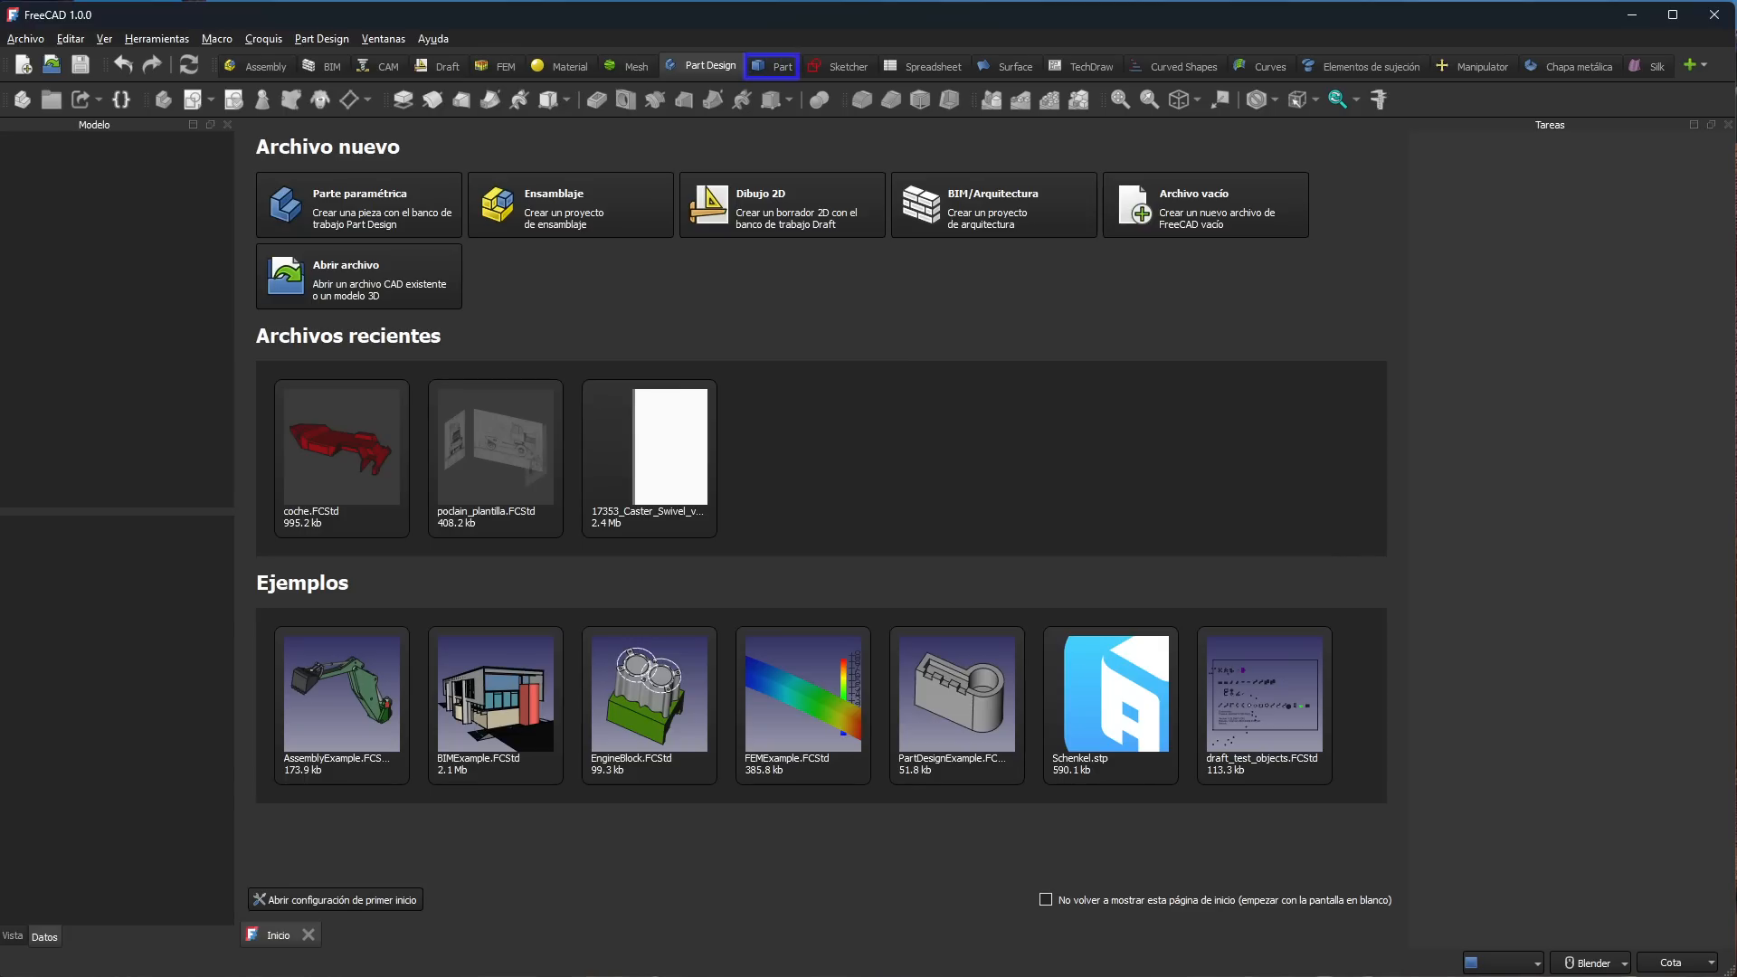
left_click_drag(745, 54, 803, 79, "ctrl")
mouse_move(409, 54)
left_mouse_down("ctrl")
mouse_move(475, 79)
mouse_move(497, 130)
mouse_move(613, 182)
mouse_move(749, 187)
mouse_move(846, 115)
mouse_move(856, 83)
mouse_move(864, 100)
mouse_move(754, 106)
mouse_move(698, 84)
mouse_move(714, 94)
left_mouse_up("ctrl")
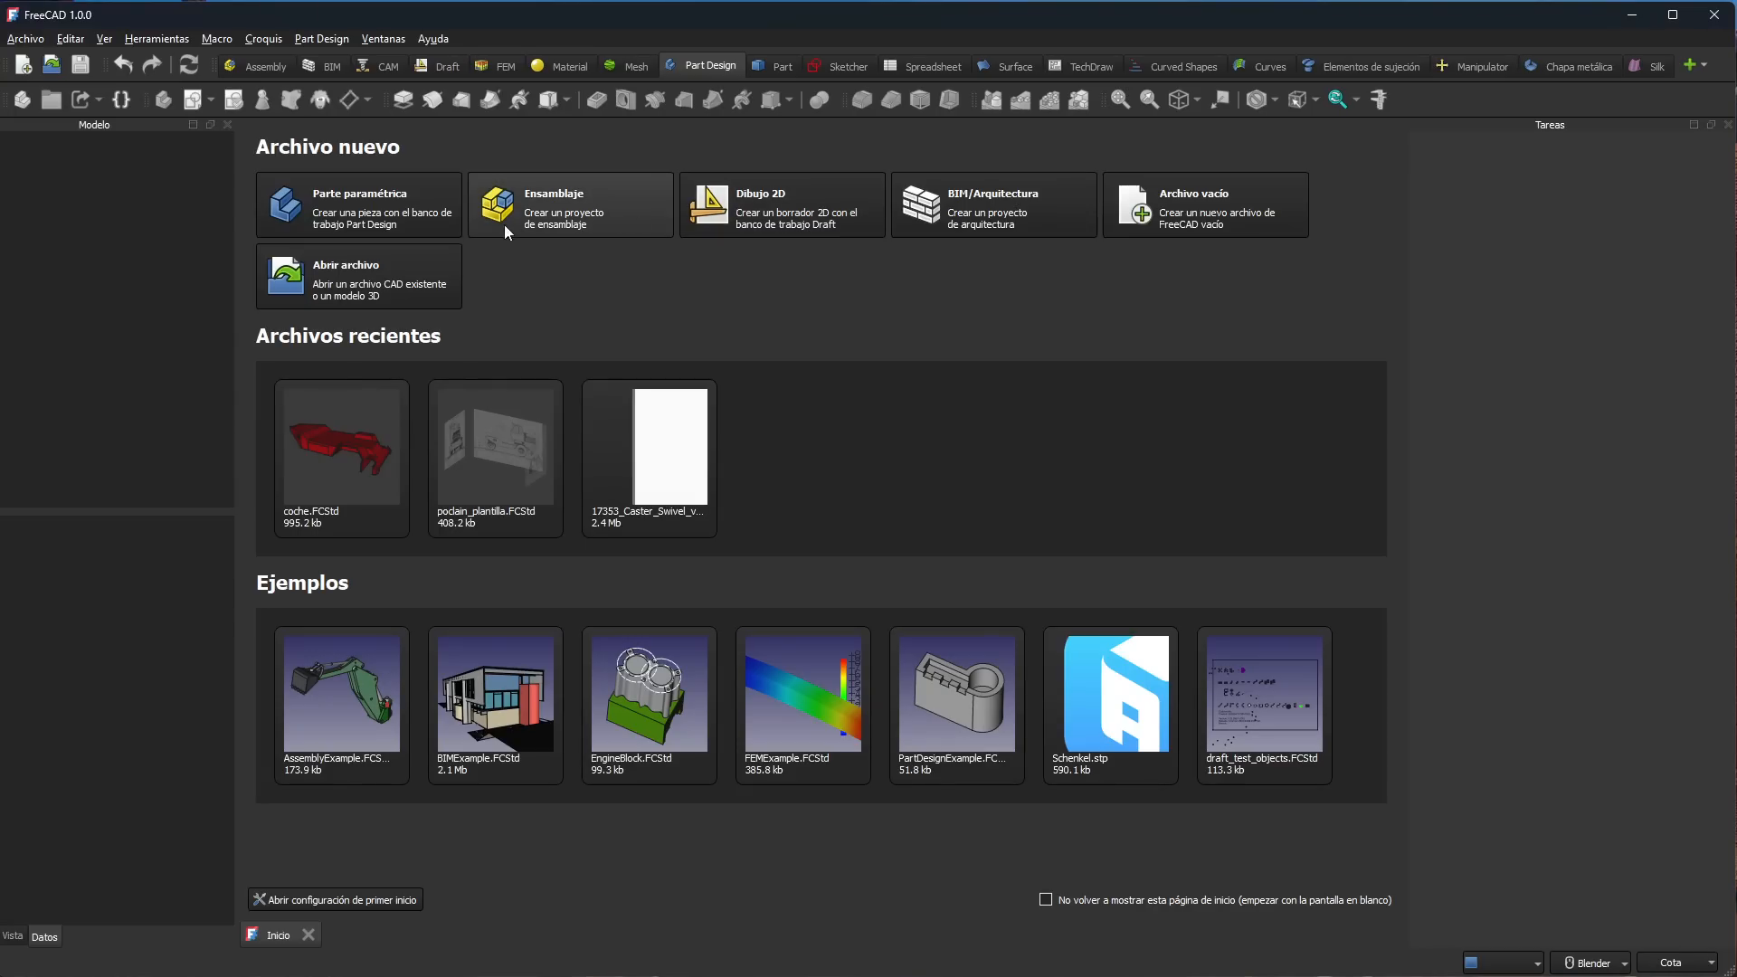
Step: Create a new parametric part document for the Part Design workbench
left_click(359, 201)
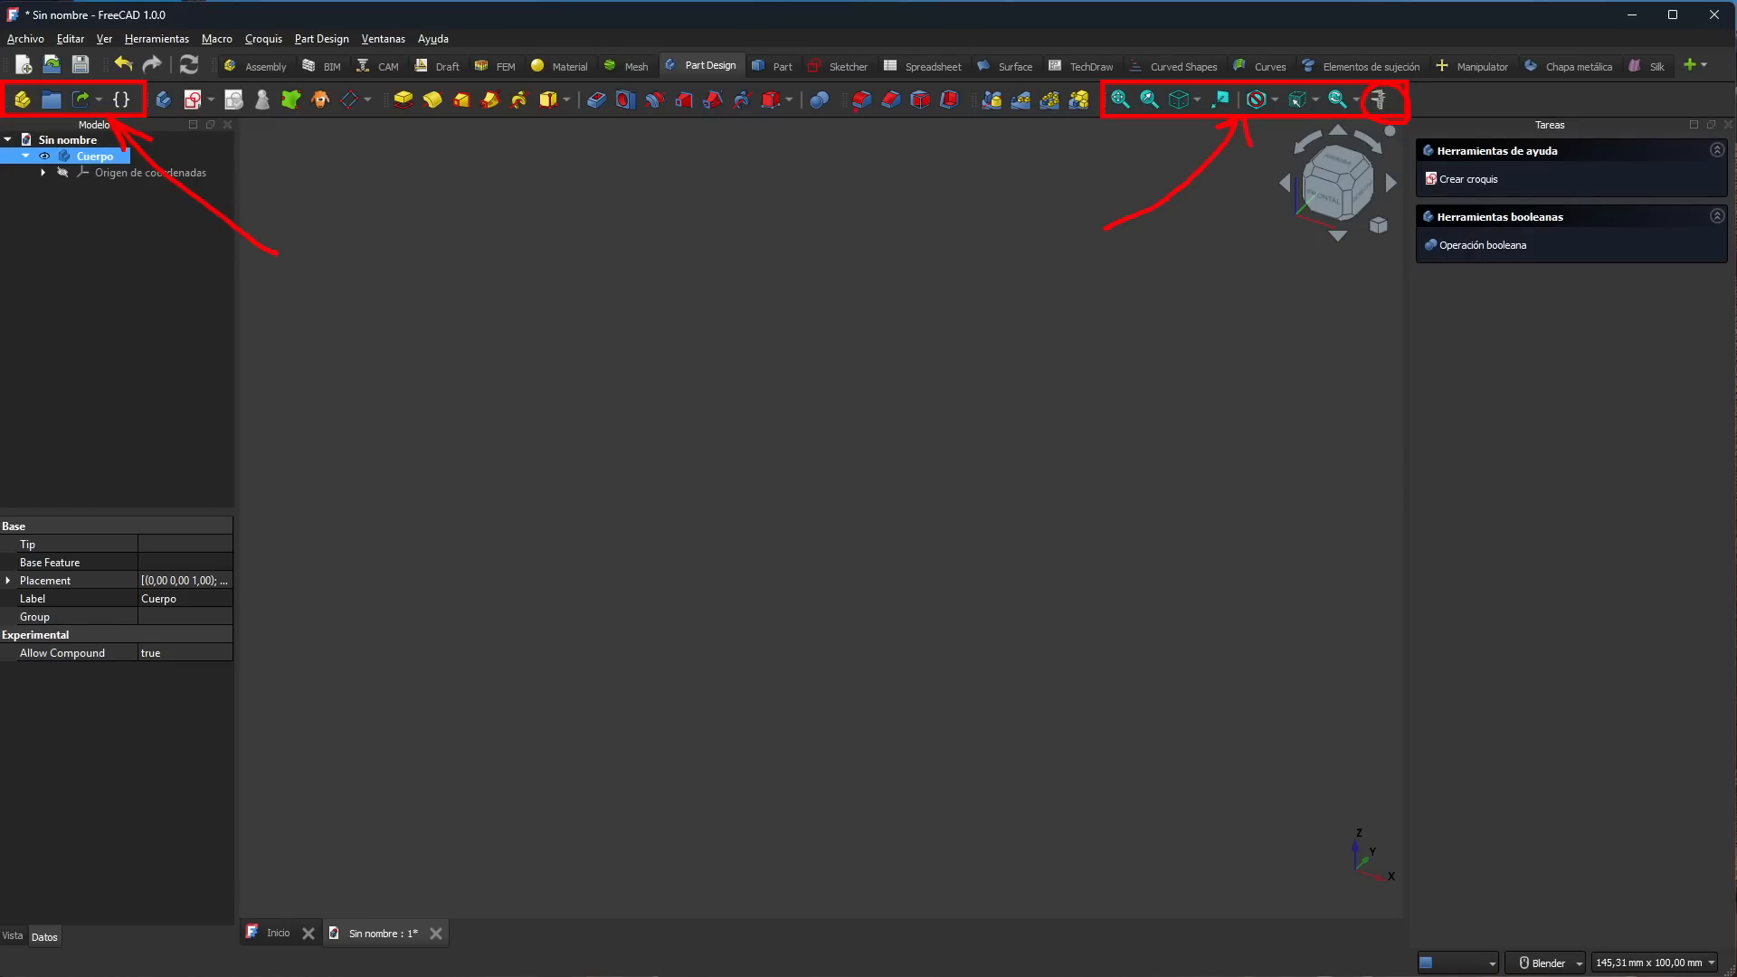
left_click_drag(809, 76, 877, 75)
key("Escape")
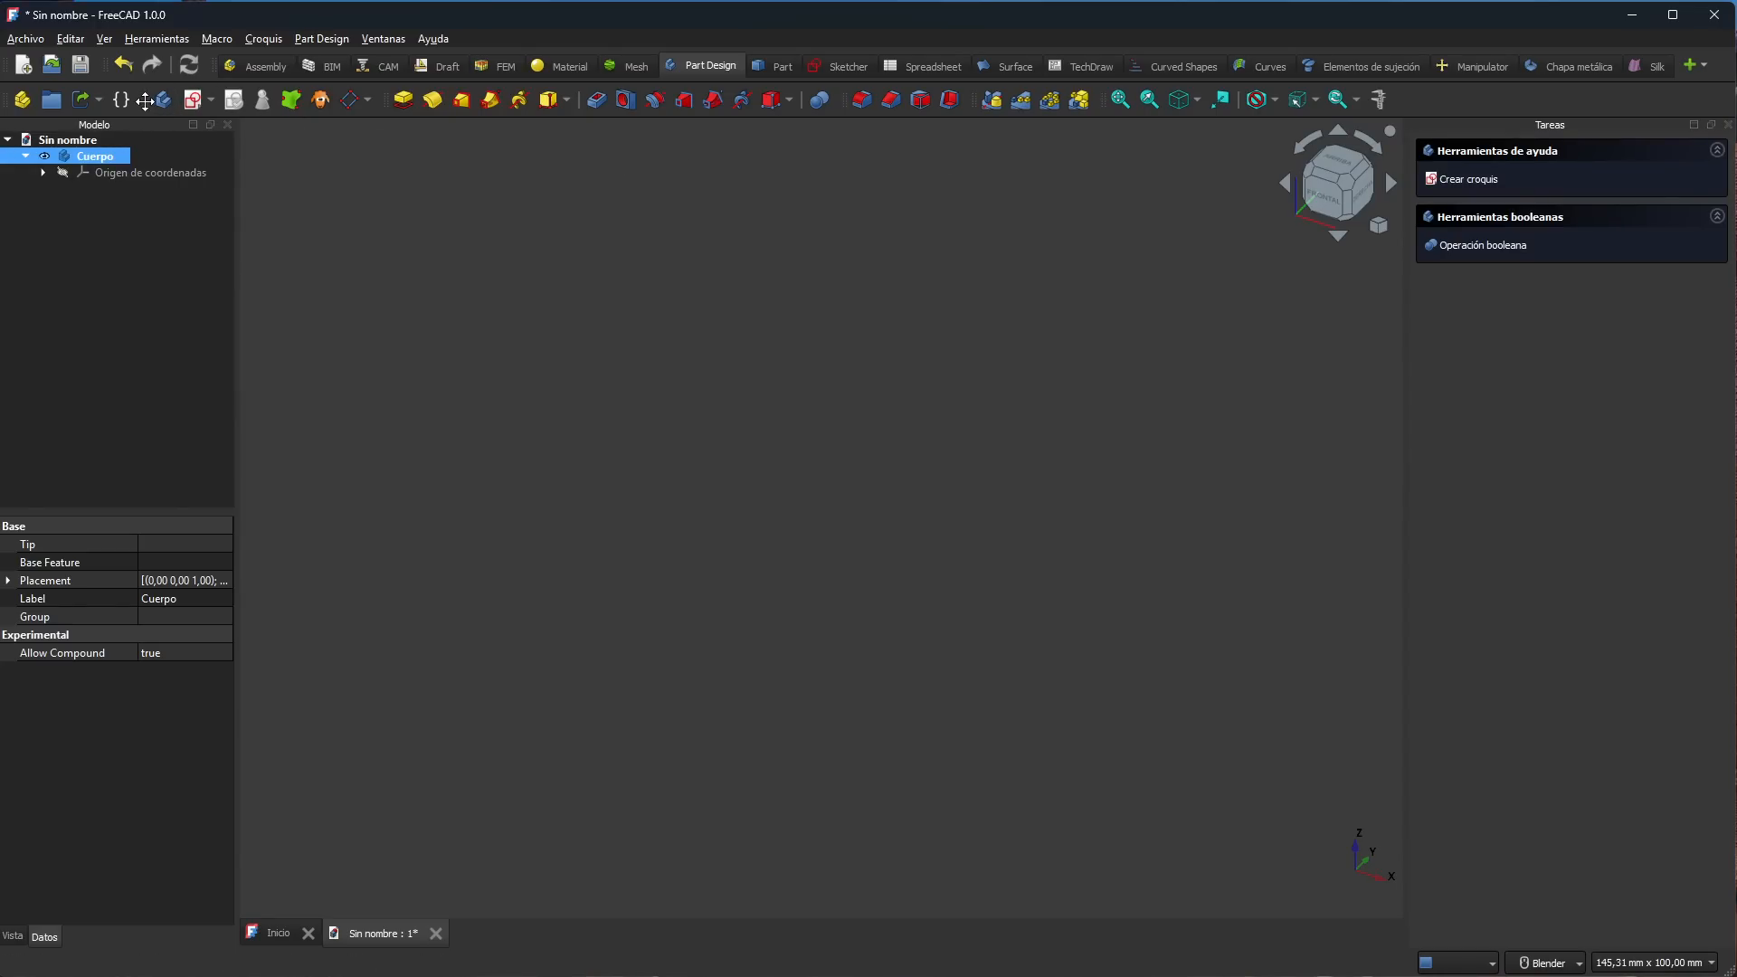
Step: Undock the Part Design helper, modeling, dress-up and pattern toolbars and spread them out as floating groups over the 3D view
left_click_drag(145, 101, 281, 252)
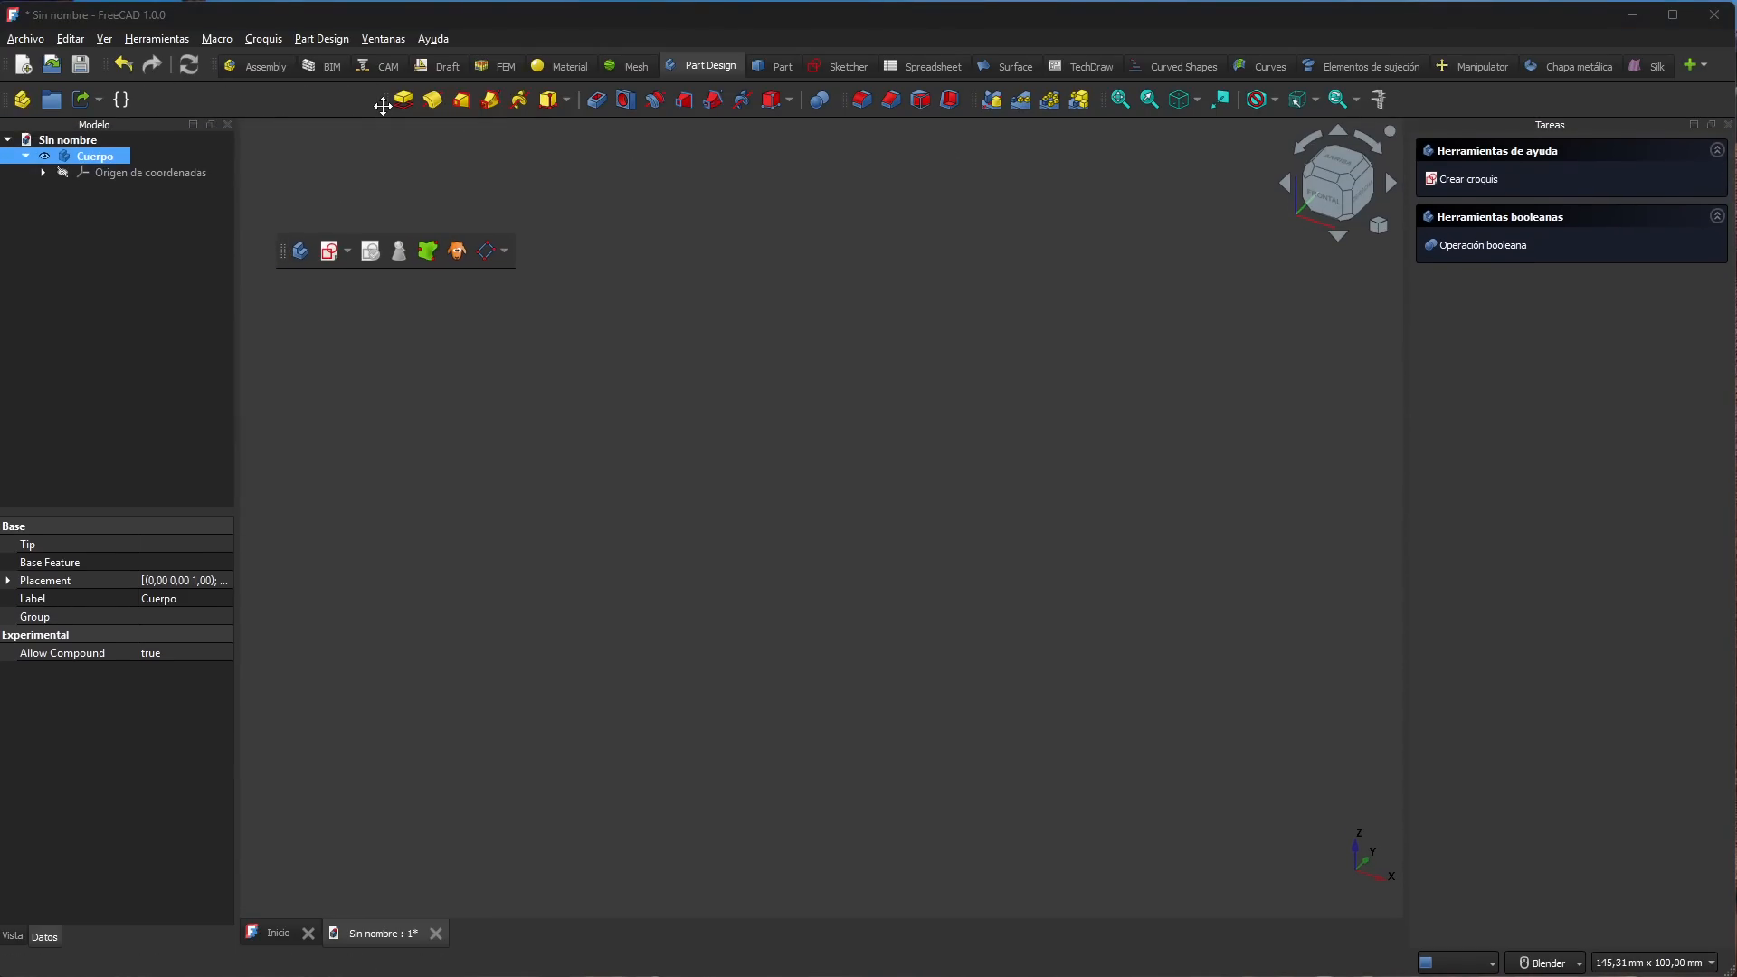
left_click_drag(382, 106, 554, 264)
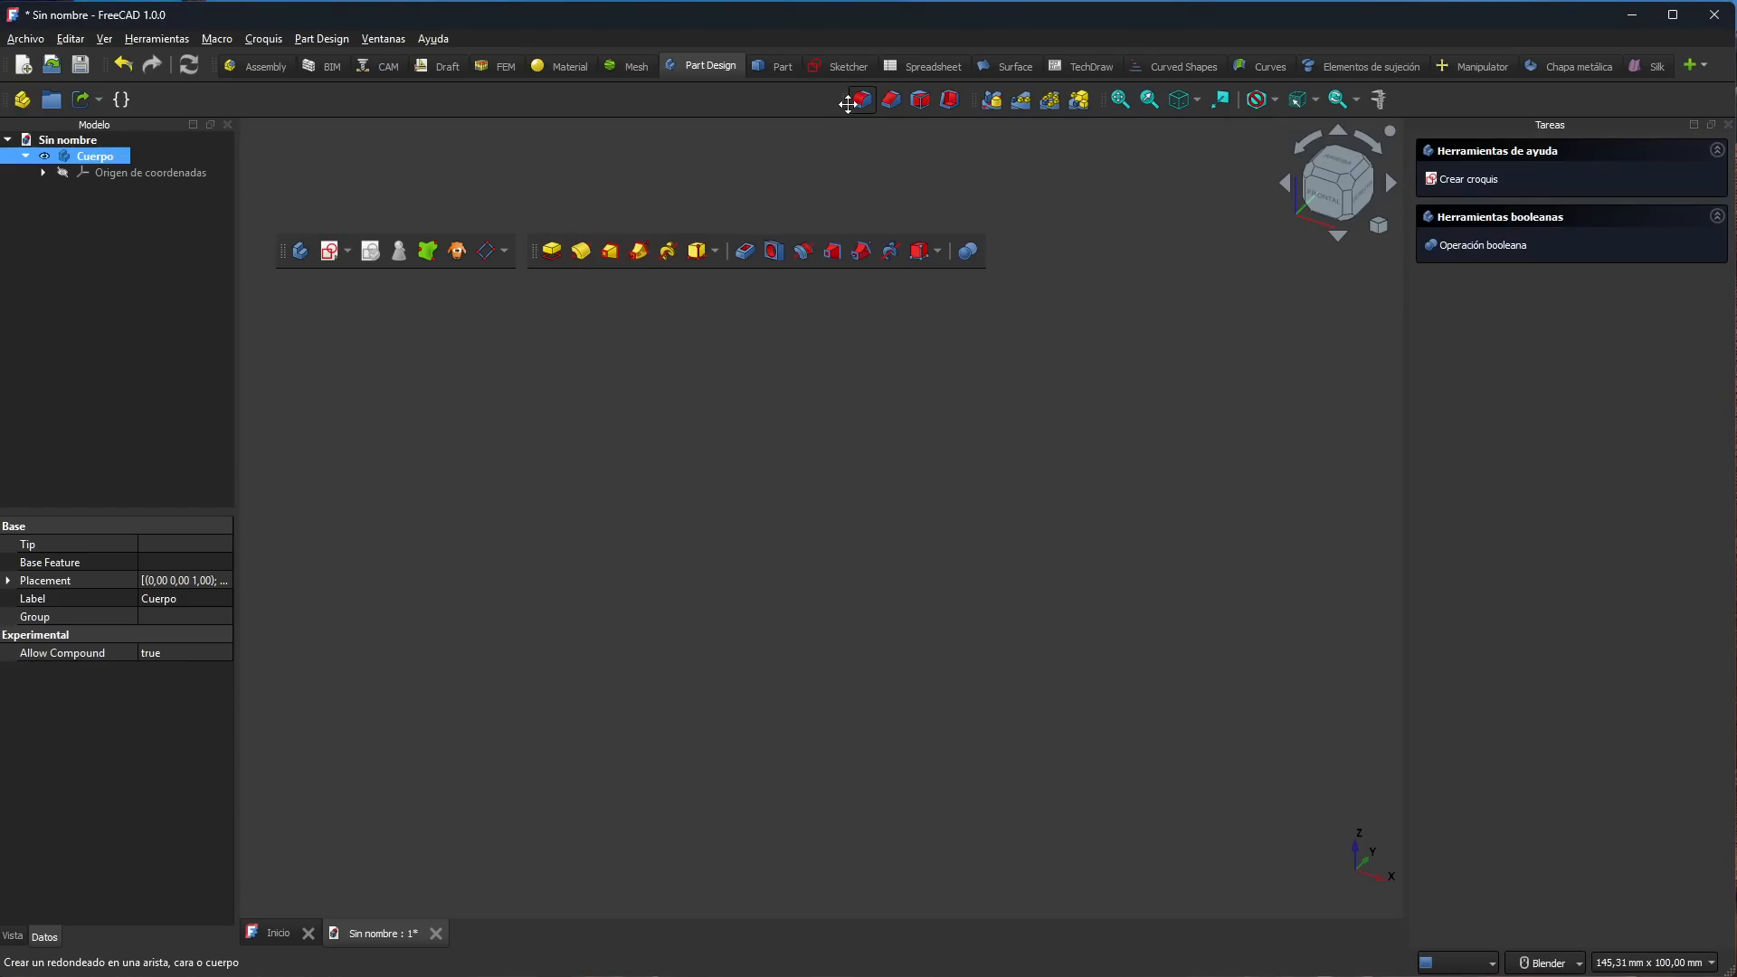
left_click_drag(847, 102, 416, 335)
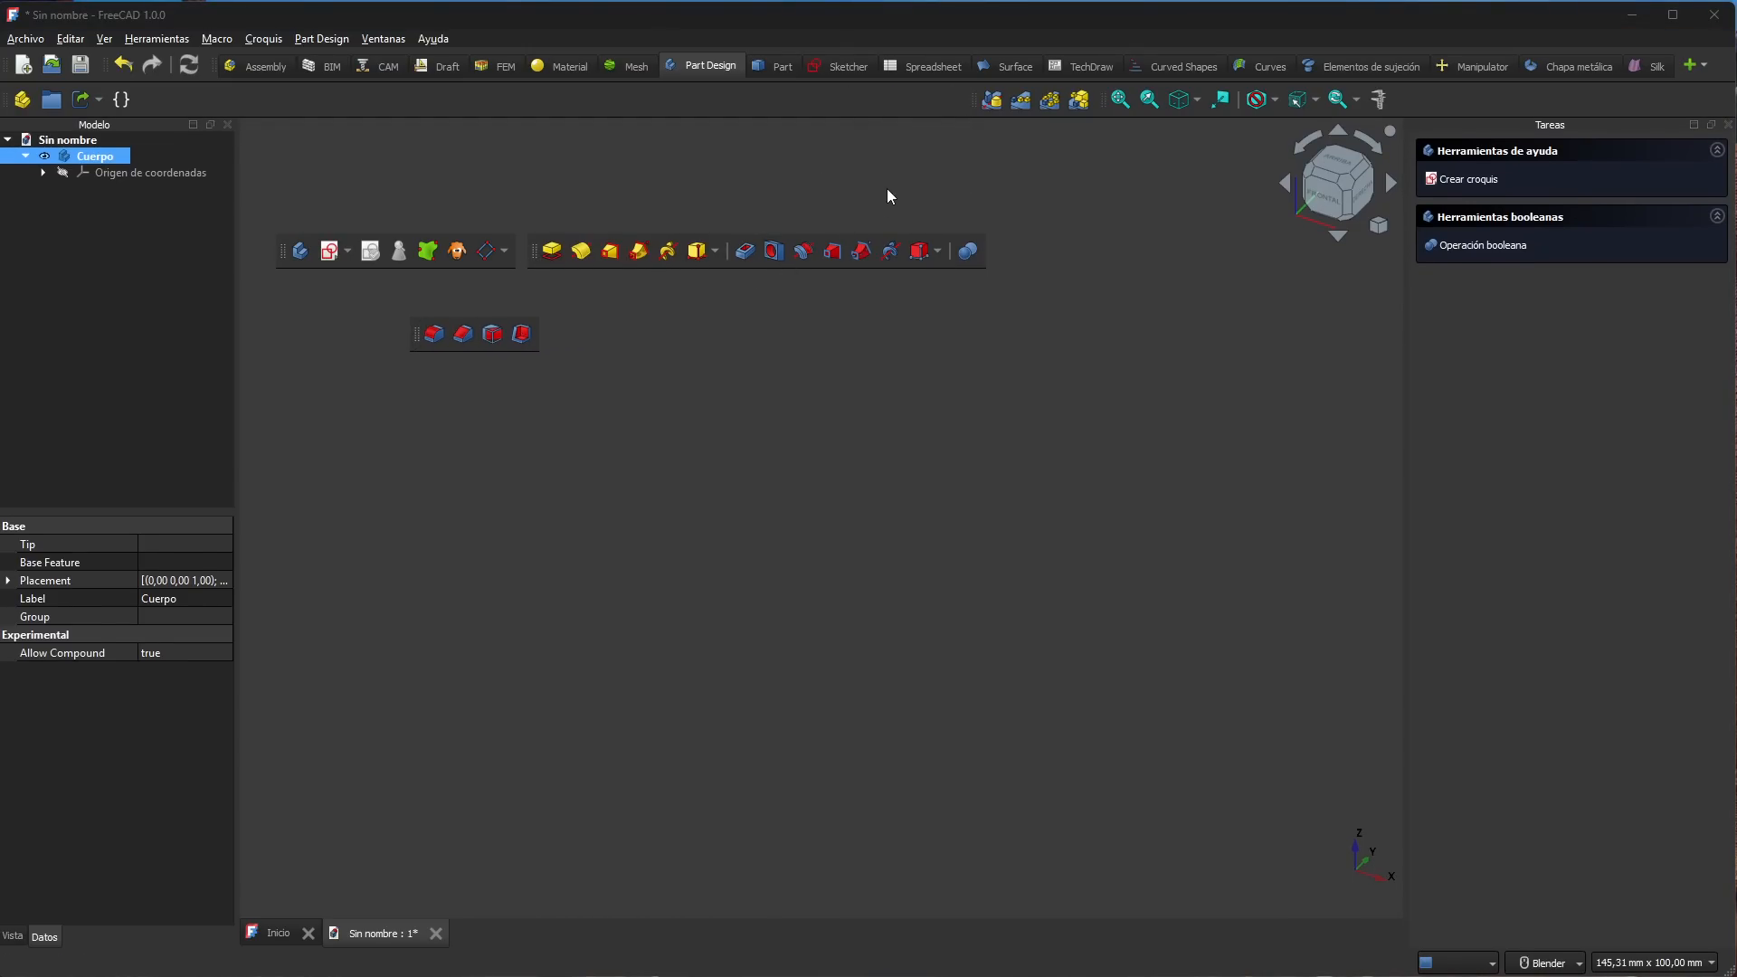
left_click_drag(975, 100, 595, 333)
left_click_drag(282, 250, 274, 205)
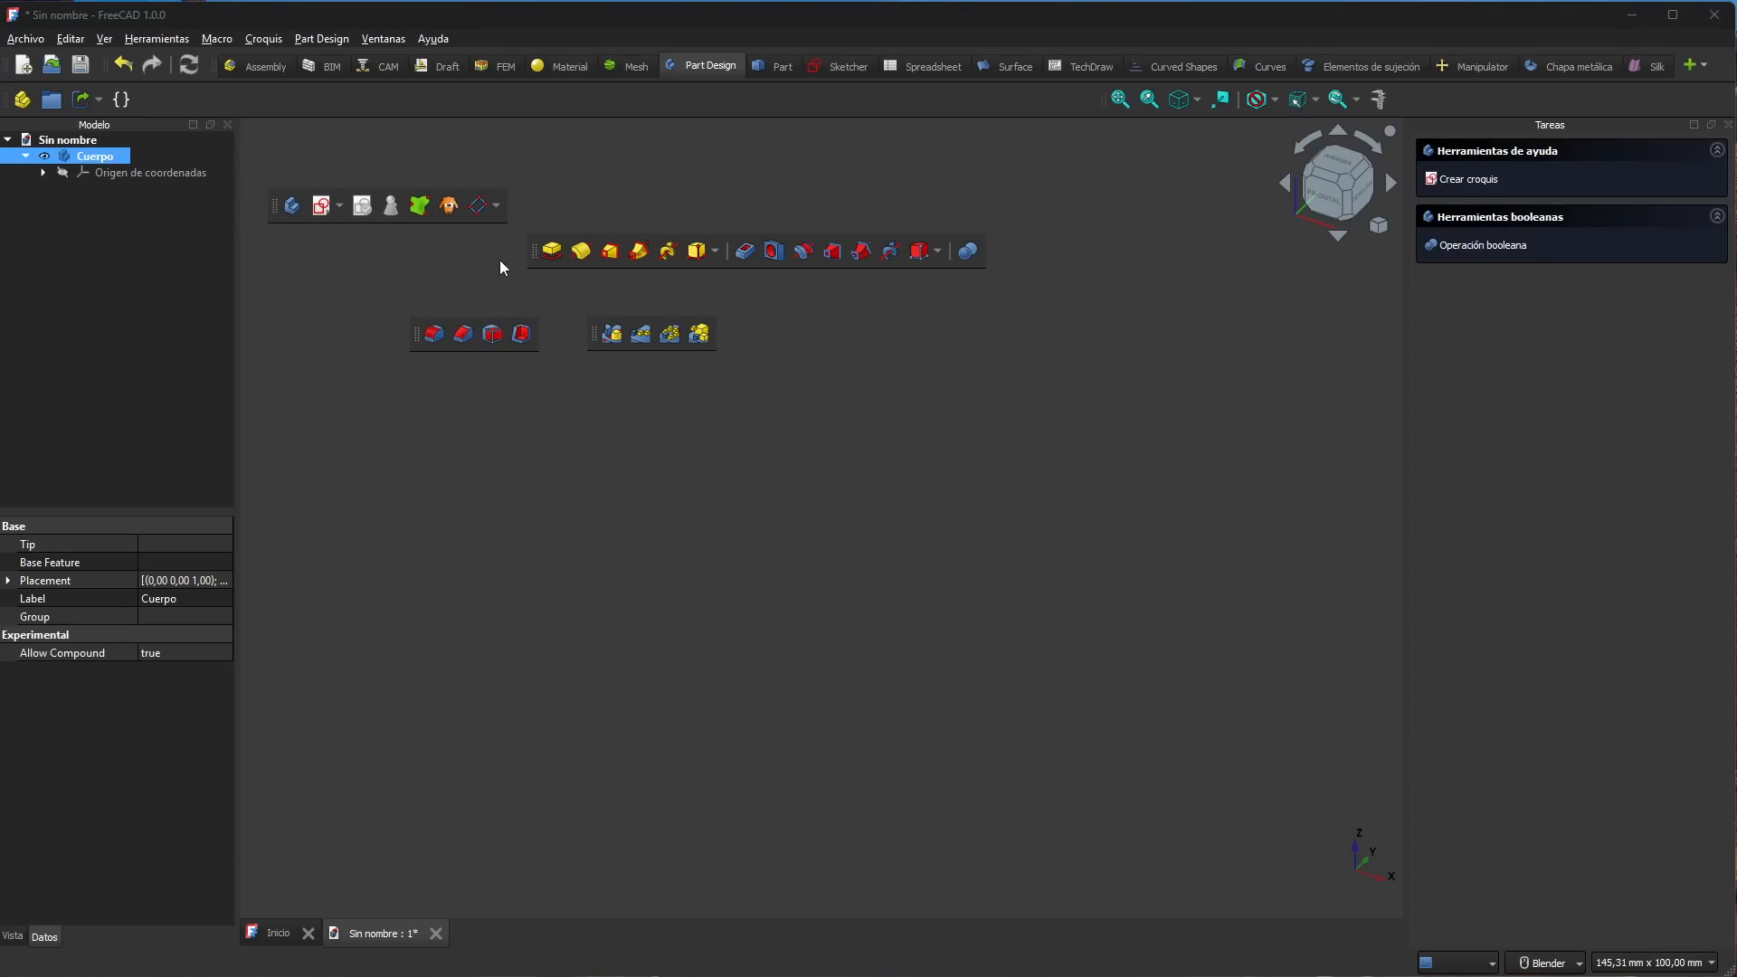
left_click_drag(534, 250, 684, 210)
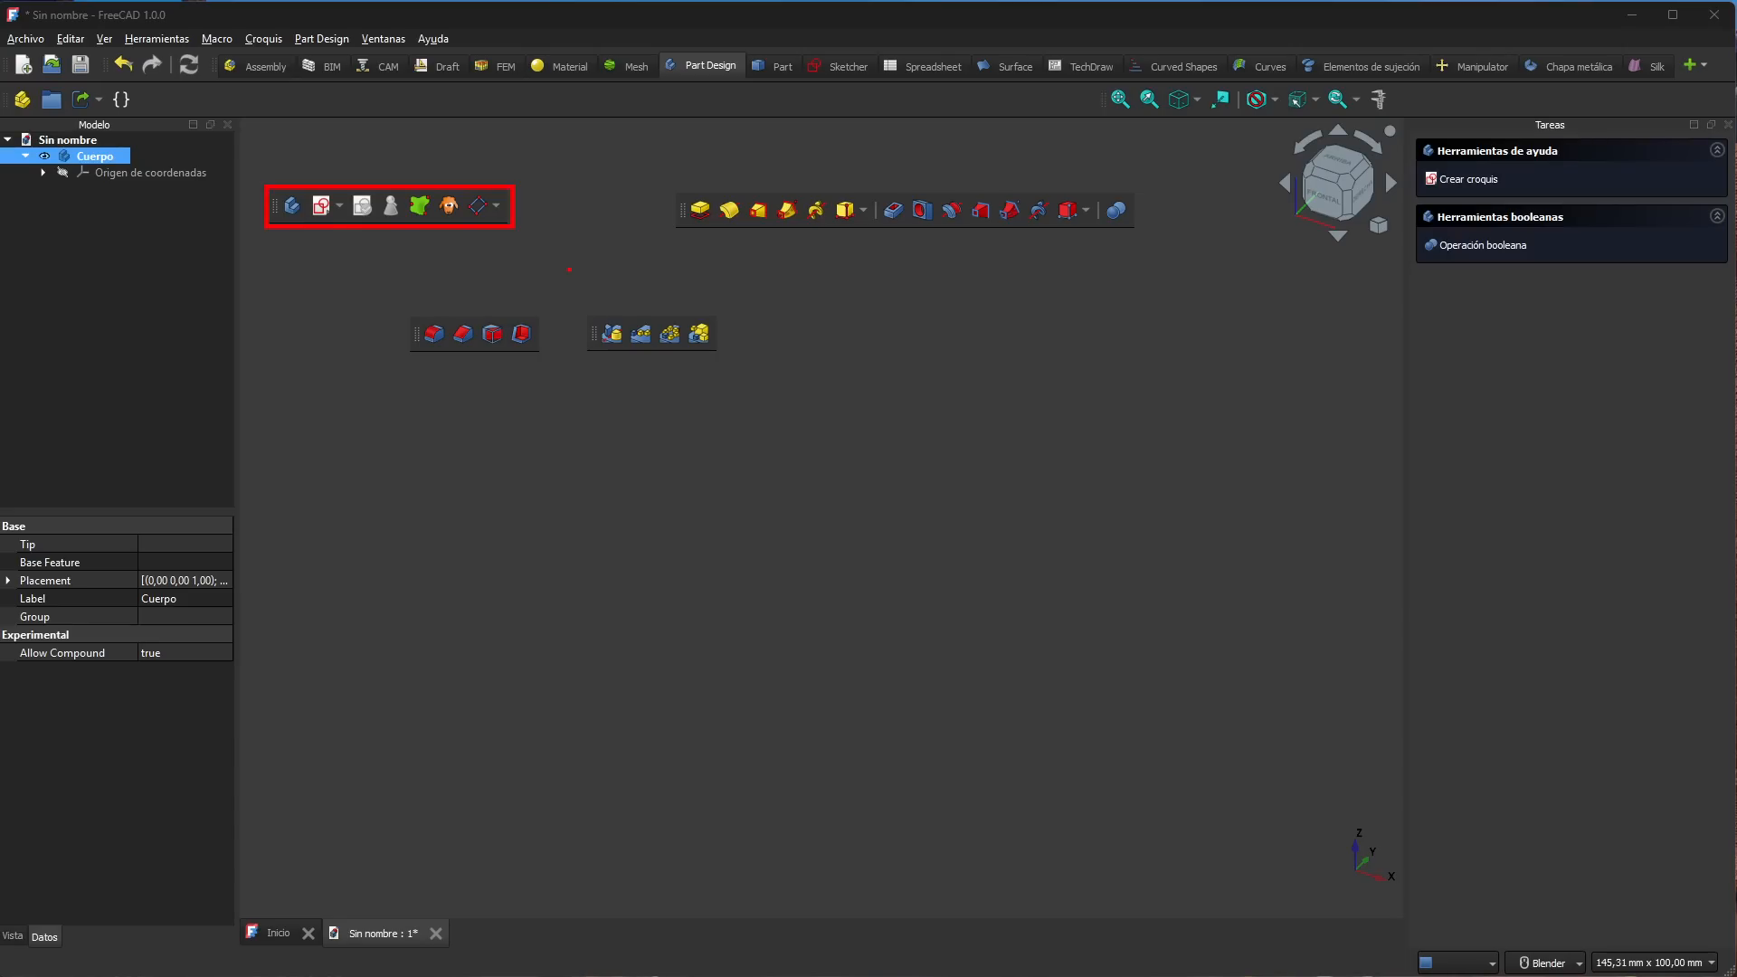
Step: Look through the reference geometry types that the Part Design helper tools can create
key("Escape")
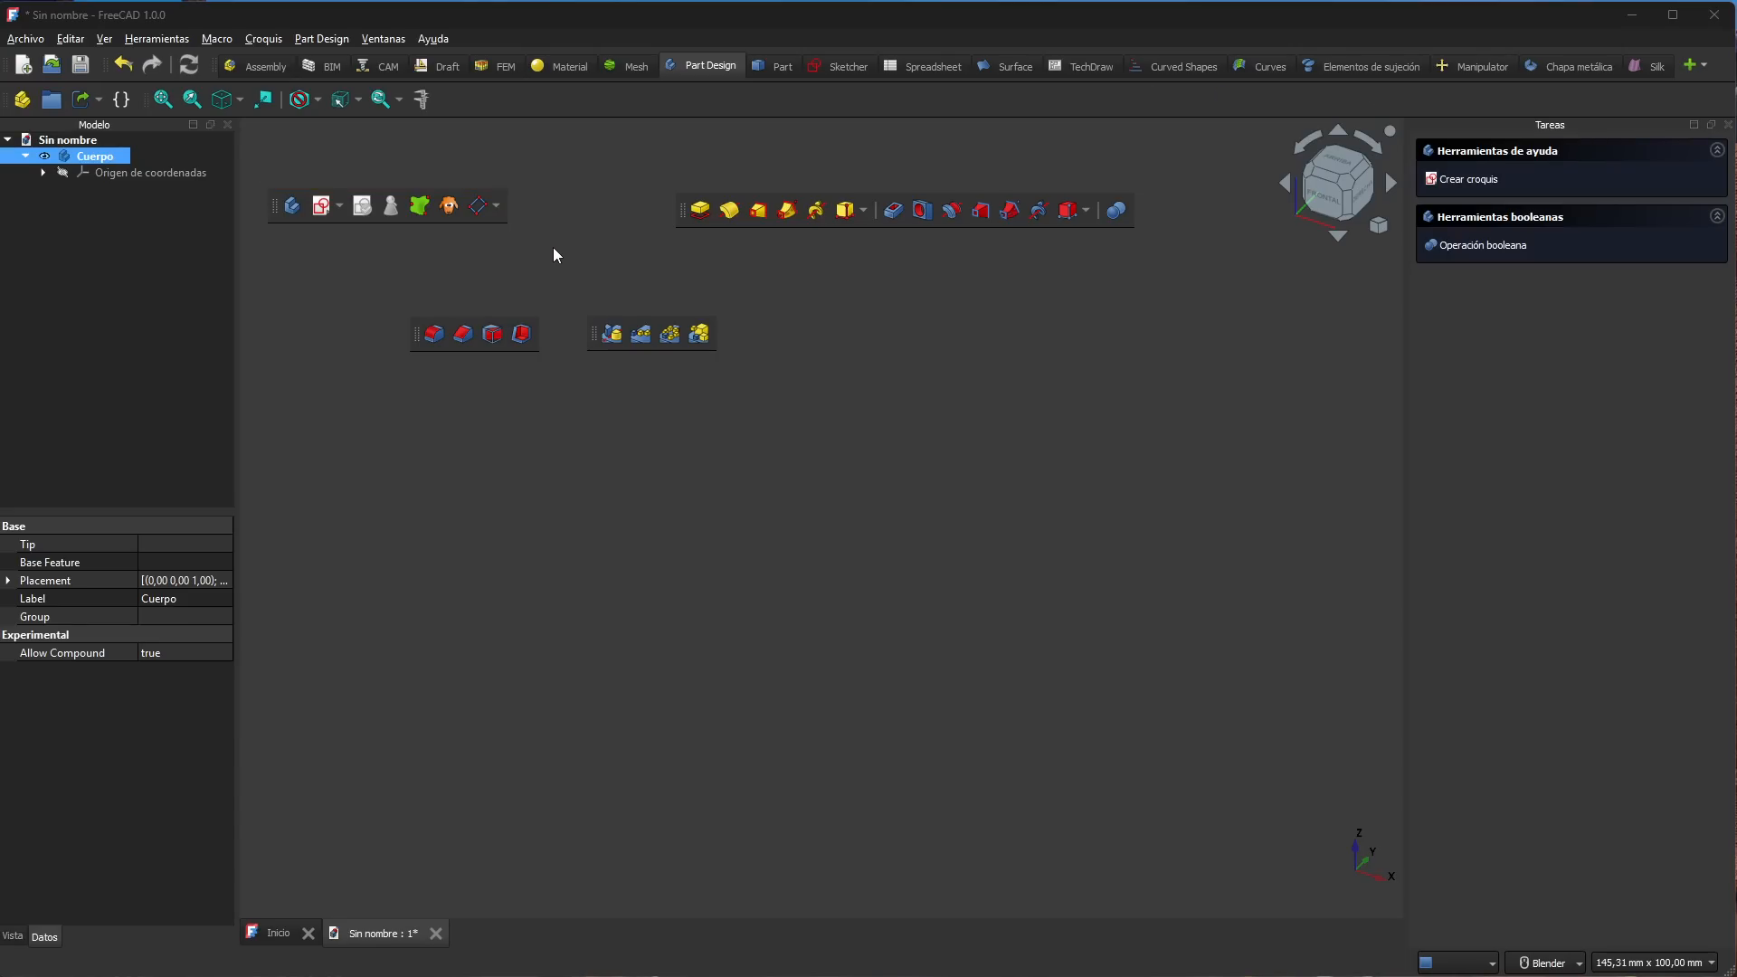
left_click(495, 207)
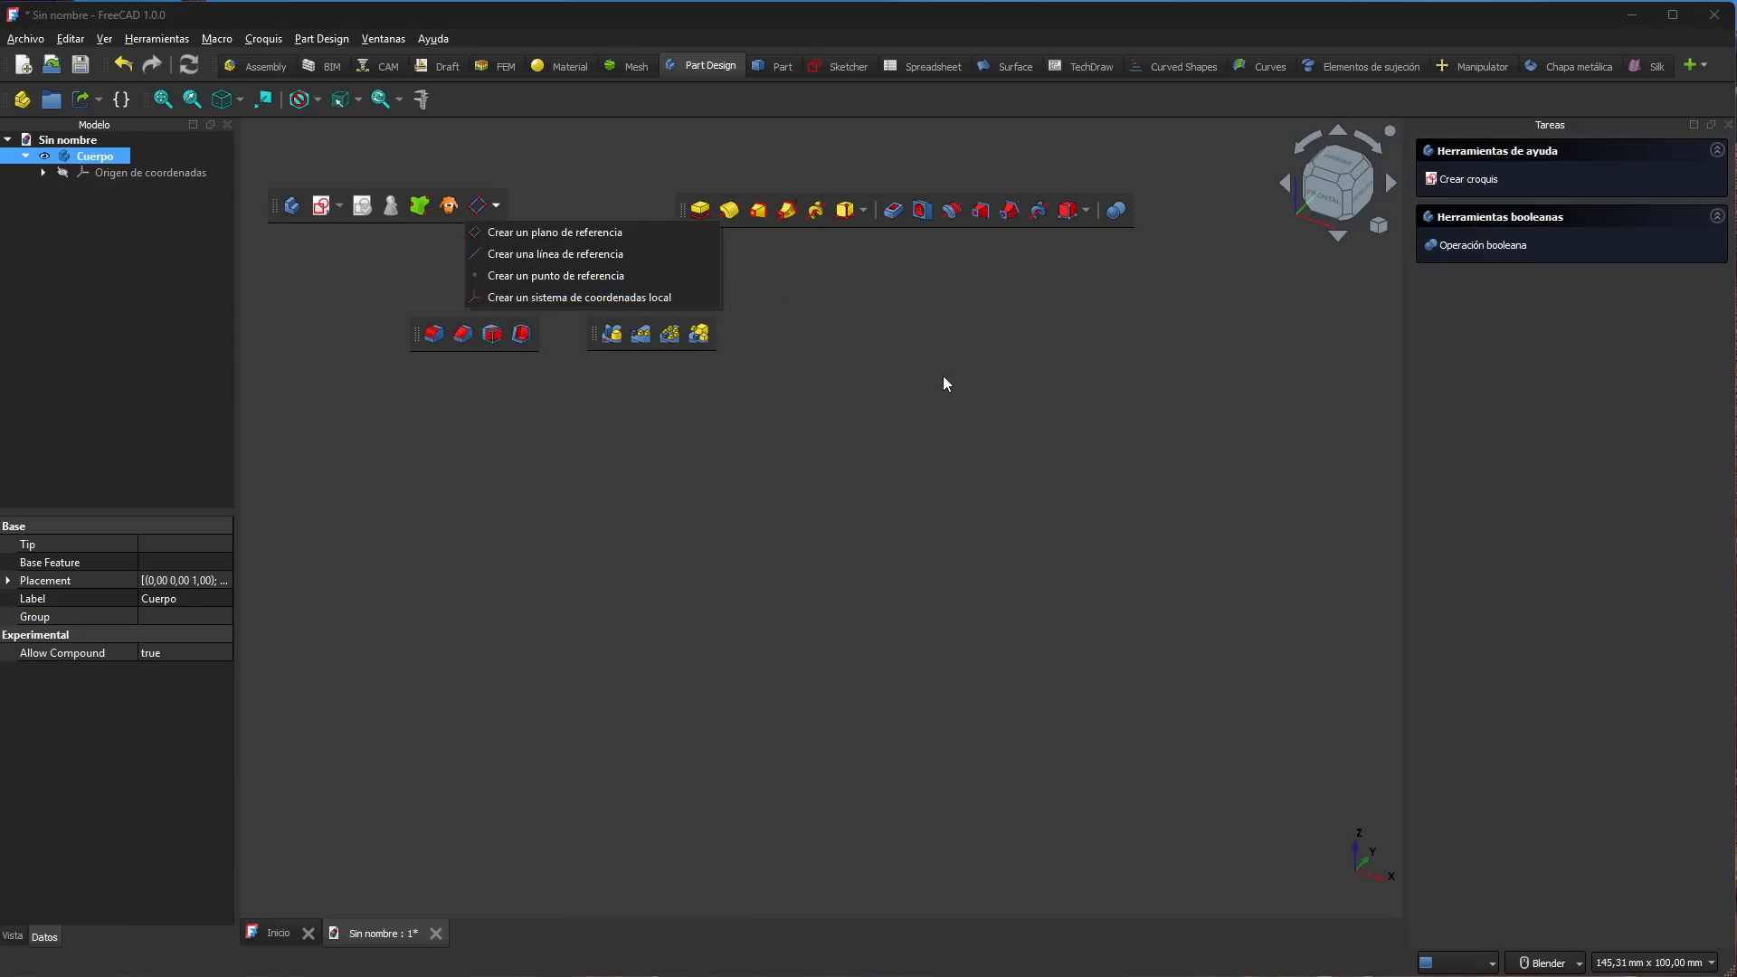
left_click(908, 385)
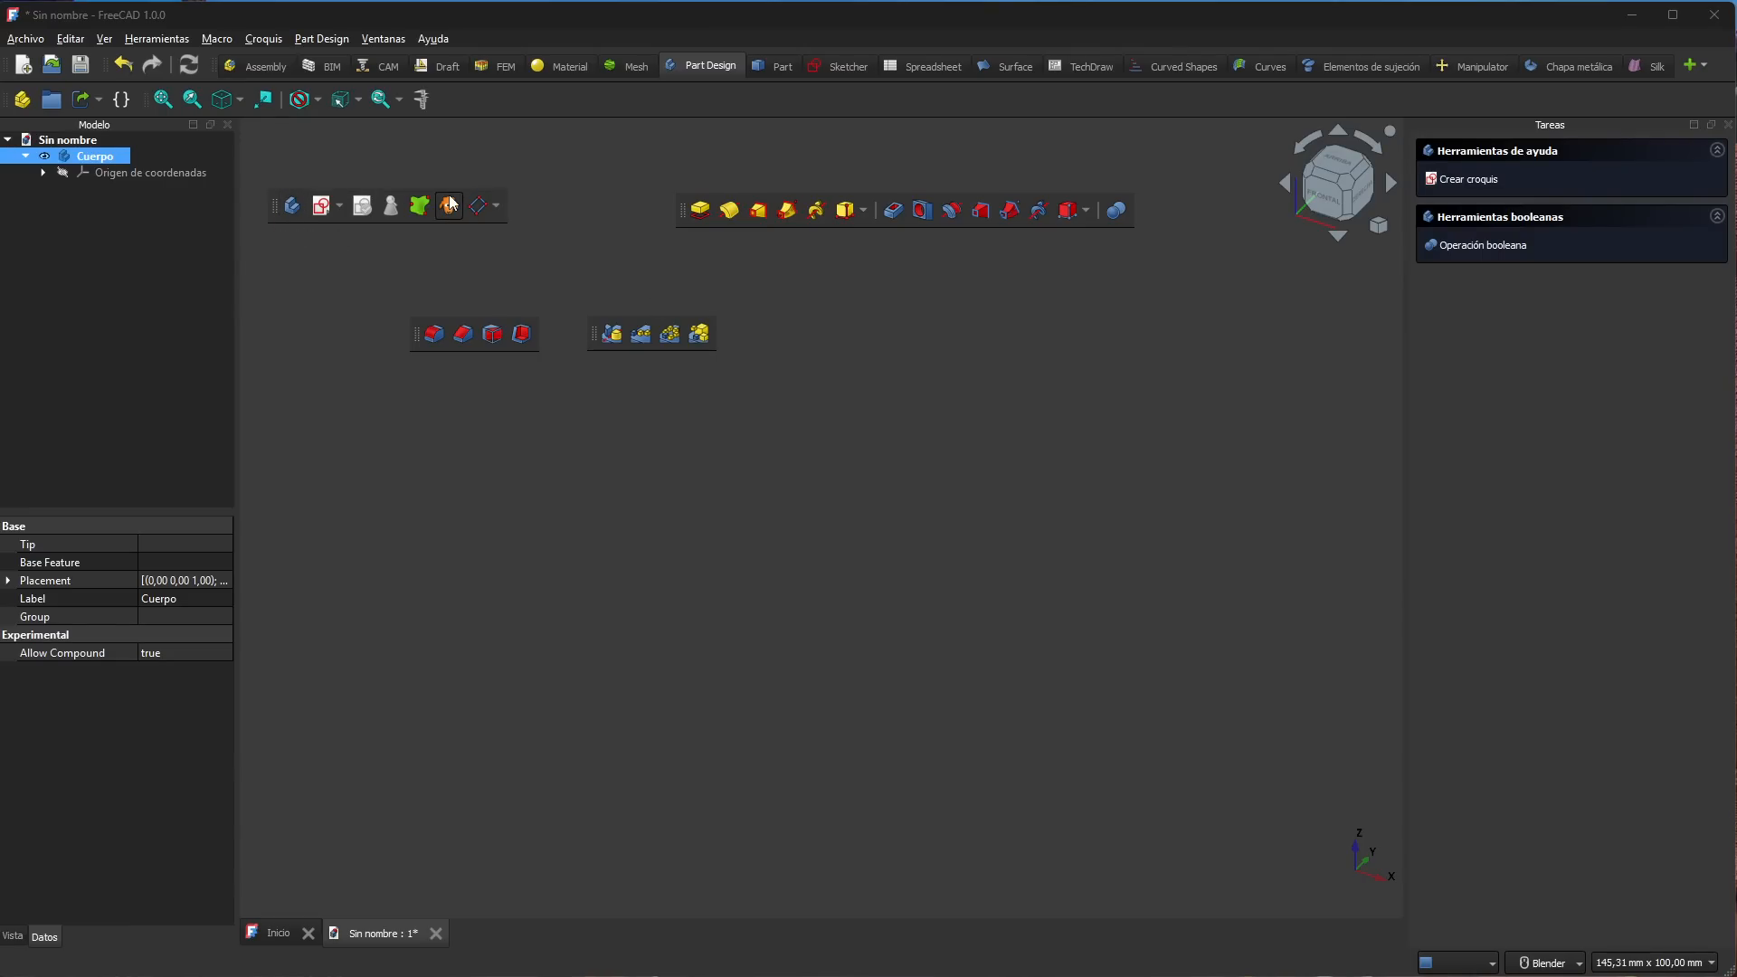
Step: Review which toolbars are enabled for the Part Design workbench
left_click(130, 40)
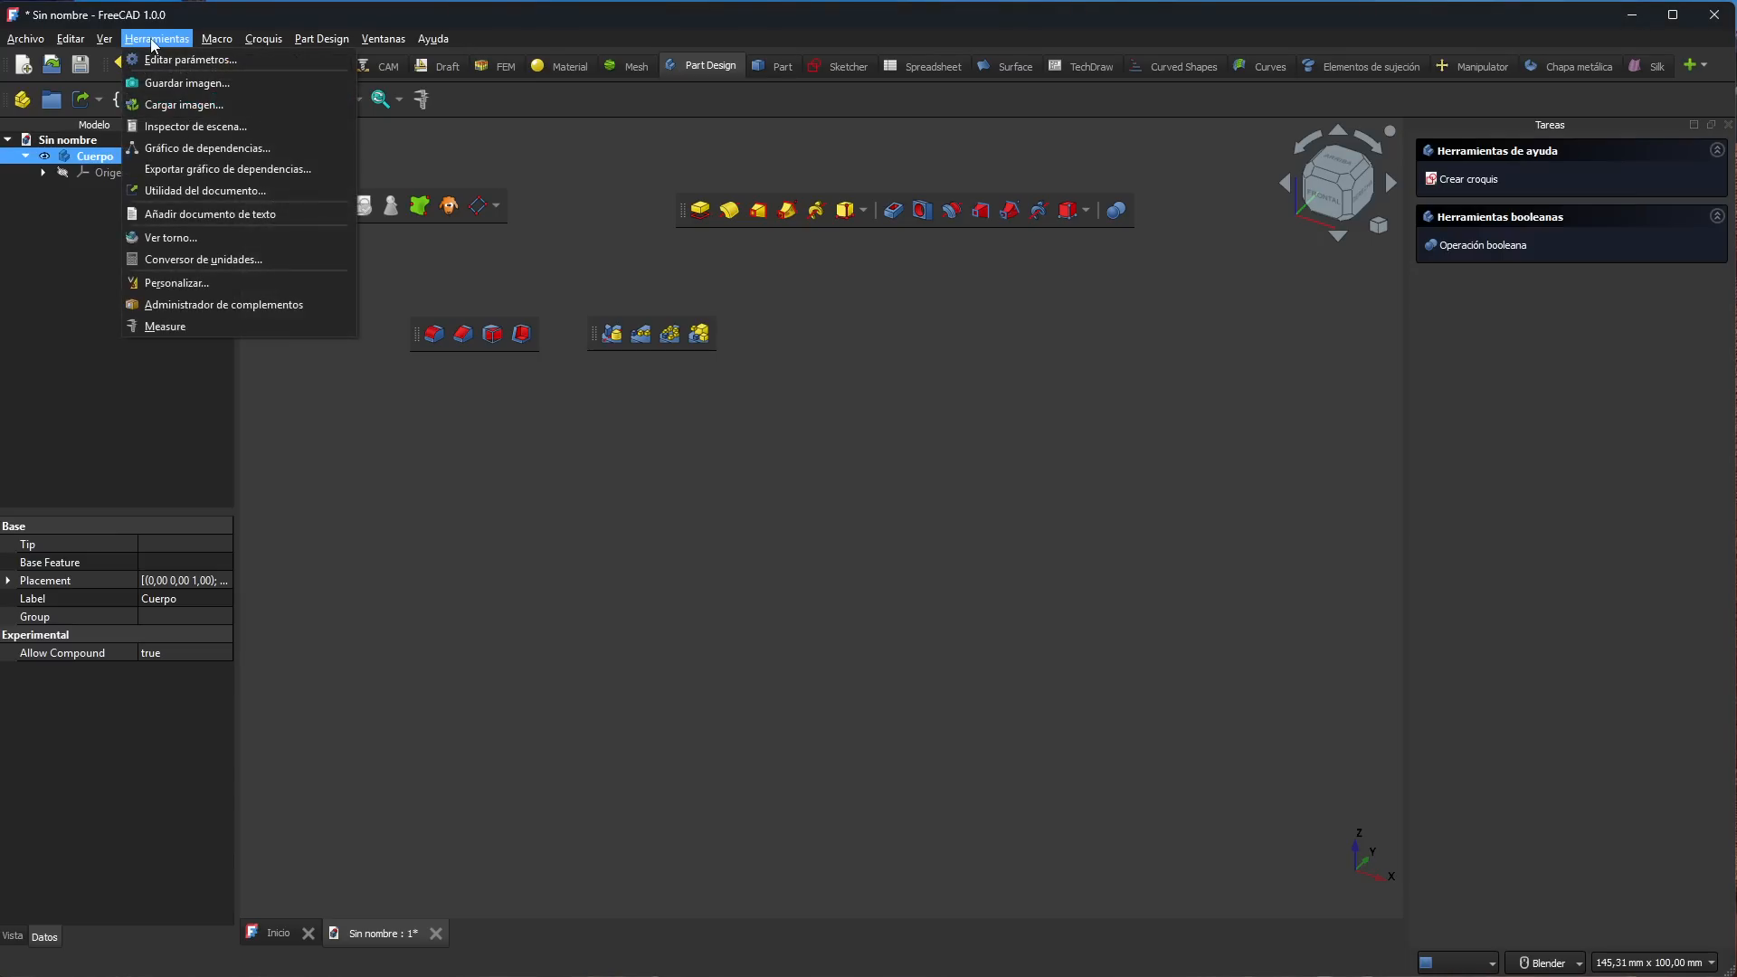
mouse_move(104, 39)
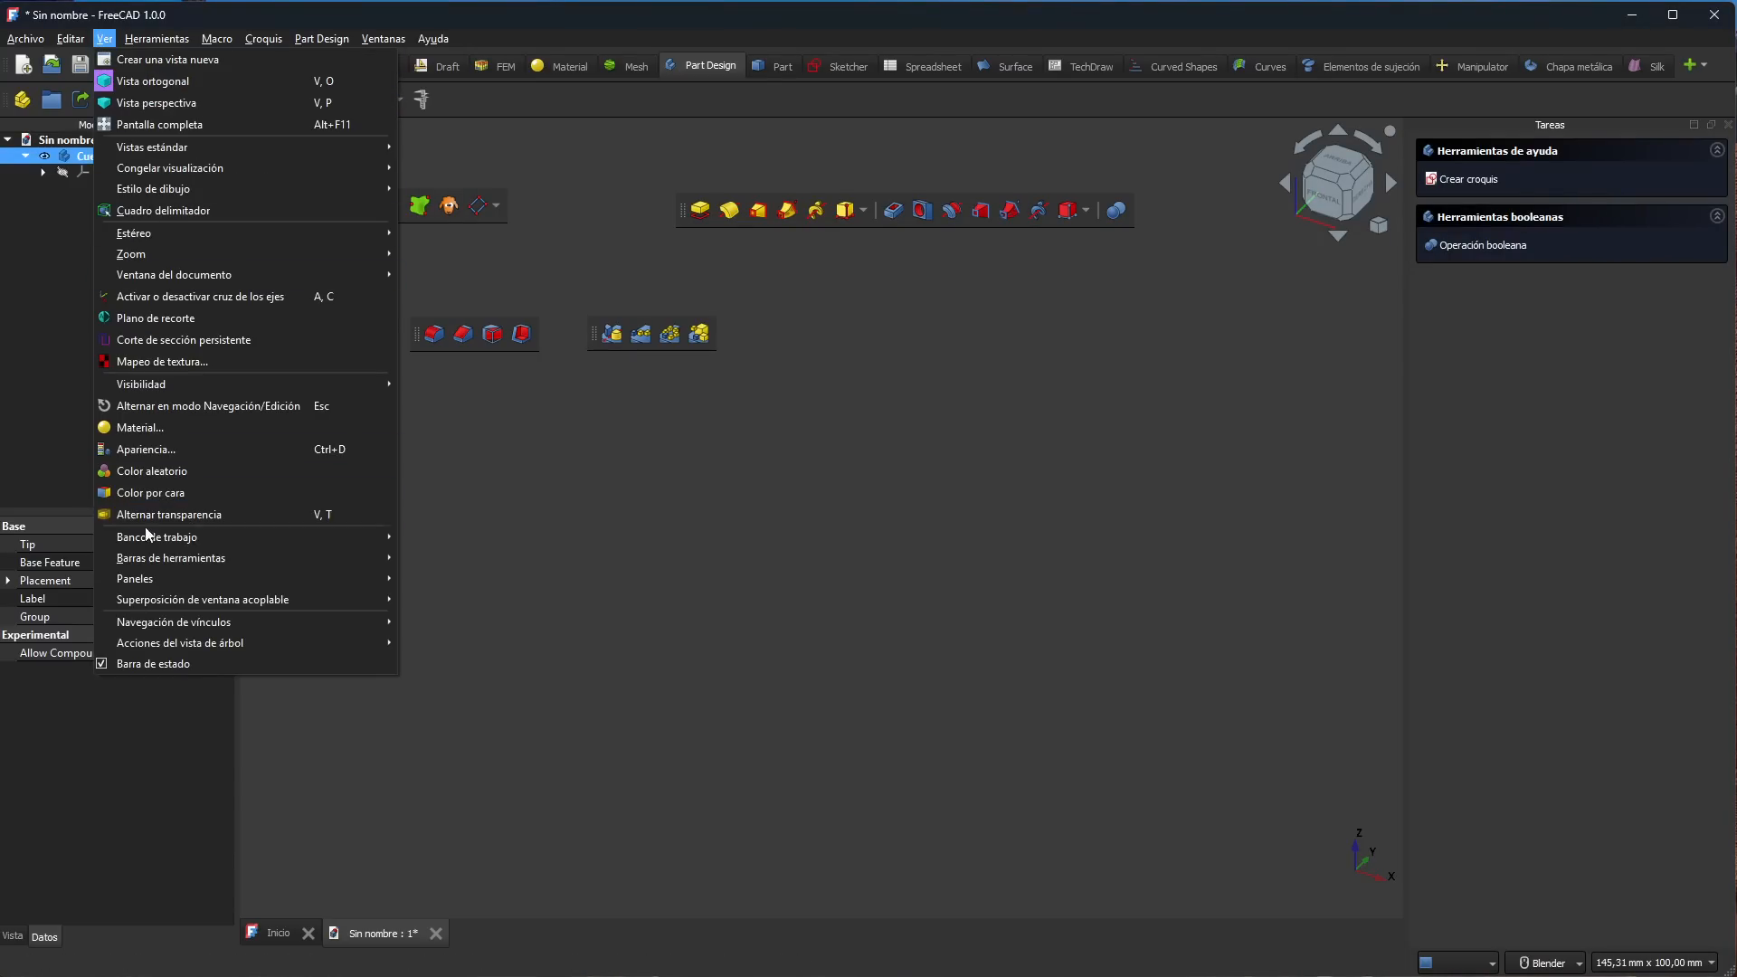
mouse_move(164, 539)
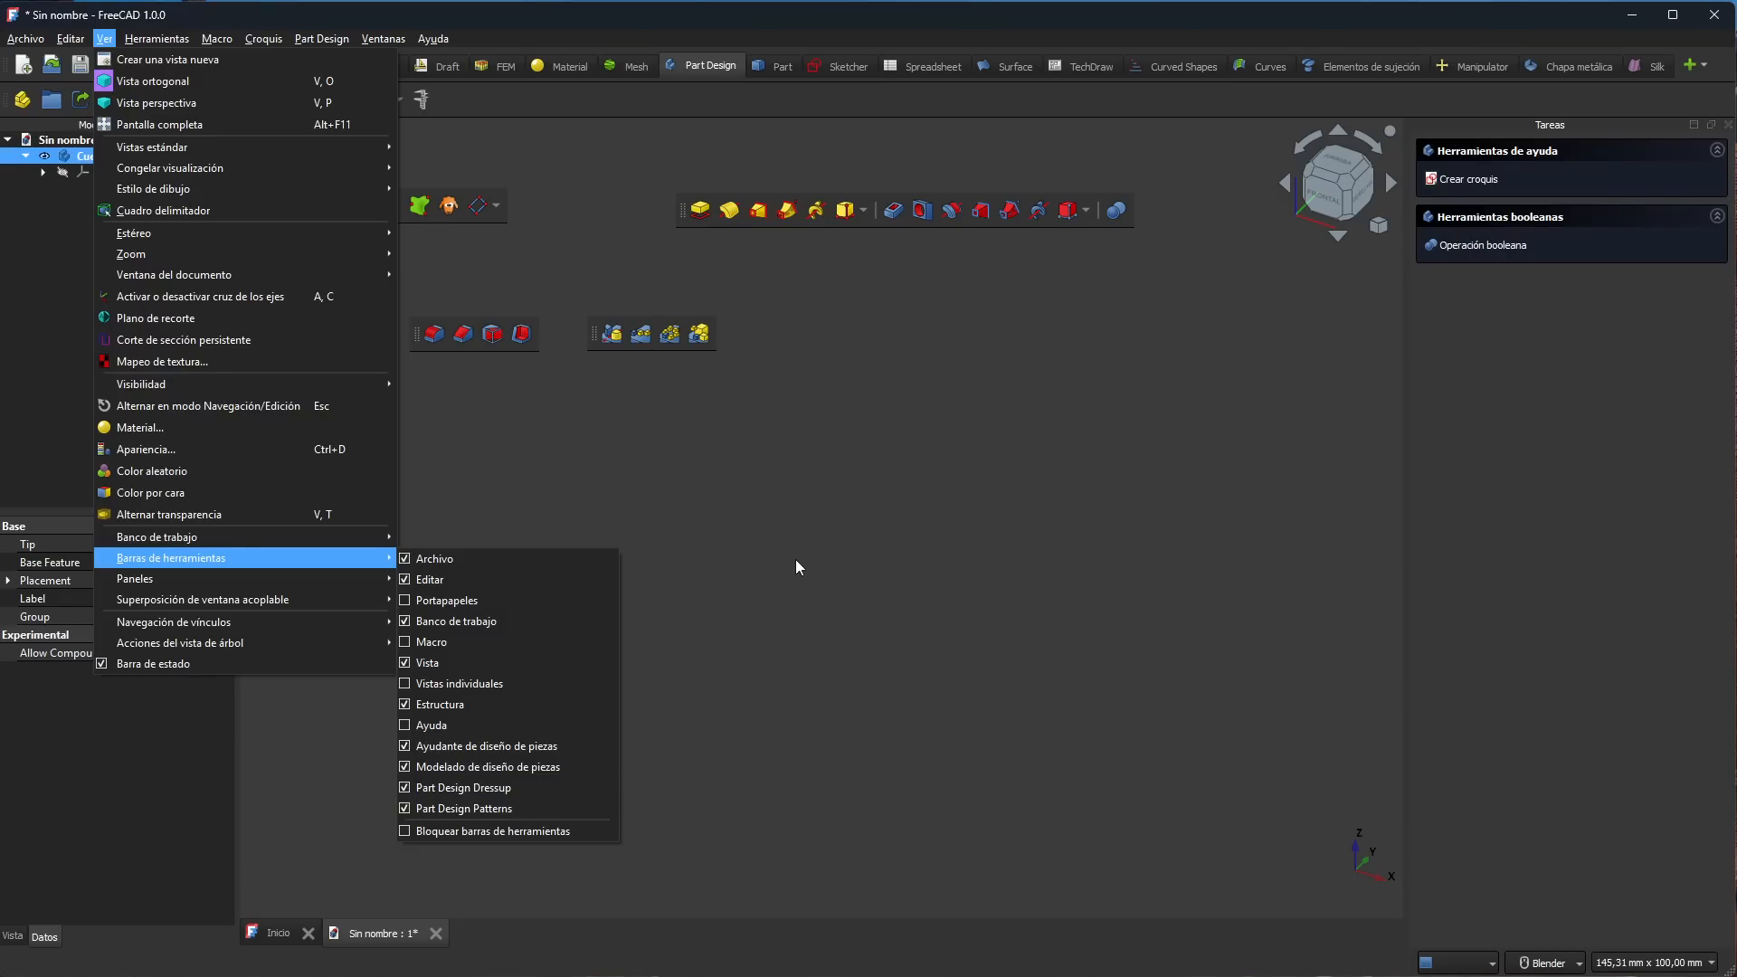
left_click(767, 548)
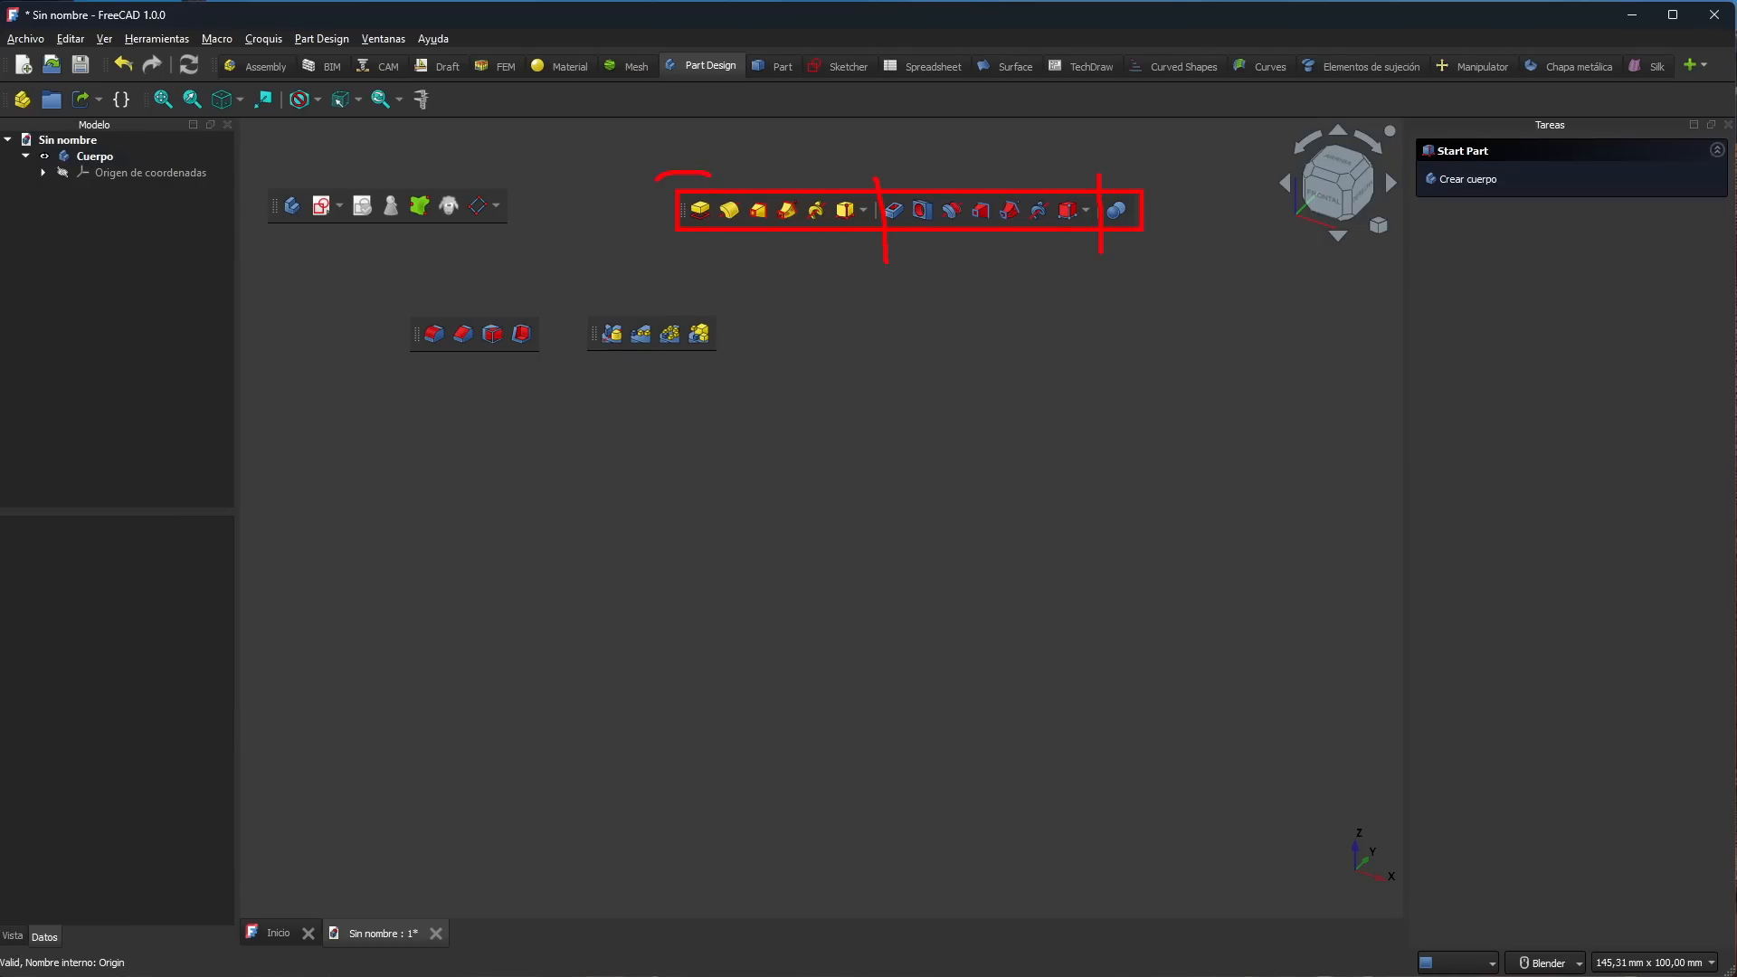
left_click_drag(848, 257, 877, 201)
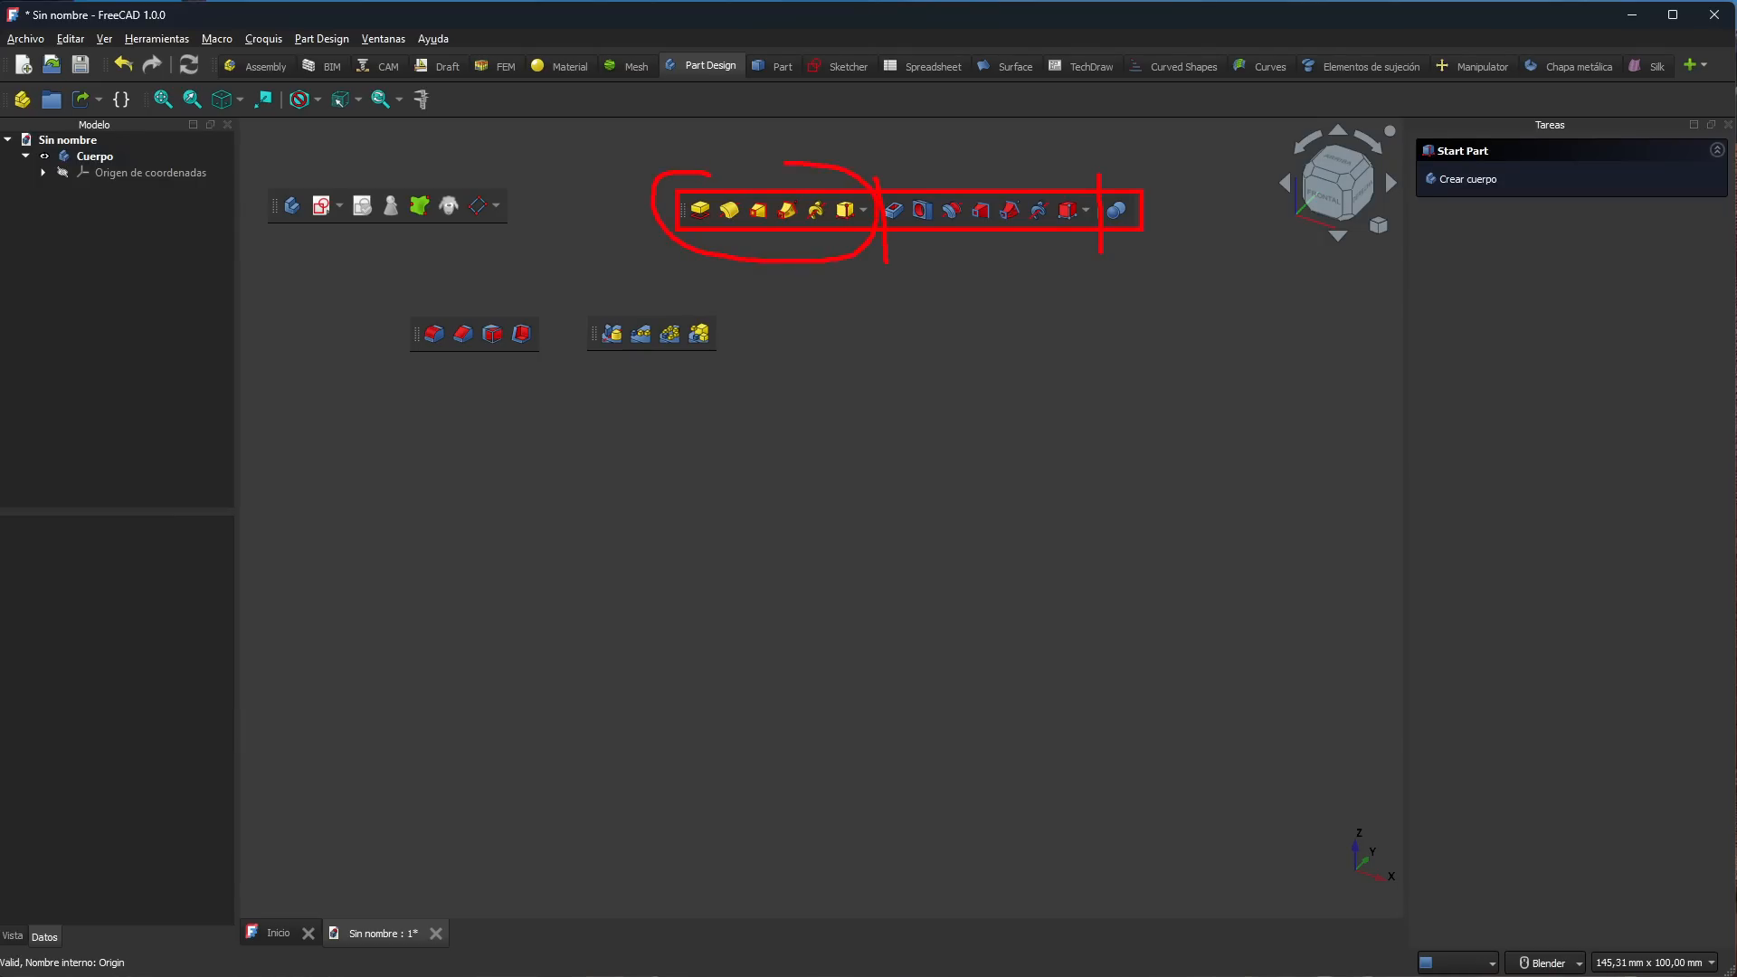
left_click_drag(786, 163, 710, 174)
left_click_drag(1013, 161, 936, 163)
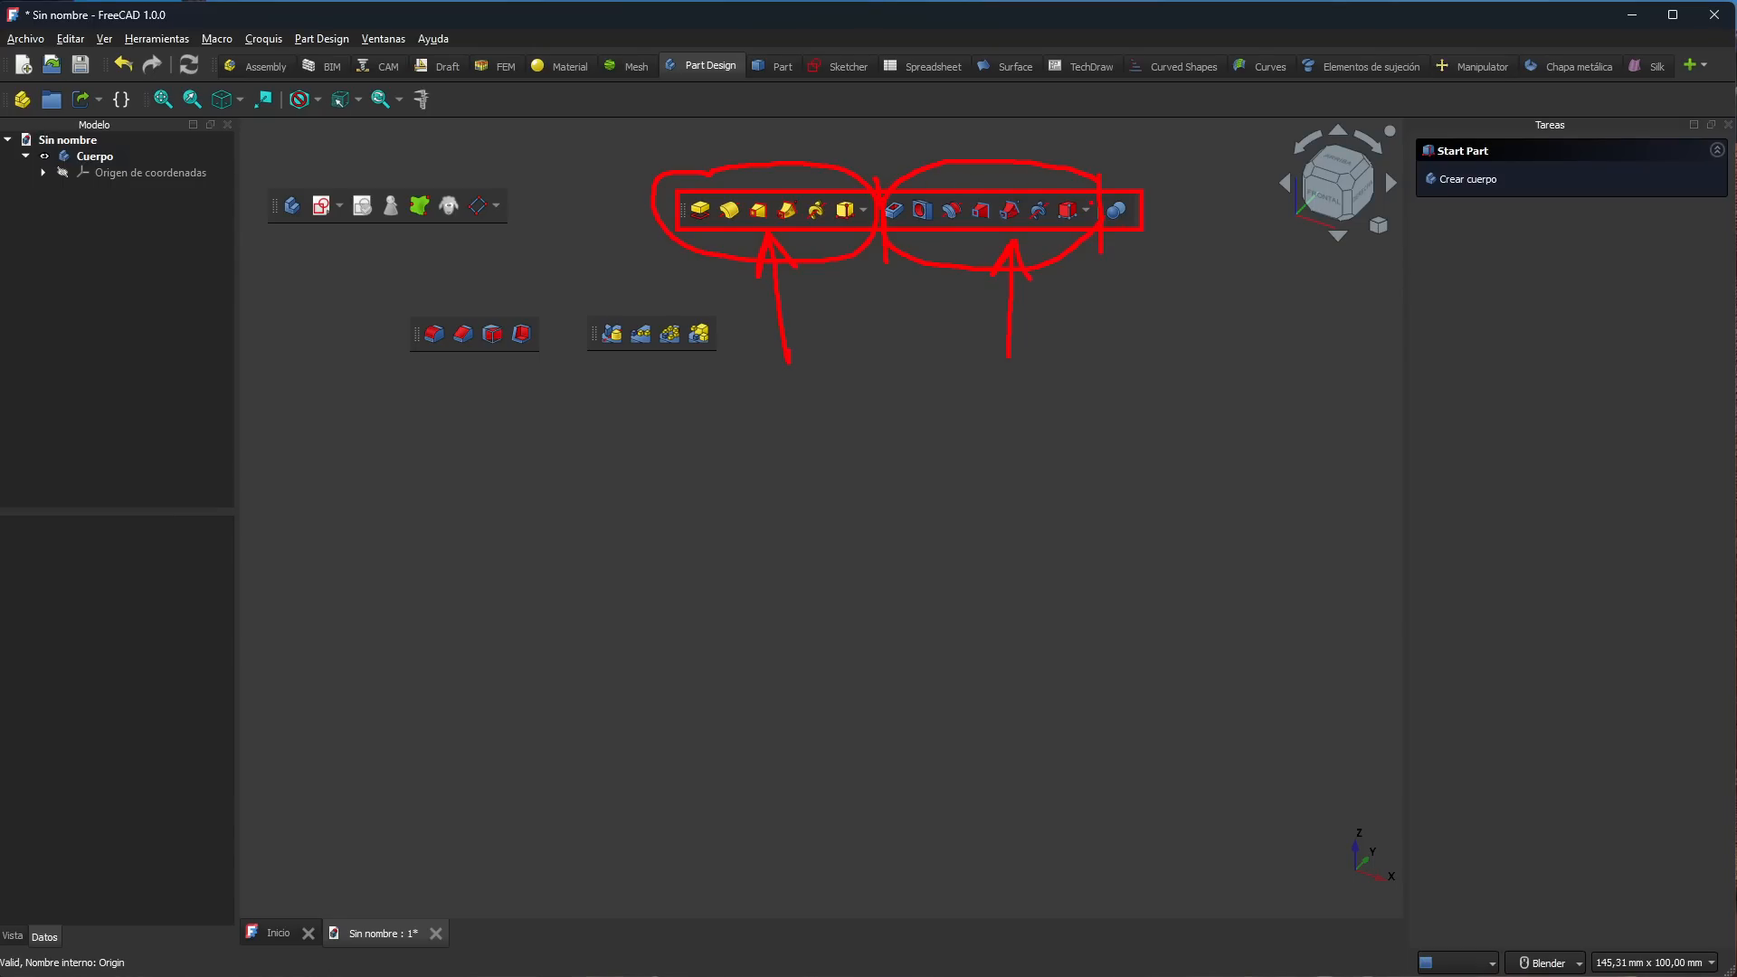
key("Escape")
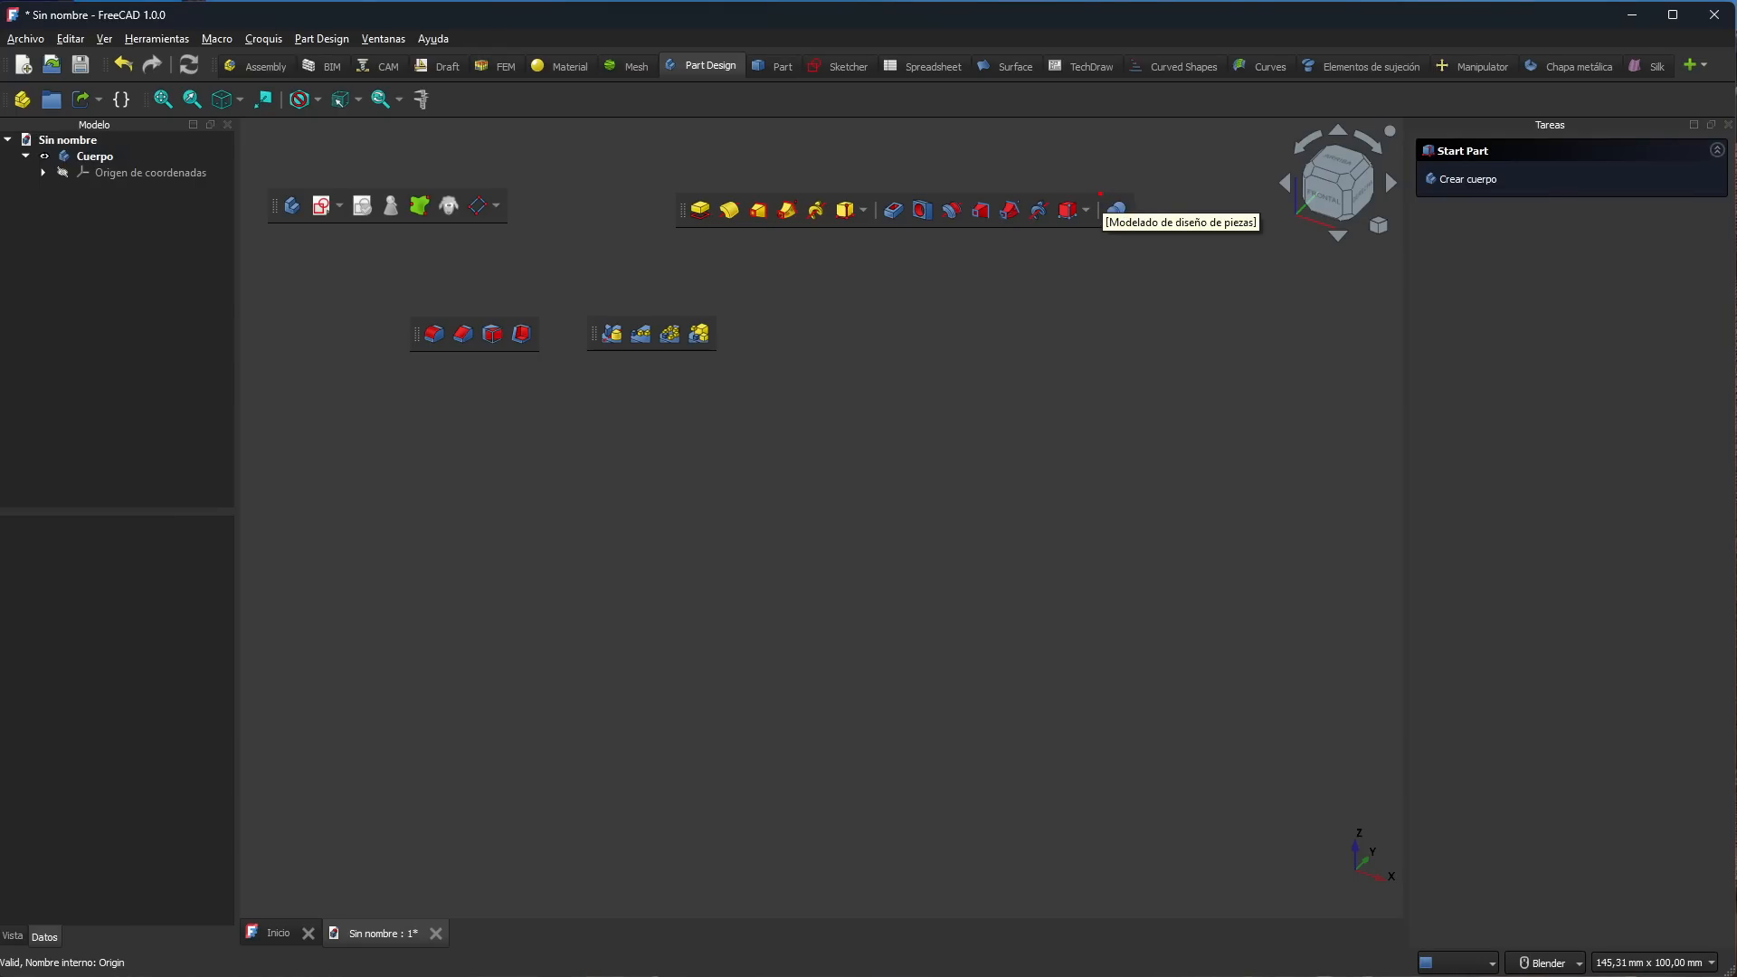
left_click_drag(1098, 192, 1136, 230)
key("Escape")
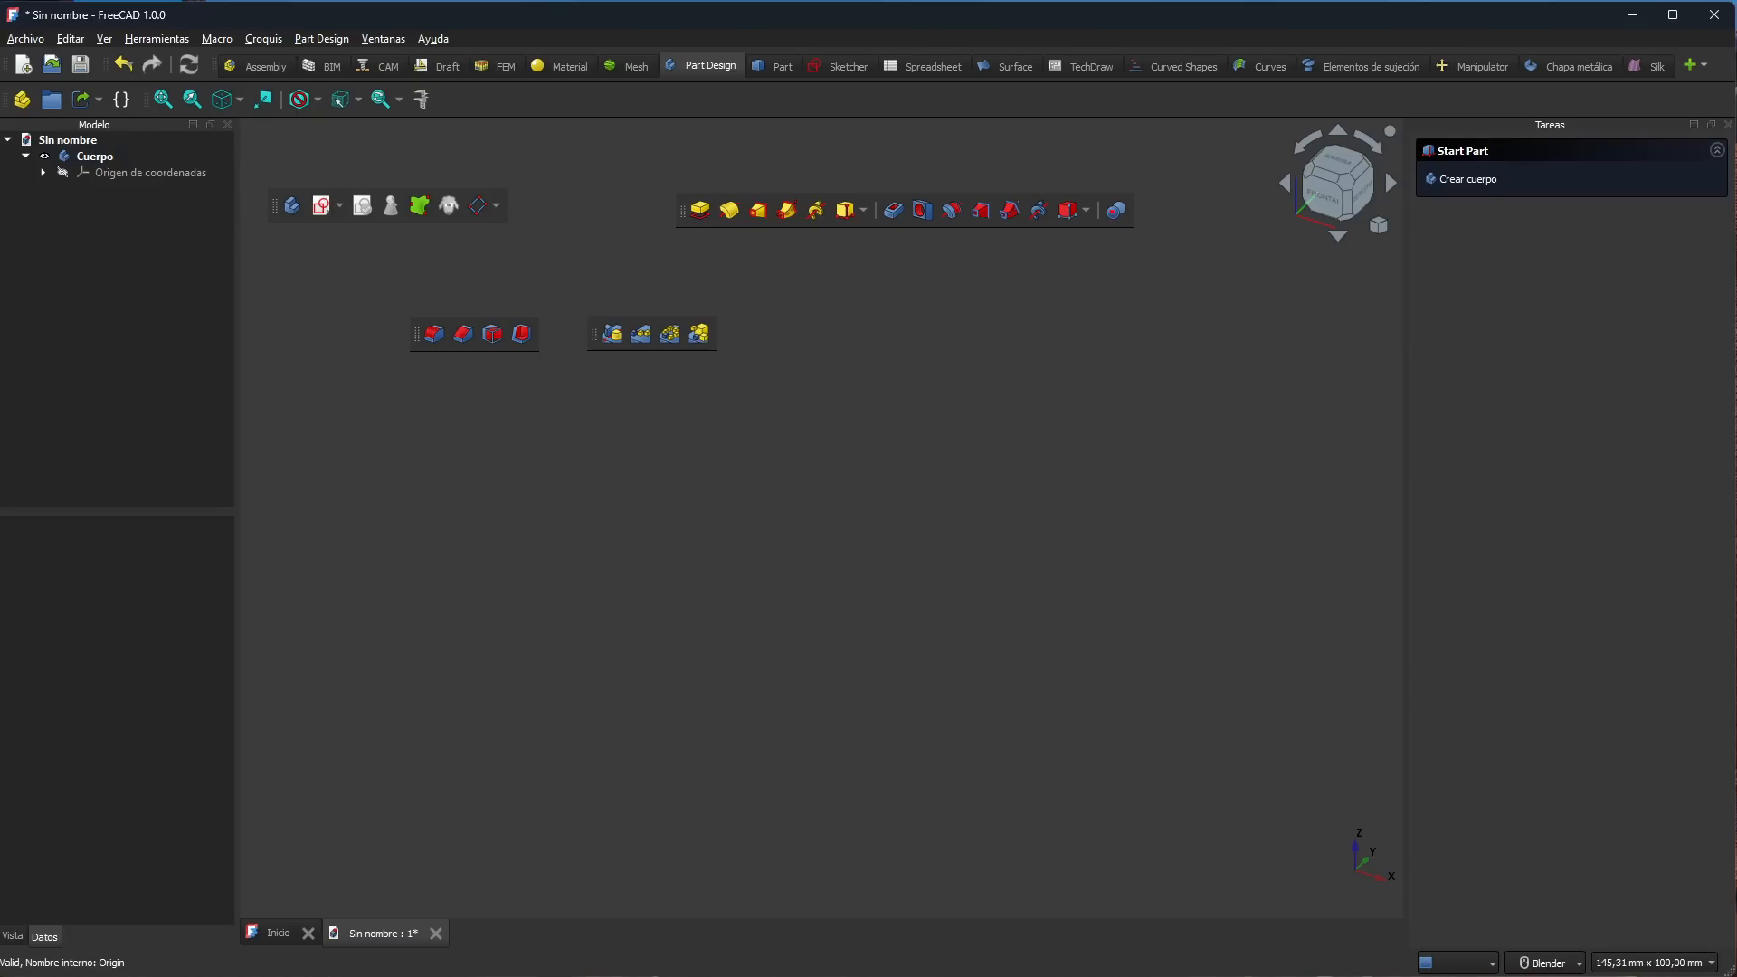
left_click_drag(1096, 191, 1138, 230)
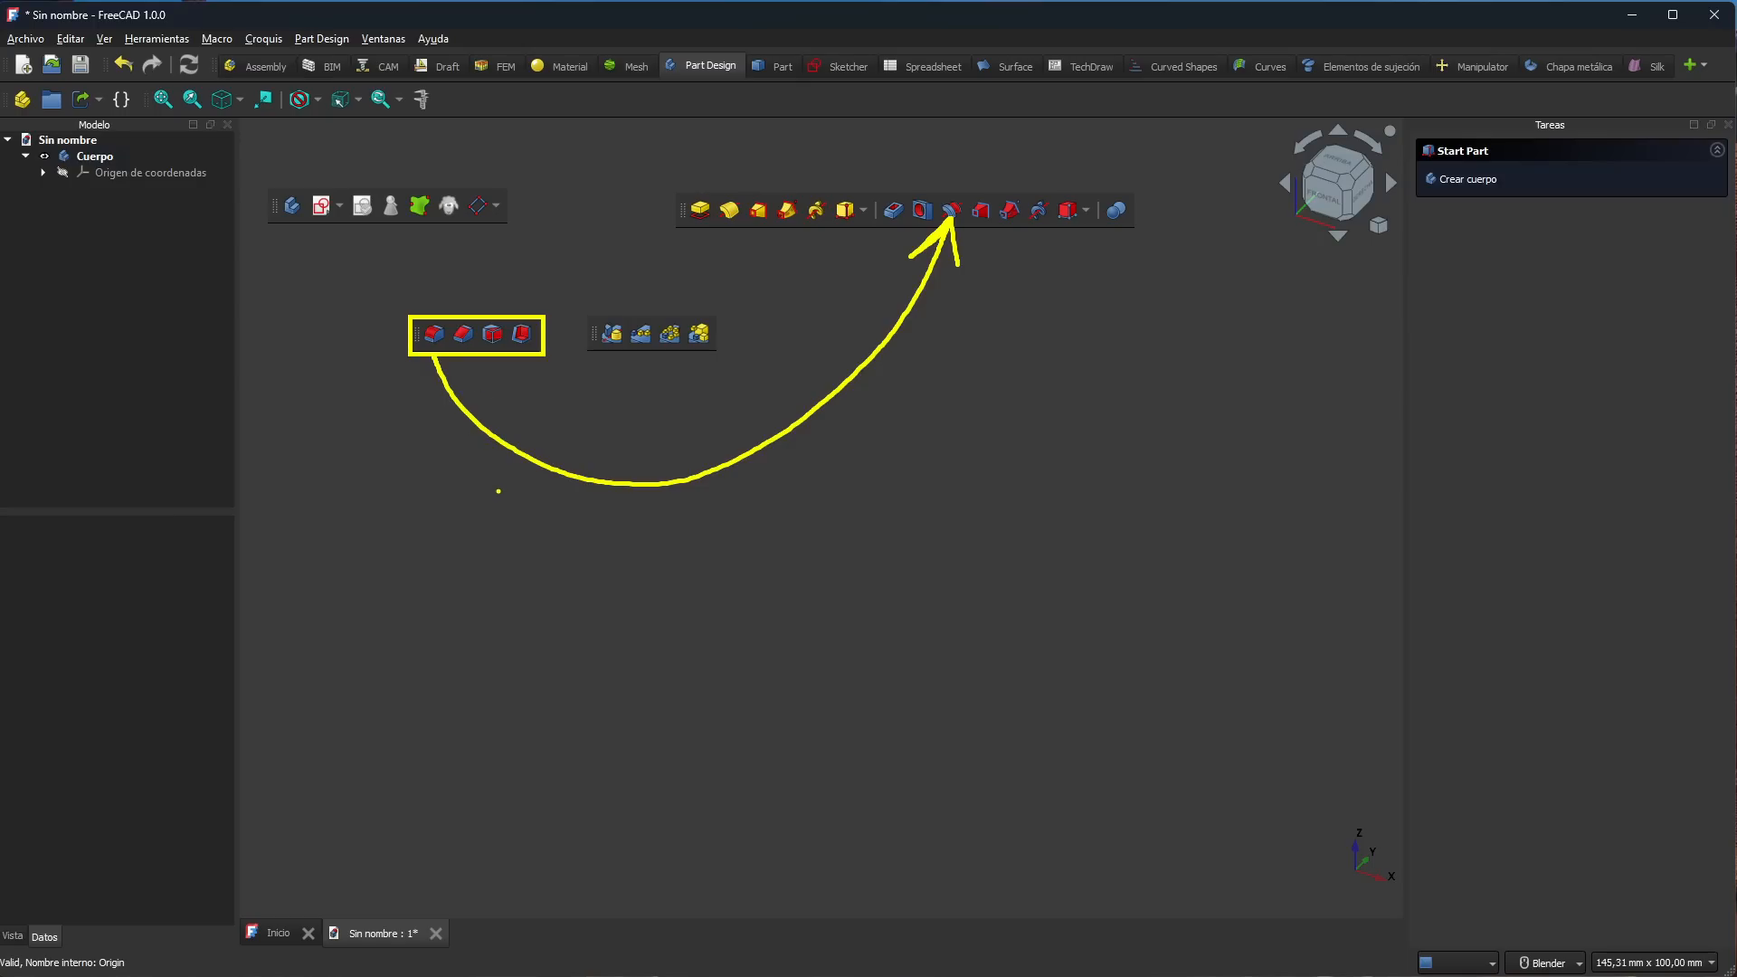
key("Escape")
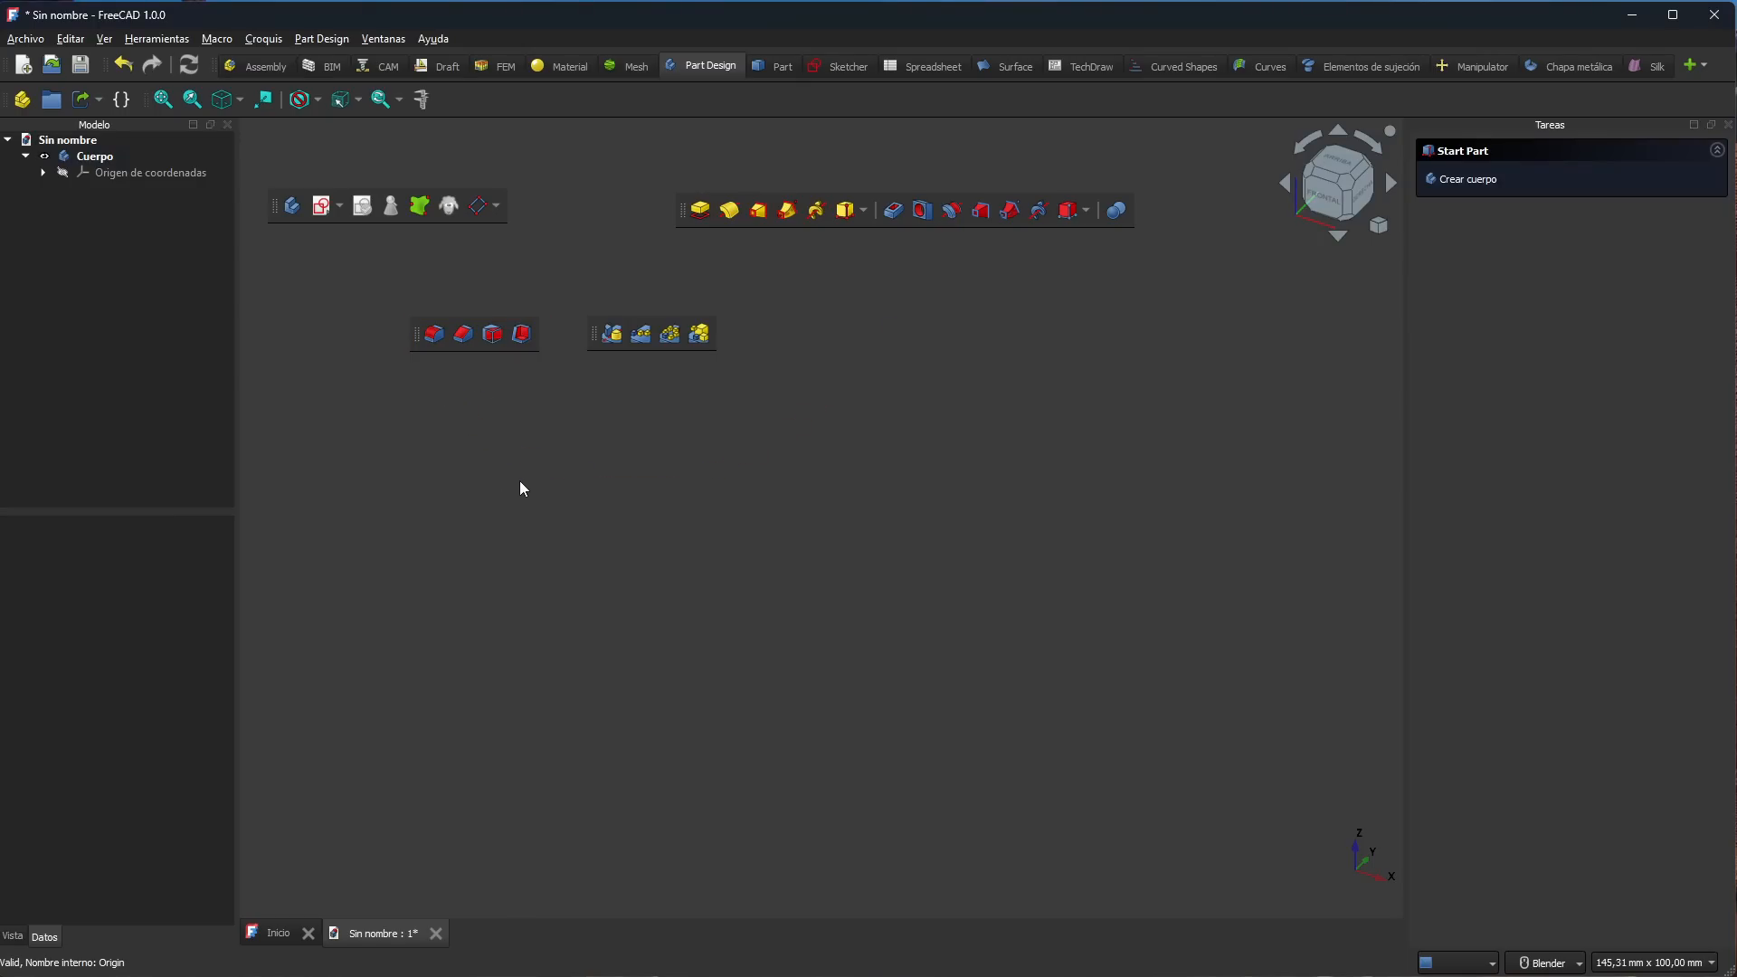
key("ctrl+2")
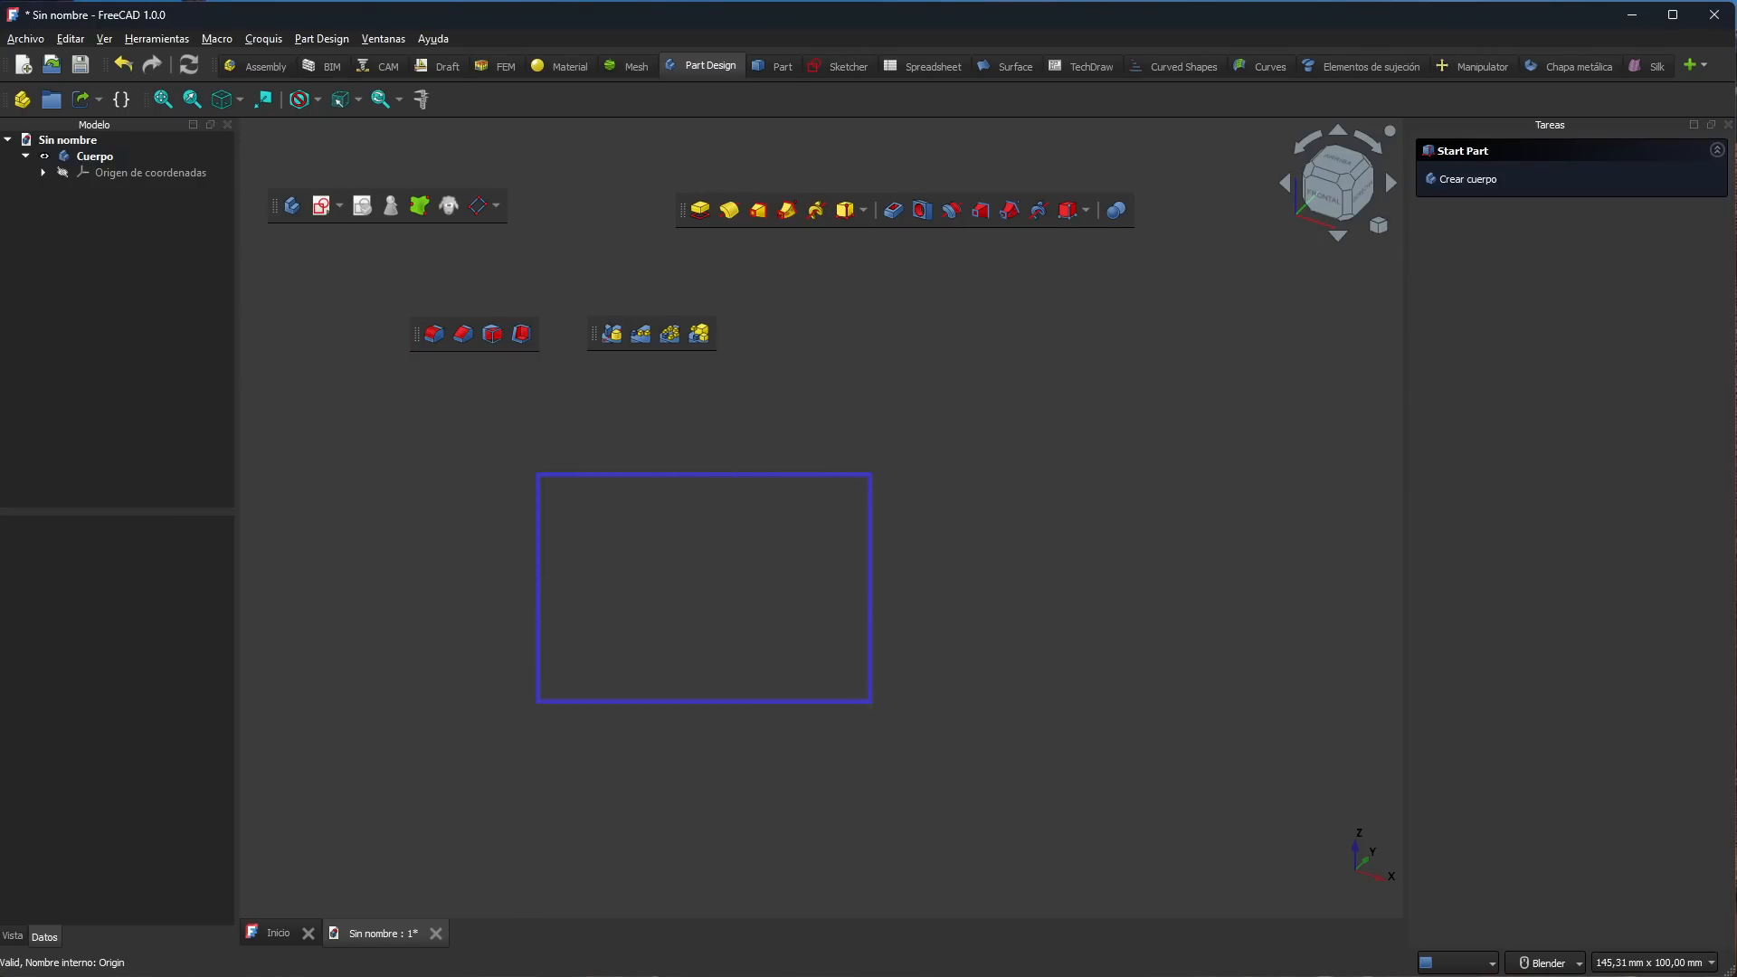
left_click_drag(953, 770, 959, 771)
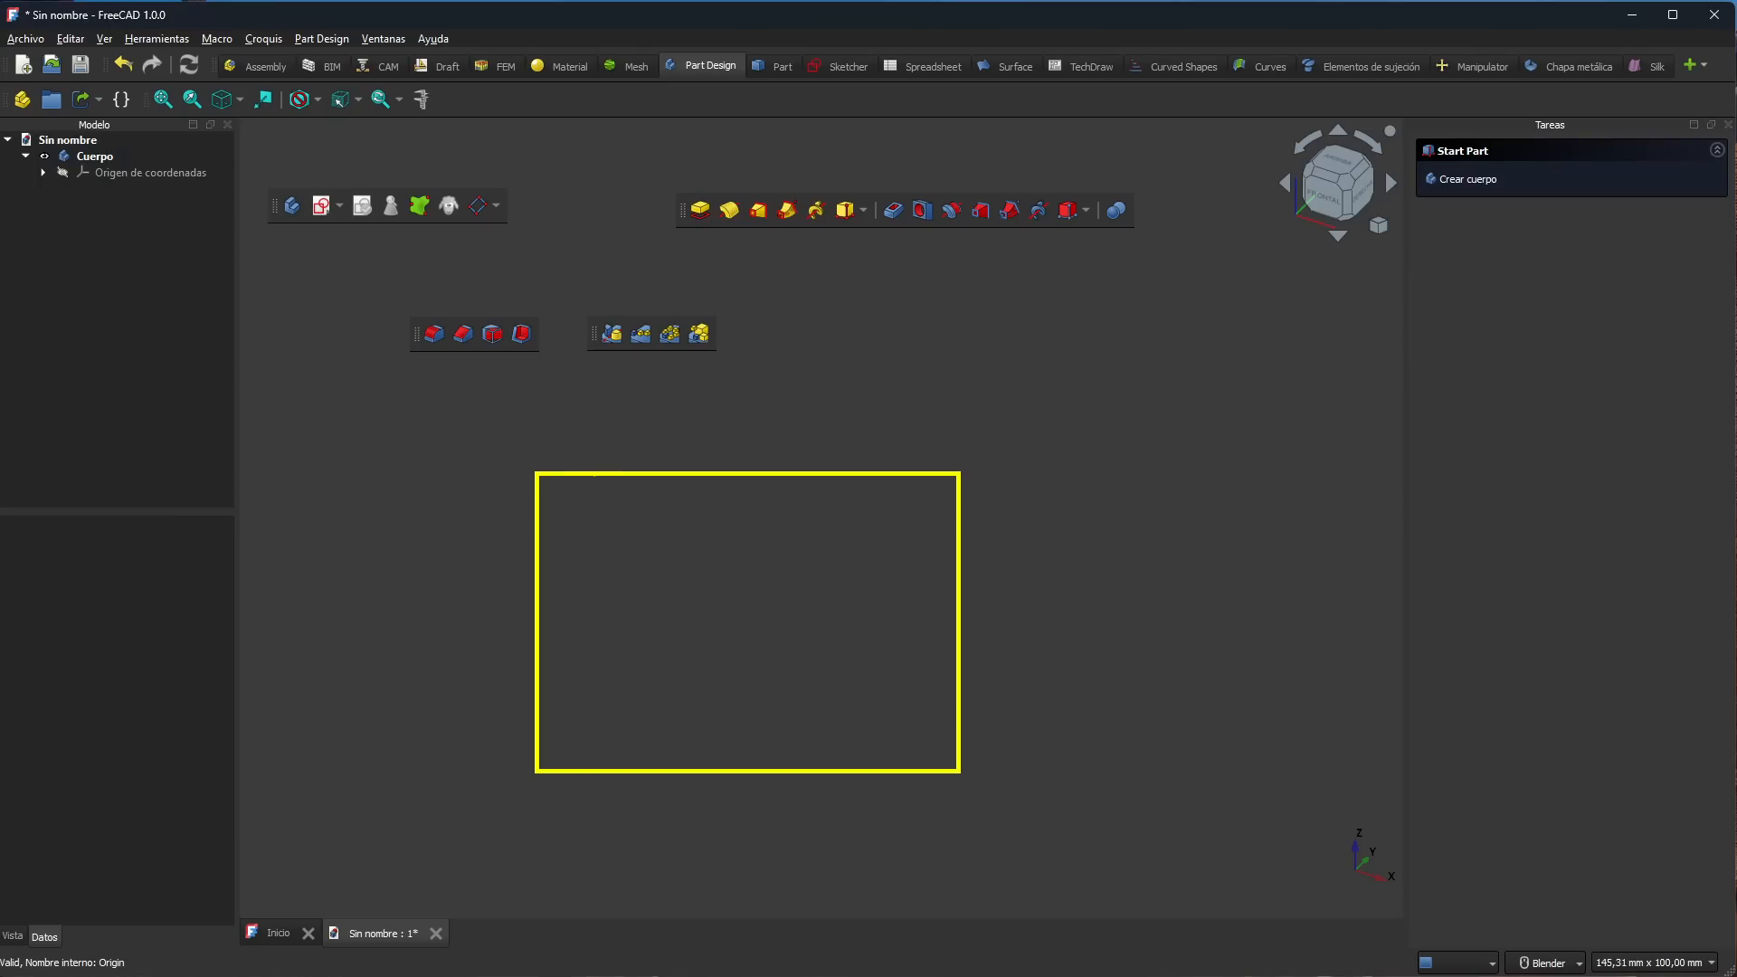
left_click_drag(567, 478, 540, 534)
left_click_drag(542, 479, 556, 482)
left_click_drag(599, 771, 598, 770, "shift")
left_click_drag(546, 731, 586, 771)
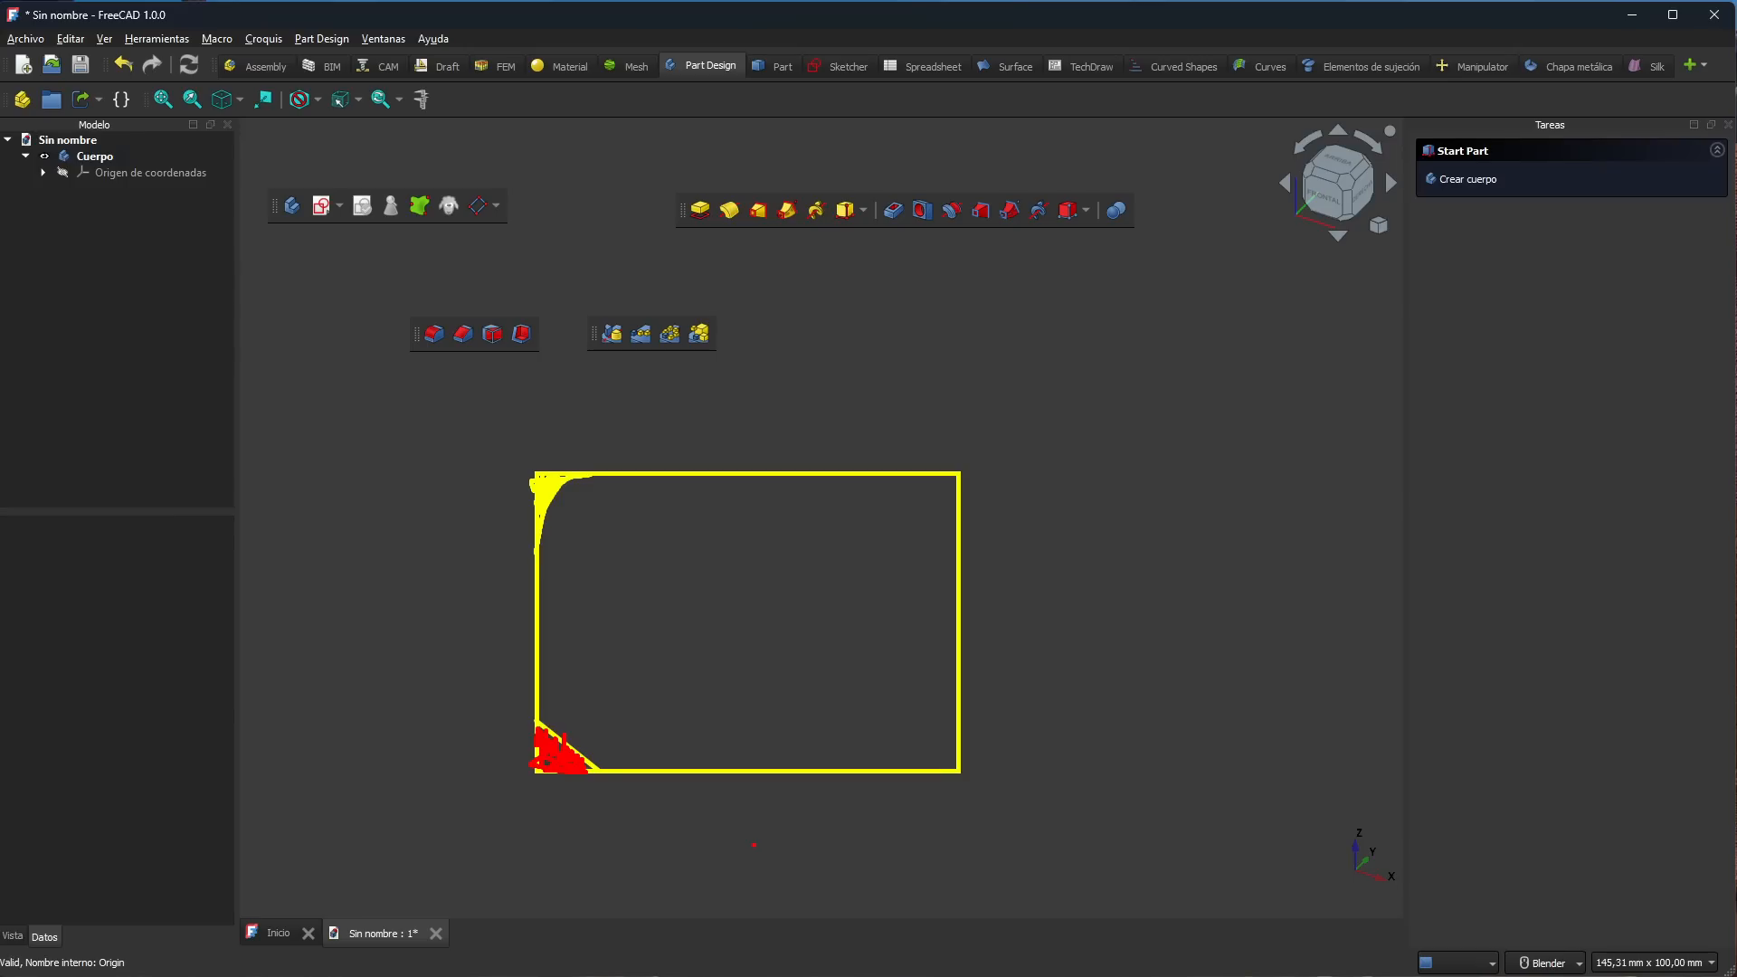
key("Escape")
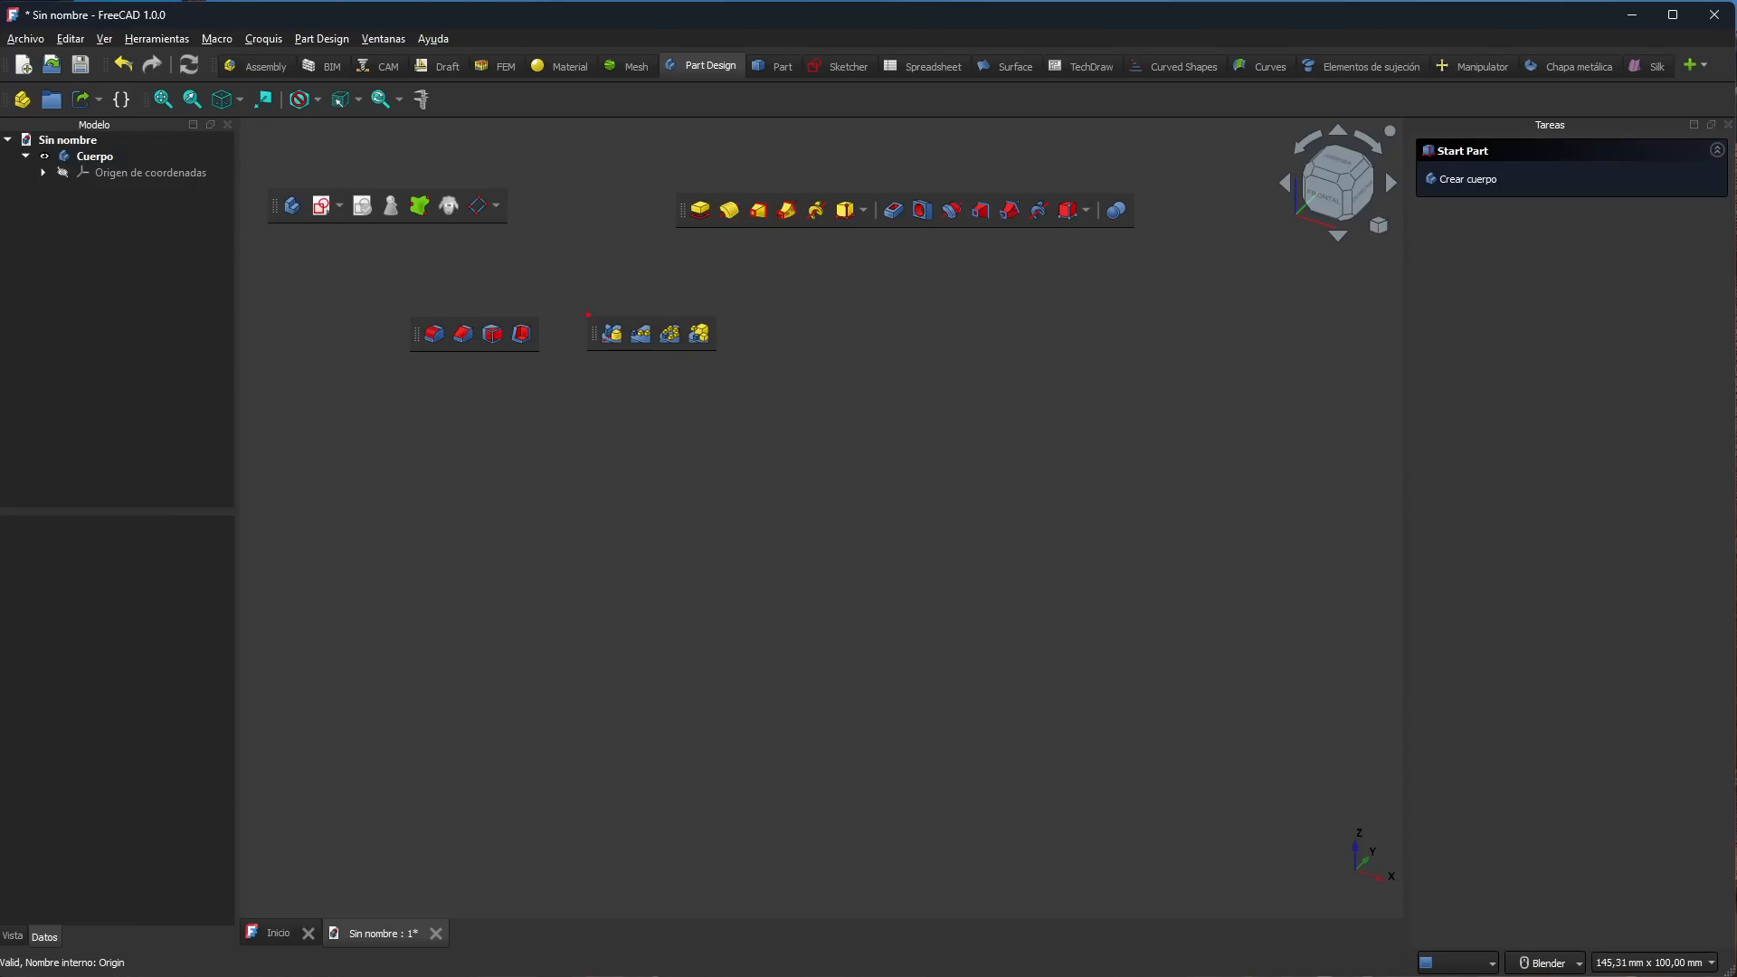
left_click_drag(588, 315, 727, 355)
Step: Dock the floating Part Design helper, modeling, dress-up and pattern toolbars back in their original row above the 3D view
left_click_drag(274, 206, 213, 136)
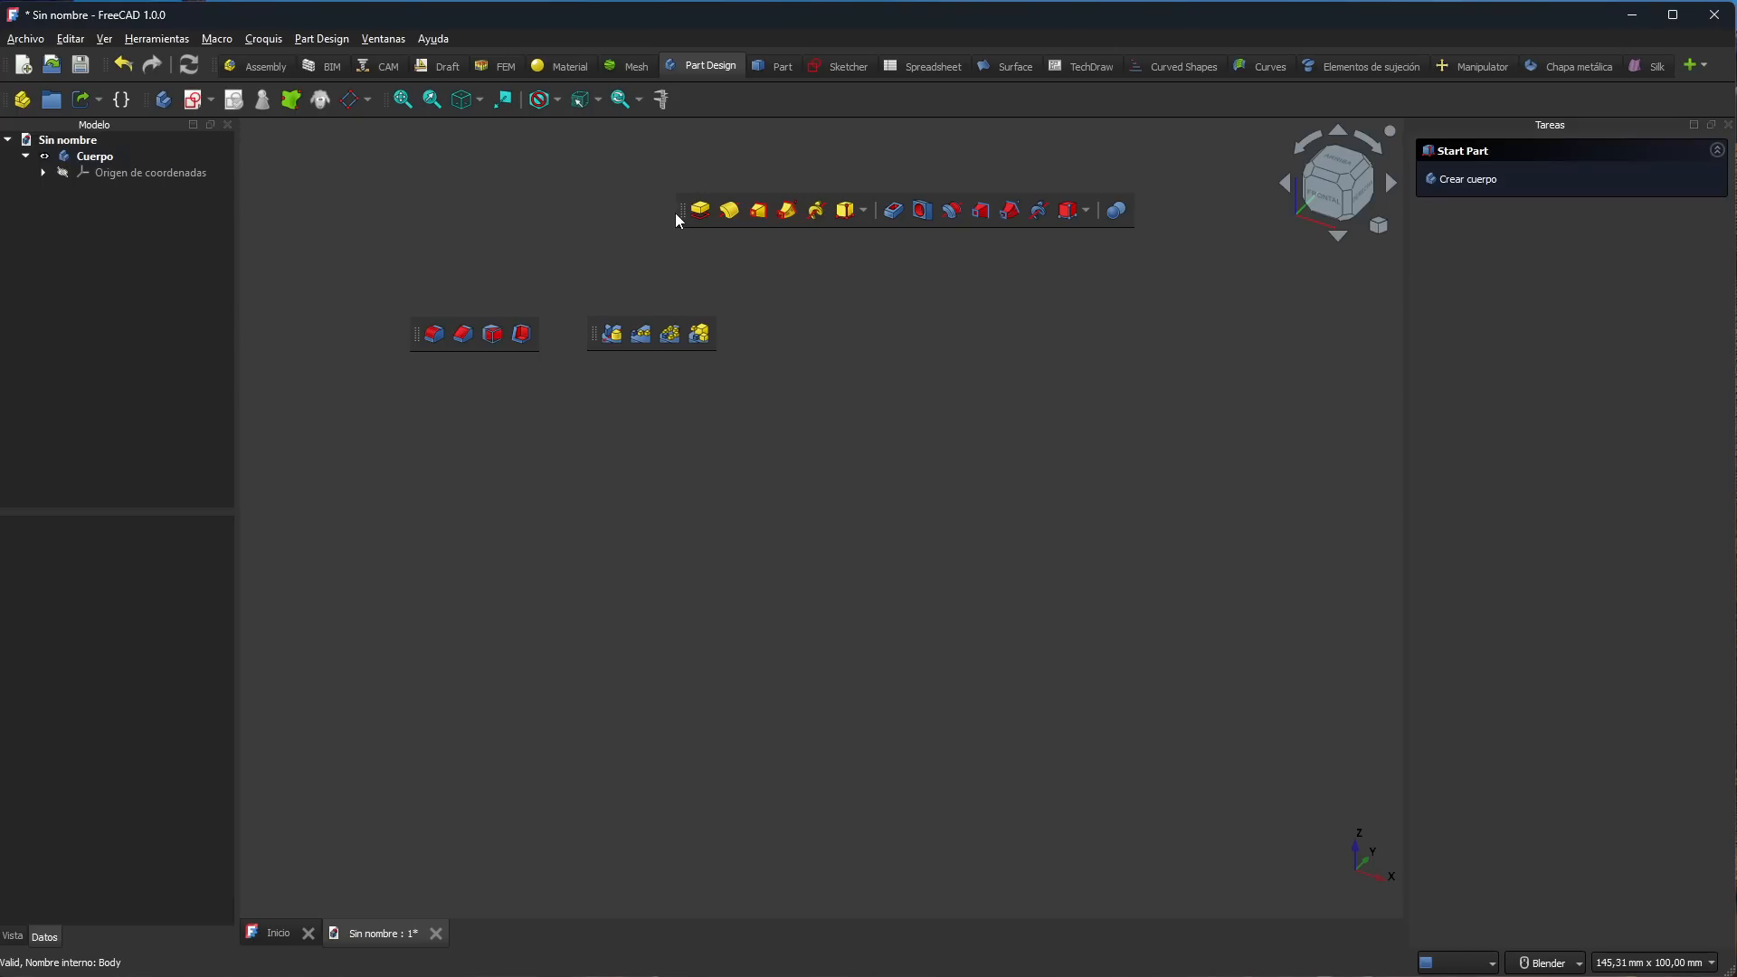
left_click_drag(680, 210, 391, 97)
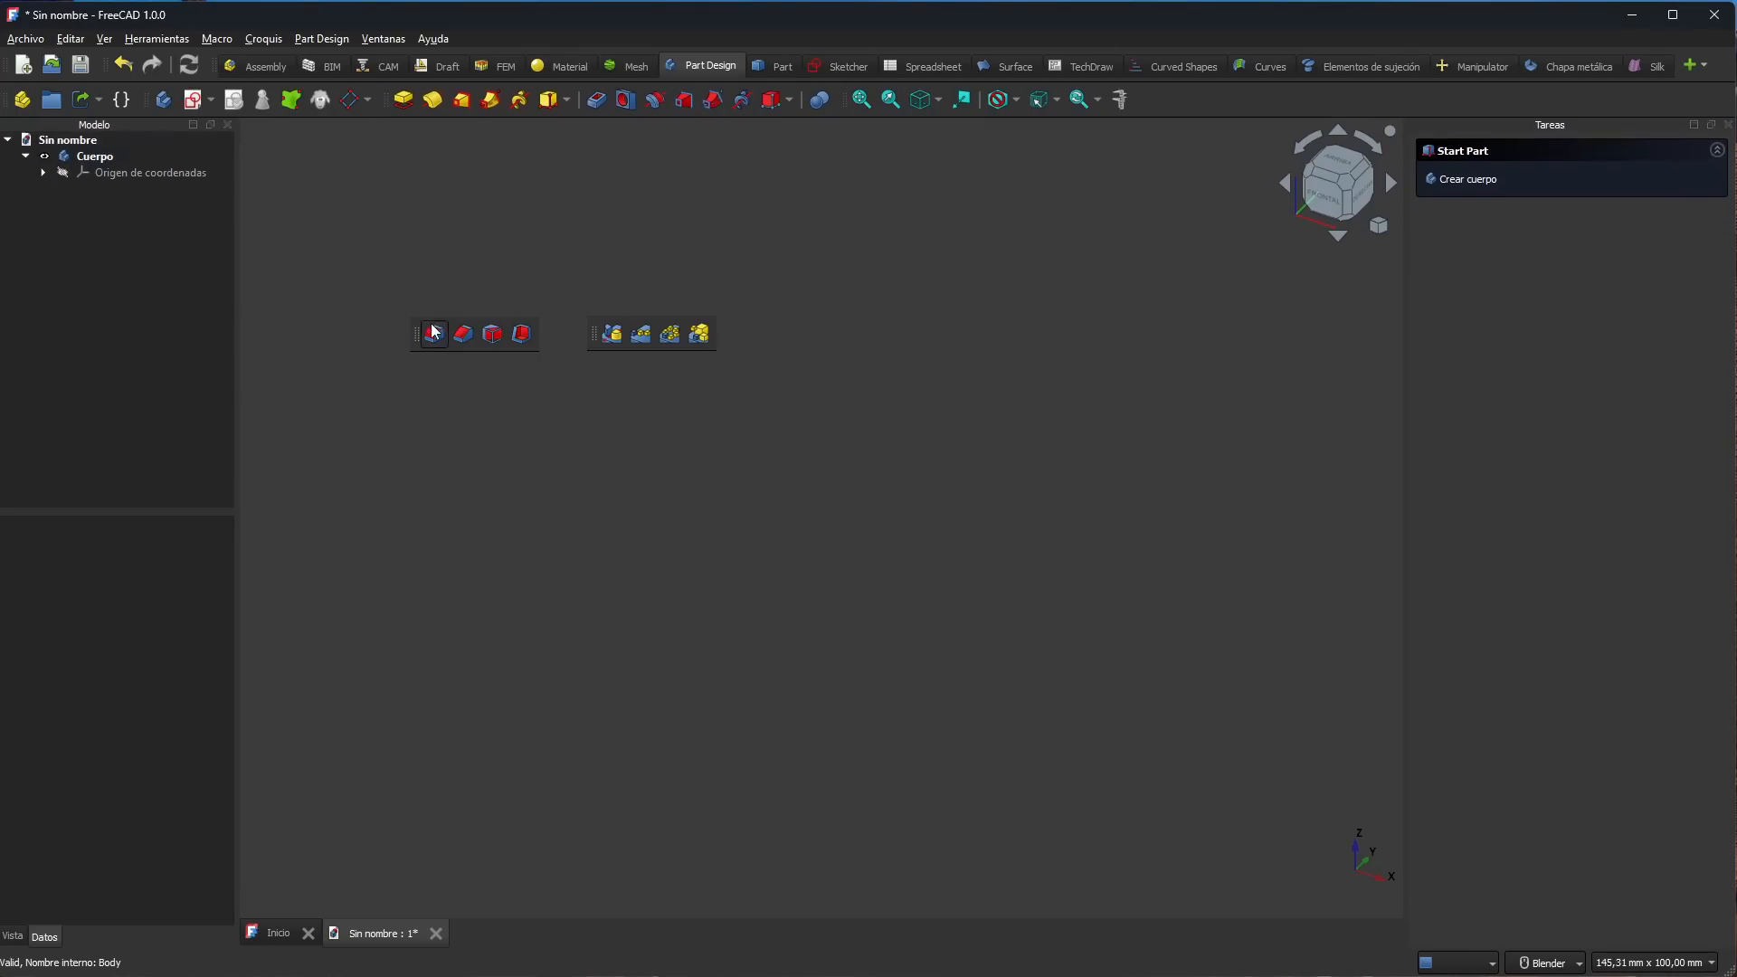
left_click_drag(414, 333, 747, 211)
left_click_drag(833, 117, 827, 104)
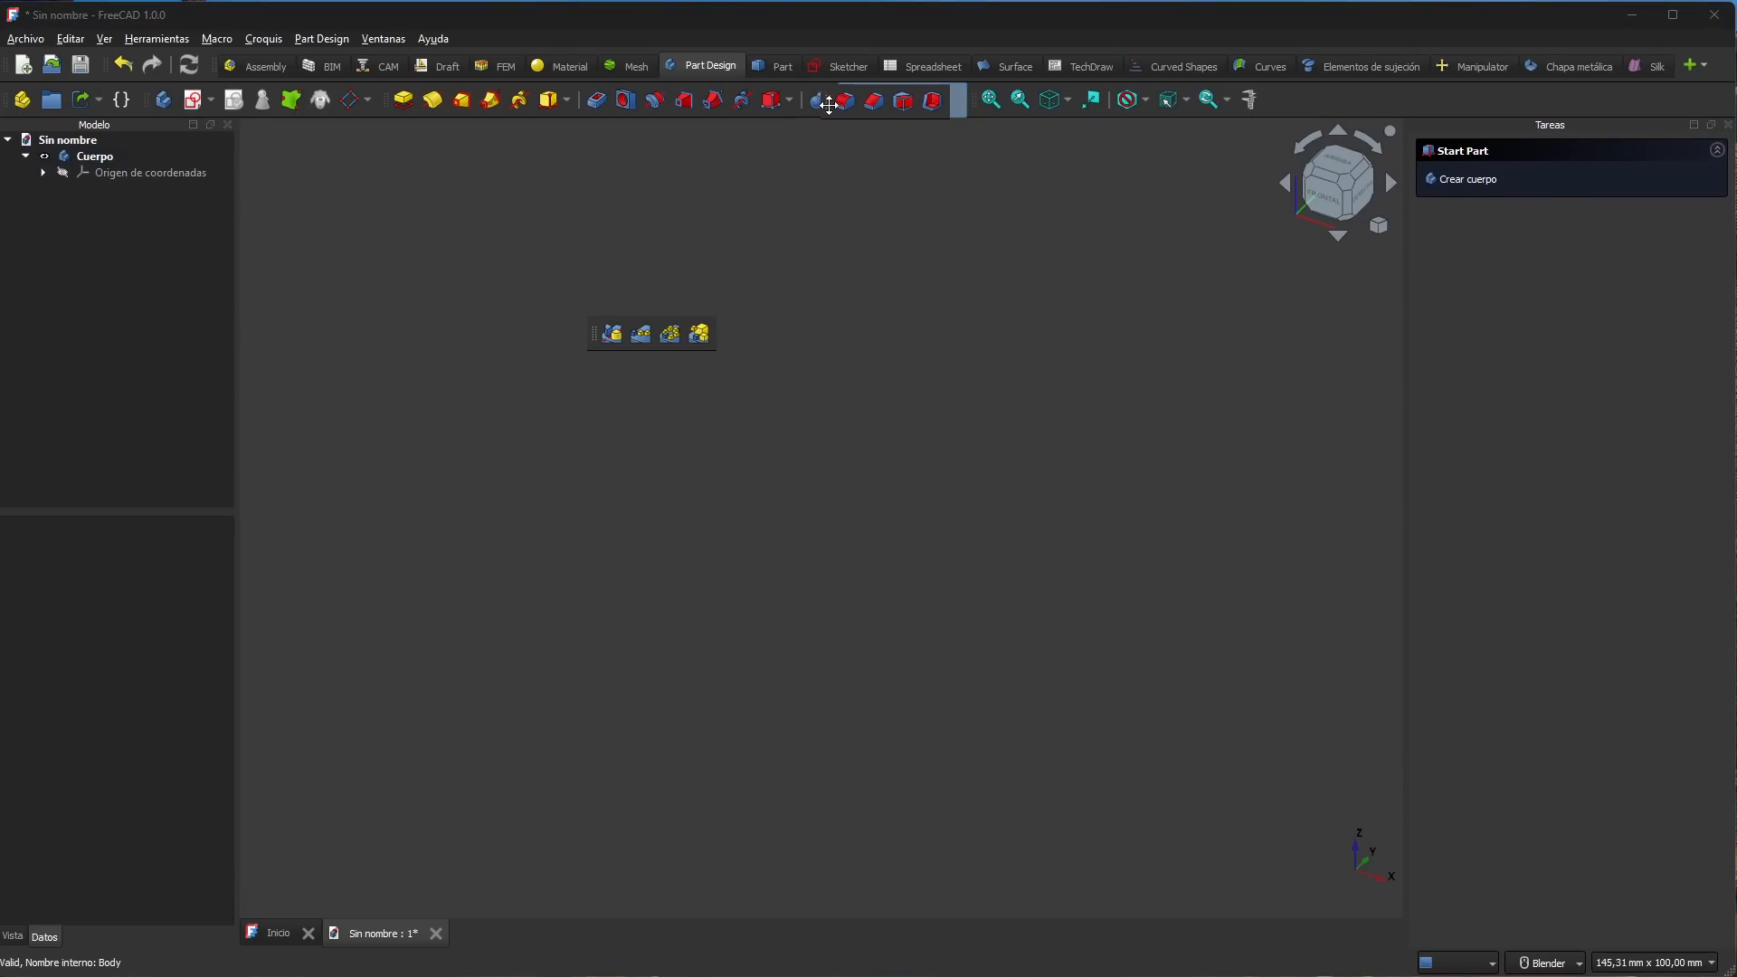
left_click_drag(596, 336, 982, 102)
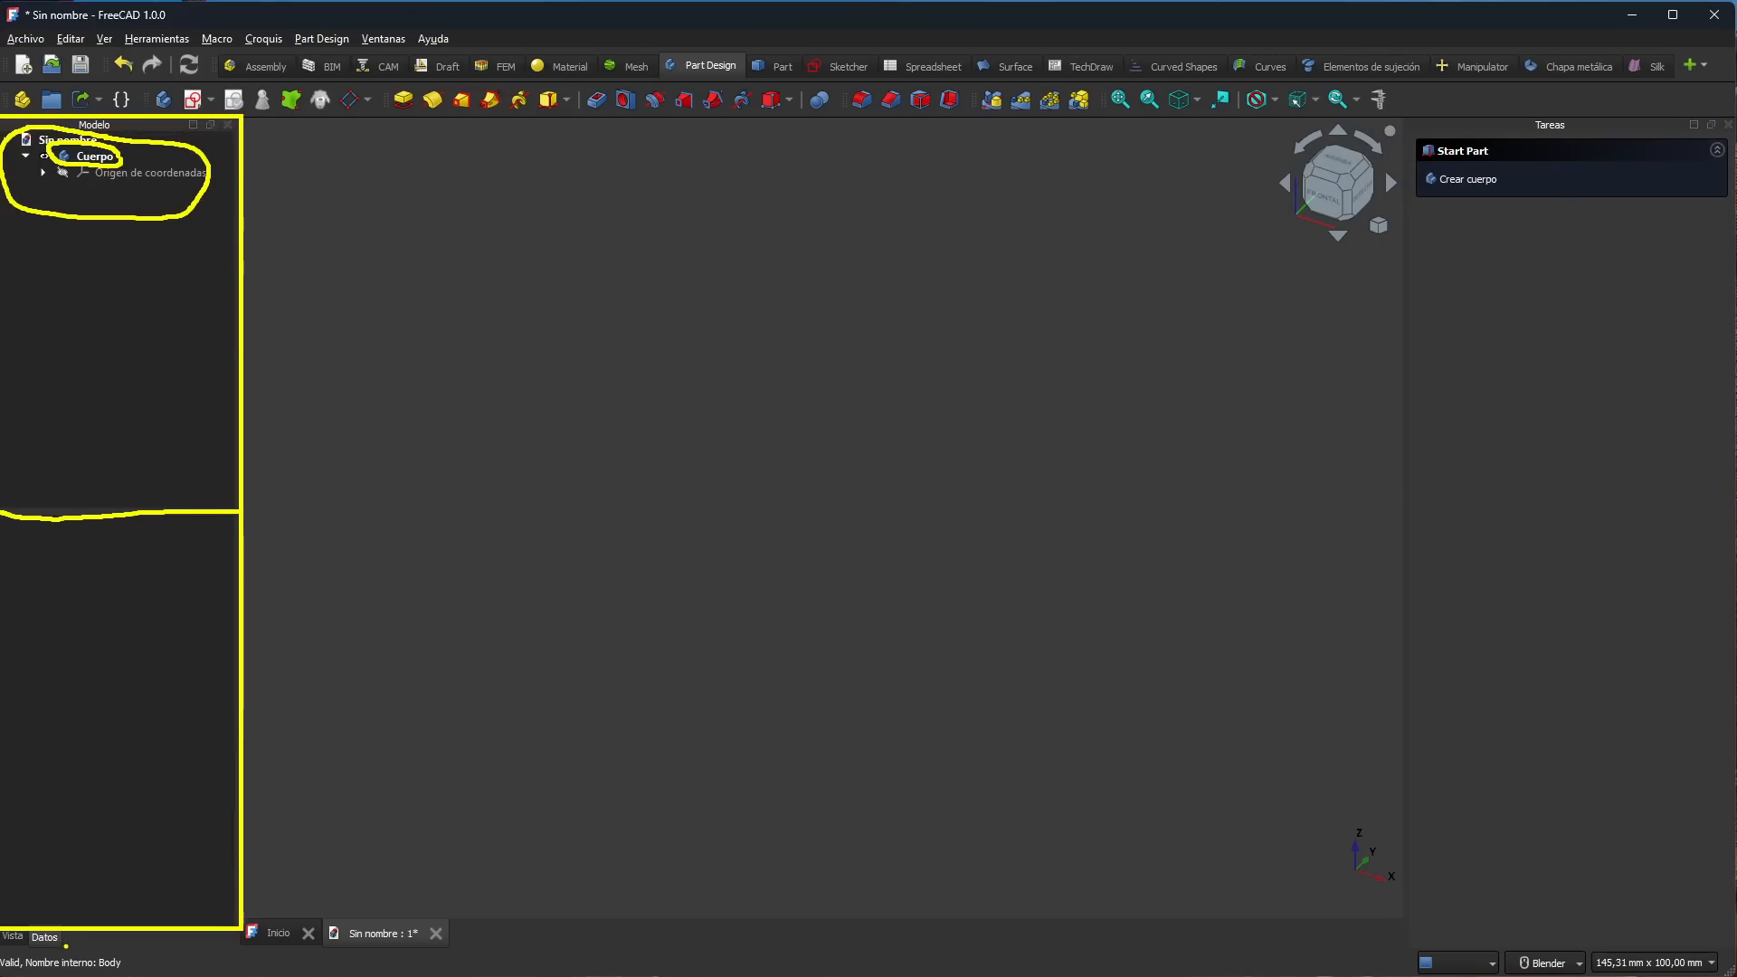
mouse_move(69, 931)
left_mouse_down()
mouse_move(28, 918)
mouse_move(43, 957)
mouse_move(65, 942)
mouse_move(2, 921)
mouse_move(20, 958)
mouse_move(28, 932)
left_mouse_up()
key("Escape")
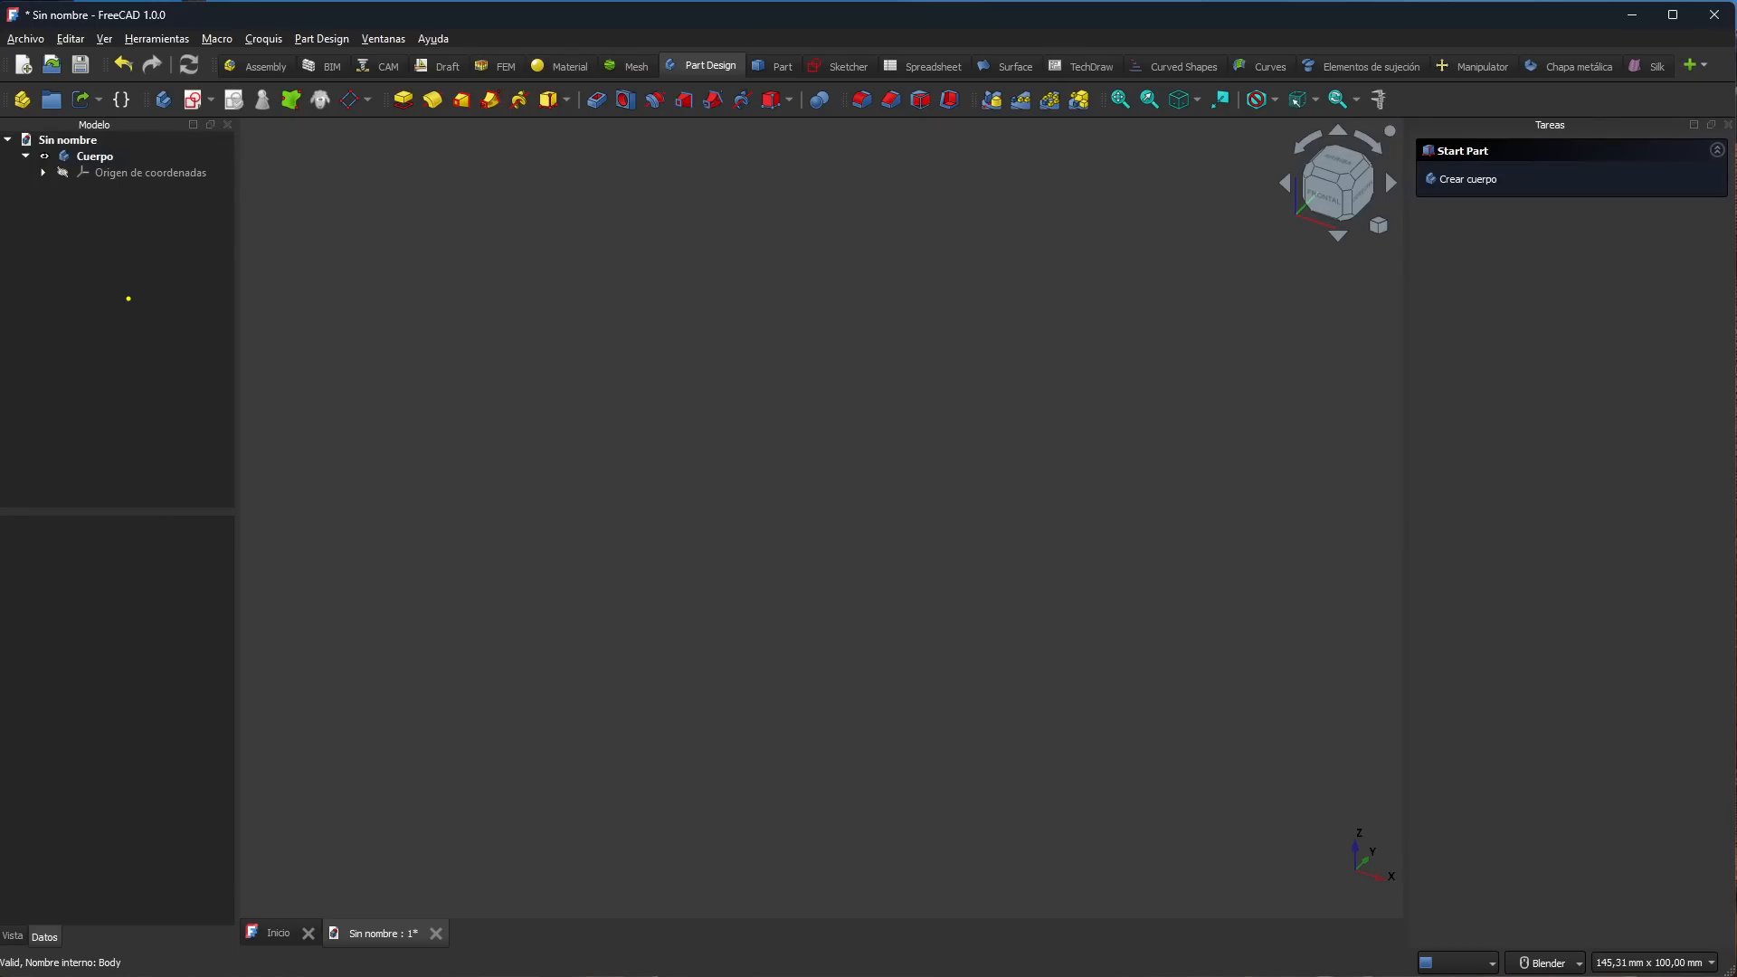
mouse_move(117, 256)
left_mouse_down()
mouse_move(163, 333)
mouse_move(109, 257)
mouse_move(149, 261)
left_mouse_up()
key("Escape")
mouse_move(0, 518)
left_mouse_down()
mouse_move(143, 697)
mouse_move(233, 892)
mouse_move(234, 951)
left_mouse_up()
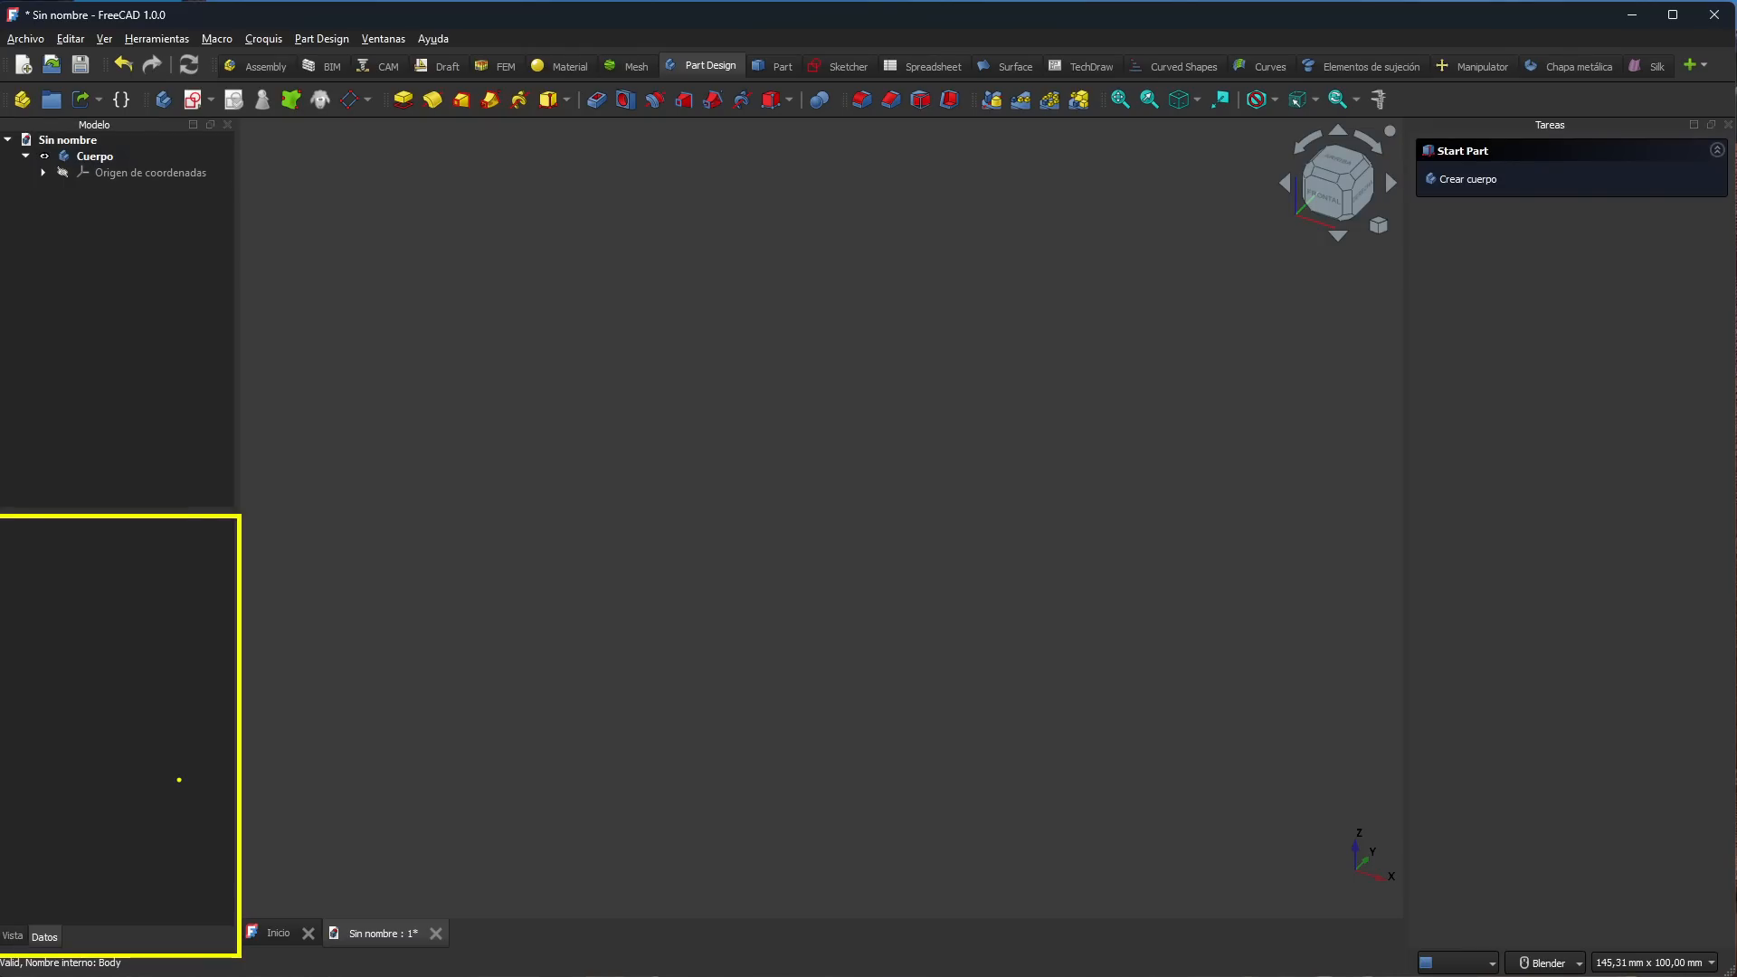
mouse_move(165, 698)
left_mouse_down()
mouse_move(207, 650)
mouse_move(513, 508)
mouse_move(731, 547)
mouse_move(764, 576)
mouse_move(692, 584)
left_mouse_up()
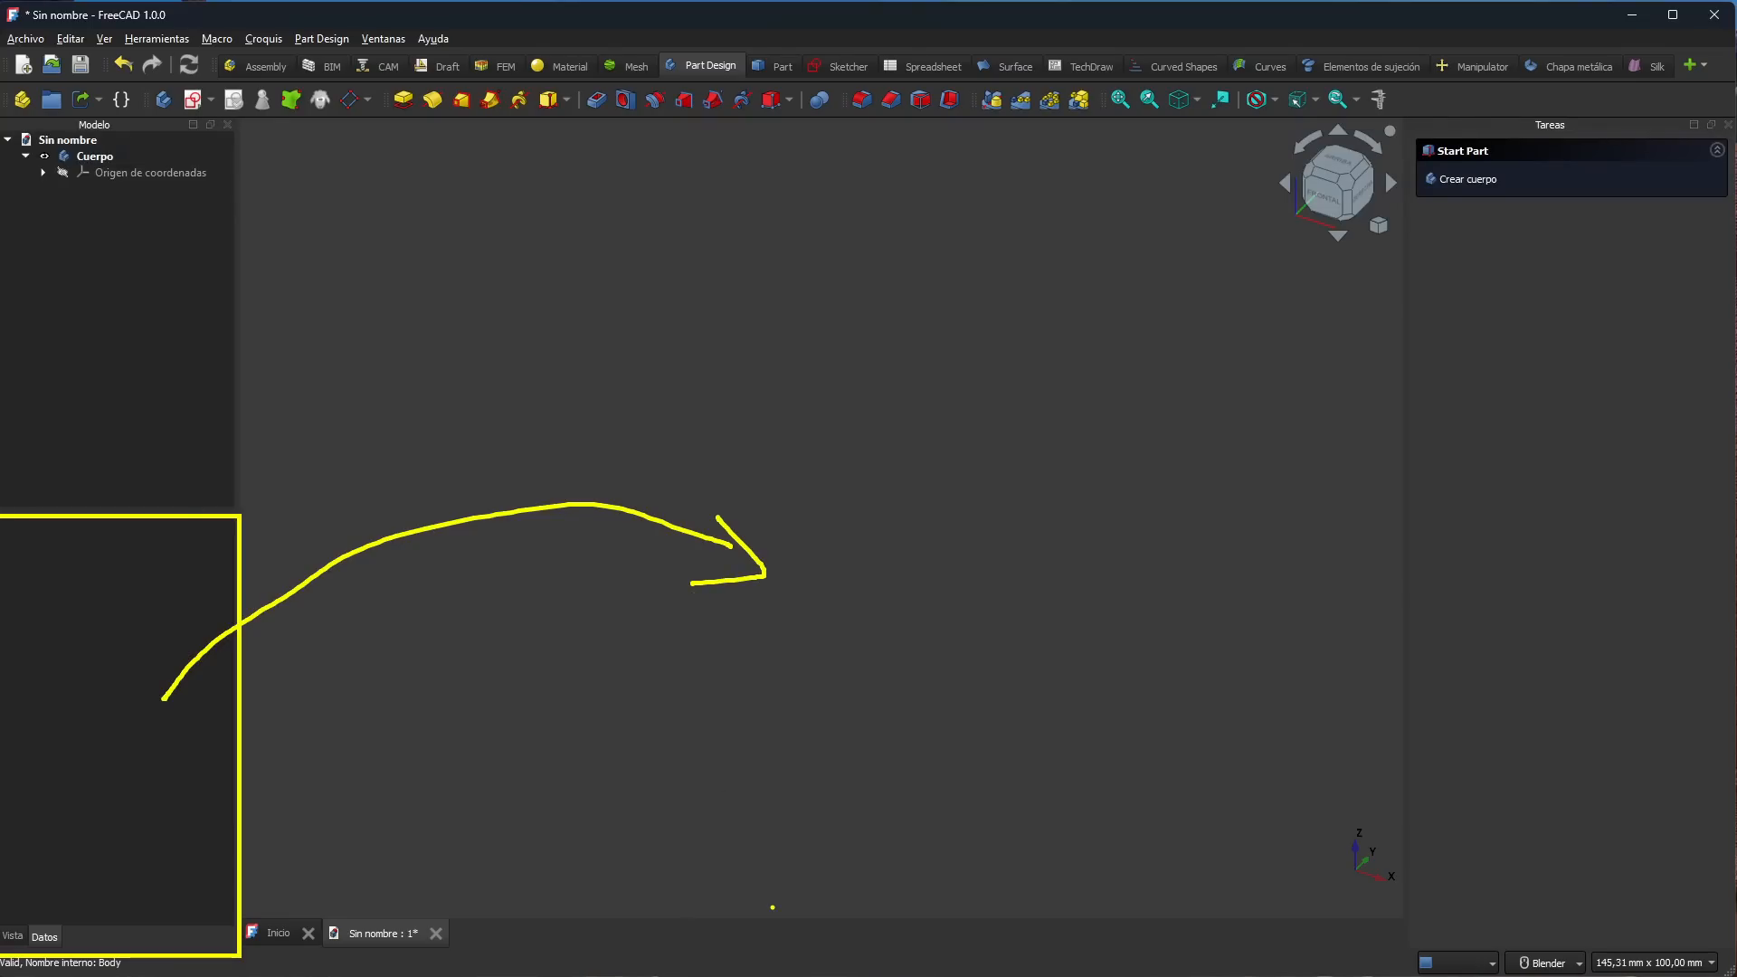
mouse_move(820, 570)
left_mouse_down()
mouse_move(821, 682)
mouse_move(989, 695)
mouse_move(918, 565)
mouse_move(811, 566)
left_mouse_up()
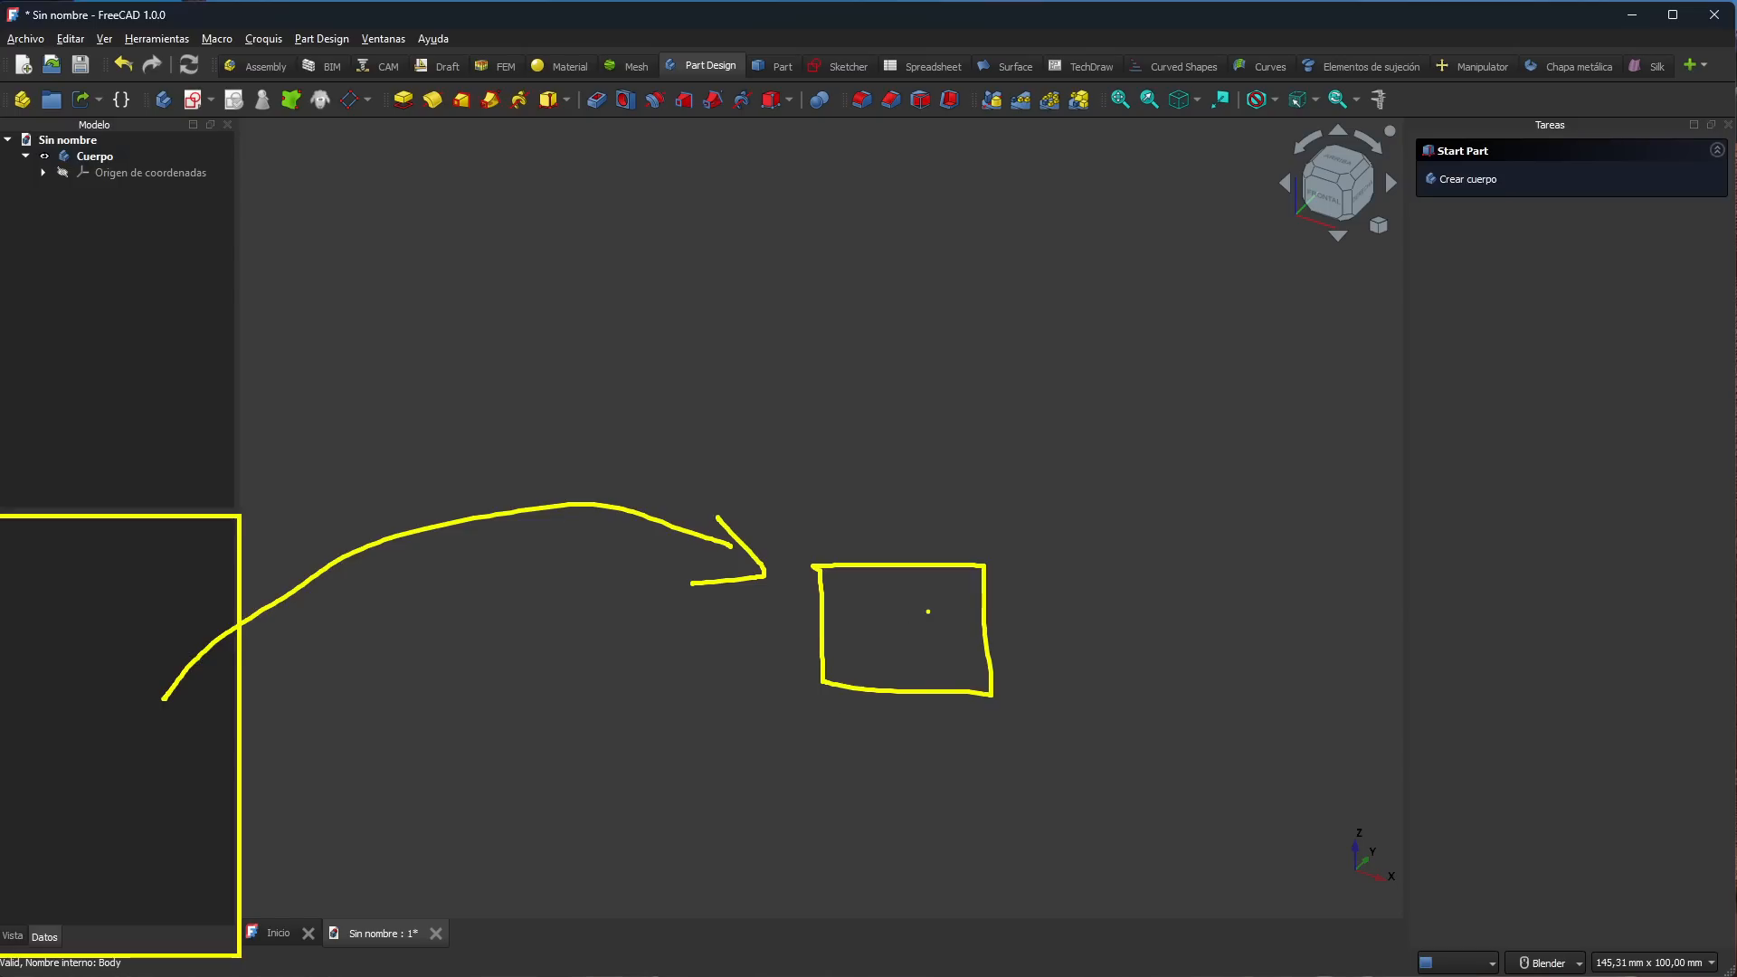
key("Escape")
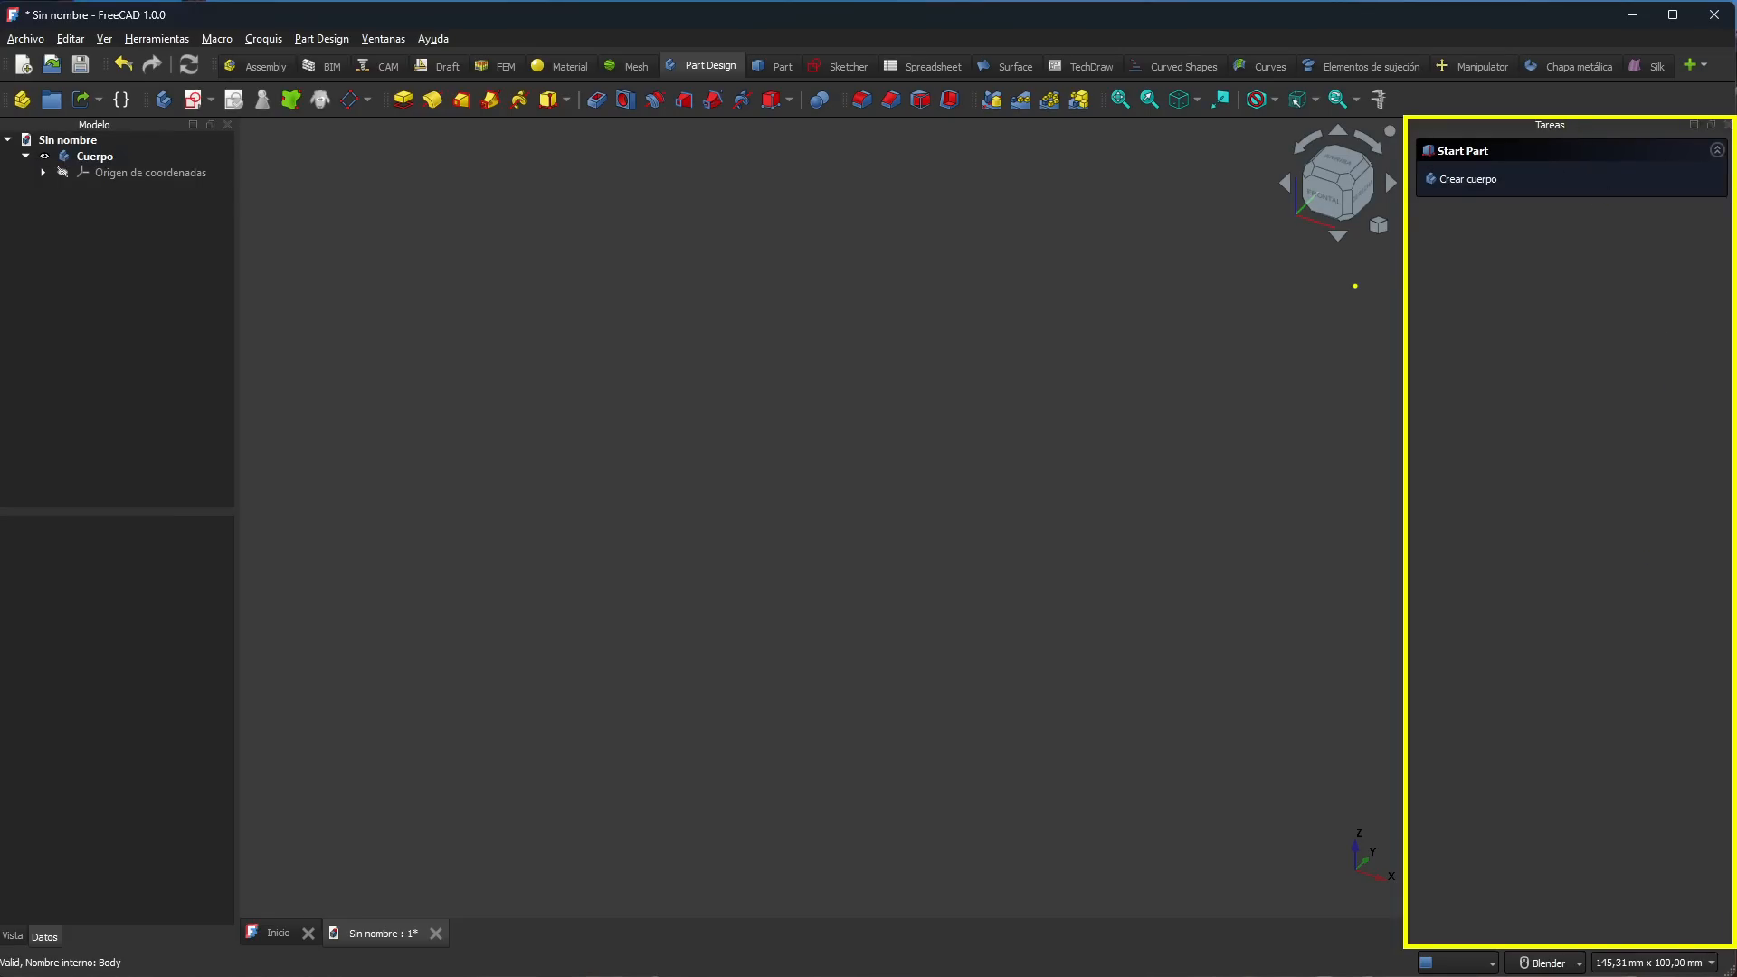
Step: Select the body in the model tree to view its properties and available tasks
left_click(95, 157)
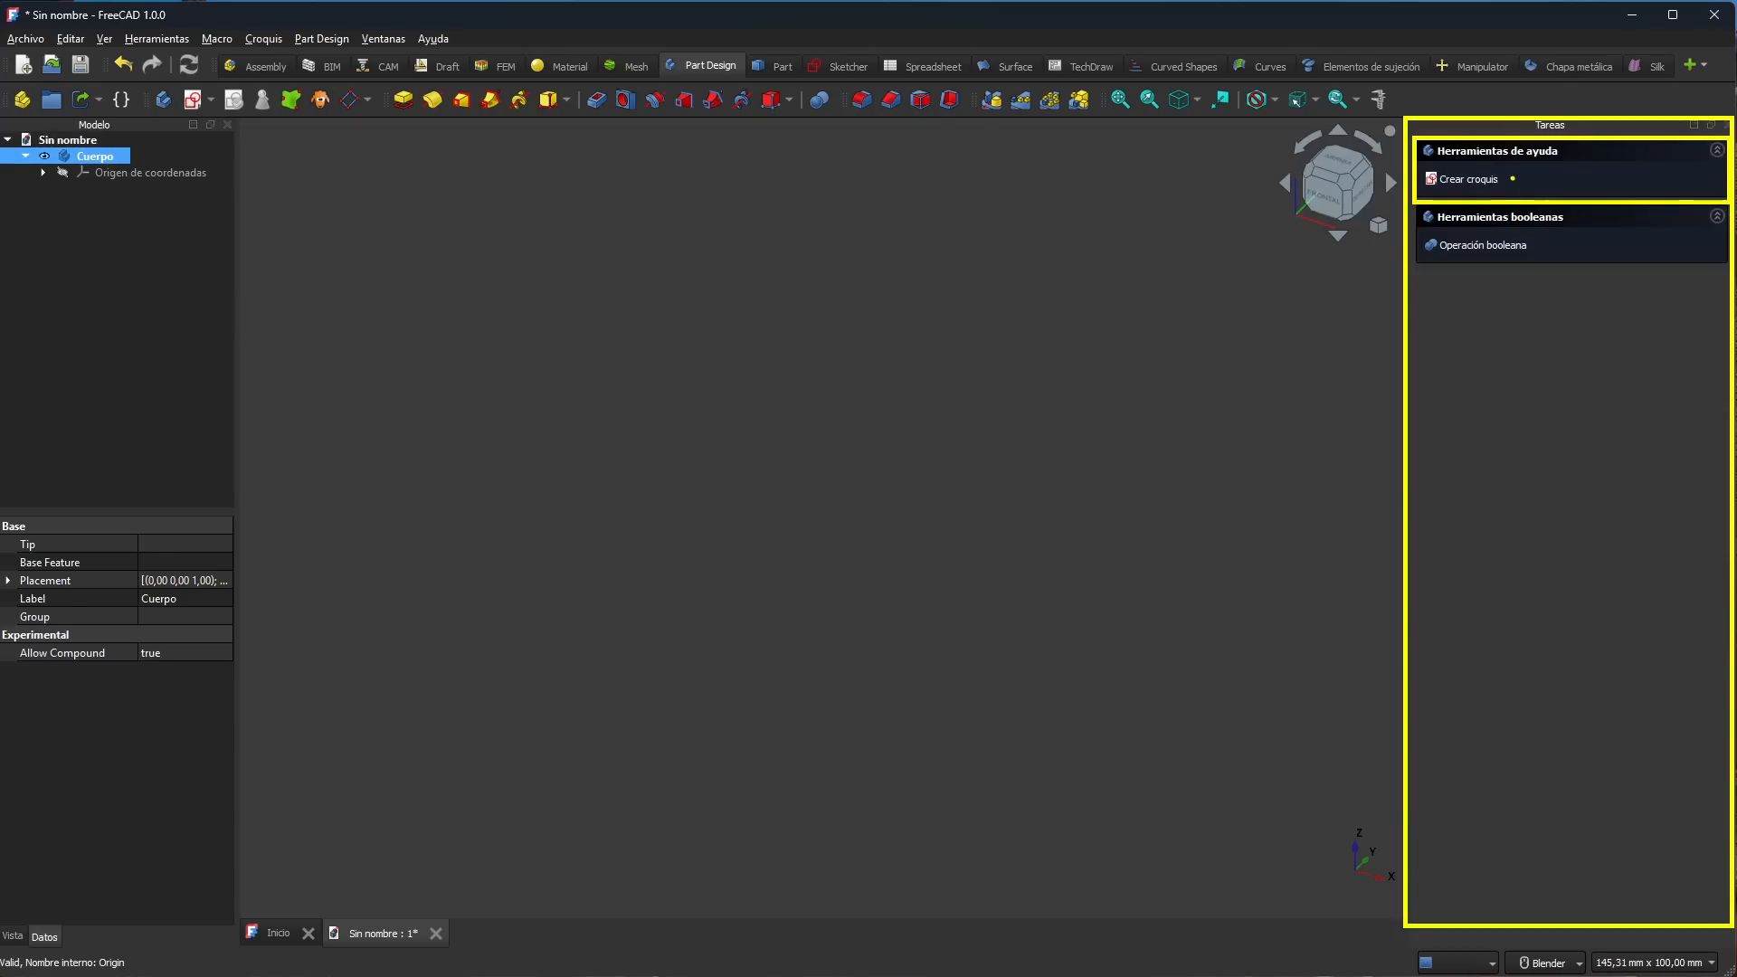
mouse_move(1477, 162)
left_mouse_down()
mouse_move(1452, 162)
mouse_move(1529, 197)
mouse_move(1497, 160)
left_mouse_up()
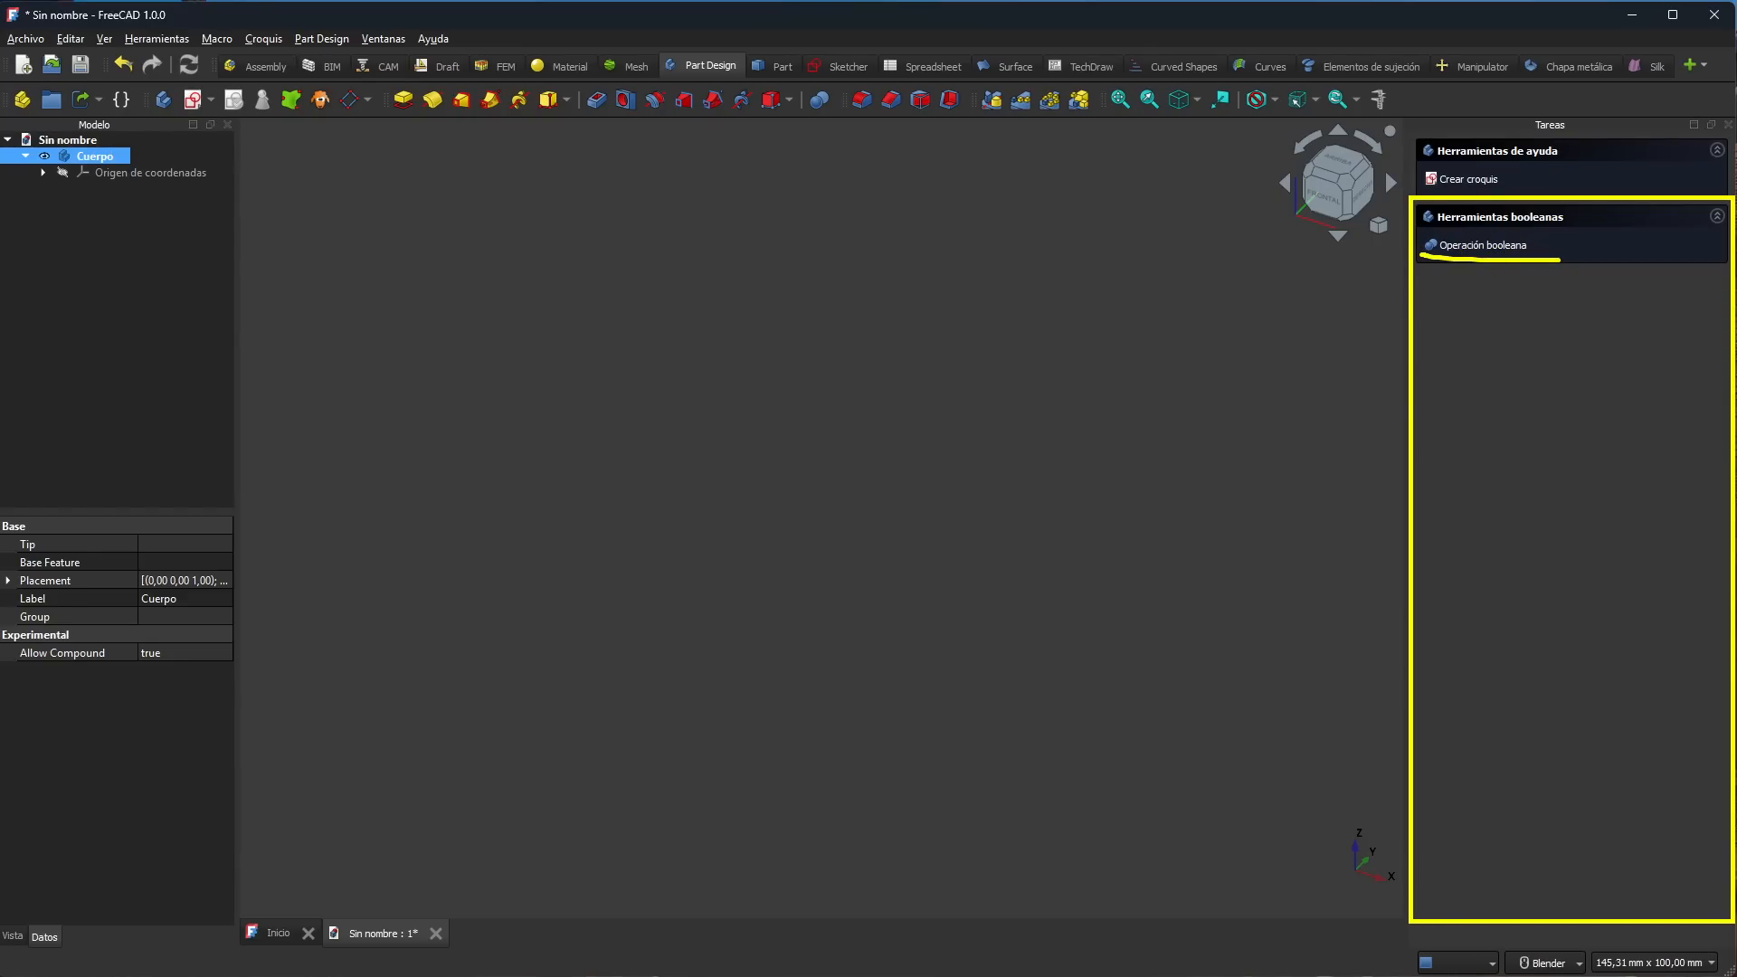
mouse_move(1556, 409)
left_mouse_down()
mouse_move(1364, 479)
mouse_move(1583, 401)
mouse_move(1549, 453)
left_mouse_up()
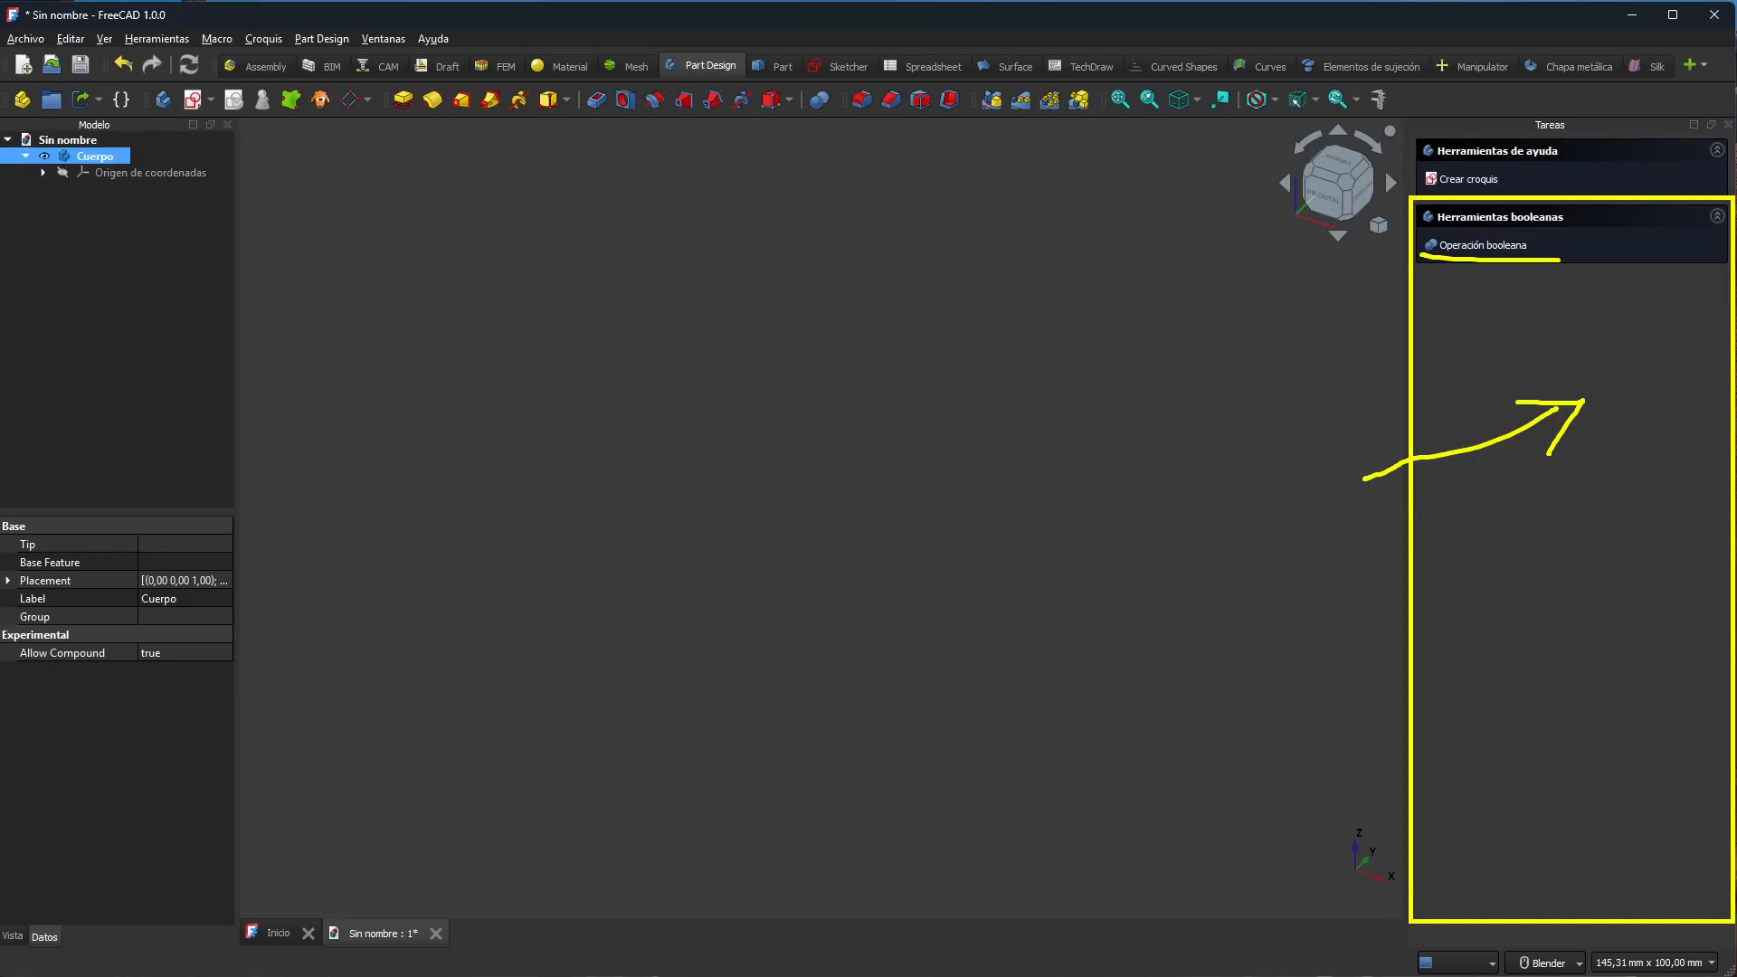
left_click_drag(115, 720, 395, 630)
mouse_move(165, 683)
left_mouse_down()
mouse_move(72, 728)
mouse_move(149, 742)
left_mouse_up()
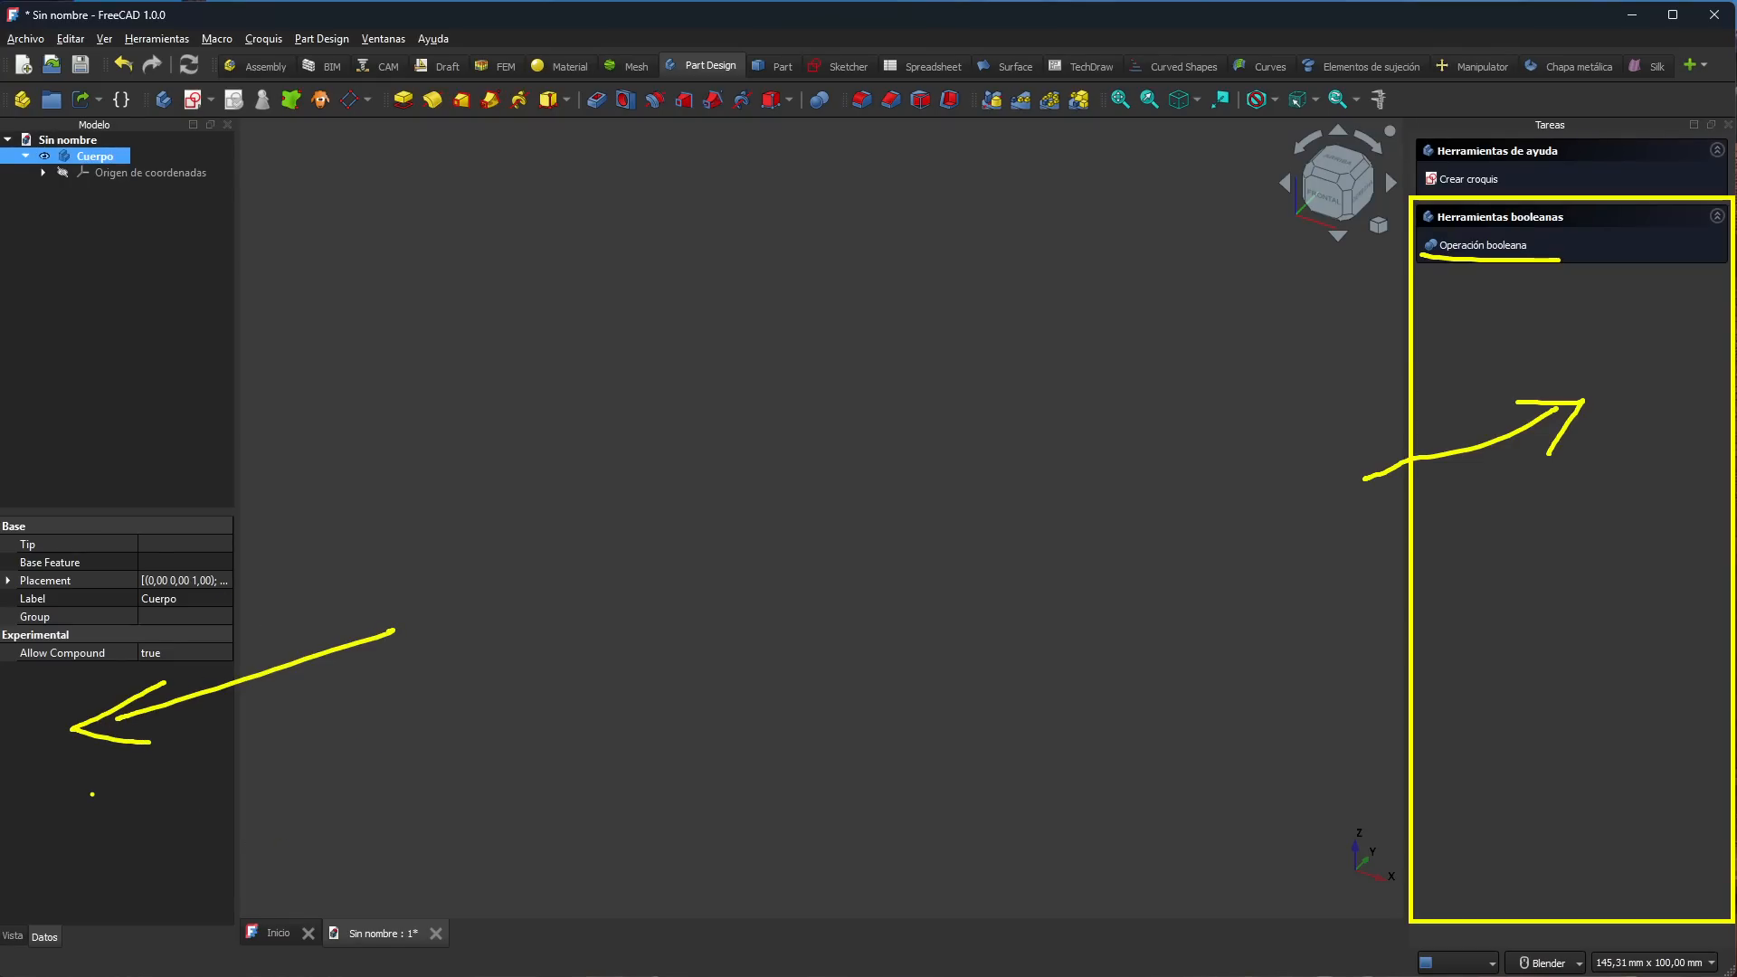
mouse_move(474, 444)
left_mouse_down()
mouse_move(714, 427)
mouse_move(714, 671)
mouse_move(504, 602)
mouse_move(496, 442)
left_mouse_up()
mouse_move(950, 460)
left_mouse_down()
mouse_move(900, 452)
mouse_move(995, 643)
mouse_move(927, 455)
left_mouse_up()
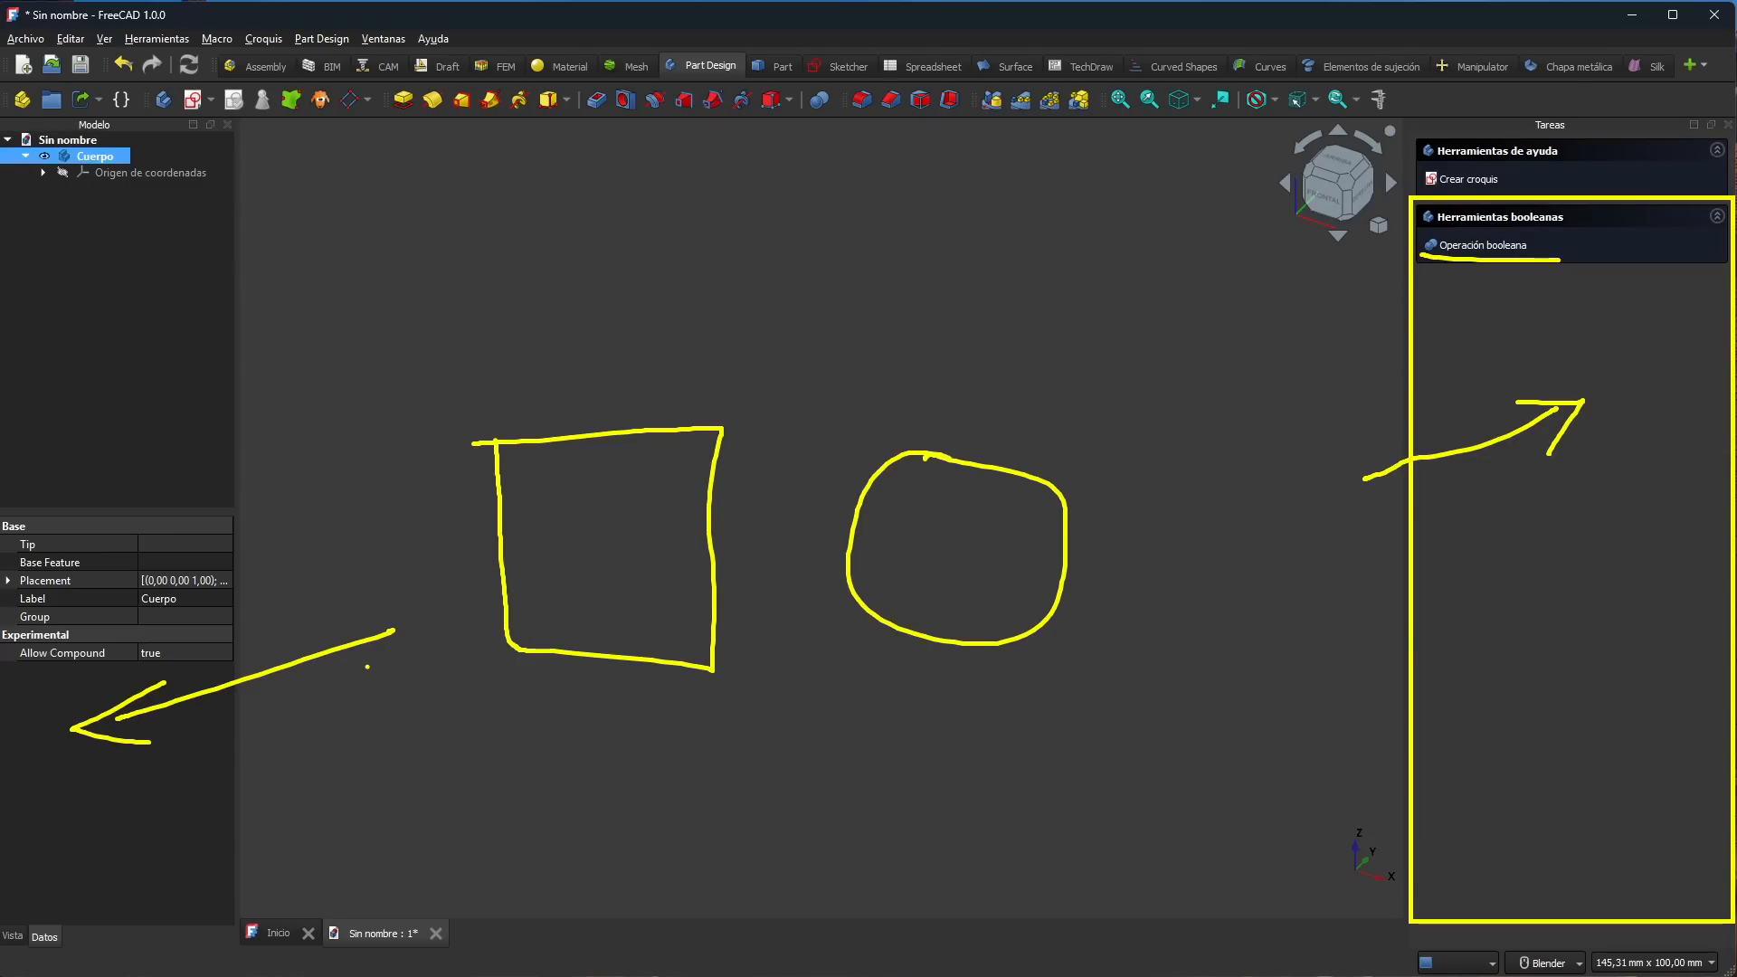
left_click_drag(414, 651, 129, 808)
mouse_move(185, 745)
left_mouse_down()
mouse_move(102, 832)
mouse_move(247, 823)
left_mouse_up()
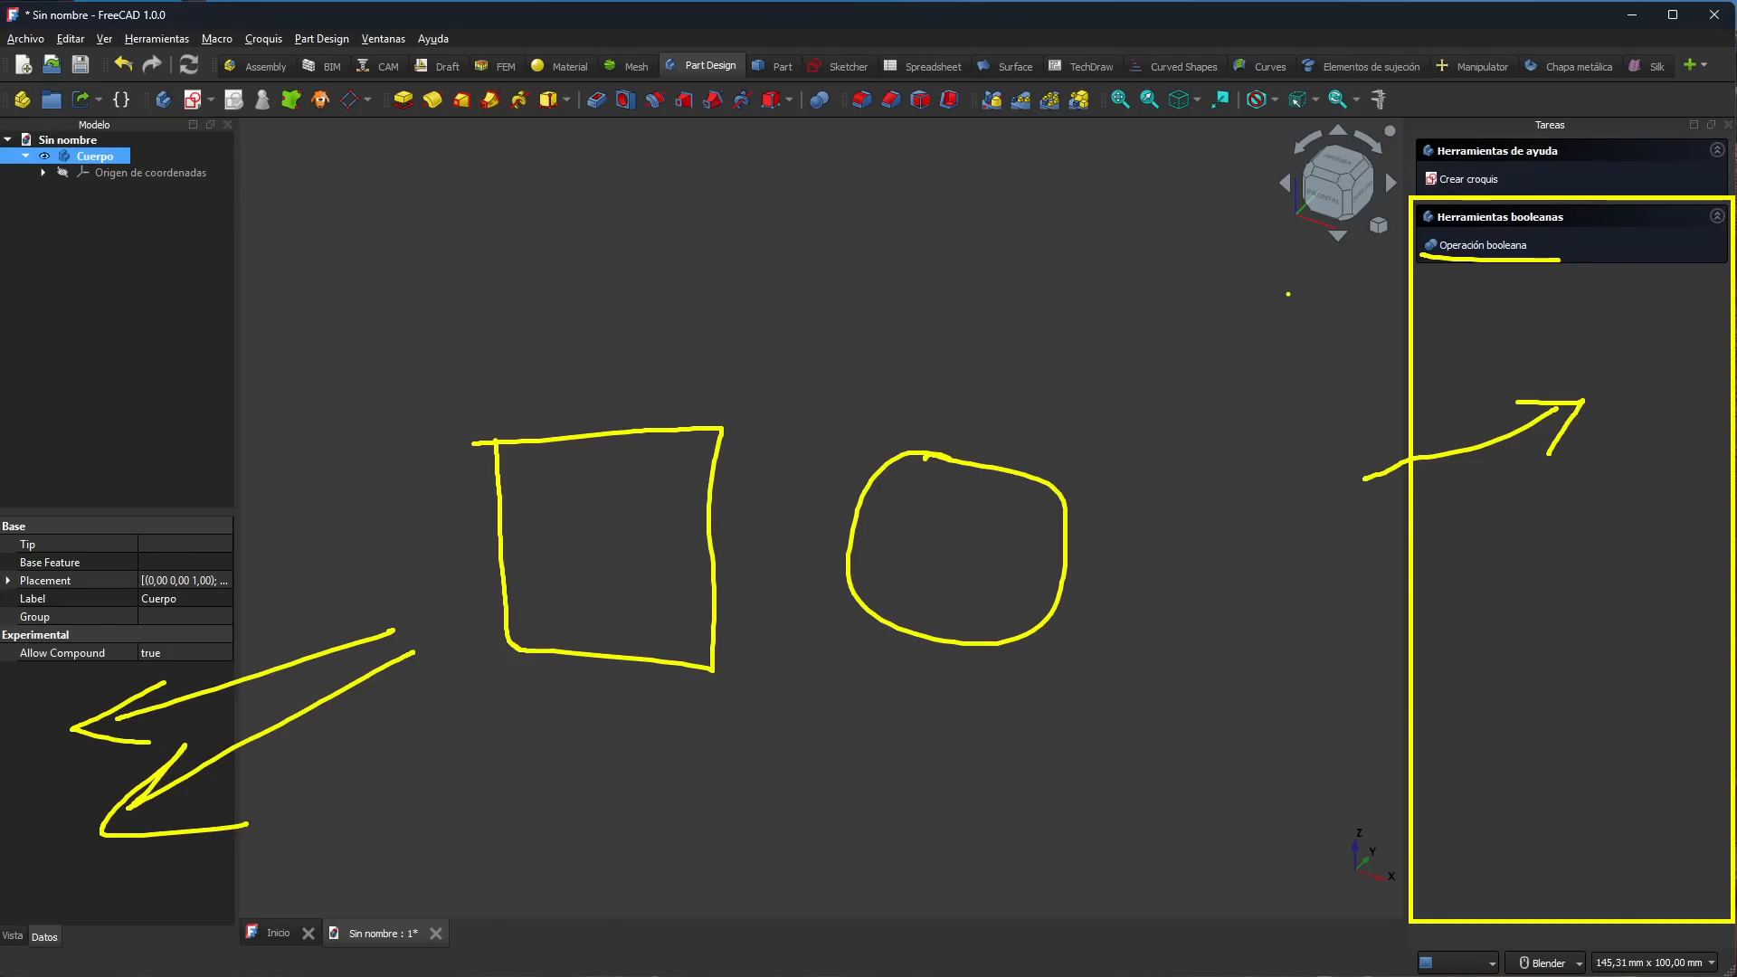
mouse_move(1286, 293)
left_mouse_down()
mouse_move(1529, 347)
mouse_move(1459, 353)
left_mouse_up()
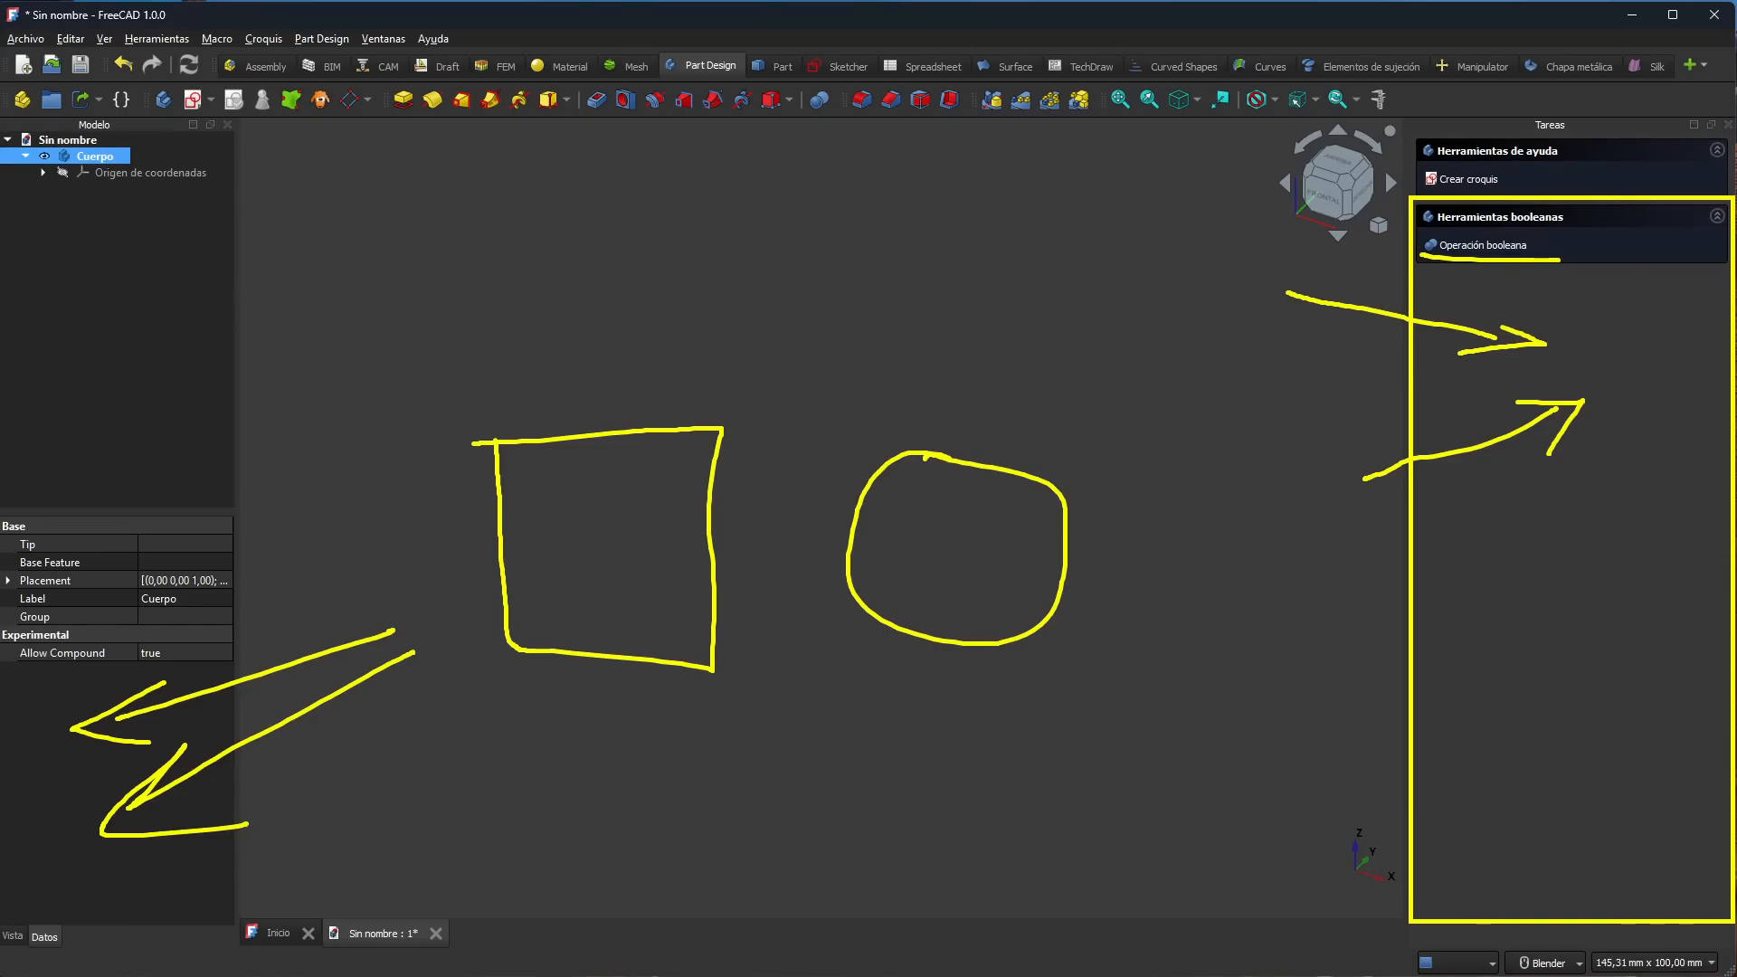
mouse_move(1286, 371)
left_mouse_down()
mouse_move(907, 271)
mouse_move(697, 147)
mouse_move(672, 155)
mouse_move(721, 130)
left_mouse_up()
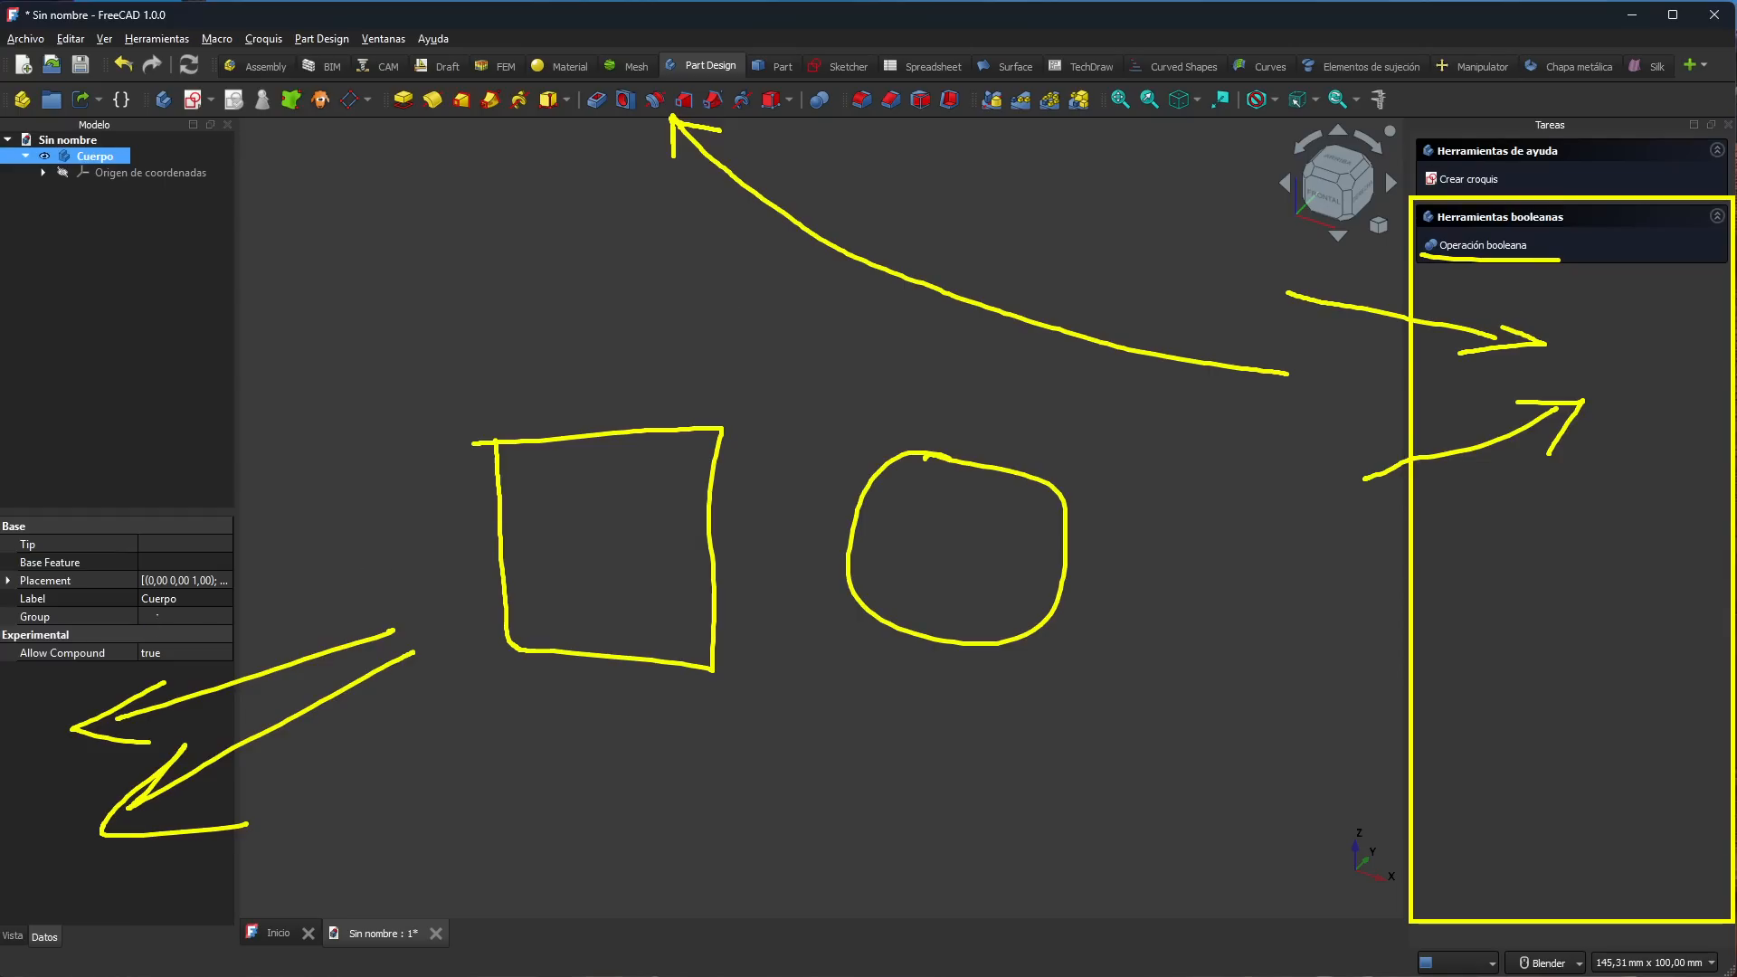
mouse_move(184, 548)
left_mouse_down()
mouse_move(56, 615)
mouse_move(215, 579)
mouse_move(186, 550)
left_mouse_up()
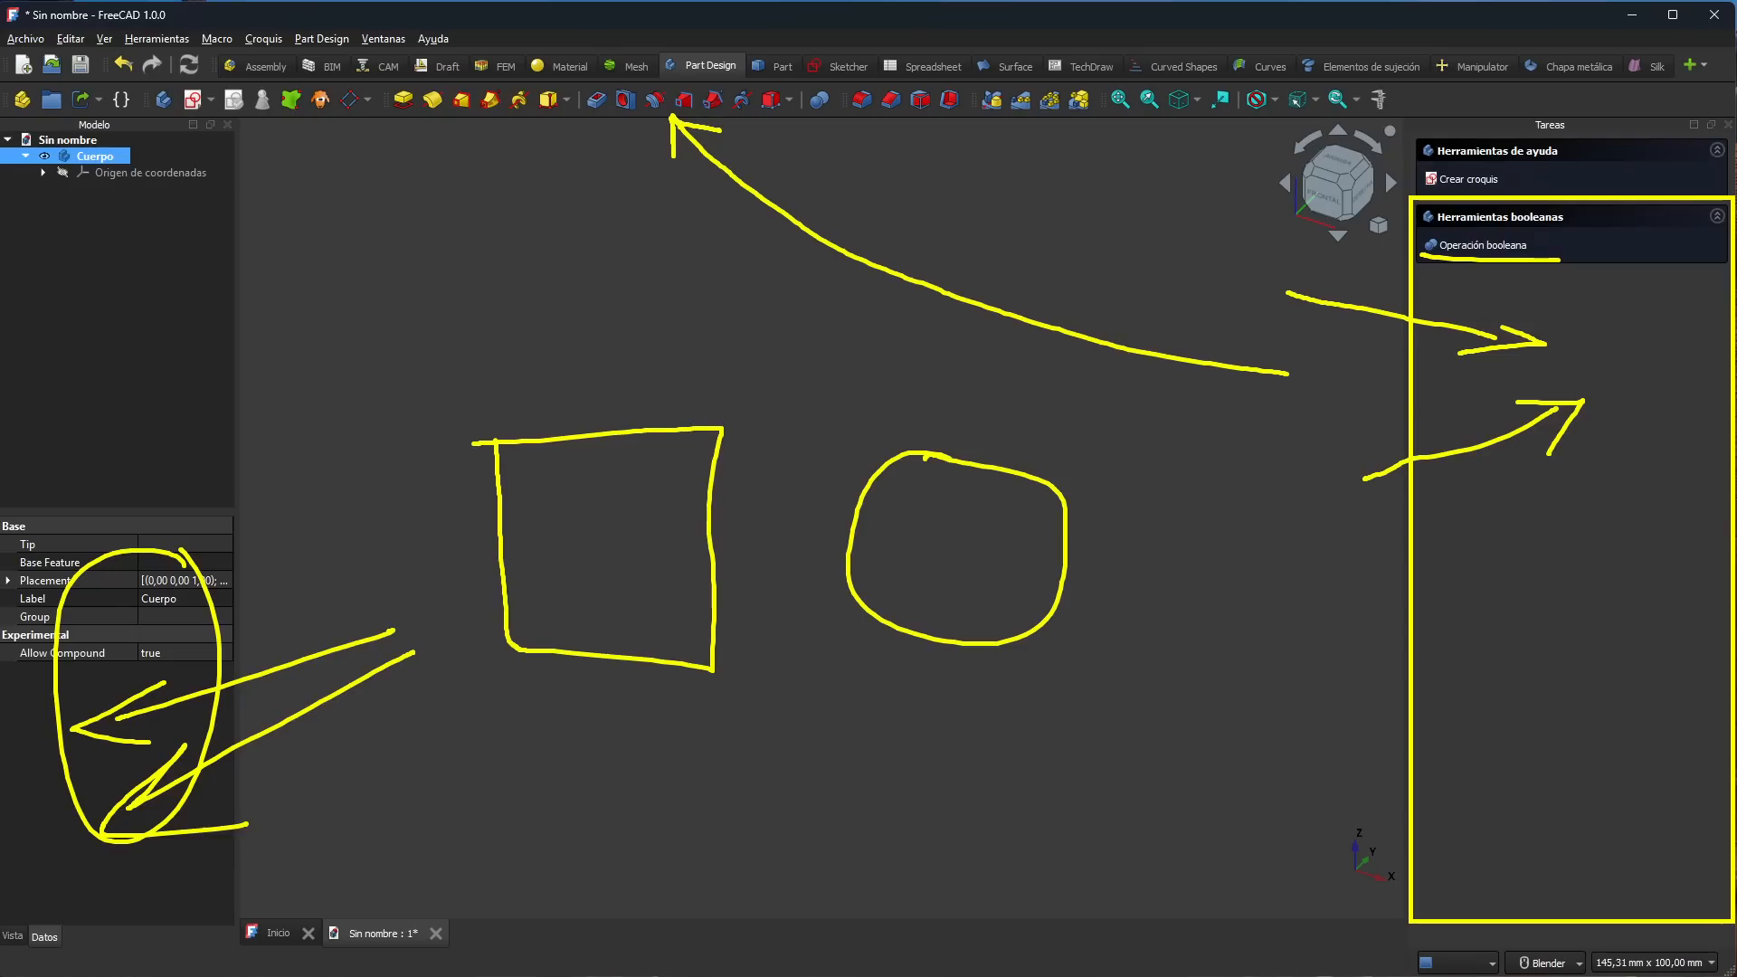
mouse_move(1626, 296)
left_mouse_down()
mouse_move(1495, 401)
mouse_move(1623, 317)
left_mouse_up()
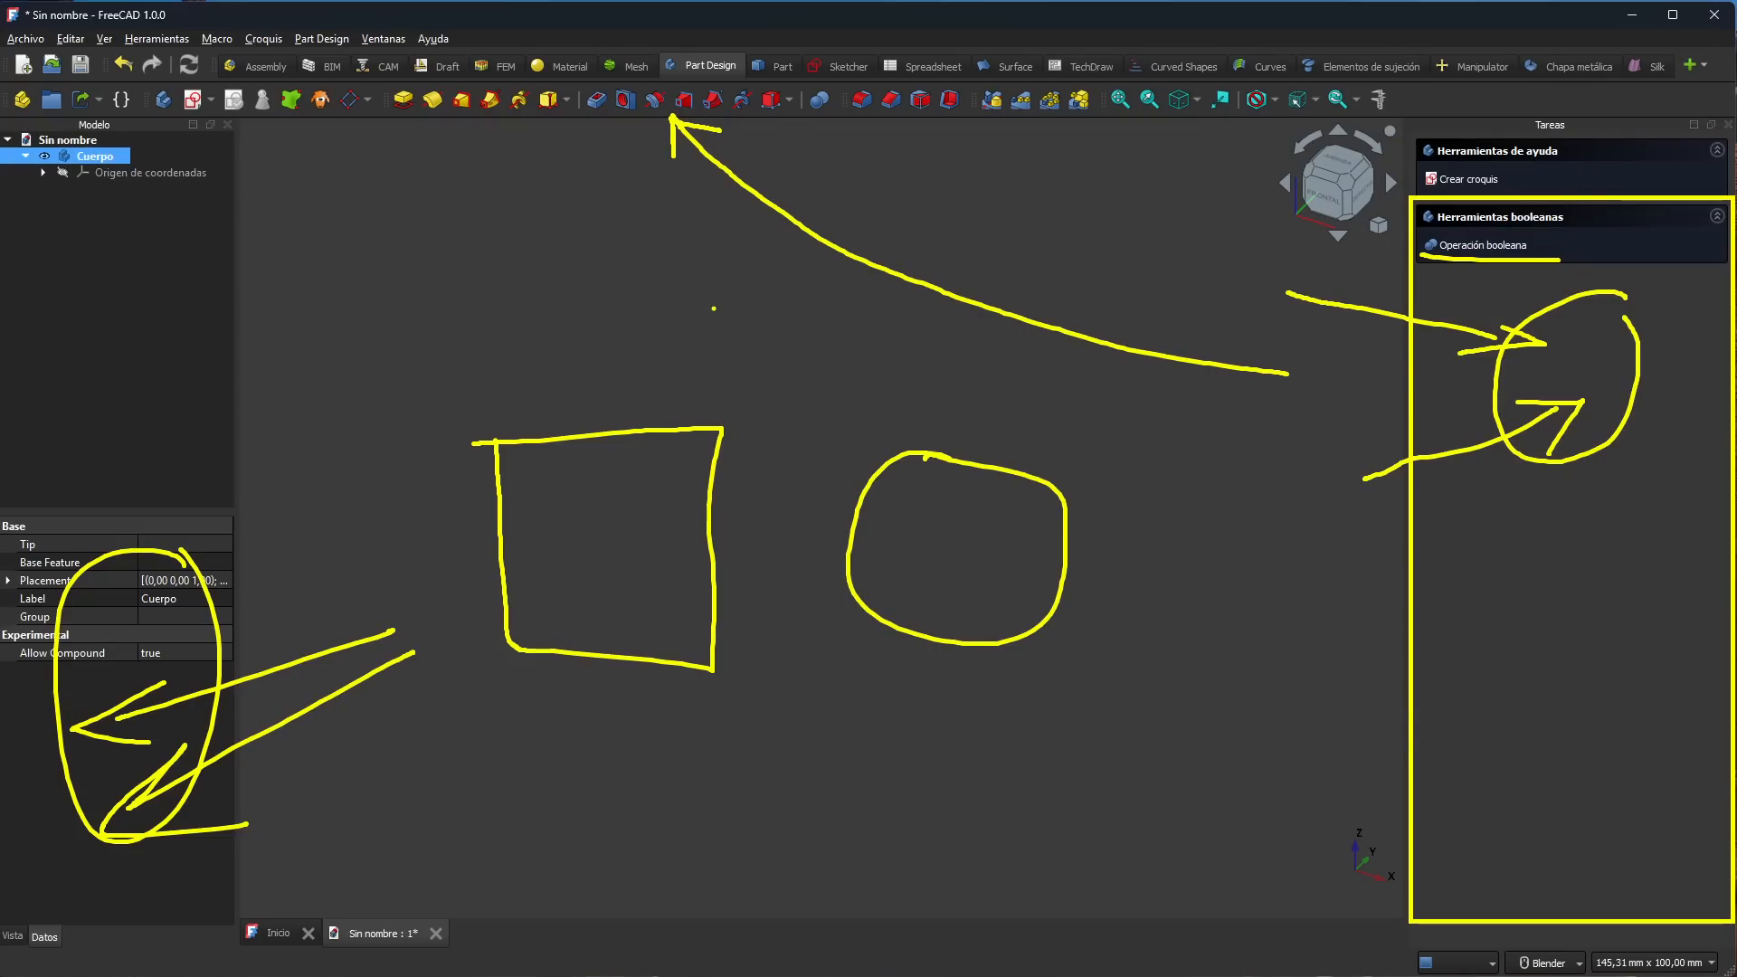
key("Escape")
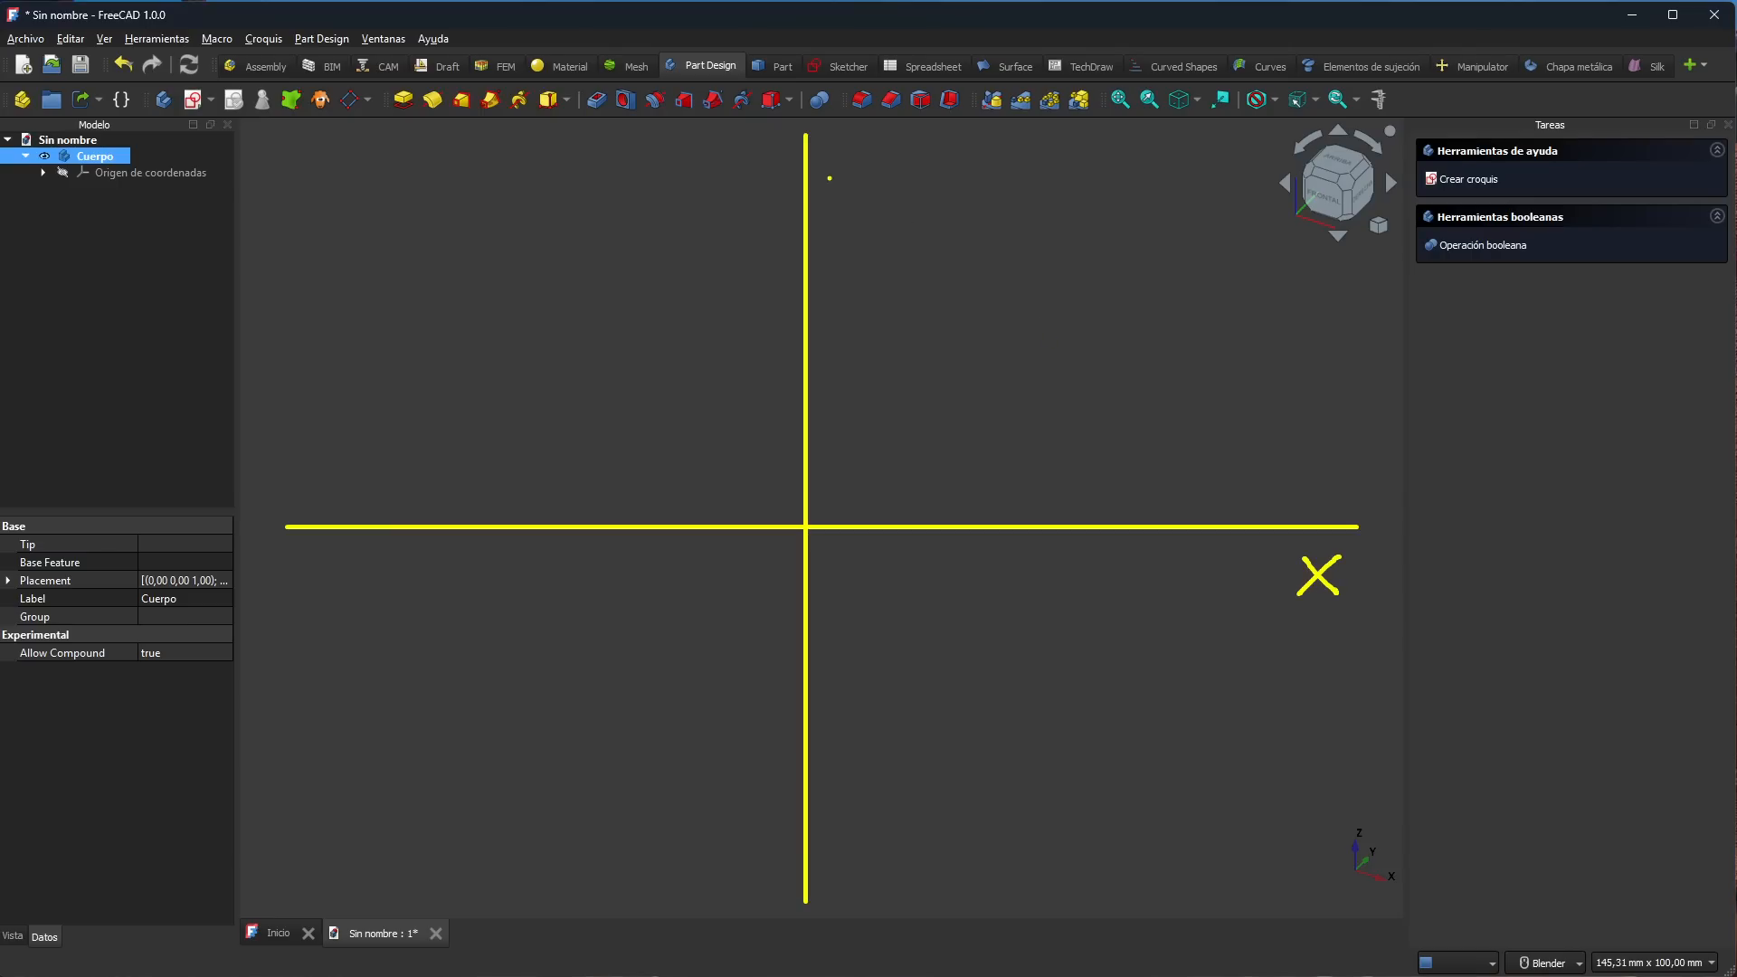
mouse_move(827, 160)
left_mouse_down()
mouse_move(873, 199)
mouse_move(841, 239)
left_mouse_up()
left_click_drag(1243, 292, 1304, 230)
left_click_drag(1274, 243, 1305, 257)
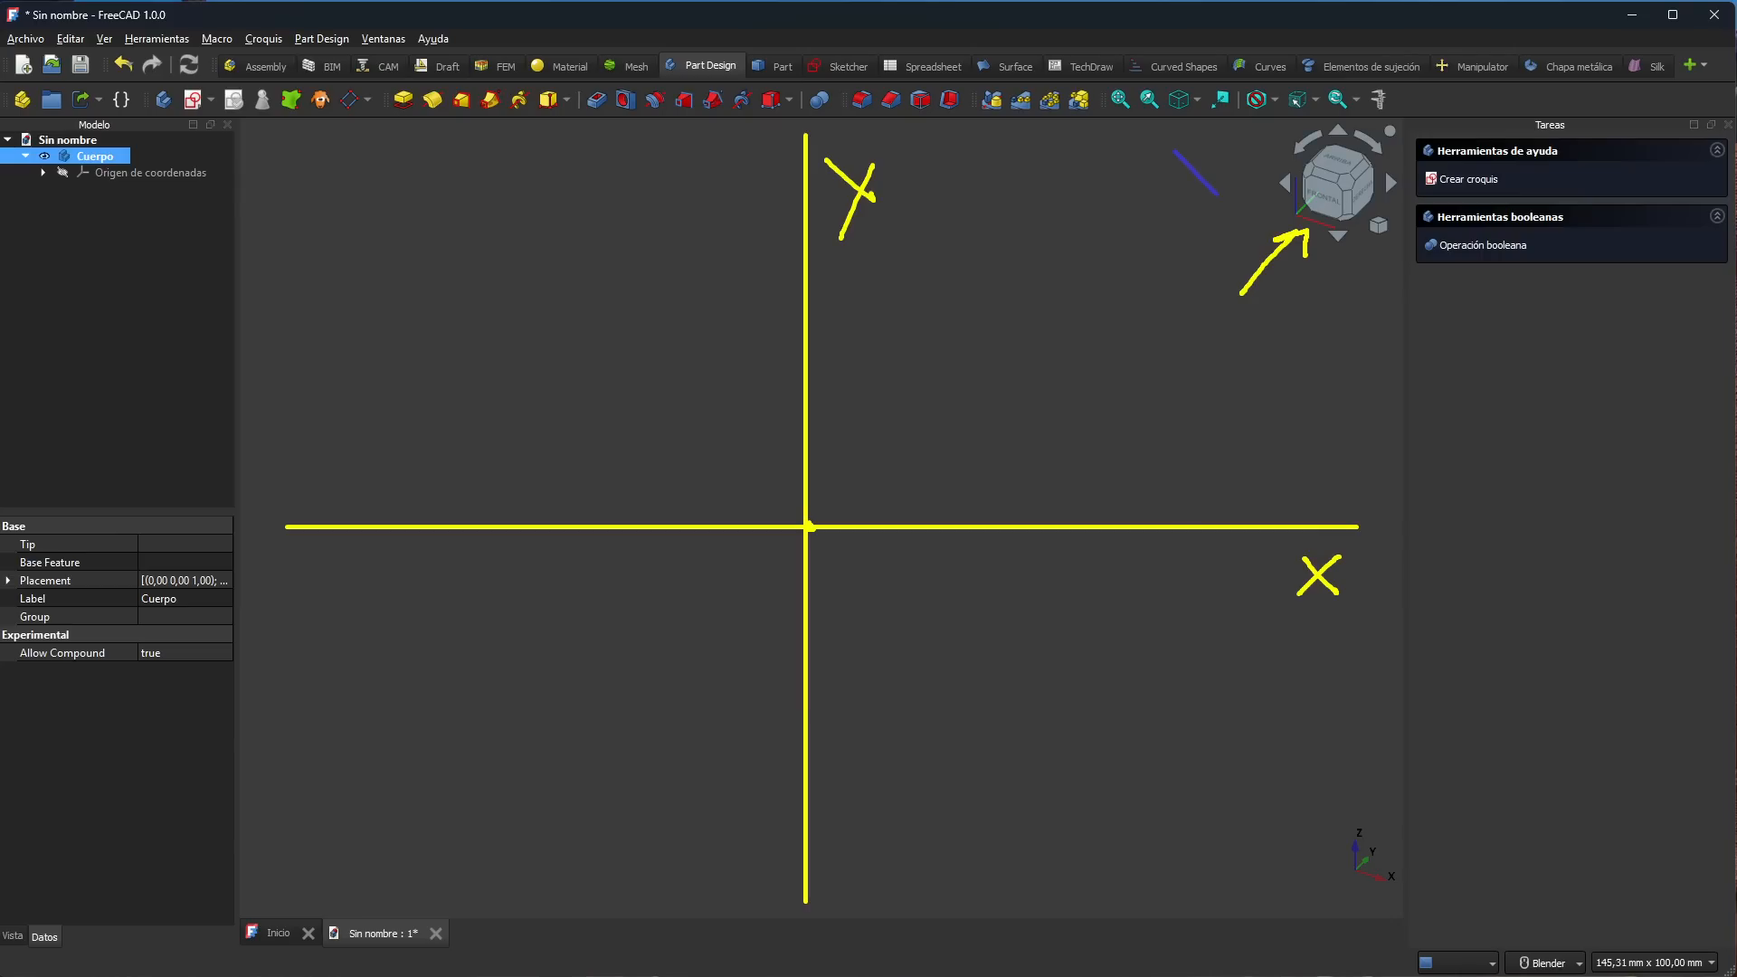
left_click_drag(1217, 194, 1216, 193, "shift")
left_click_drag(1109, 146, 1108, 145, "ctrl")
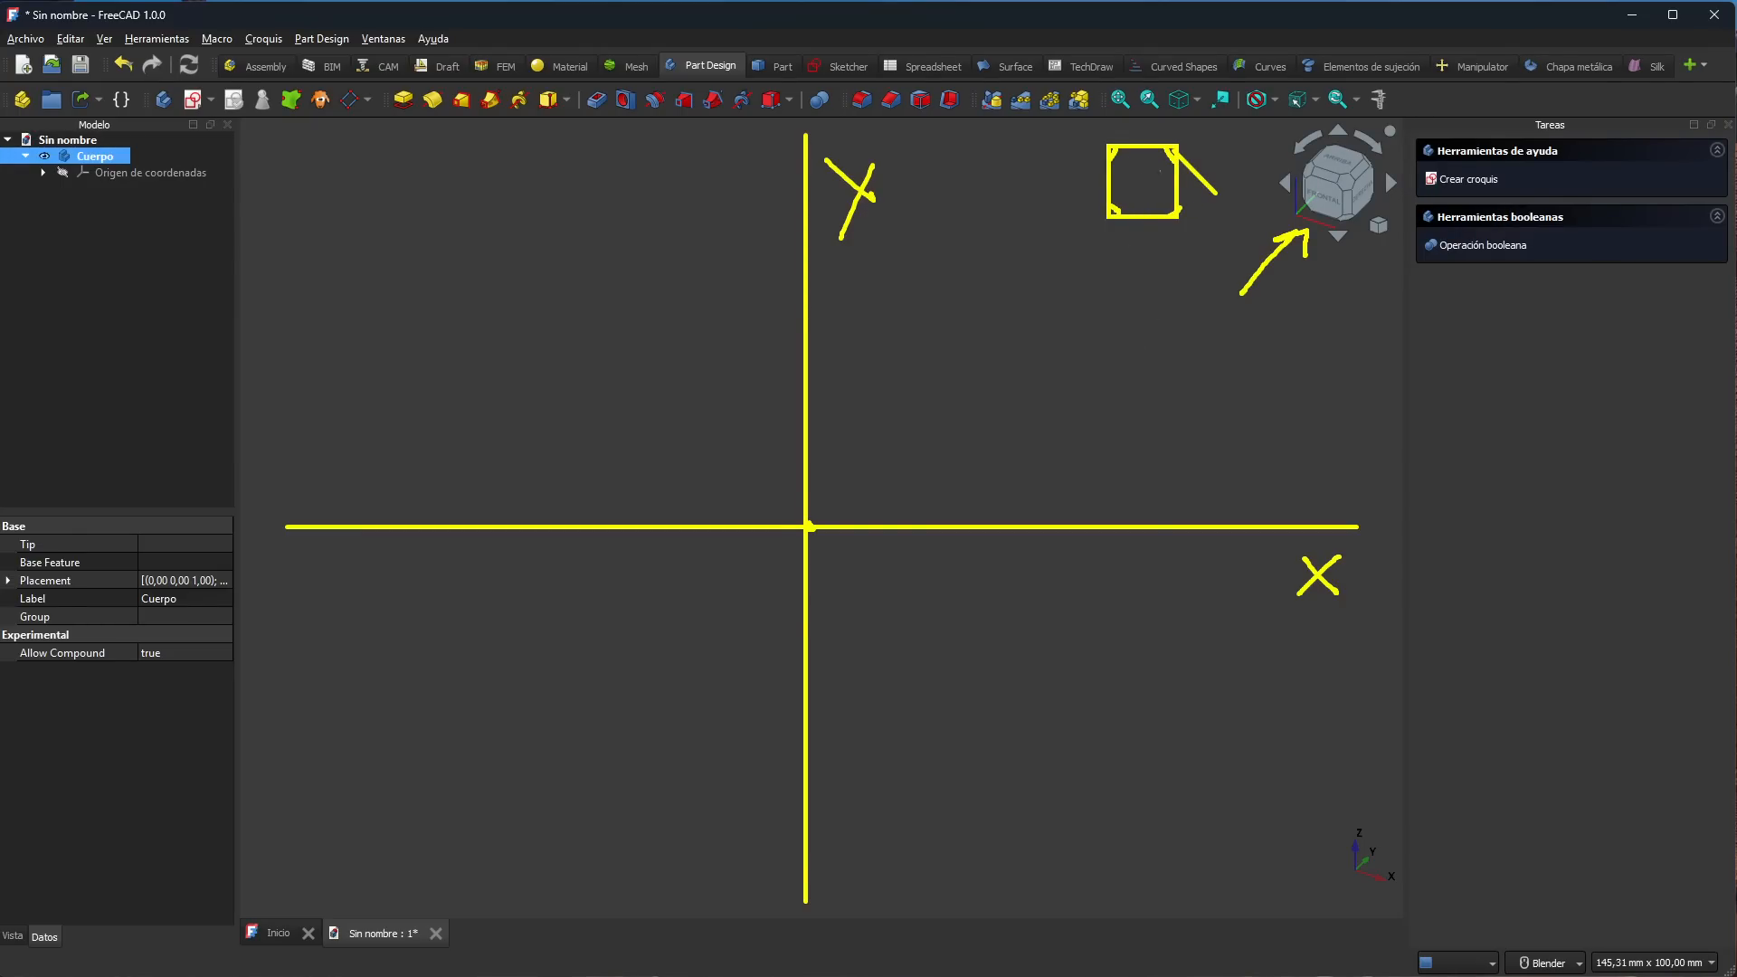
mouse_move(1368, 127)
left_mouse_down()
mouse_move(1308, 121)
mouse_move(1266, 206)
mouse_move(1323, 257)
left_mouse_up()
mouse_move(1403, 212)
left_mouse_down()
mouse_move(1376, 127)
mouse_move(1357, 121)
left_mouse_up()
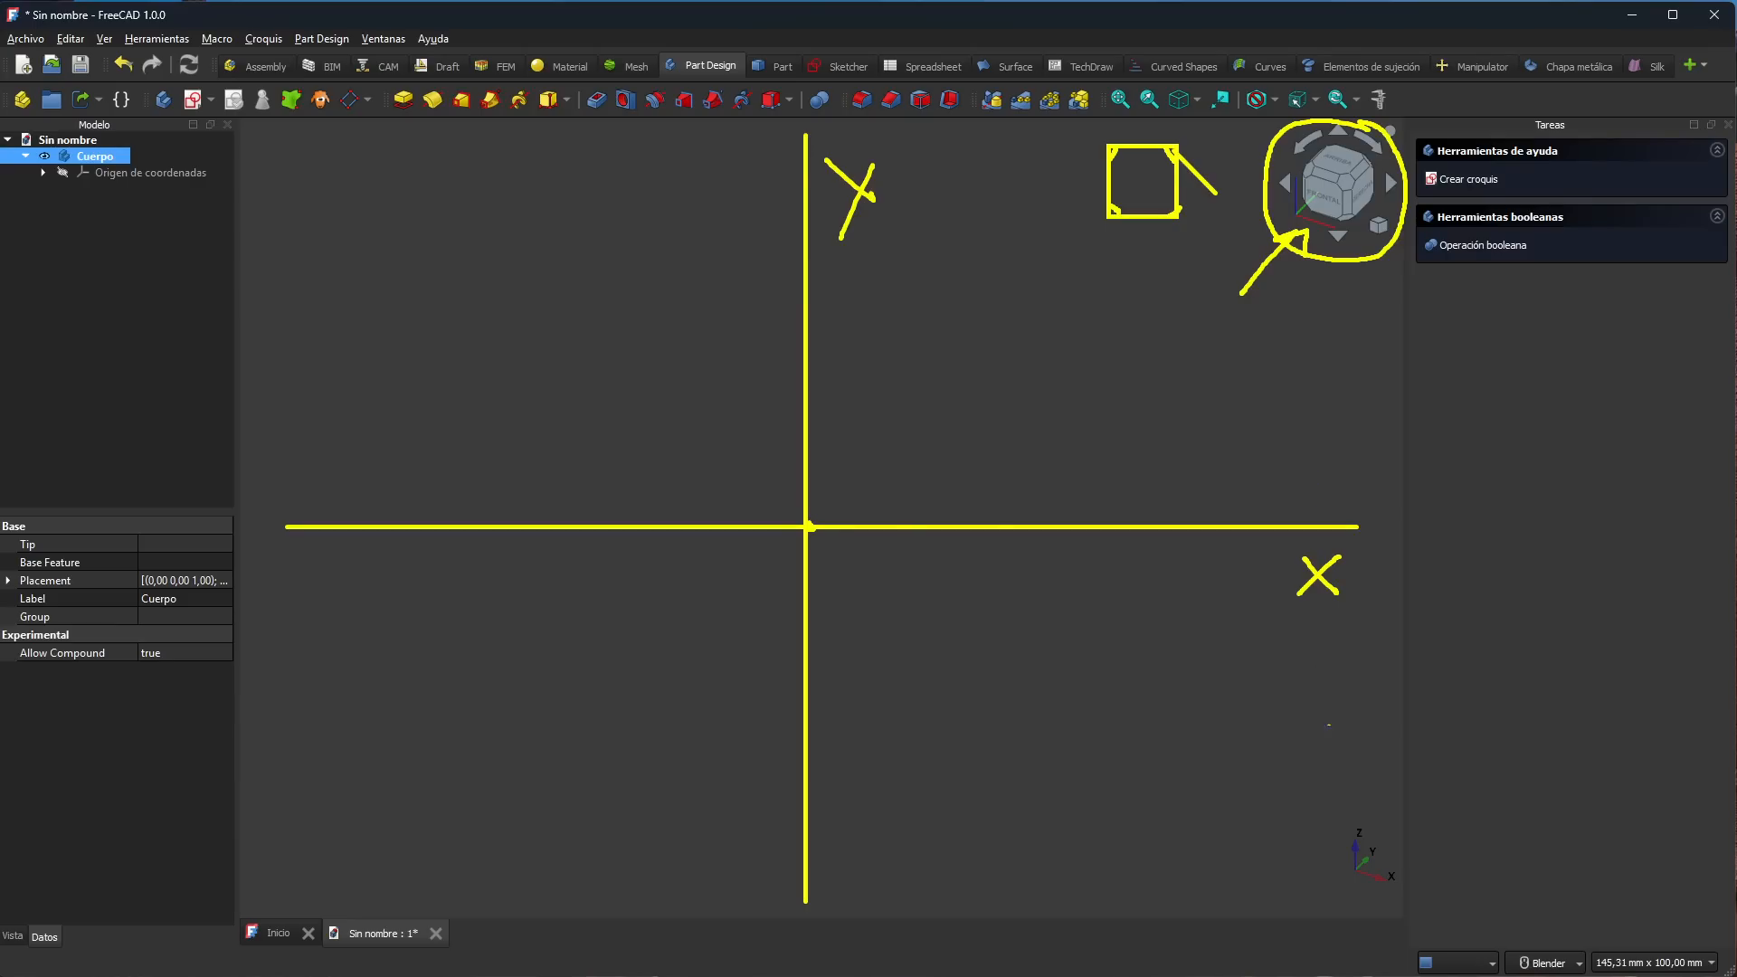
mouse_move(1360, 814)
left_mouse_down()
mouse_move(1321, 840)
mouse_move(1343, 900)
mouse_move(1421, 905)
mouse_move(1430, 841)
mouse_move(1363, 812)
left_mouse_up()
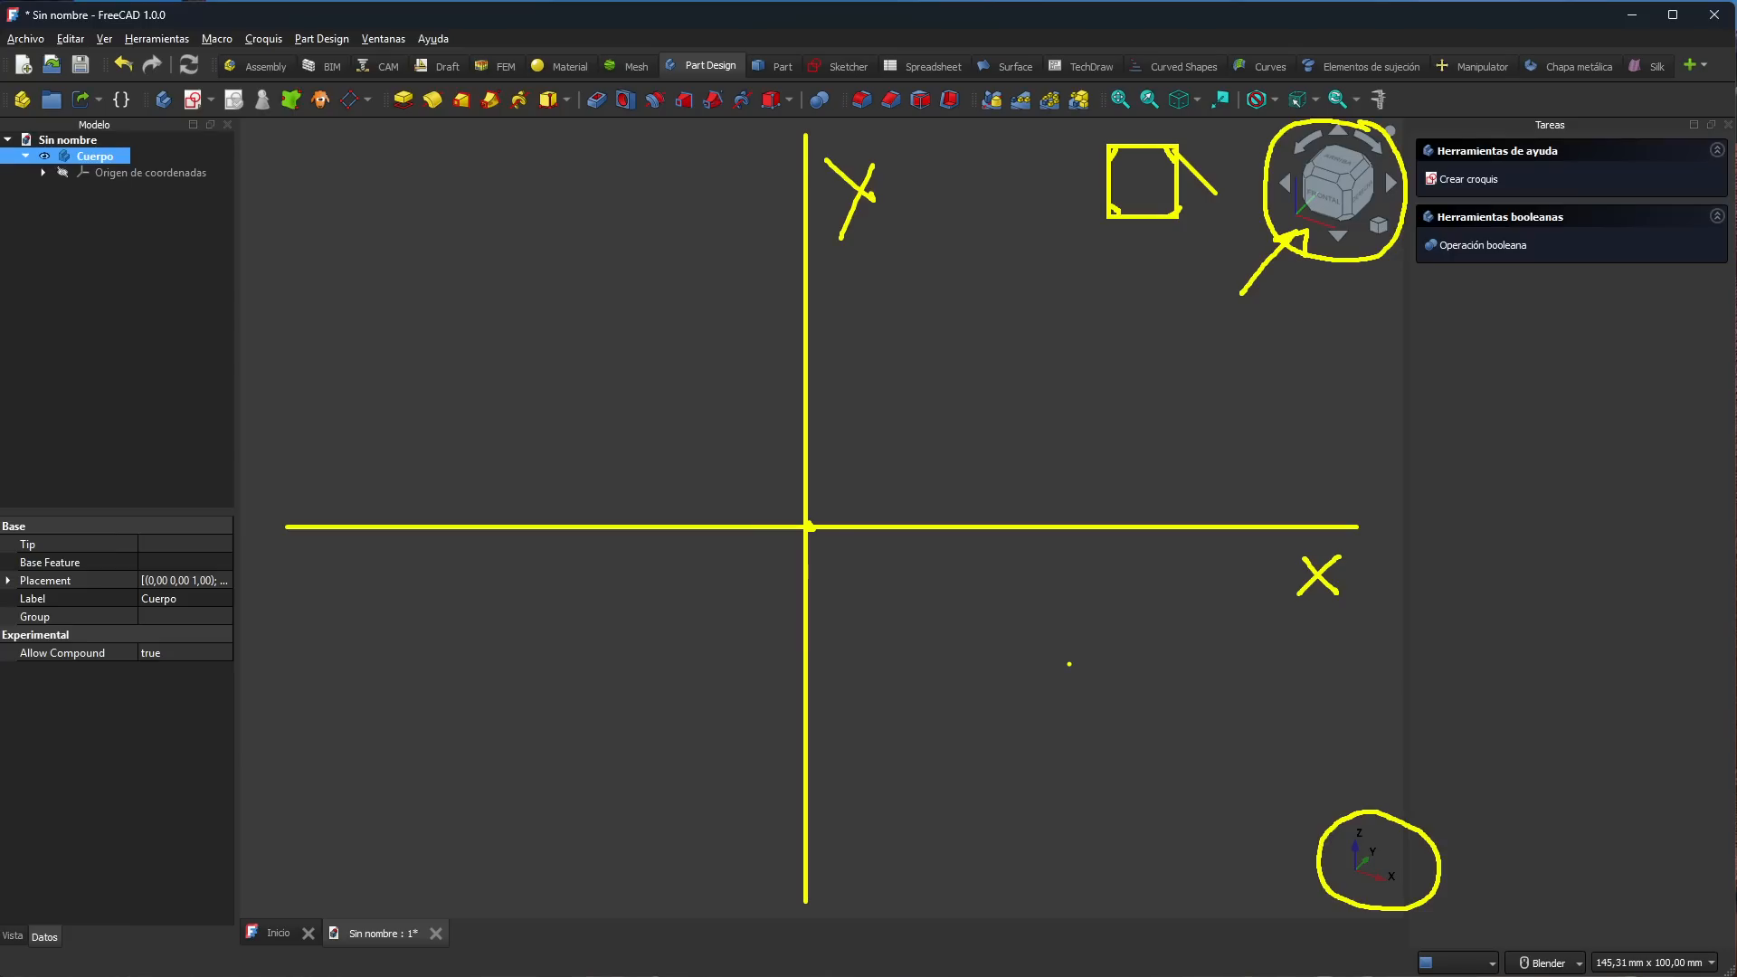
mouse_move(1072, 731)
left_mouse_down()
mouse_move(1069, 765)
mouse_move(1202, 765)
mouse_move(1185, 775)
left_mouse_up()
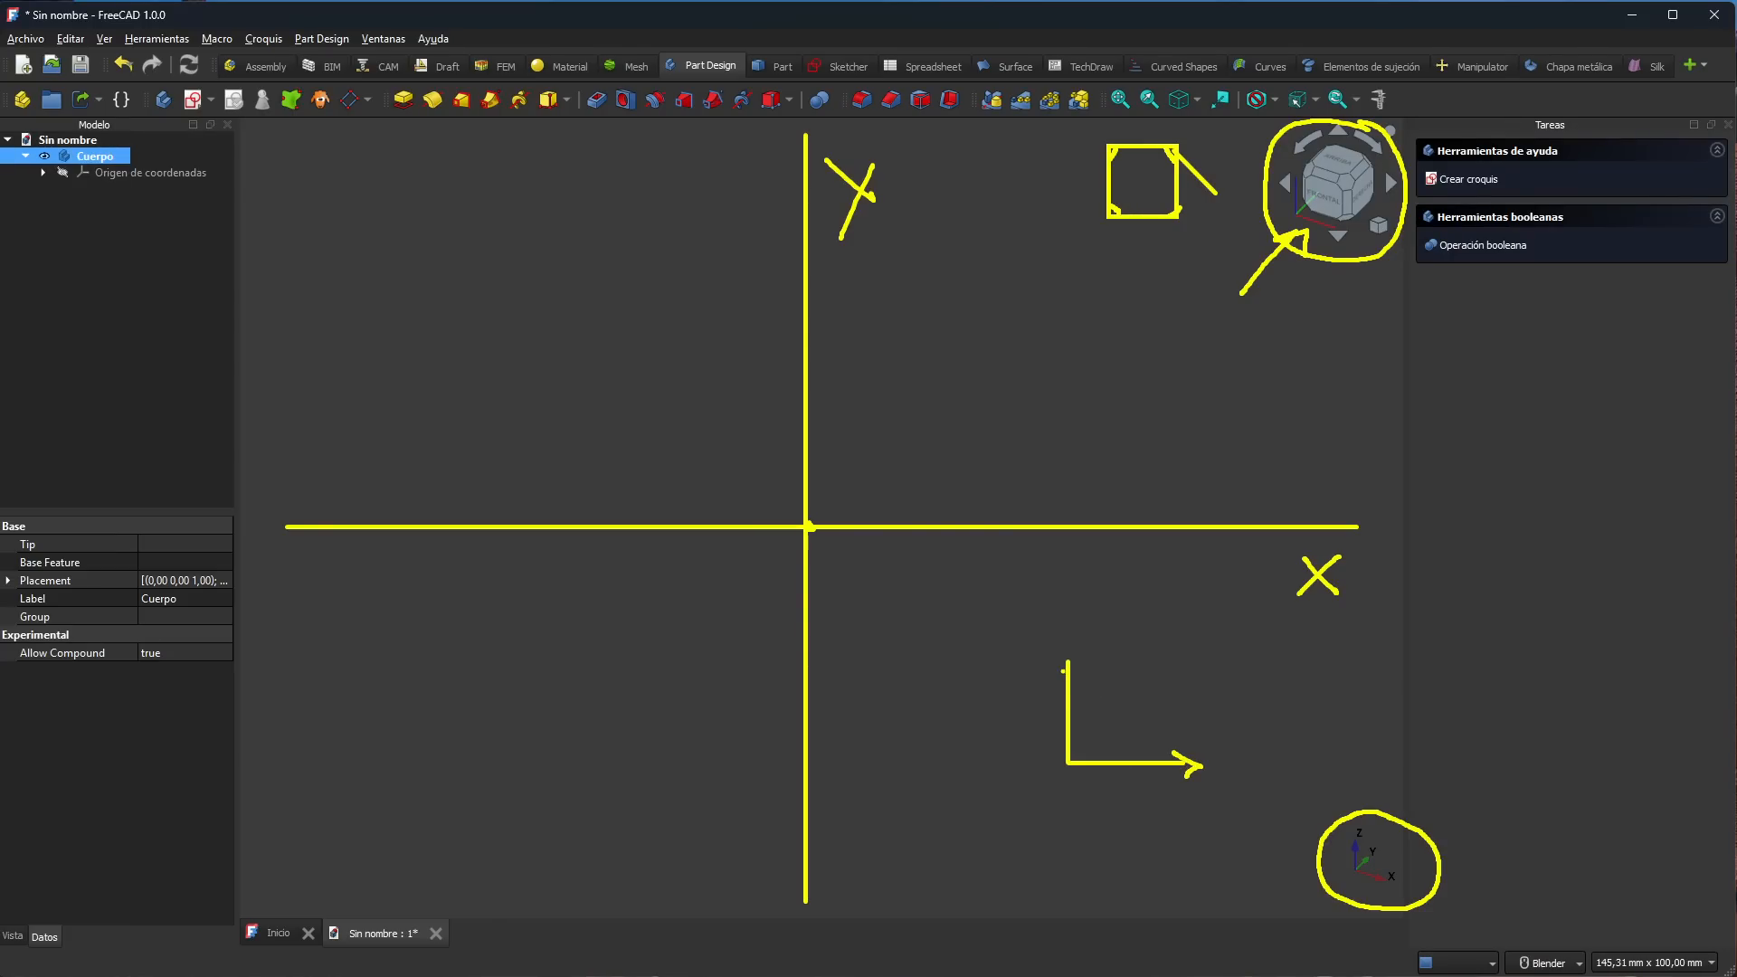
left_click_drag(1062, 671, 1074, 670)
mouse_move(1180, 793)
left_mouse_down()
mouse_move(1207, 813)
mouse_move(1180, 816)
left_mouse_up()
mouse_move(1067, 622)
left_mouse_down()
mouse_move(1076, 644)
mouse_move(1107, 637)
left_mouse_up()
left_click_drag(1059, 775, 1068, 809)
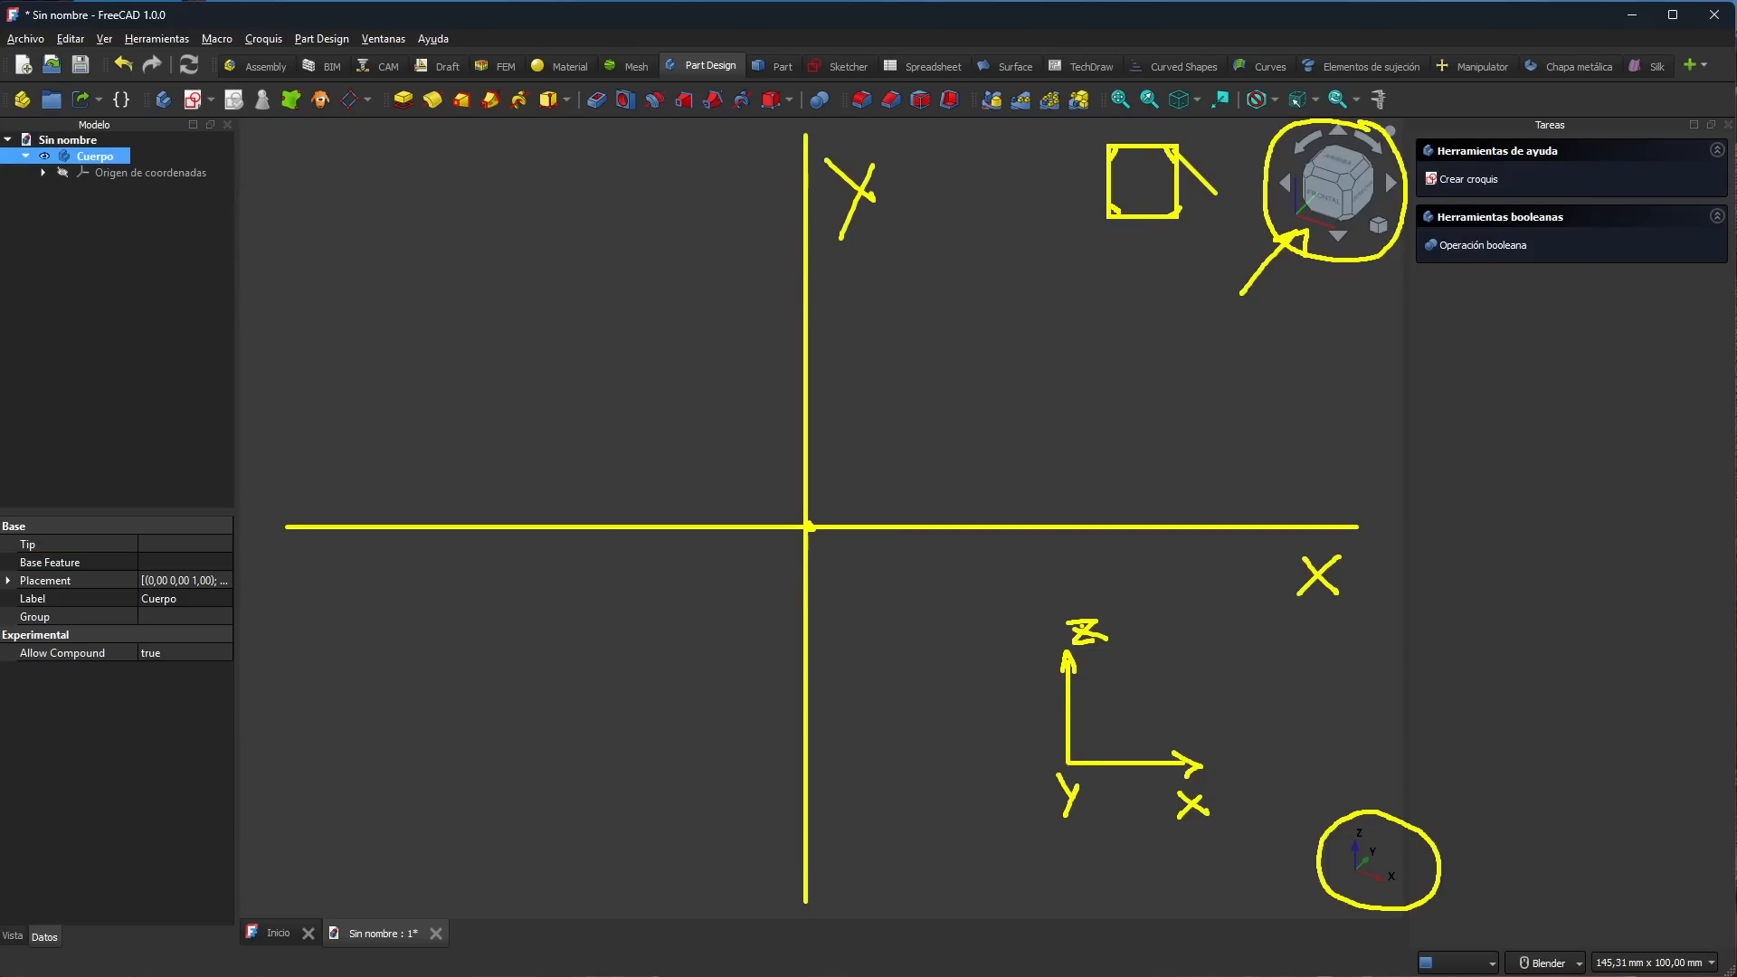
left_click_drag(1122, 621, 1131, 634)
left_click_drag(1138, 621, 1126, 649)
mouse_move(1102, 775)
left_mouse_down()
mouse_move(1098, 802)
mouse_move(1154, 794)
left_mouse_up()
key("Escape")
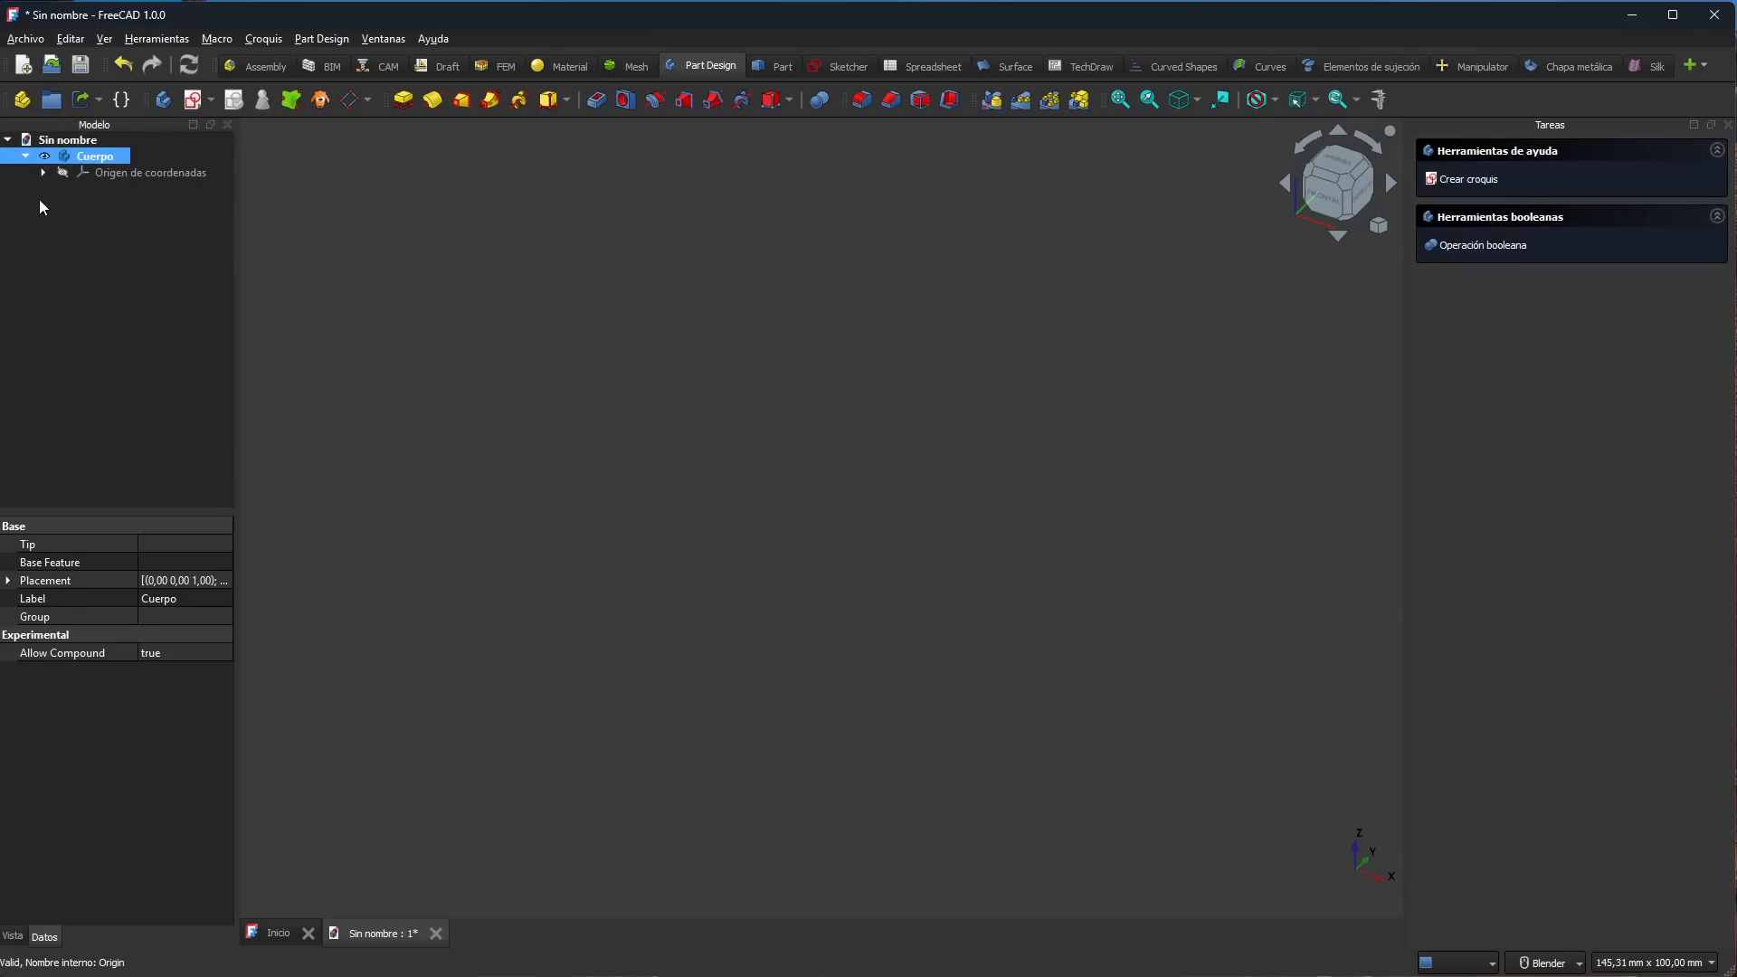
Step: Show the body's coordinate origin, examine its reference planes and its X, Y and Z axes, and hide the origin again
left_click(8, 141)
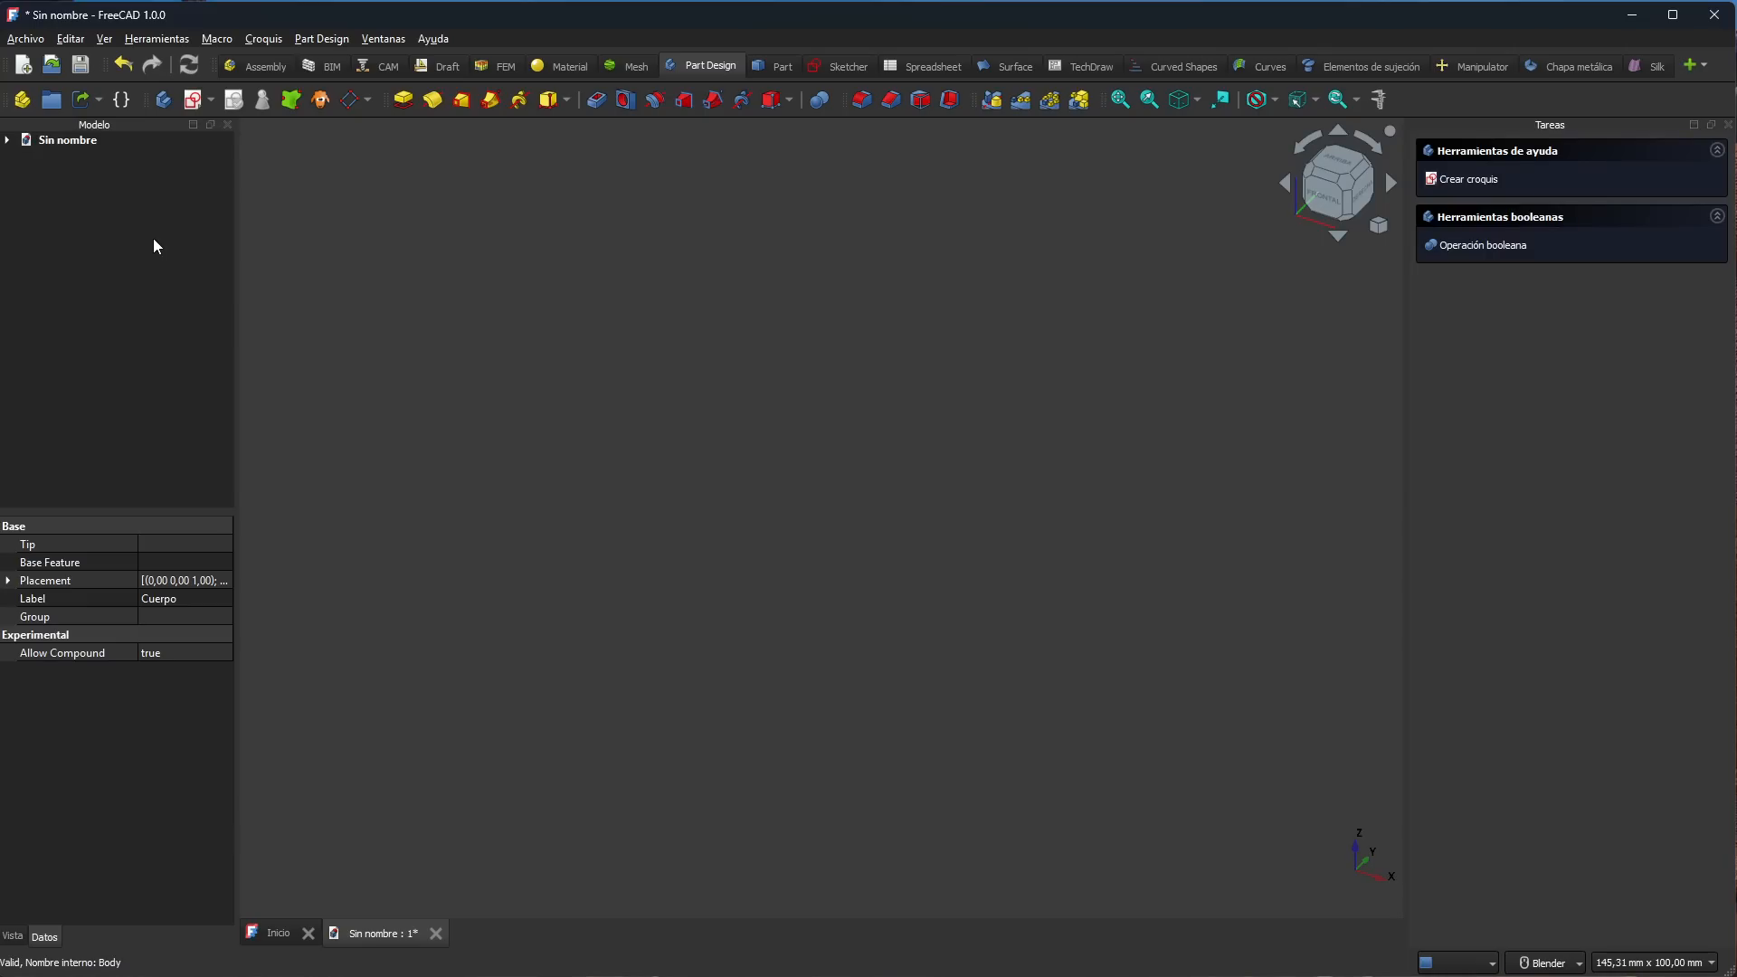
left_click(7, 142)
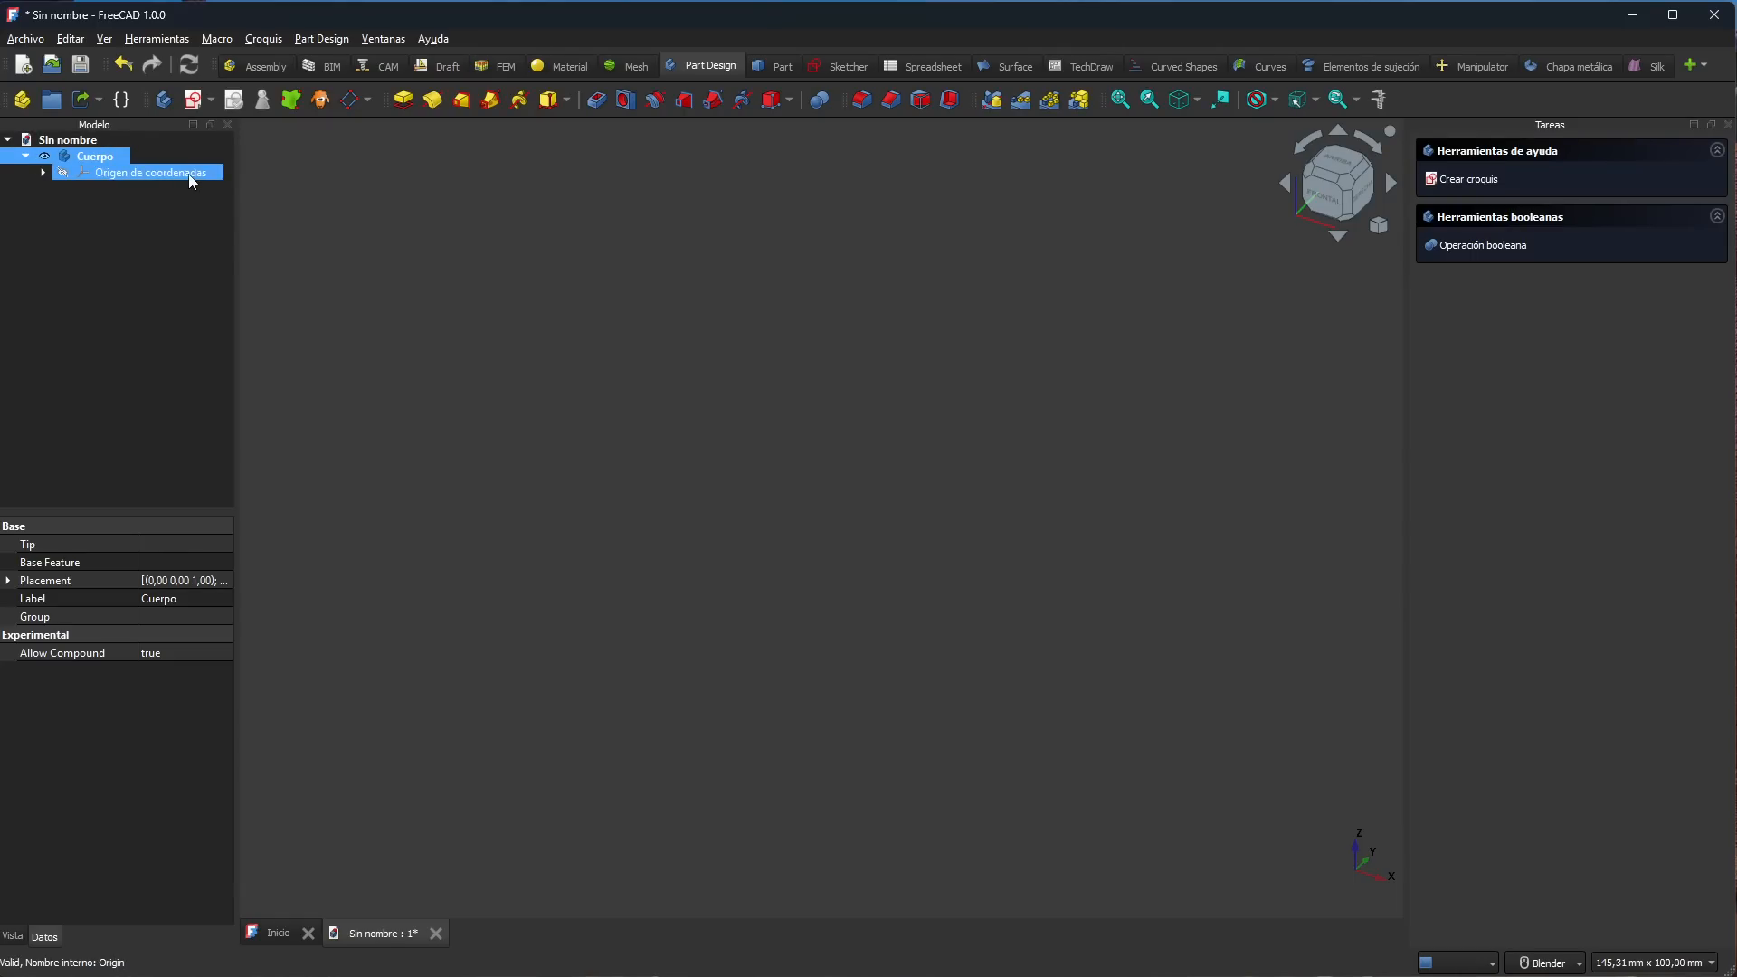
left_click(62, 174)
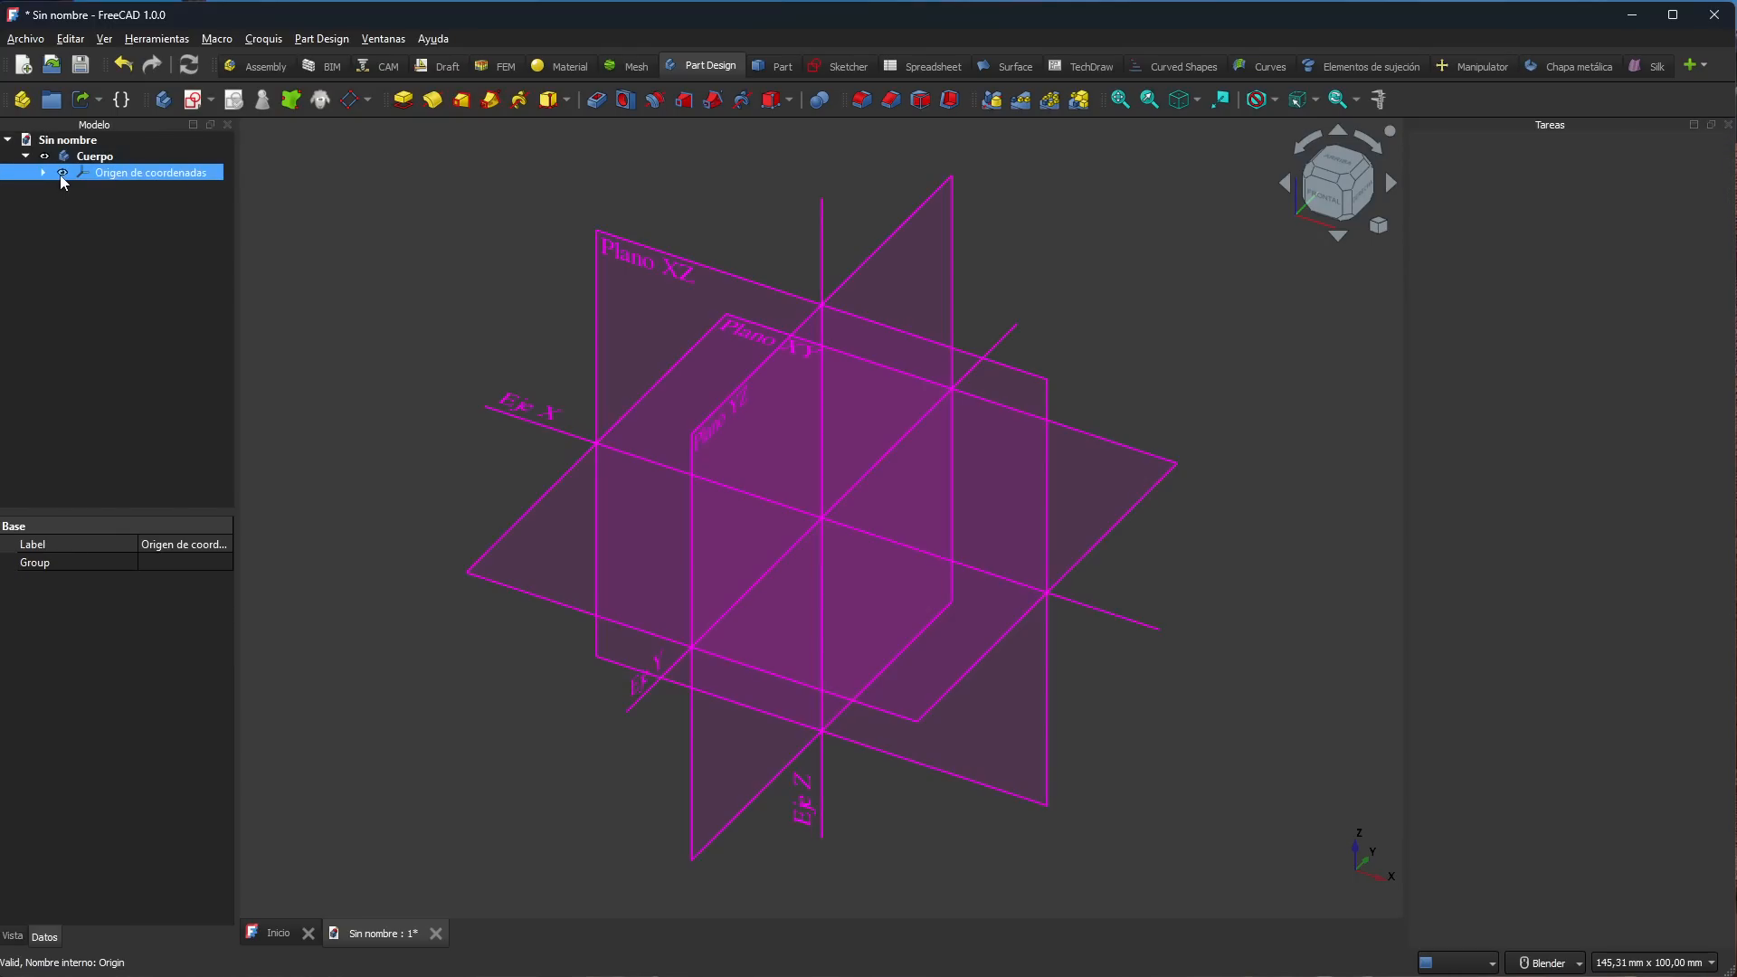
left_click(286, 298)
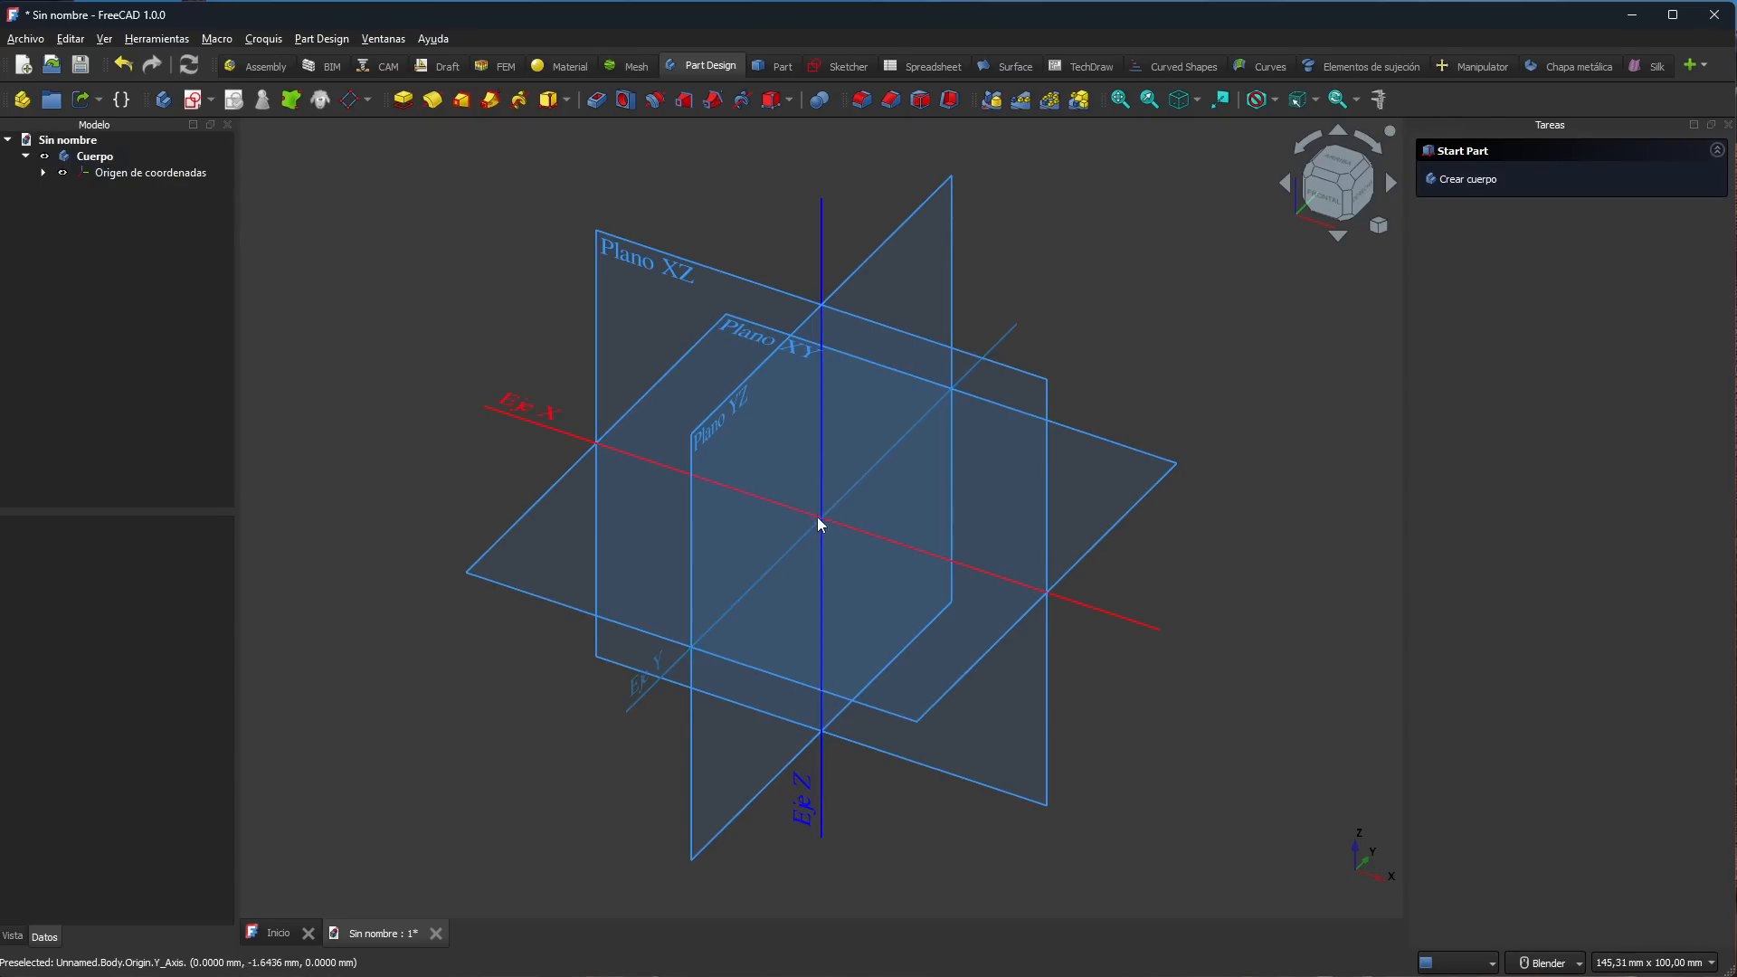
left_click(780, 562)
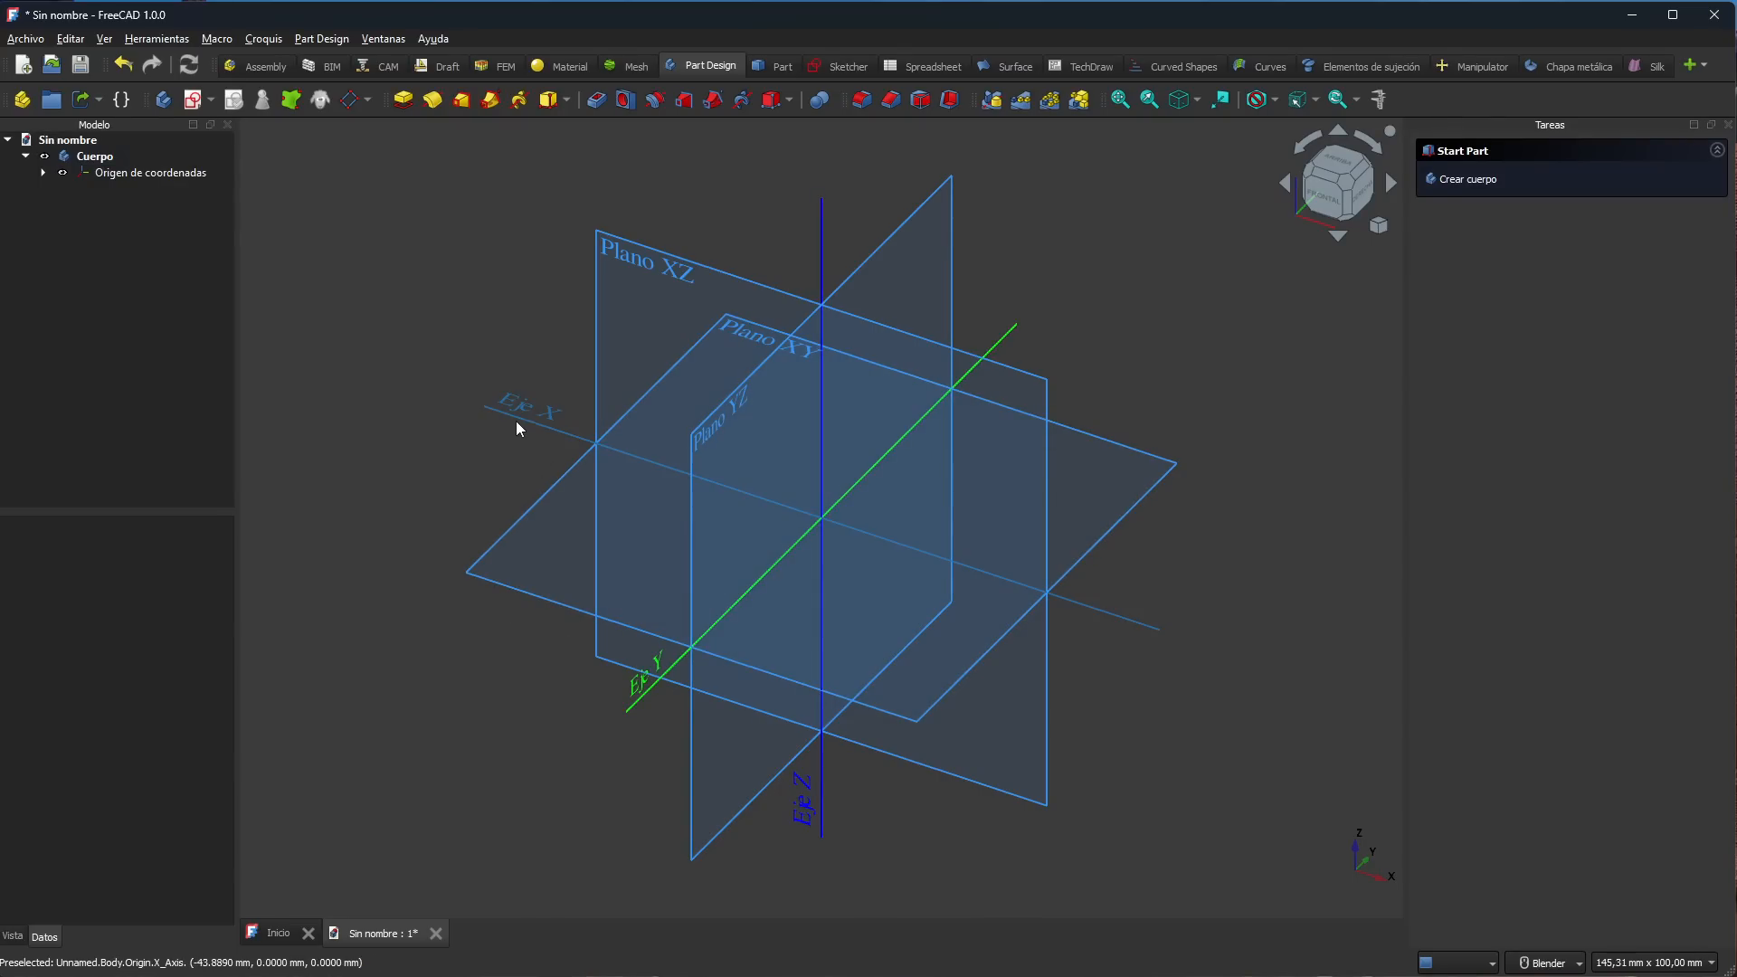
left_click(824, 825, "ctrl")
left_click(57, 174)
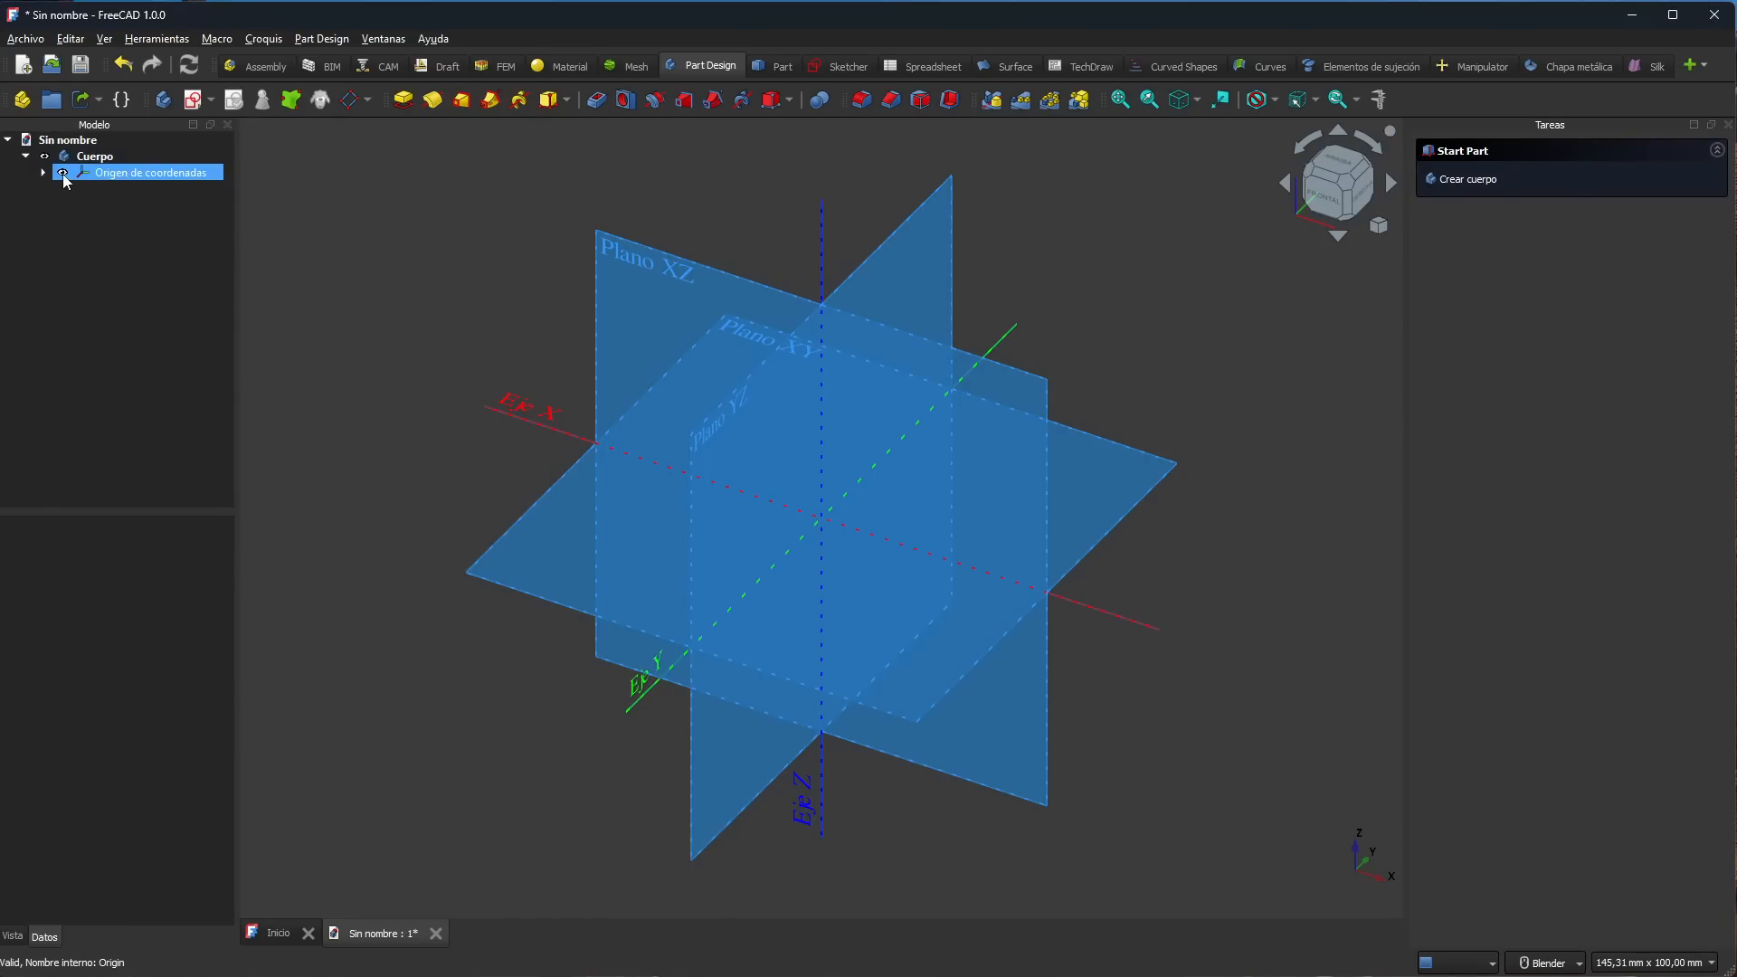
left_click(63, 173)
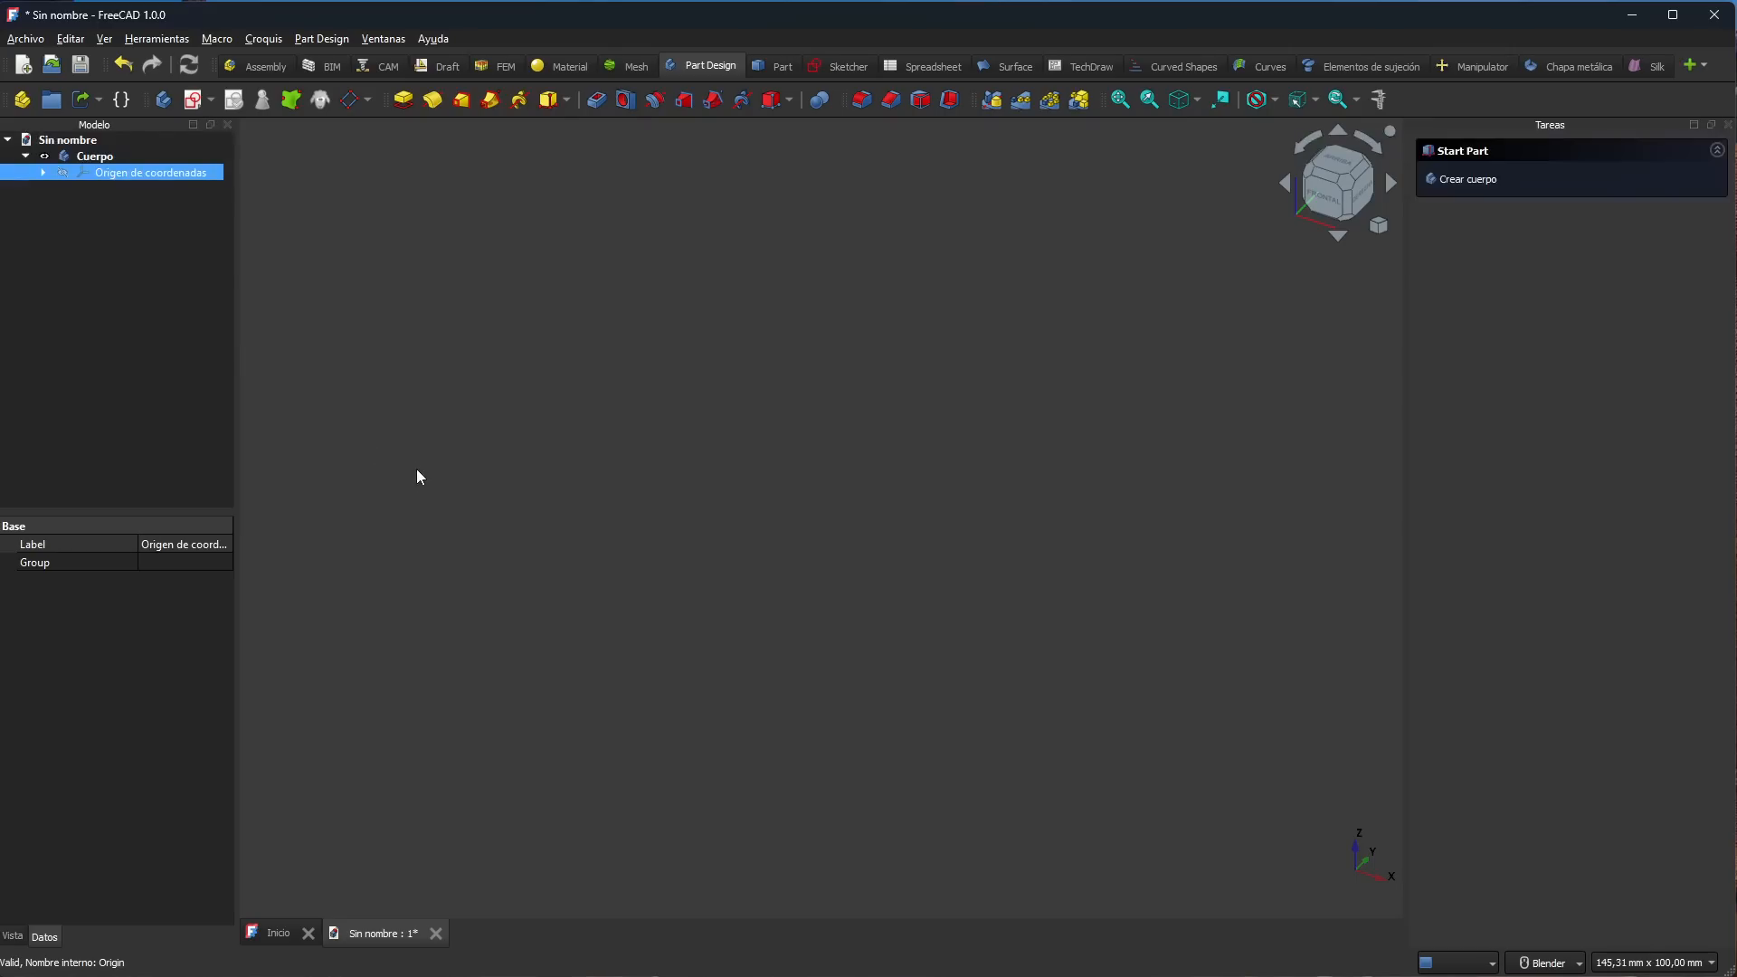
left_click(457, 478)
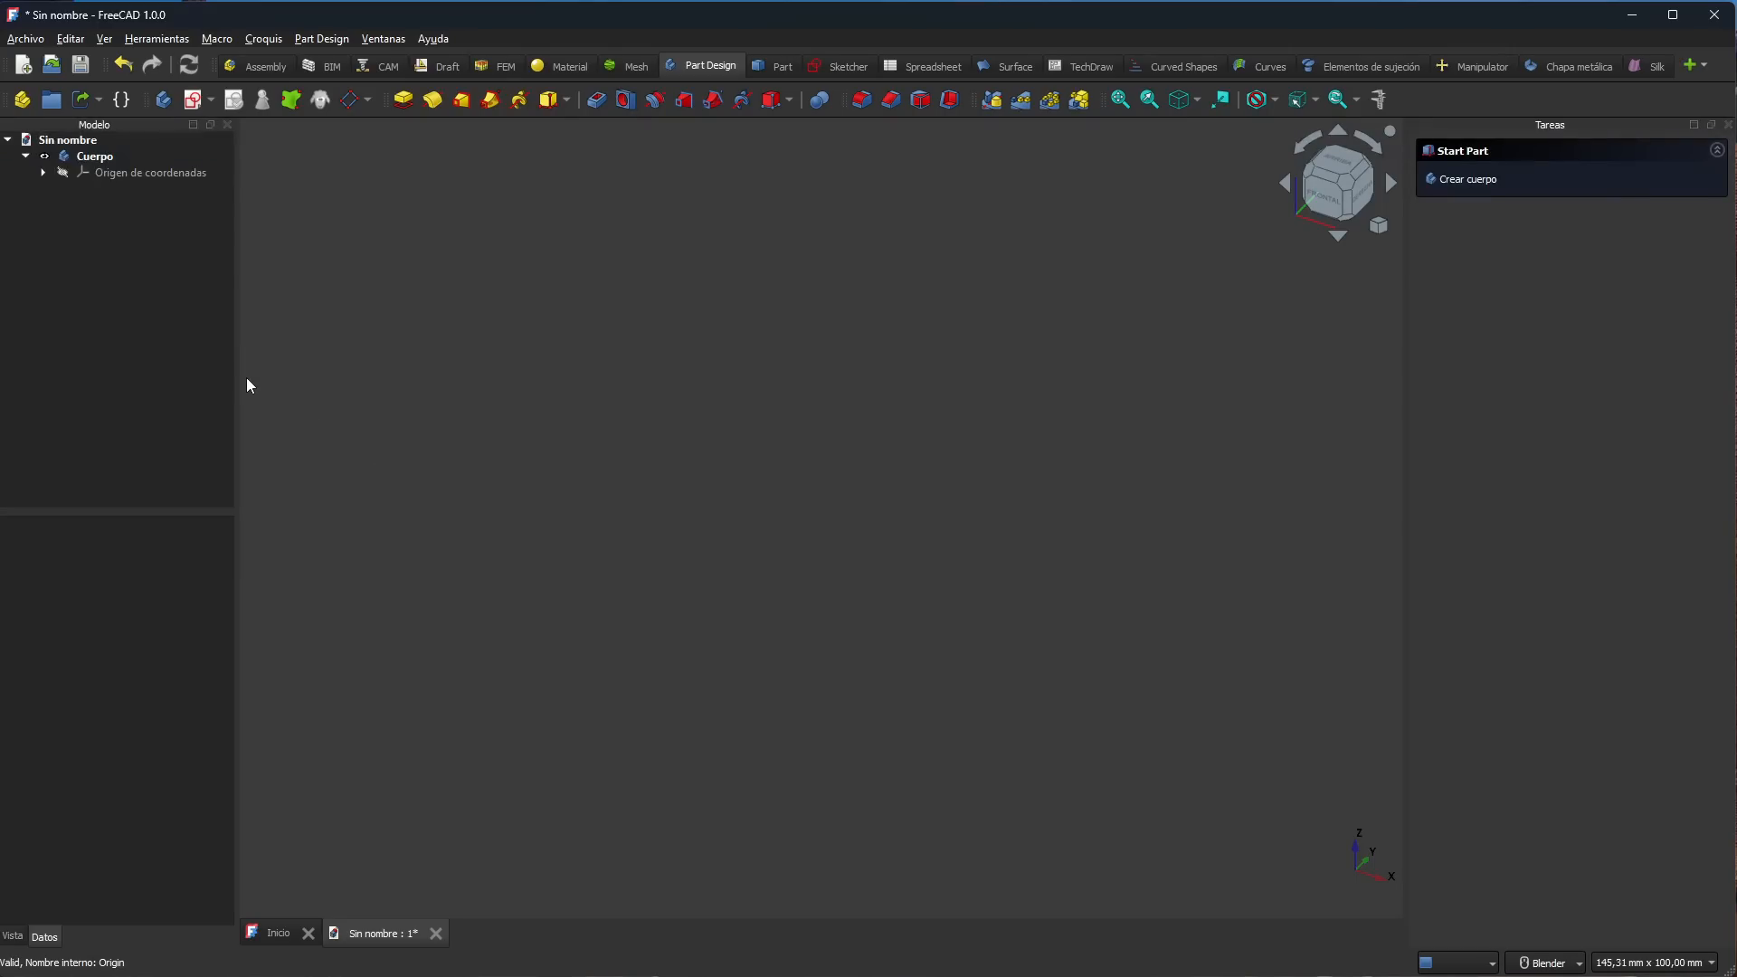
left_click(72, 143)
left_click(91, 141)
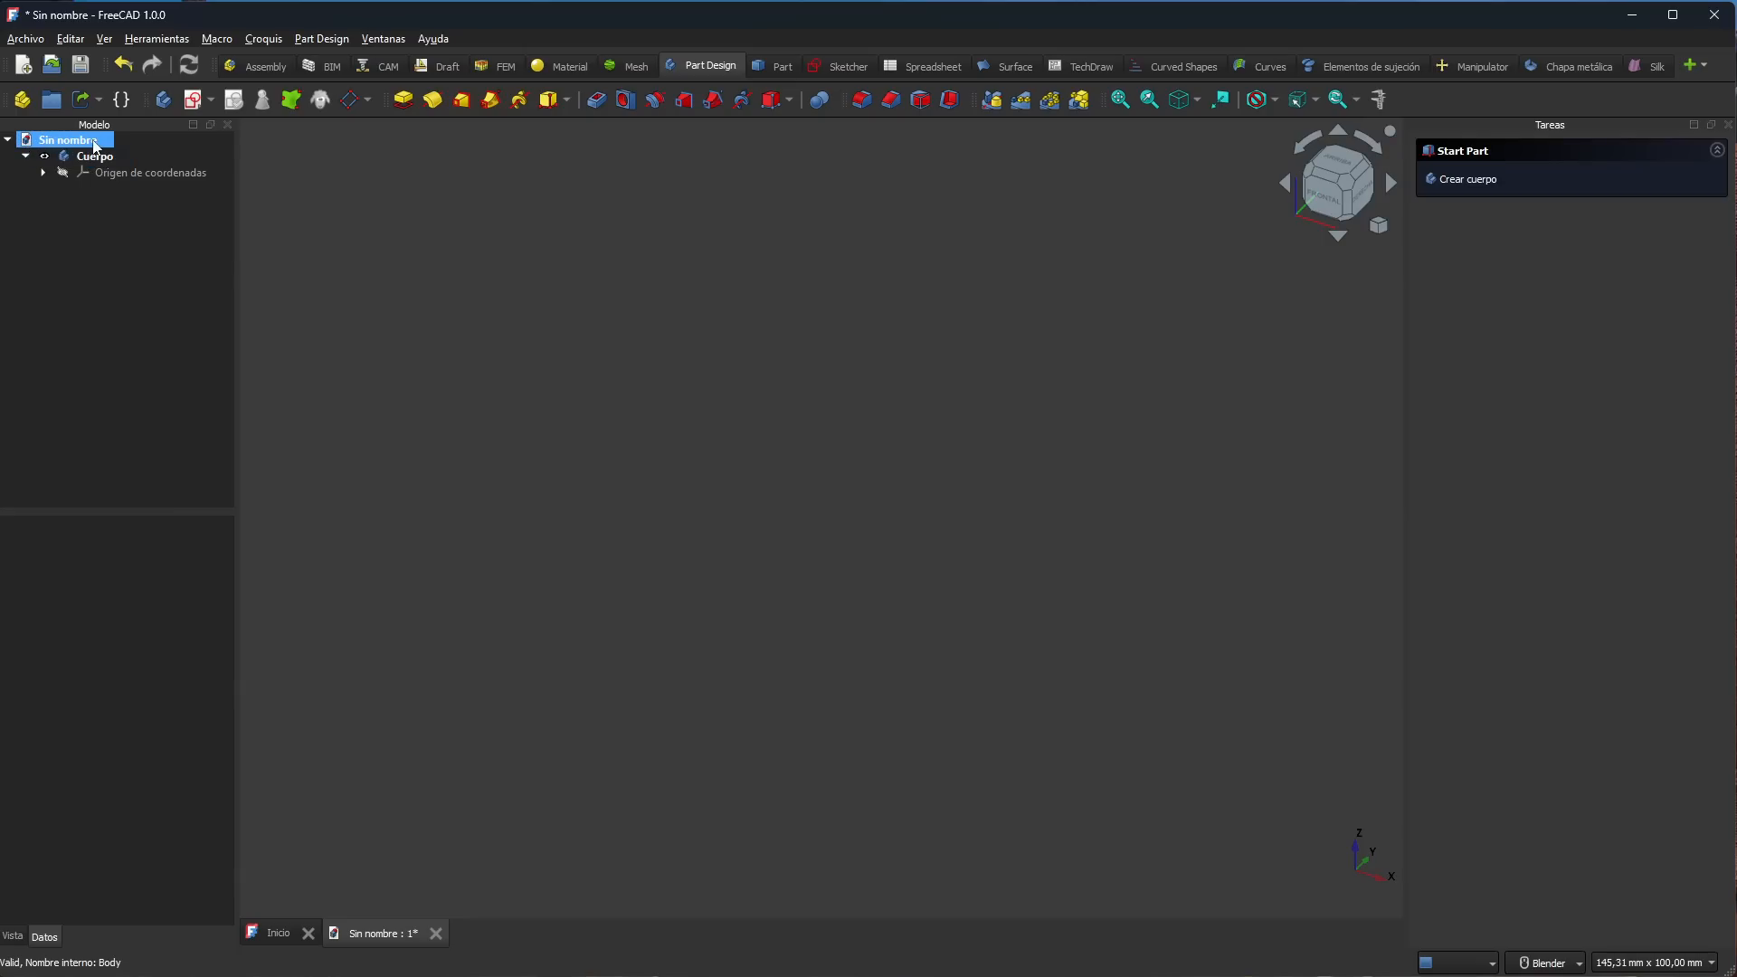
left_click(150, 241)
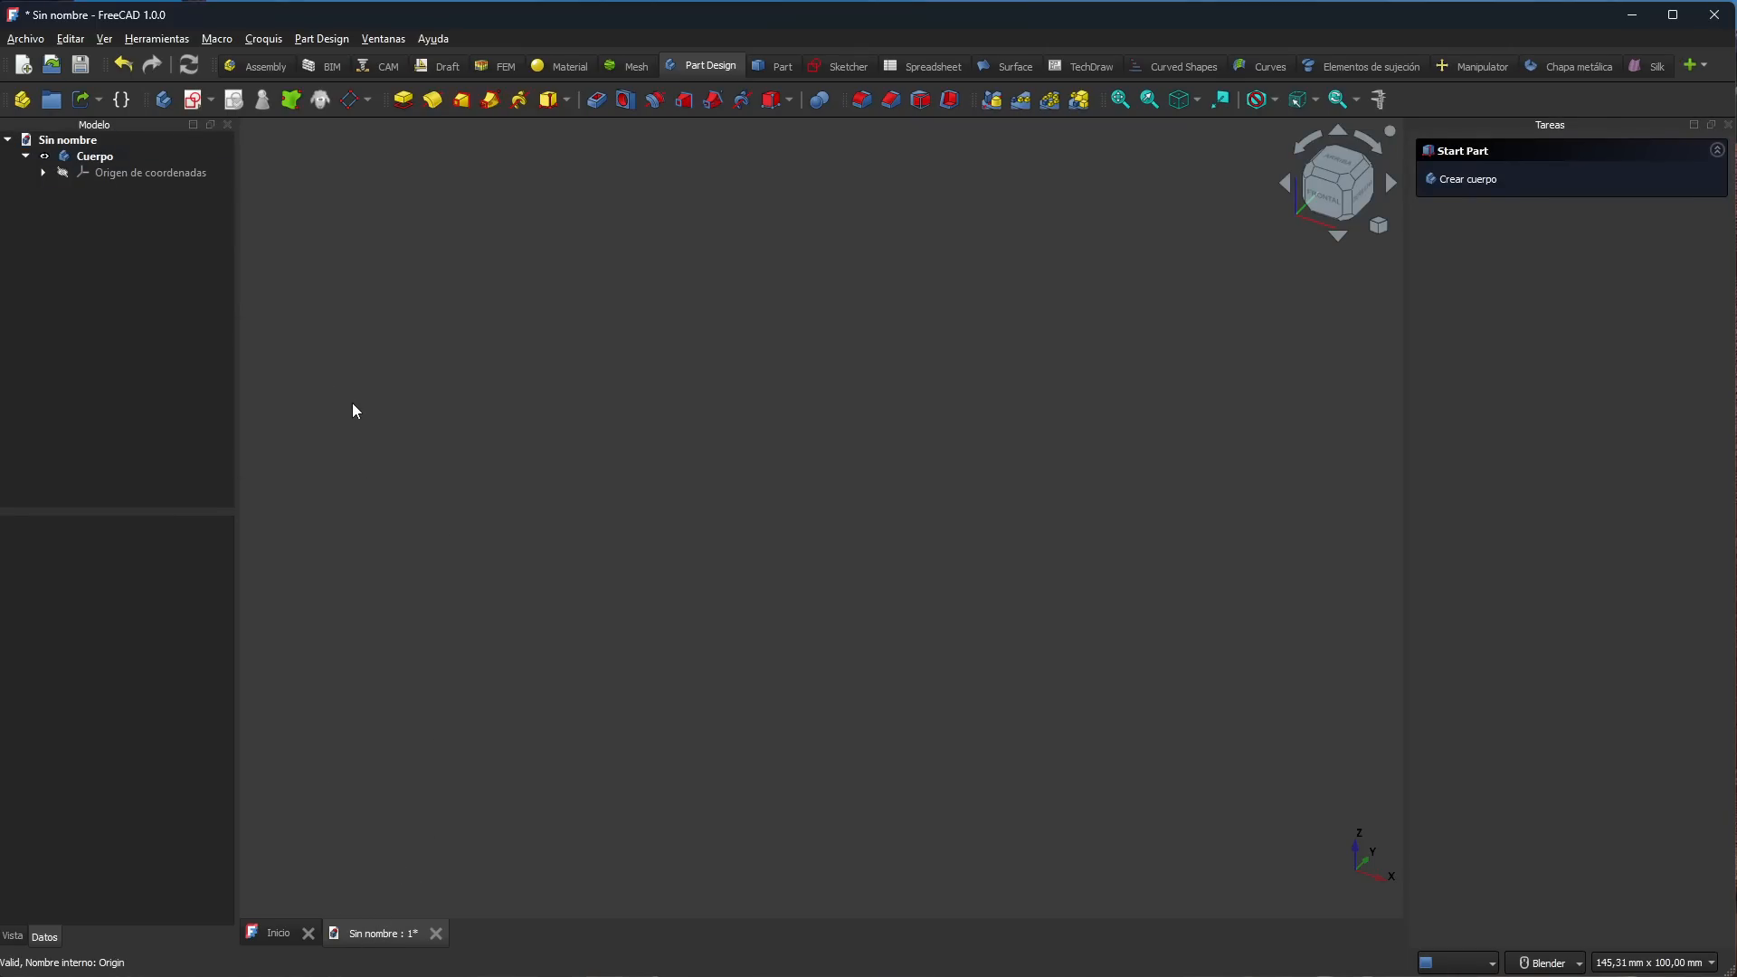
Step: Start saving the document and browse to the folder Windows > trabajos > freecad on drive HDD EXTERNO (E:)
left_click(84, 67)
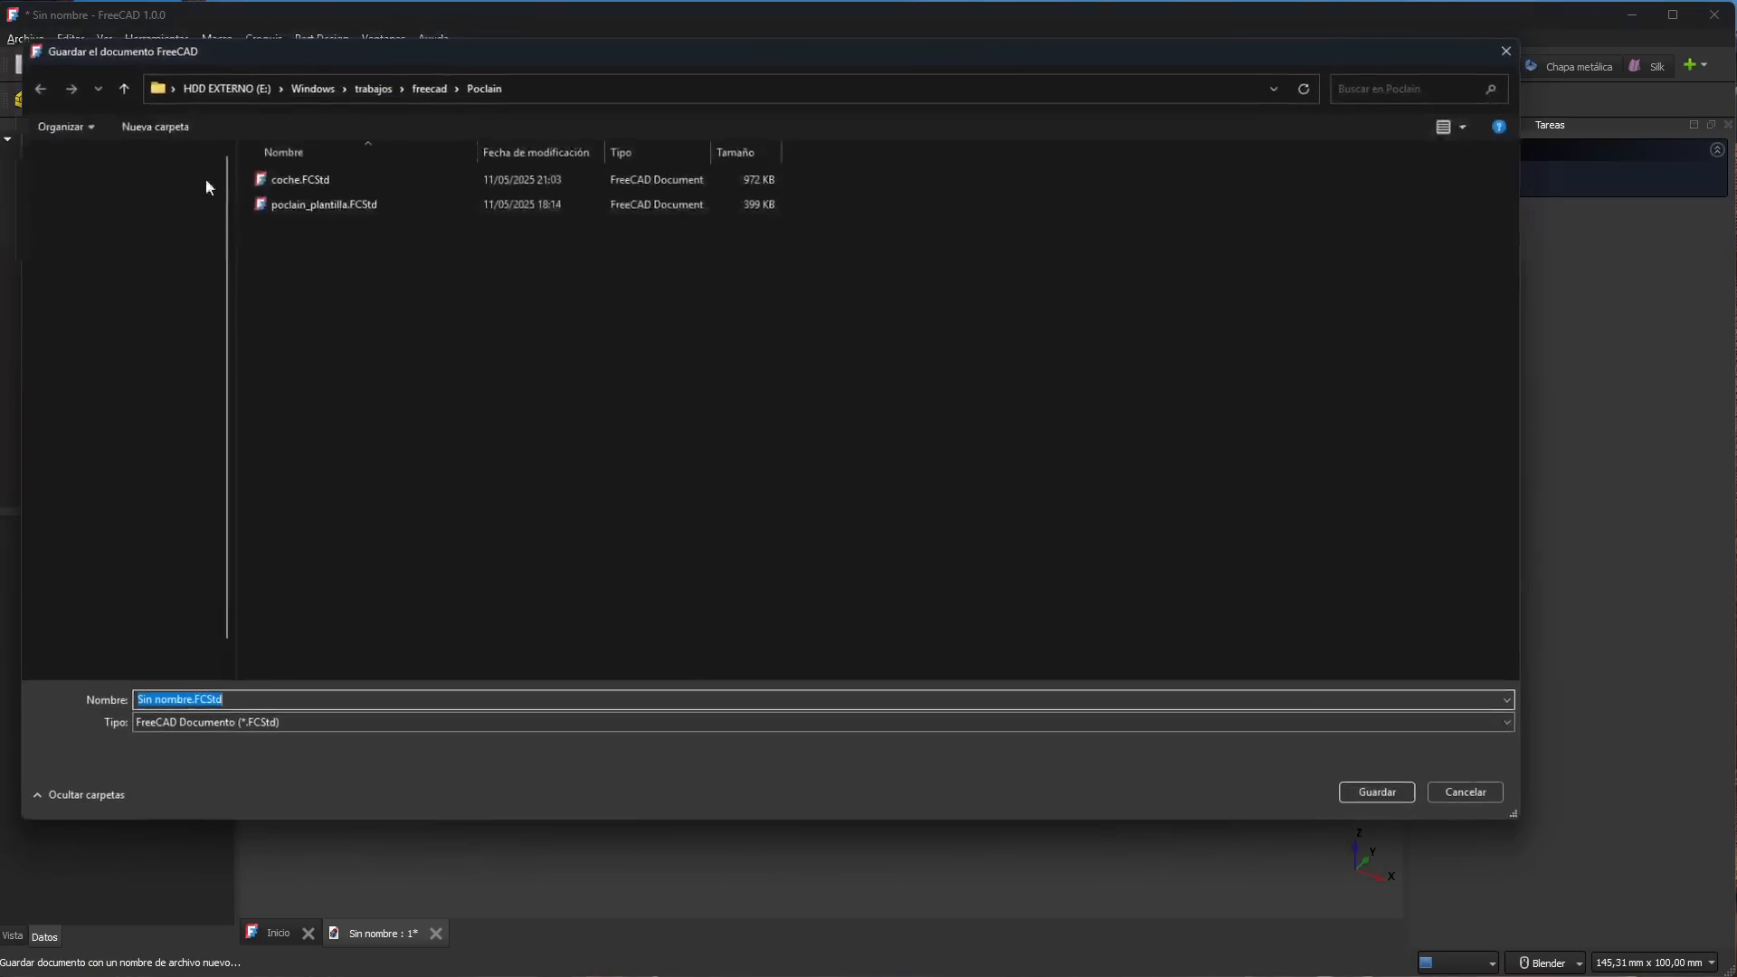
scroll(176, 543, "down", 2)
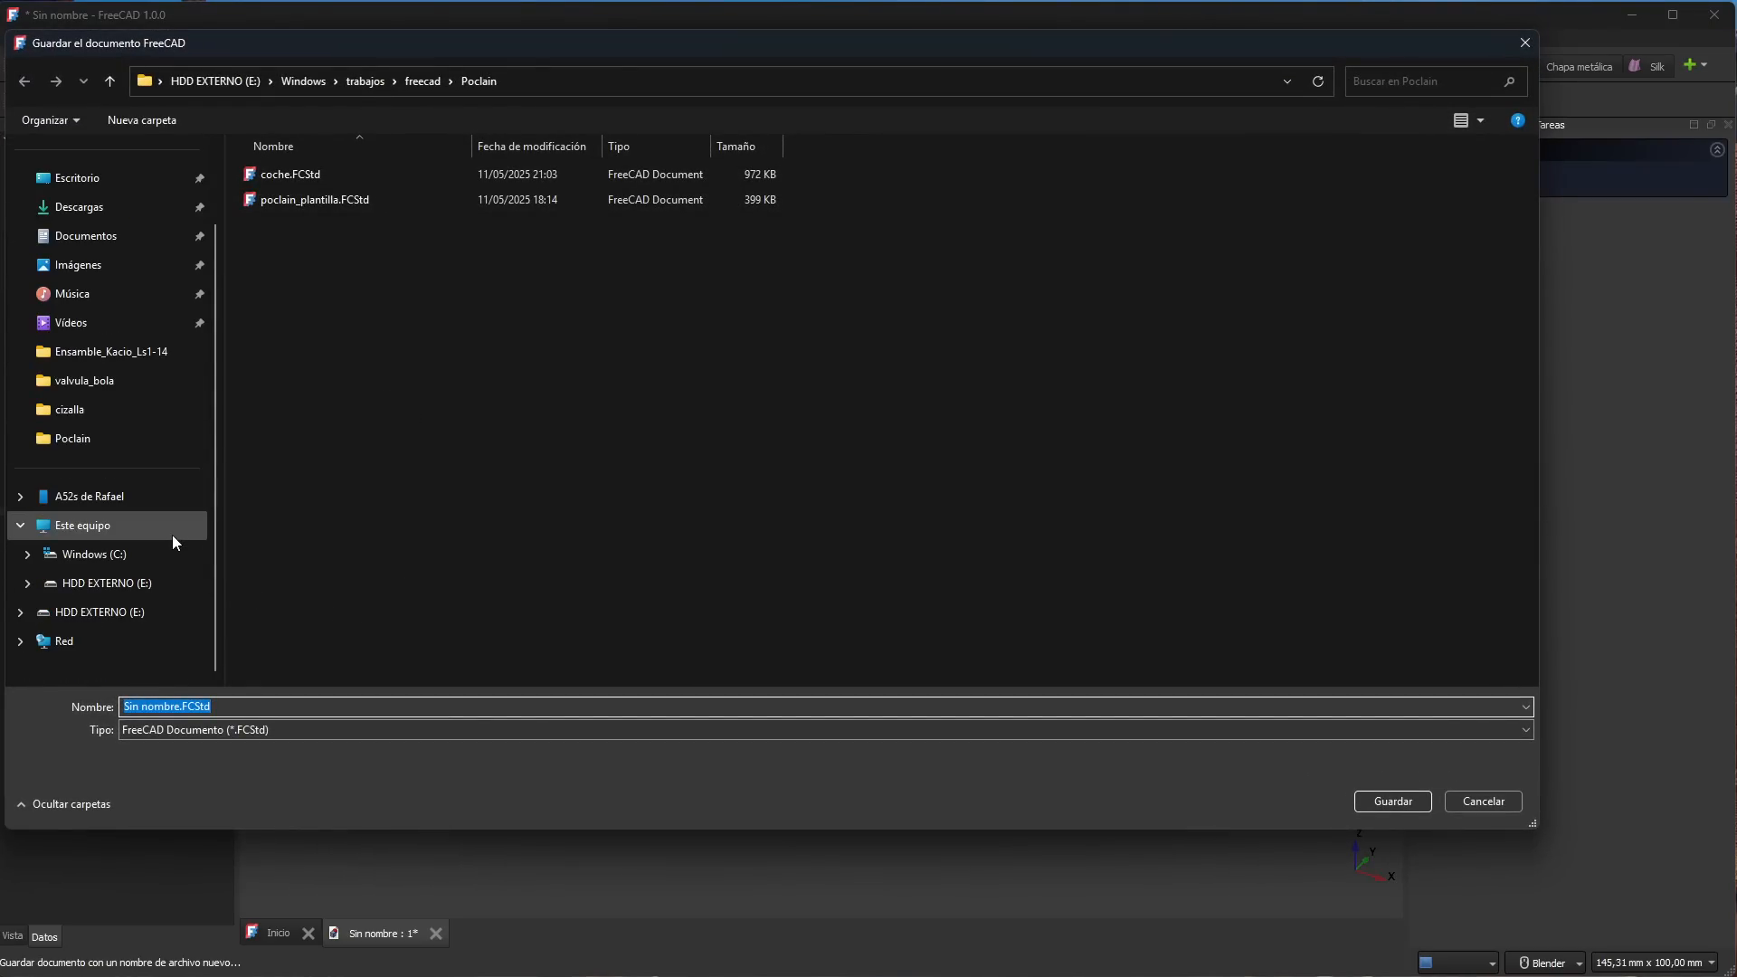
left_click(143, 586)
left_click(387, 572)
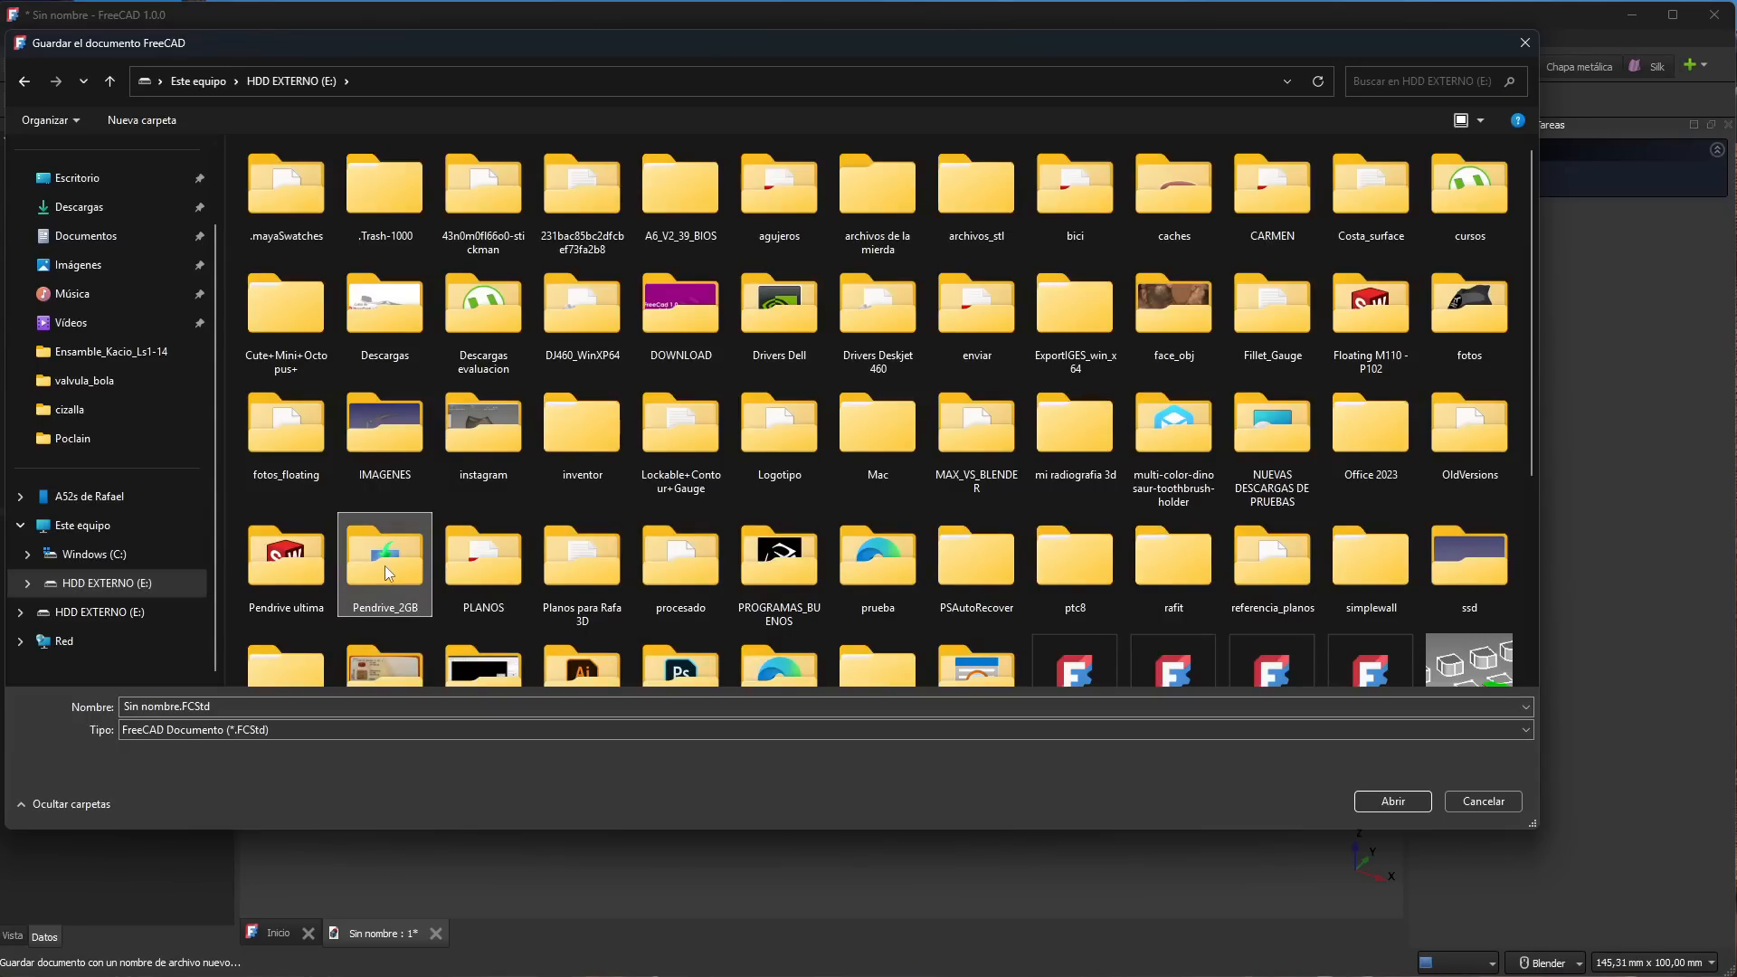
scroll(383, 567, "down", 3)
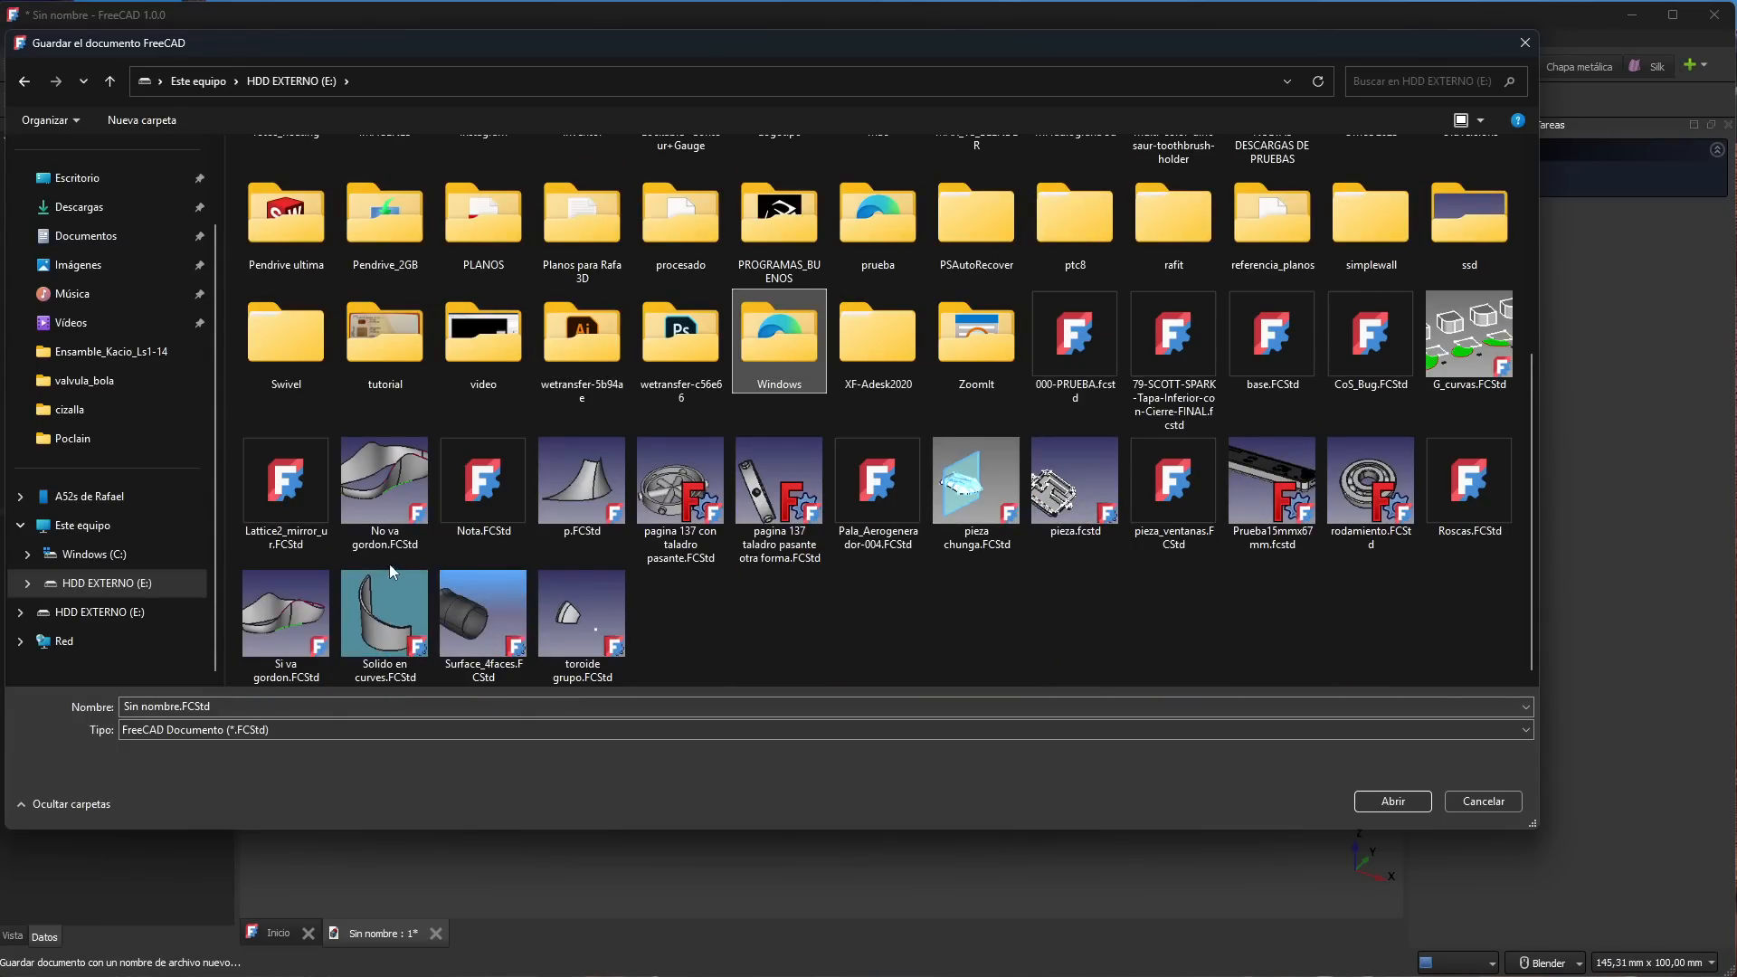
double_click(784, 344)
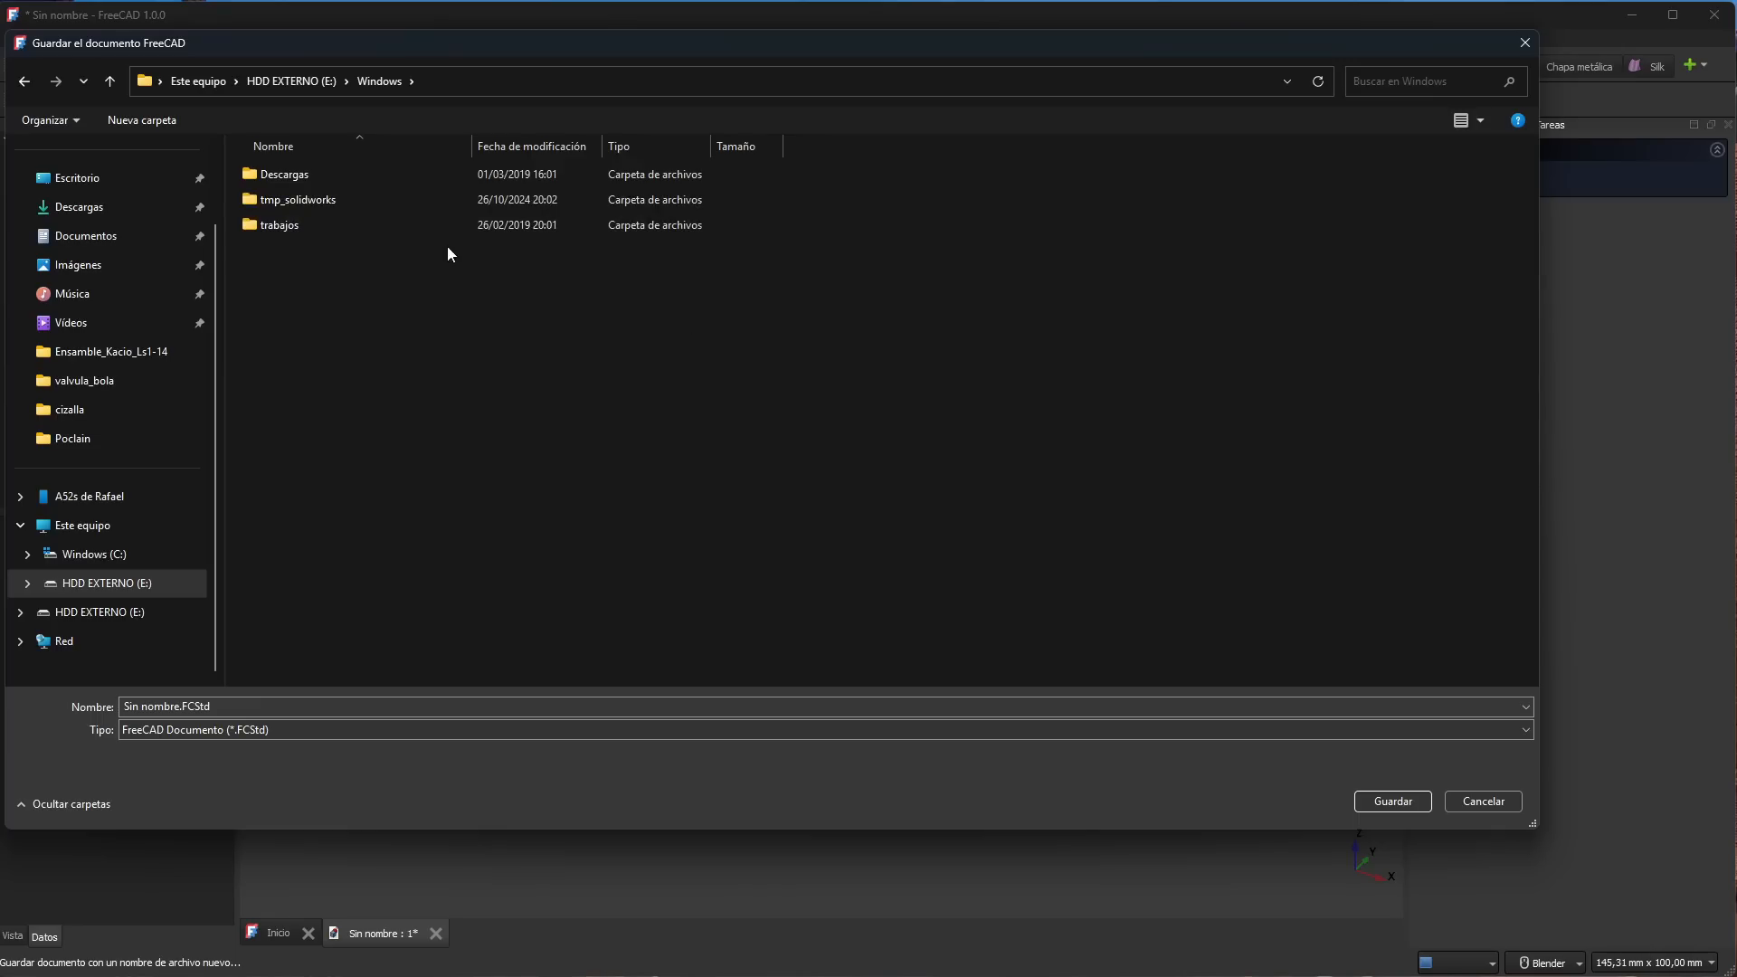
double_click(282, 225)
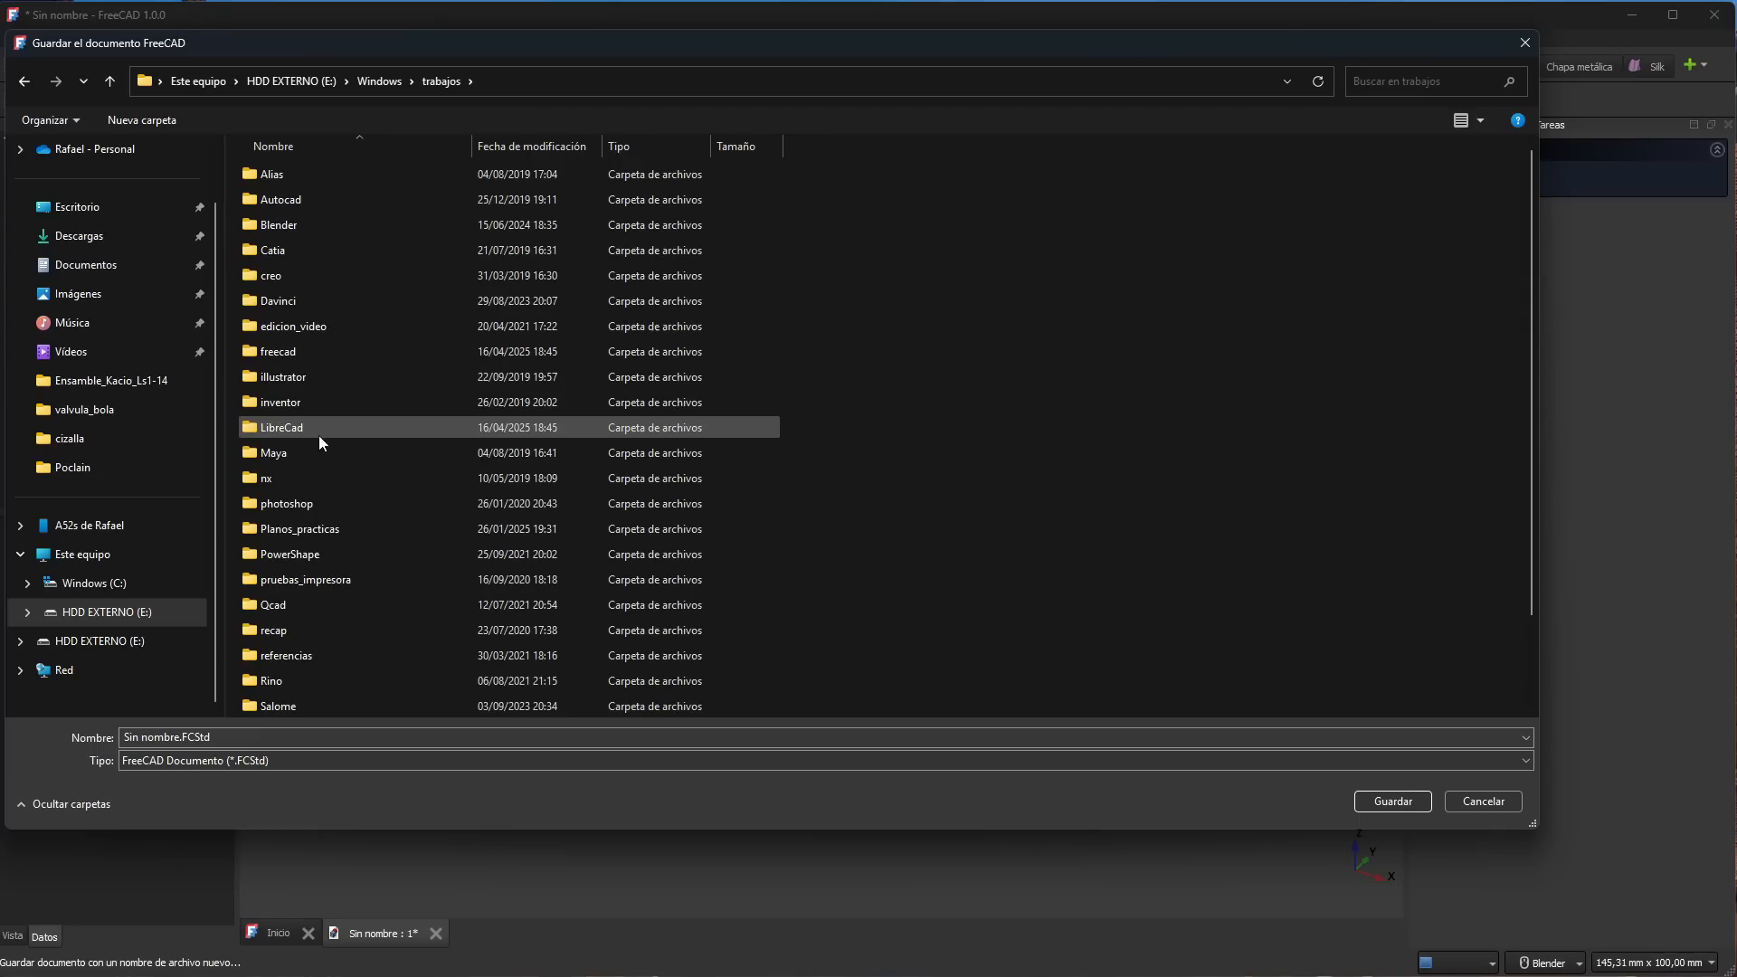
double_click(276, 352)
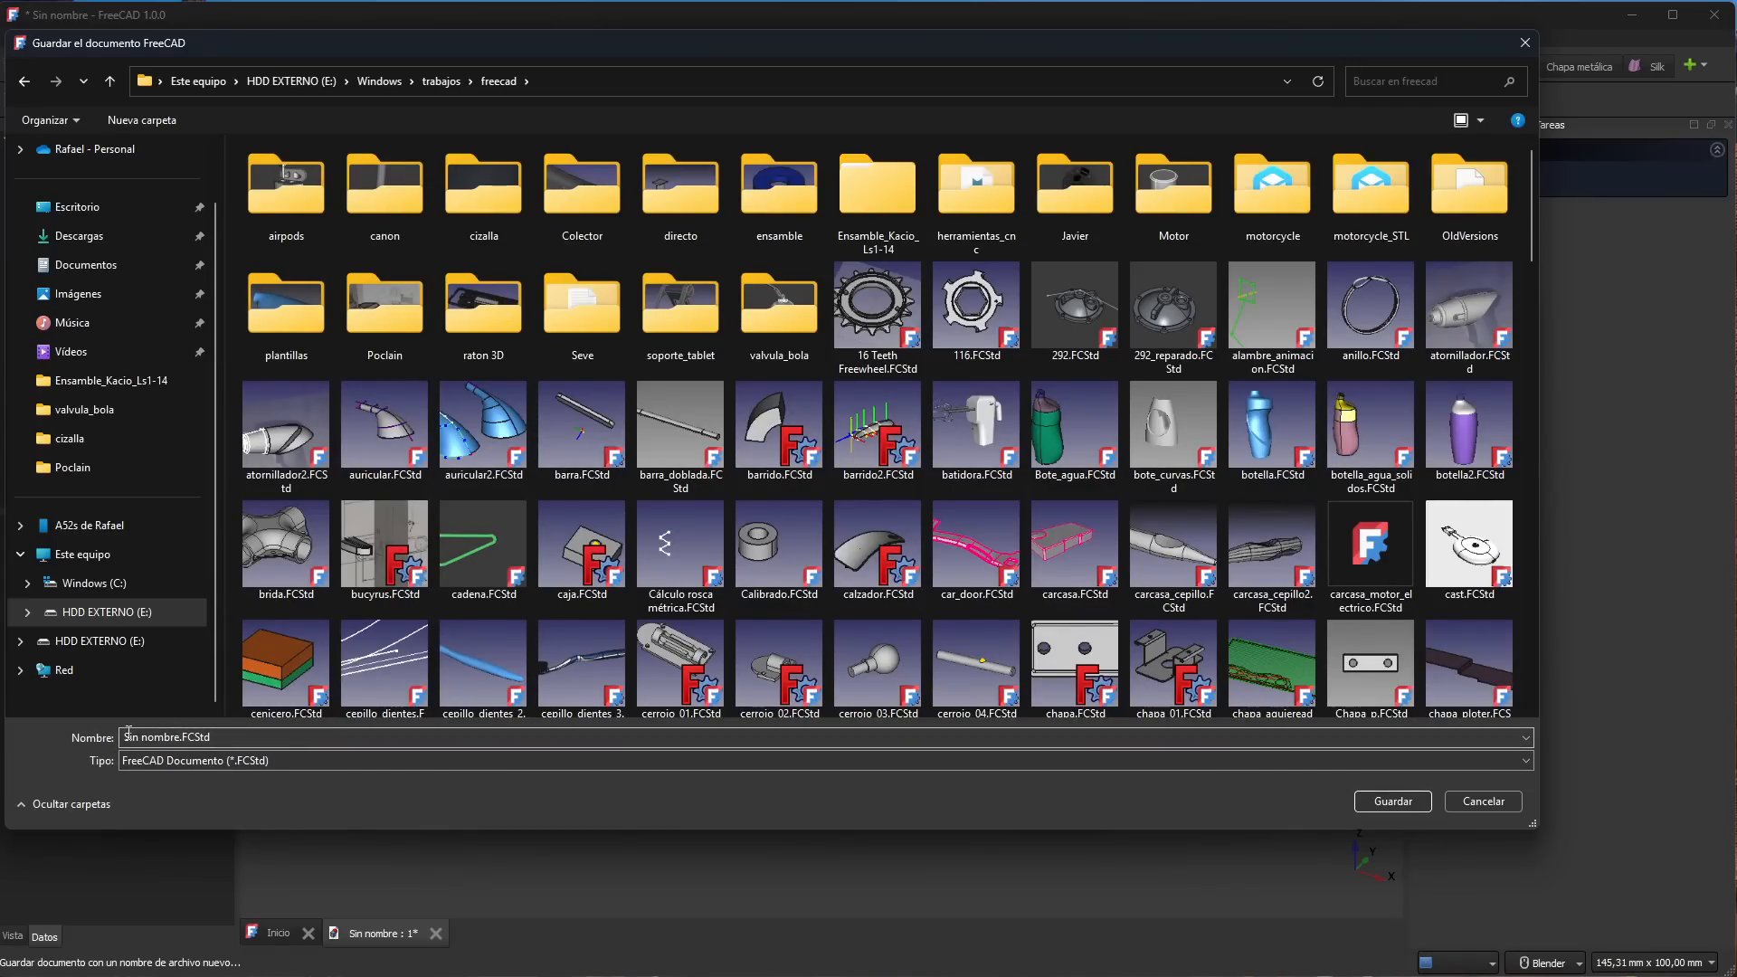
Step: Name the file Prueba_FreeCad.FCStd and save it as a FreeCAD document
left_click(179, 740)
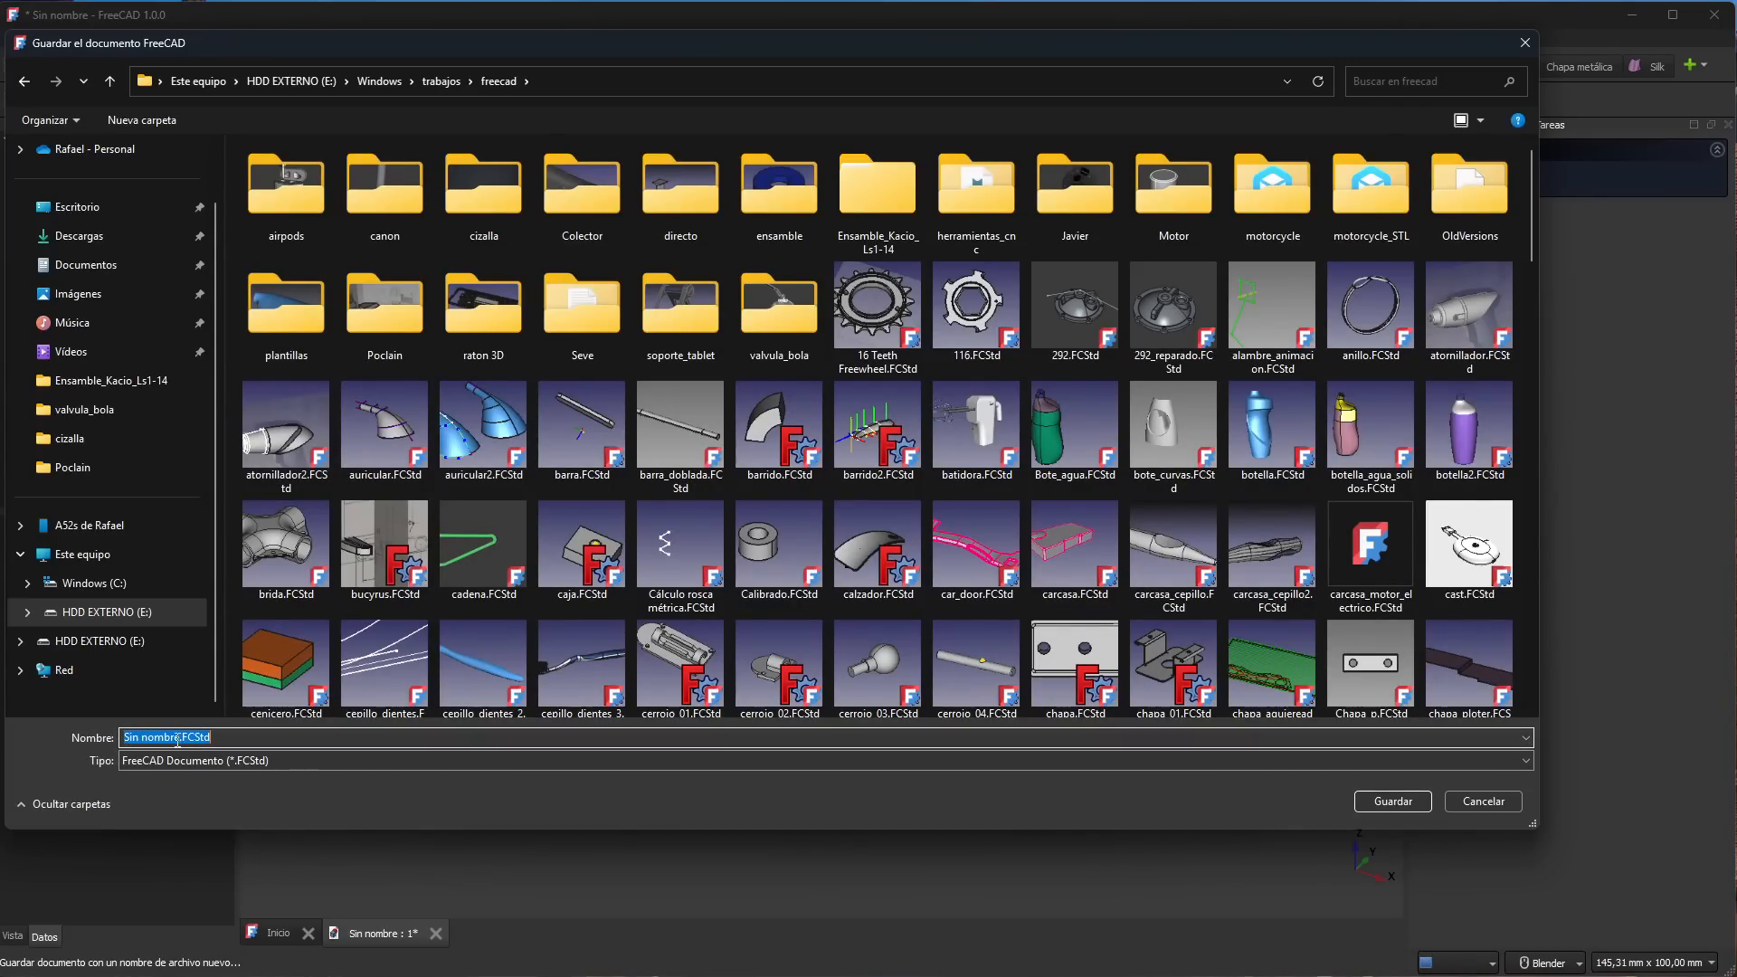
left_click_drag(181, 740, 123, 728)
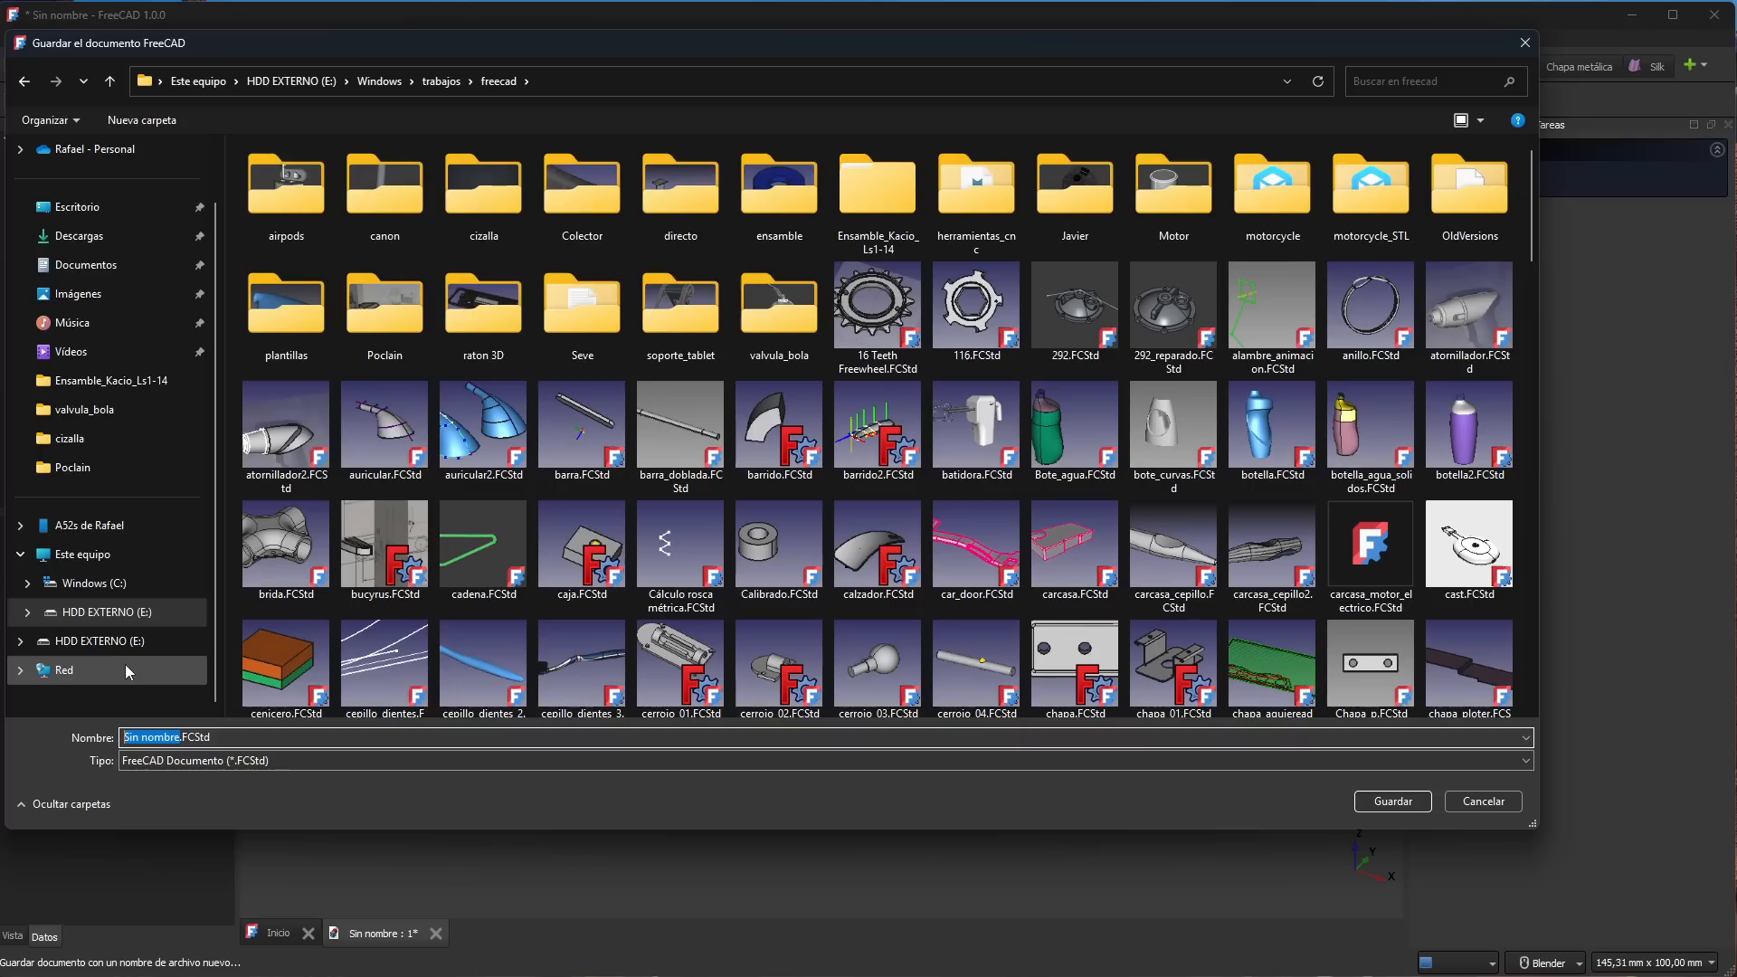
type("Prueba_FreeCad")
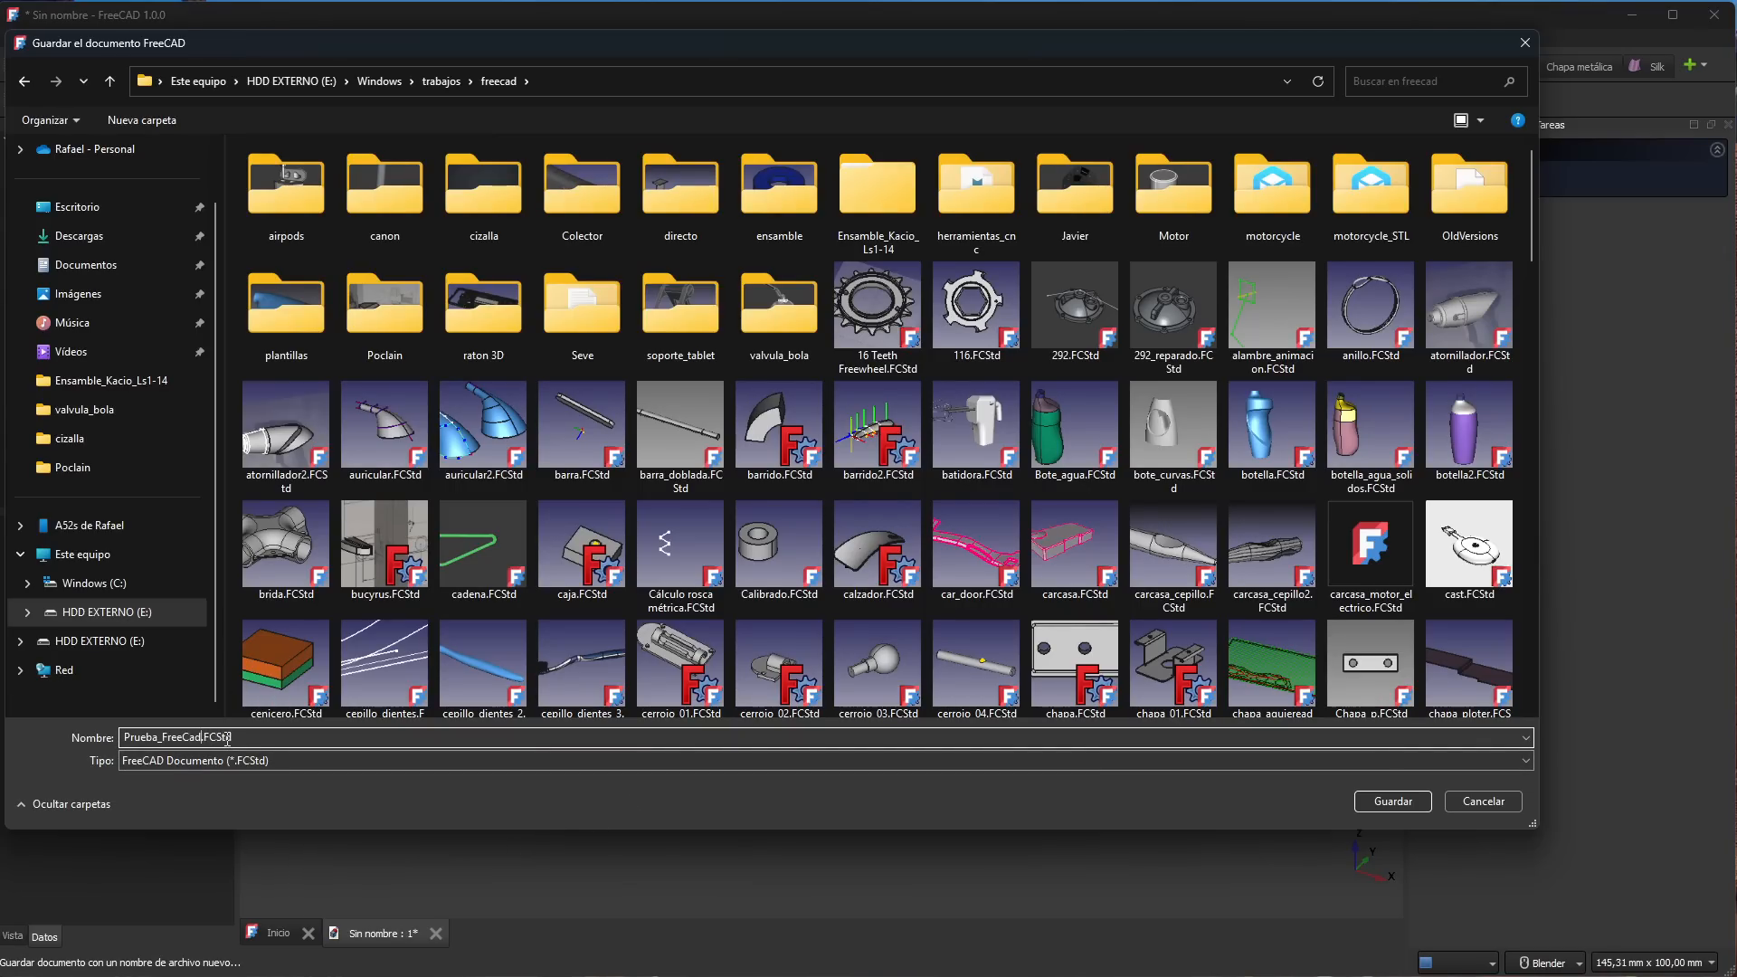
left_click_drag(233, 739, 205, 738)
left_click_drag(245, 741, 205, 735)
left_click_drag(125, 737, 203, 741)
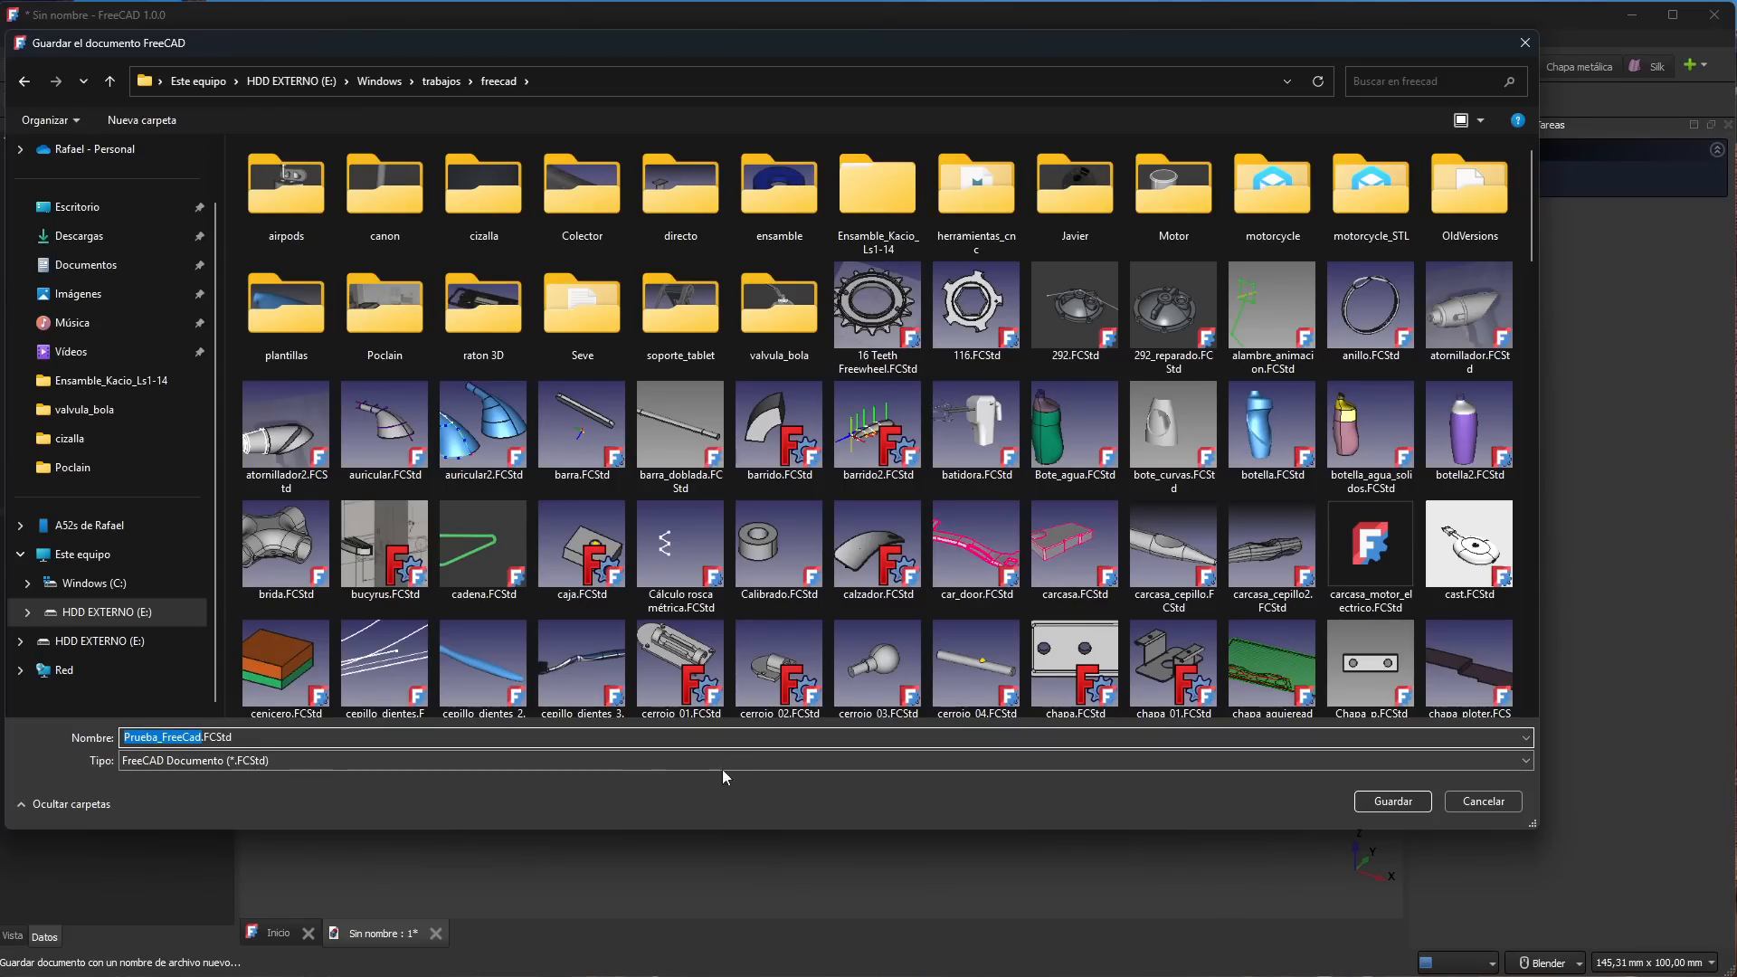
left_click(1388, 803)
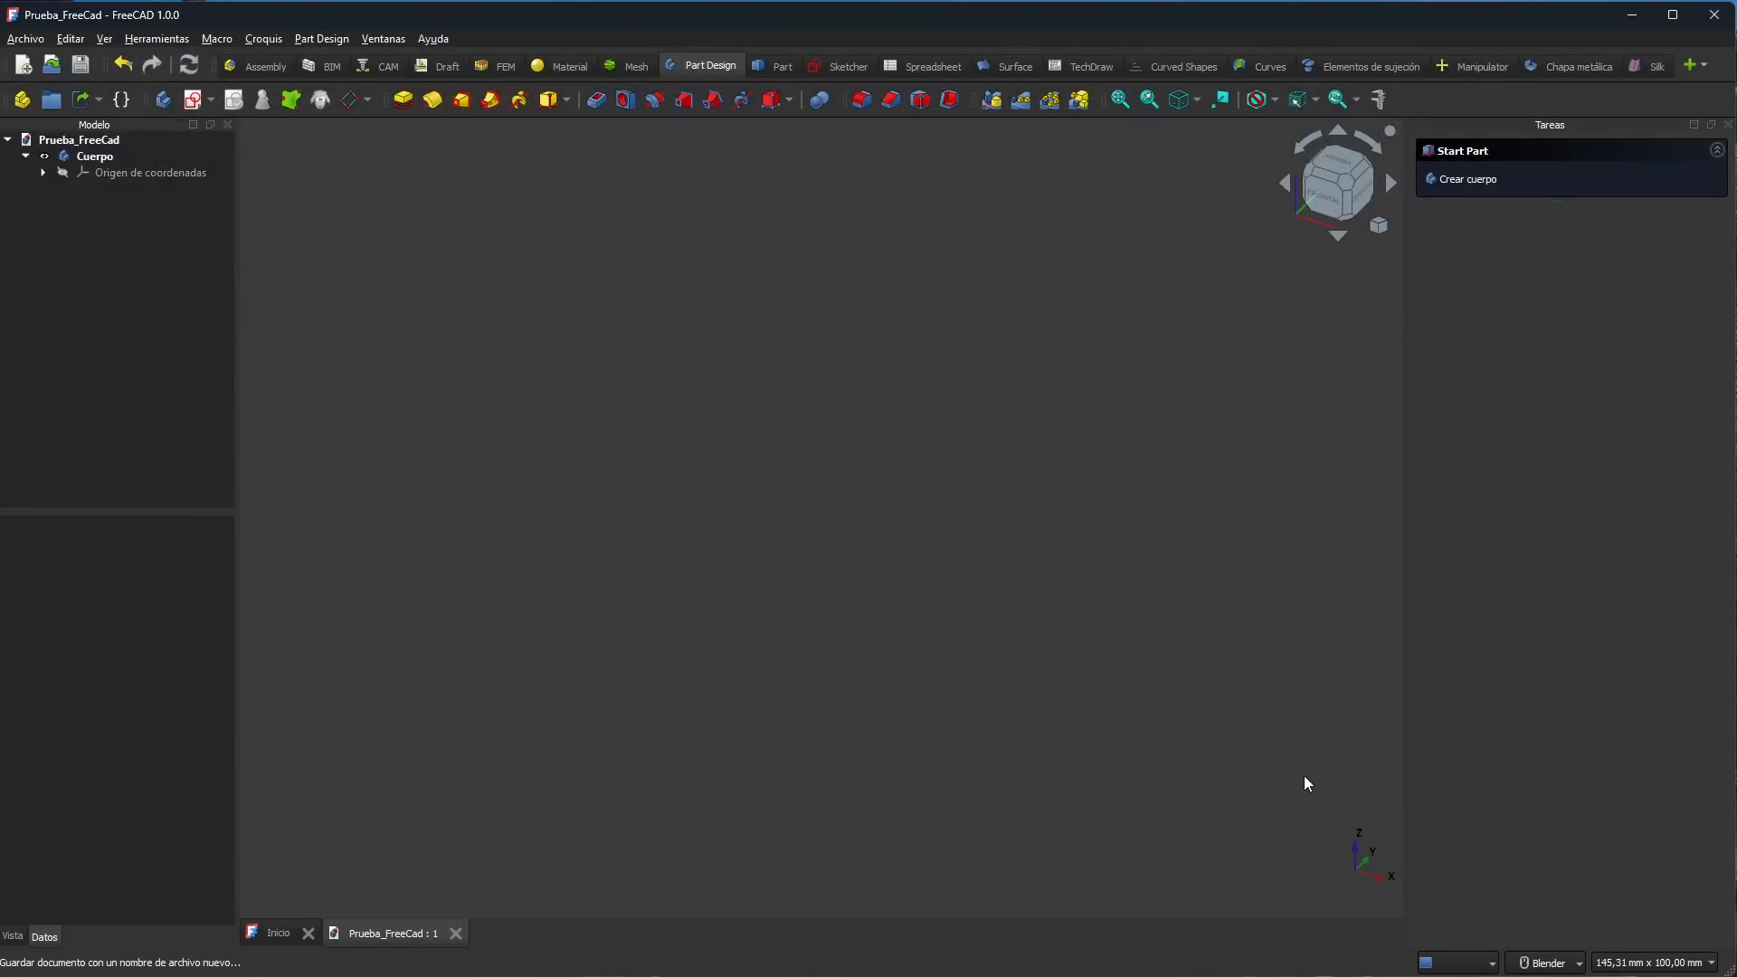
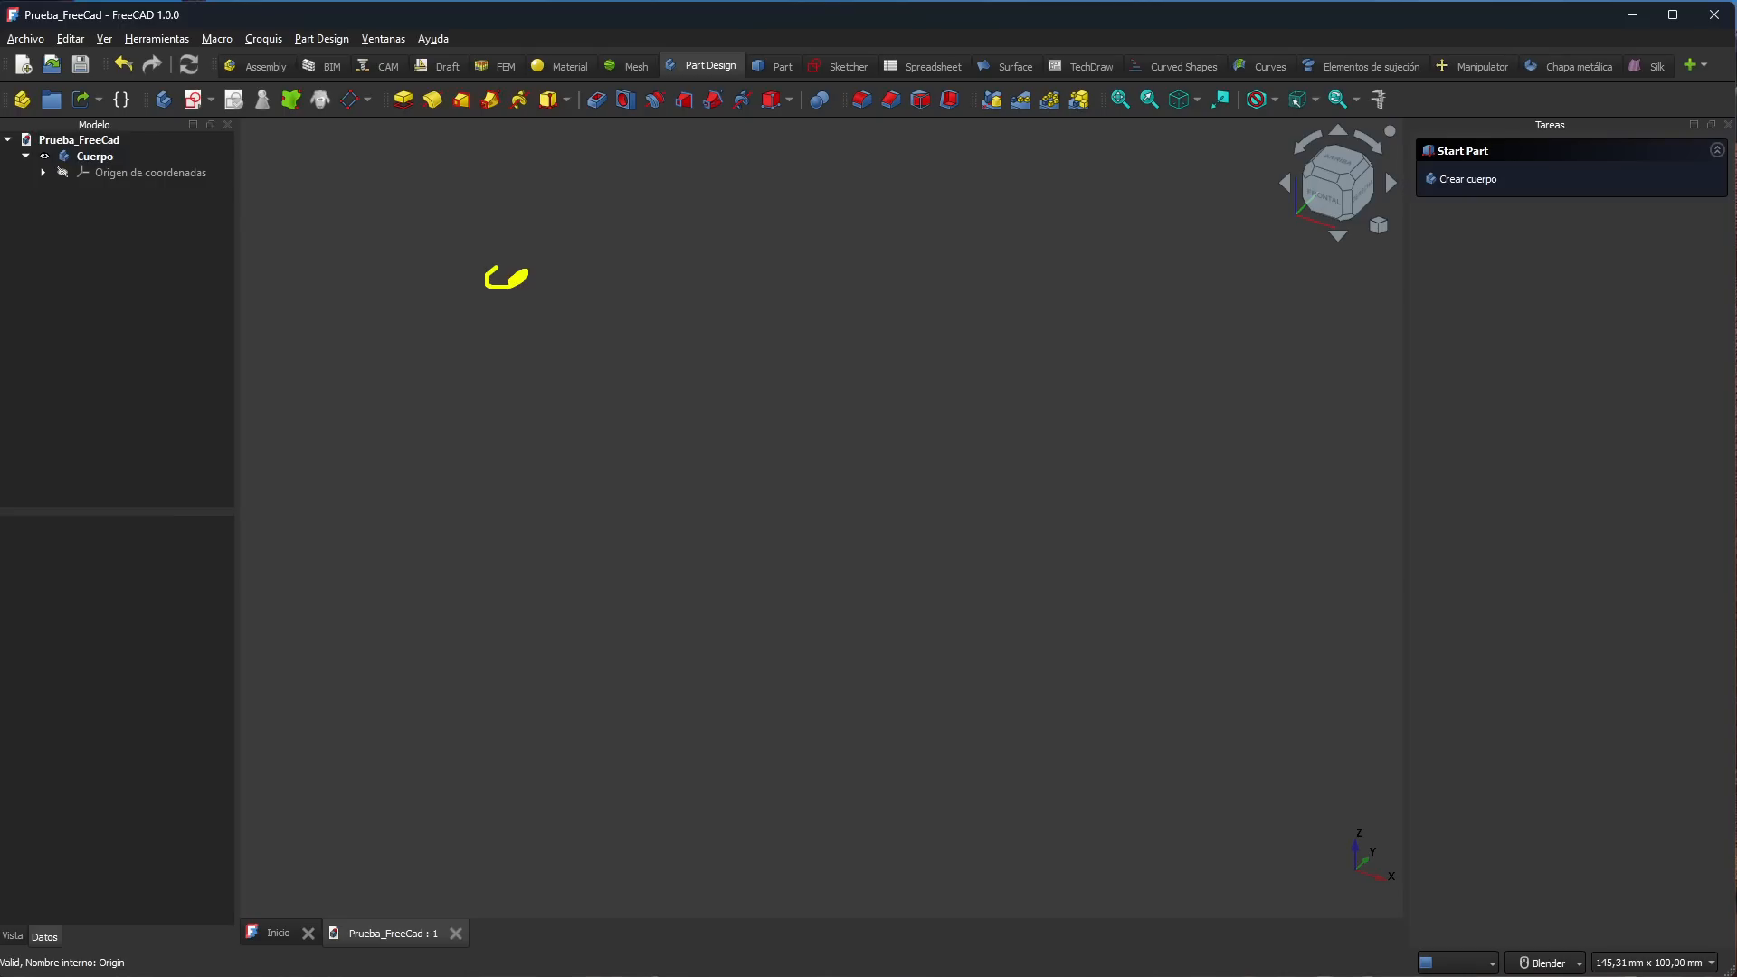
left_click_drag(635, 187, 606, 214)
left_click_drag(607, 204, 830, 217)
left_click_drag(568, 226, 836, 235)
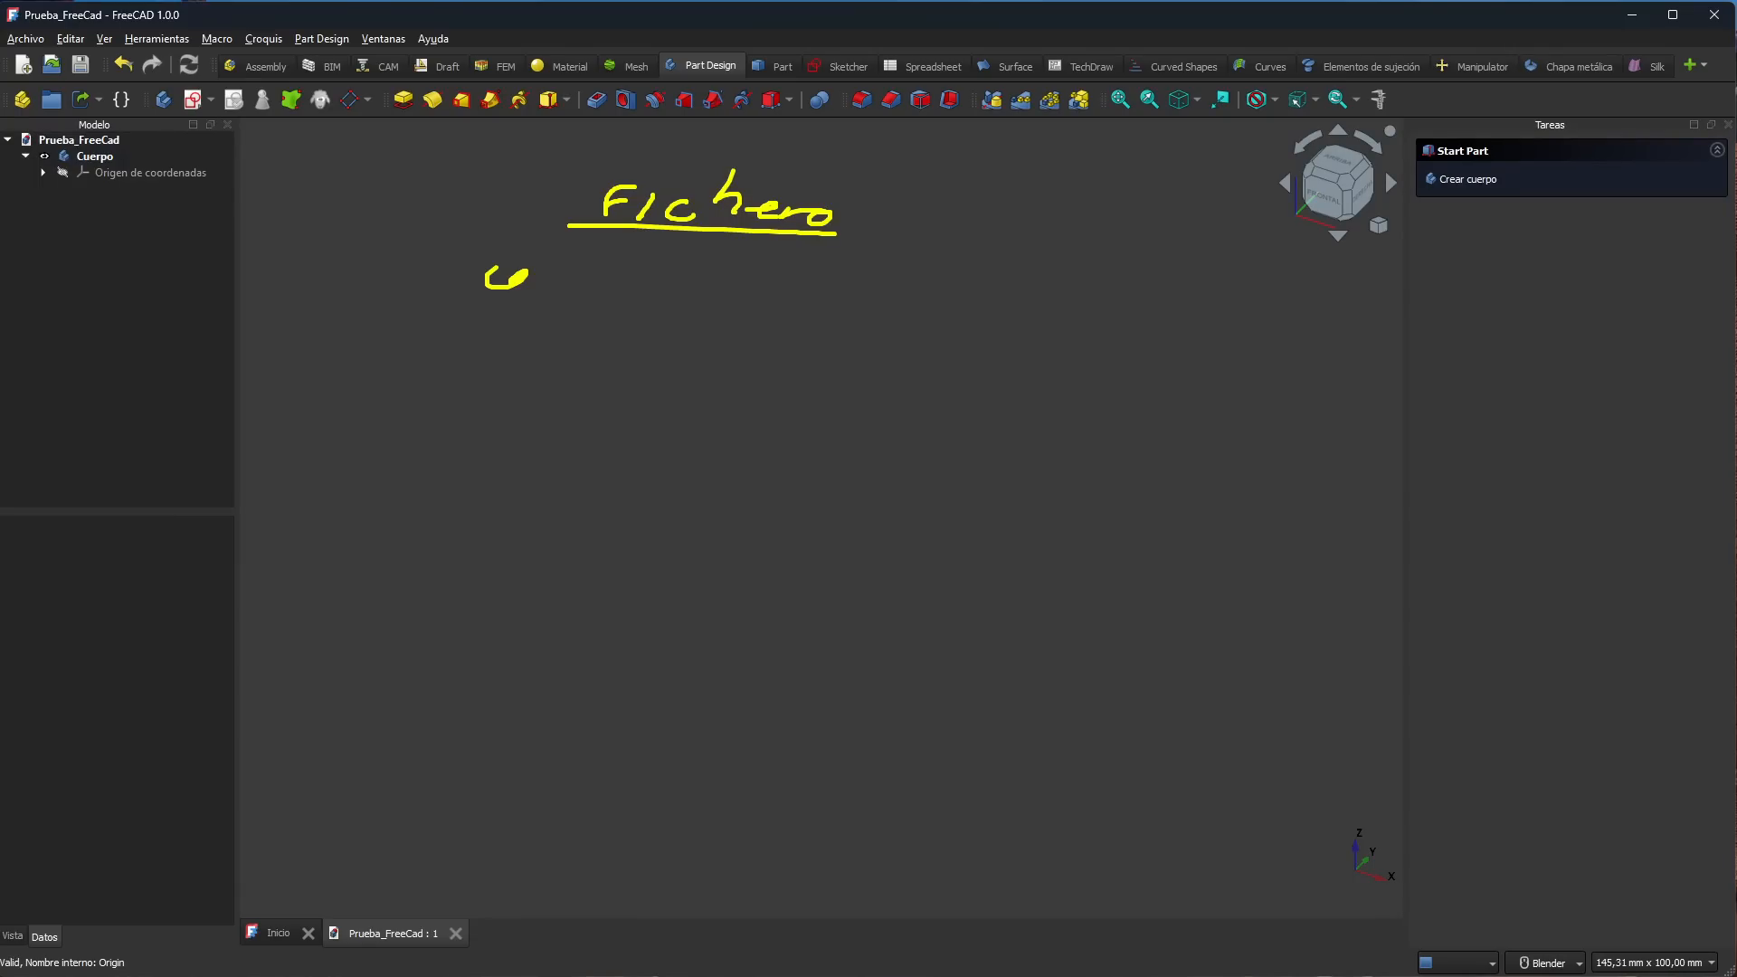
key("Escape")
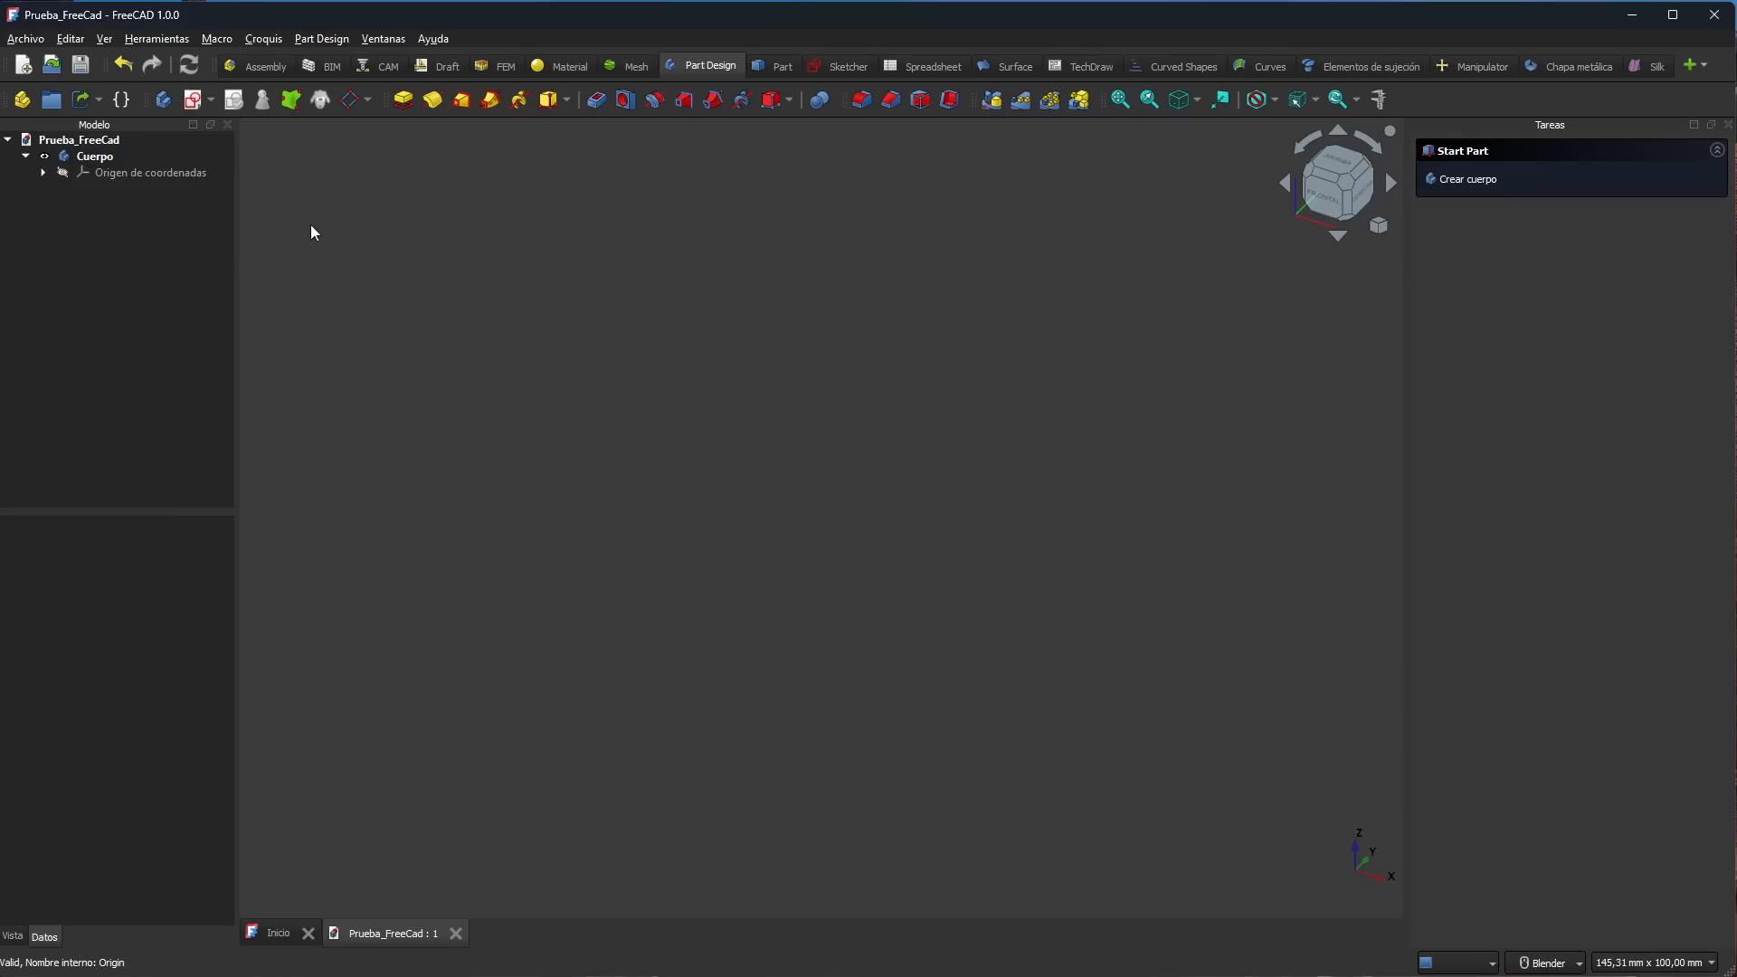
left_click(96, 157)
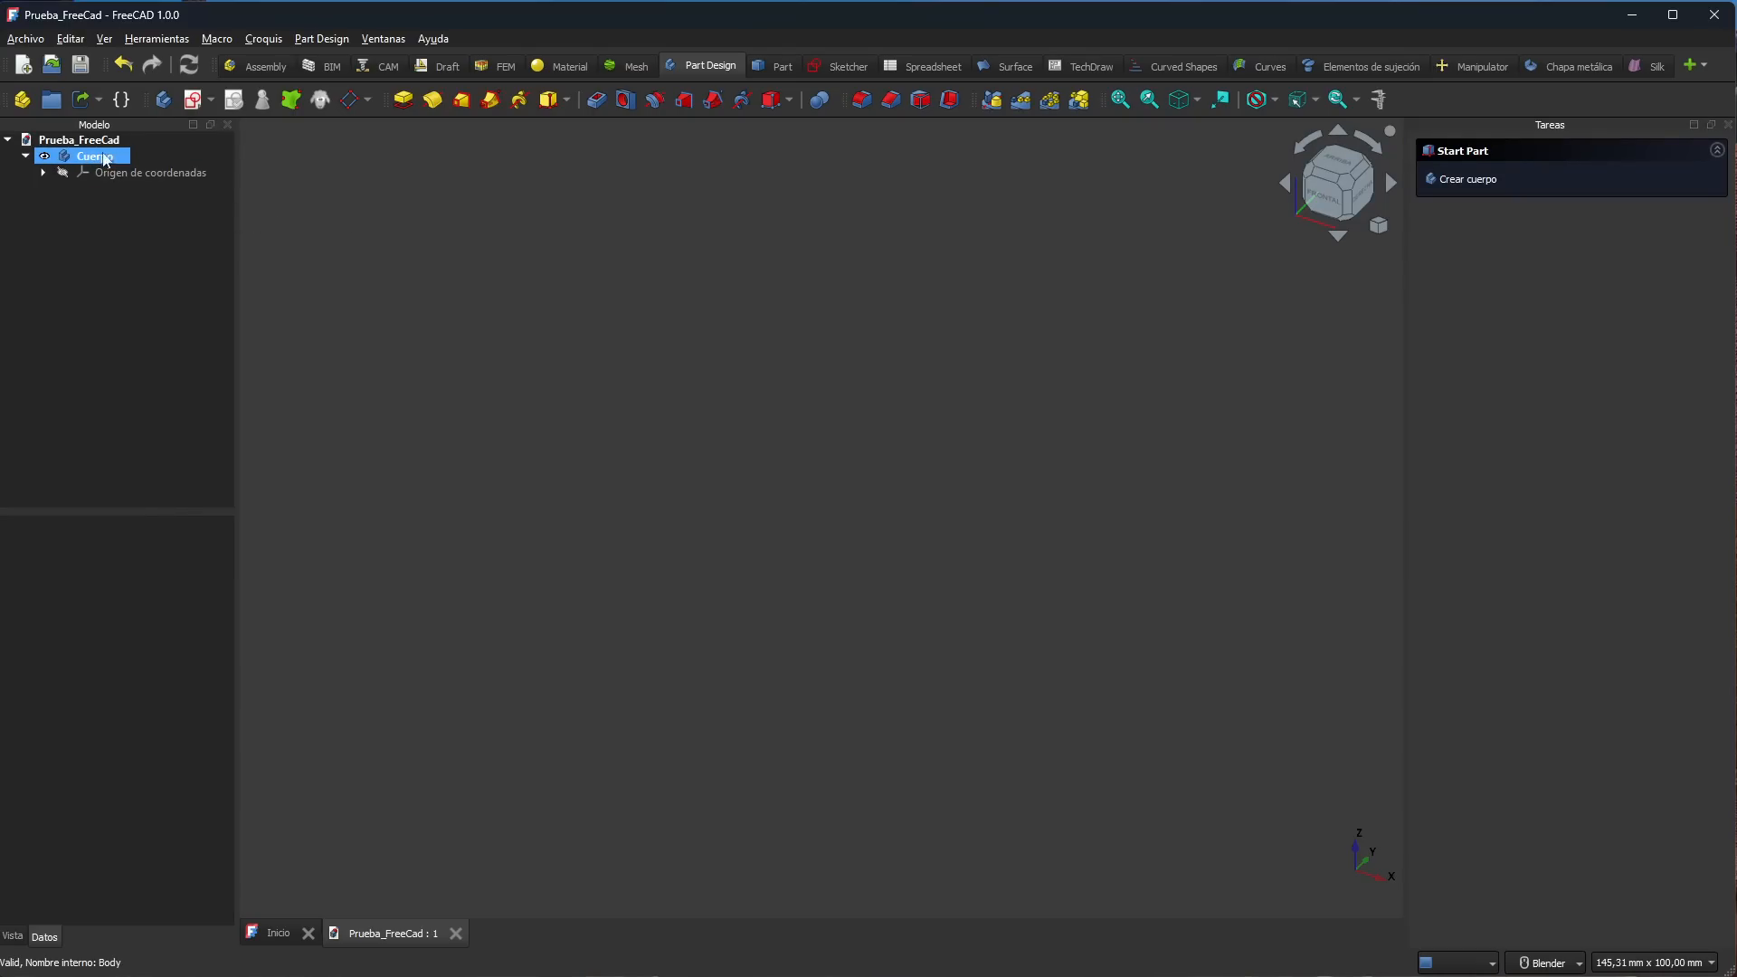
left_click(107, 291)
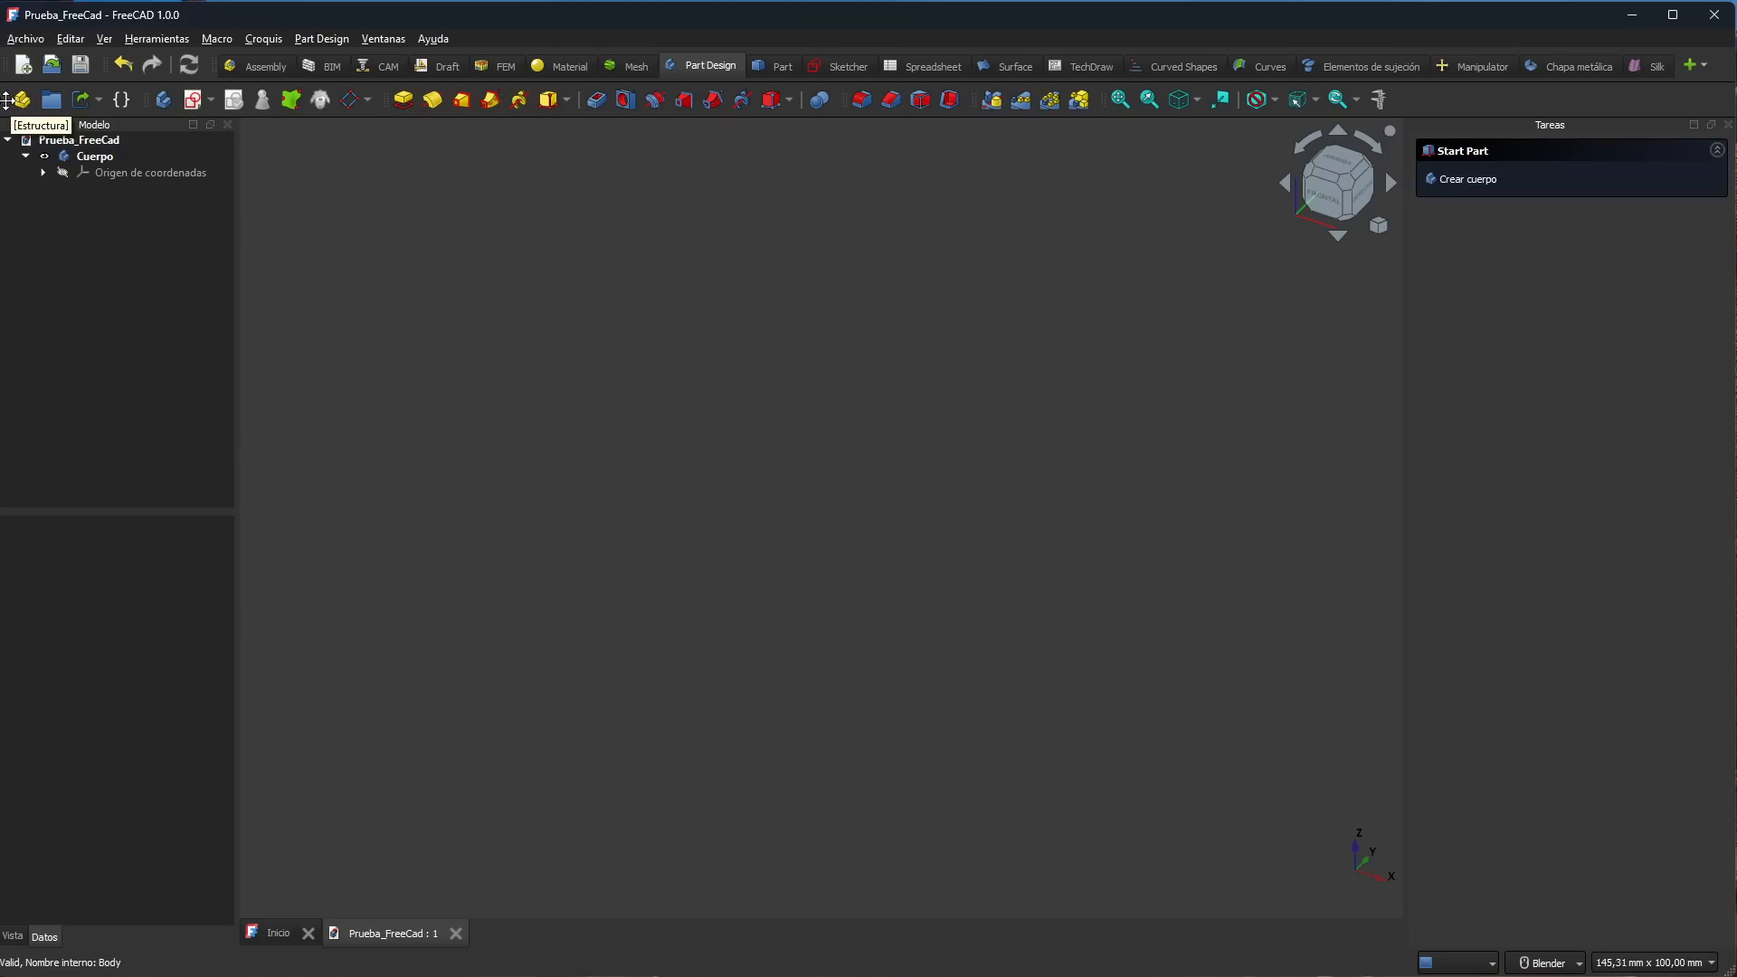
mouse_move(6, 100)
left_mouse_down()
mouse_move(190, 202)
mouse_move(423, 275)
mouse_move(243, 213)
mouse_move(18, 101)
left_mouse_up()
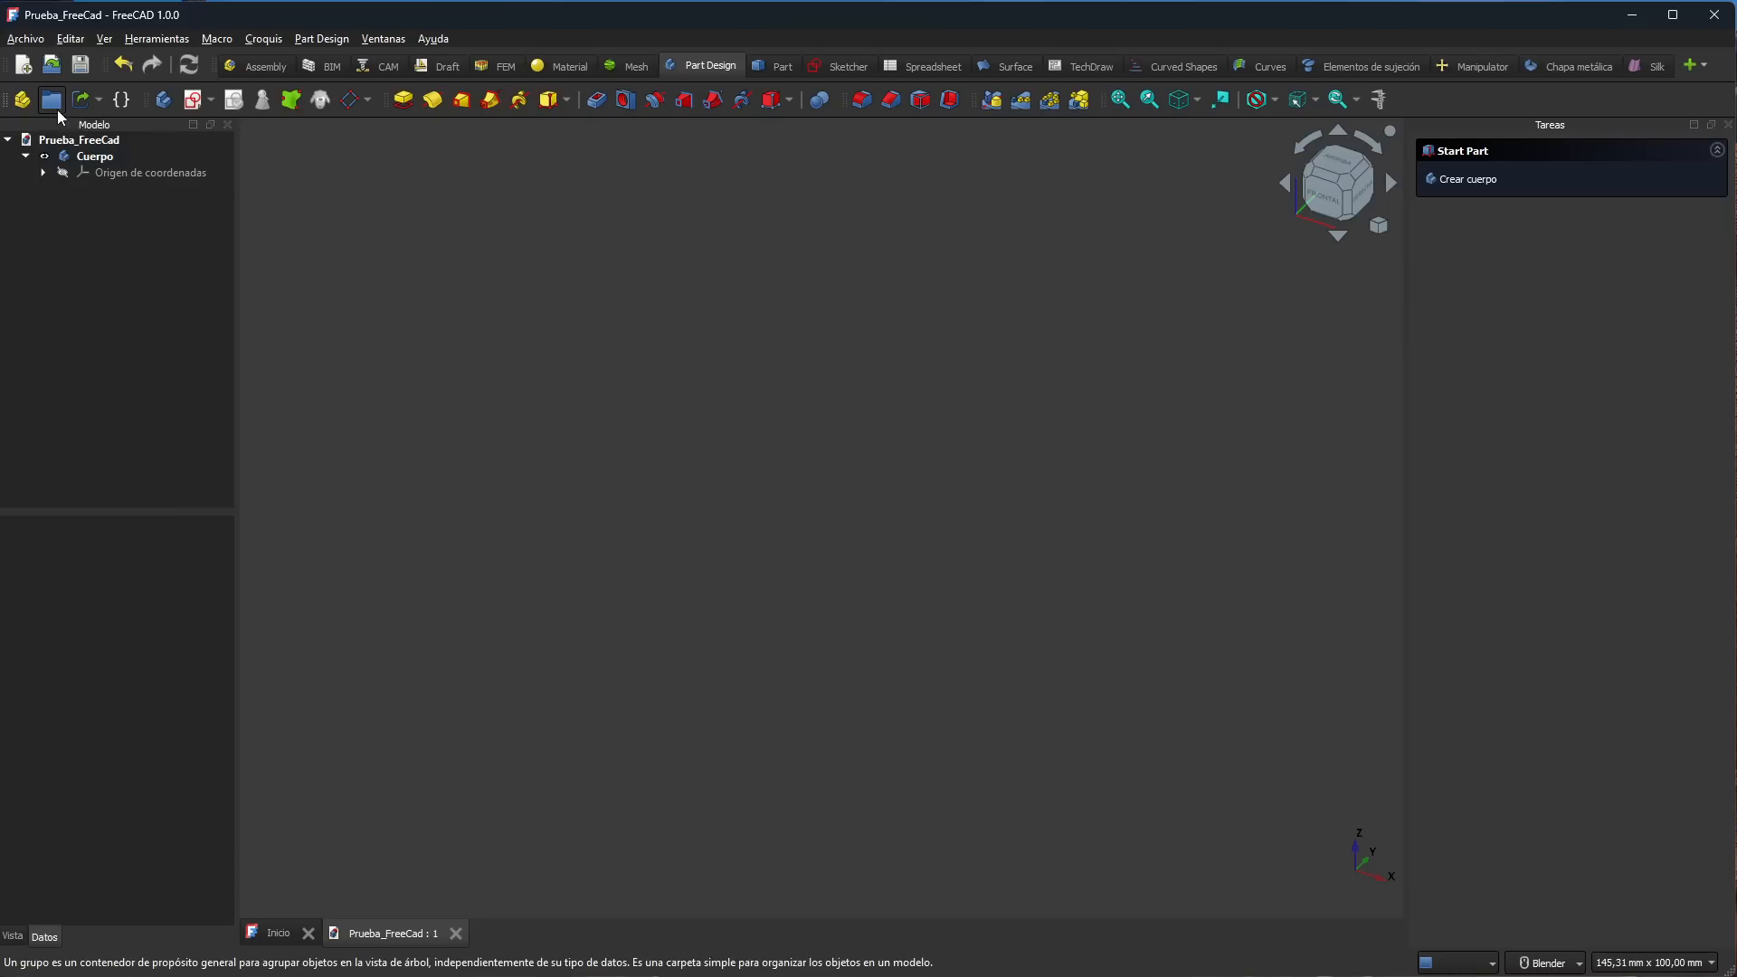
Step: Create a Part container in the document and move the existing body Cuerpo into it
left_click(19, 100)
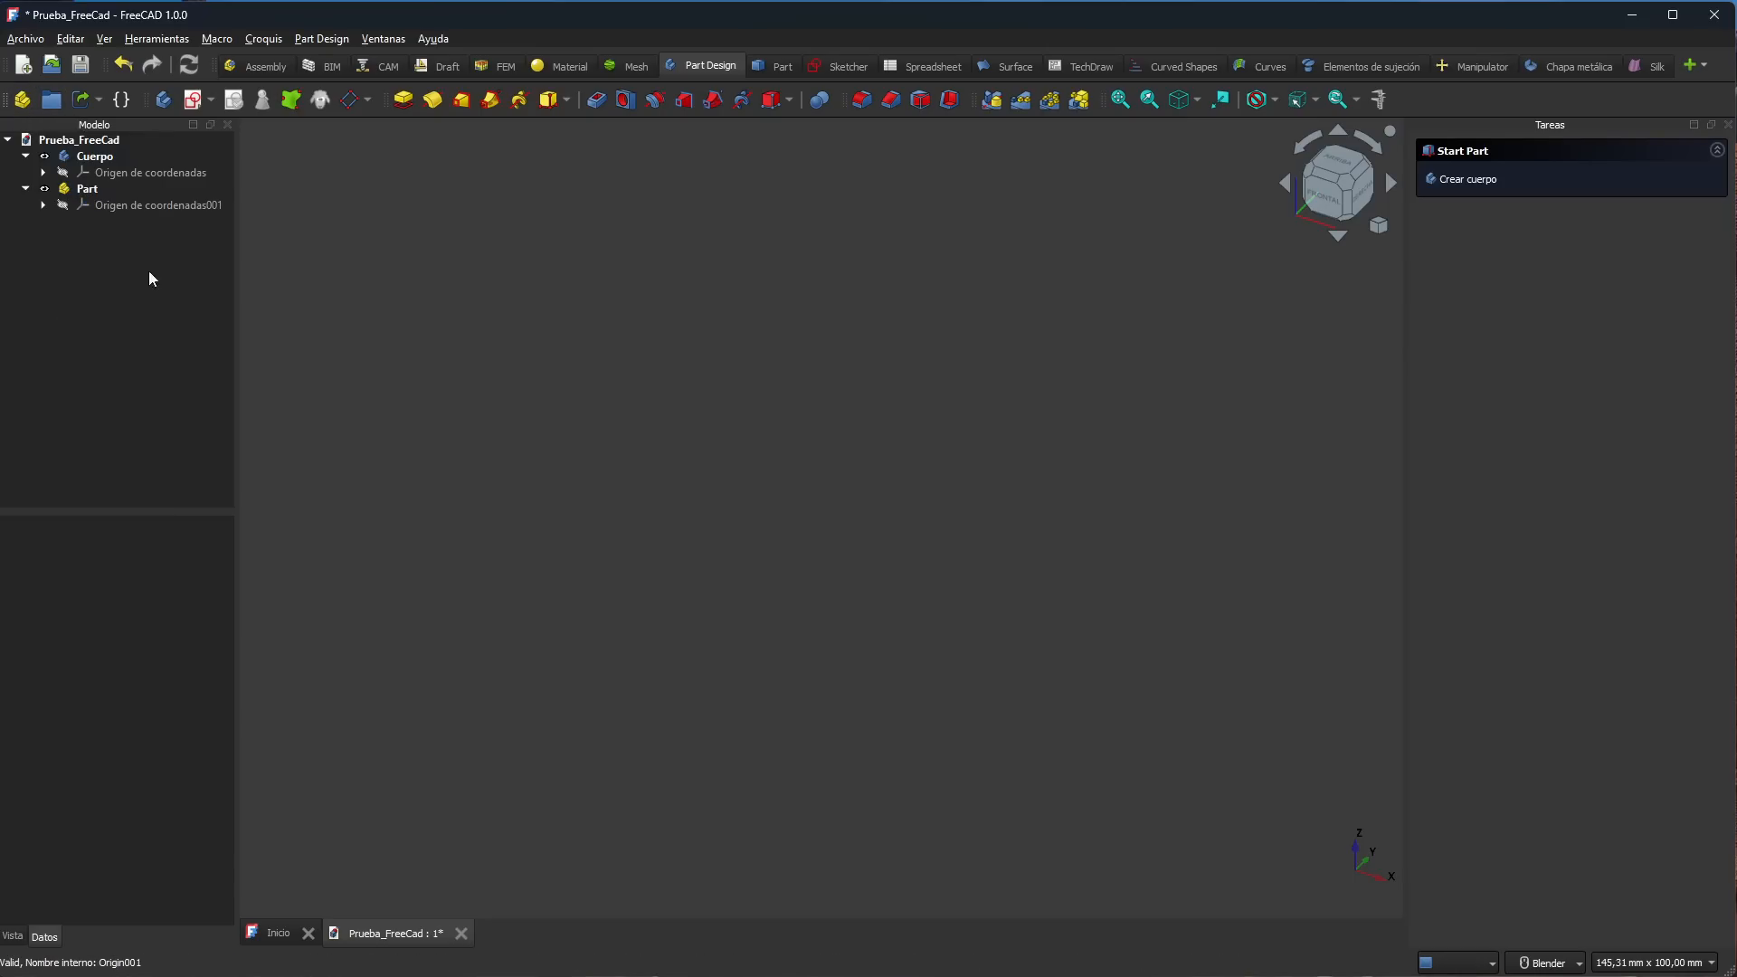
left_click(96, 158)
left_click_drag(99, 163, 89, 190)
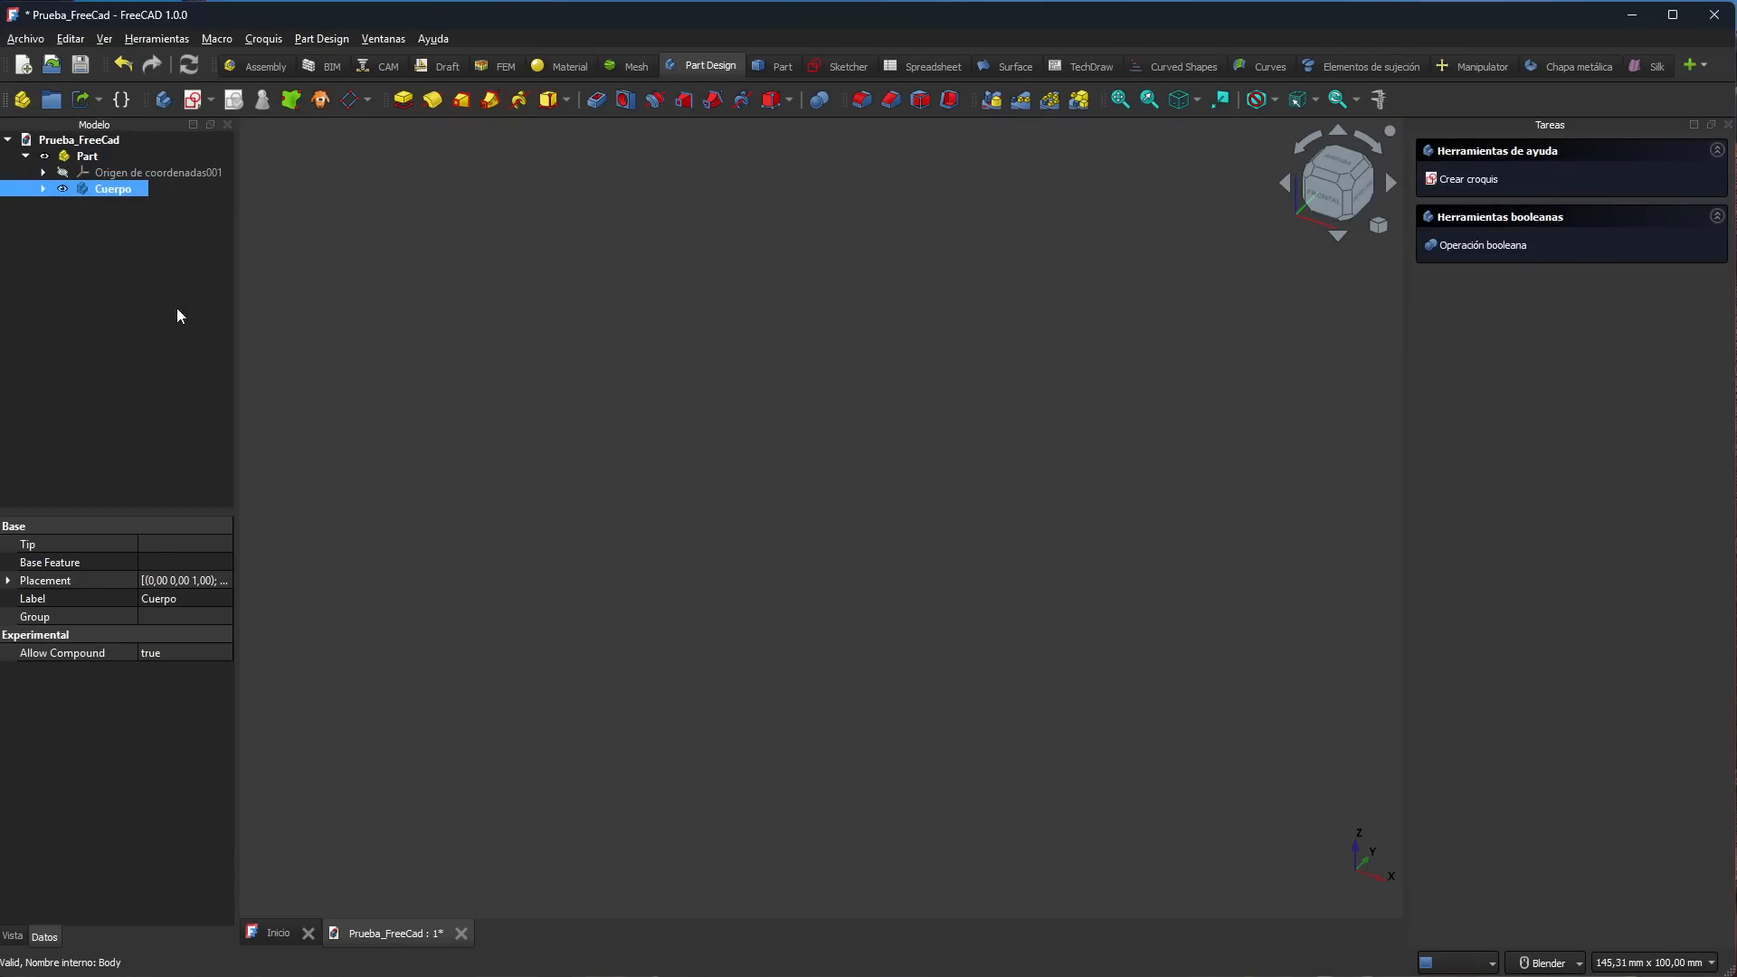
left_click(26, 157)
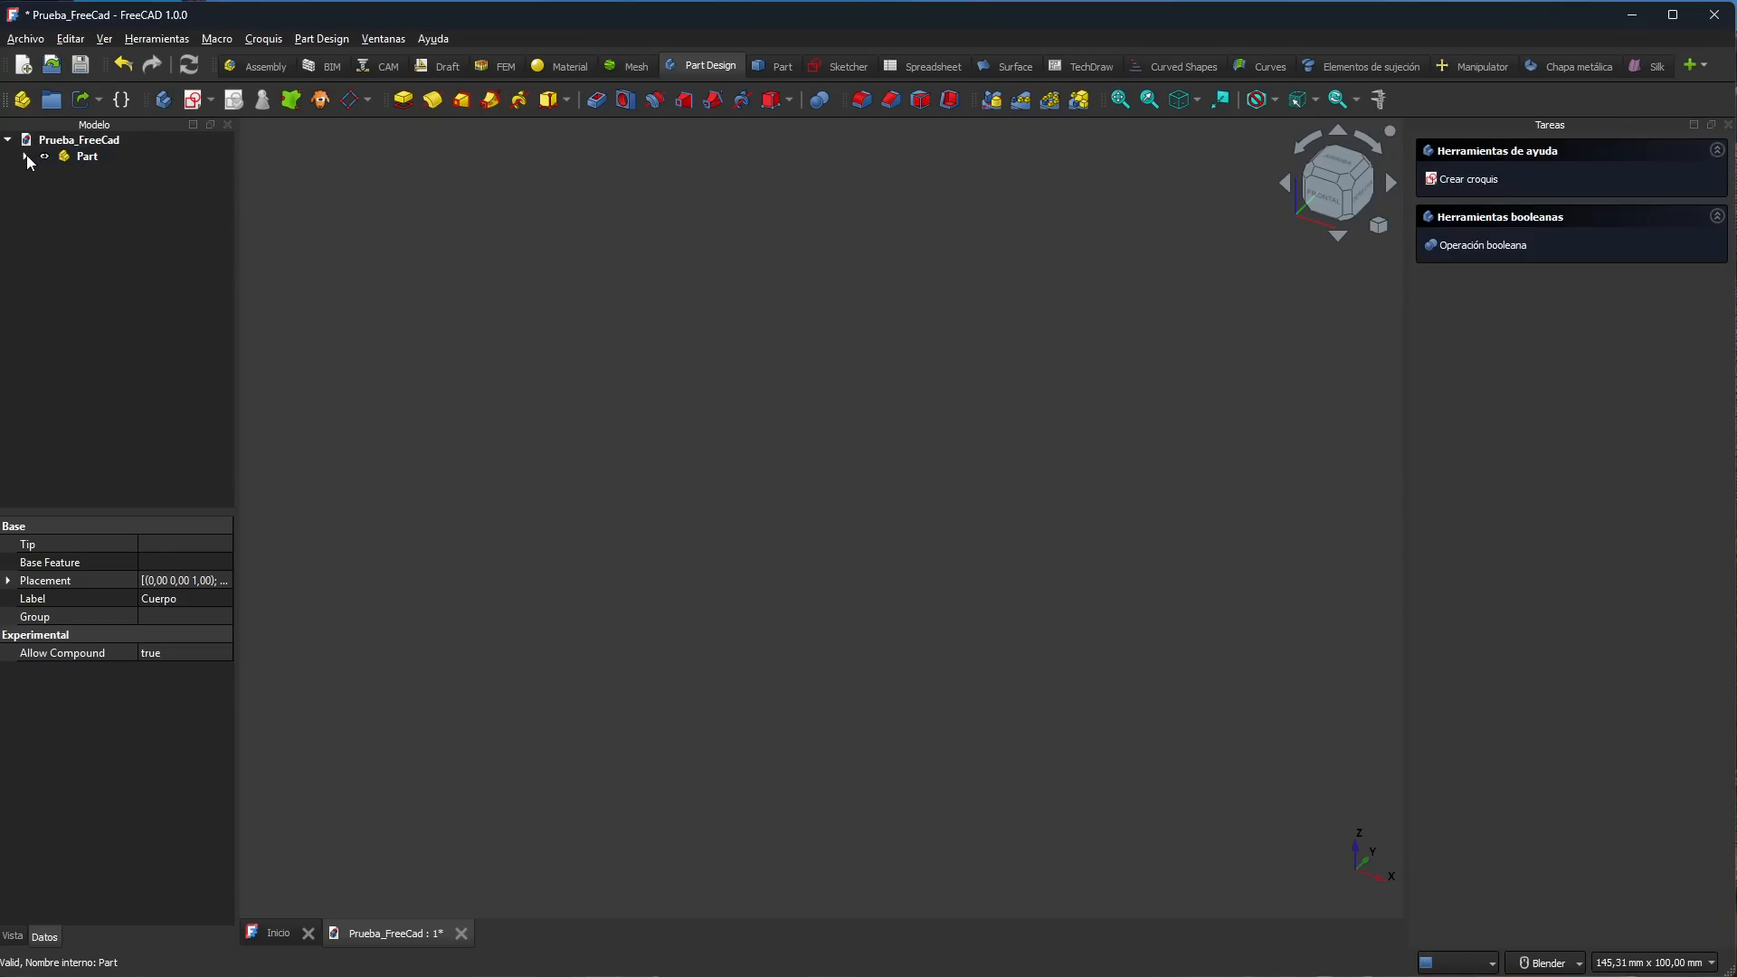
left_click(25, 157)
Step: Add two more bodies to the Part container
left_click(164, 101)
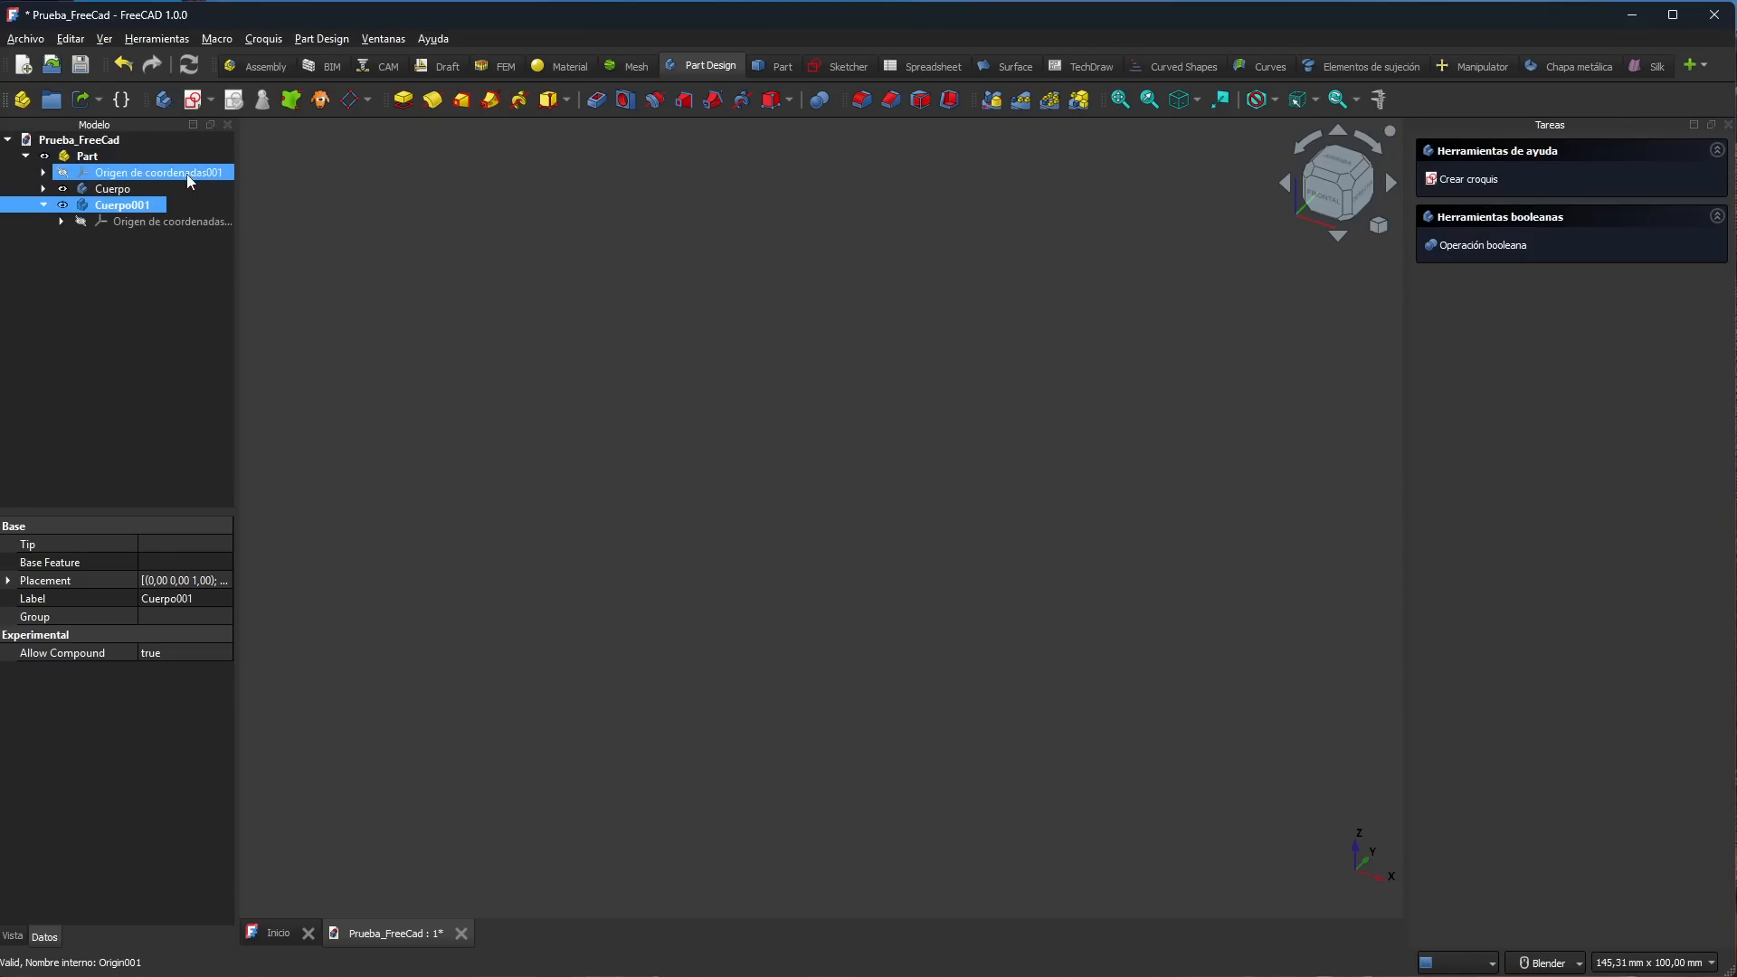
left_click(160, 103)
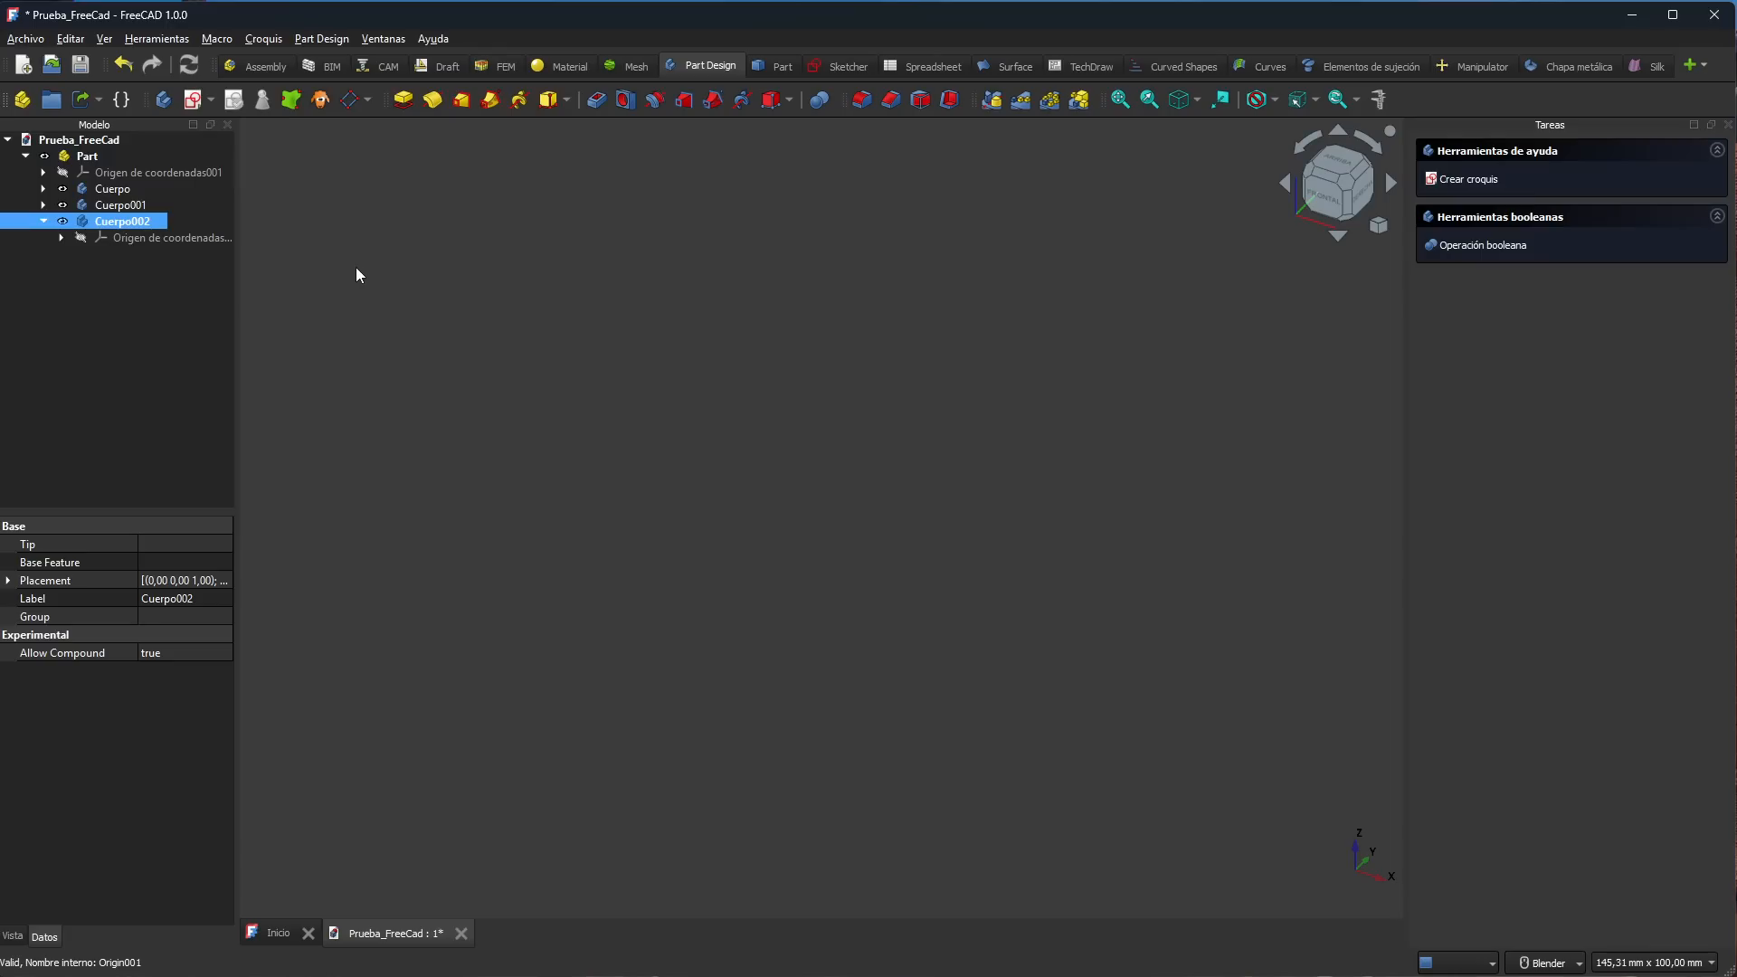
left_click(217, 259)
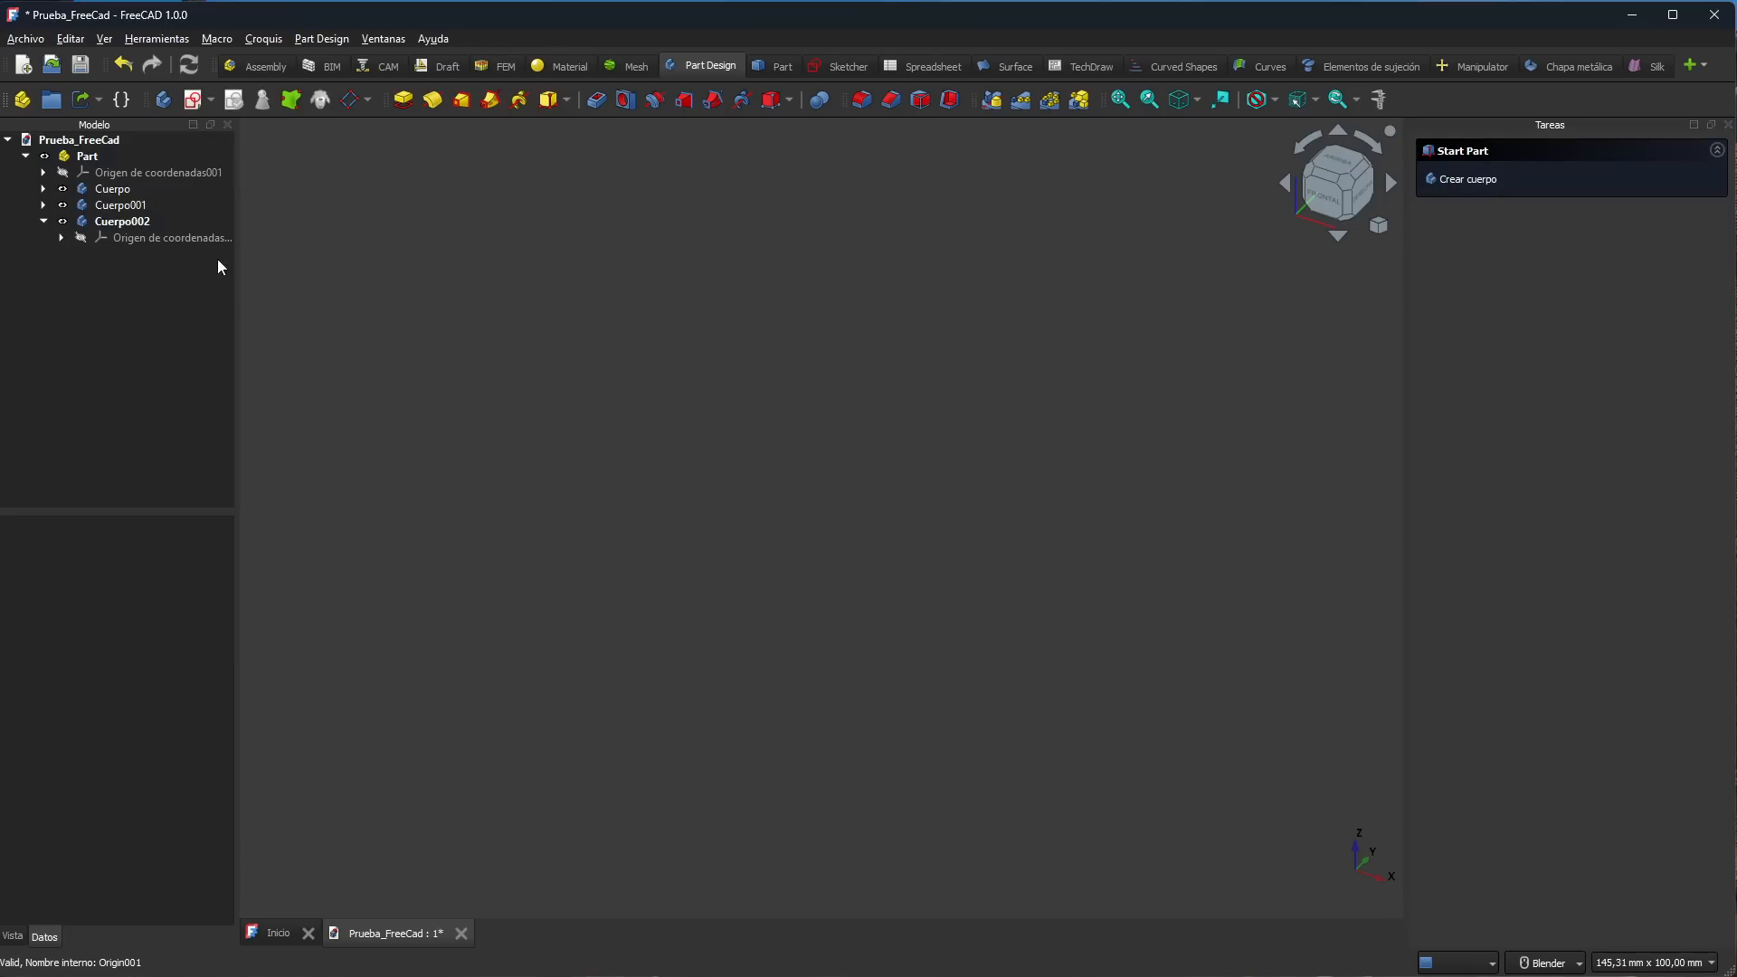
Step: Open the label of the first body, Cuerpo, for editing and leave it without entering a new name
left_click(116, 190)
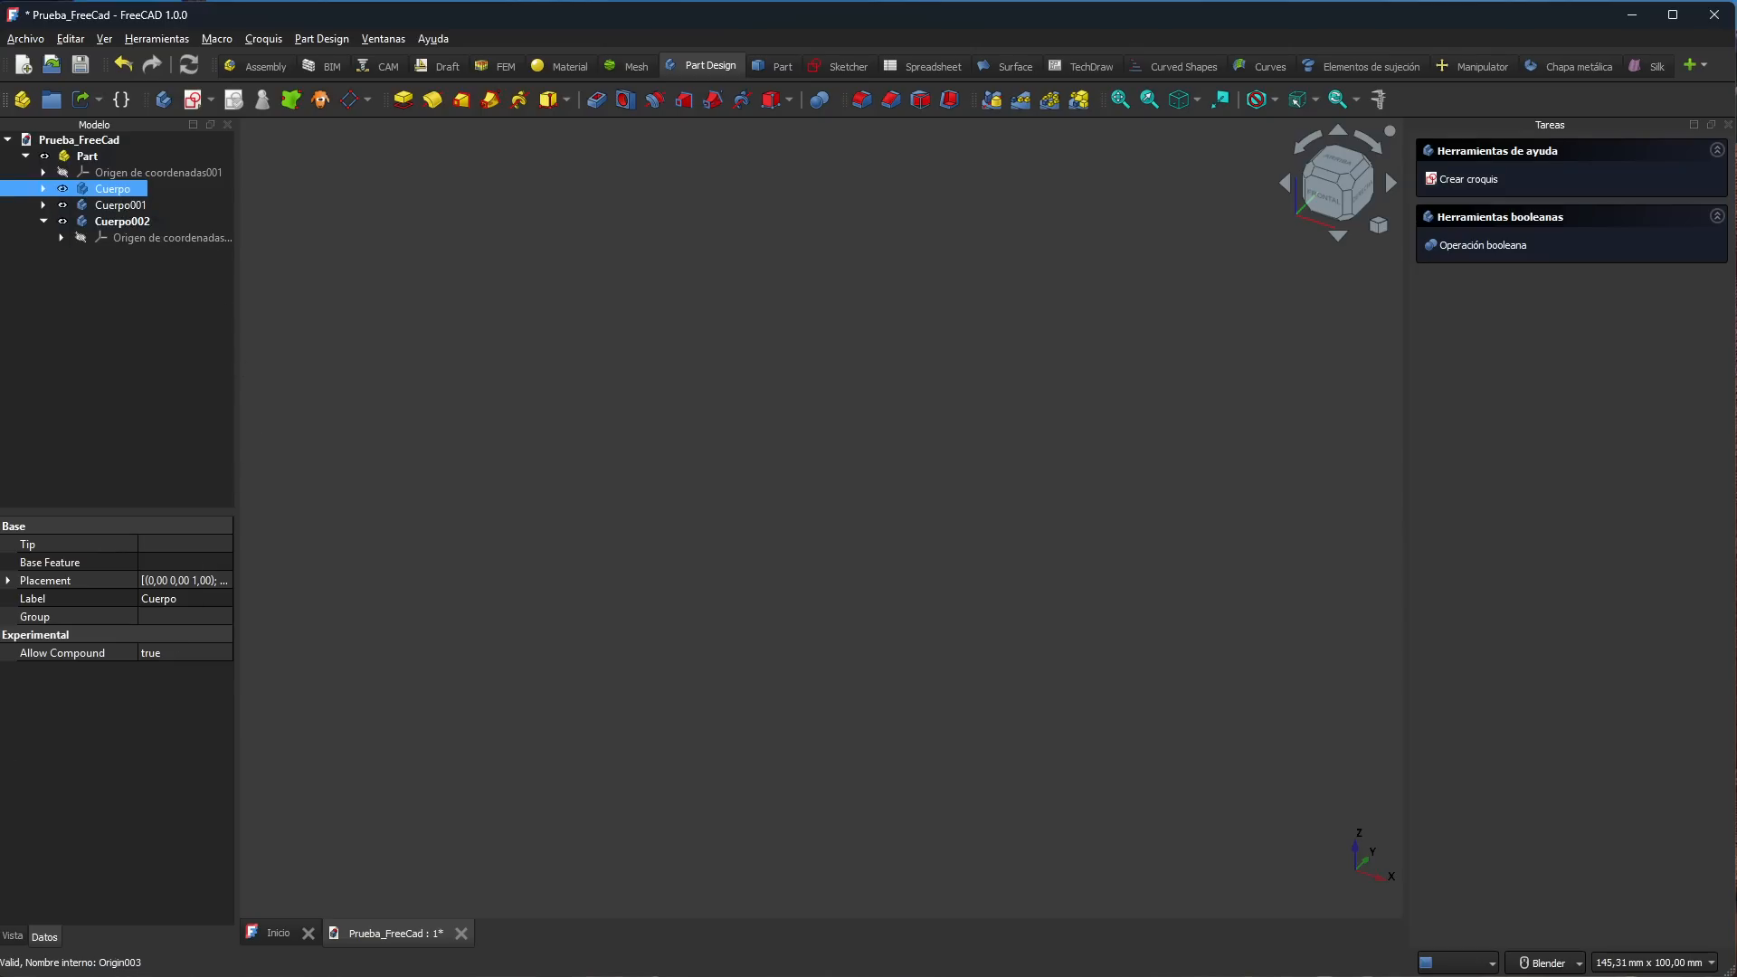
left_click(175, 603)
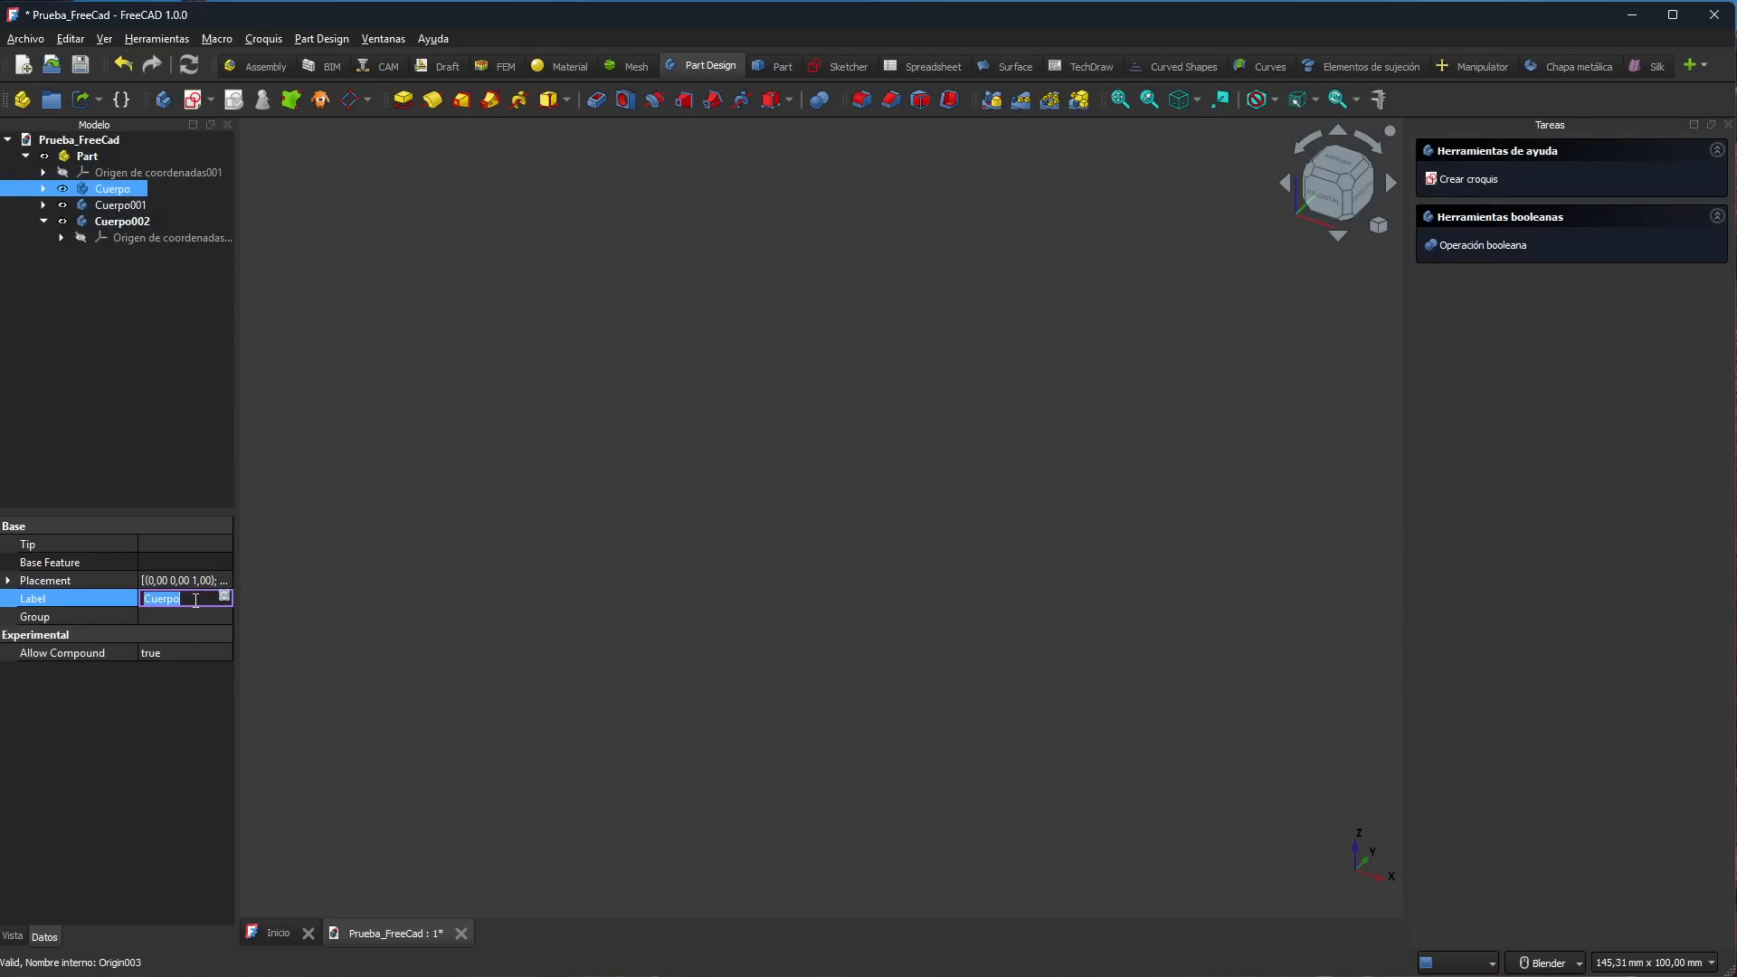
double_click(159, 600)
left_click(147, 432)
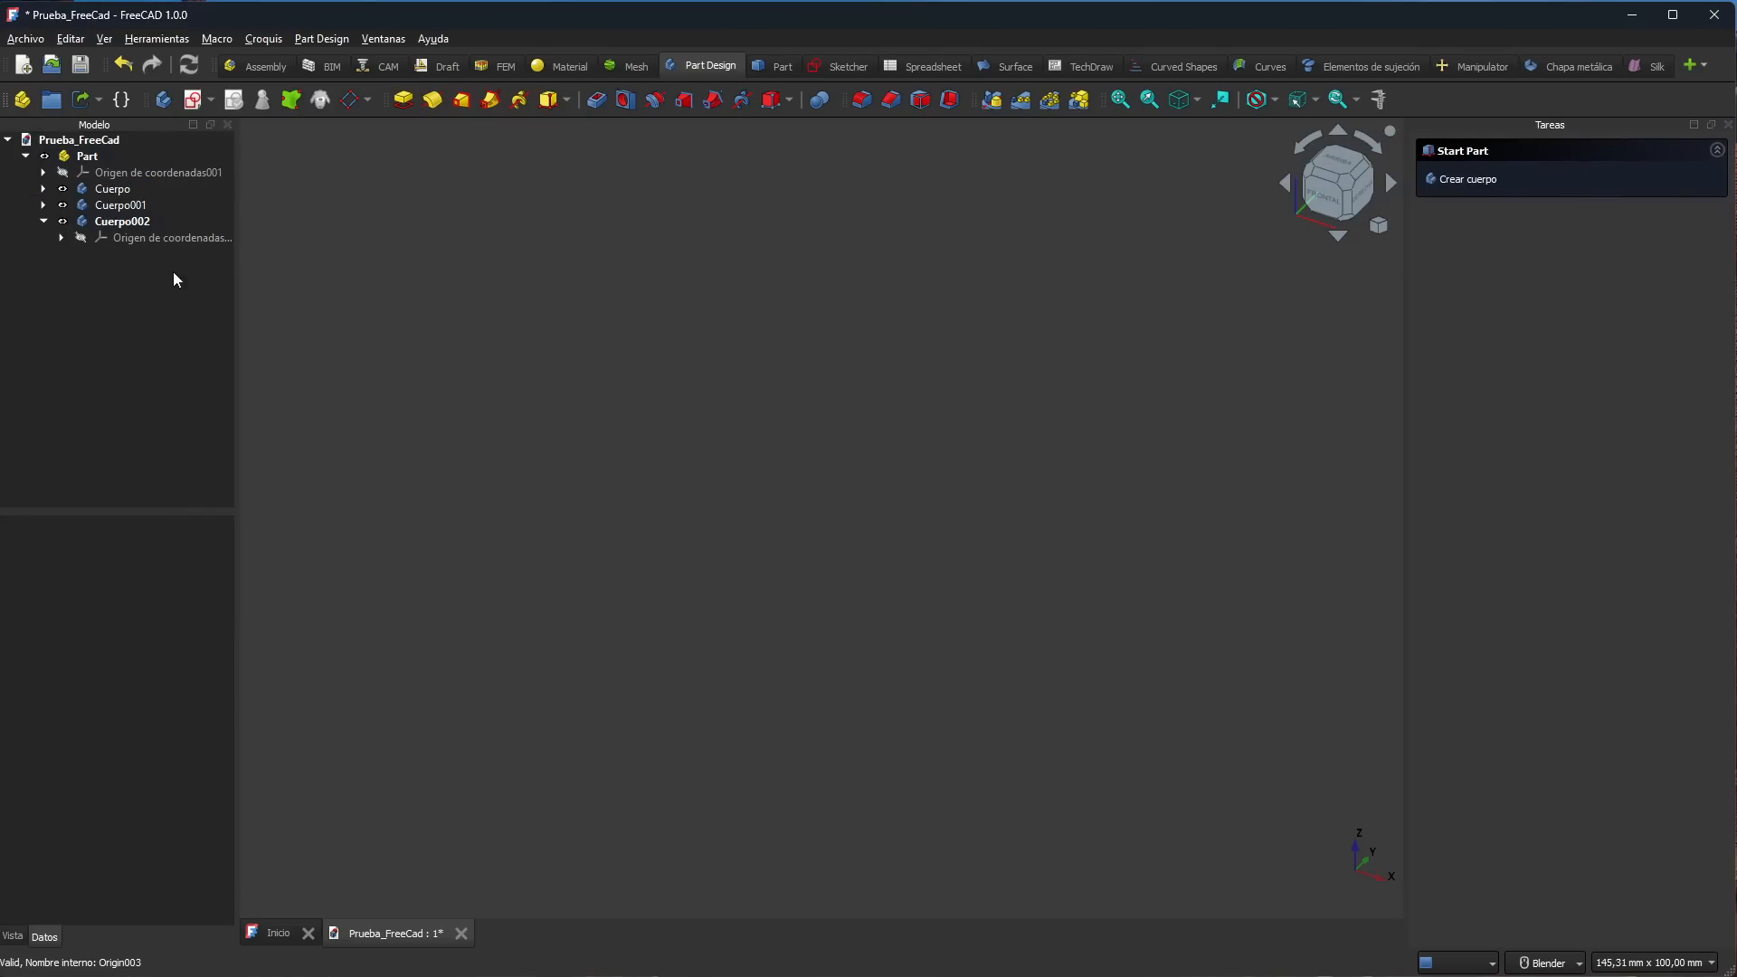
Step: Examine the Part container's label, data properties and view properties
left_click(88, 158)
left_click(88, 161)
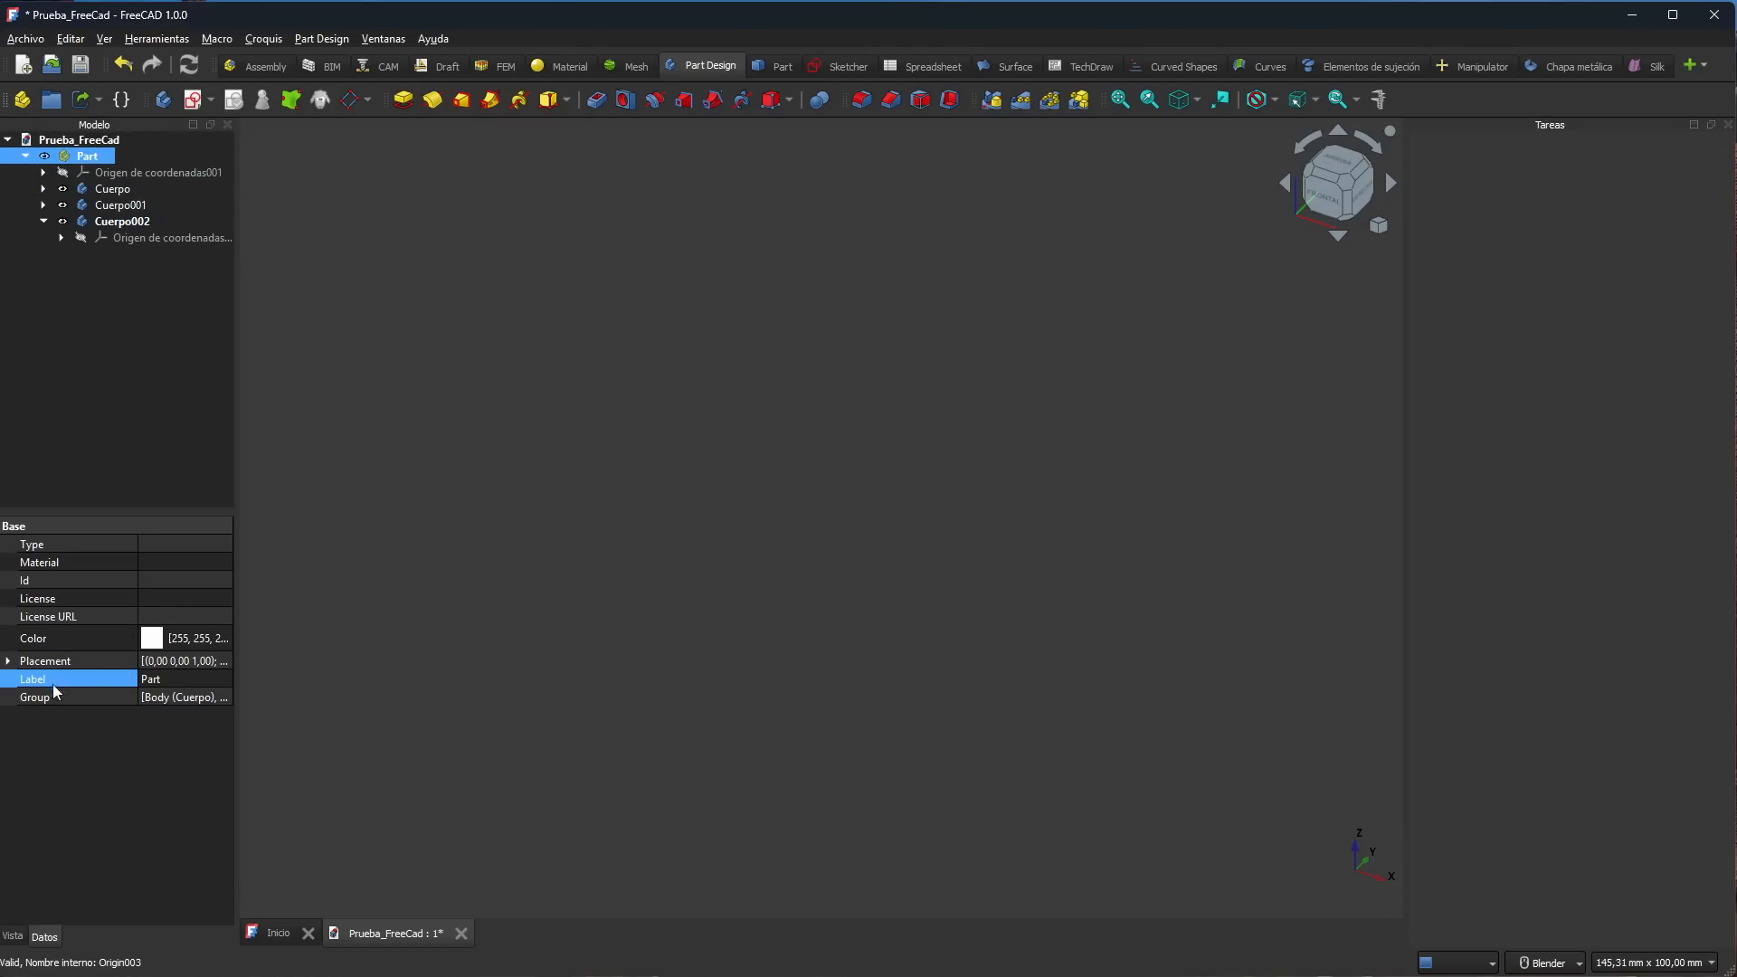
left_click(159, 683)
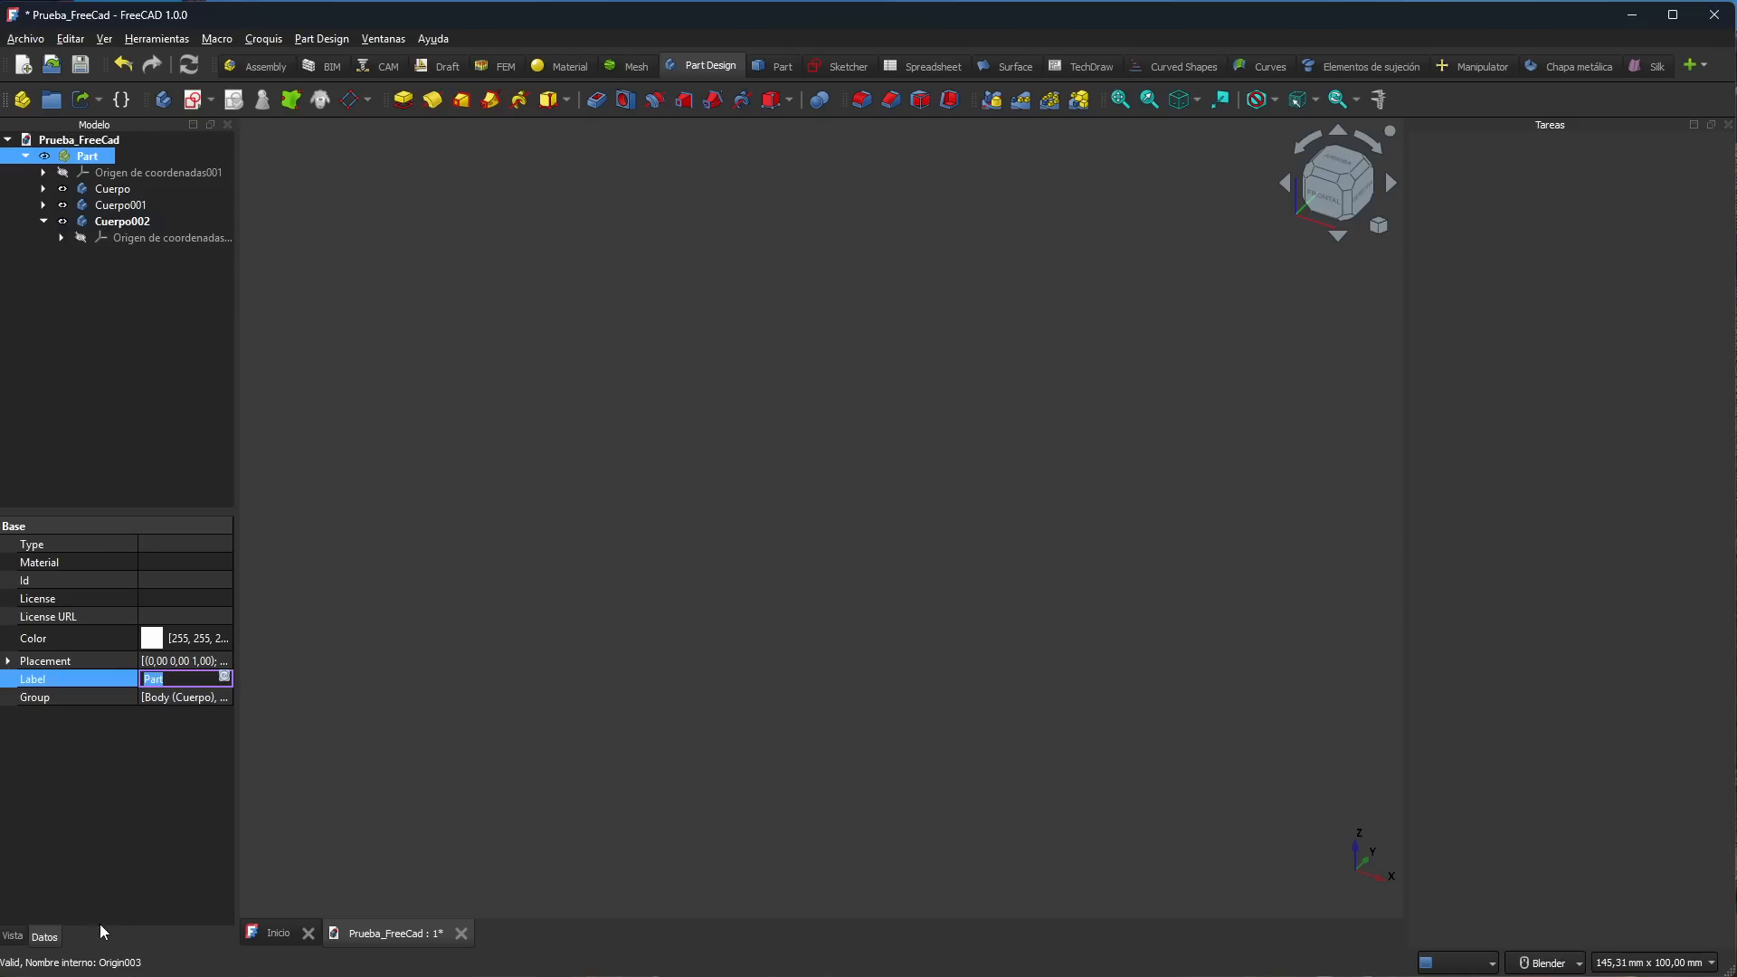
left_click(13, 936)
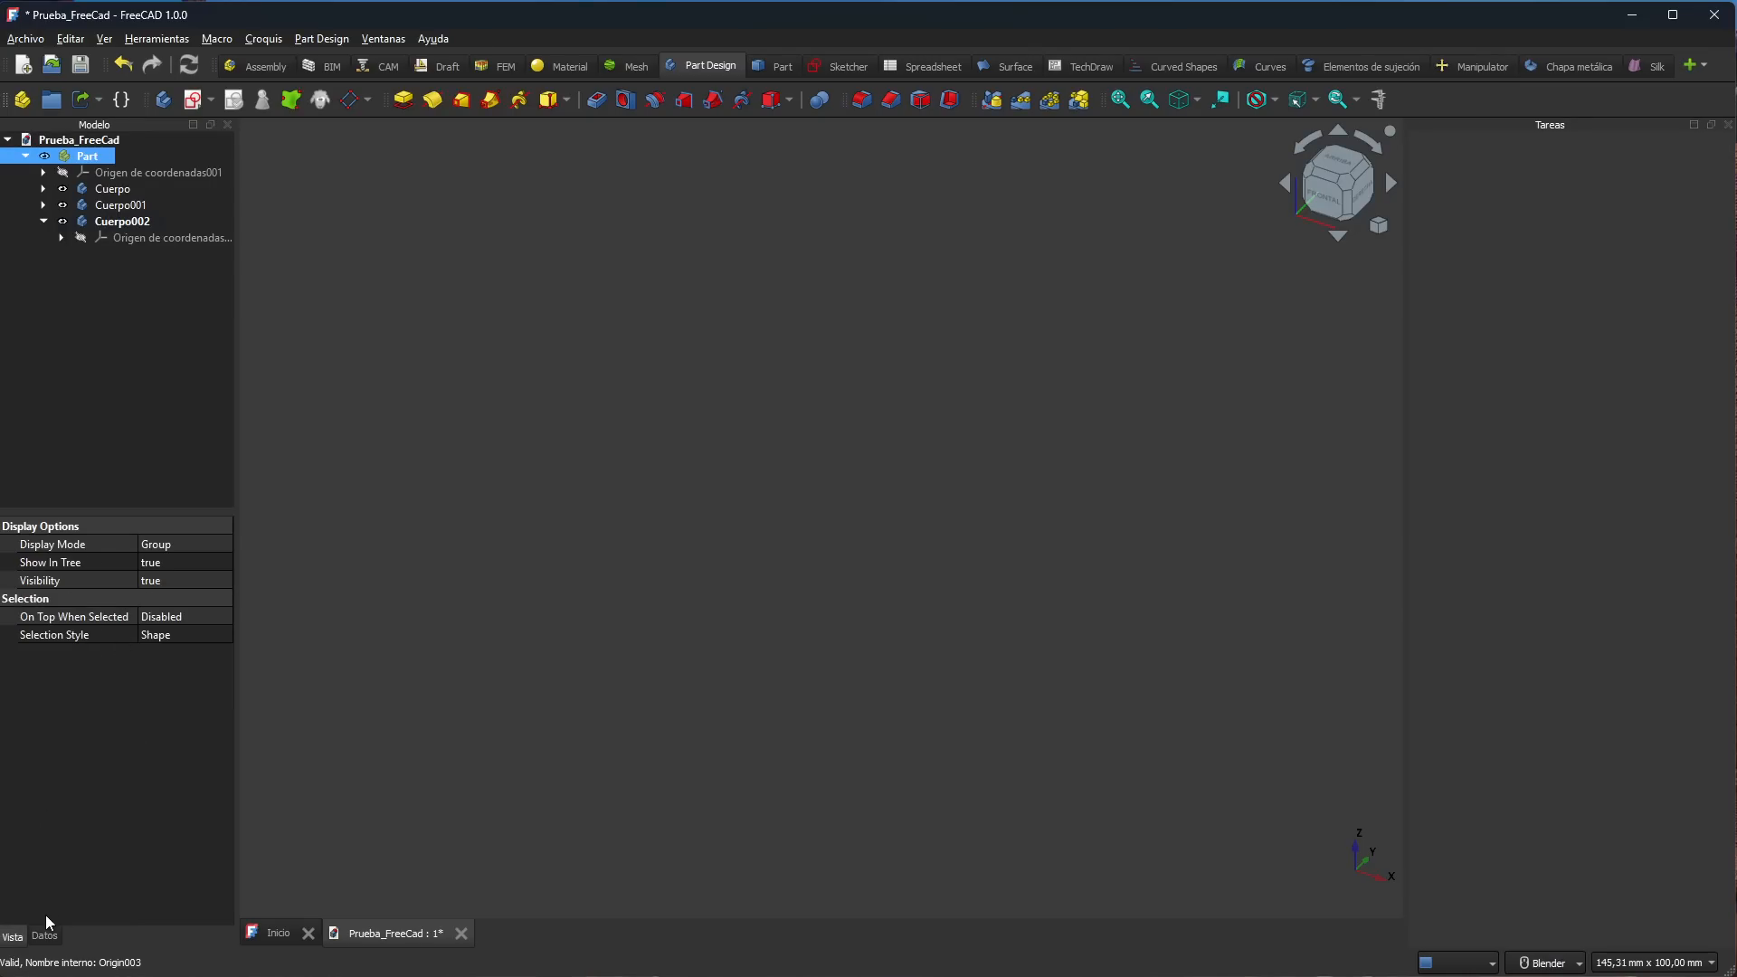
left_click(44, 936)
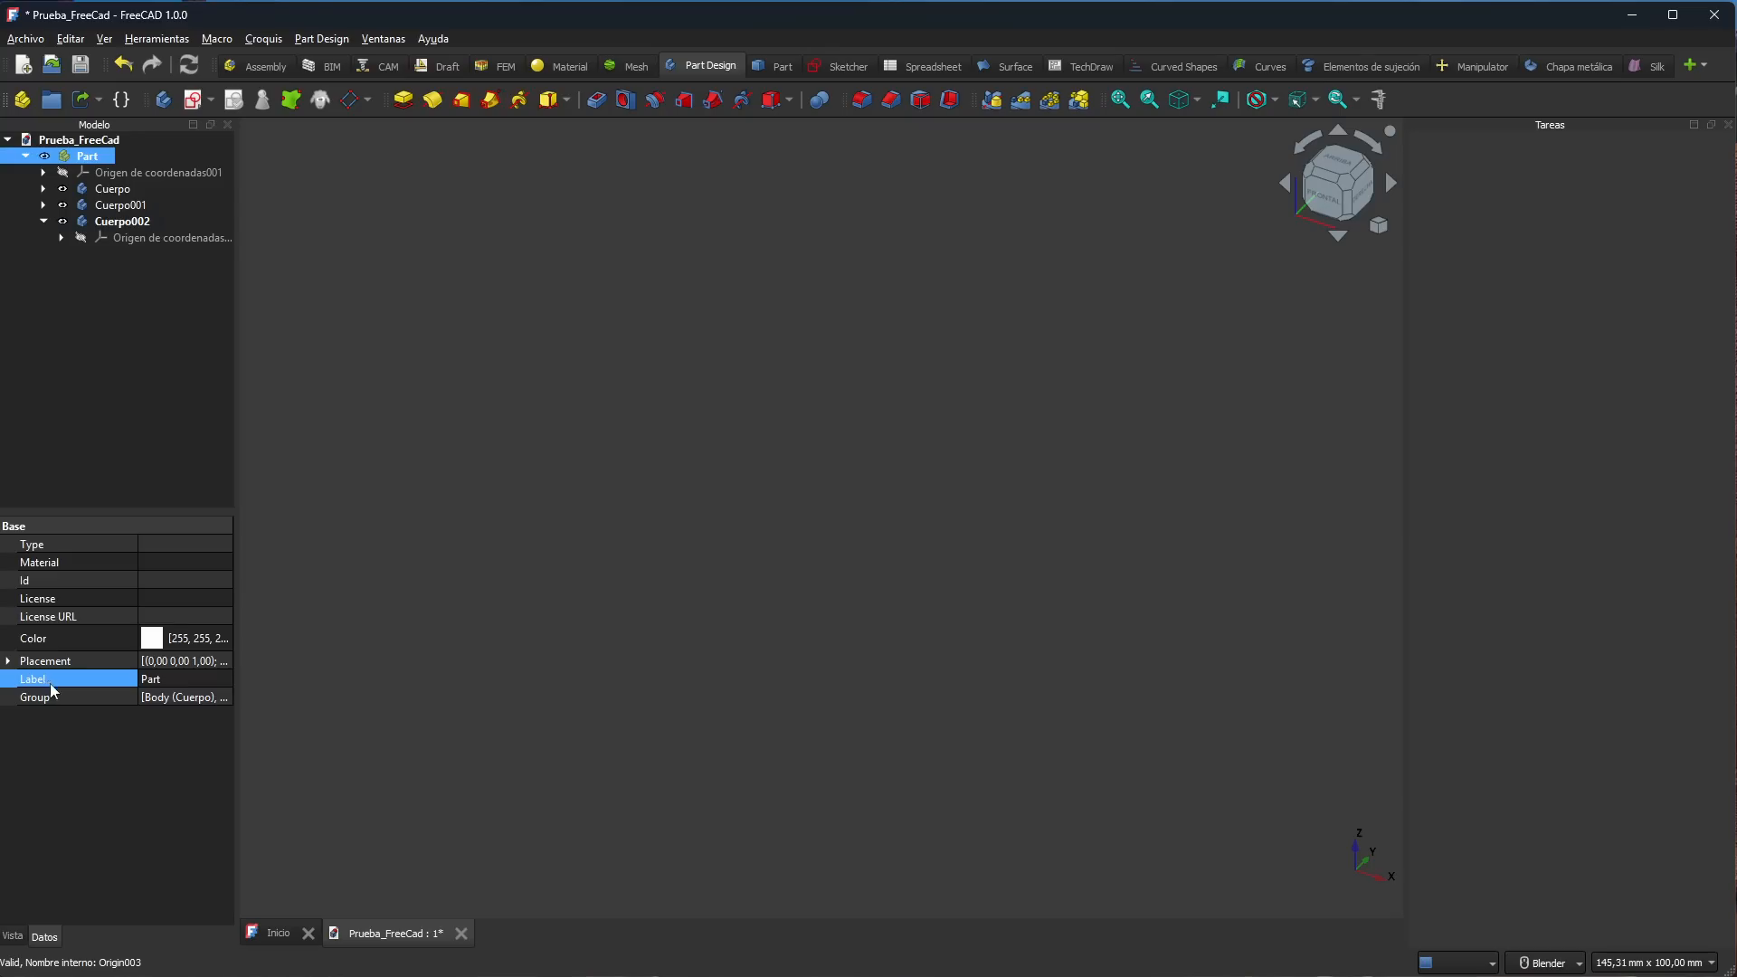
left_click(173, 683)
left_click(159, 446)
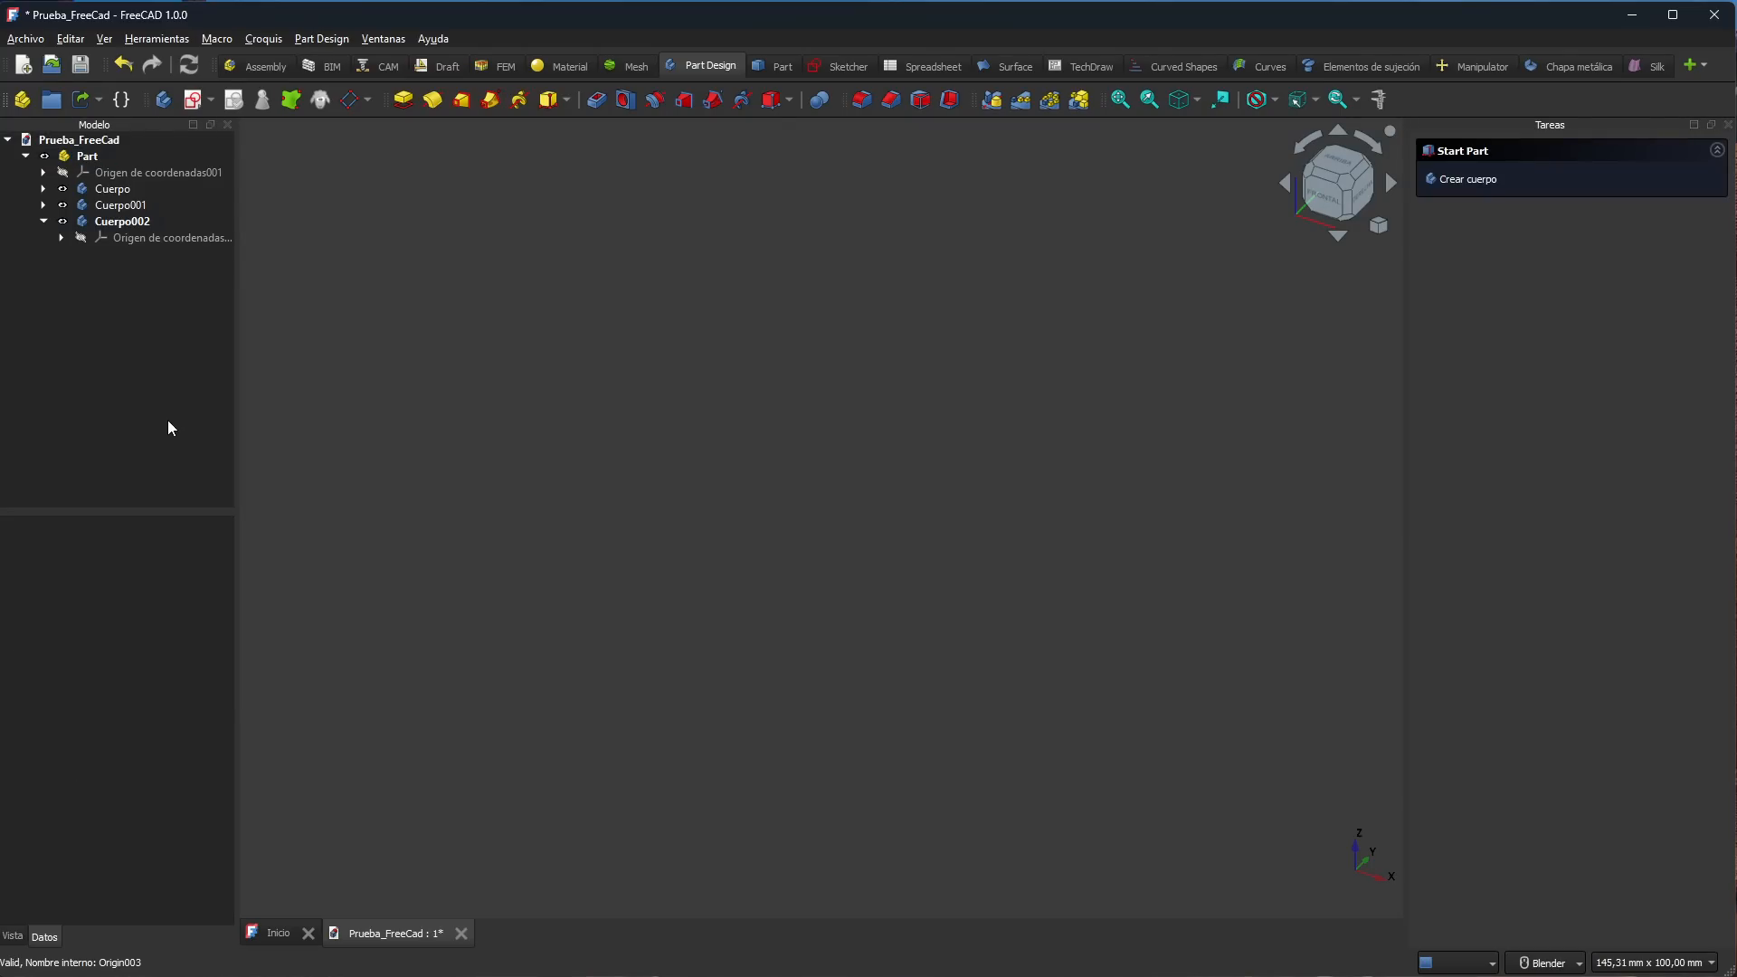
left_click(25, 157)
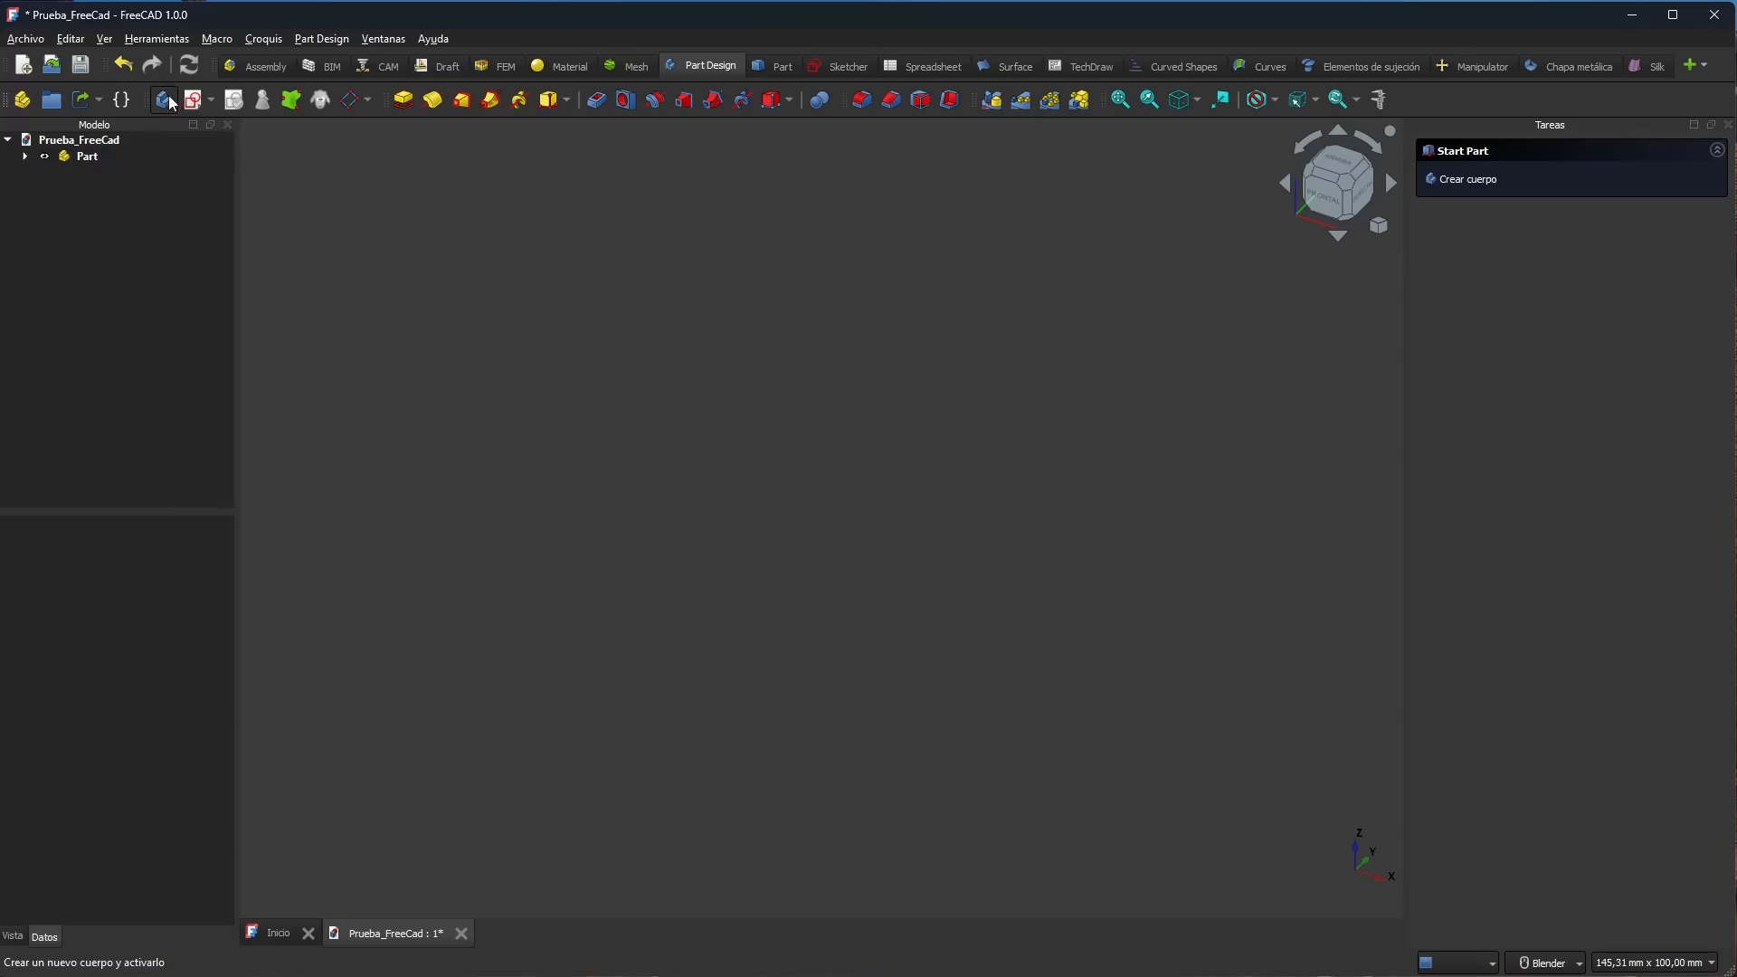
left_click(26, 157)
left_click(111, 189)
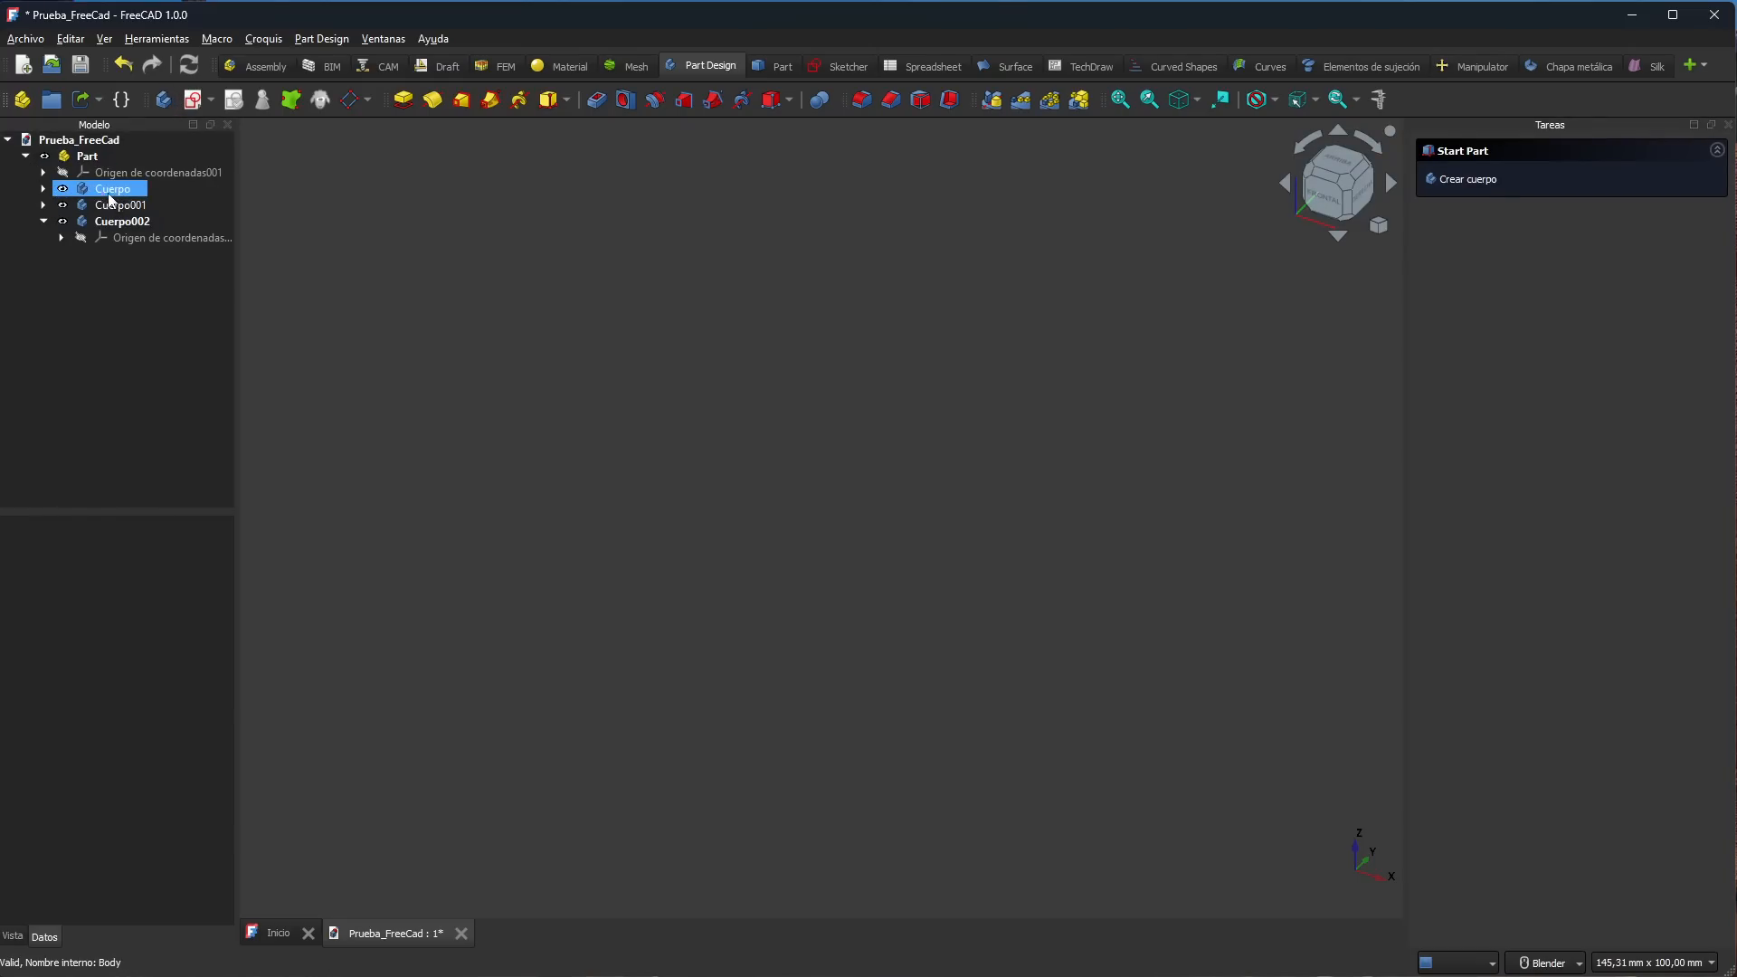
left_click(107, 173)
left_click(86, 159)
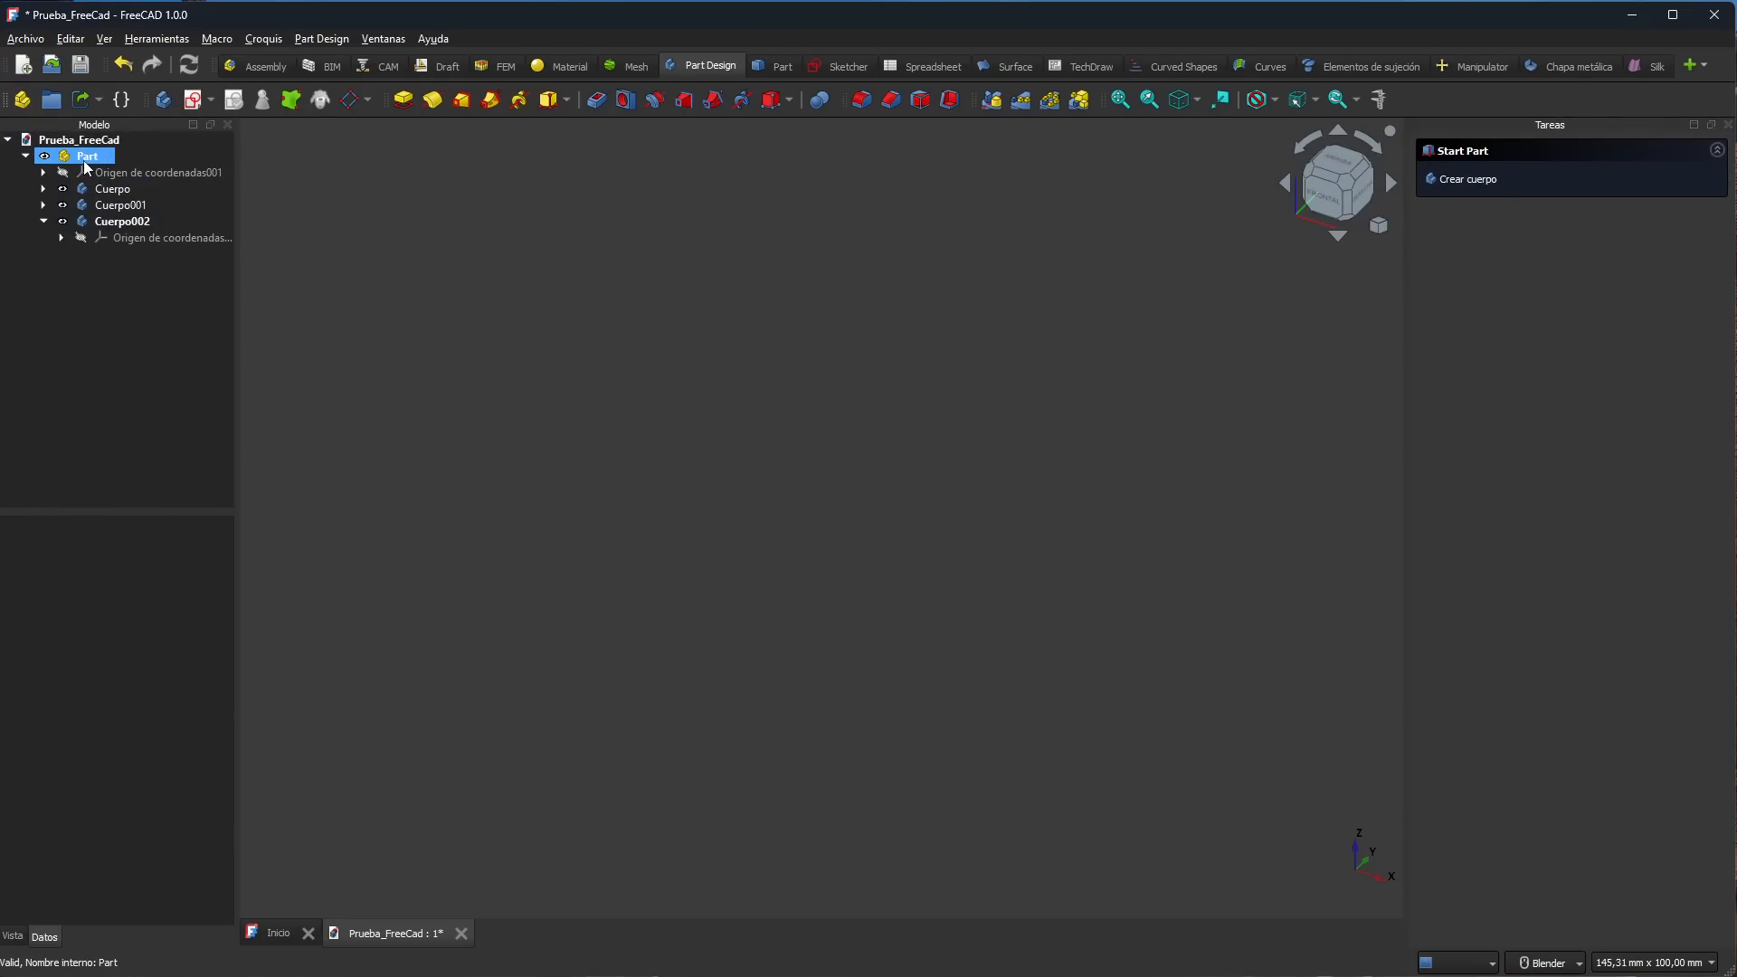
Step: Activate the body Cuerpo and add a 10 × 10 × 10 mm additive box attached to its XY plane
left_click(88, 173)
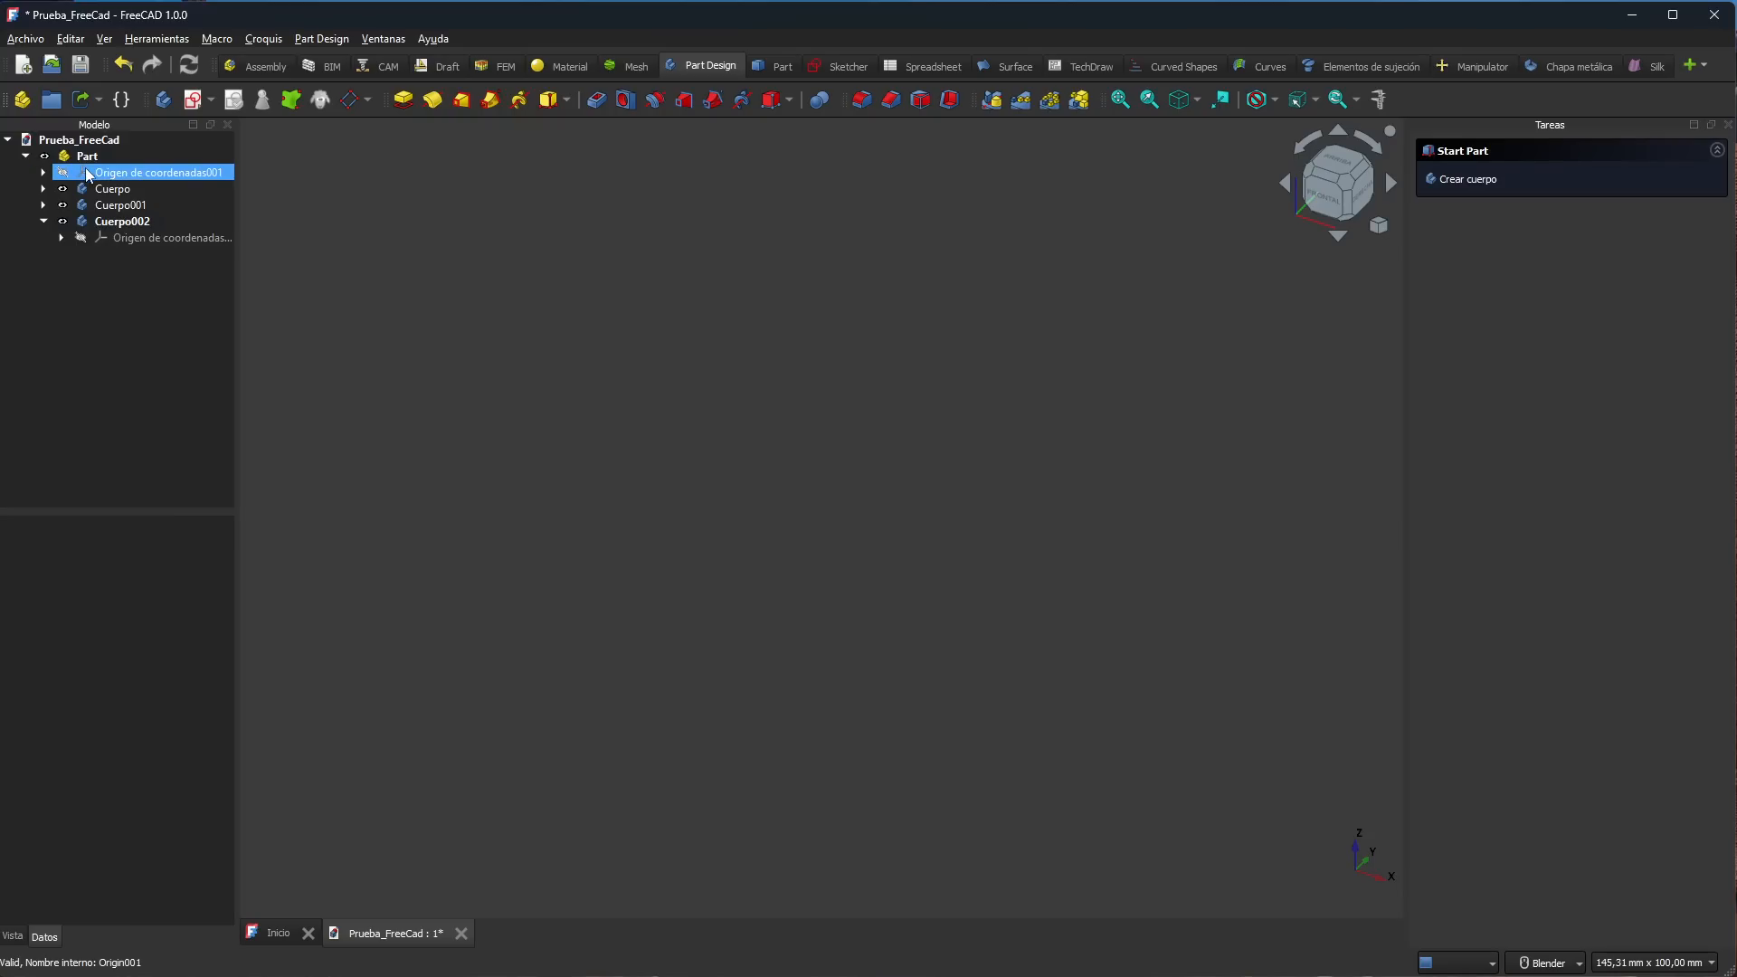
left_click(103, 189)
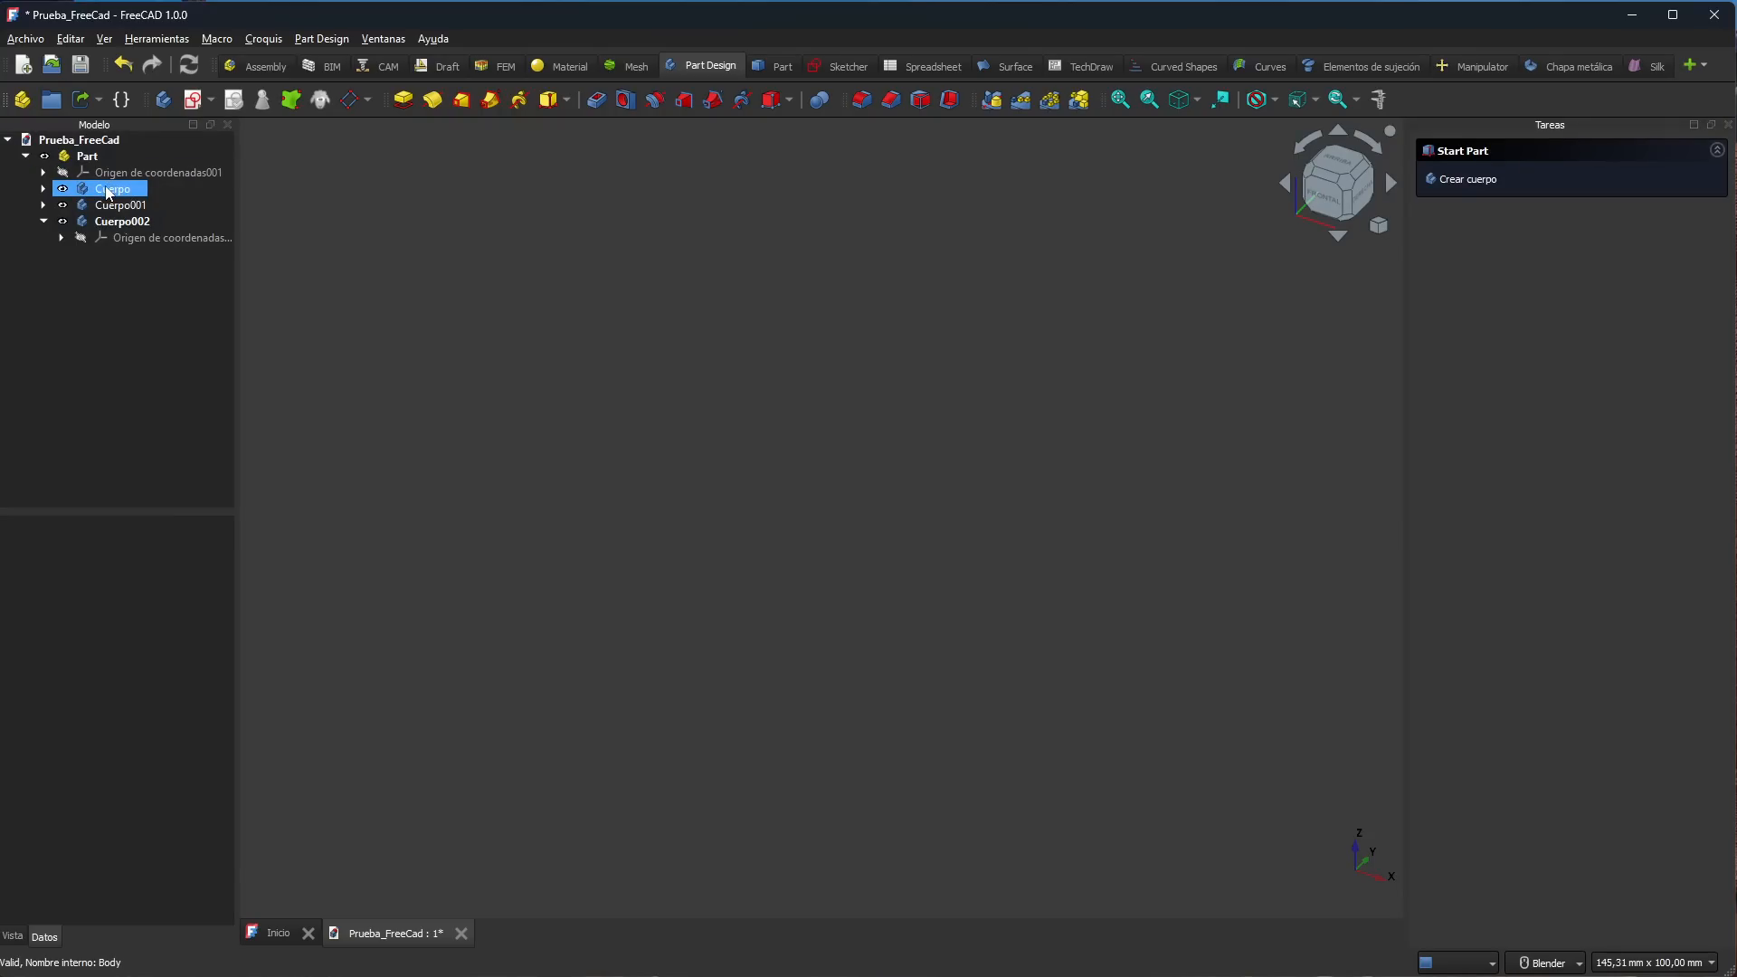
double_click(123, 191)
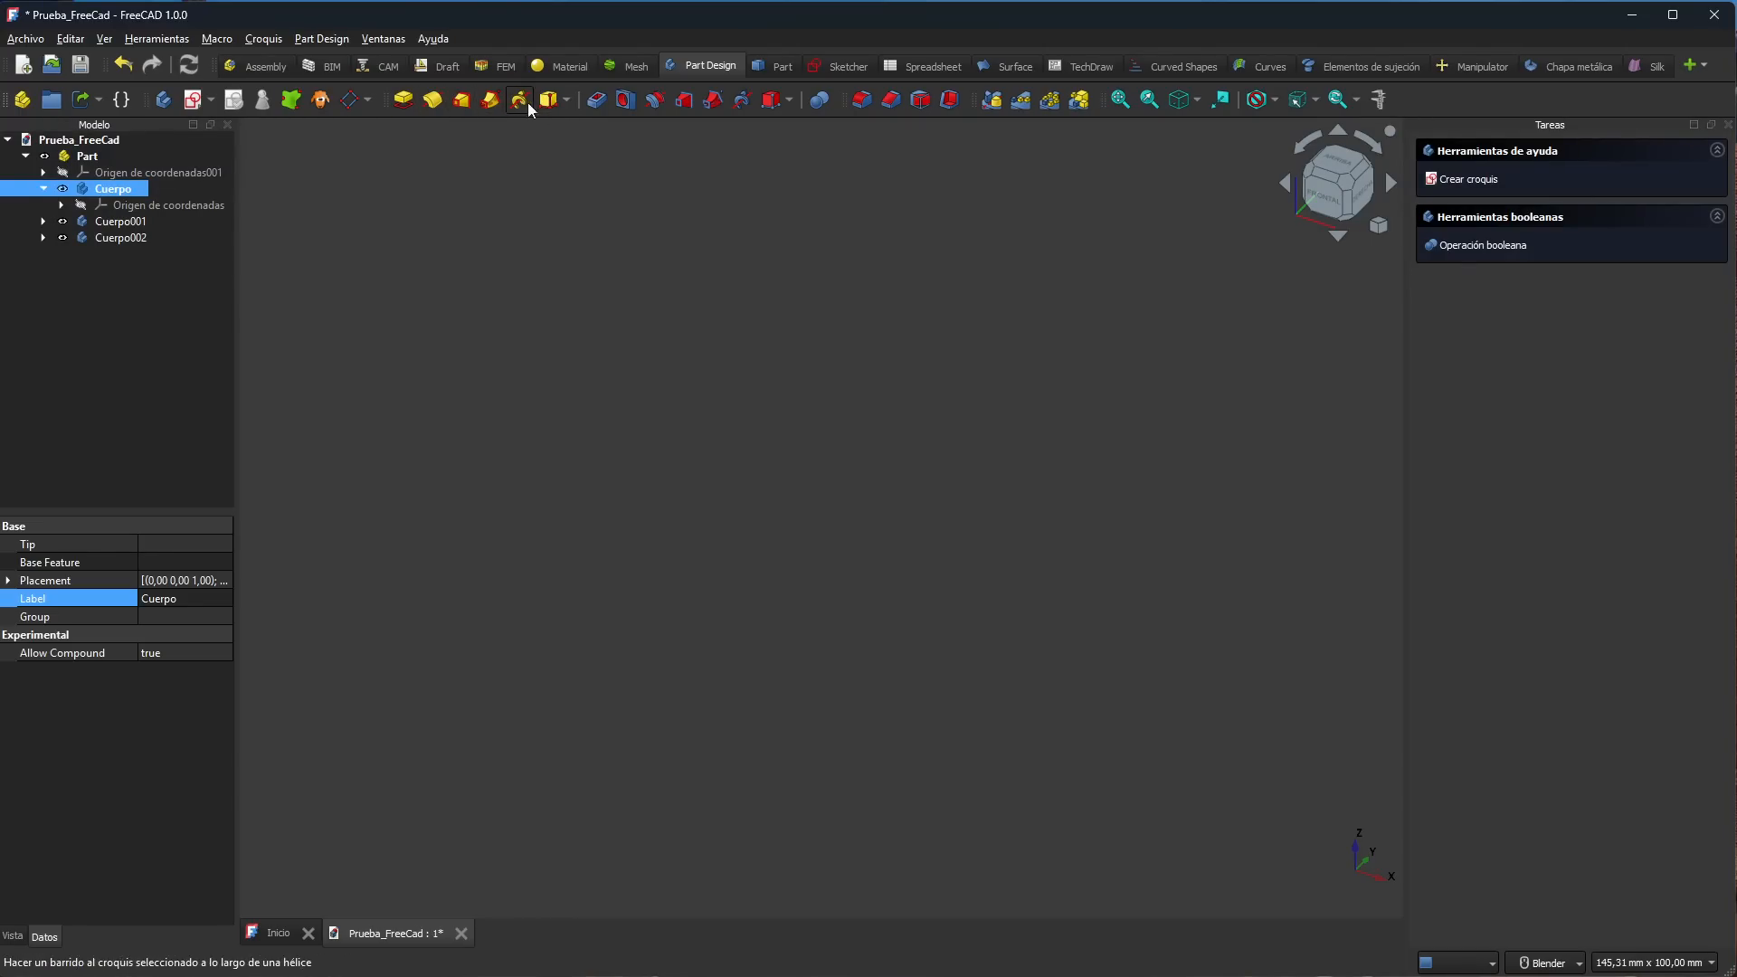
left_click(567, 101)
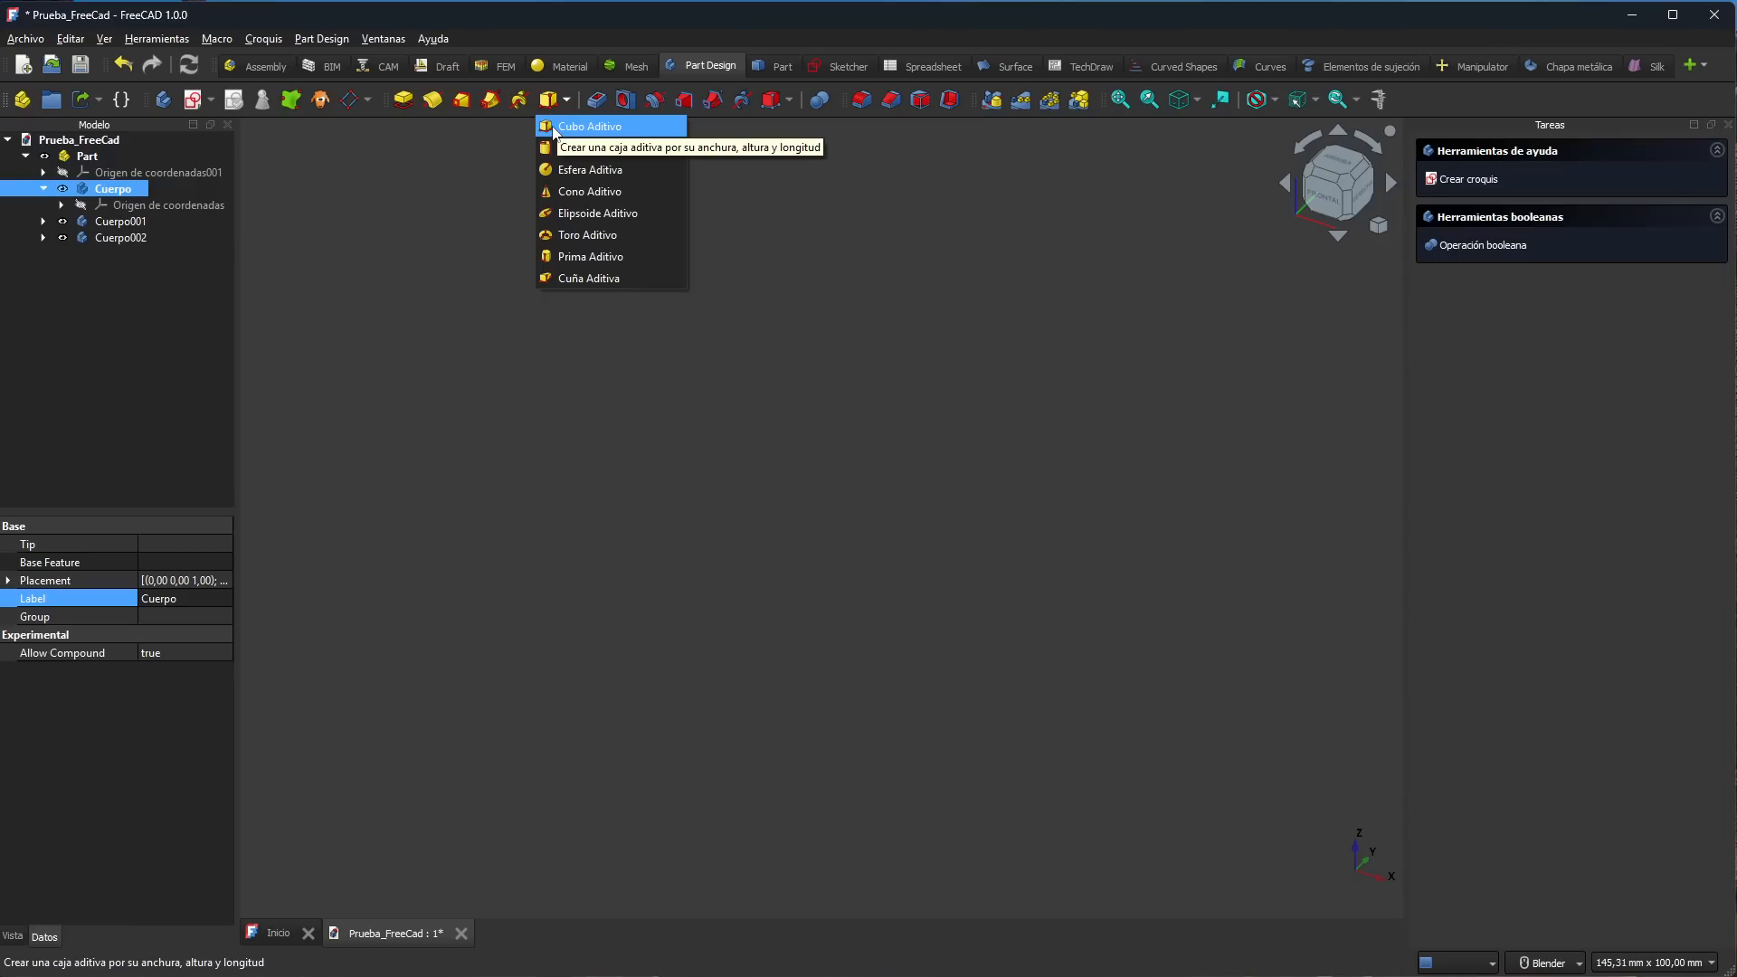
left_click(559, 128)
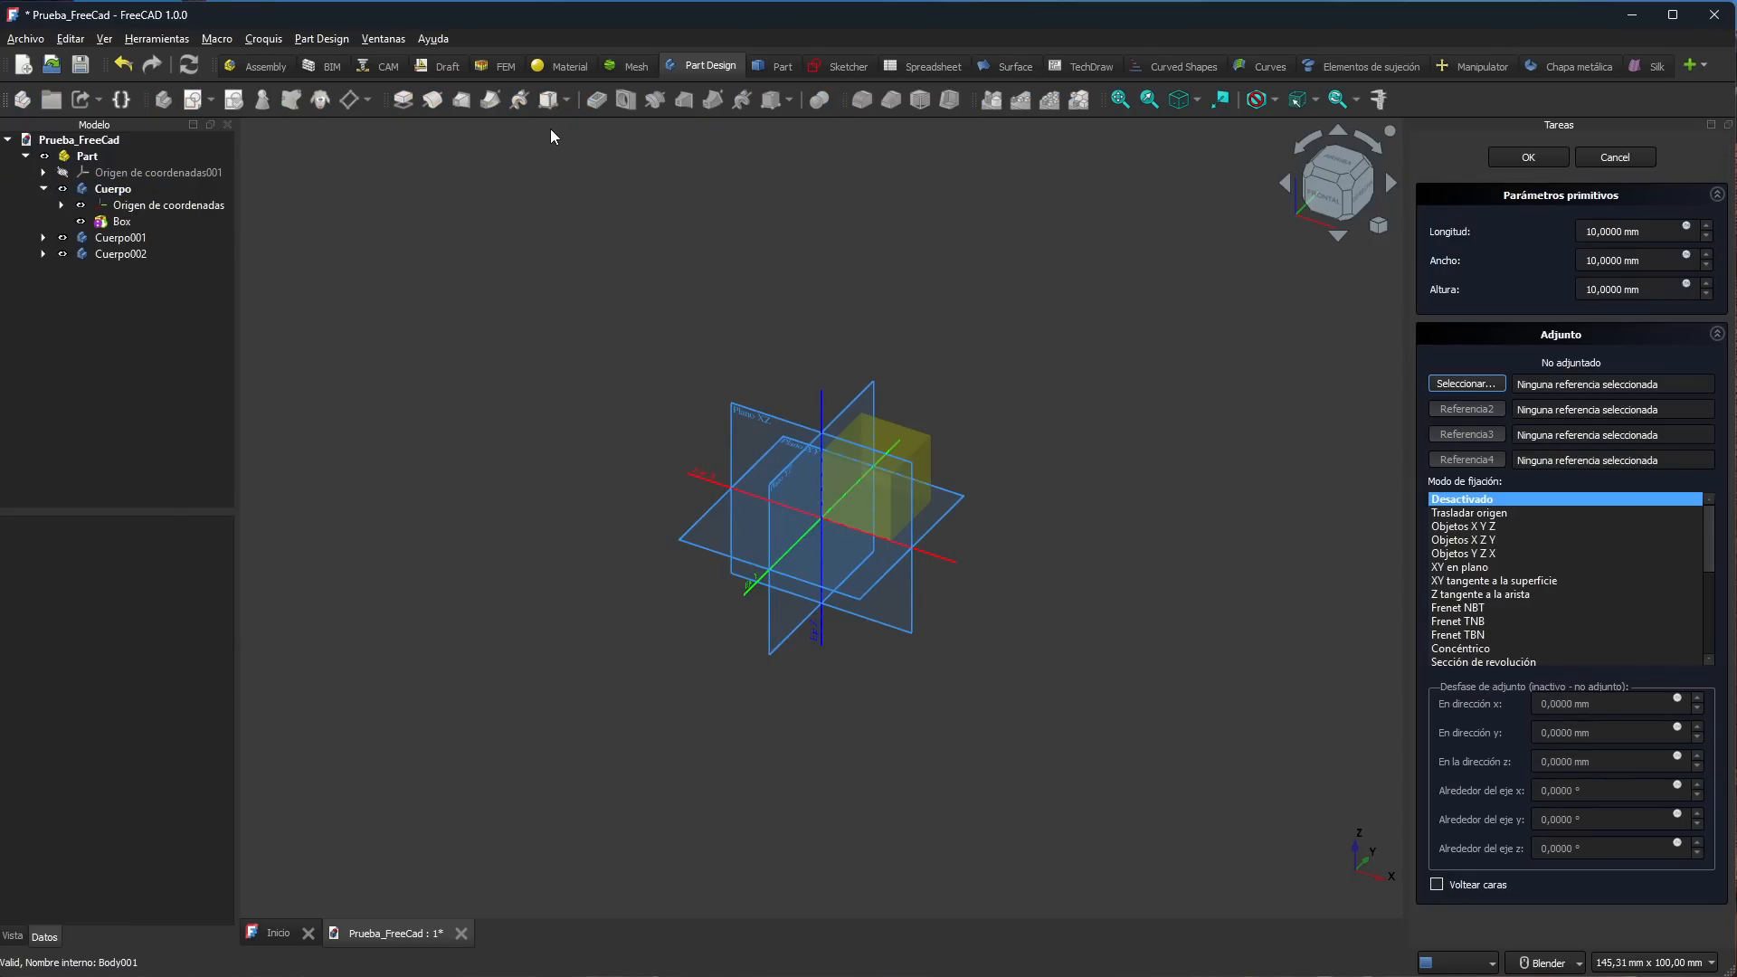
scroll(819, 528, "up", 3)
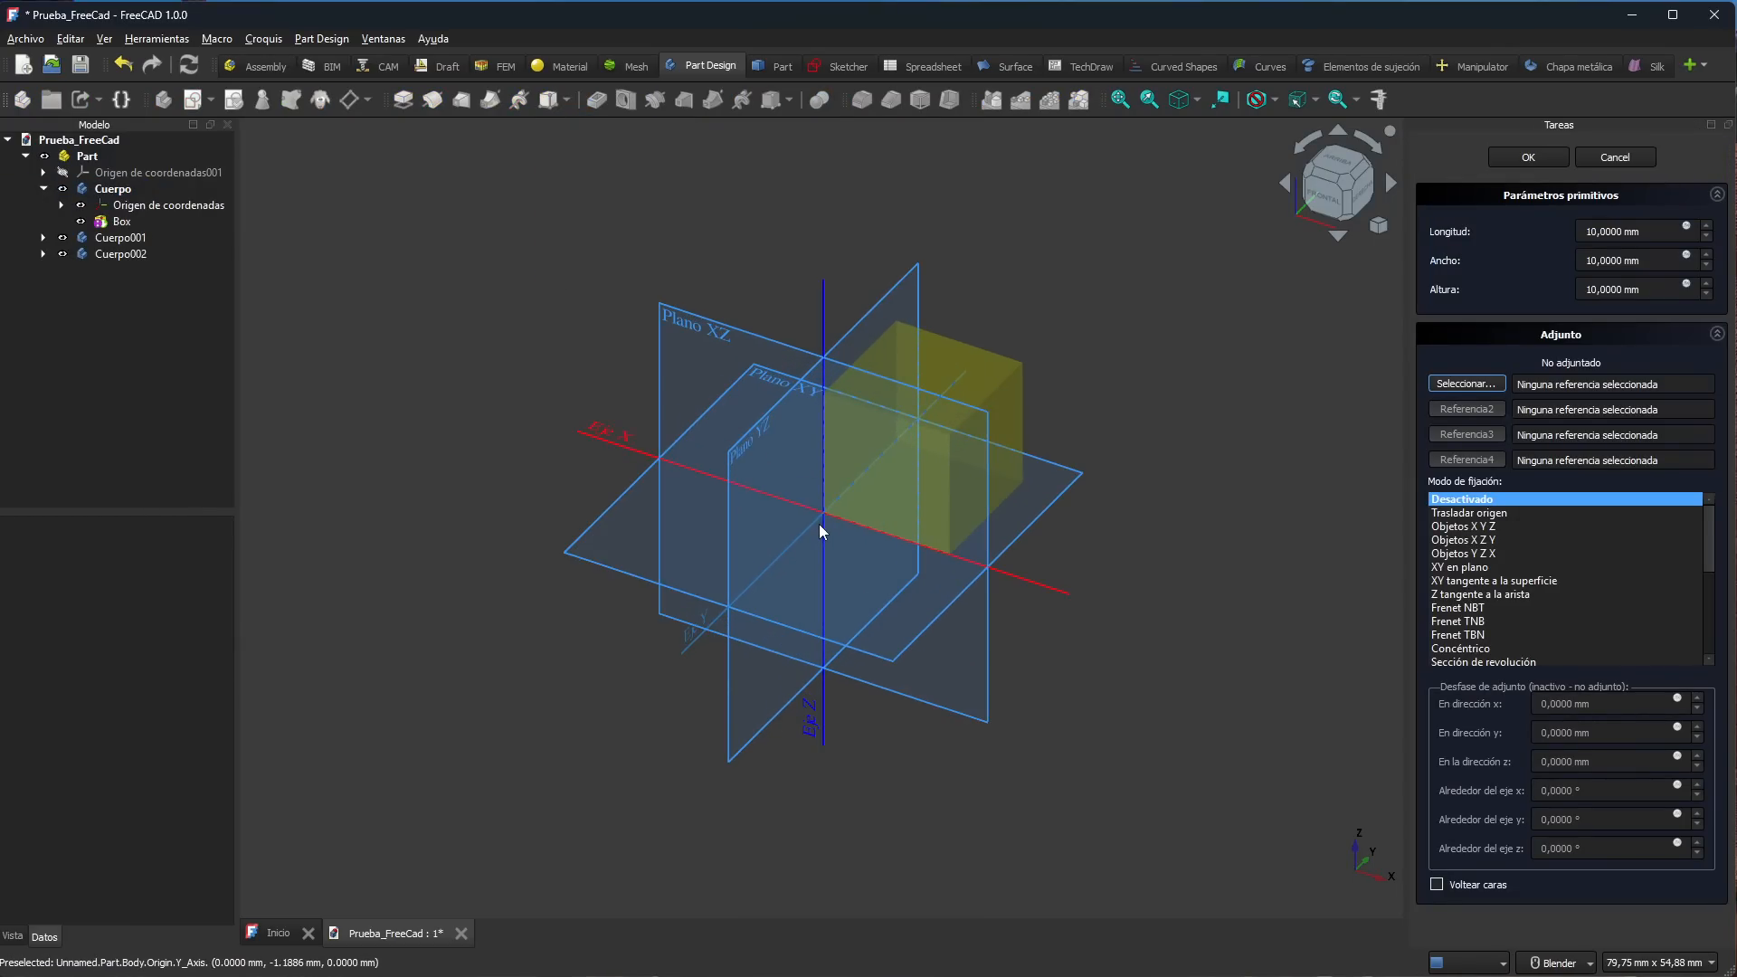
left_click(617, 504)
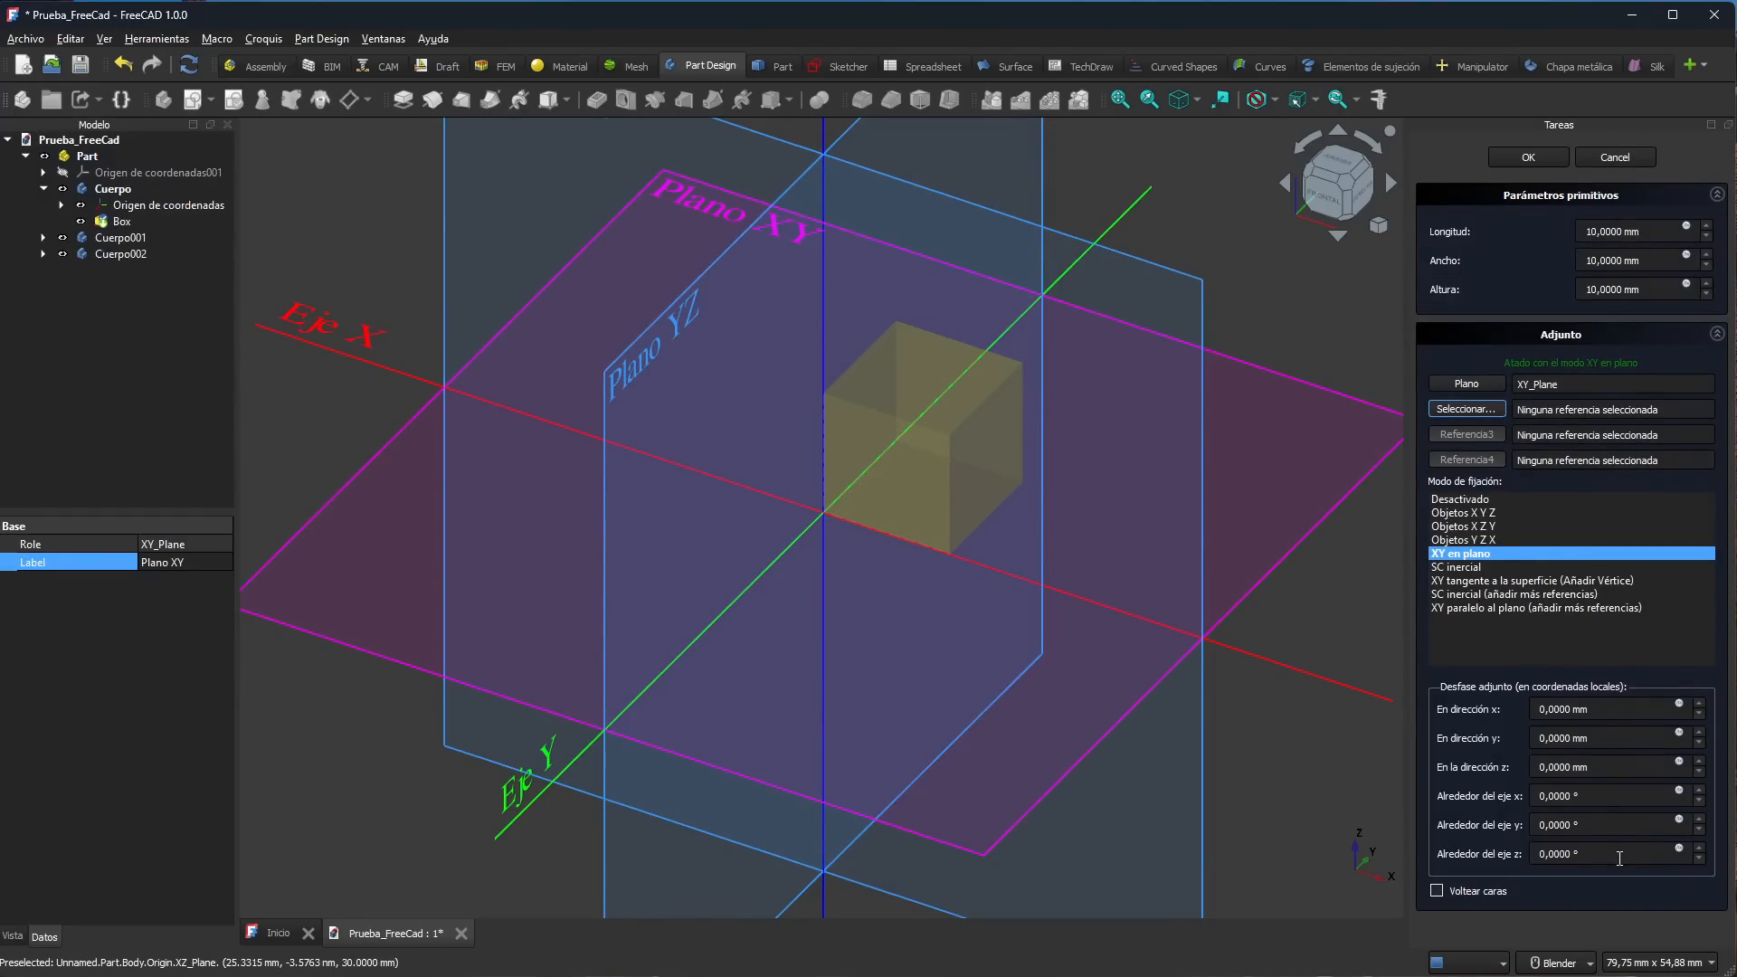
left_click(1529, 158)
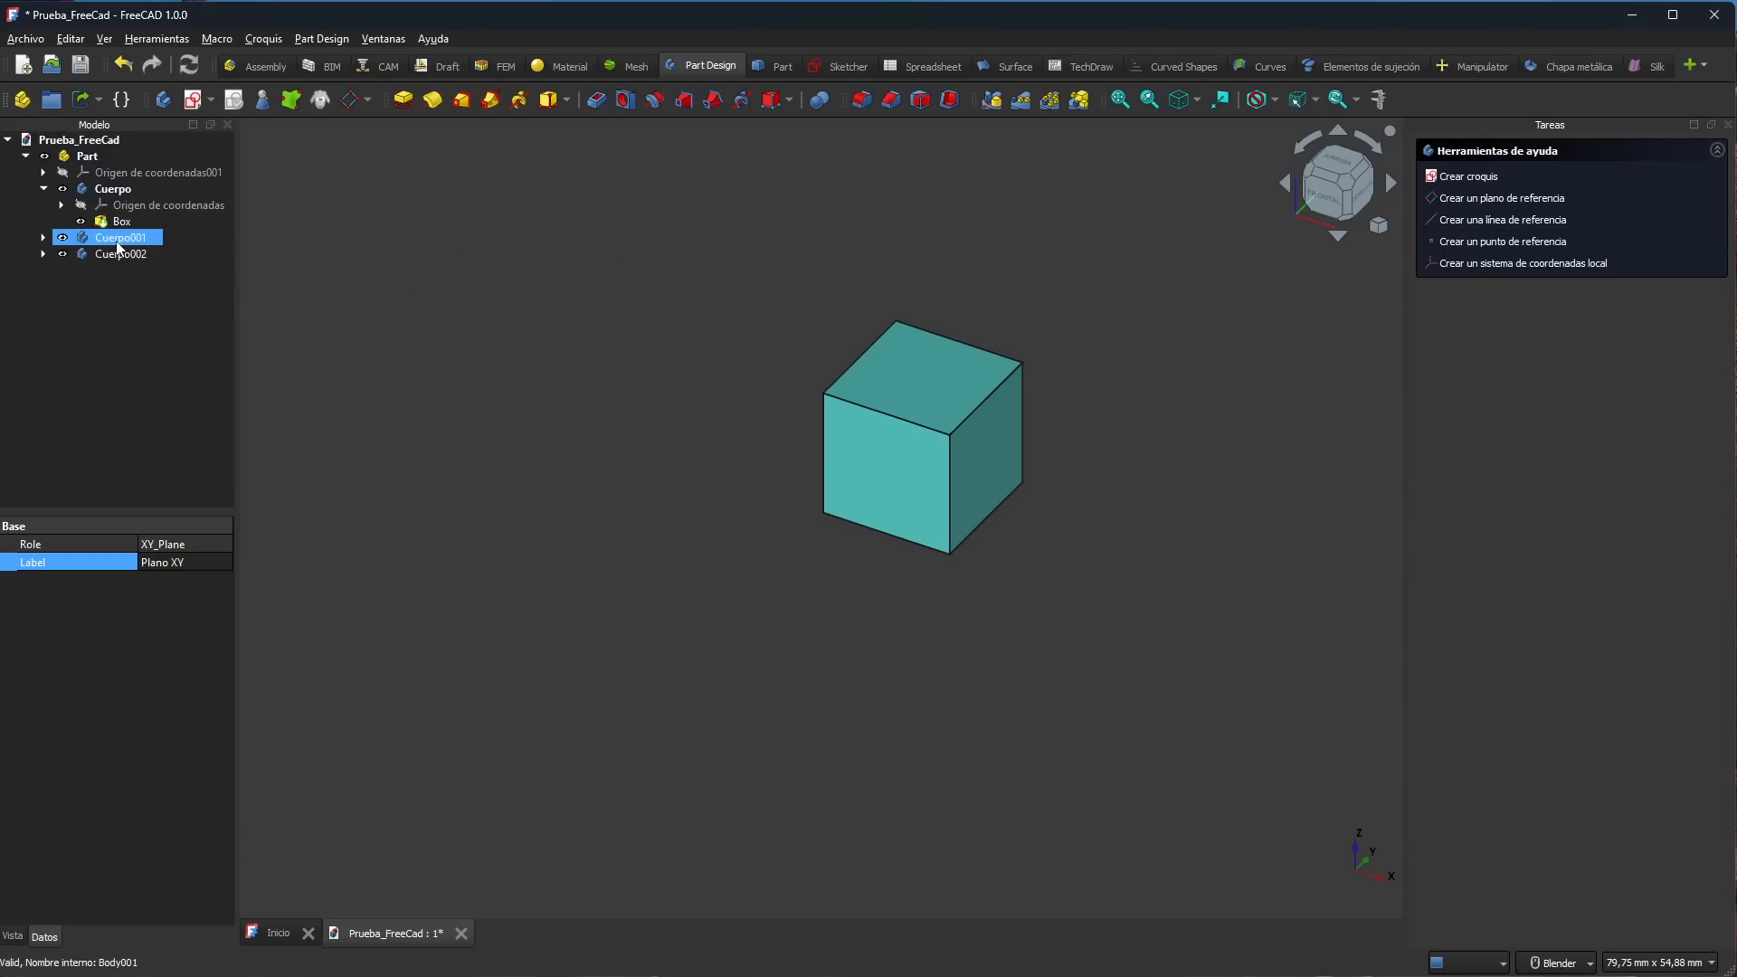
left_click(106, 190)
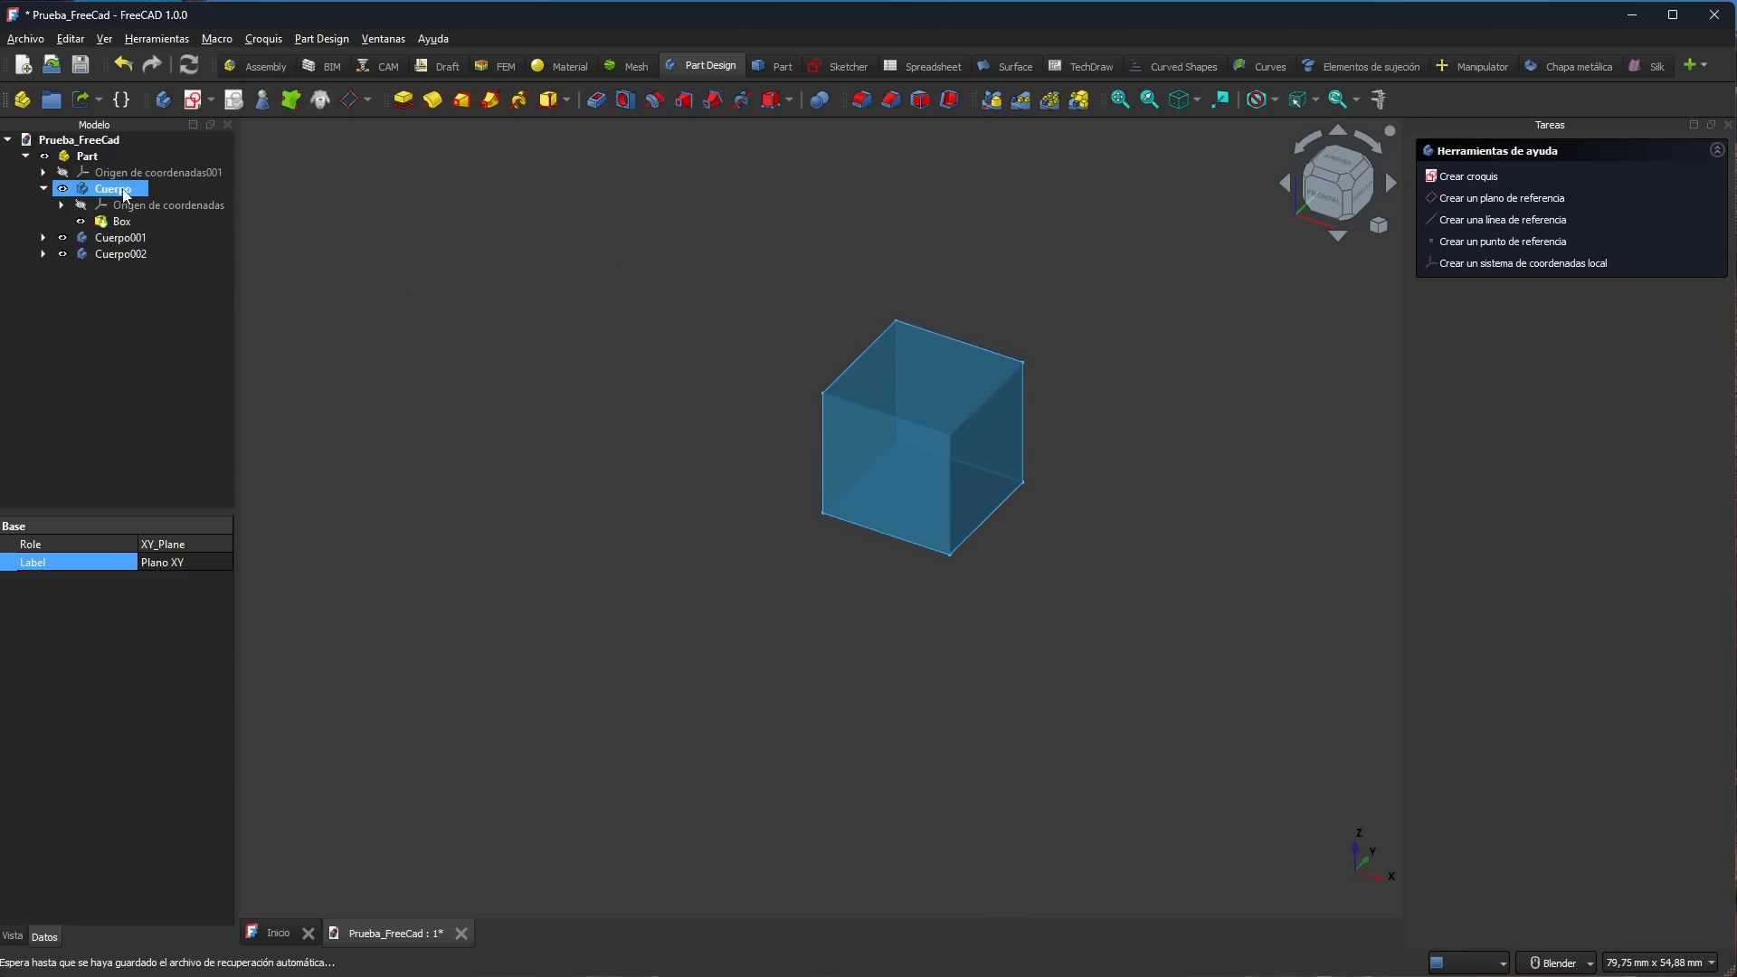
left_click(120, 238)
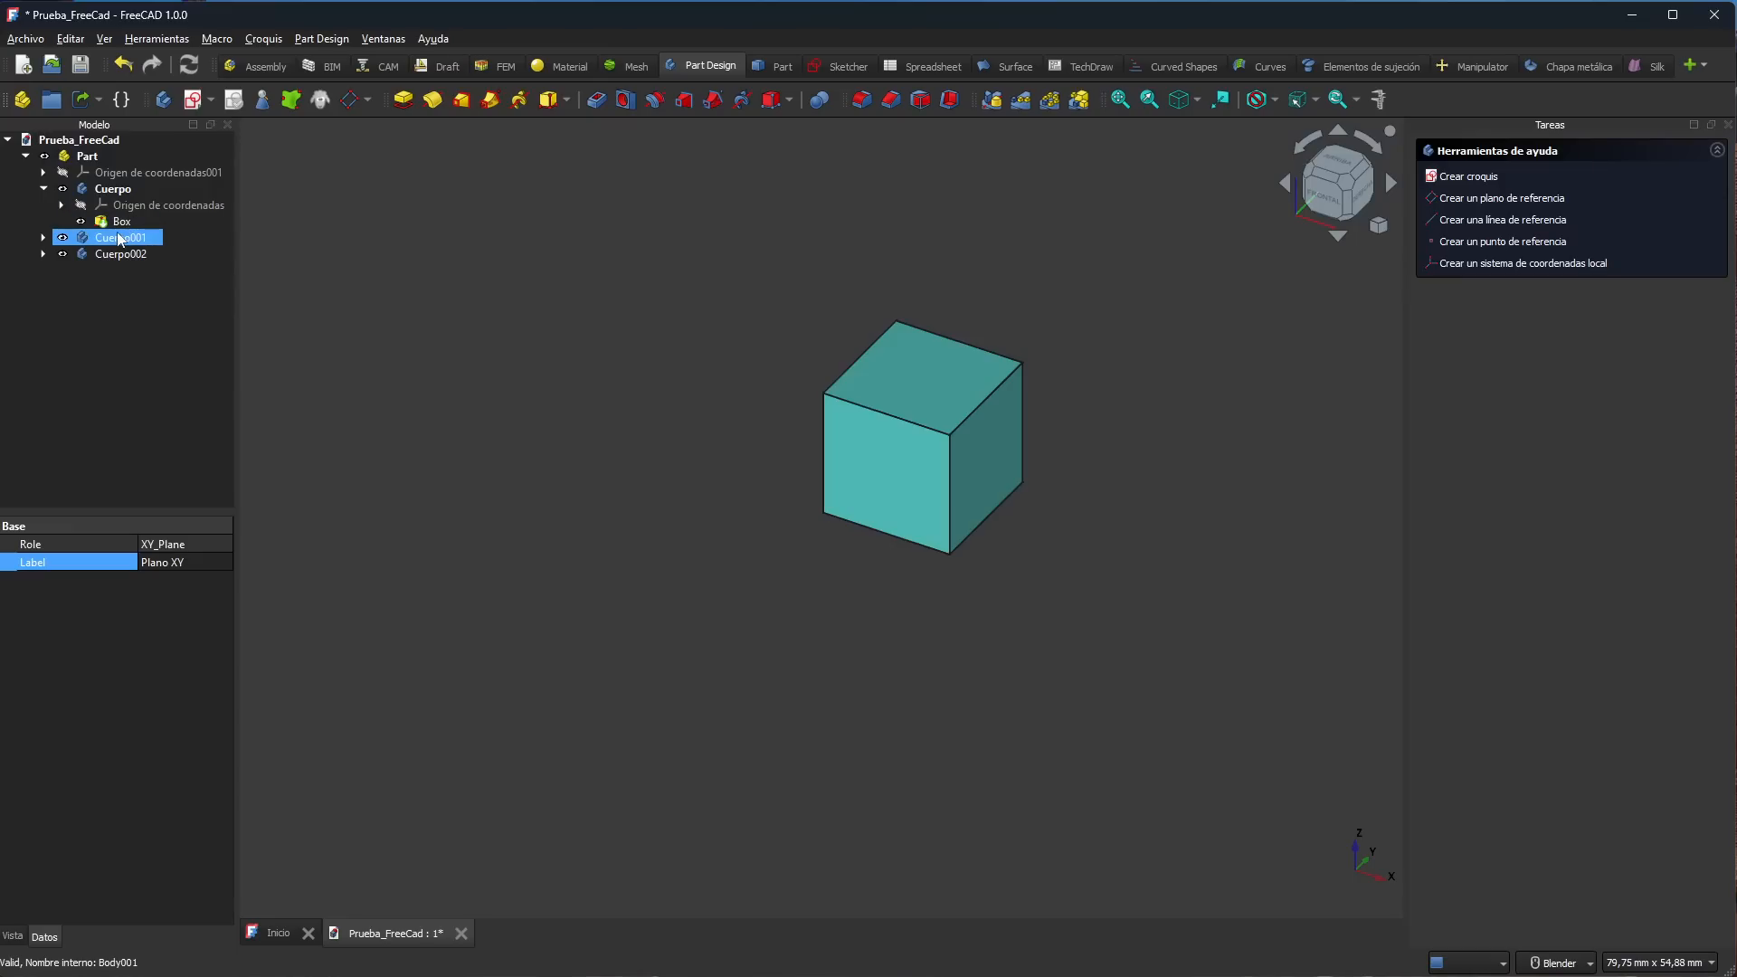
left_click(128, 256)
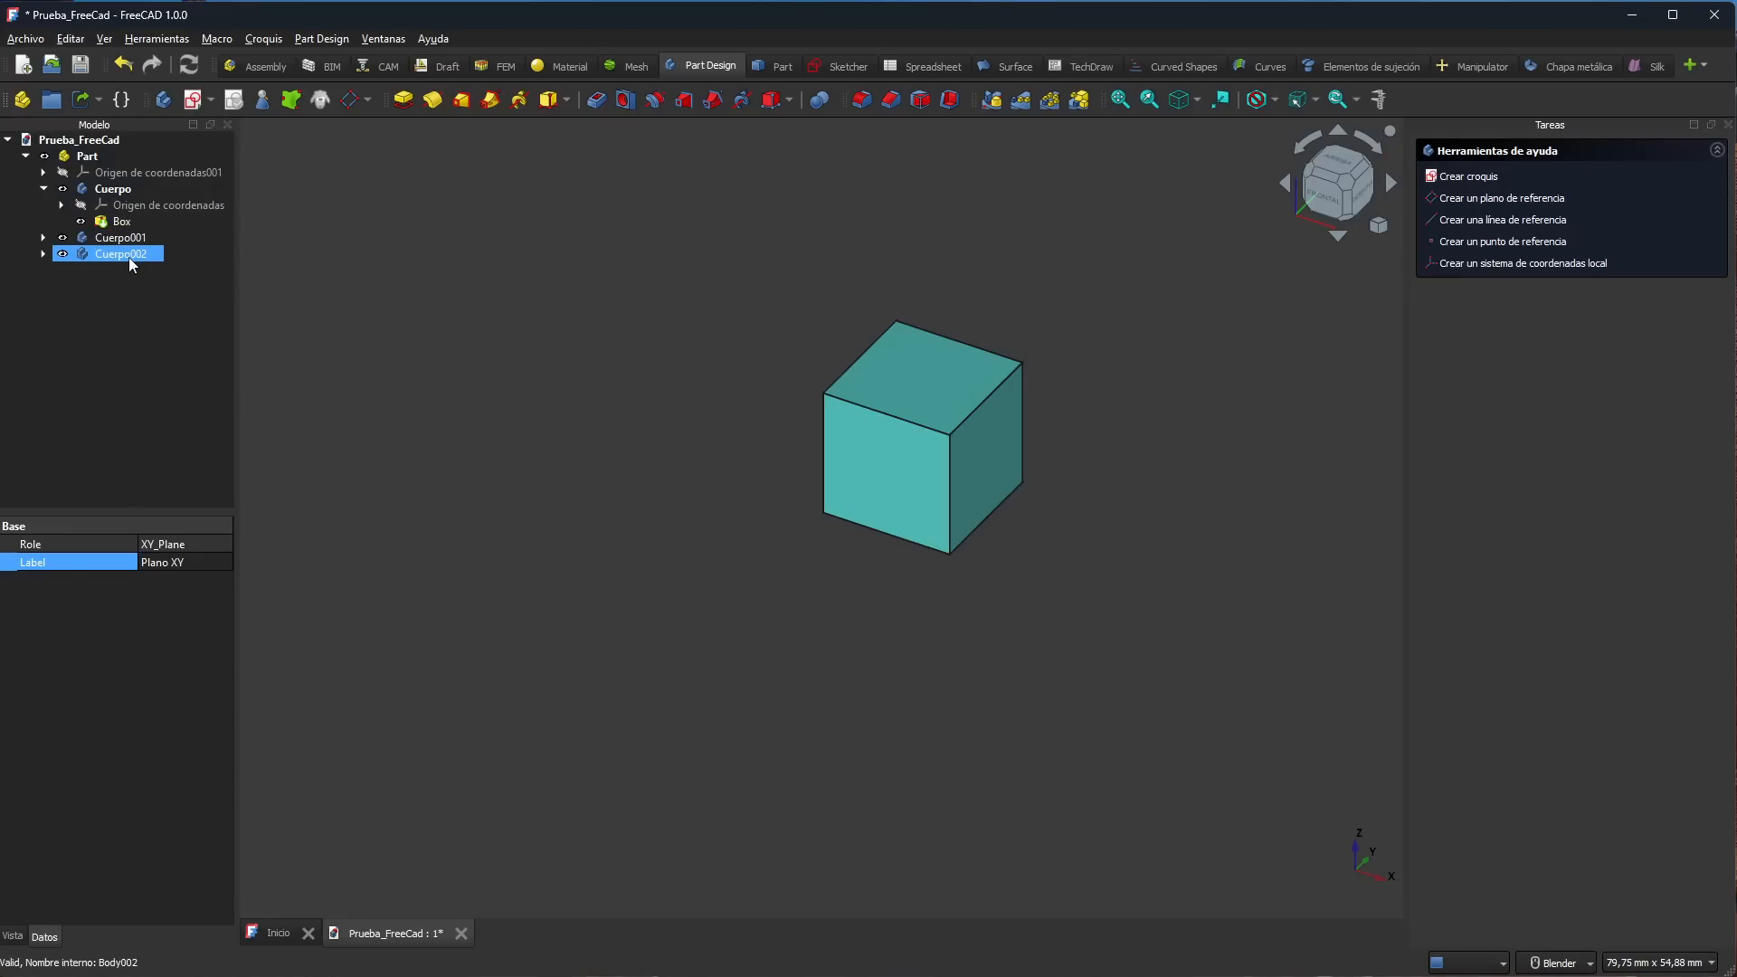
left_click(72, 160)
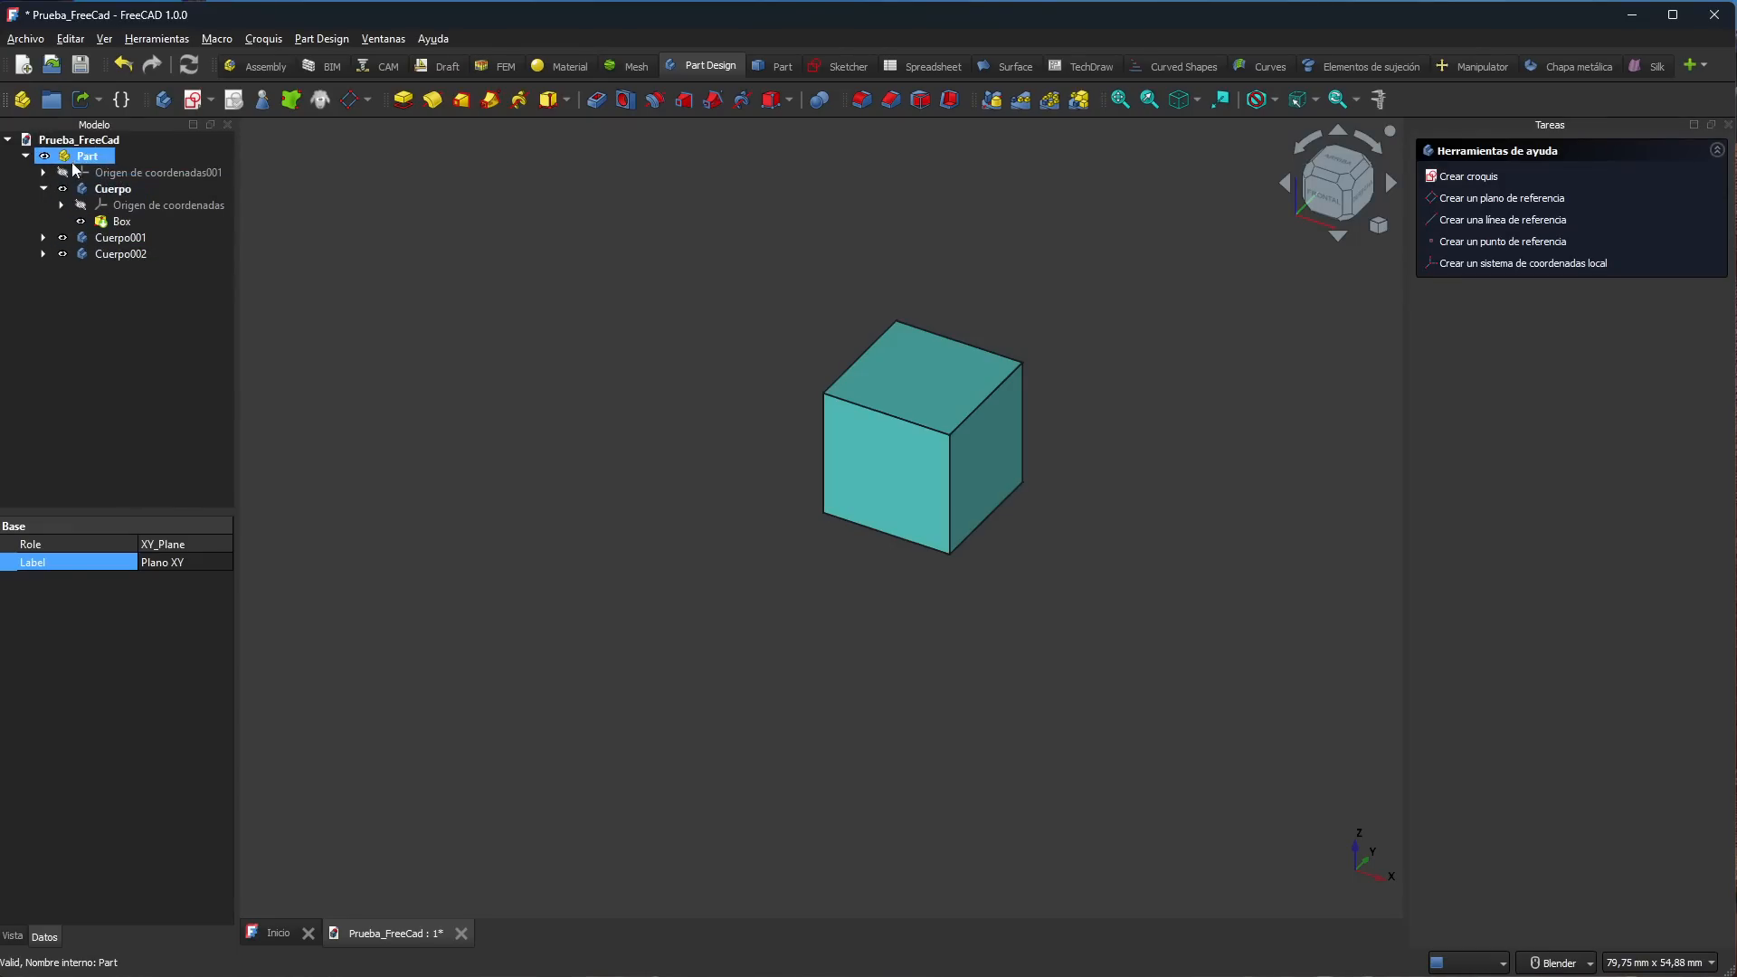
left_click(72, 156)
Step: Activate the body Cuerpo001 and start an additive sphere of 5 mm radius attached to its XY plane
left_click(119, 238)
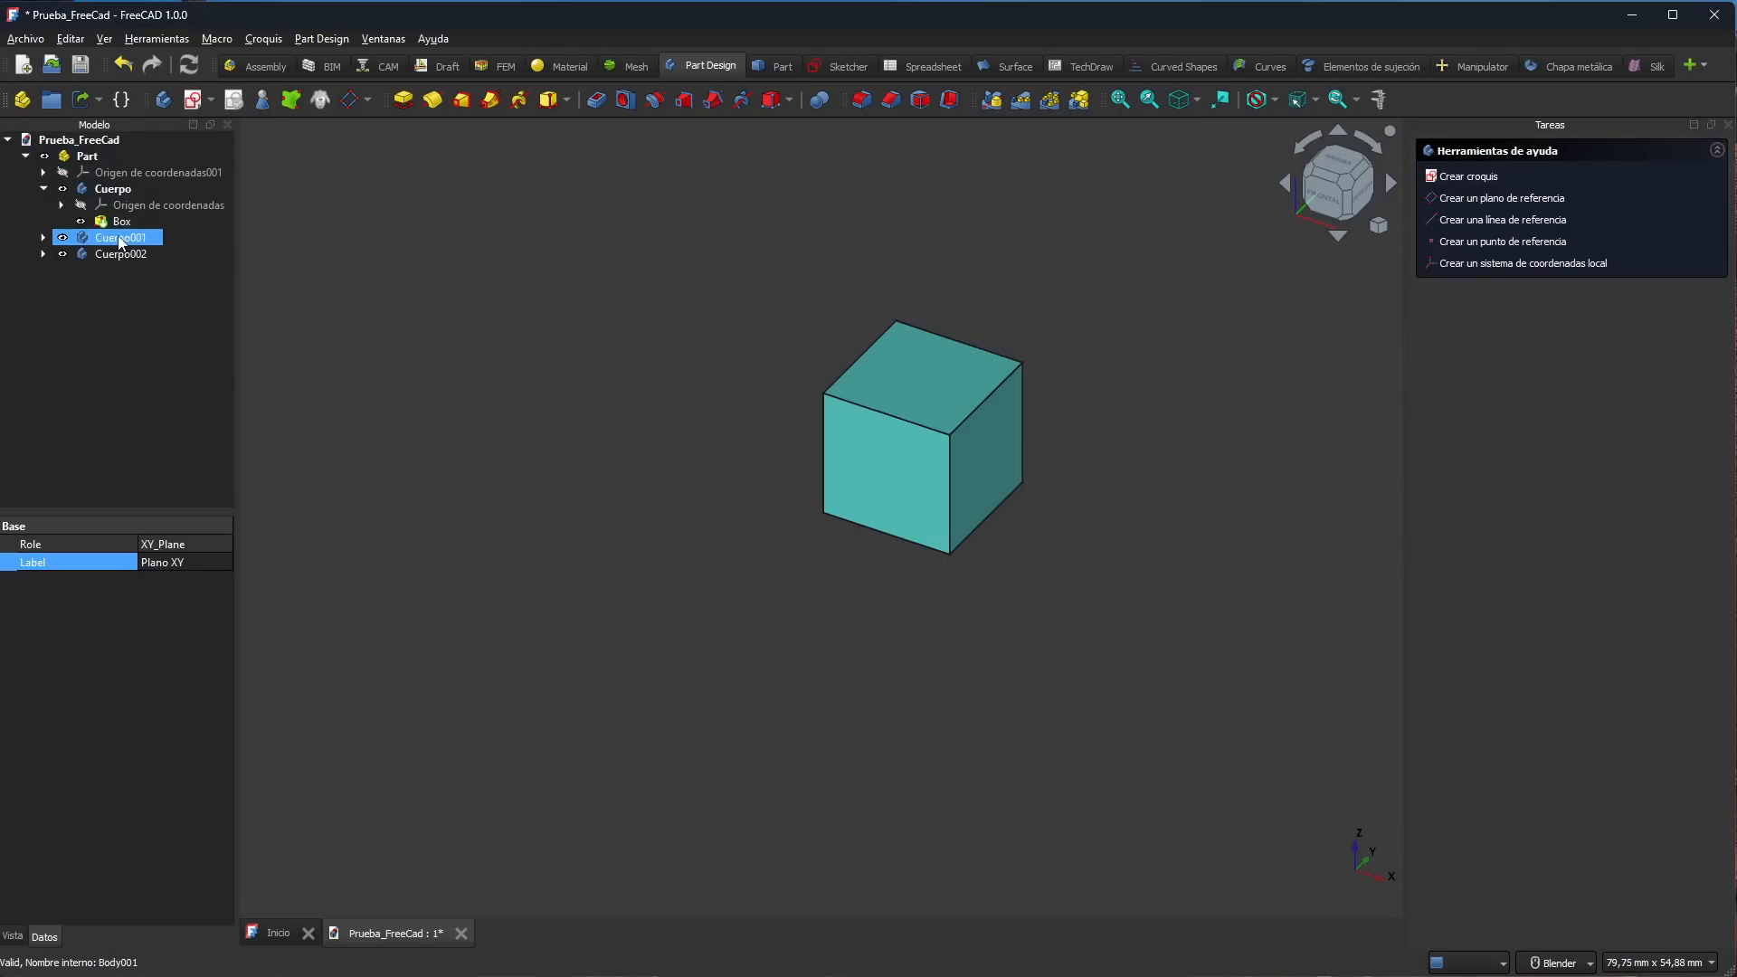
double_click(119, 237)
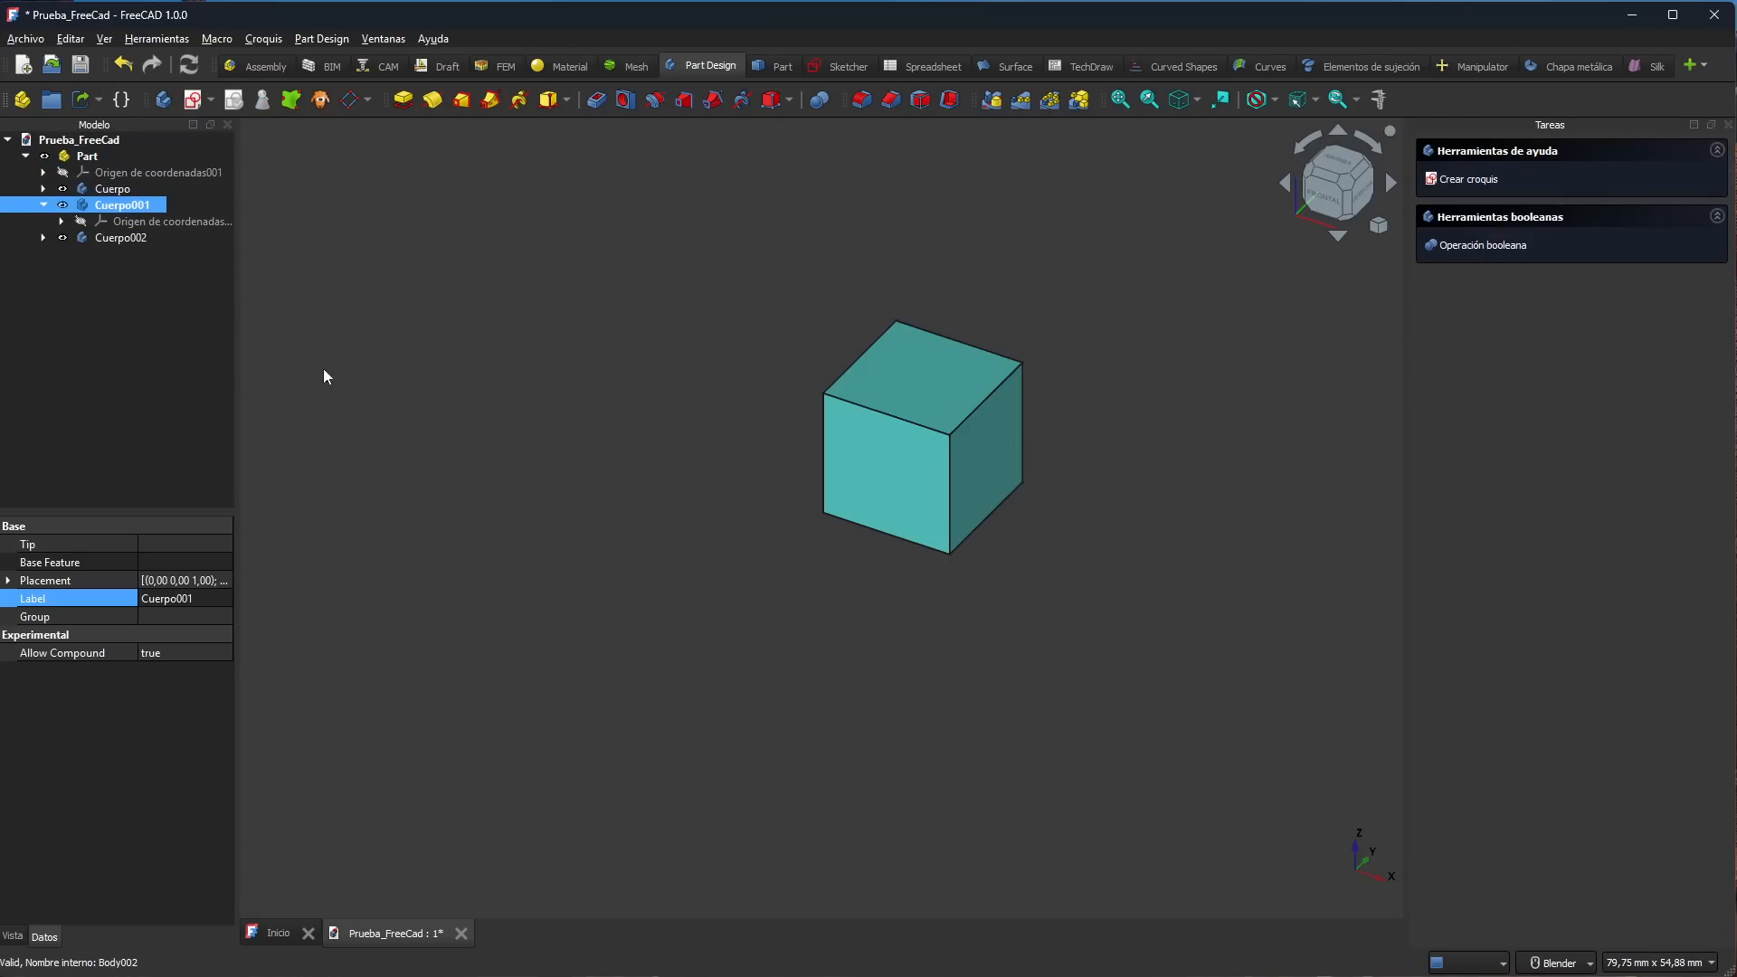
left_click(564, 99)
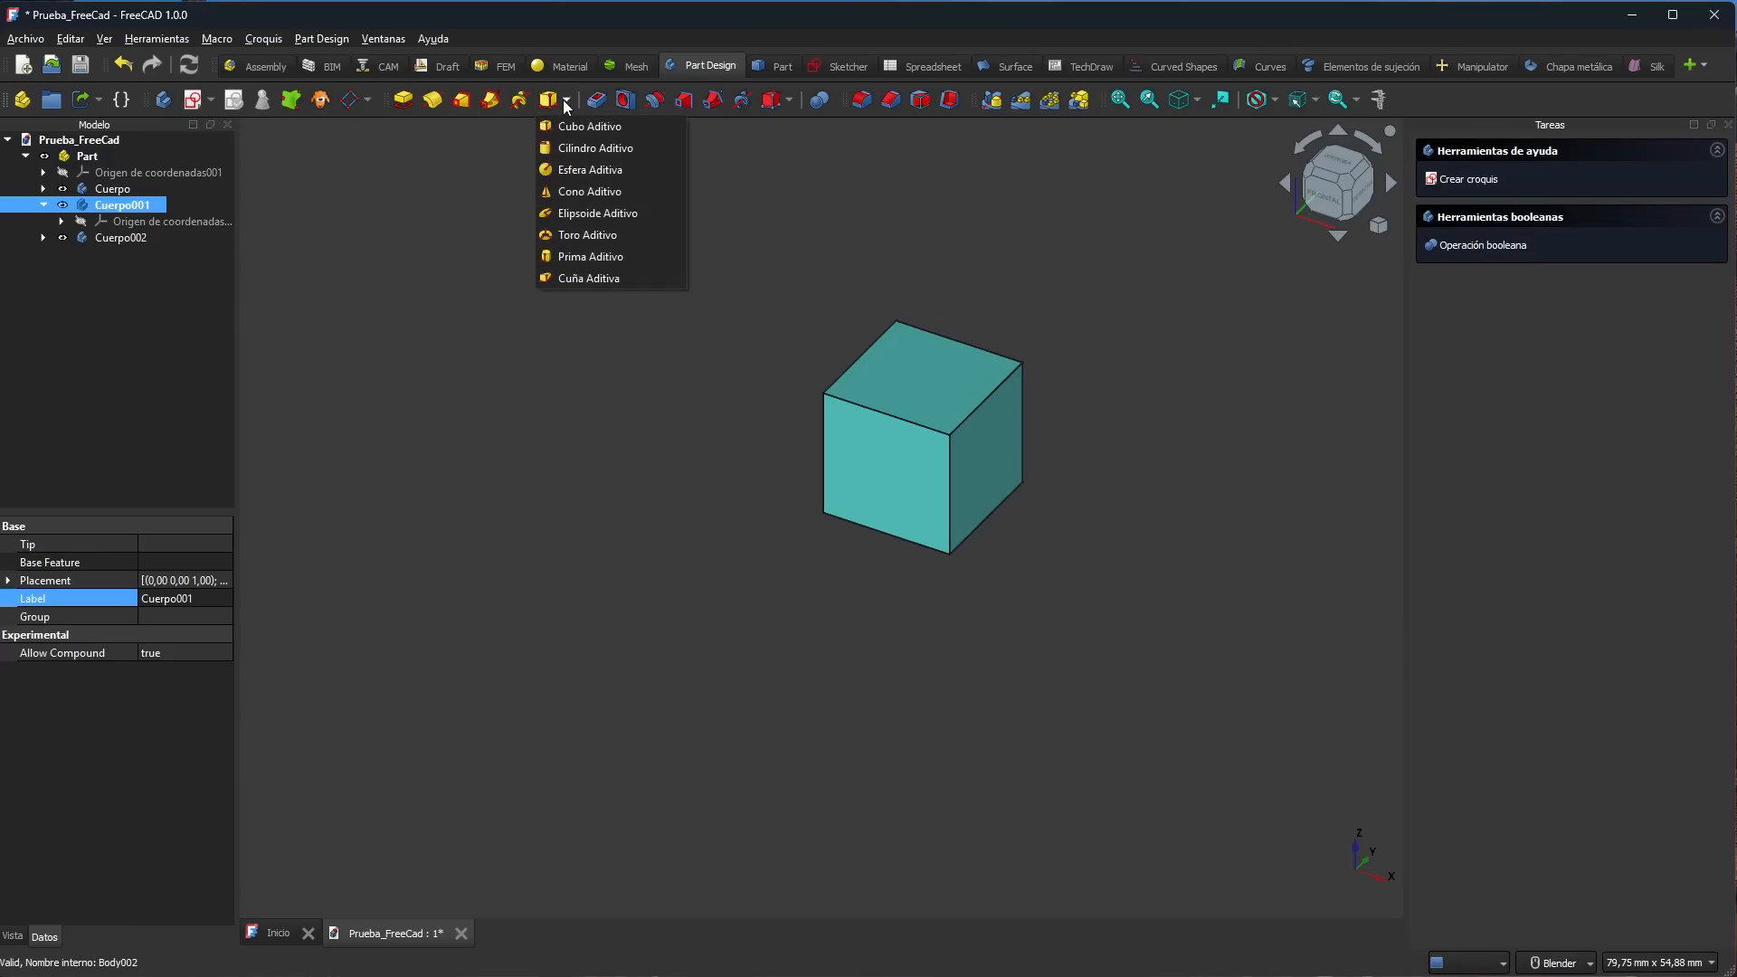
left_click(568, 170)
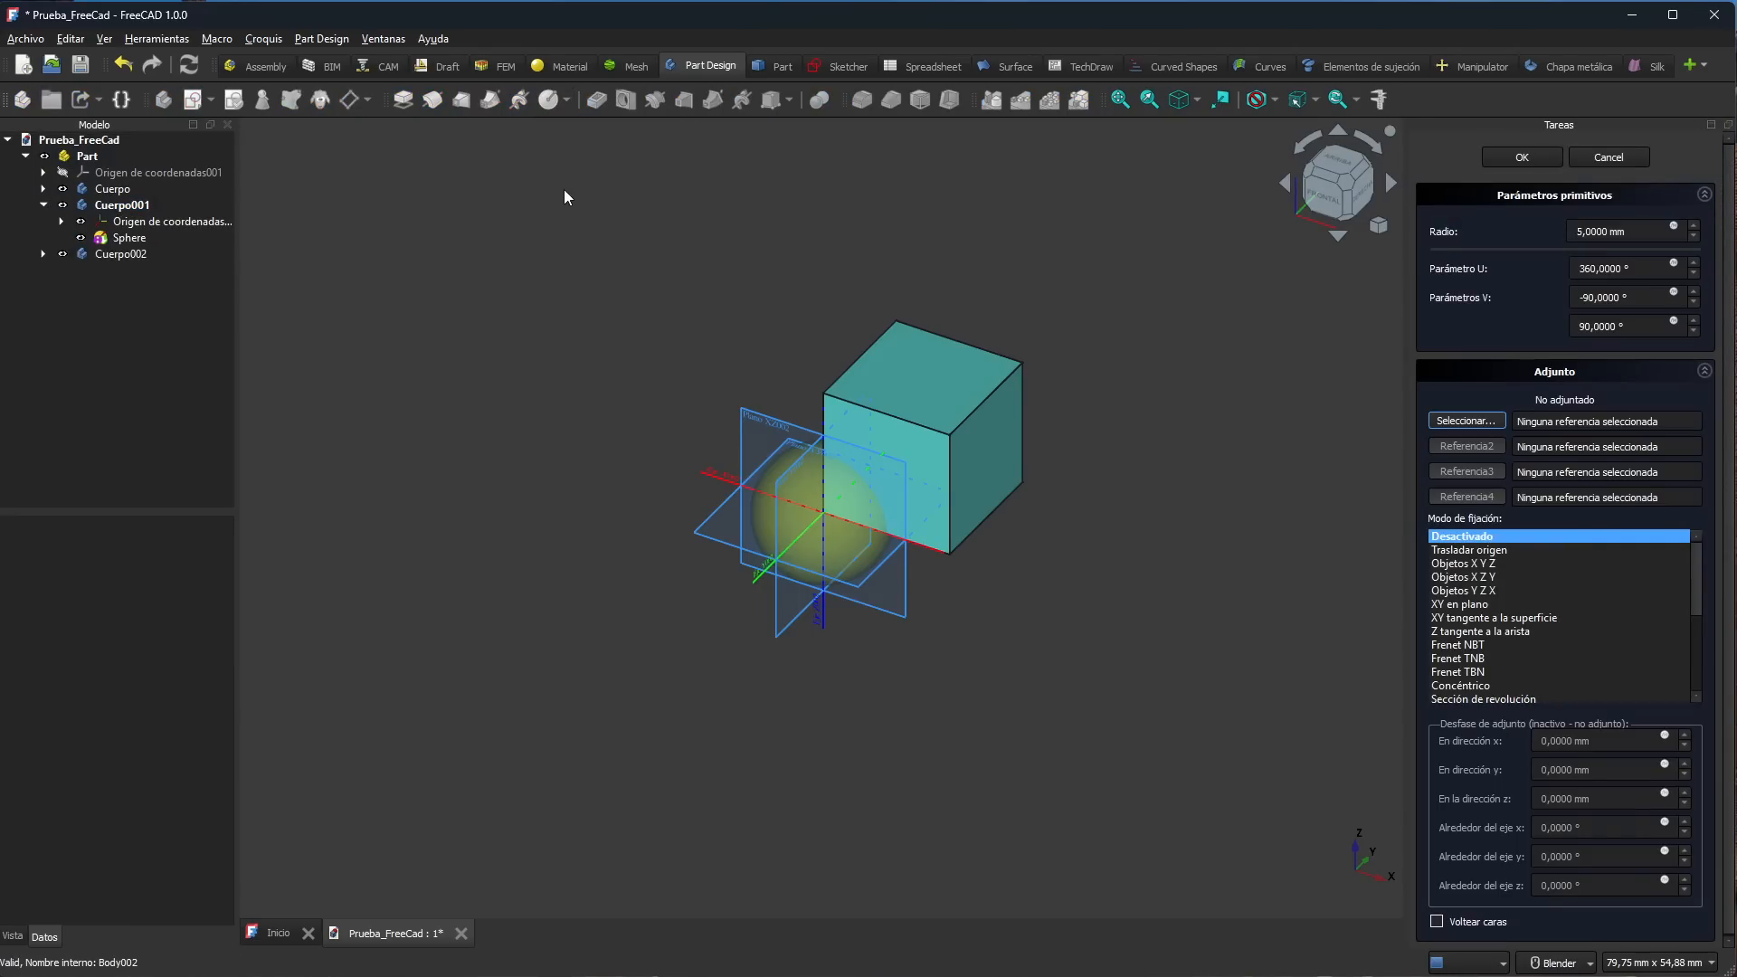
left_click(708, 536)
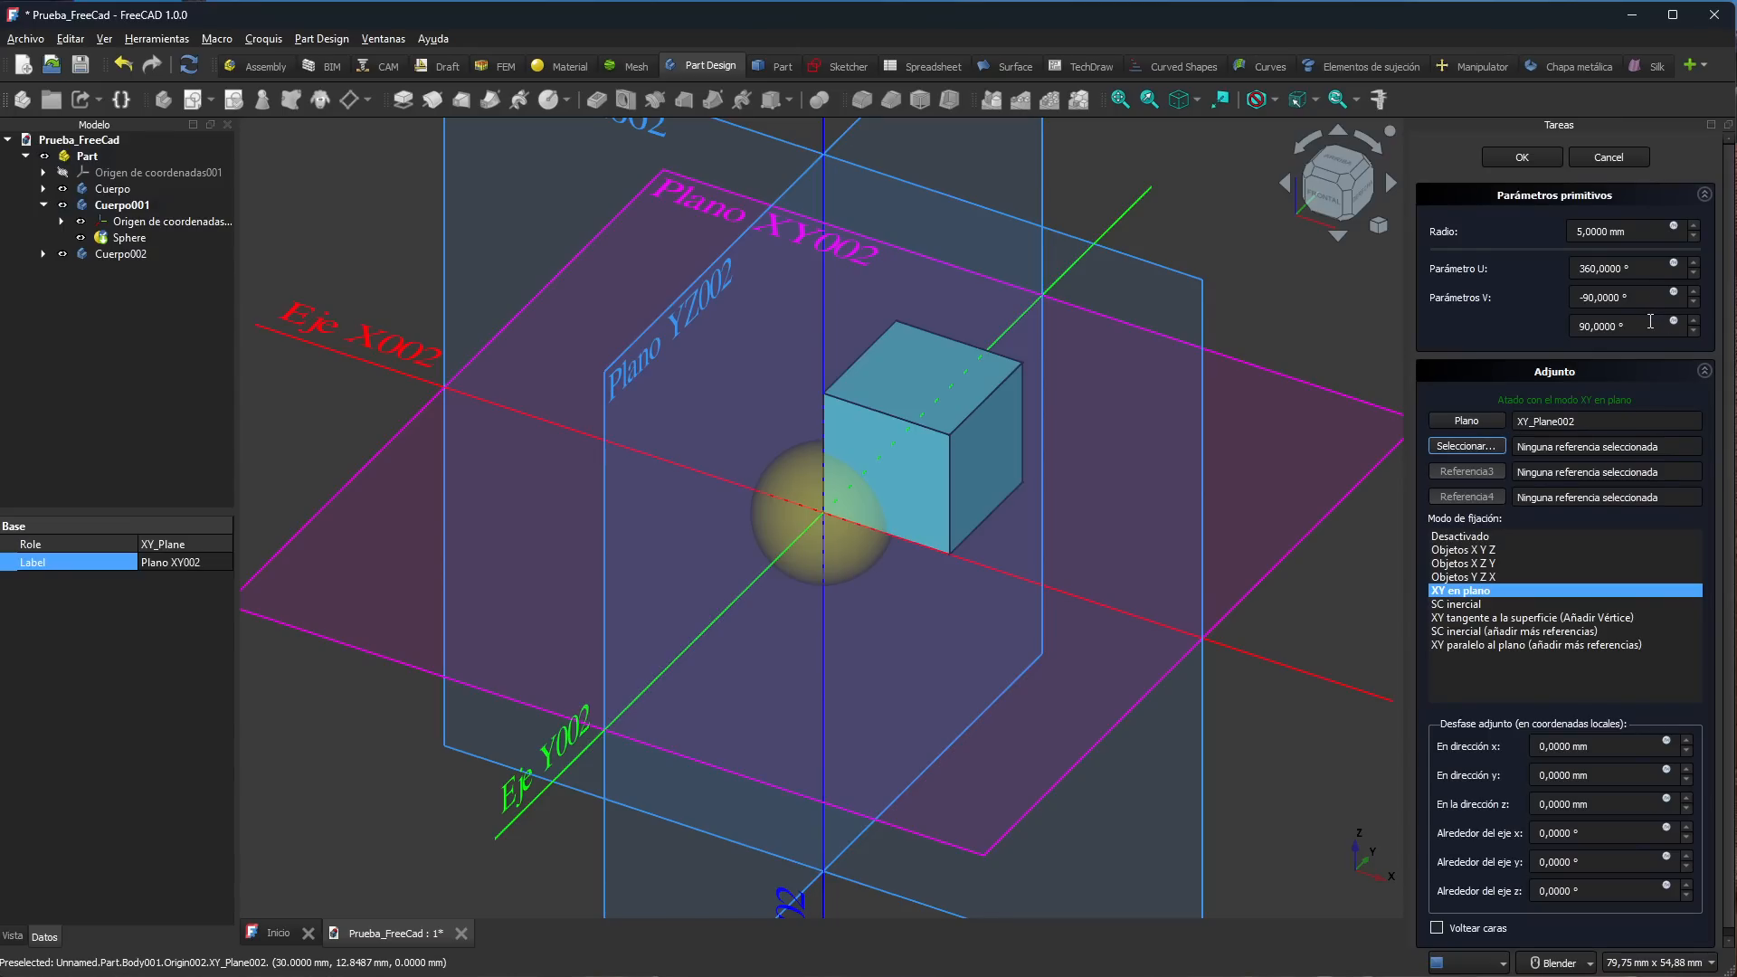
Step: Offset the sphere's attachment by -16 mm in X and -5 mm in Y and finish the sphere
left_click(1601, 747)
scroll(1602, 747, "down", 15)
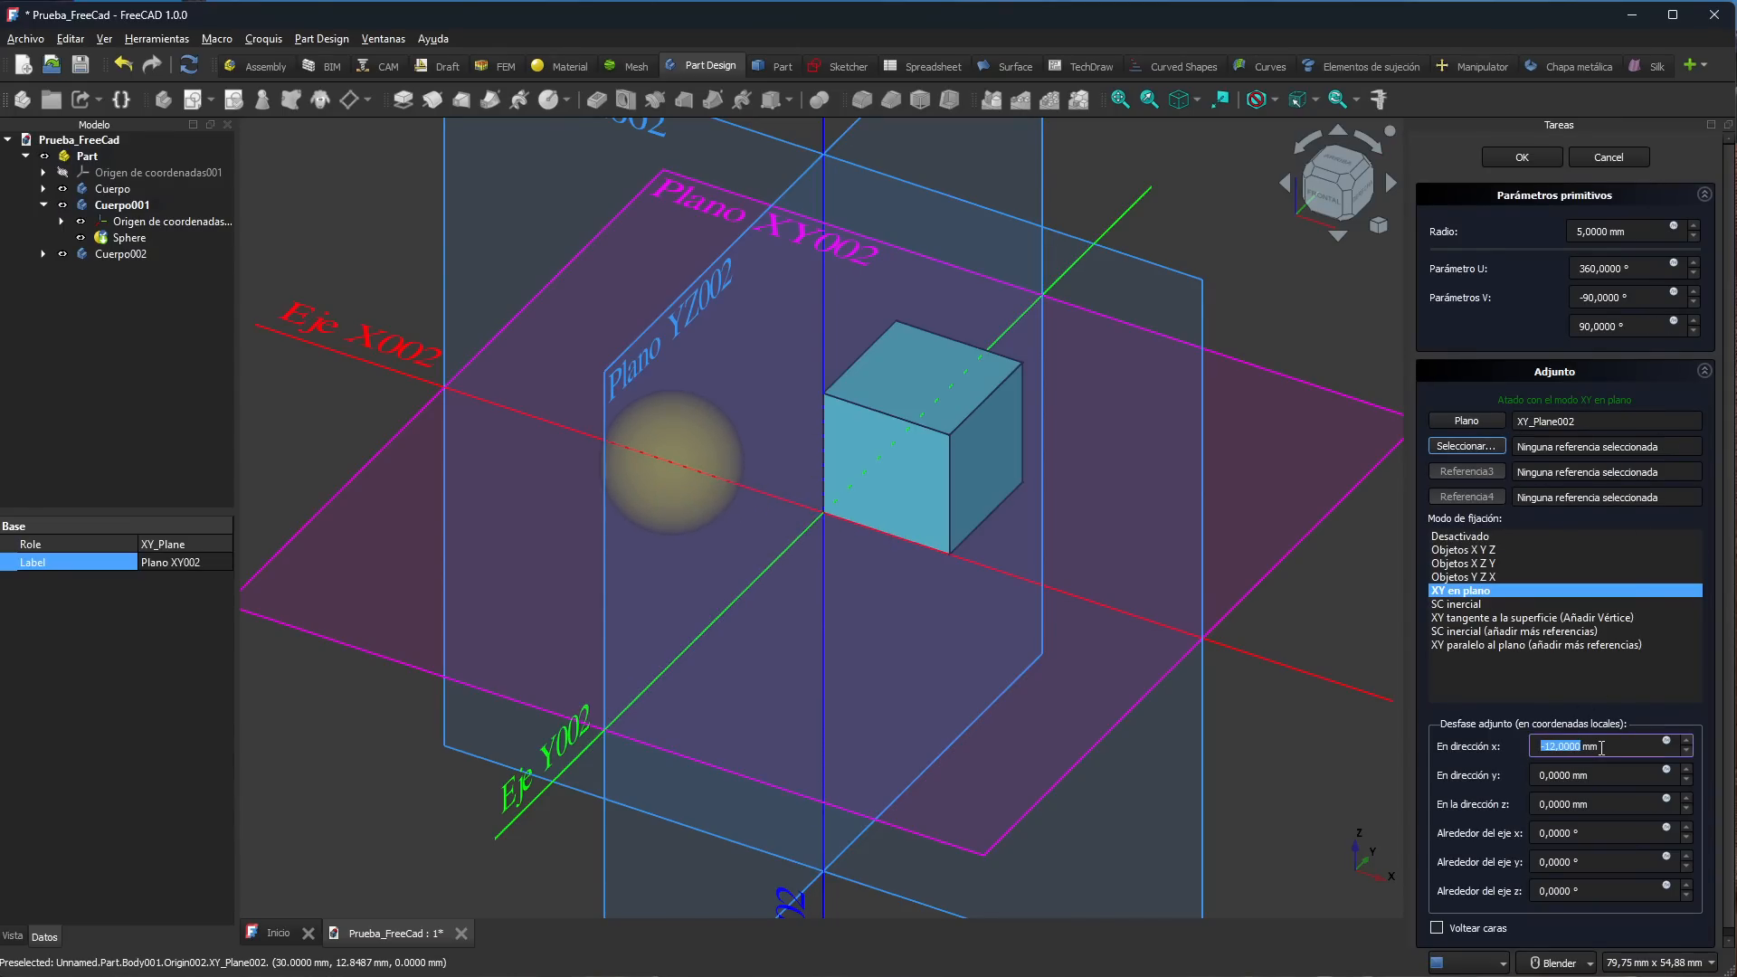
scroll(1601, 747, "down", 1)
left_click(1599, 760)
scroll(1599, 760, "up", 3)
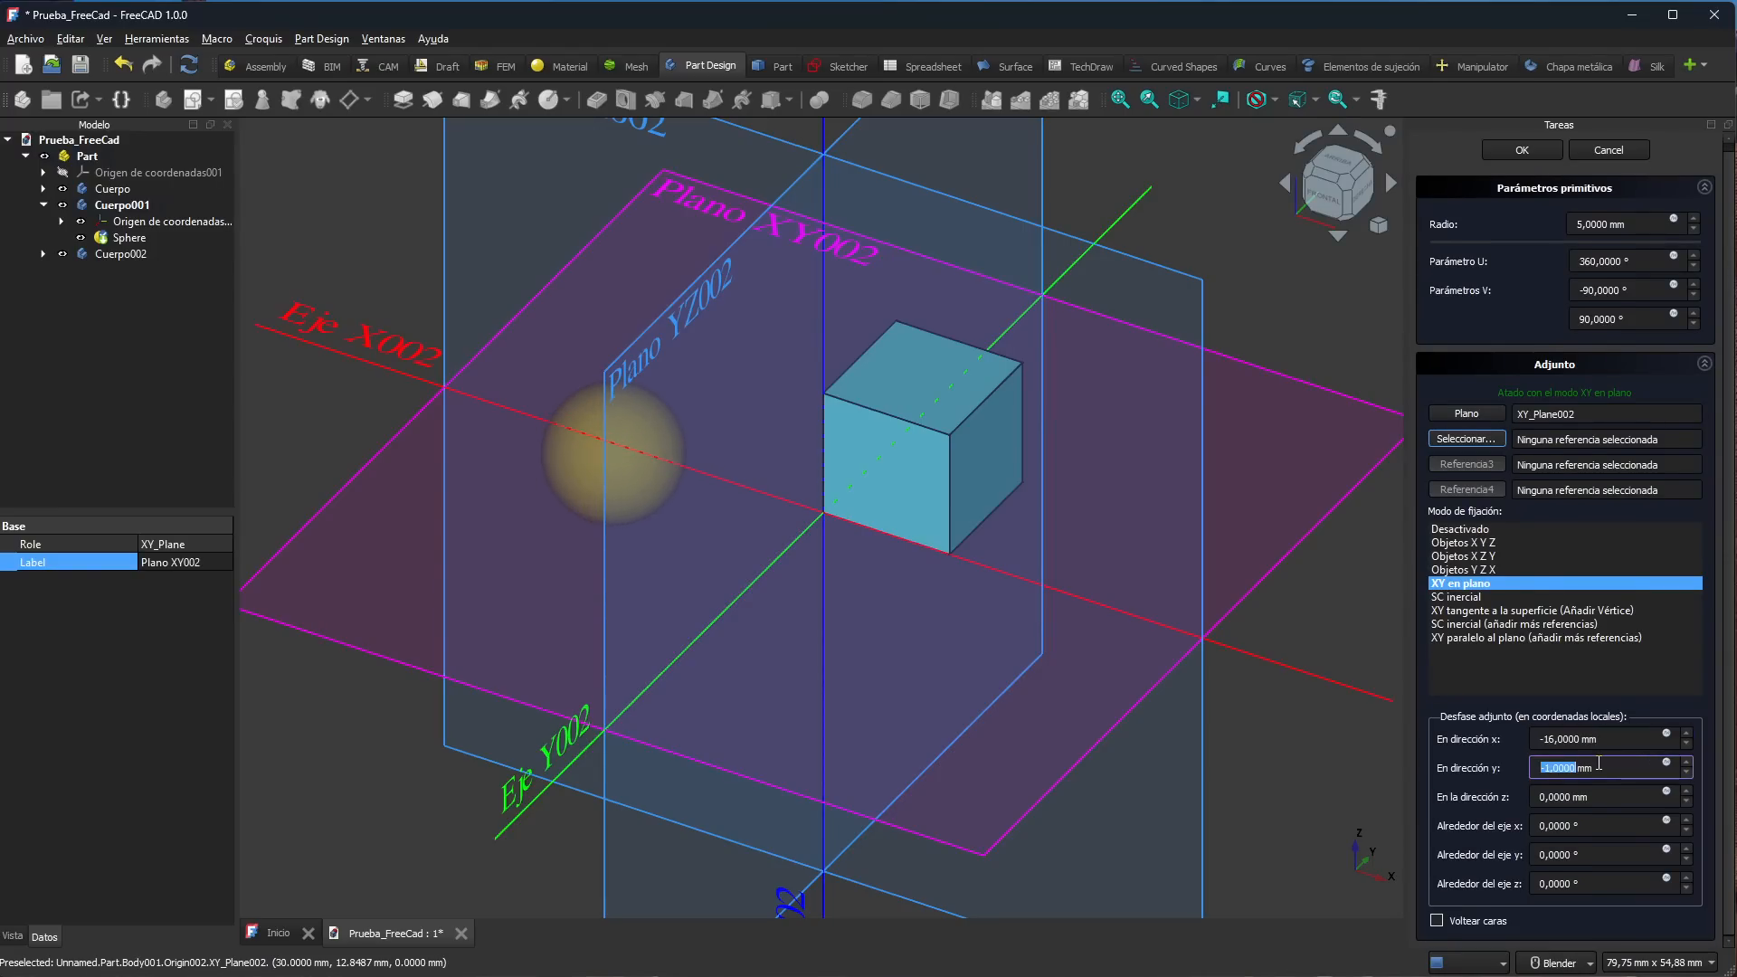
scroll(1599, 766, "down", 8)
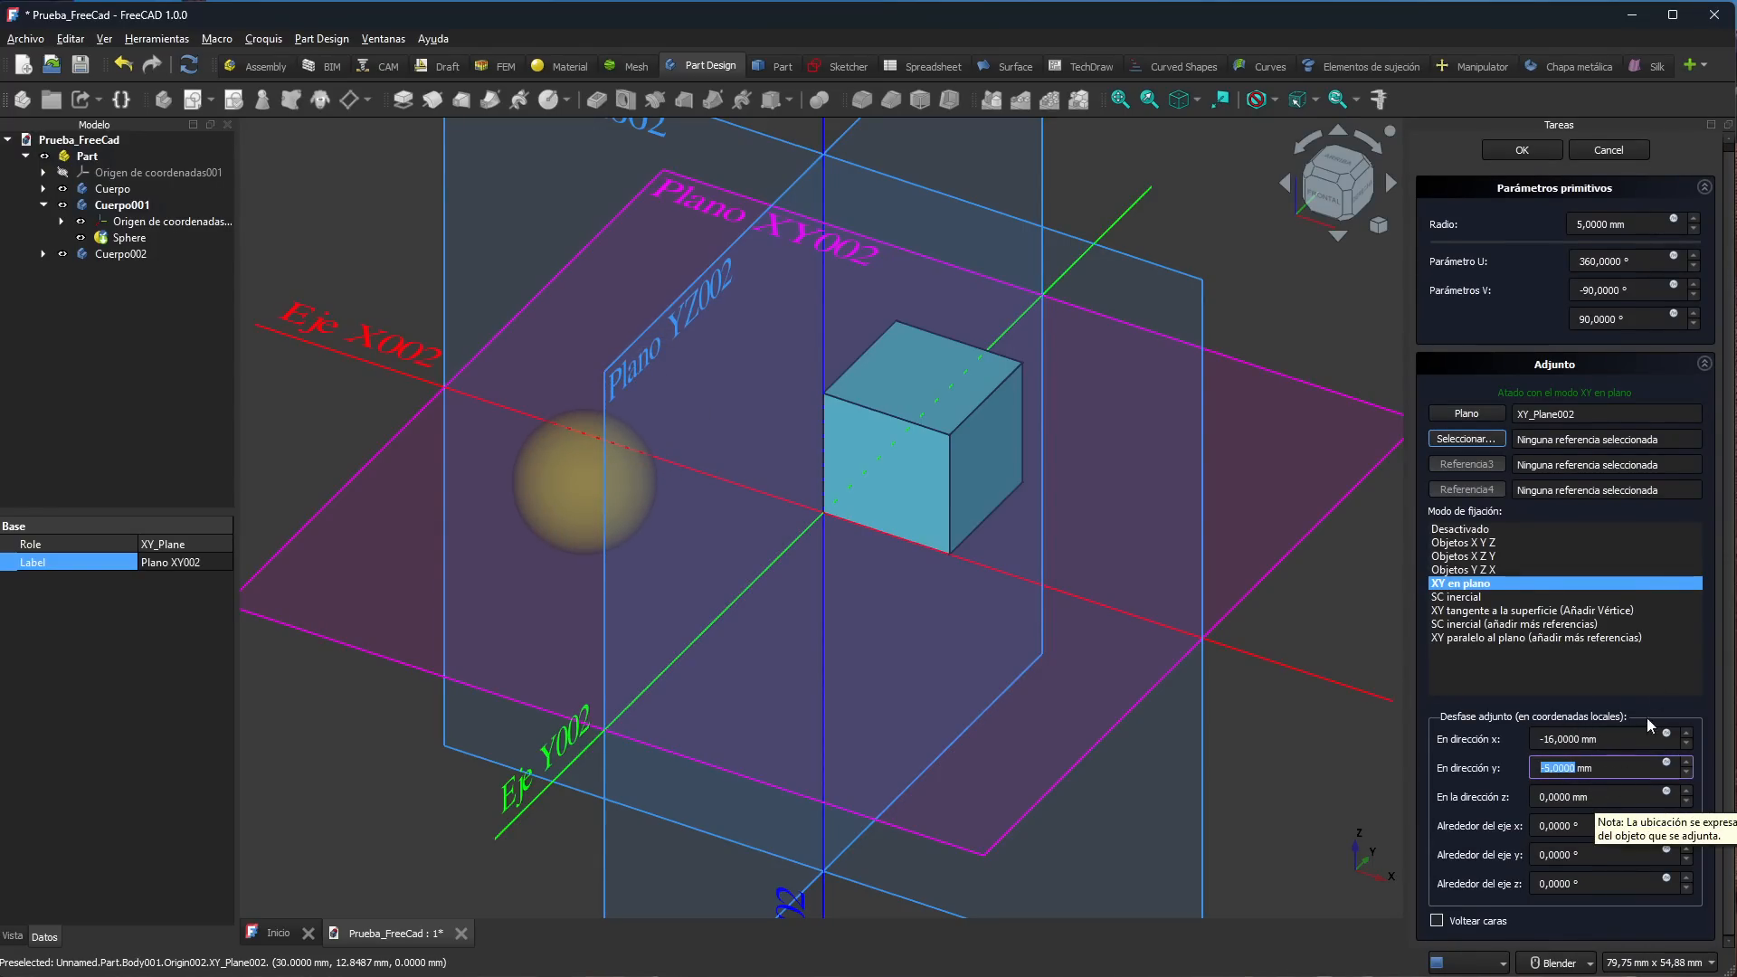
left_click(1521, 149)
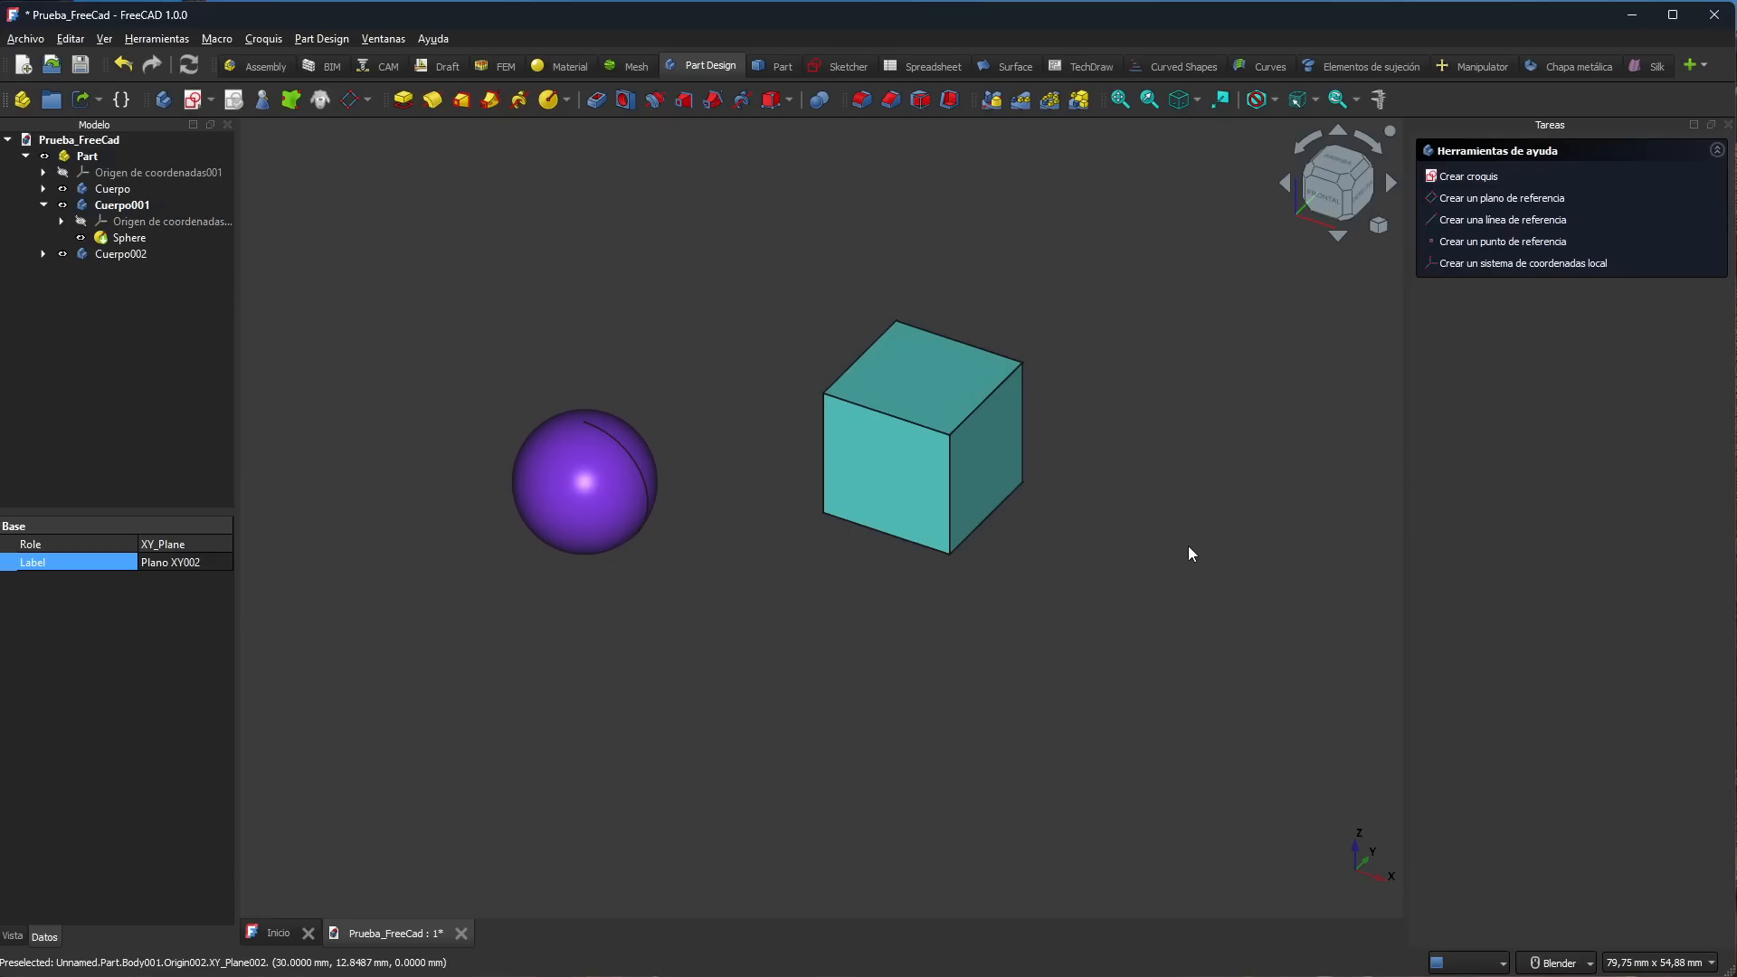
Step: Activate the body Cuerpo002 and start an additive cylinder attached to its XY plane with an X offset of 27 mm
double_click(129, 258)
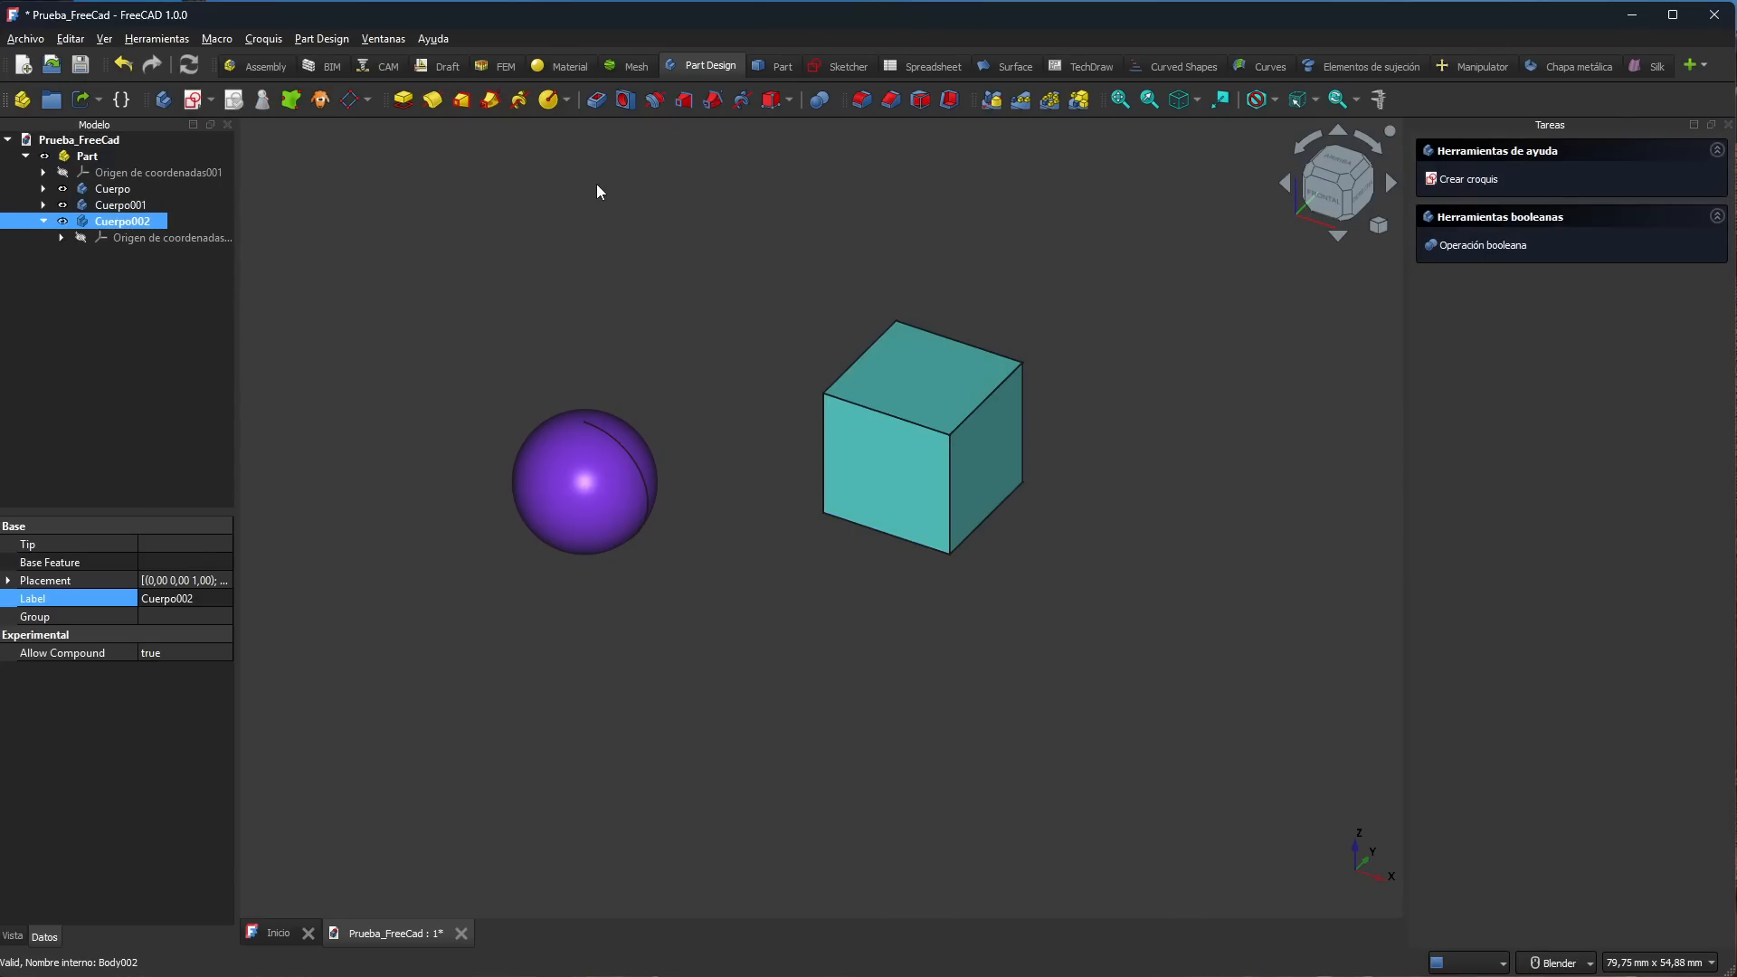
left_click(567, 100)
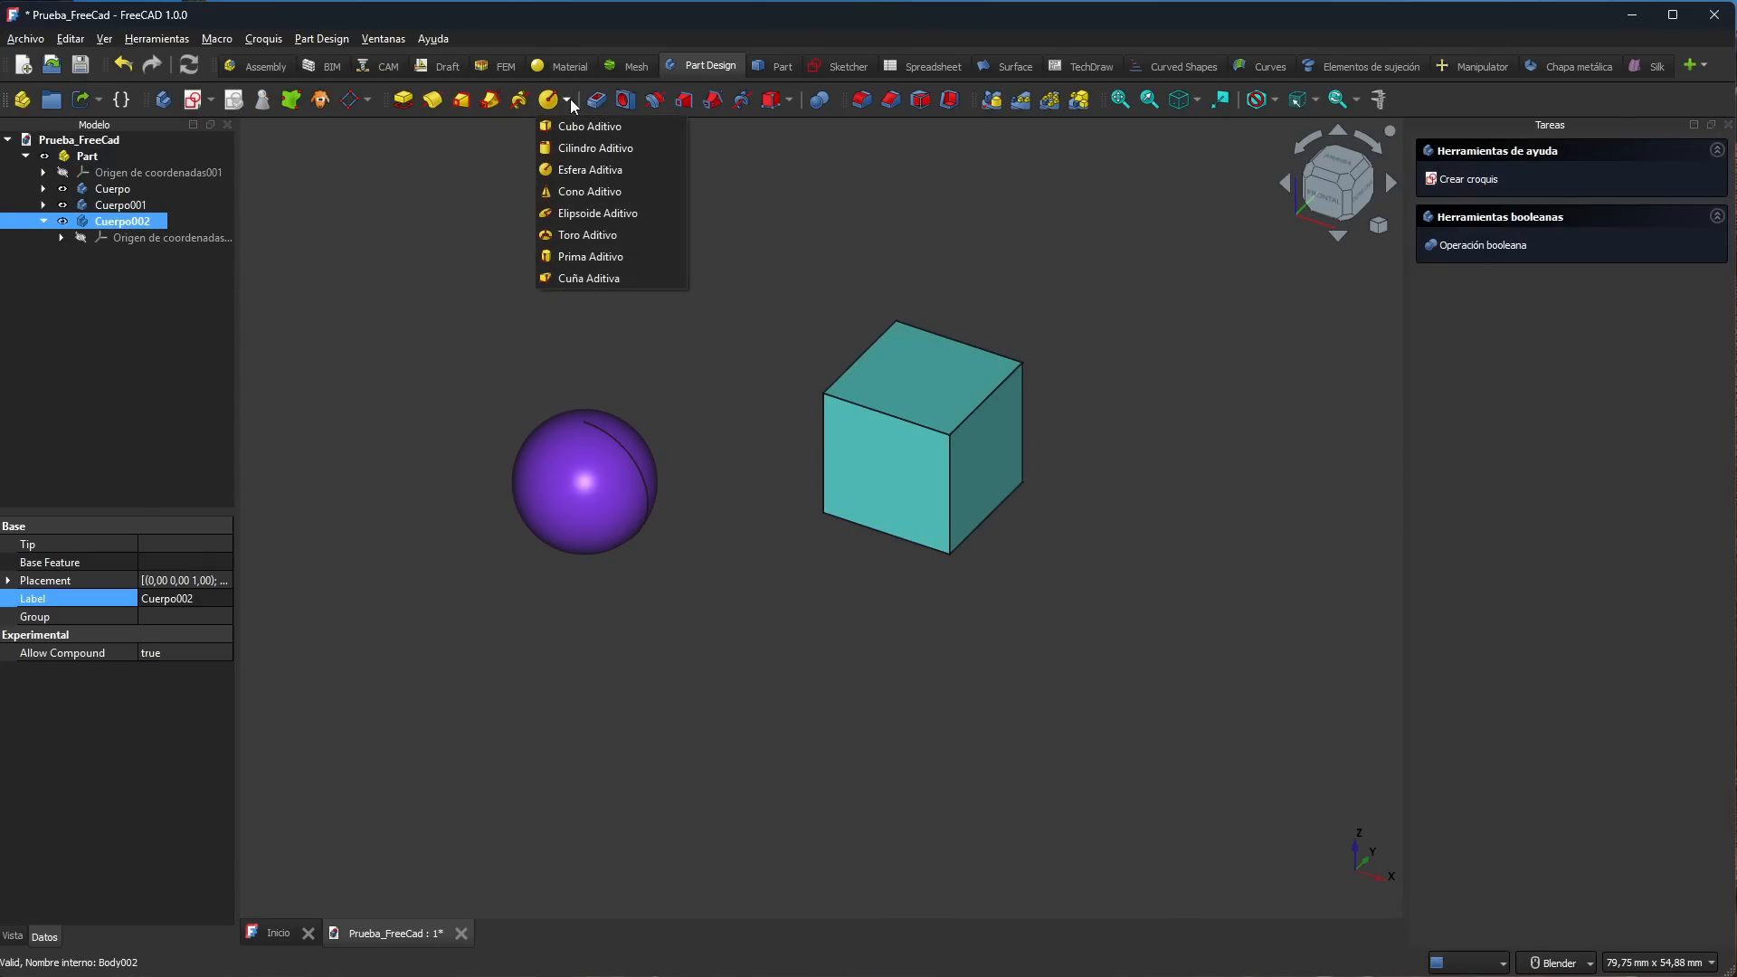
left_click(594, 150)
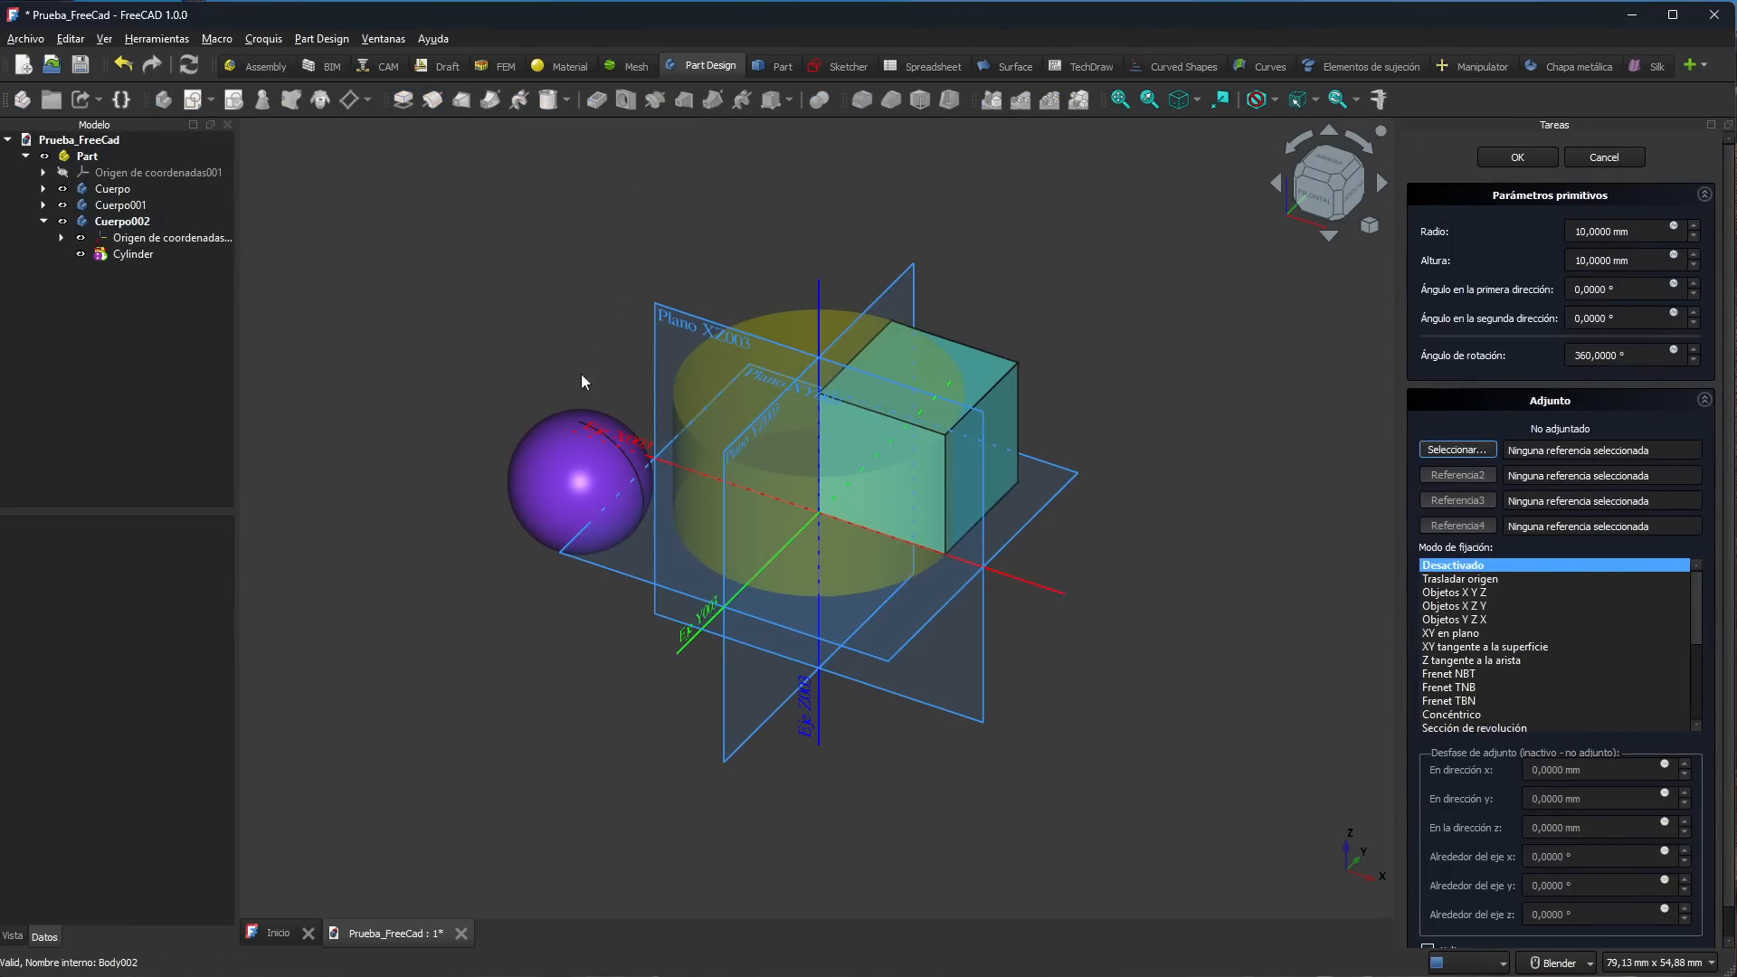
left_click(616, 569)
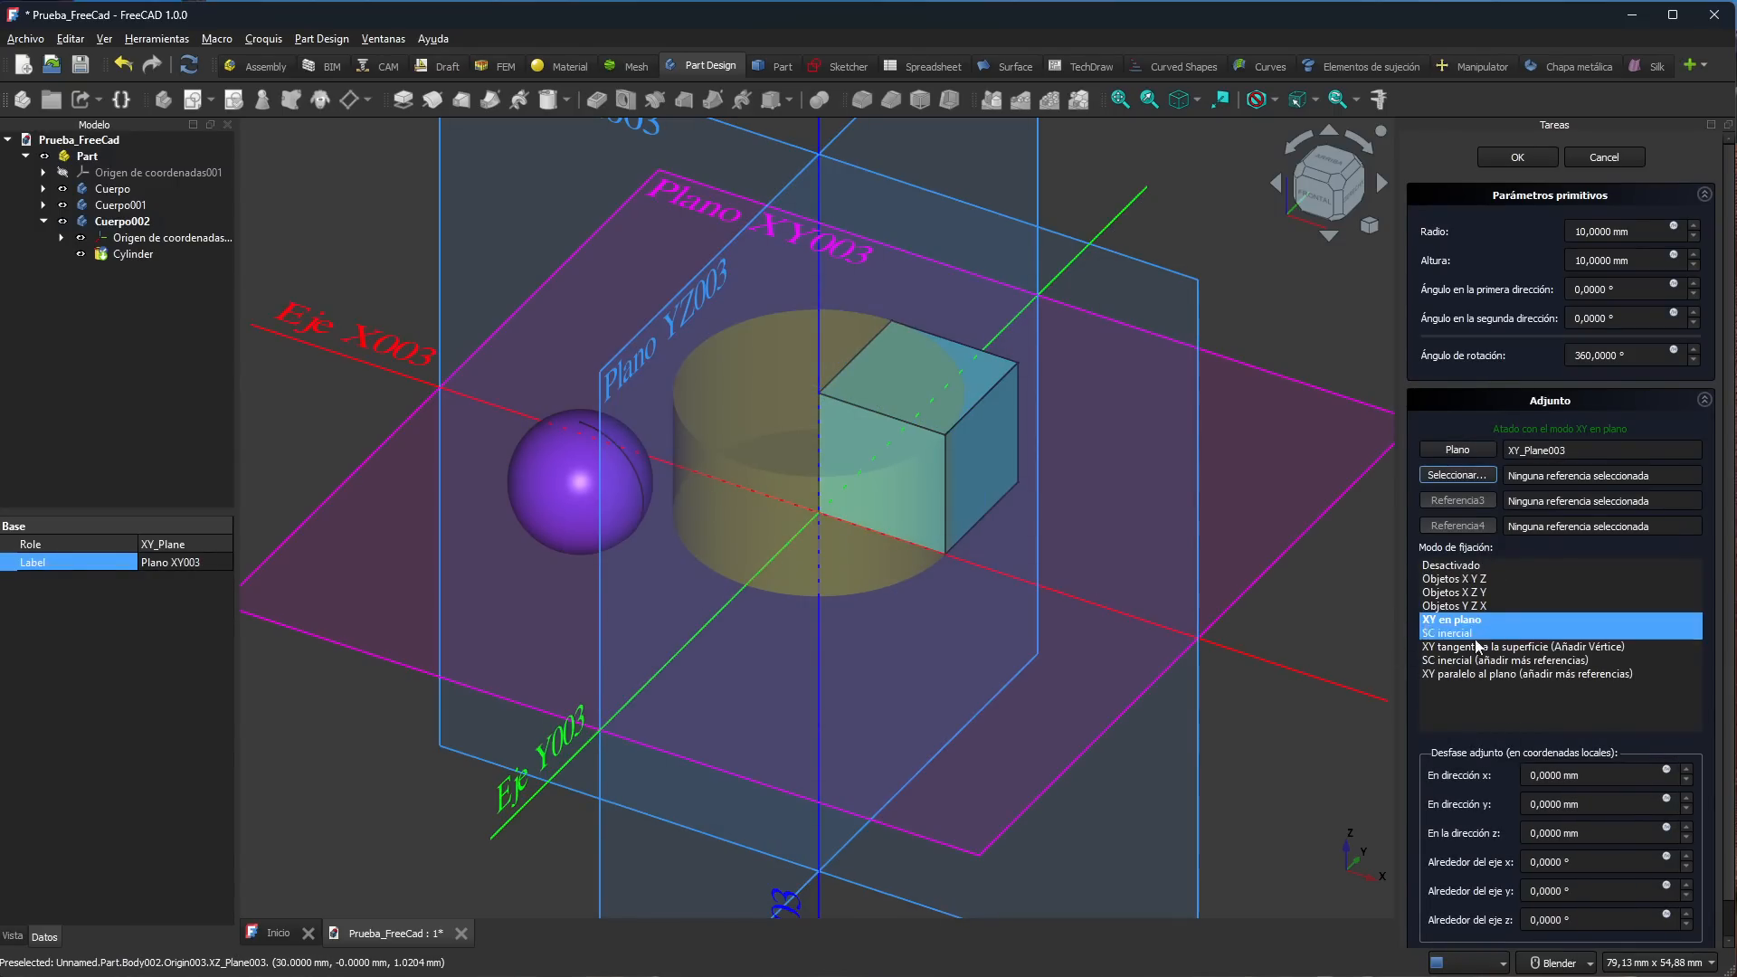
left_click(1598, 776)
scroll(1598, 776, "up", 20)
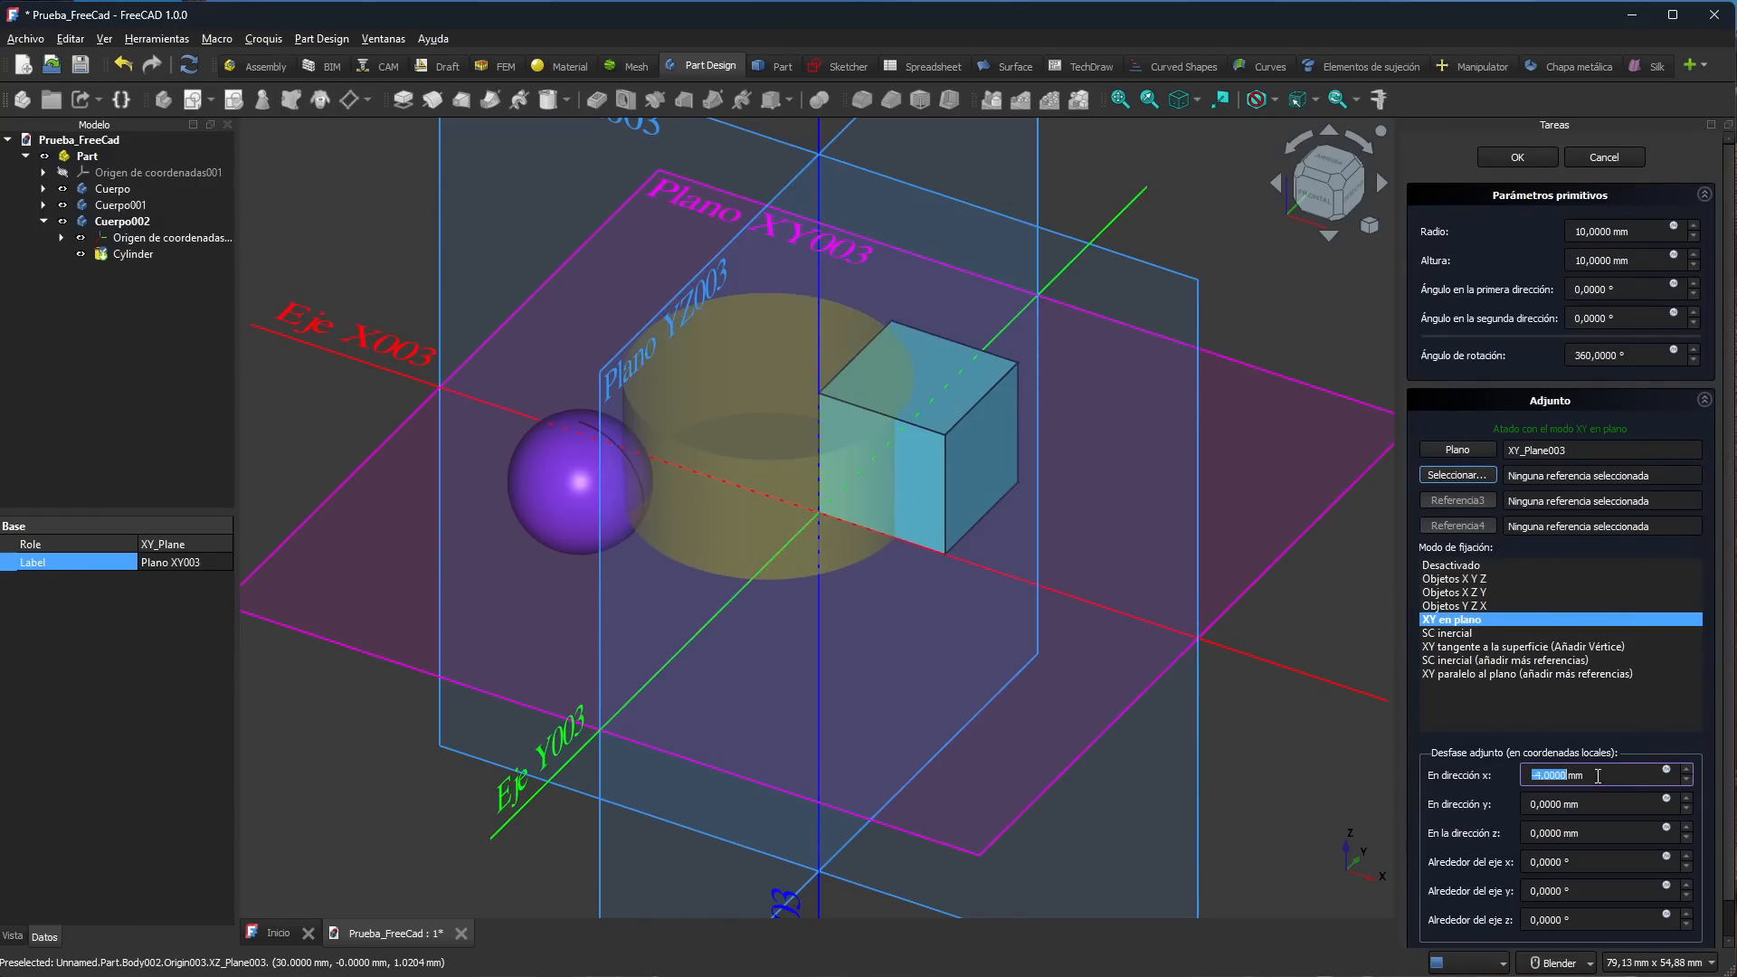
scroll(1597, 776, "down", 20)
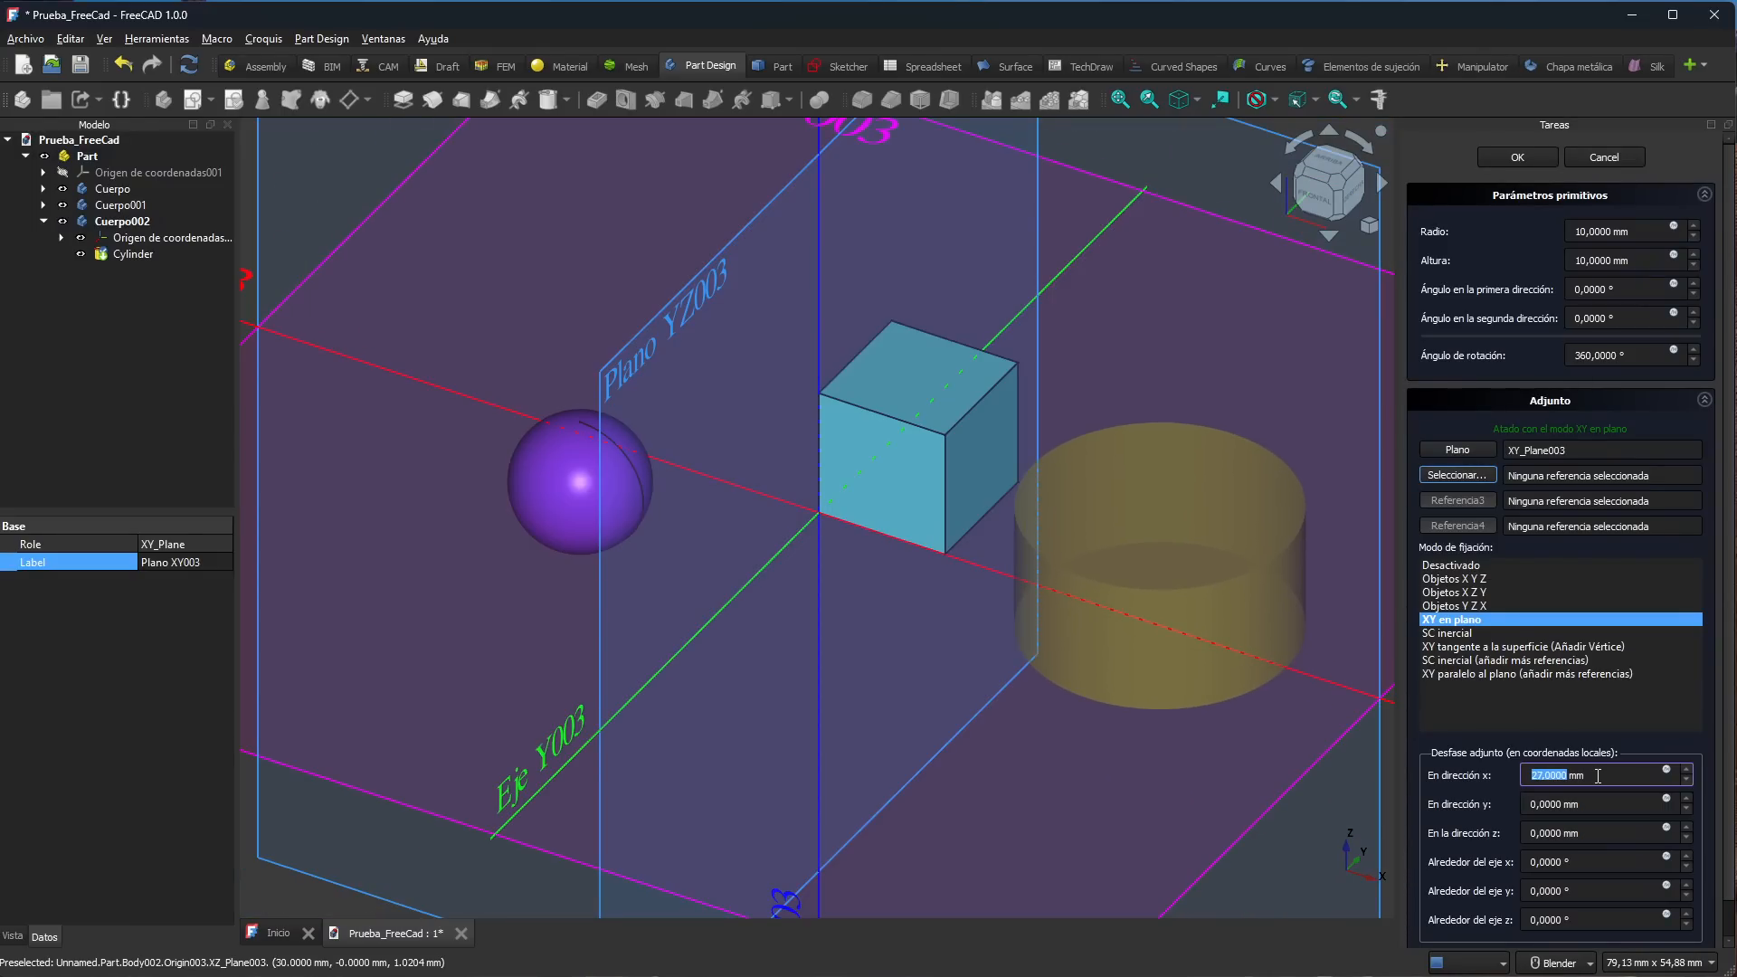
Step: Set the cylinder's radius to 2 mm and its height to 6 mm and finish it
left_click(1610, 230)
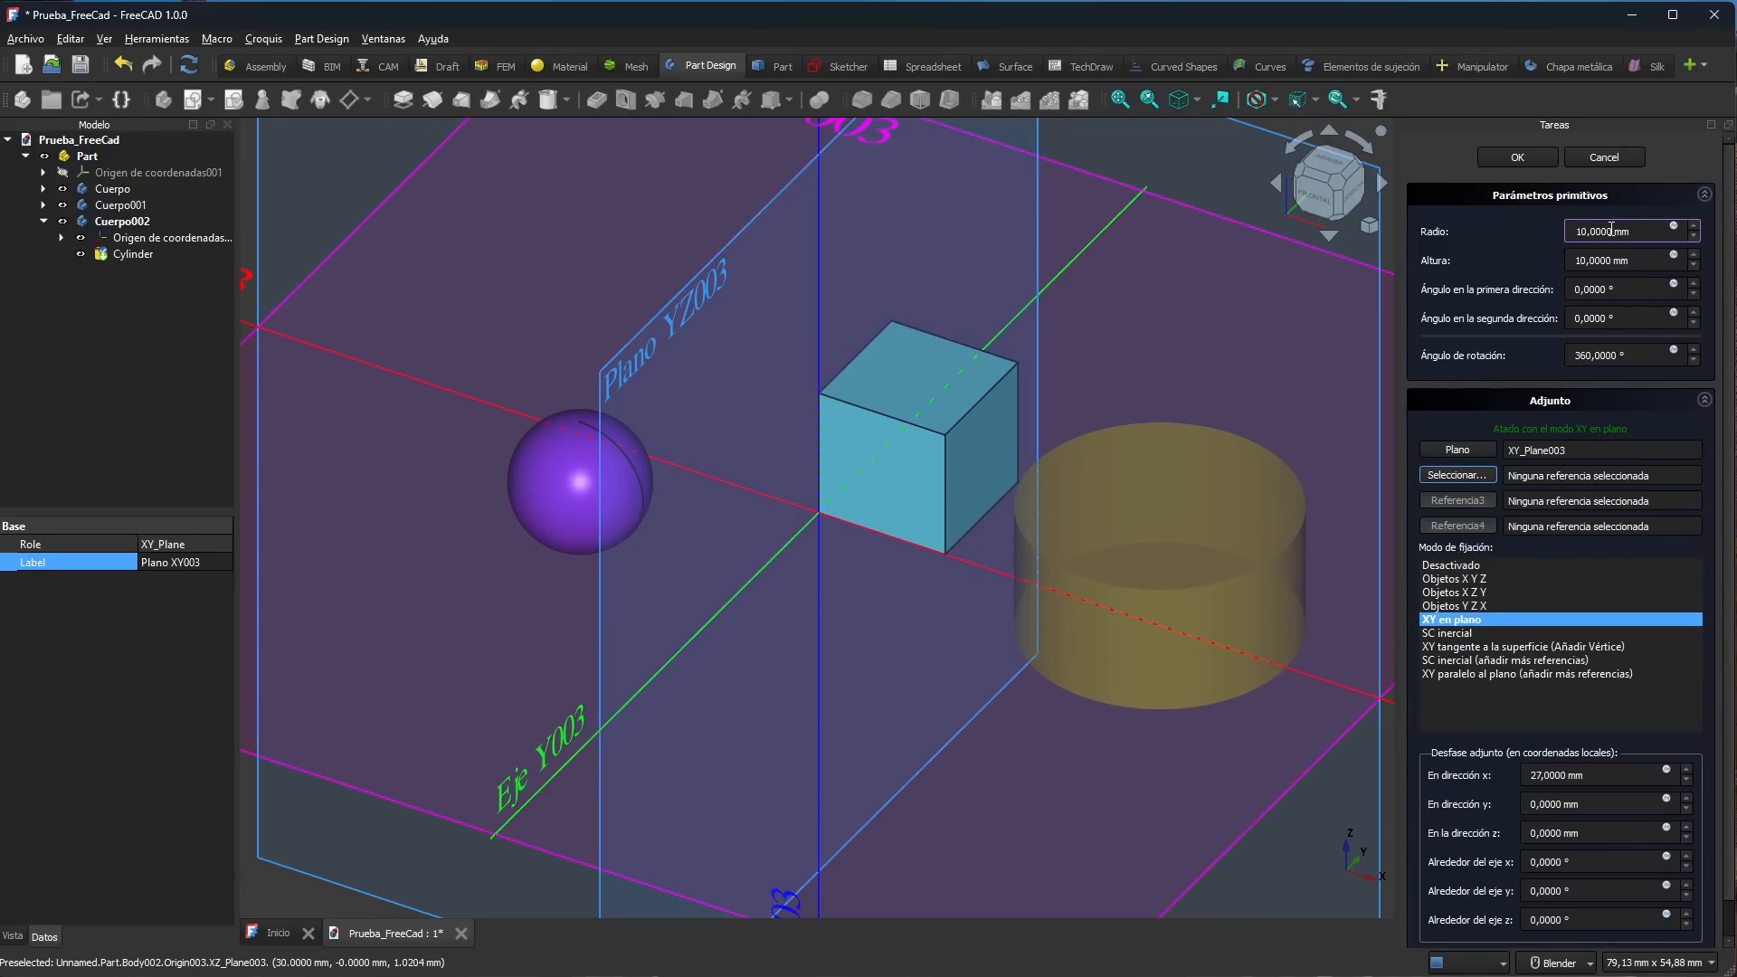
scroll(1610, 231, "down", 8)
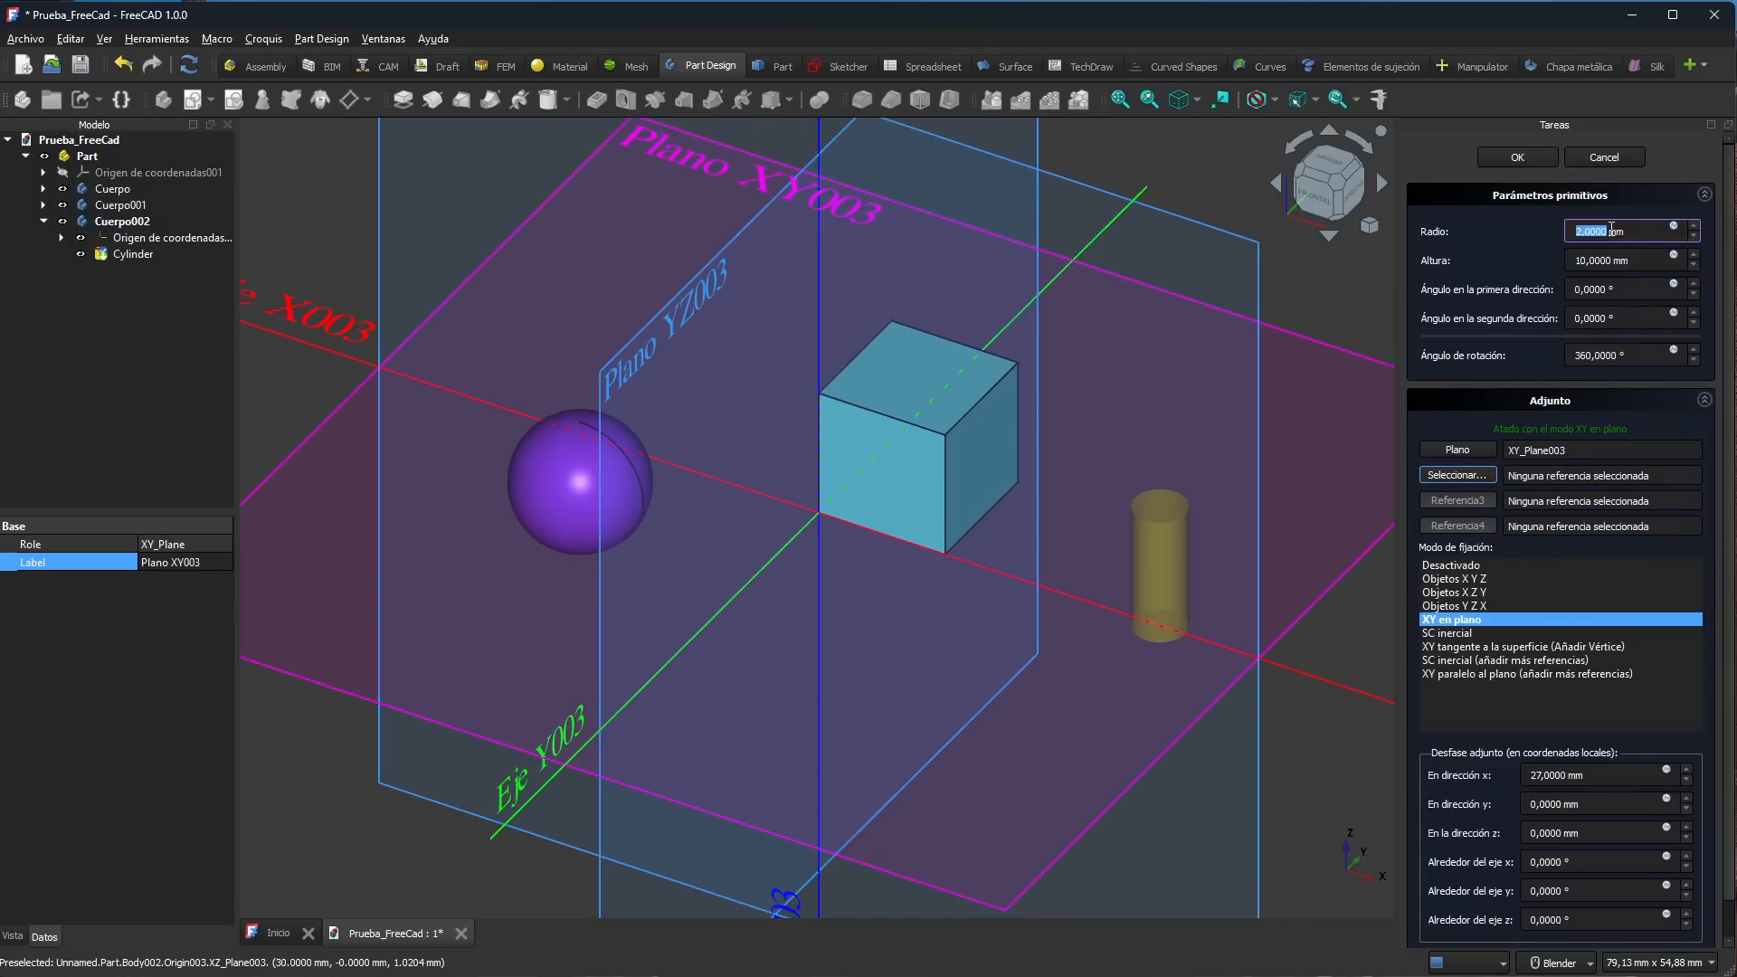
left_click(1611, 262)
scroll(1611, 262, "down", 4)
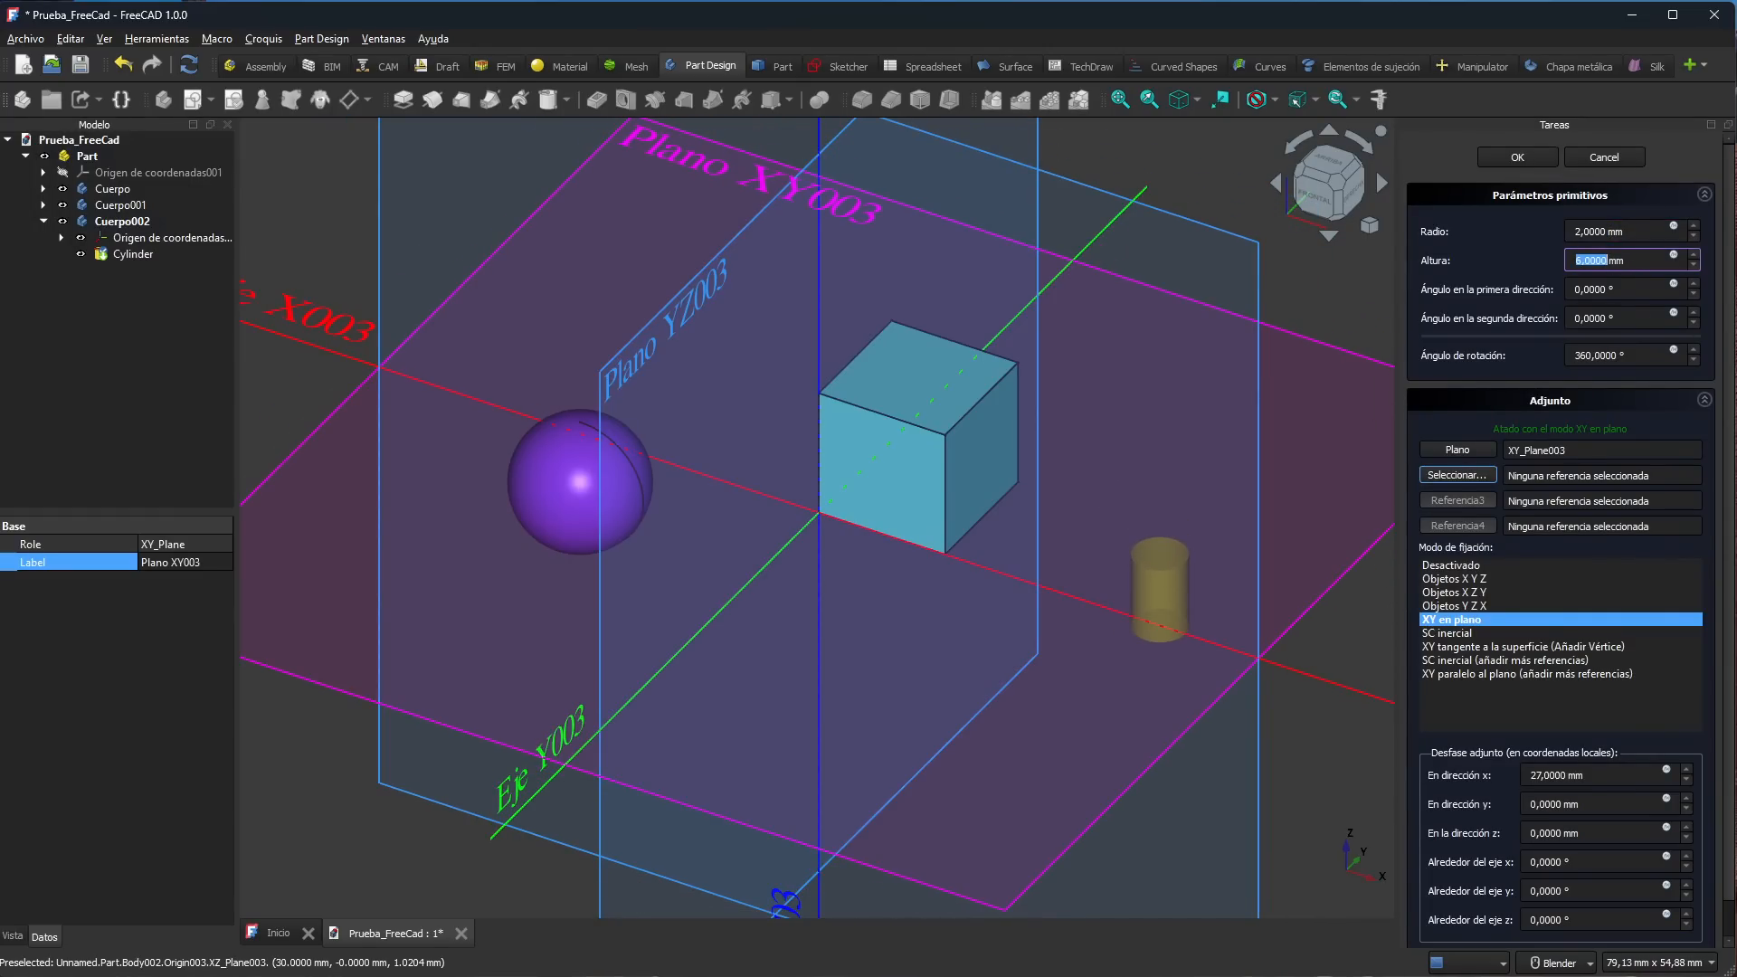
left_click(1533, 157)
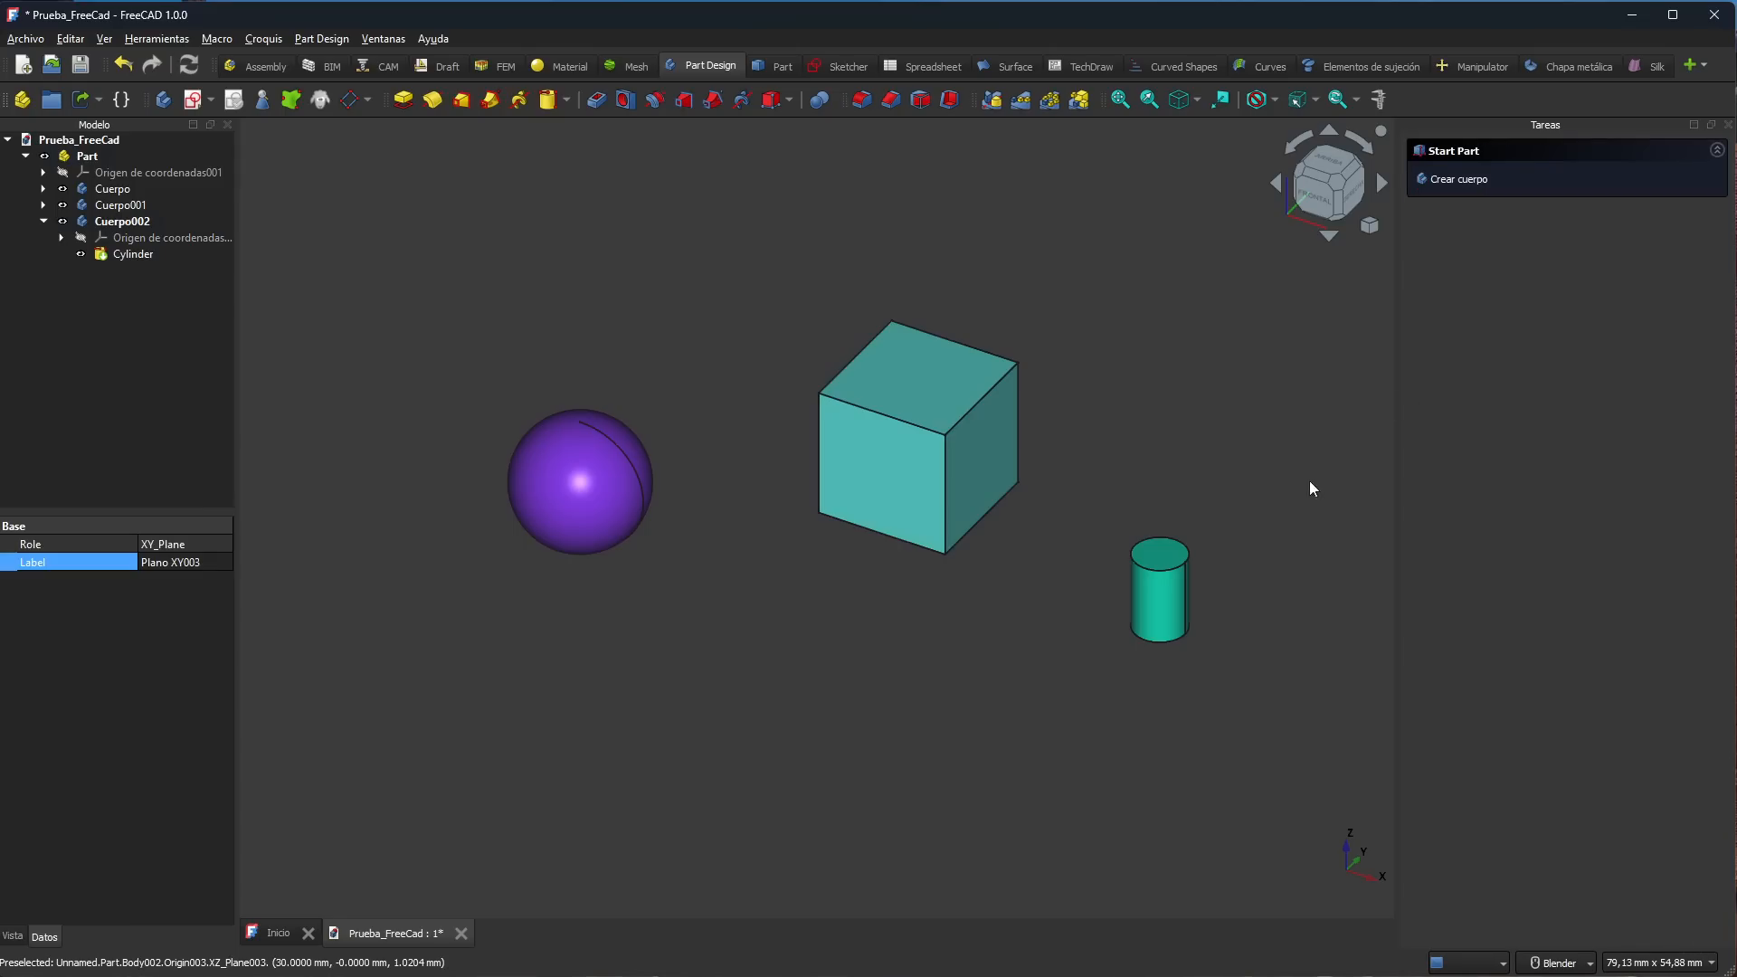
Step: Expand Cuerpo001 and Cuerpo in the model tree to examine the origin and primitive inside each body
mouse_move(1088, 691)
middle_mouse_down()
mouse_move(992, 606)
mouse_move(923, 582)
mouse_move(1087, 670)
middle_mouse_up()
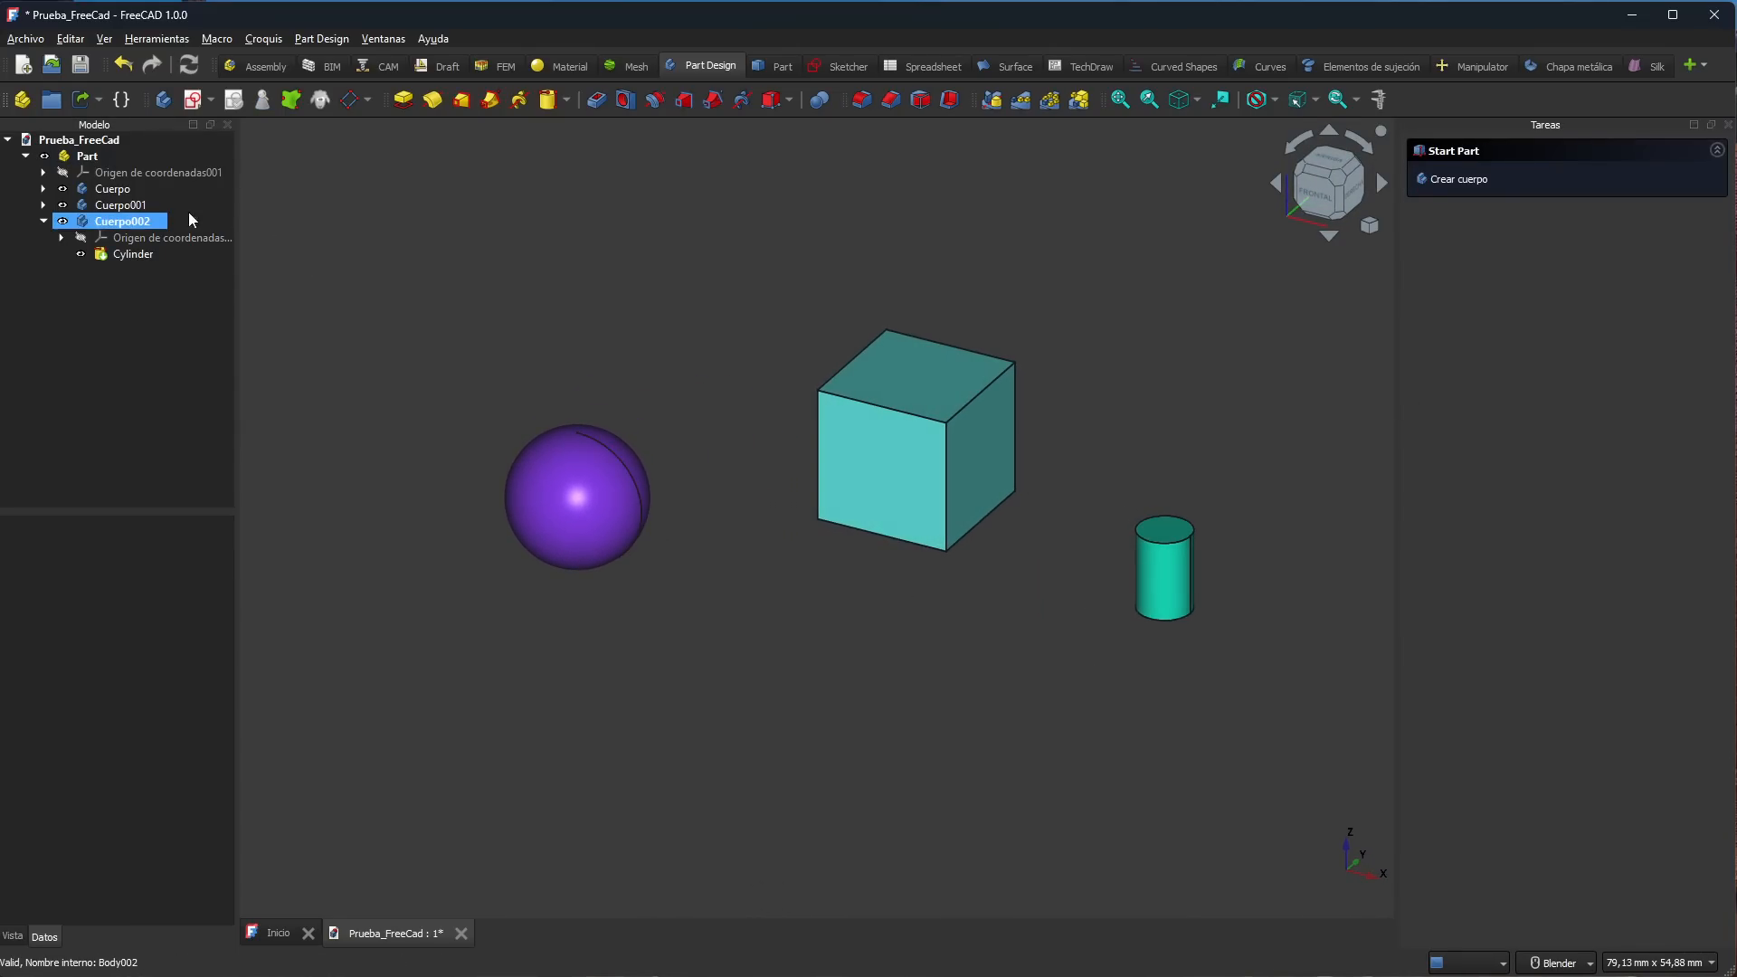
left_click(106, 190)
left_click(113, 222)
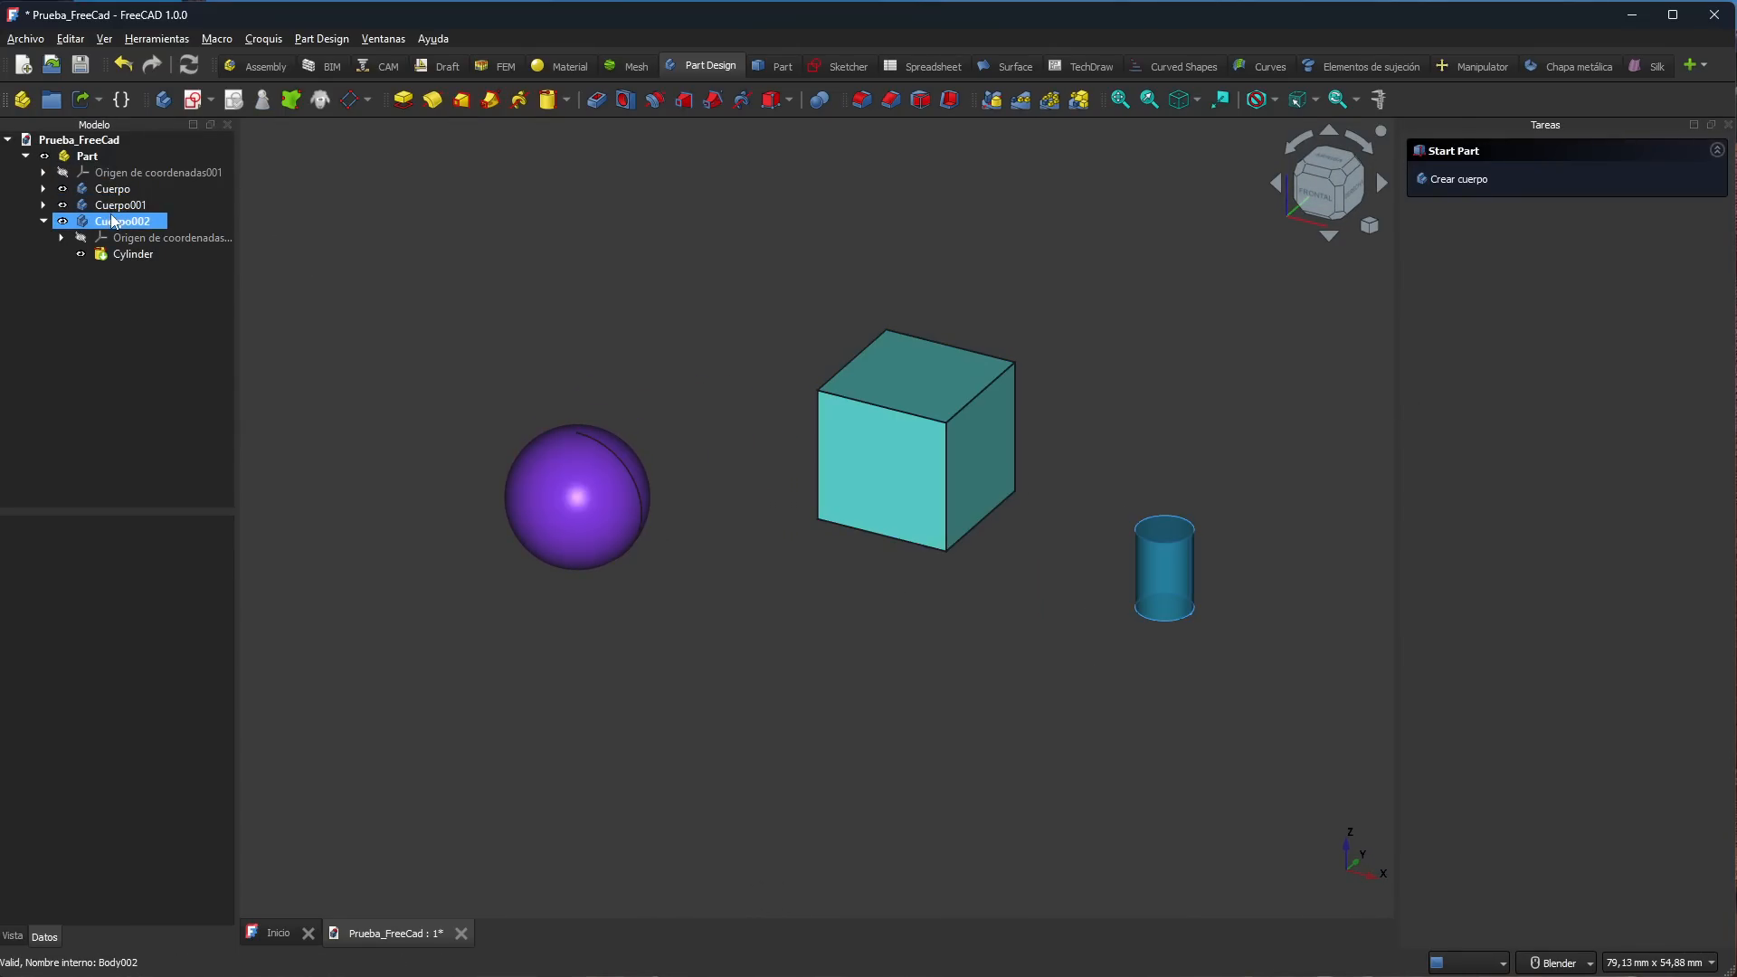
left_click(43, 205)
left_click(51, 203)
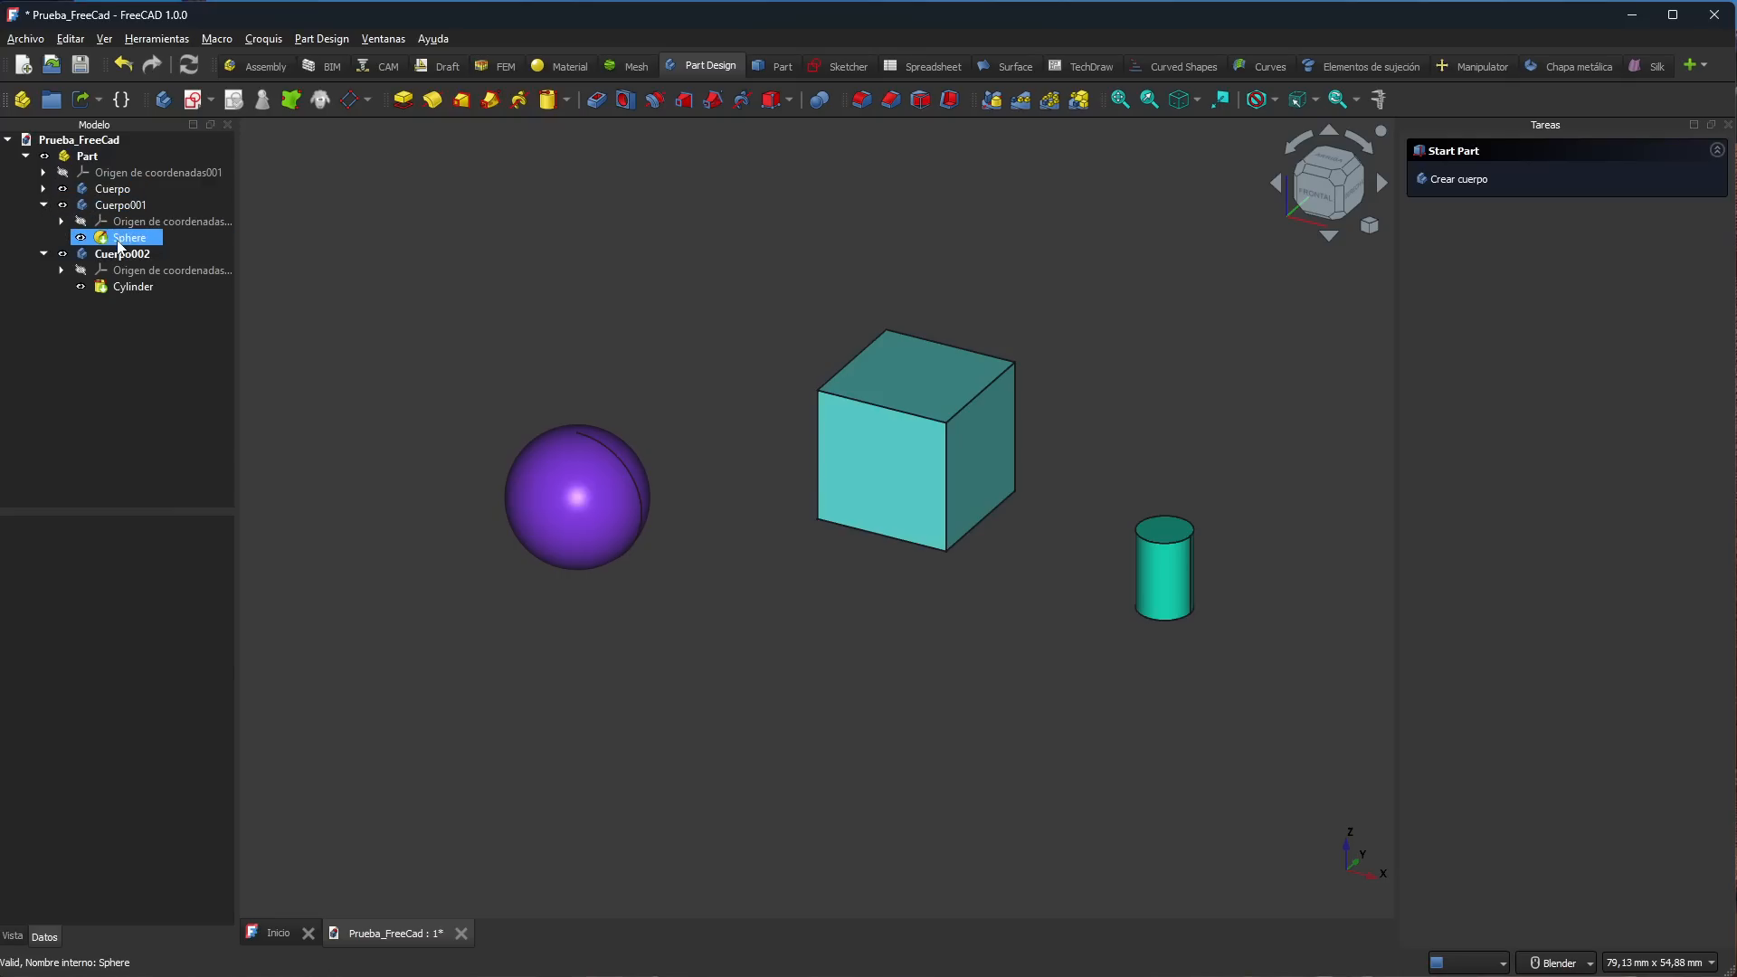
left_click(42, 188)
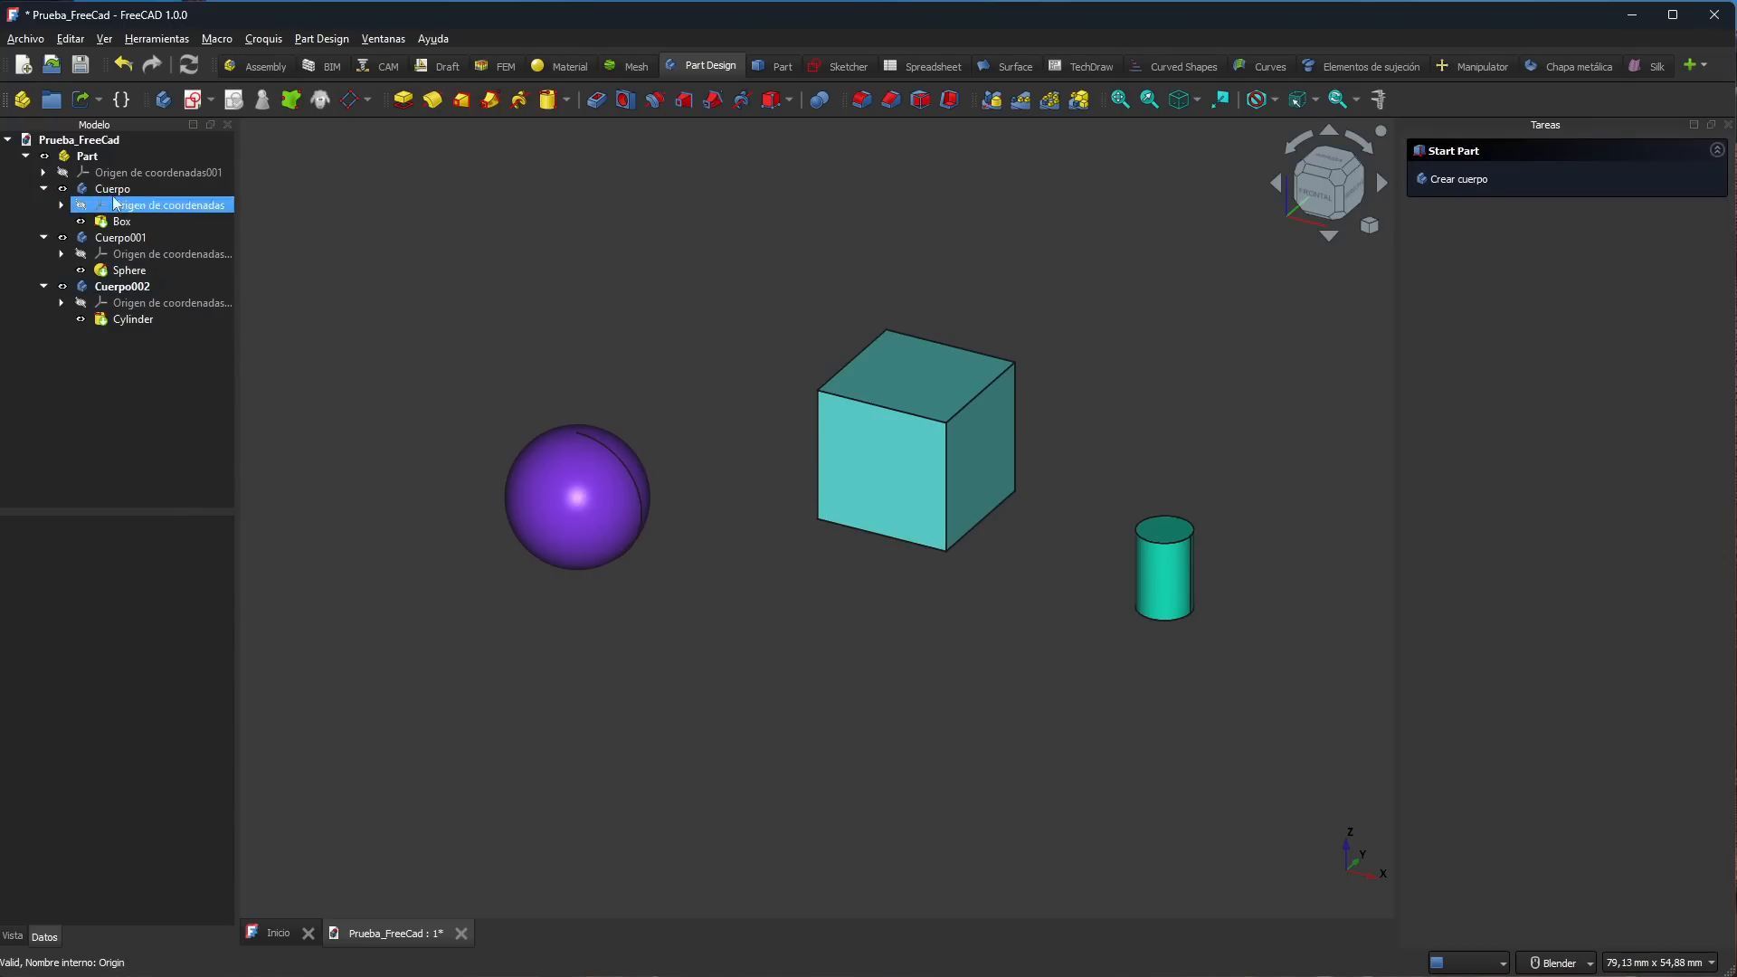
Step: Collapse the bodies Cuerpo002, Cuerpo001 and Cuerpo in the model tree
left_click(116, 271)
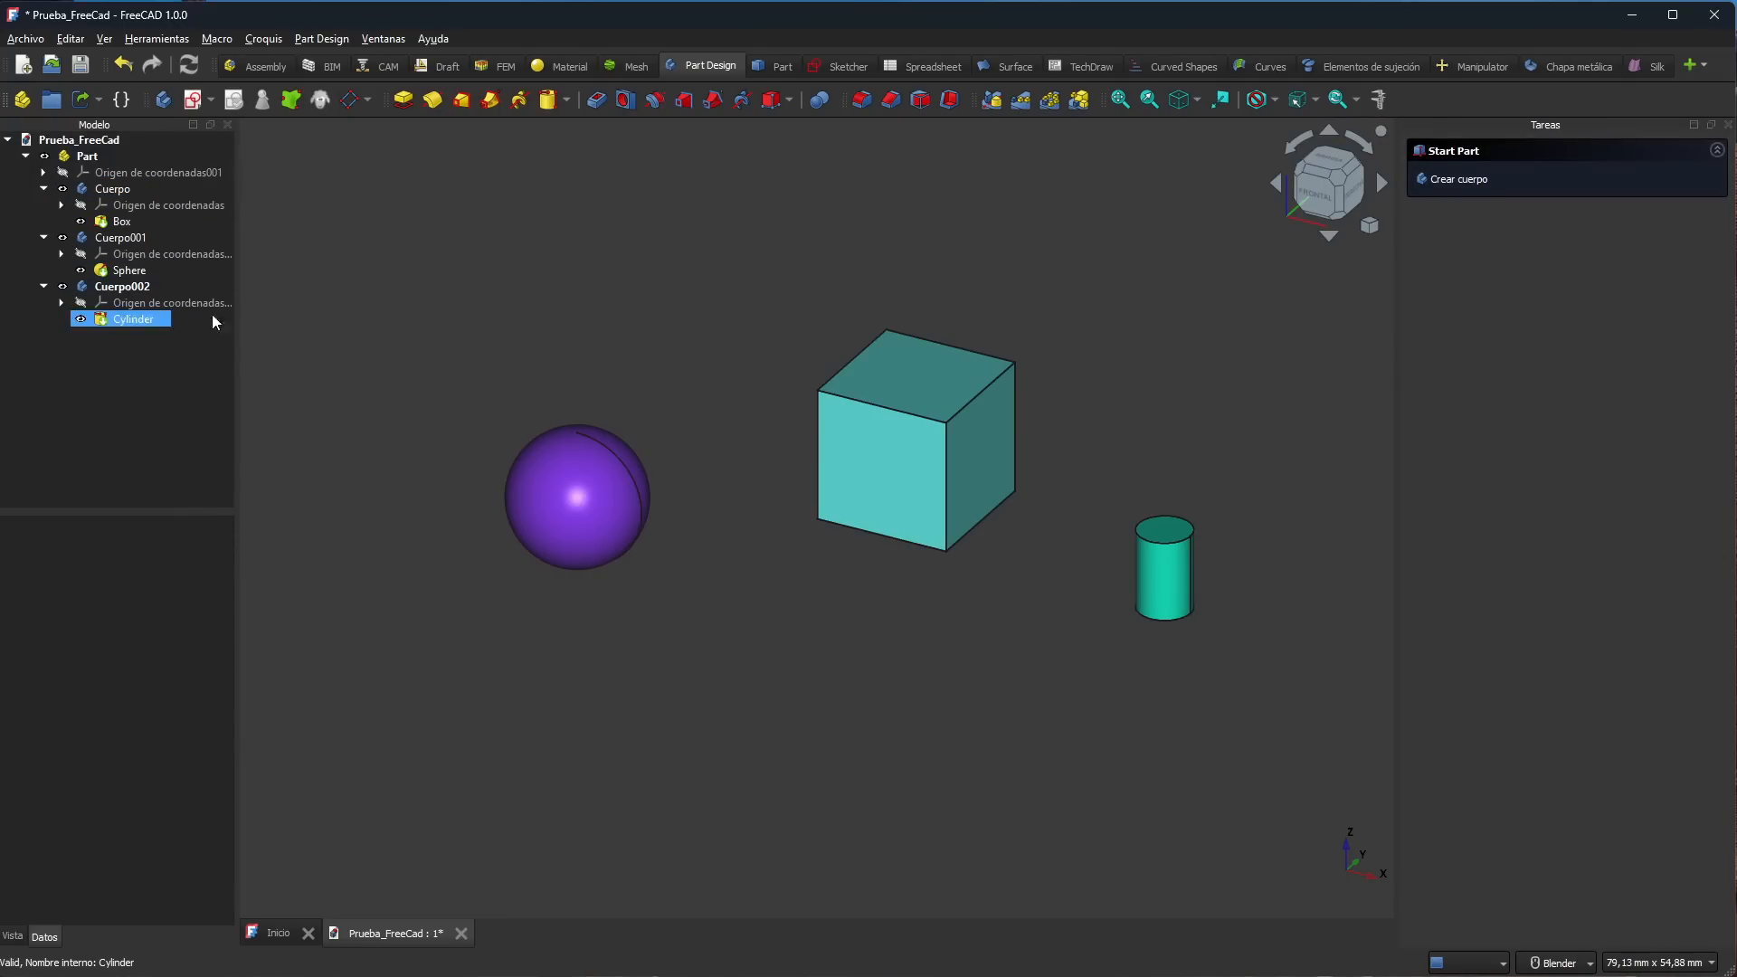
left_click(44, 286)
left_click(43, 237)
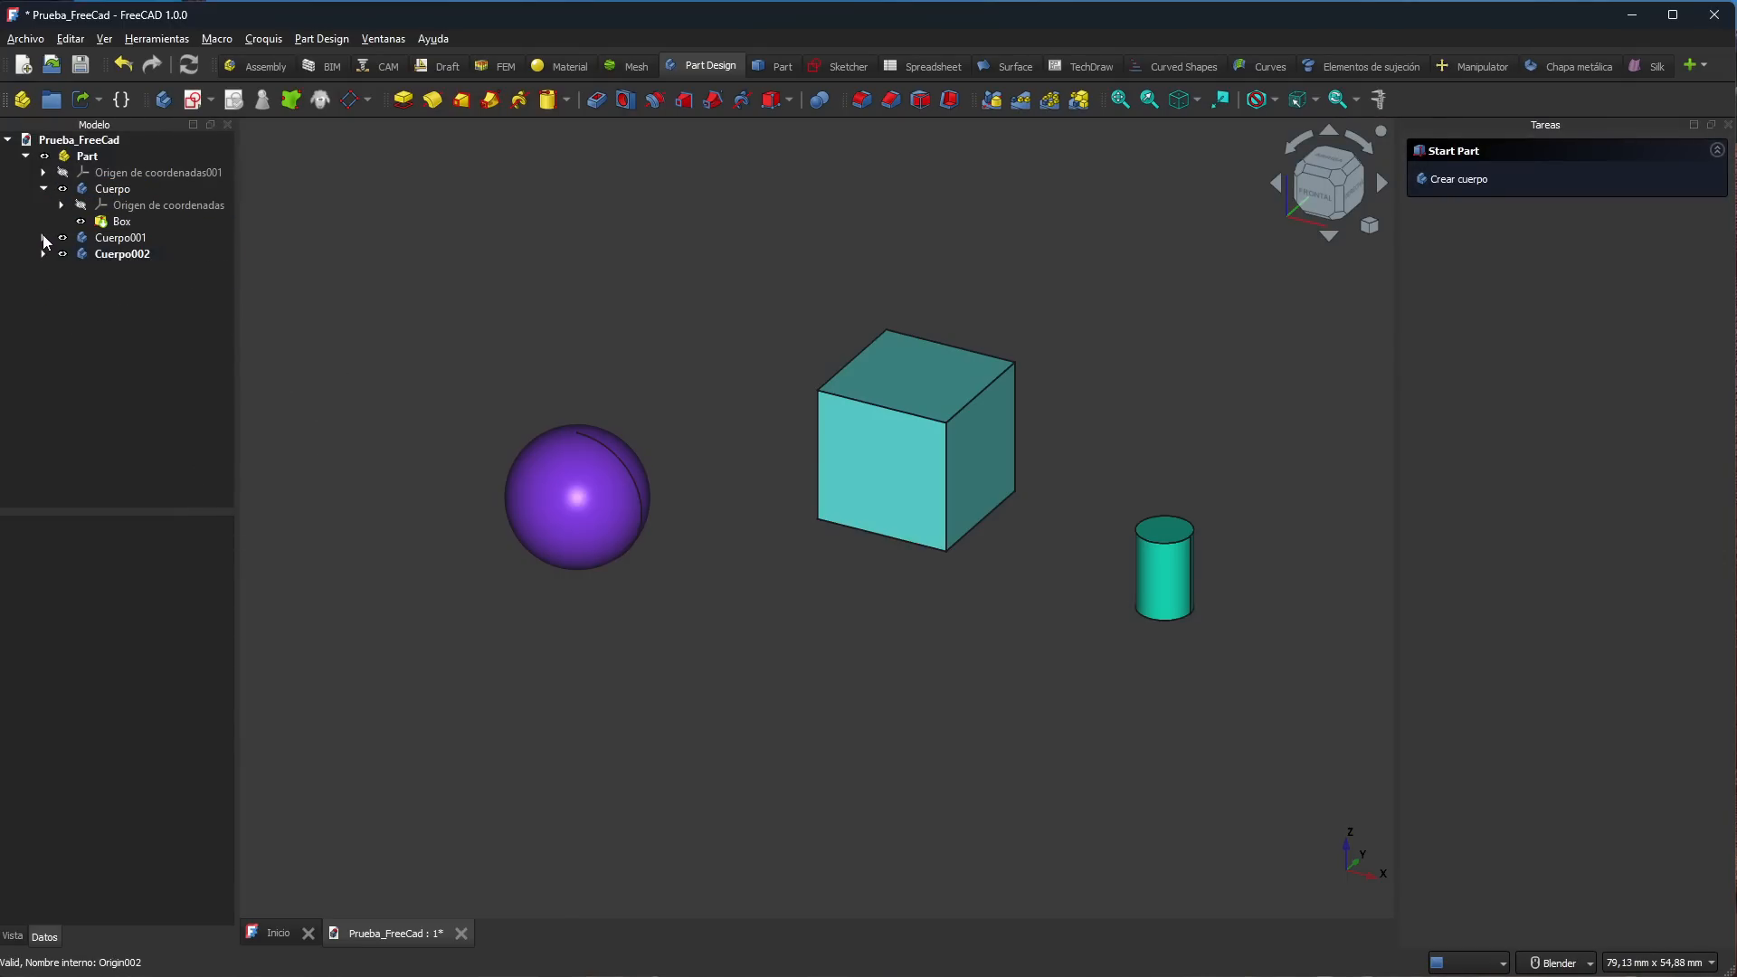
left_click(43, 189)
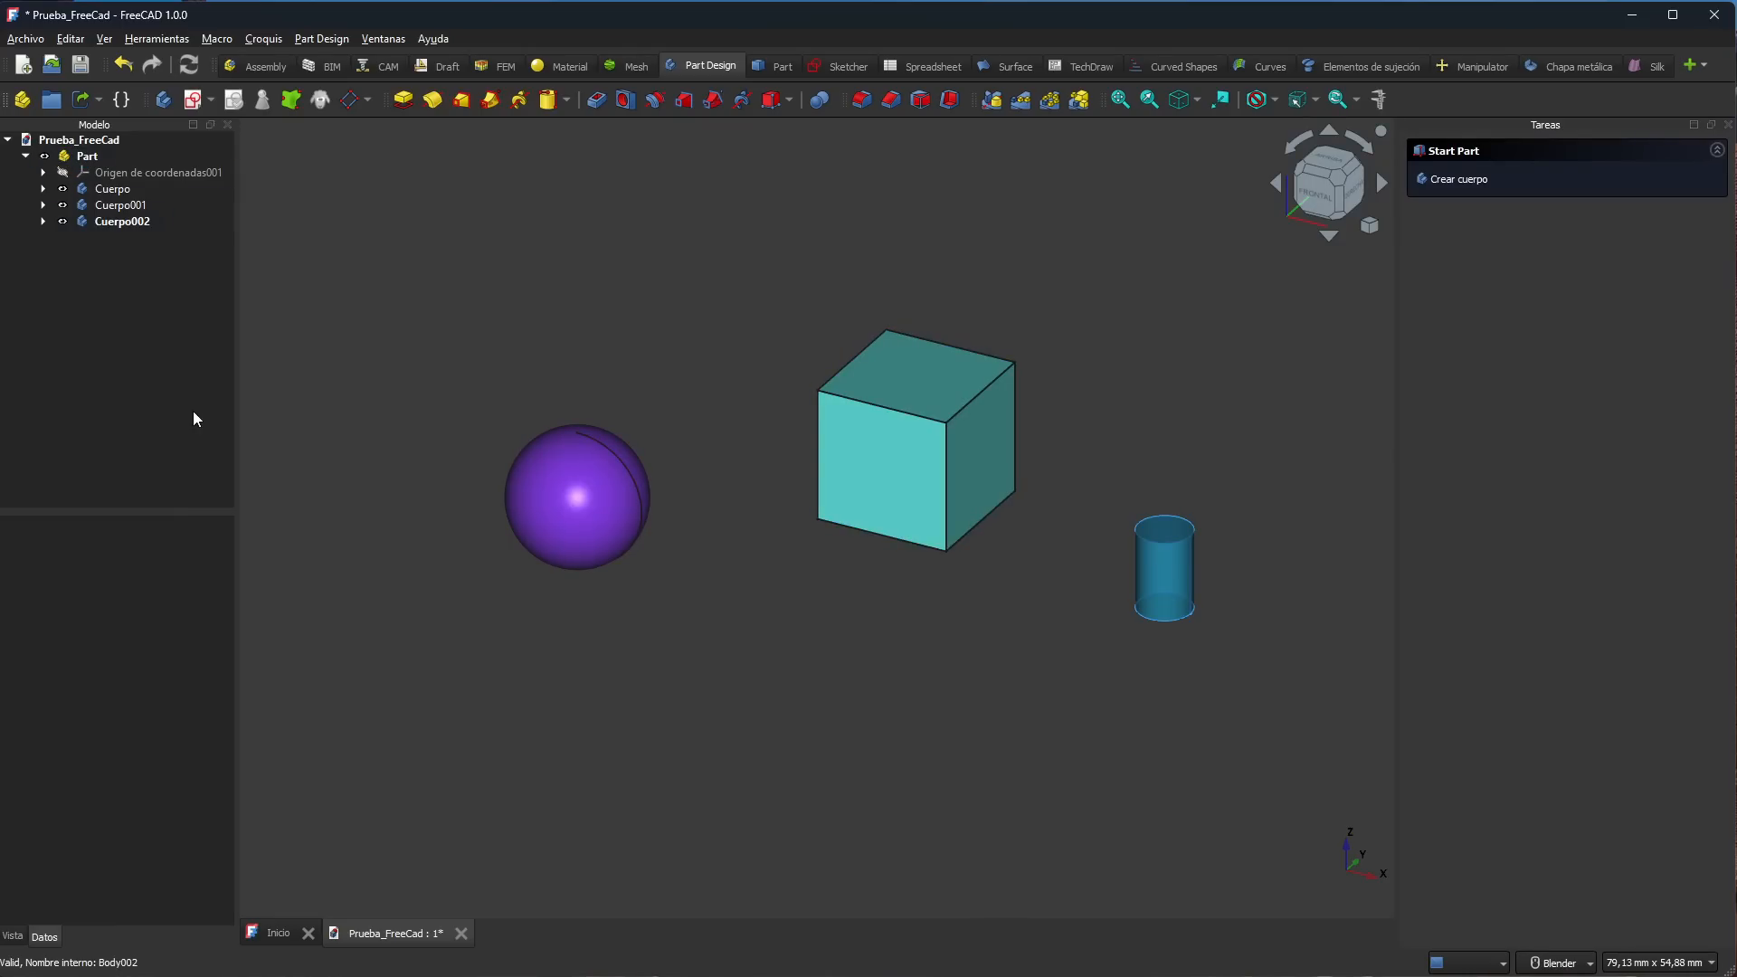
left_click(133, 192)
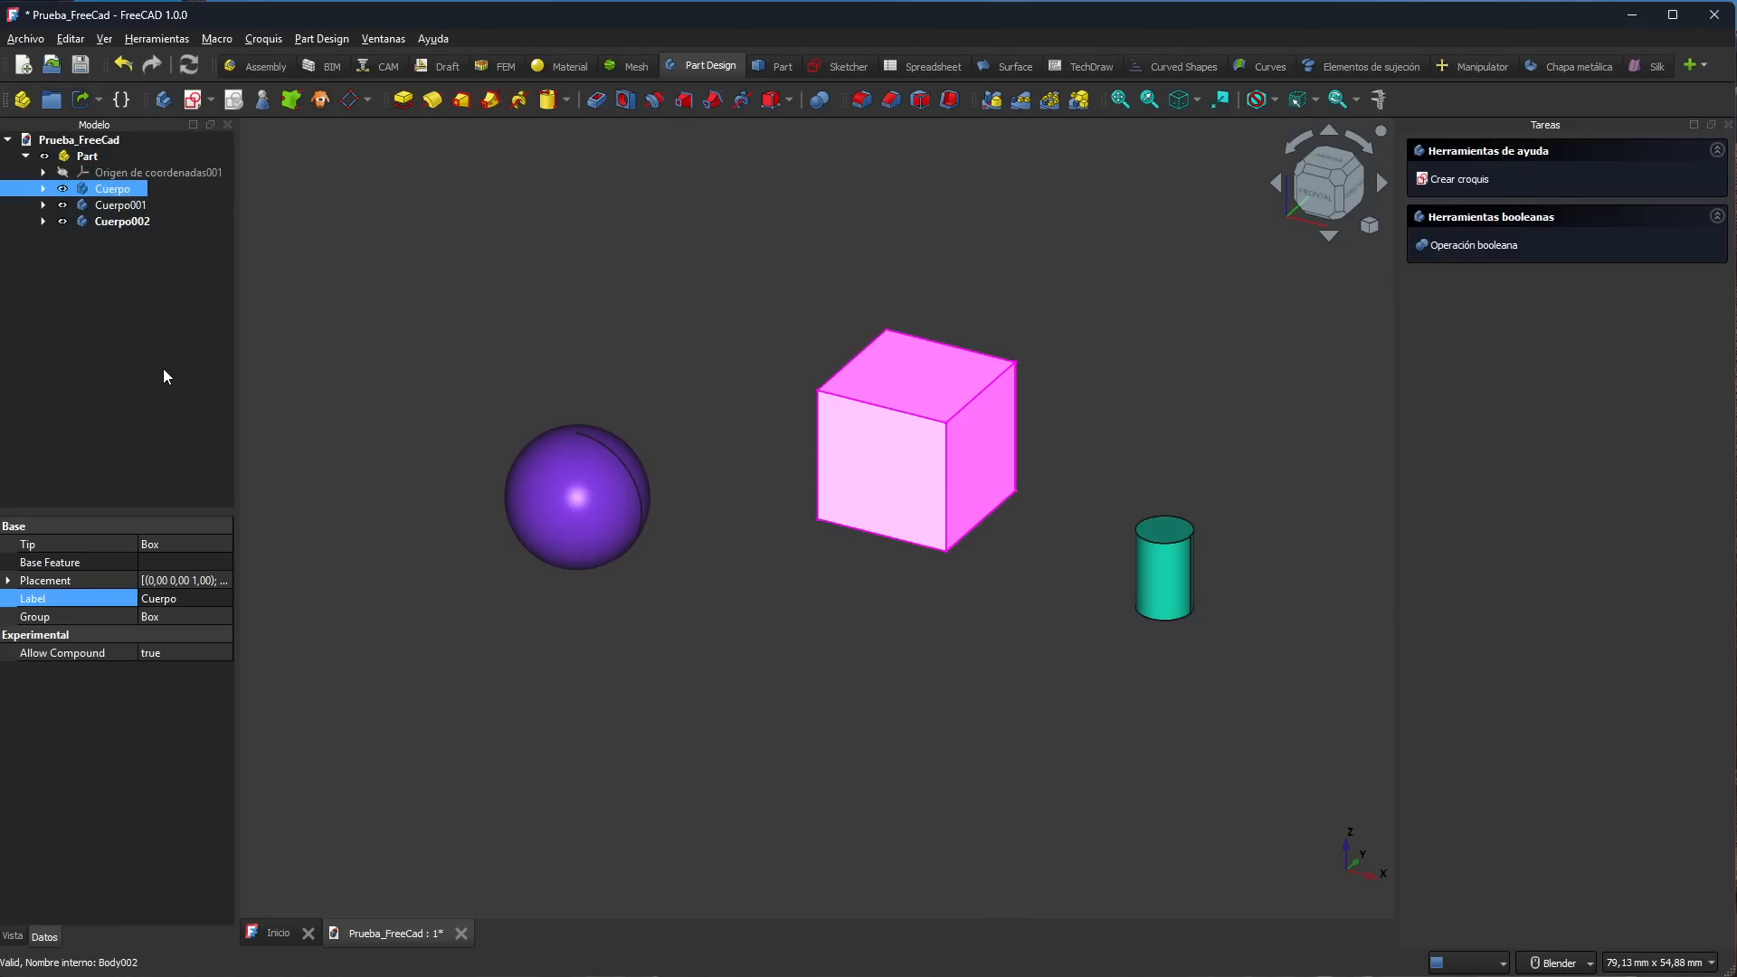
left_click(134, 223, "shift")
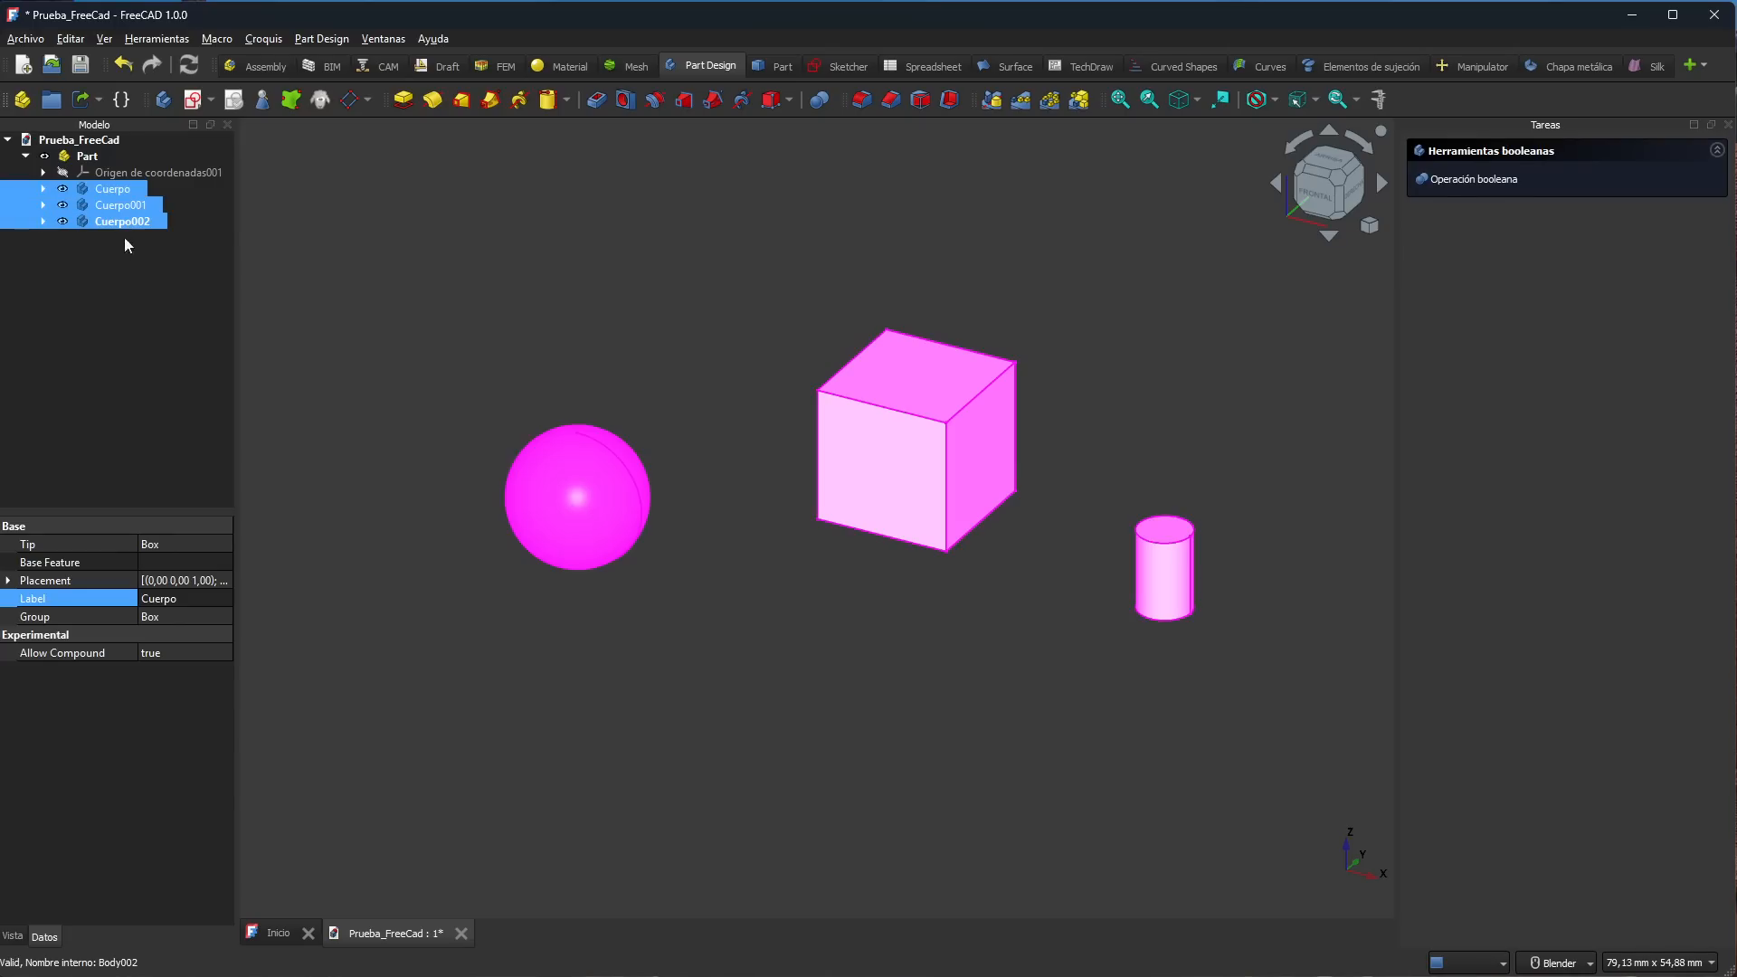
right_click(123, 231)
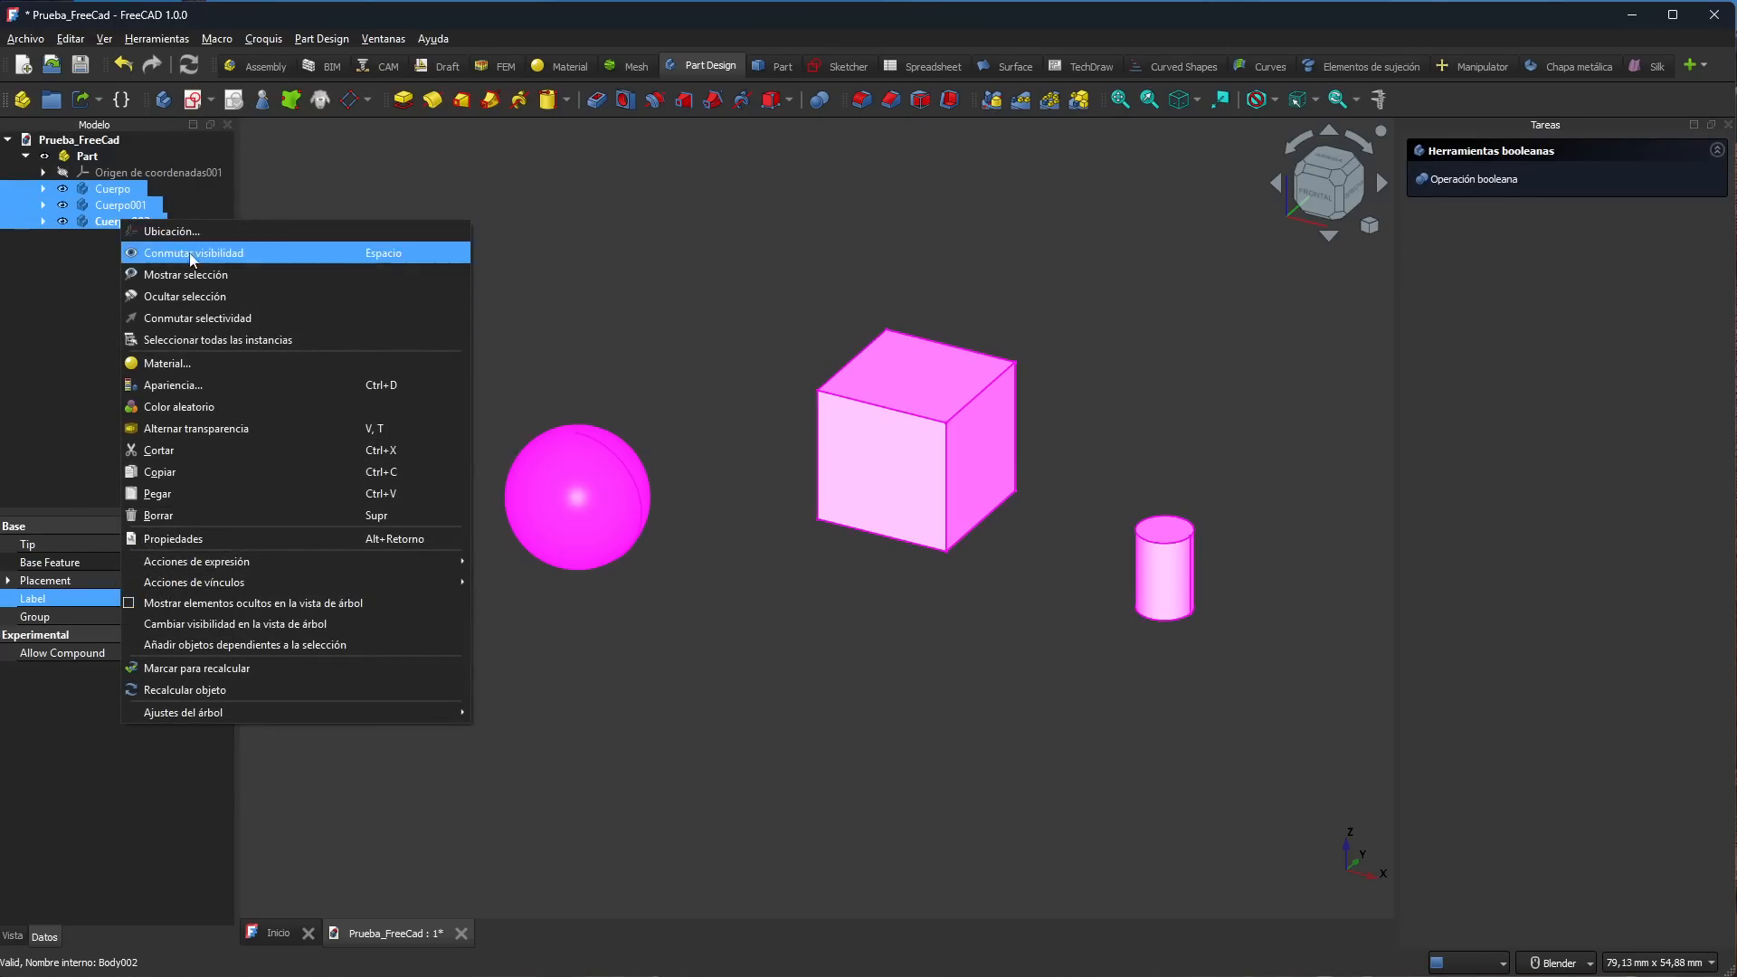
left_click(78, 337)
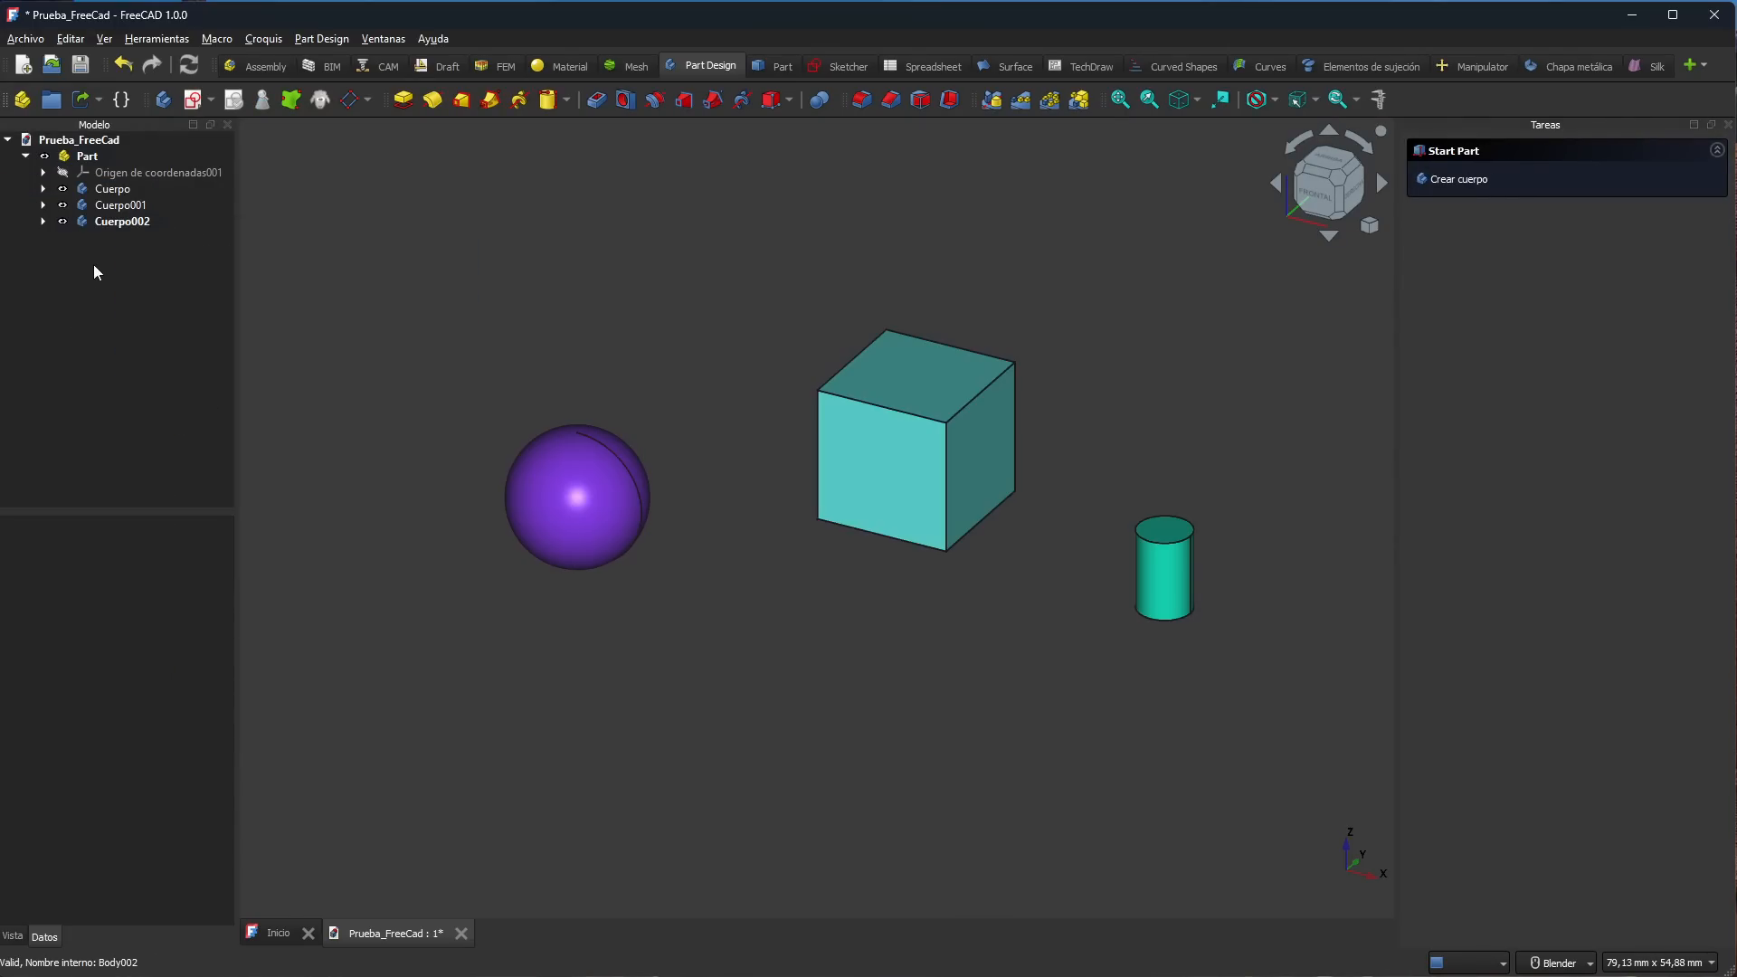
Step: Transform the body Cuerpo002 by moving it 12 mm along X and rotating it -15° about Z, and accept the change
left_click(117, 225)
right_click(118, 226)
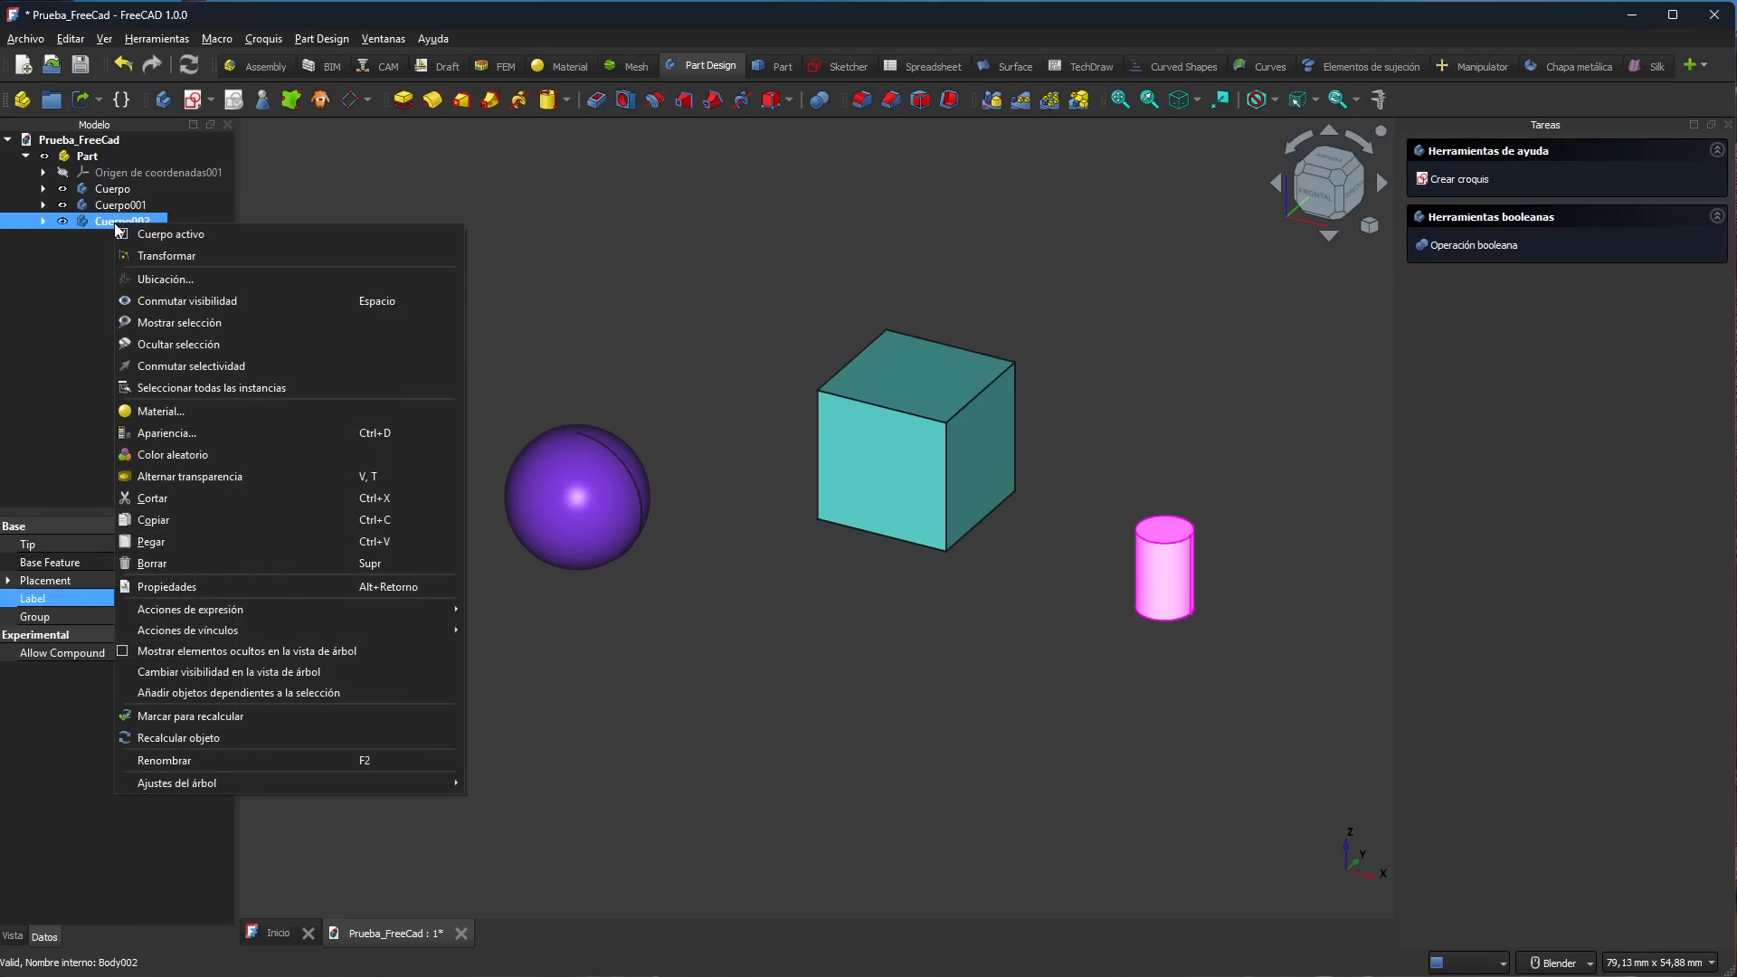
left_click(166, 255)
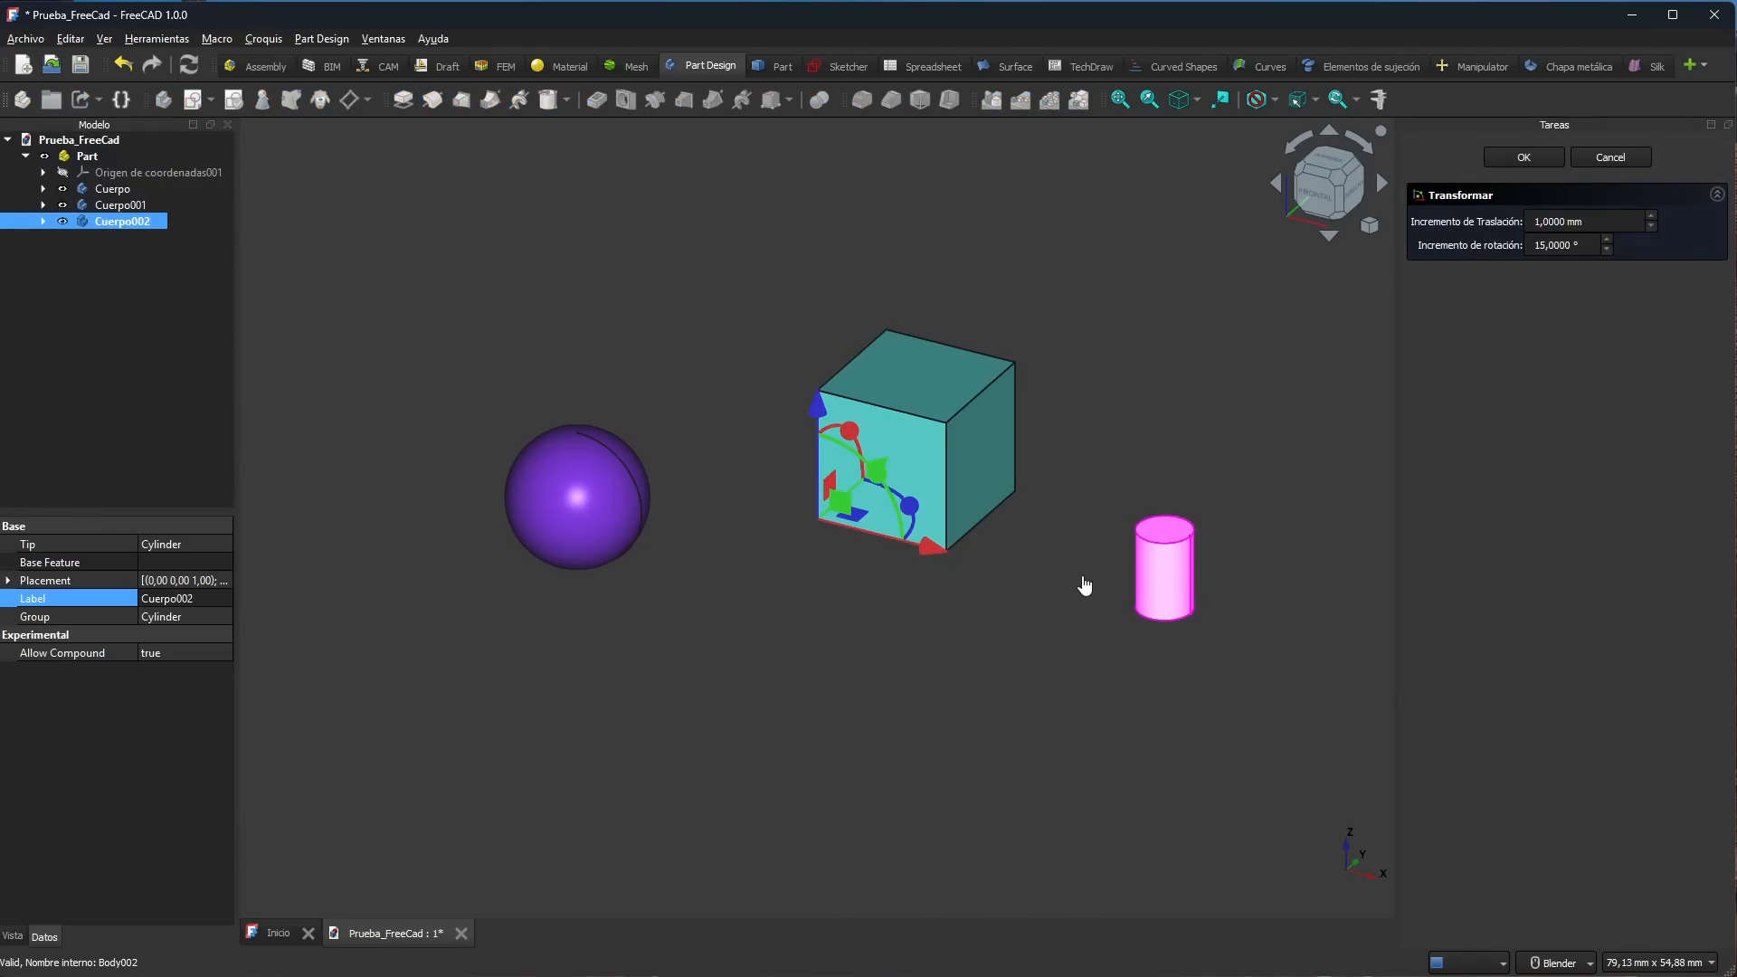
left_click_drag(932, 549, 1061, 593)
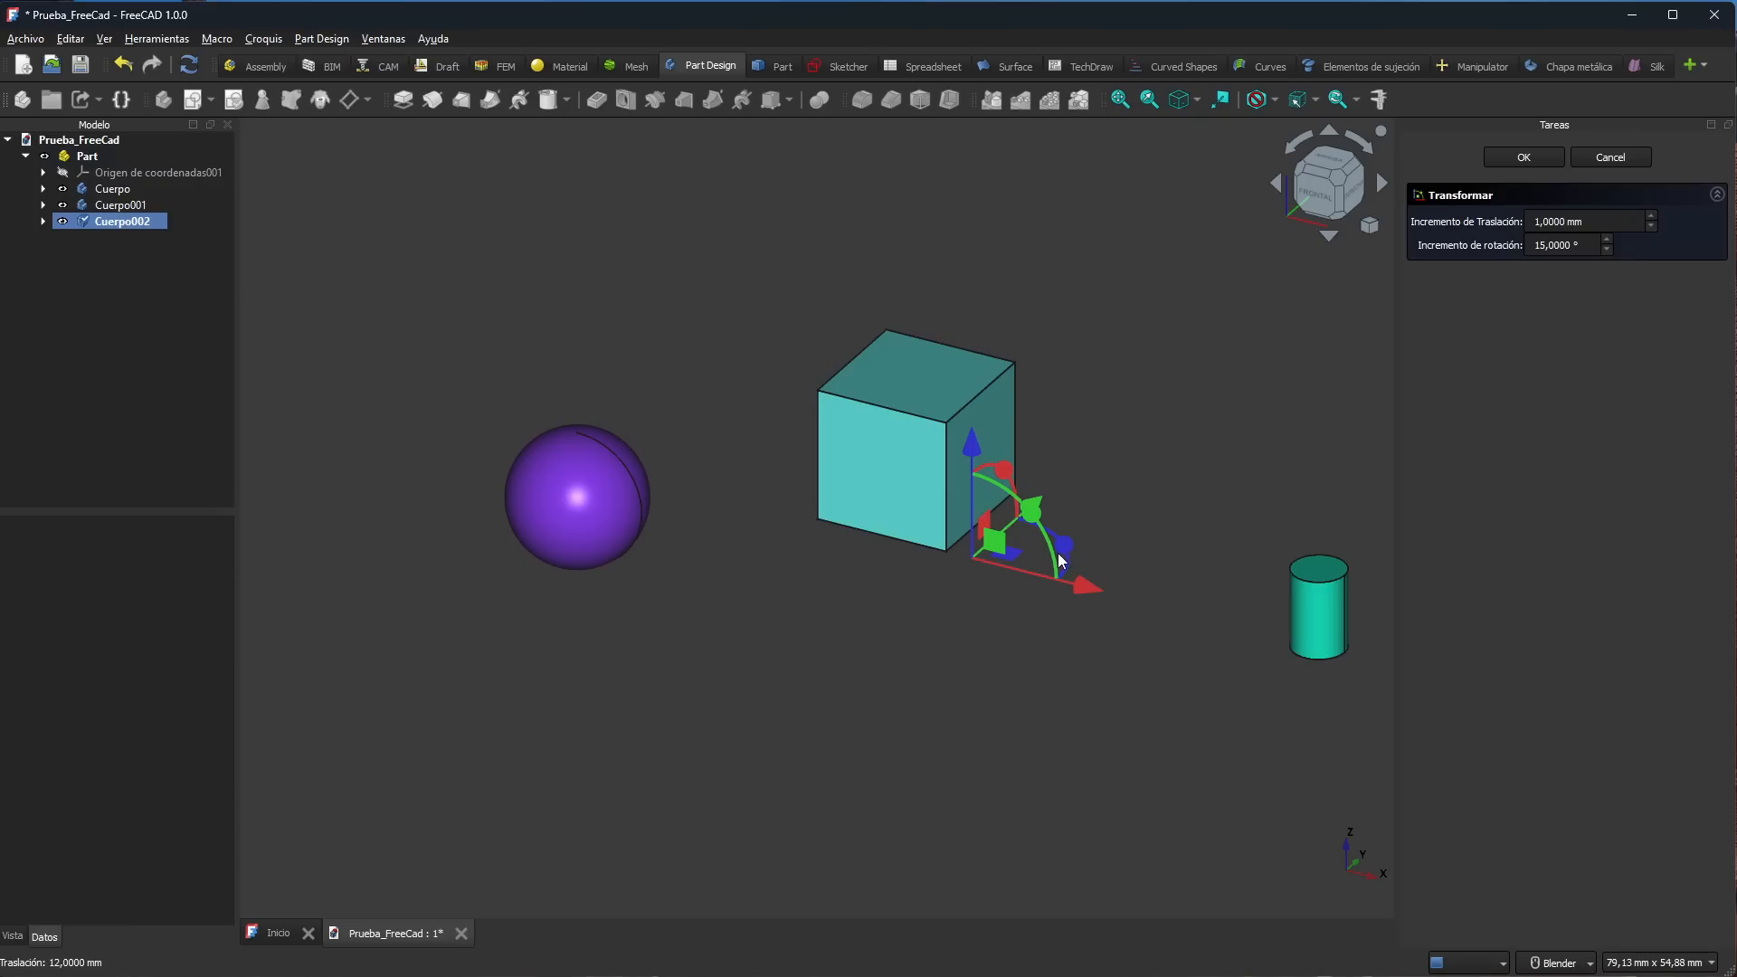
mouse_move(1064, 547)
left_mouse_down()
mouse_move(1028, 600)
mouse_move(1058, 547)
mouse_move(1071, 559)
left_mouse_up()
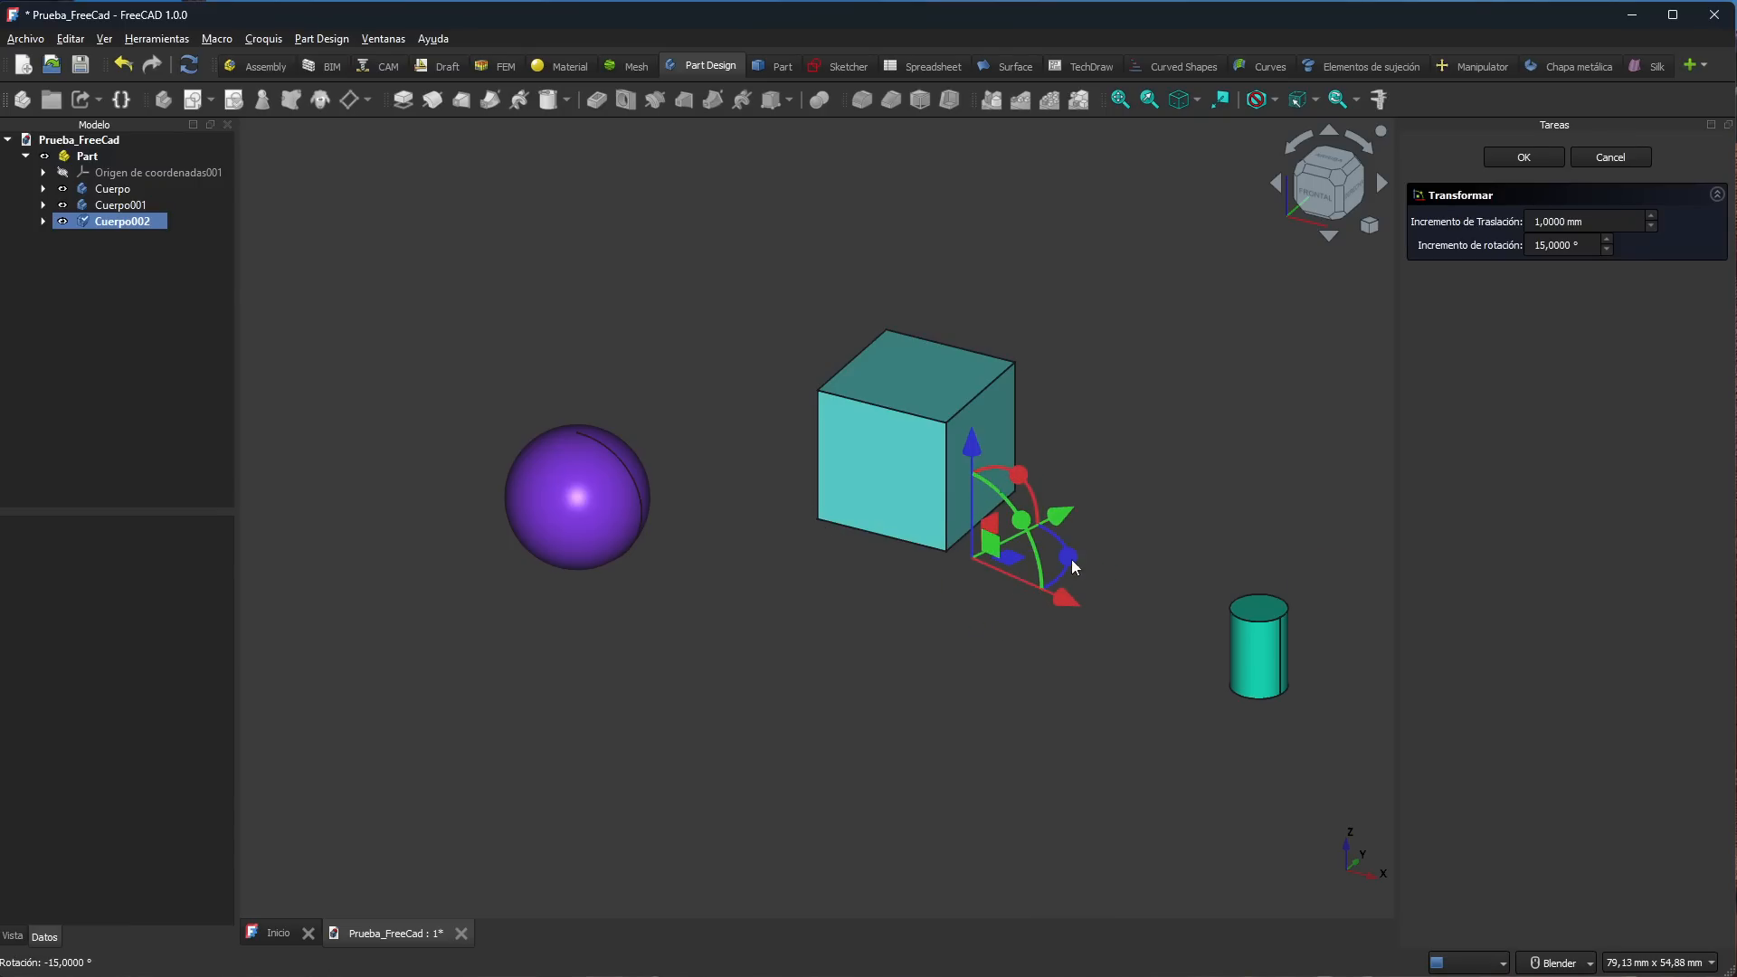
left_click(1527, 158)
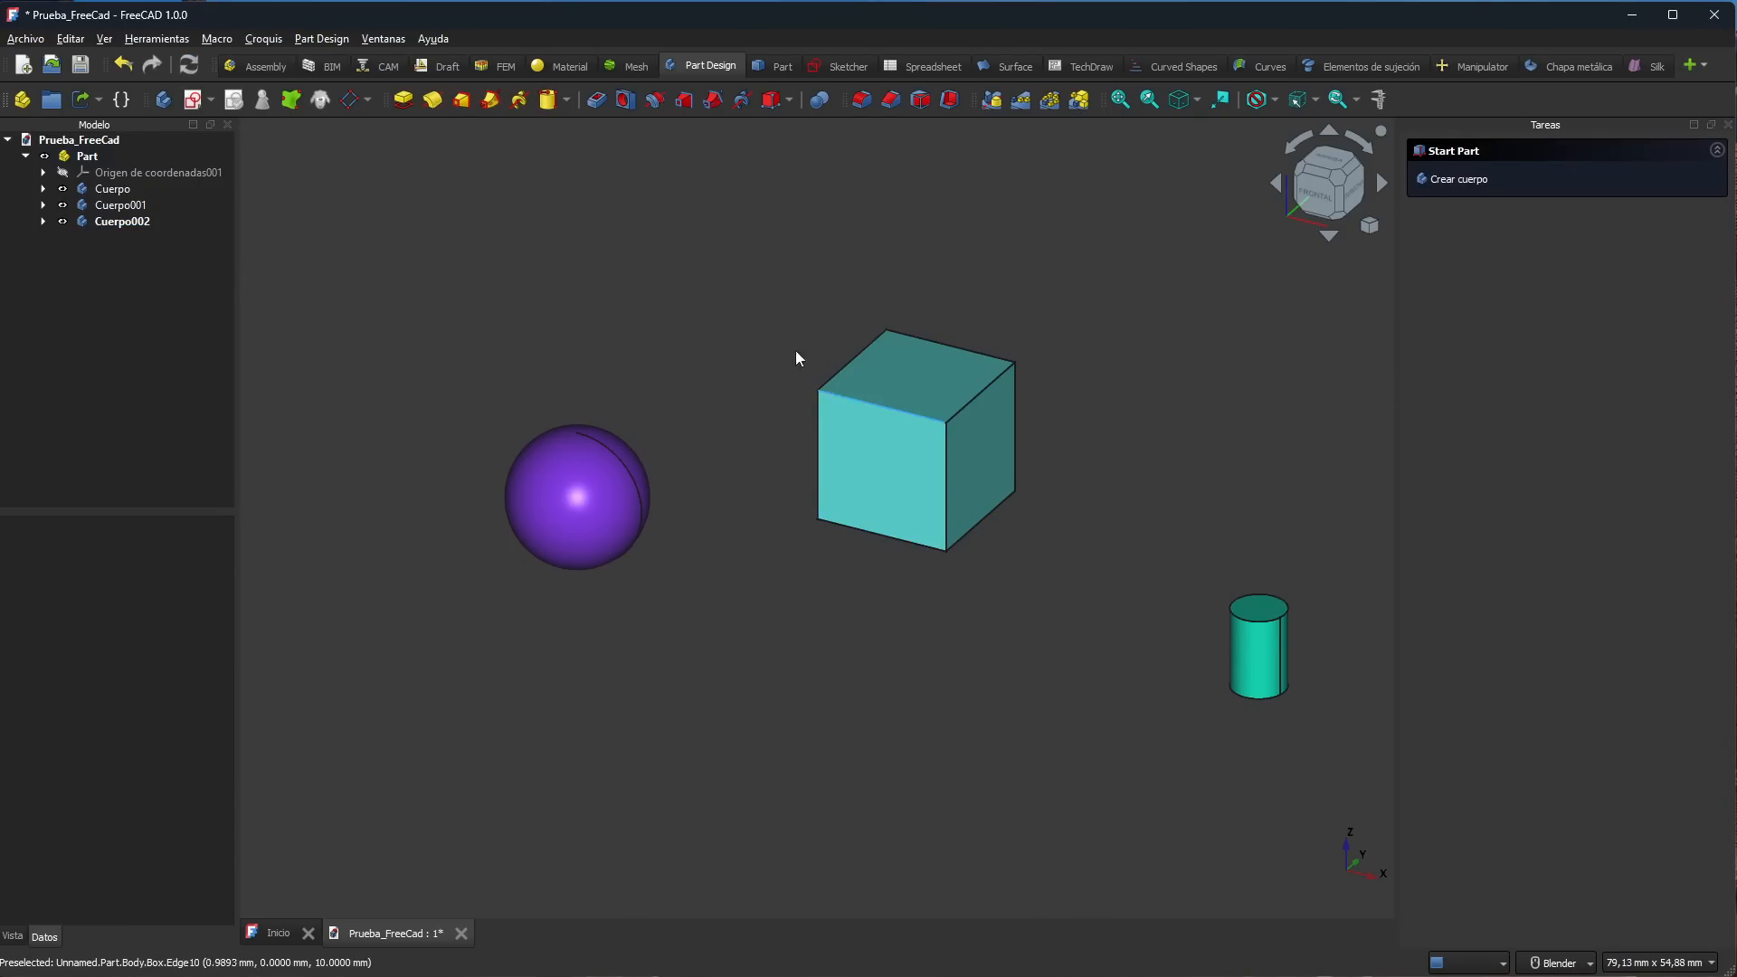
Step: Try to move the whole Part container along its X axis with Transform, and cancel the change
left_click(101, 158)
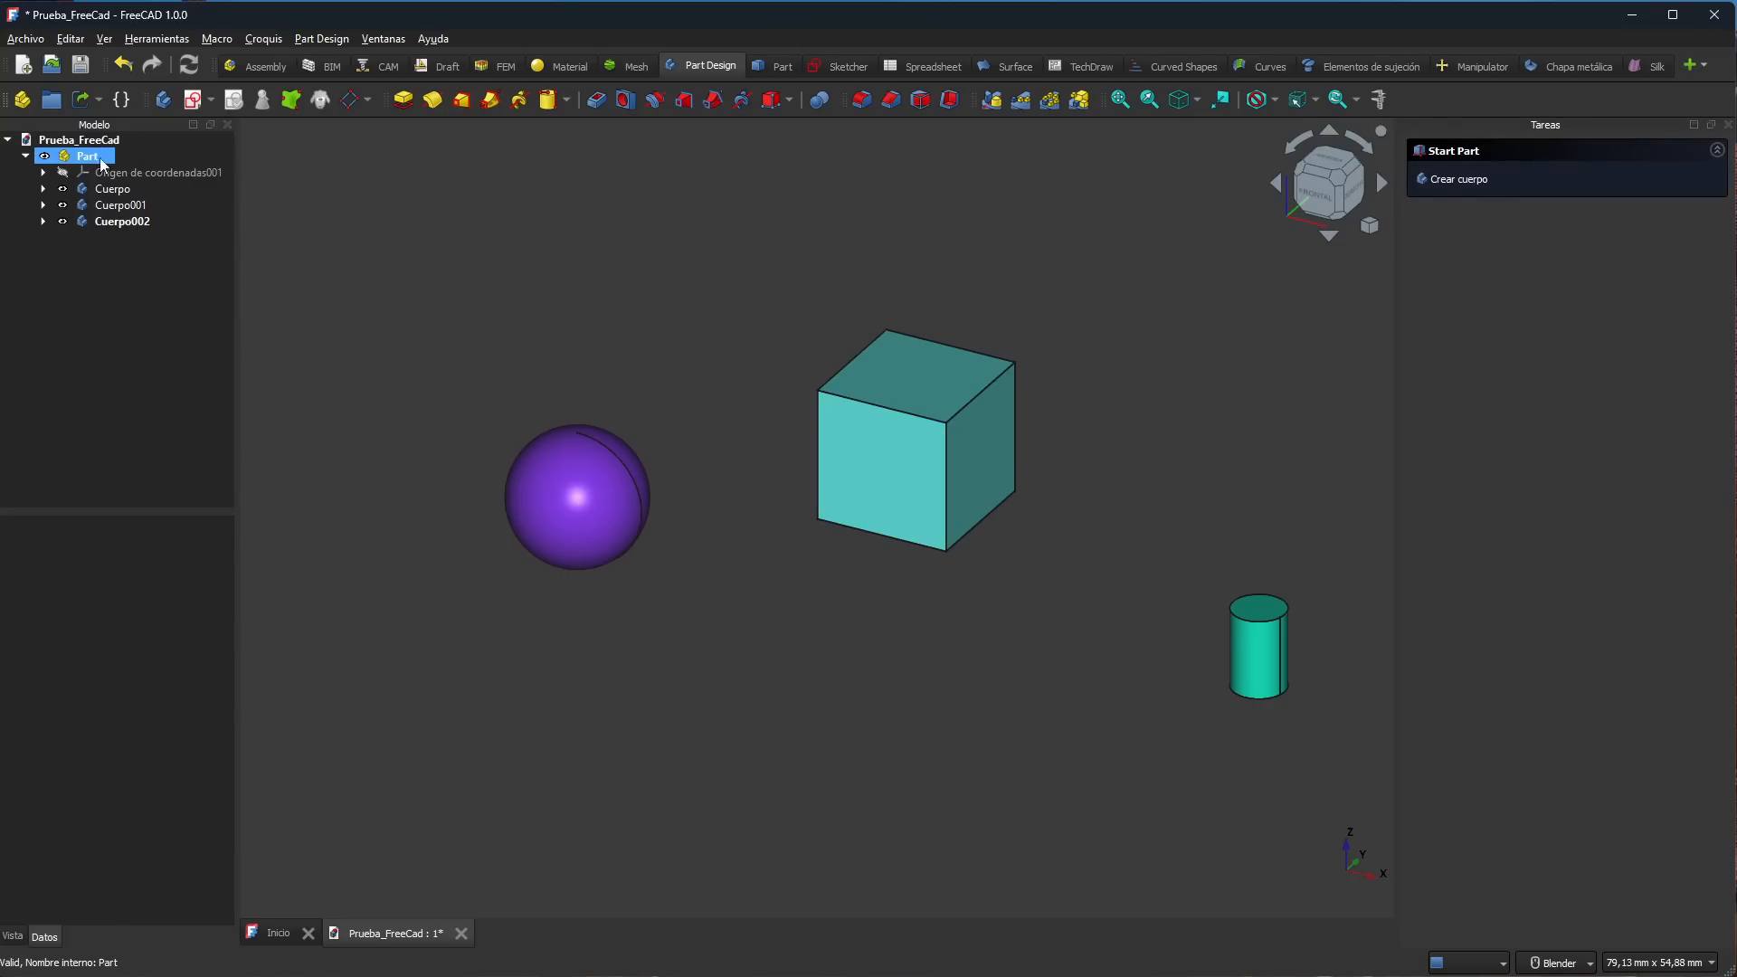
left_click(25, 156)
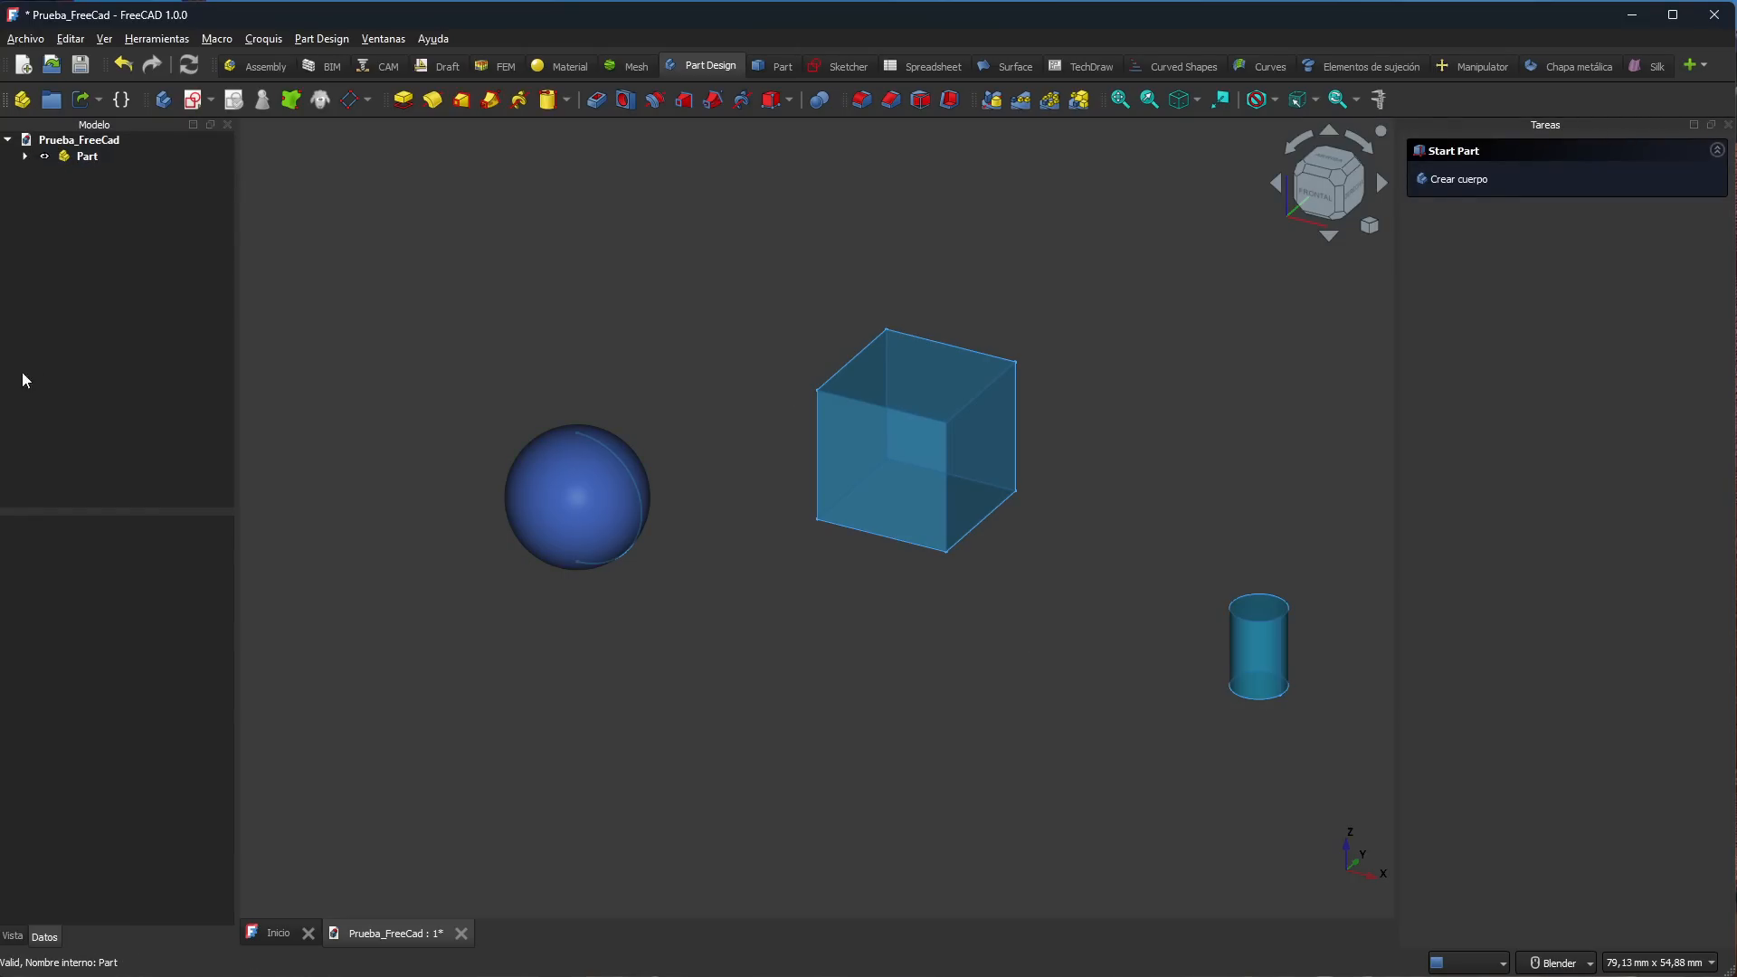
left_click(25, 156)
left_click(91, 158)
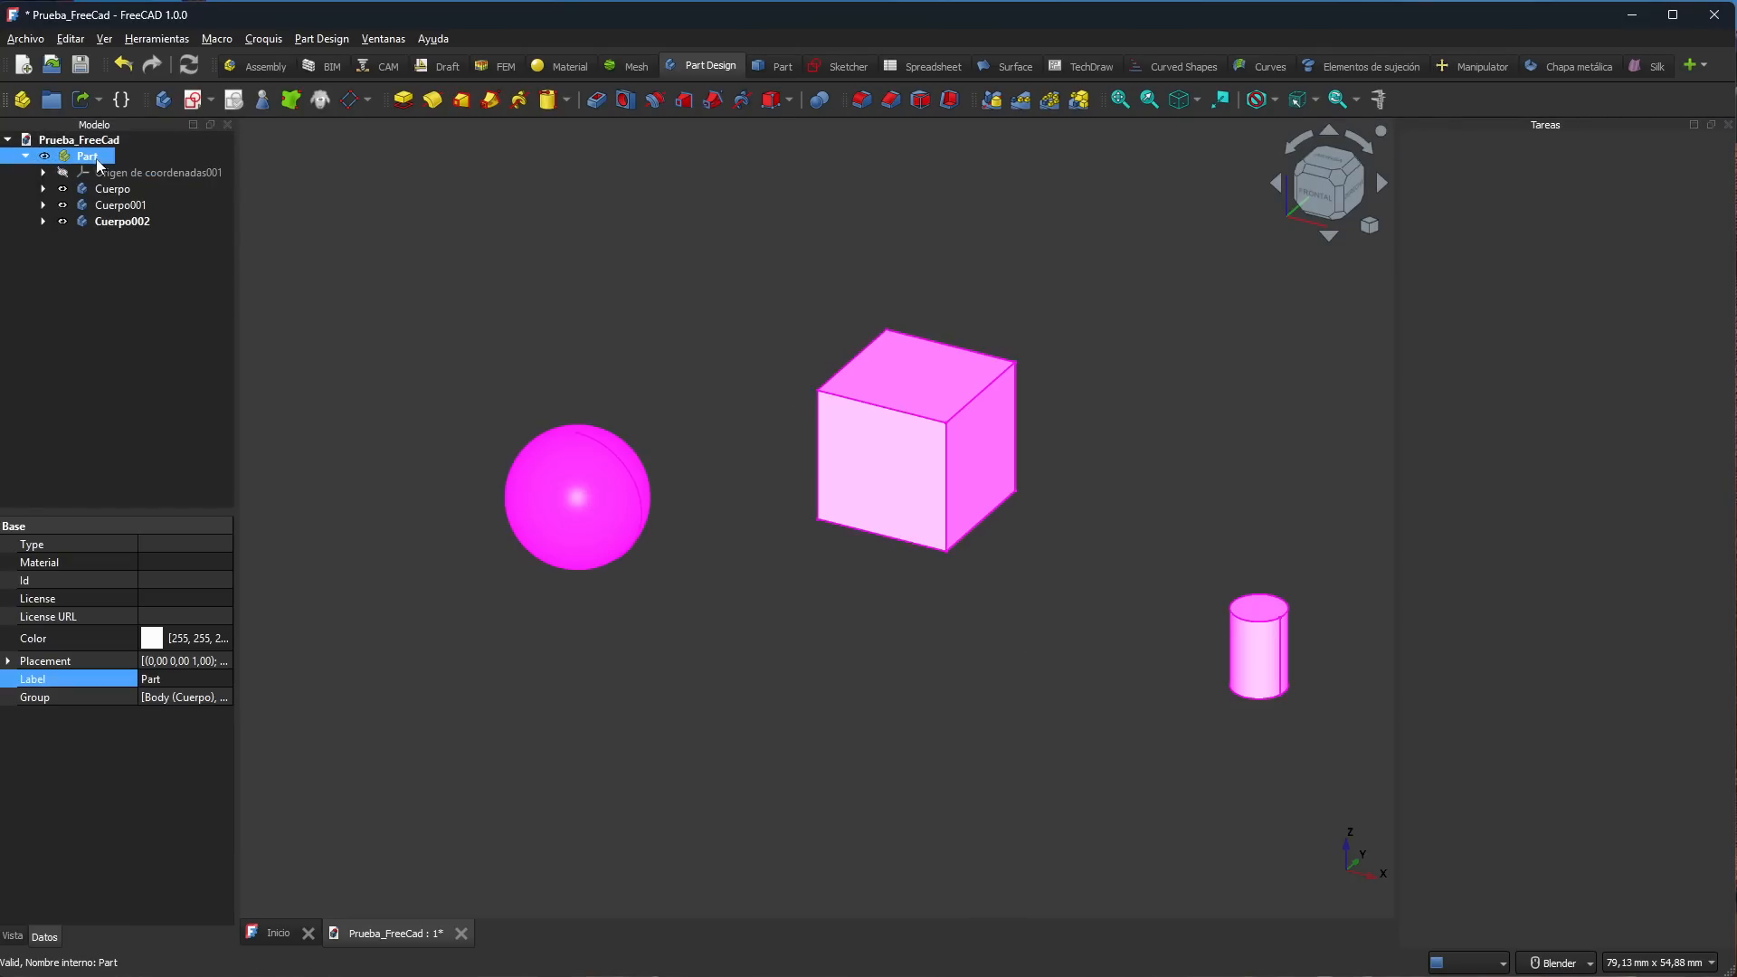
right_click(91, 157)
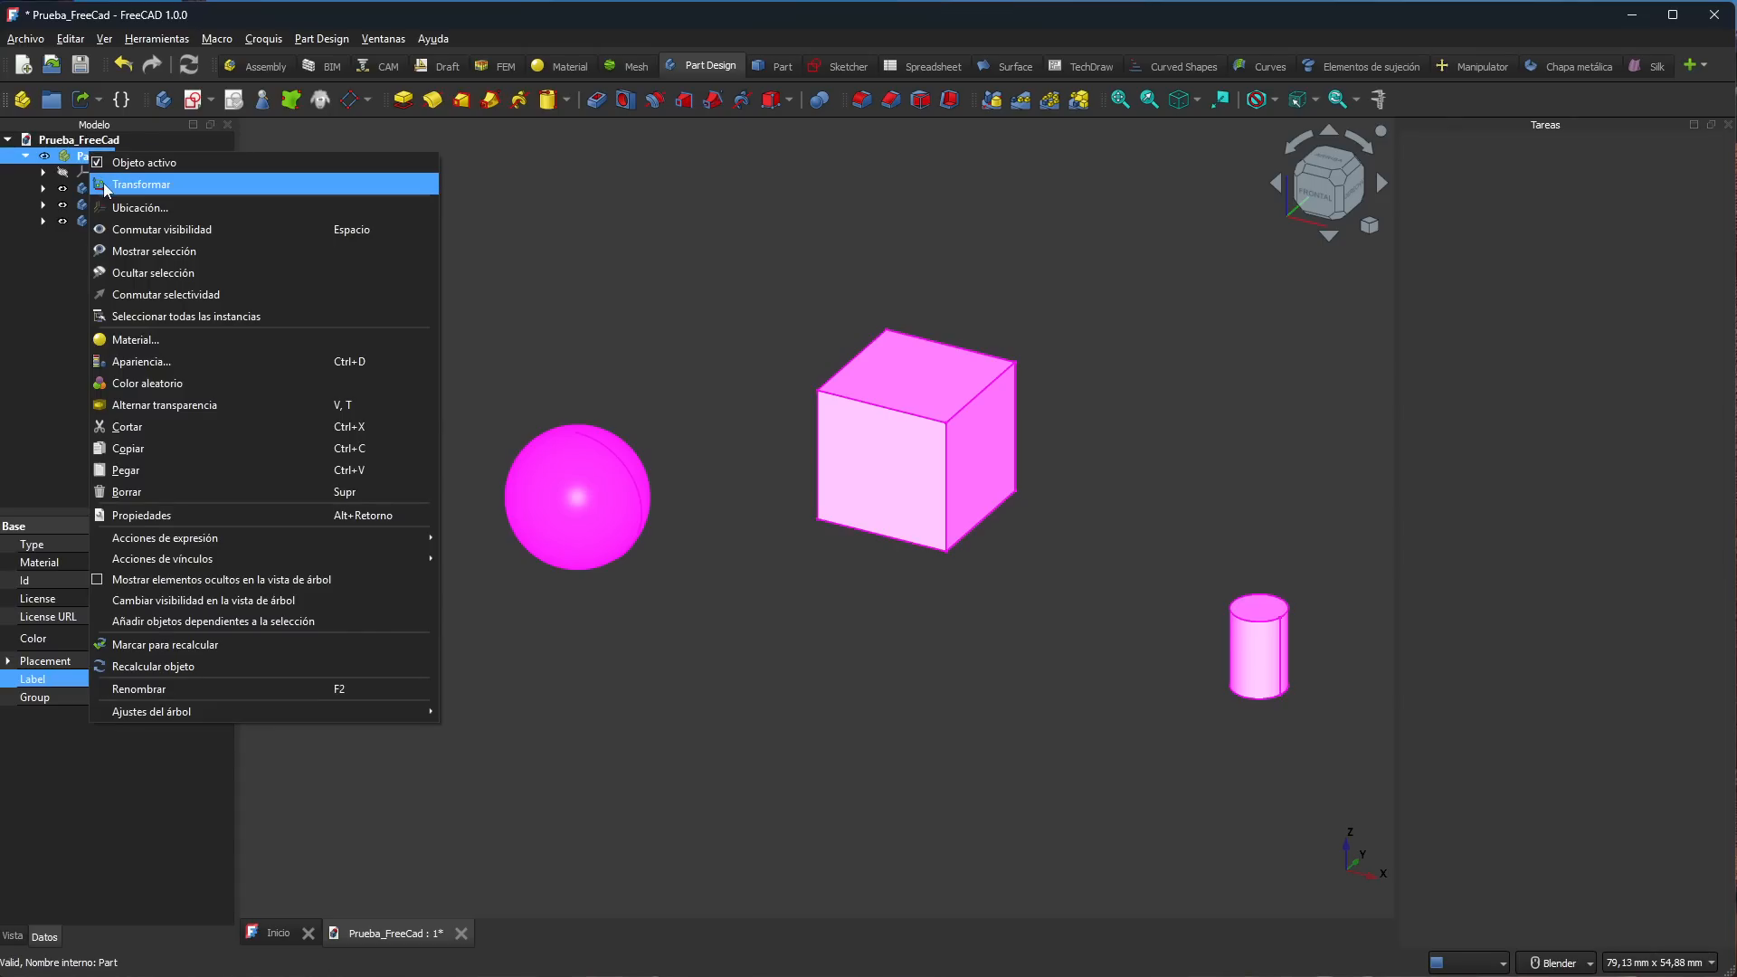
left_click(103, 181)
scroll(541, 464, "down", 3)
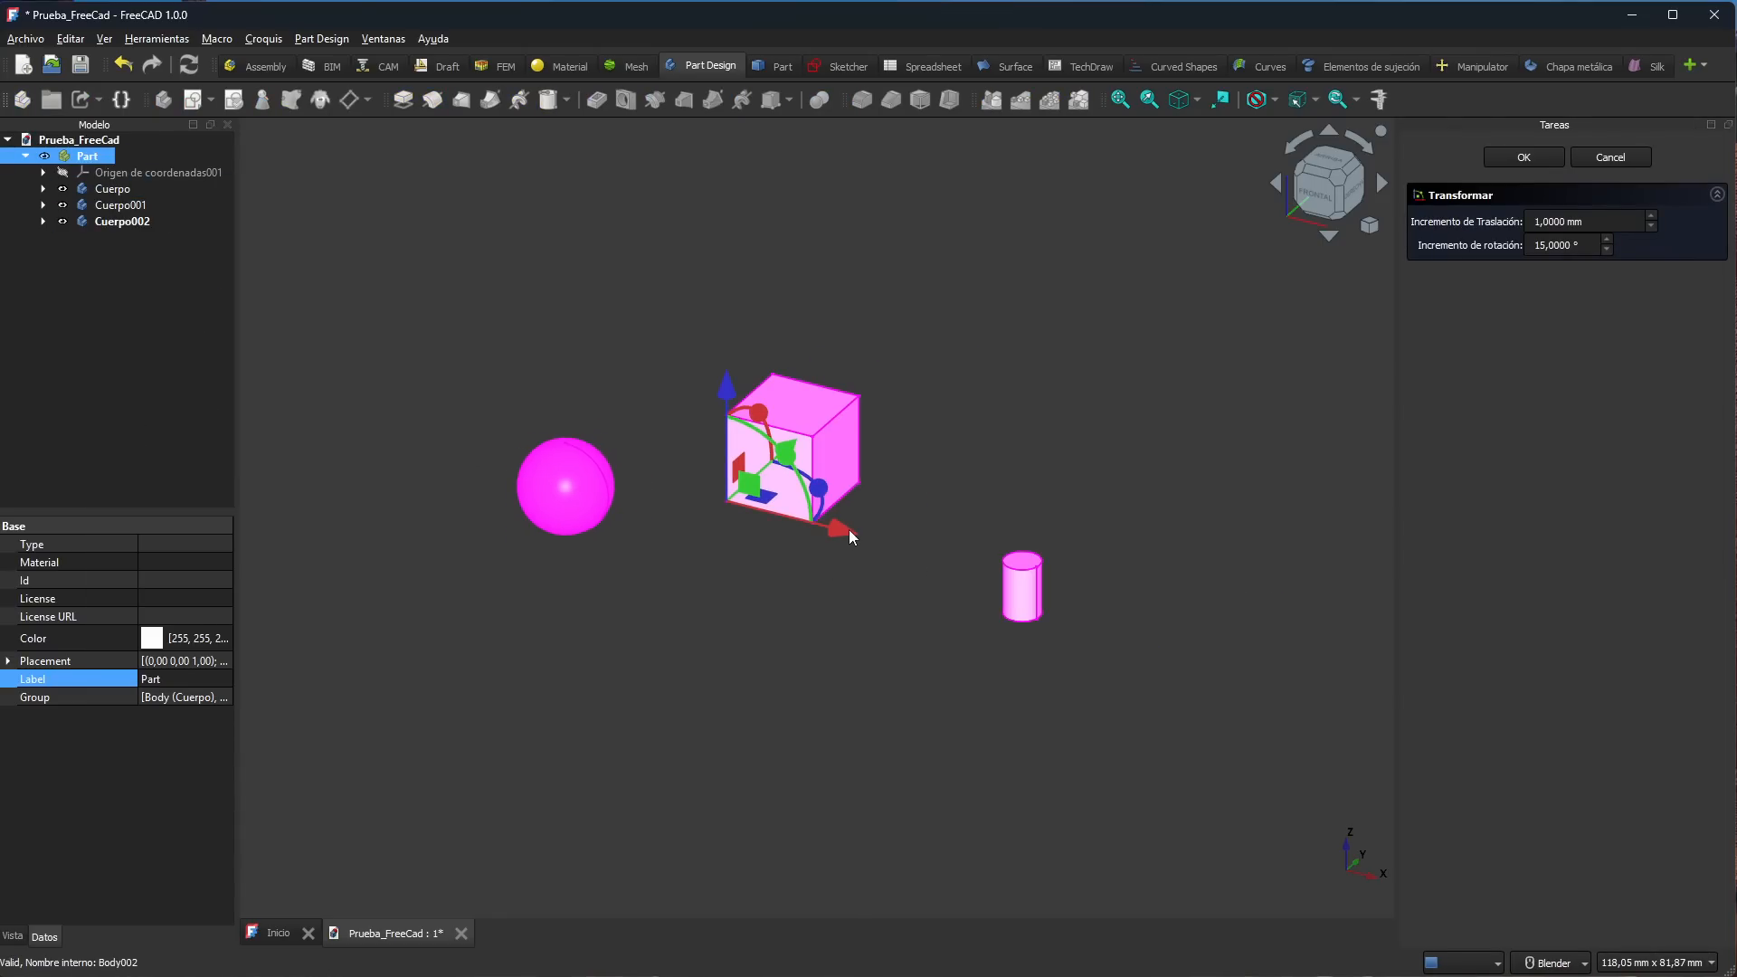
left_click_drag(848, 530, 811, 493)
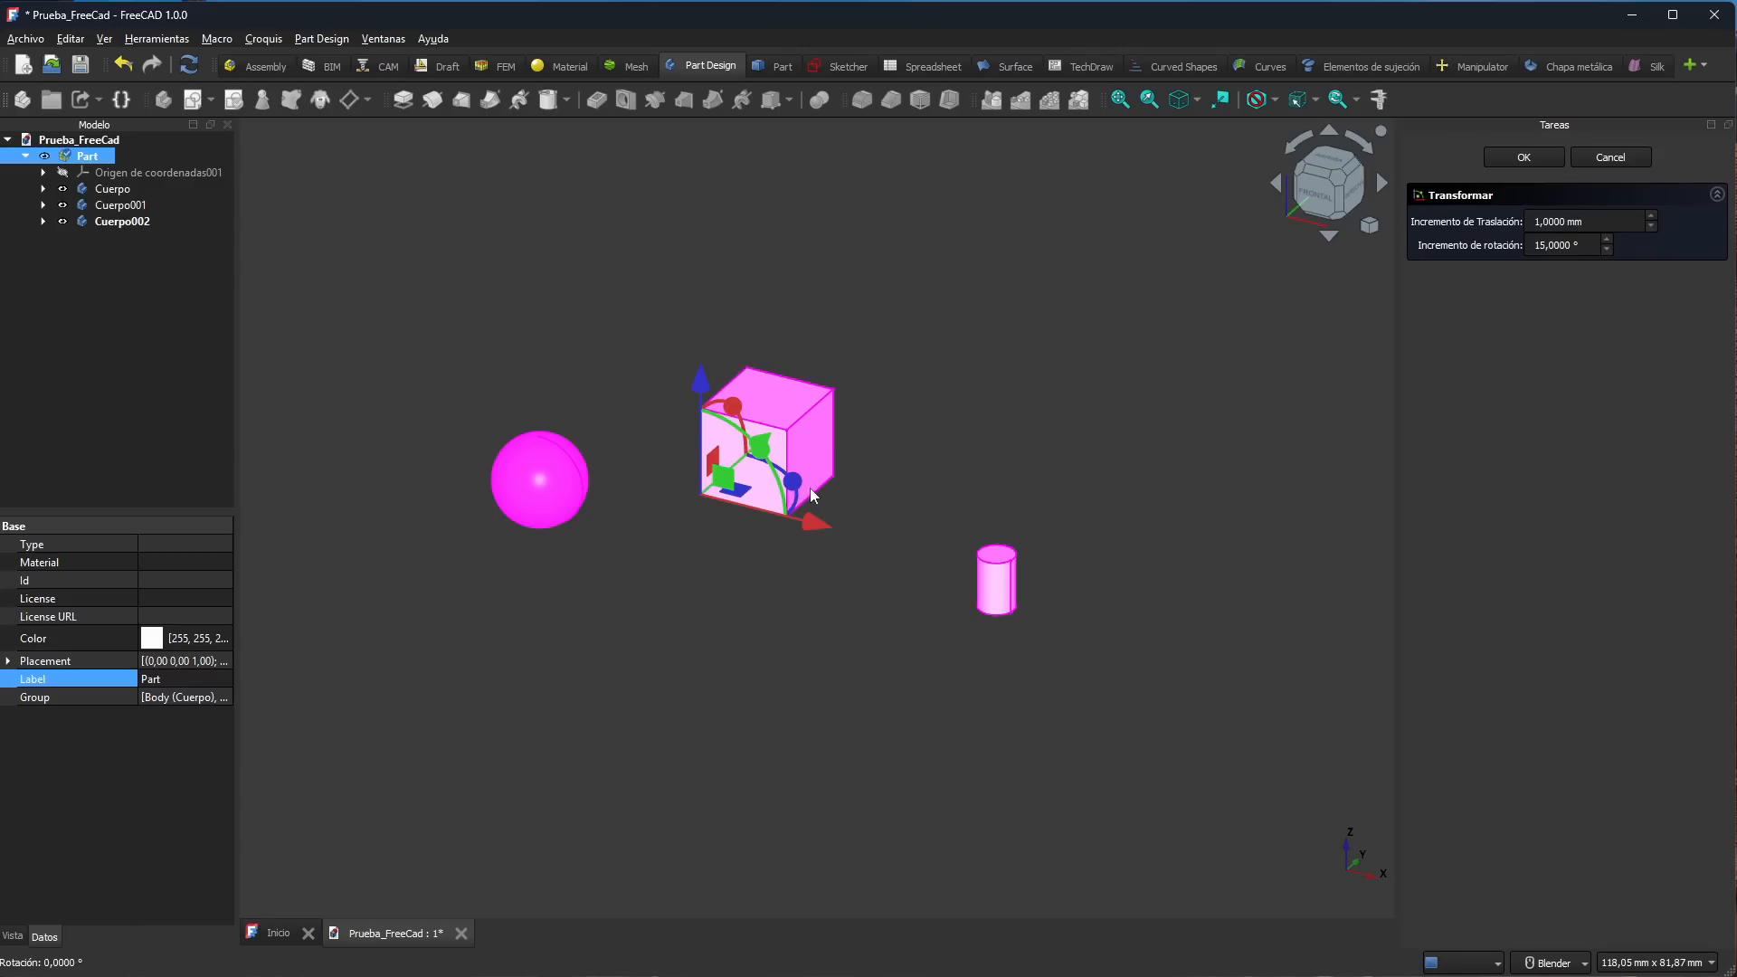
left_click(1610, 157)
left_click(122, 173)
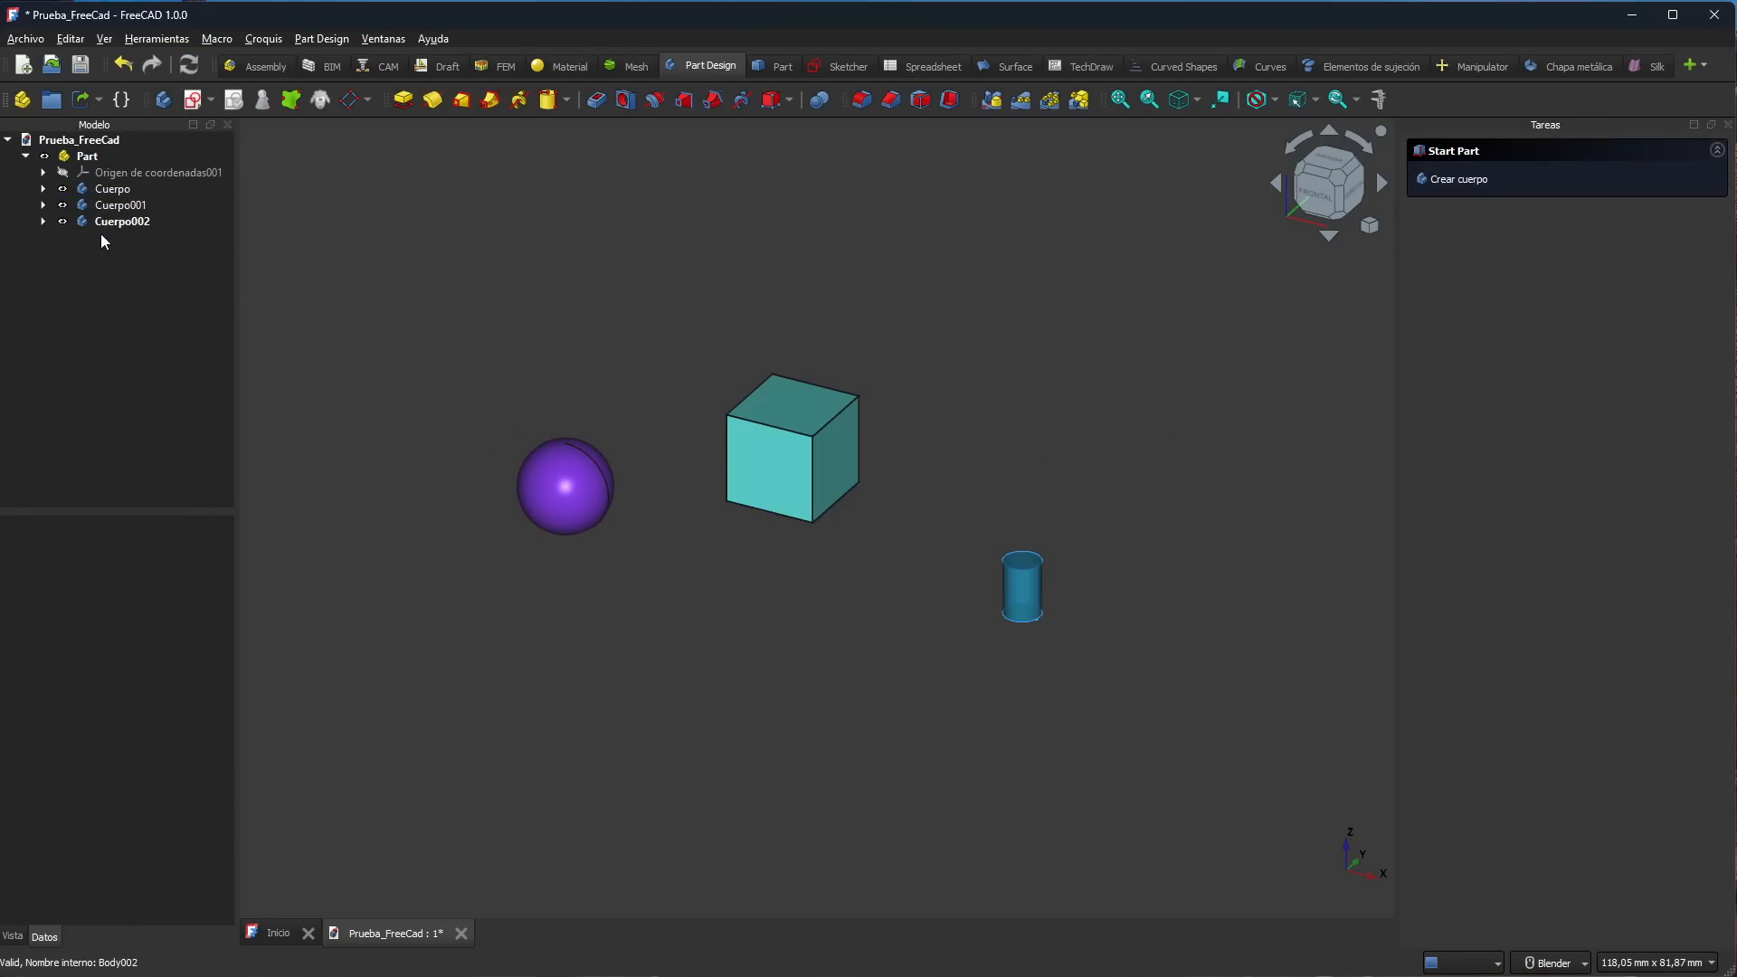
left_click(87, 157)
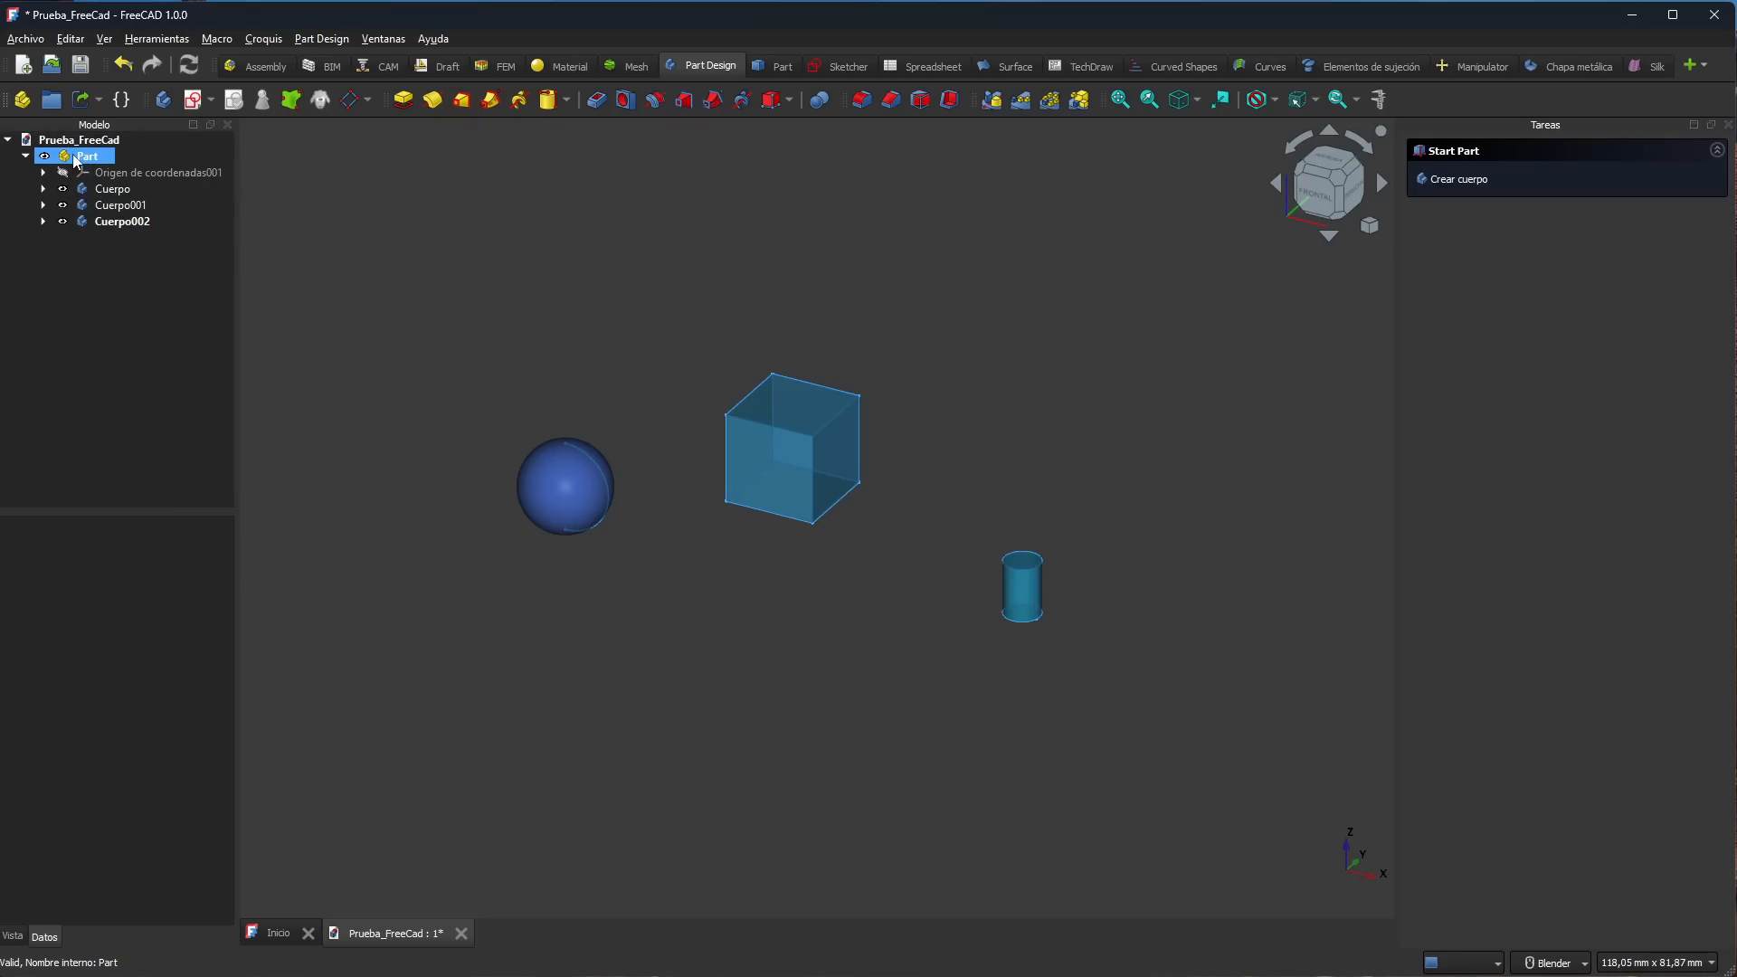
left_click(84, 171)
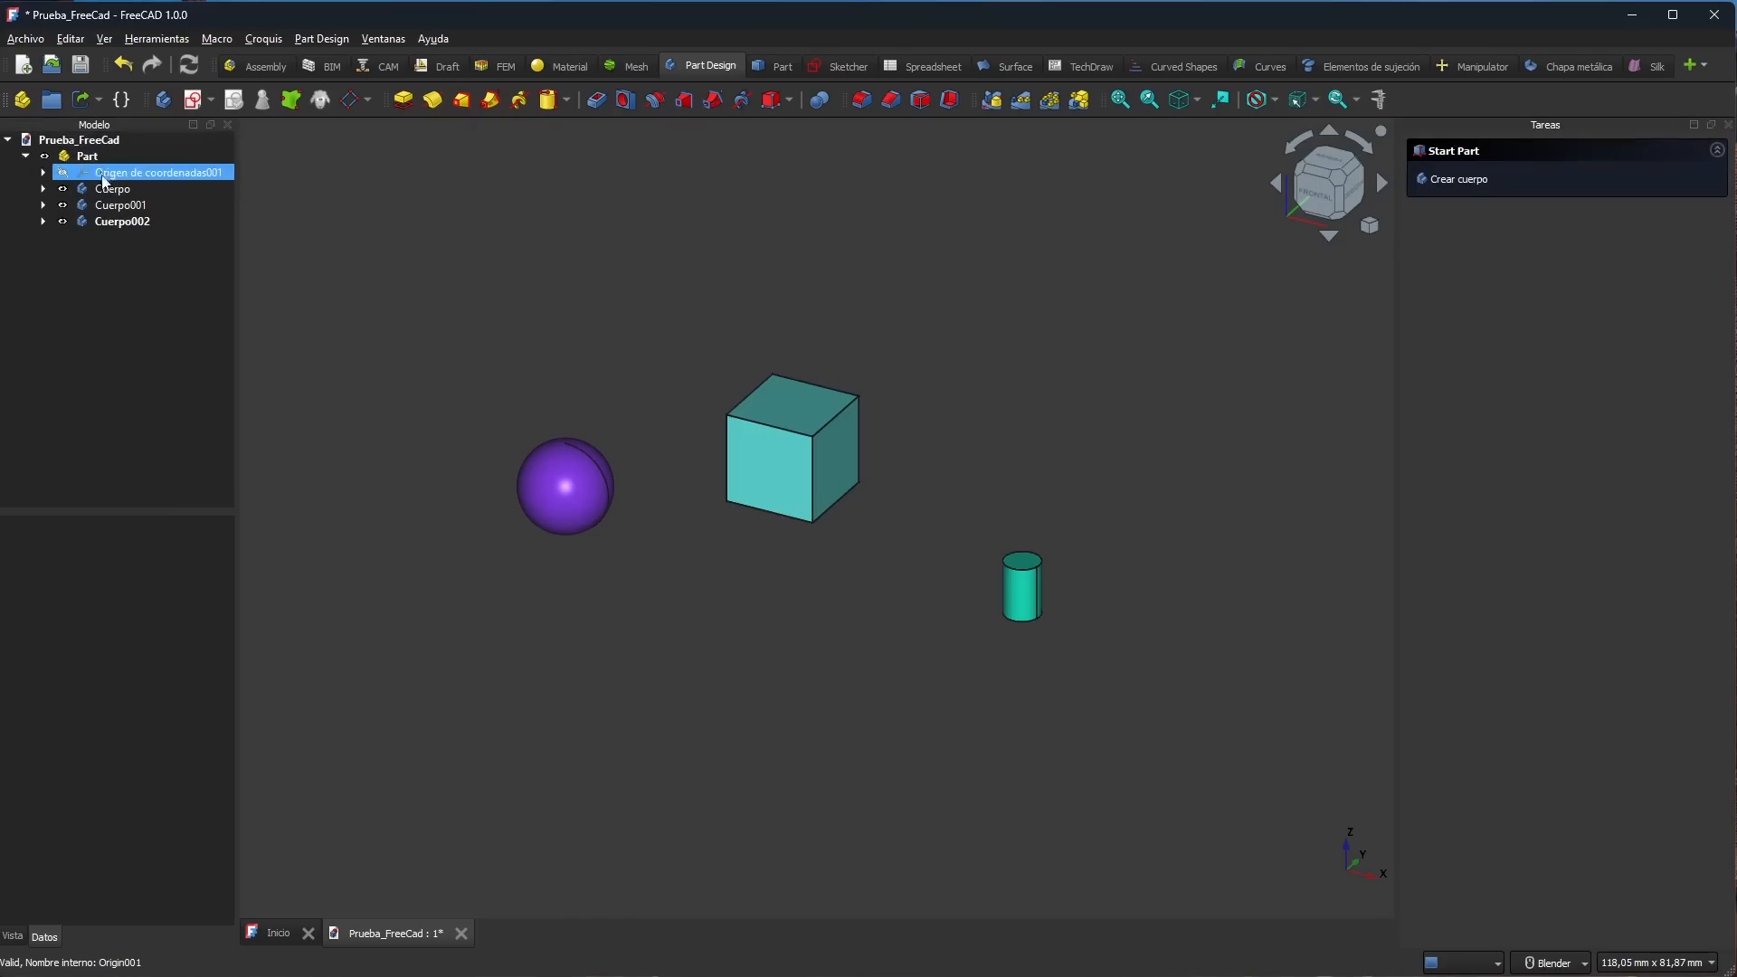
left_click(88, 160)
left_click(101, 174)
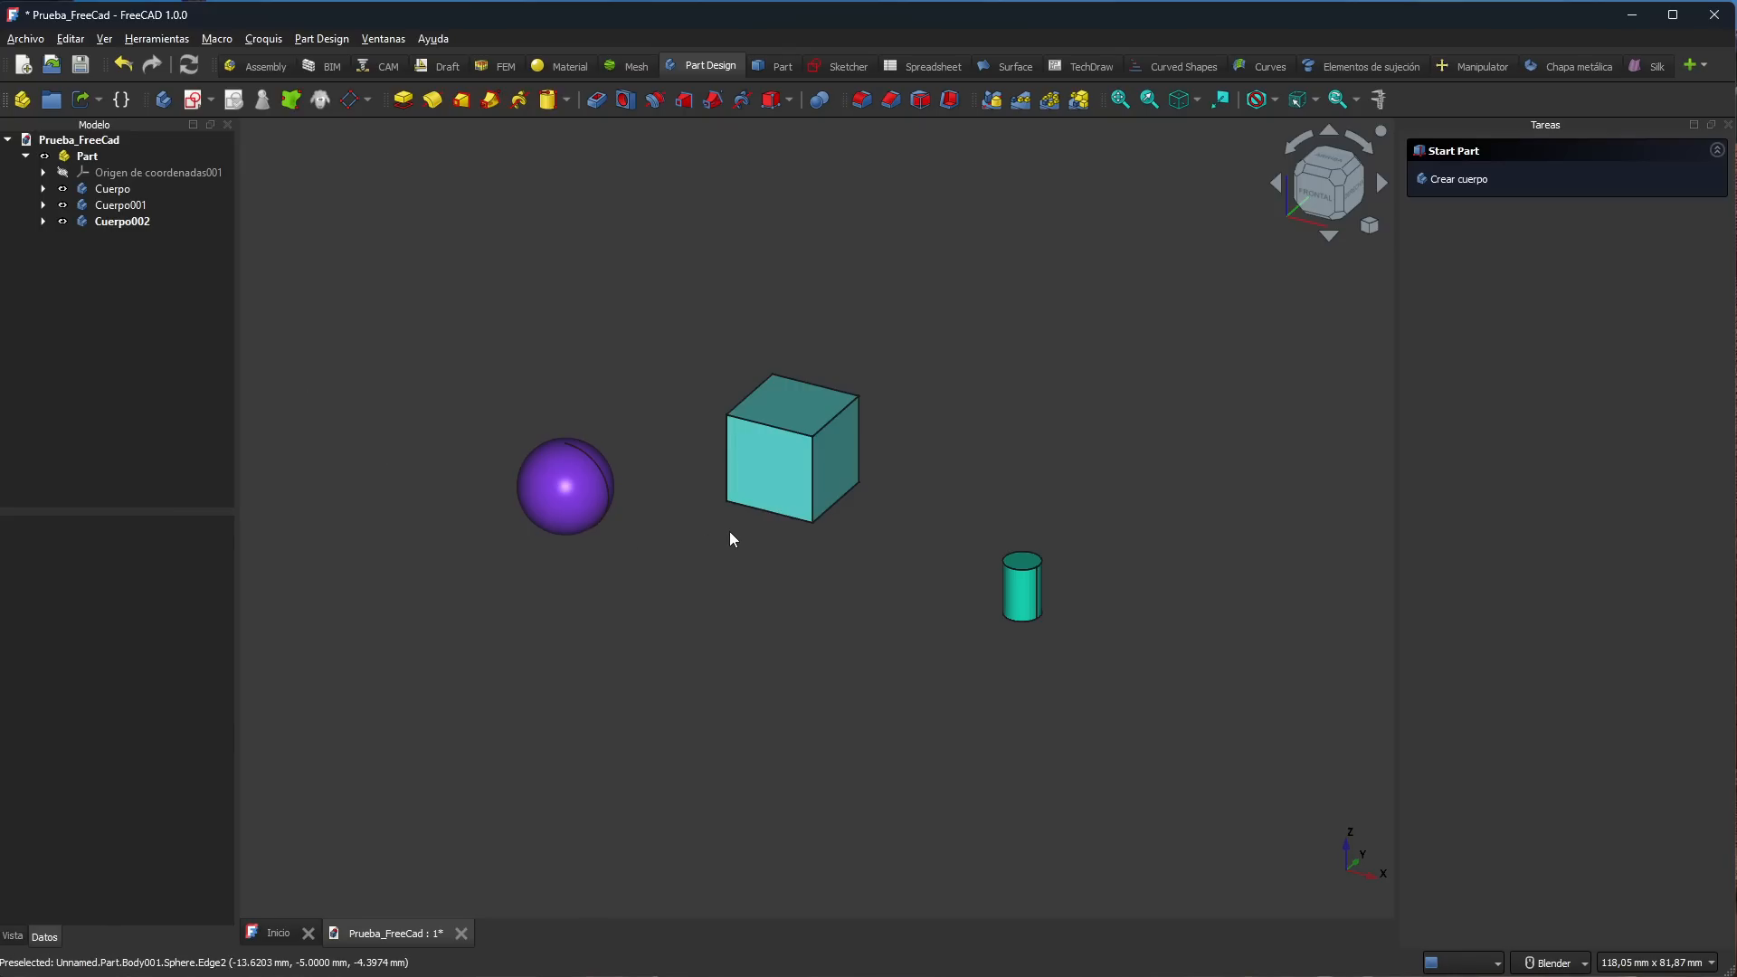
scroll(732, 538, "up", 3)
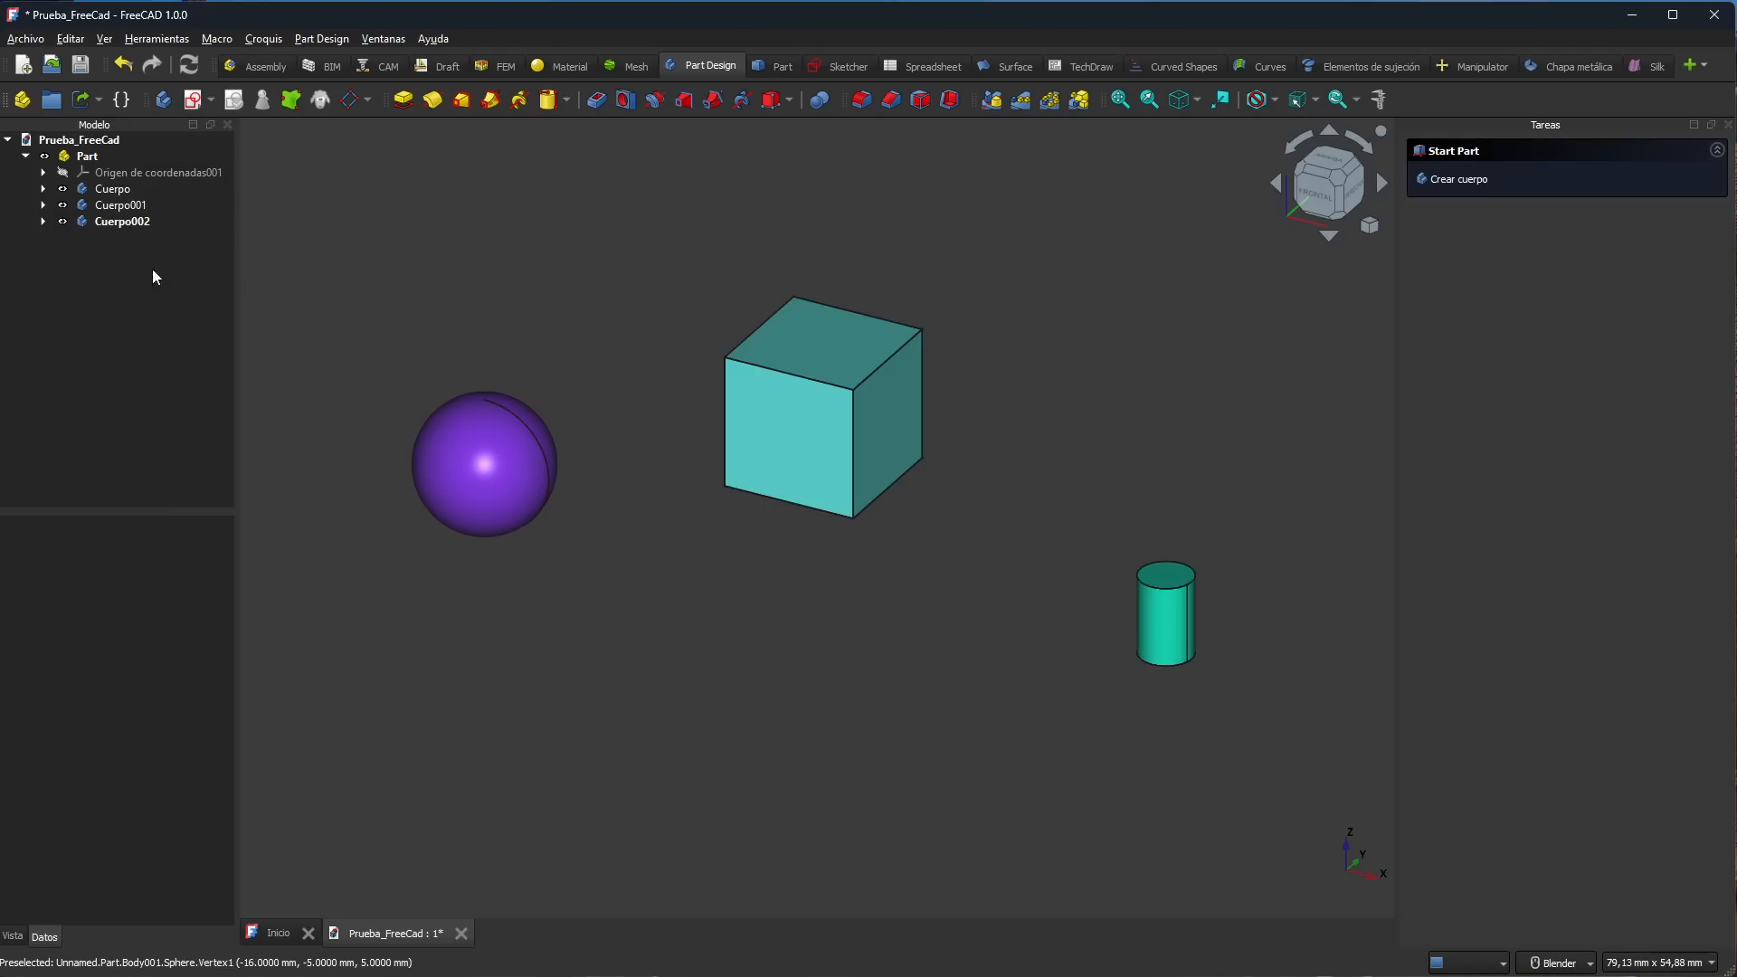
Step: Expand all three bodies in the model tree and select the Part container that holds them
left_click(43, 220)
left_click(43, 205)
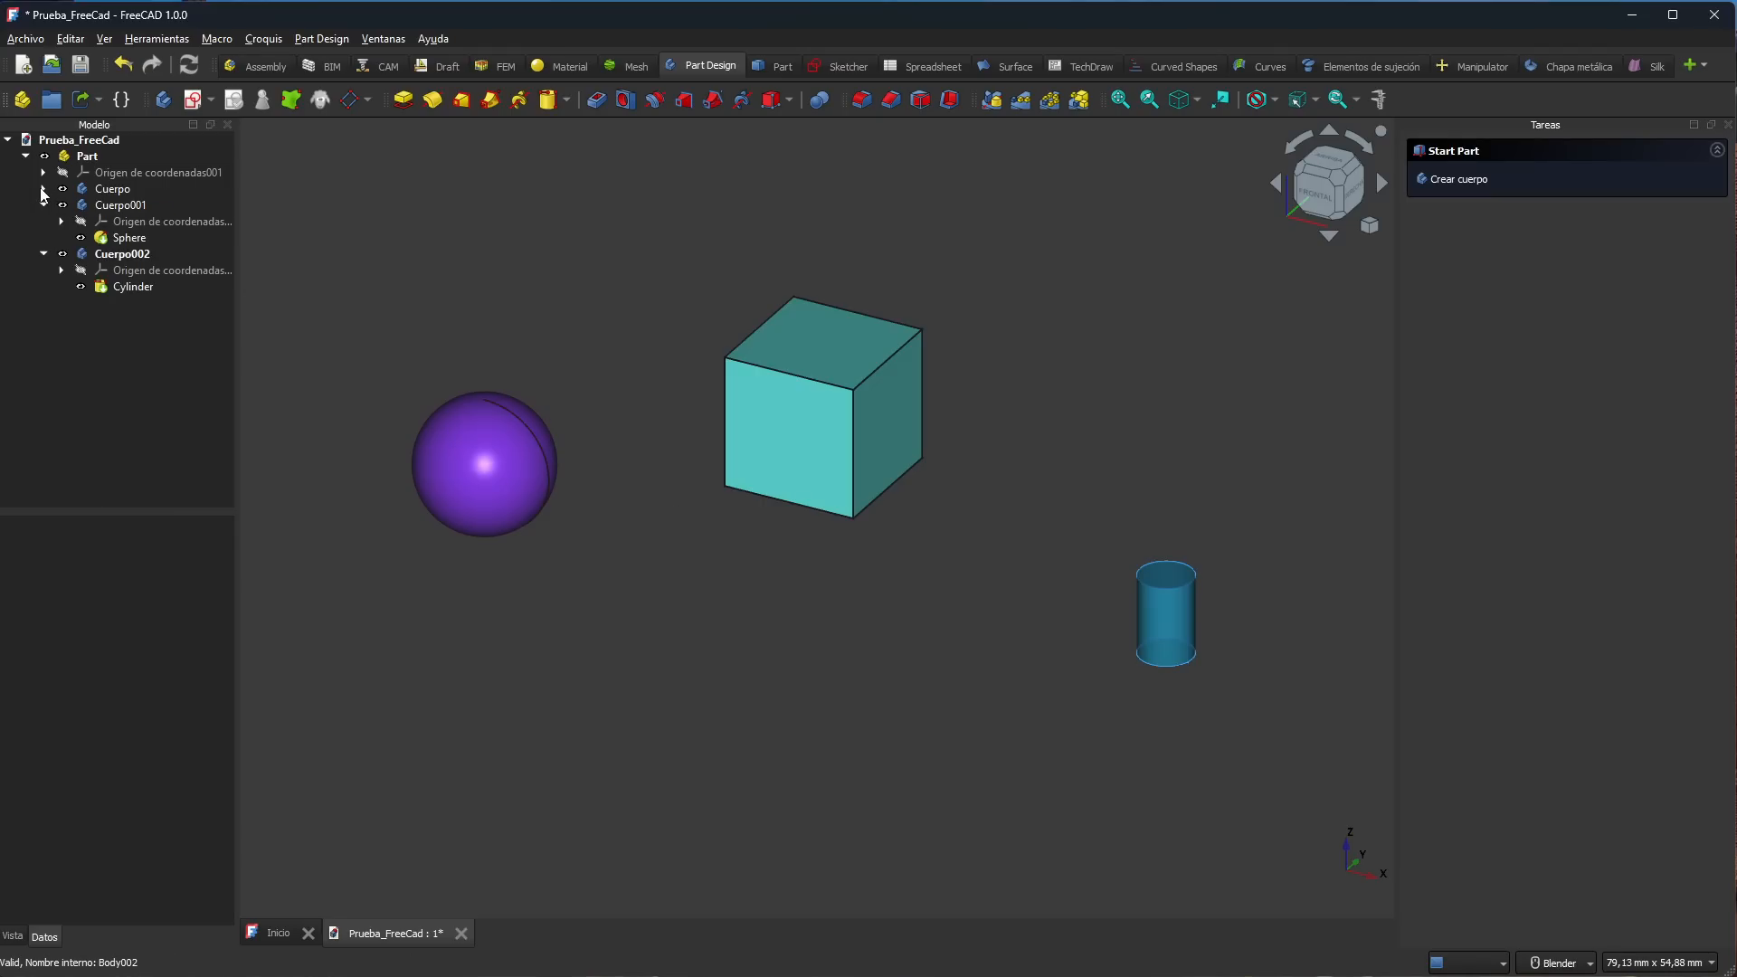
left_click(44, 188)
left_click(87, 155)
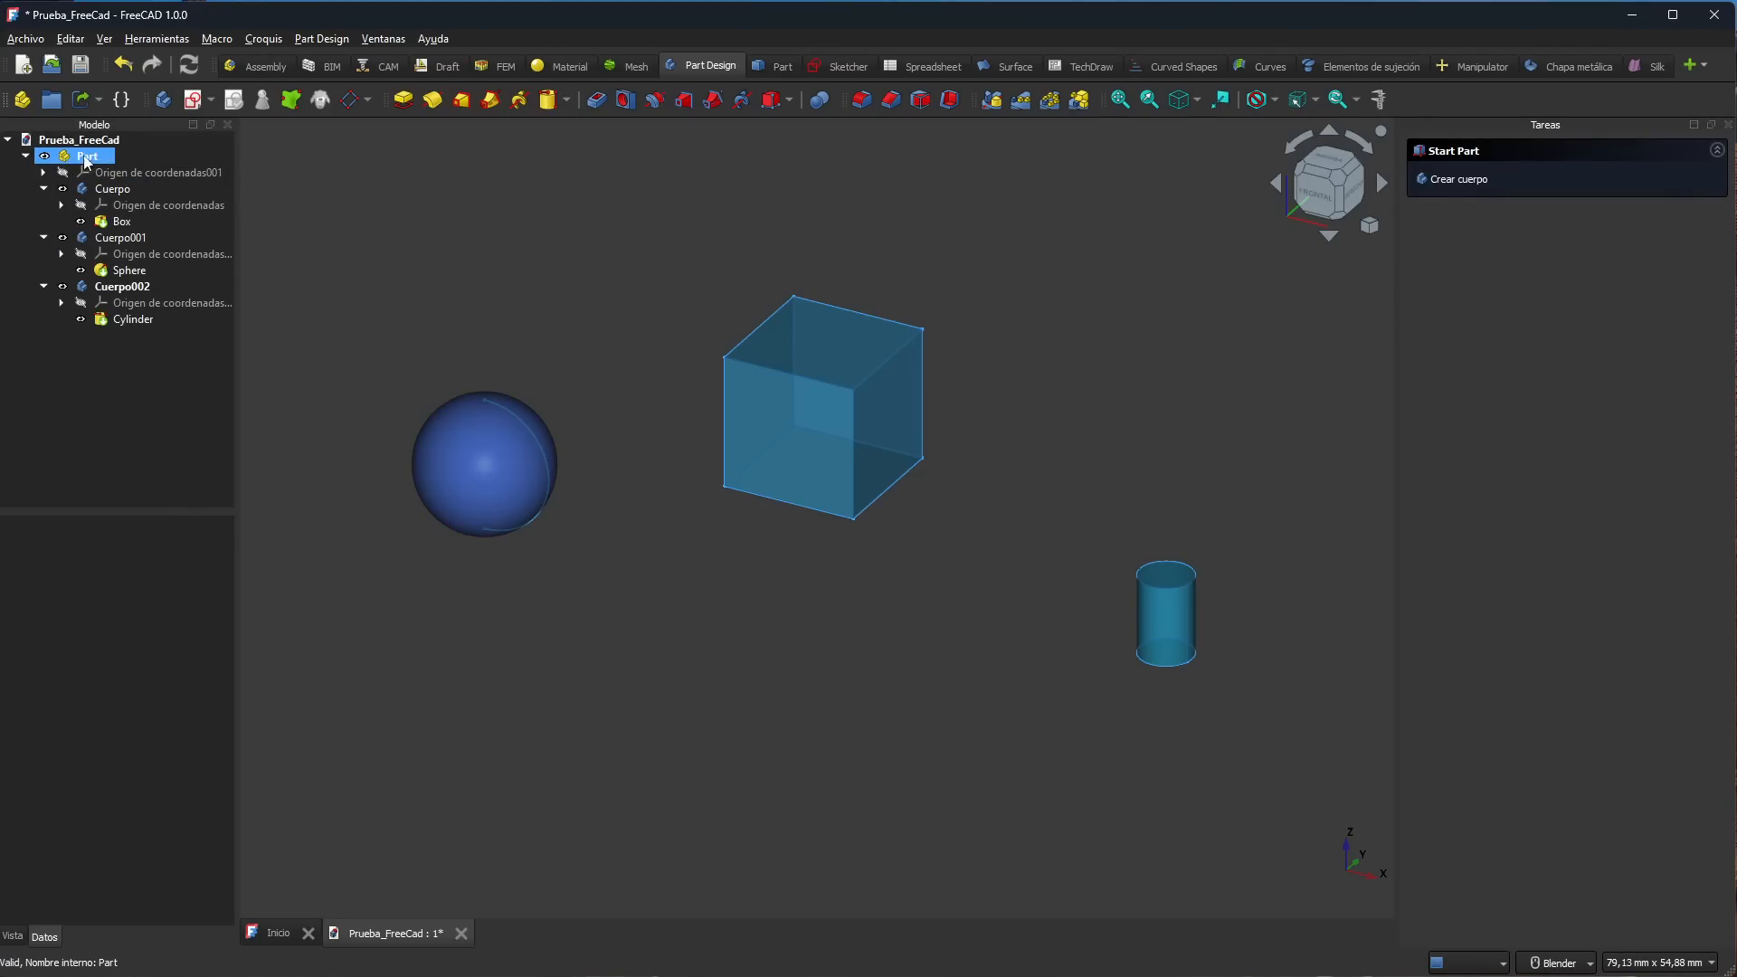
left_click(77, 156)
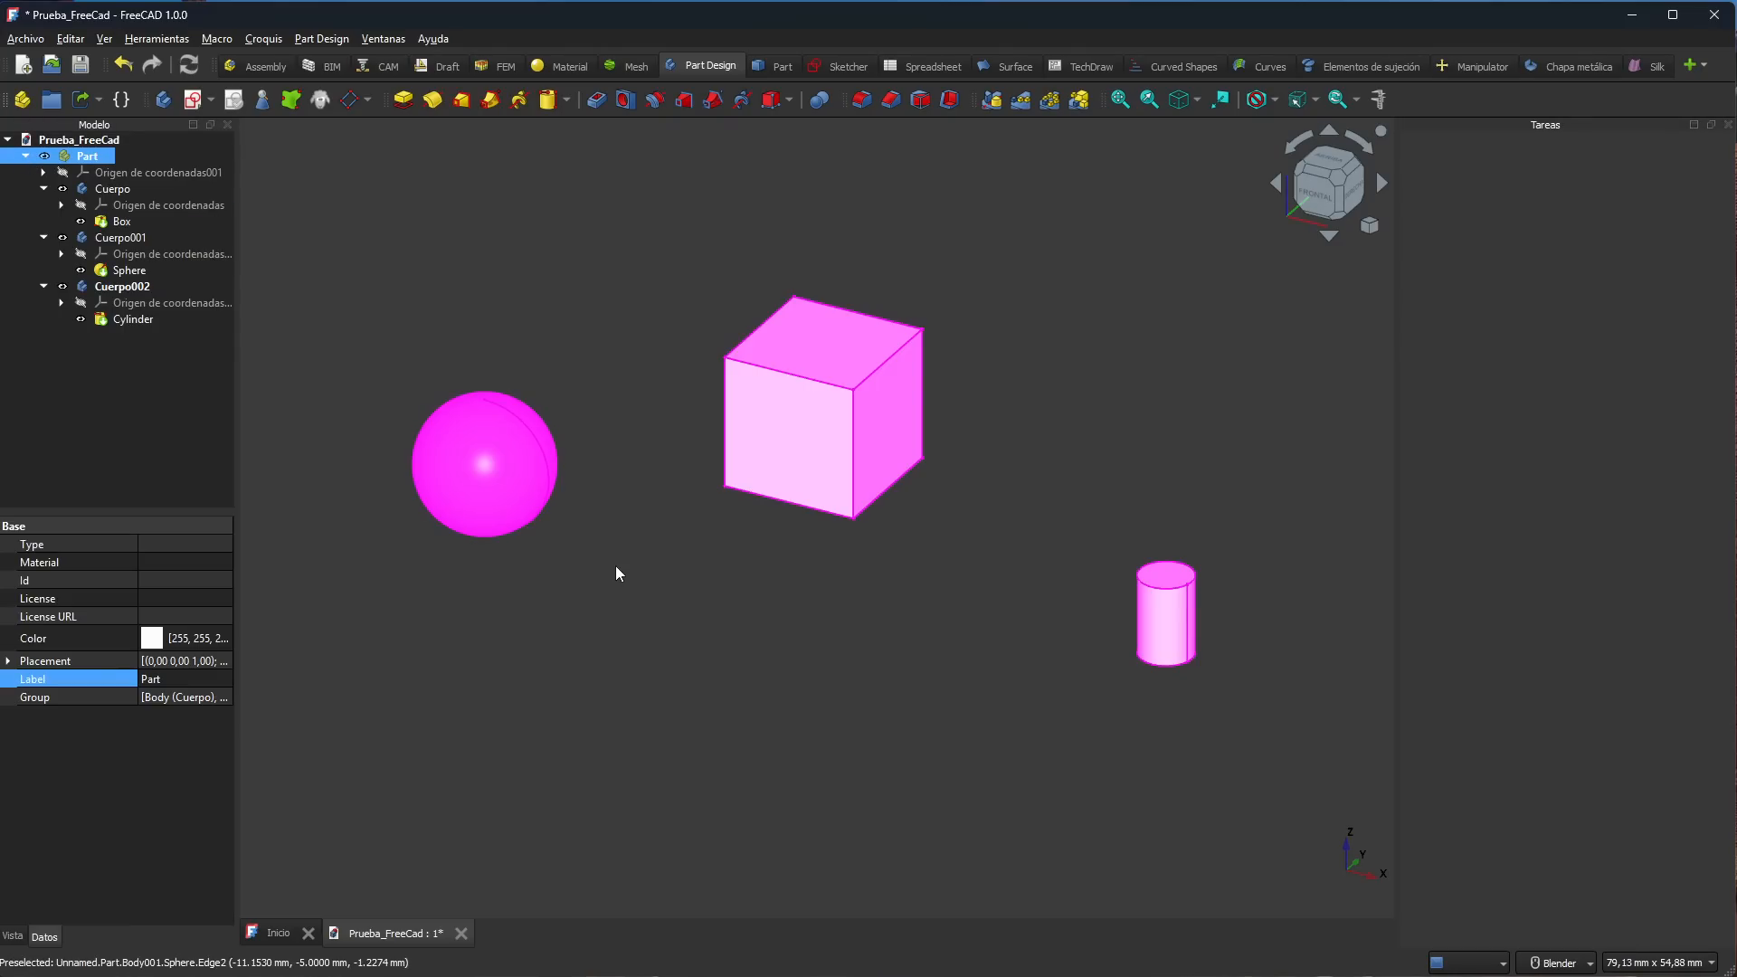
Step: Annotate the screen with the yellow heading "archivo" above the solids
middle_click_drag(616, 573, 792, 756, "shift")
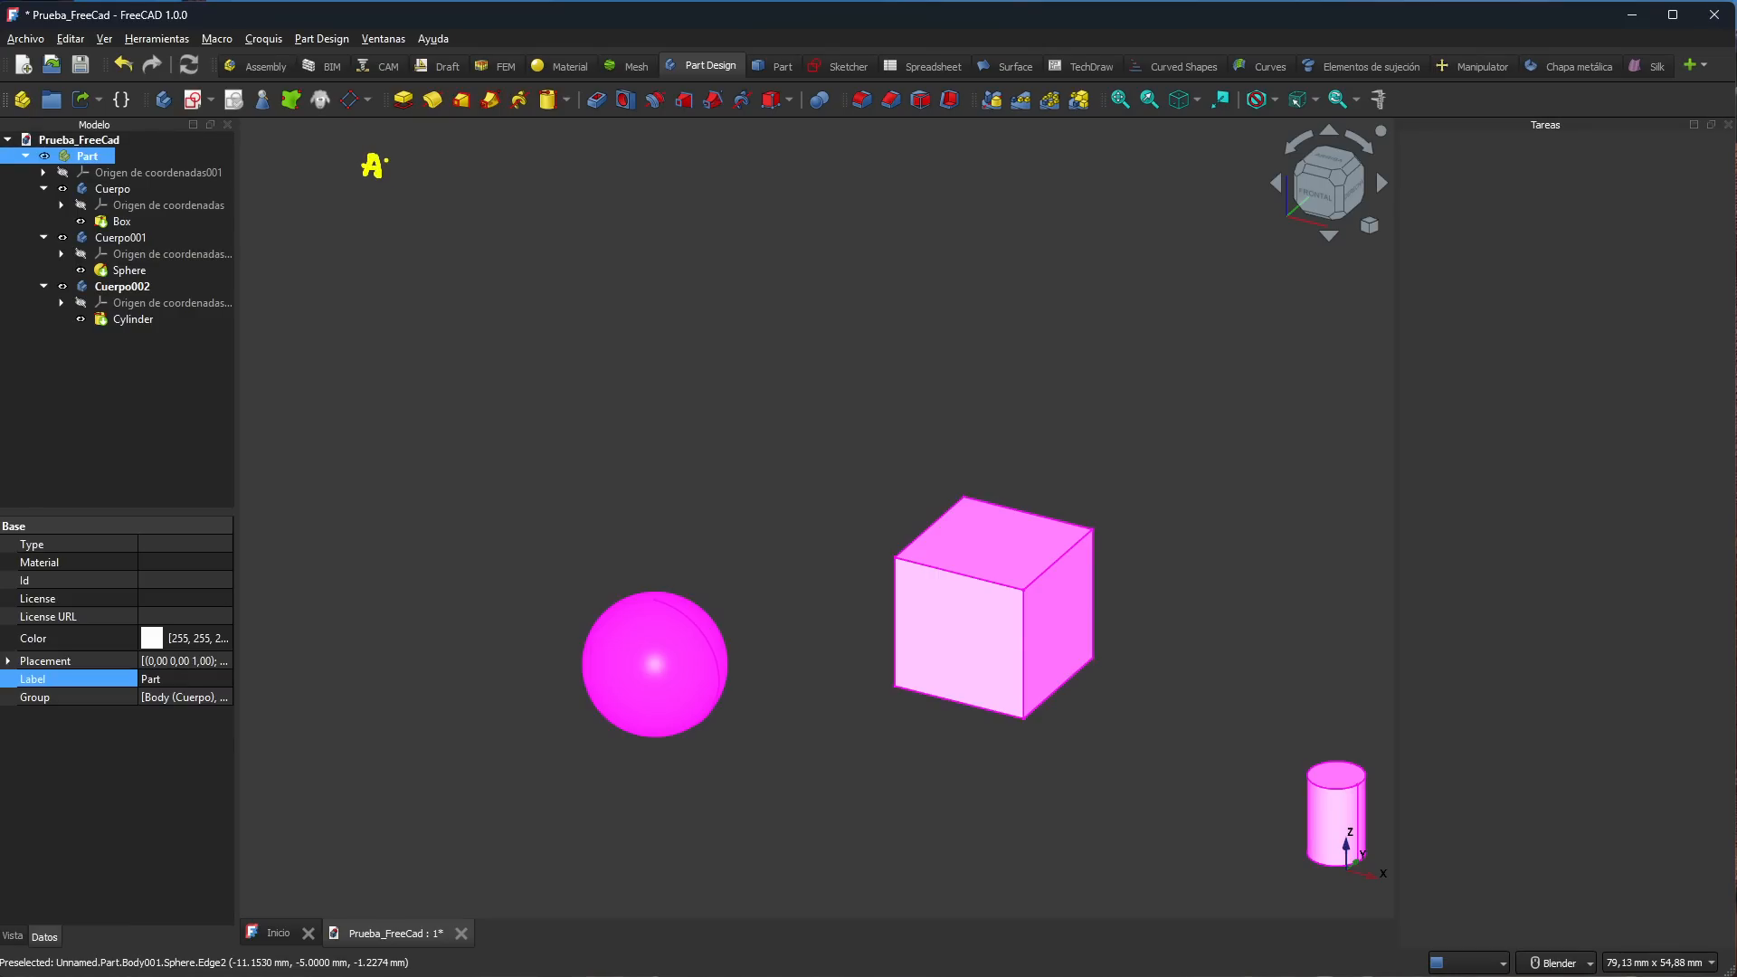
mouse_move(386, 159)
left_mouse_down()
mouse_move(386, 182)
mouse_move(470, 162)
left_mouse_up()
key("Escape")
key("t")
type("archivo")
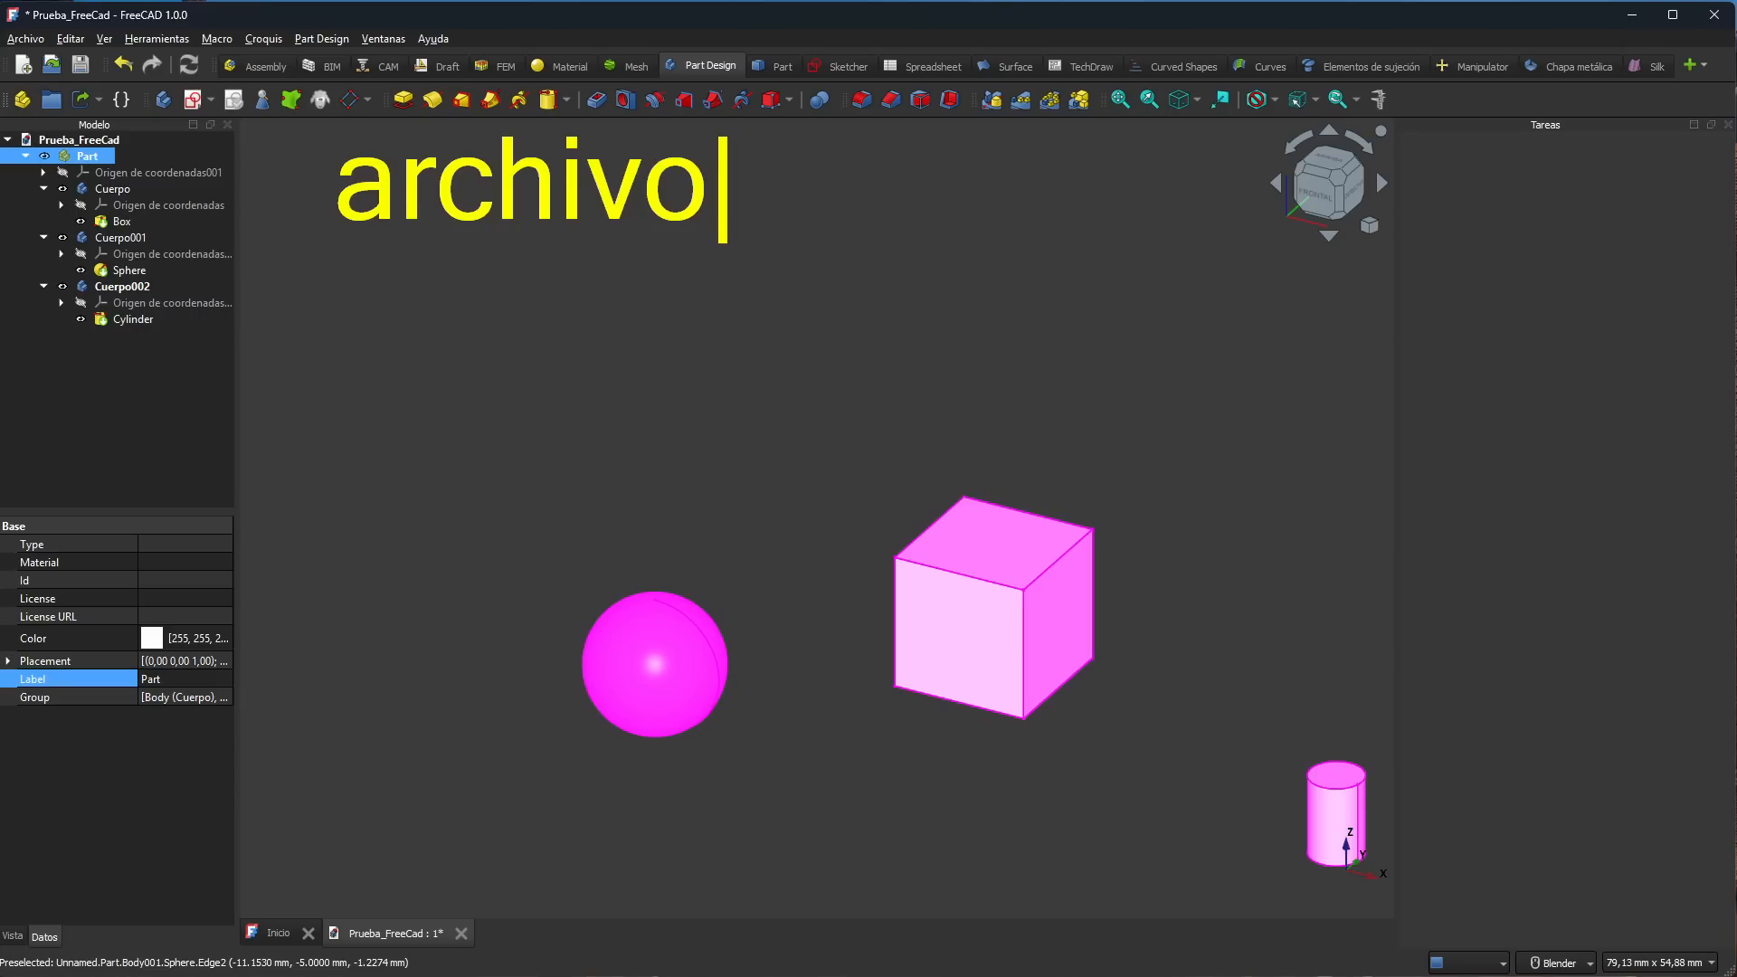
key("Escape")
Step: Draw a vertical line down from the "archivo" heading with three arrows branching off it to form a tree diagram
mouse_move(472, 234)
left_mouse_down()
mouse_move(459, 380)
mouse_move(479, 409)
mouse_move(616, 413)
mouse_move(600, 430)
left_mouse_up()
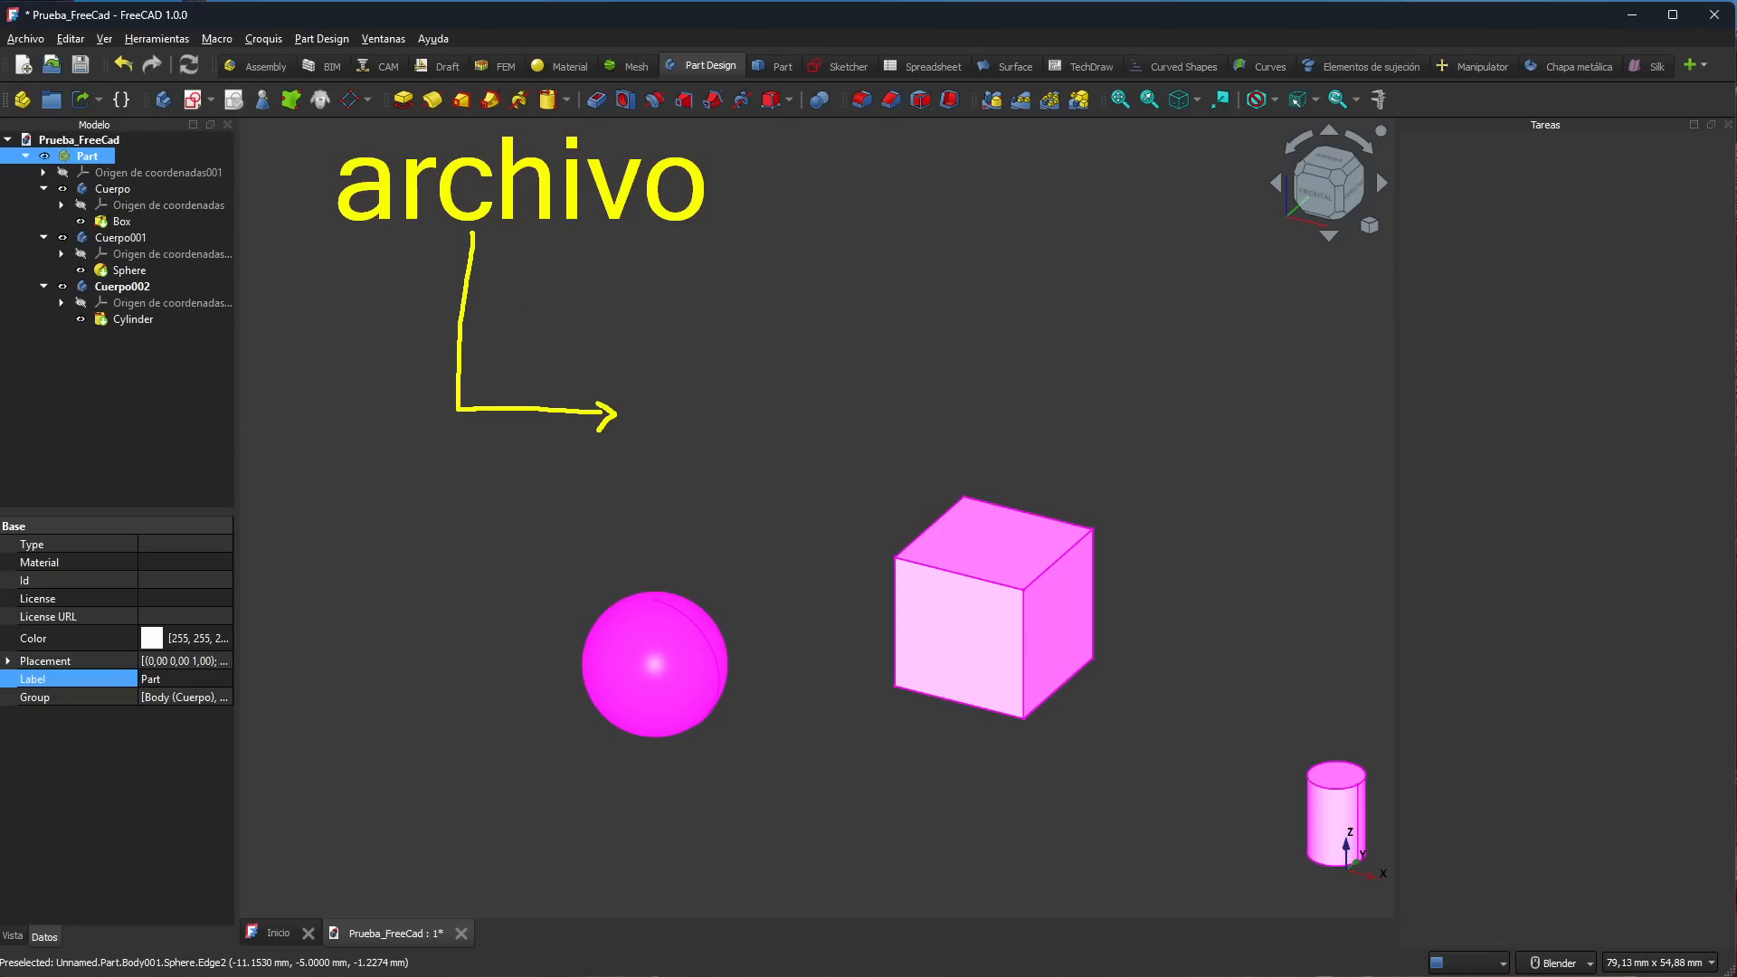
mouse_move(455, 410)
left_mouse_down()
mouse_move(467, 633)
mouse_move(502, 671)
mouse_move(597, 667)
mouse_move(590, 691)
left_mouse_up()
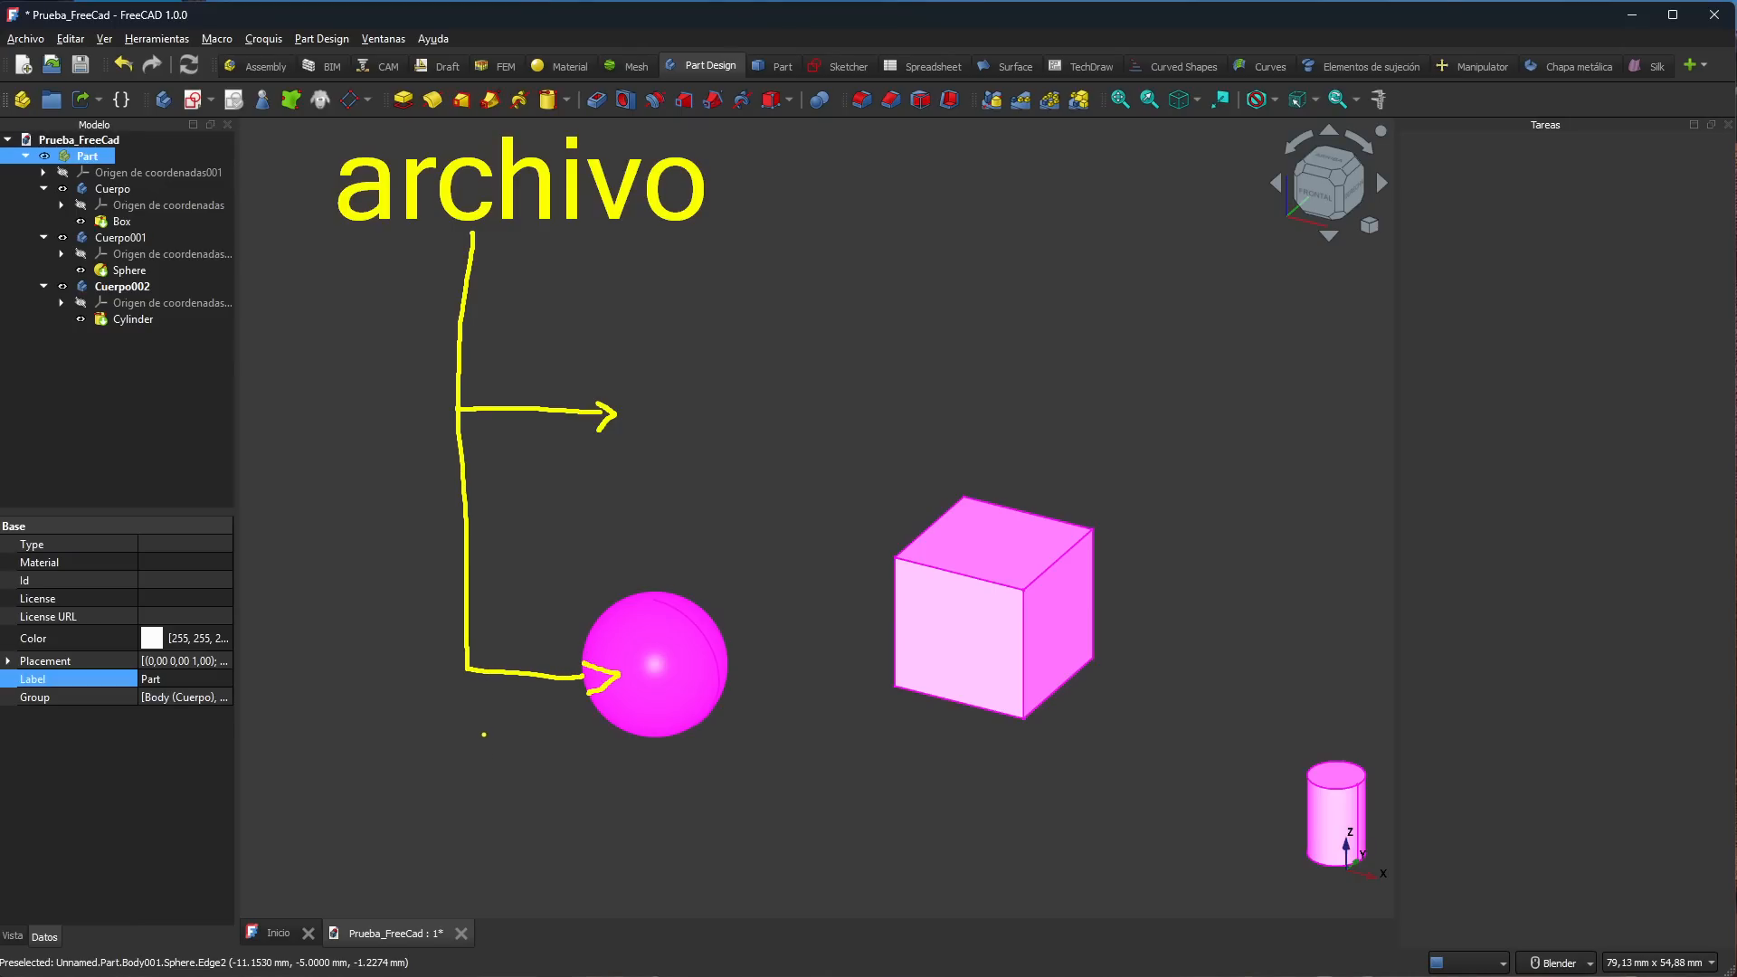
mouse_move(469, 677)
left_mouse_down()
mouse_move(476, 900)
mouse_move(602, 907)
mouse_move(580, 919)
left_mouse_up()
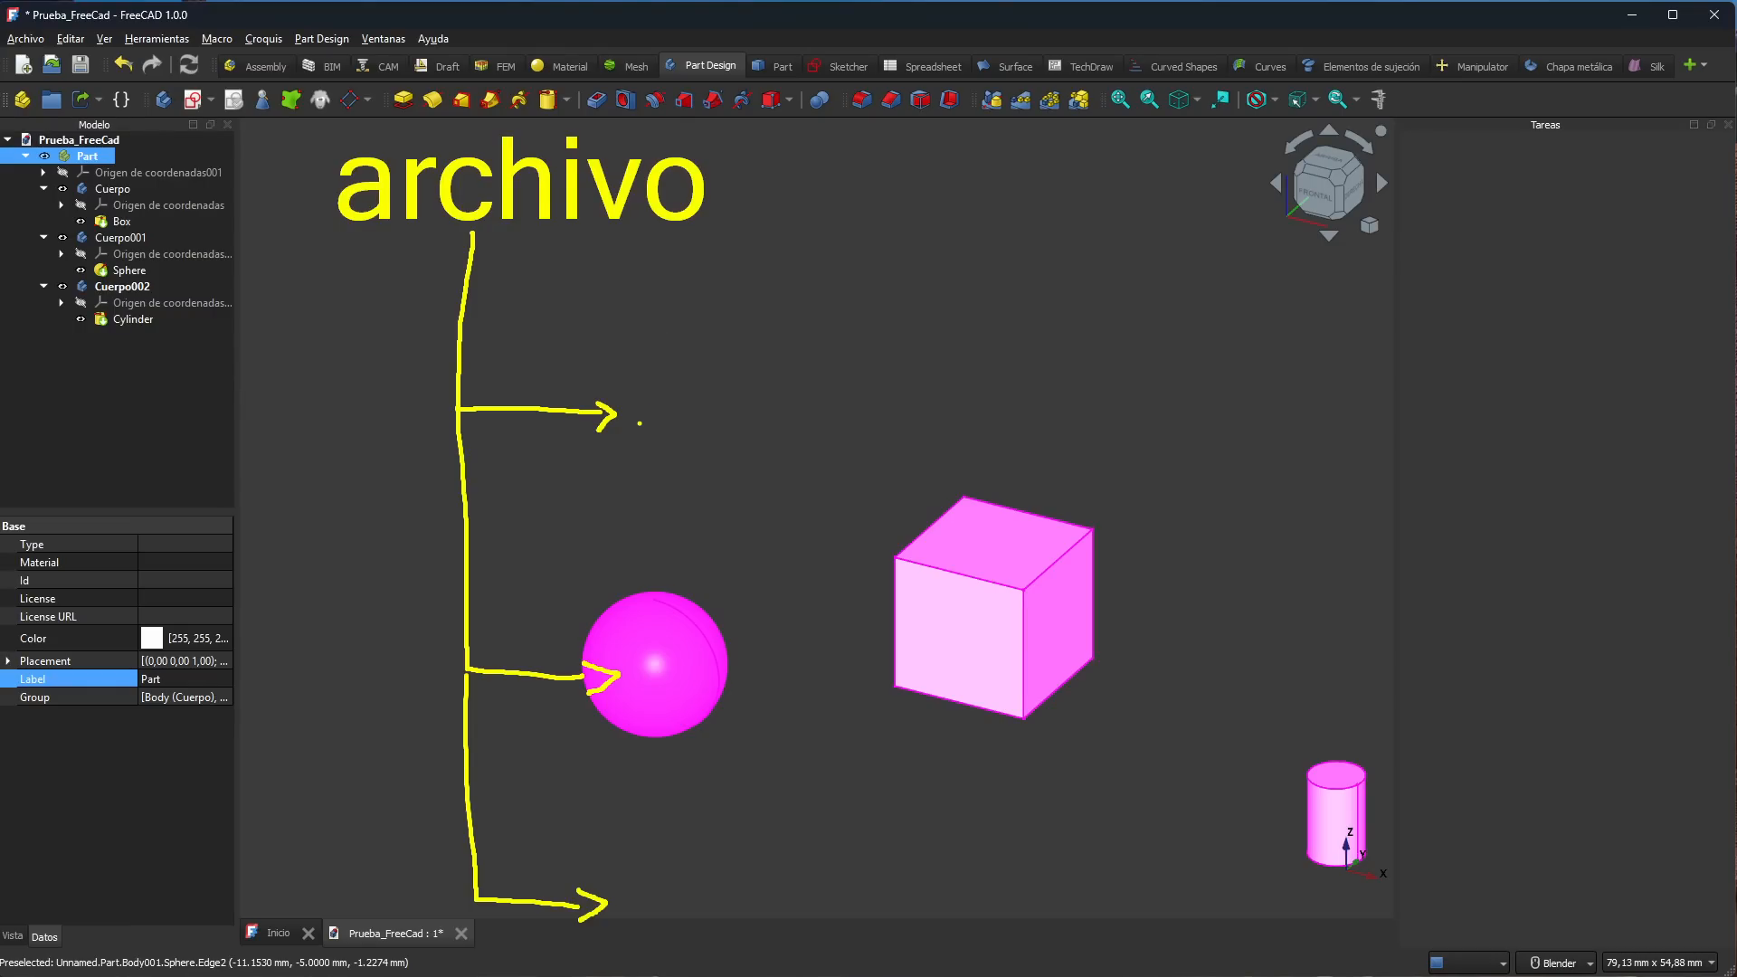
Step: Label the three arrows of the tree diagram "pieza1", "pieza2" and "pieza3"
left_click_drag(634, 371, 634, 472)
type("pieza1")
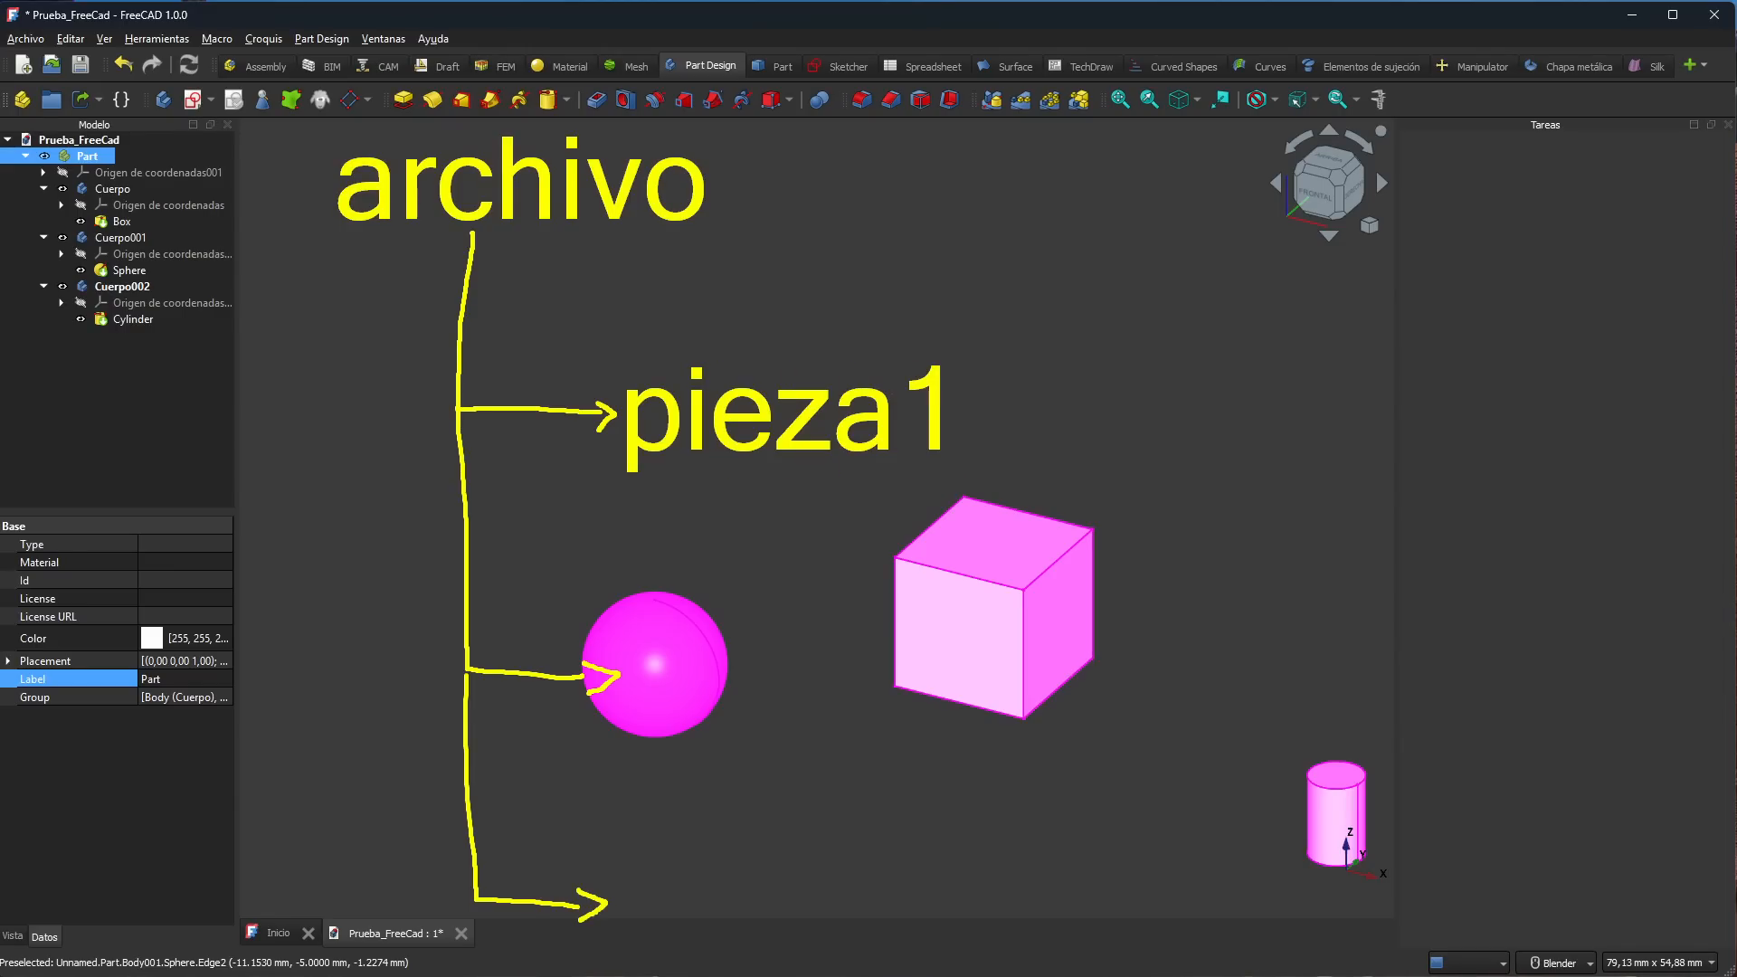
left_click(636, 679)
type("pieza2")
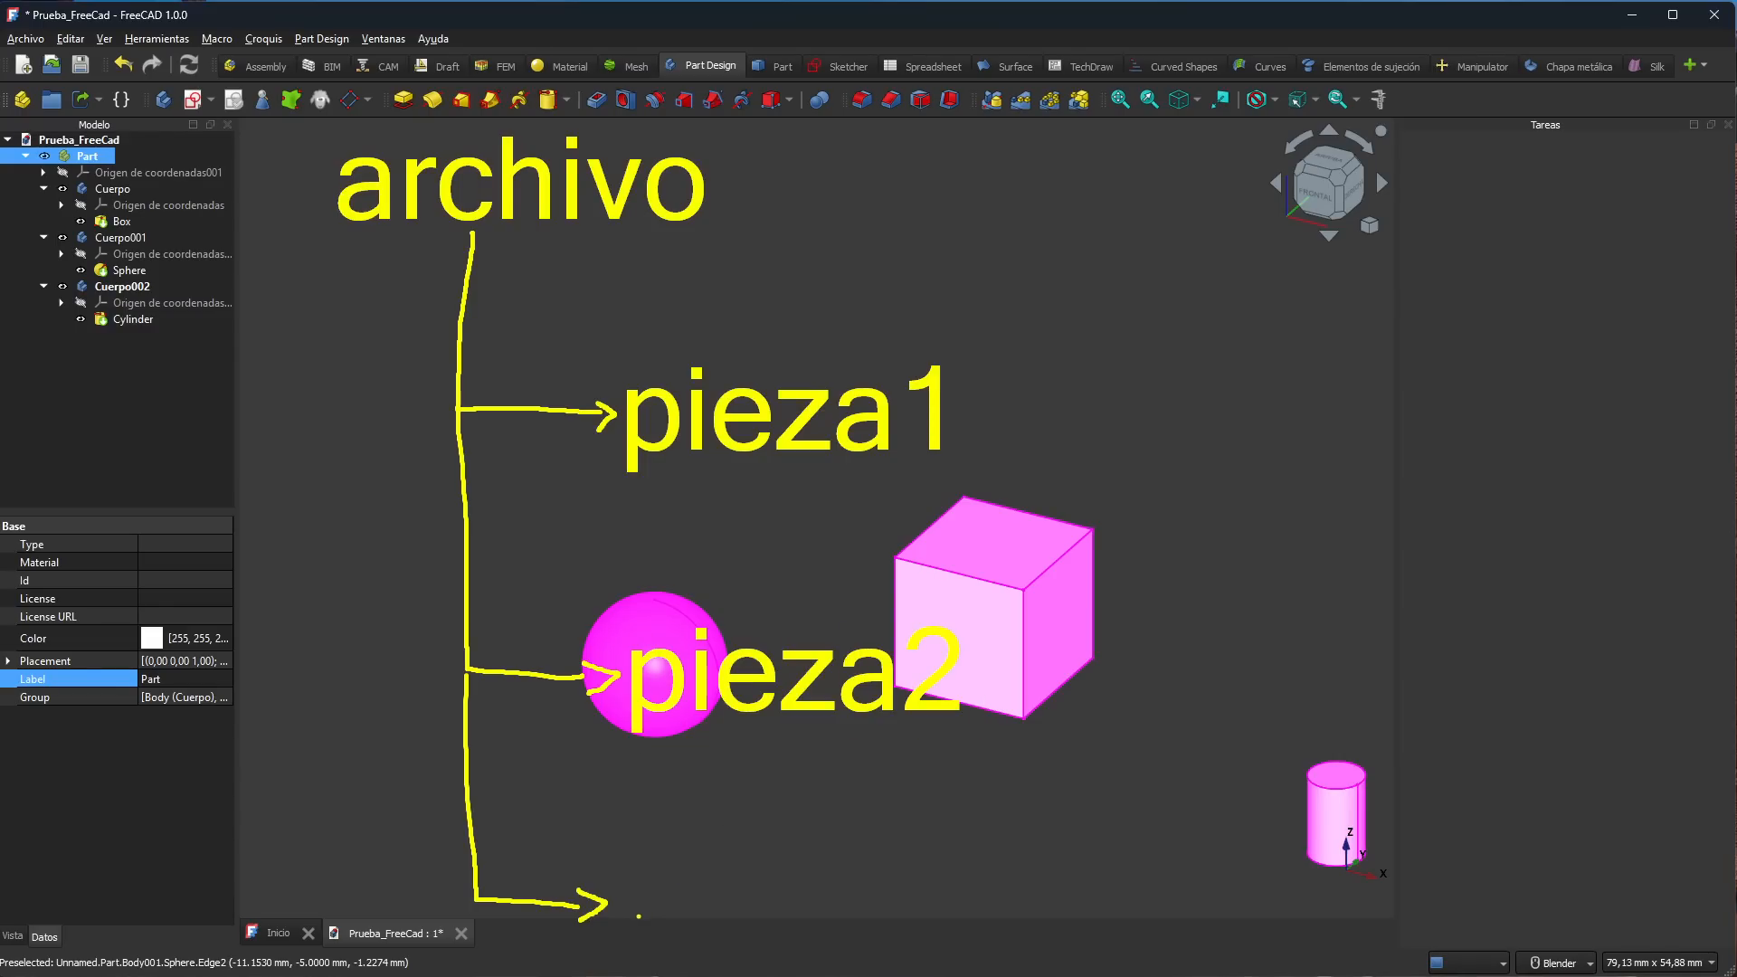
left_click(631, 912)
type("pieza3")
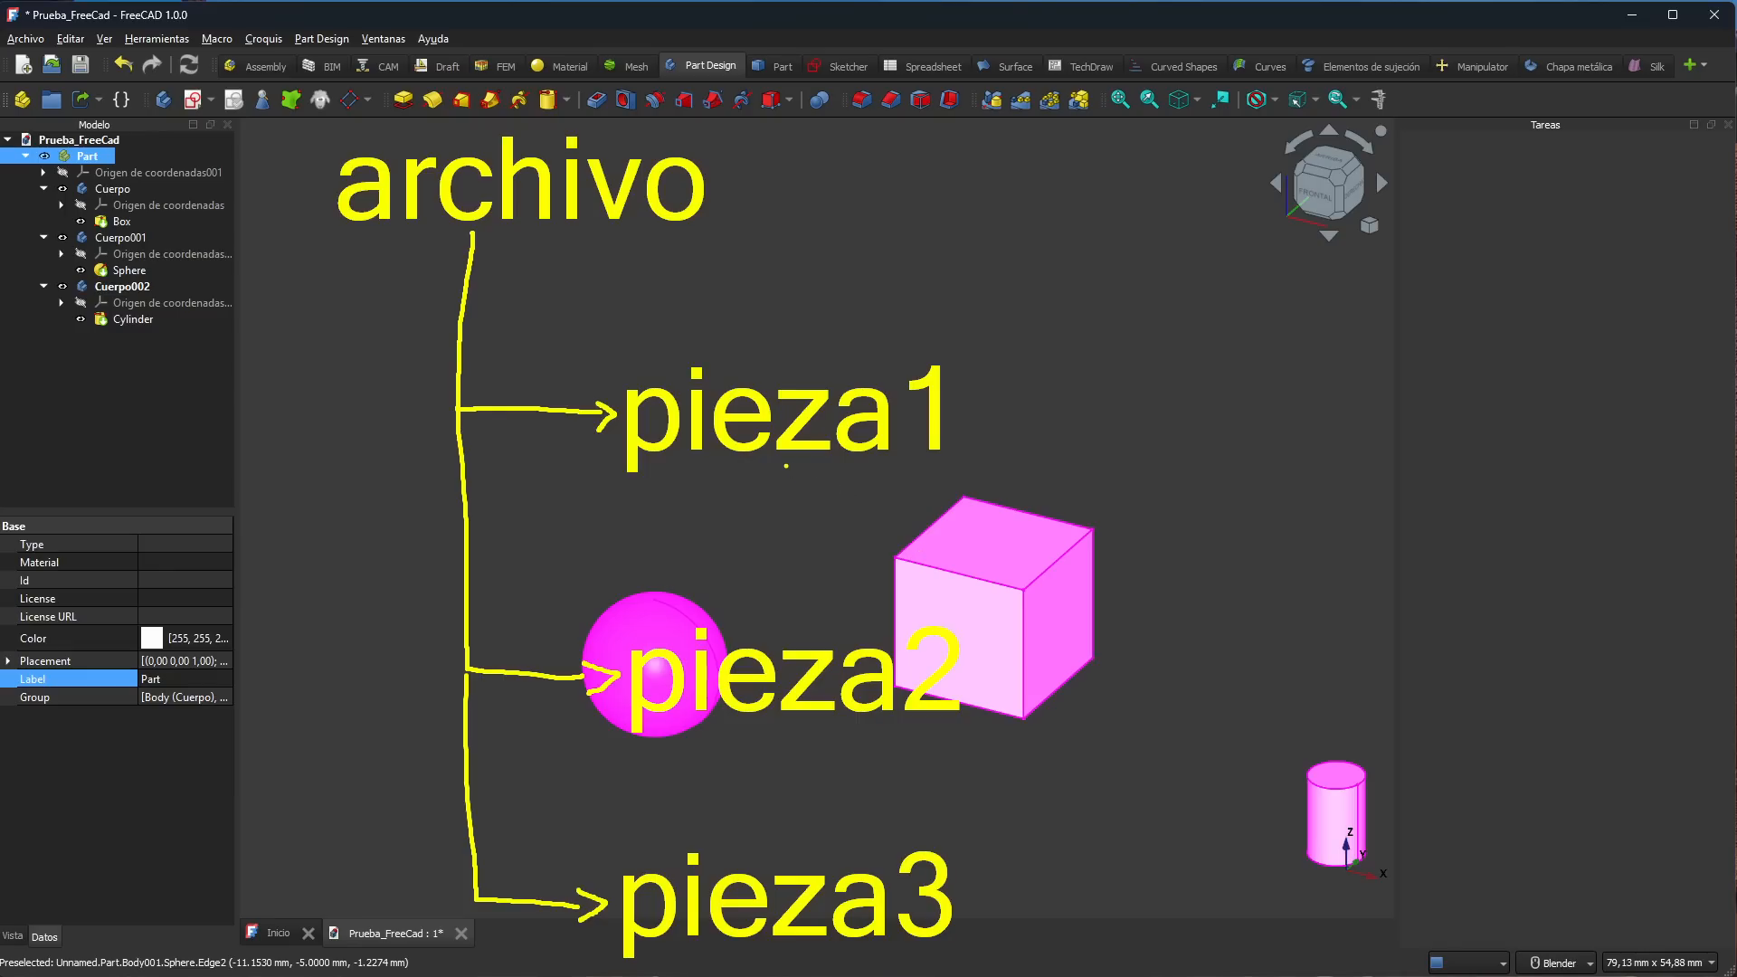
Step: Draw a branch with two arrows below "pieza1" and another with two arrows below "pieza2" in the tree diagram
mouse_move(786, 456)
left_mouse_down()
mouse_move(790, 617)
mouse_move(912, 617)
left_mouse_up()
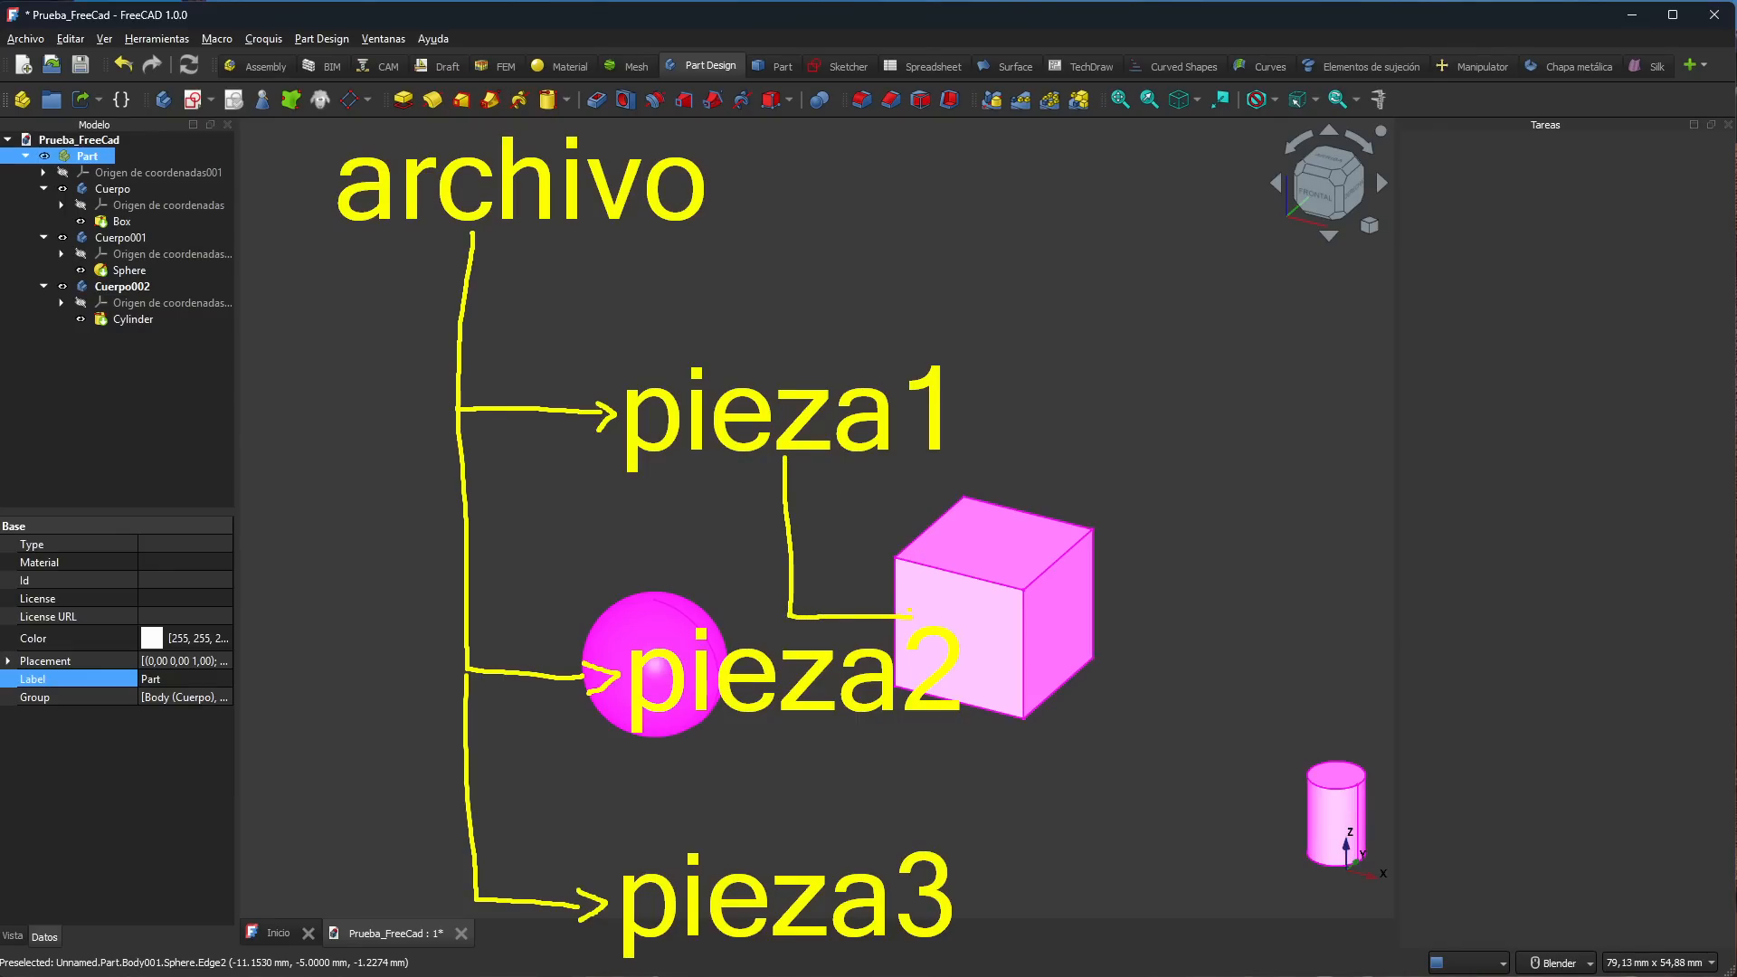
left_click_drag(791, 535, 921, 540)
mouse_move(771, 726)
left_mouse_down()
mouse_move(772, 820)
mouse_move(801, 845)
mouse_move(1000, 846)
mouse_move(981, 857)
left_mouse_up()
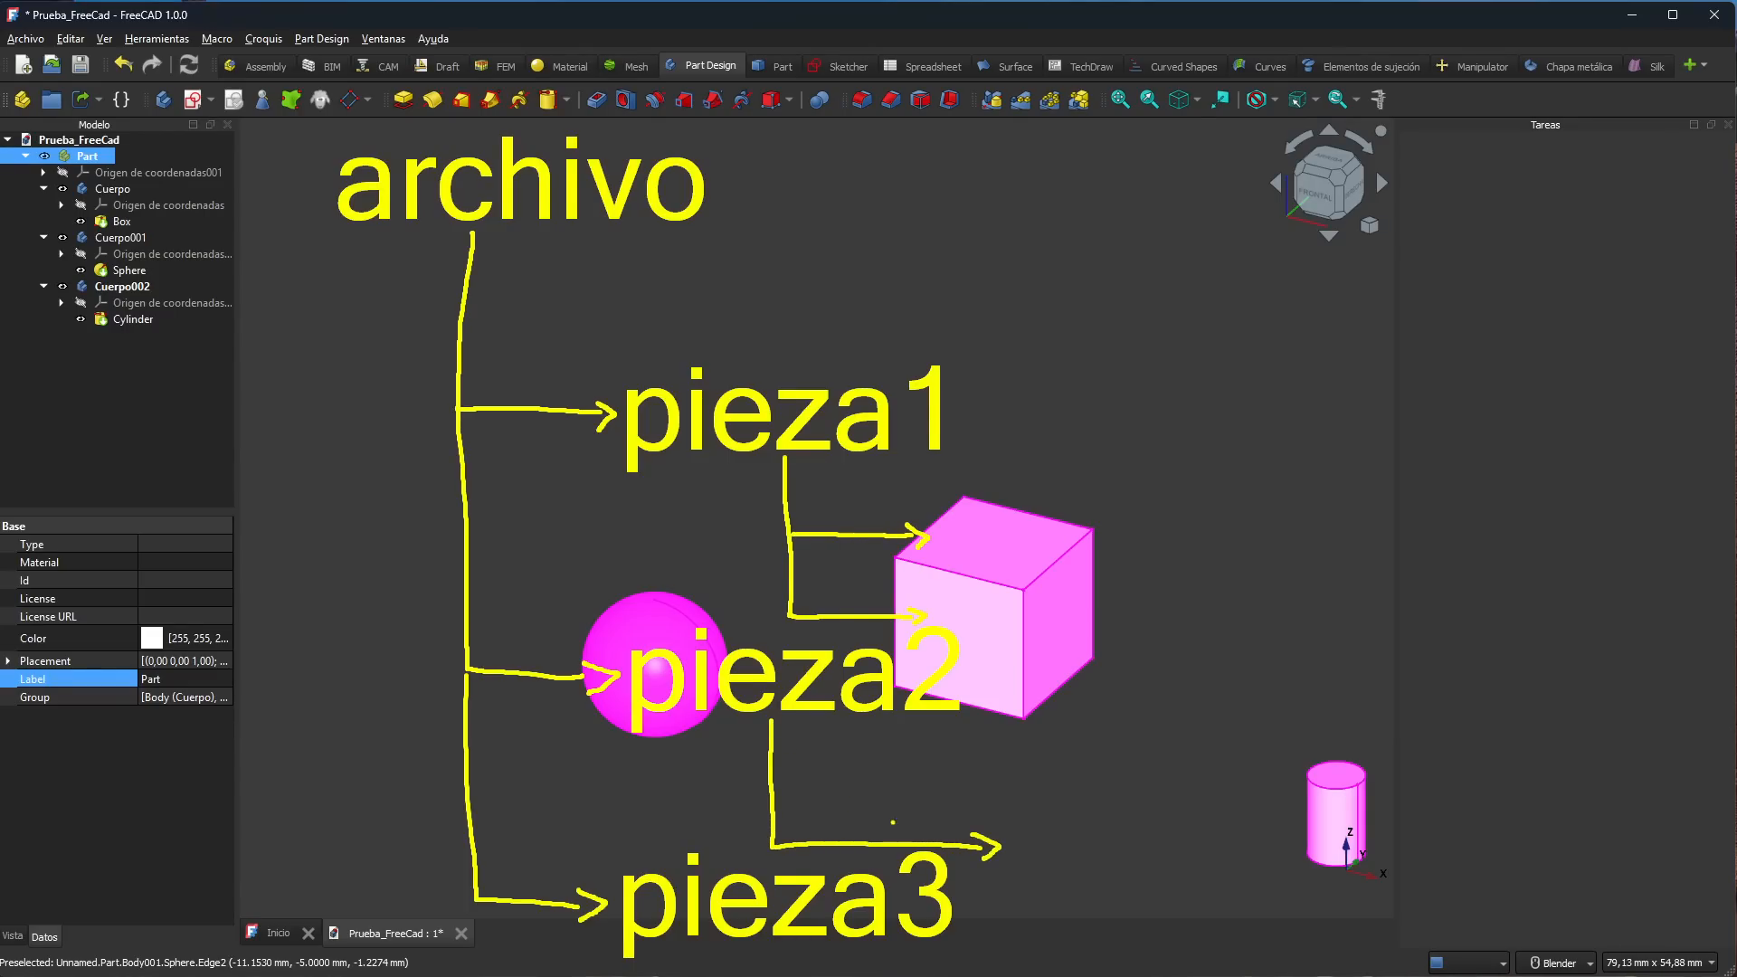
mouse_move(773, 771)
left_mouse_down()
mouse_move(1015, 781)
mouse_move(981, 800)
left_mouse_up()
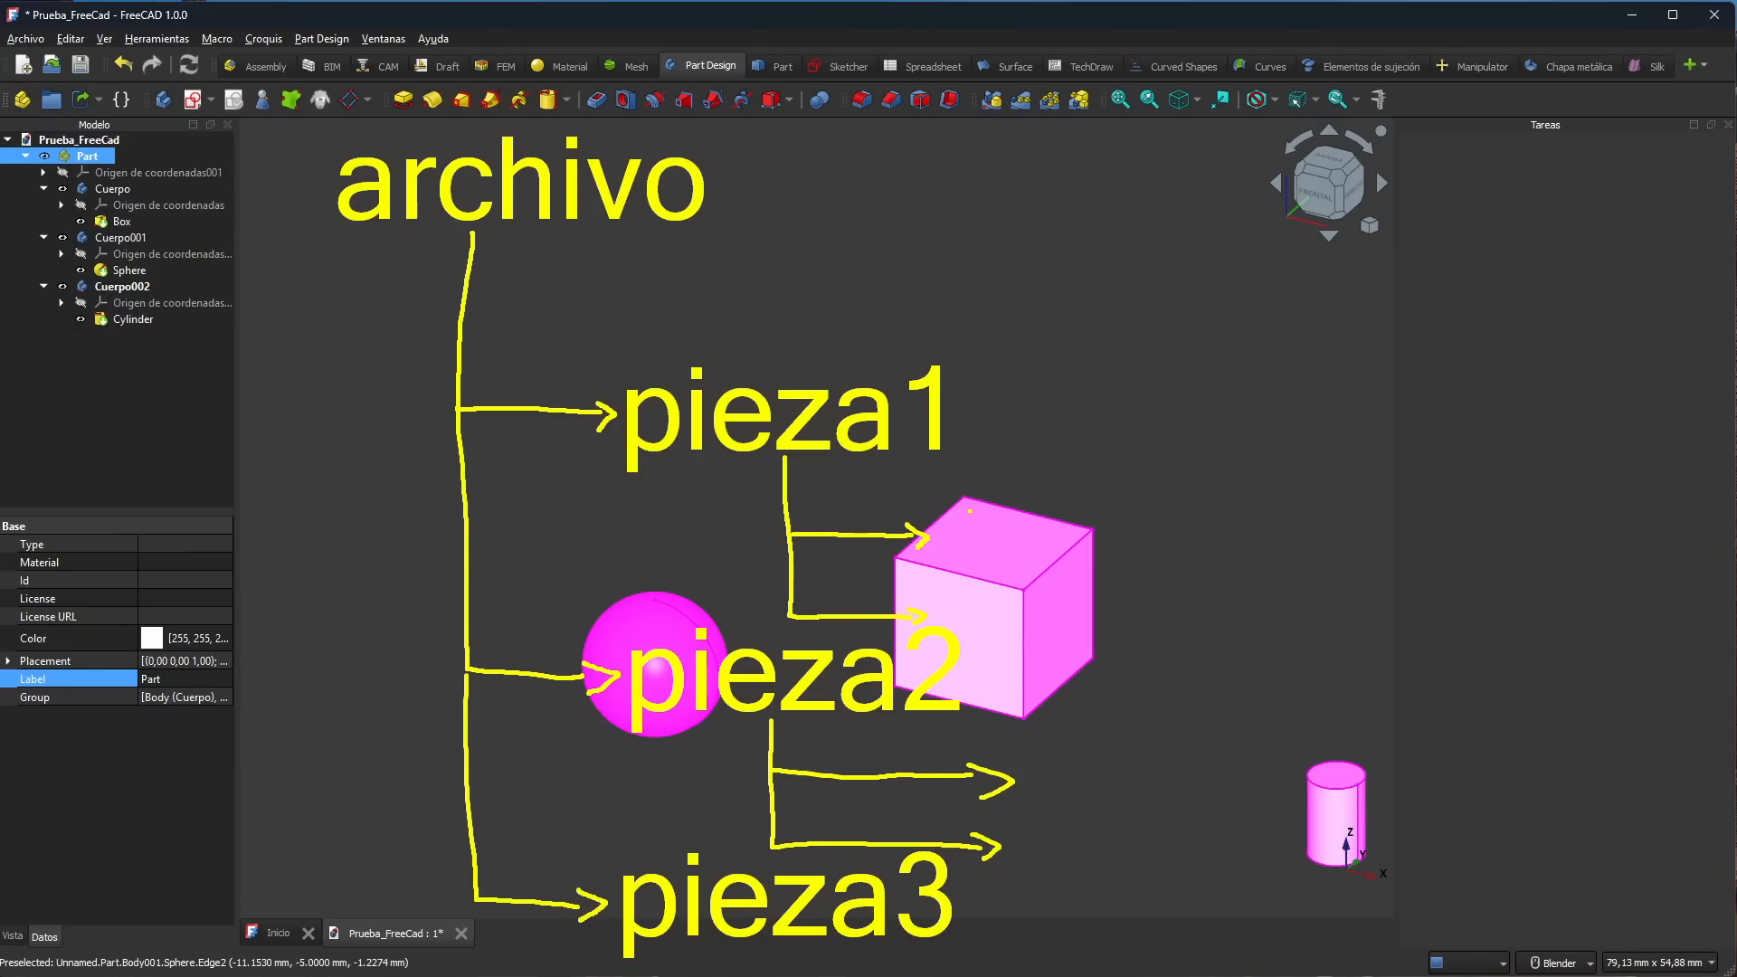
Step: Label the upper arrow of the "pieza1" branch "cuerpo"
left_click_drag(957, 479, 957, 583)
type("cuerpo")
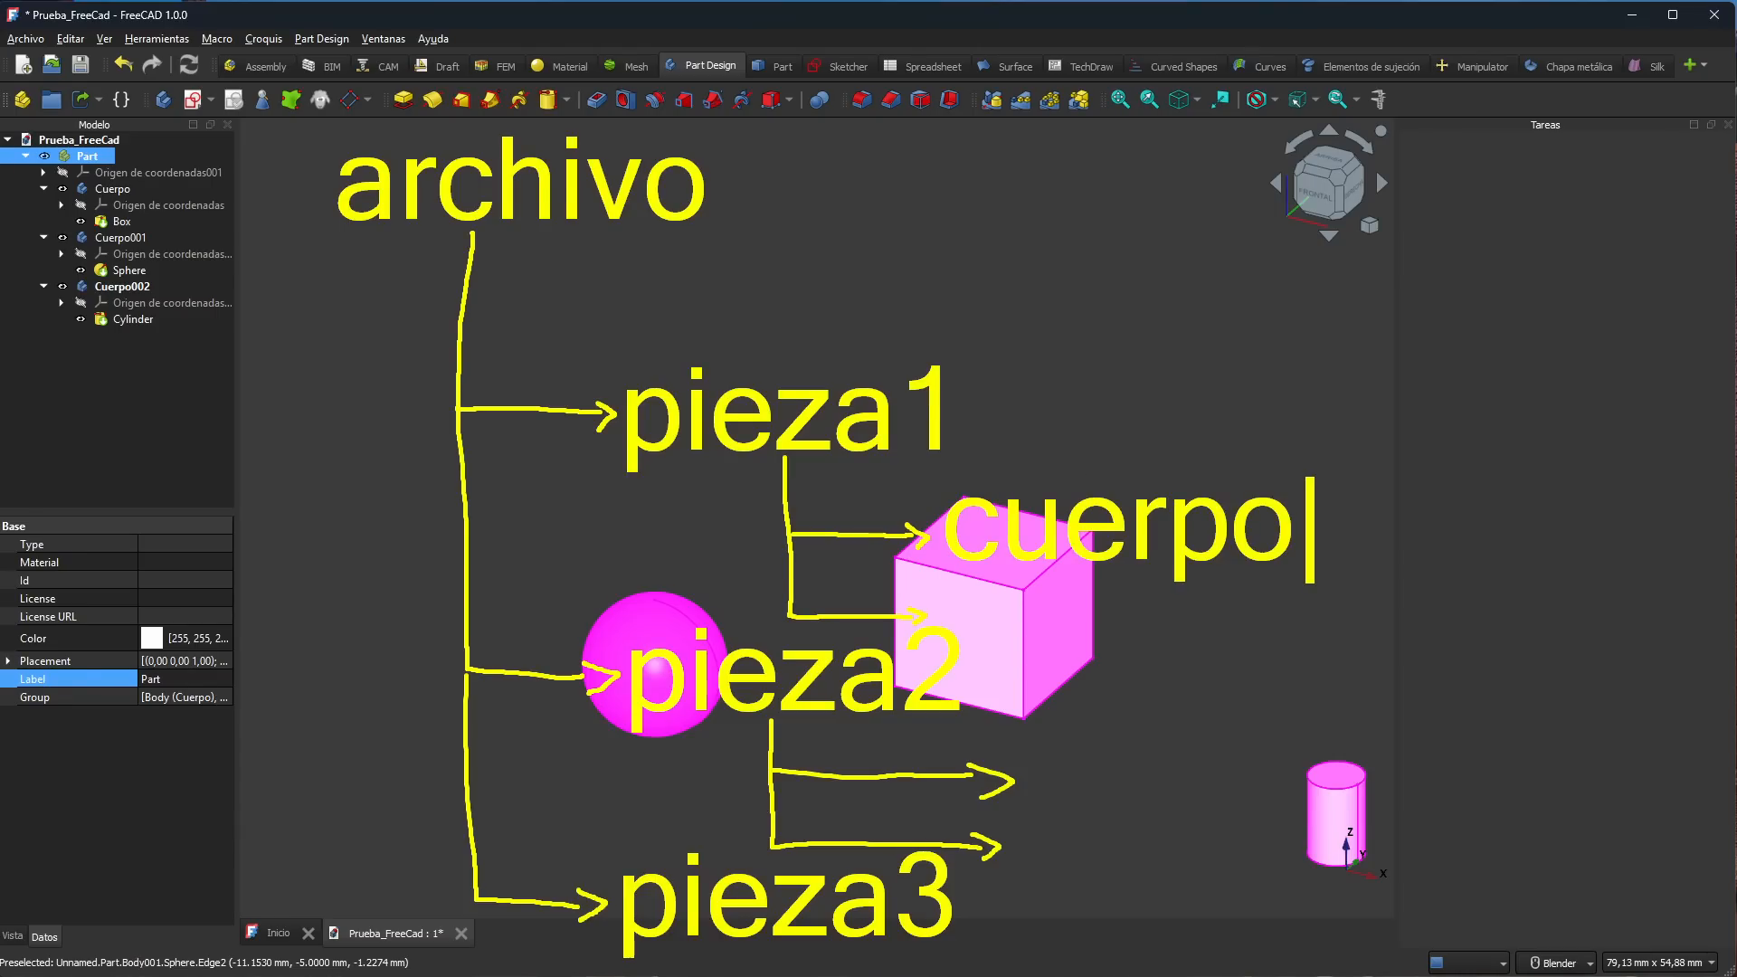
key("Escape")
Step: Draw a branch with two arrows below "cuerpo" and label its upper arrow "opera"
mouse_move(1101, 568)
left_mouse_down()
mouse_move(1103, 795)
mouse_move(1271, 800)
mouse_move(1248, 815)
left_mouse_up()
left_click_drag(1106, 676, 1234, 690)
left_click_drag(1300, 624, 1299, 733)
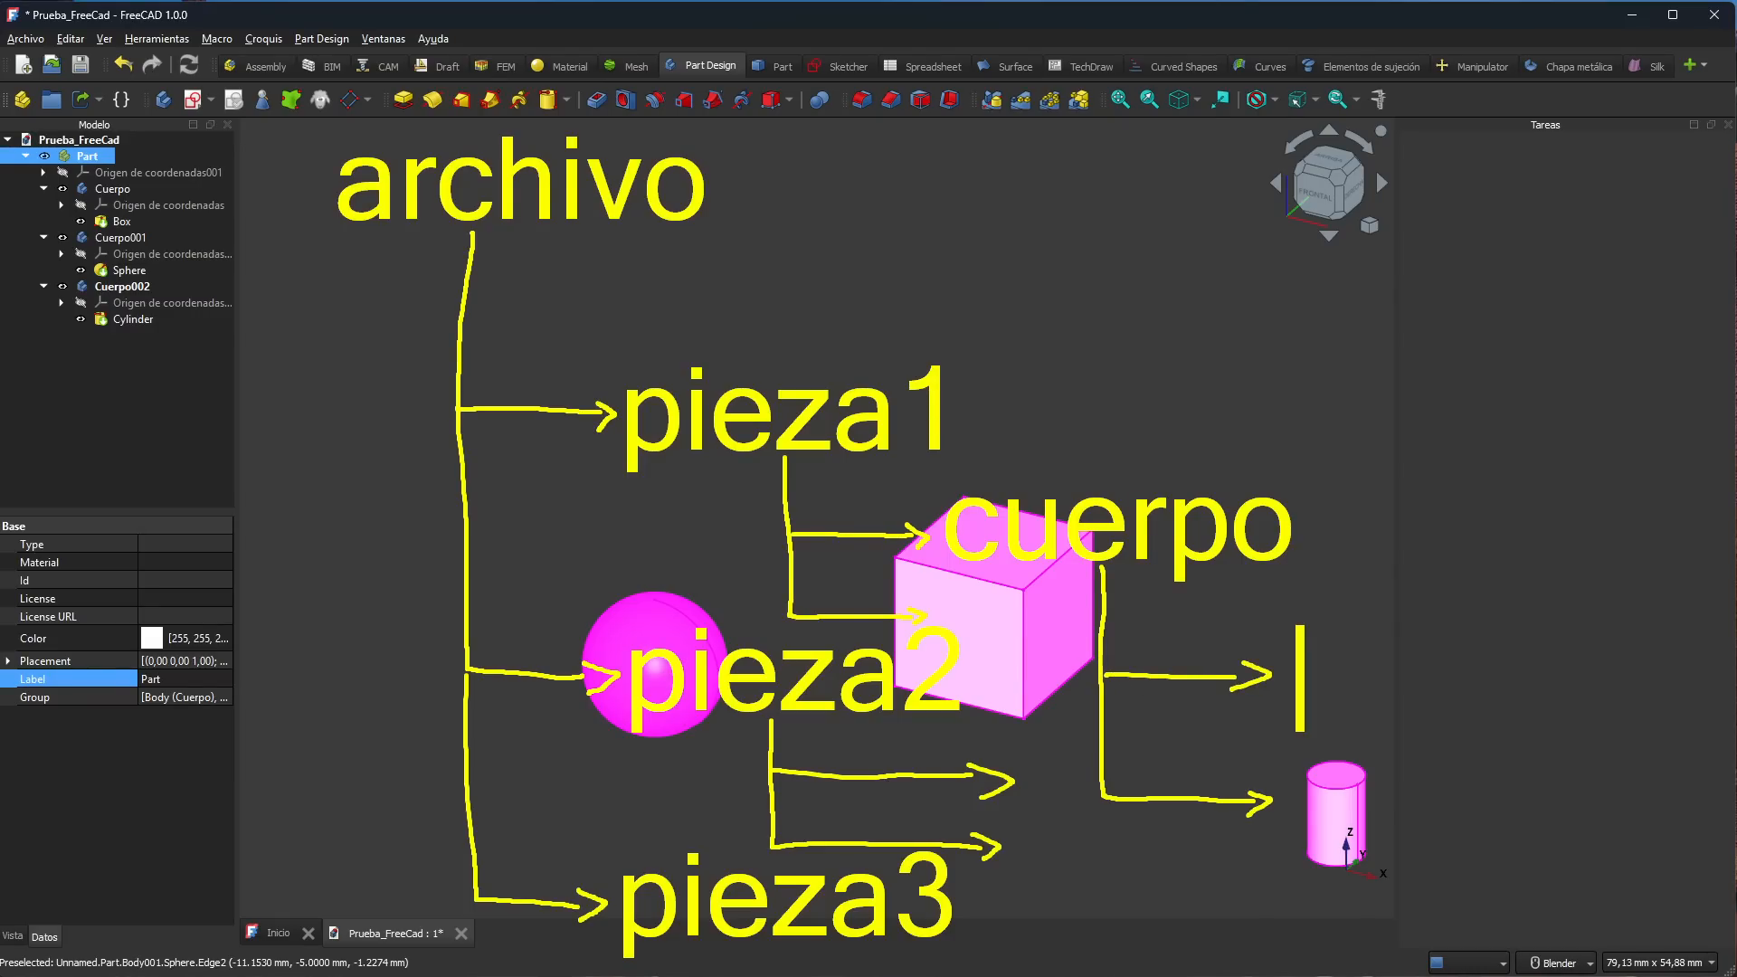
type("oper")
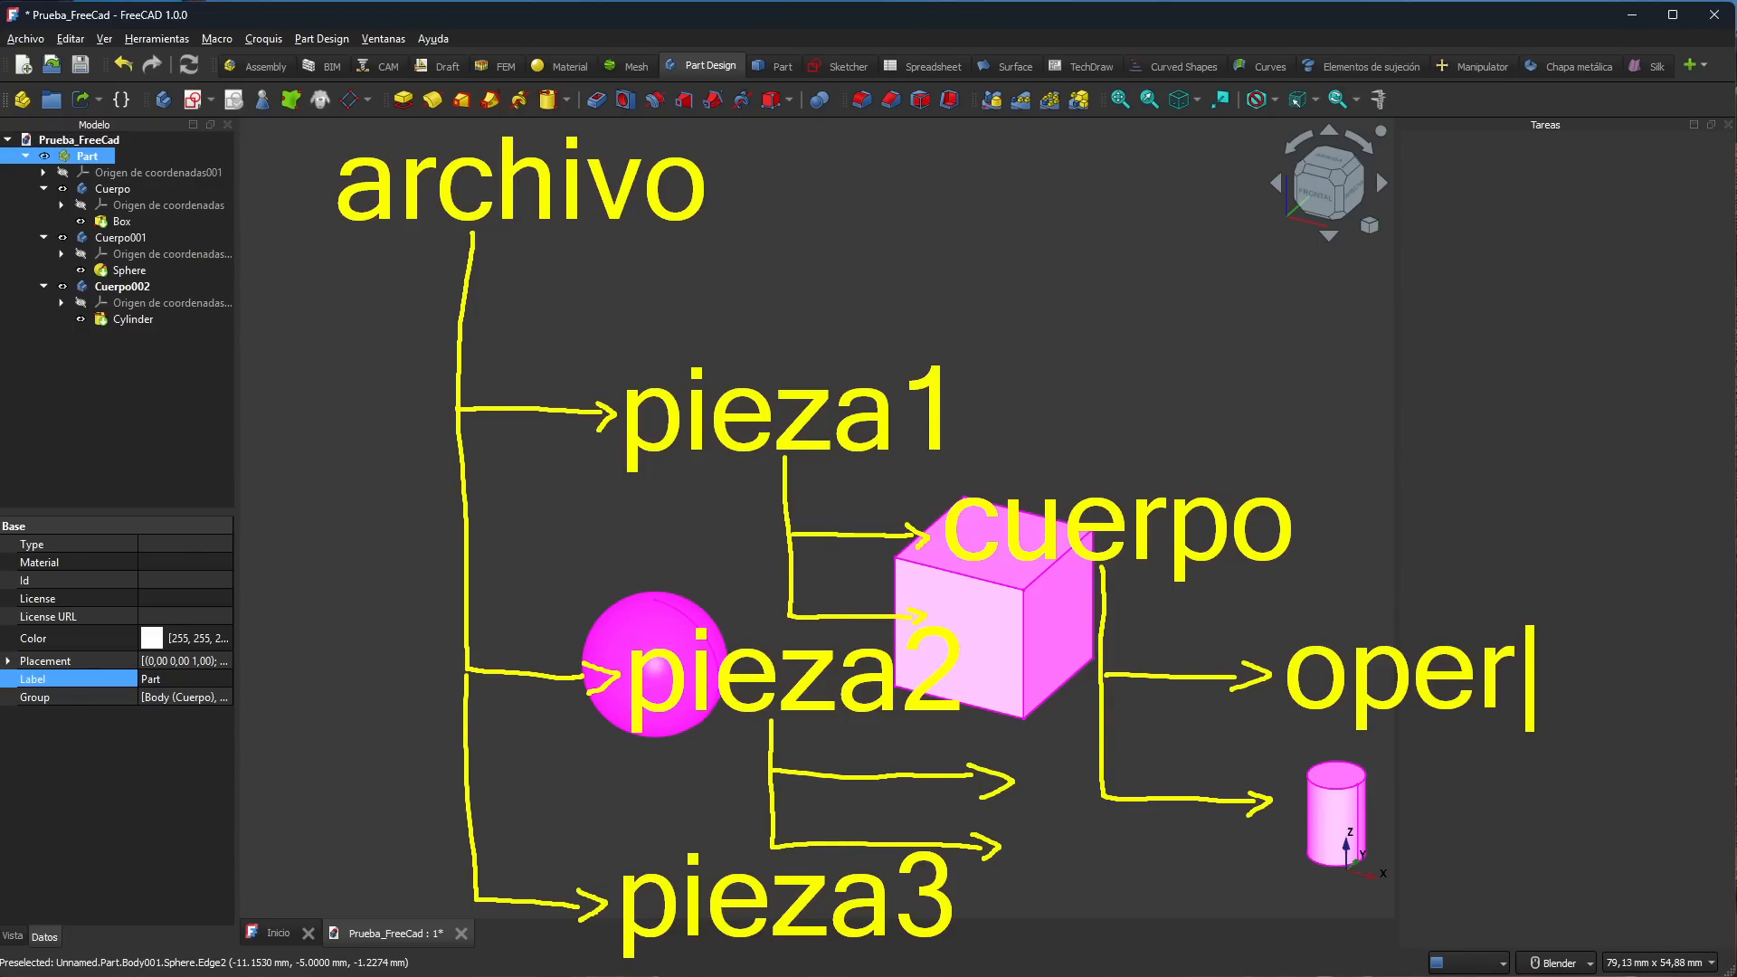
type("a")
key("Escape")
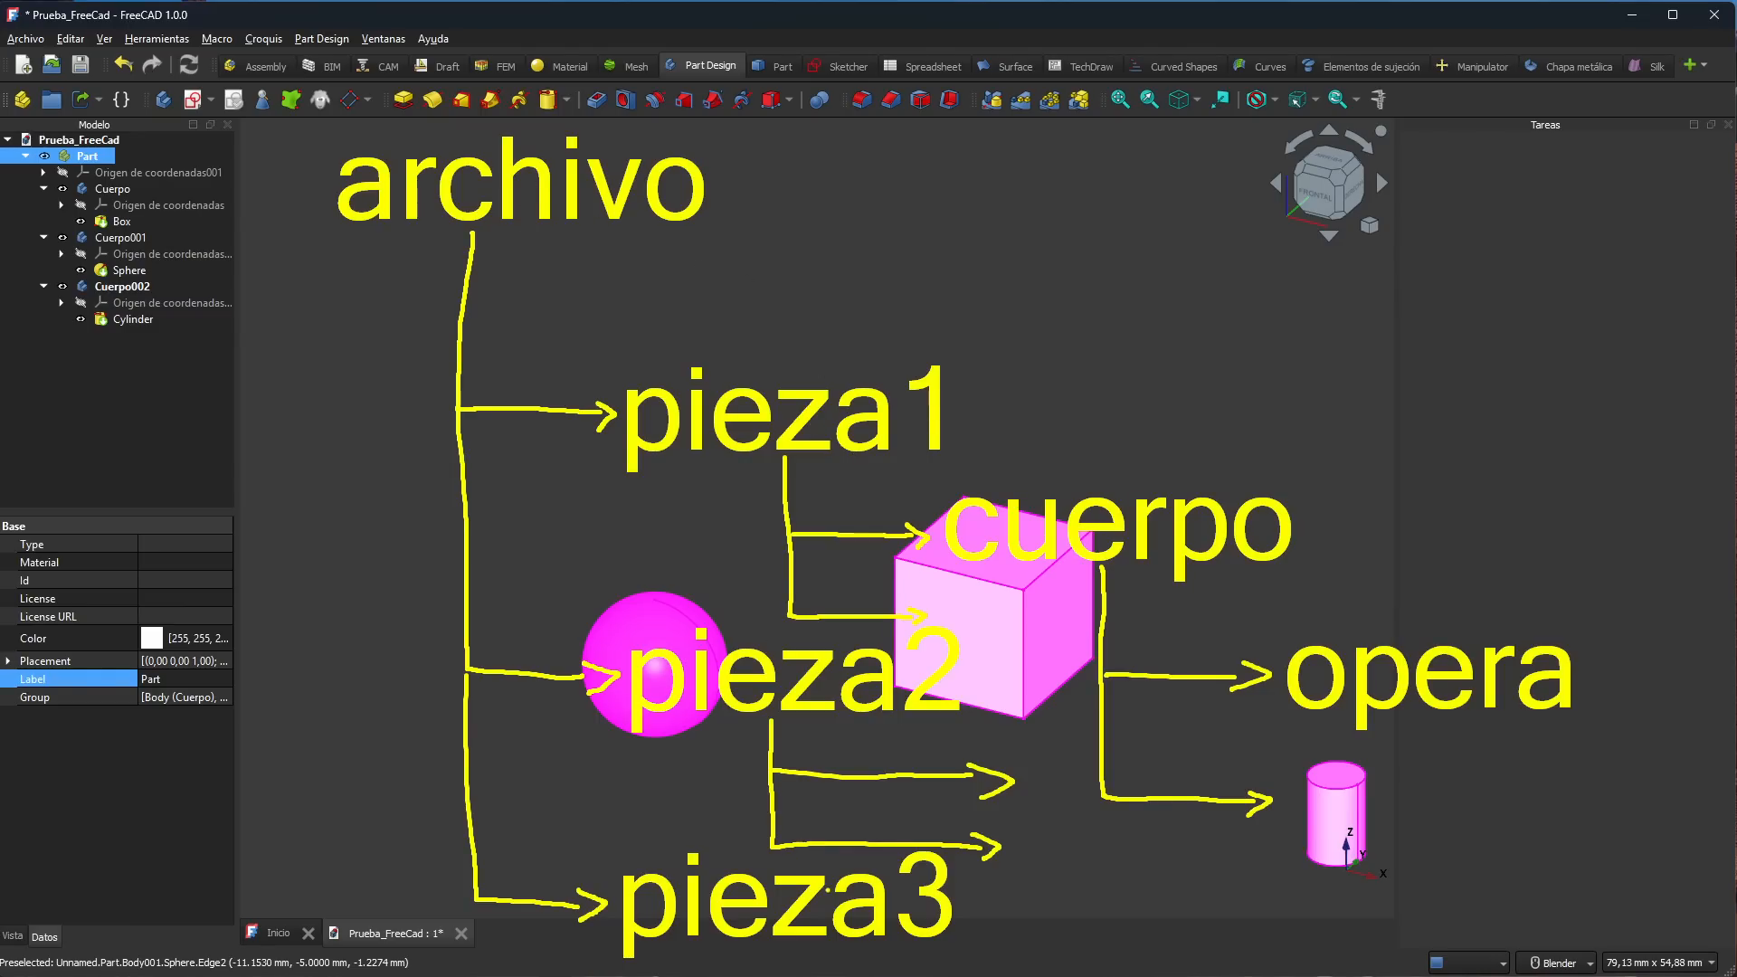
Step: Circle the "archivo" heading and clear the tree diagram from the screen
mouse_move(718, 154)
left_mouse_down()
mouse_move(498, 118)
mouse_move(488, 267)
mouse_move(696, 155)
left_mouse_up()
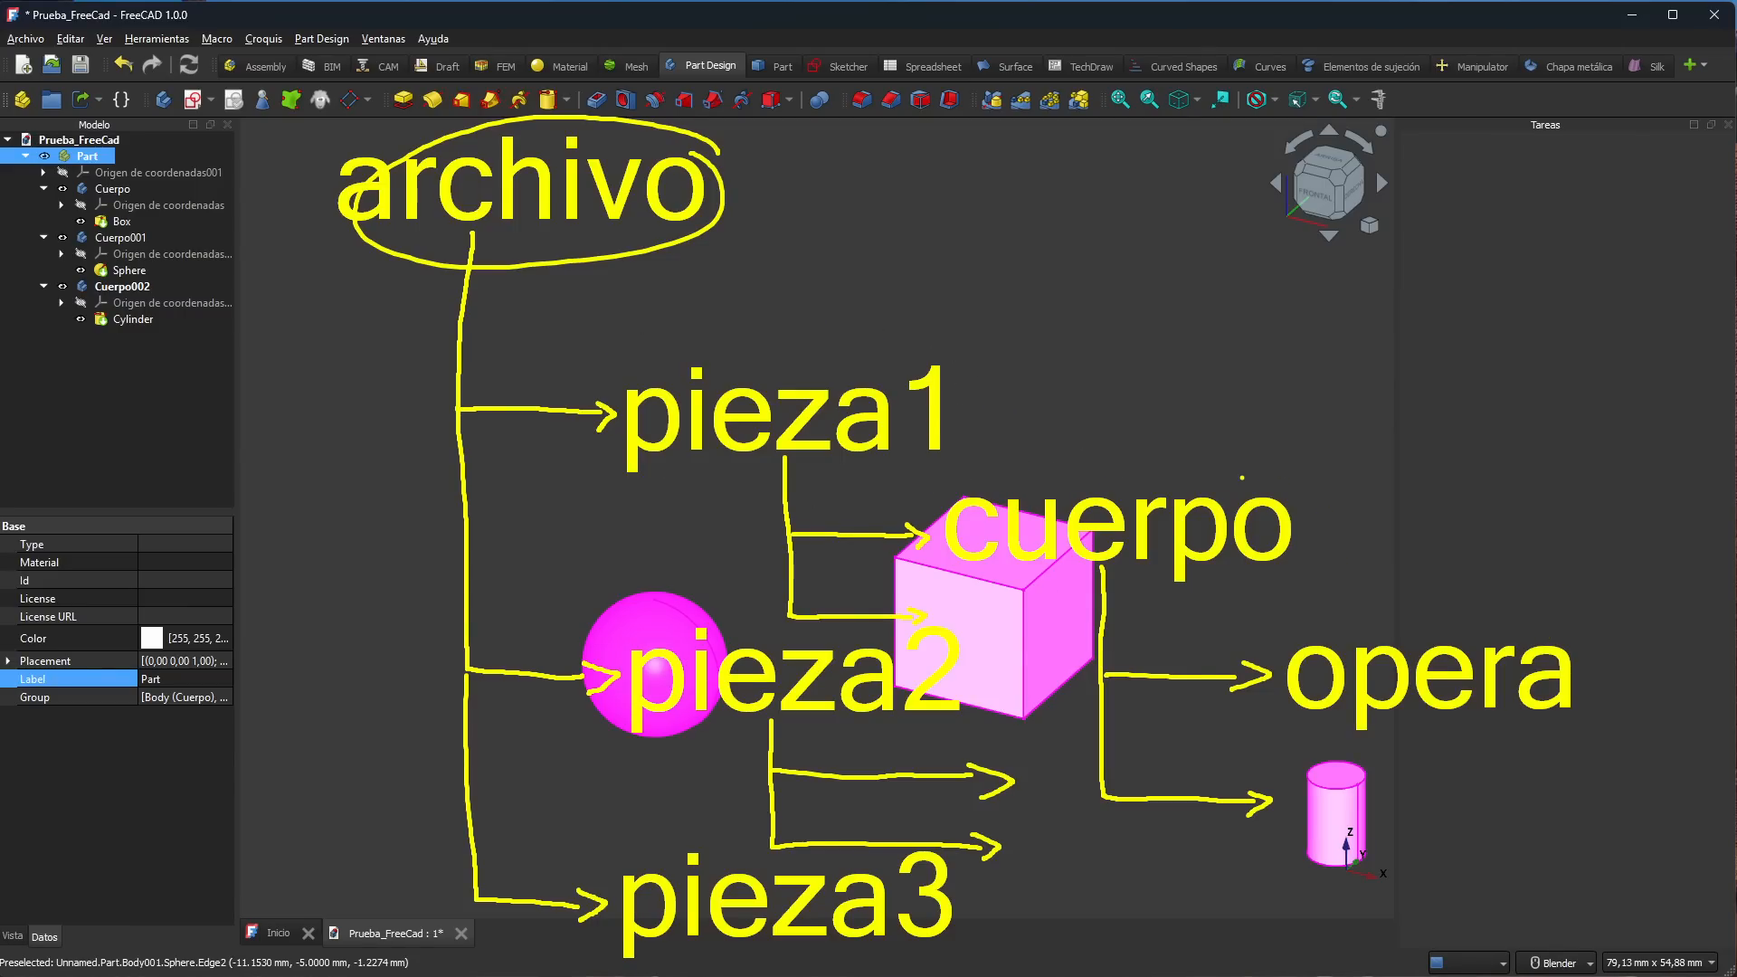
key("Escape")
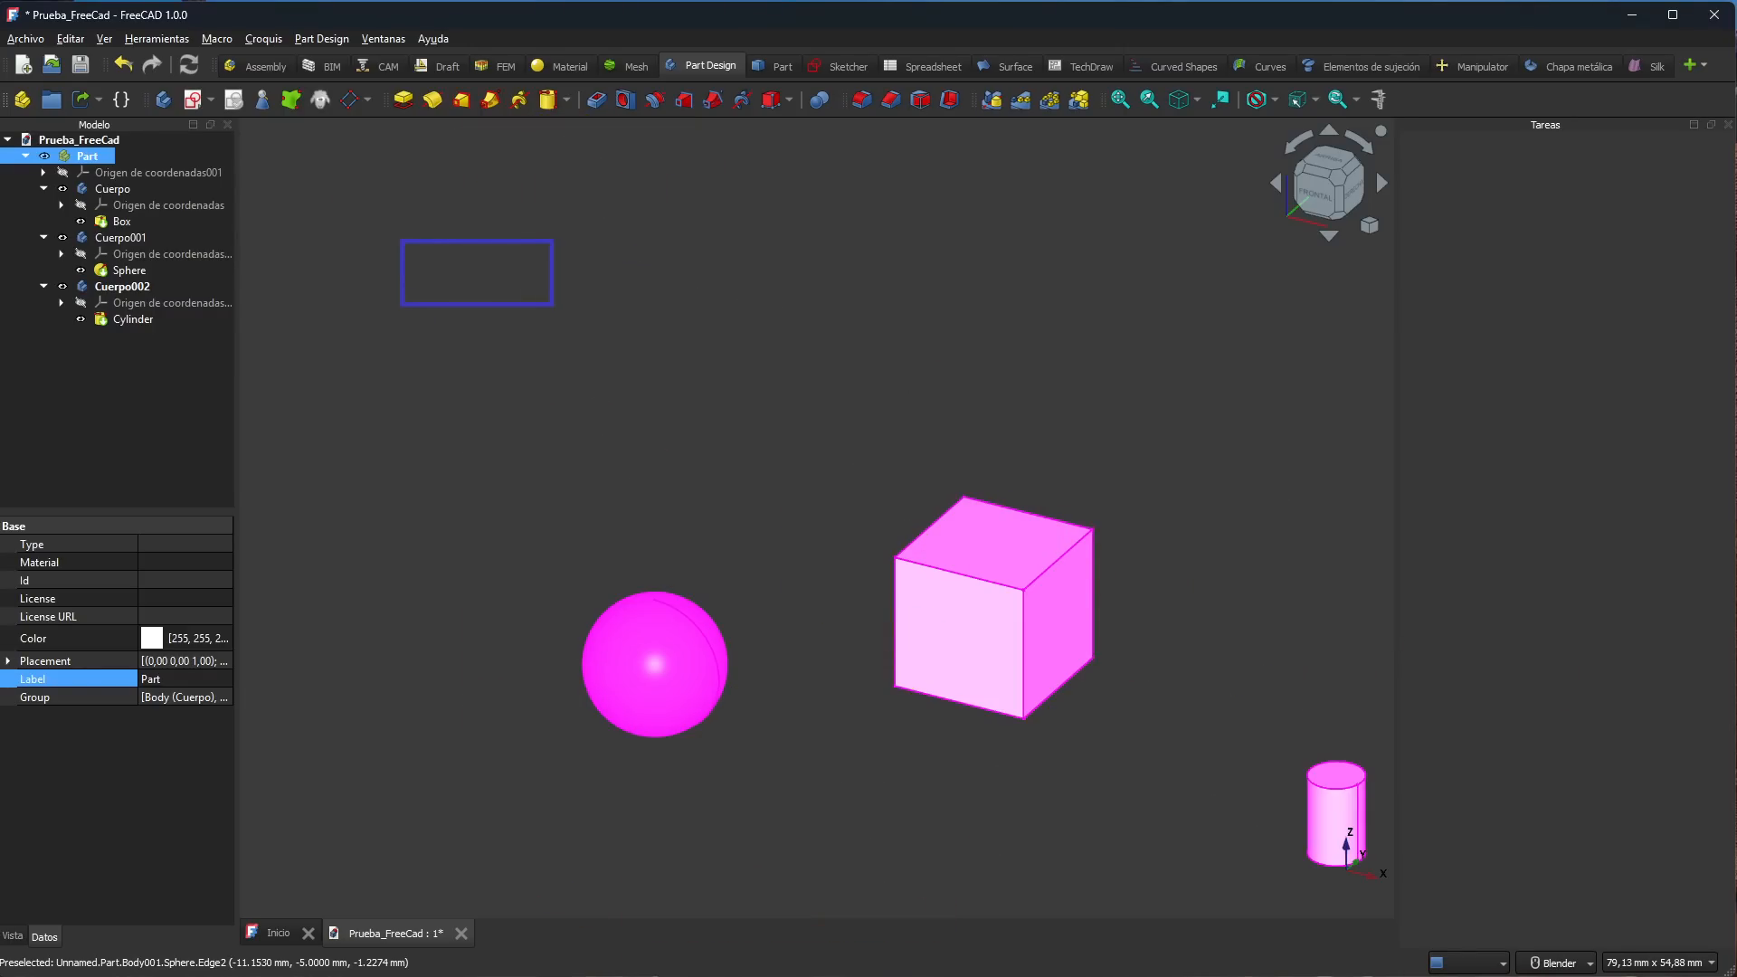
Step: Sketch two offset yellow plates, one on top of the other, joined by a rivet with rounded heads
left_click_drag(757, 329, 759, 330, "ctrl")
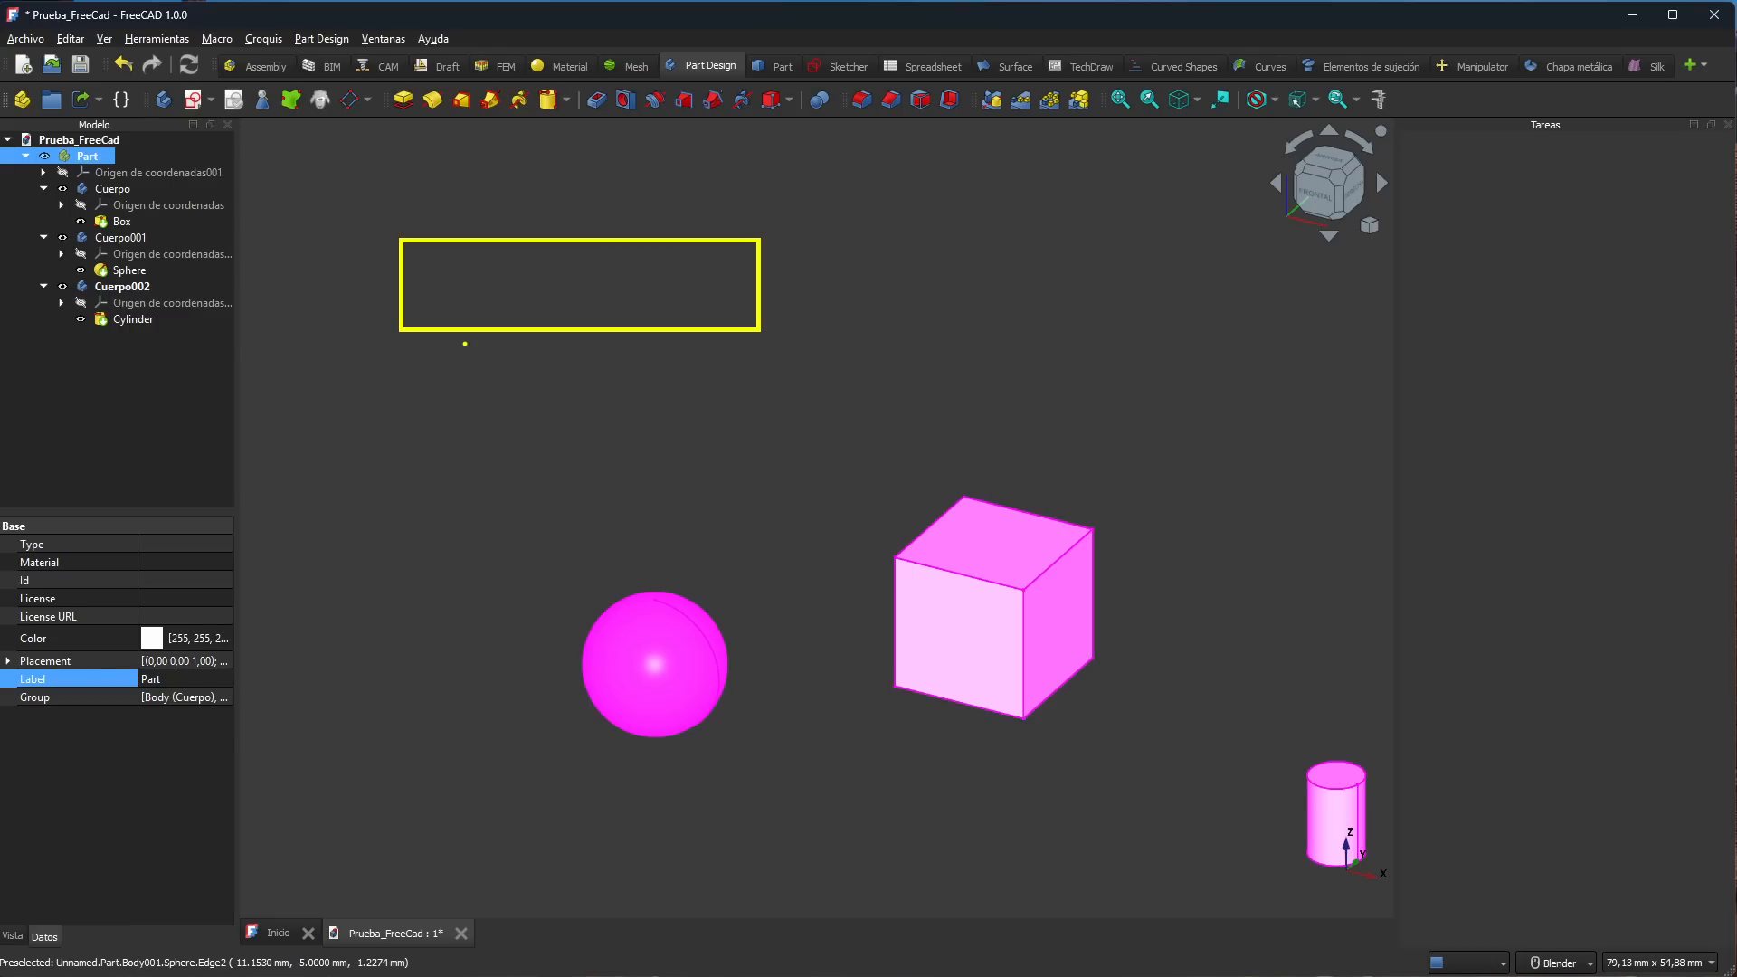
left_click_drag(461, 332, 863, 420, "ctrl")
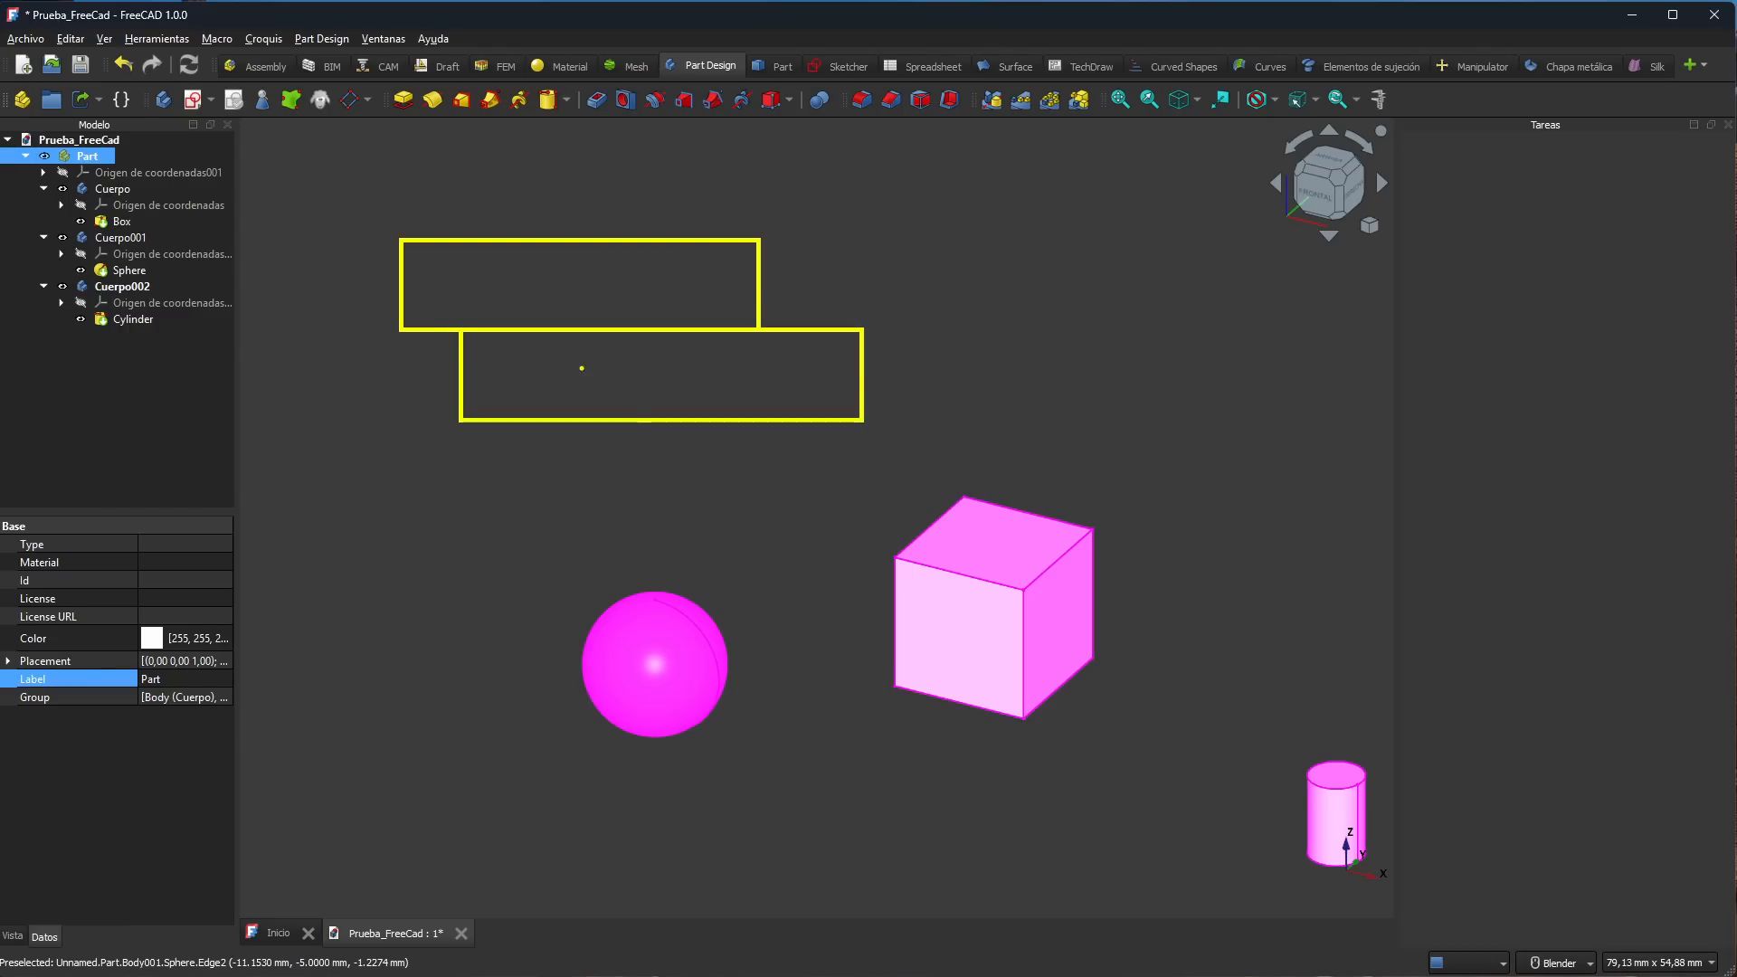
left_click_drag(477, 328, 755, 327)
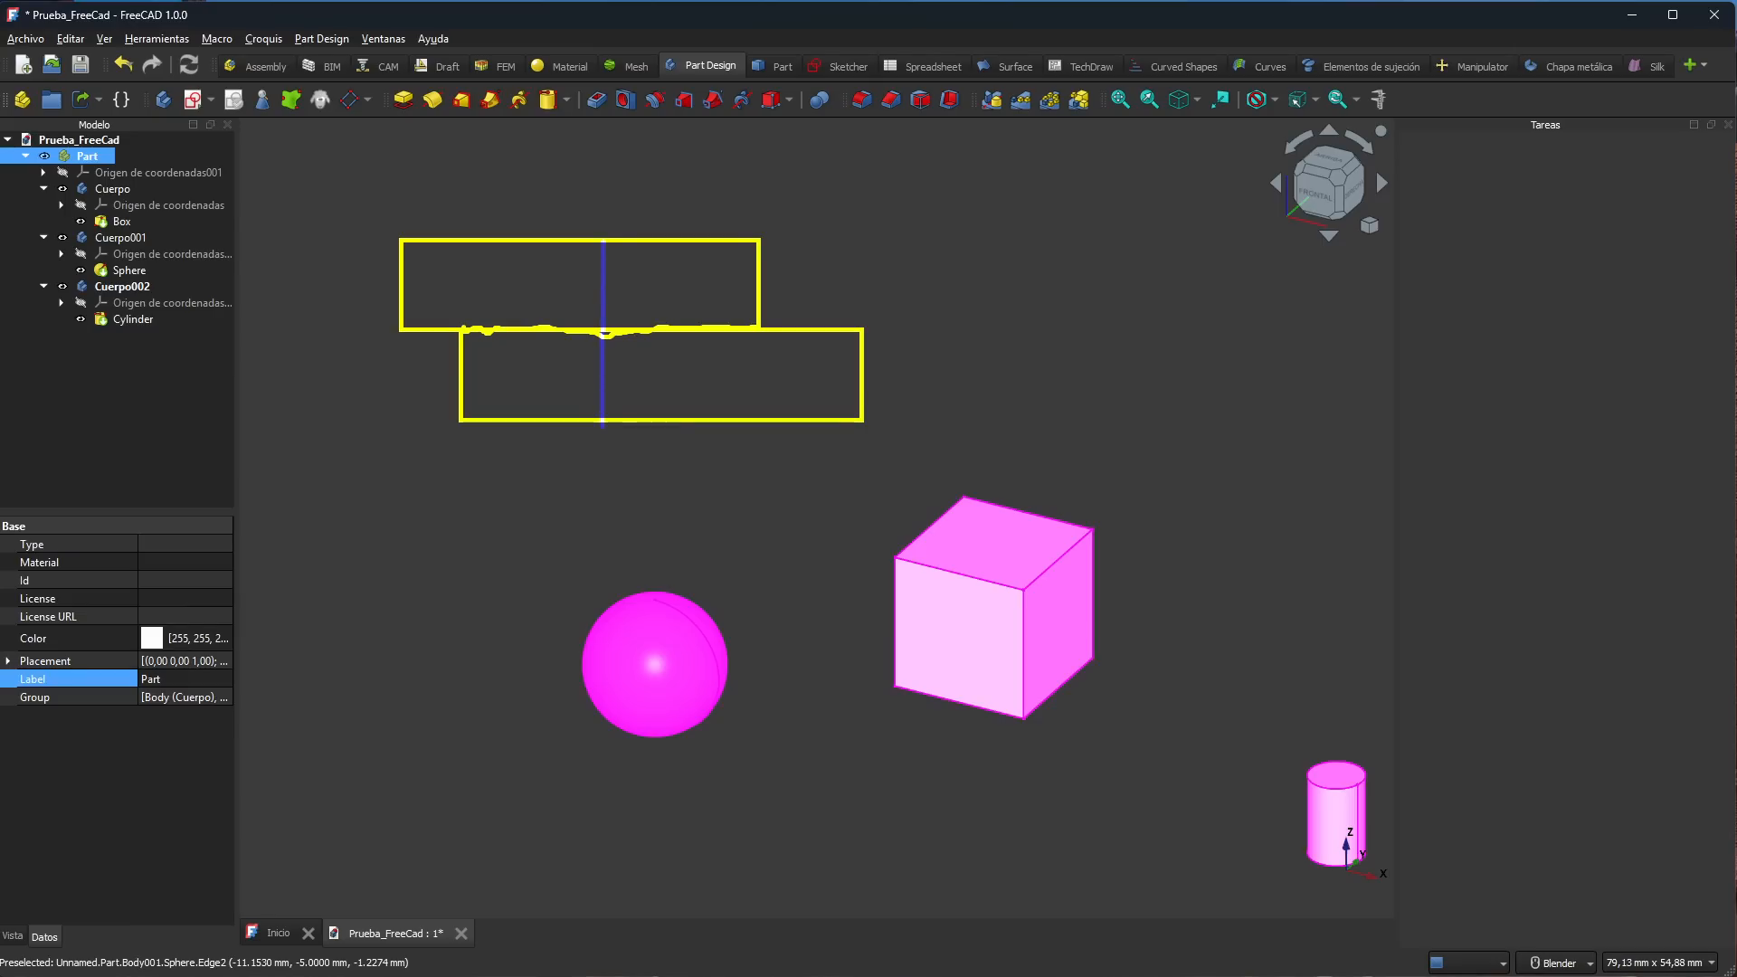
left_click_drag(603, 241, 657, 416, "shift")
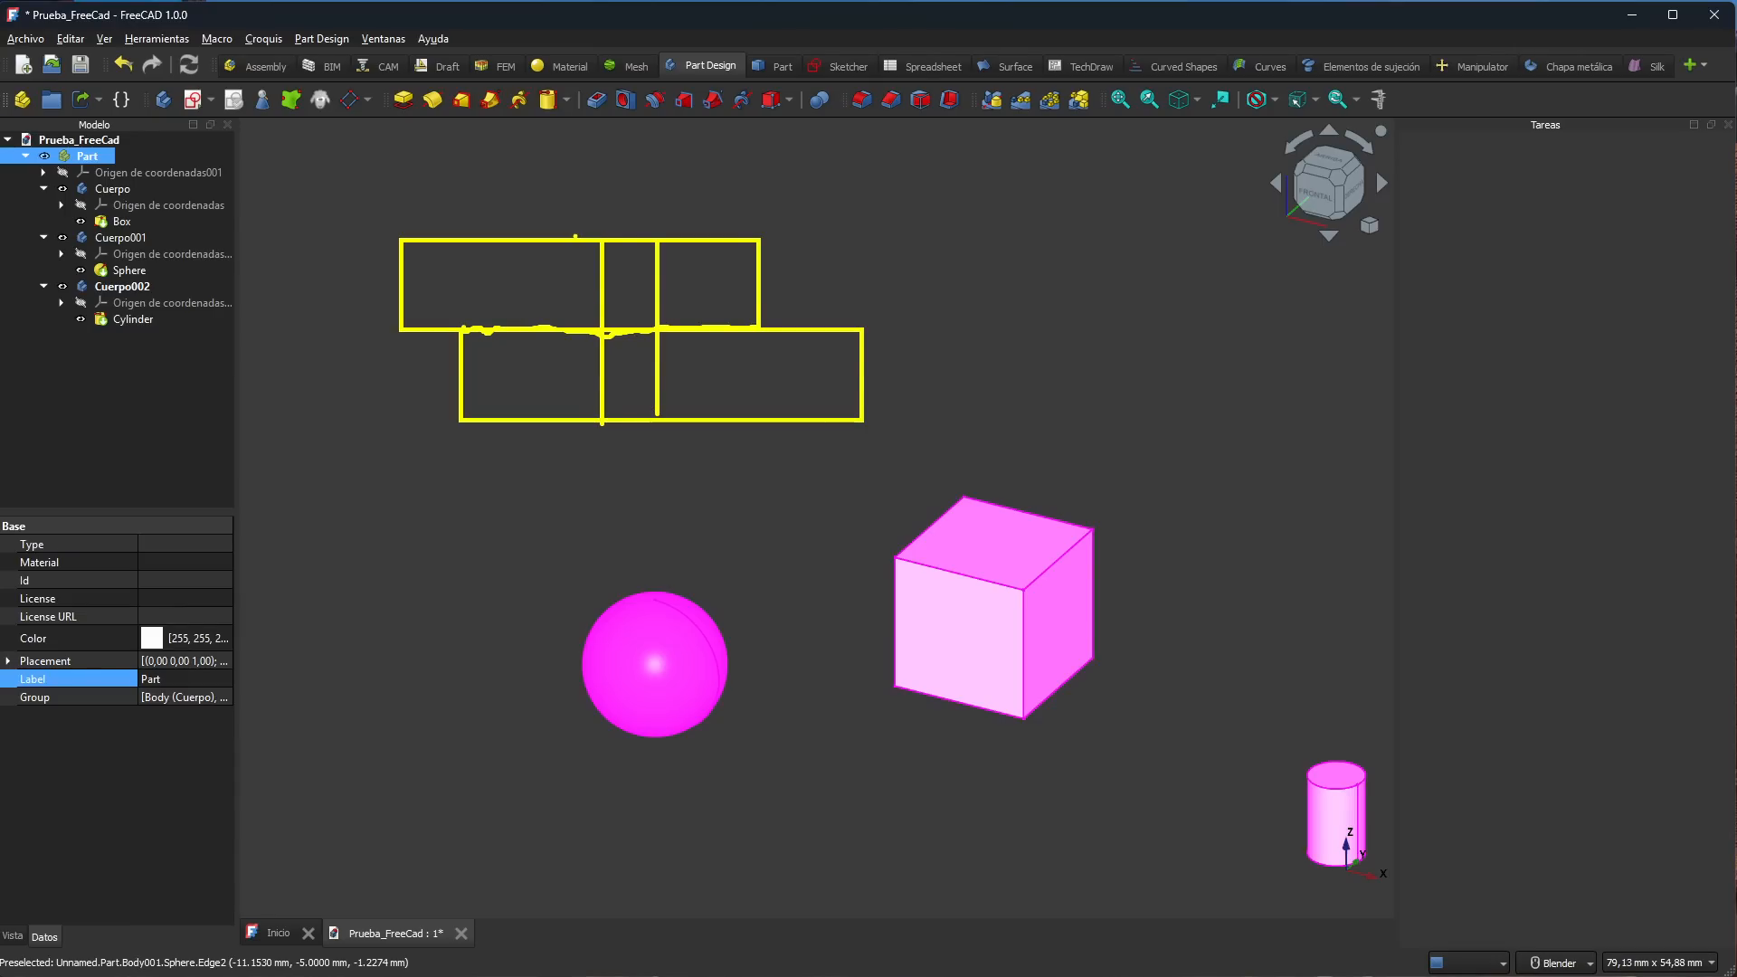
mouse_move(572, 237)
left_mouse_down()
mouse_move(661, 219)
mouse_move(688, 237)
left_mouse_up()
mouse_move(572, 420)
left_mouse_down()
mouse_move(638, 445)
mouse_move(683, 421)
left_mouse_up()
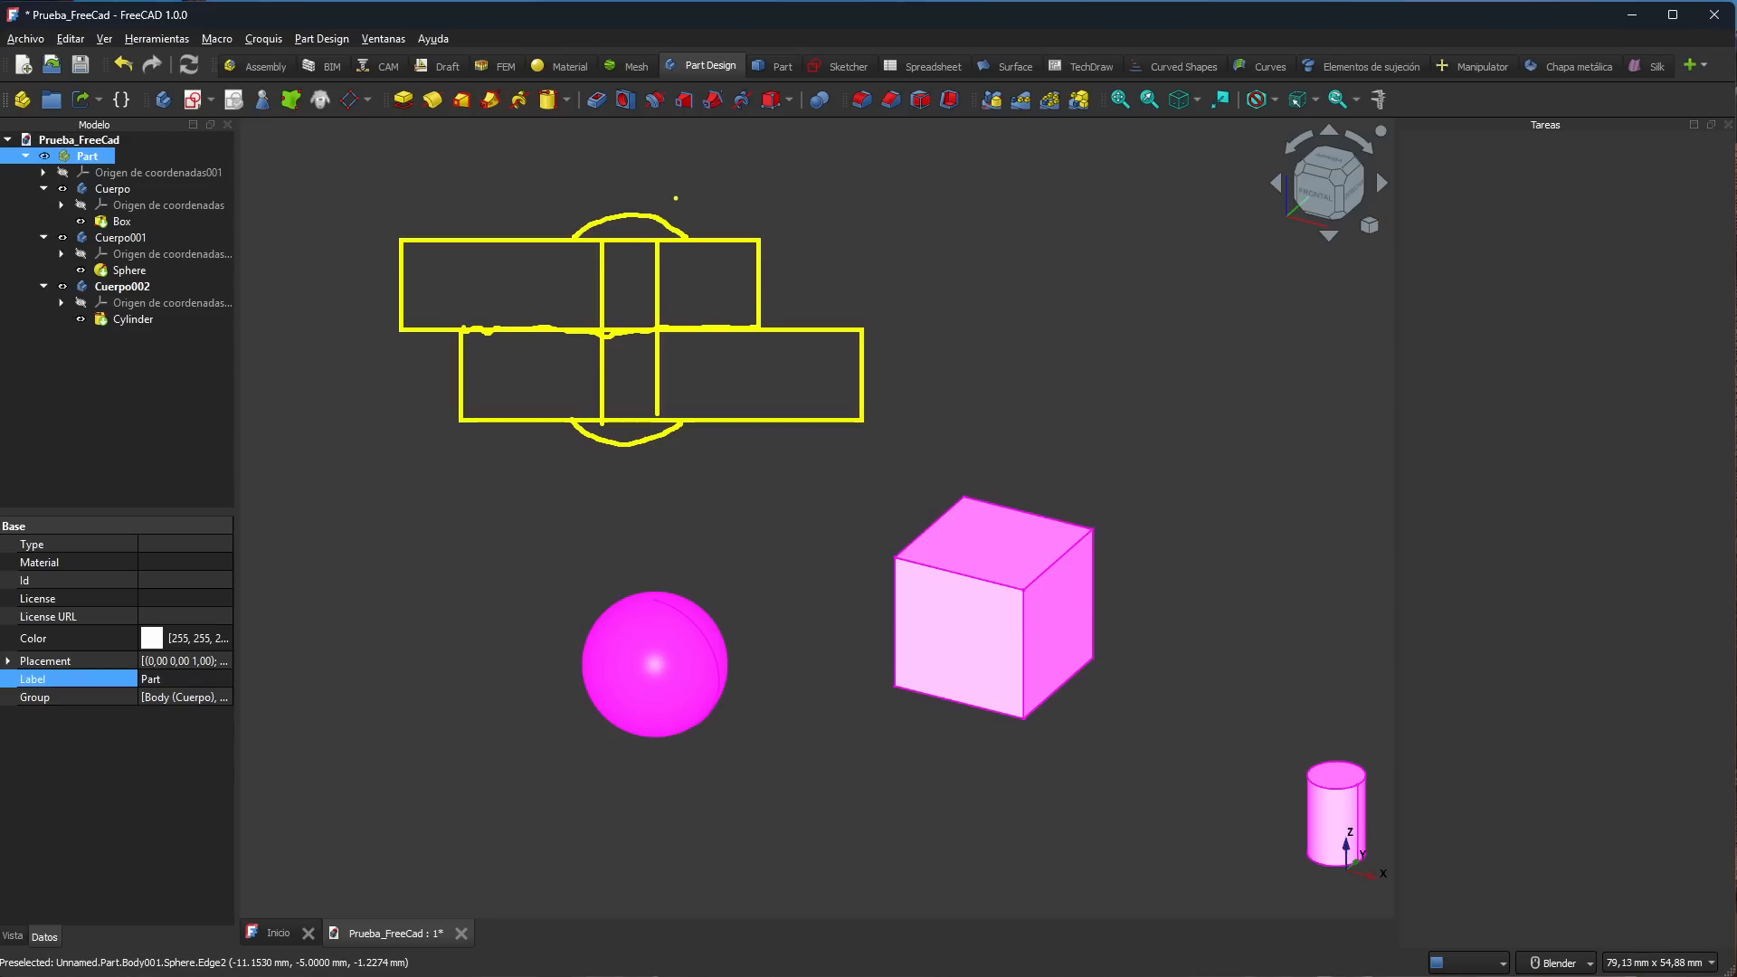
Step: Circle the riveted assembly and point arrows at both plates and the rivet, writing "Body" beside the upper plate's arrow
mouse_move(705, 171)
left_mouse_down()
mouse_move(531, 170)
mouse_move(333, 308)
mouse_move(434, 497)
mouse_move(882, 486)
mouse_move(868, 227)
mouse_move(704, 171)
left_mouse_up()
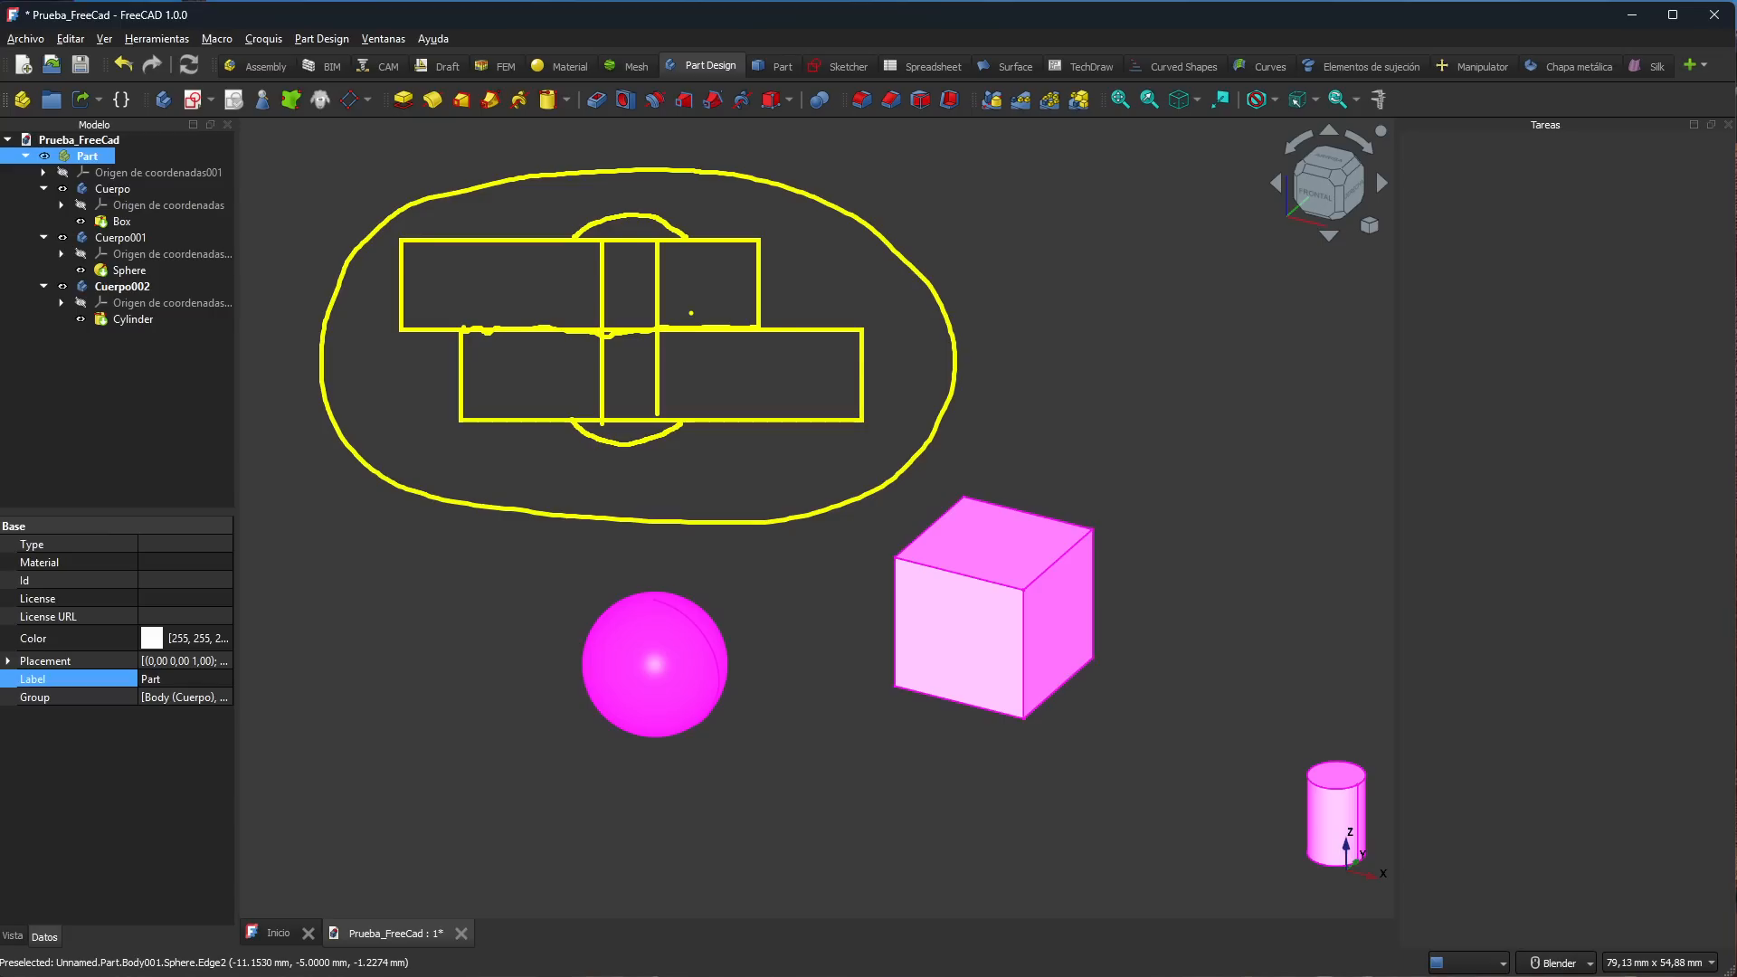
left_click_drag(699, 282, 937, 219)
mouse_move(725, 267)
left_mouse_down()
mouse_move(692, 292)
mouse_move(713, 298)
left_mouse_up()
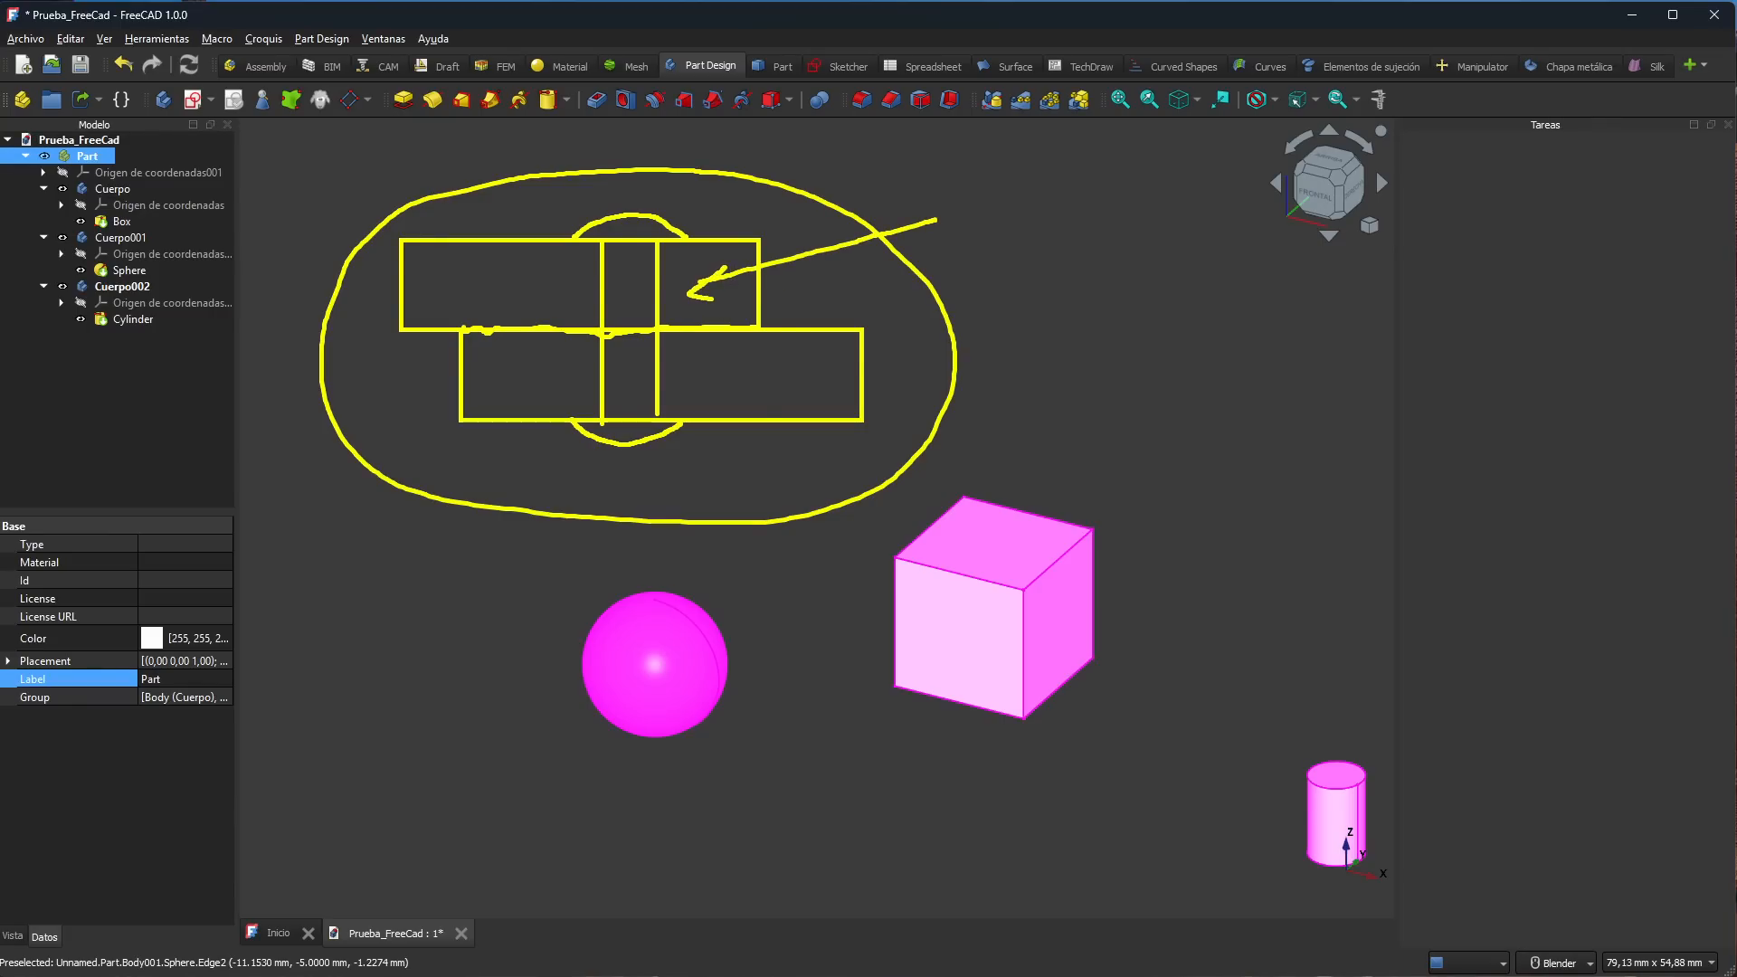
left_click_drag(775, 389, 920, 504)
mouse_move(784, 425)
left_mouse_down()
mouse_move(769, 386)
mouse_move(810, 388)
left_mouse_up()
left_click_drag(625, 435, 438, 517)
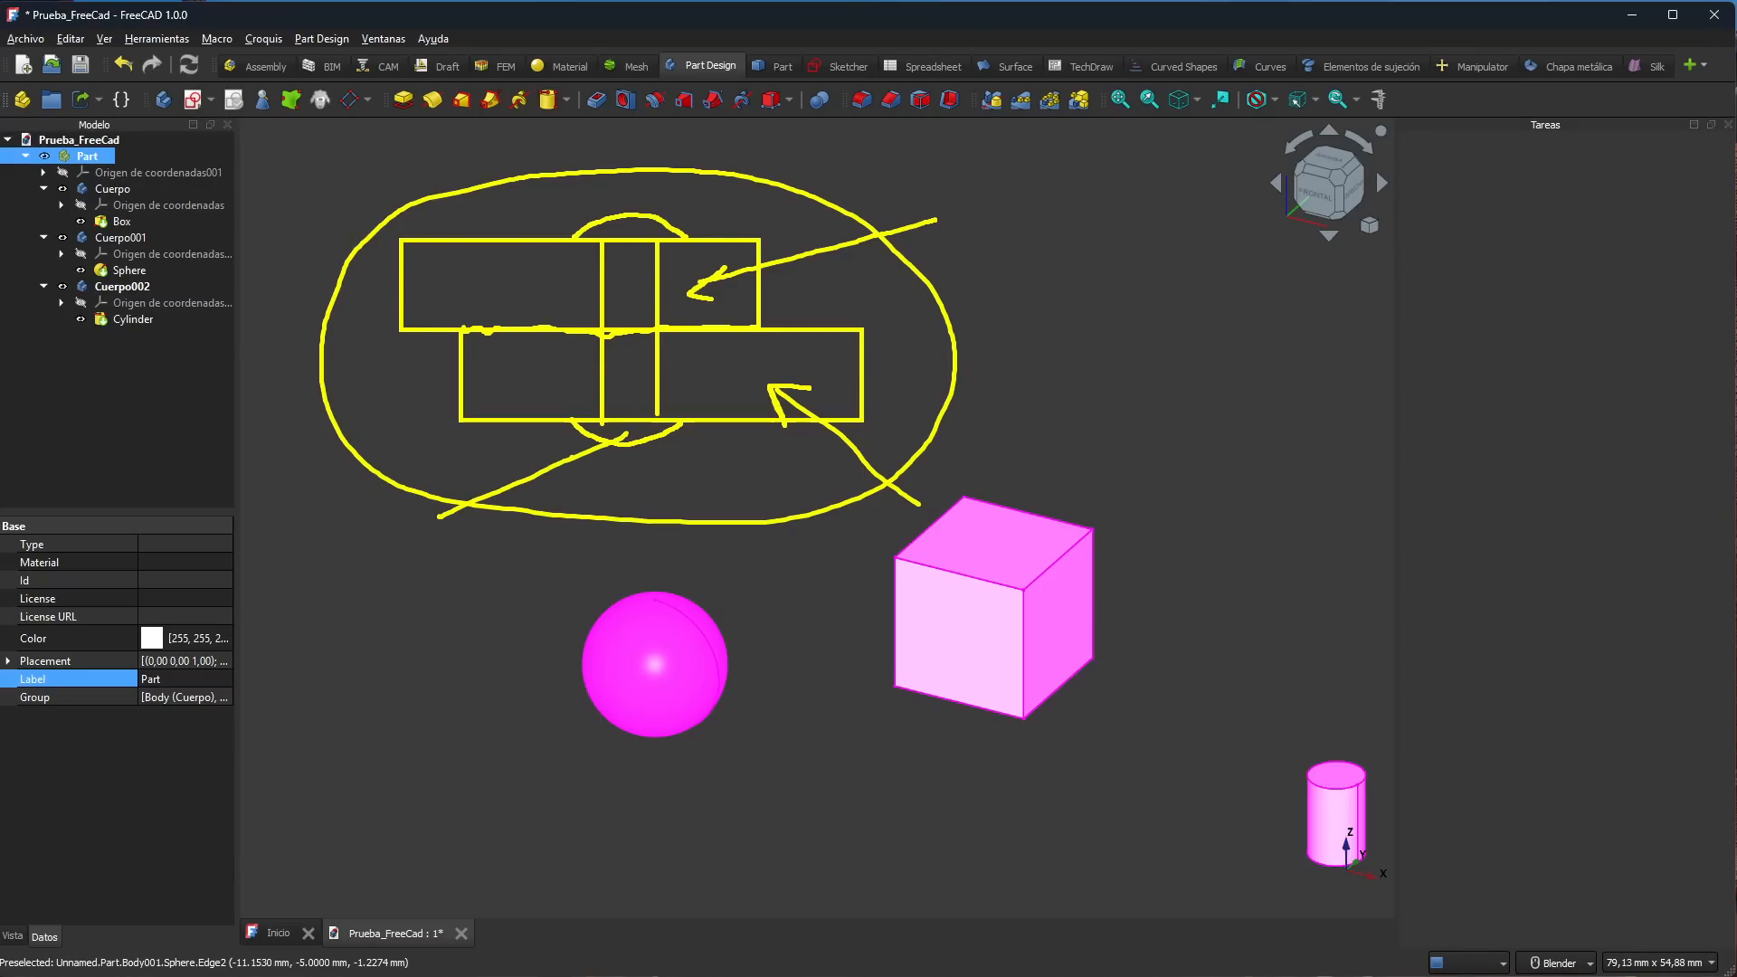
mouse_move(600, 431)
left_mouse_down()
mouse_move(625, 435)
mouse_move(607, 468)
left_mouse_up()
mouse_move(957, 199)
left_mouse_down()
mouse_move(961, 232)
mouse_move(999, 215)
mouse_move(1048, 246)
left_mouse_up()
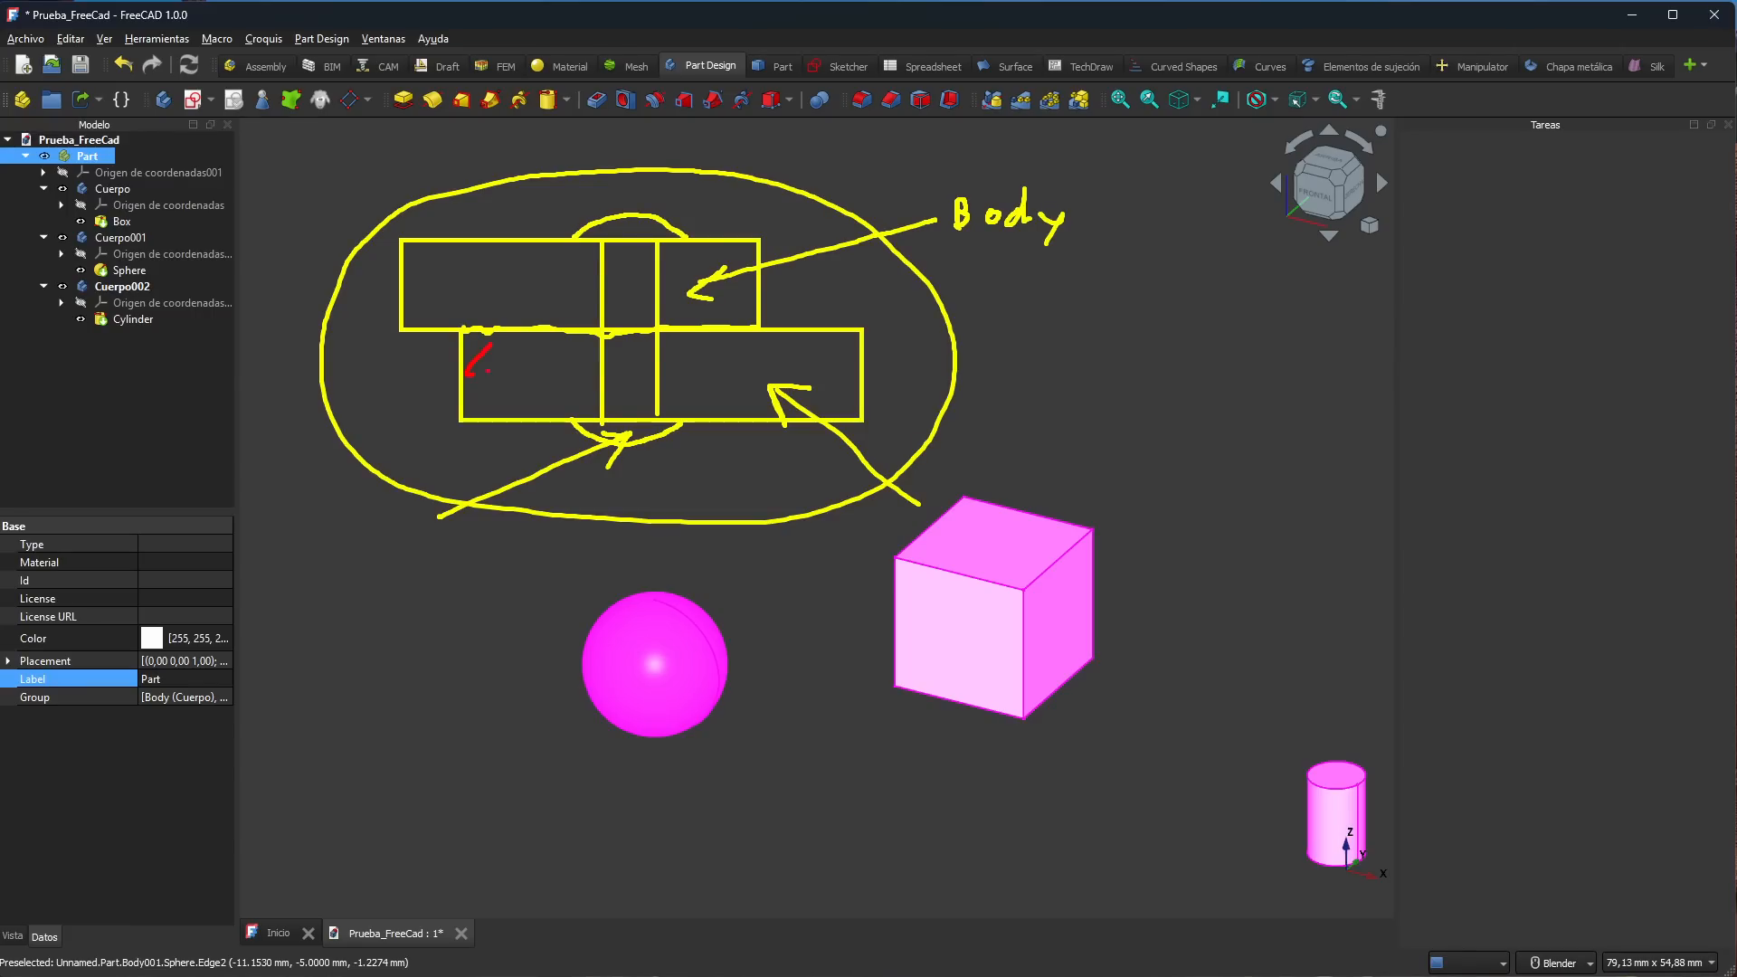
Step: Hatch both plates of the riveted assembly with red strokes slanting in opposite directions
left_click_drag(561, 364, 534, 401)
left_click_drag(590, 369, 572, 407)
left_click_drag(683, 368, 647, 411)
mouse_move(729, 375)
left_mouse_down()
mouse_move(701, 407)
mouse_move(805, 407)
left_mouse_up()
left_click_drag(855, 378, 848, 400)
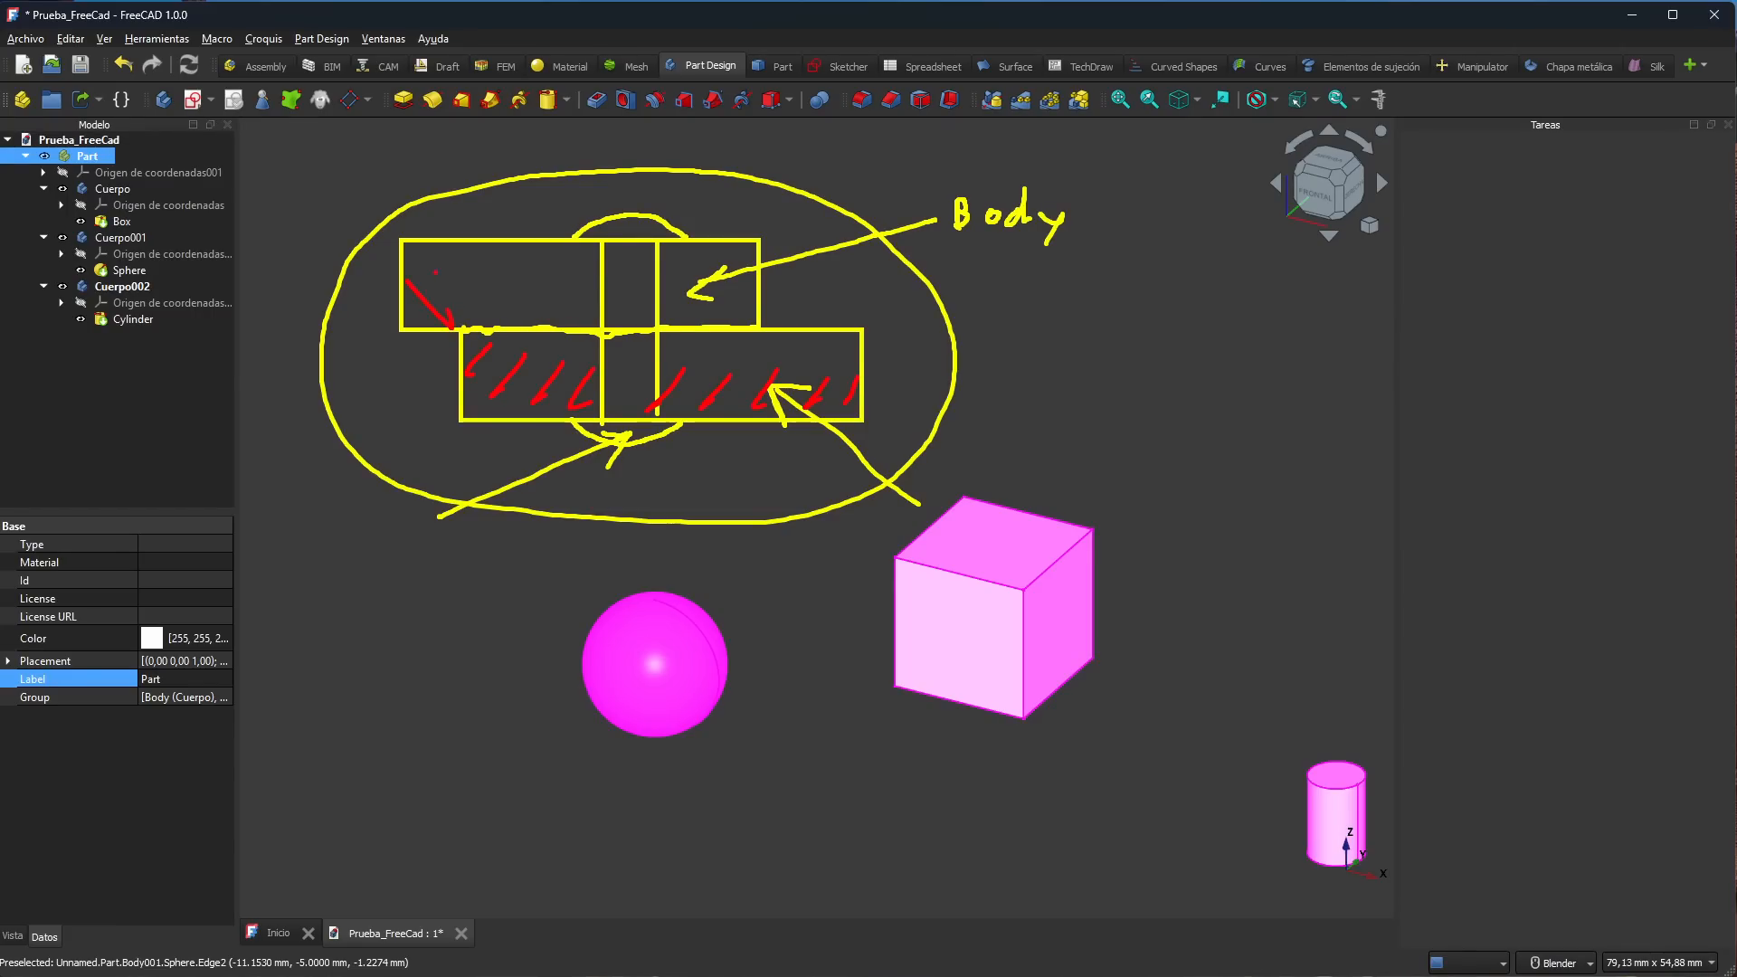
left_click_drag(435, 272, 479, 313)
mouse_move(475, 271)
left_mouse_down()
mouse_move(539, 318)
mouse_move(581, 274)
mouse_move(631, 297)
left_mouse_up()
mouse_move(630, 265)
left_mouse_down()
mouse_move(683, 309)
mouse_move(734, 309)
left_mouse_up()
left_click_drag(719, 266, 742, 294)
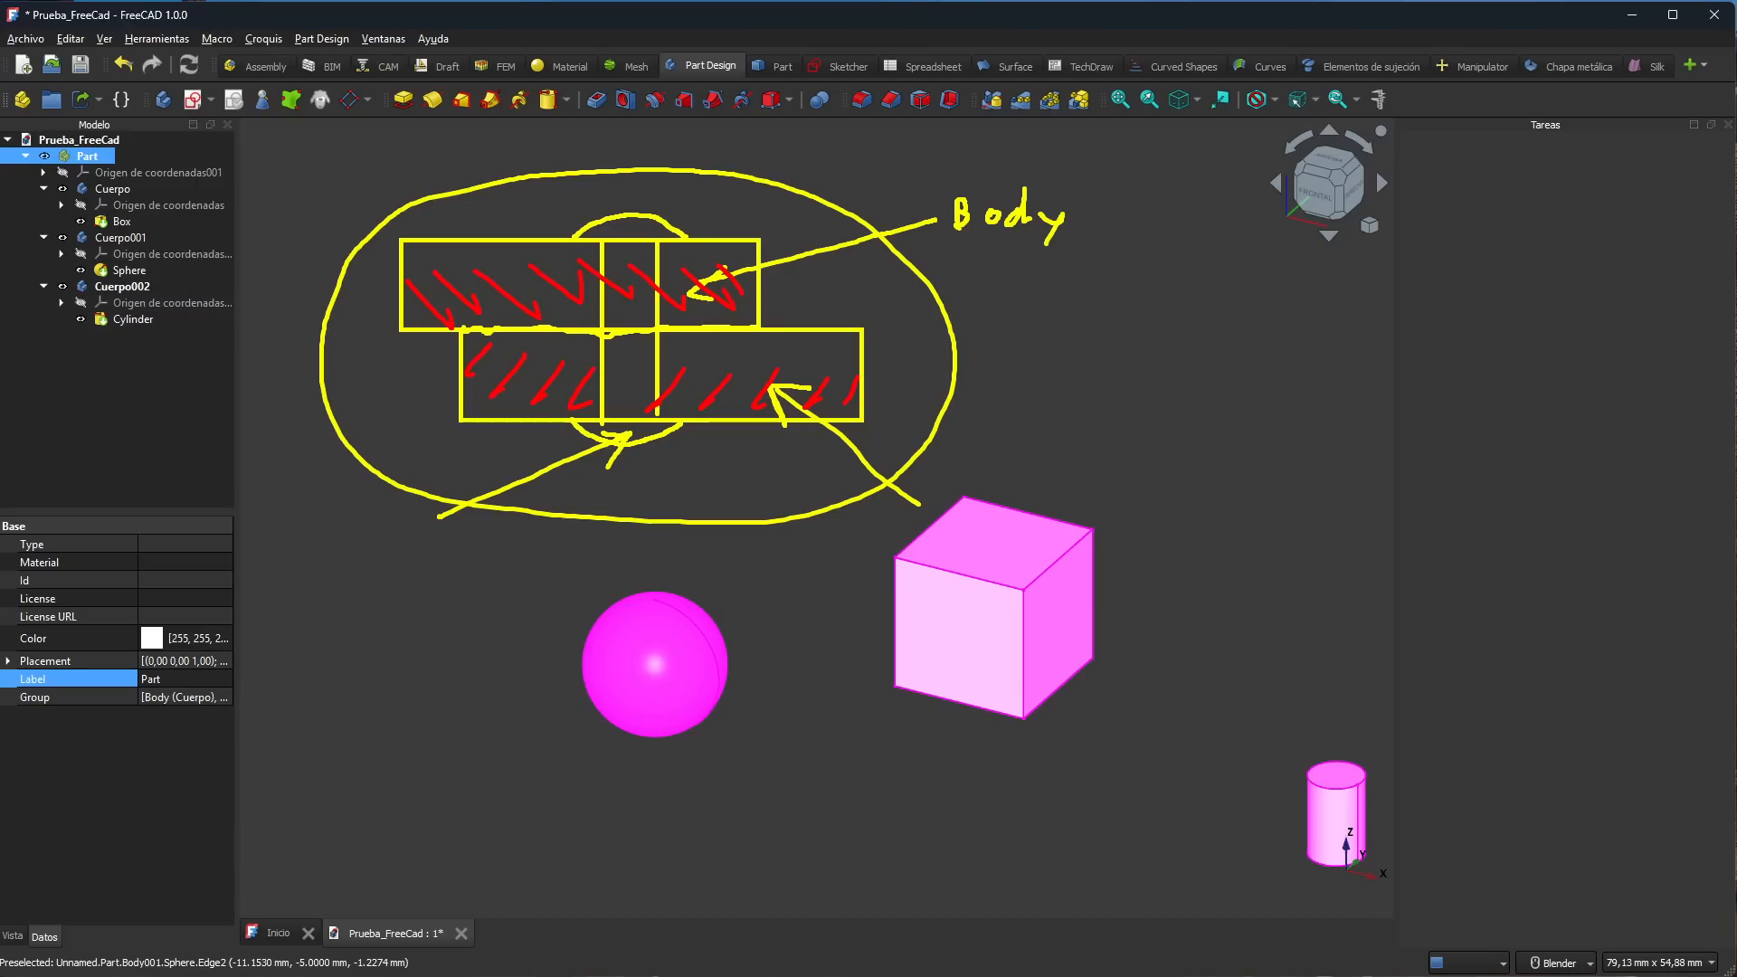
Step: Mark the rivet in red and clear the annotations from the screen
left_click_drag(649, 234, 625, 248)
key("Escape")
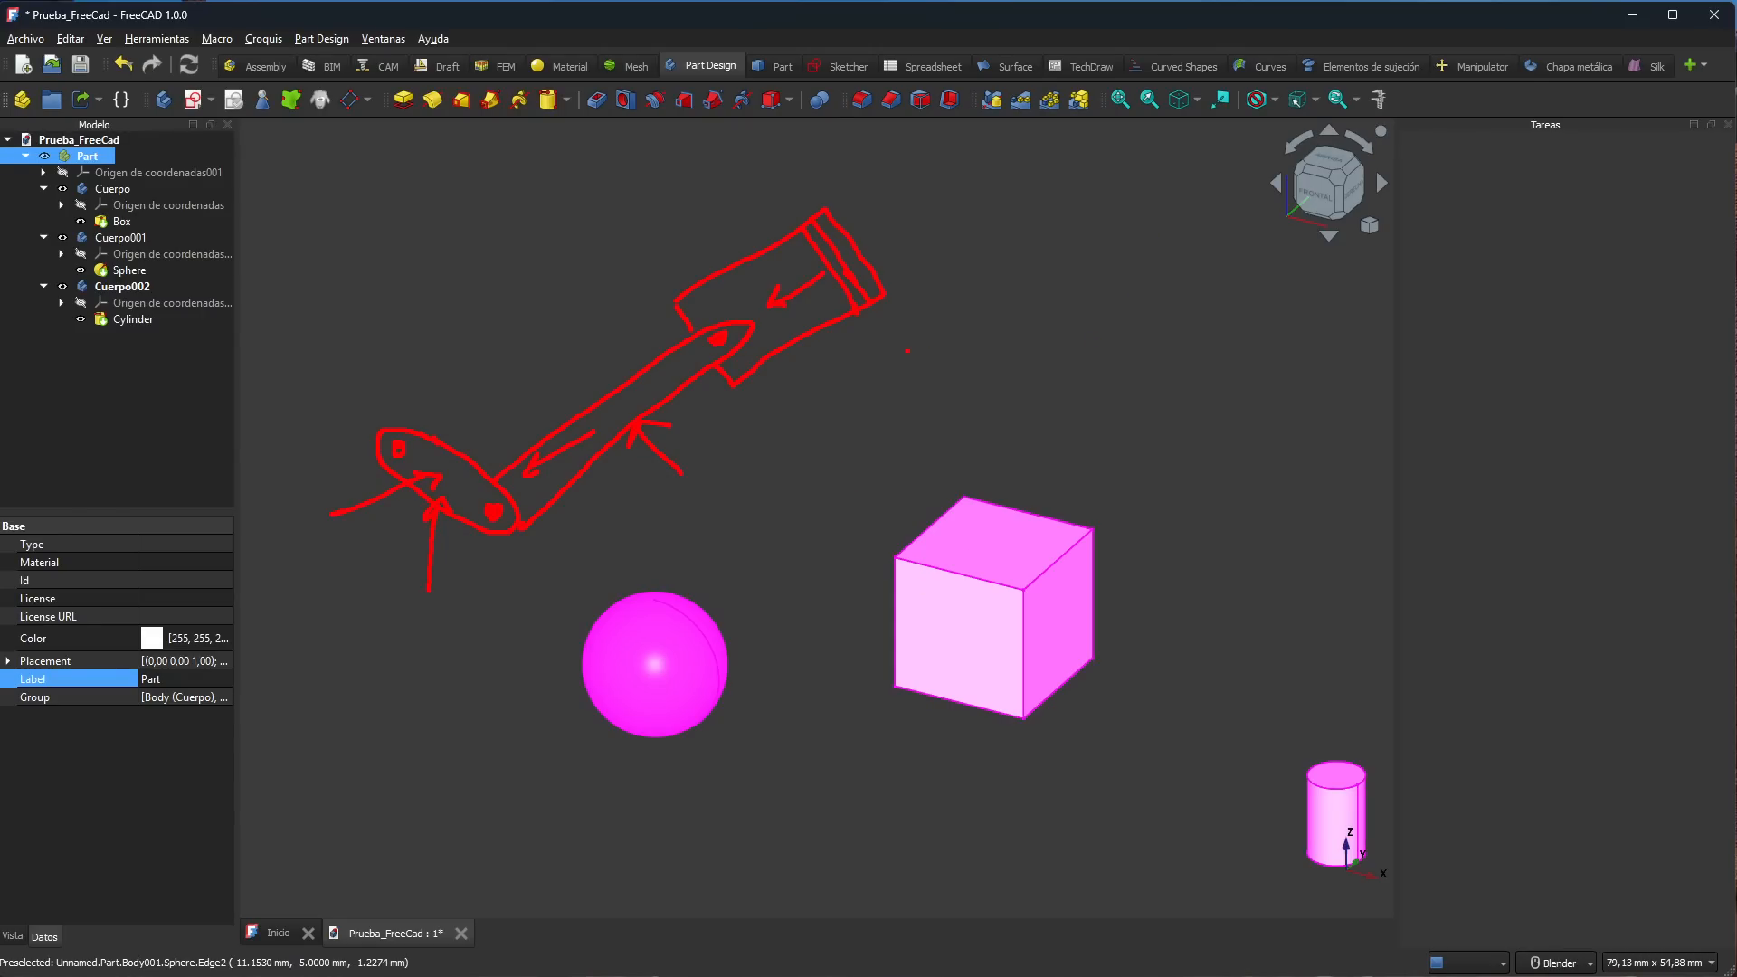
key("Escape")
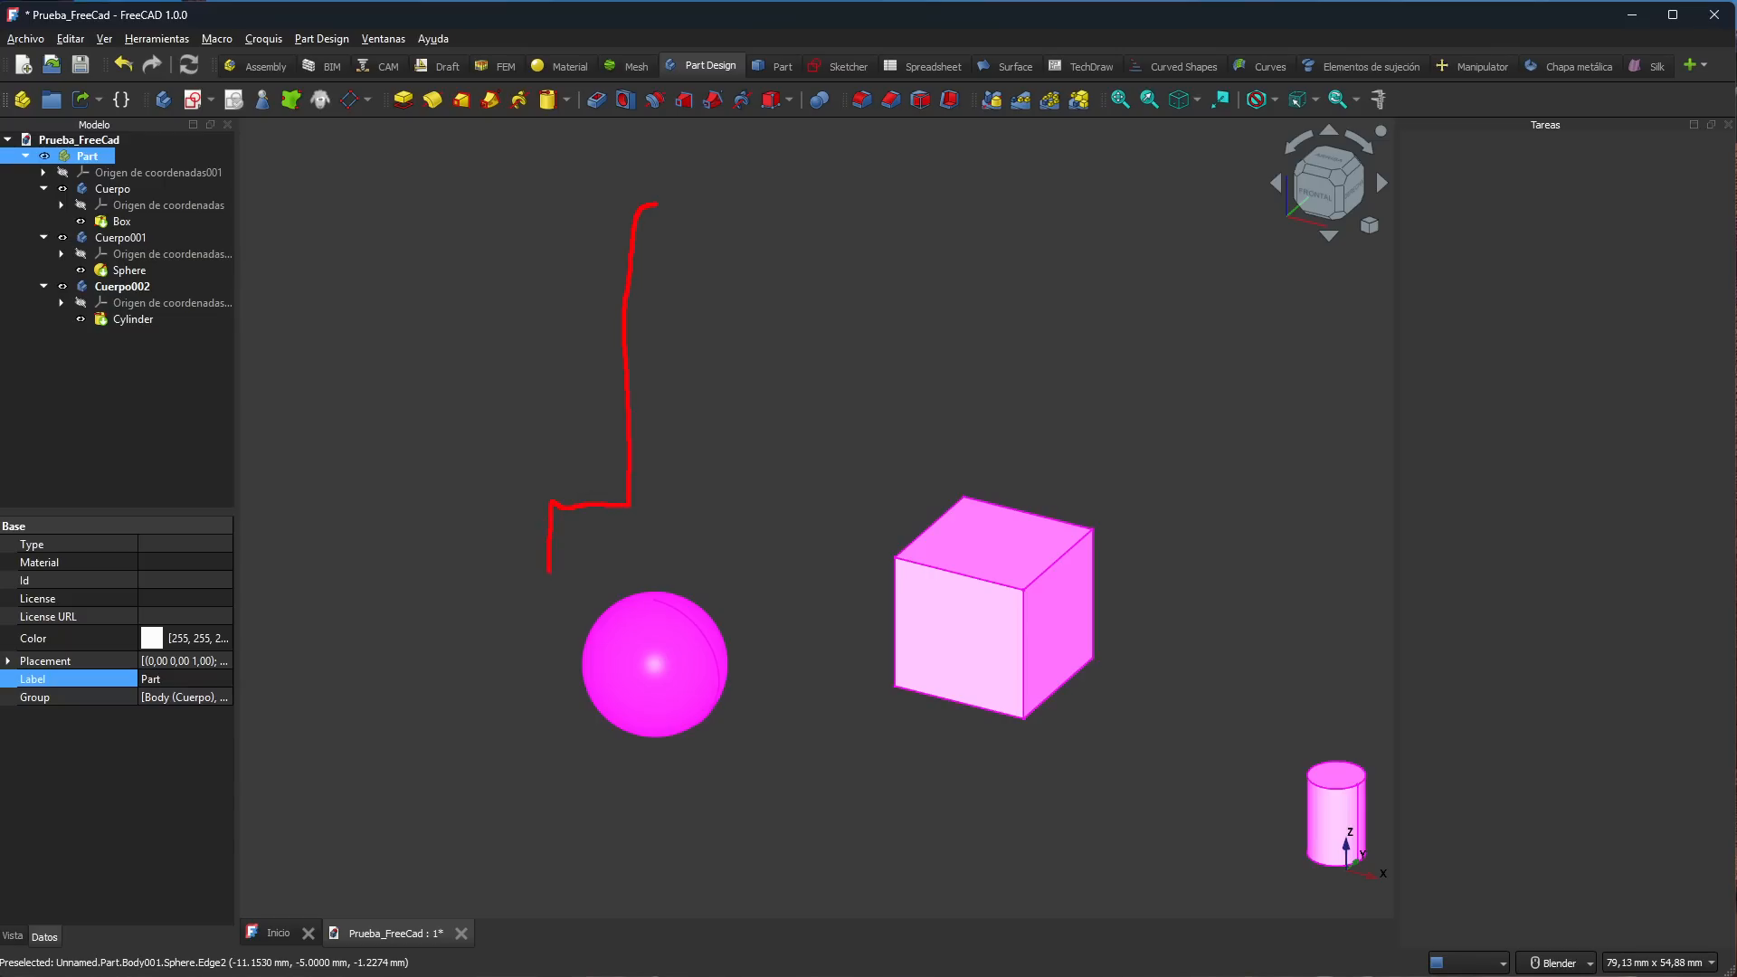
Step: Sketch a red connecting rod with a pin hole, a separate lower cap and the bolts that join them
left_click_drag(642, 526, 701, 505)
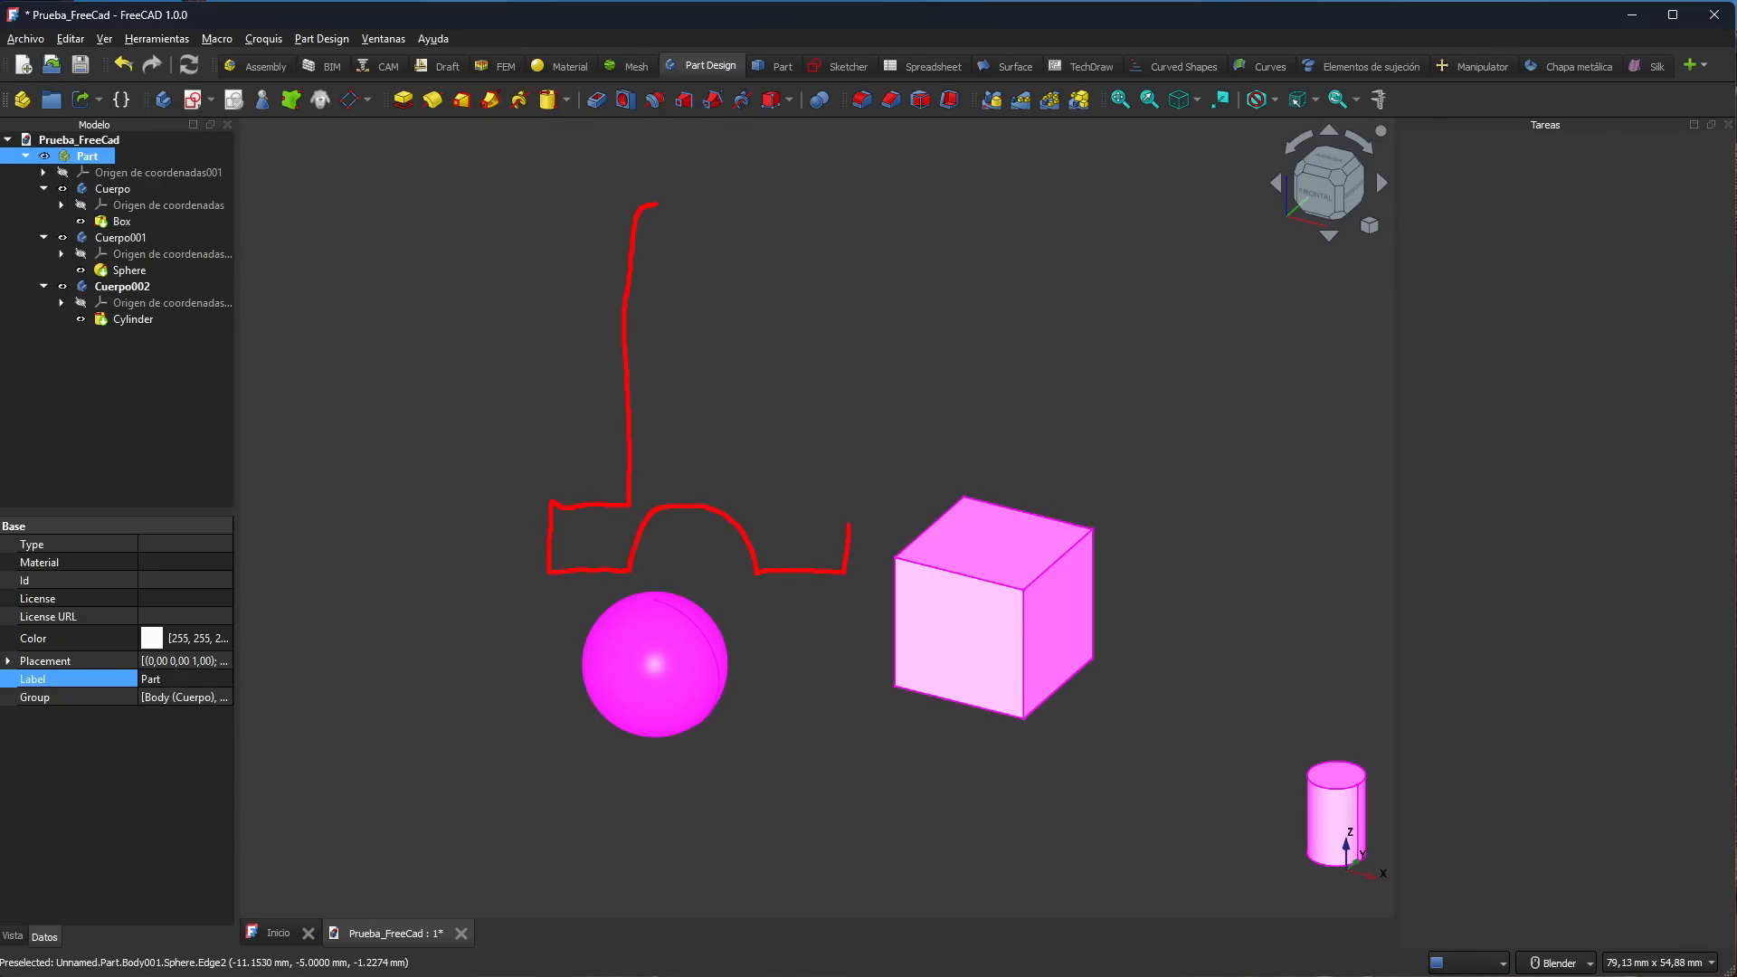
mouse_move(841, 496)
left_mouse_down()
mouse_move(755, 495)
mouse_move(755, 423)
left_mouse_up()
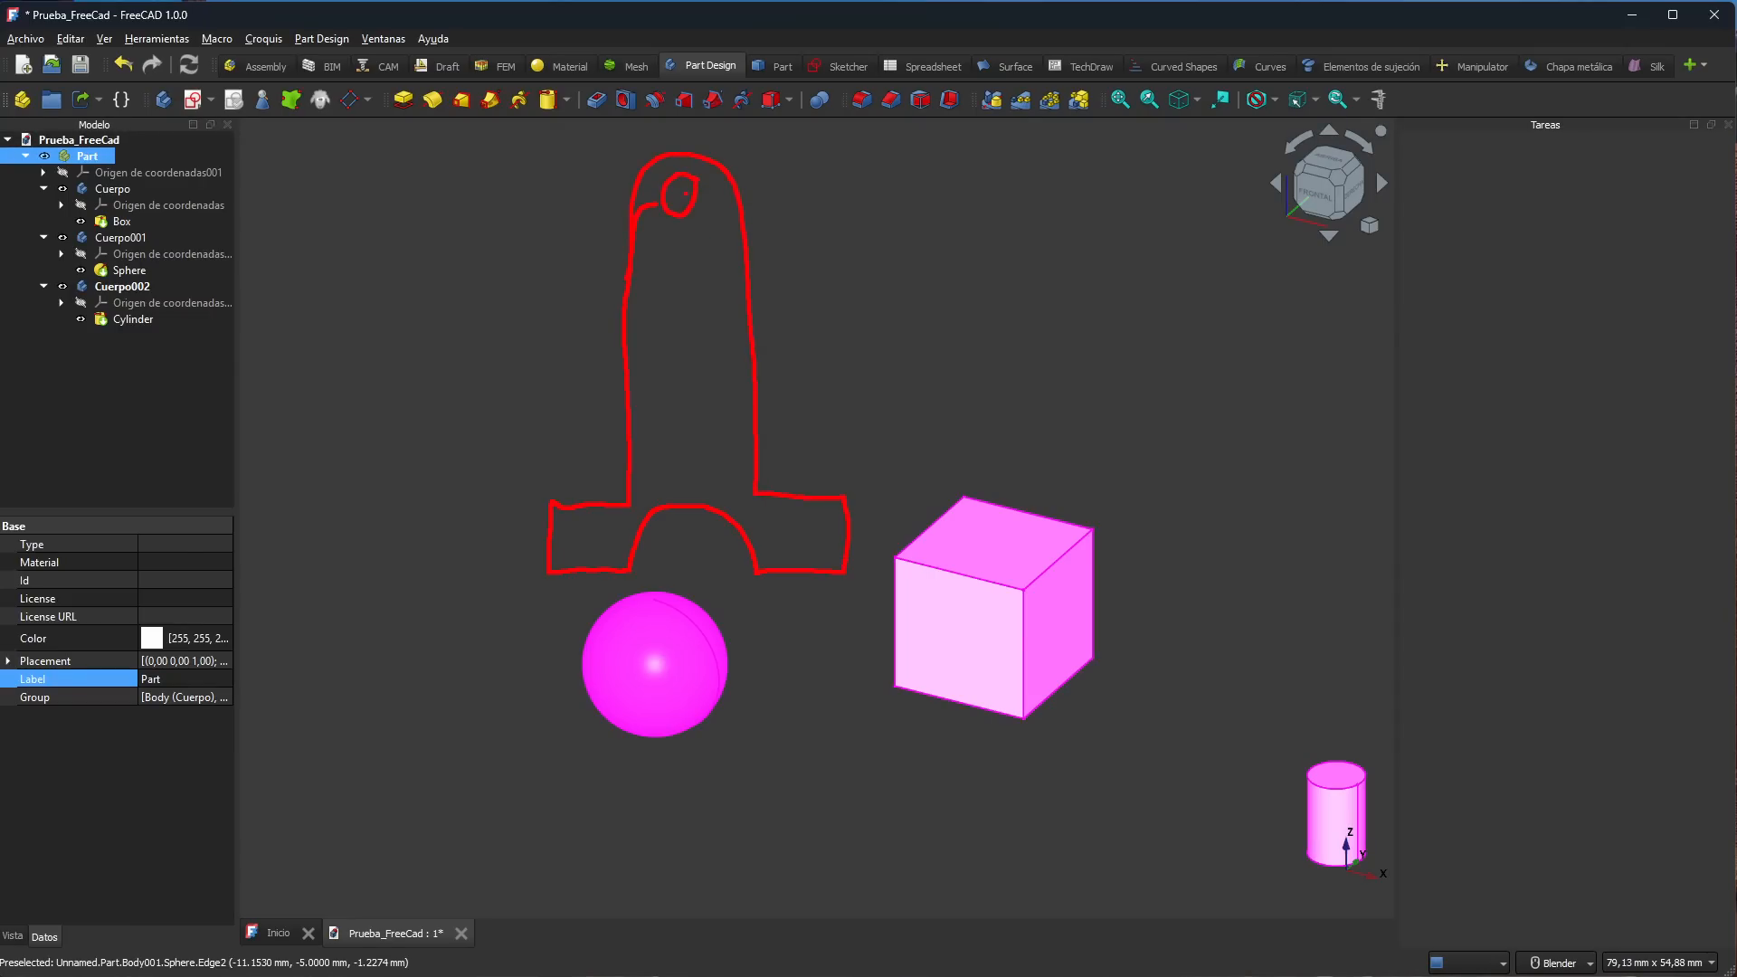
mouse_move(550, 582)
left_mouse_down()
mouse_move(605, 585)
mouse_move(660, 709)
mouse_move(737, 716)
mouse_move(819, 659)
left_mouse_up()
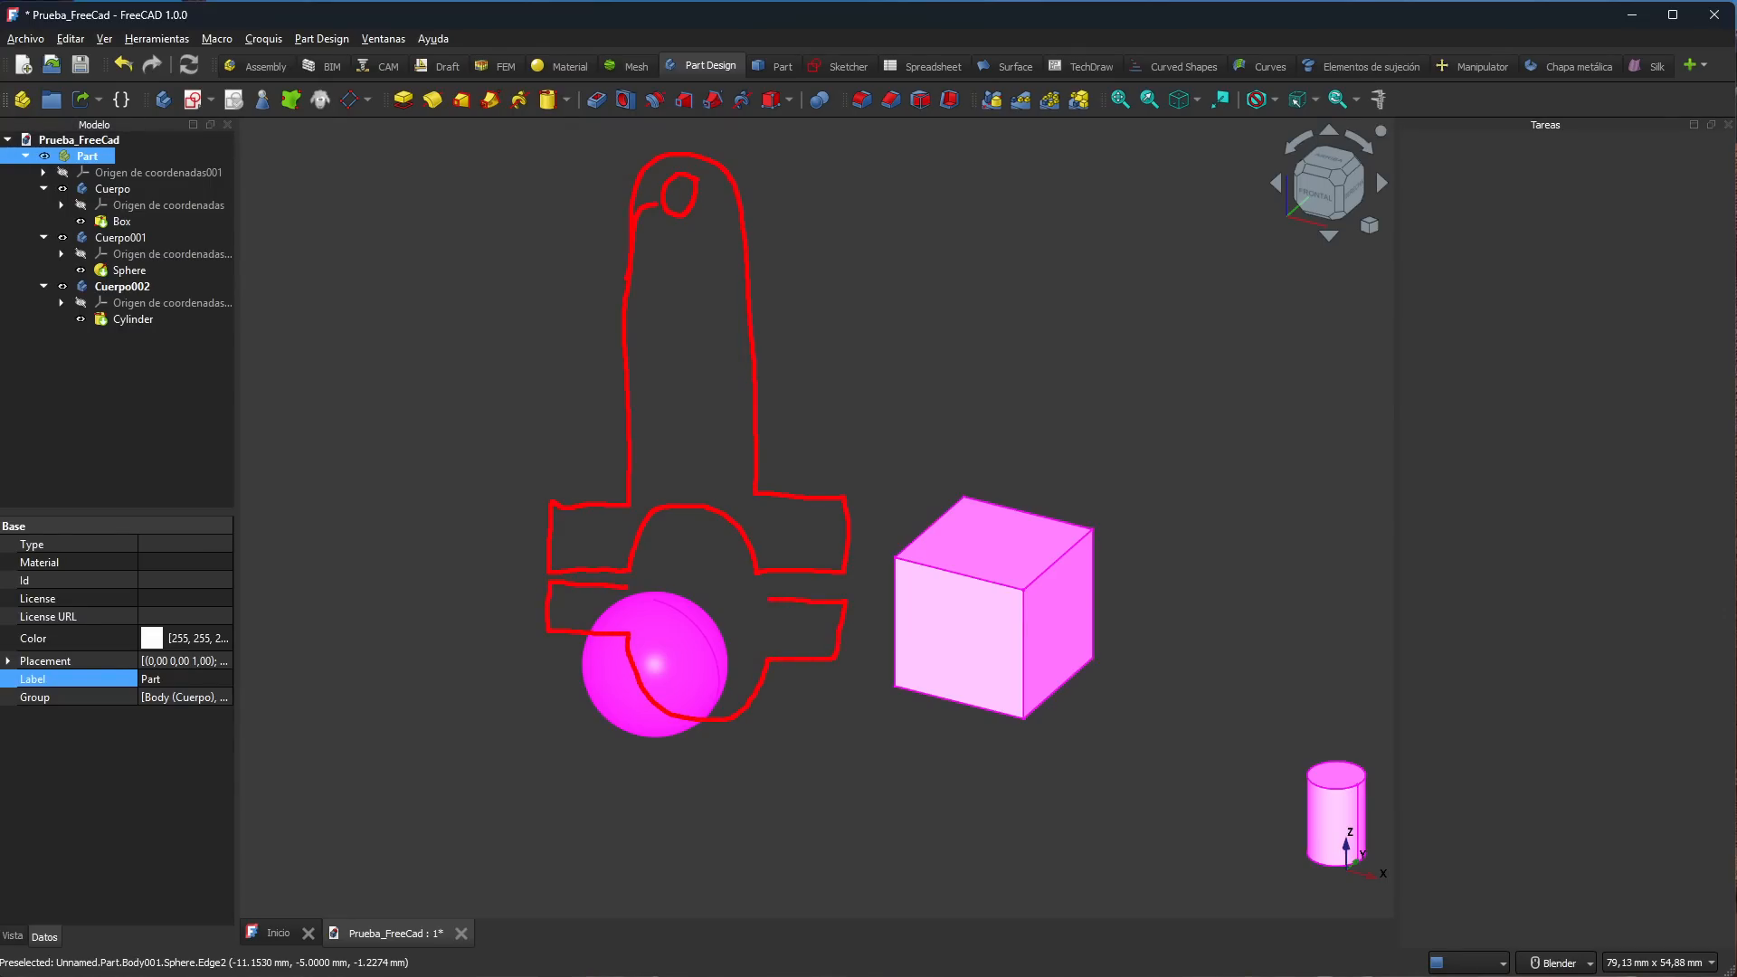
mouse_move(753, 608)
left_mouse_down()
mouse_move(695, 648)
mouse_move(633, 592)
left_mouse_up()
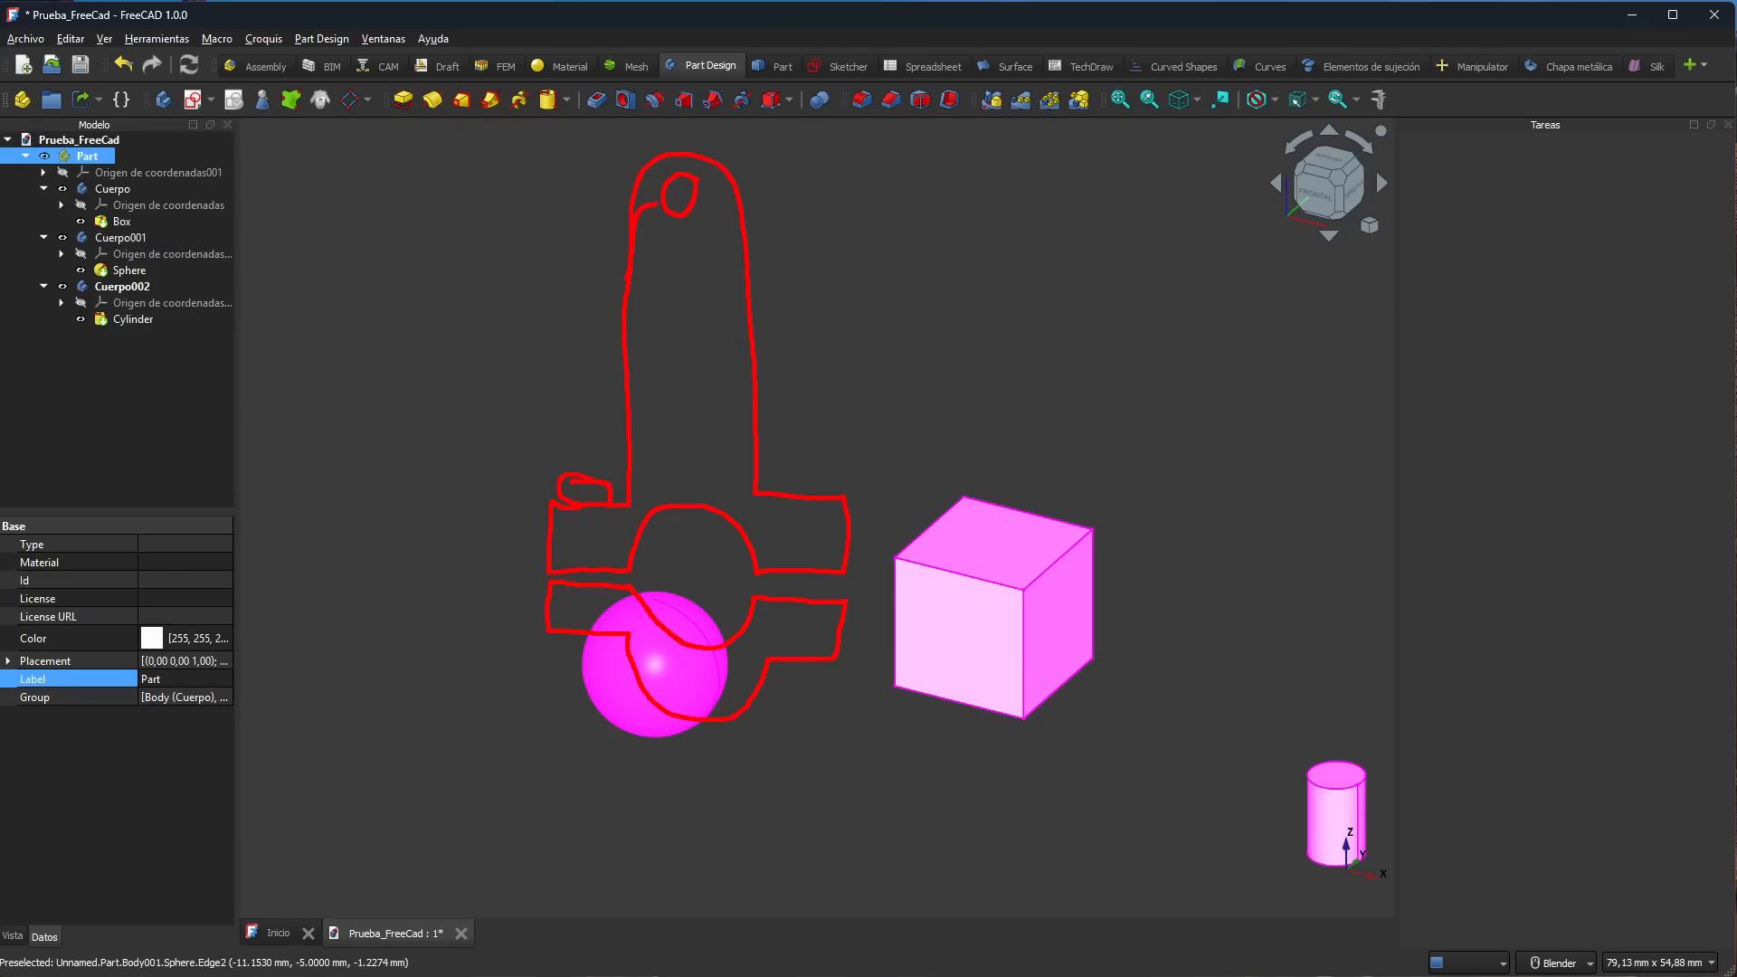
left_click_drag(597, 667, 608, 641)
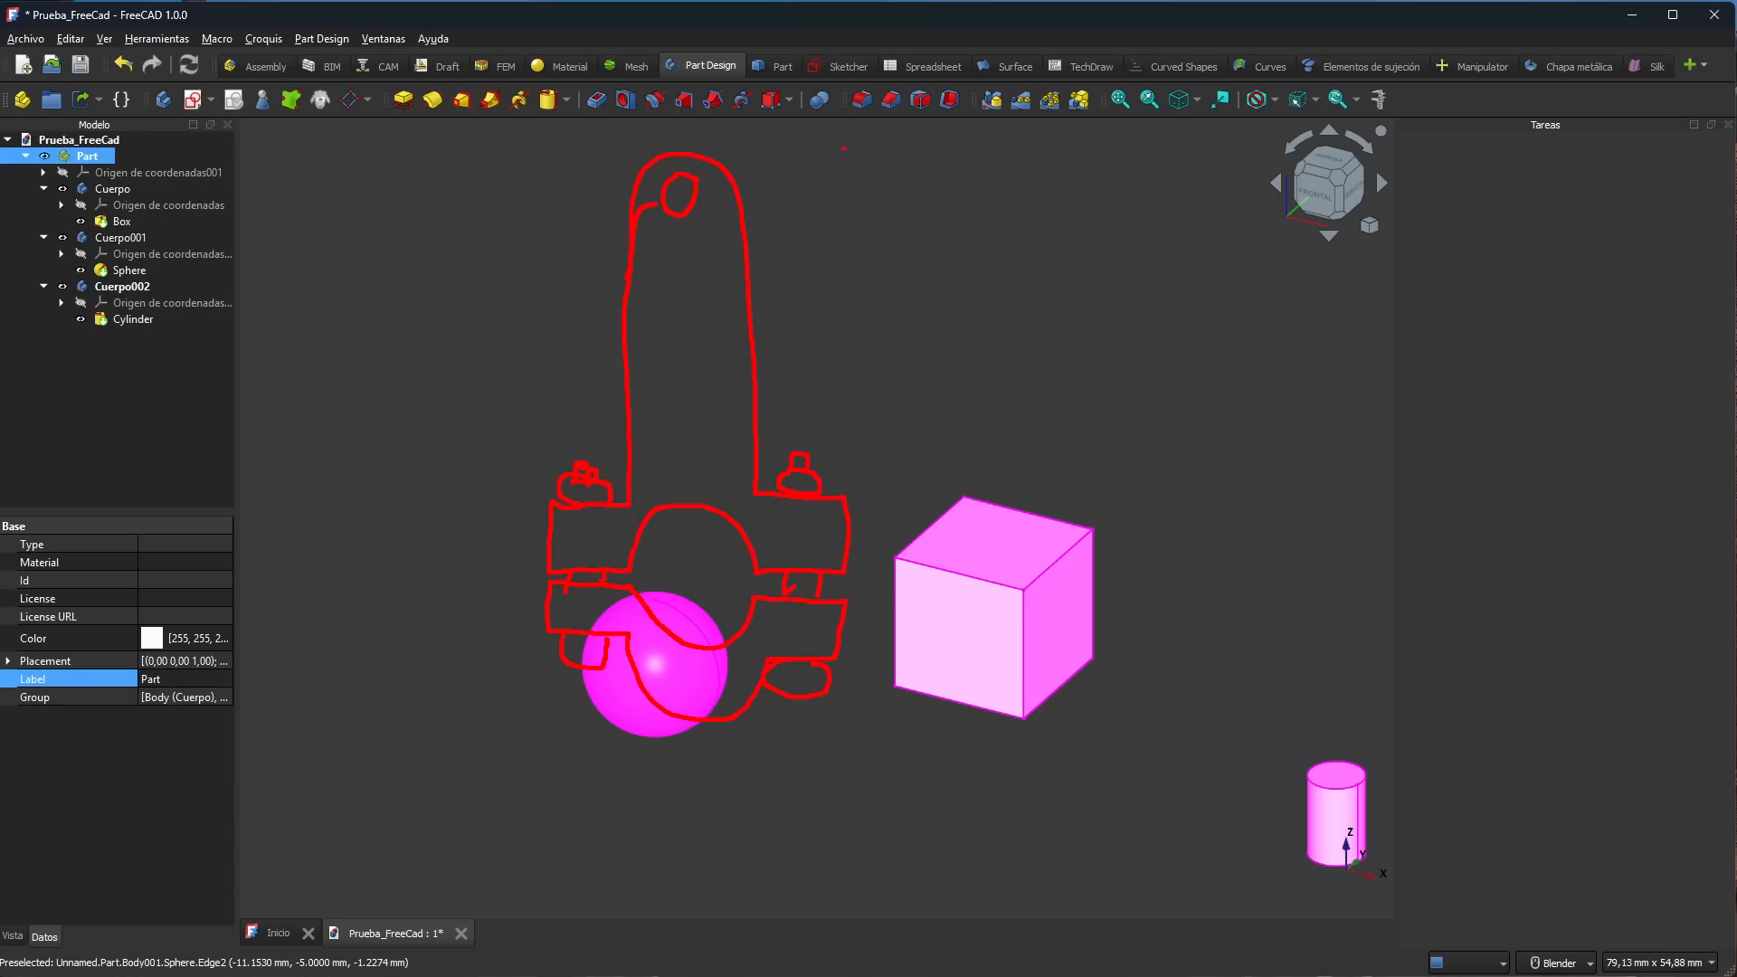
Step: Circle the connecting rod assembly, point arrows at its components and clear the drawing from the screen
left_click_drag(842, 144, 625, 127)
mouse_move(431, 653)
left_mouse_down()
mouse_move(832, 814)
mouse_move(924, 225)
left_mouse_up()
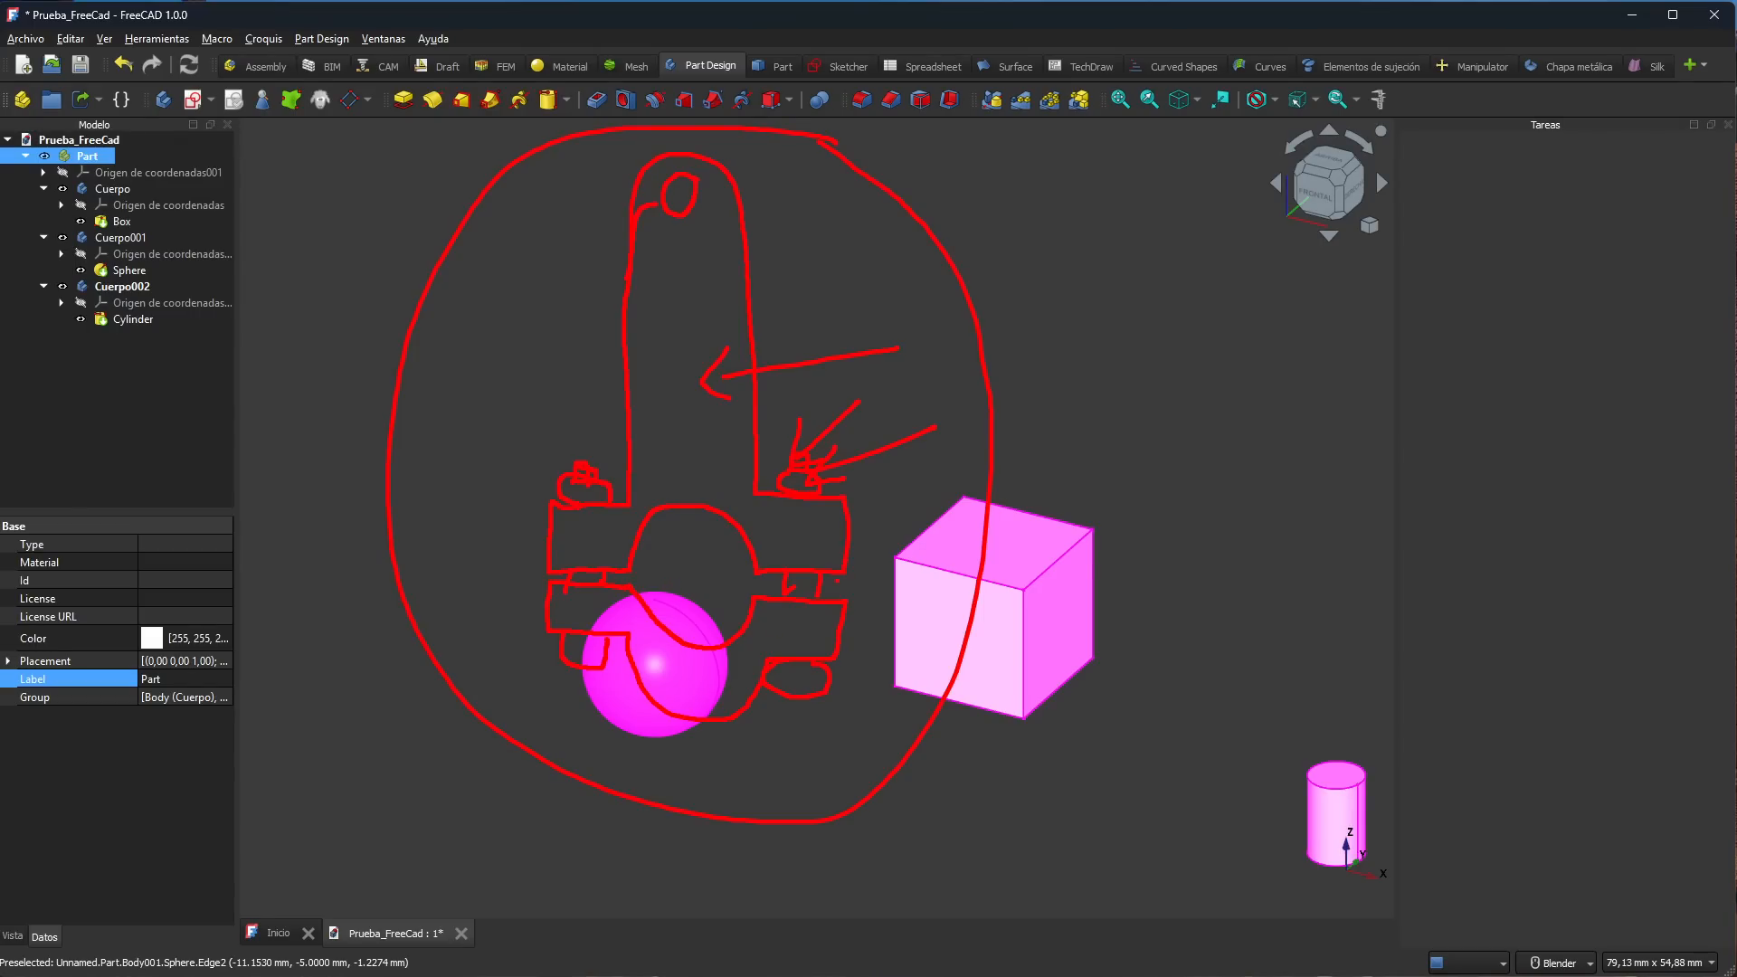
left_click_drag(704, 683, 791, 798)
left_click_drag(706, 680, 726, 684)
key("Escape")
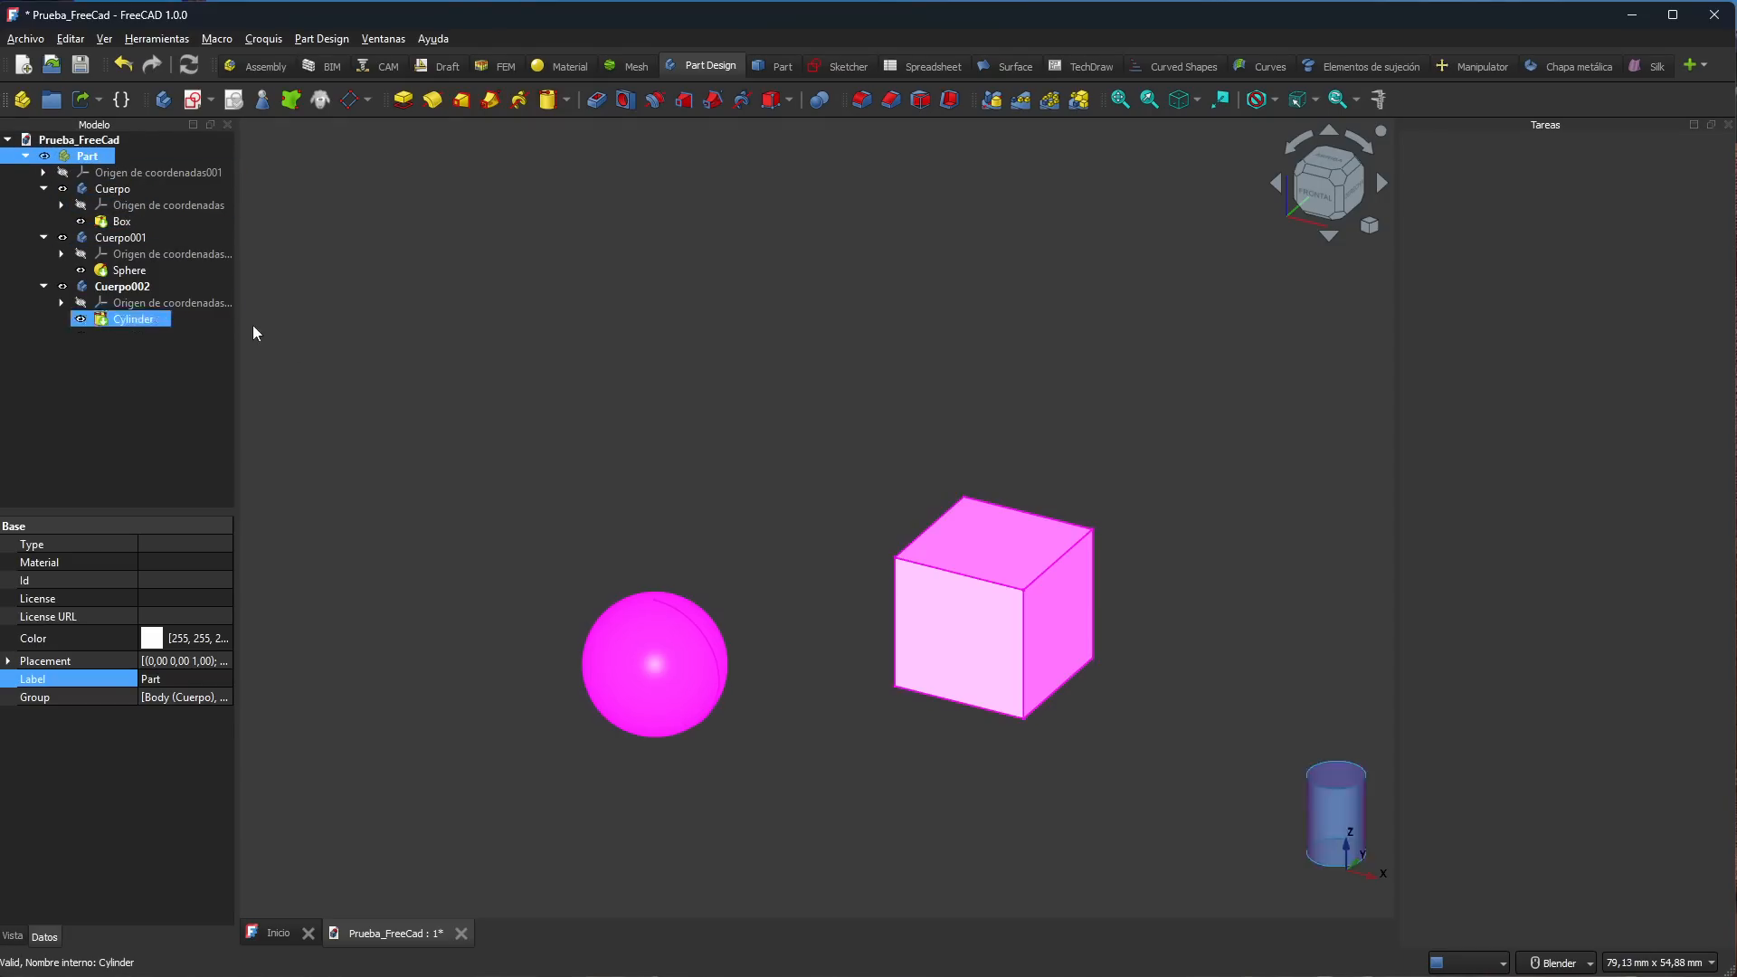
Step: Deselect the Part container
left_click(462, 454)
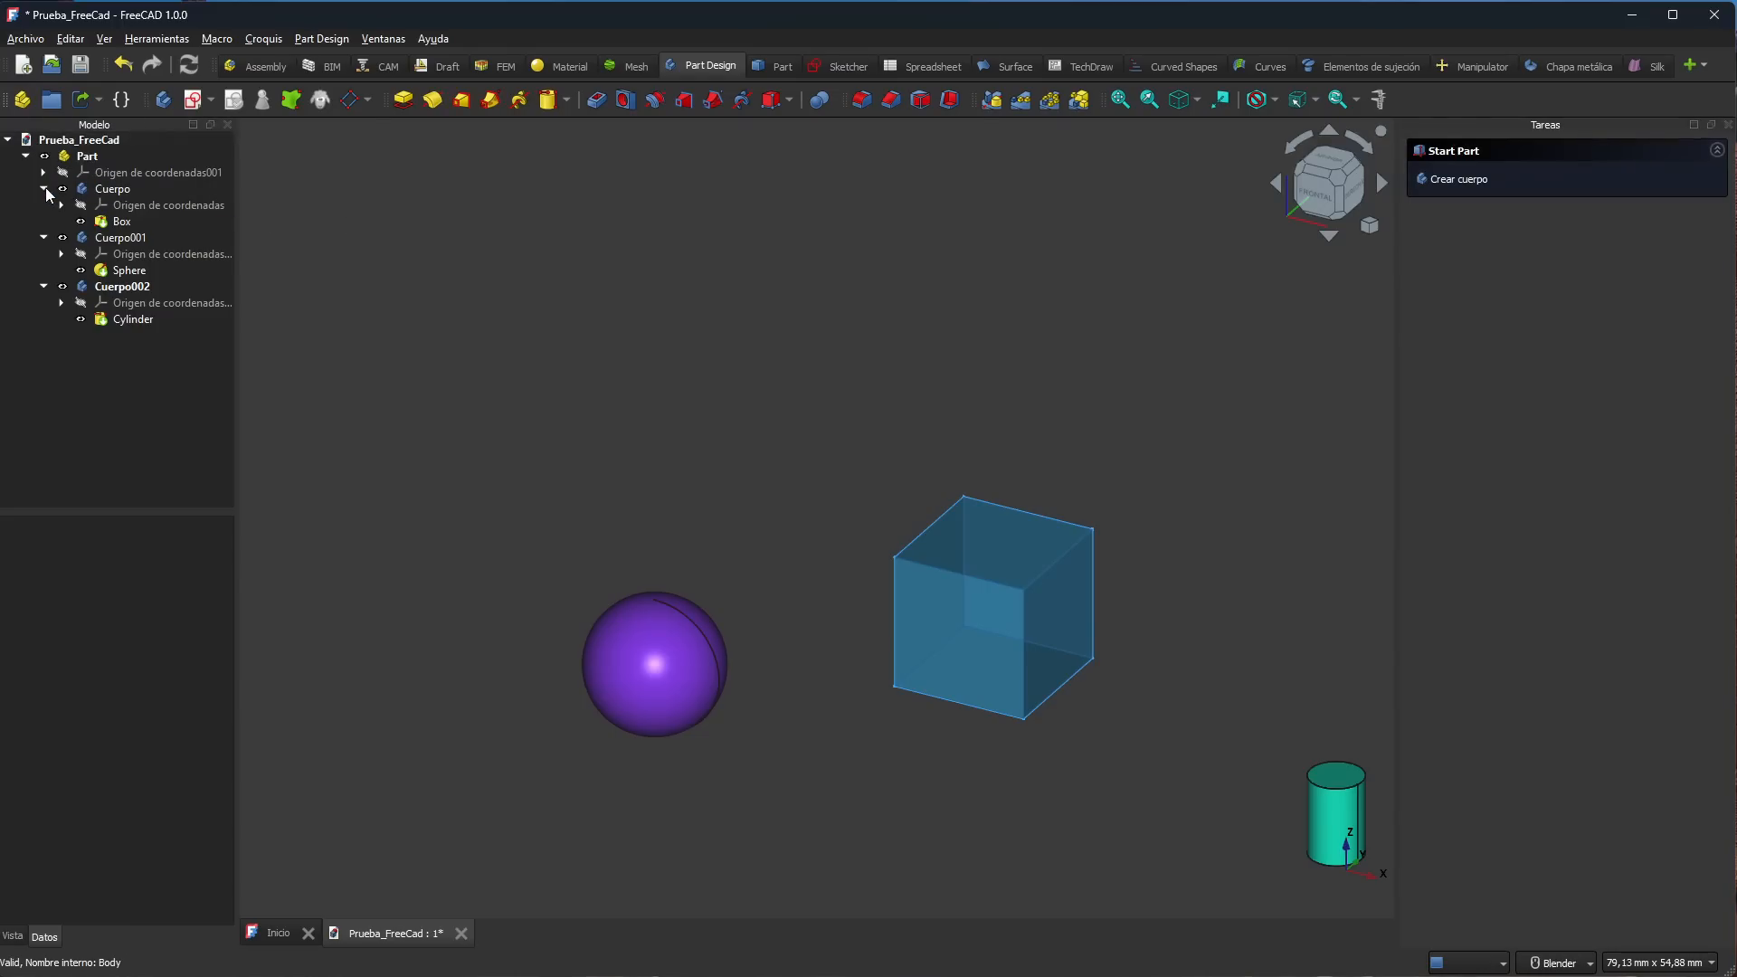
left_click(120, 196)
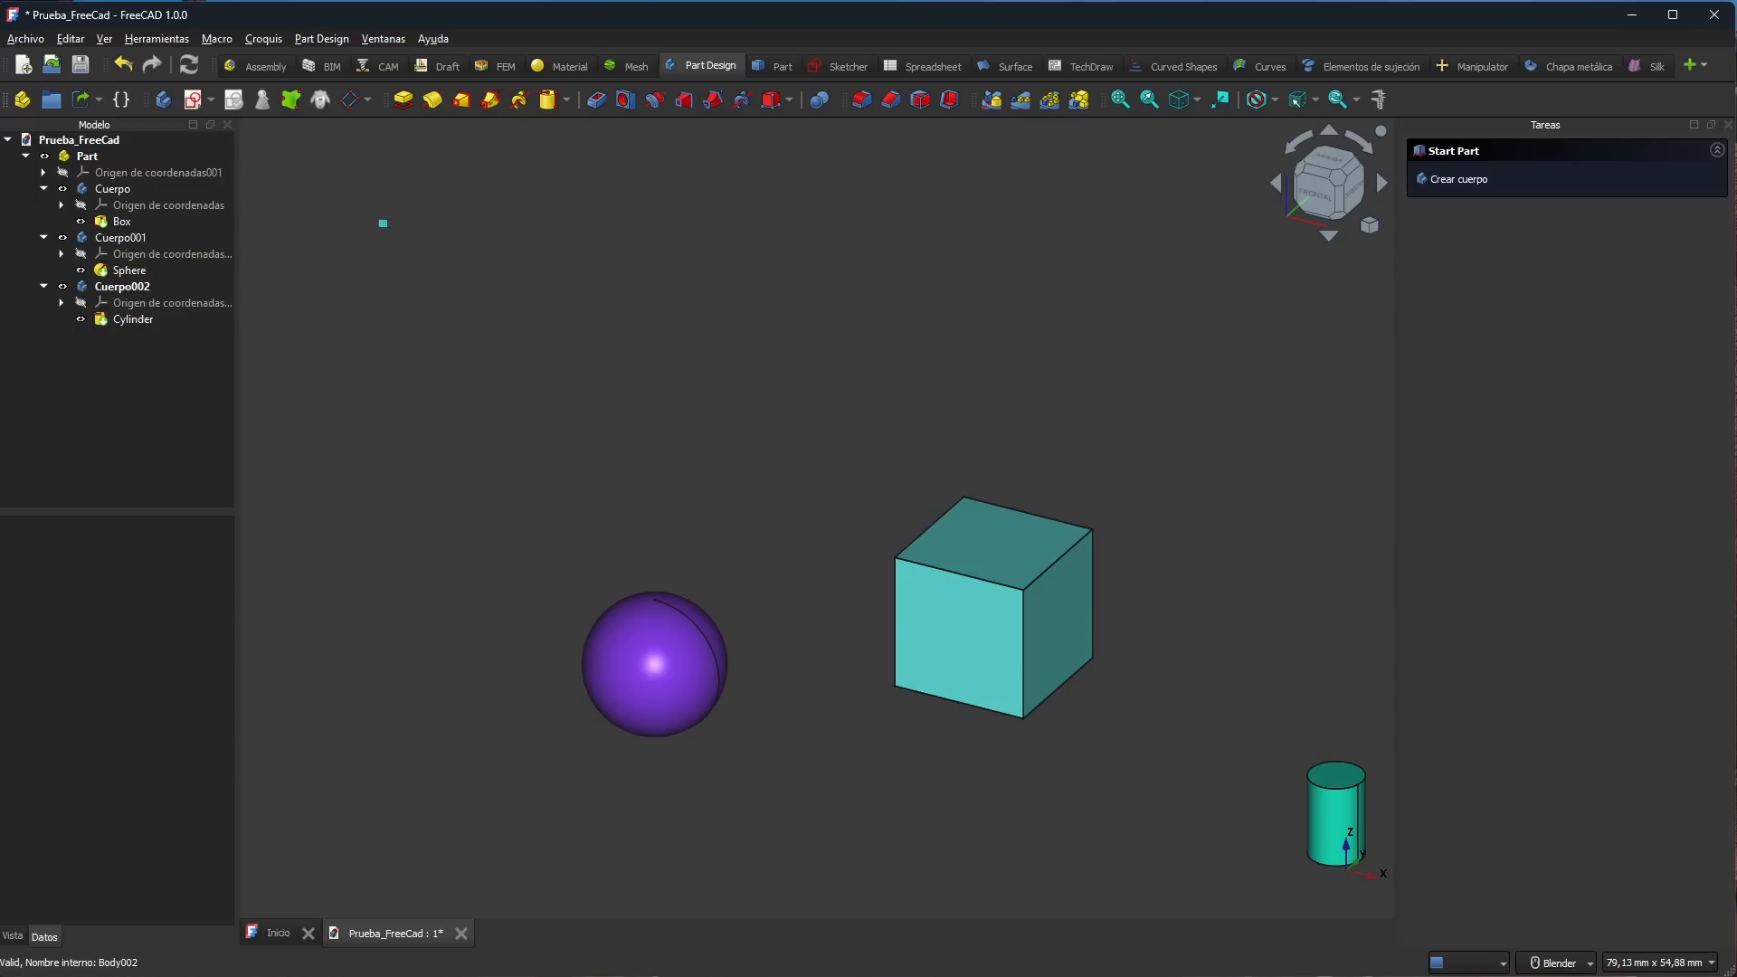
Step: Sketch two offset red plates, one on top of the other, and hatch a wedge at the lower plate's exposed end
mouse_move(383, 223)
left_mouse_down()
mouse_move(613, 302)
mouse_move(755, 299)
left_mouse_up()
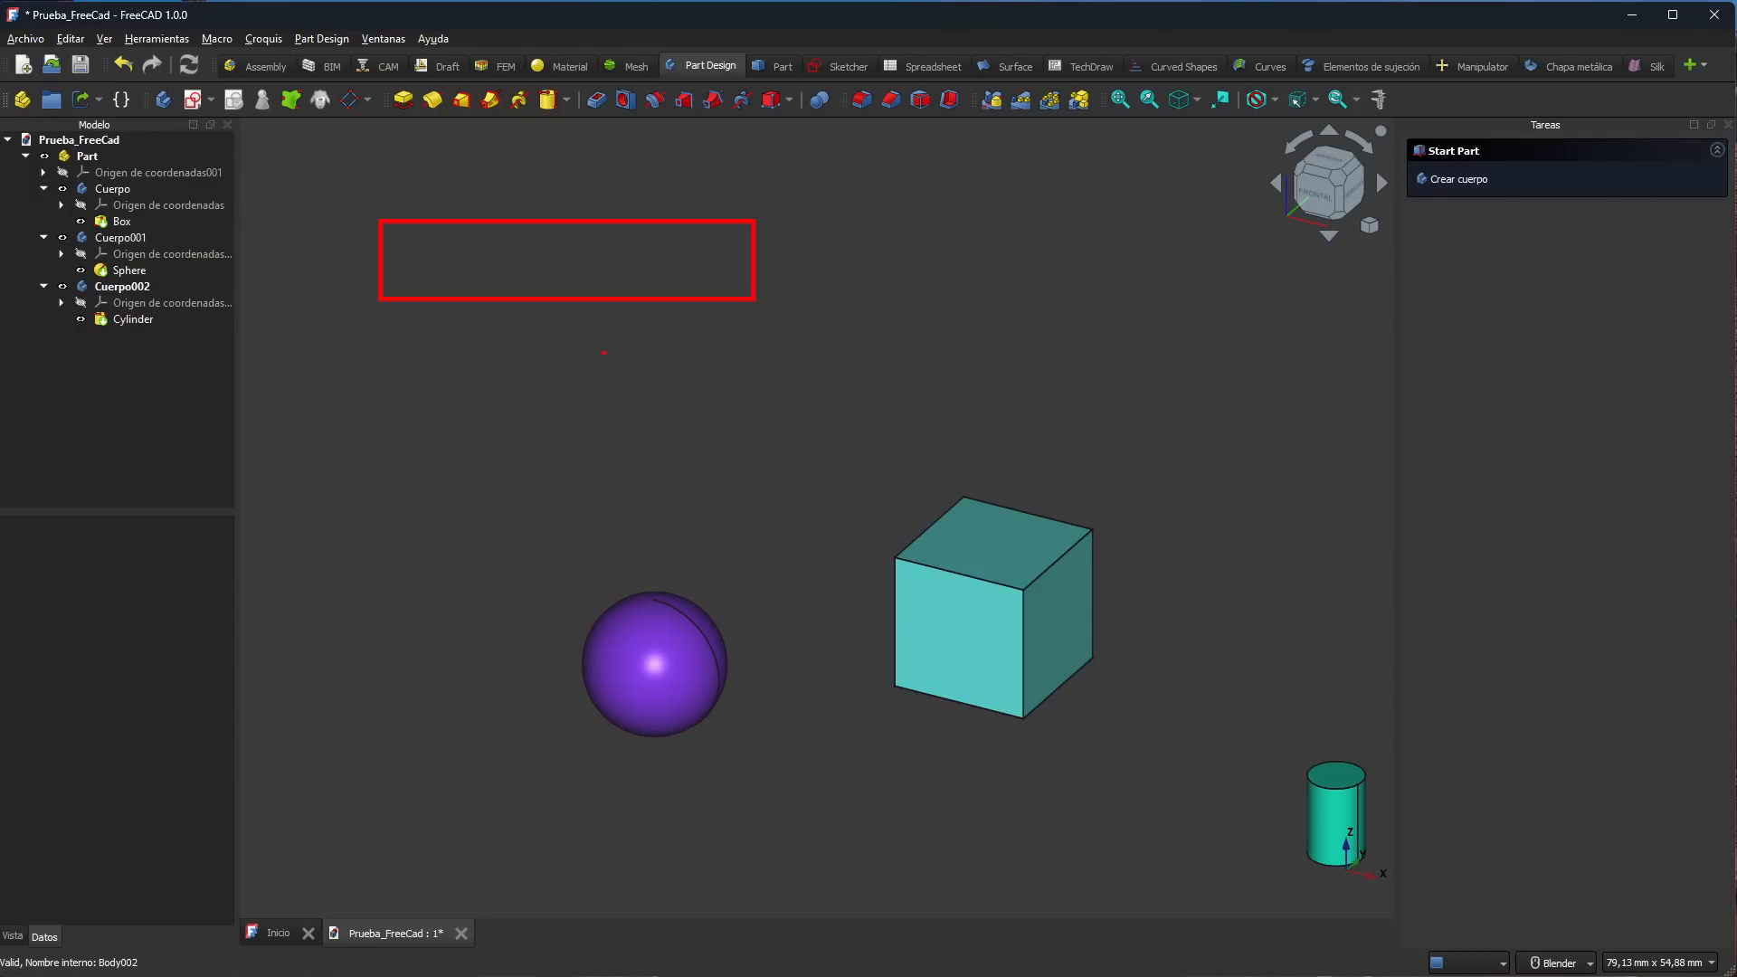
left_click_drag(489, 296, 961, 373)
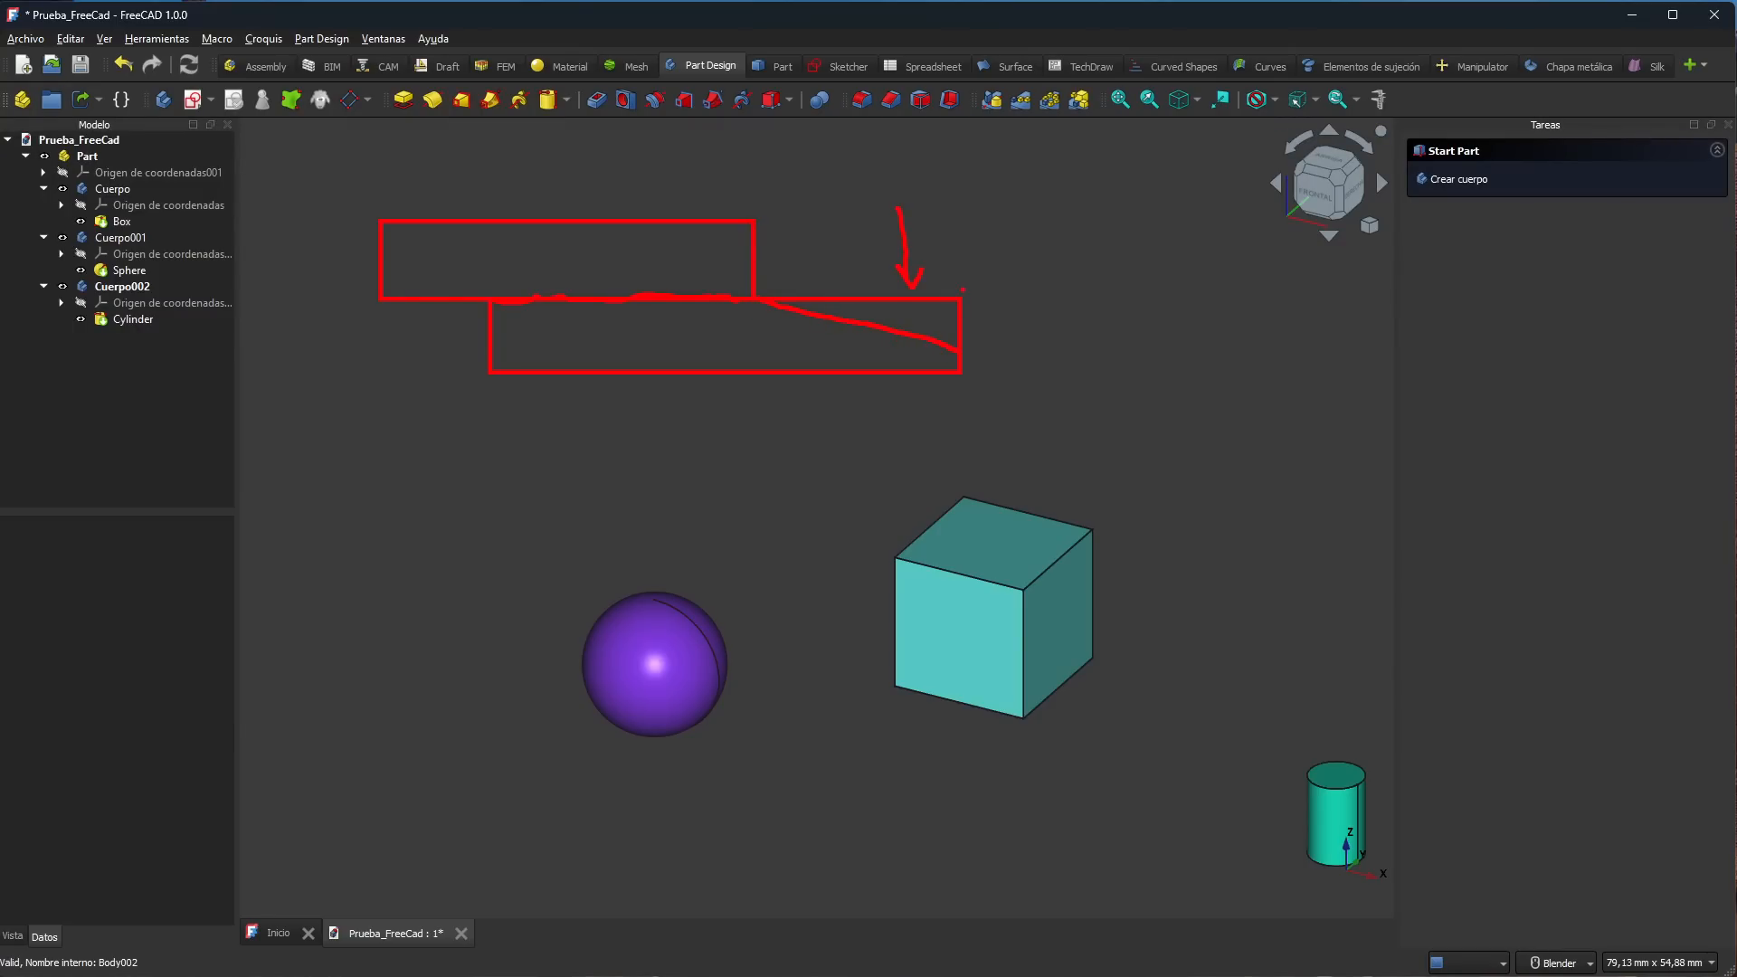
left_click_drag(954, 301, 782, 305)
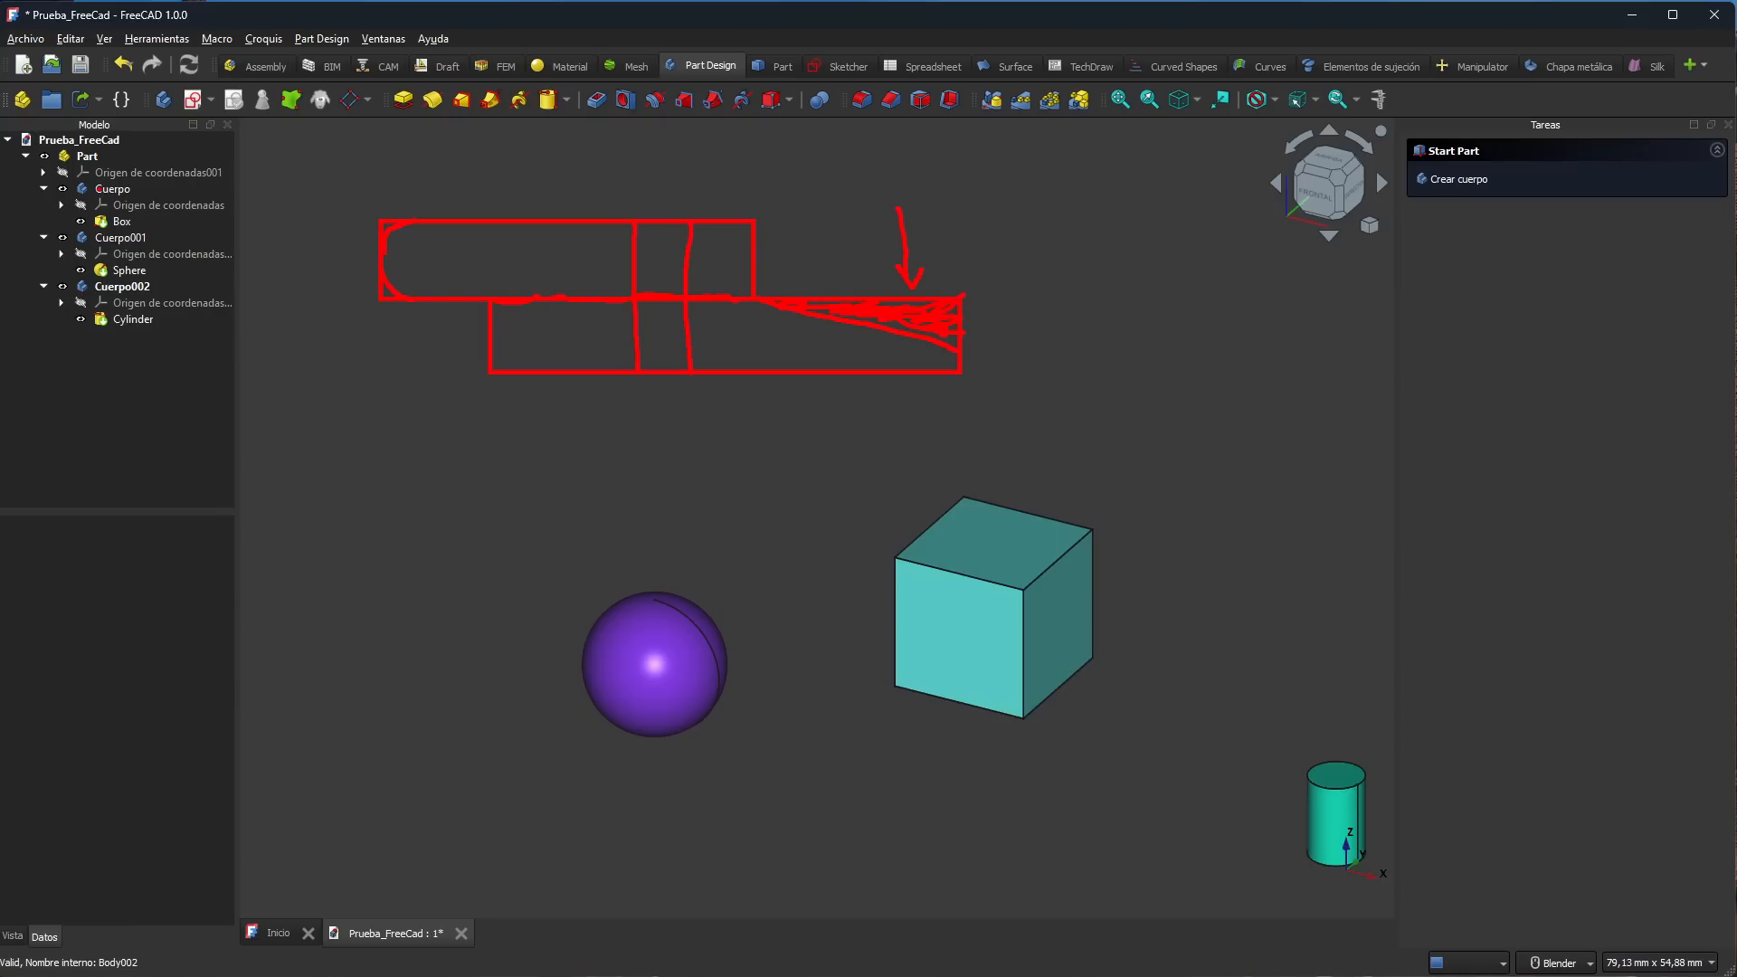
Step: Mark the first body, Cuerpo, in the model tree and clear the annotations from the screen
mouse_move(104, 189)
left_mouse_down()
mouse_move(106, 215)
mouse_move(160, 223)
left_mouse_up()
key("Escape")
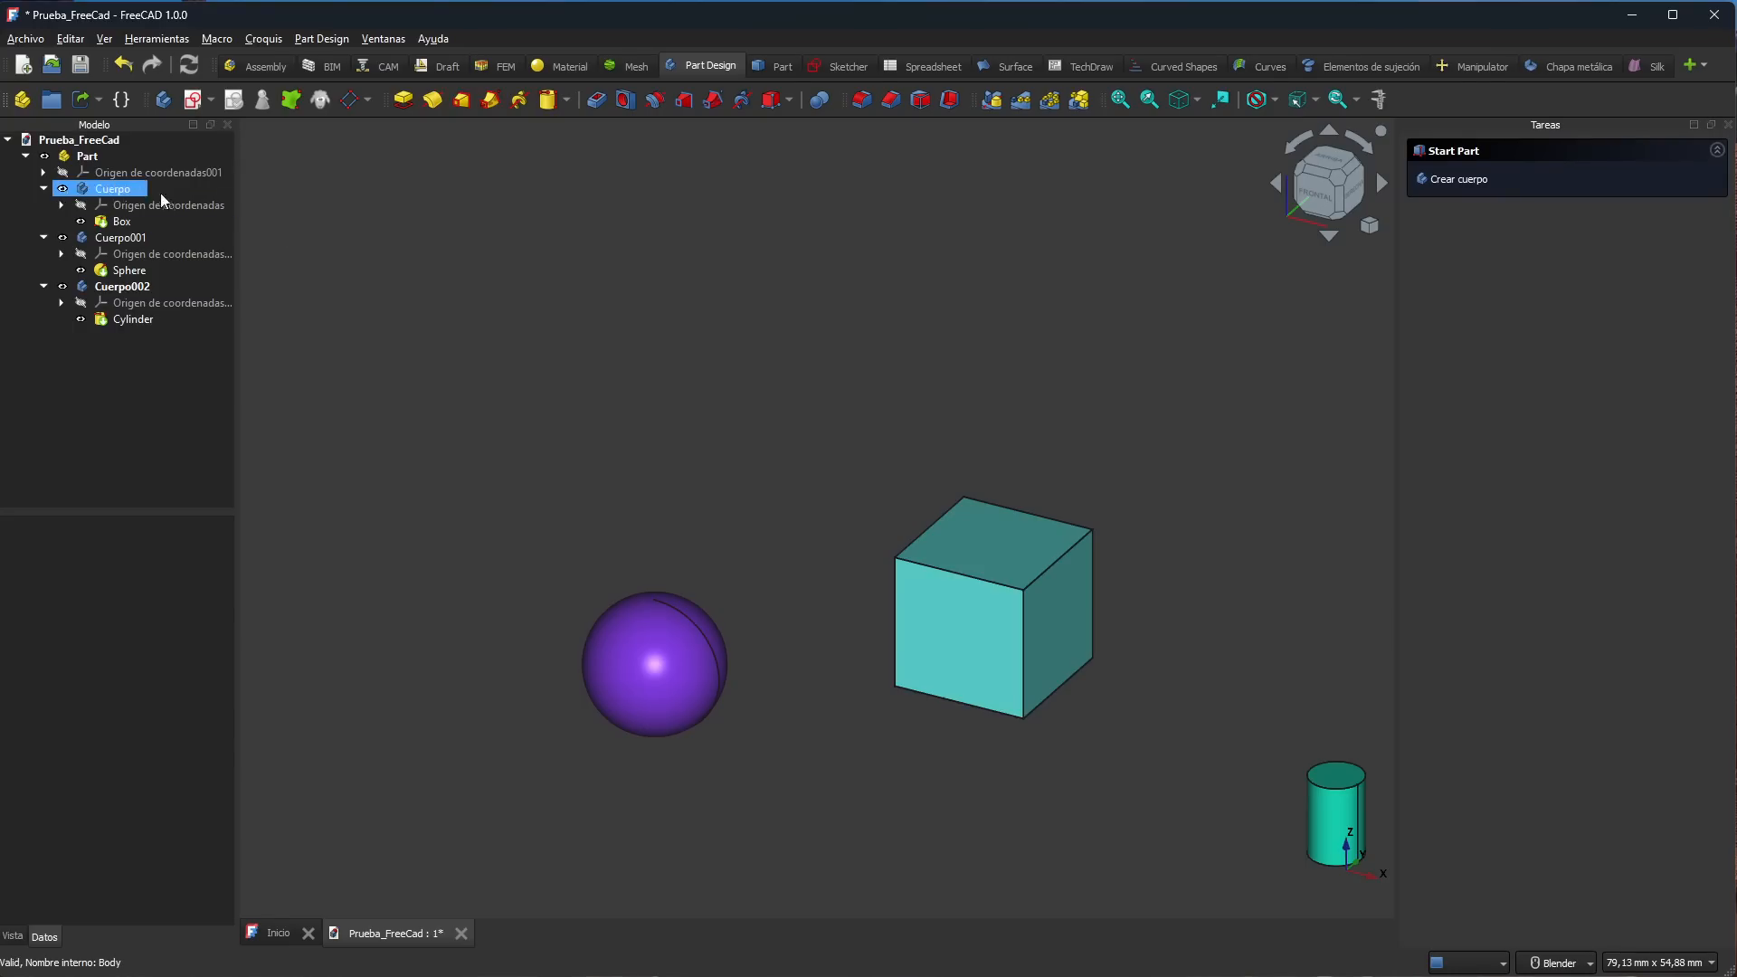
Step: Collapse the existing Part container and add two new Part containers to the file
left_click(90, 156)
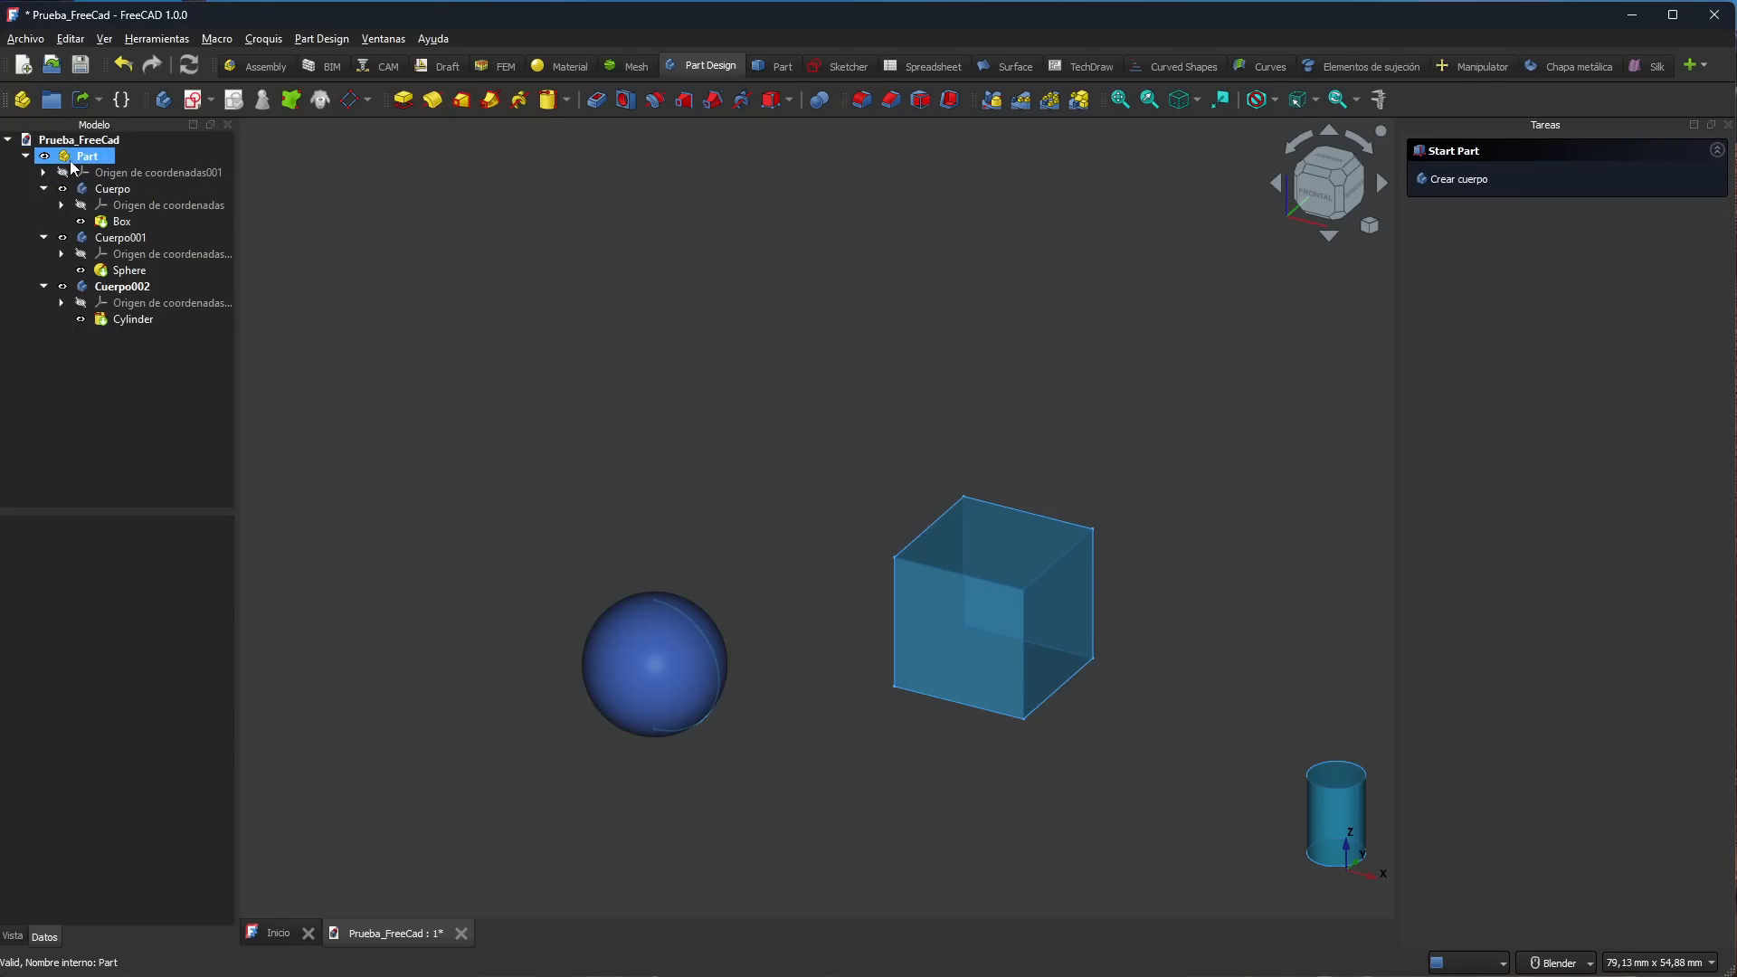
left_click(25, 156)
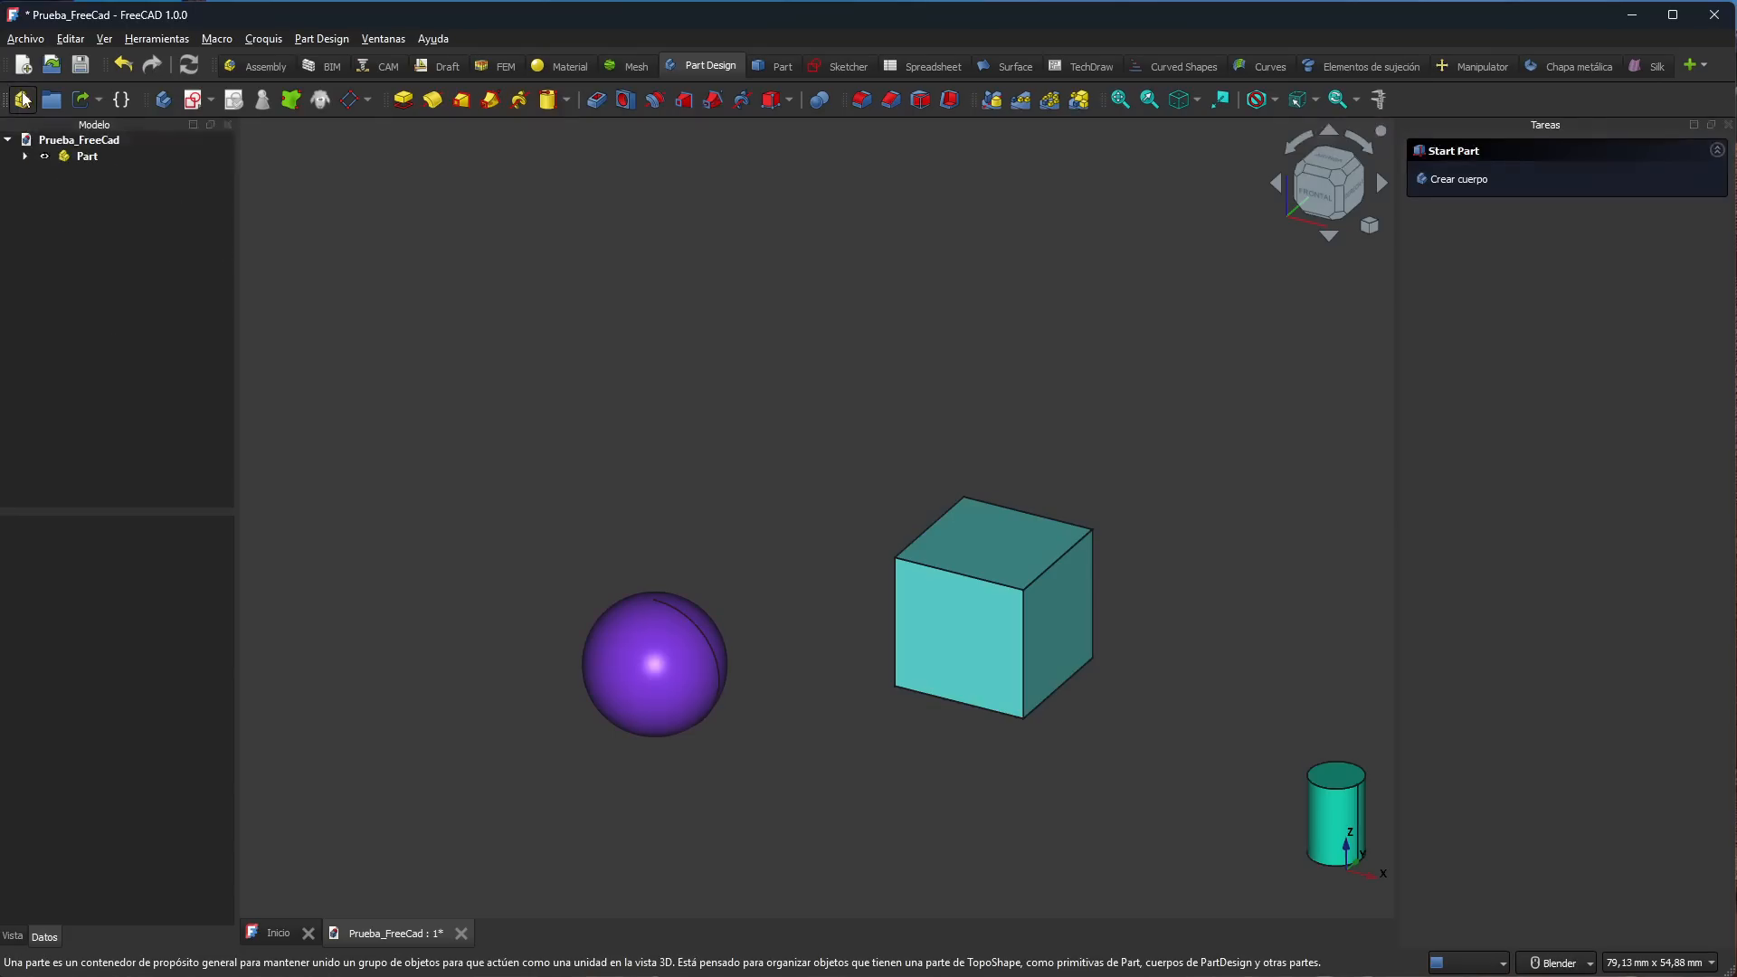
left_click(23, 99)
left_click(22, 101)
left_click(27, 172)
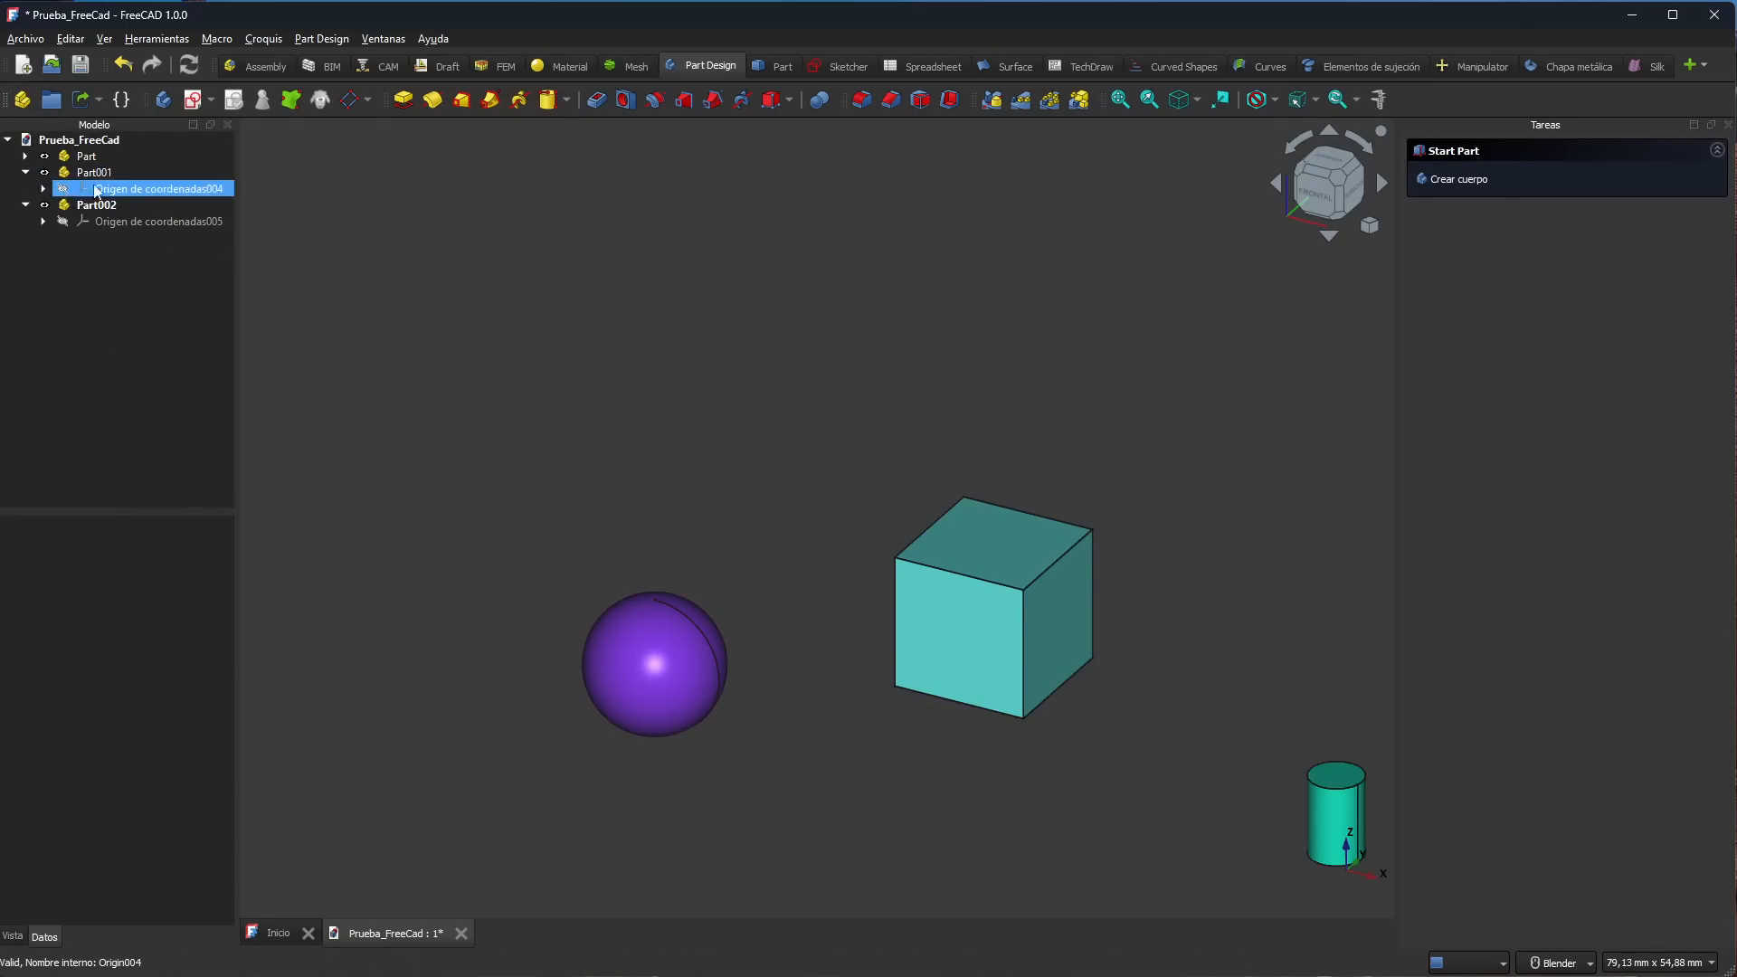
Step: Activate the Part001 container, create two bodies inside it and select them in the model tree
double_click(103, 173)
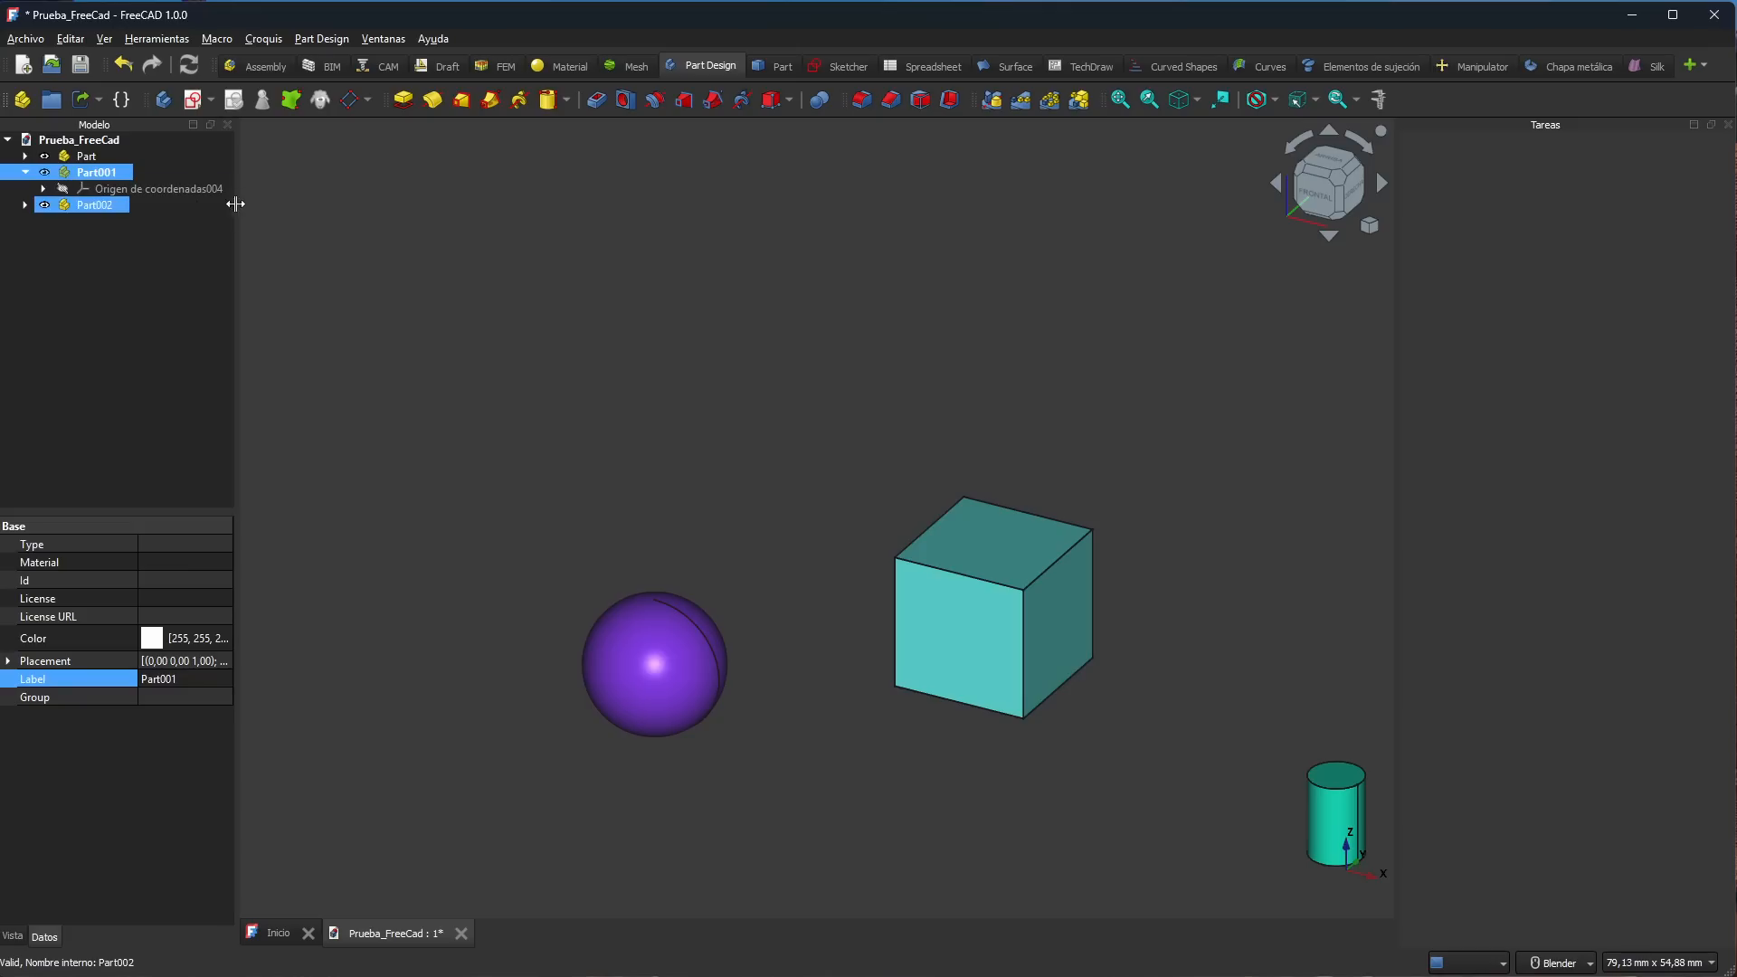
left_click(162, 101)
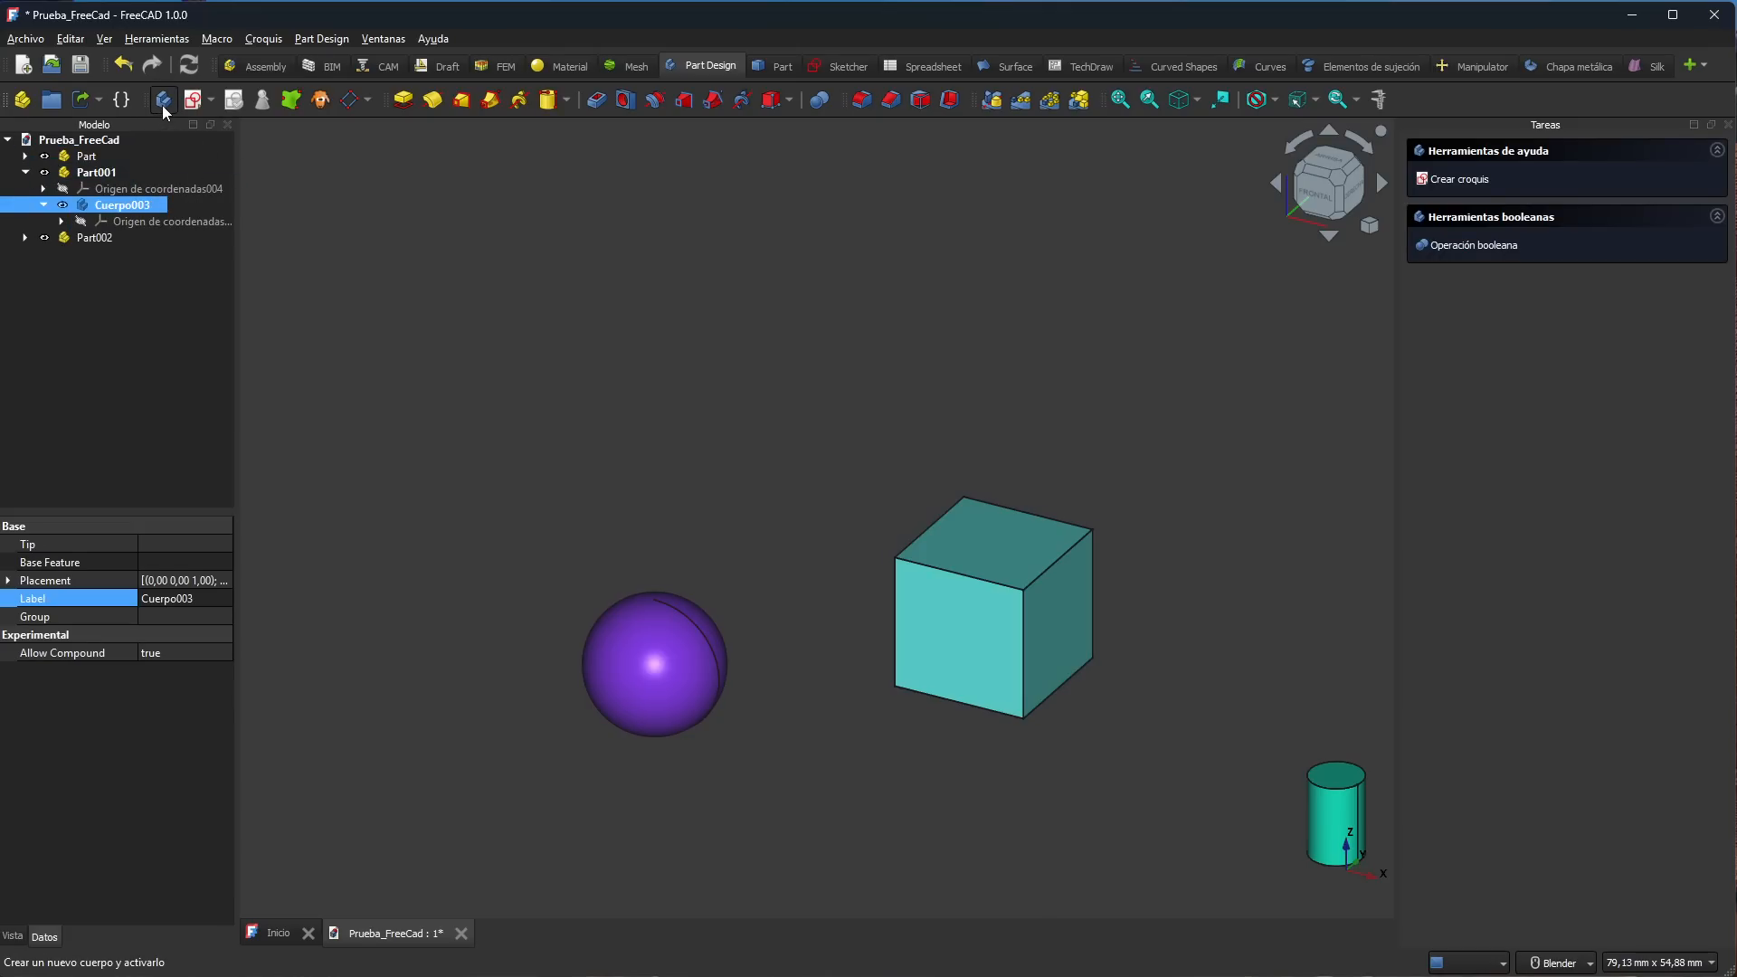
left_click(161, 105)
left_click(107, 208)
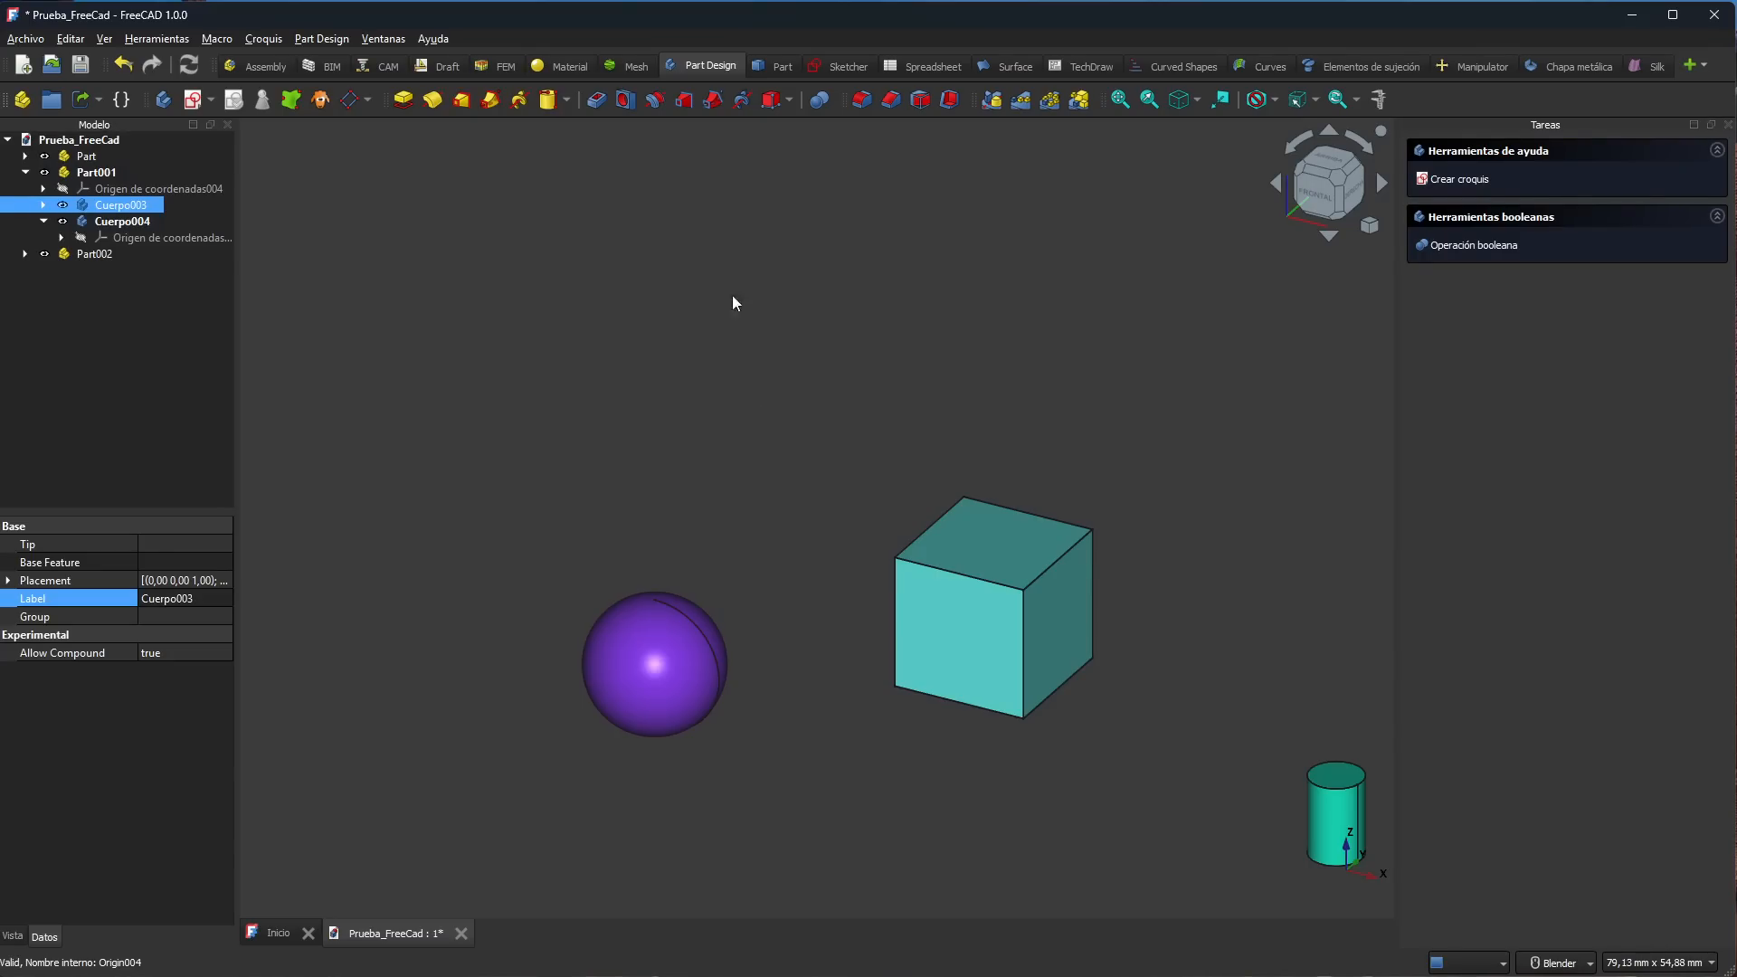
left_click(122, 221, "ctrl")
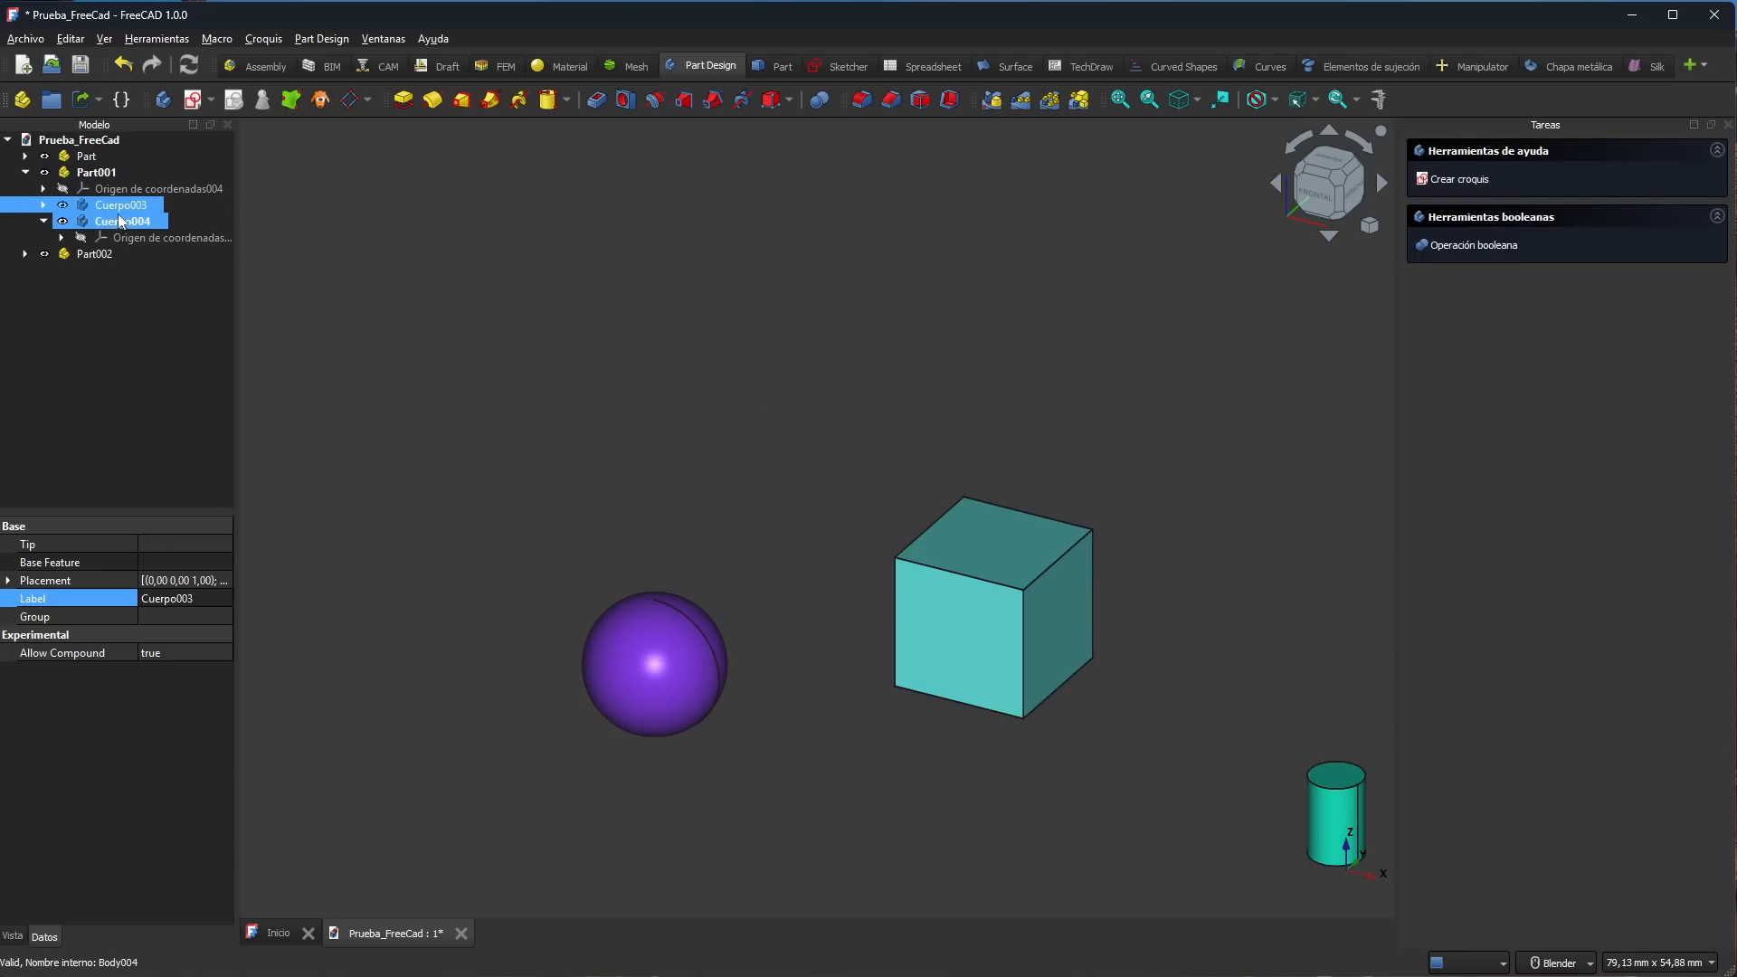
left_click(98, 172, "ctrl")
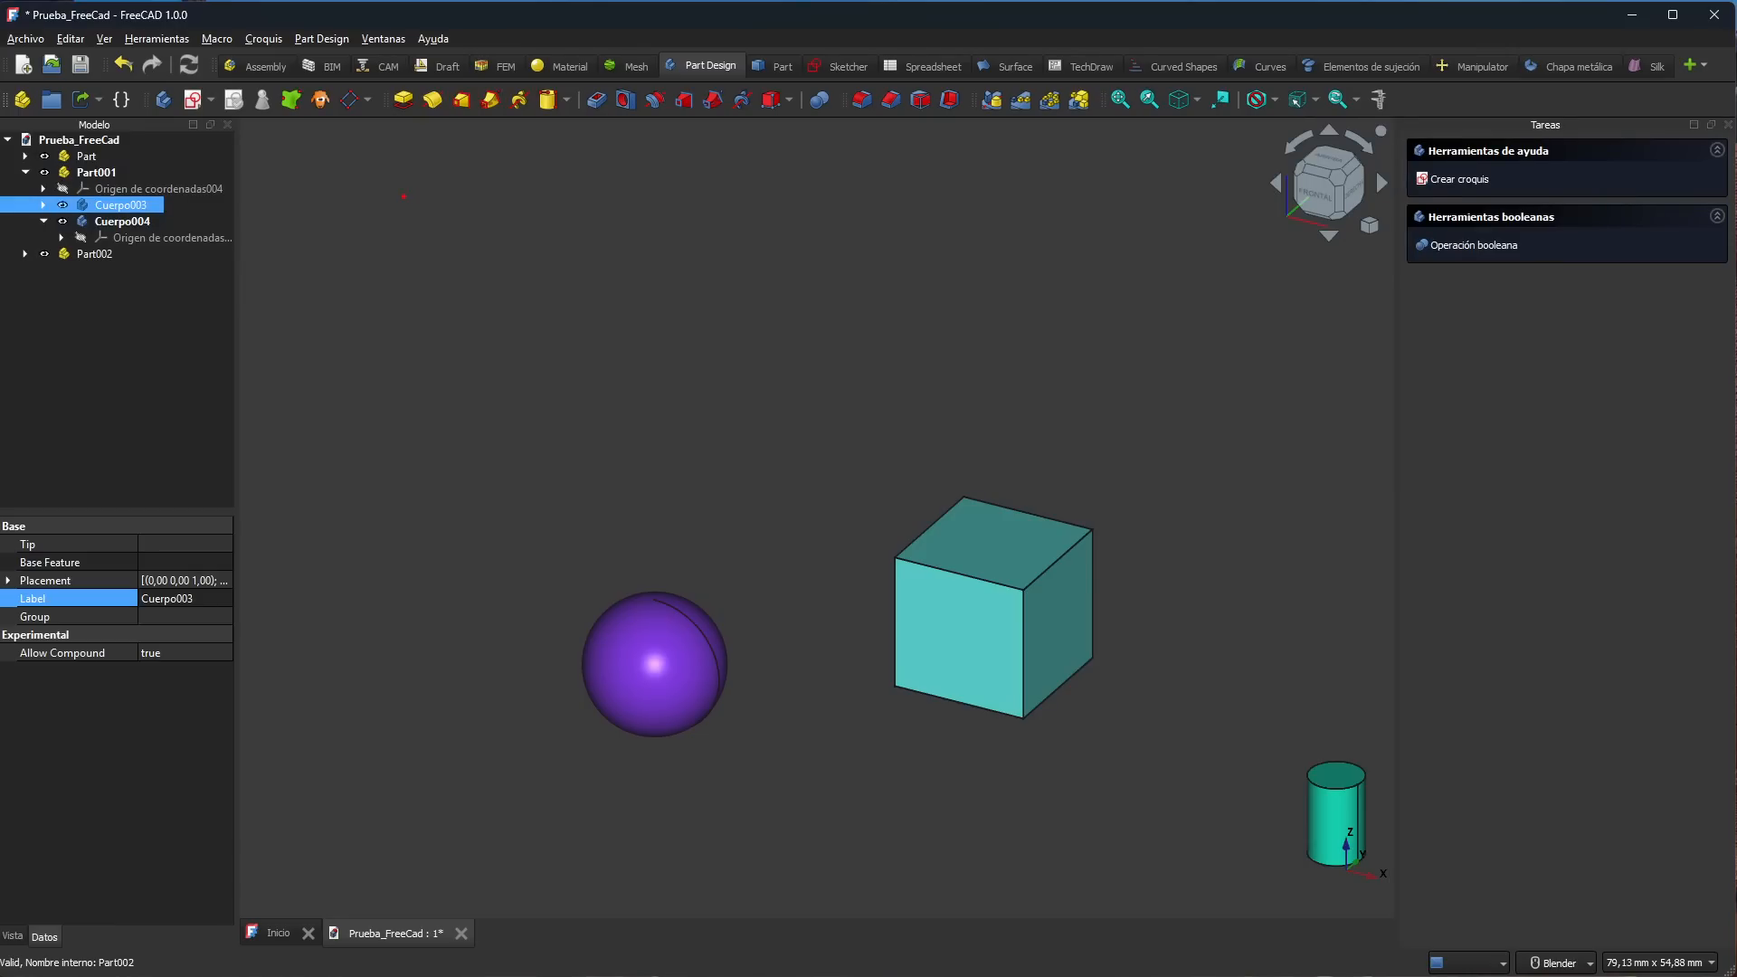
Step: Sketch two offset red plates, one on top of the other, trace their contact line and clear the annotations
left_click_drag(404, 196, 700, 269)
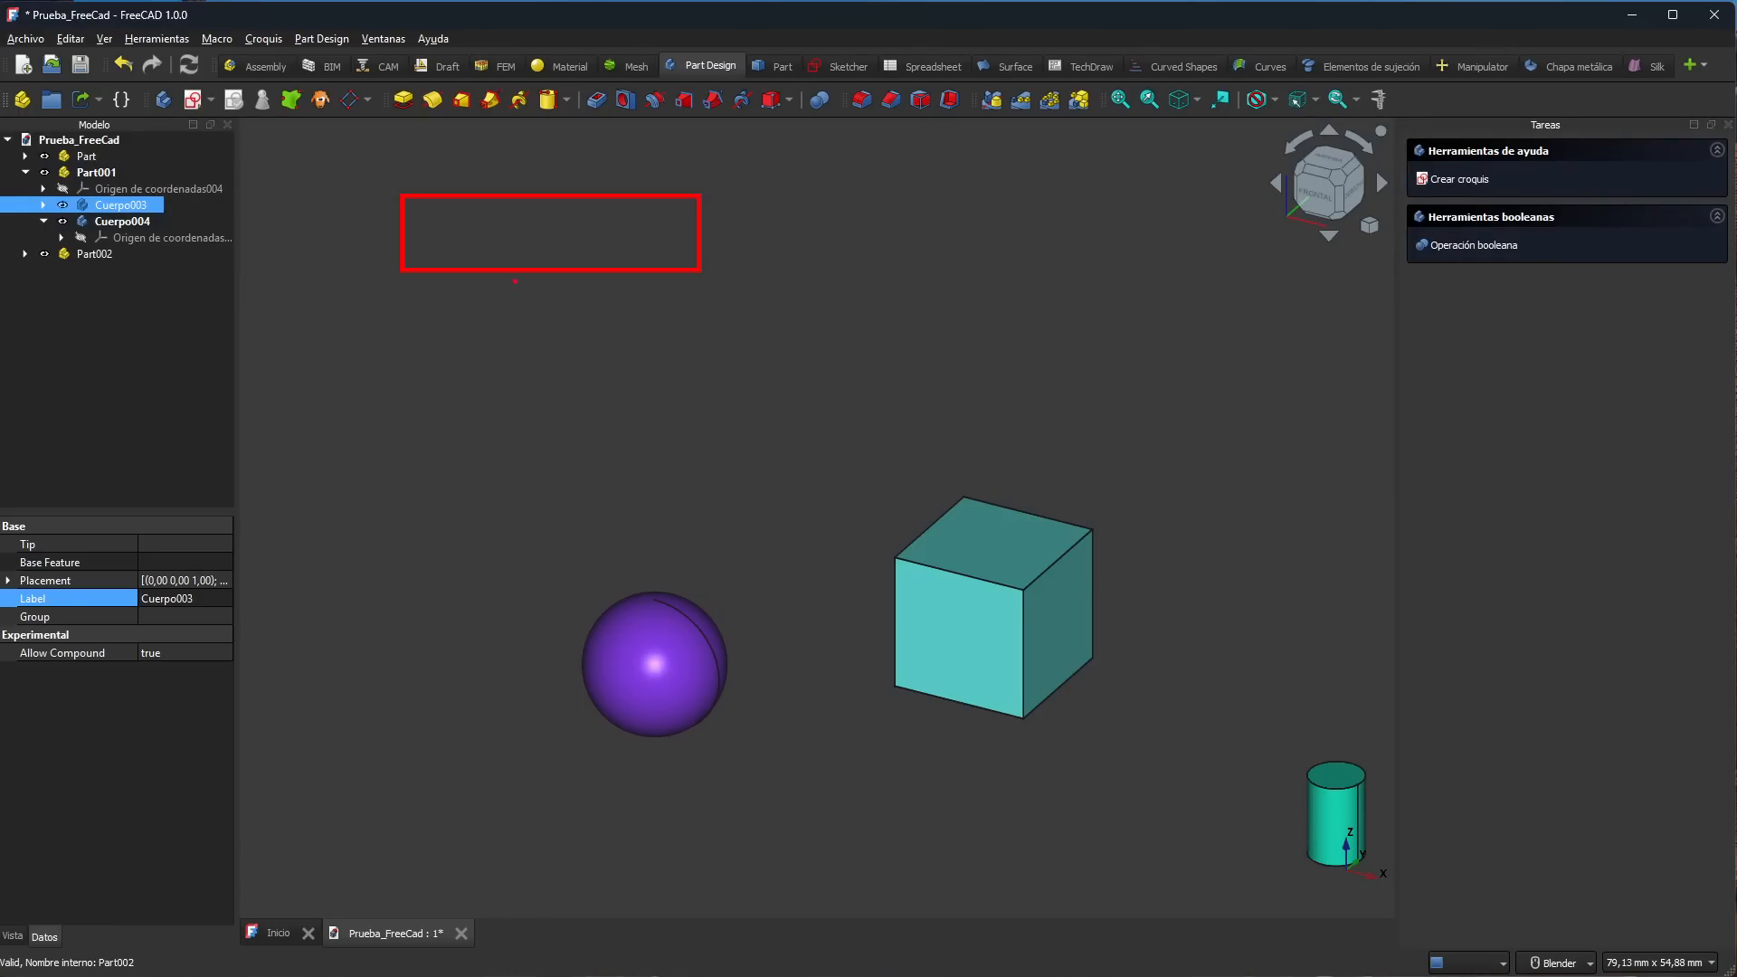
left_click_drag(492, 268, 904, 359)
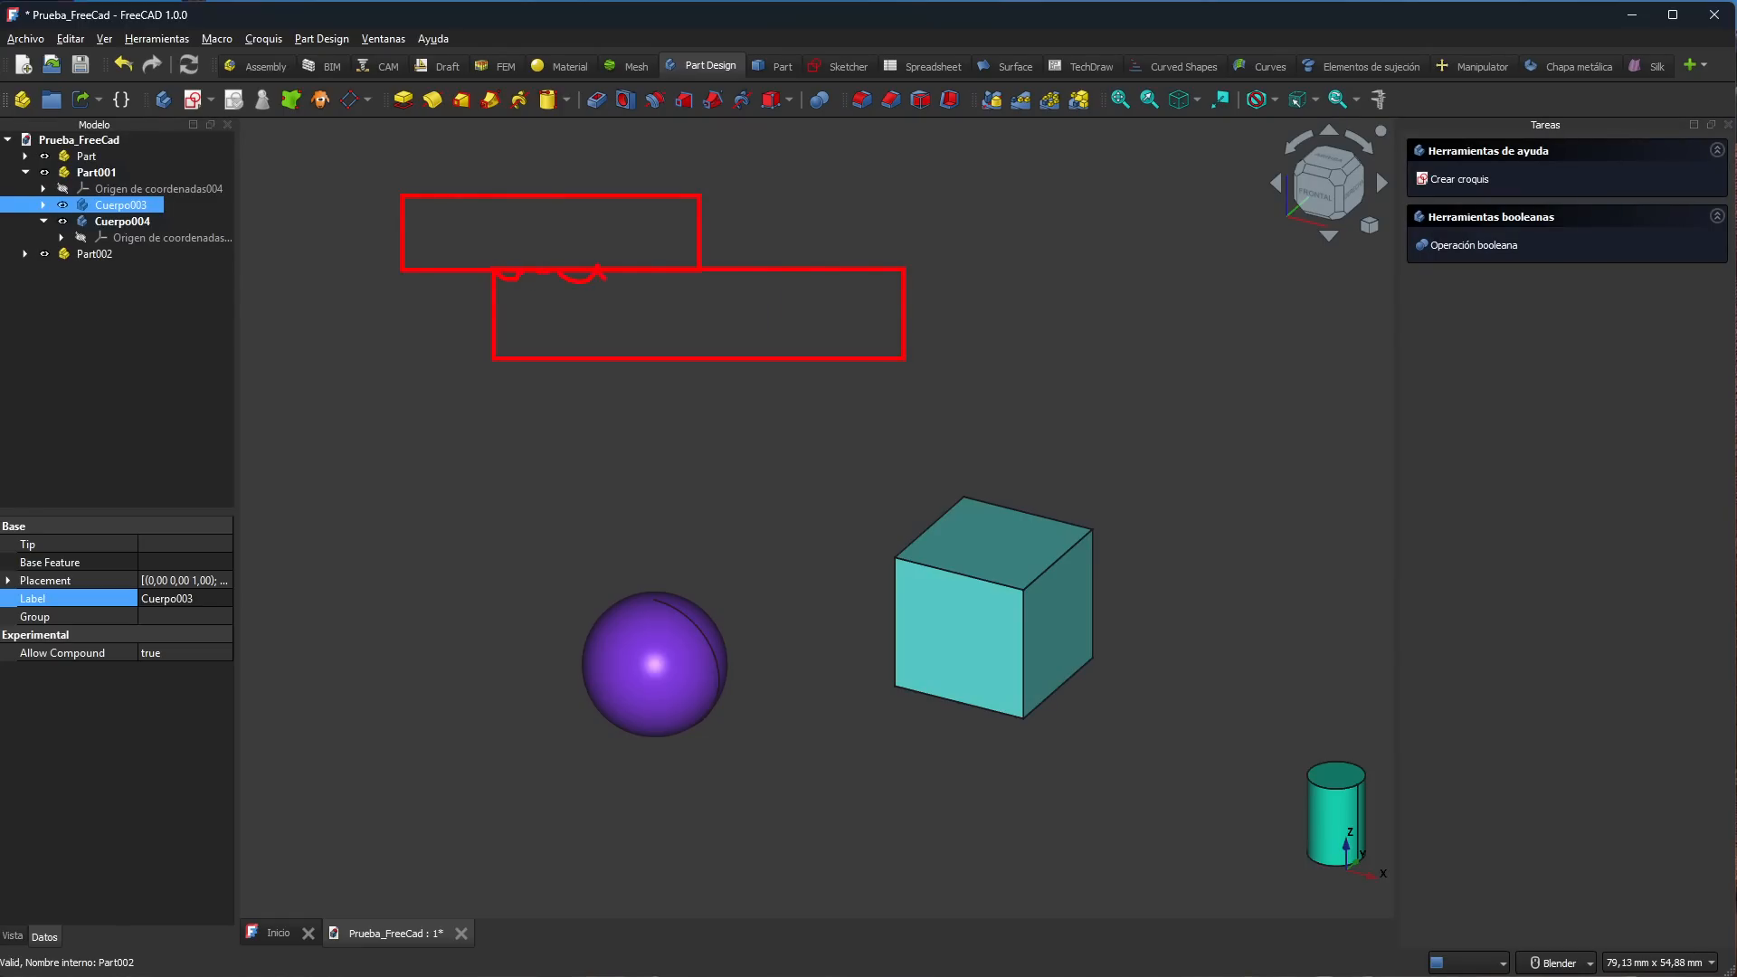
left_click_drag(601, 272, 669, 268)
key("Escape")
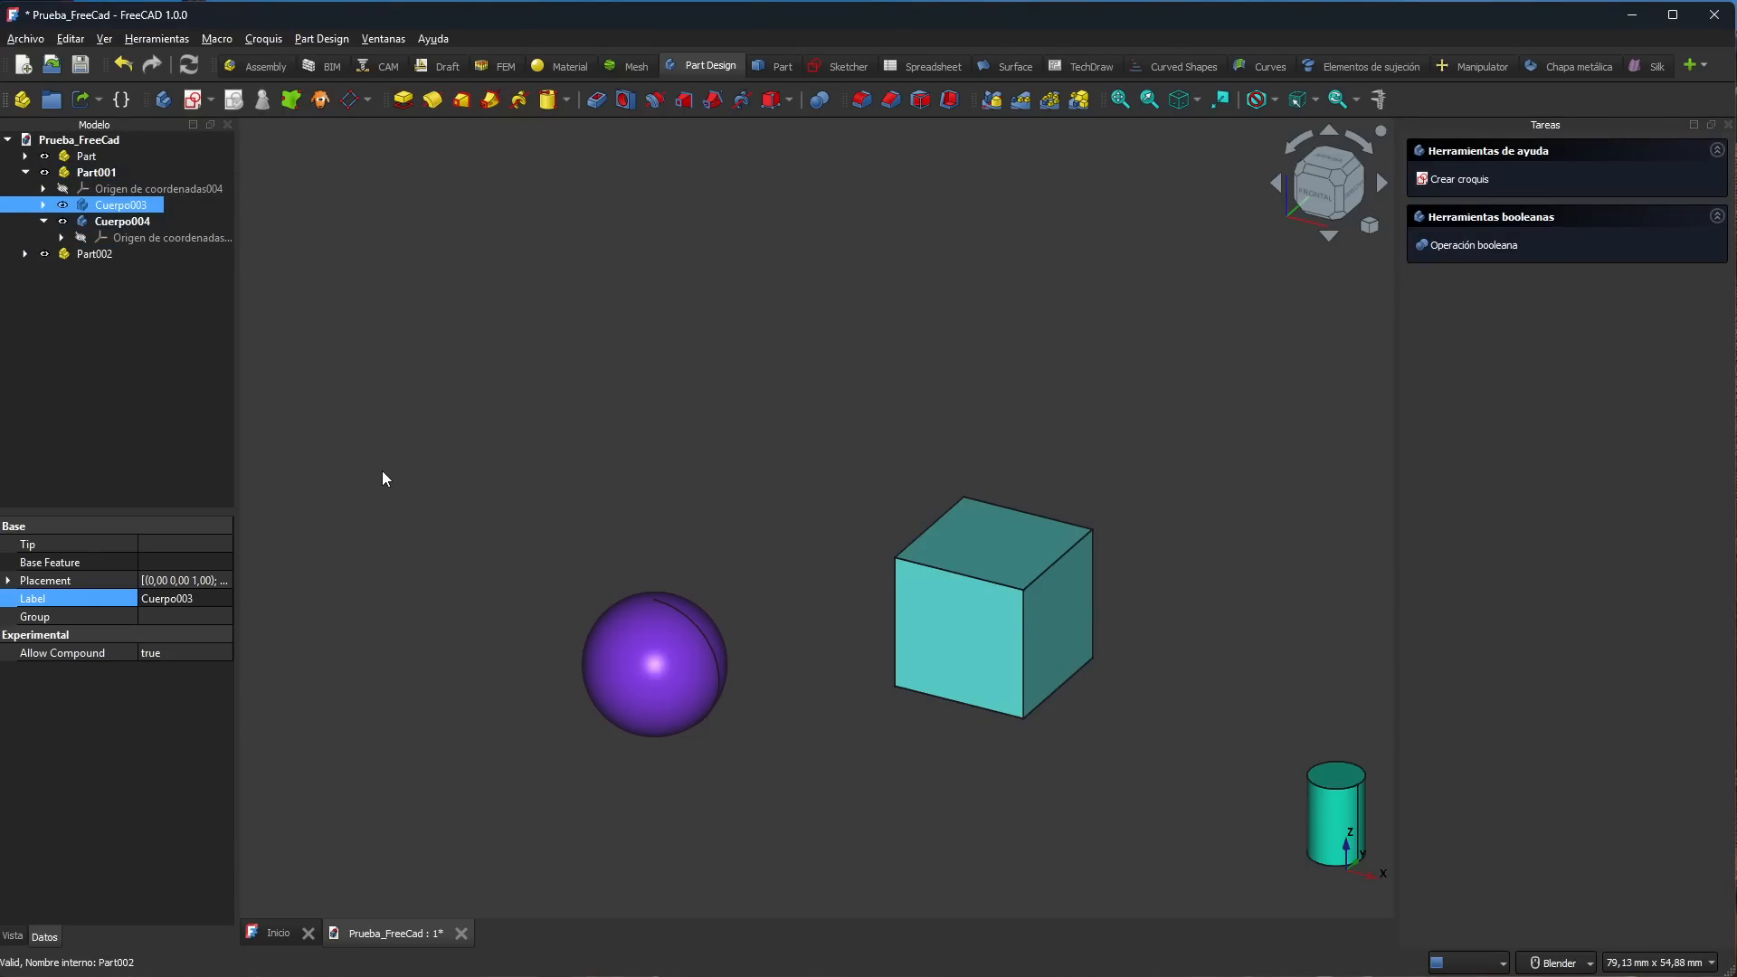
Step: Redraw the two stacked red plates, mark the Part containers in the model tree and clear the drawing
left_click_drag(432, 217, 697, 305)
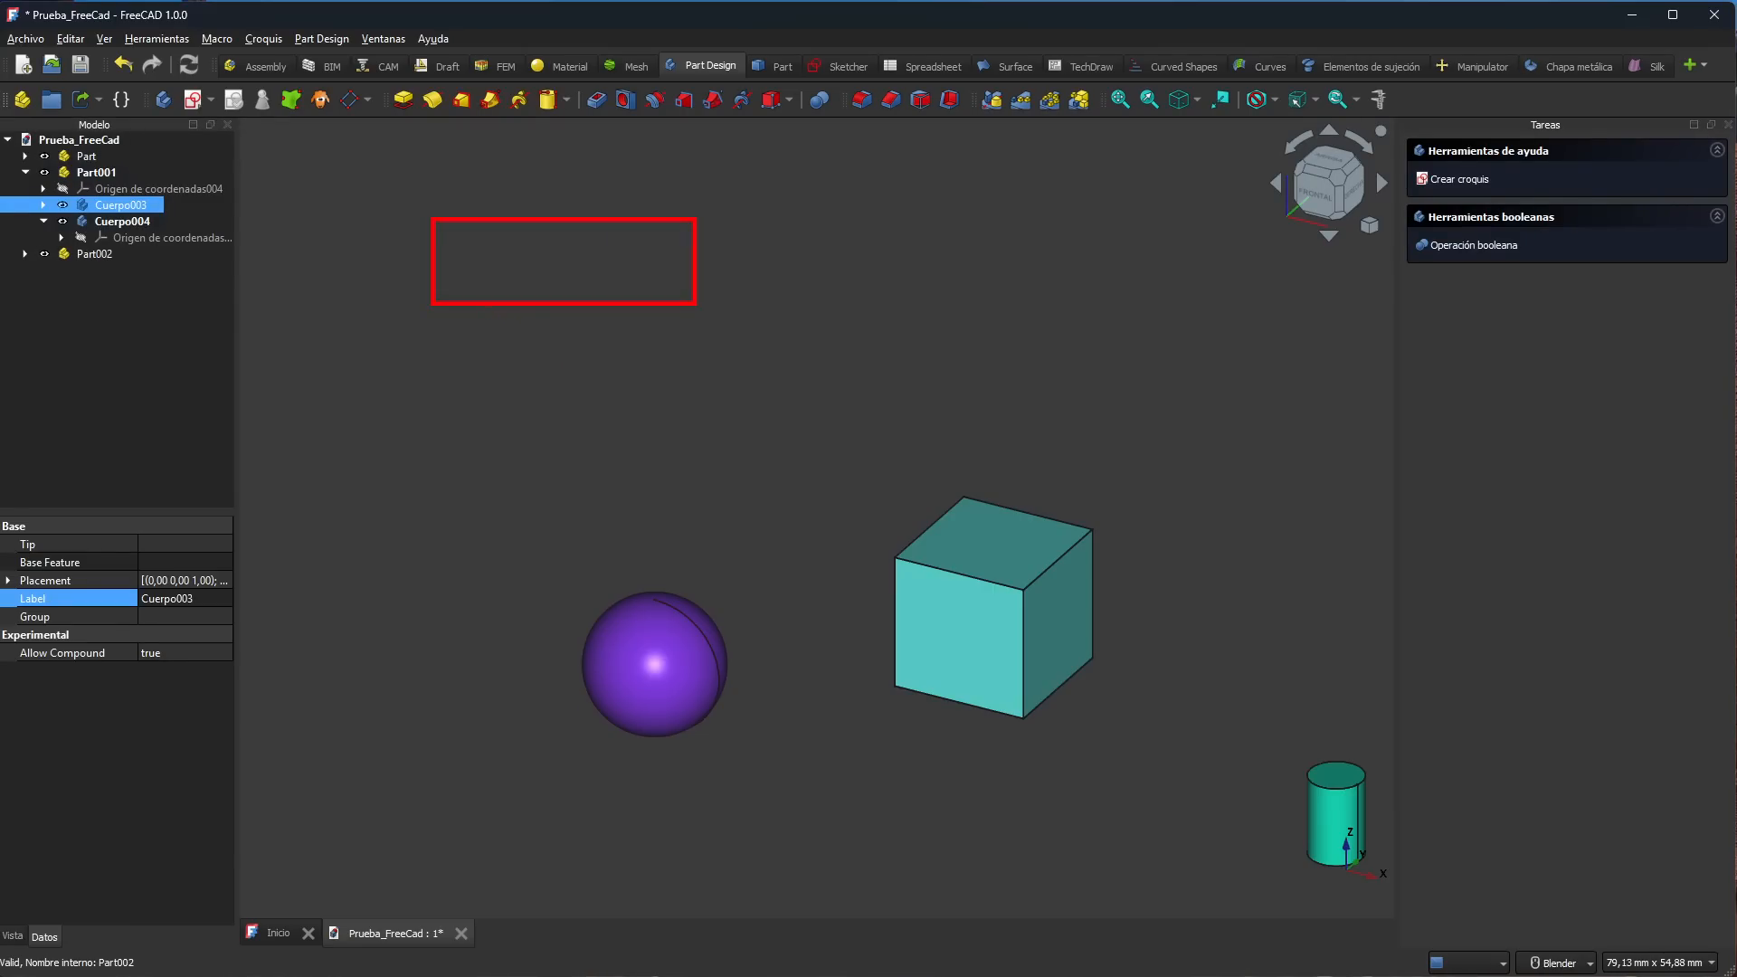
left_click_drag(482, 303, 880, 413)
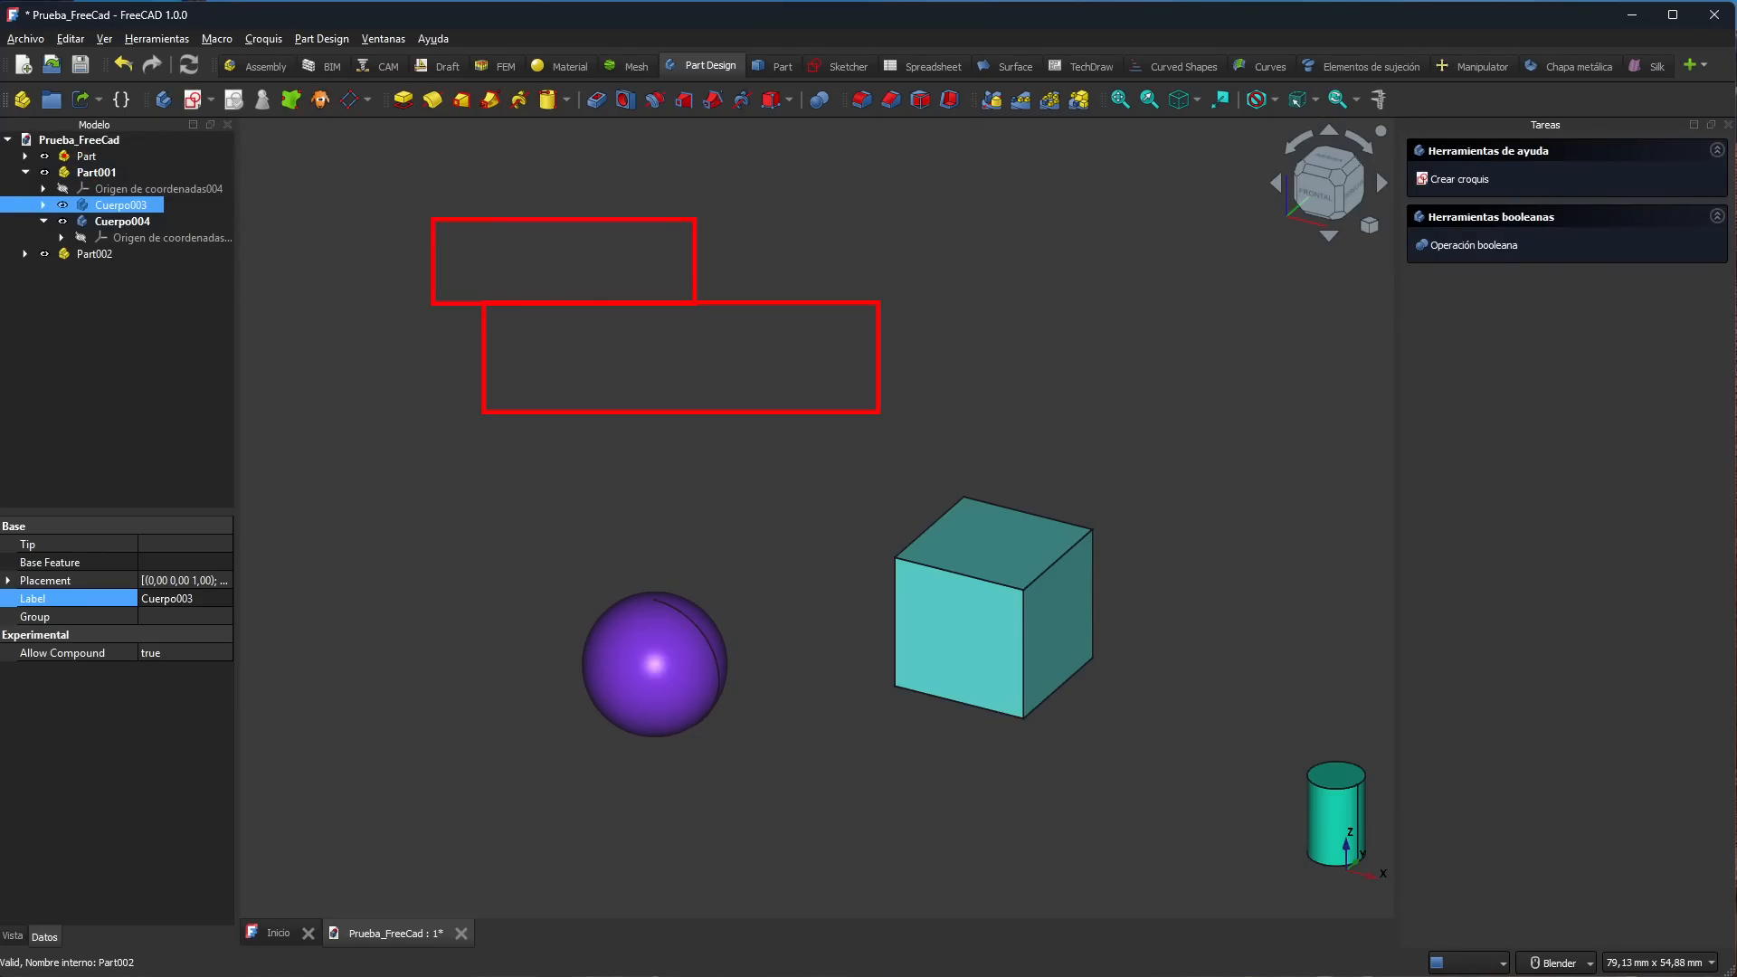
mouse_move(54, 148)
left_mouse_down()
mouse_move(50, 162)
mouse_move(80, 152)
mouse_move(58, 143)
mouse_move(50, 181)
mouse_move(72, 187)
left_mouse_up()
key("Escape")
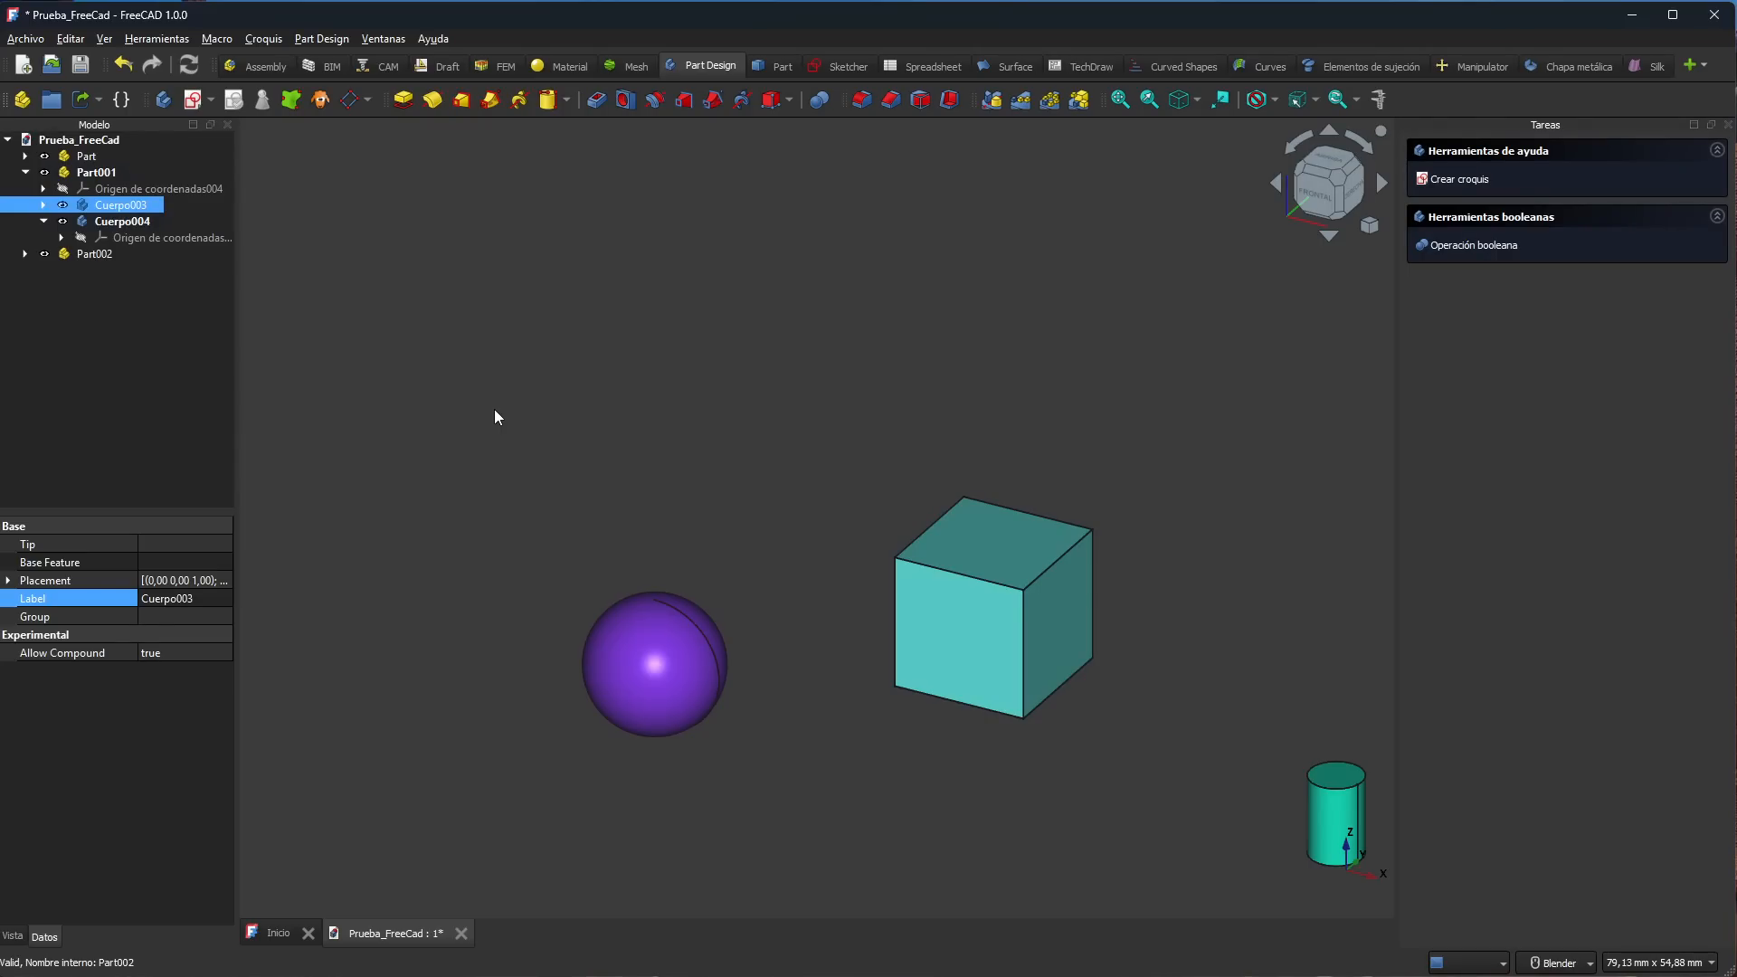
Step: Select the Part001 container and its coordinate origin in the model tree to point out the container level
left_click(96, 172)
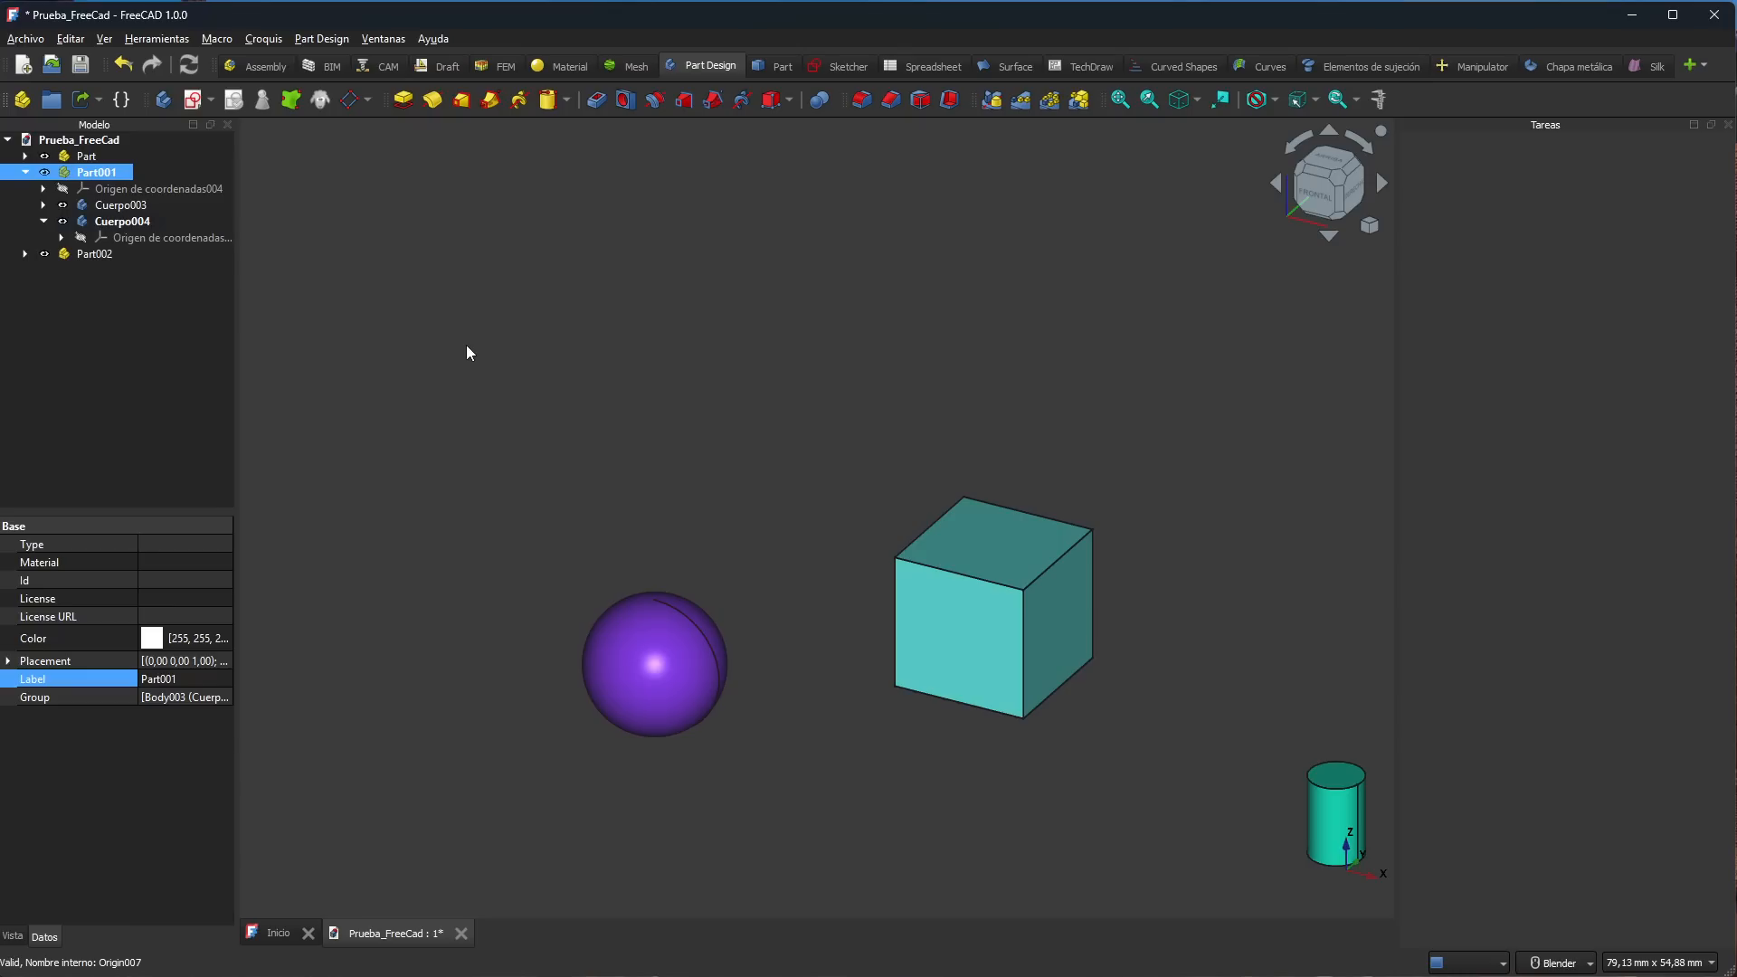
left_click(91, 183)
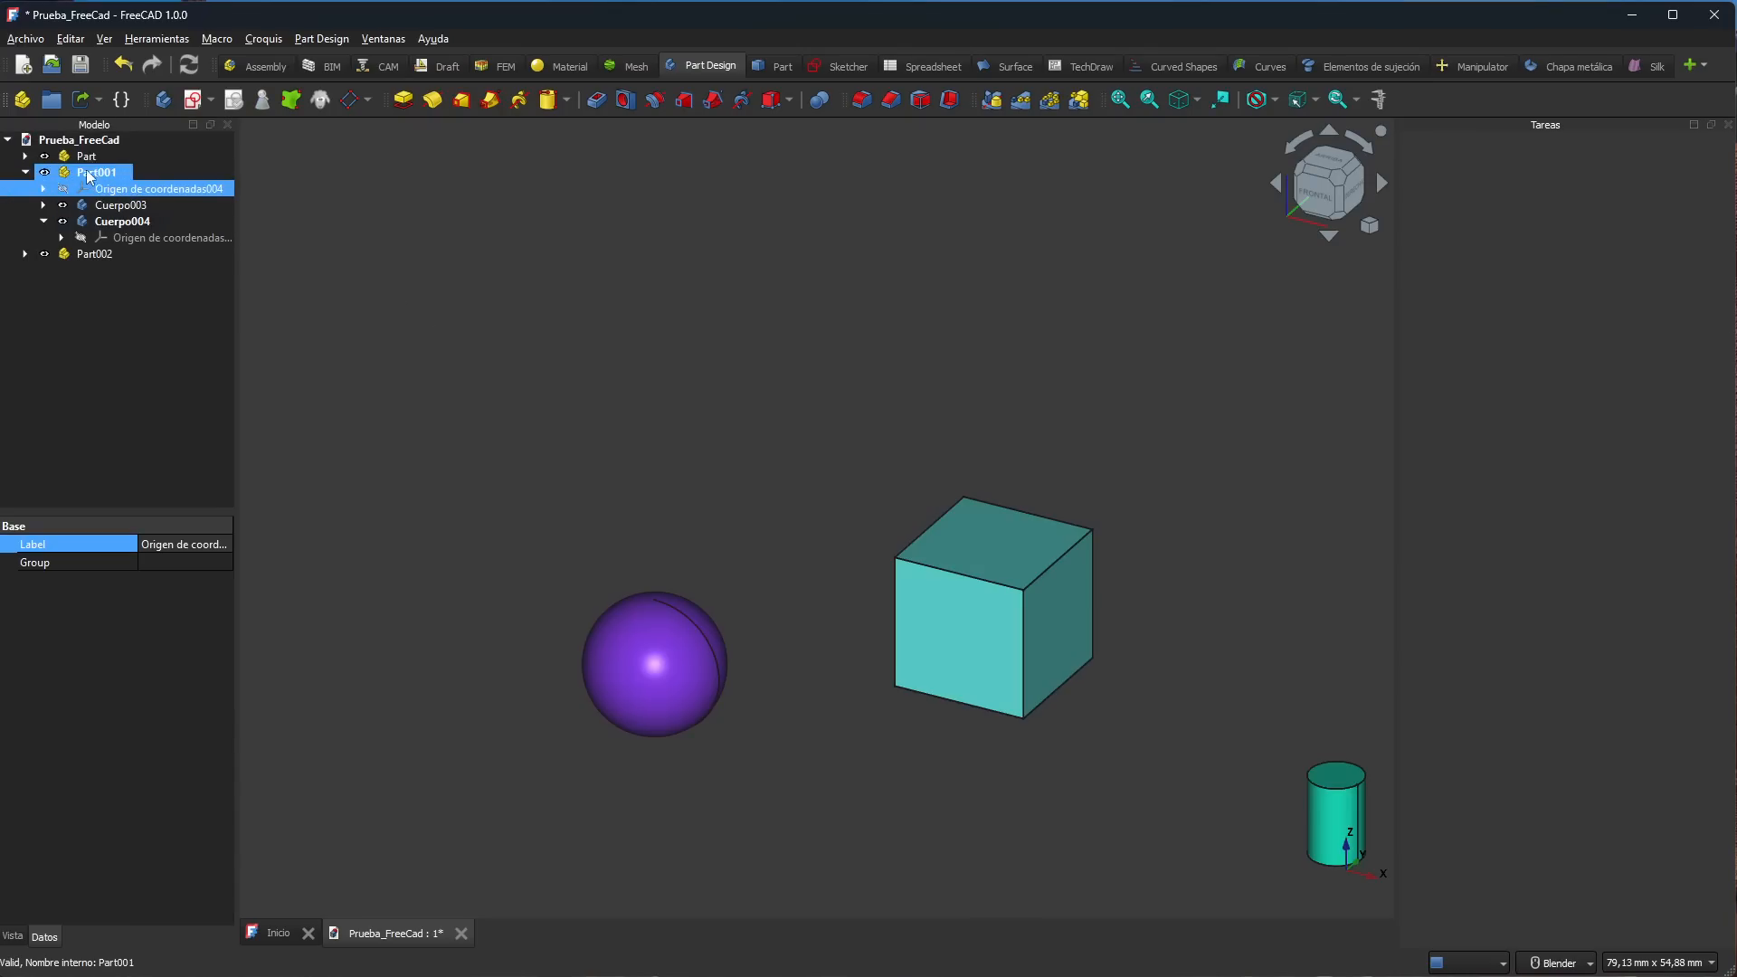
left_click(89, 174)
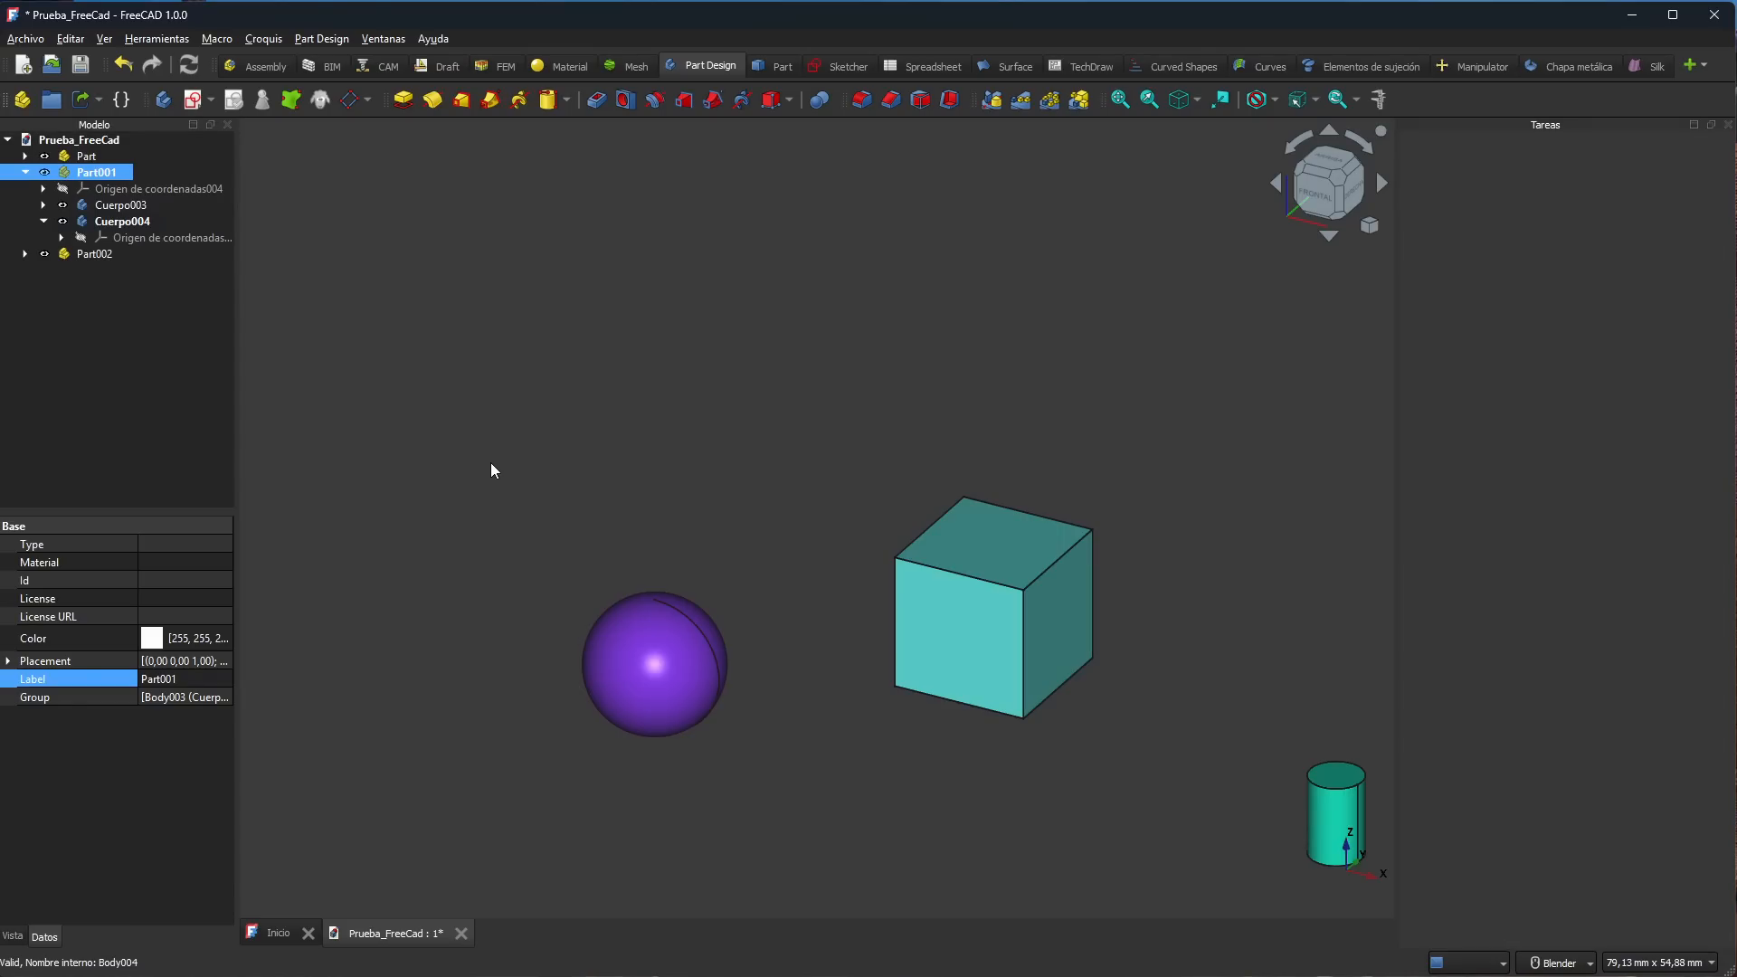
scroll(507, 476, "down", 2)
scroll(817, 715, "up", 2)
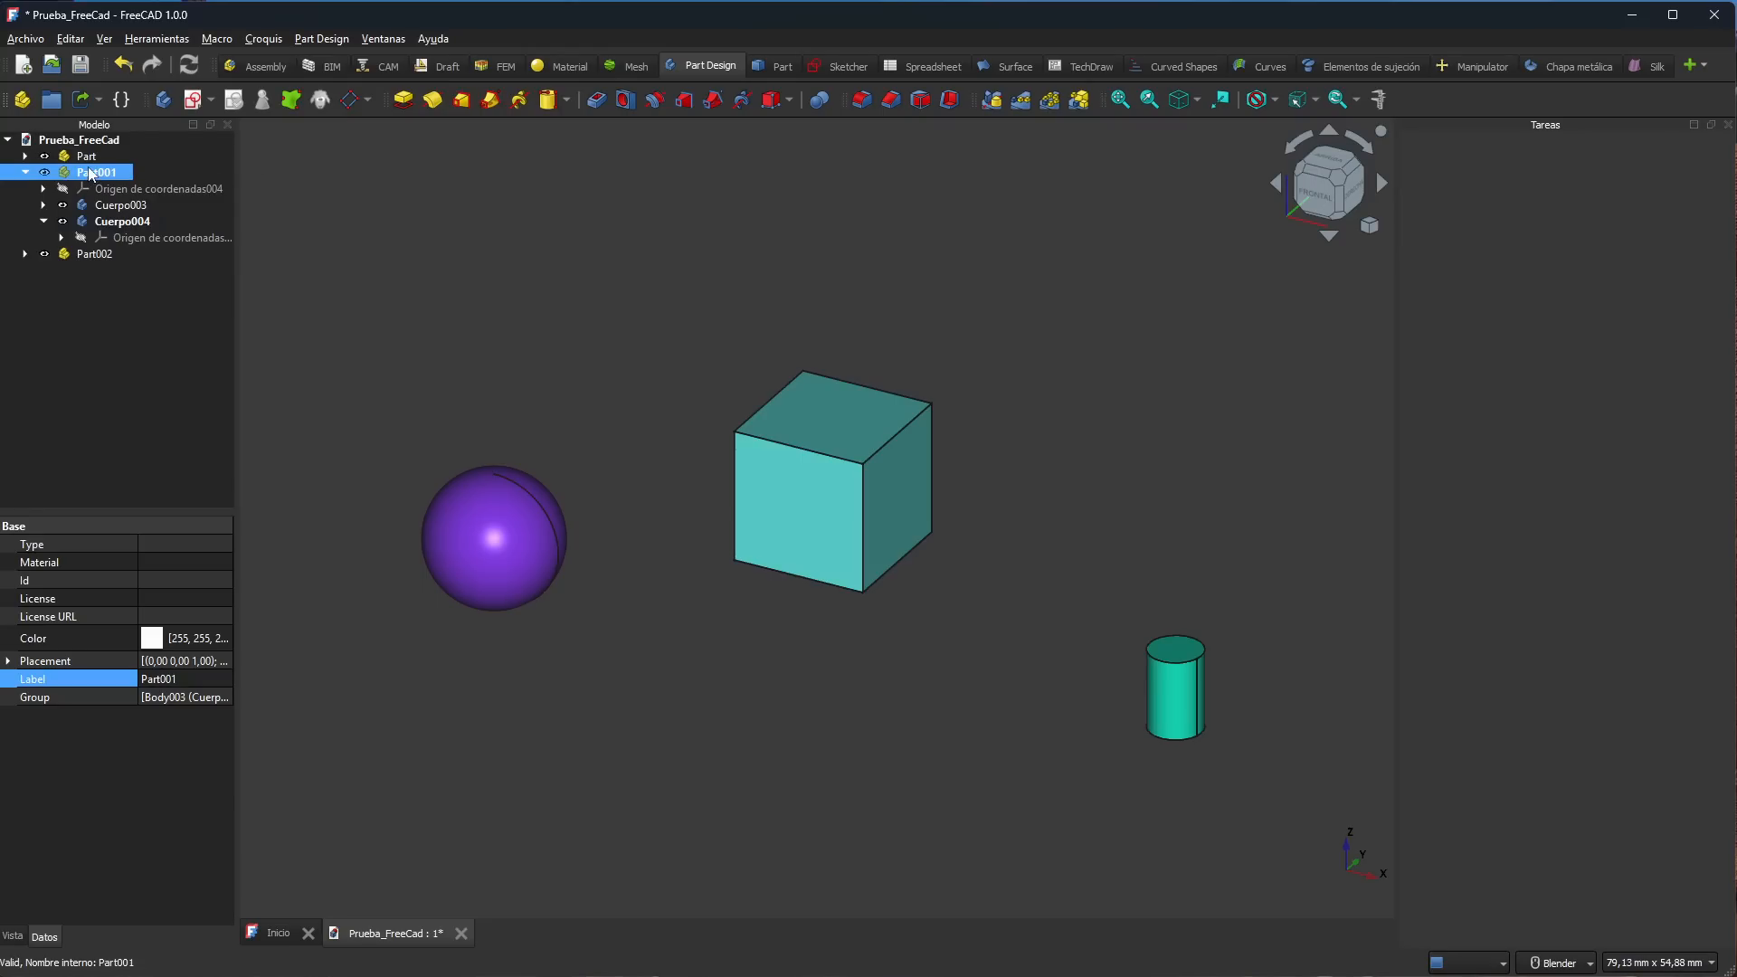
Step: Show the coordinate origin of Cuerpo003, examine its planes and axes from several angles, and hide it again
left_click(105, 206)
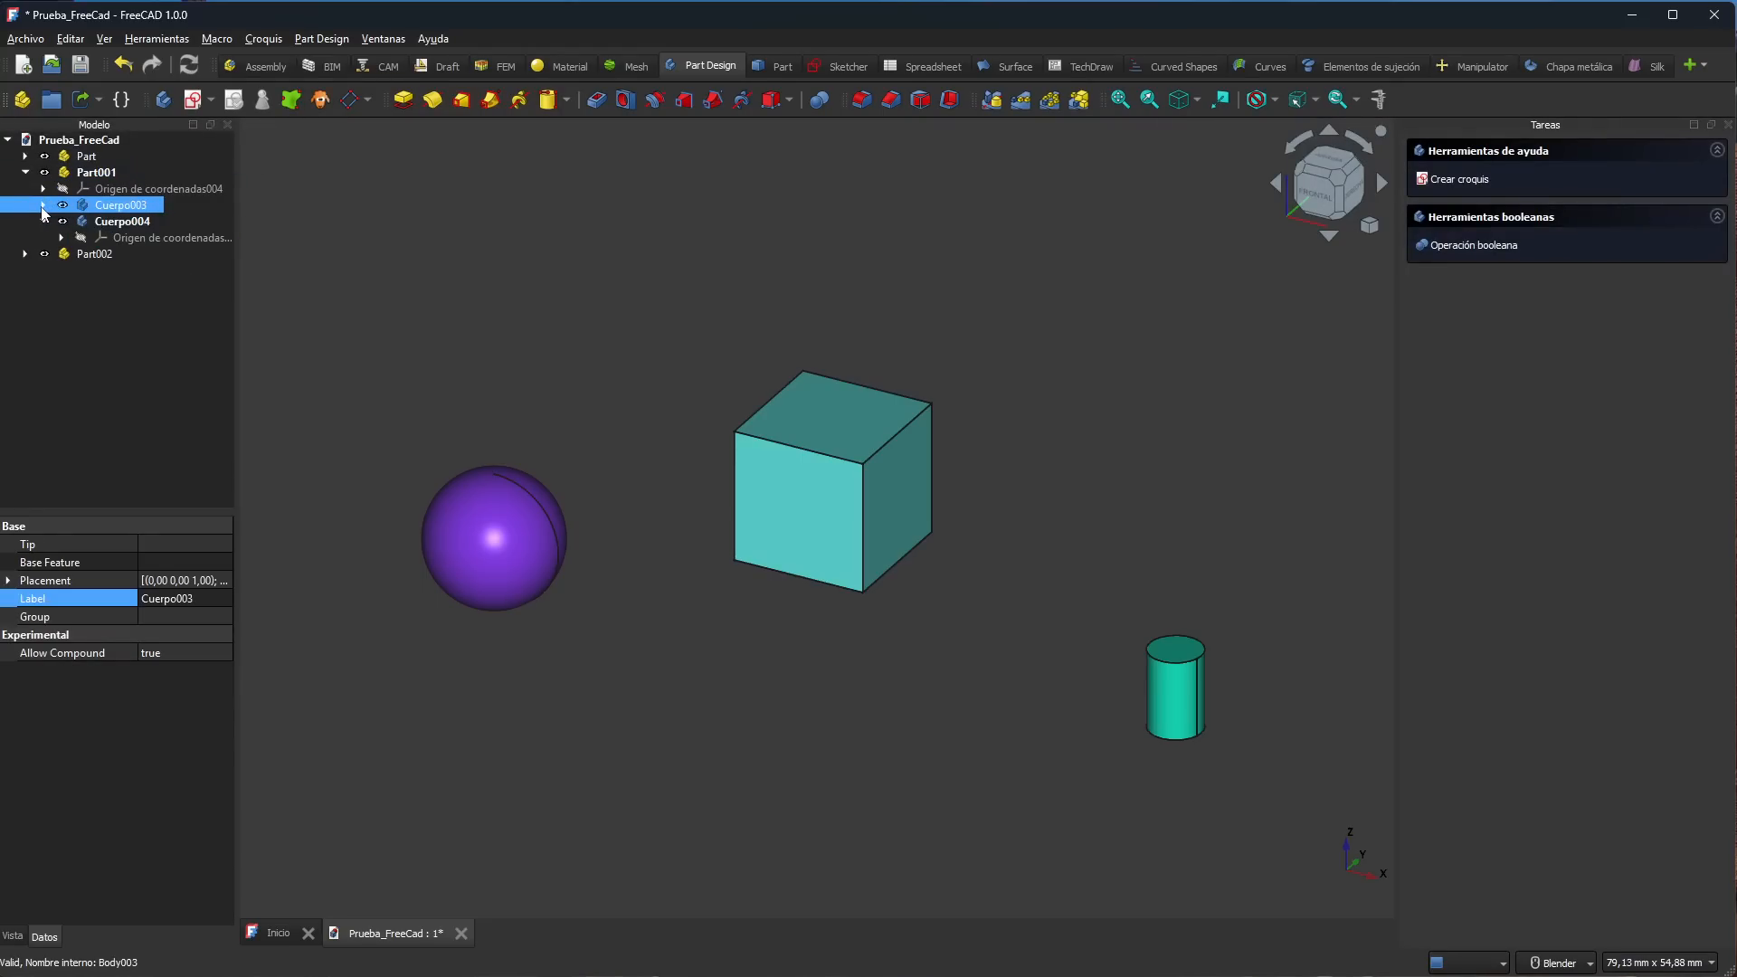
left_click(44, 205)
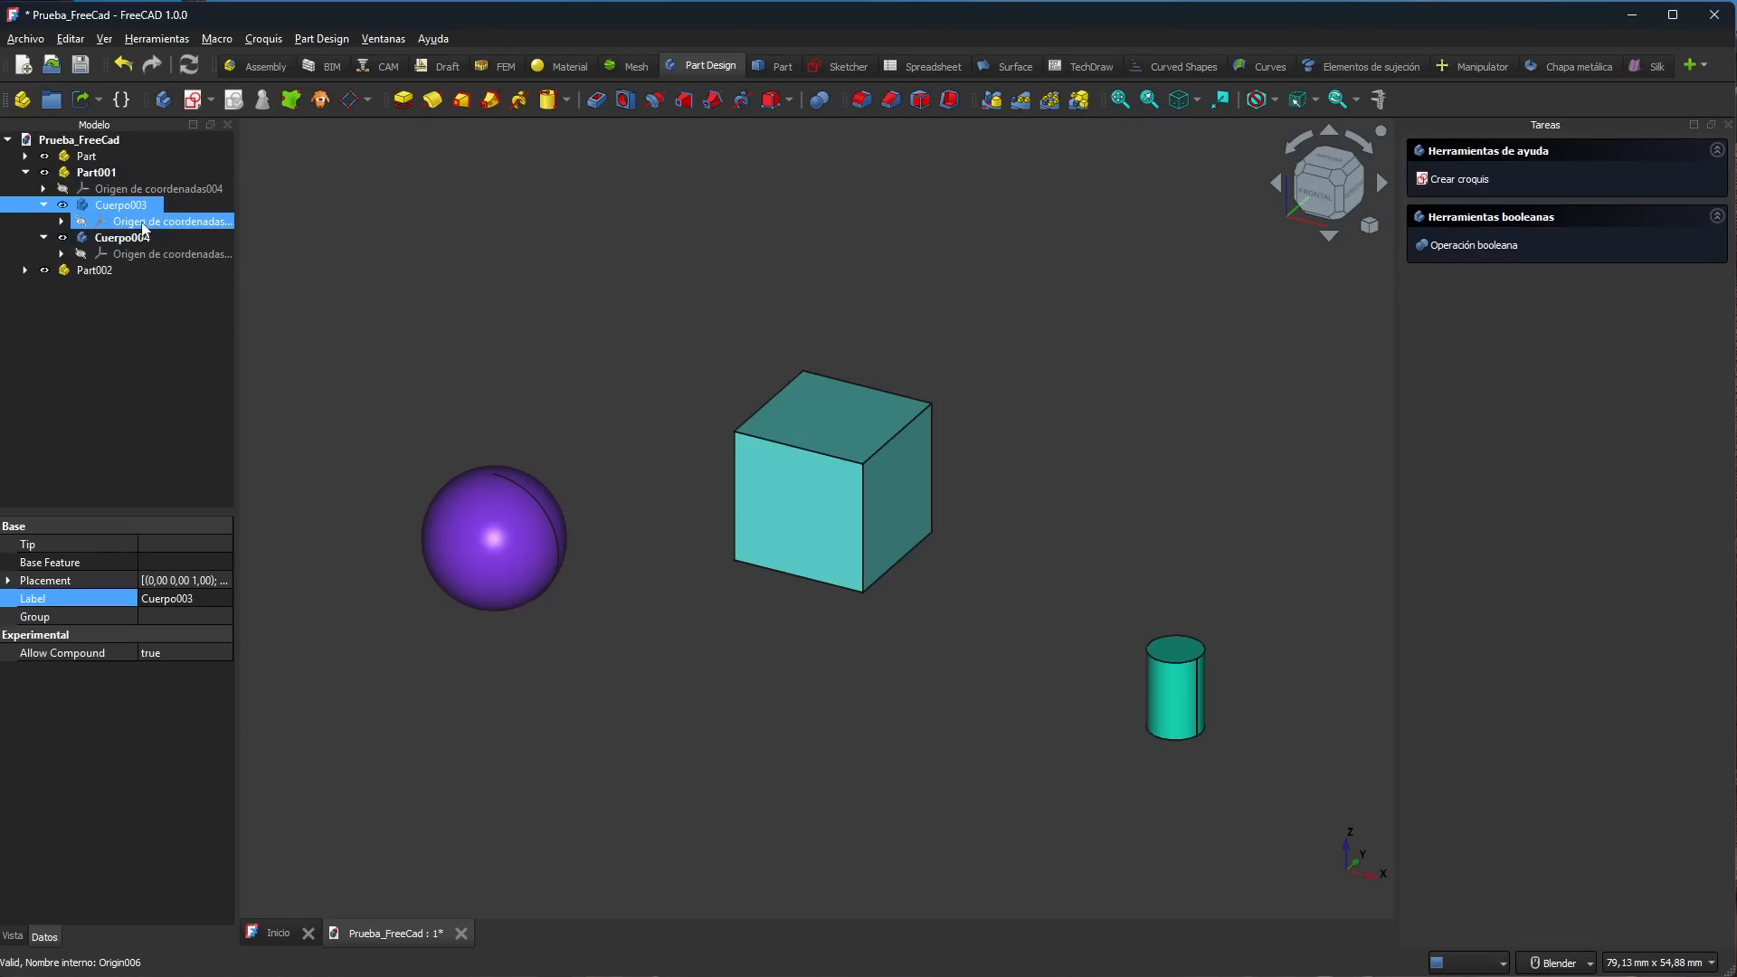
left_click(81, 222)
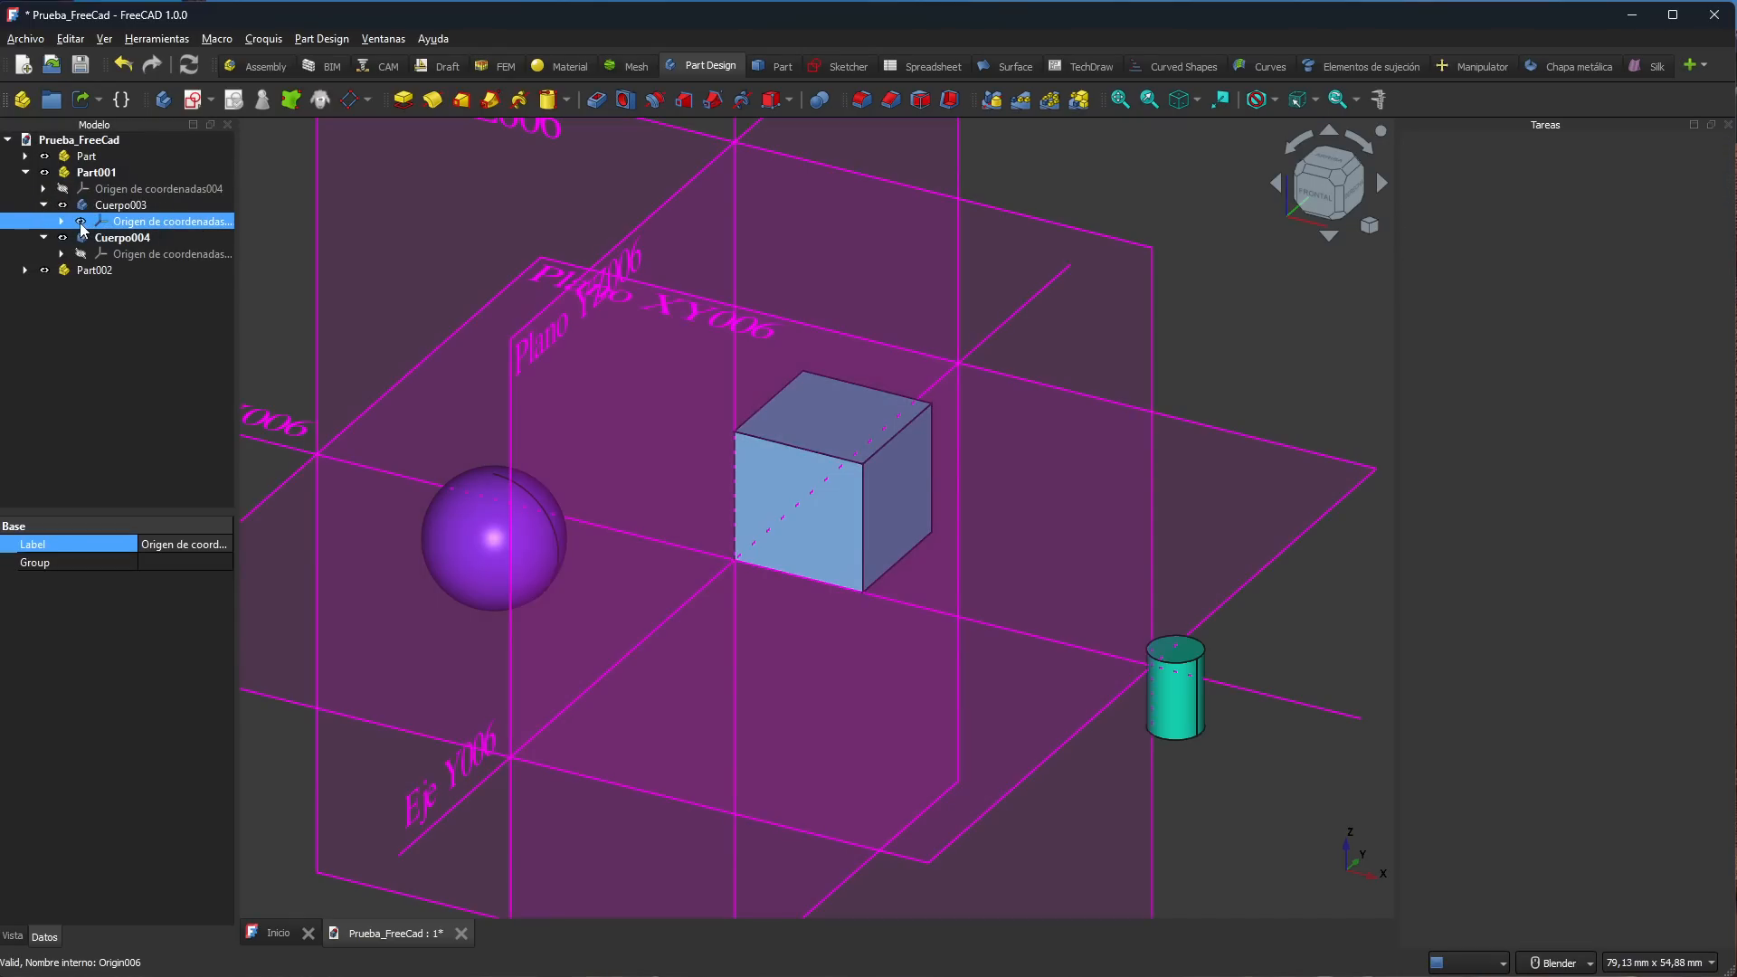
scroll(678, 411, "down", 3)
middle_click_drag(679, 411, 839, 455)
key("0")
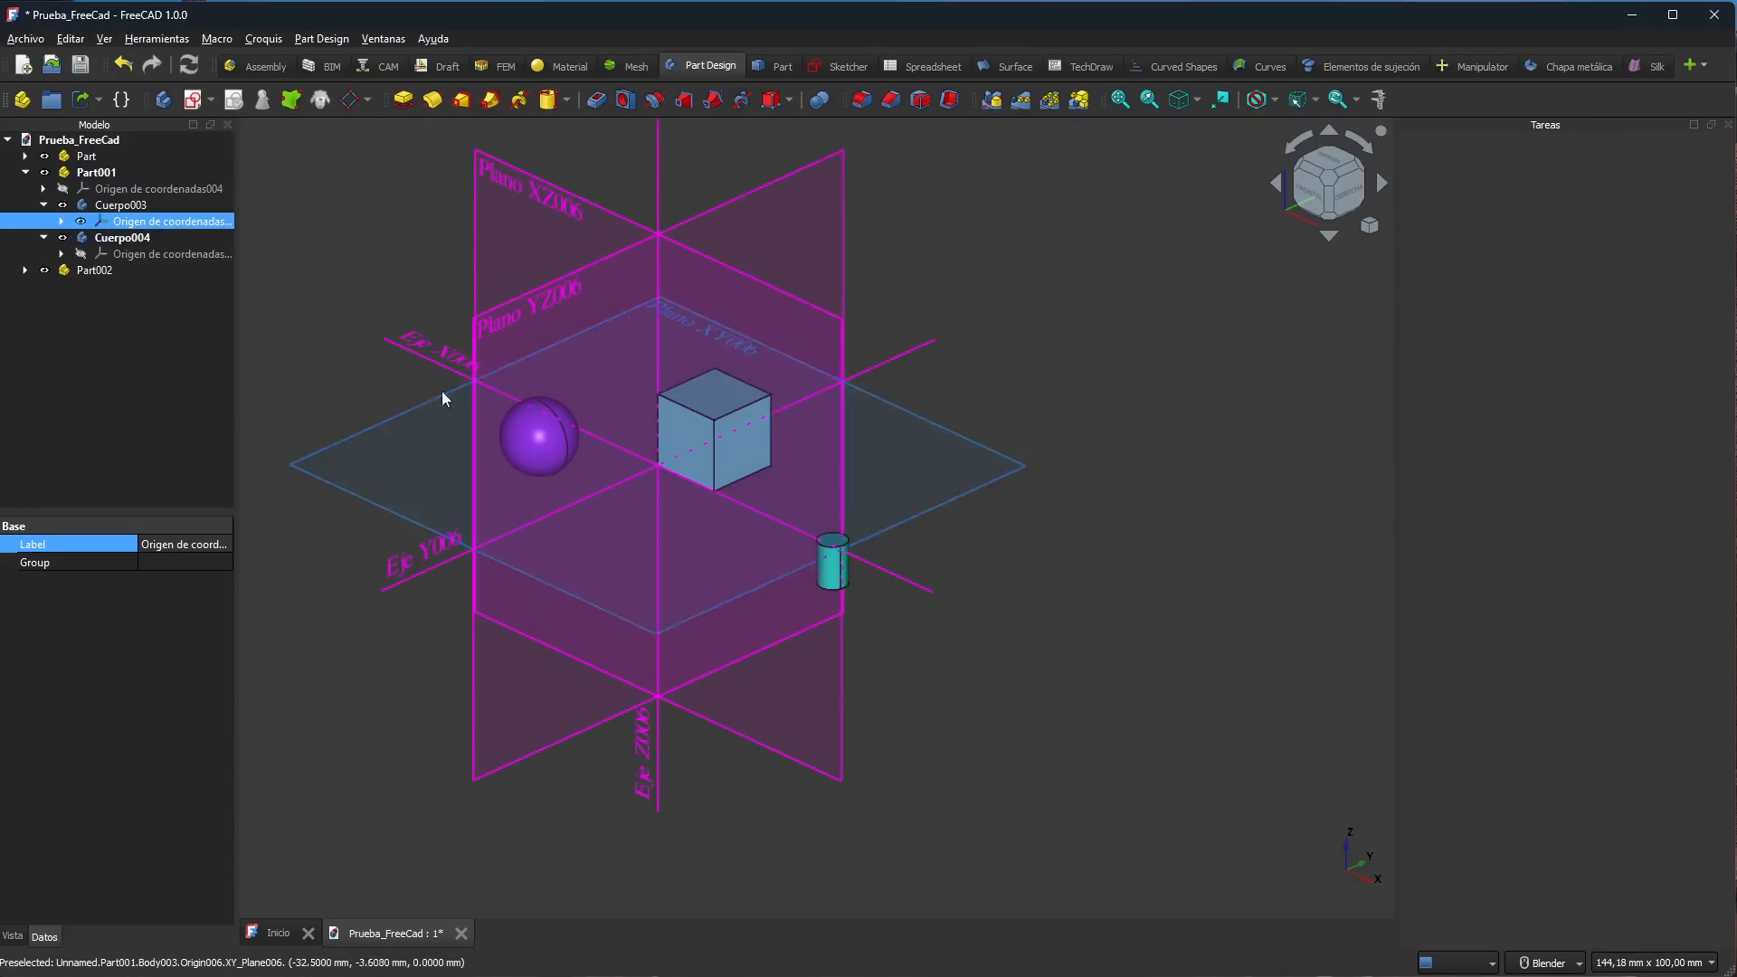
middle_click_drag(442, 396, 438, 347)
scroll(494, 372, "down", 3)
scroll(443, 284, "up", 3)
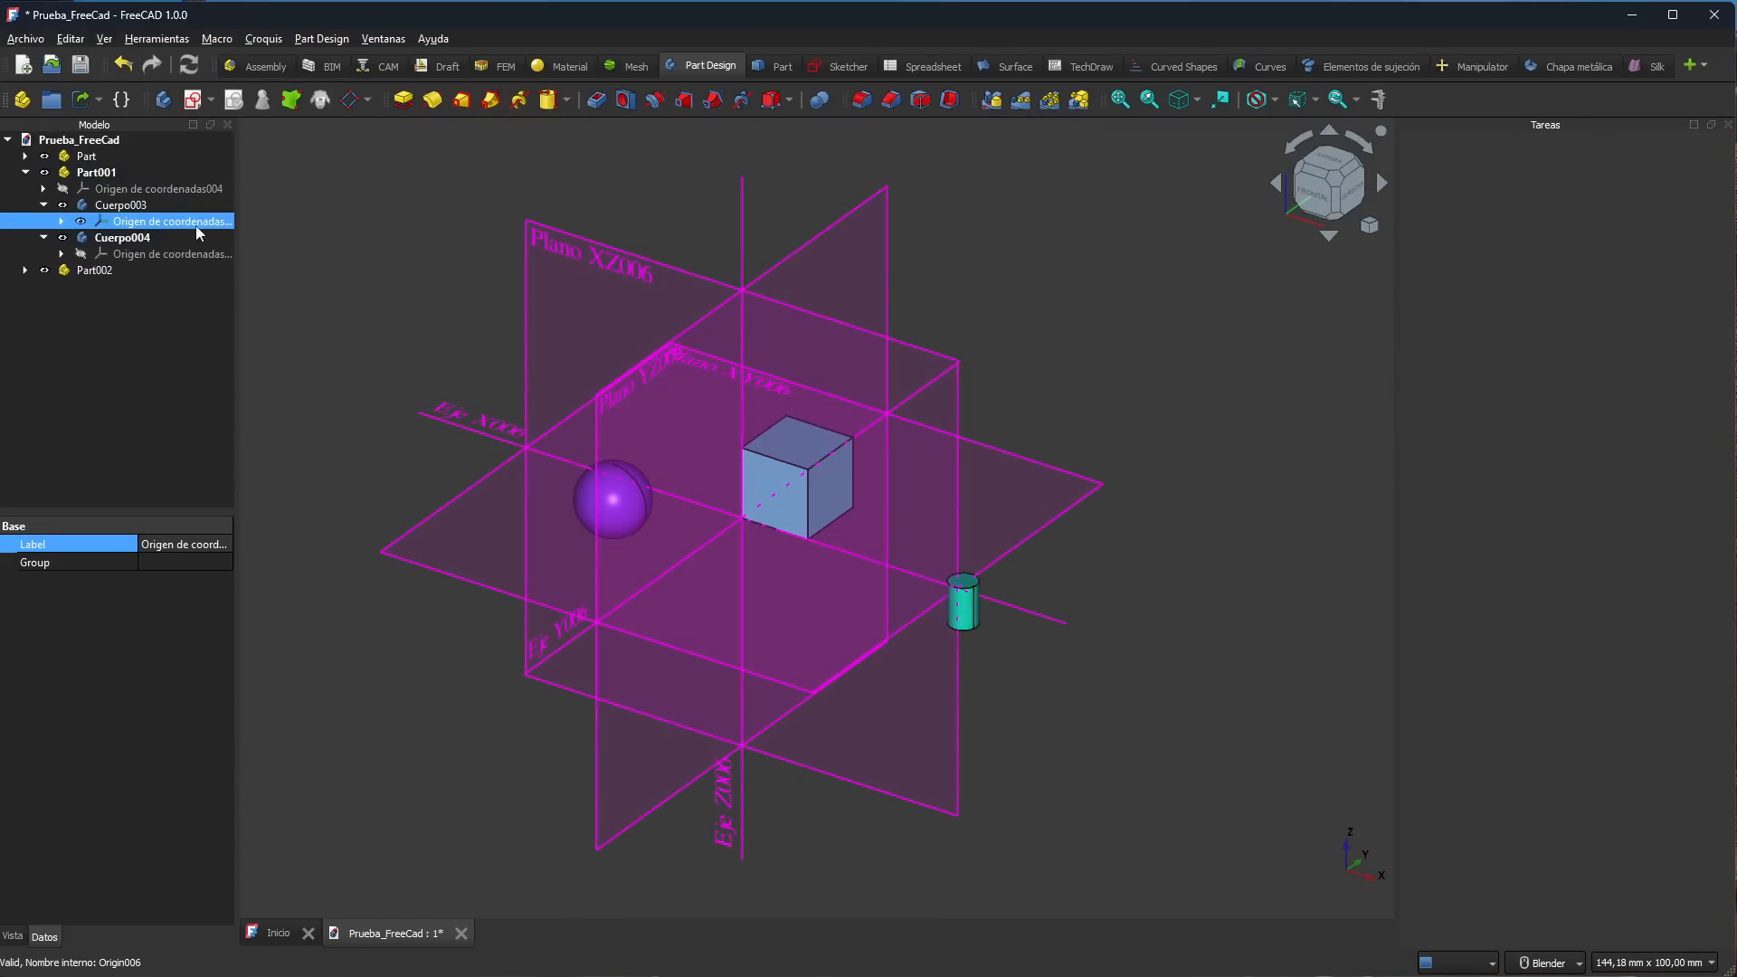
left_click(81, 222)
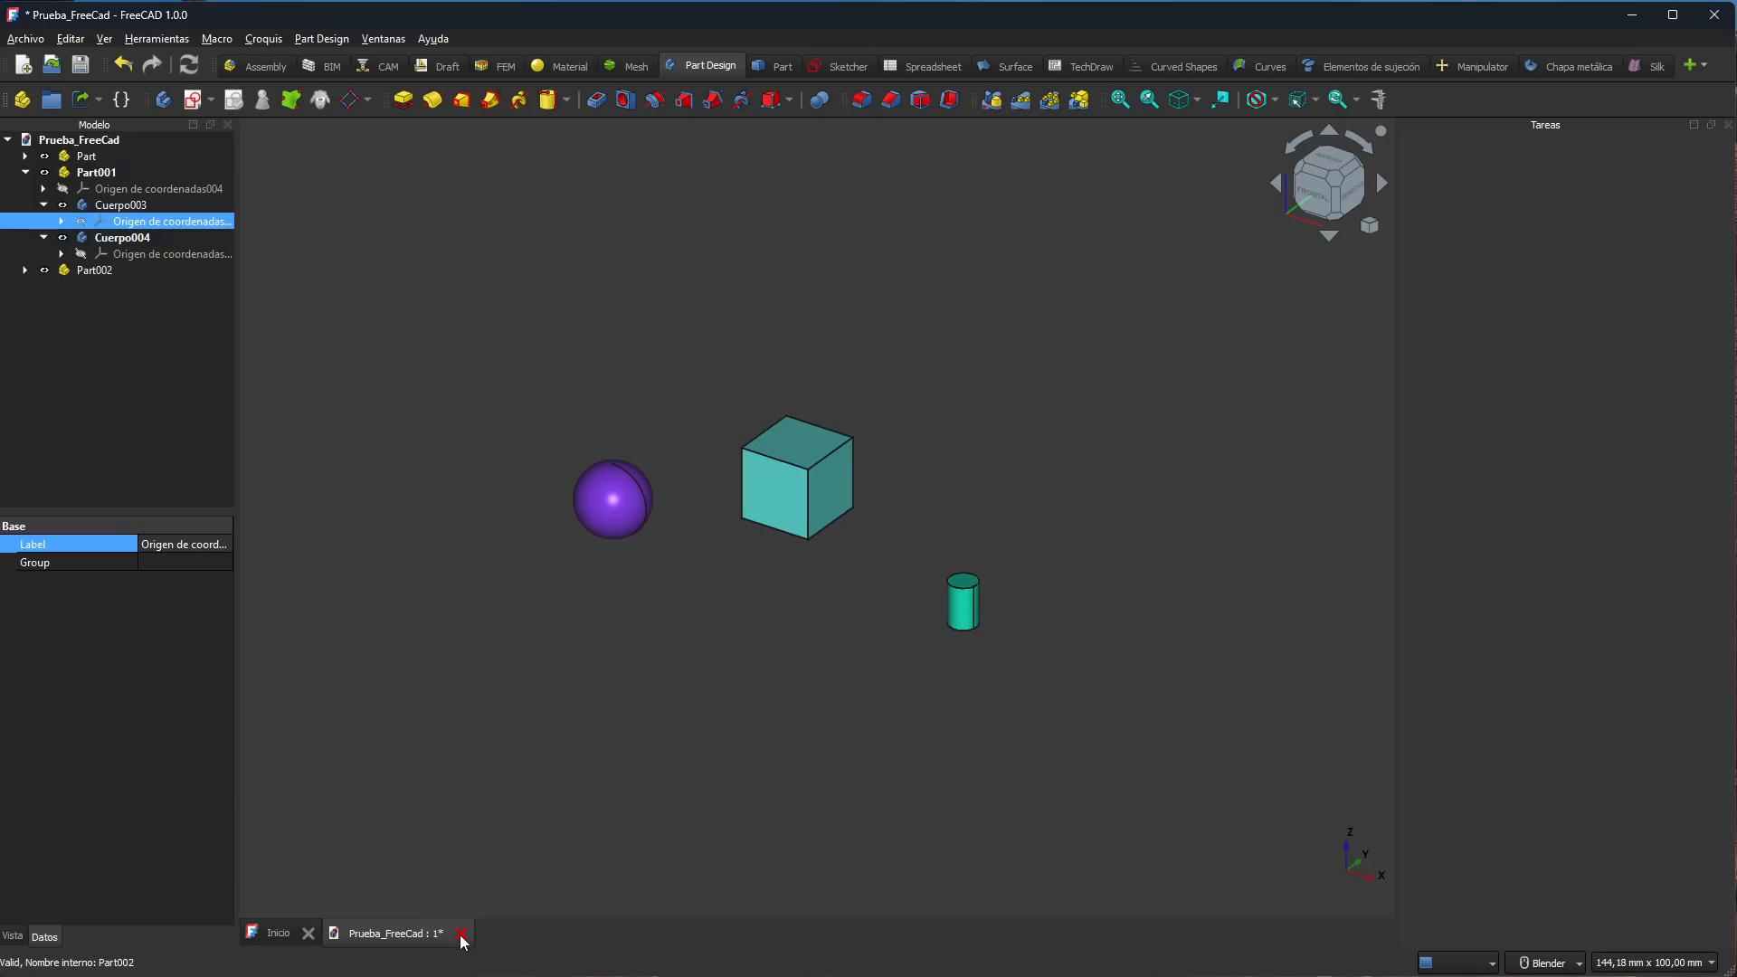
Step: Delete all Part containers in the file together with their contents
key("ctrl+a")
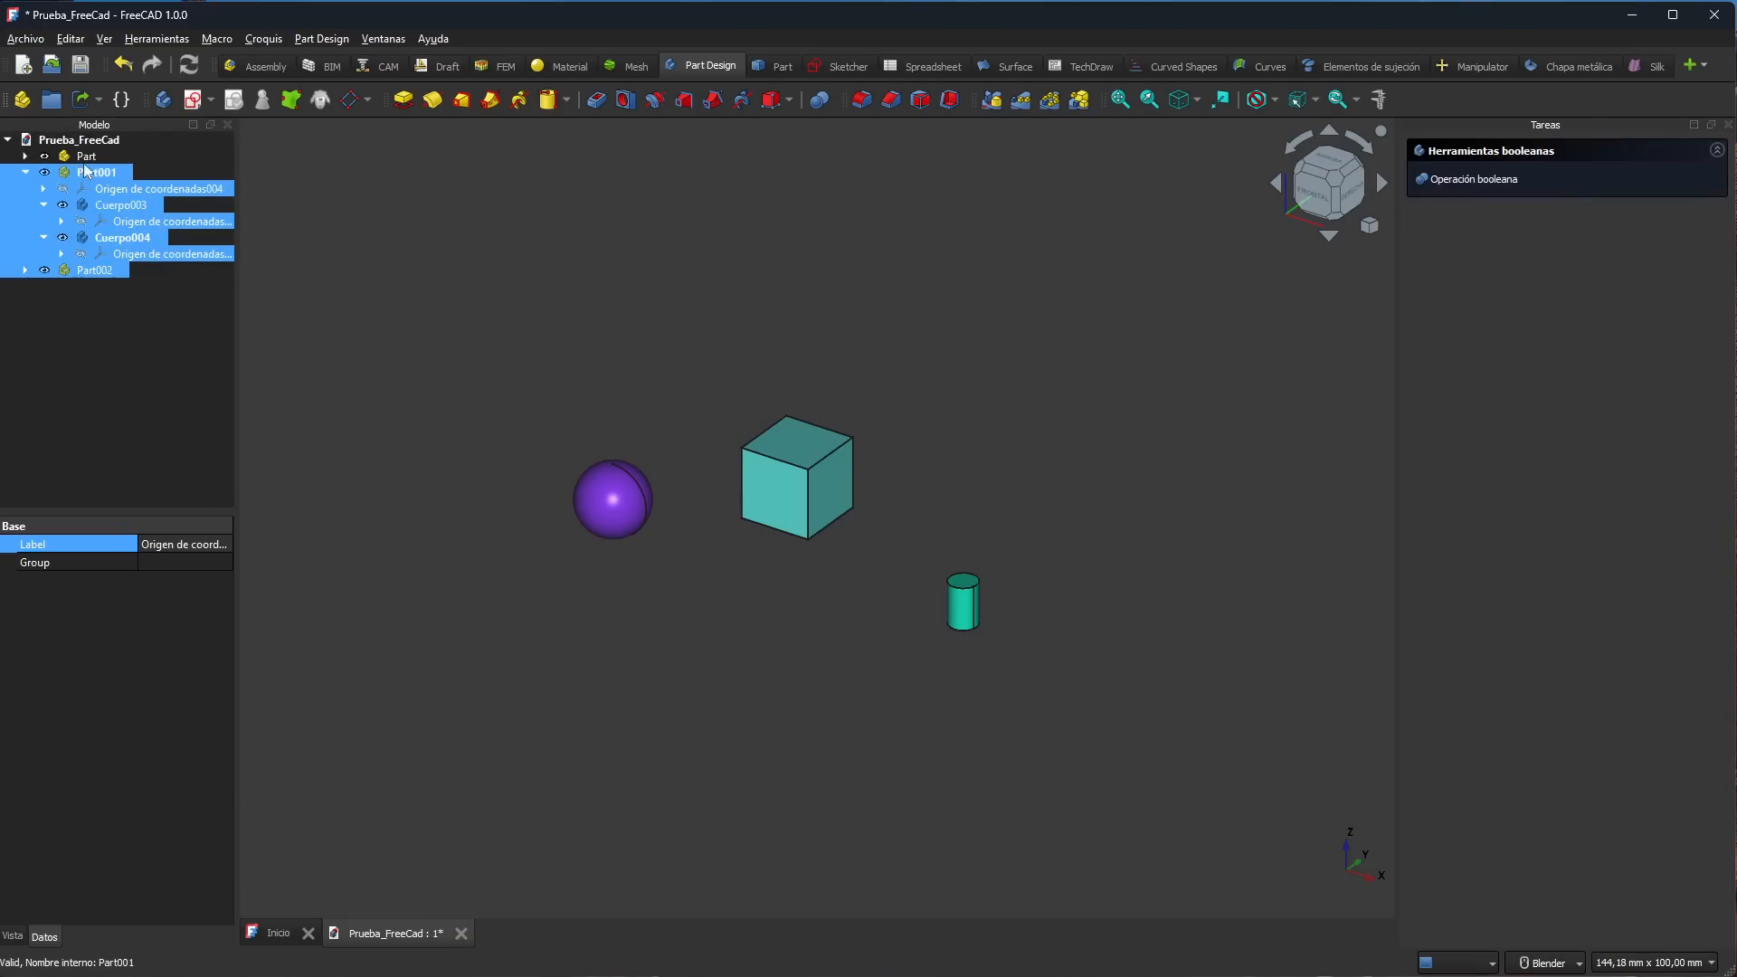
key("Delete")
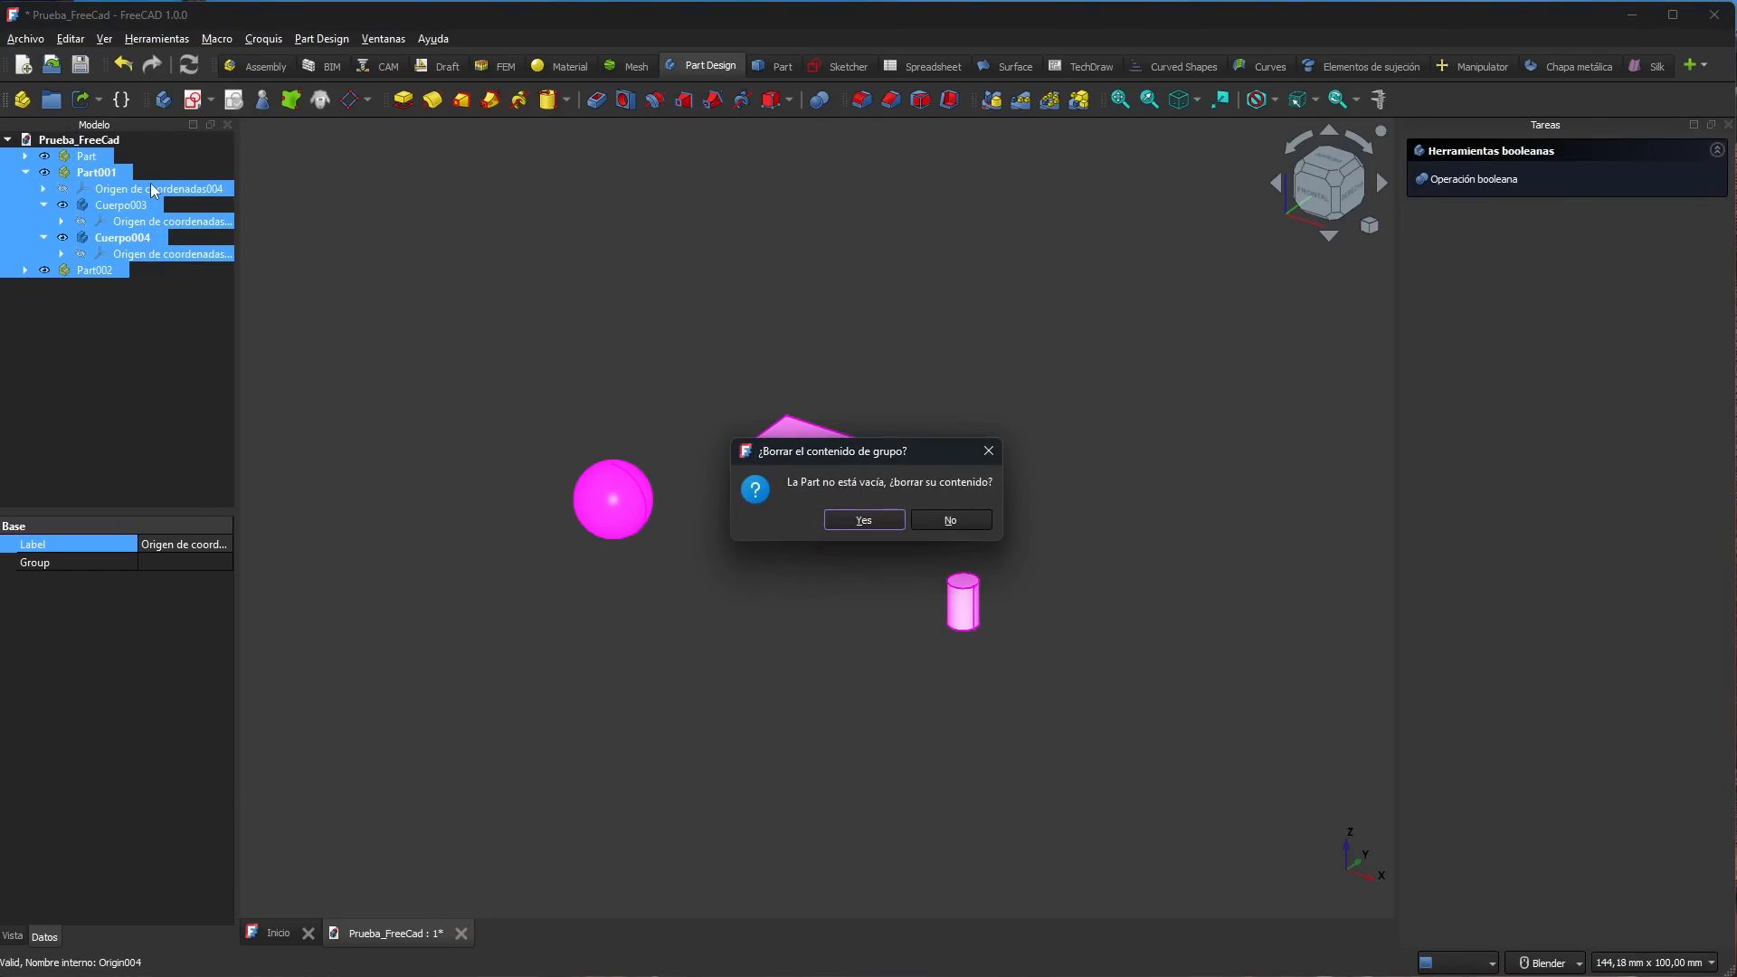
left_click(862, 523)
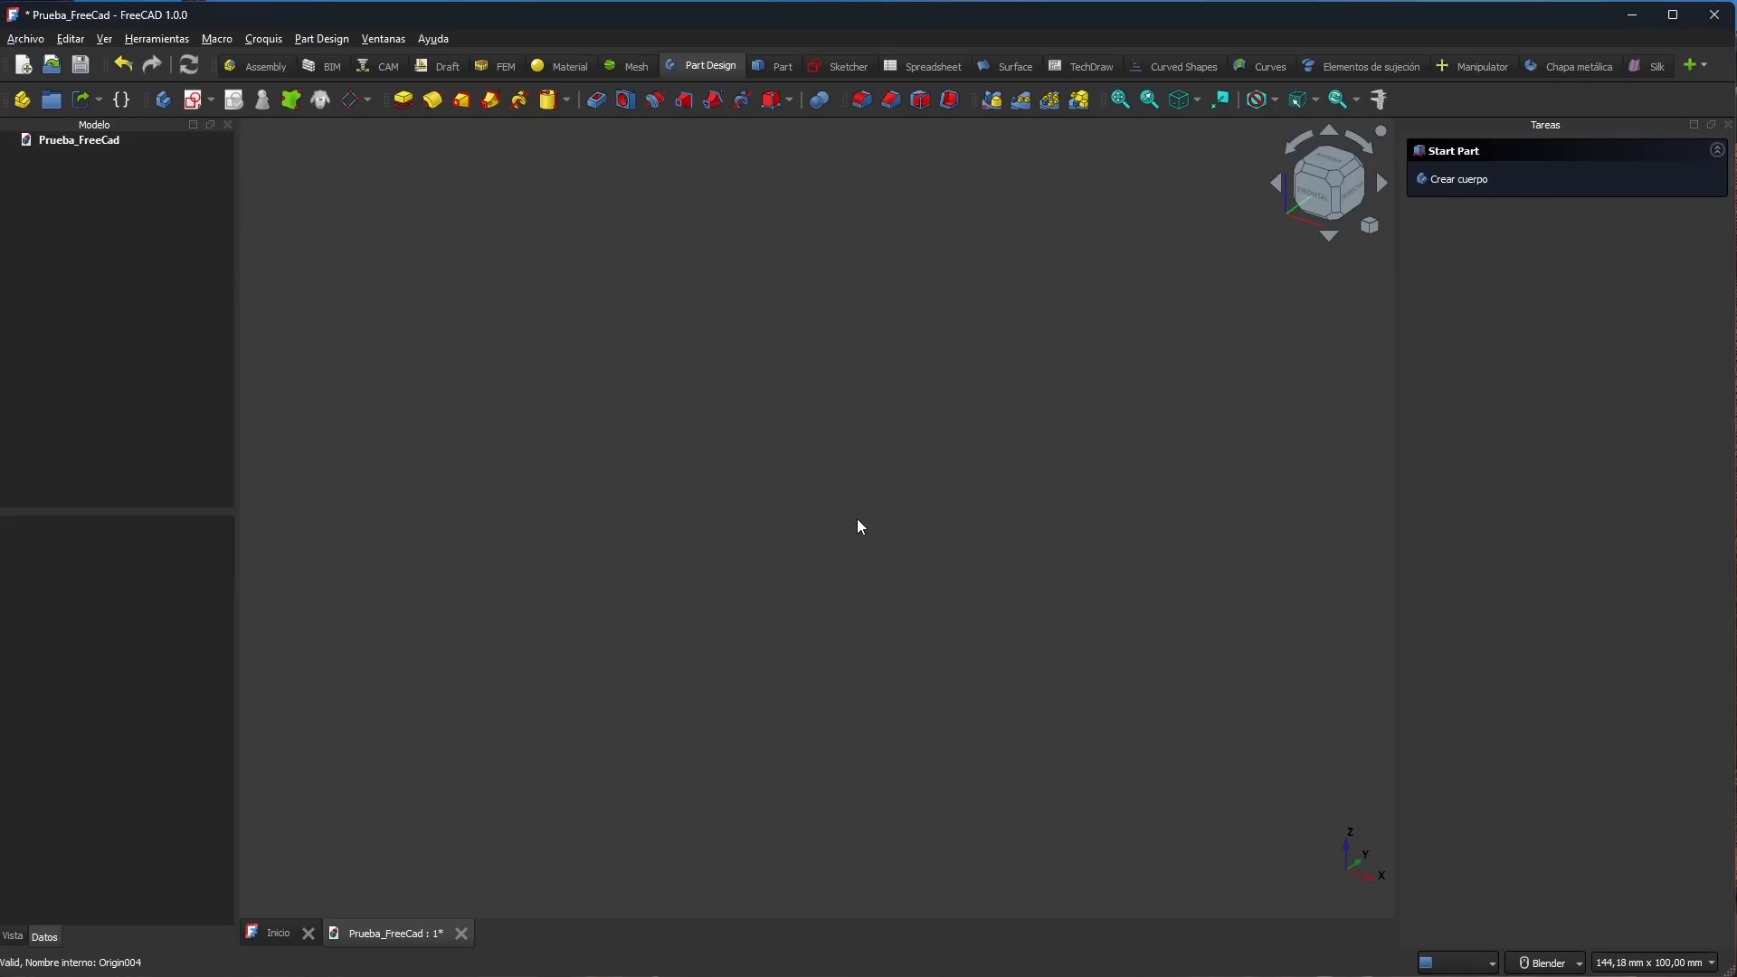
Step: Create a new body and a new Part container, and move the body into the container
left_click(163, 105)
left_click(360, 393)
left_click(95, 156)
left_click(500, 350)
left_click(98, 173)
left_click(601, 406)
left_click(24, 103)
left_click_drag(83, 159, 93, 191)
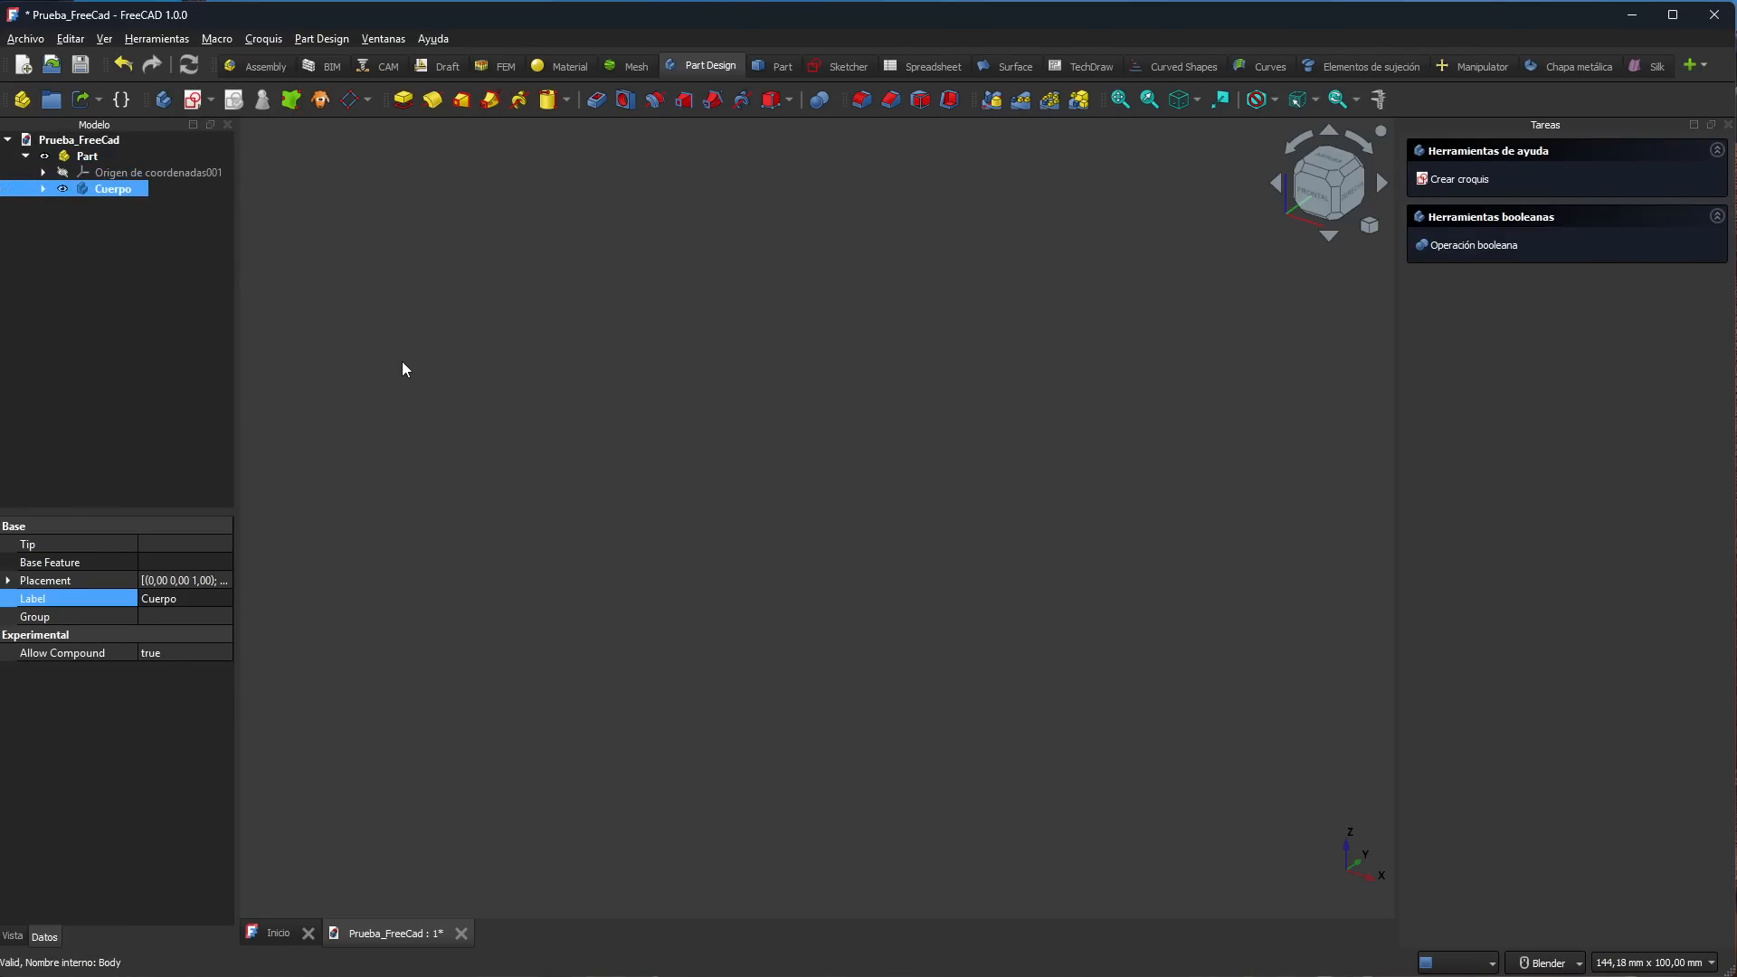
Step: Collapse and expand the file and Part levels of the model tree, and expand Cuerpo to examine the nesting
left_click(7, 140)
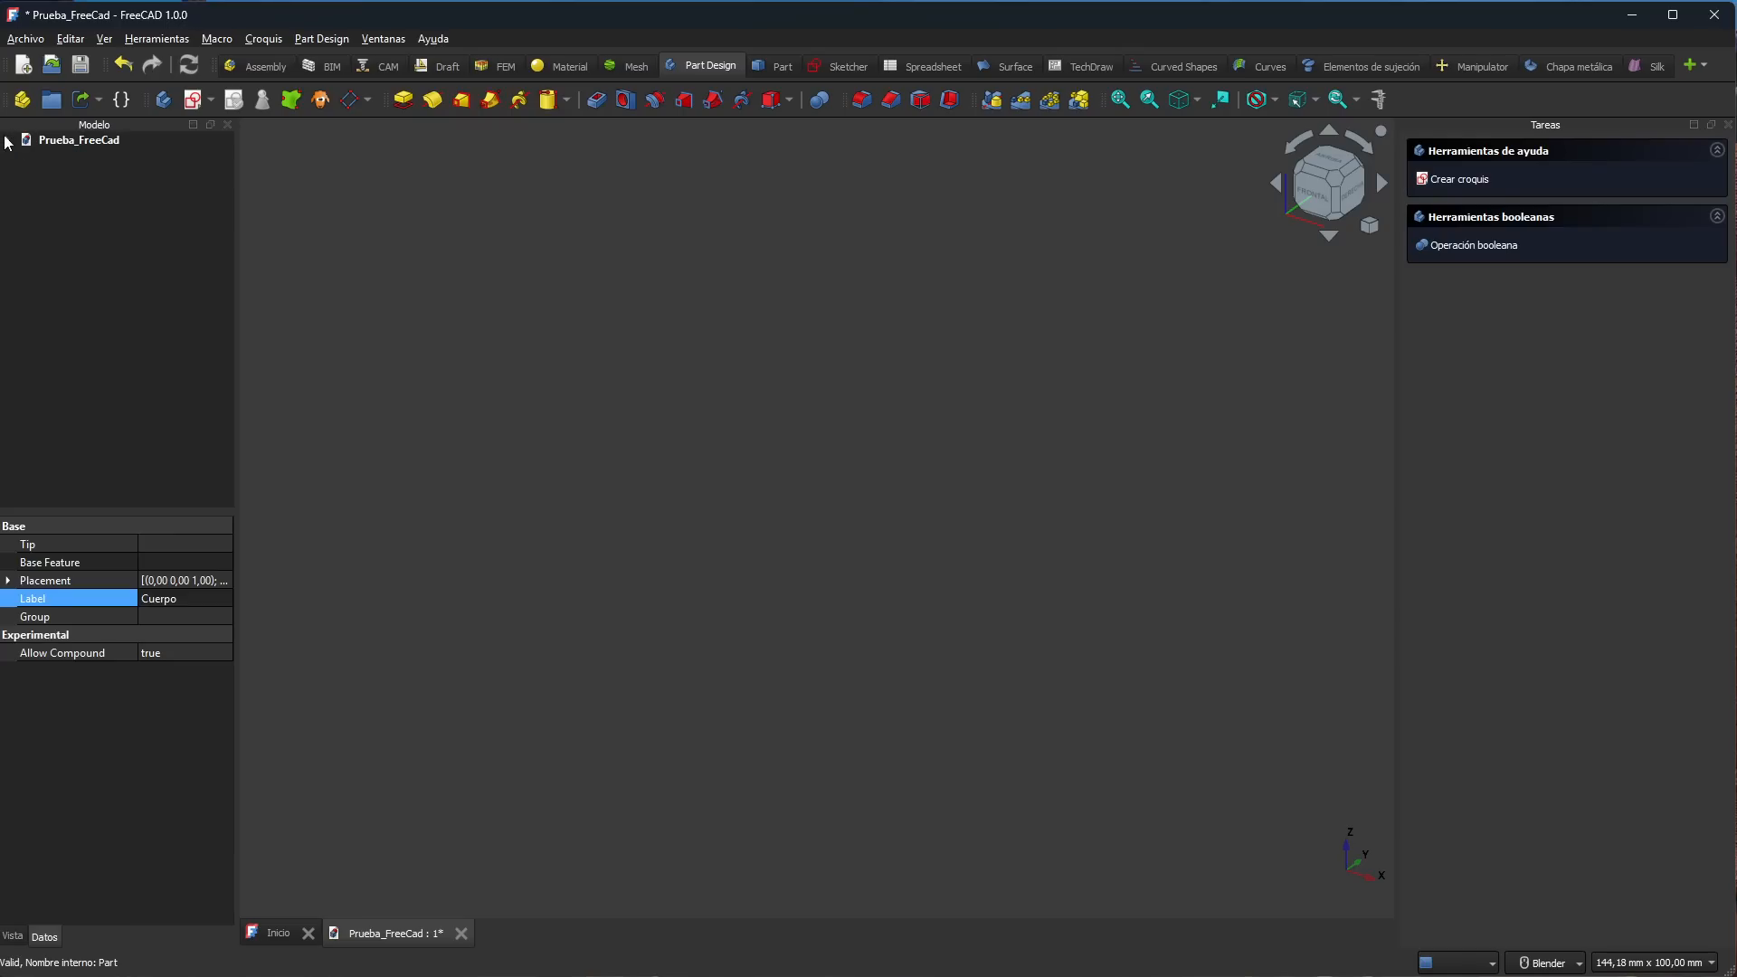
left_click(7, 140)
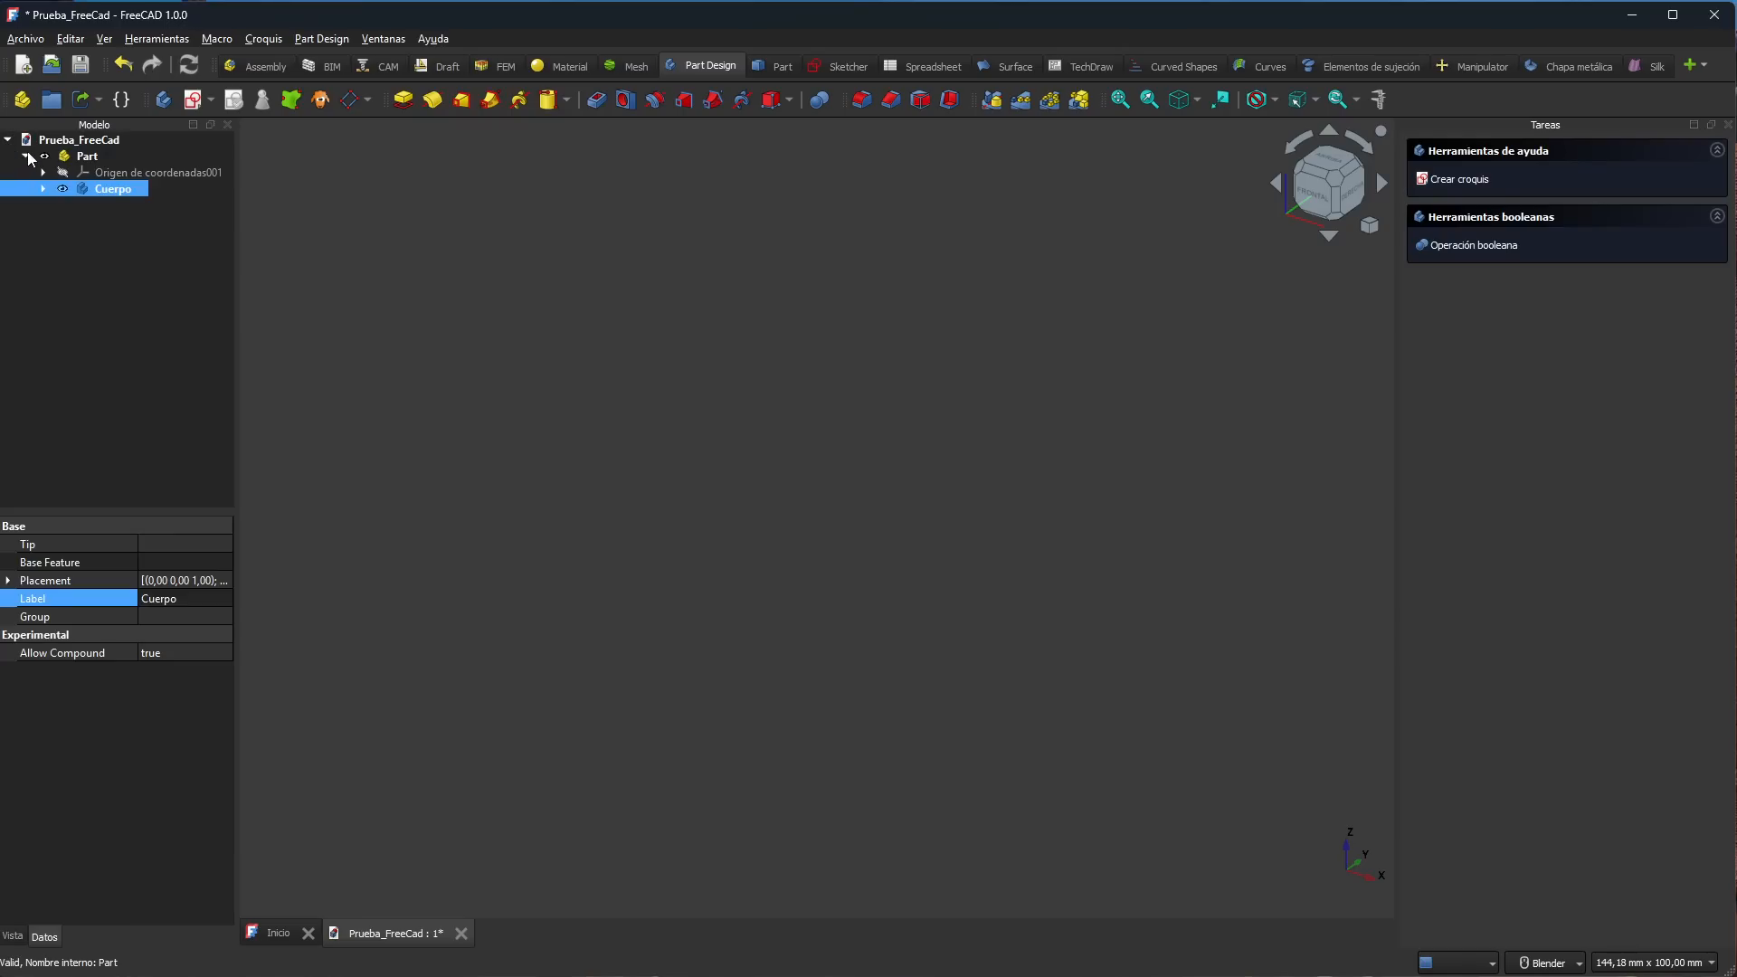
left_click(25, 156)
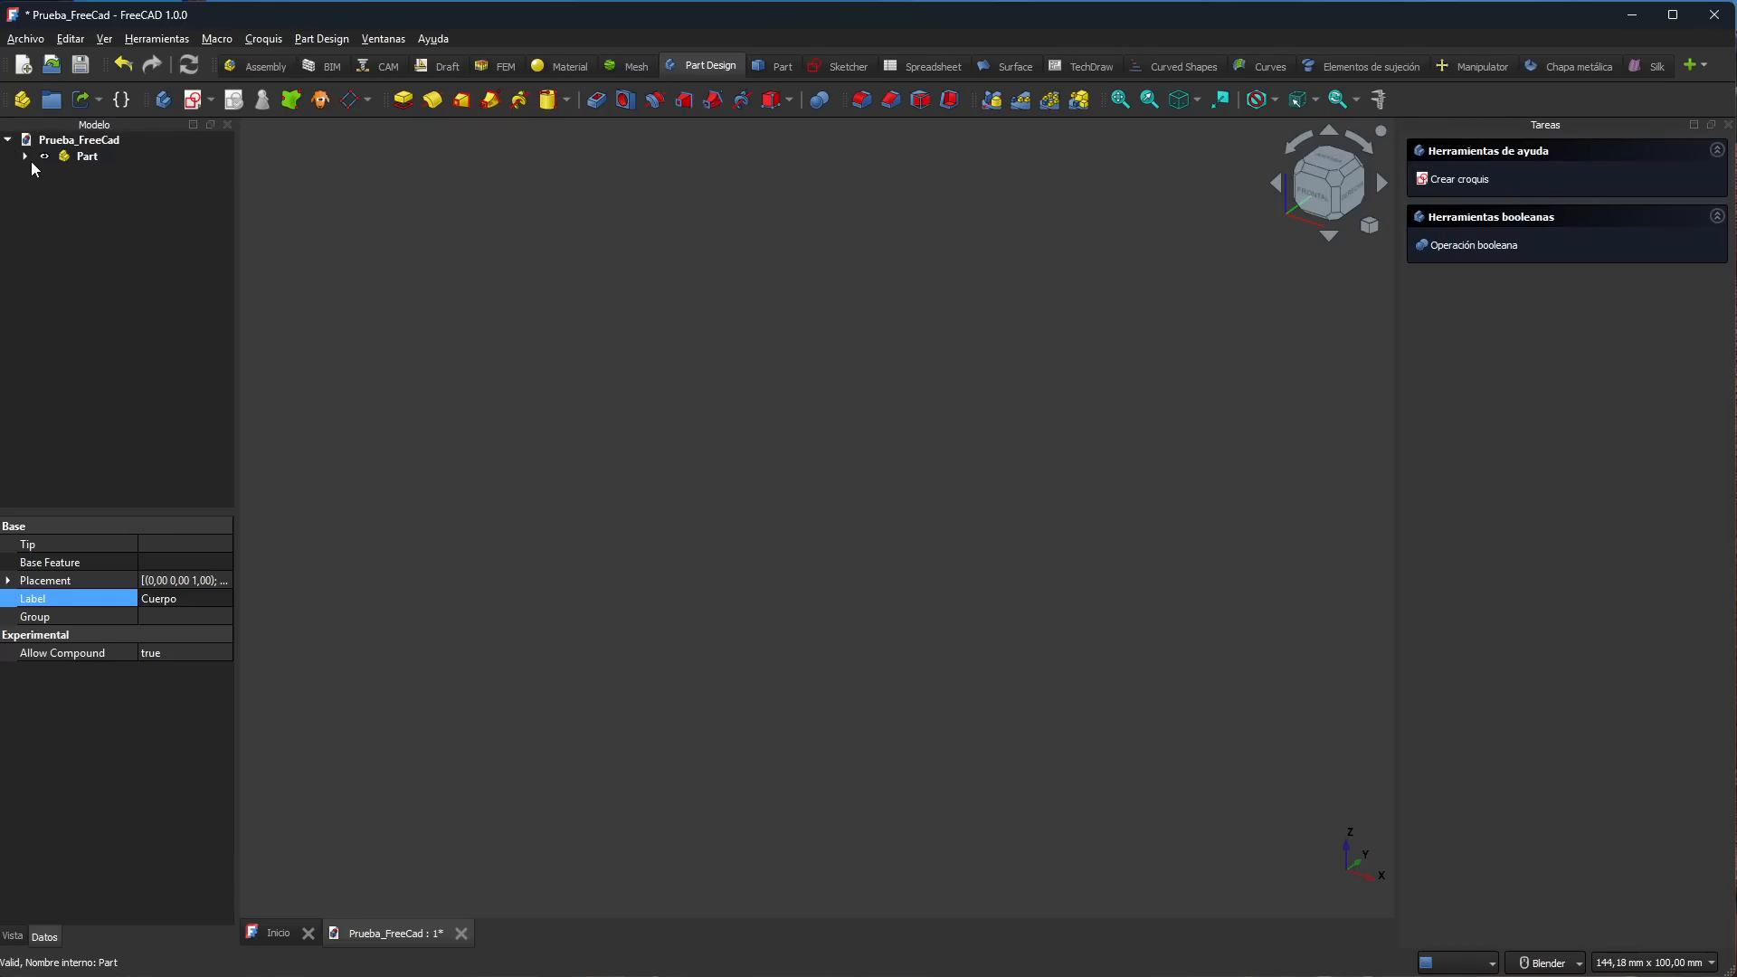
left_click(26, 156)
left_click(43, 188)
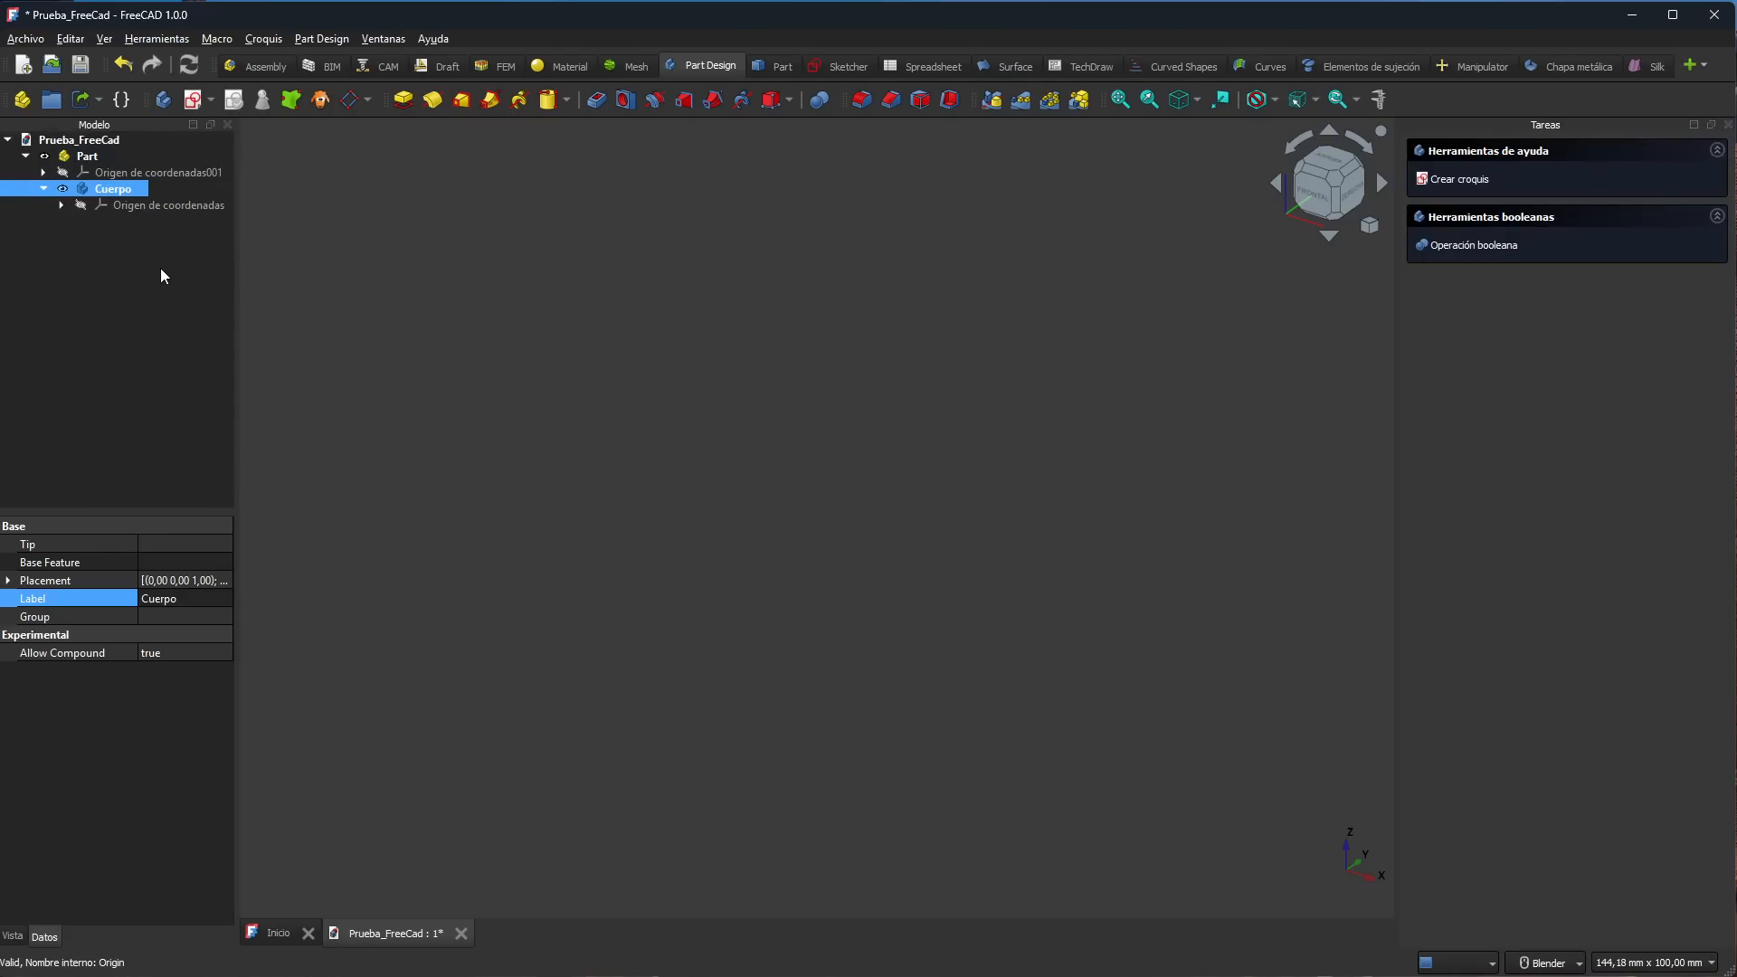
Step: Add an additive box of 10 × 10 × 10 mm to Cuerpo, attached to the XY plane
left_click(567, 100)
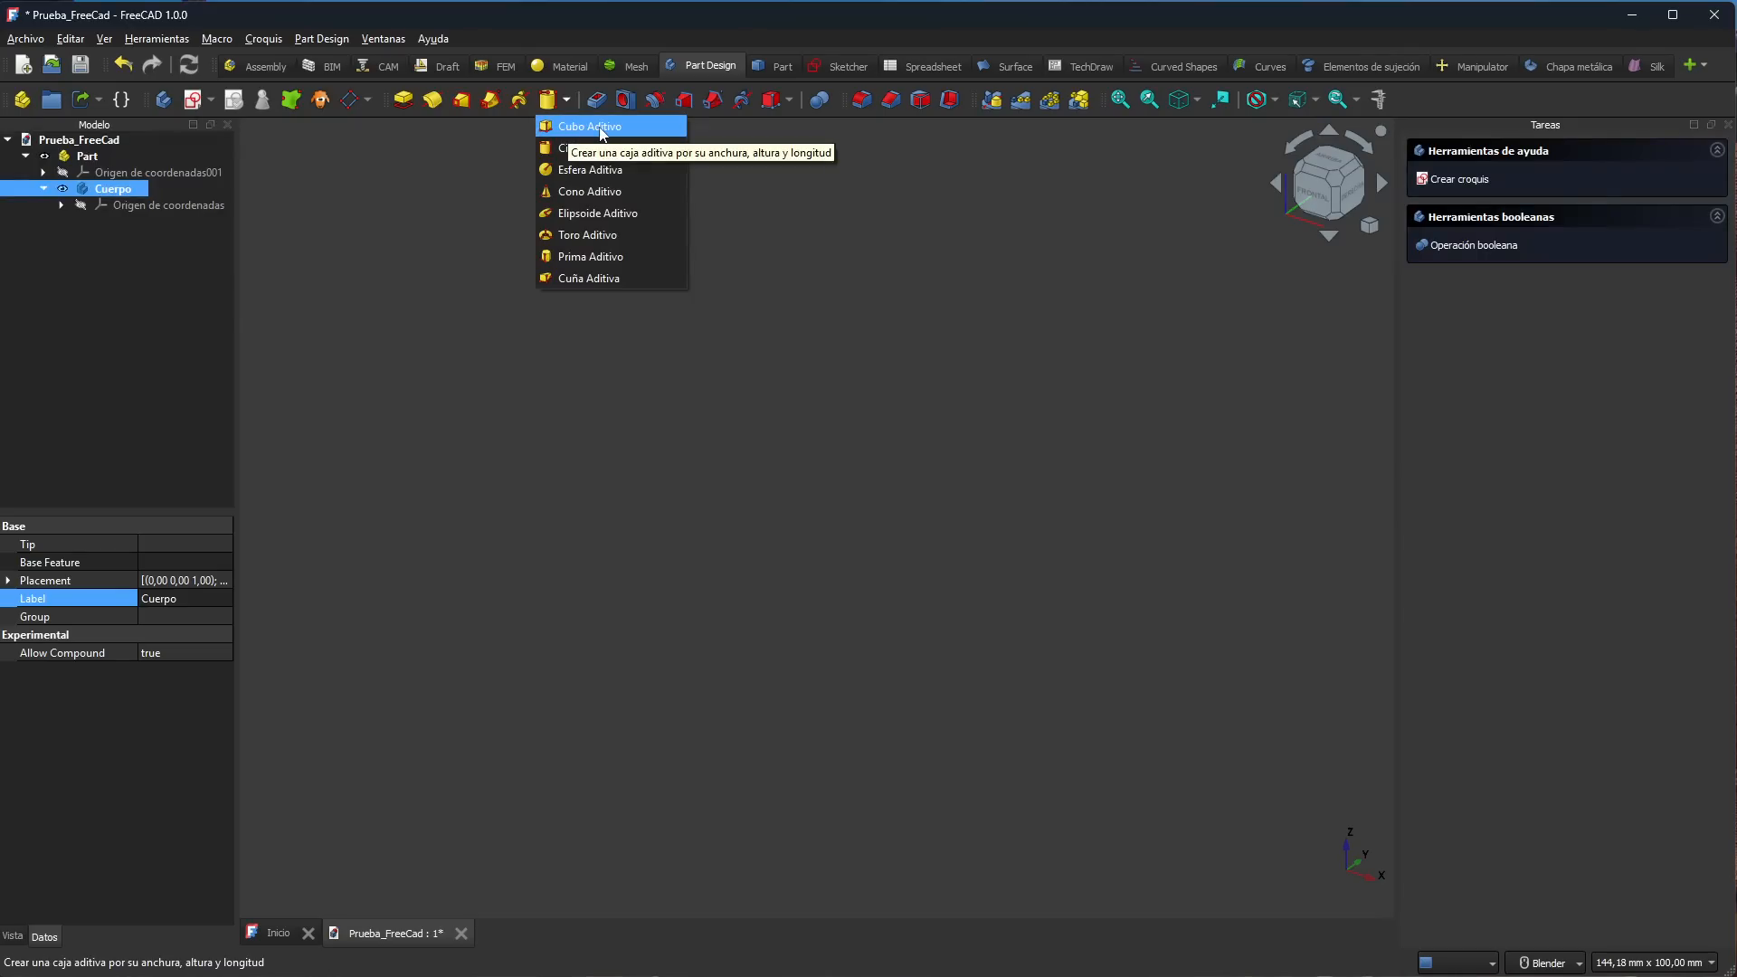
left_click(602, 130)
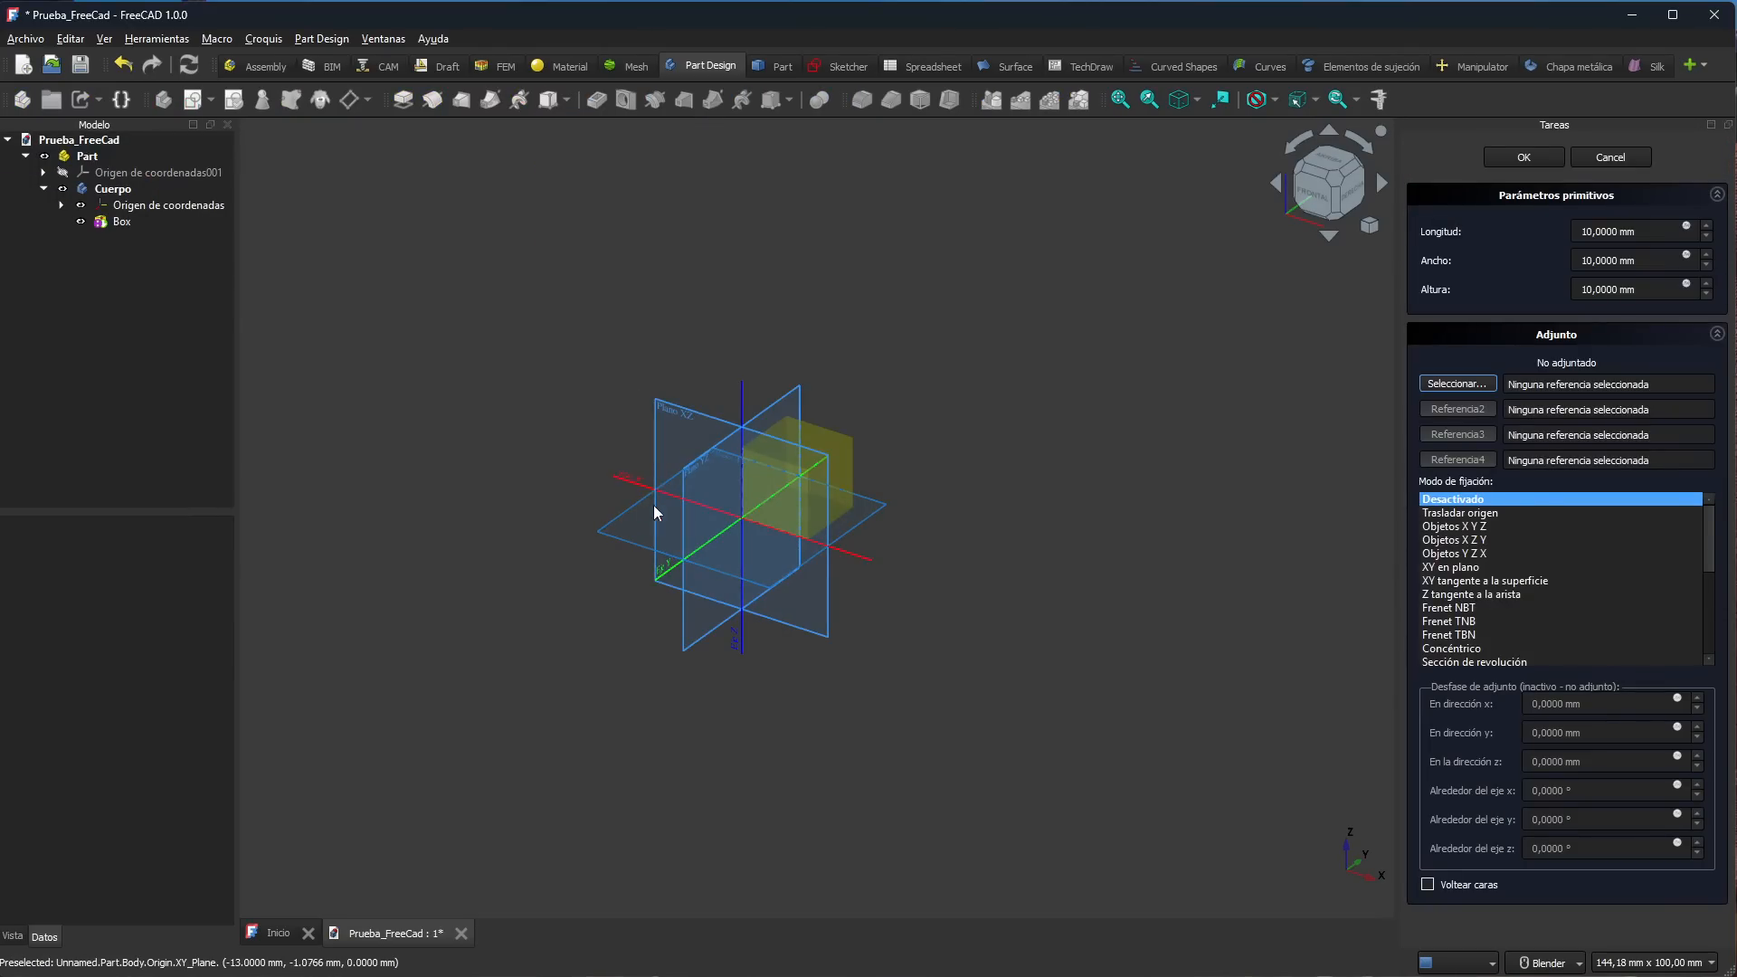
left_click(615, 517)
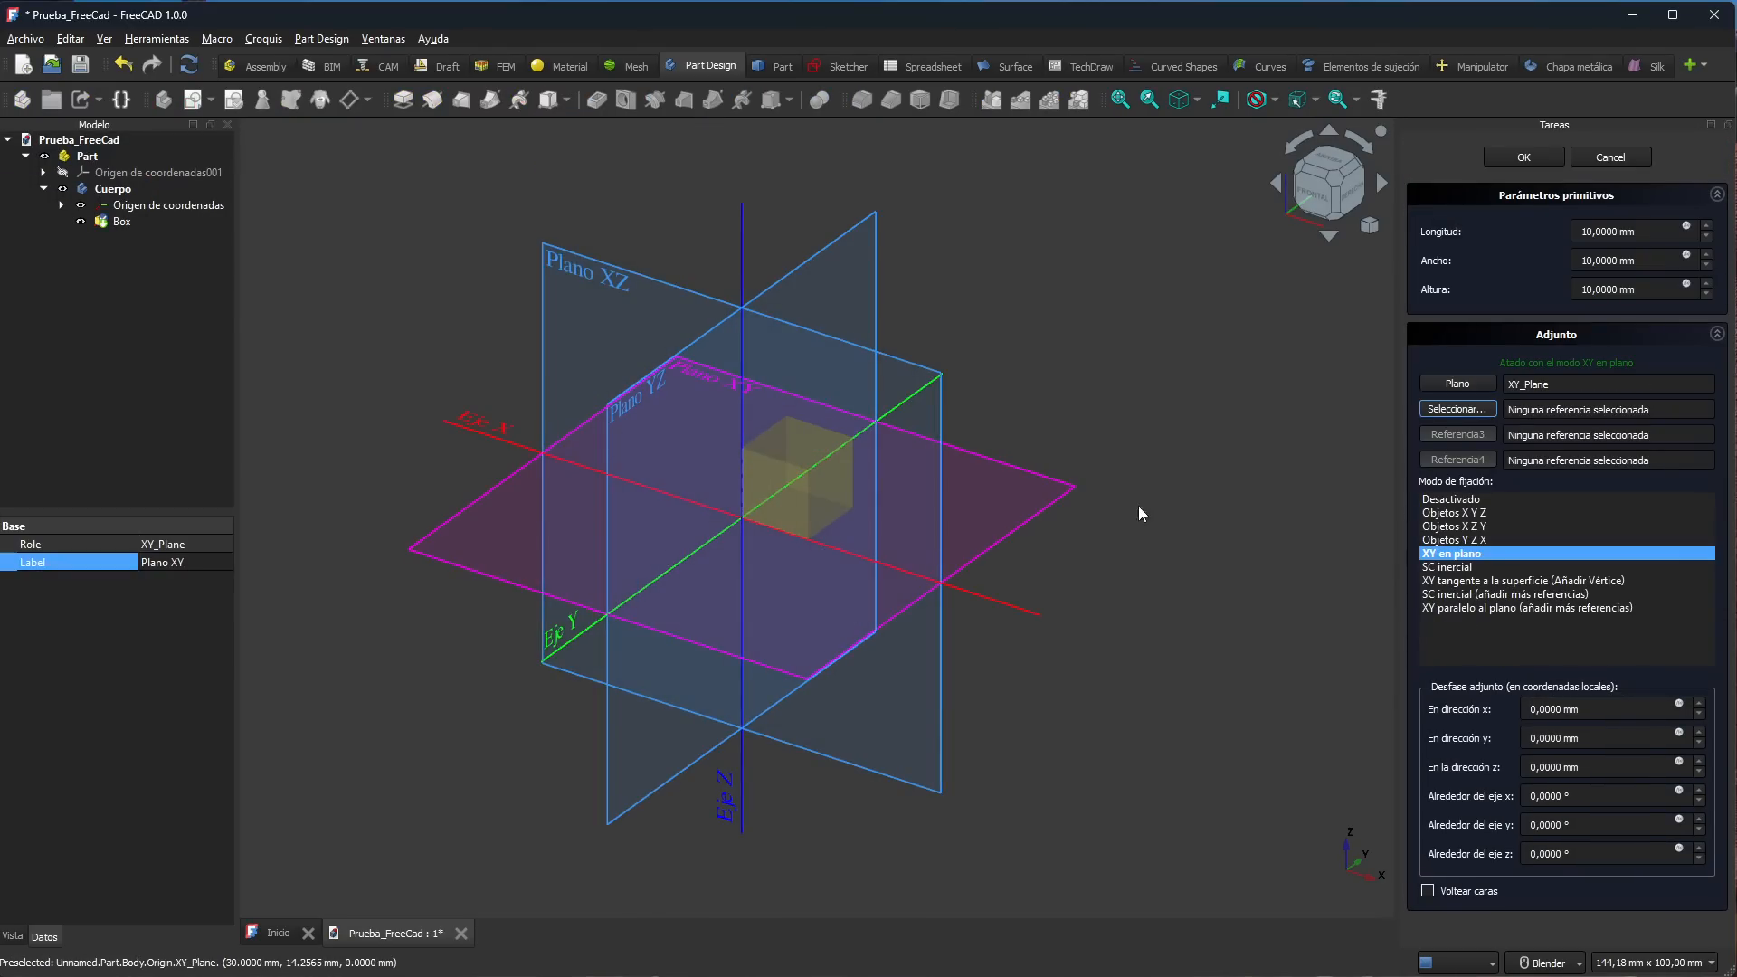
left_click(1521, 158)
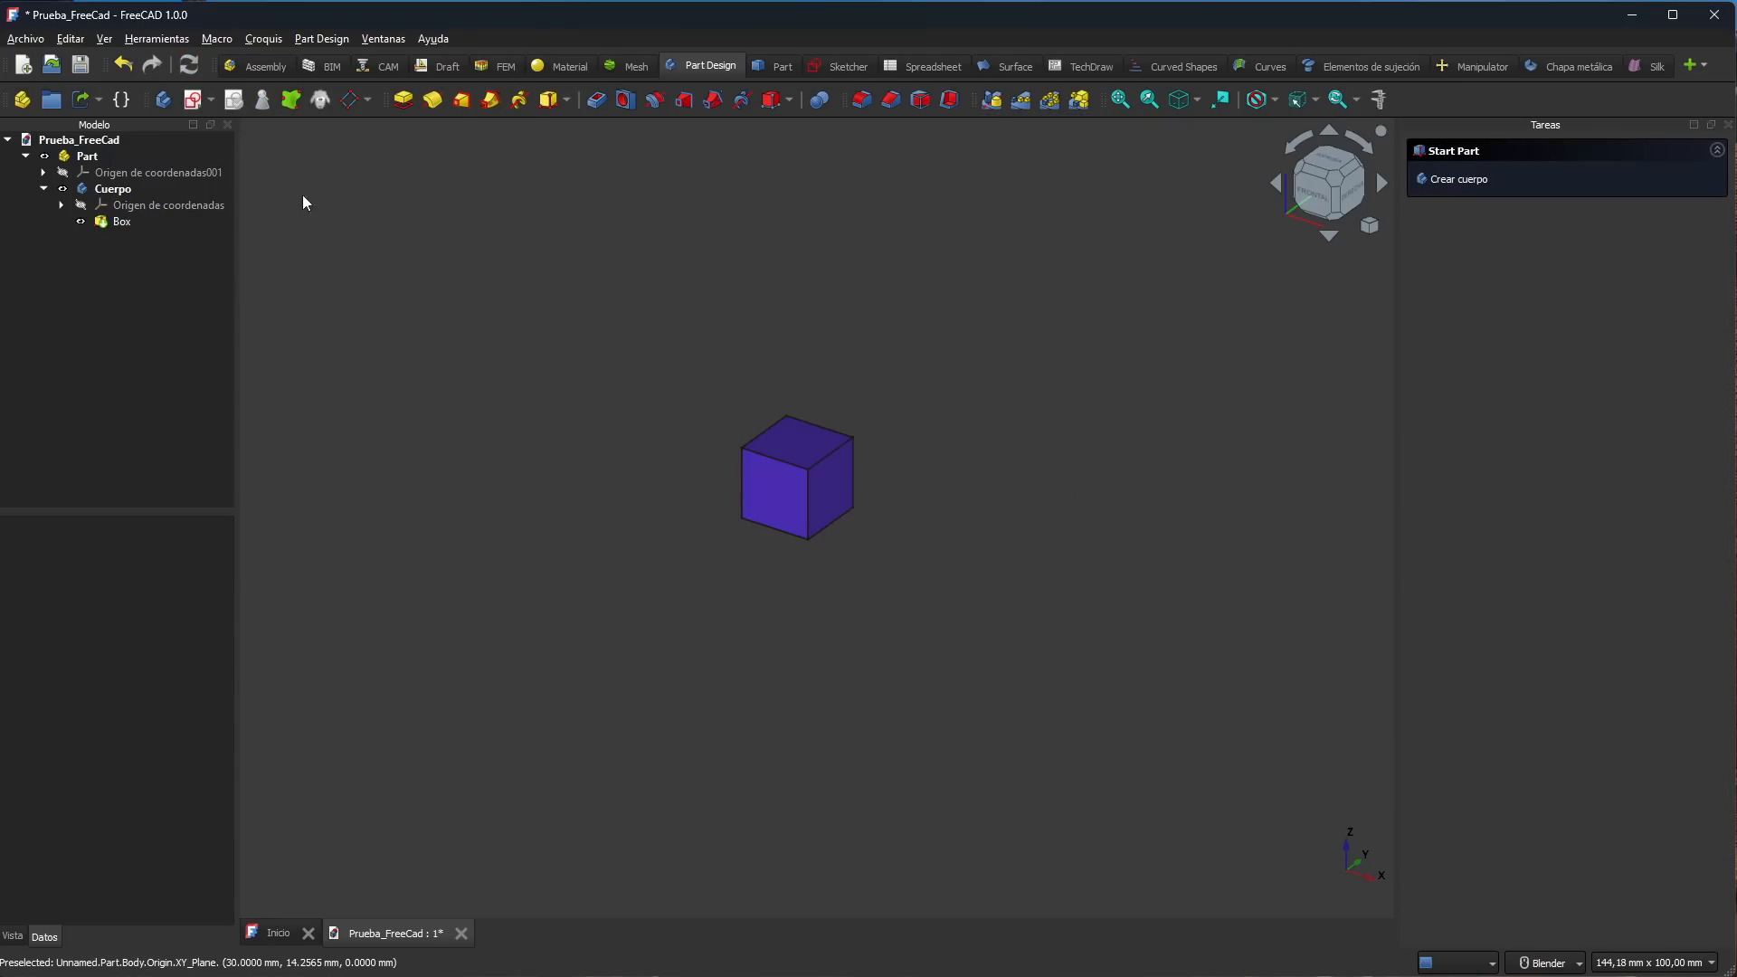
Step: Add a second 10 mm additive box to Cuerpo, attached to the XY plane and offset 43 mm in the X direction
left_click(555, 103)
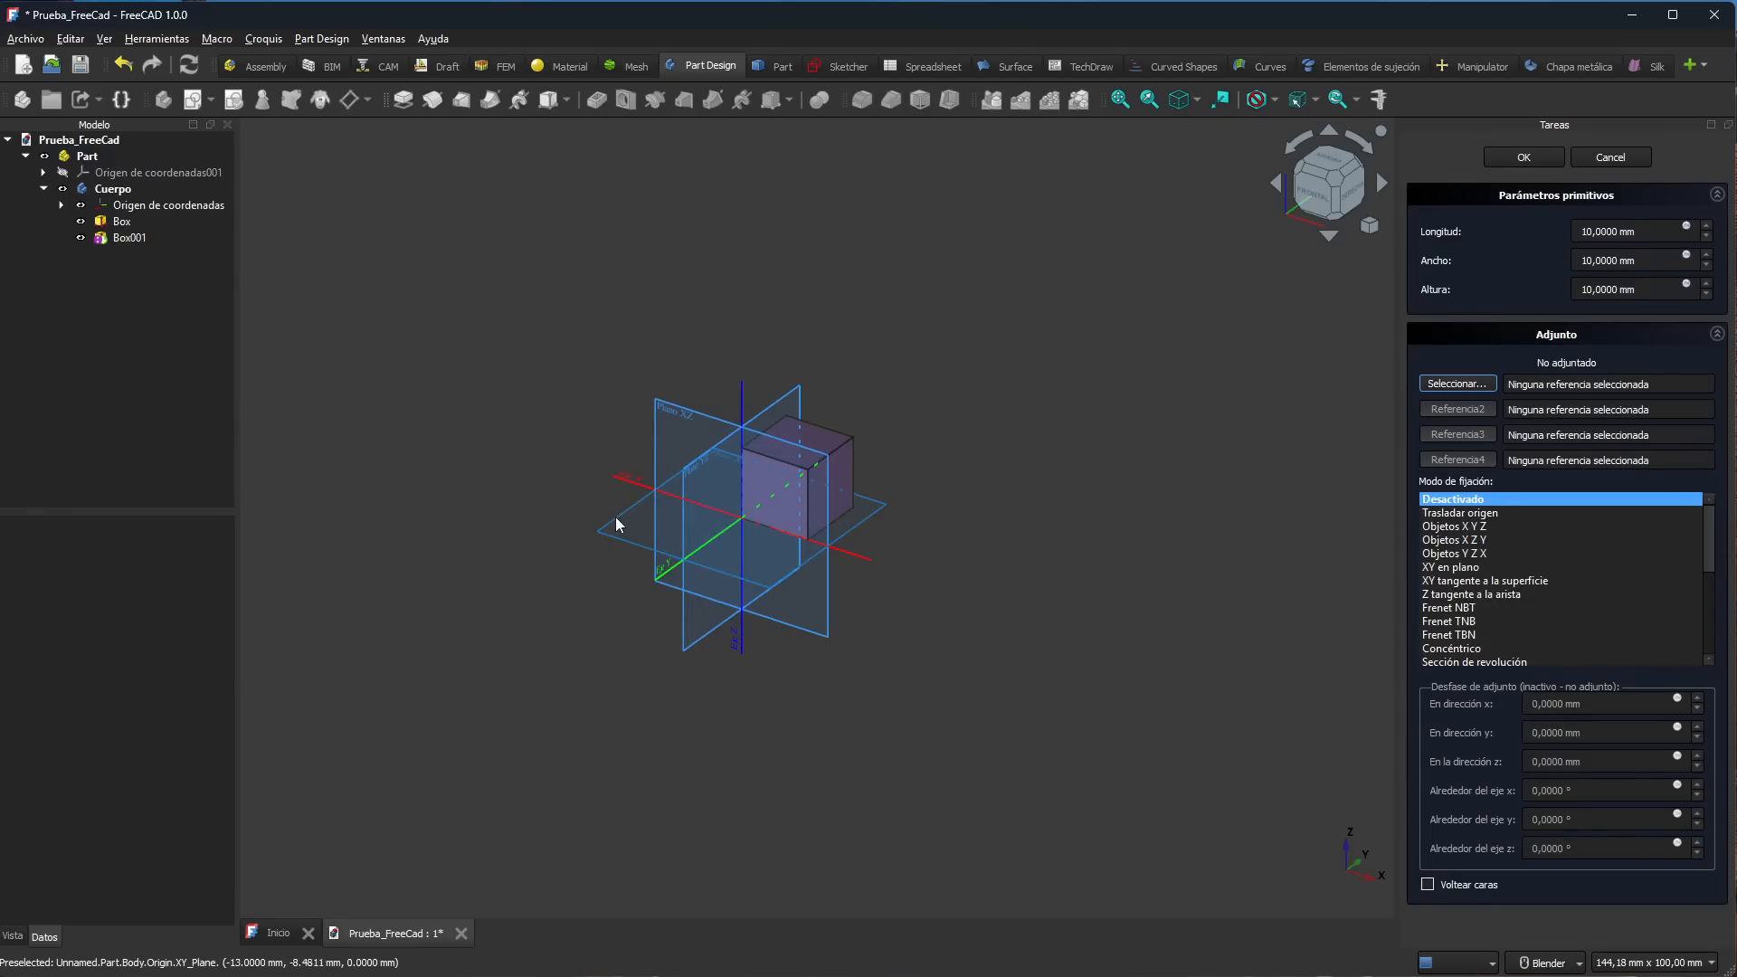
left_click(601, 527)
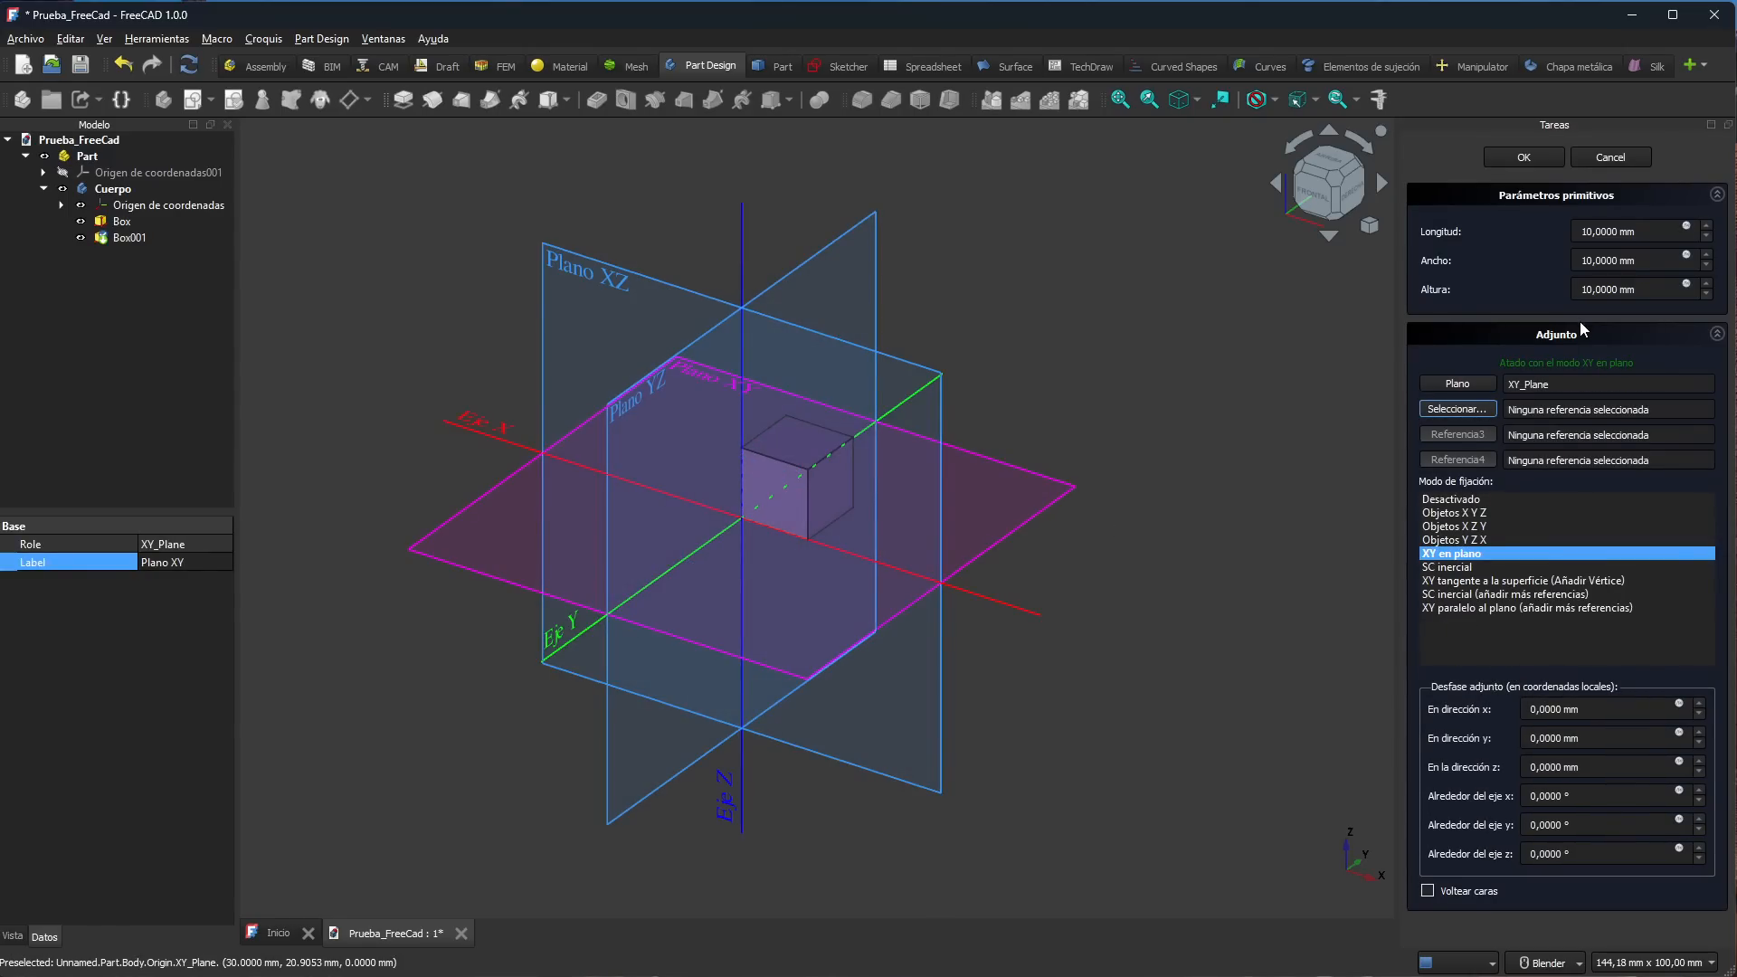
left_click(1583, 708)
scroll(1583, 708, "up", 20)
scroll(1584, 710, "up", 12)
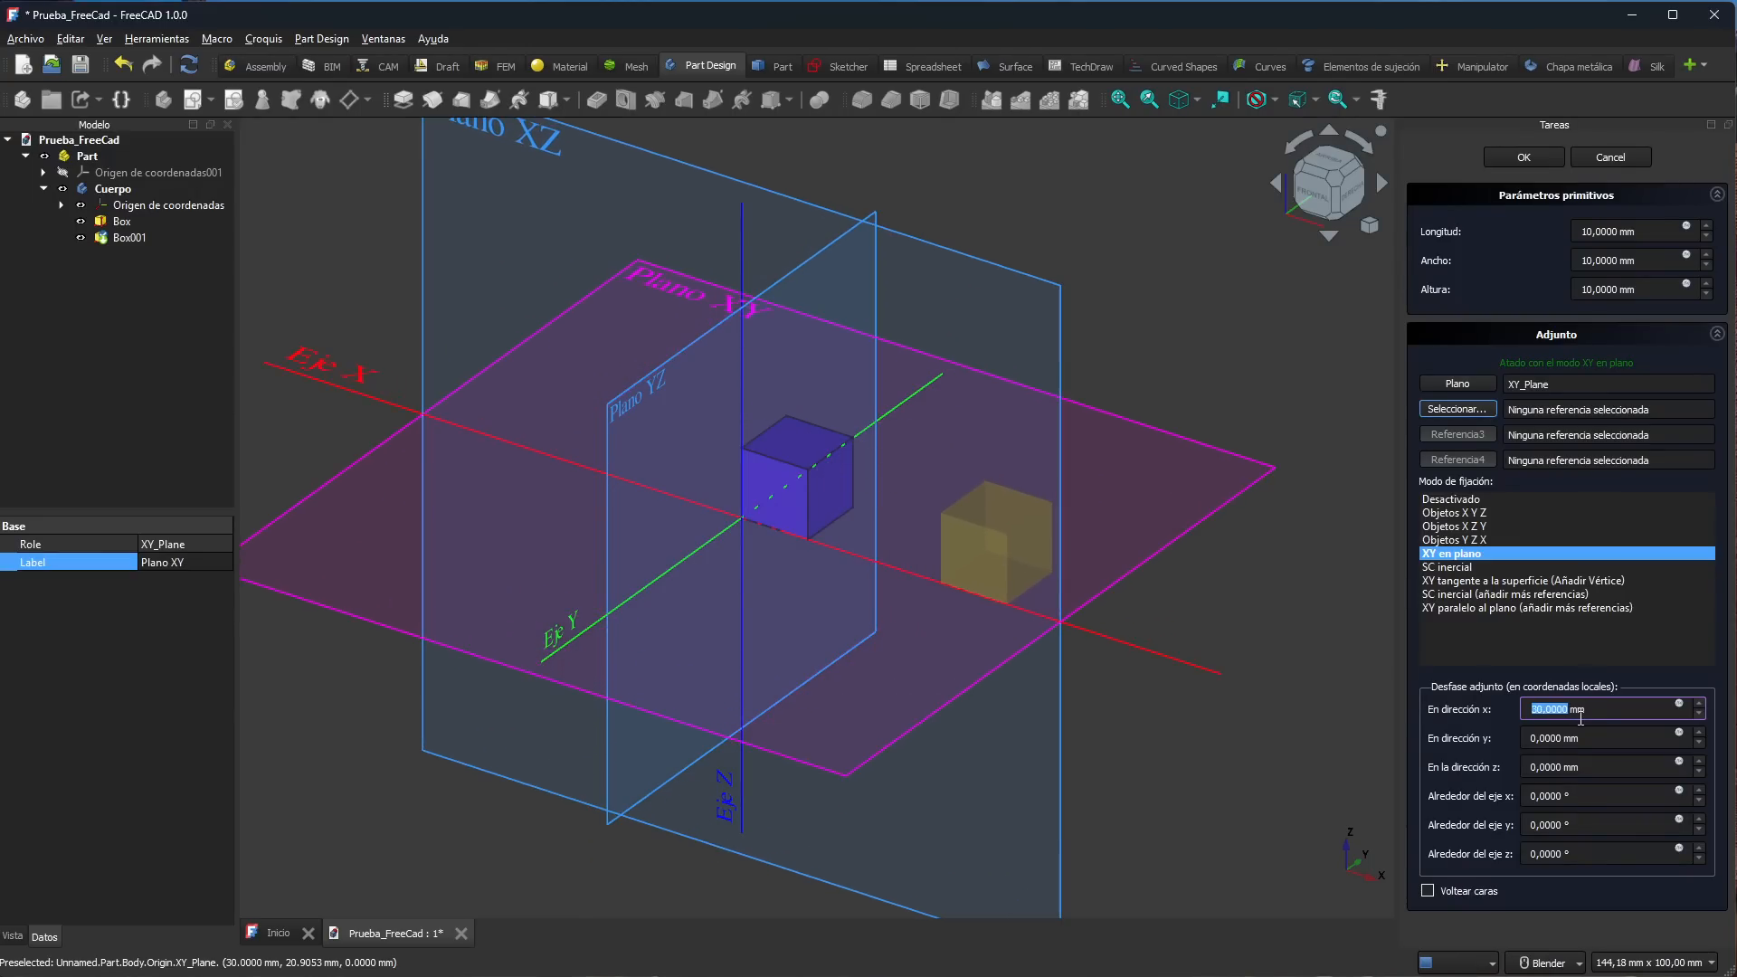
left_click(1560, 738)
scroll(1559, 738, "up", 4)
scroll(1559, 740, "down", 4)
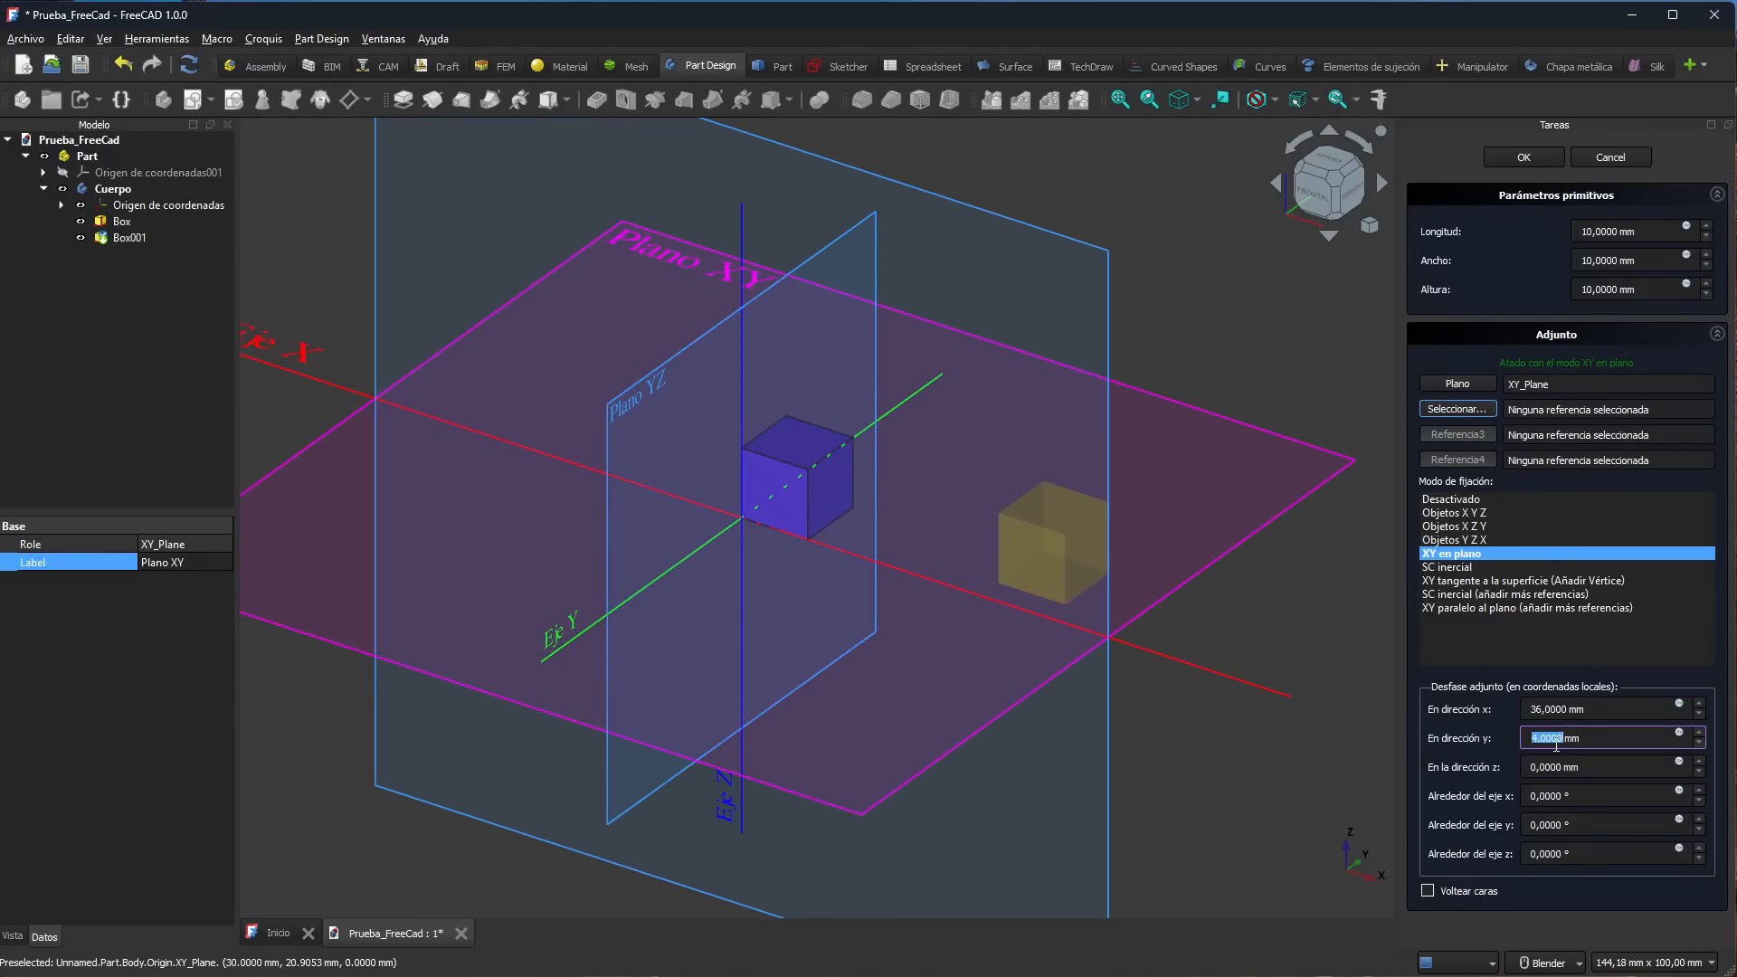
left_click(1617, 710)
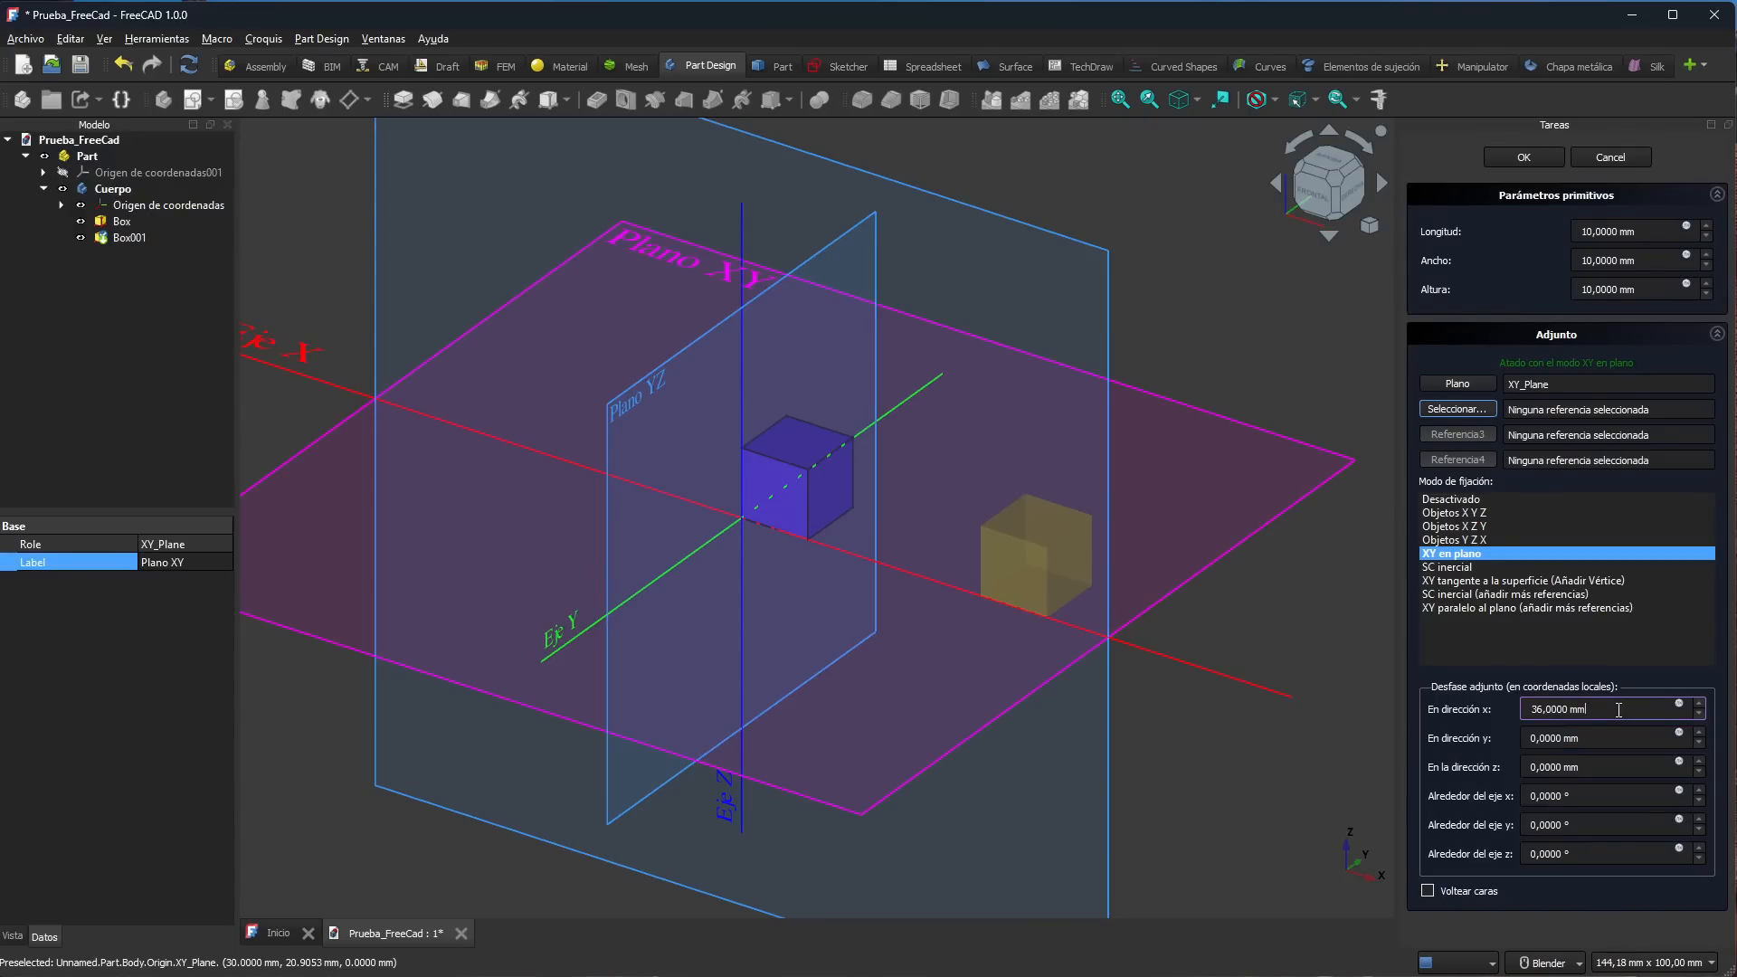
scroll(1574, 713, "up", 7)
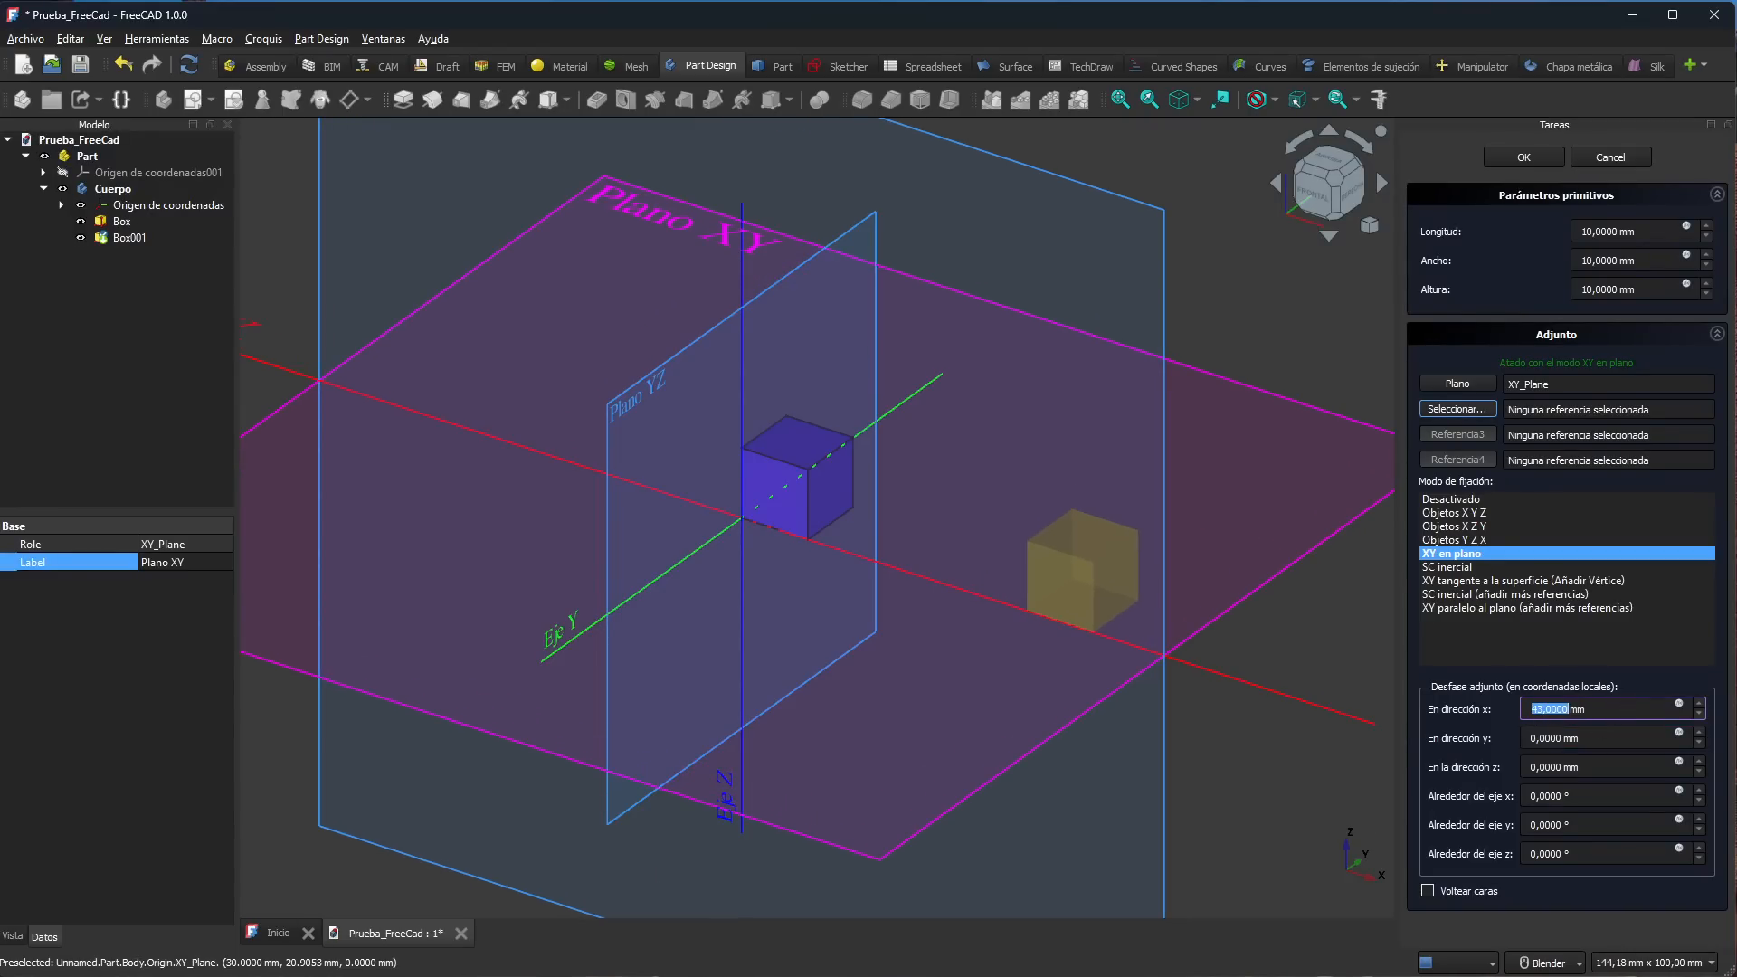
left_click(1527, 158)
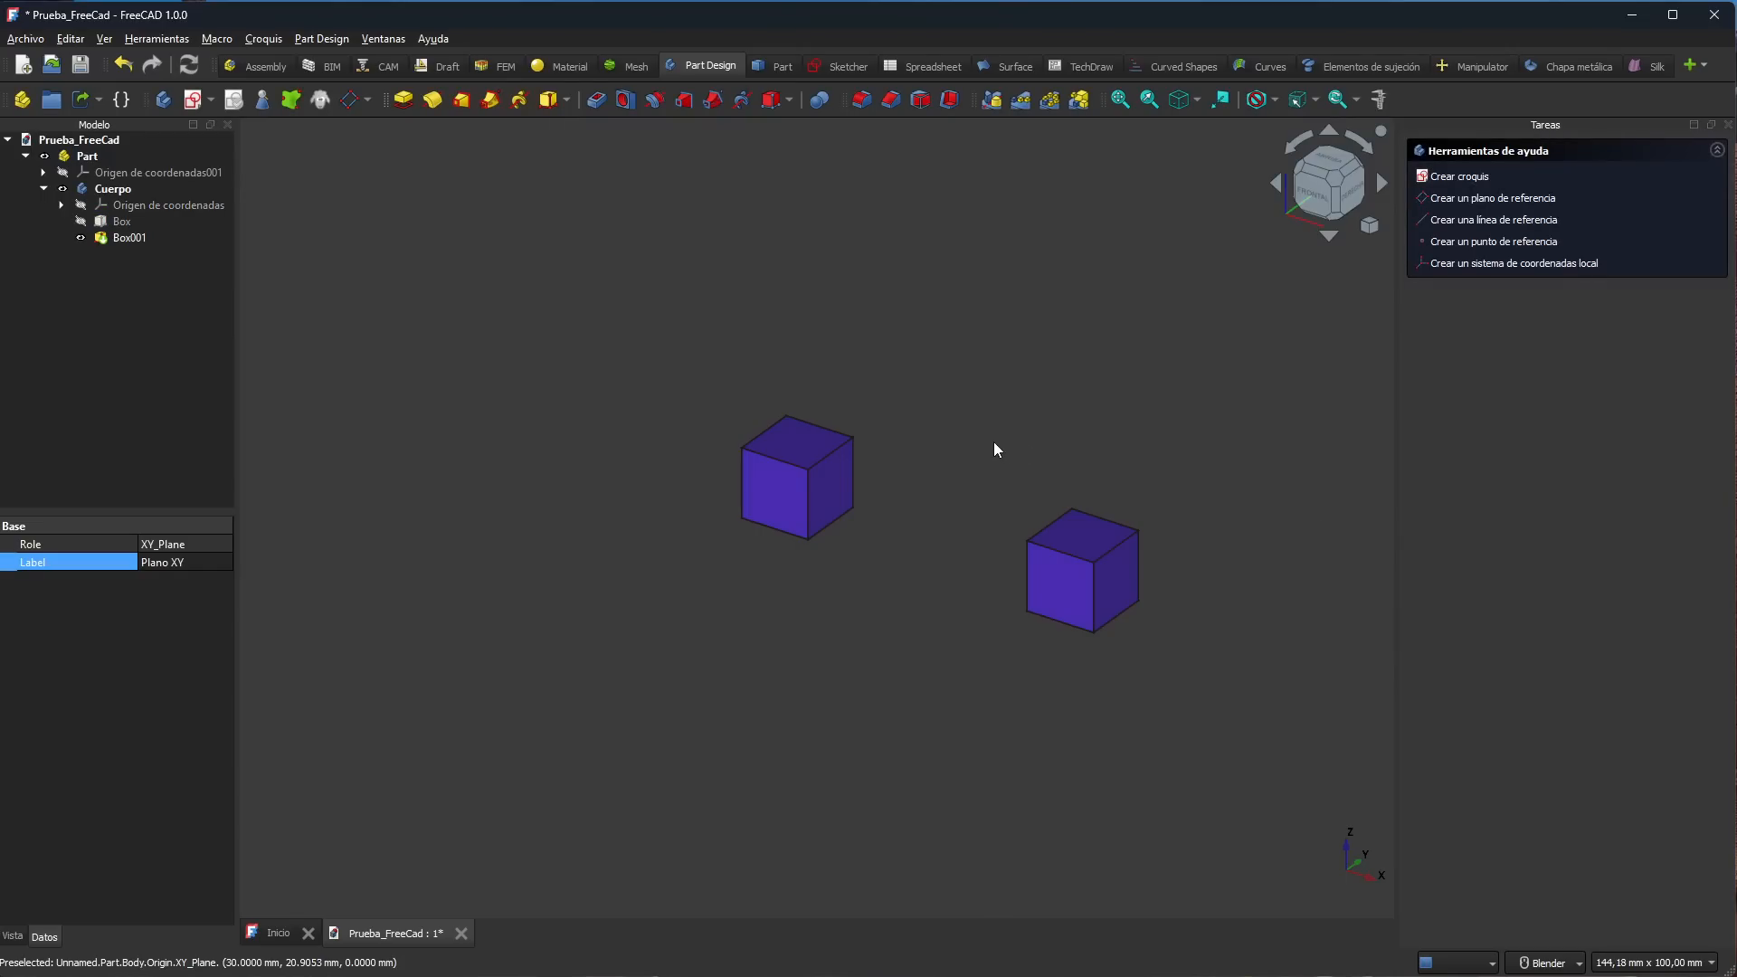
middle_click_drag(948, 427, 686, 605, "shift")
scroll(702, 437, "up", 3)
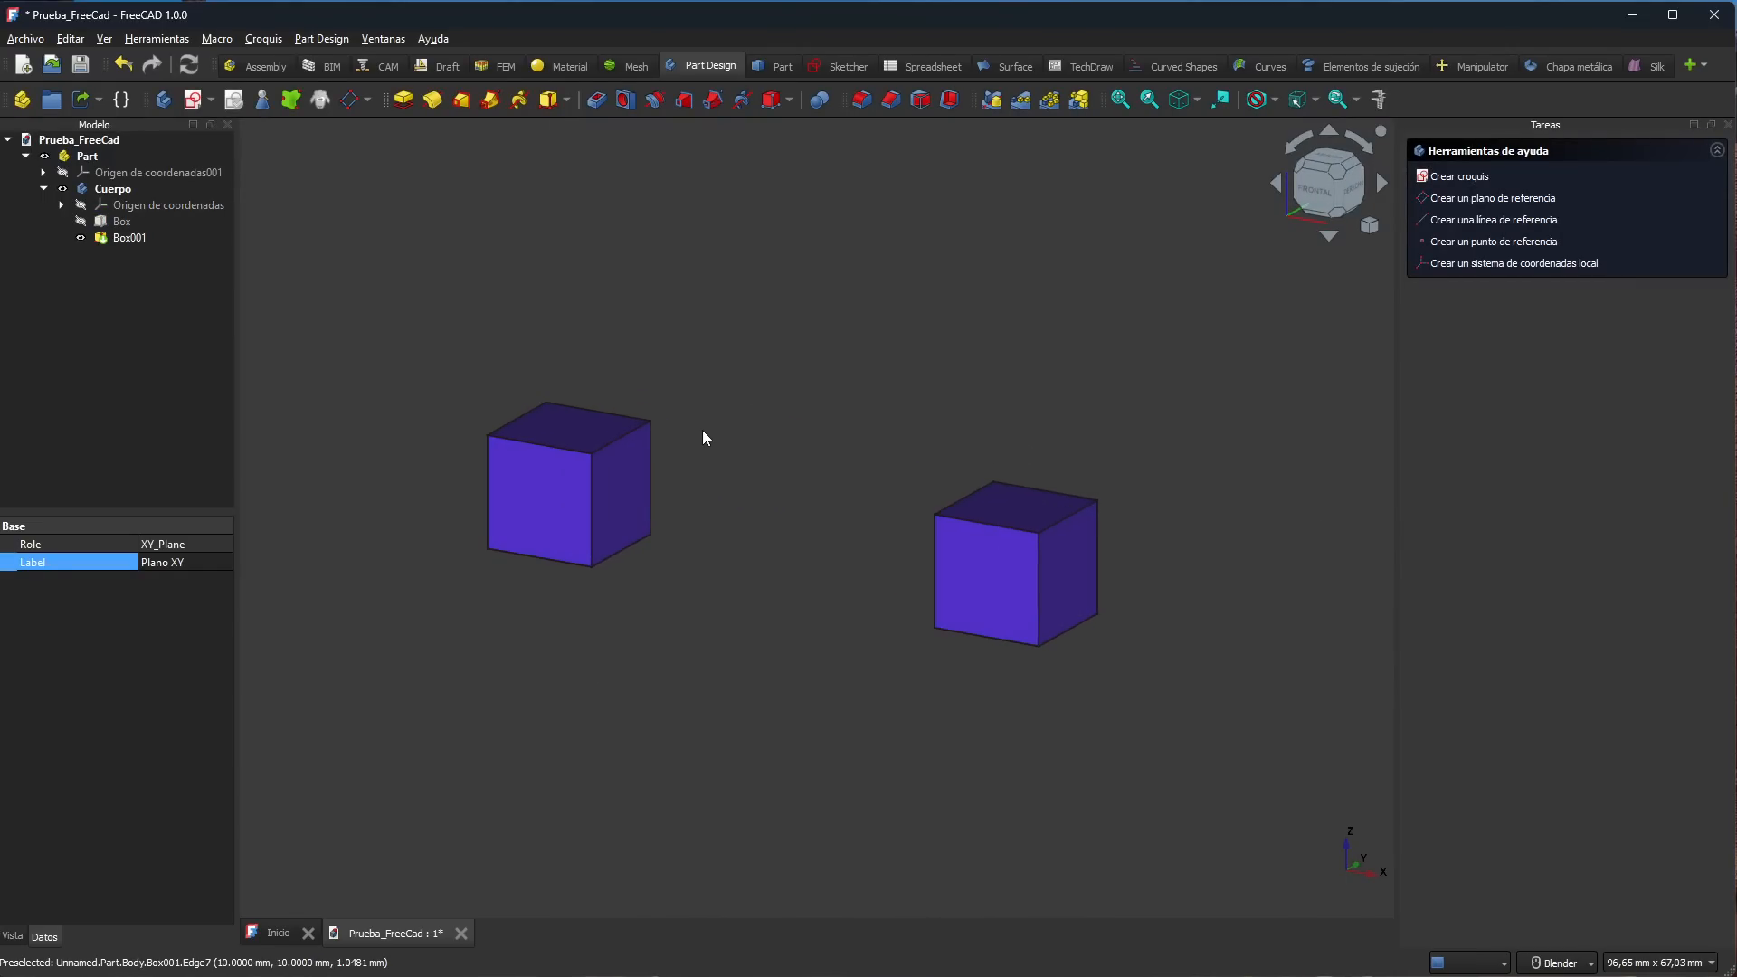
middle_click_drag(768, 446, 779, 441)
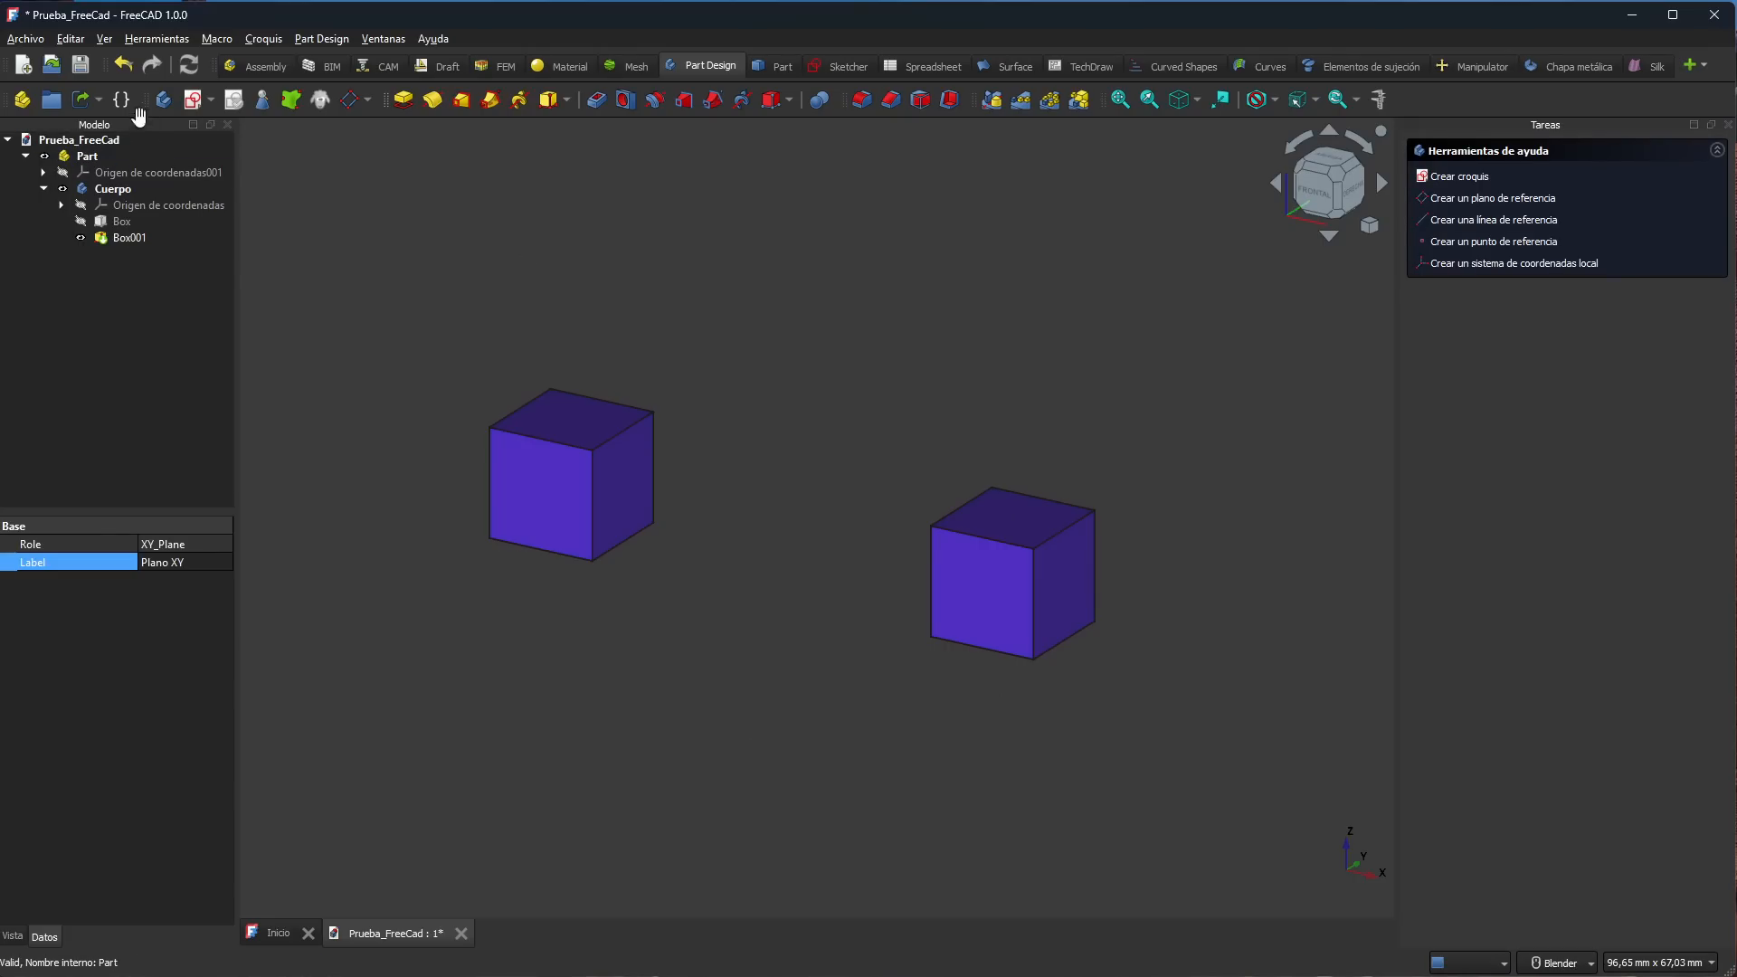
Step: Review the Part/Part Design preferences, especially the experimental option for multiple solids in a body, and leave them without changes
left_click(69, 40)
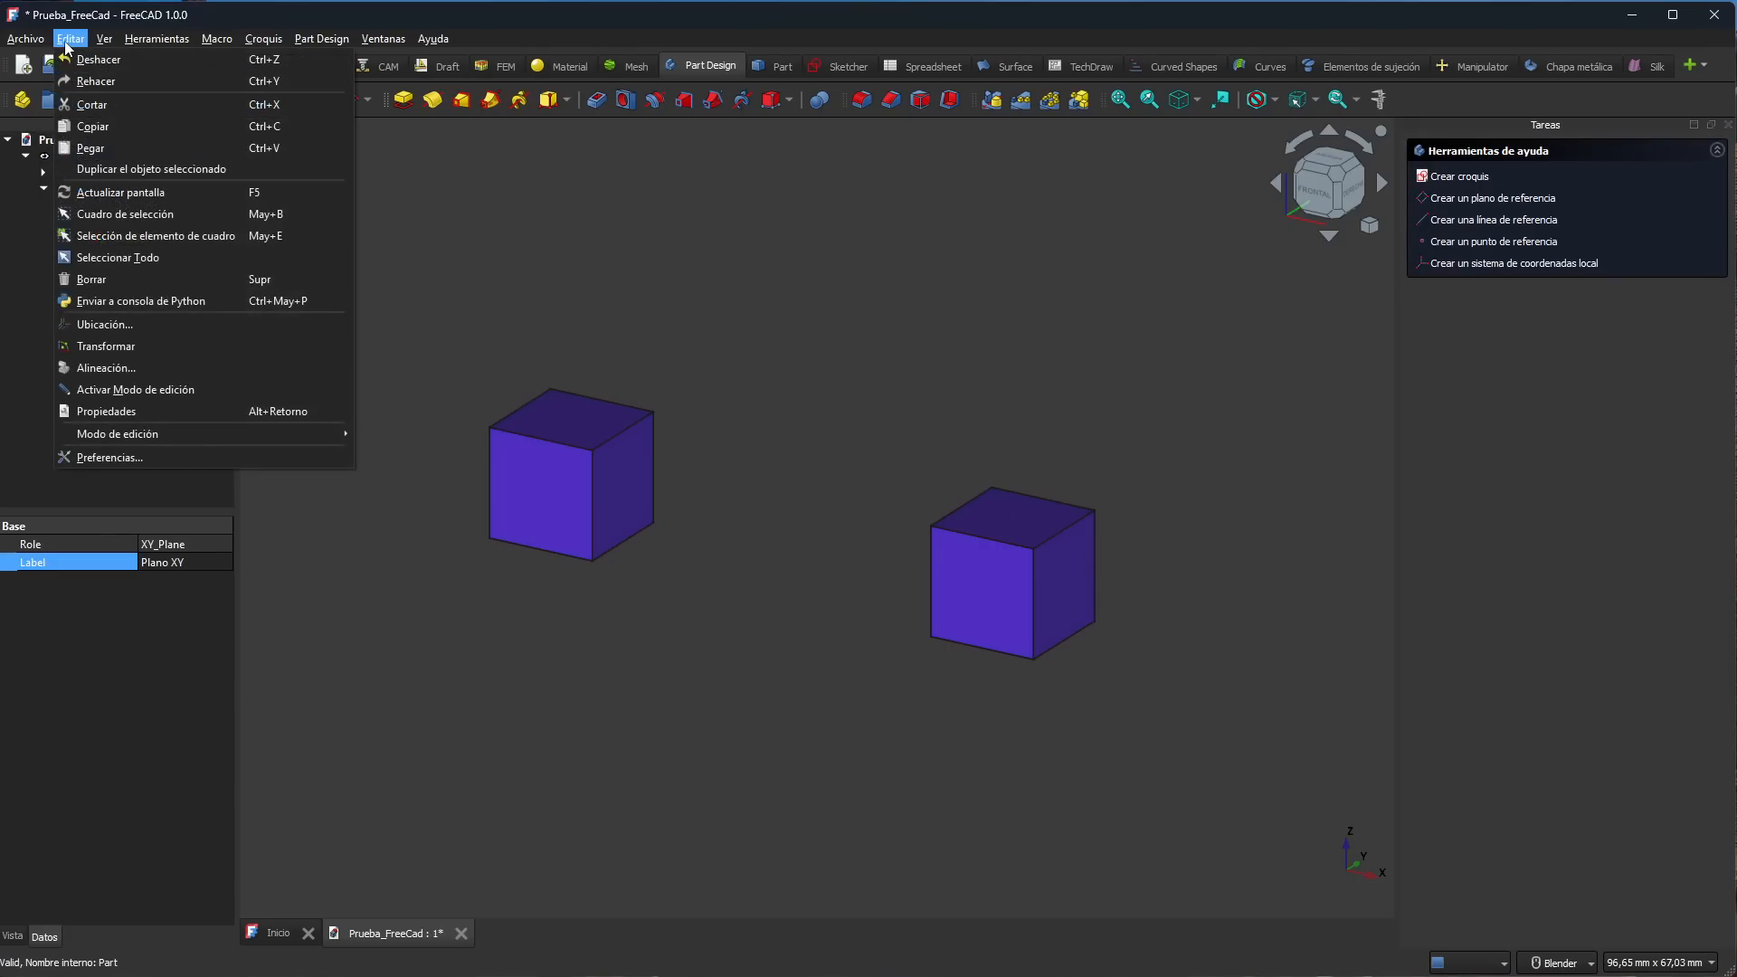
left_click(117, 456)
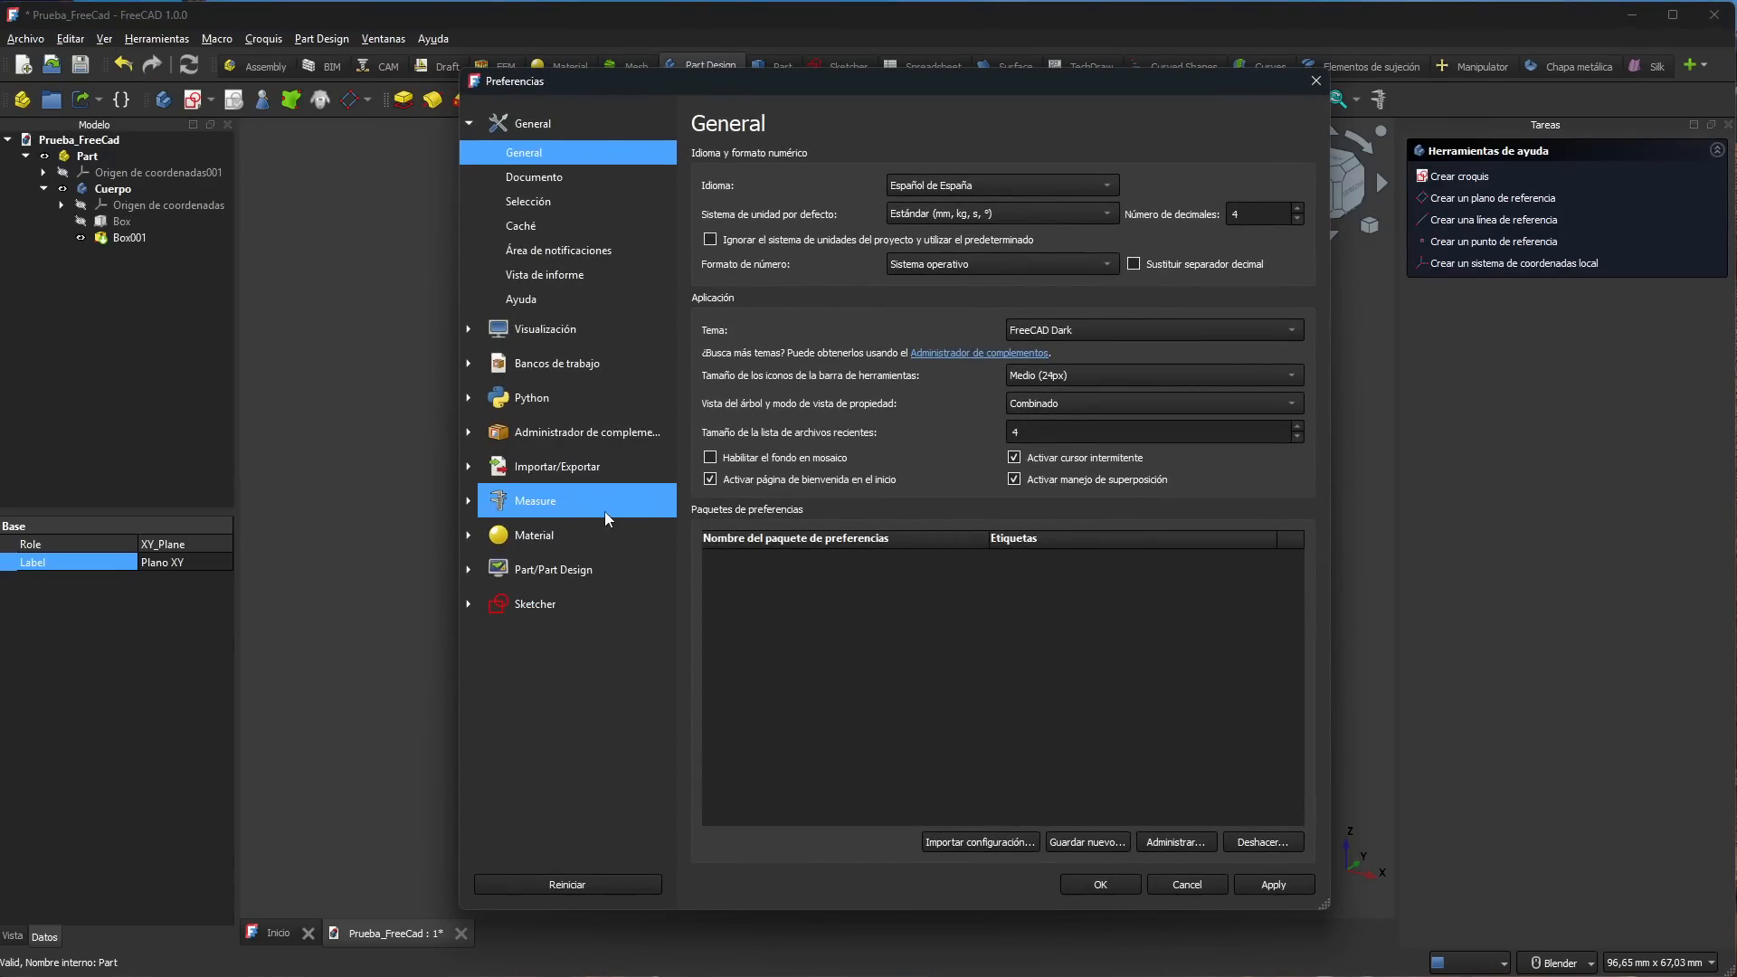
left_click(554, 569)
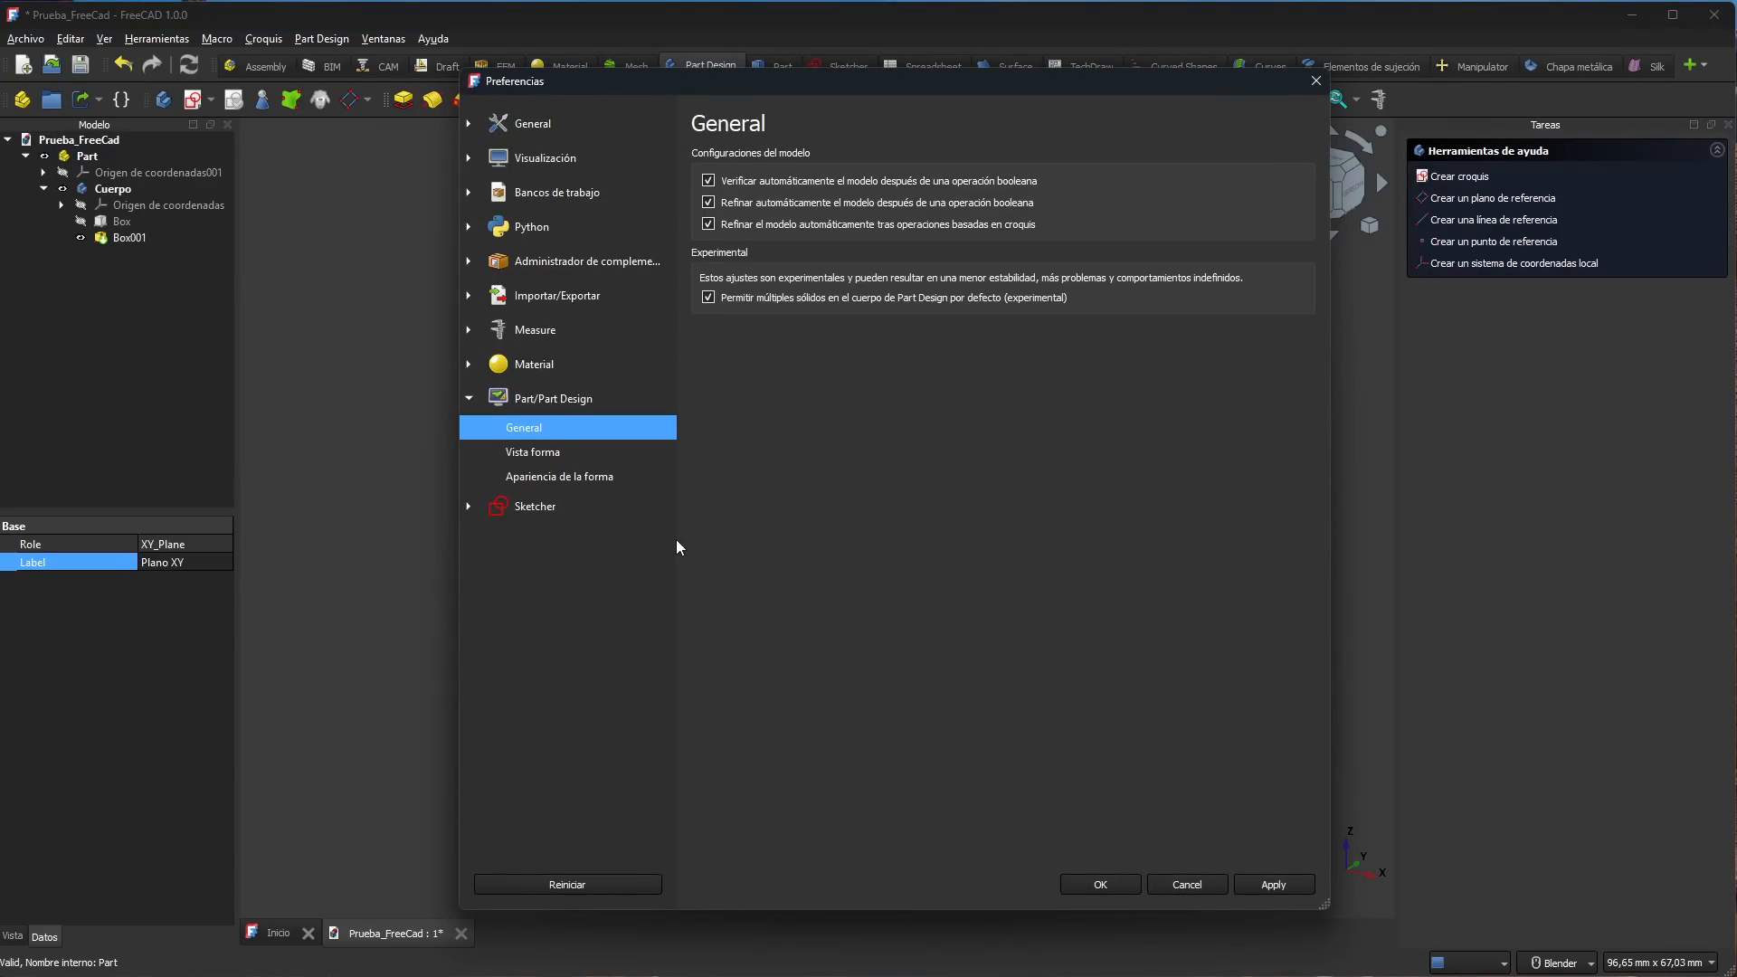
left_click(545, 457)
left_click(547, 476)
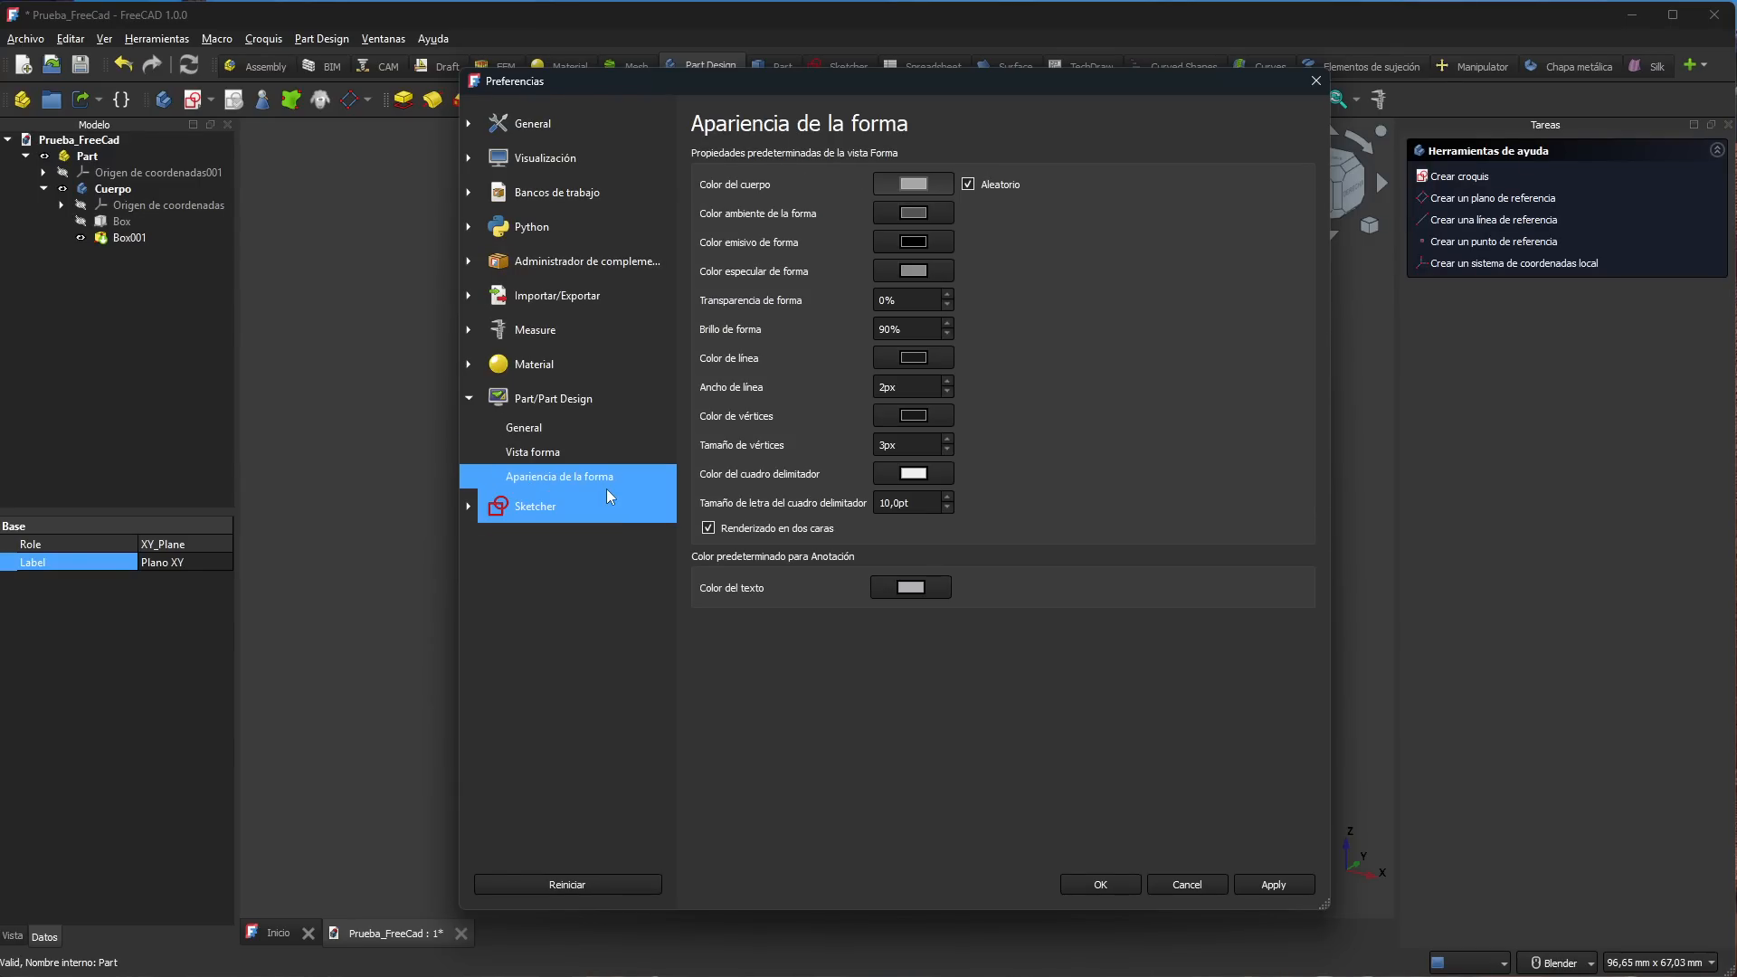
left_click(542, 430)
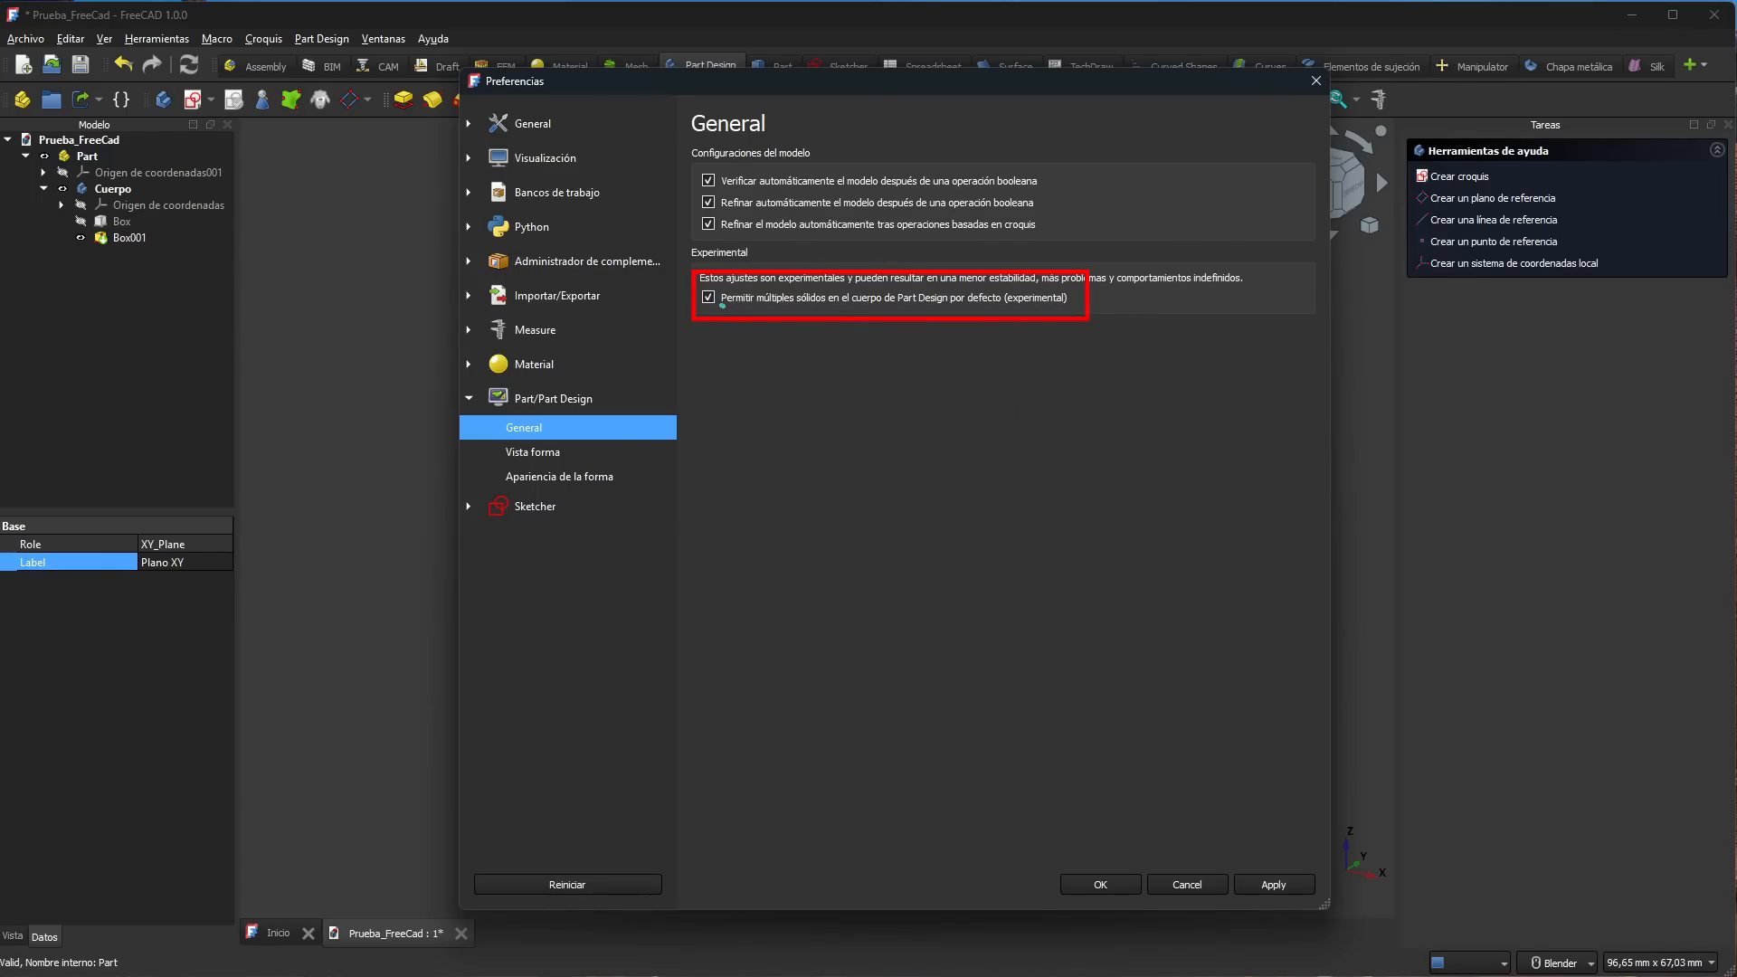
mouse_move(722, 306)
left_mouse_down()
mouse_move(1020, 307)
mouse_move(1006, 304)
left_mouse_up()
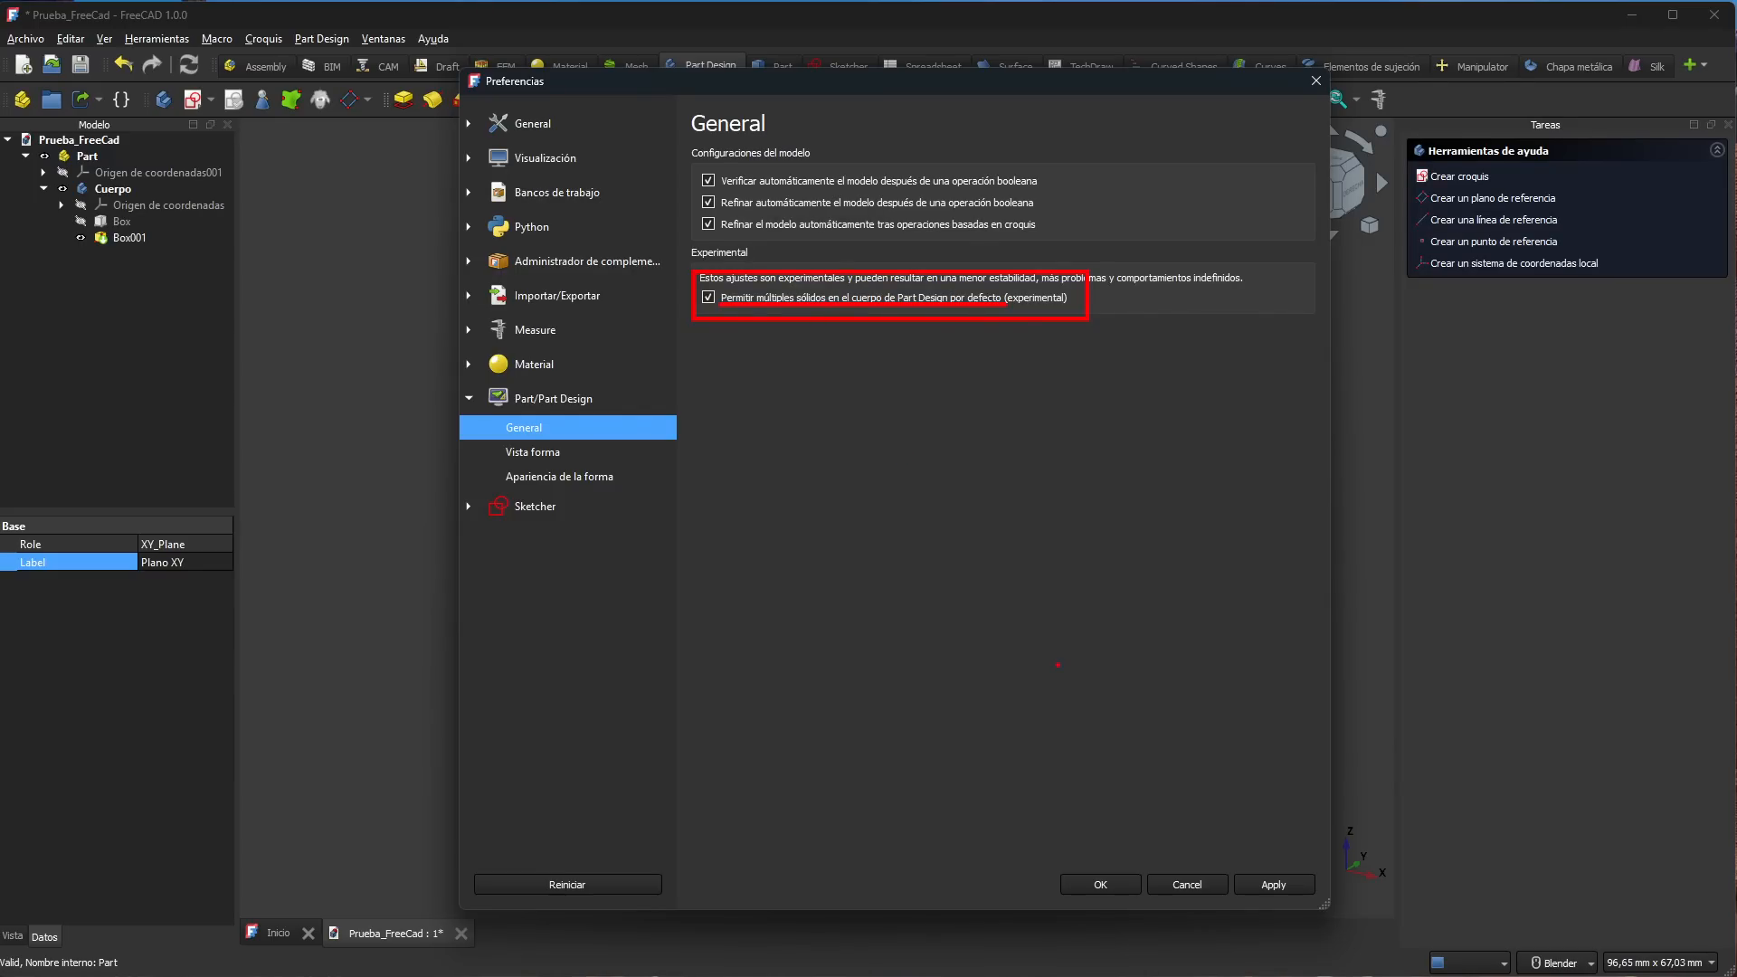
left_click(1181, 881)
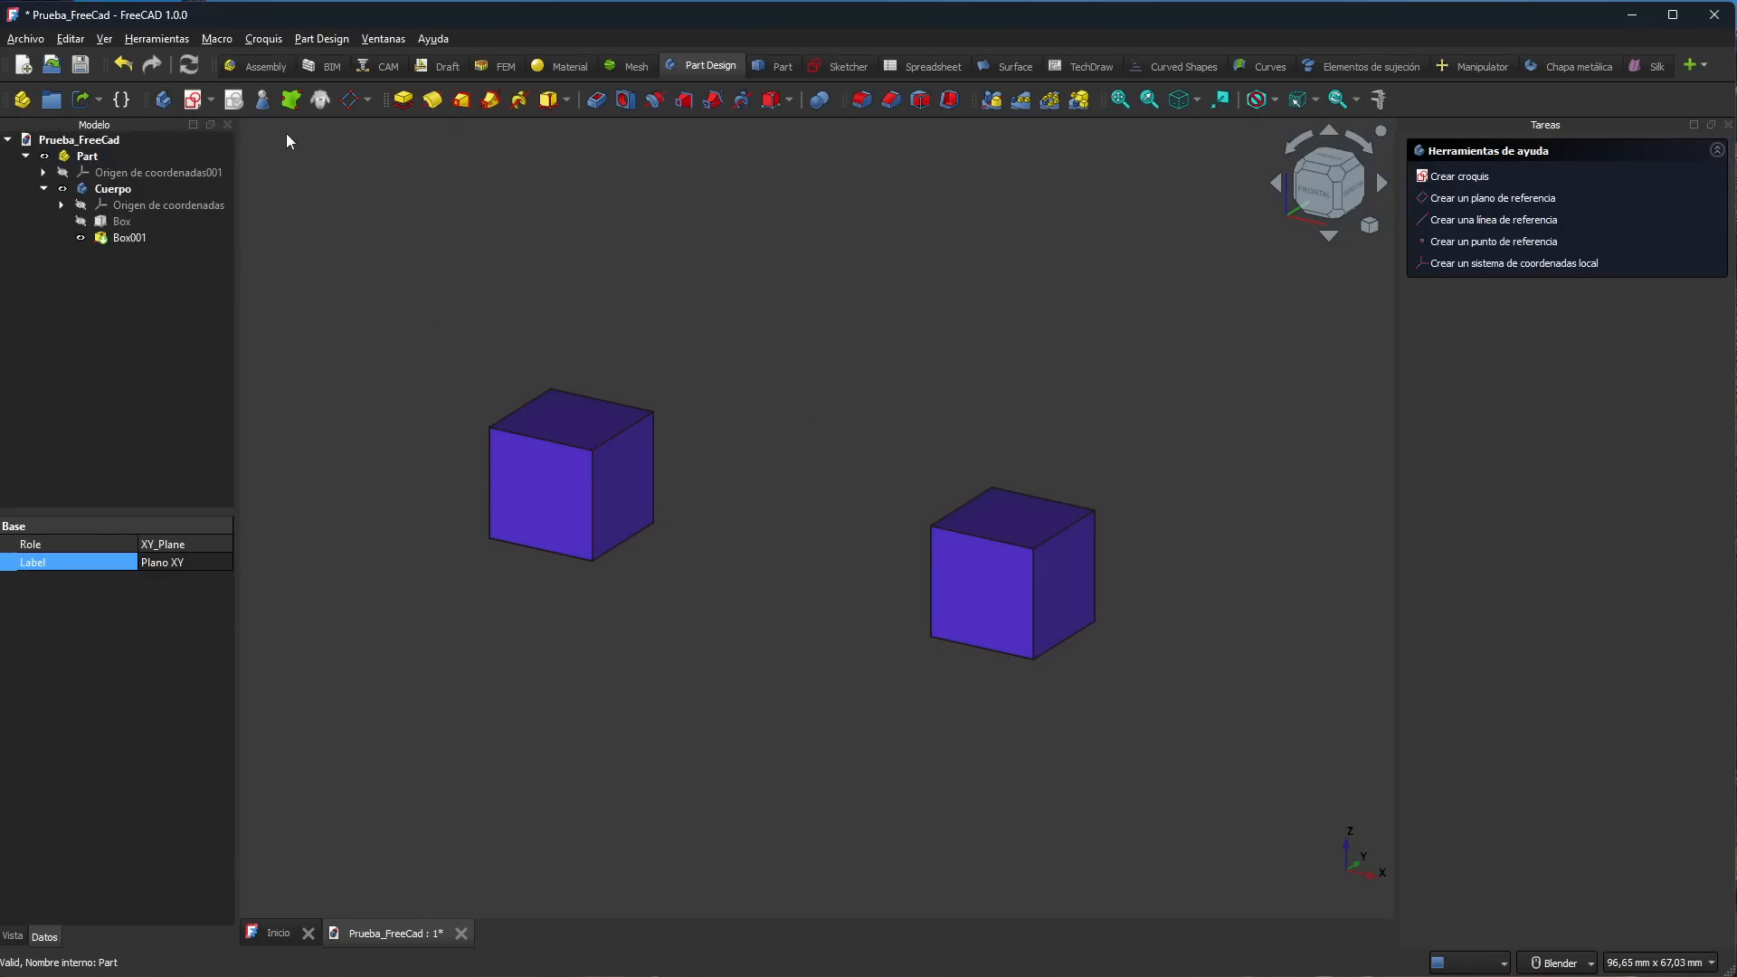
Step: Create two additional empty bodies inside the Part container, and collapse and expand the container to show its grouping
left_click(112, 189)
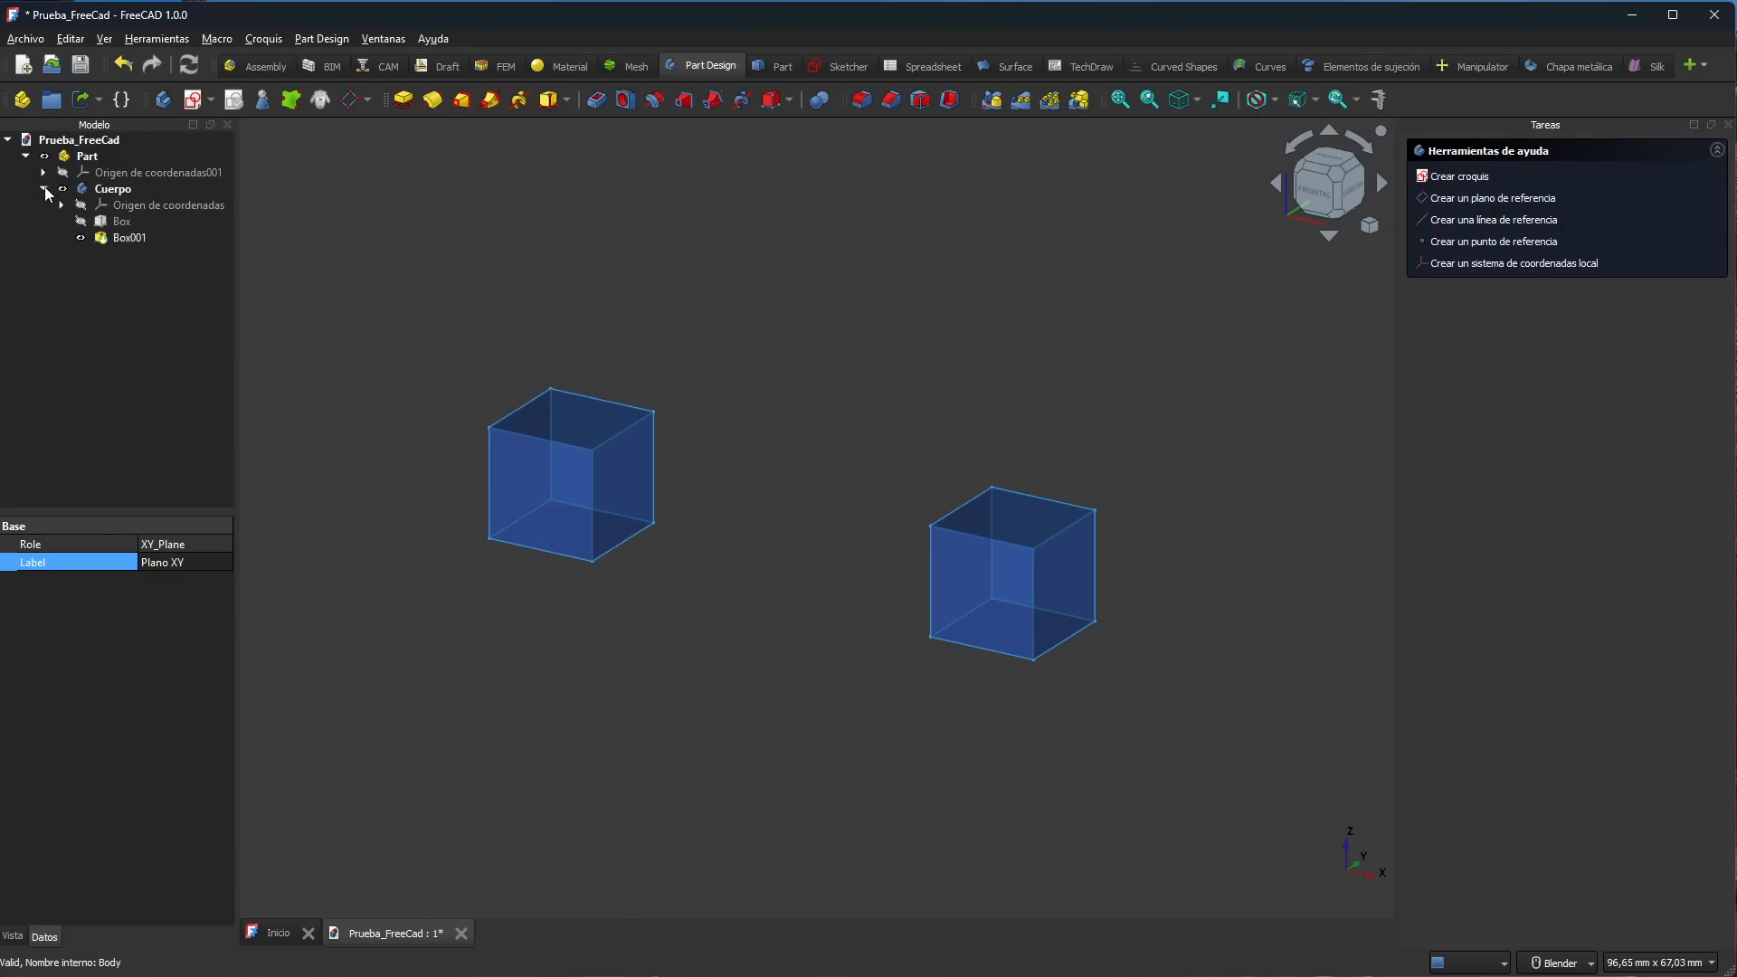
left_click(43, 189)
left_click(107, 159)
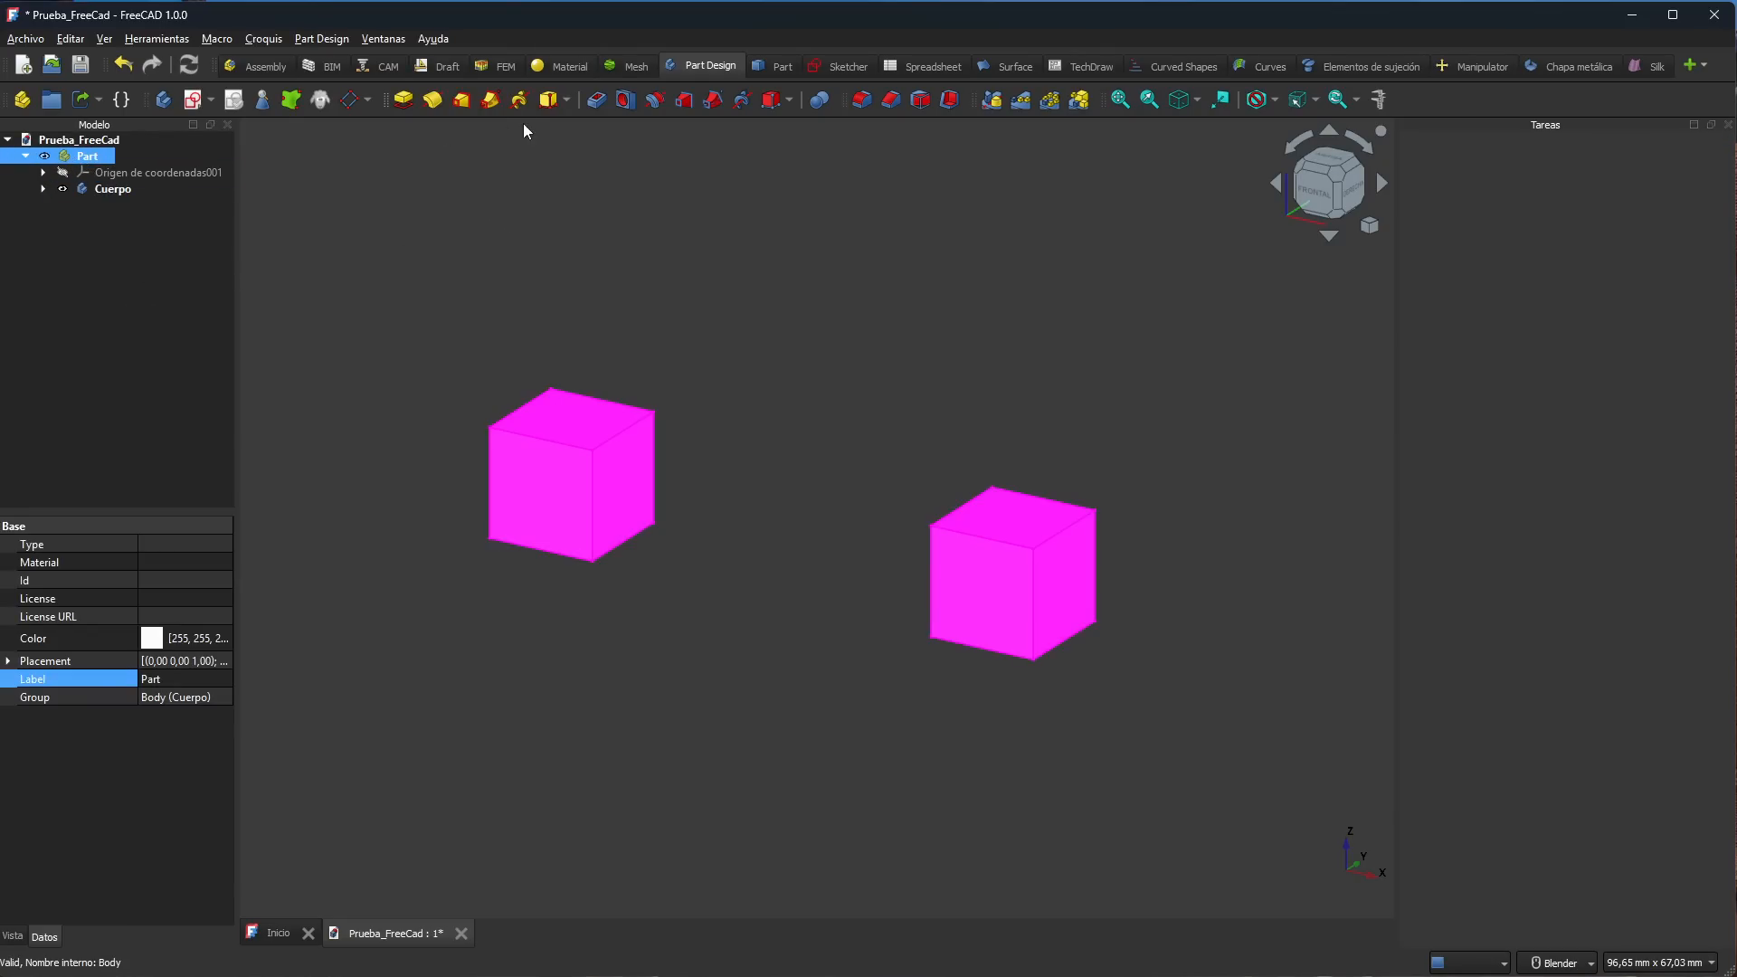
left_click(164, 99)
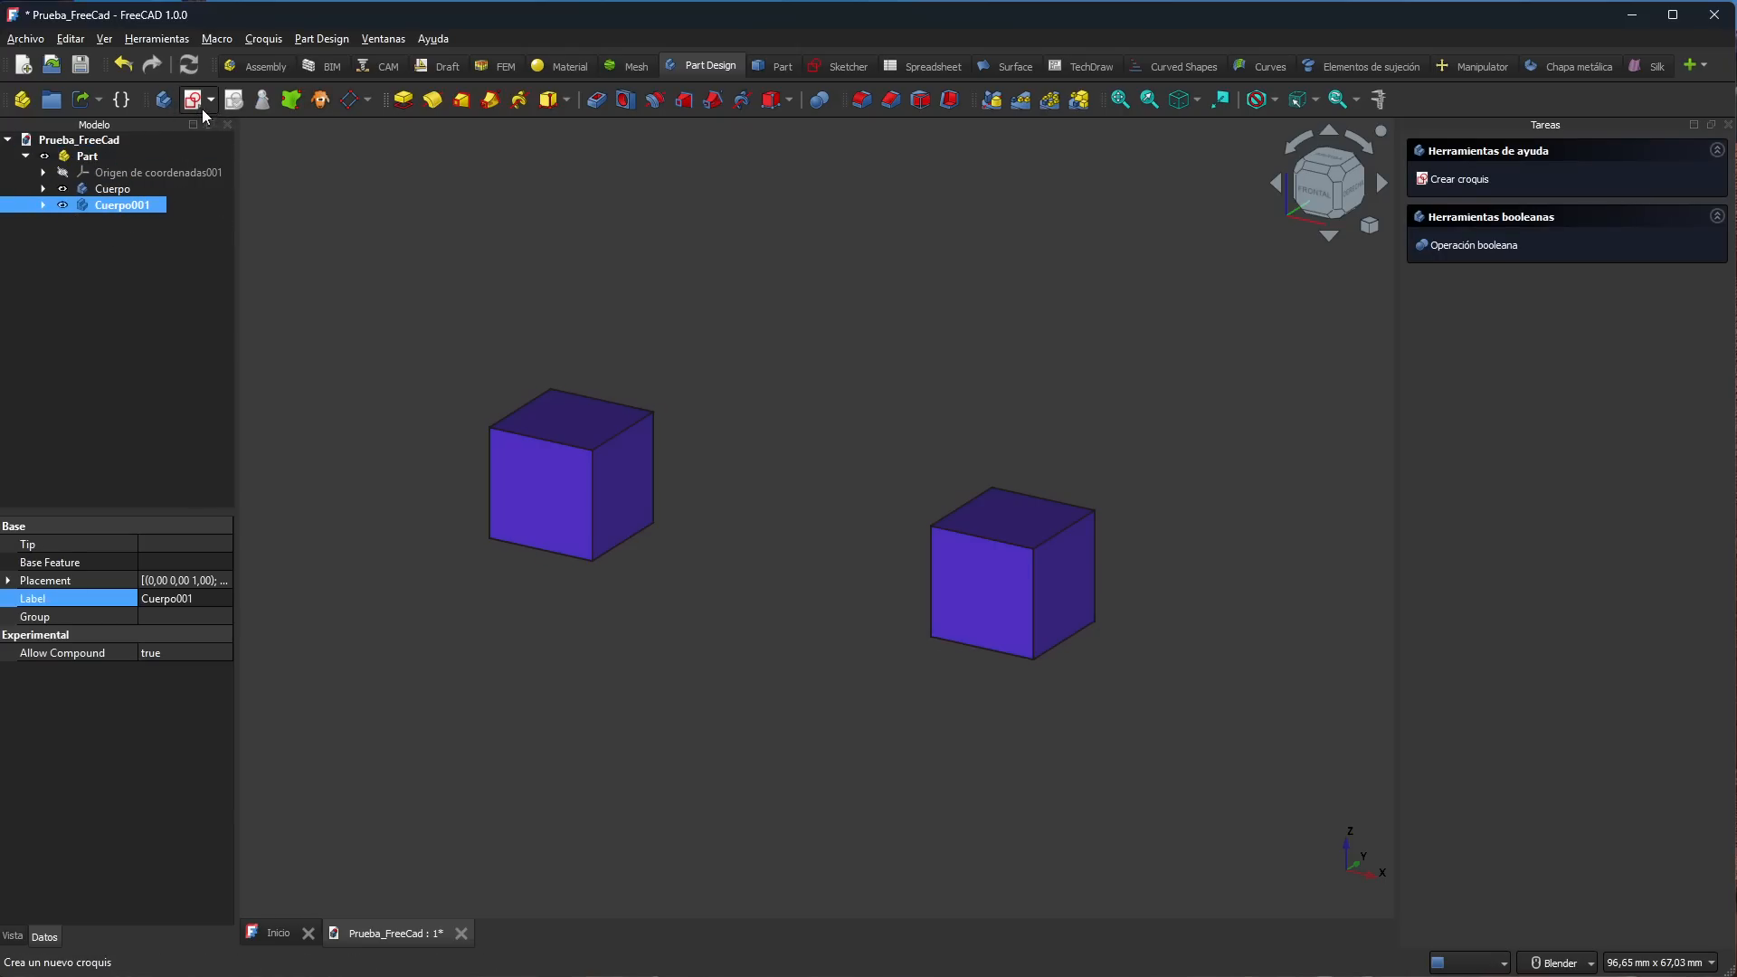
left_click(163, 100)
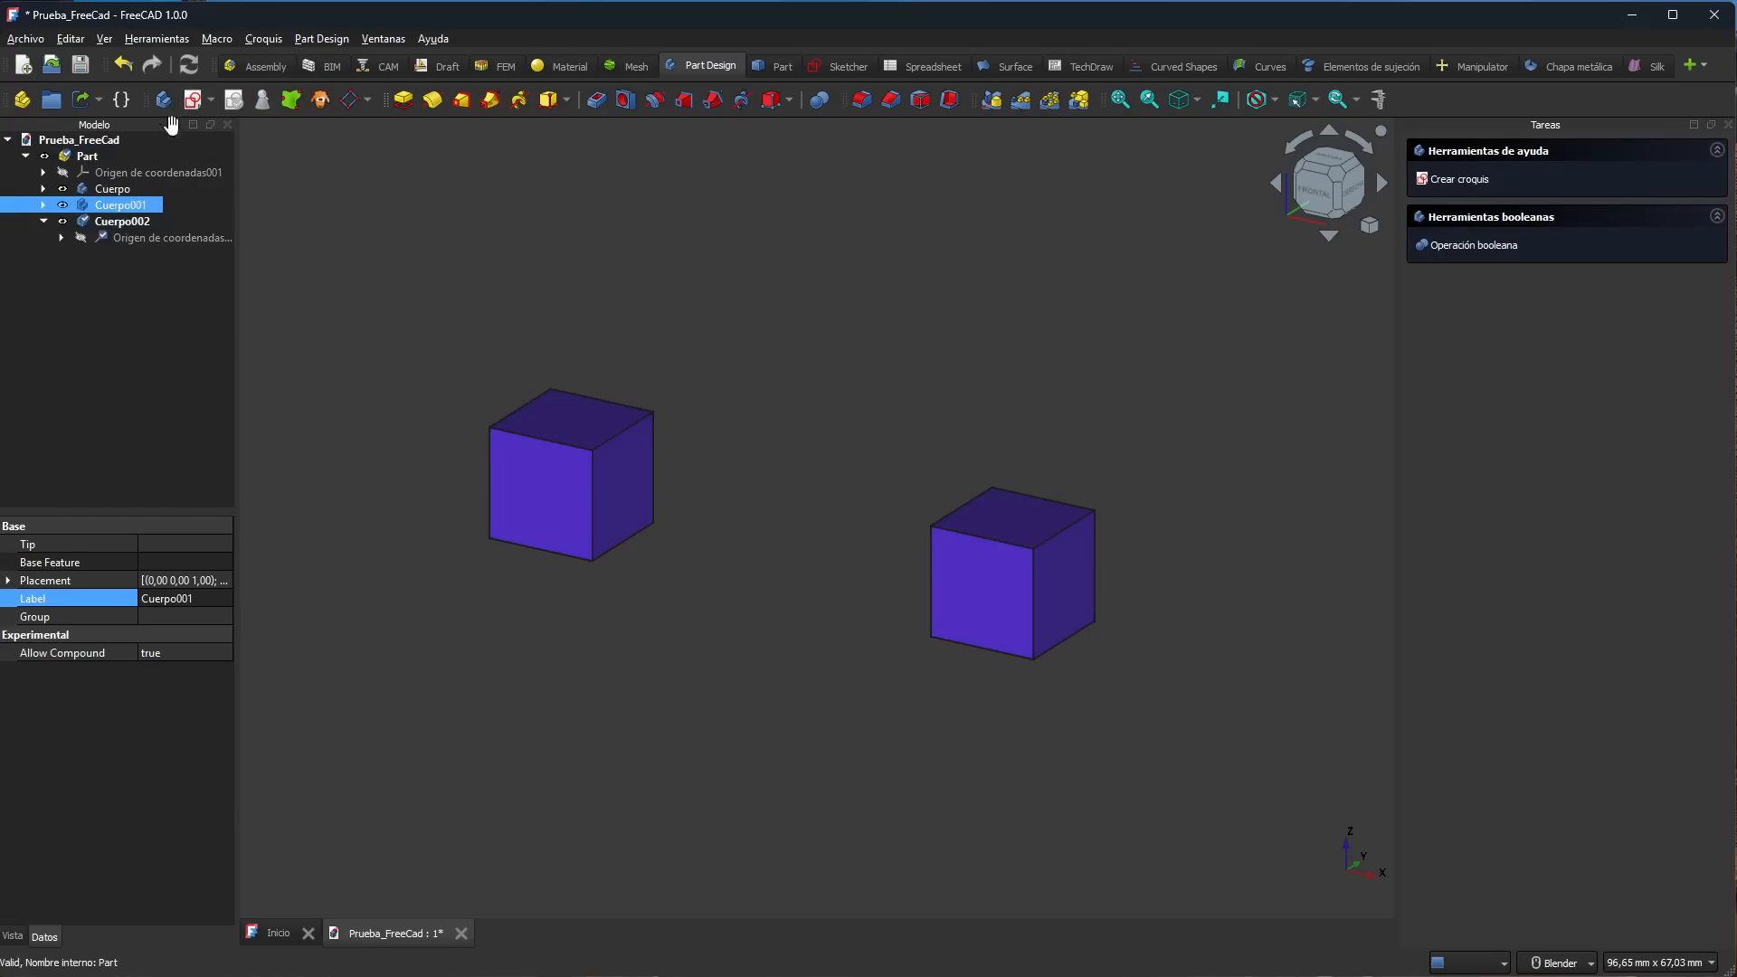
left_click(86, 368)
left_click(25, 156)
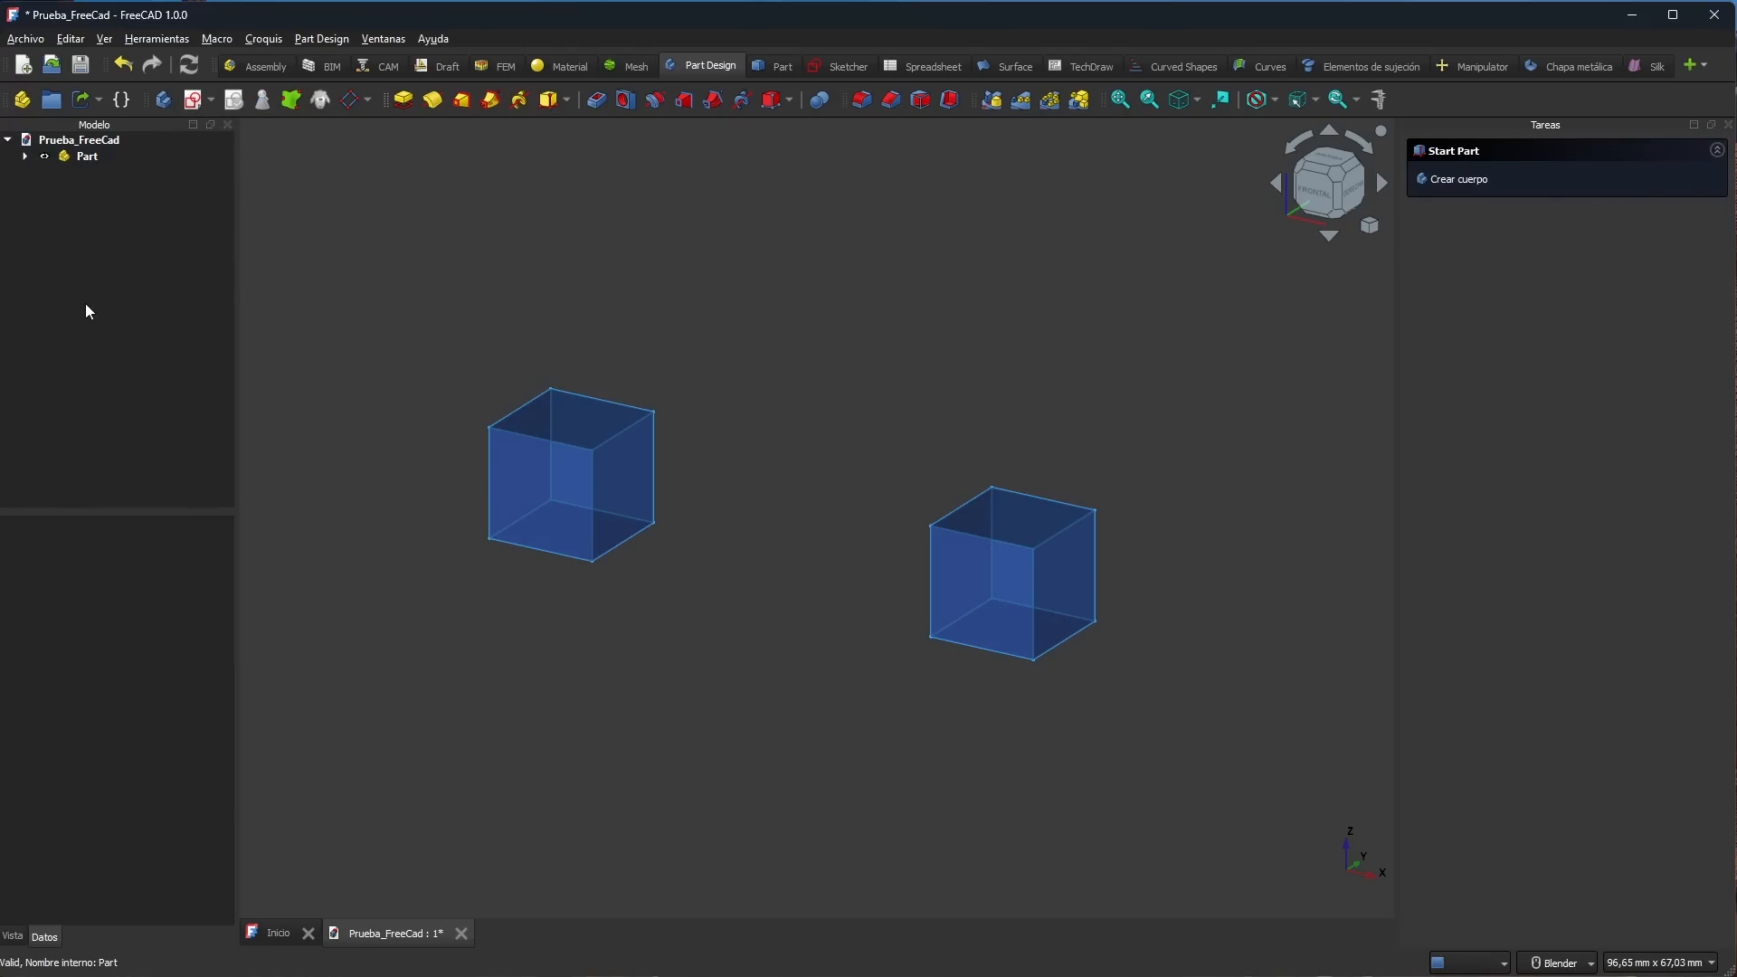
left_click(25, 156)
Step: Delete the empty bodies Cuerpo001 and Cuerpo002 from the Part container
left_click(122, 206)
left_click(145, 221)
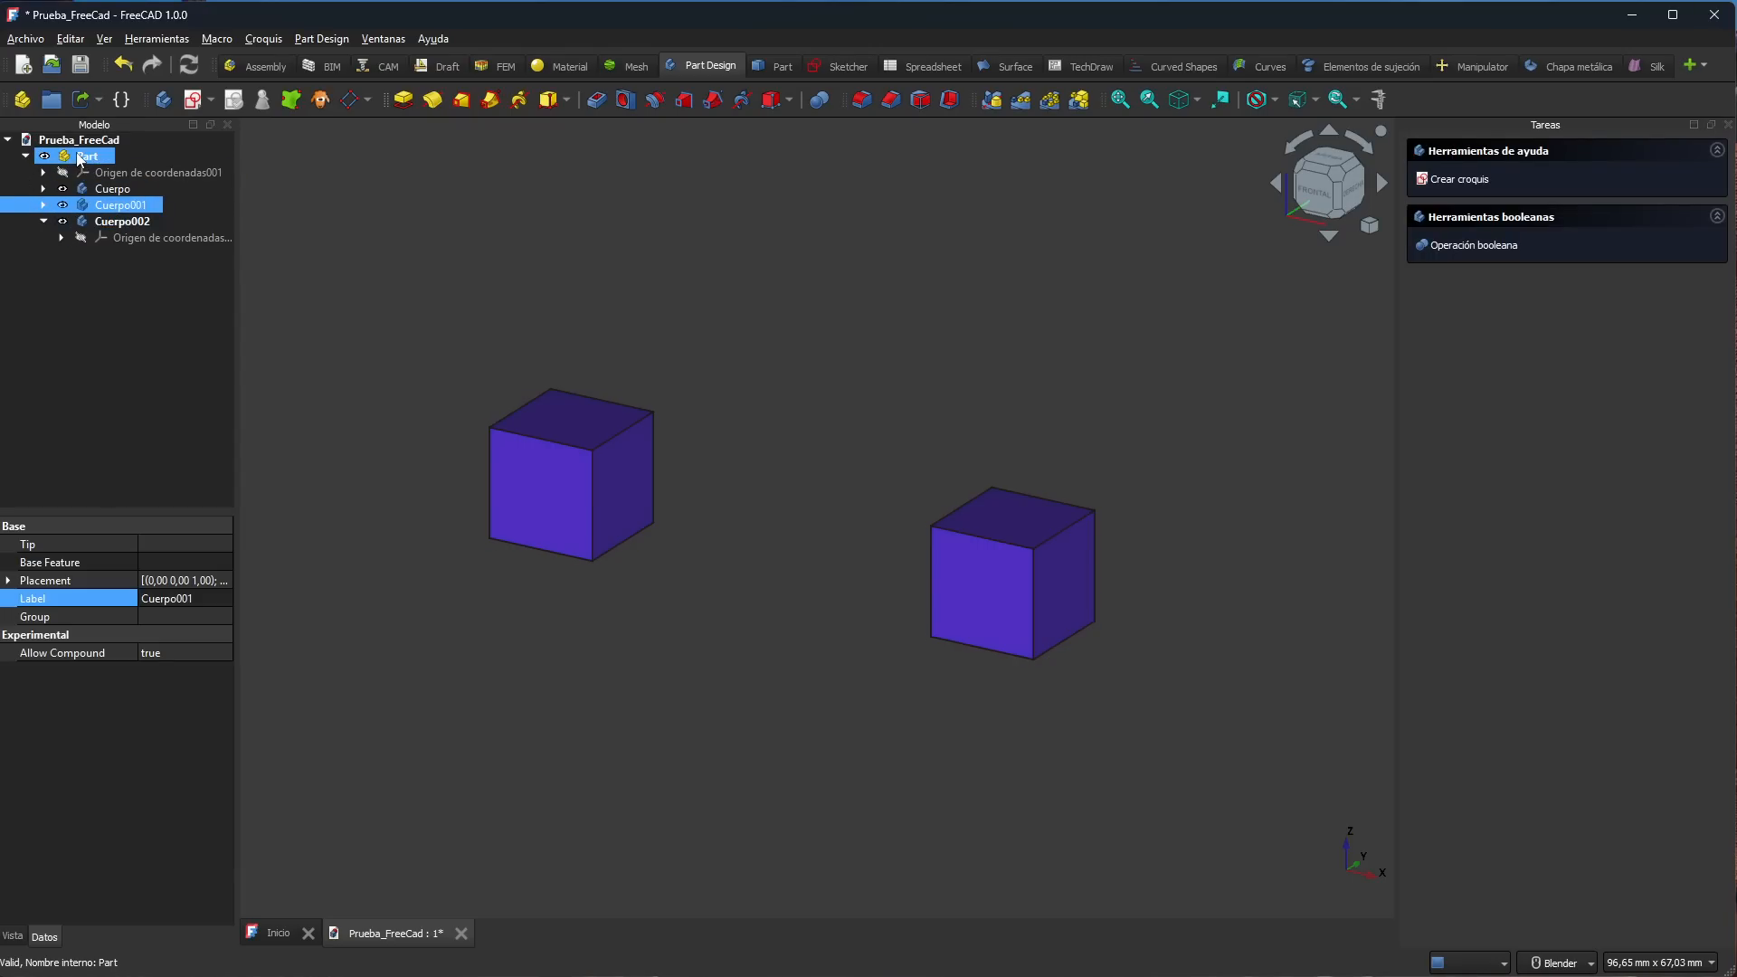
left_click(118, 205)
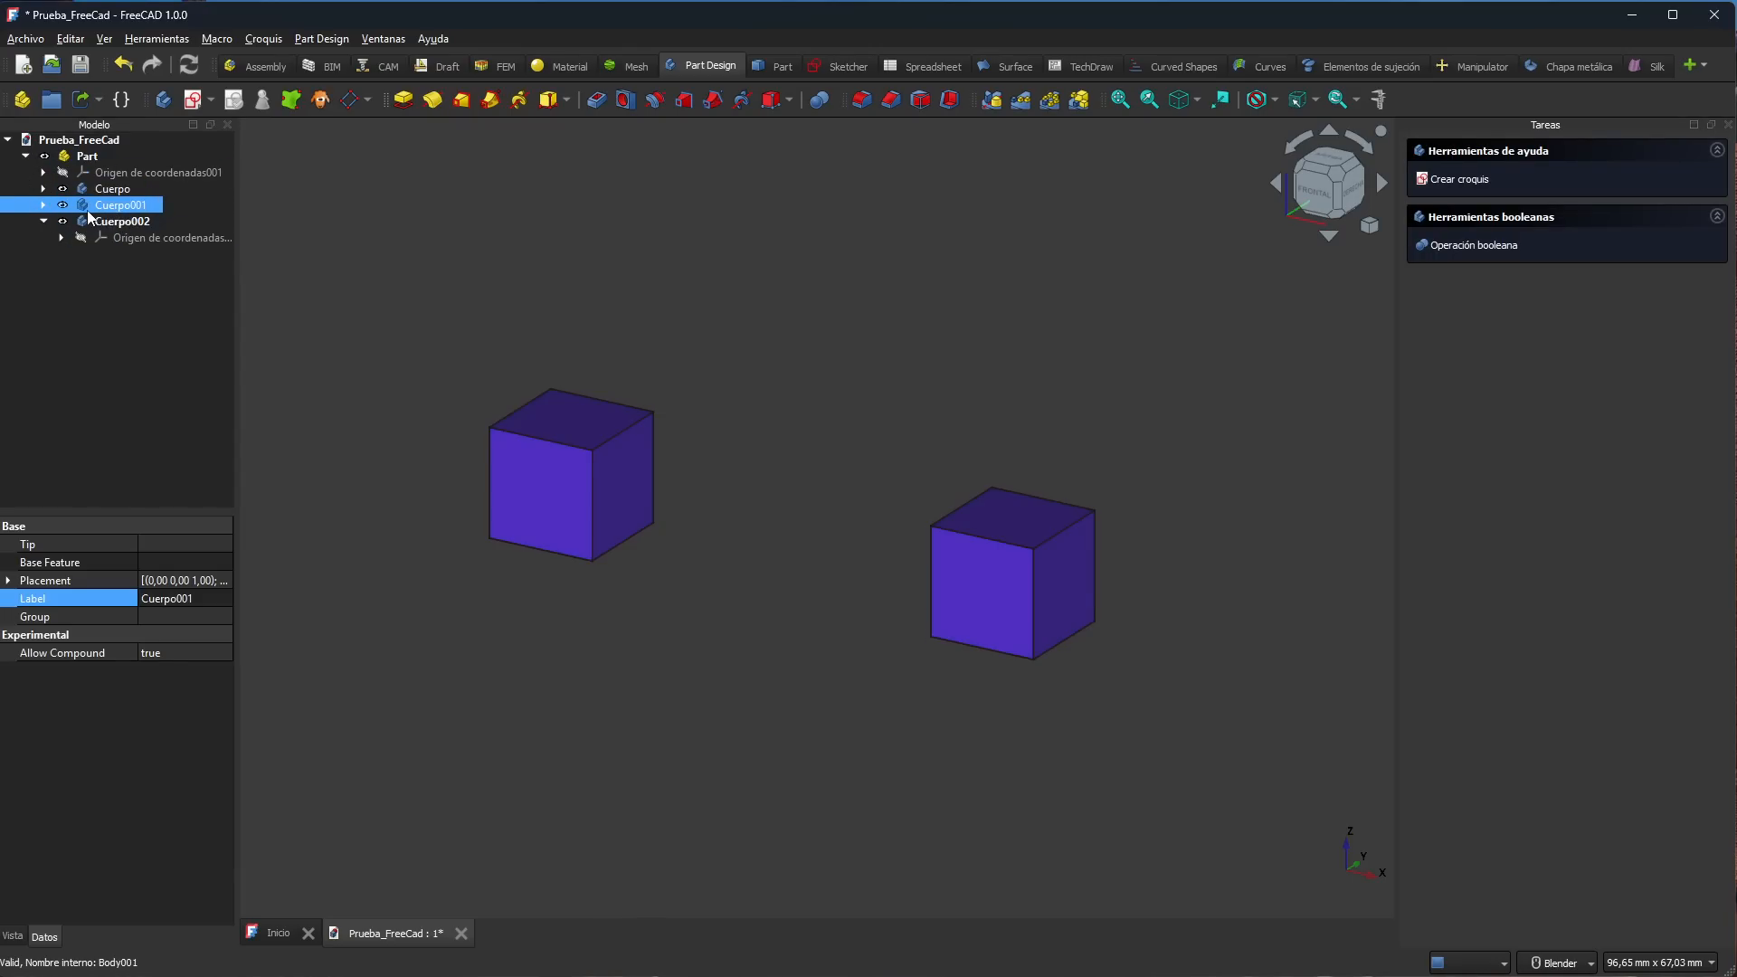
key("Delete")
left_click(88, 210)
key("Delete")
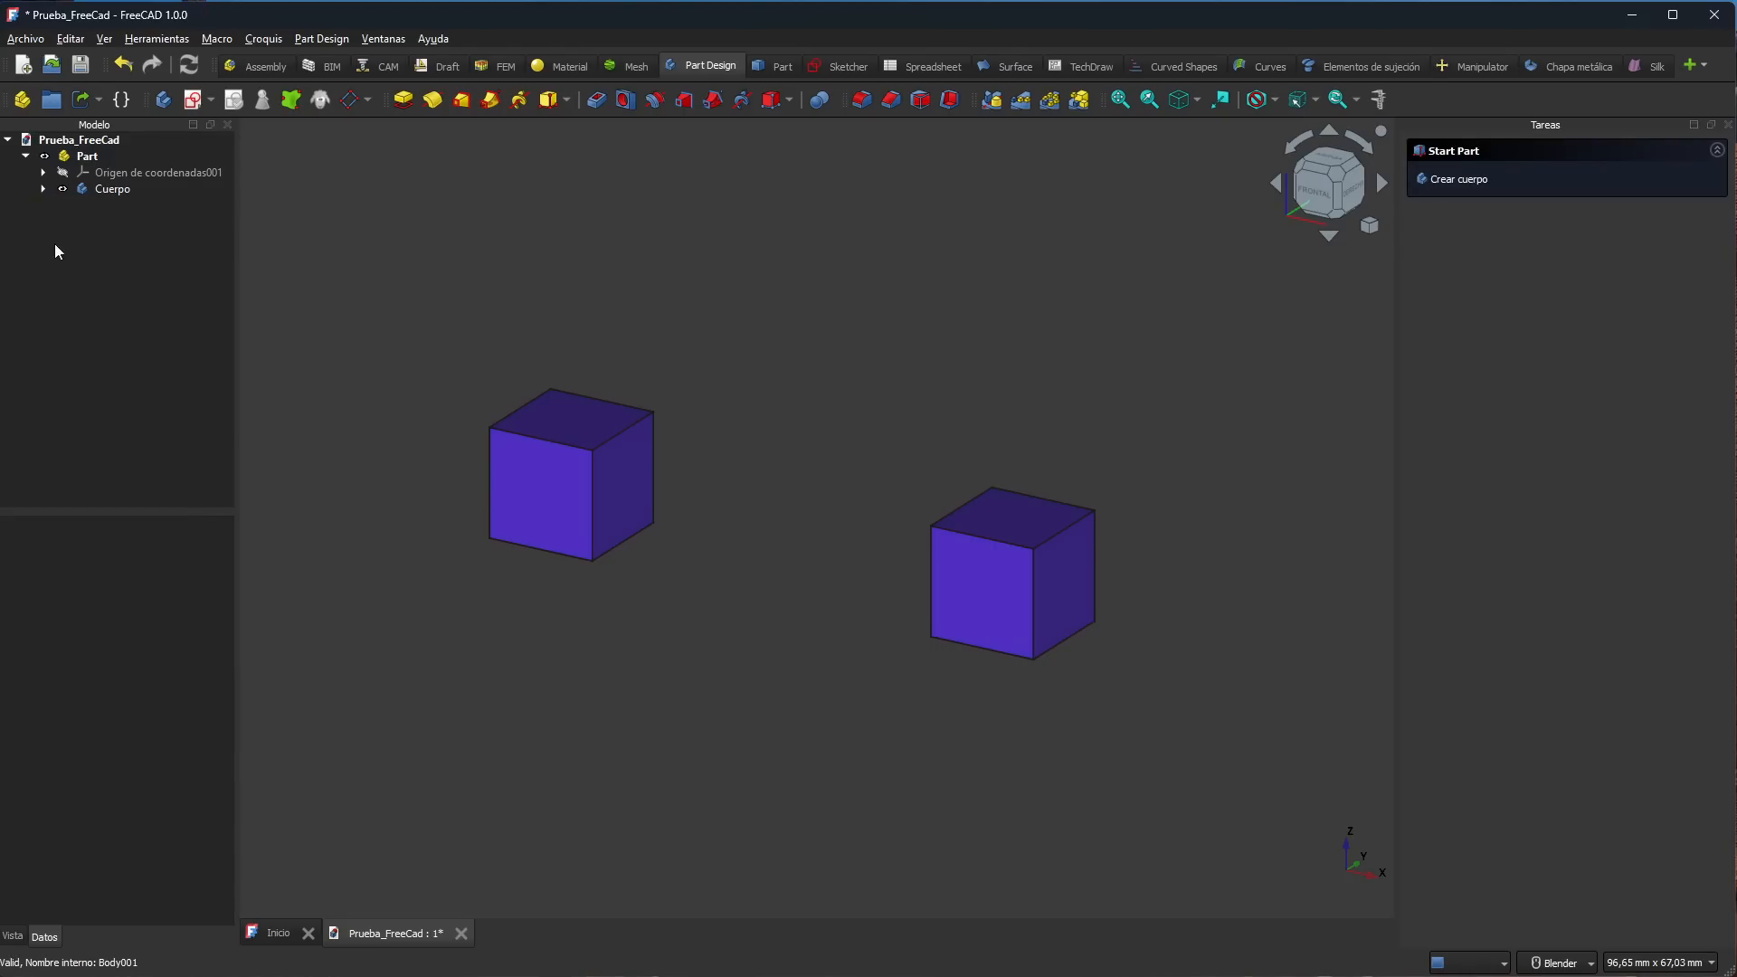
Step: Expand Cuerpo and examine the Part, body and box levels by selecting each one, then inspect both cubes in the view
left_click(43, 189)
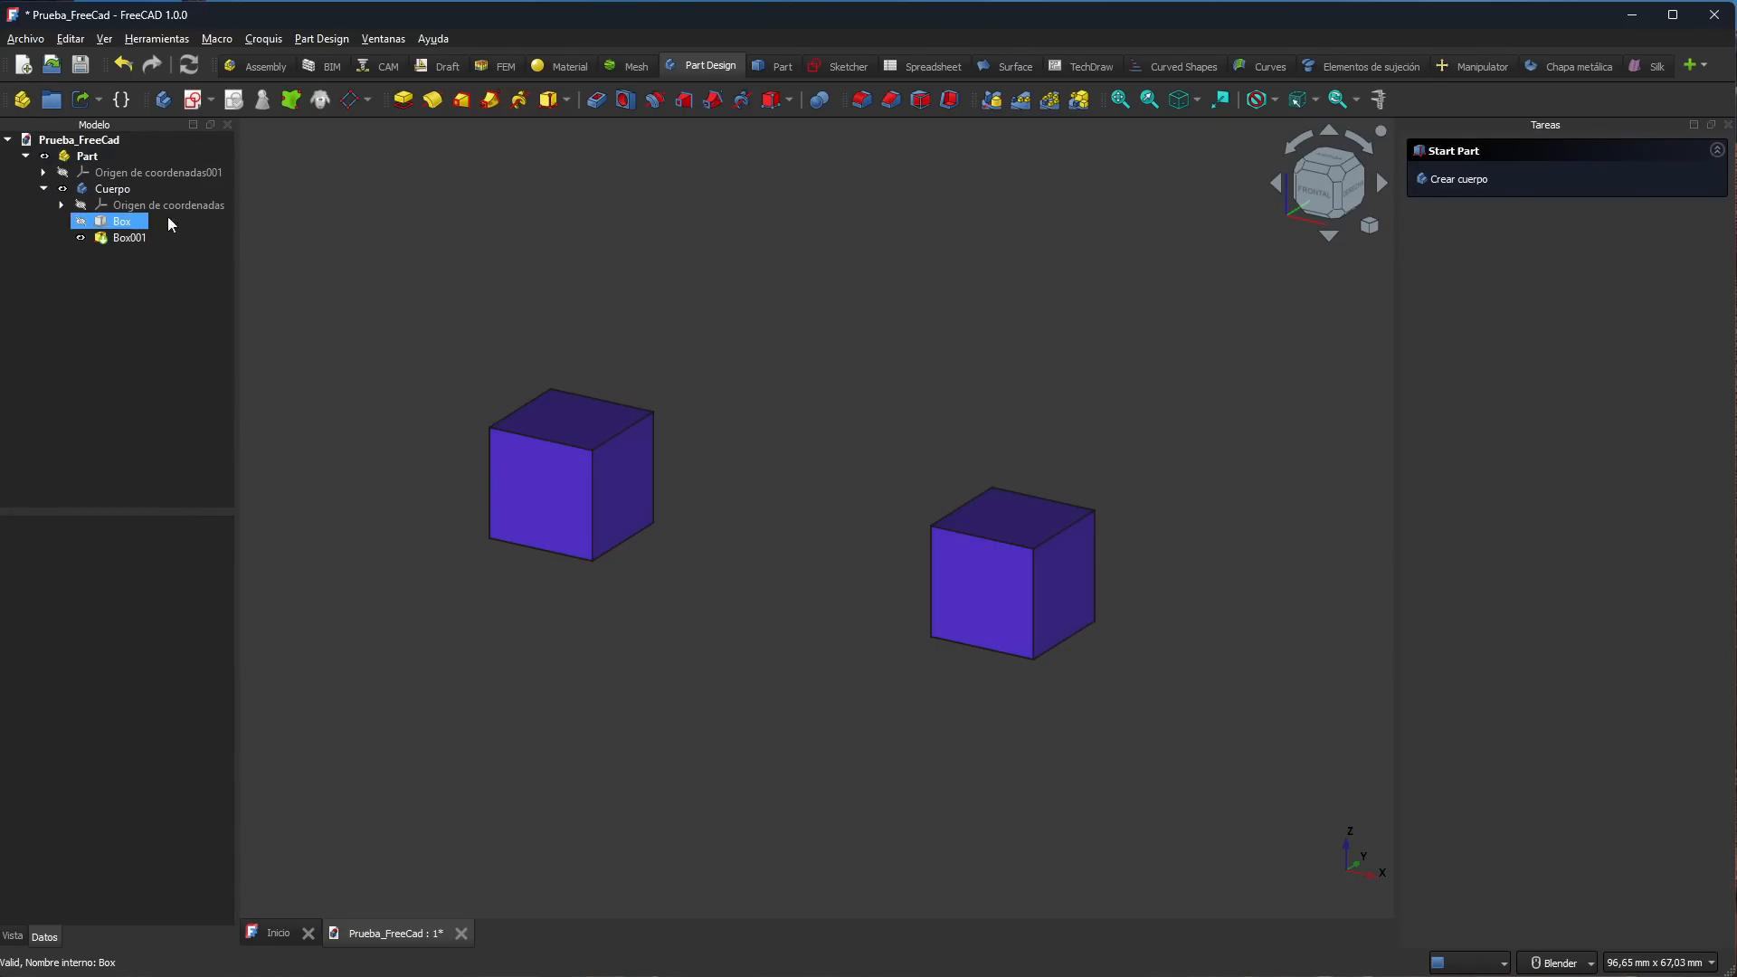
left_click(85, 155)
left_click(110, 189, "ctrl")
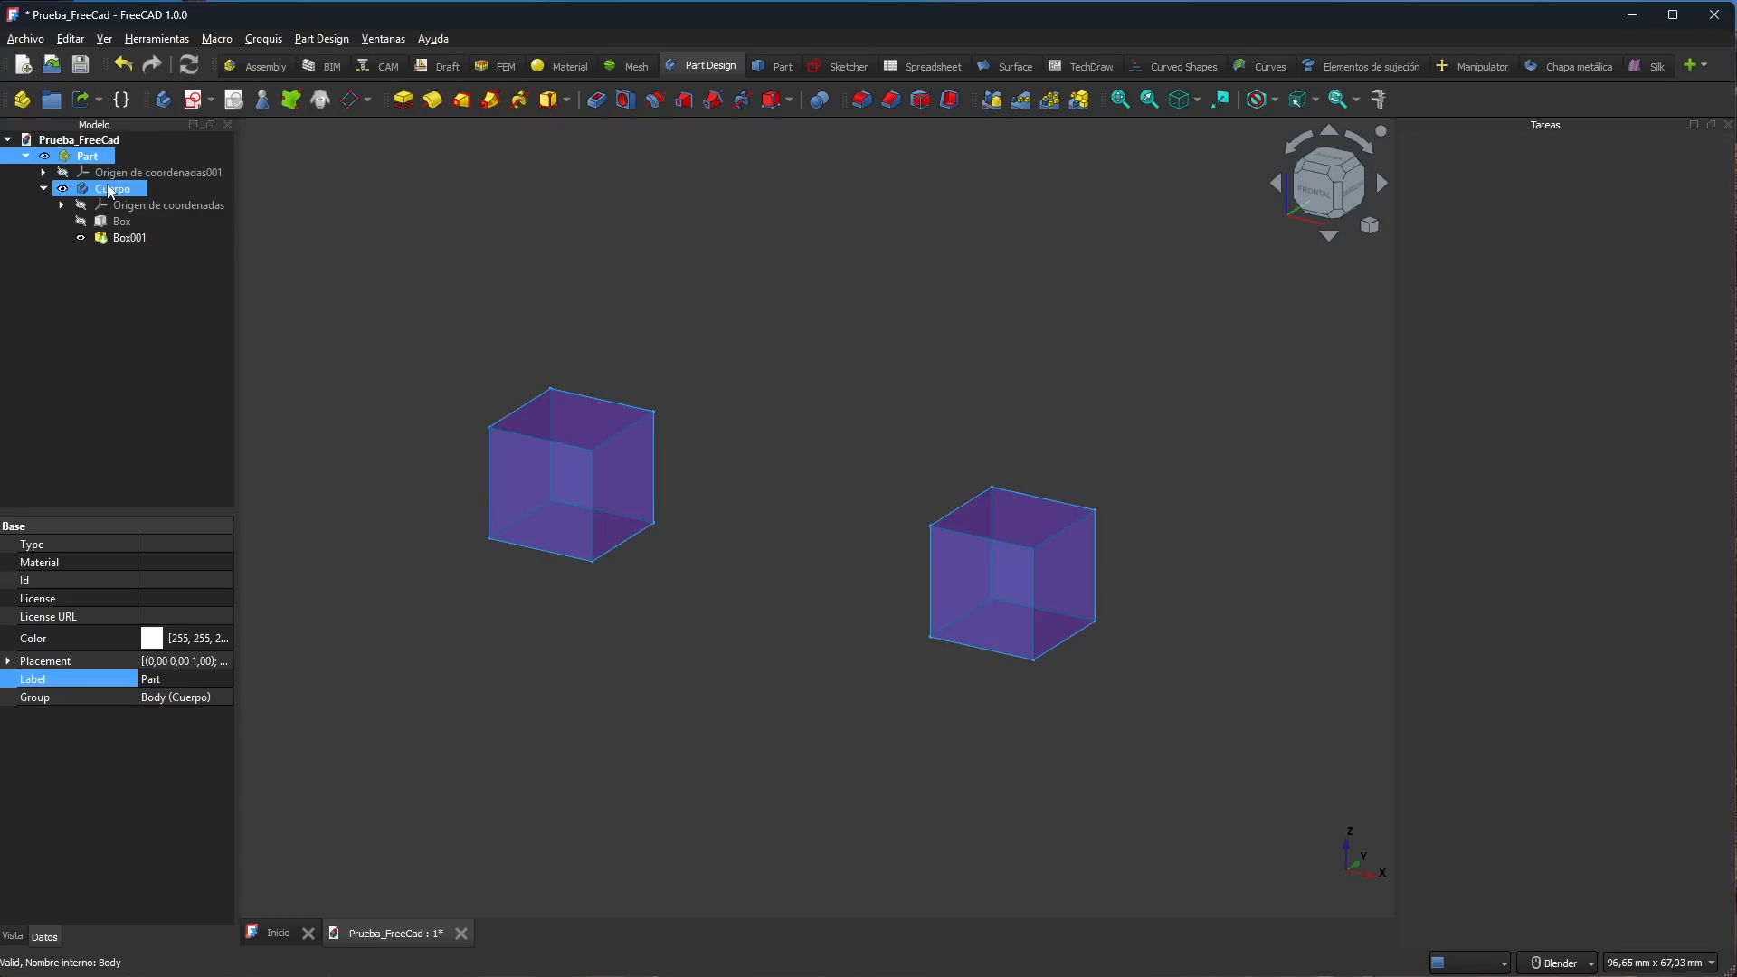
left_click(111, 189)
left_click(123, 222)
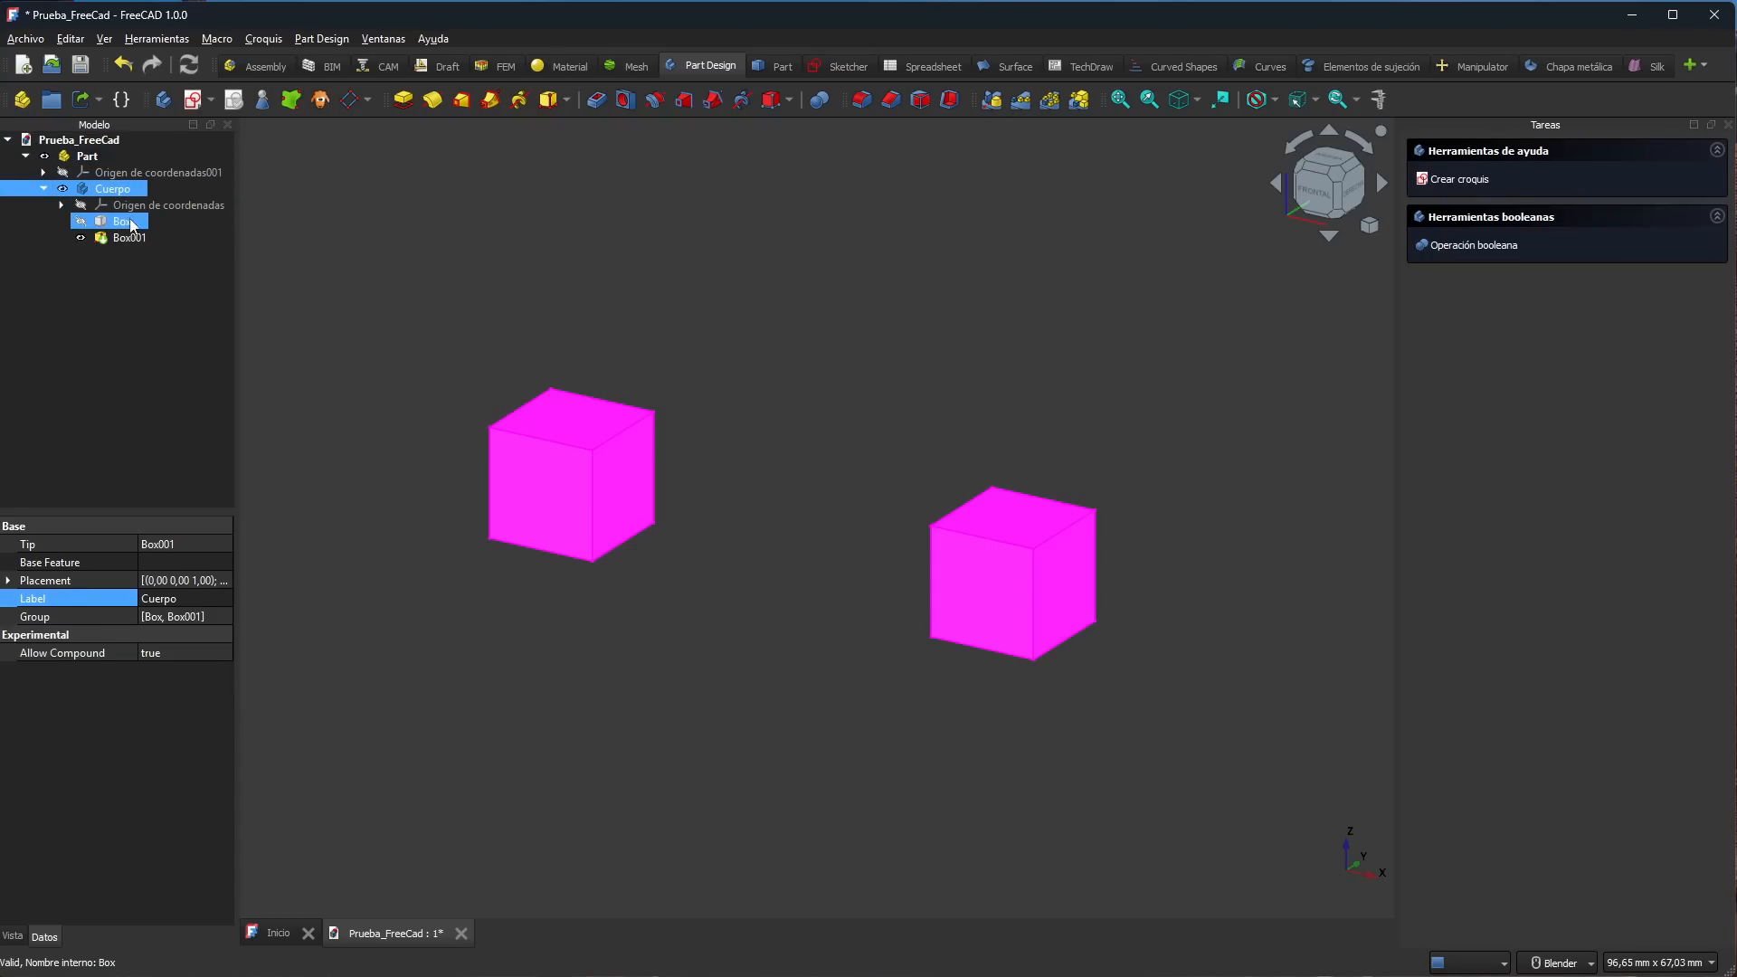
left_click(129, 238, "ctrl")
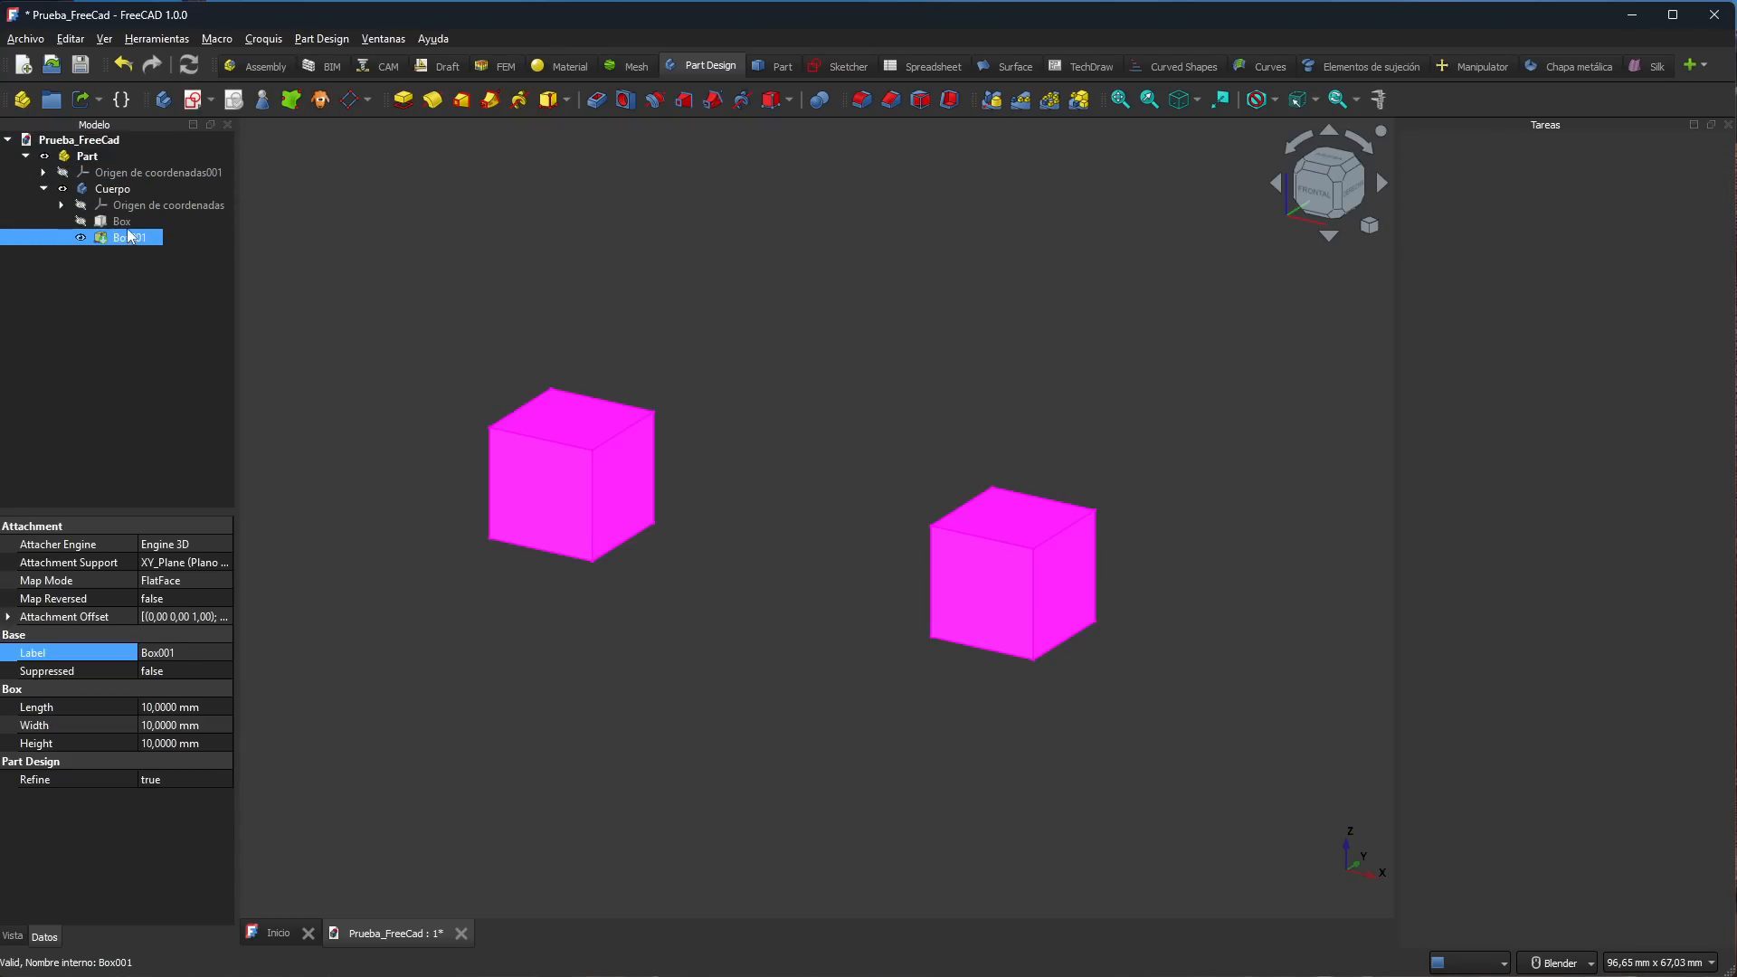
left_click(130, 239)
left_click(383, 330)
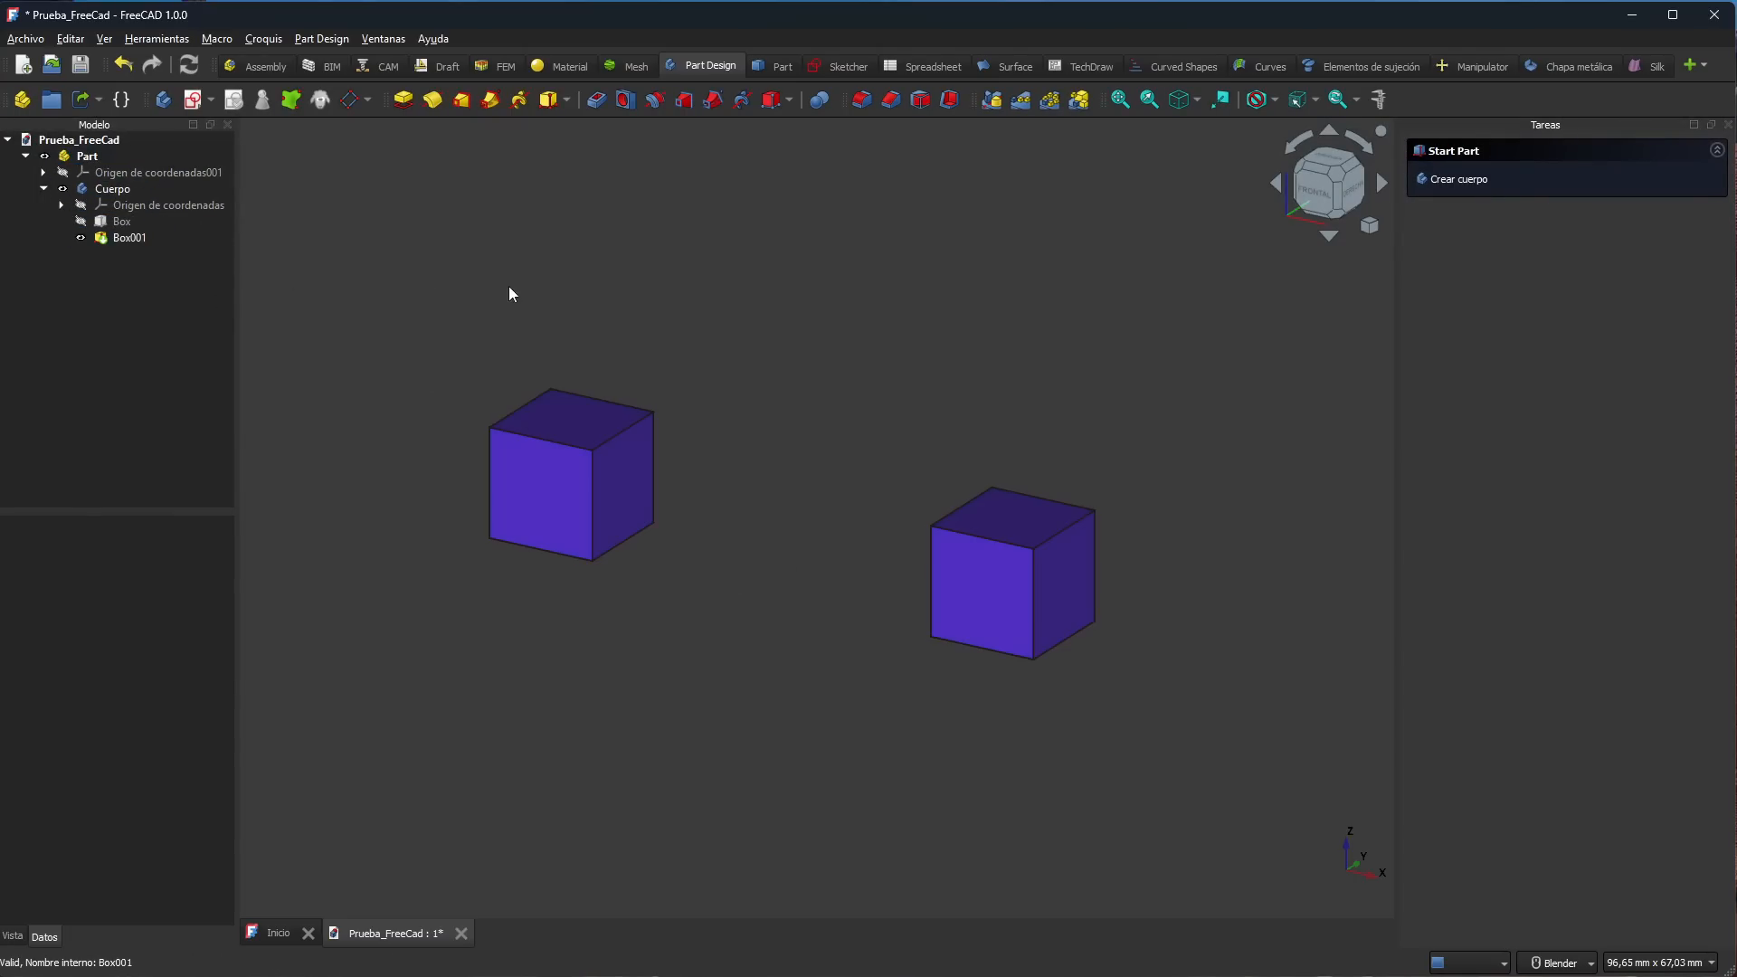
middle_click_drag(720, 355, 588, 480)
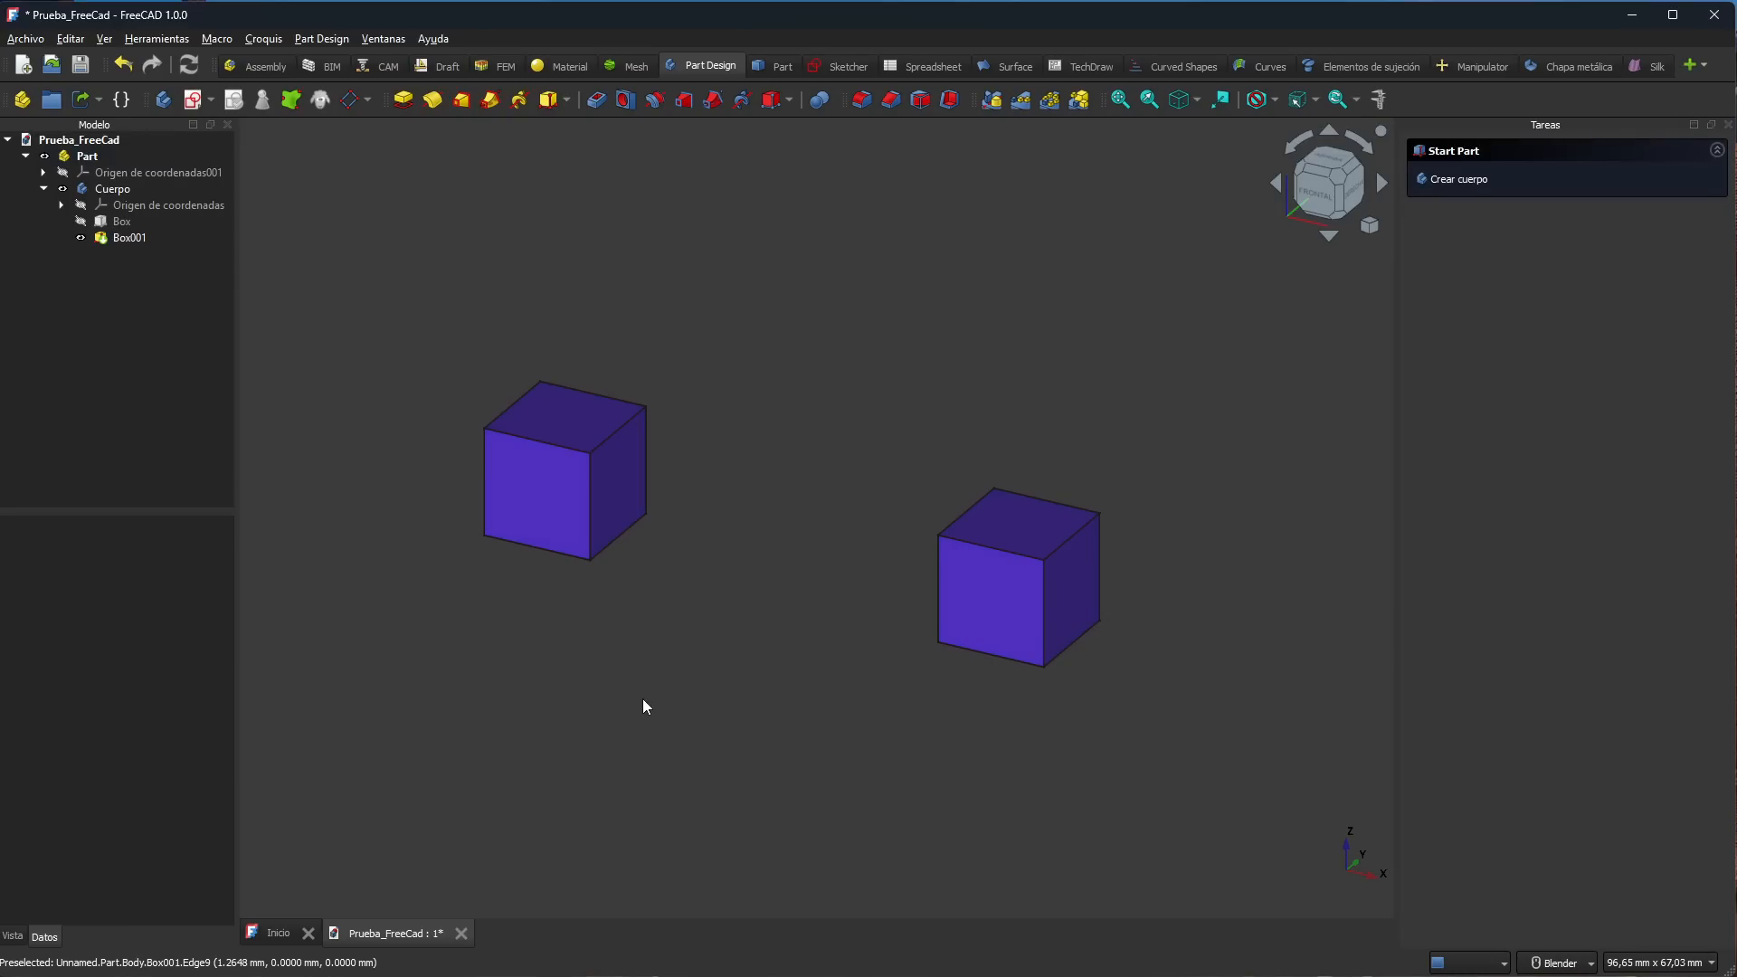
middle_click_drag(787, 671, 753, 682)
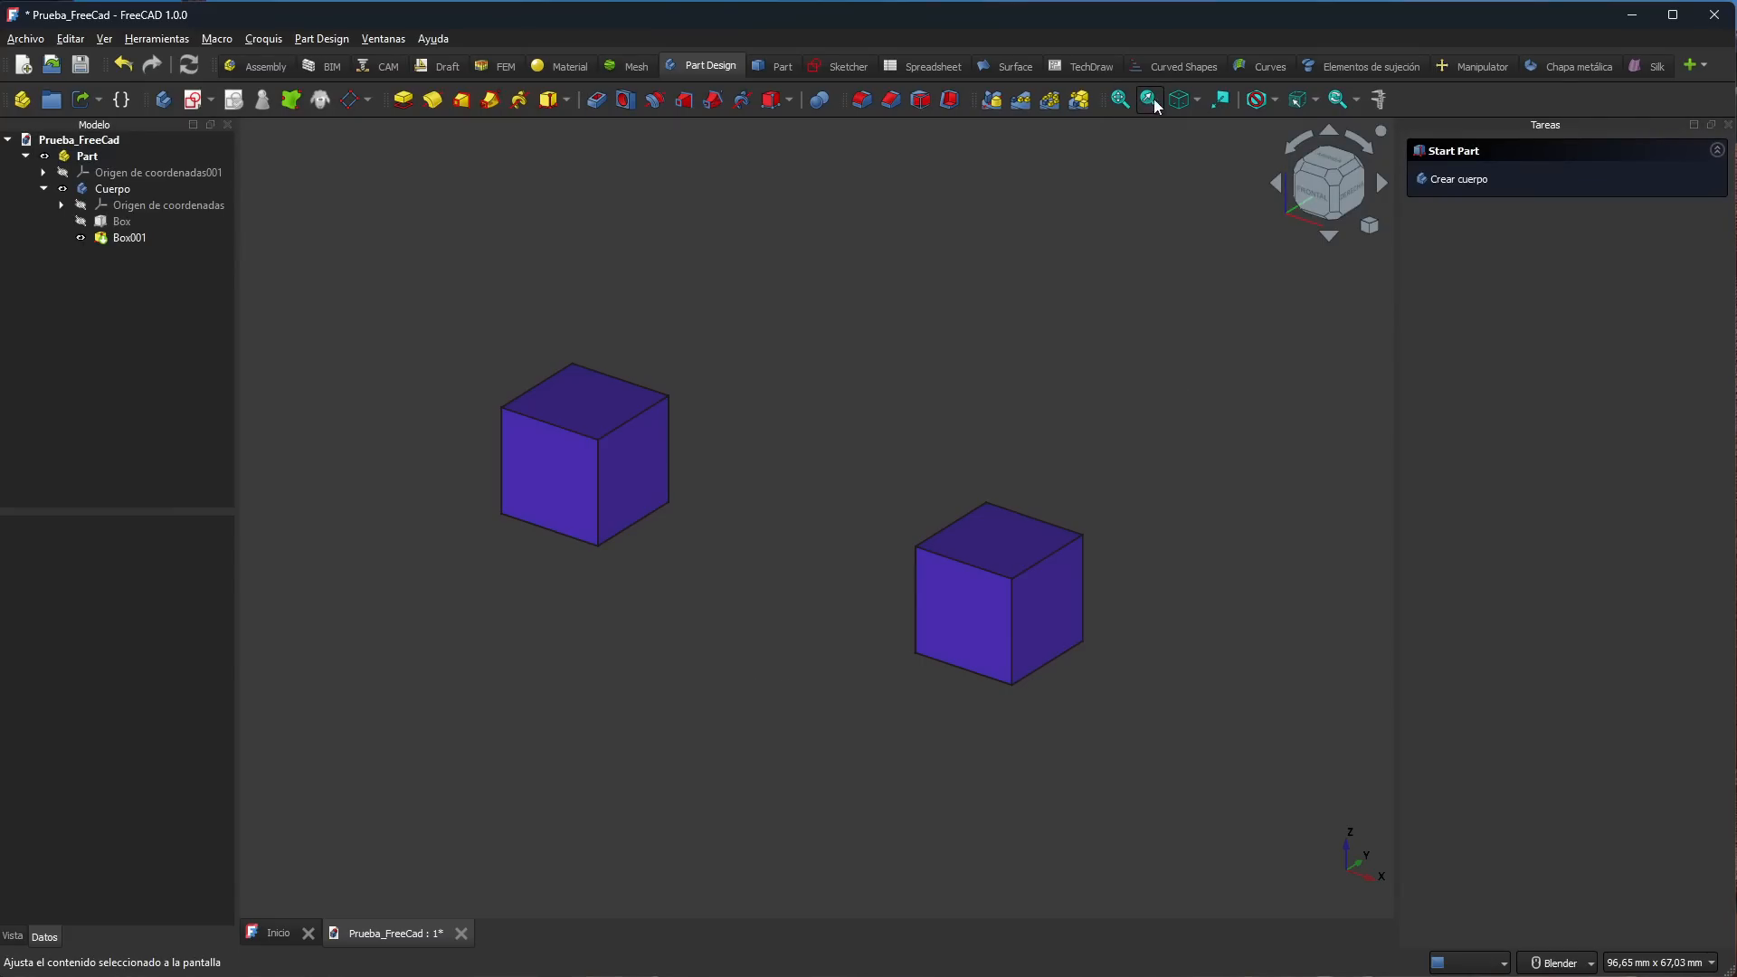
Step: Compare fitting the view to everything with fitting it to a selected side face of the second cube in Cuerpo
scroll(855, 532, "down", 2)
scroll(854, 533, "up", 8)
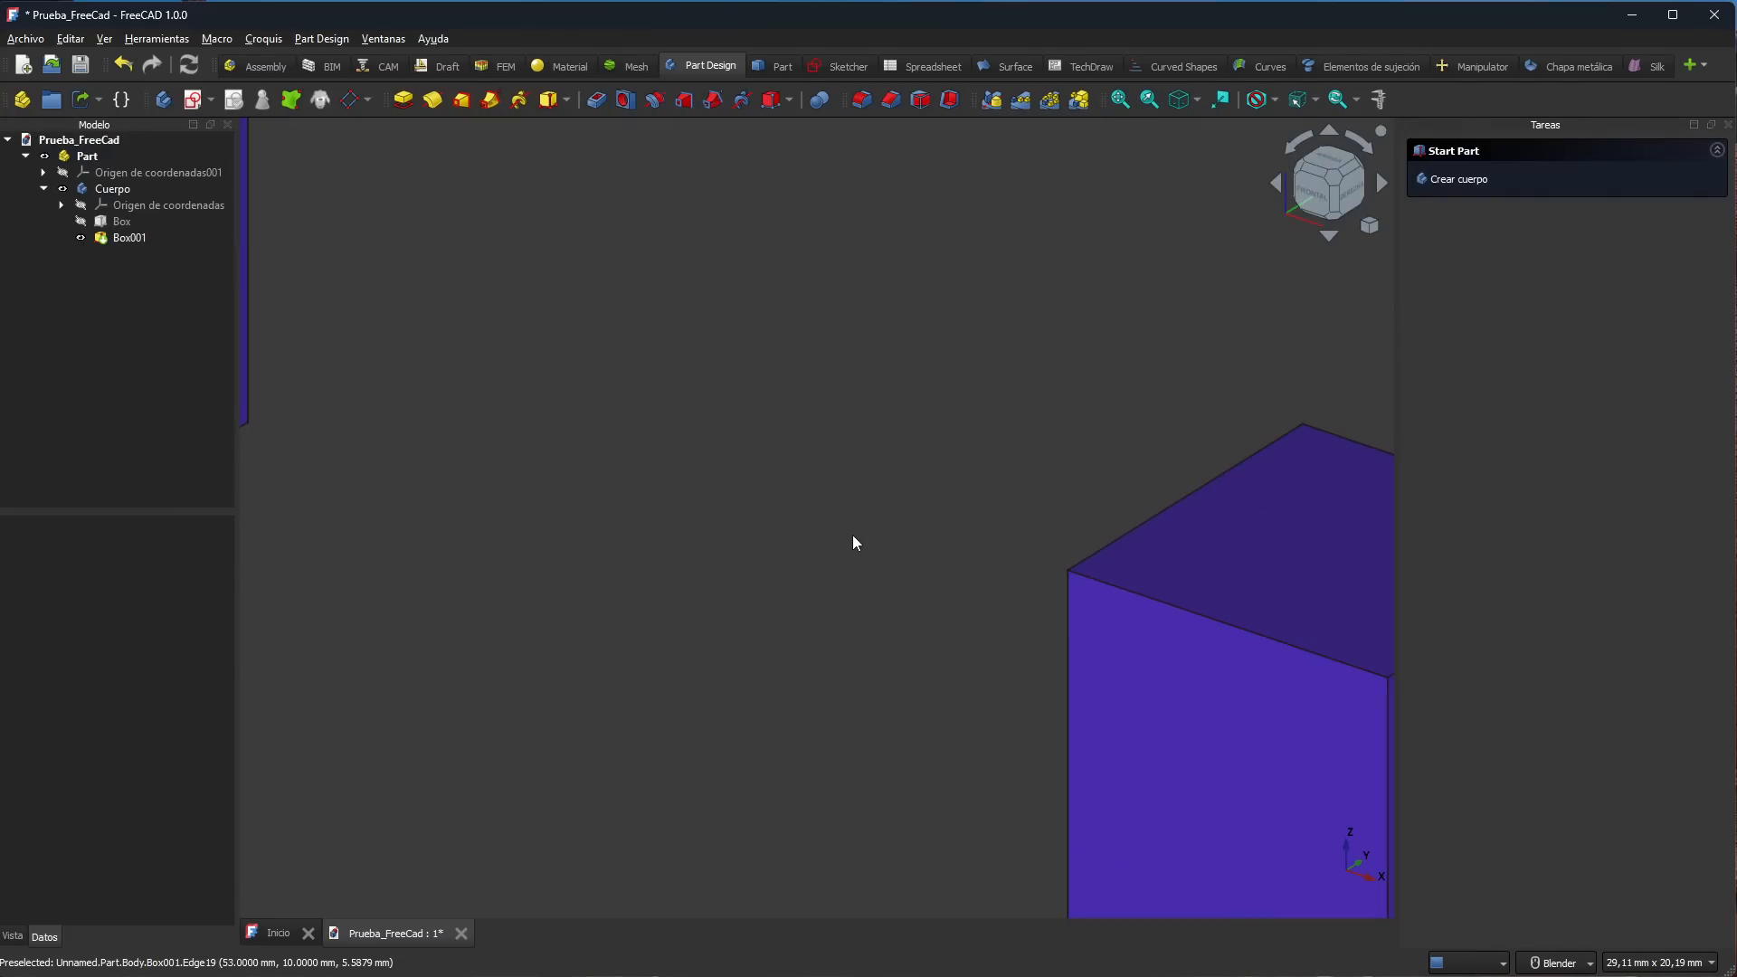
left_click(1119, 101)
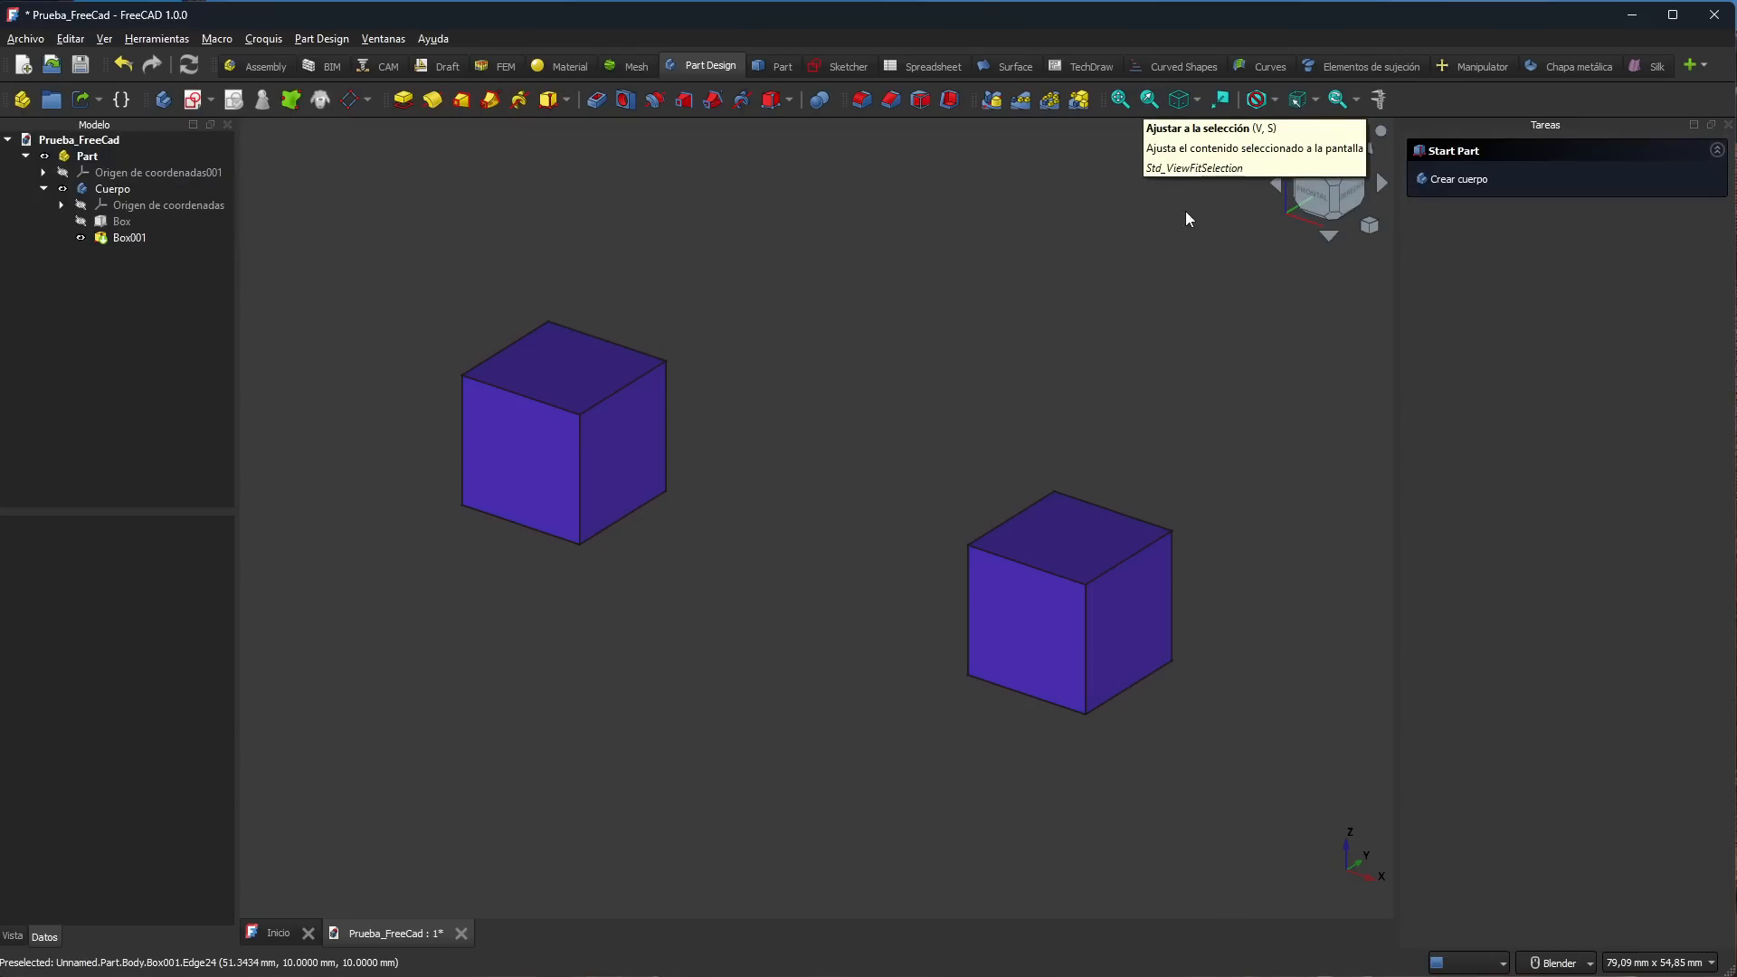
scroll(1154, 659, "up", 1)
scroll(1155, 659, "up", 4)
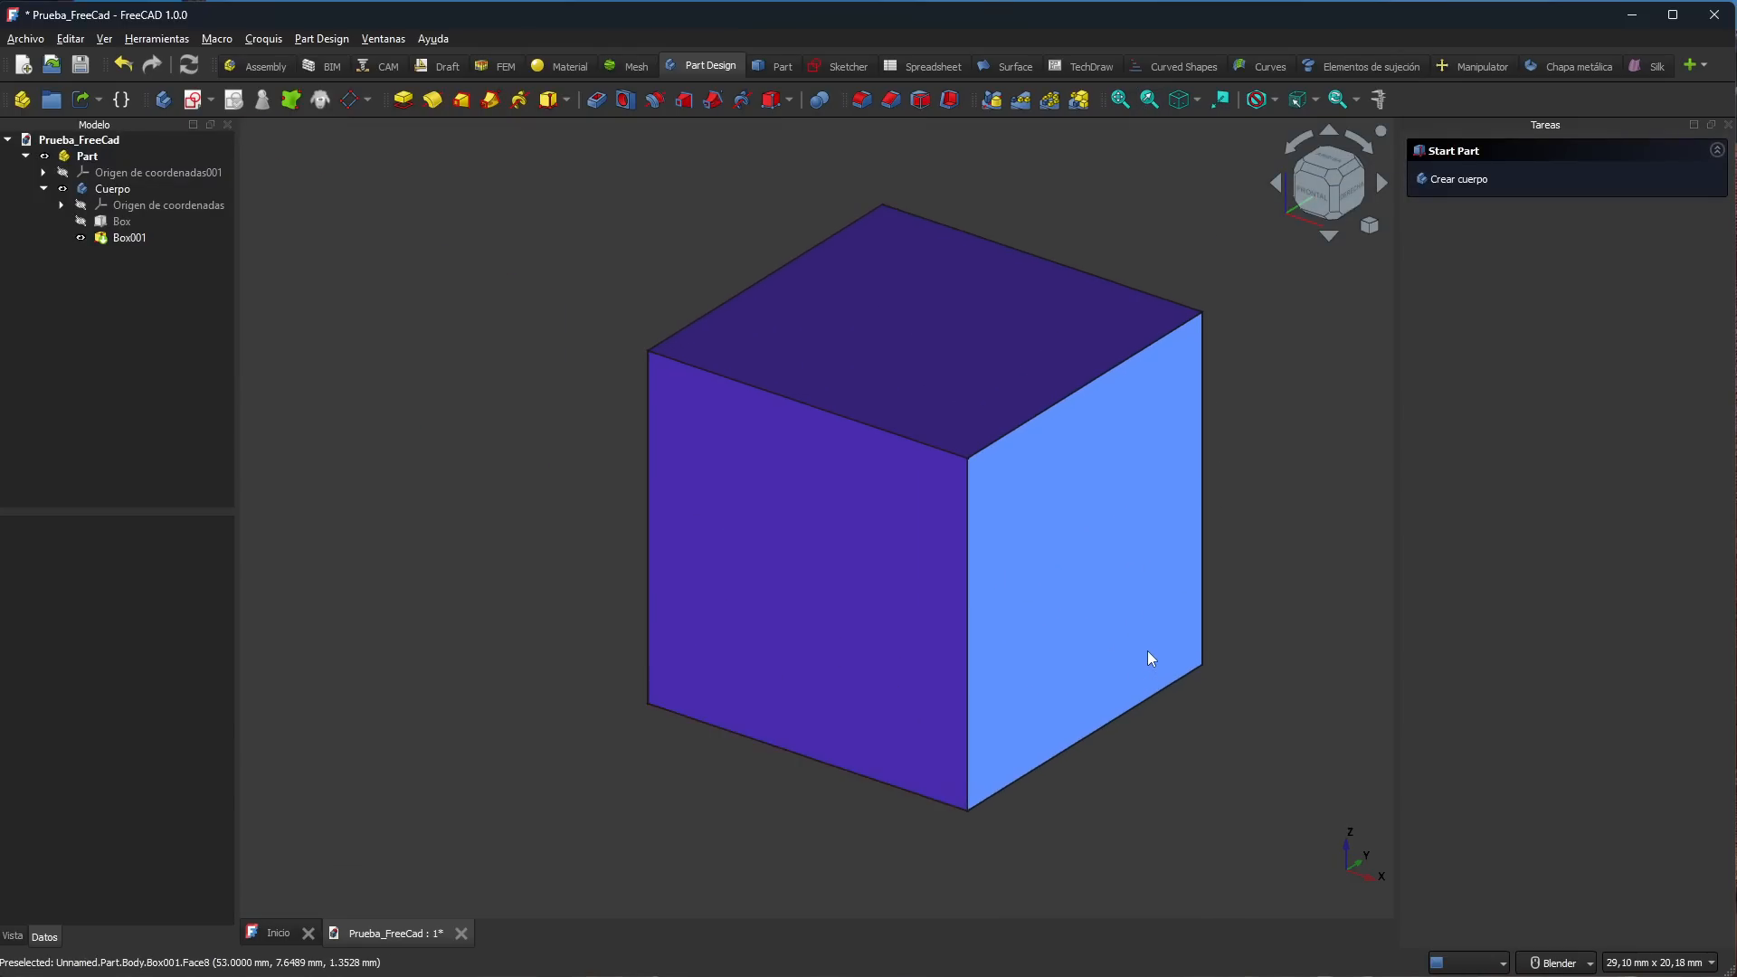
left_click(1054, 506)
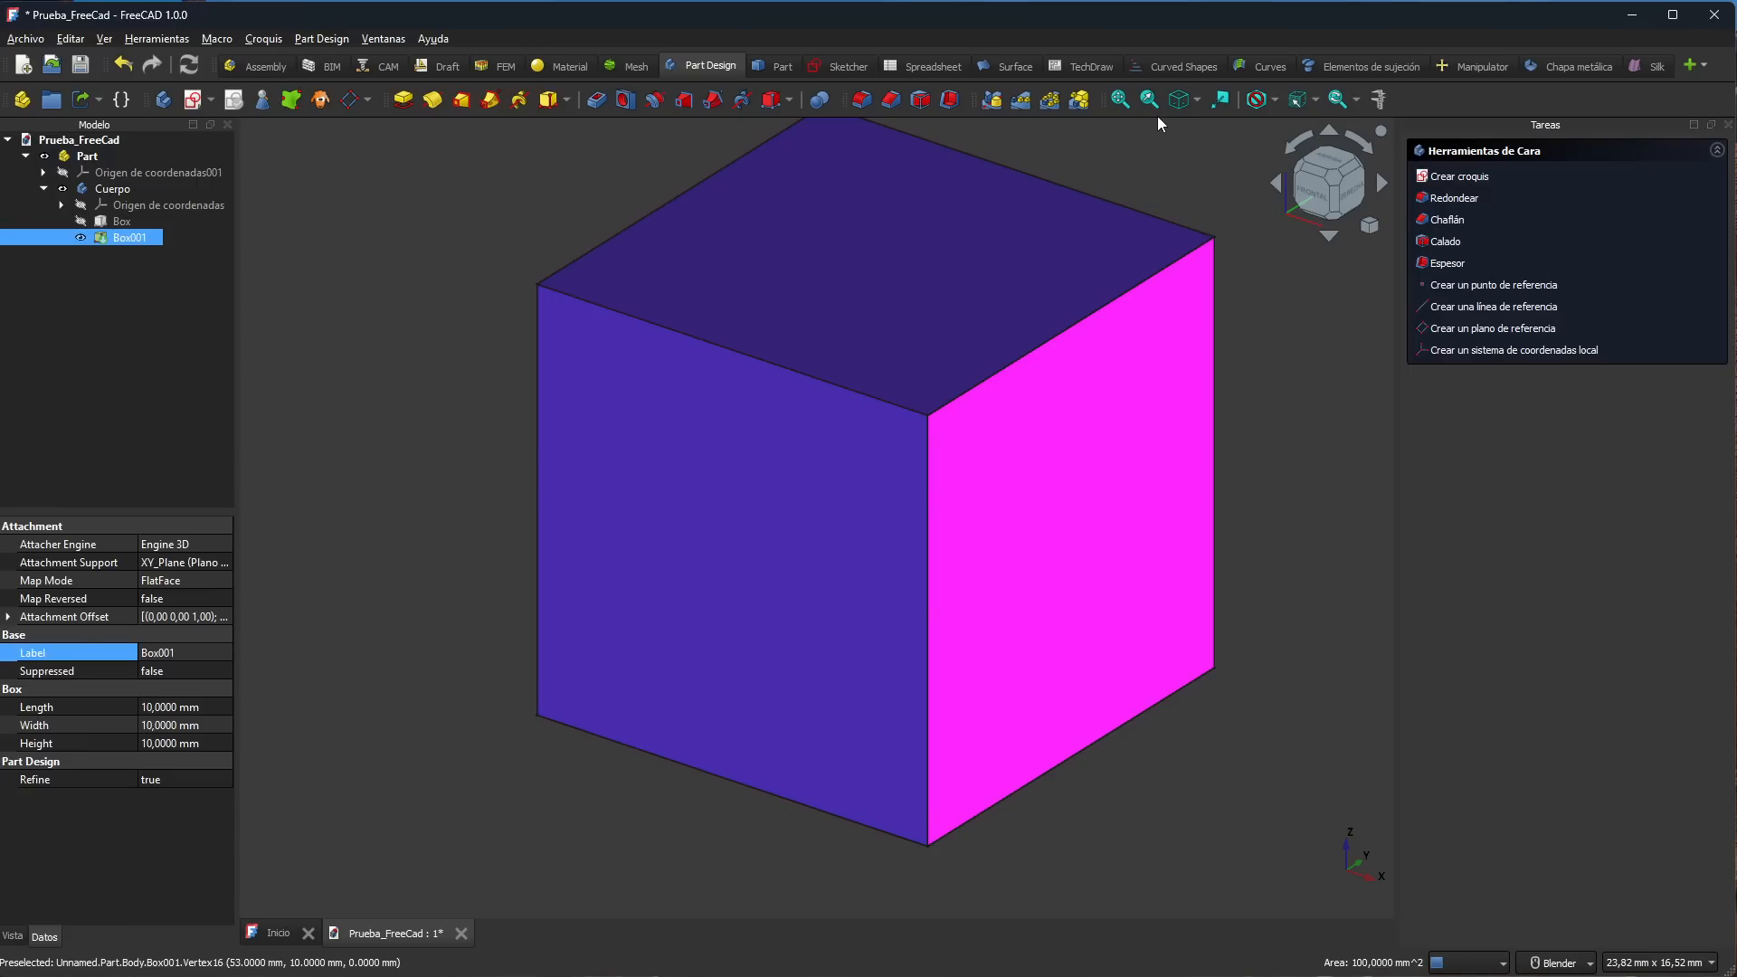
left_click(1148, 103)
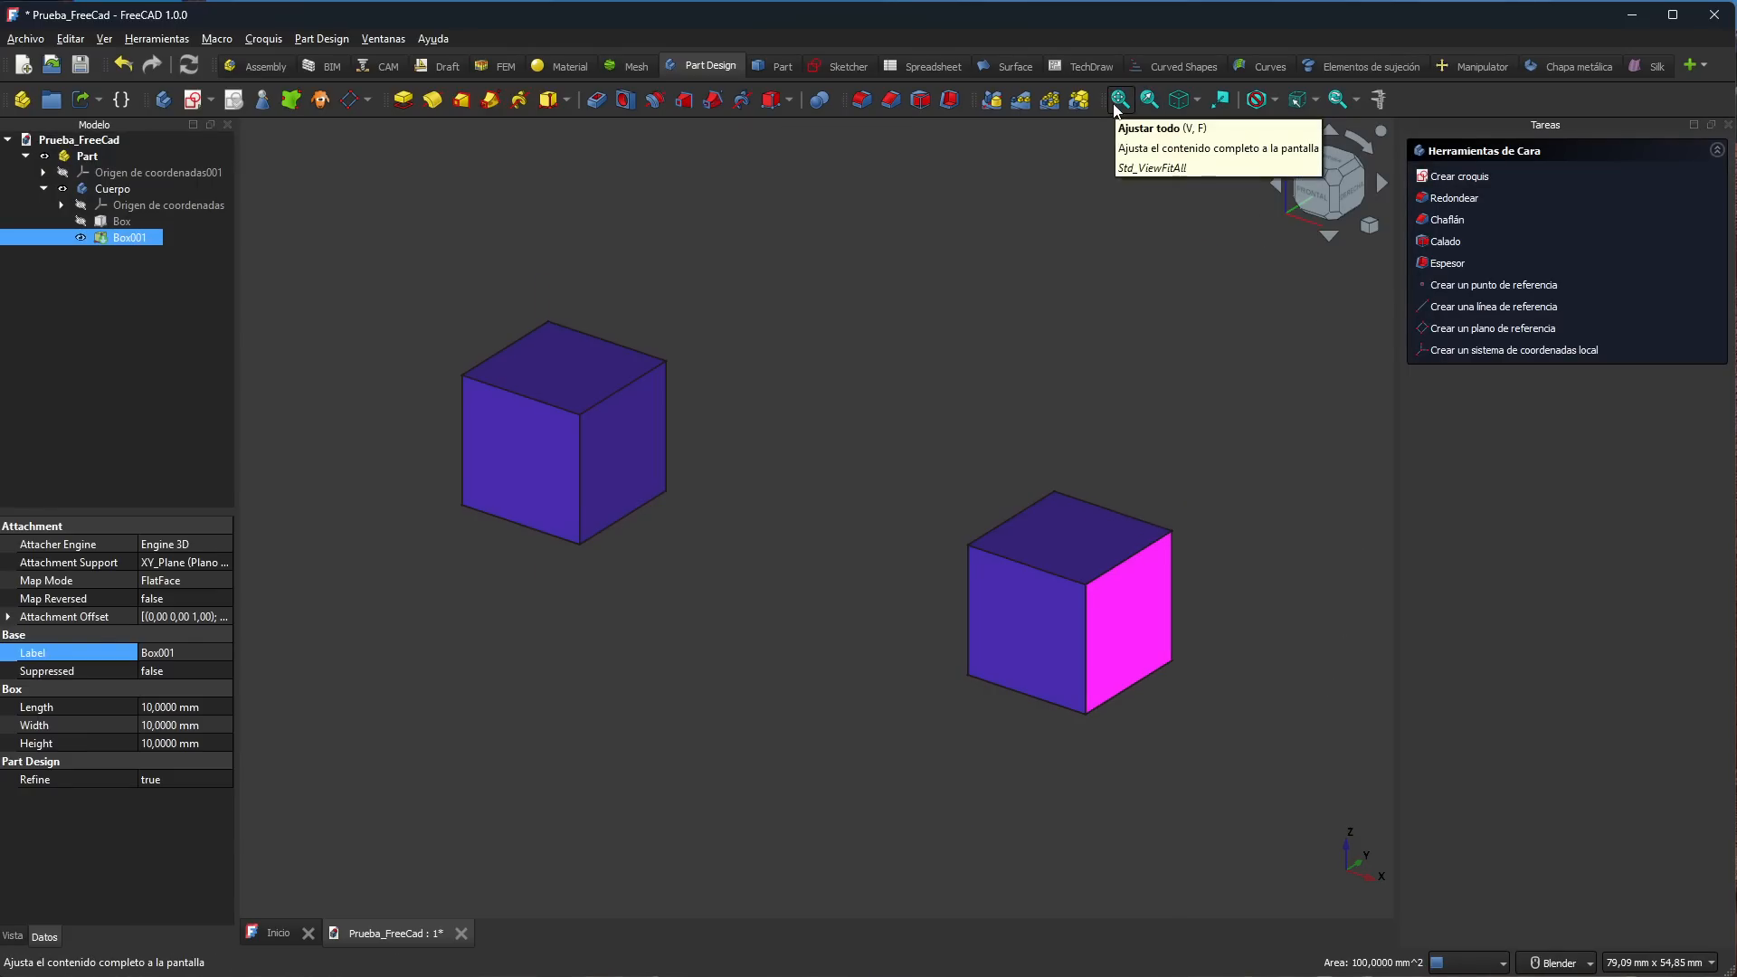
left_click(1153, 398)
scroll(1152, 648, "up", 7)
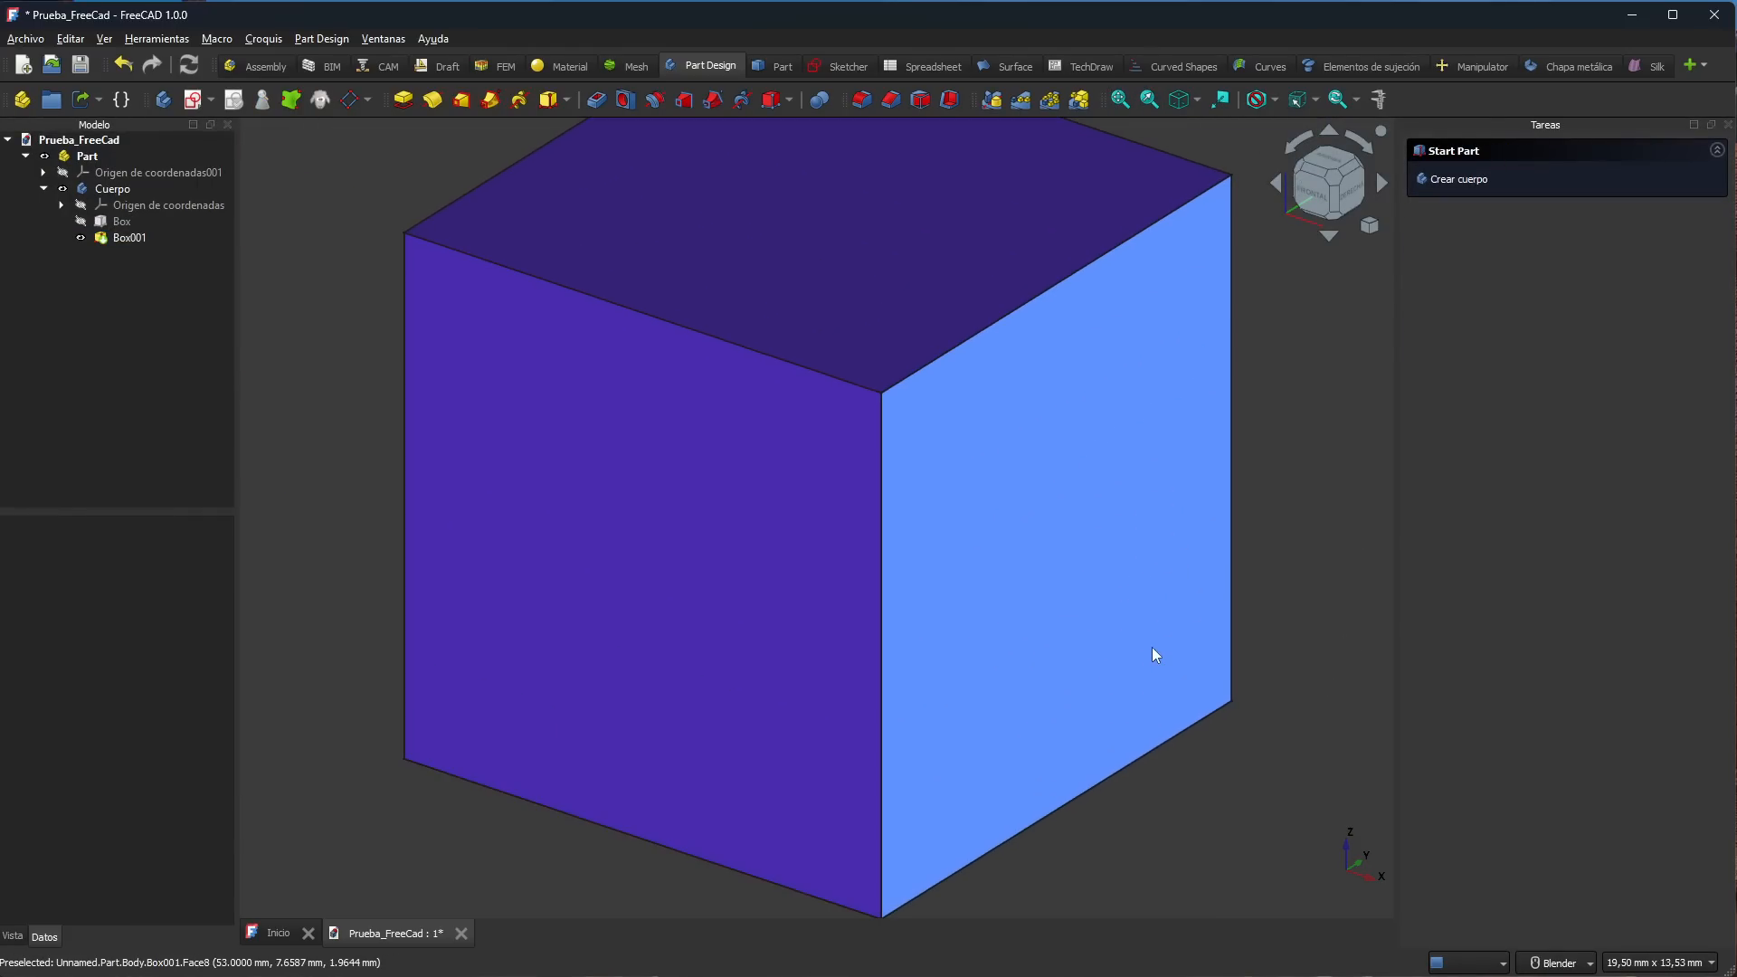
left_click(1116, 100)
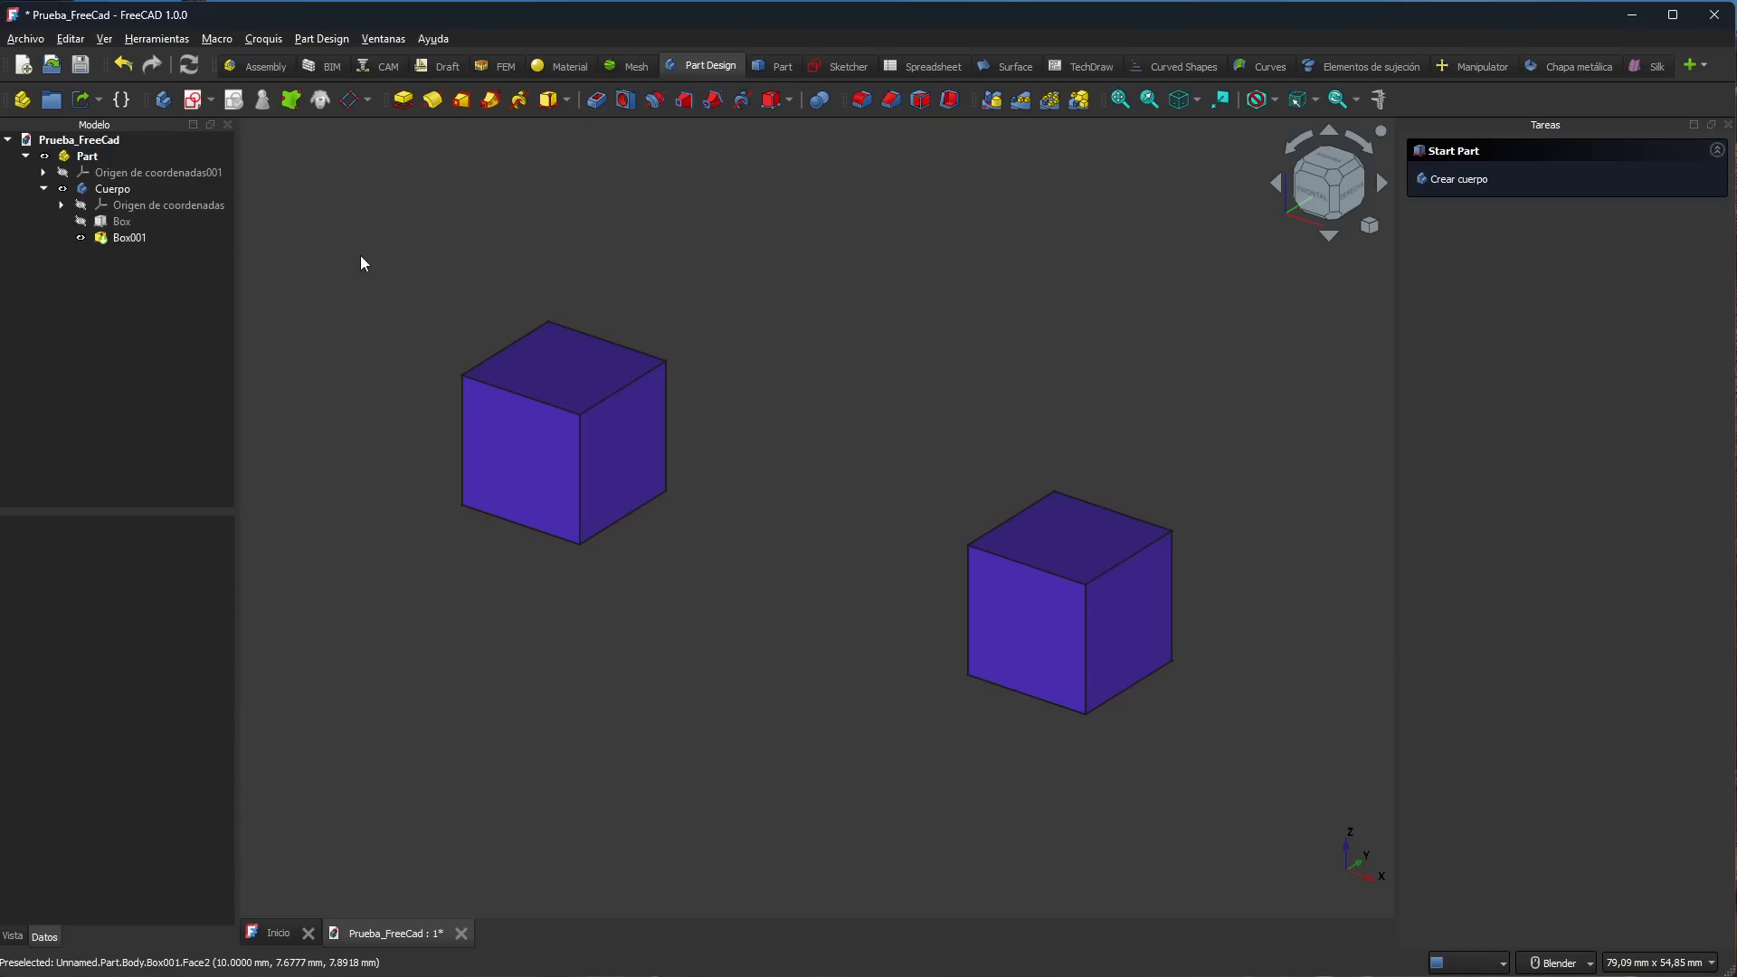
Step: Delete Box001 from Cuerpo and collapse the body
left_click(129, 238)
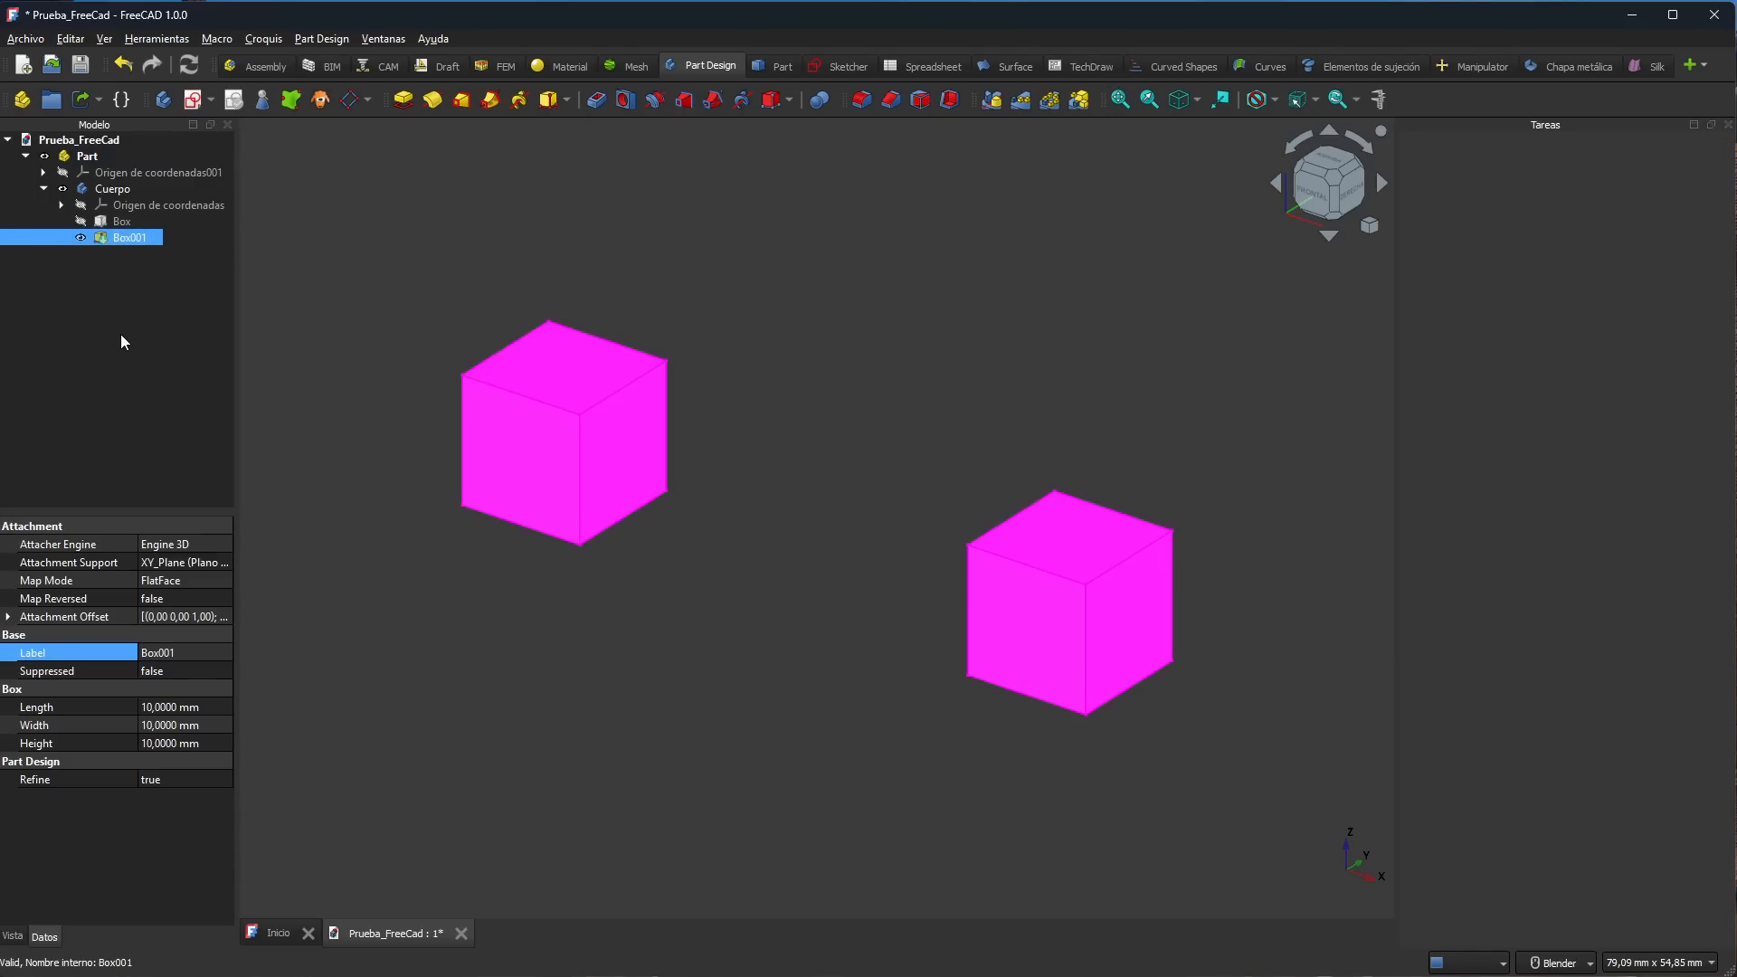
key("Delete")
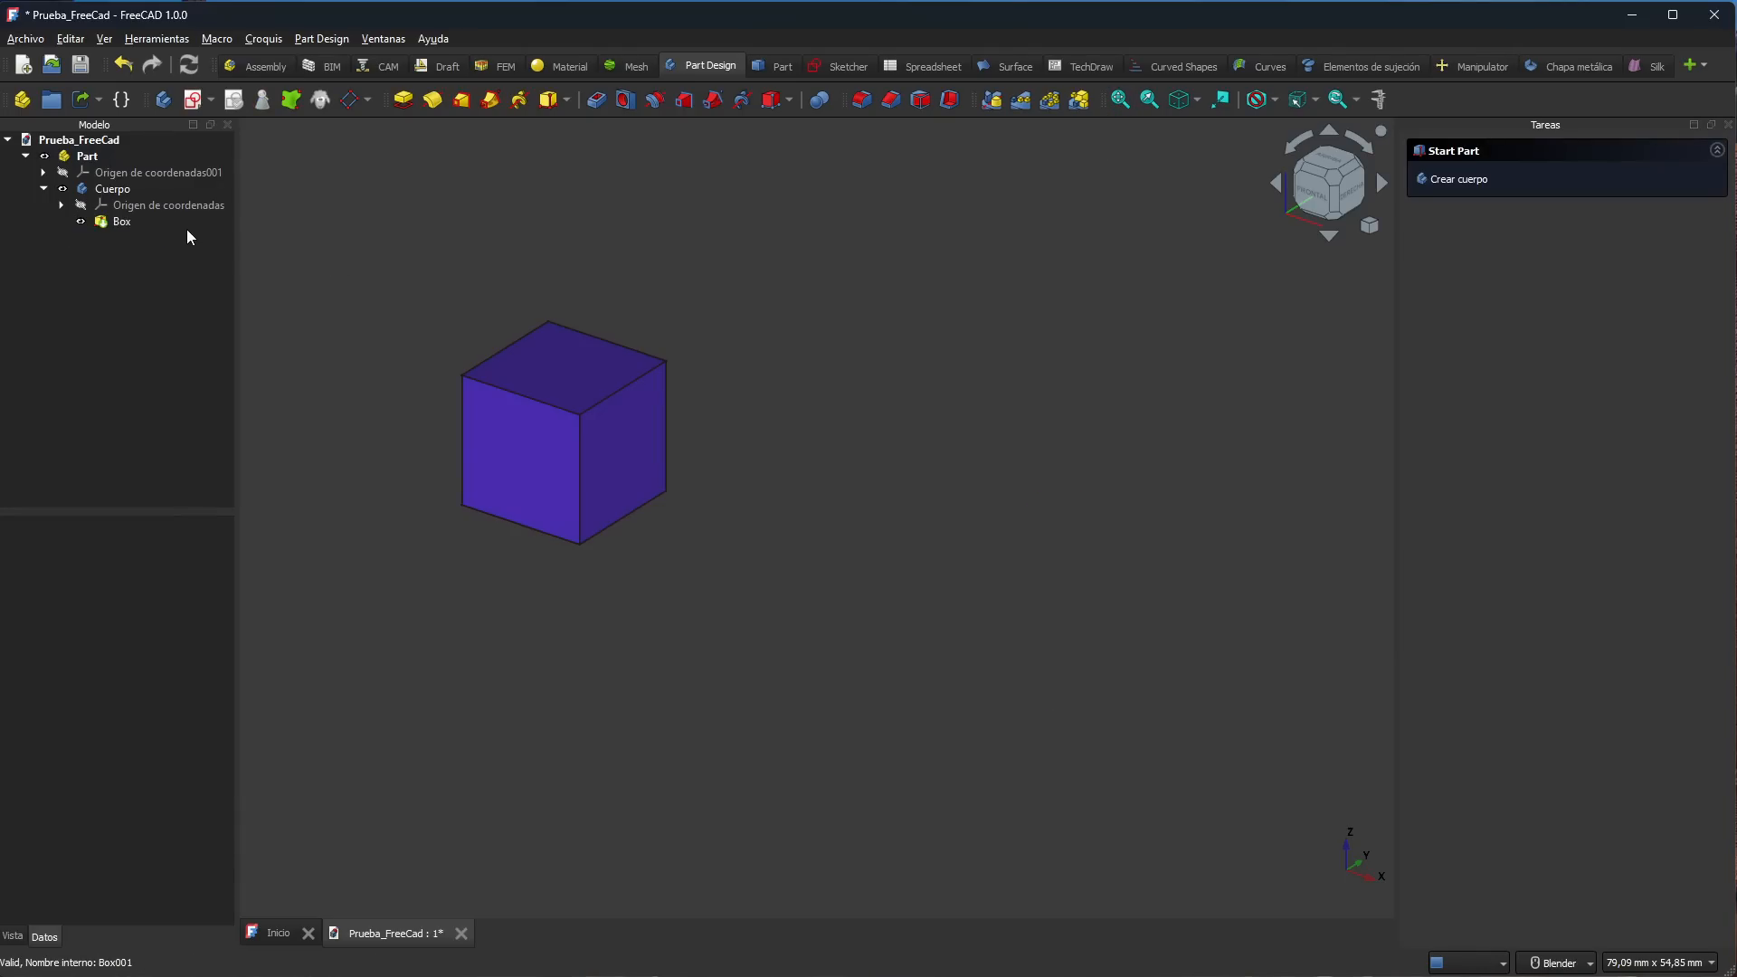
left_click(43, 188)
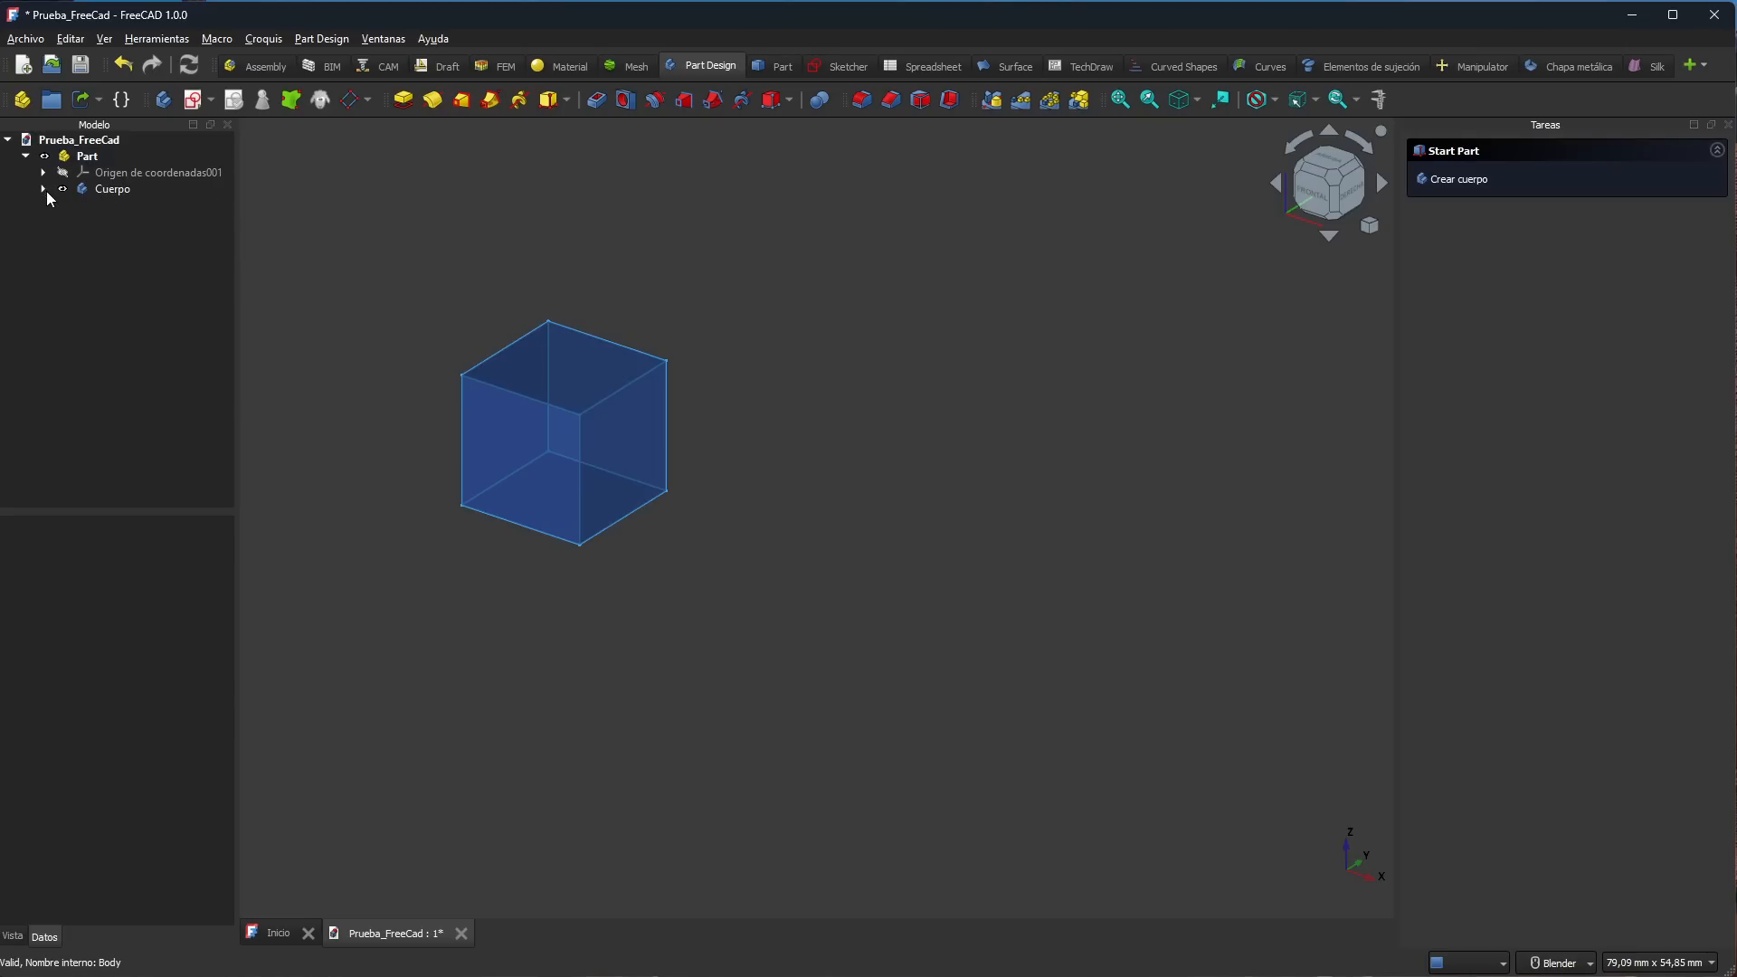
Step: Create a second body in the Part with a 10 × 10 × 10 mm additive cube on its XY plane, offset 42 mm in X
left_click(163, 100)
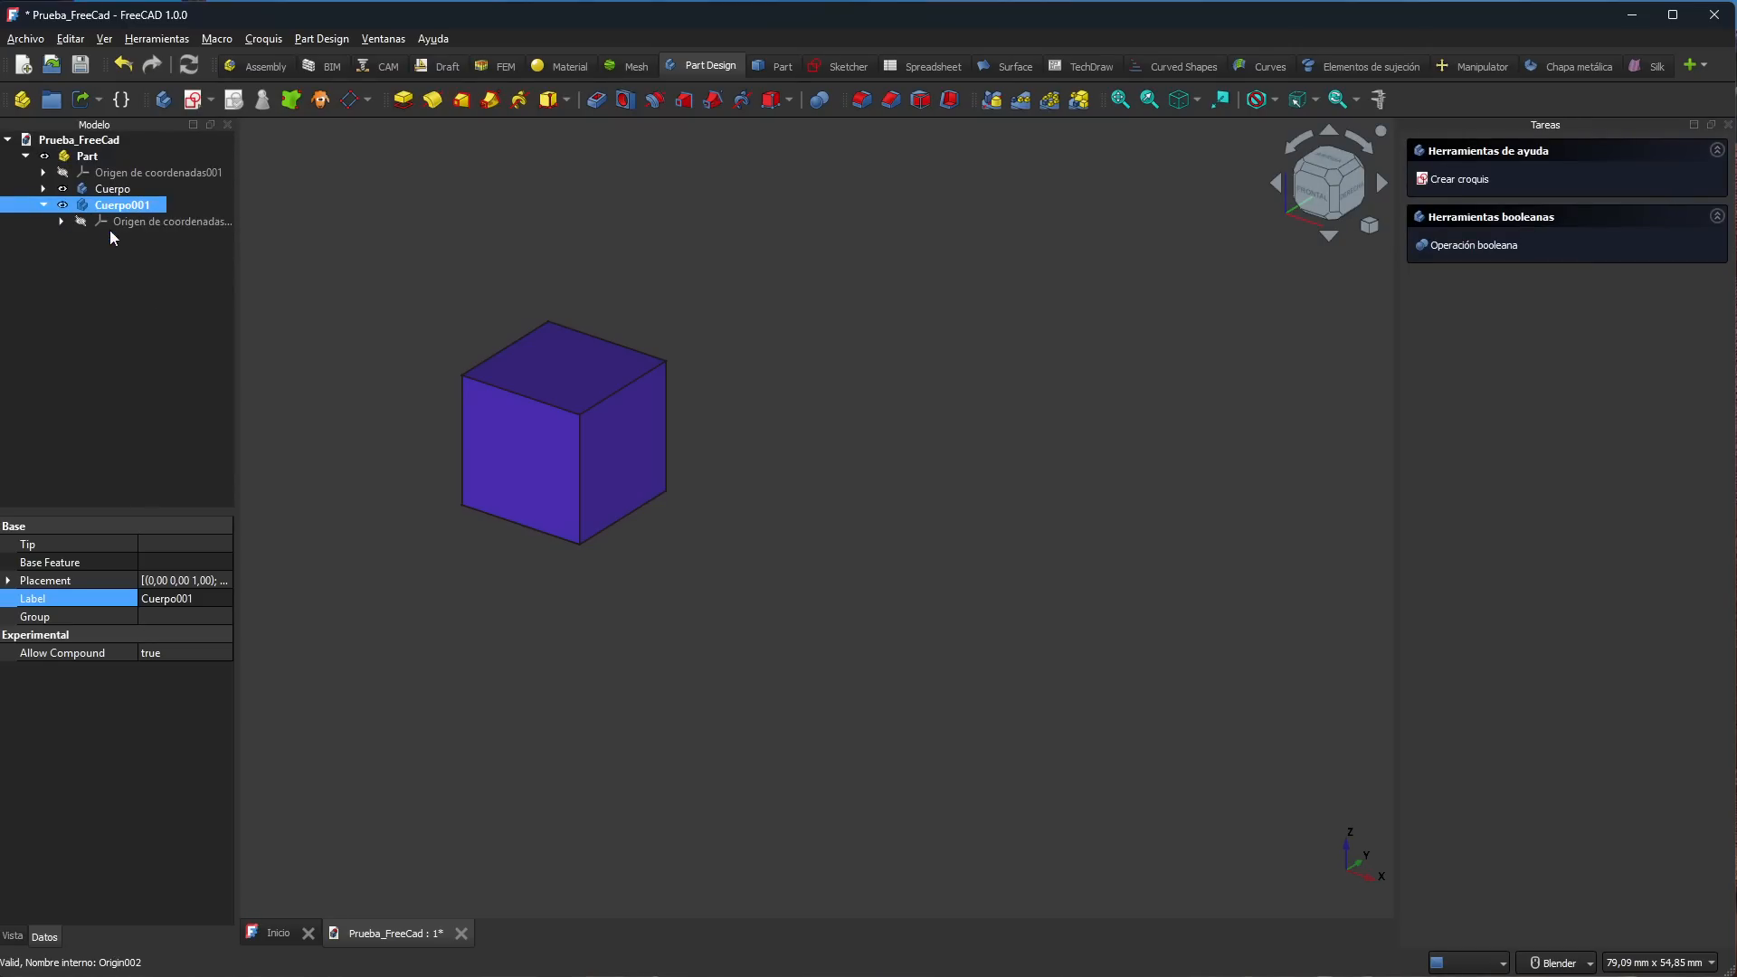
left_click(568, 100)
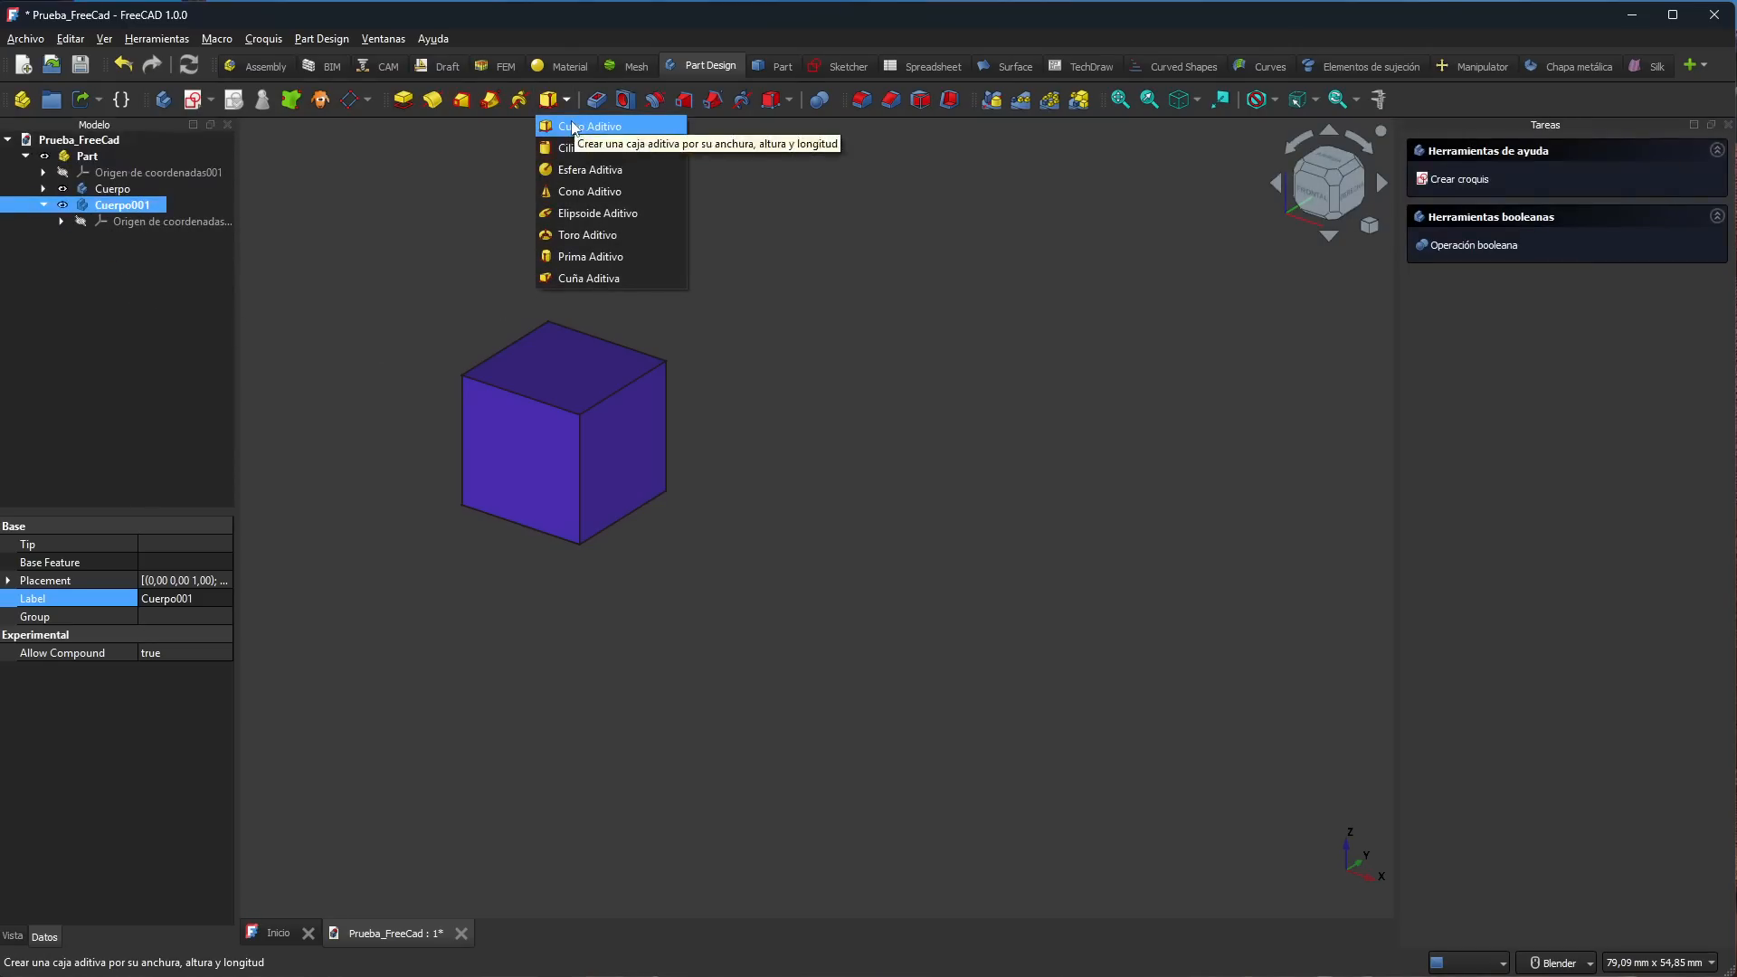
left_click(570, 128)
left_click(663, 517)
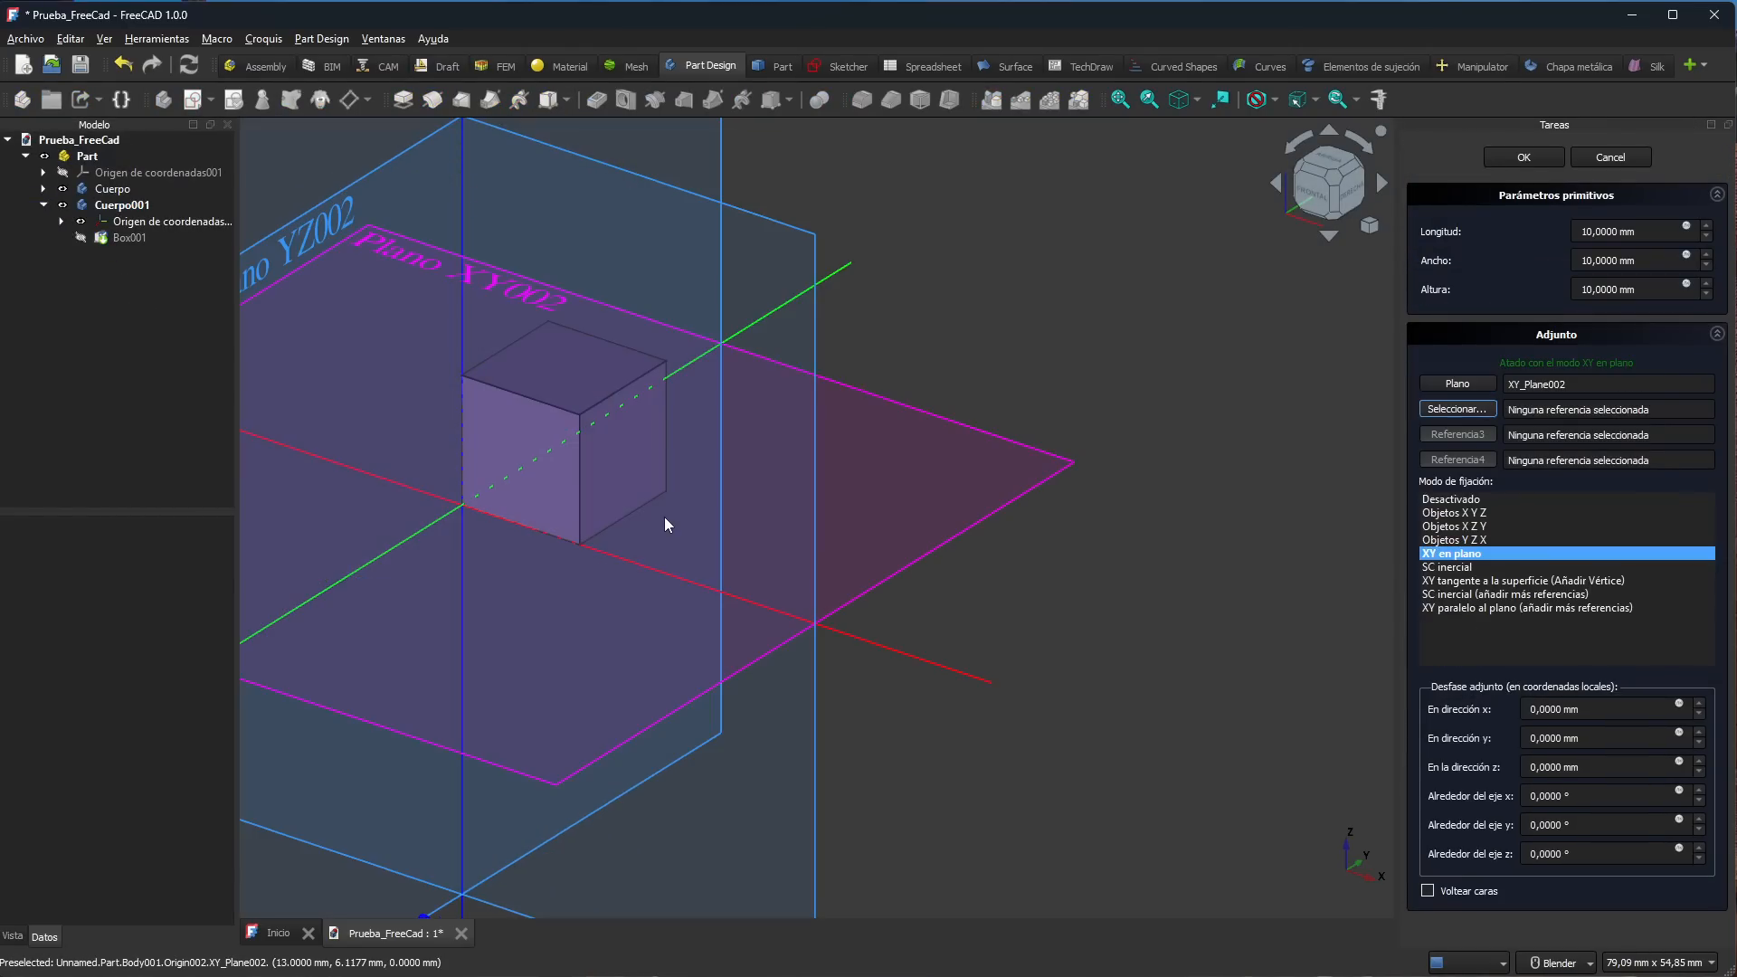
scroll(1066, 479, "down", 3)
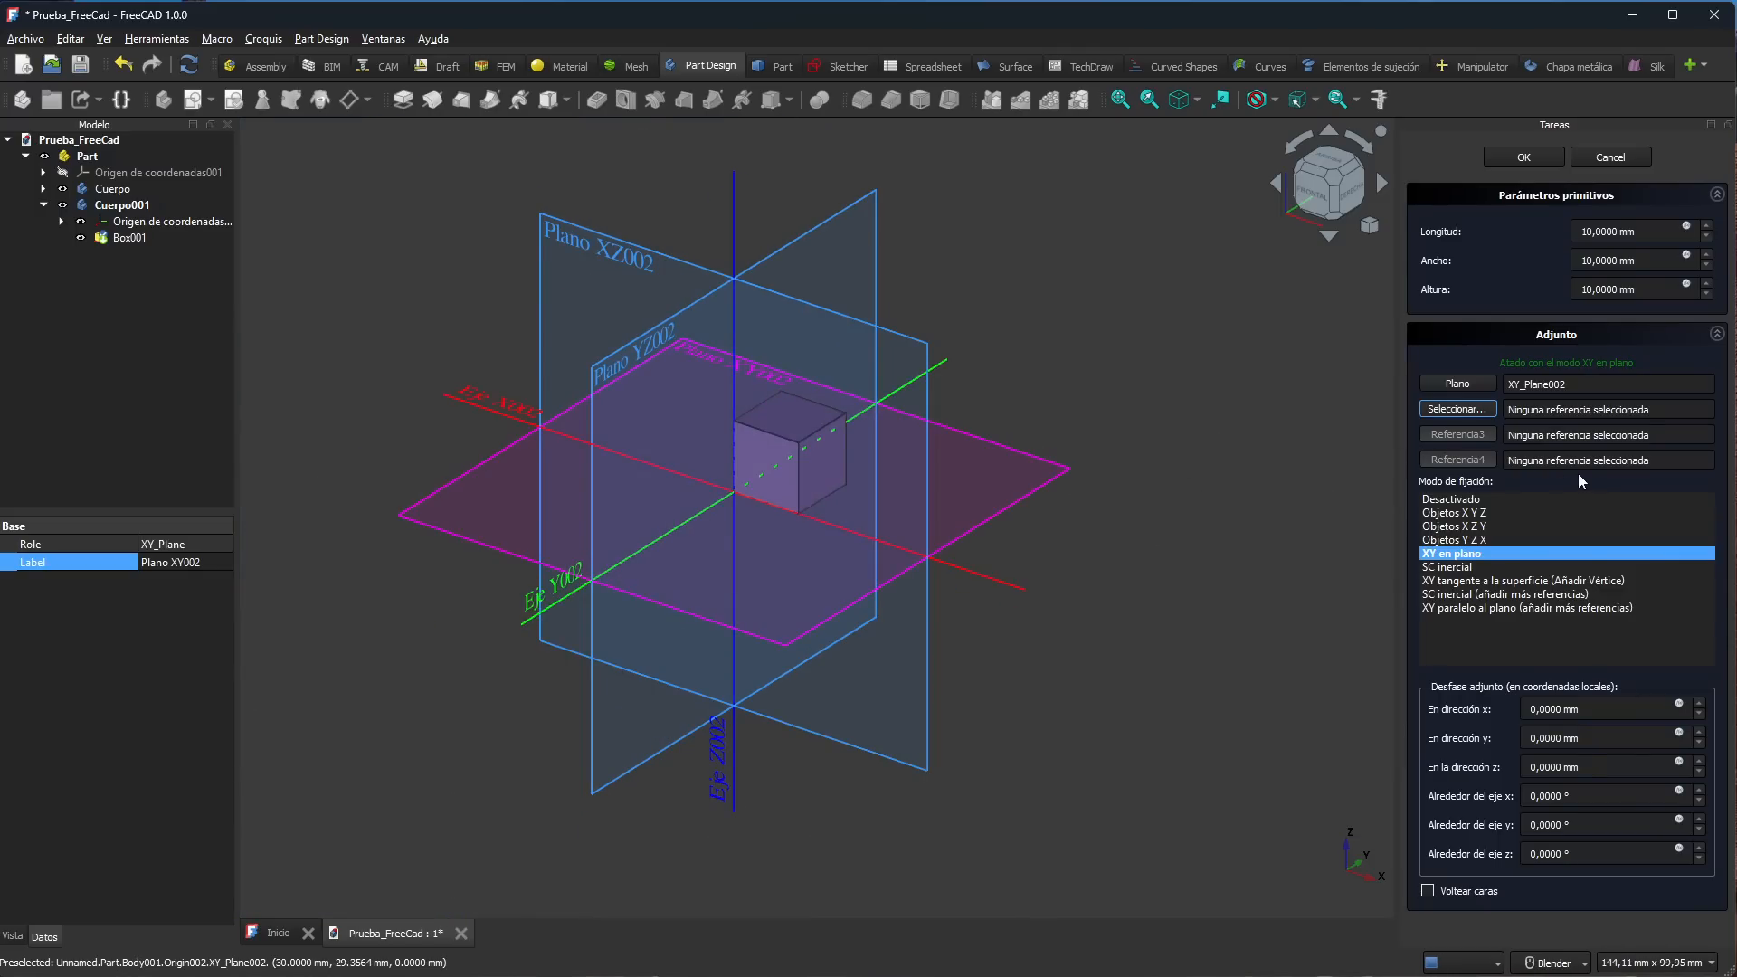
scroll(1597, 709, "up", 20)
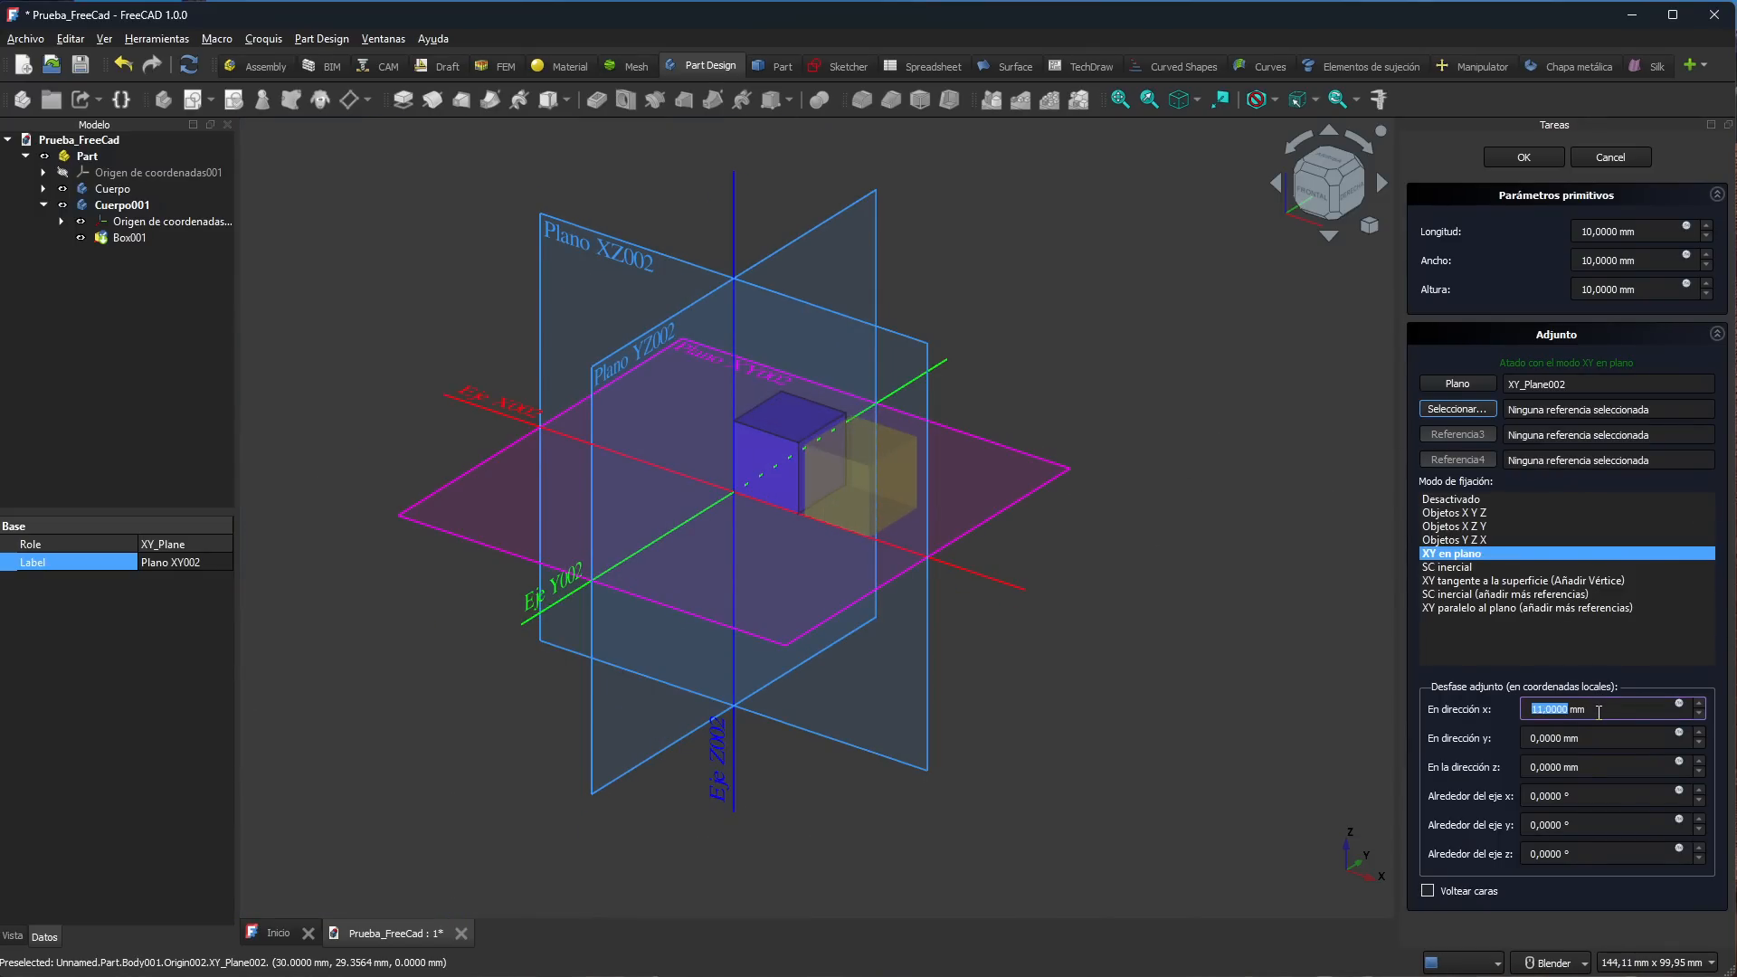
scroll(1597, 709, "up", 20)
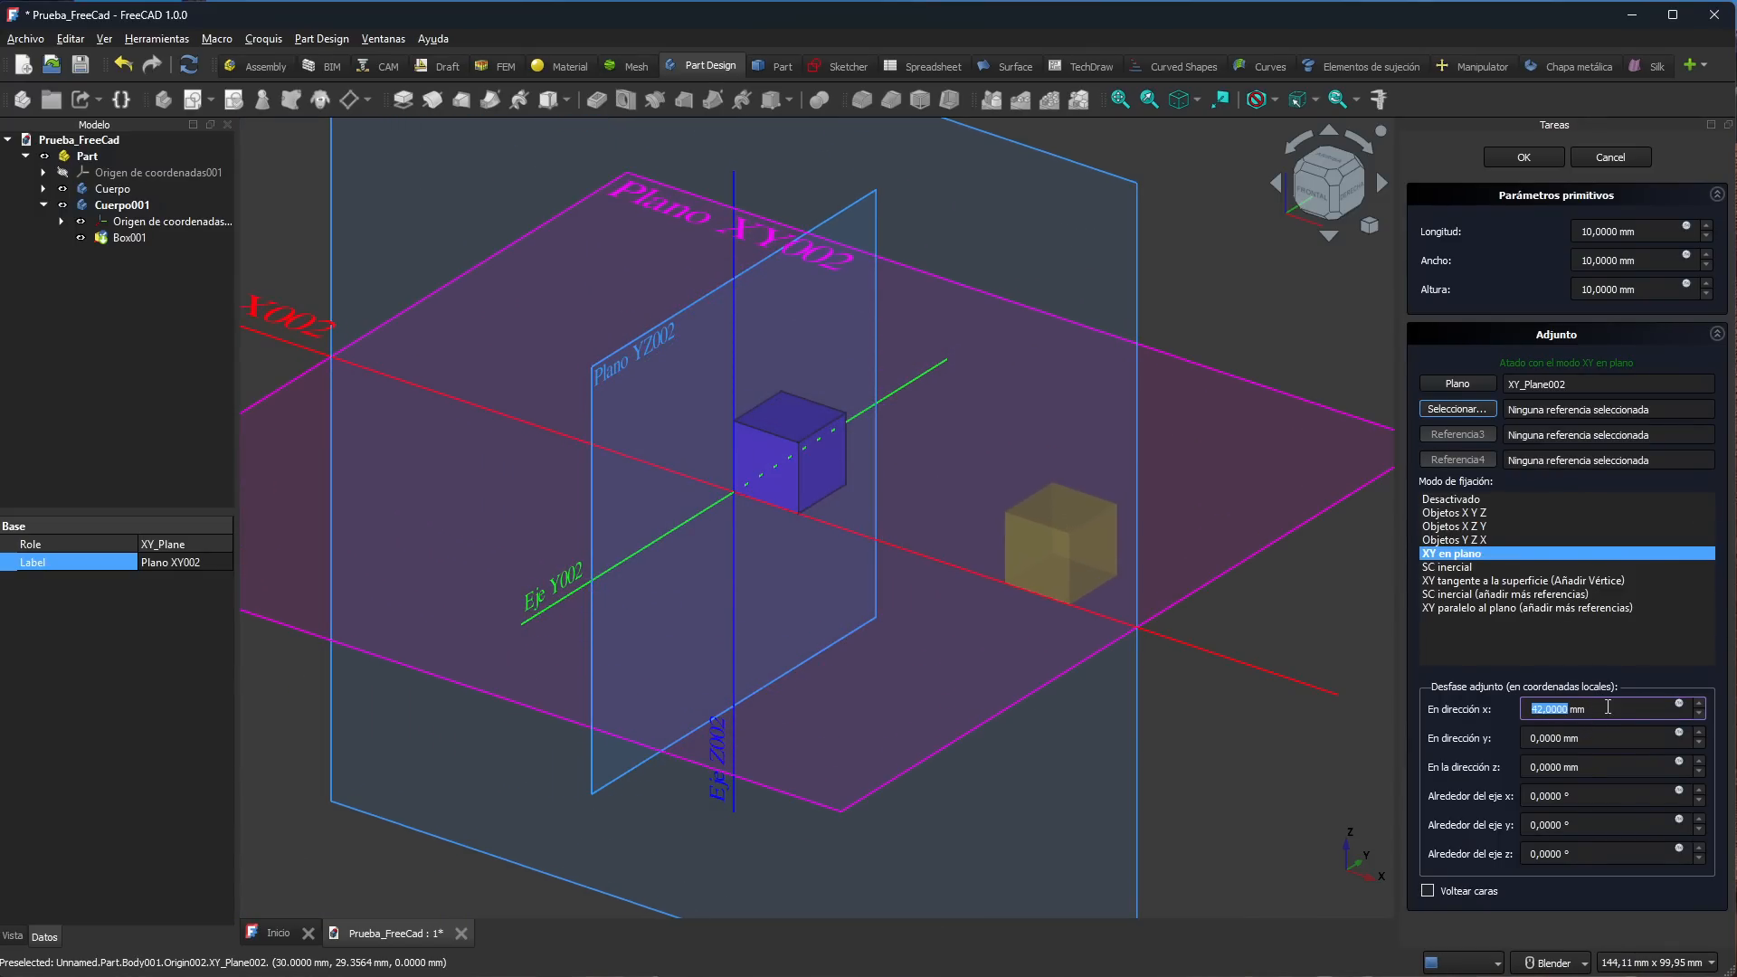
left_click(1522, 161)
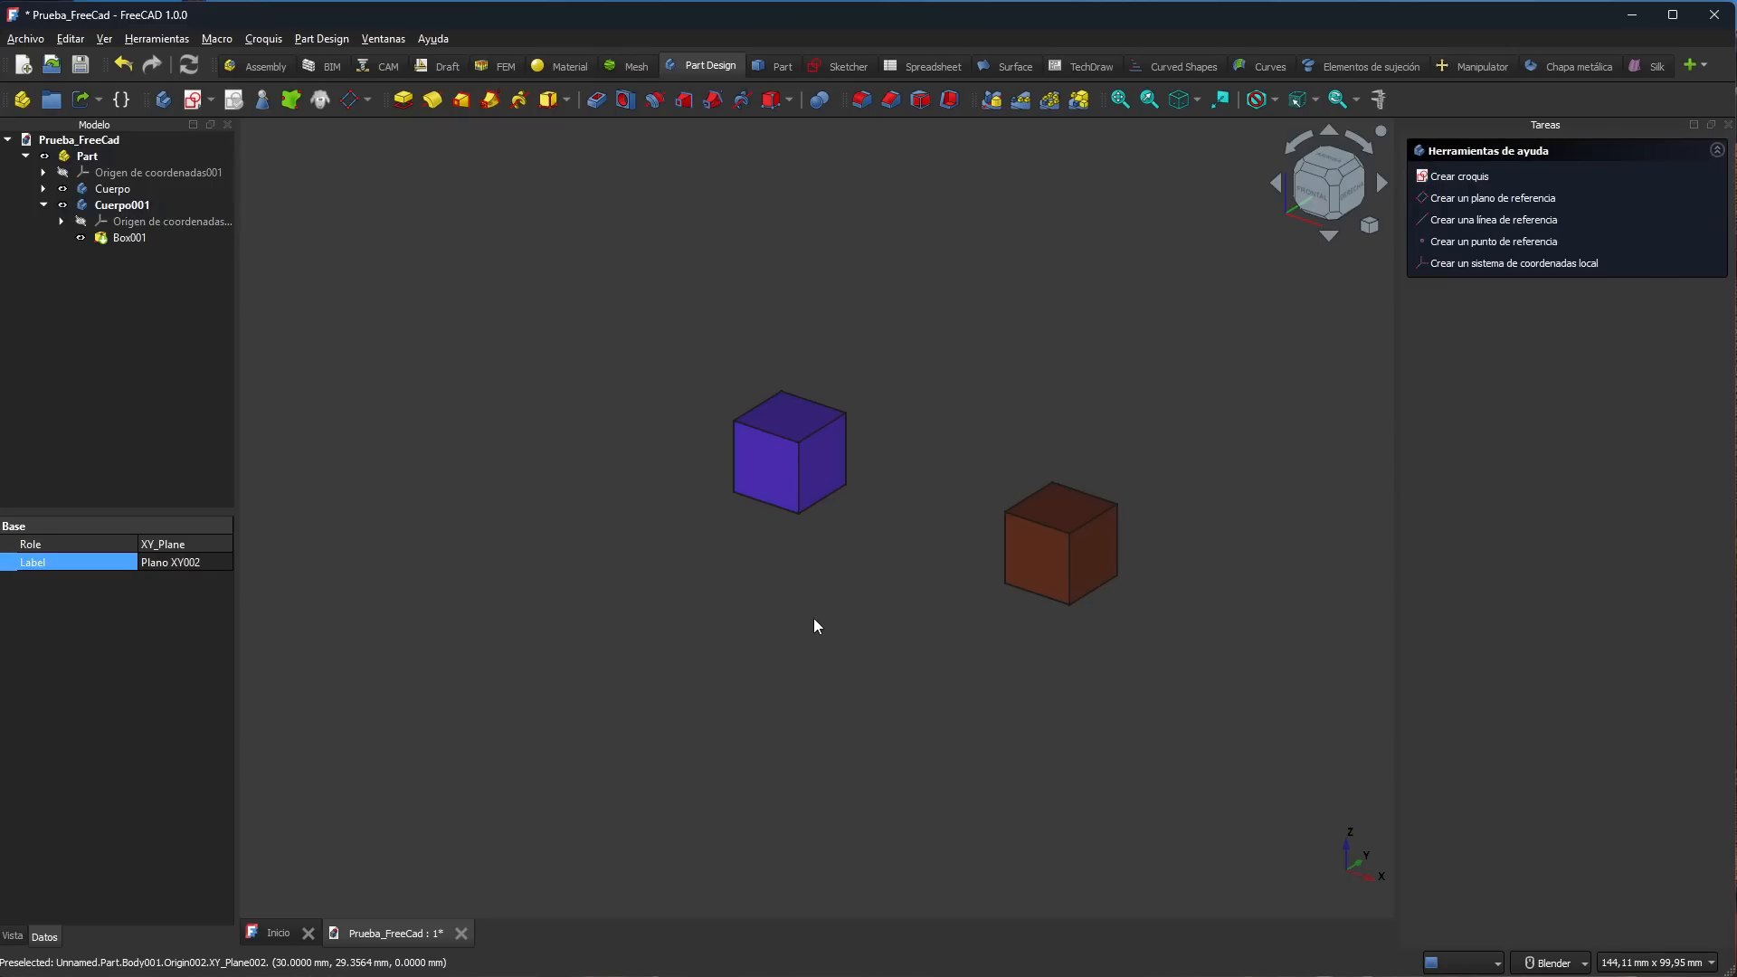
Step: Examine both cubes and the Part container by selecting it and expanding Cuerpo to compare the contents of the two bodies
middle_click_drag(813, 619, 873, 524)
scroll(1007, 502, "up", 3)
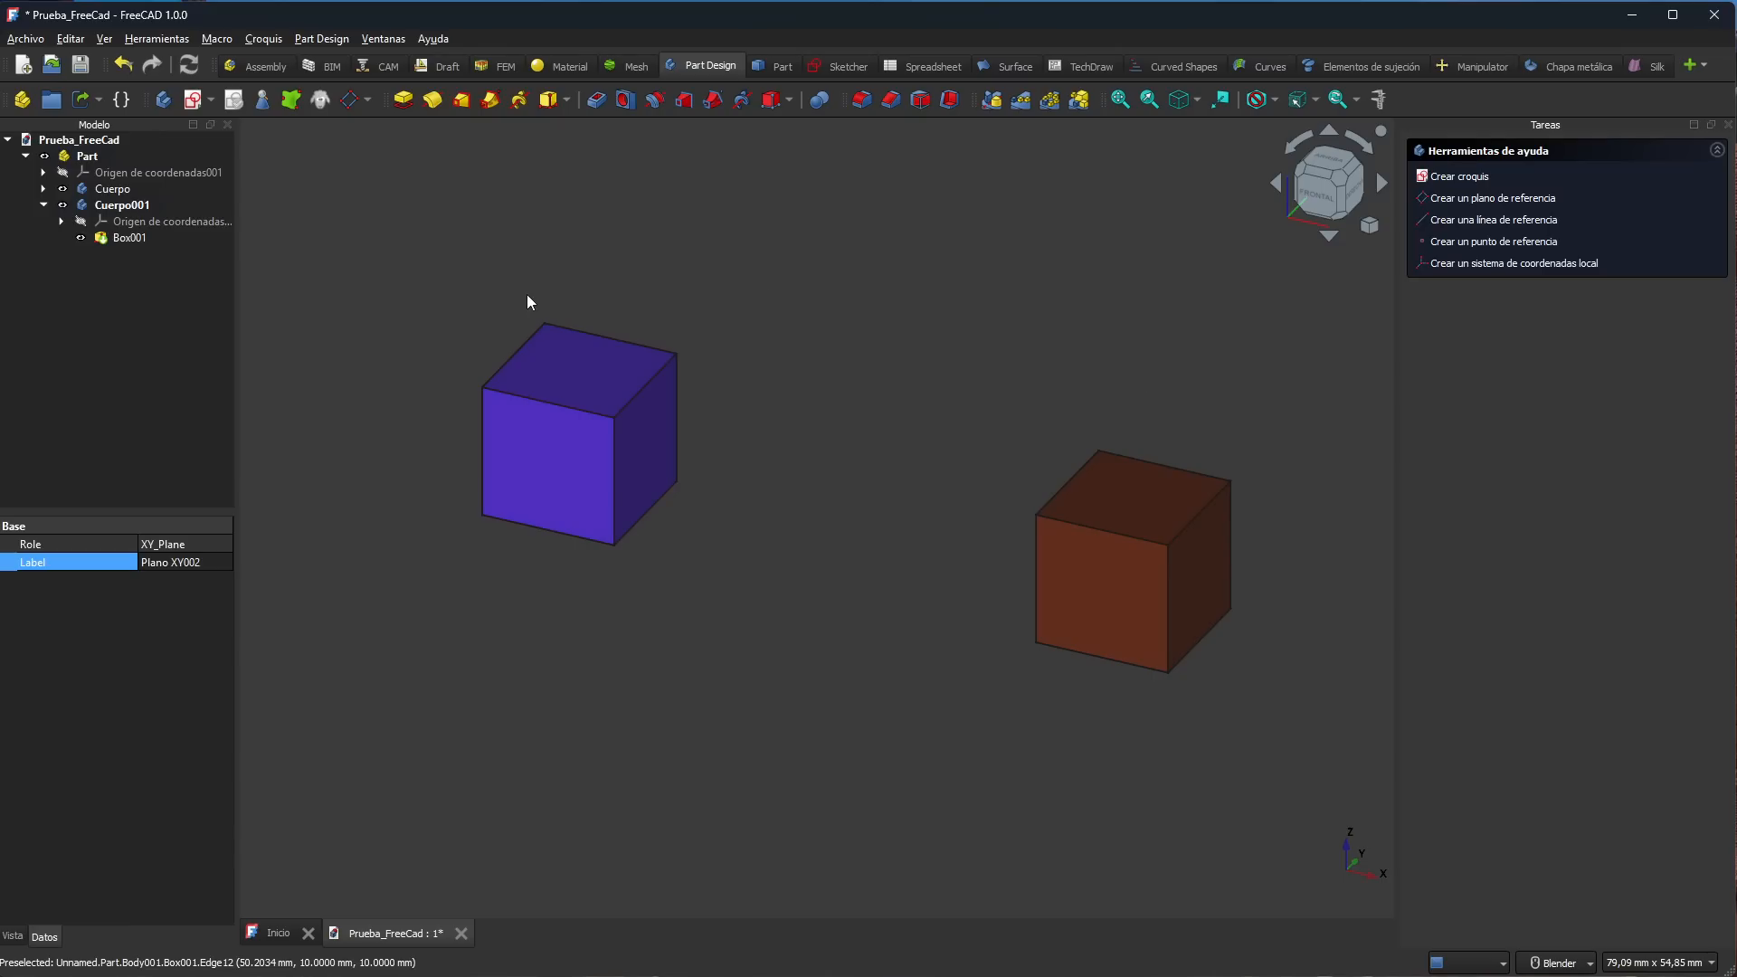
left_click(84, 155)
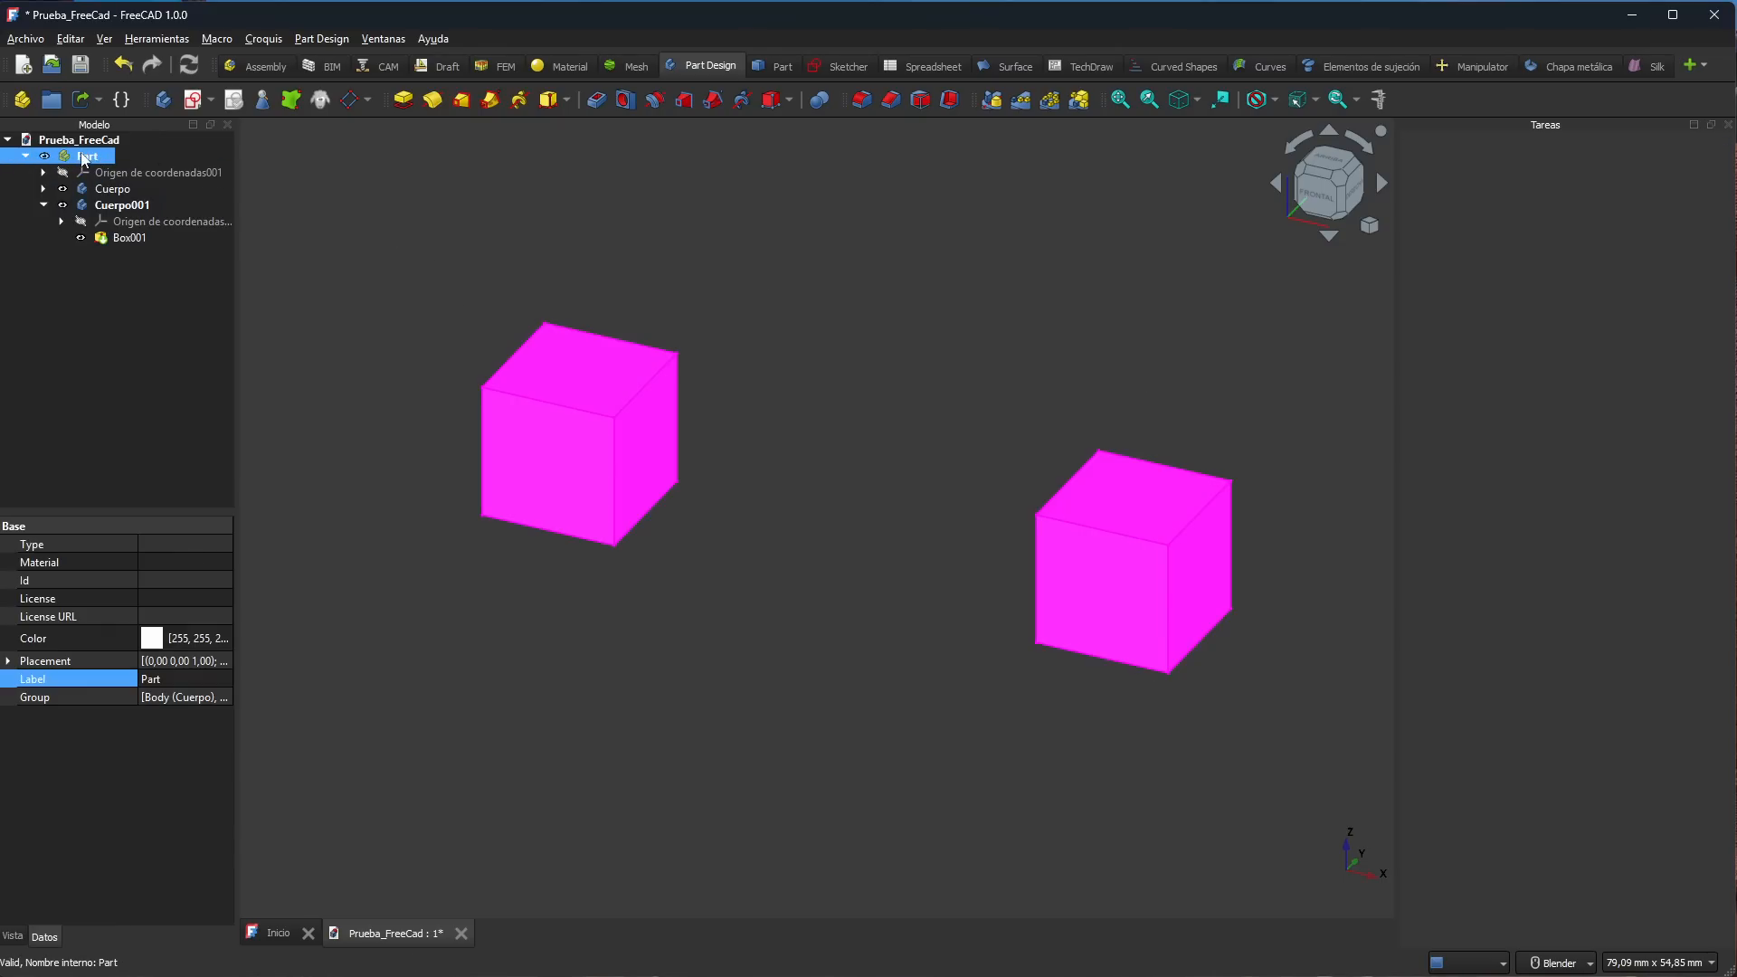
double_click(121, 207)
left_click(44, 188)
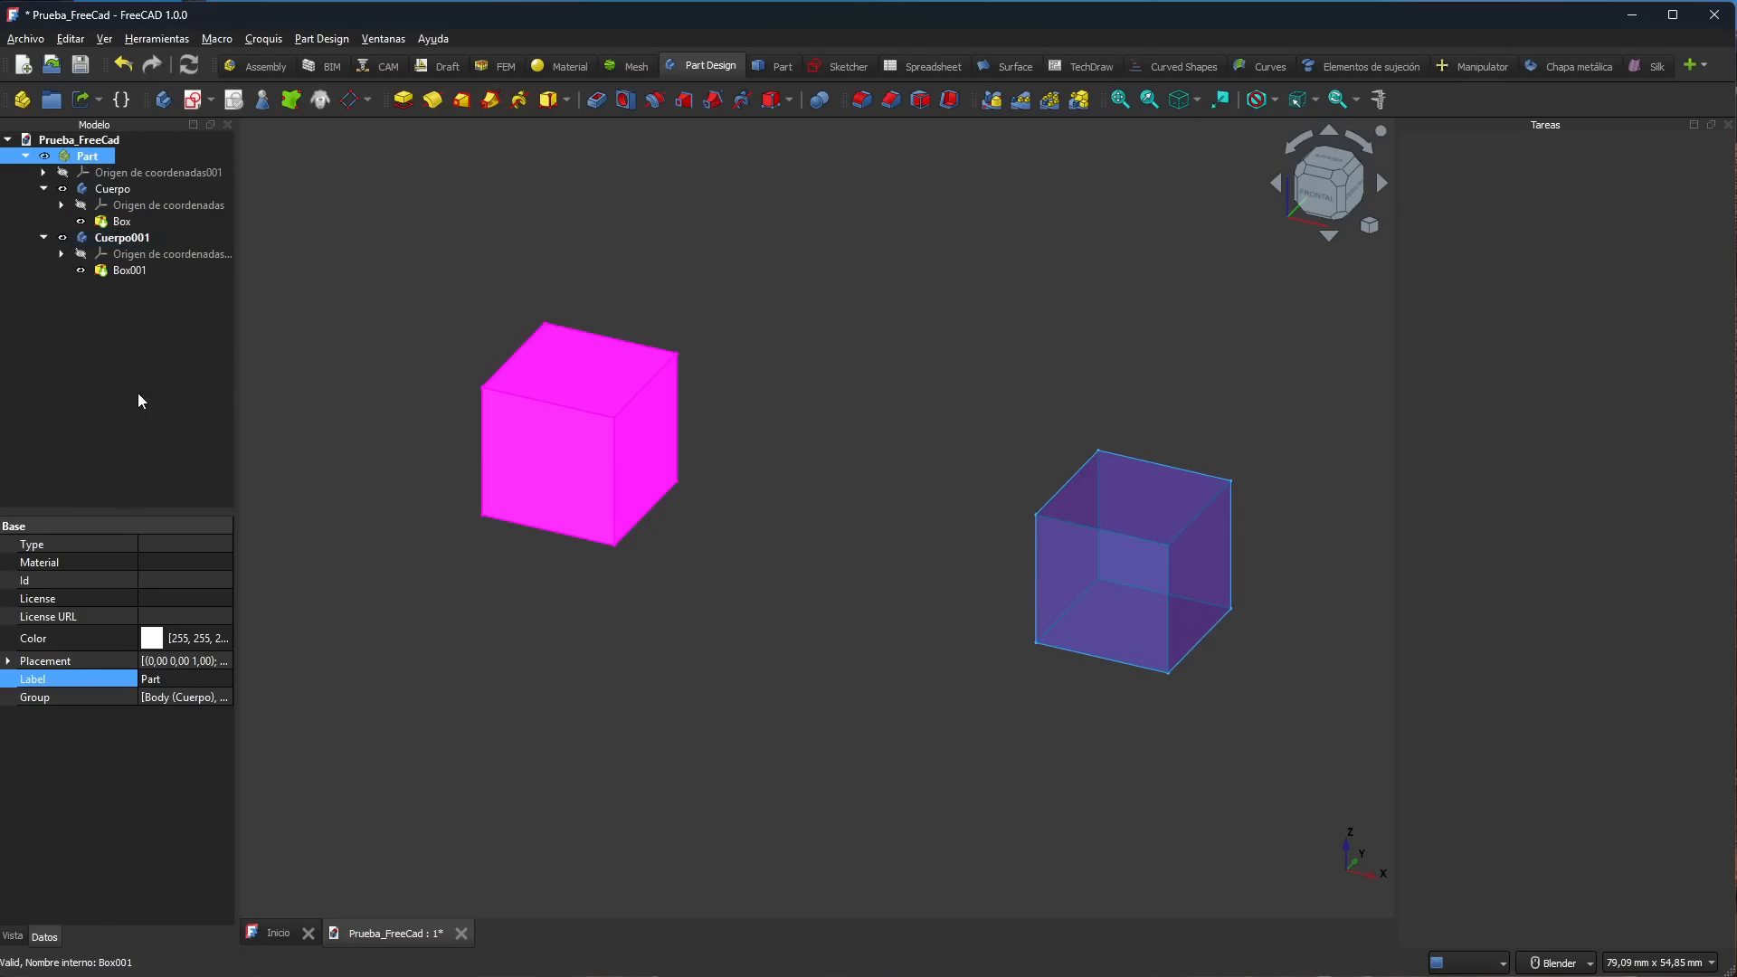
left_click(621, 801)
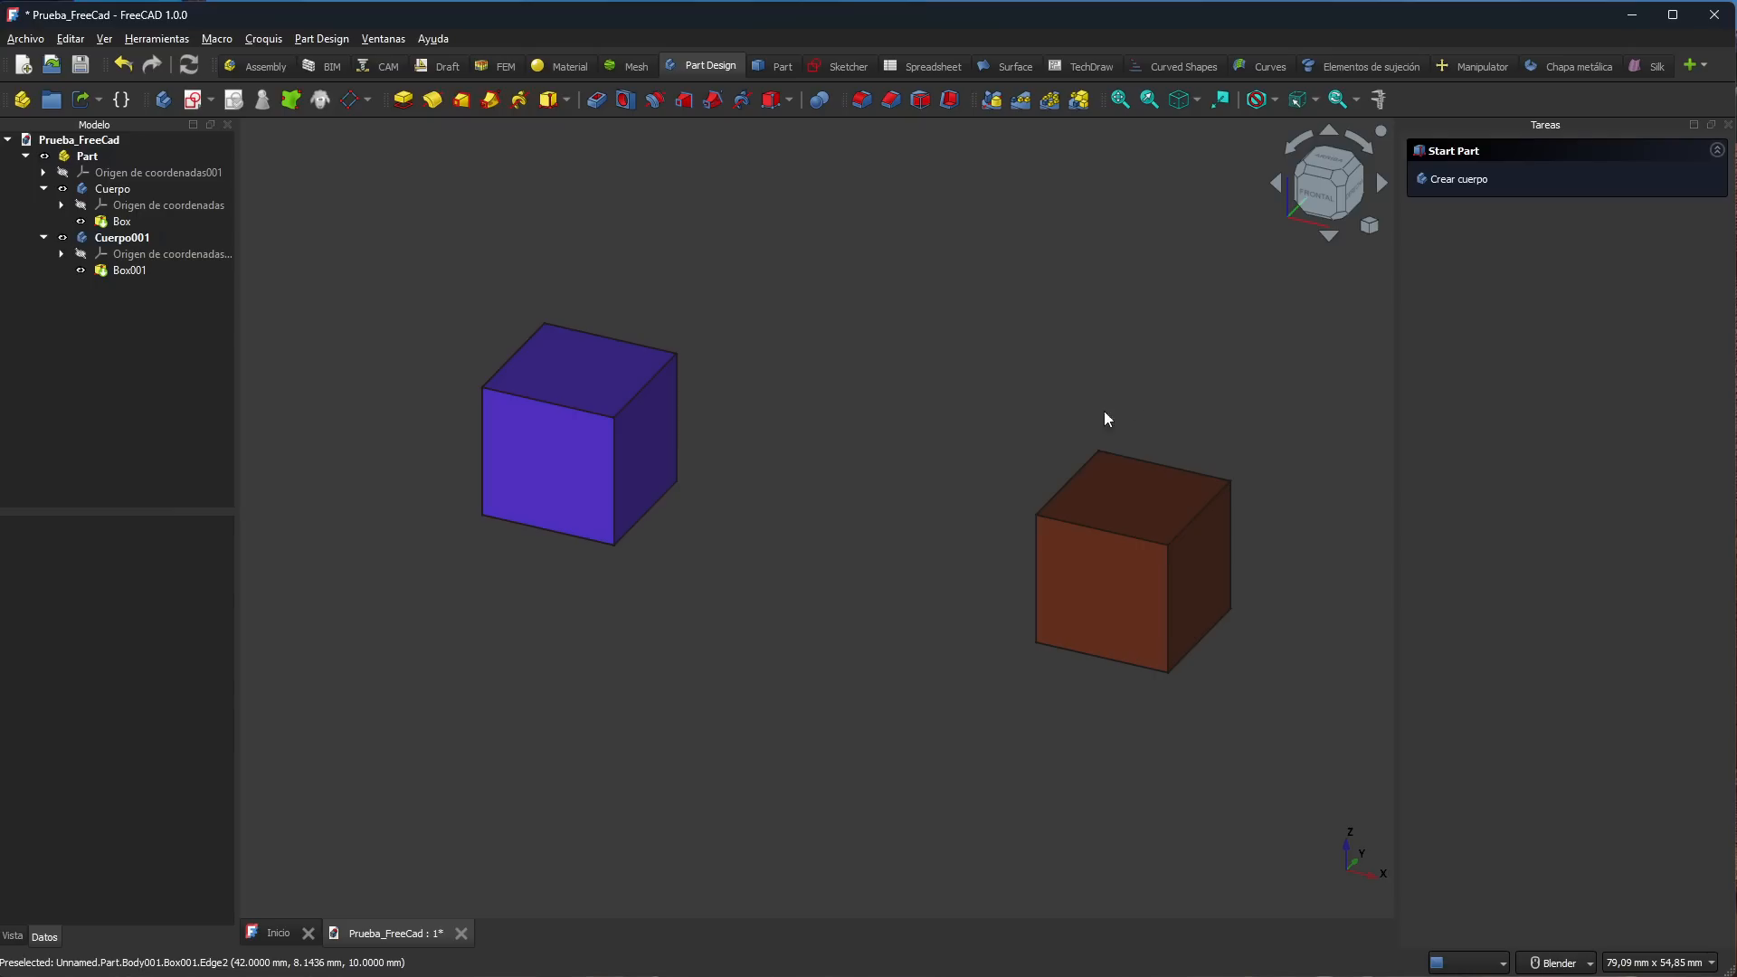
Step: Select a side face of the Cuerpo001 cube, fit the view to that selection, and fit the whole model again
middle_click_drag(1038, 402, 891, 419)
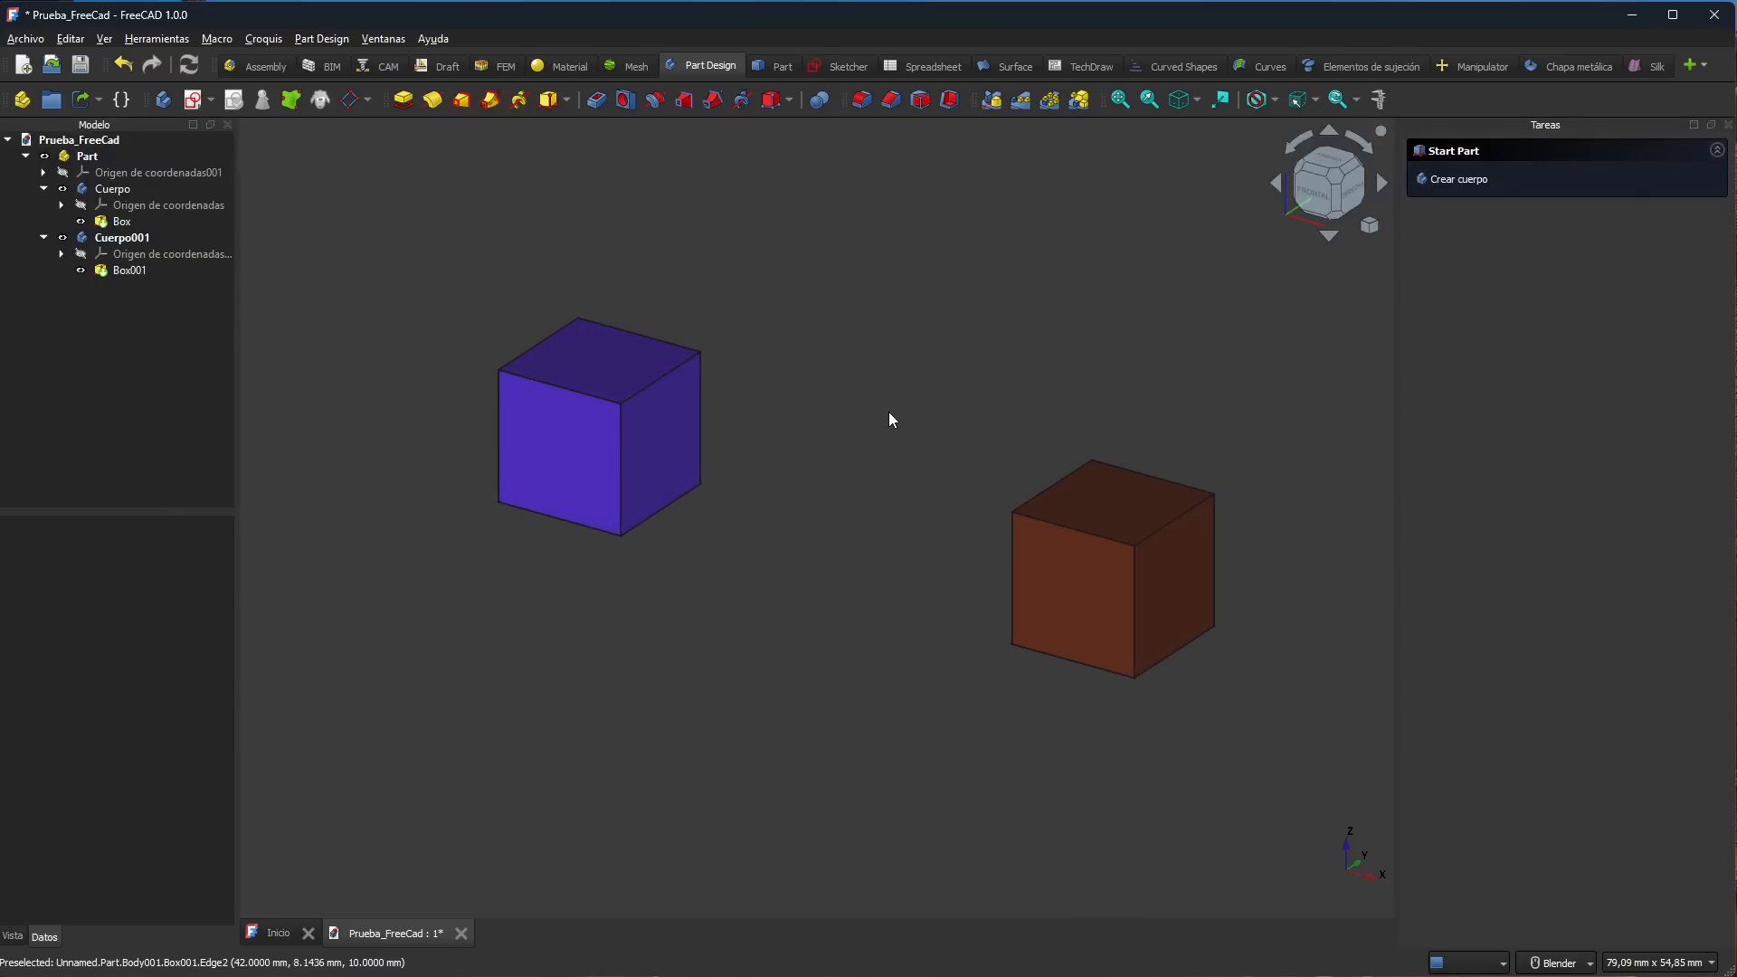
scroll(1207, 675, "up", 8)
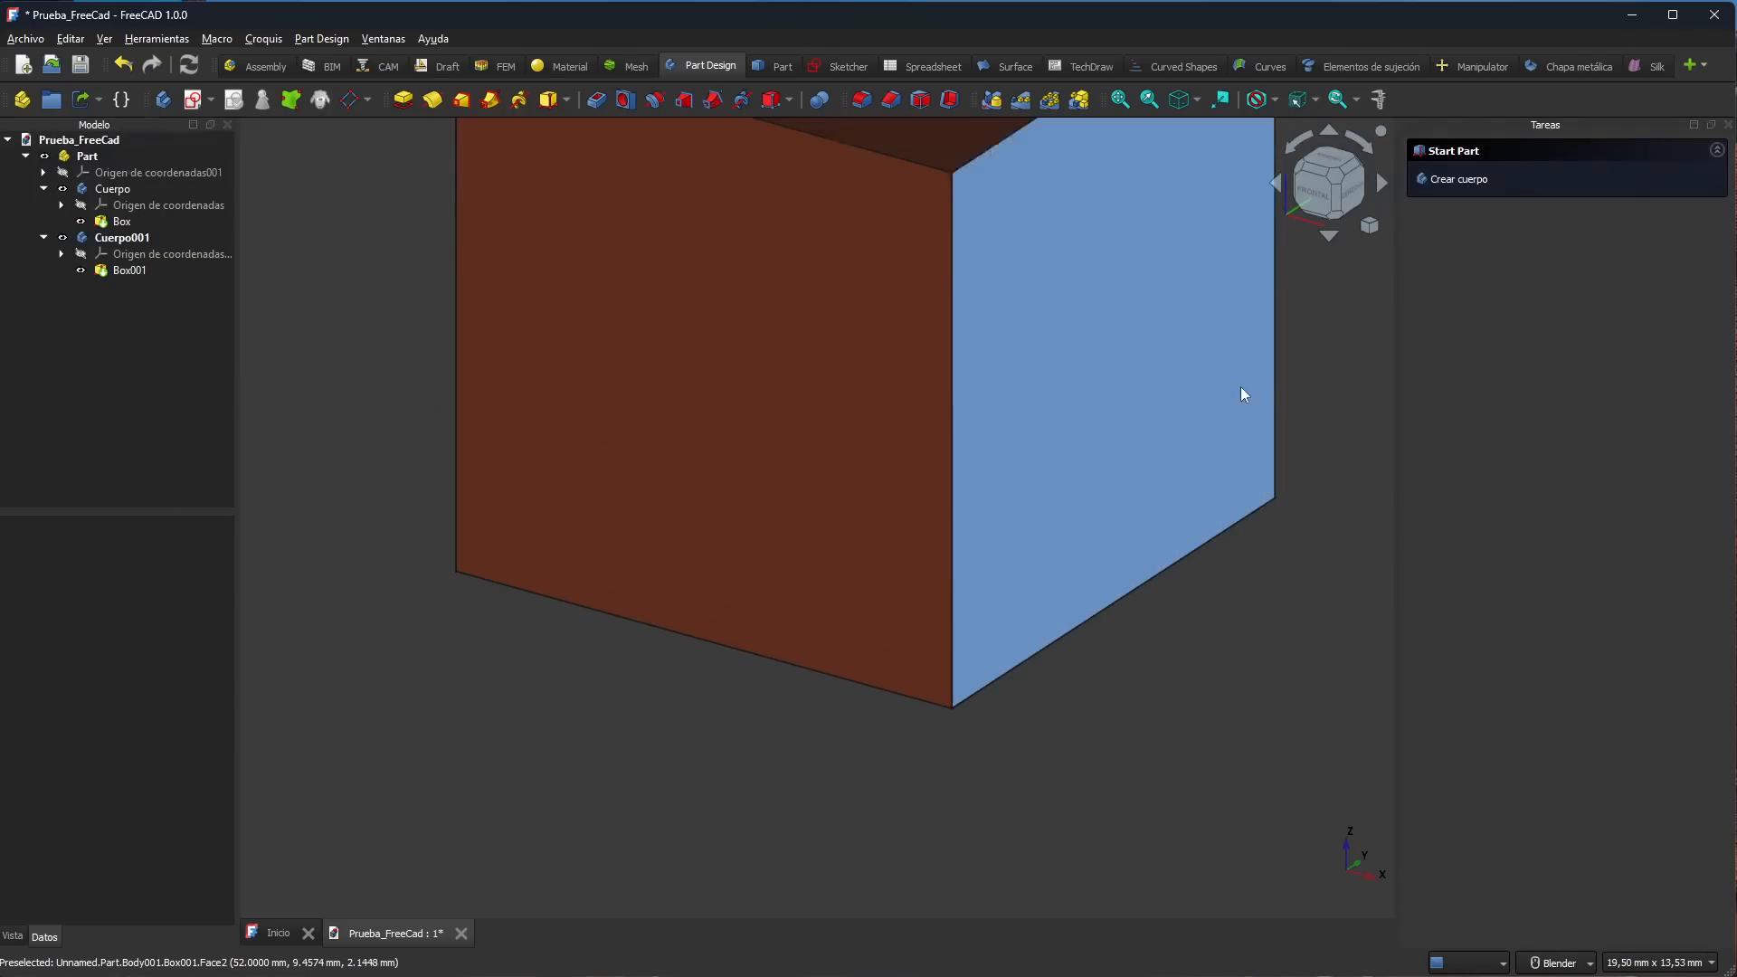
left_click(1120, 362)
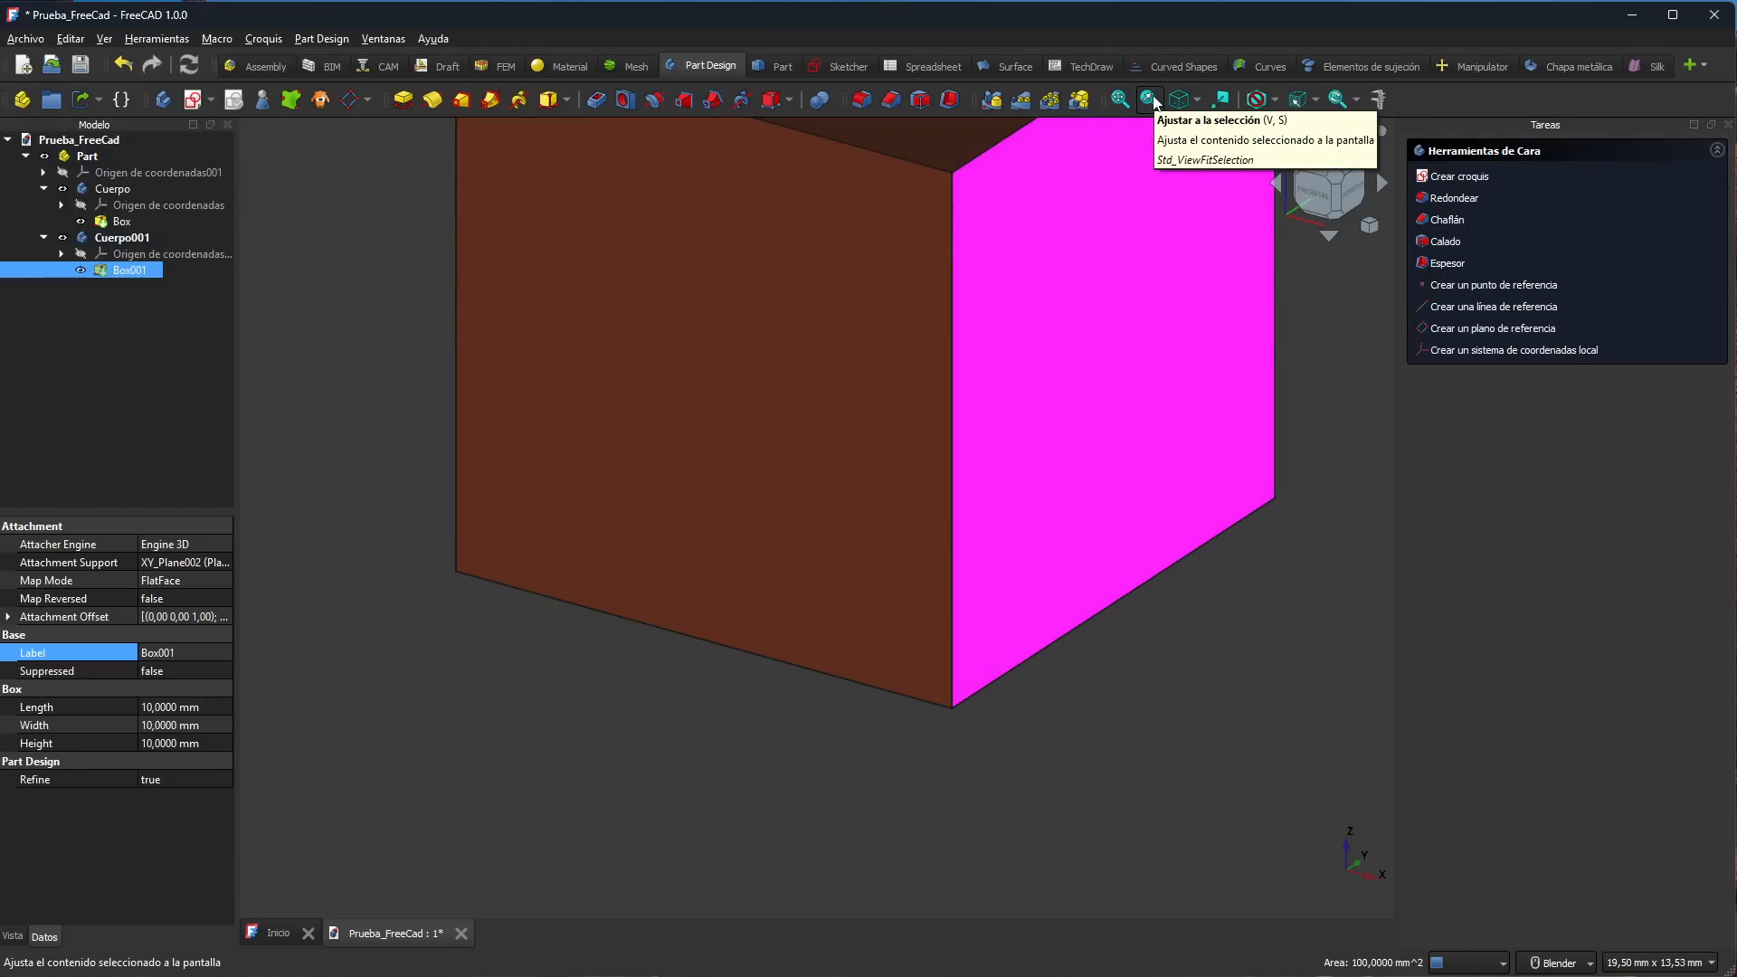
left_click(1151, 99)
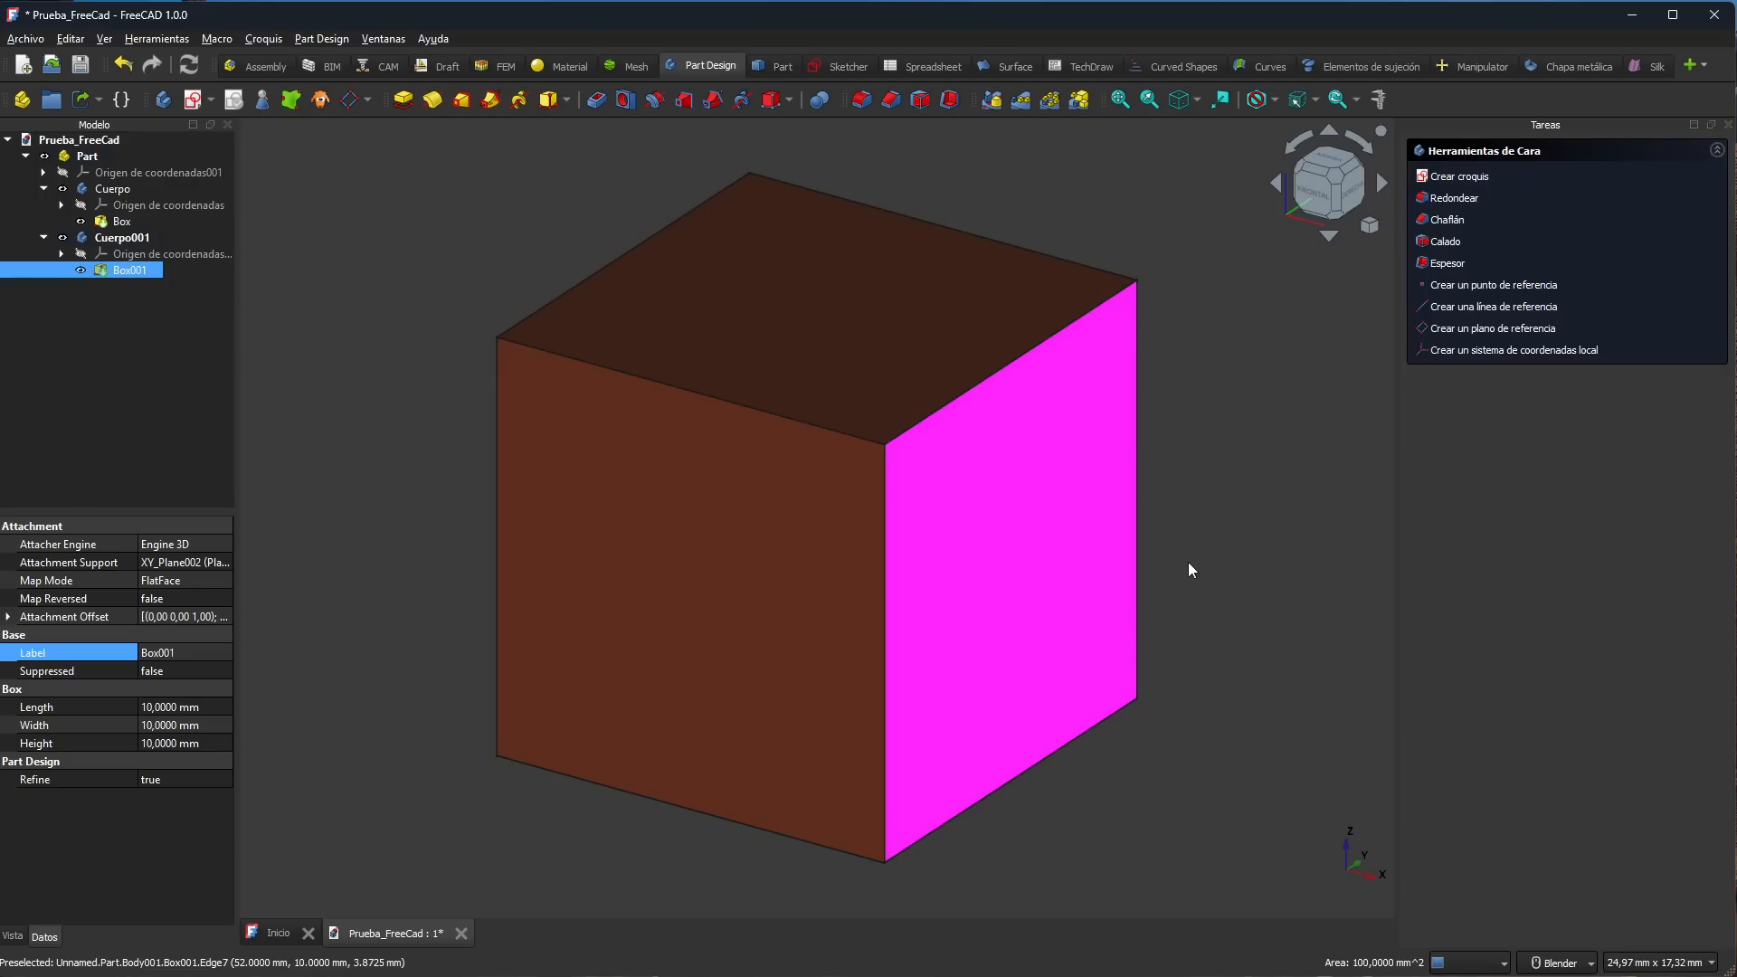
left_click(1187, 561)
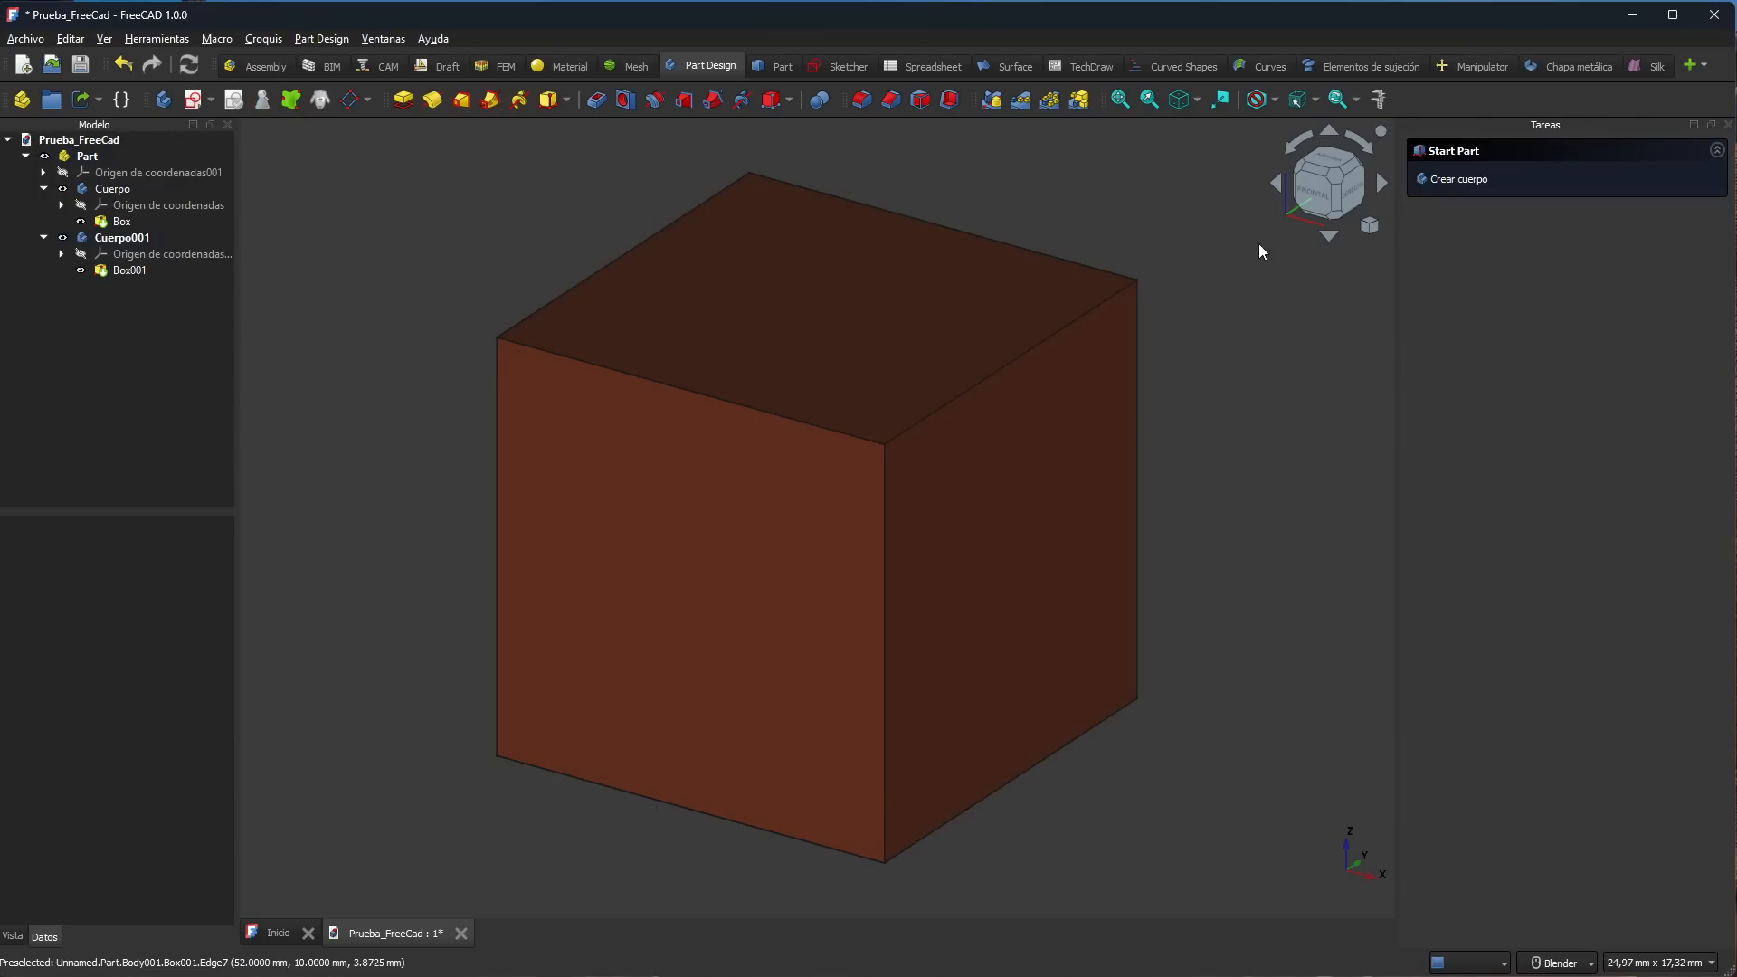
left_click(1121, 100)
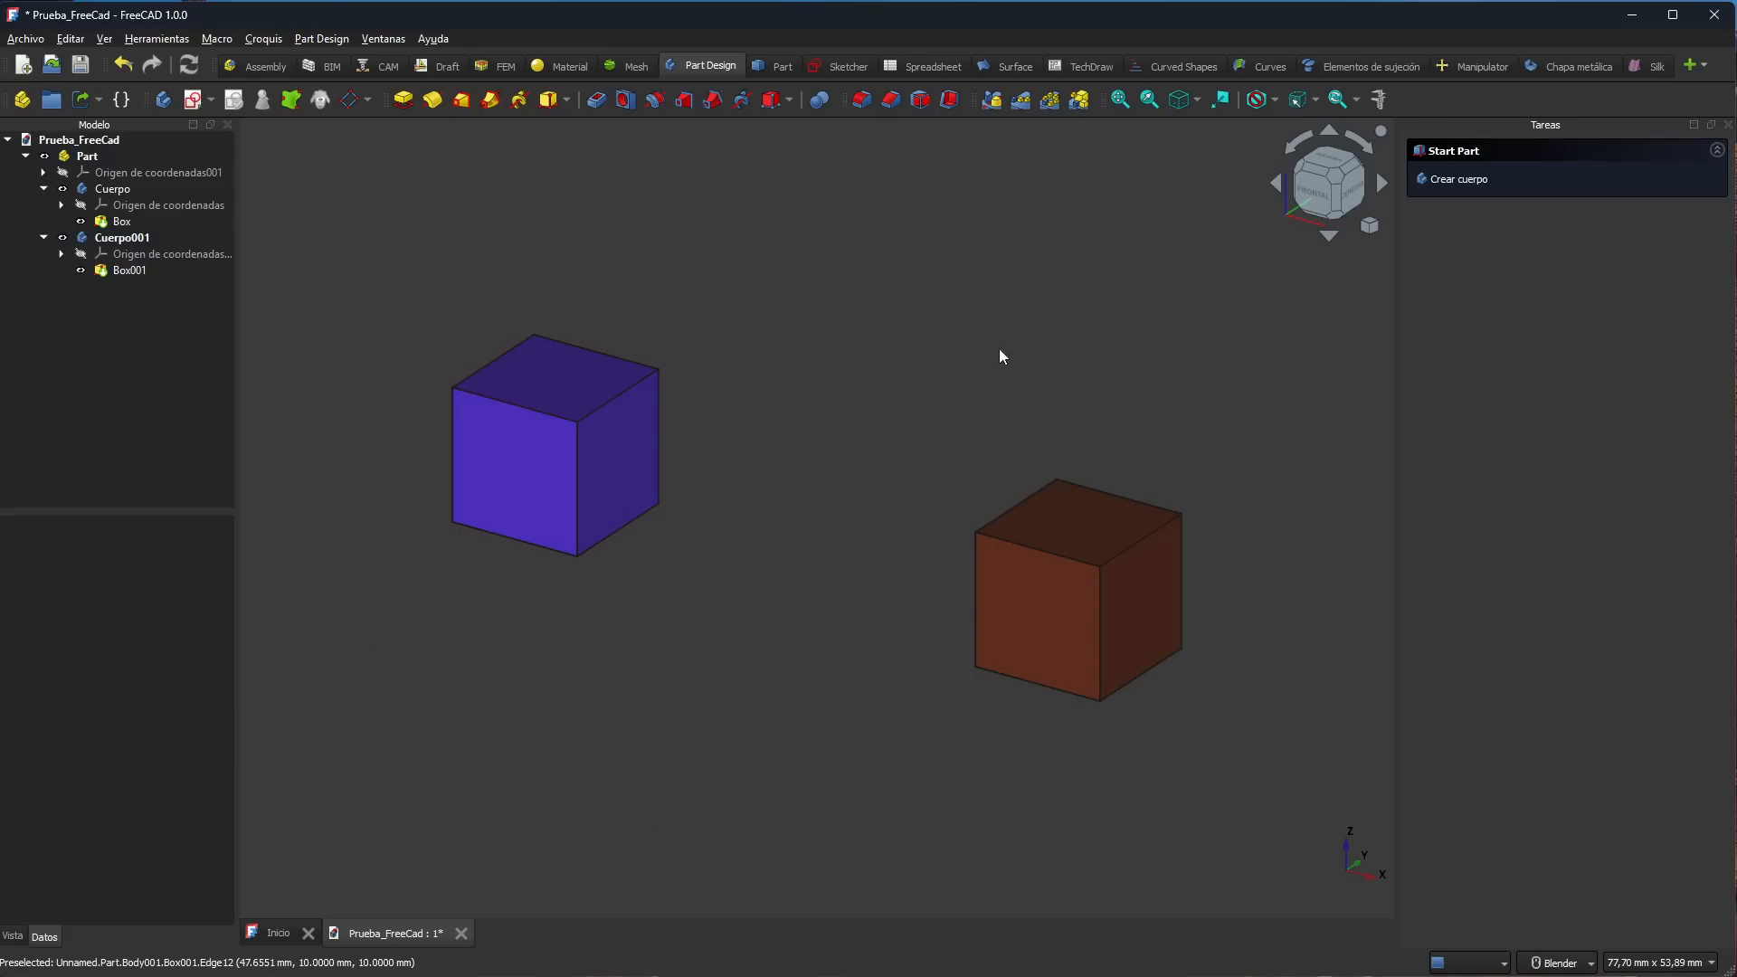
Step: Fit the view to the selected top face of the Cuerpo cube, then examine both bodies, collapsing and expanding Cuerpo001
left_click(550, 371)
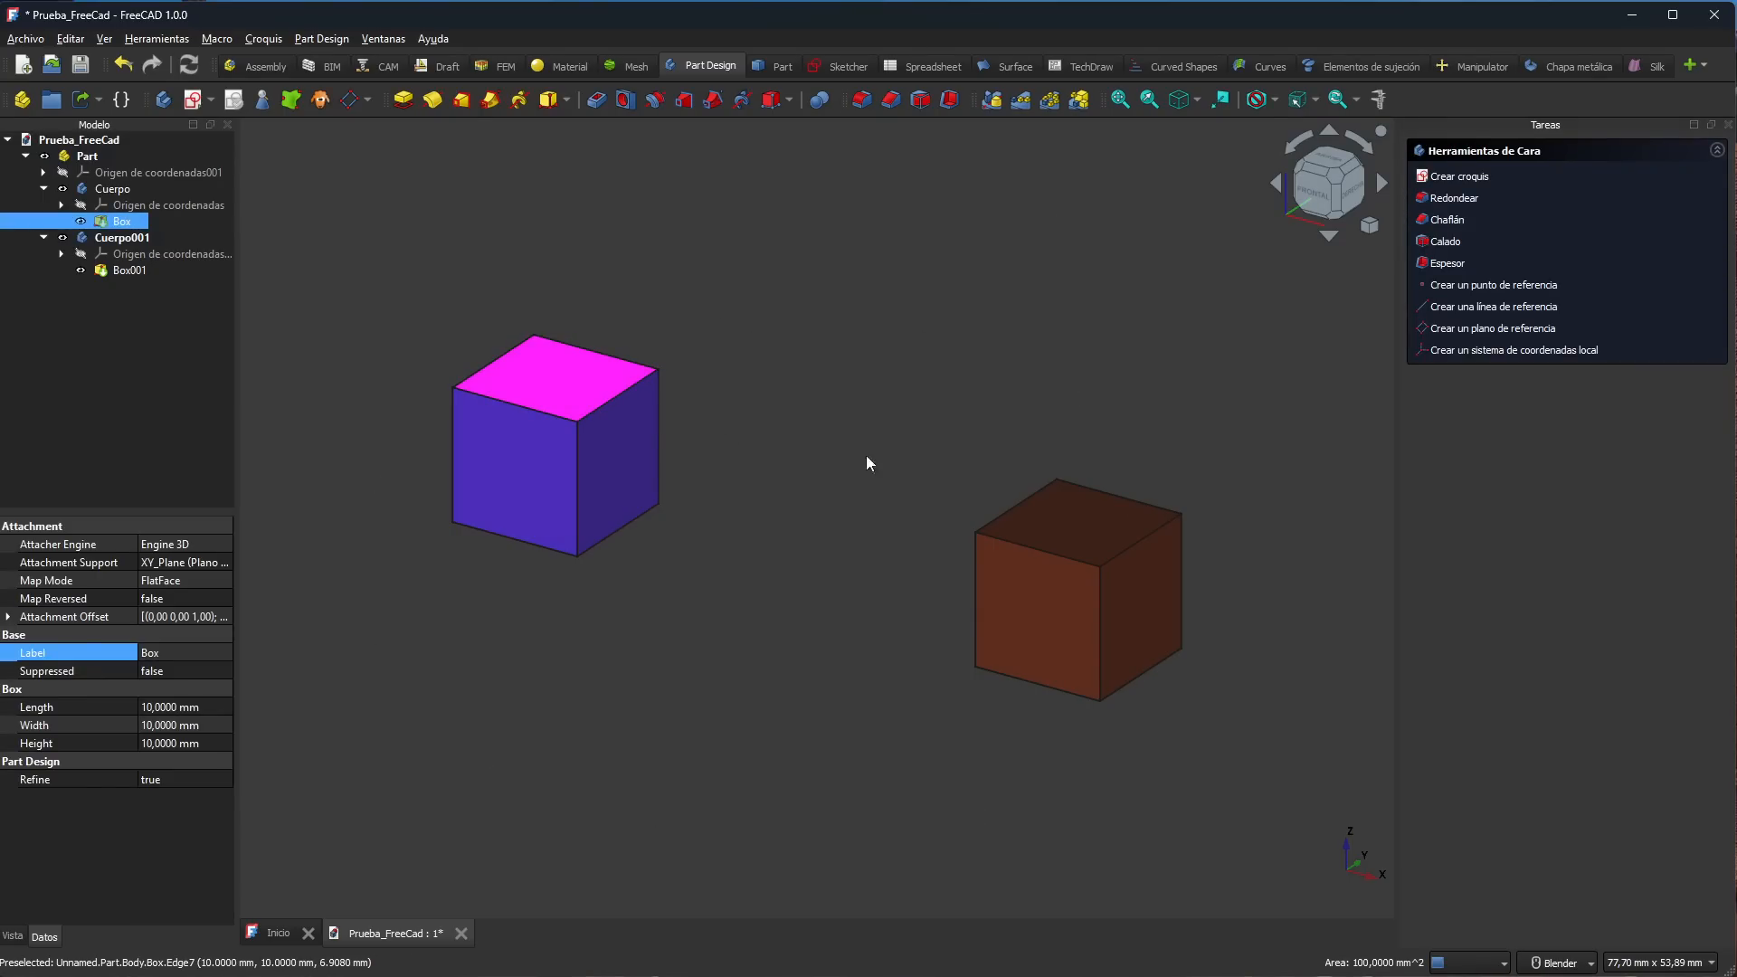
left_click(1147, 102)
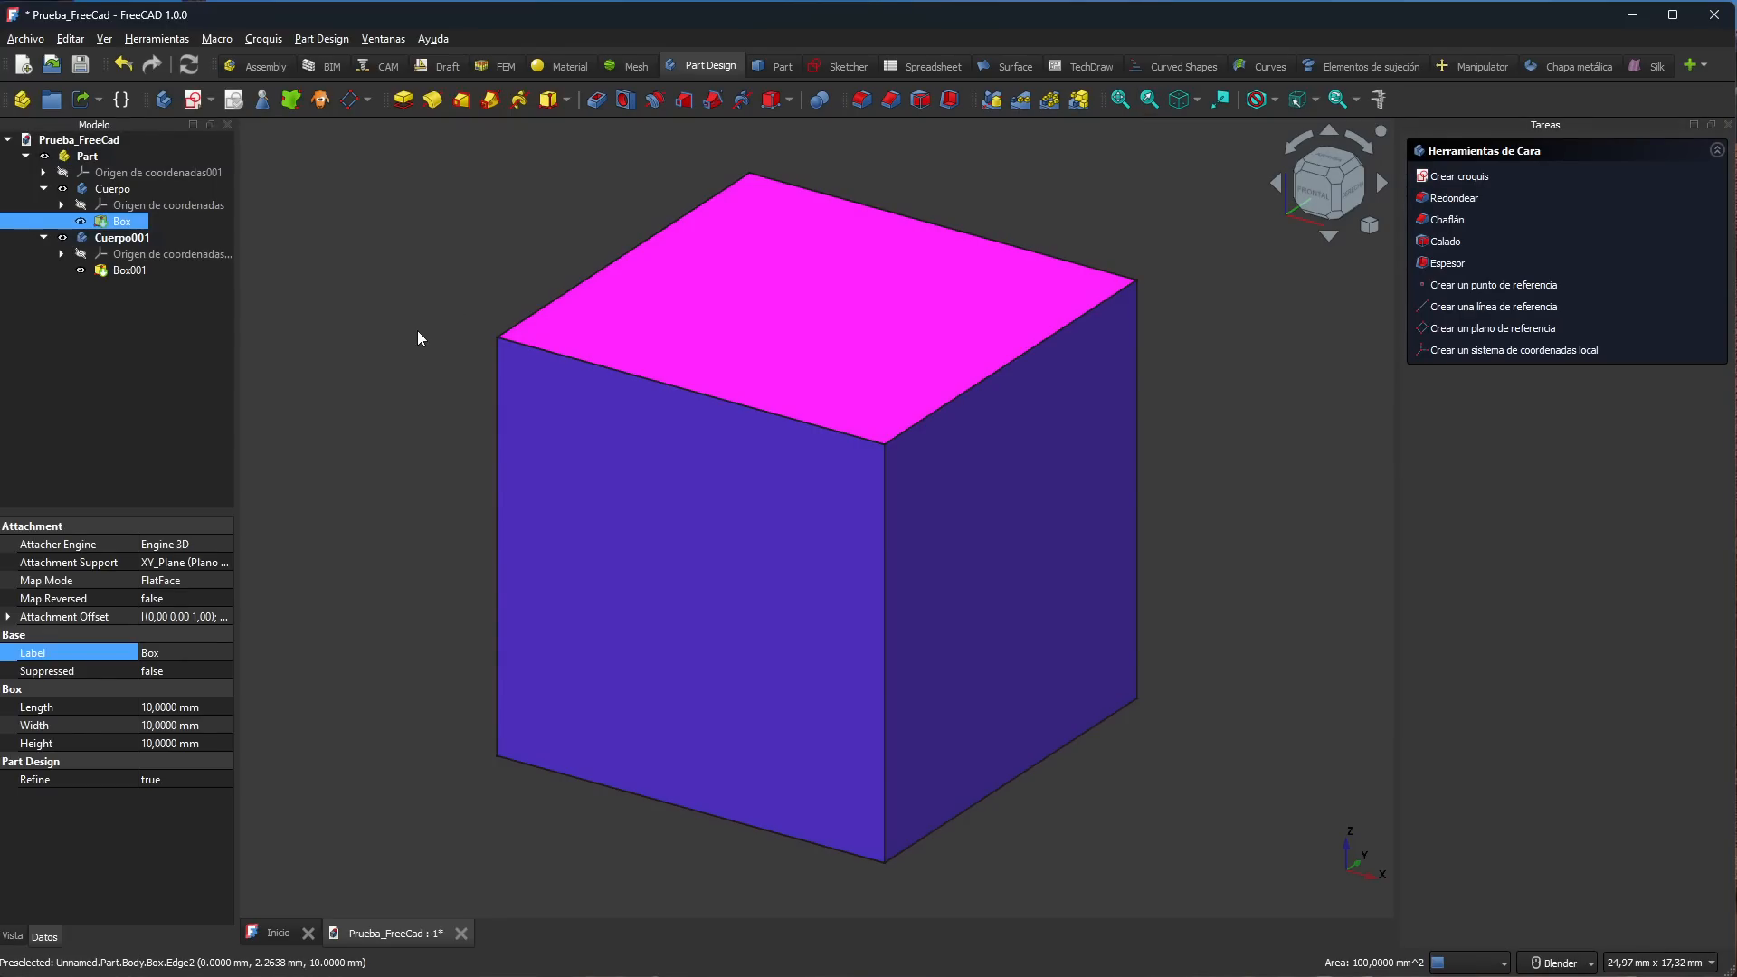
left_click(124, 192, "ctrl")
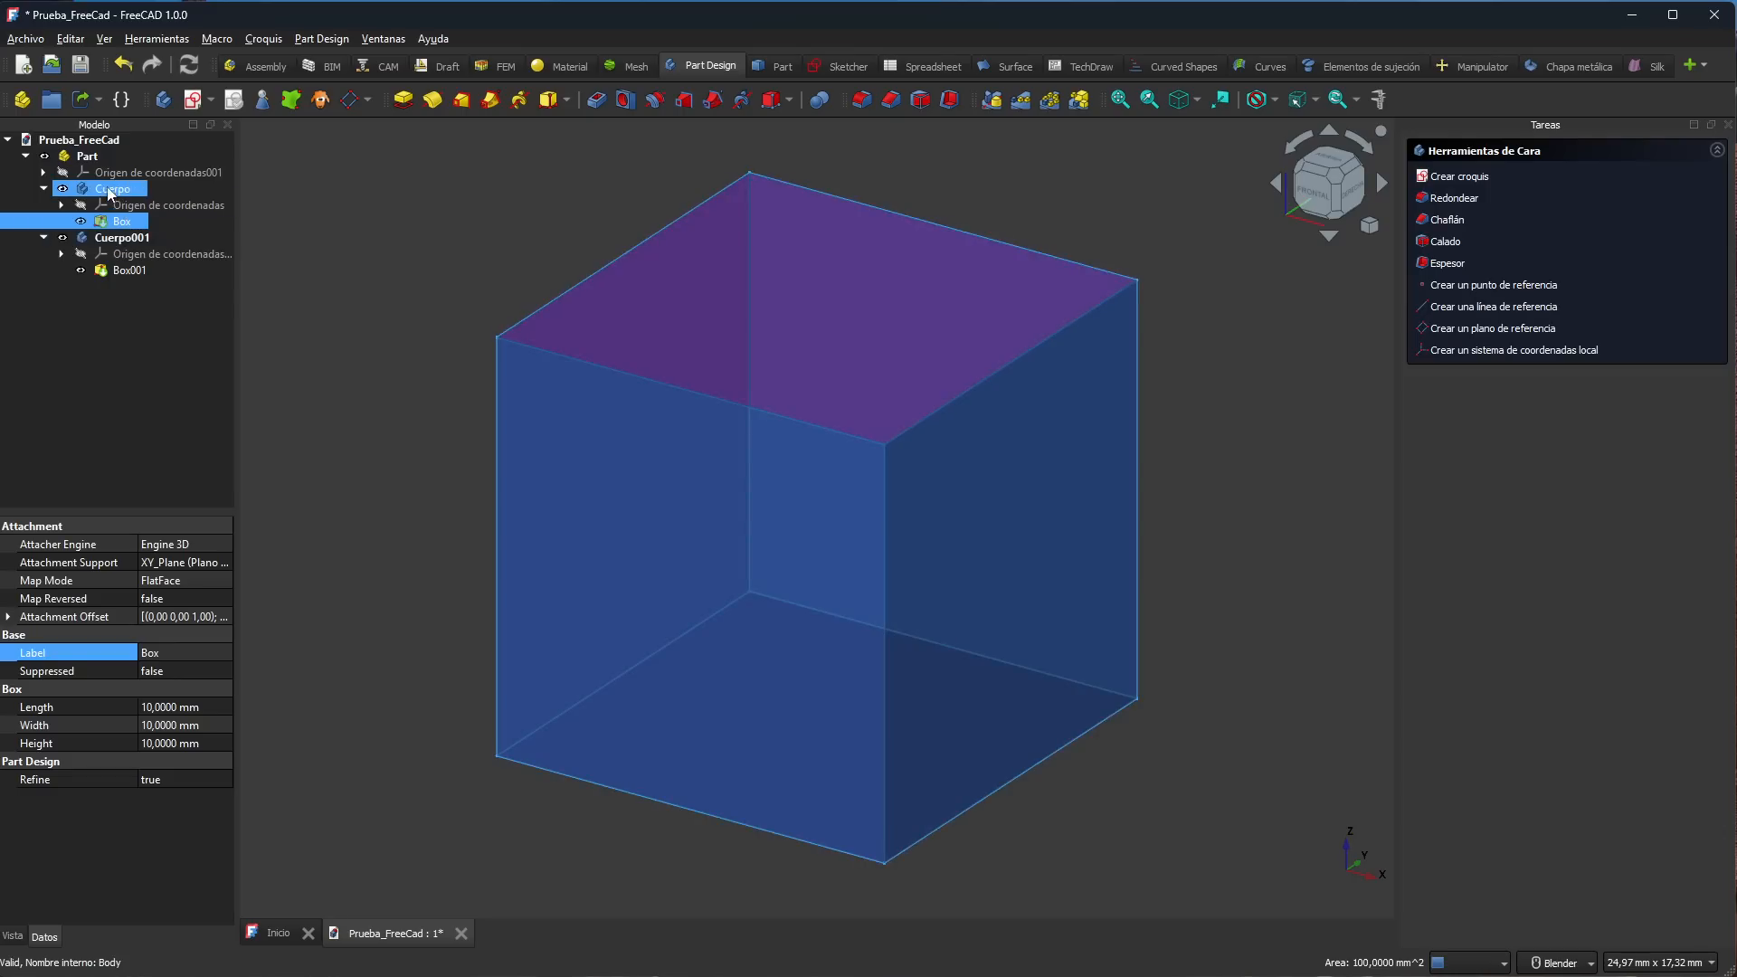
left_click(124, 191, "ctrl")
left_click(391, 338)
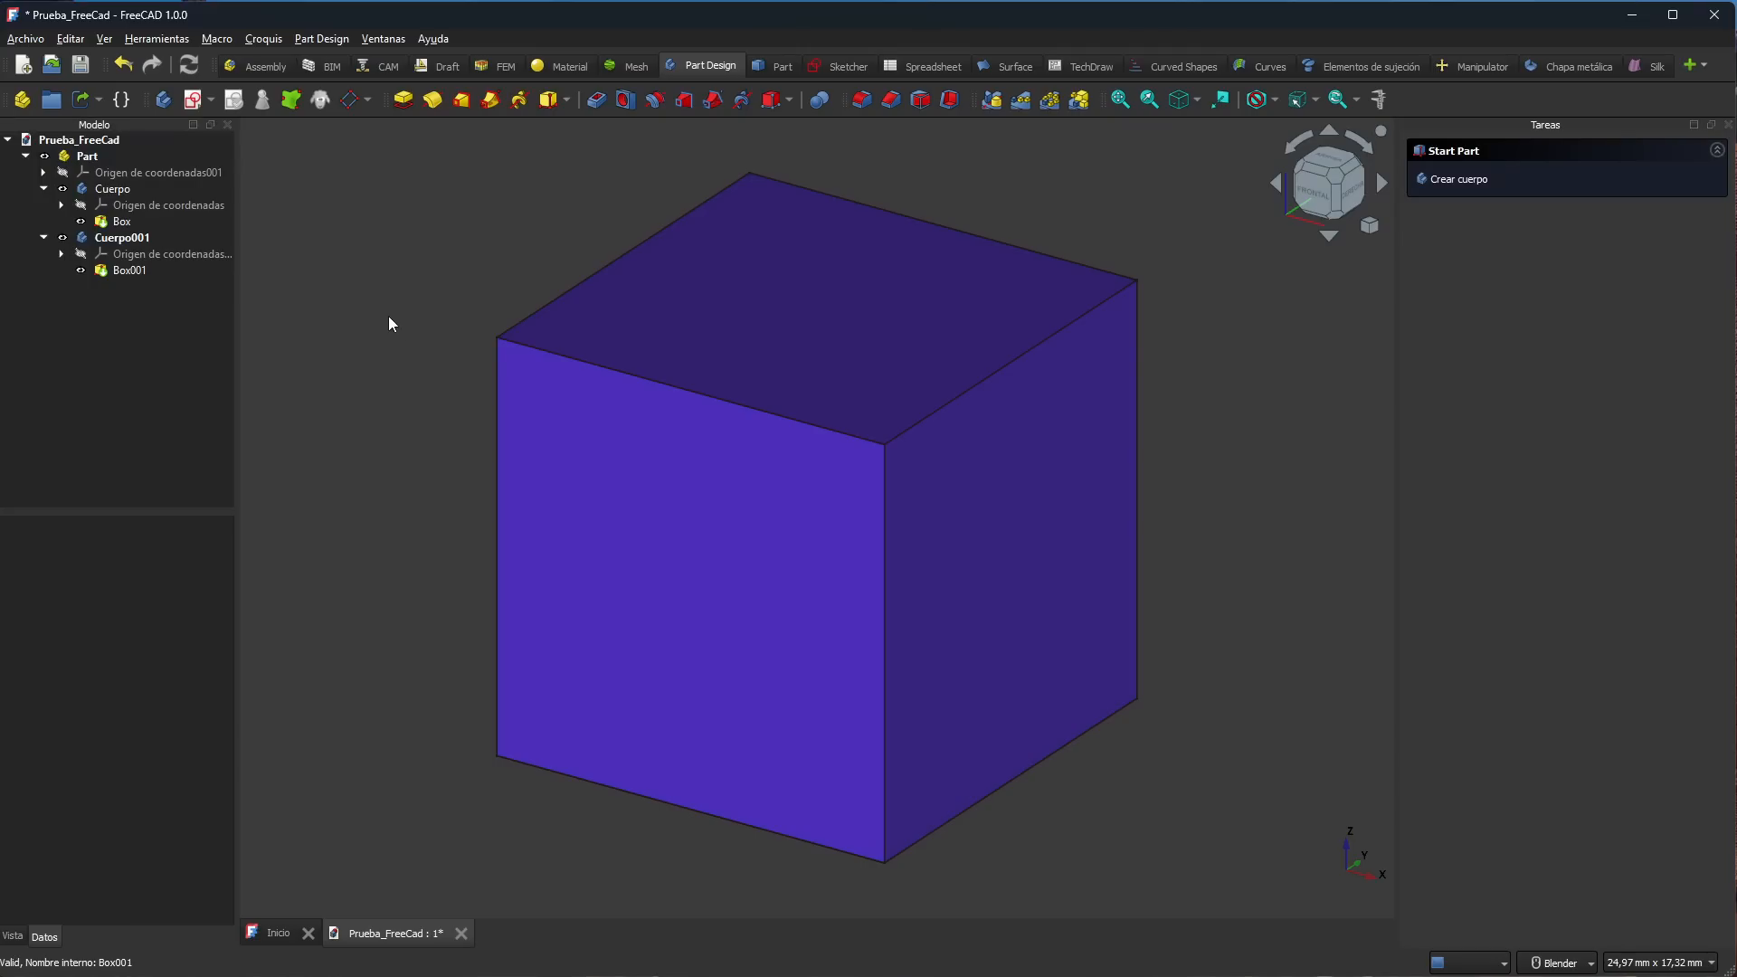
scroll(425, 373, "down", 5)
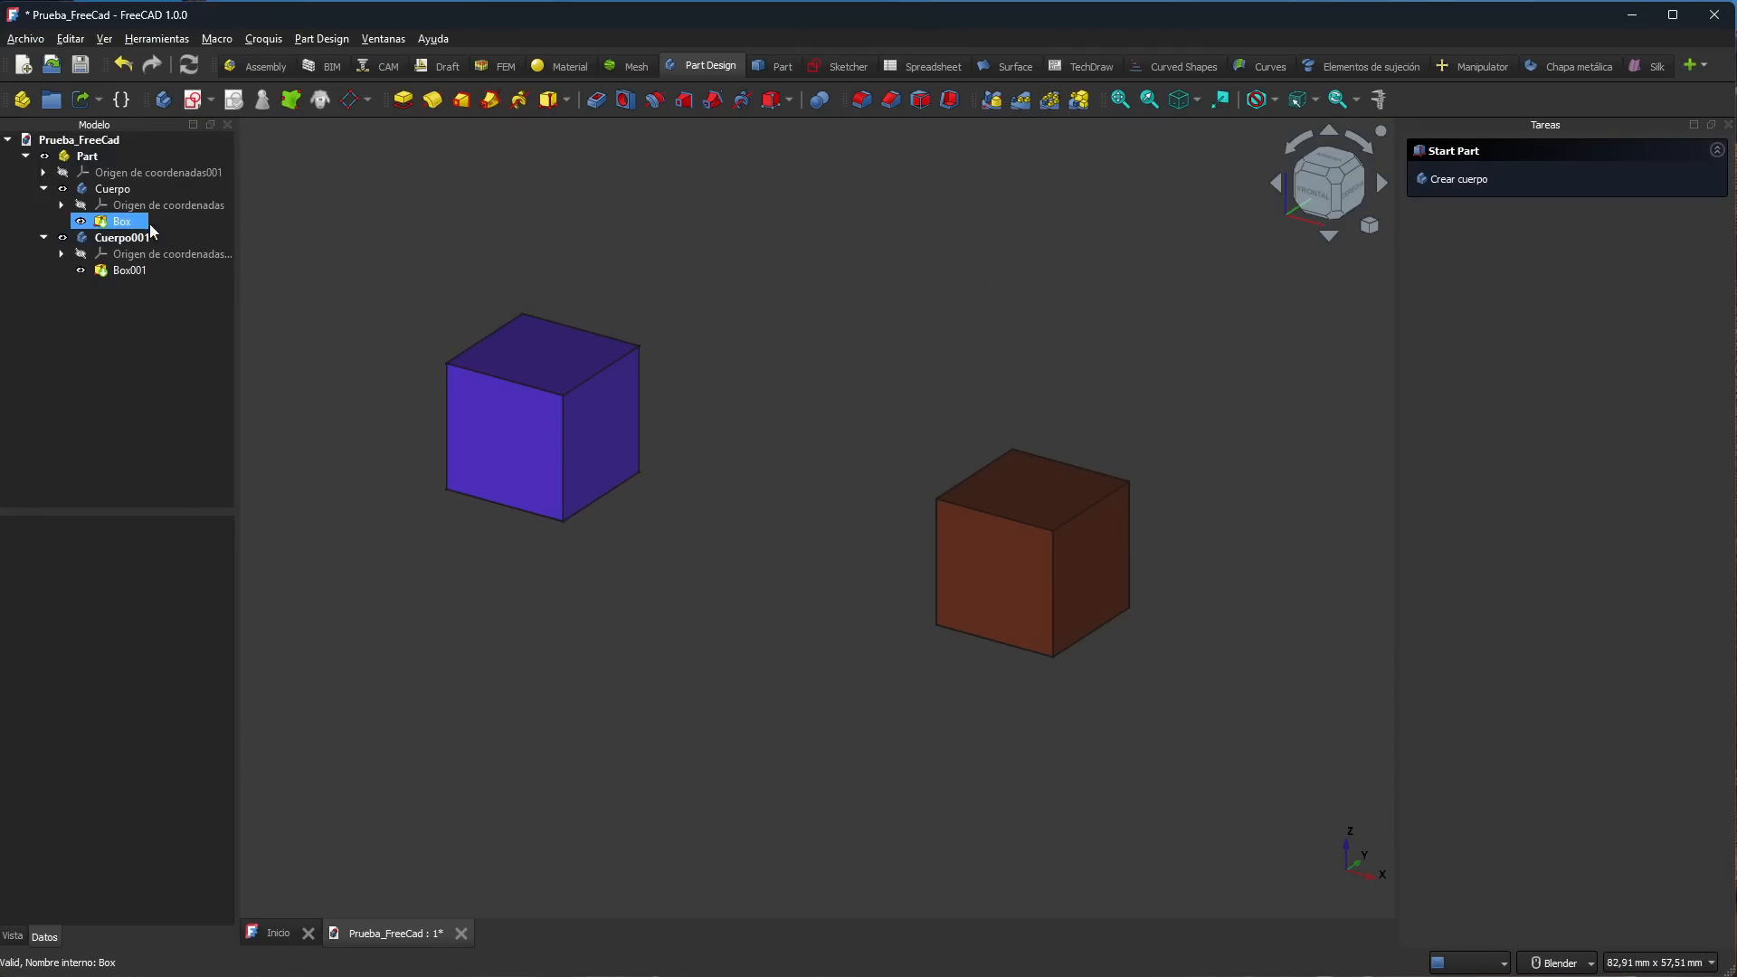
left_click(44, 237)
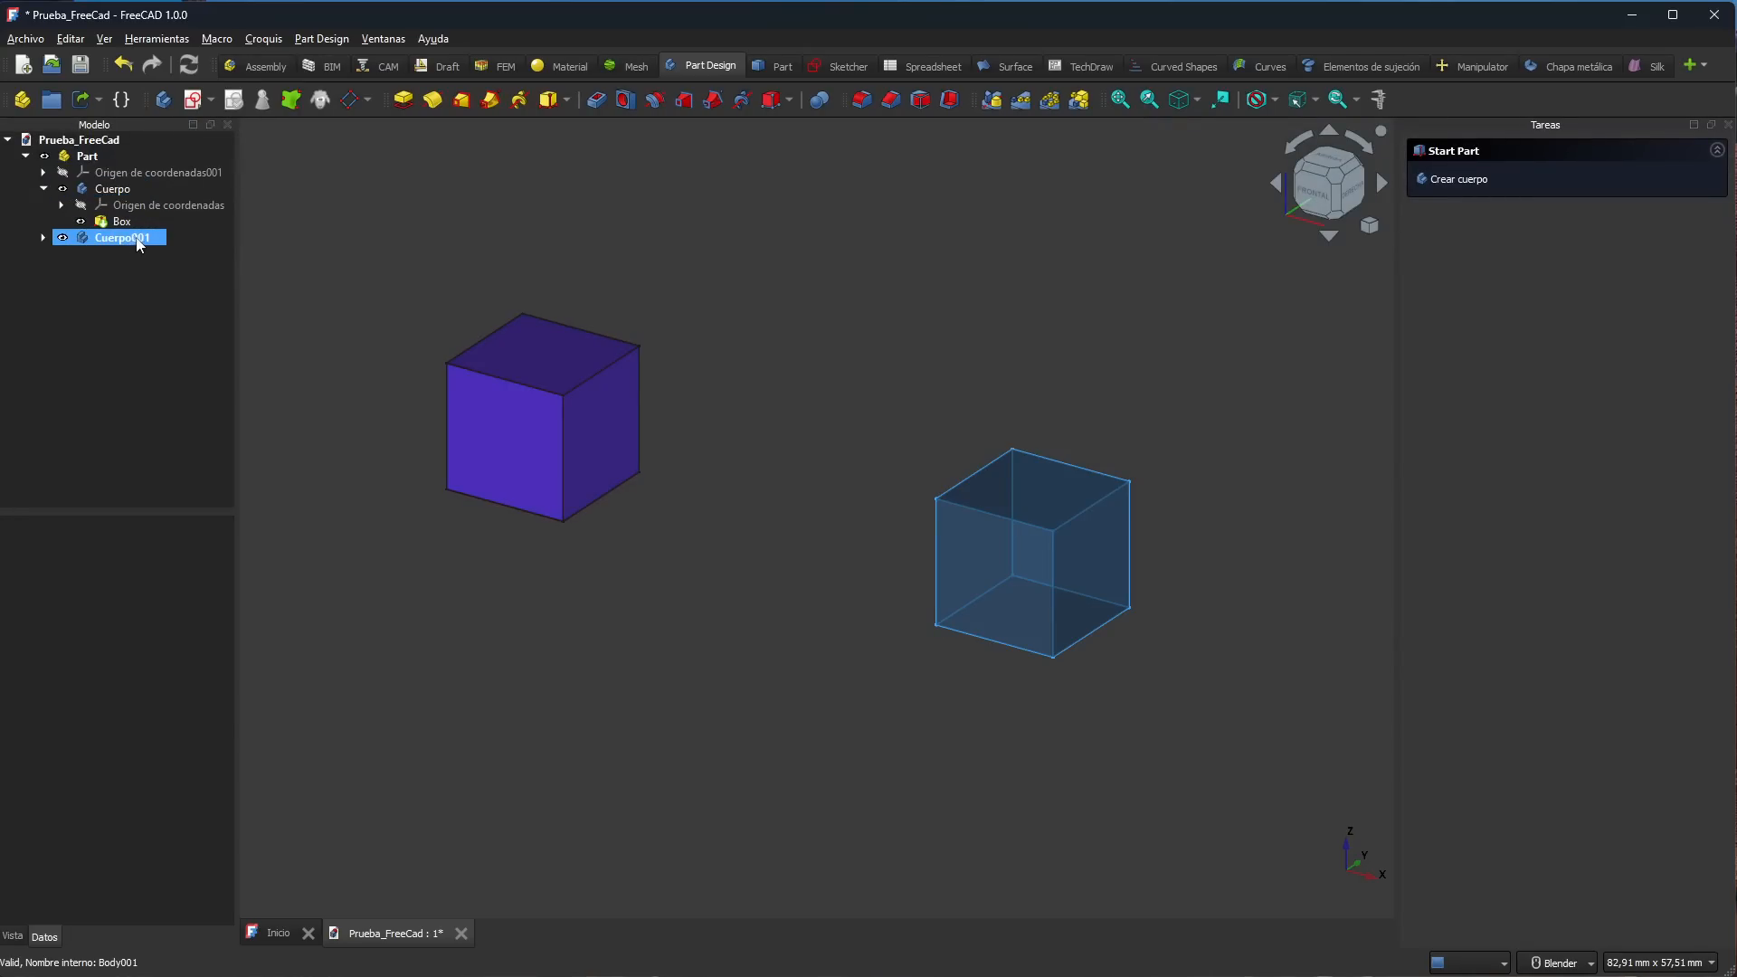
left_click(44, 237)
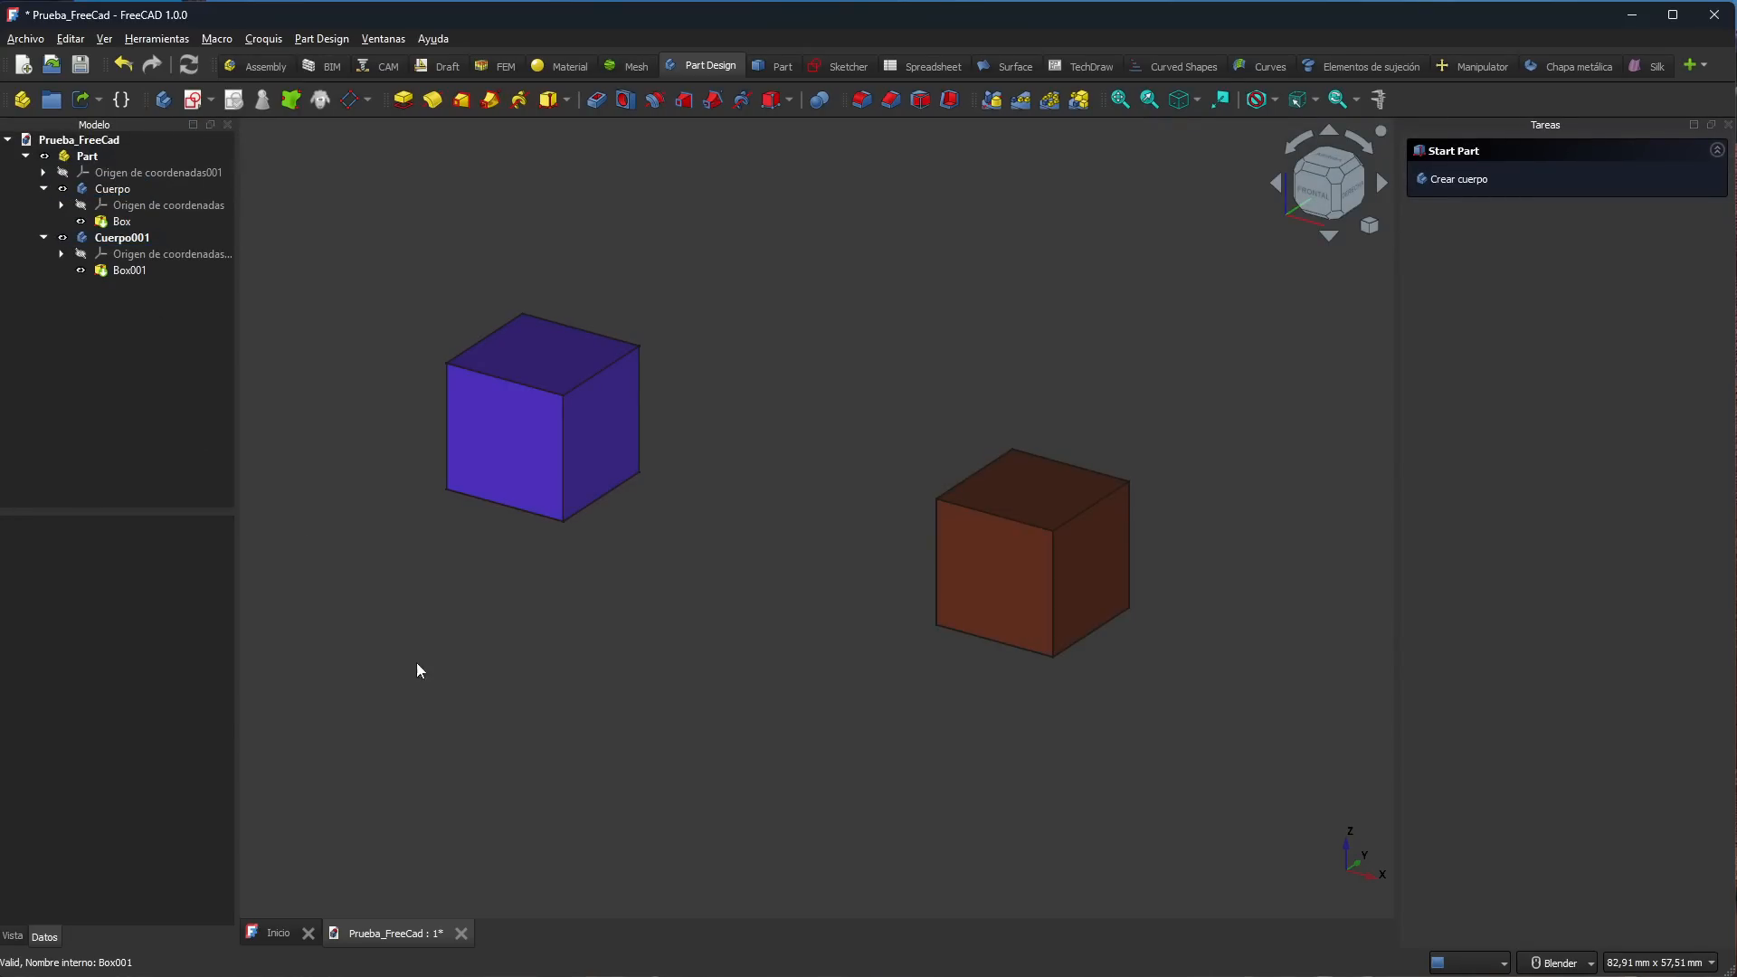
Step: Add a 10 × 10 × 10 mm additive cube to Cuerpo001 on its XY plane, offset 23 mm in X
left_click(566, 100)
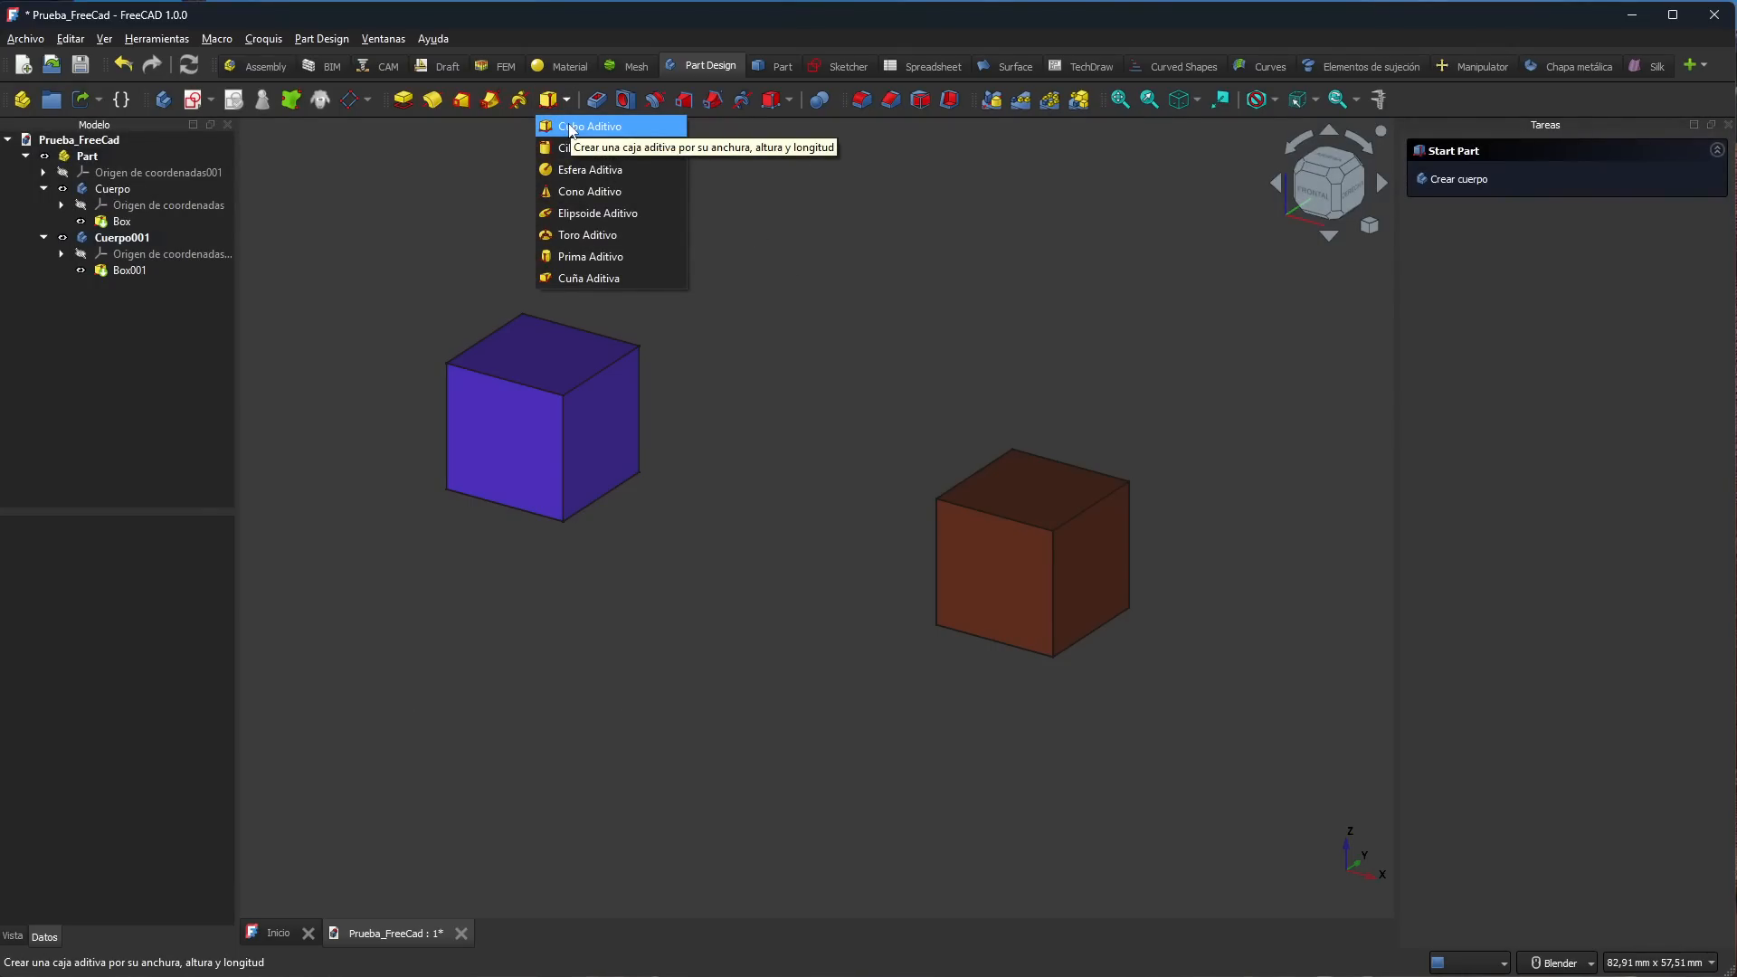
left_click(570, 127)
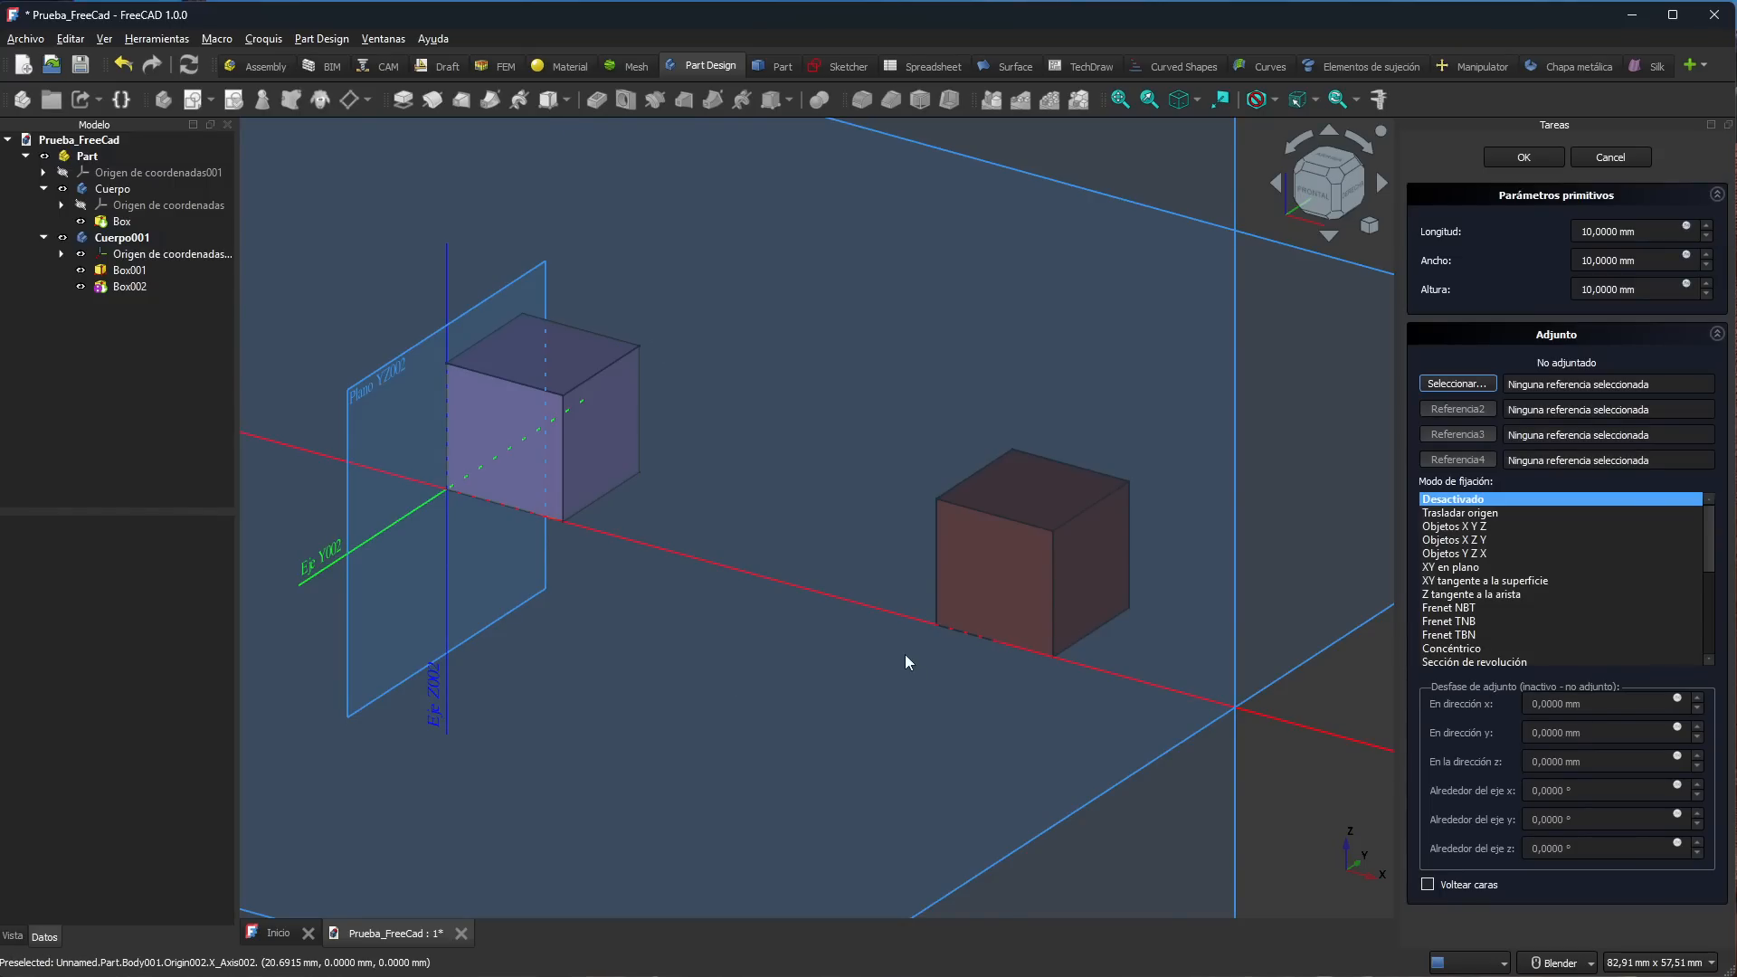
scroll(907, 659, "down", 4)
left_click(1146, 533)
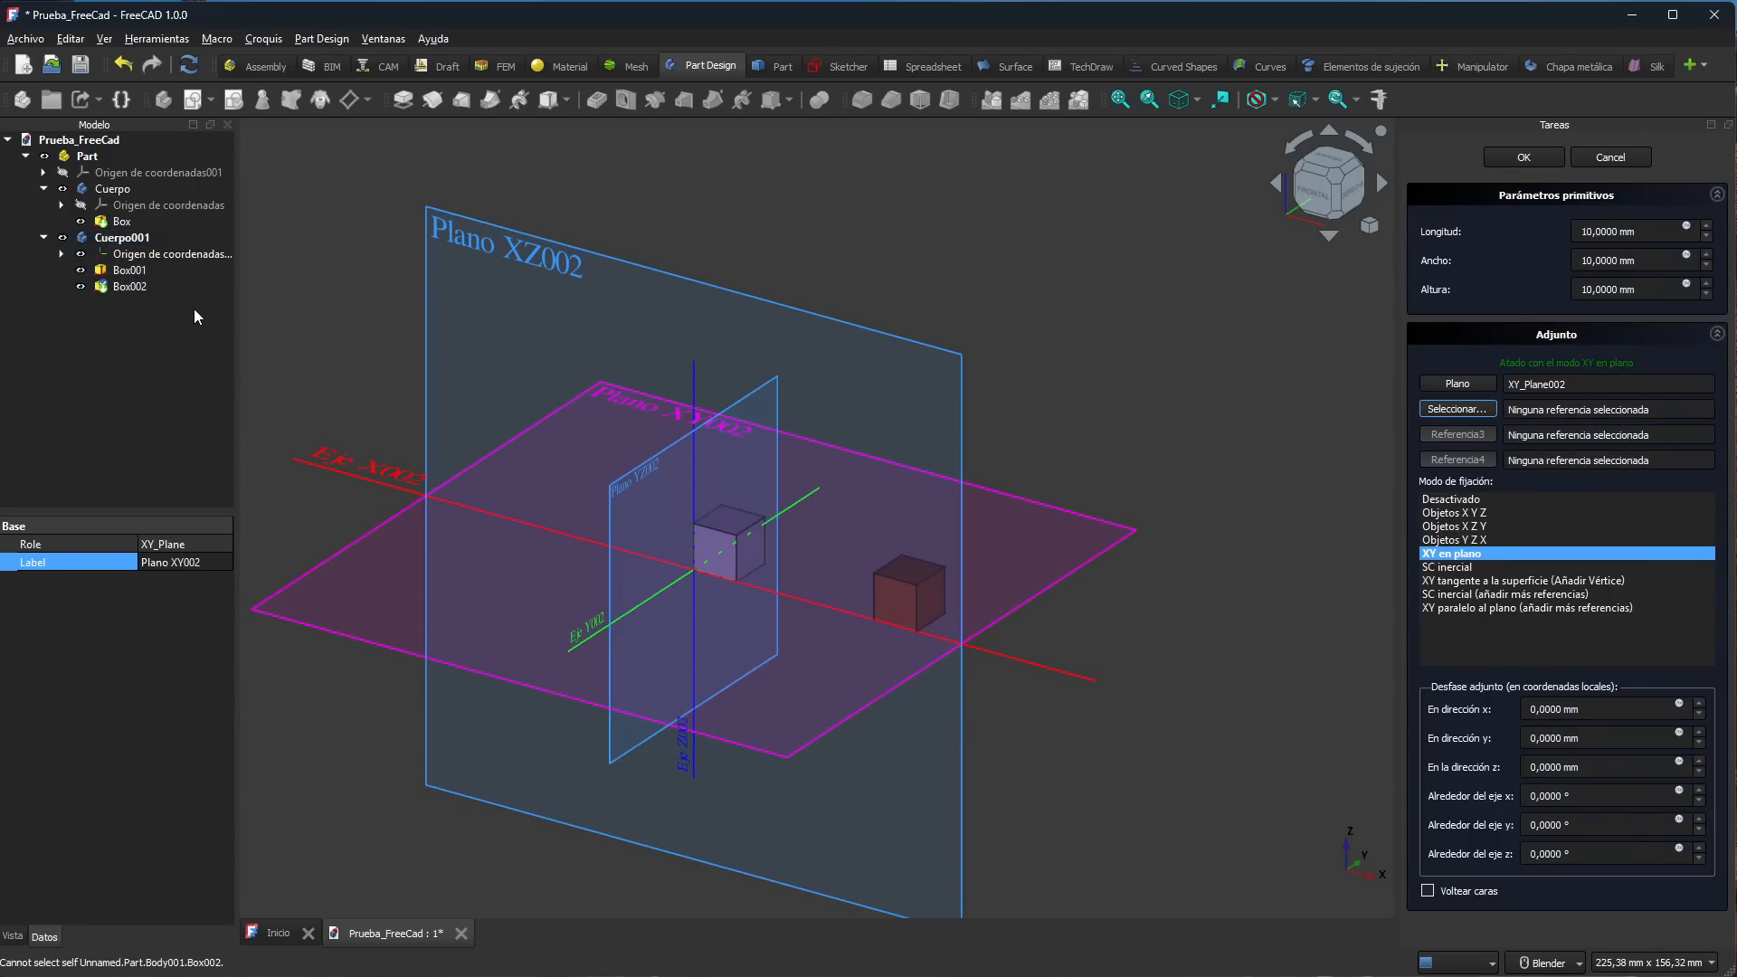
left_click(129, 286)
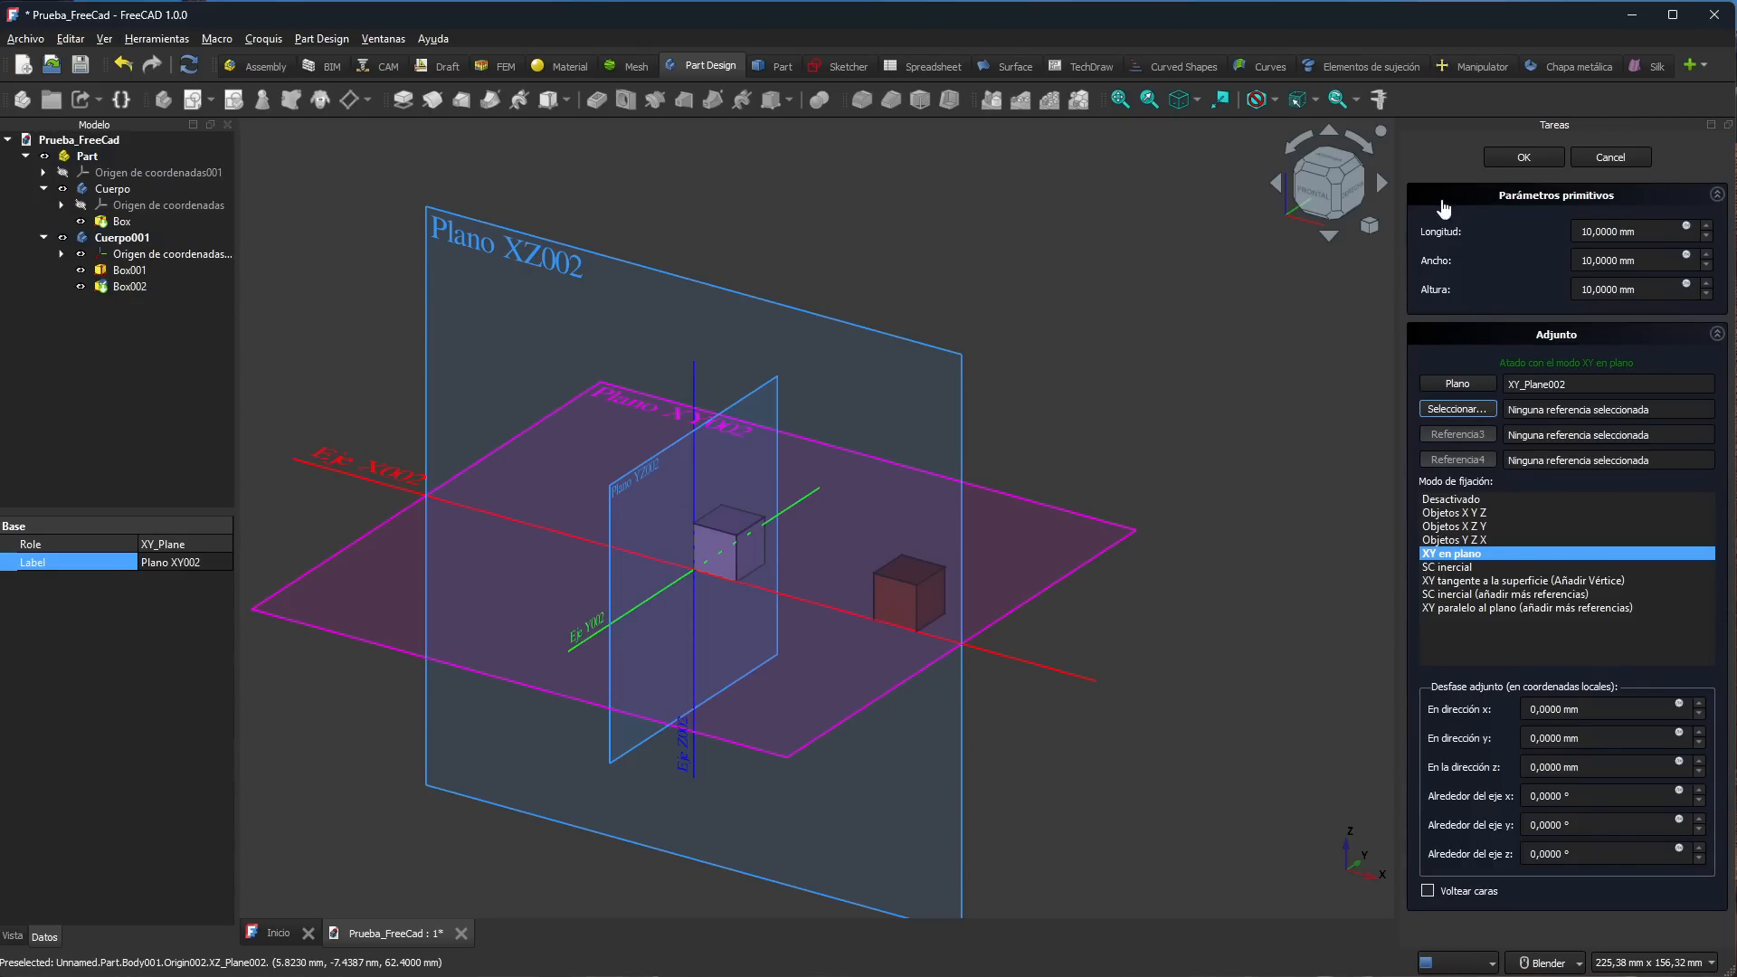
scroll(1579, 707, "up", 20)
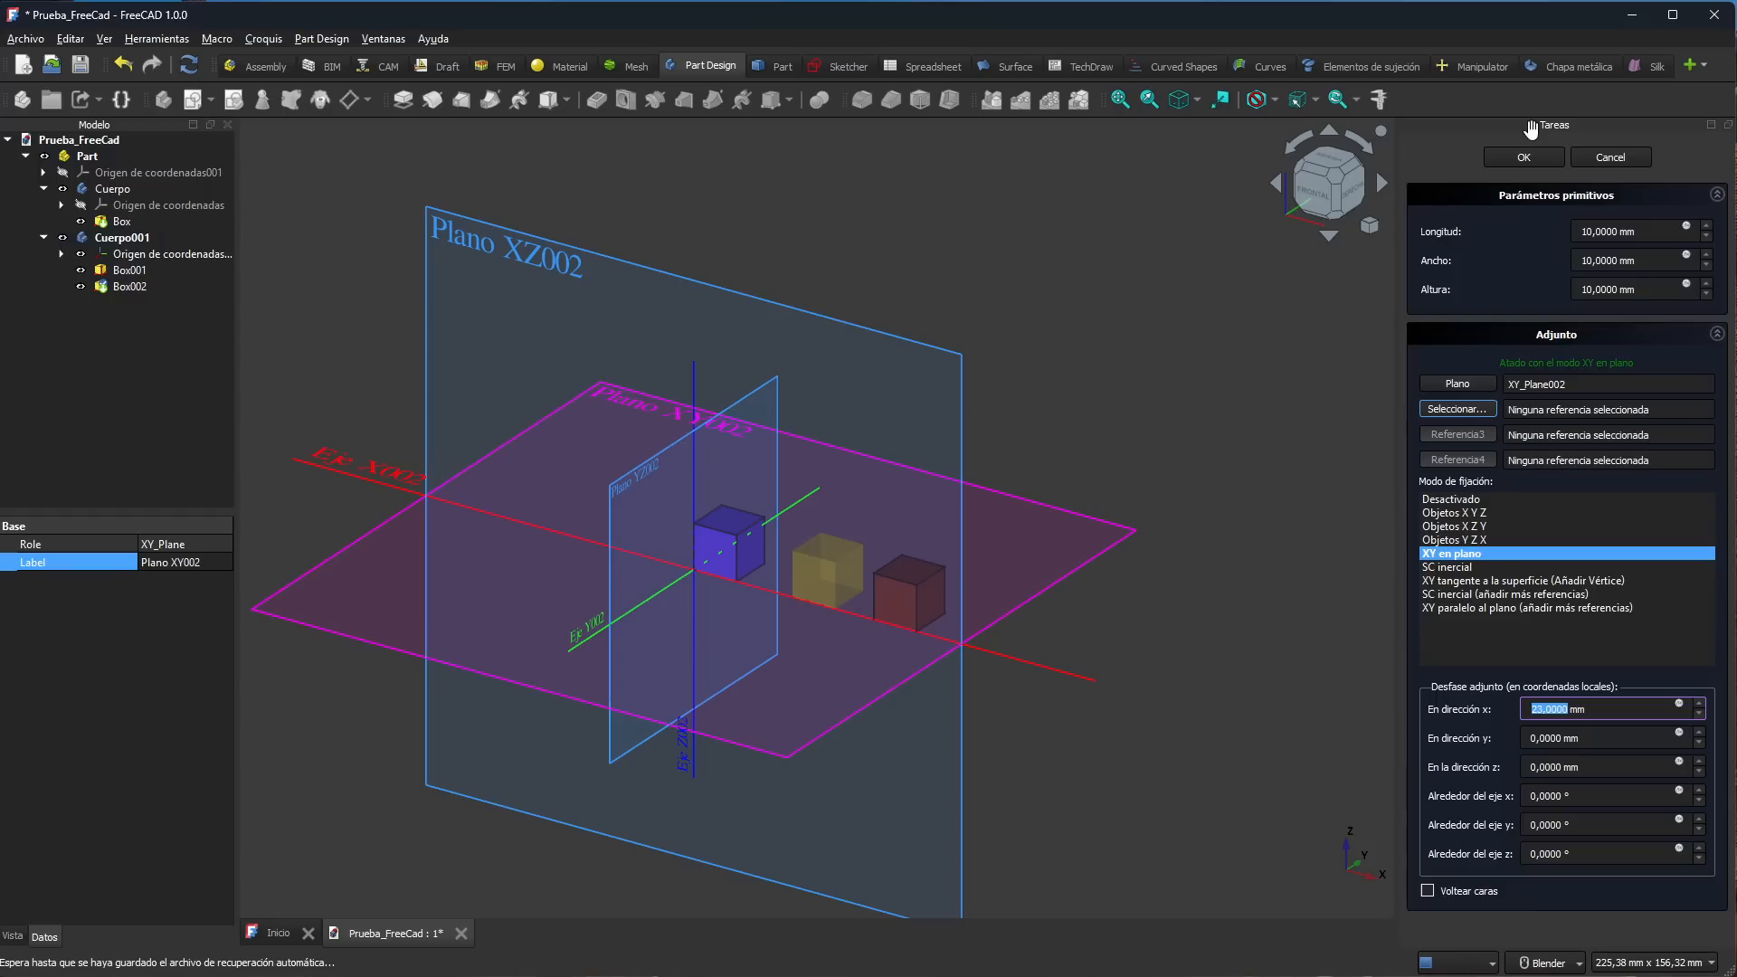
left_click(1525, 160)
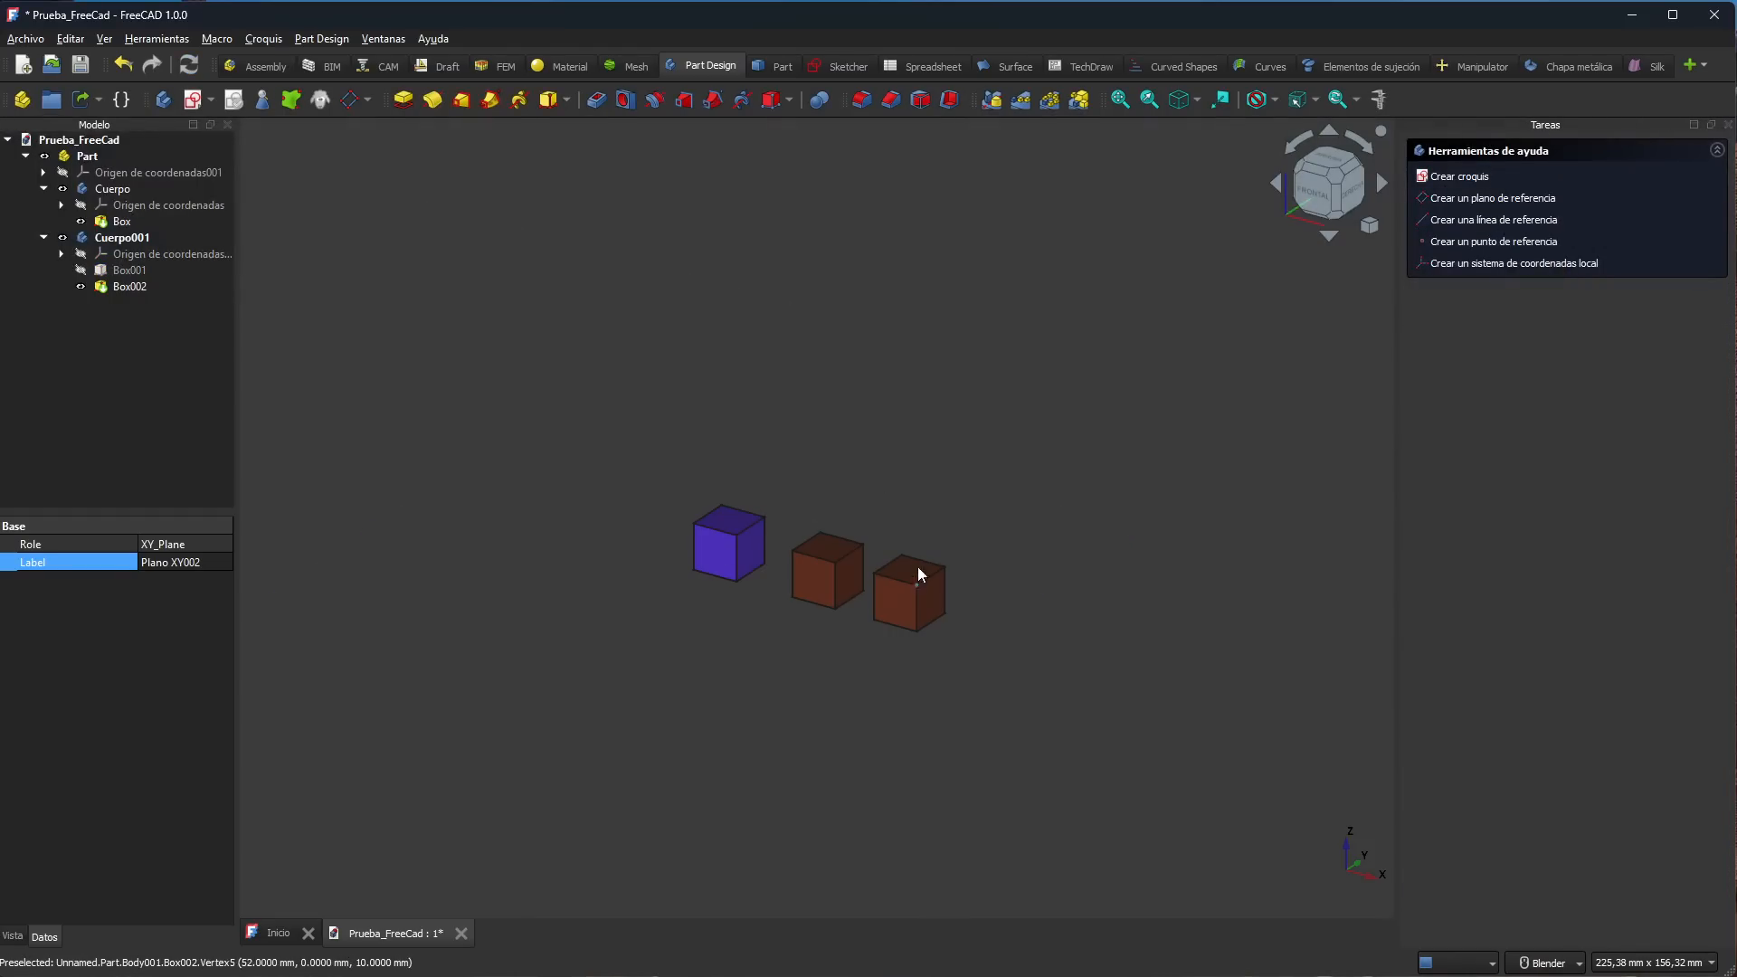
Step: Examine which solids belong to the last feature of Cuerpo001 by selecting Box002 and clearing the selection
scroll(827, 599, "up", 5)
scroll(850, 599, "up", 1)
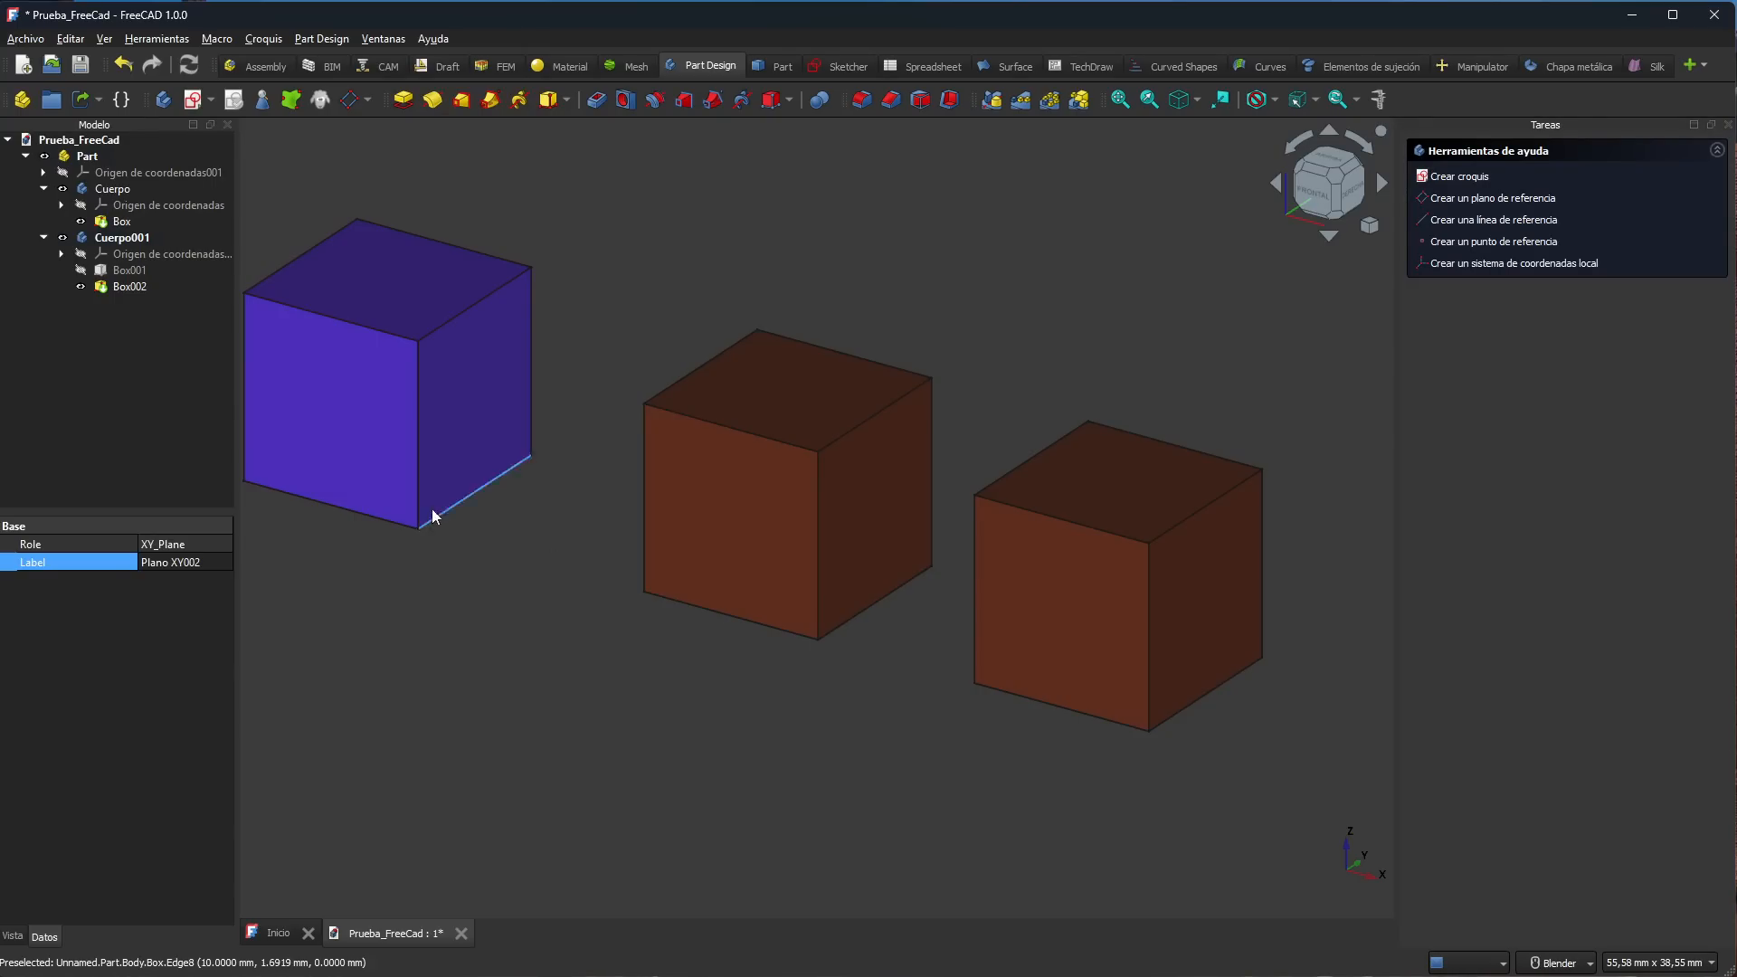
left_click(125, 287)
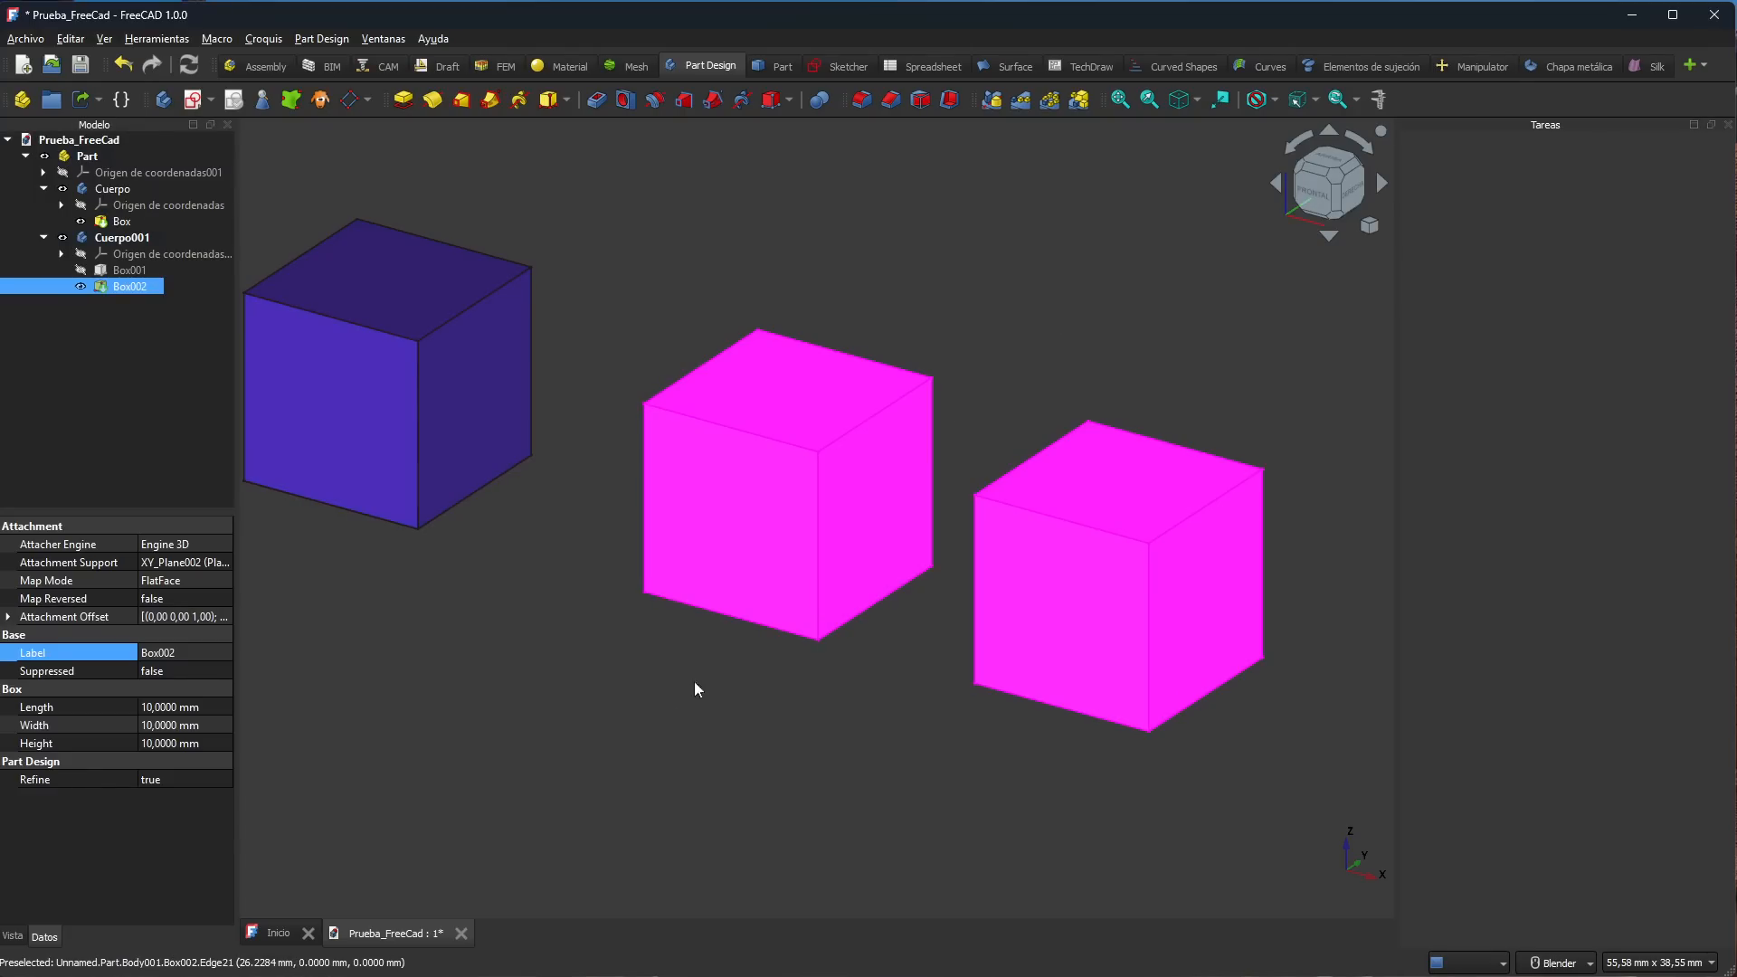
left_click(758, 800)
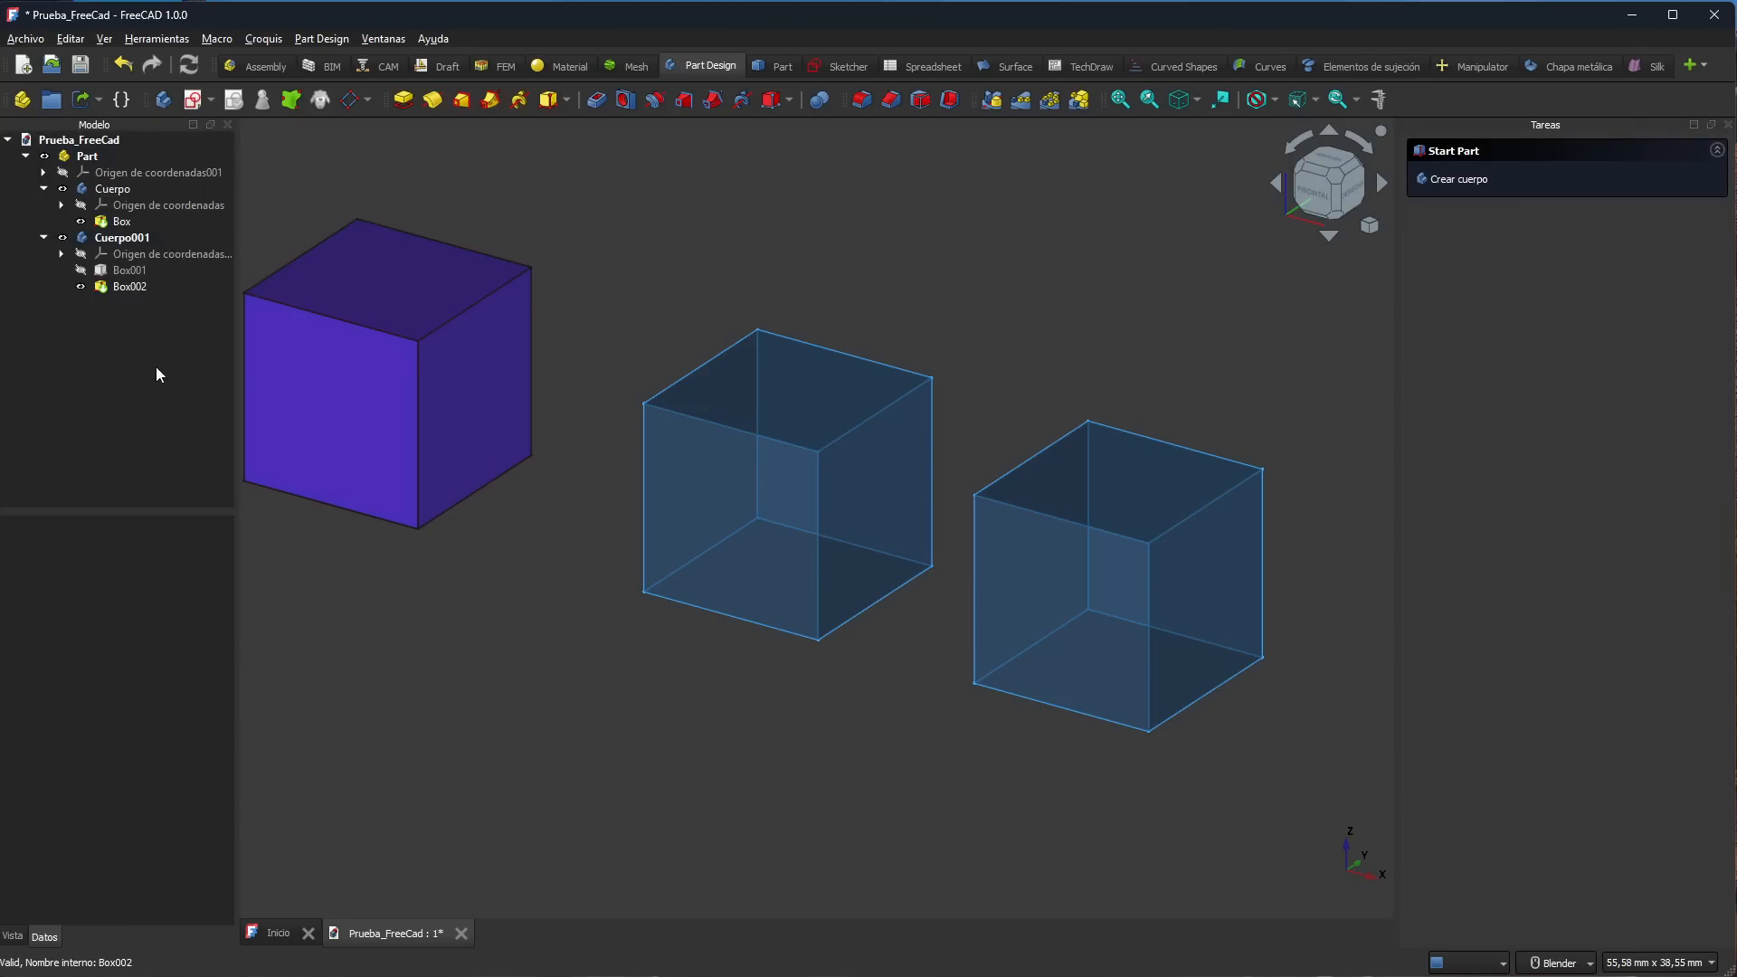
left_click(142, 240)
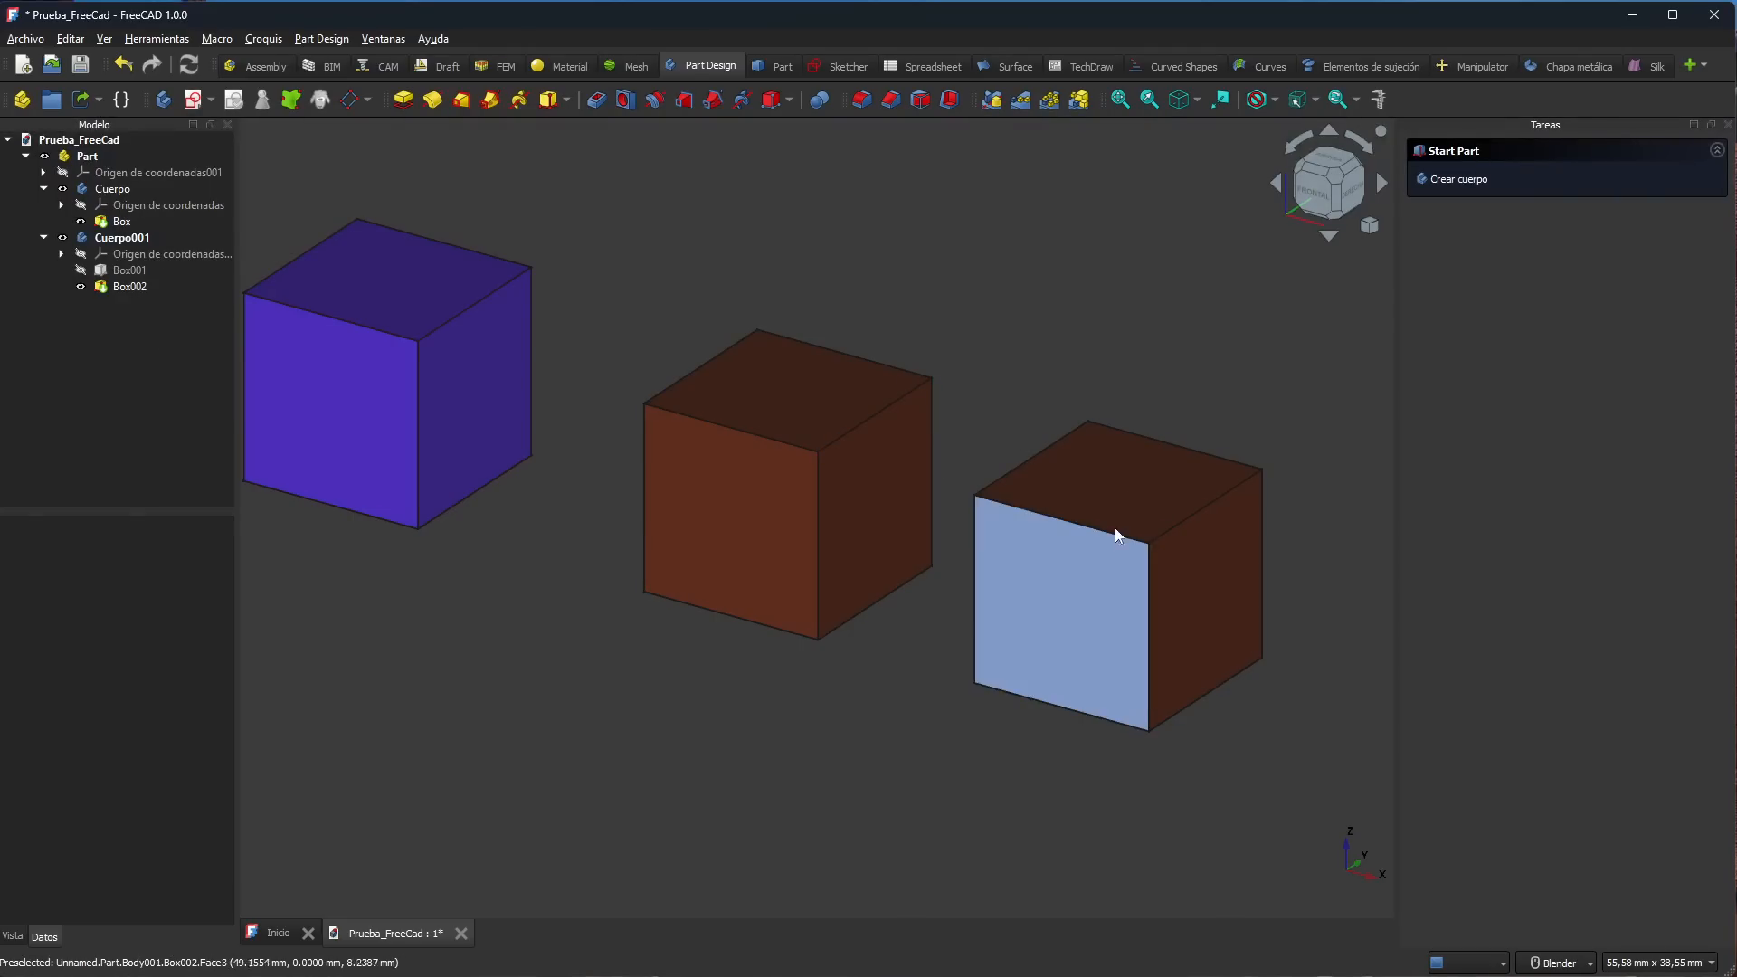
Step: Fillet the +X top edge of each of the two Cuerpo001 cubes separately with a 1 mm radius
left_click(882, 409)
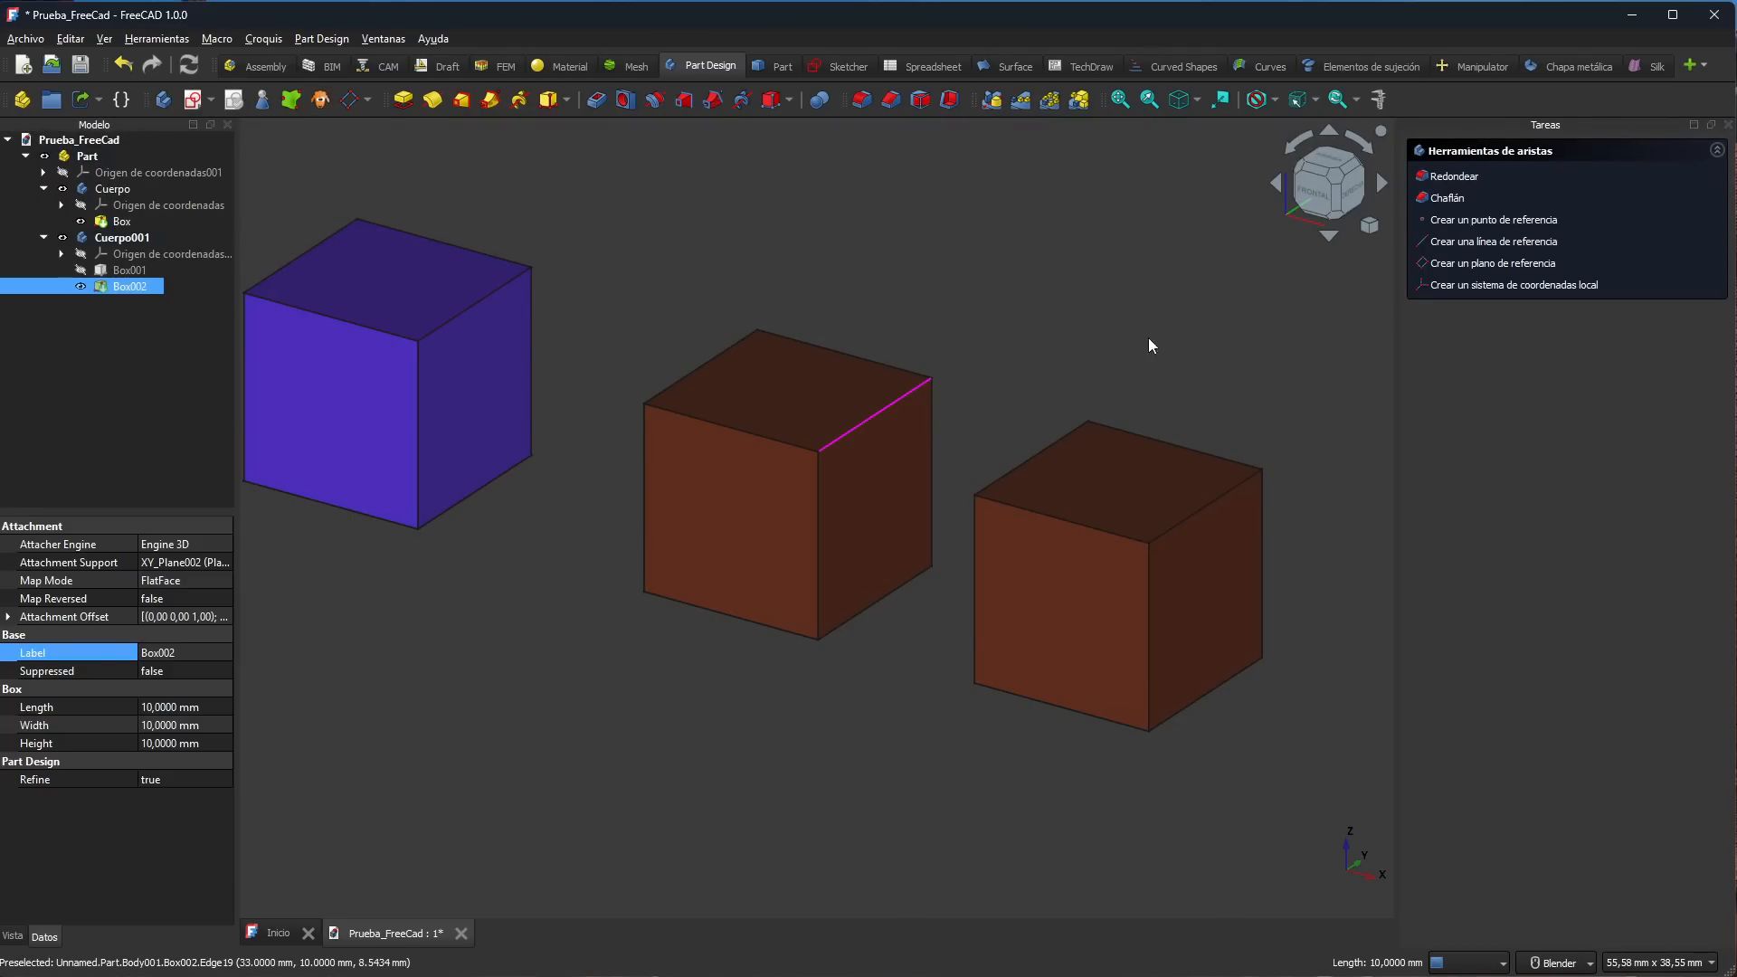
left_click(861, 99)
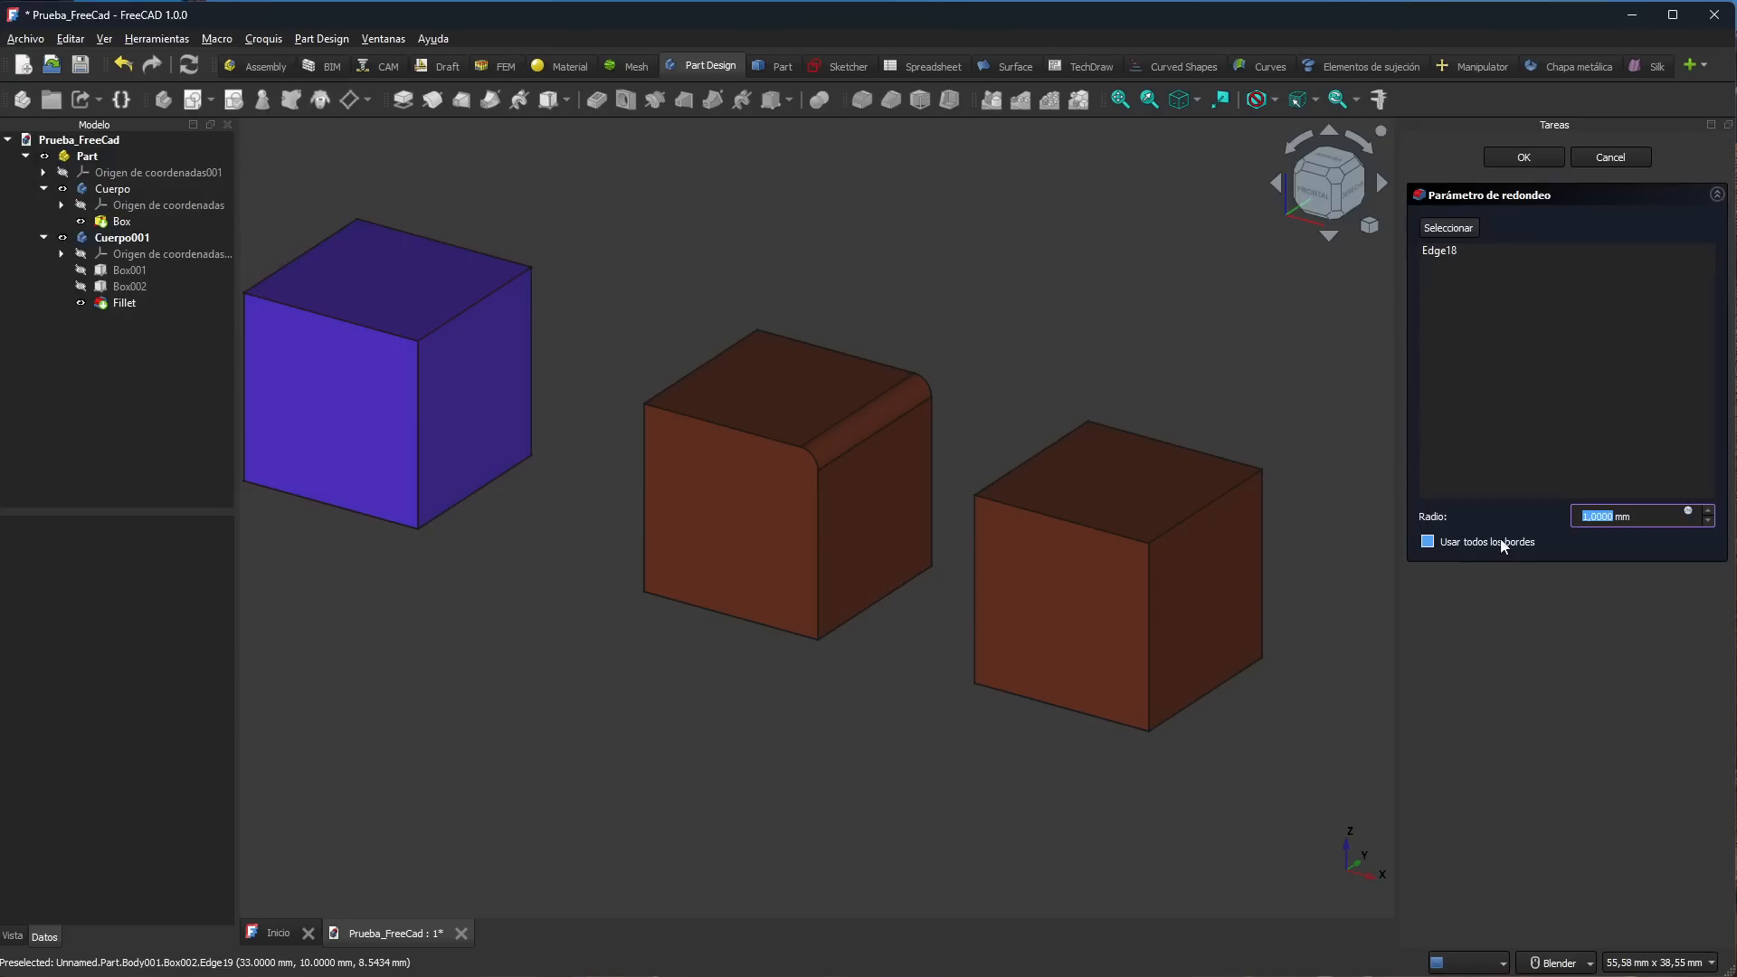
left_click(1536, 159)
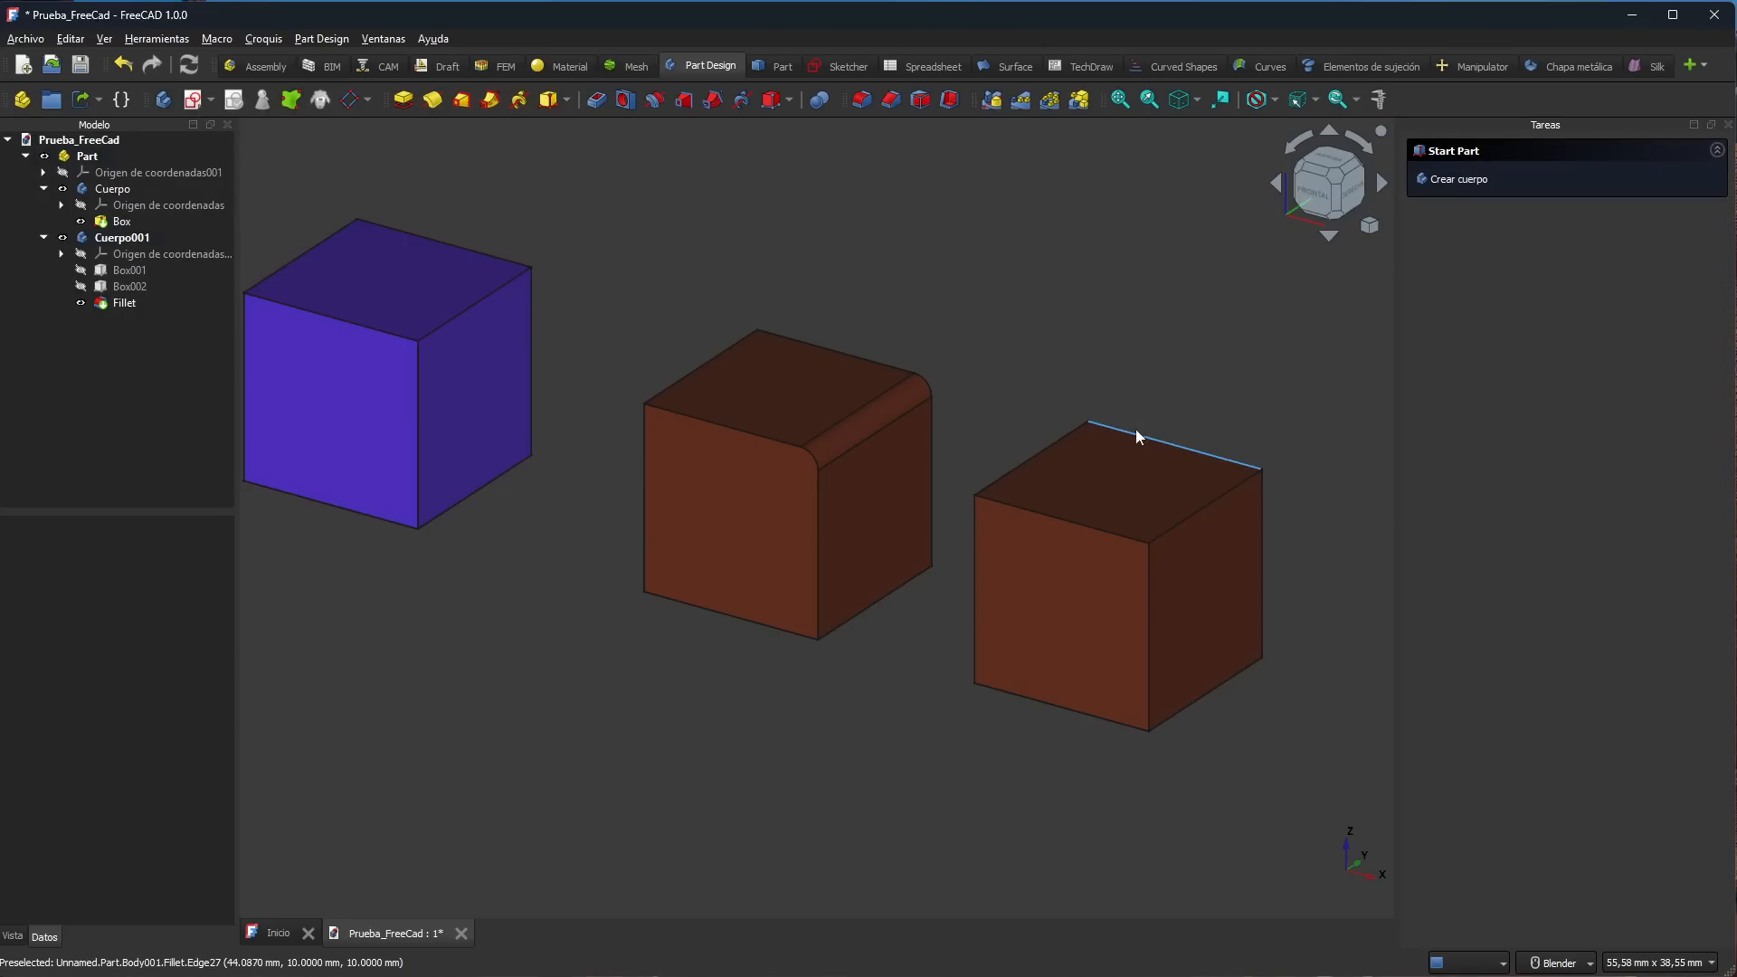
left_click(1193, 517)
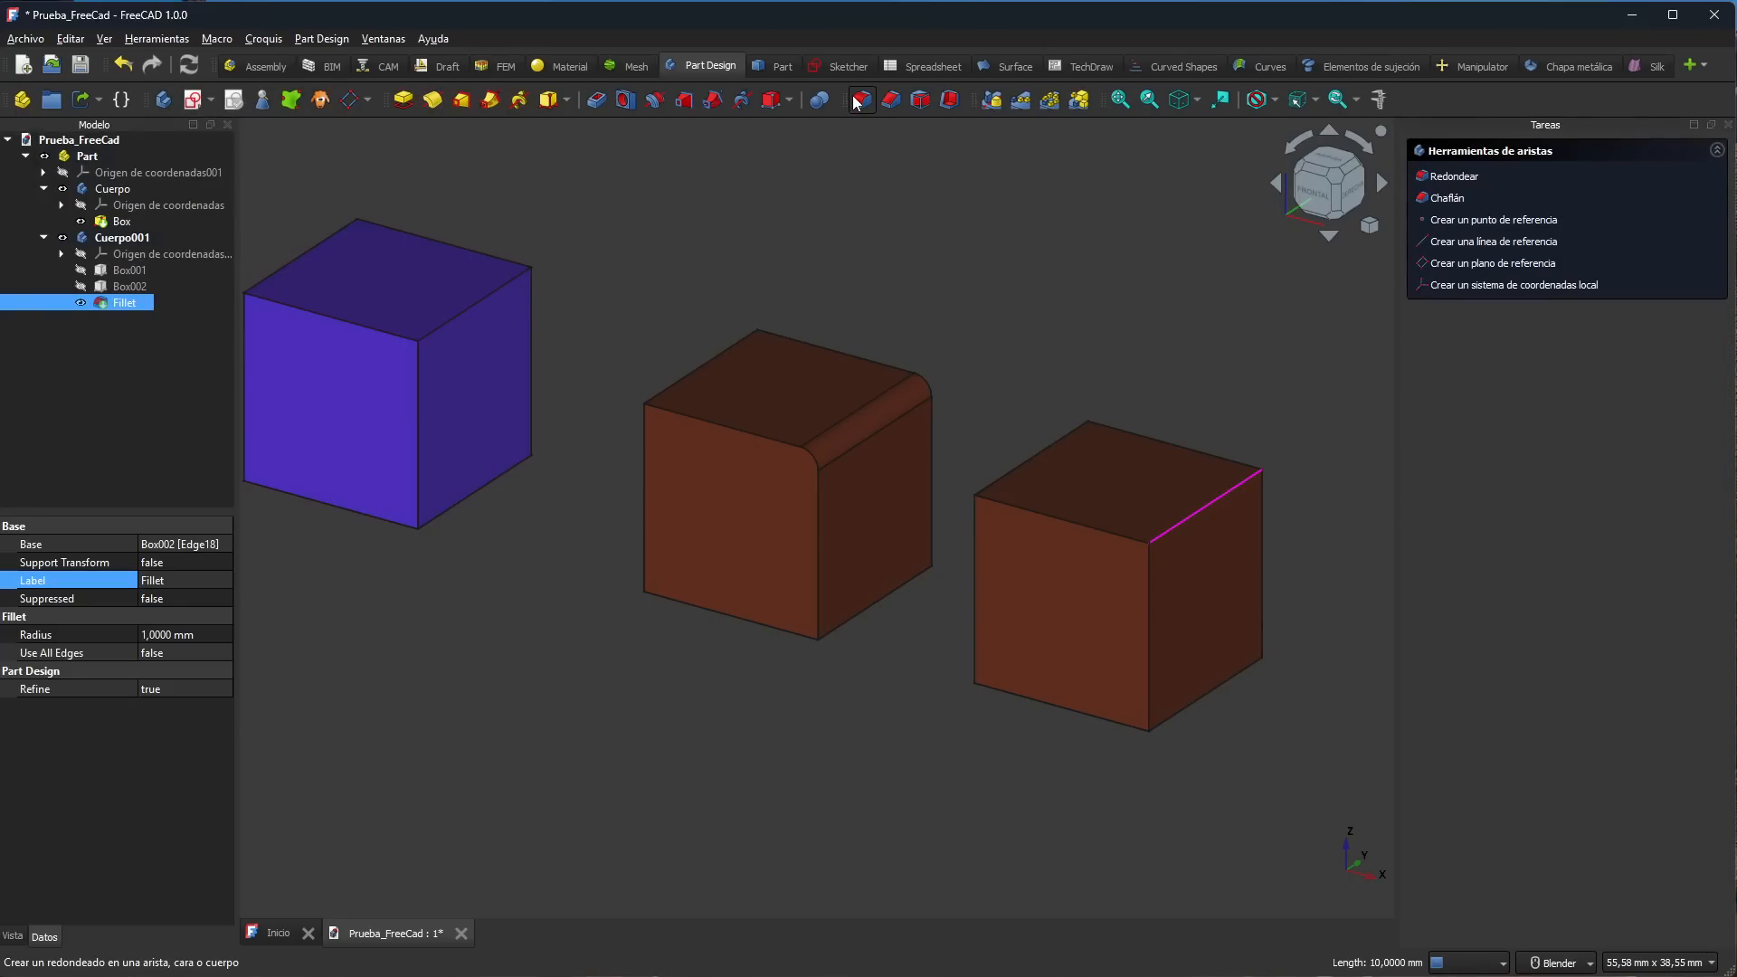
left_click(862, 100)
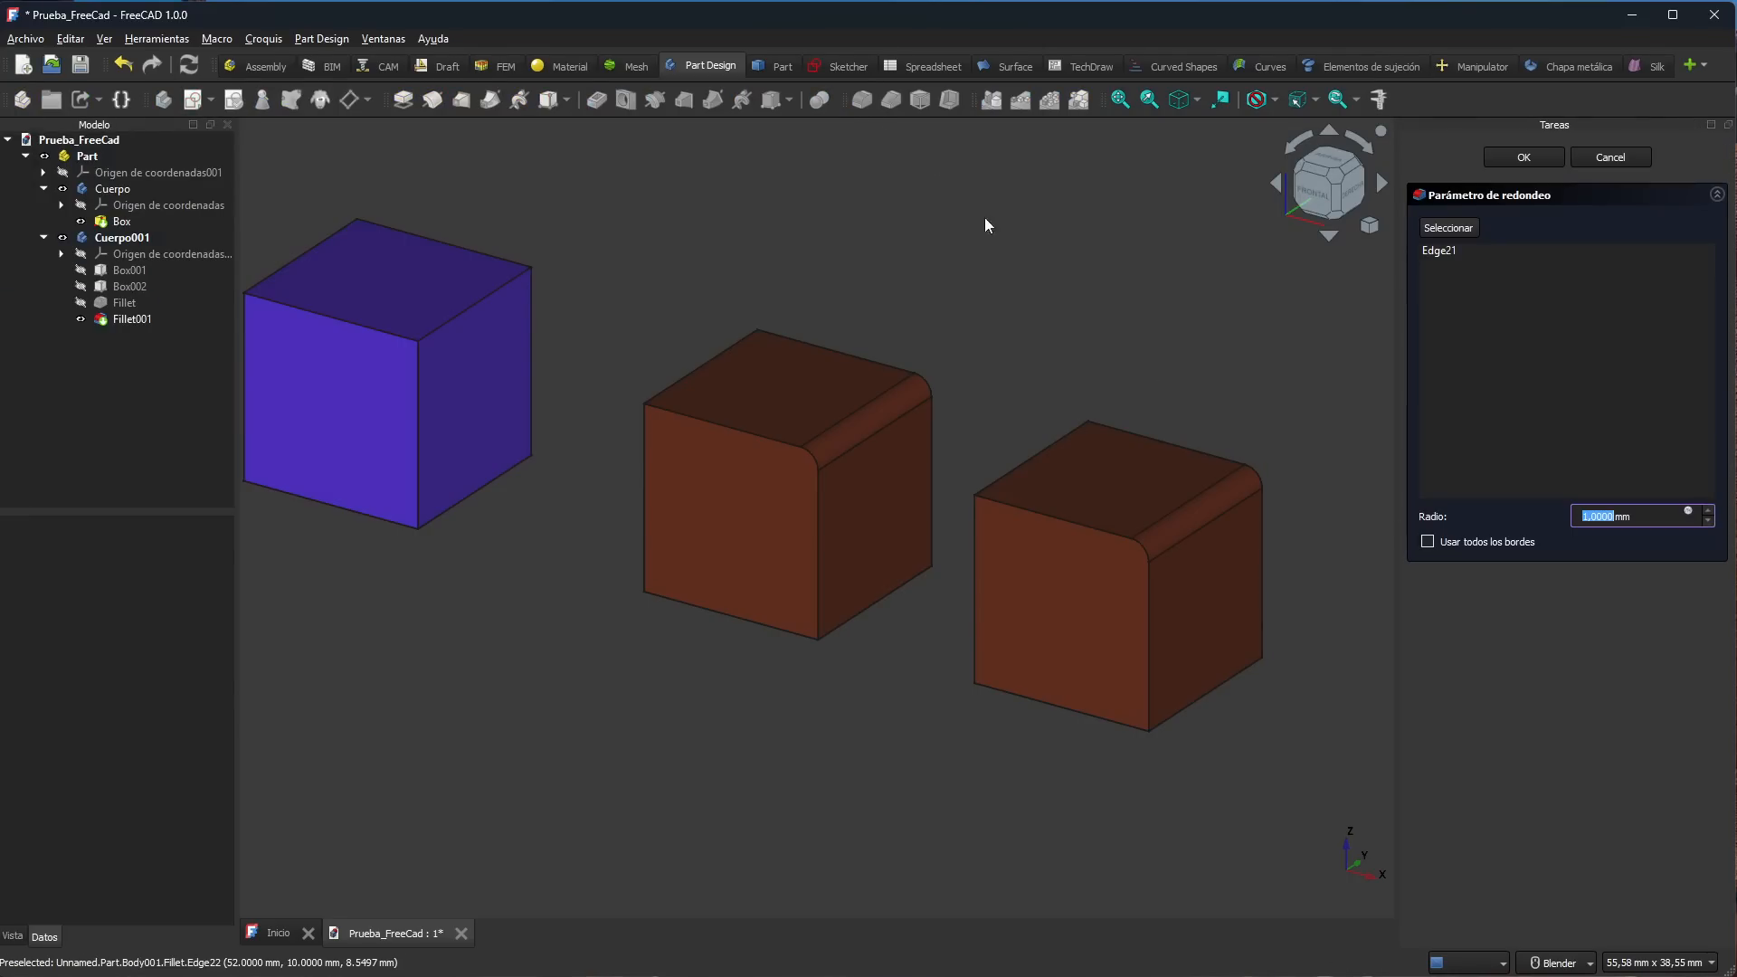
left_click(1523, 158)
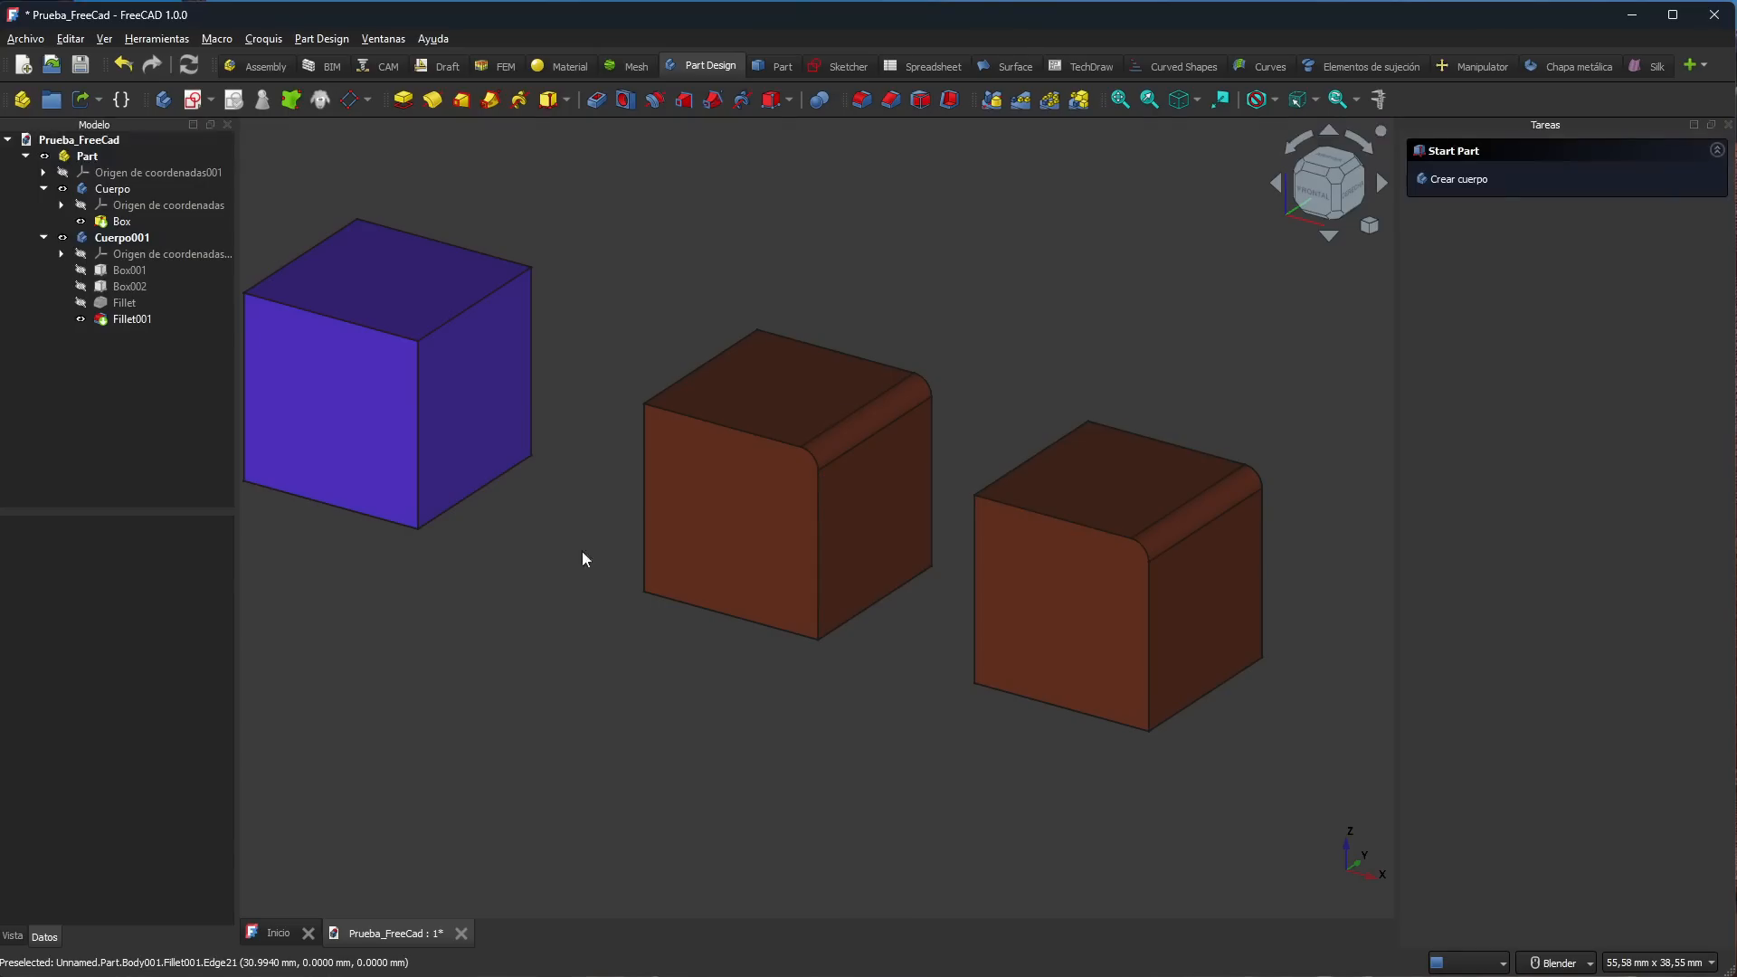
Step: Examine how both fillets relate to the Cuerpo001 cubes by selecting Fillet001, Fillet and a front top edge on each cube
left_click(114, 321)
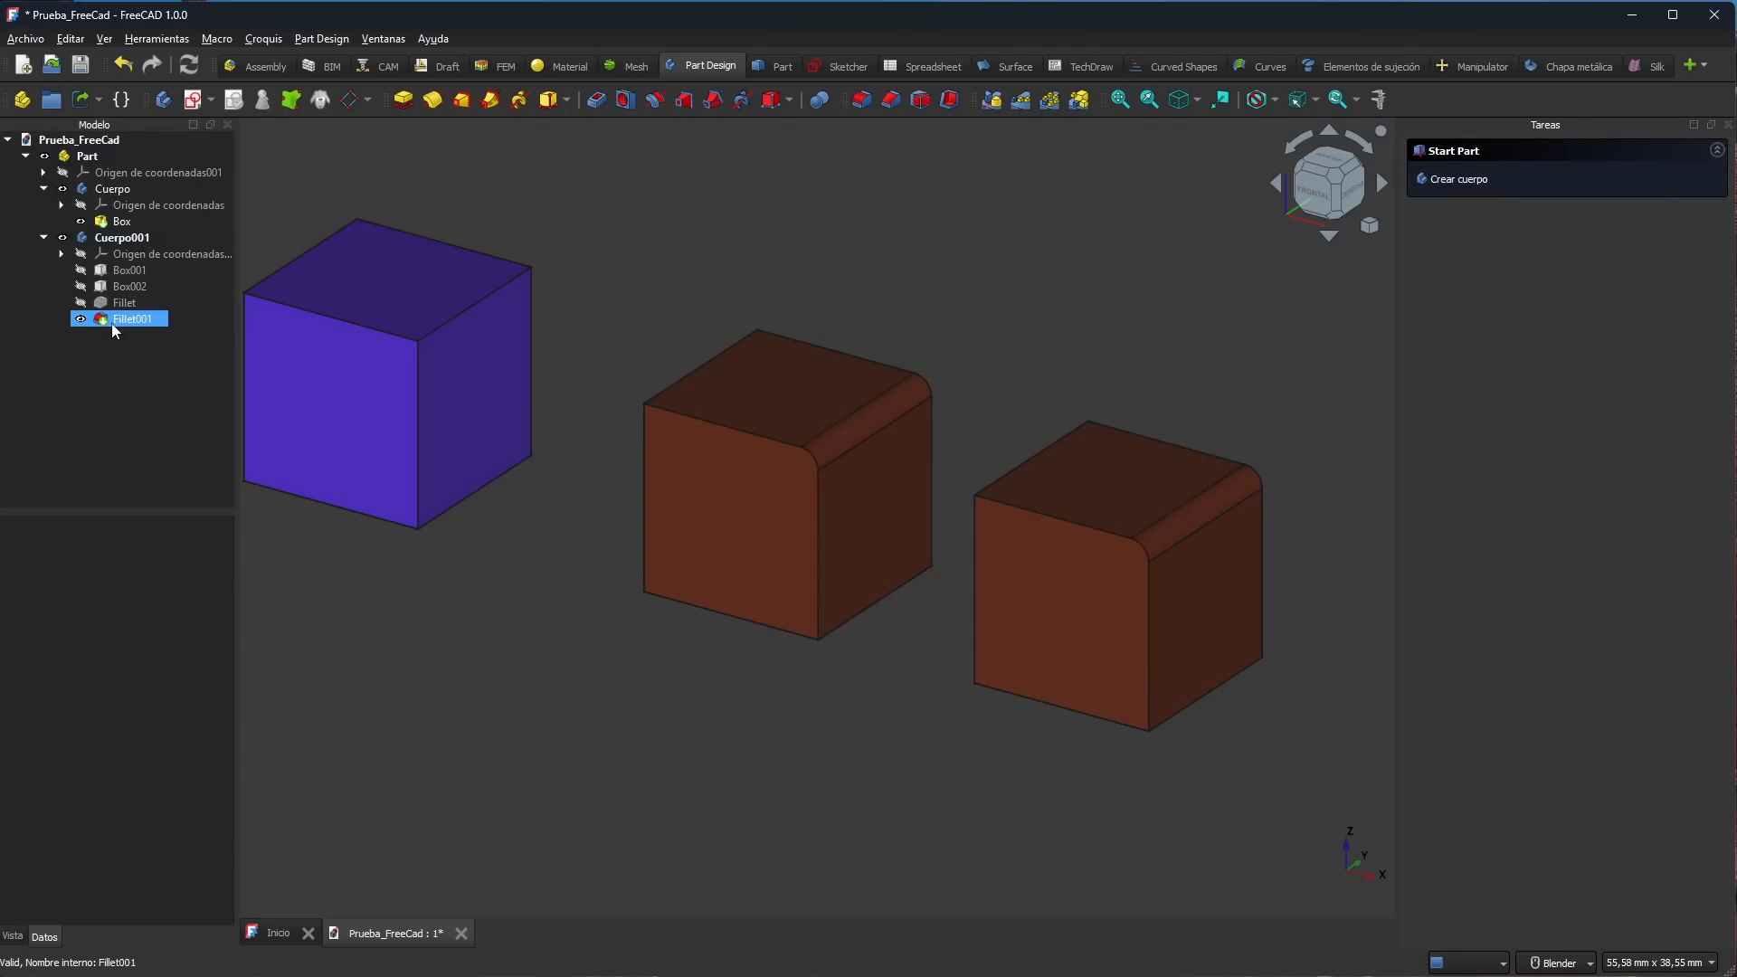
left_click(118, 322)
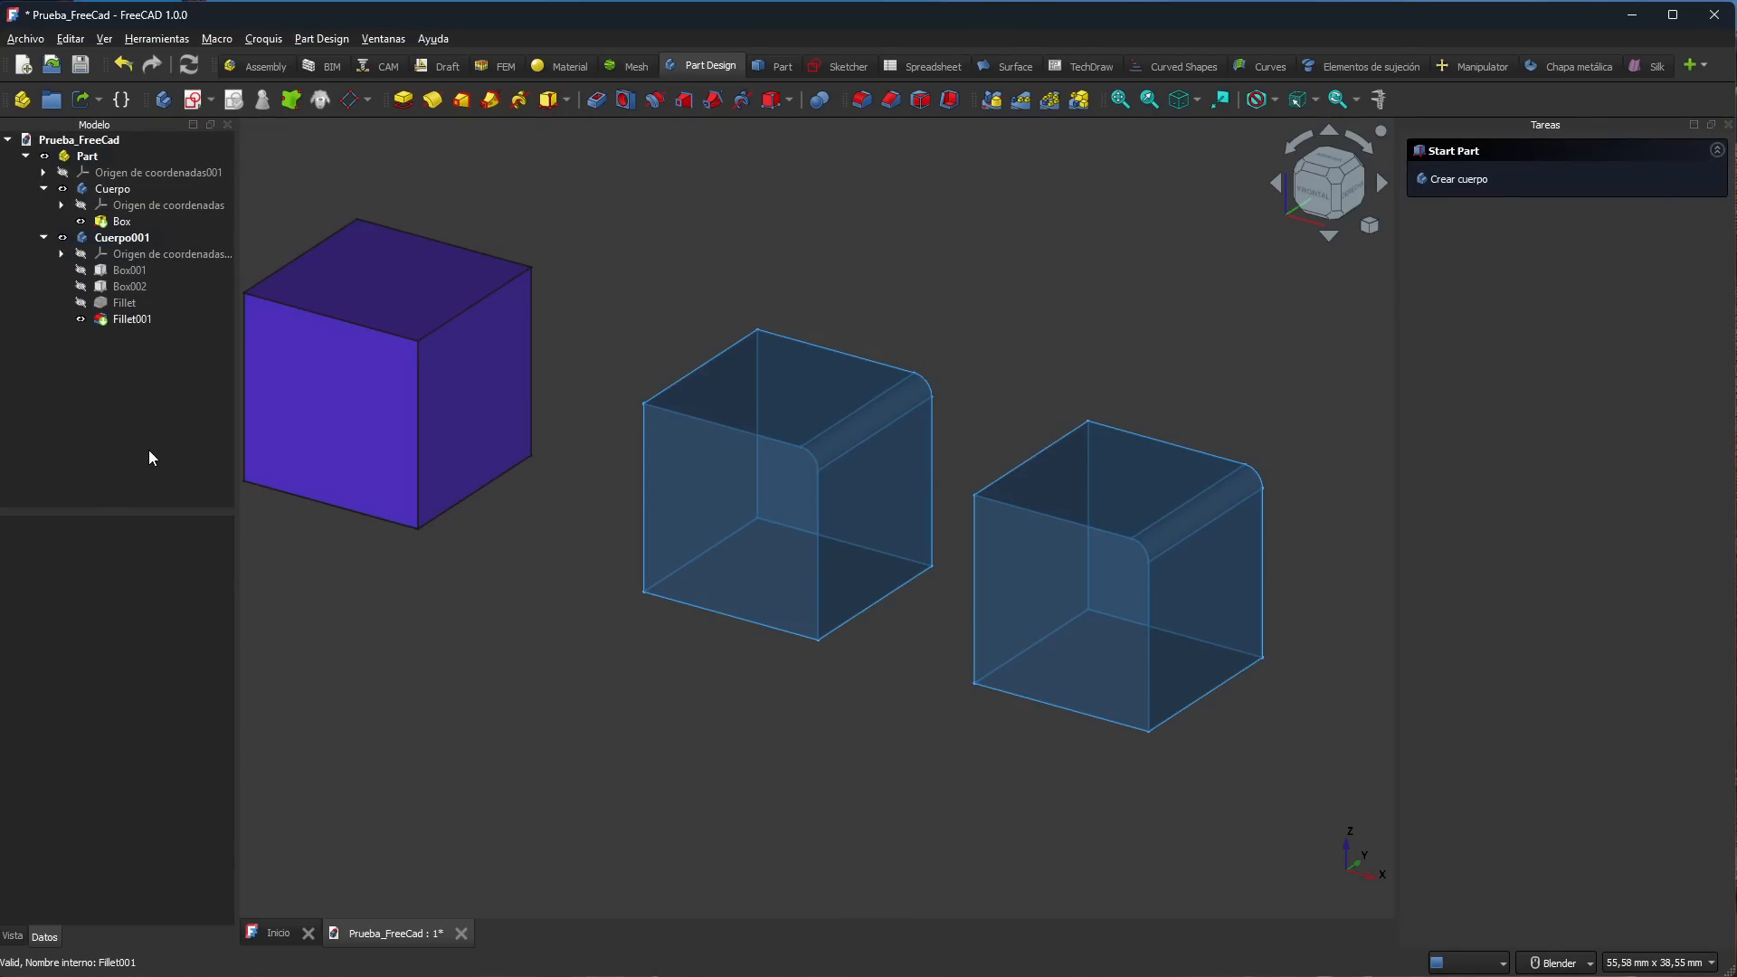
left_click(118, 319)
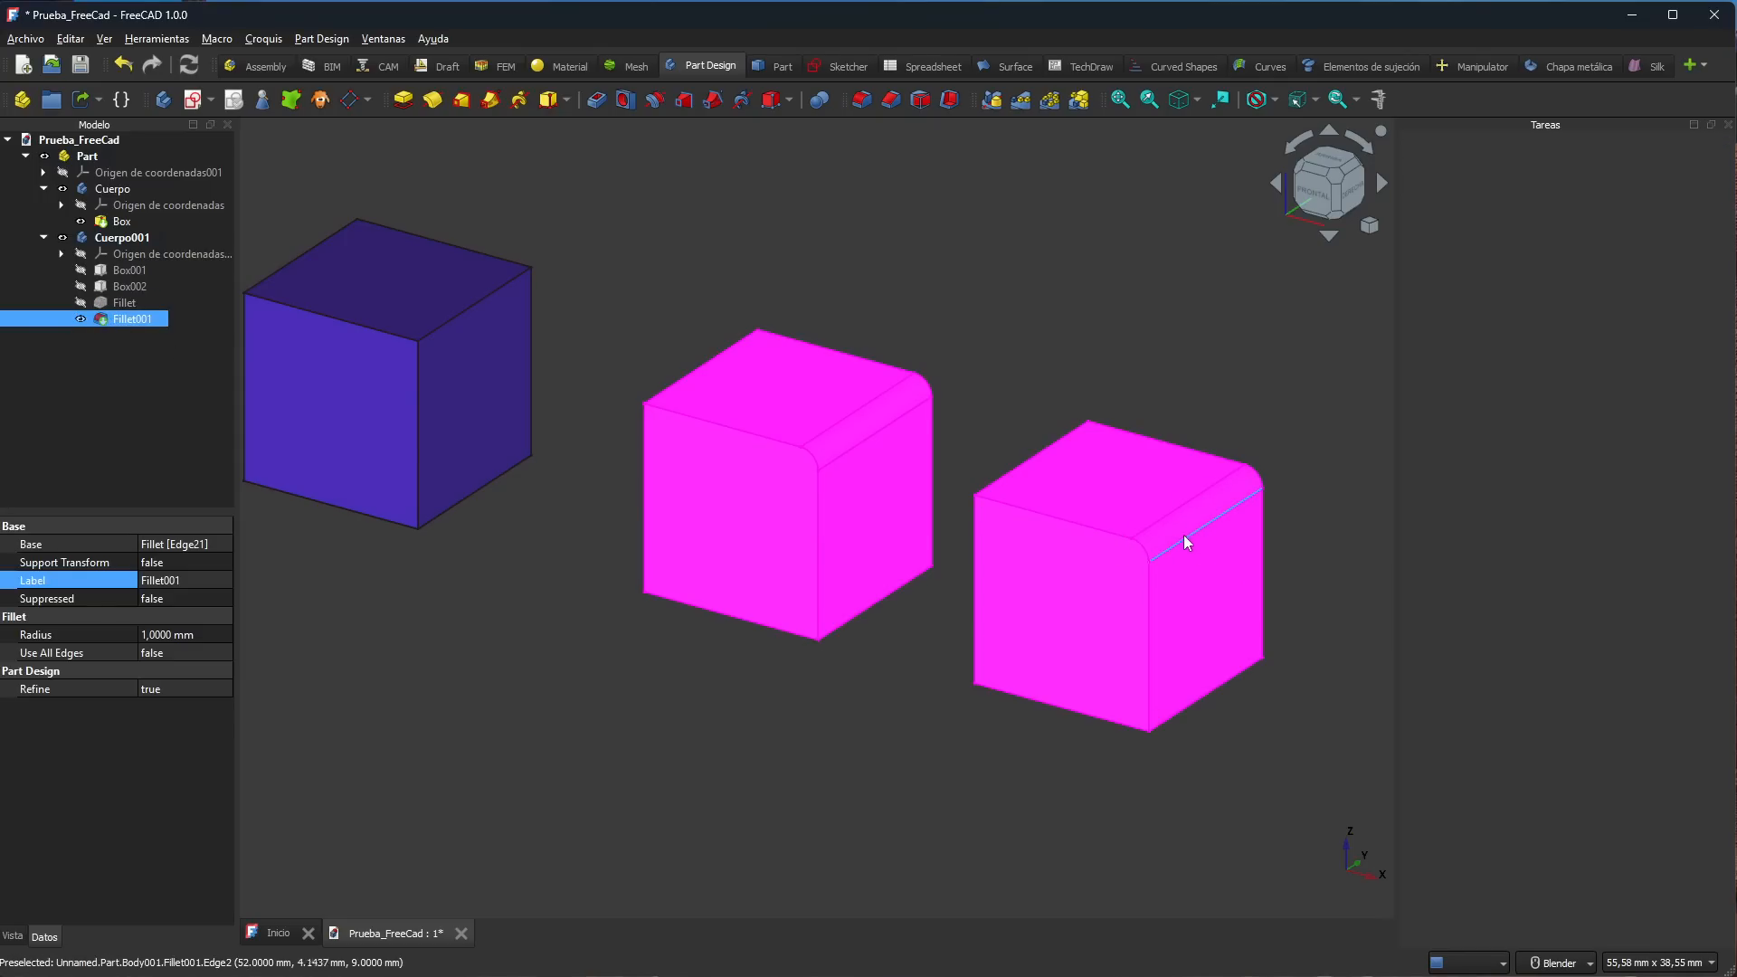
left_click(103, 303)
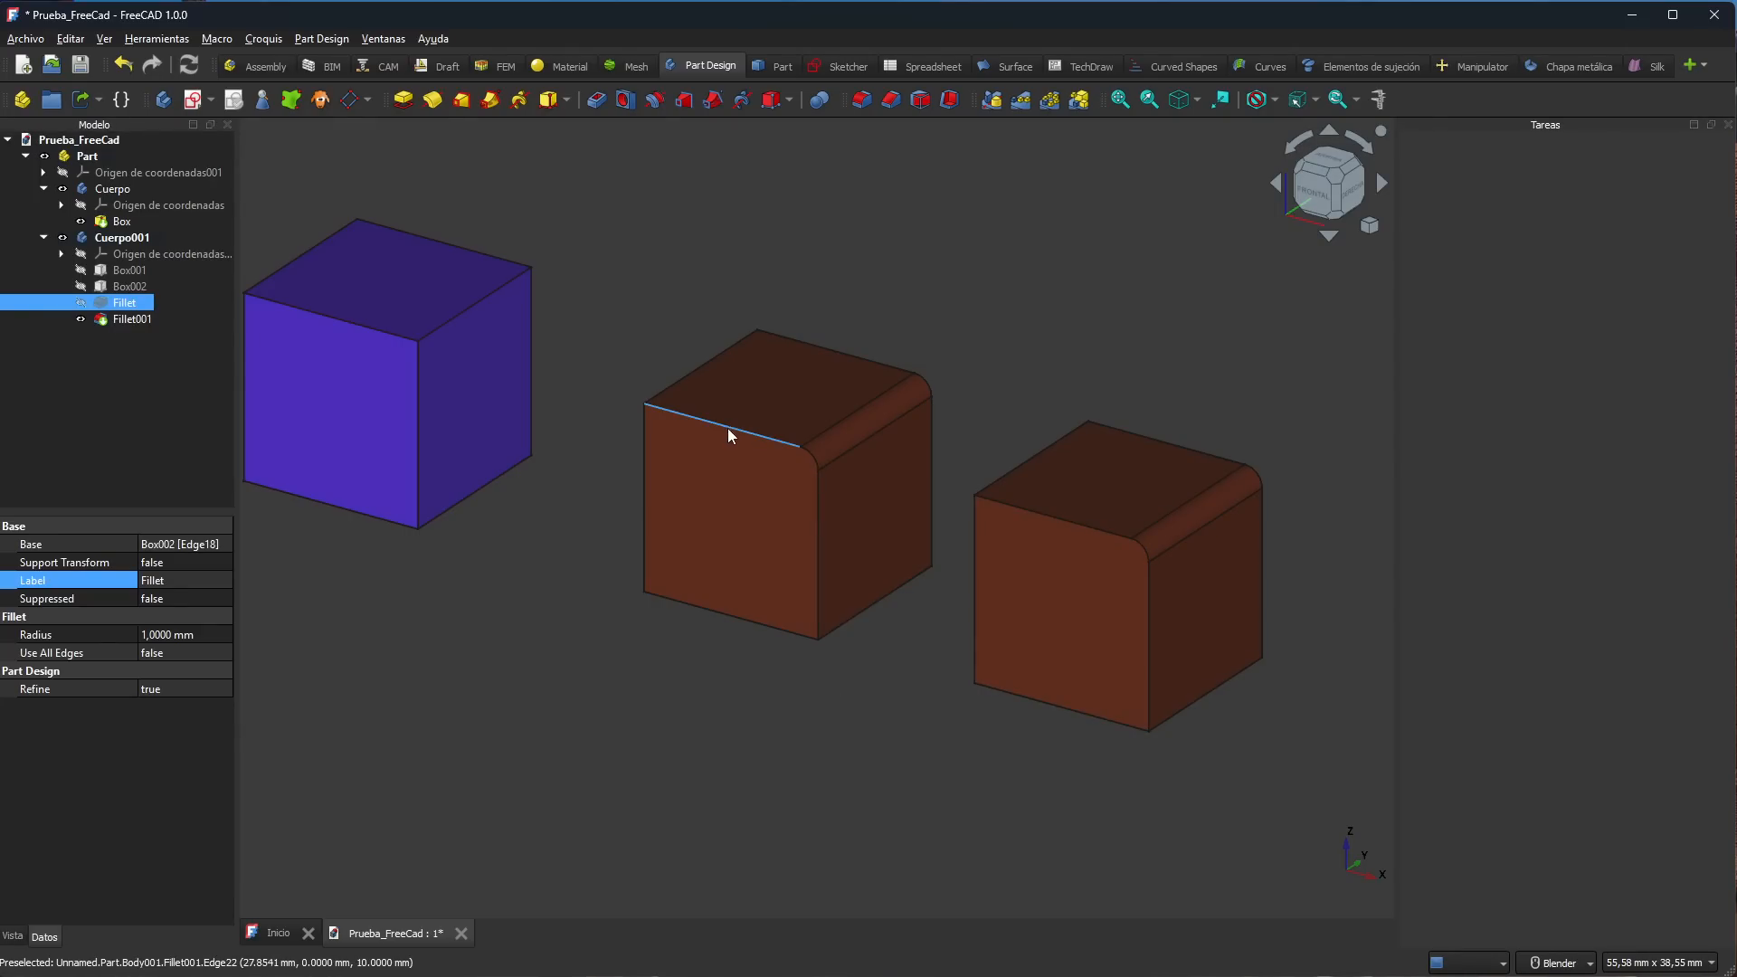
left_click(692, 429)
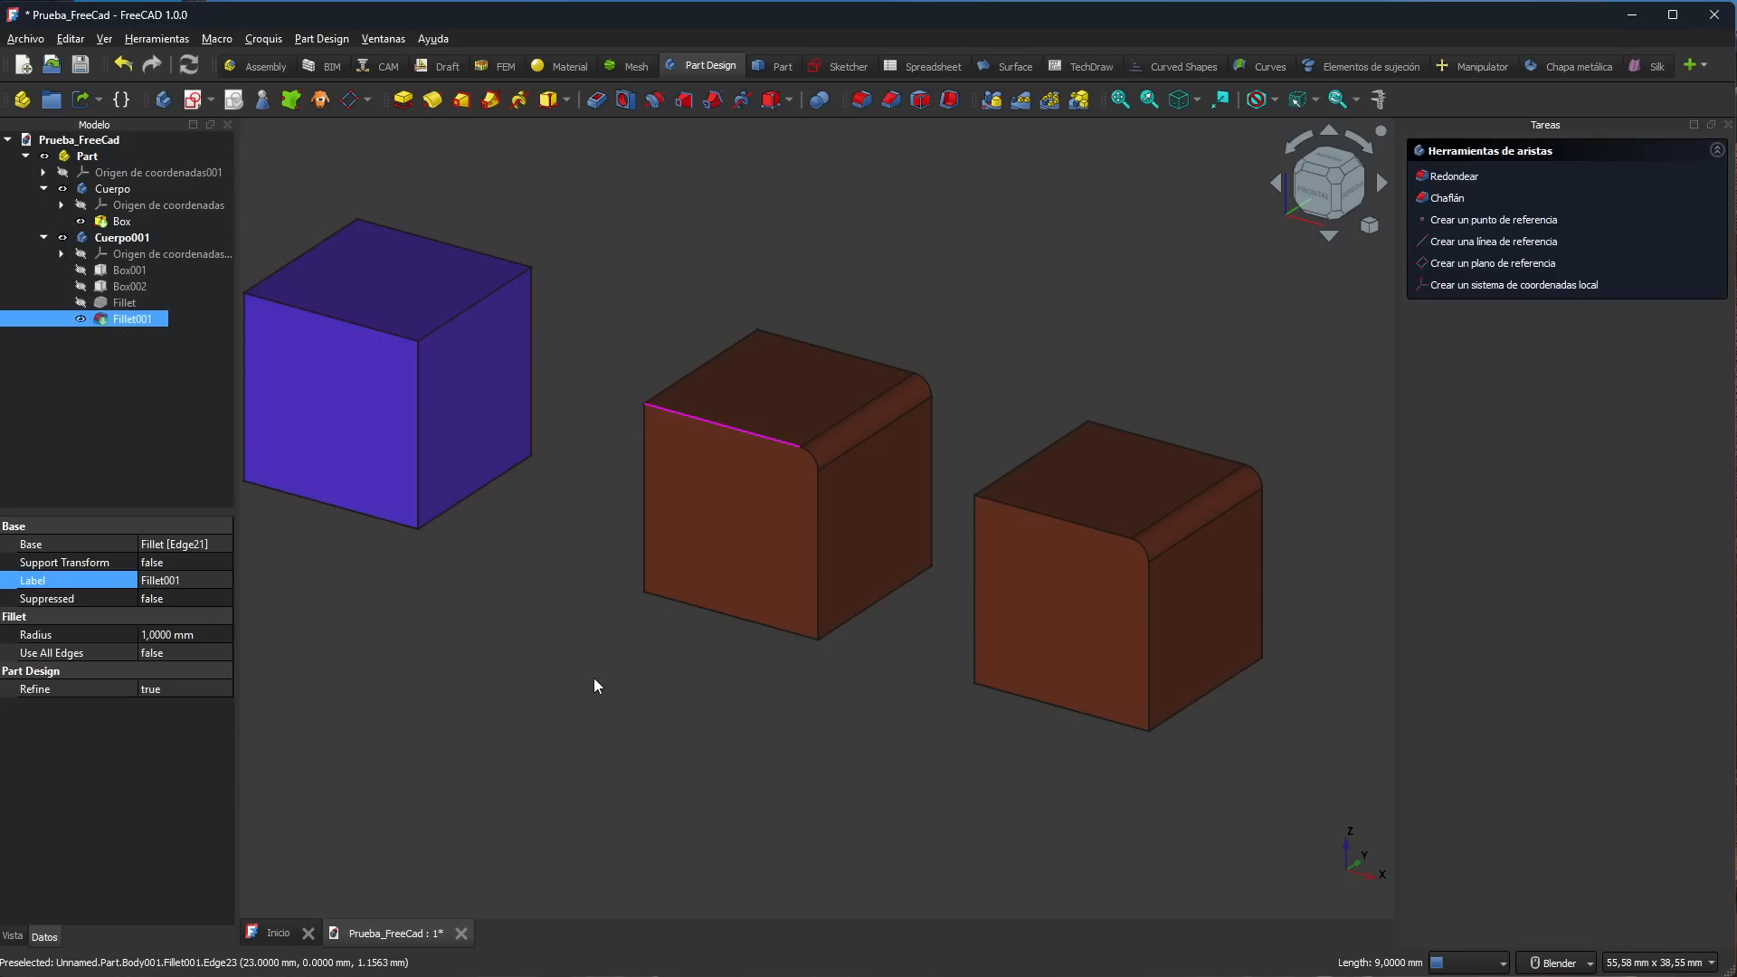
left_click(1067, 522)
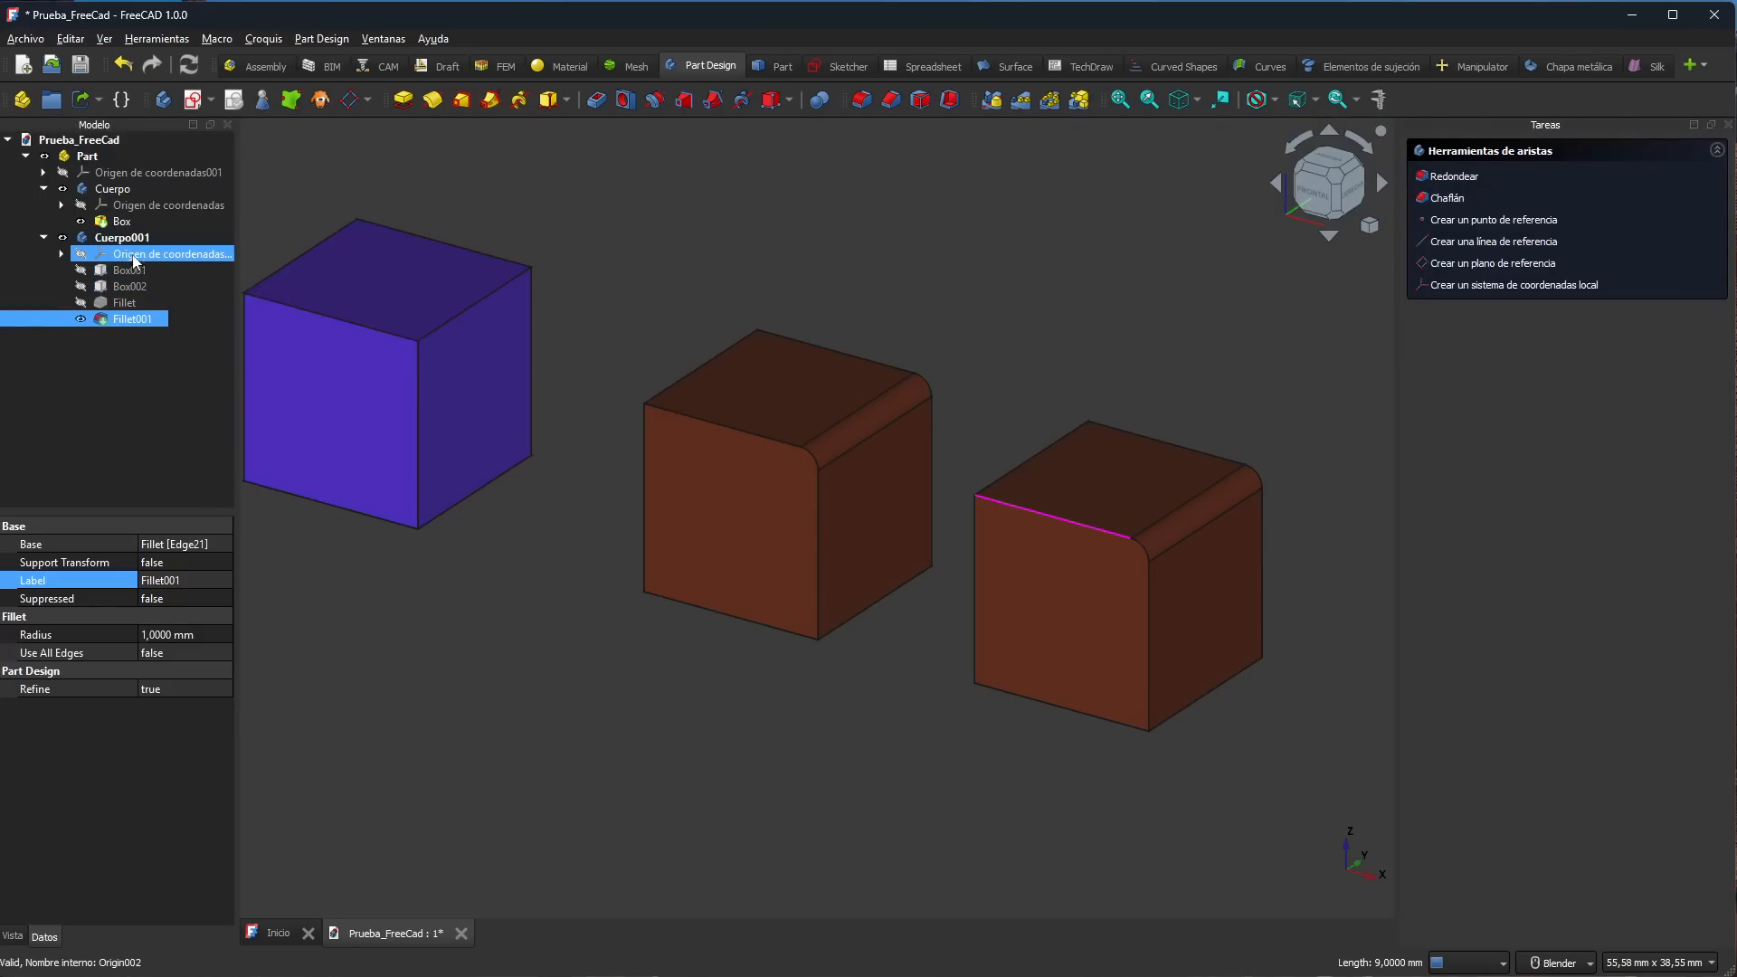
Step: Delete Box002, Fillet and Fillet001 from Cuerpo001, leaving only its original cube
left_click_drag(131, 285, 176, 306)
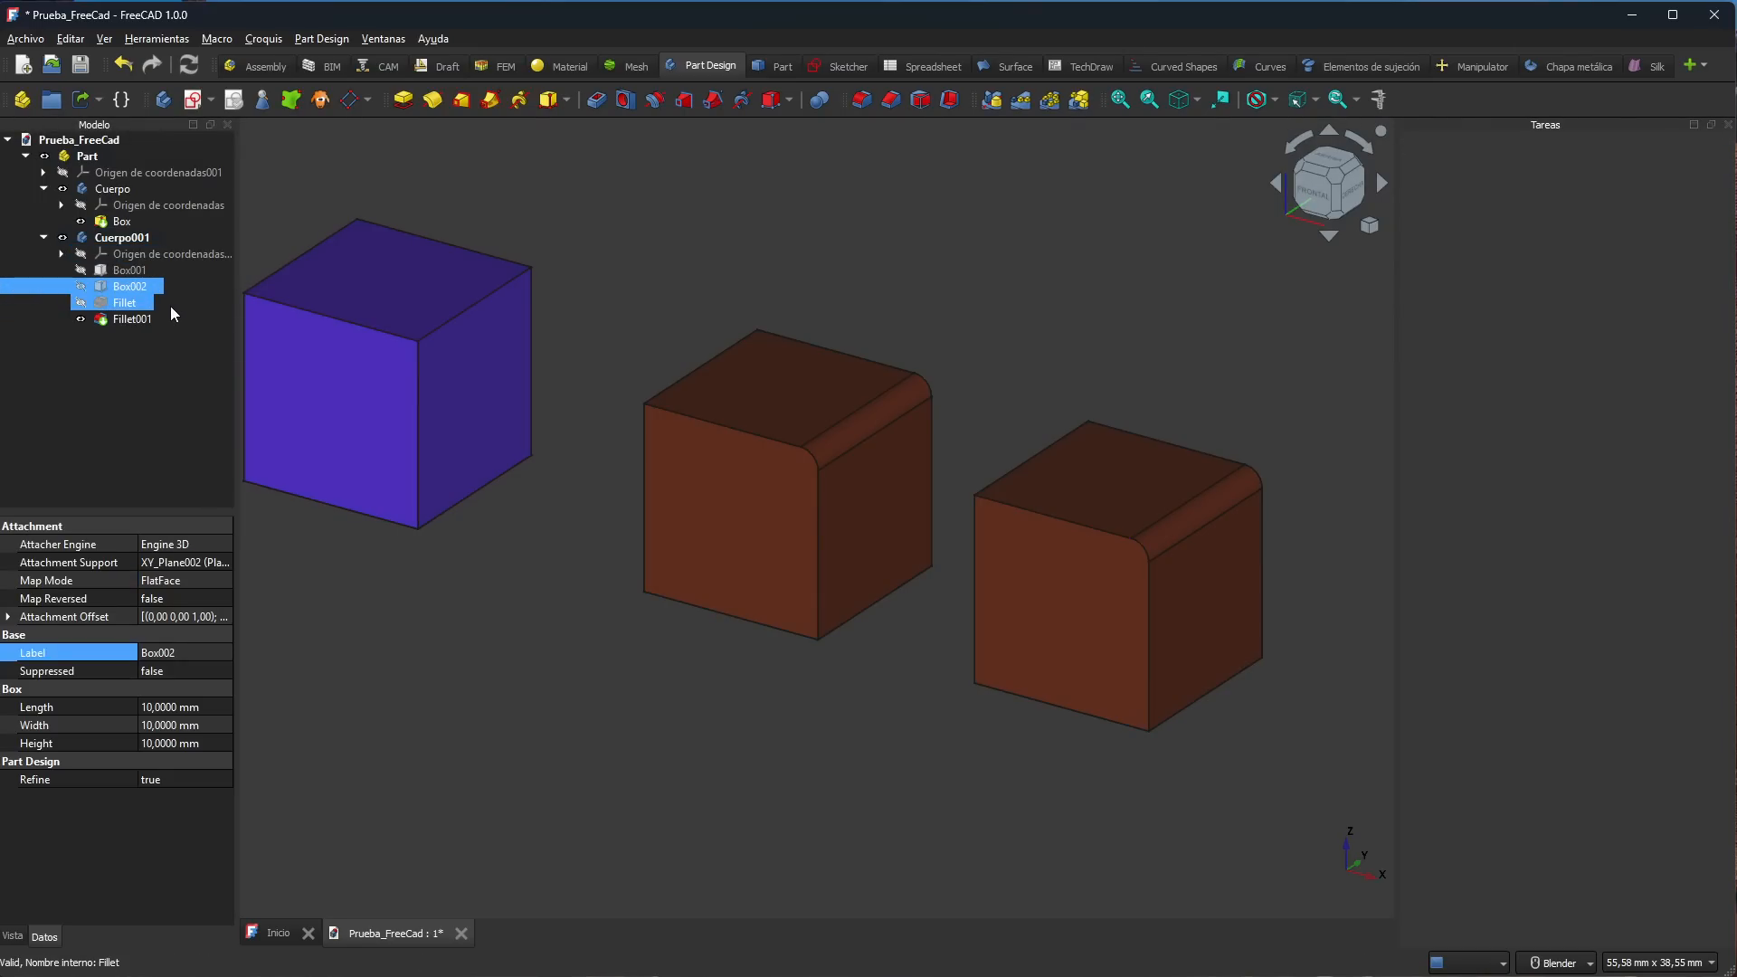
key("Delete")
left_click(891, 541)
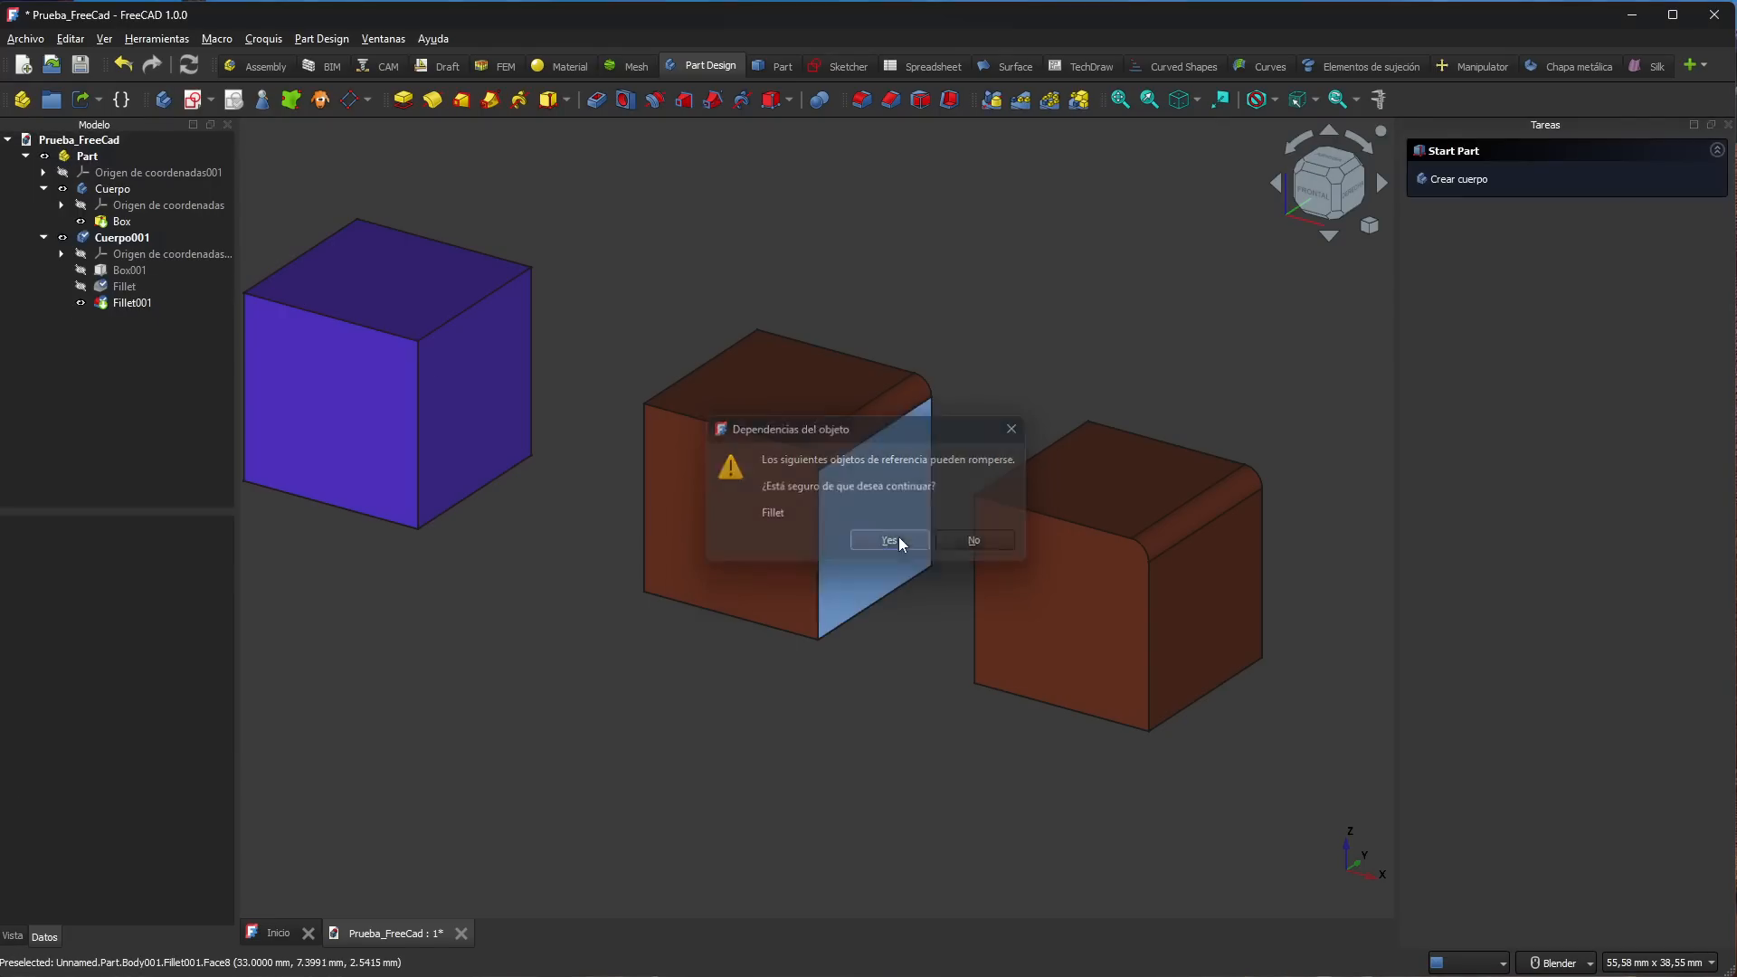
left_click(113, 288)
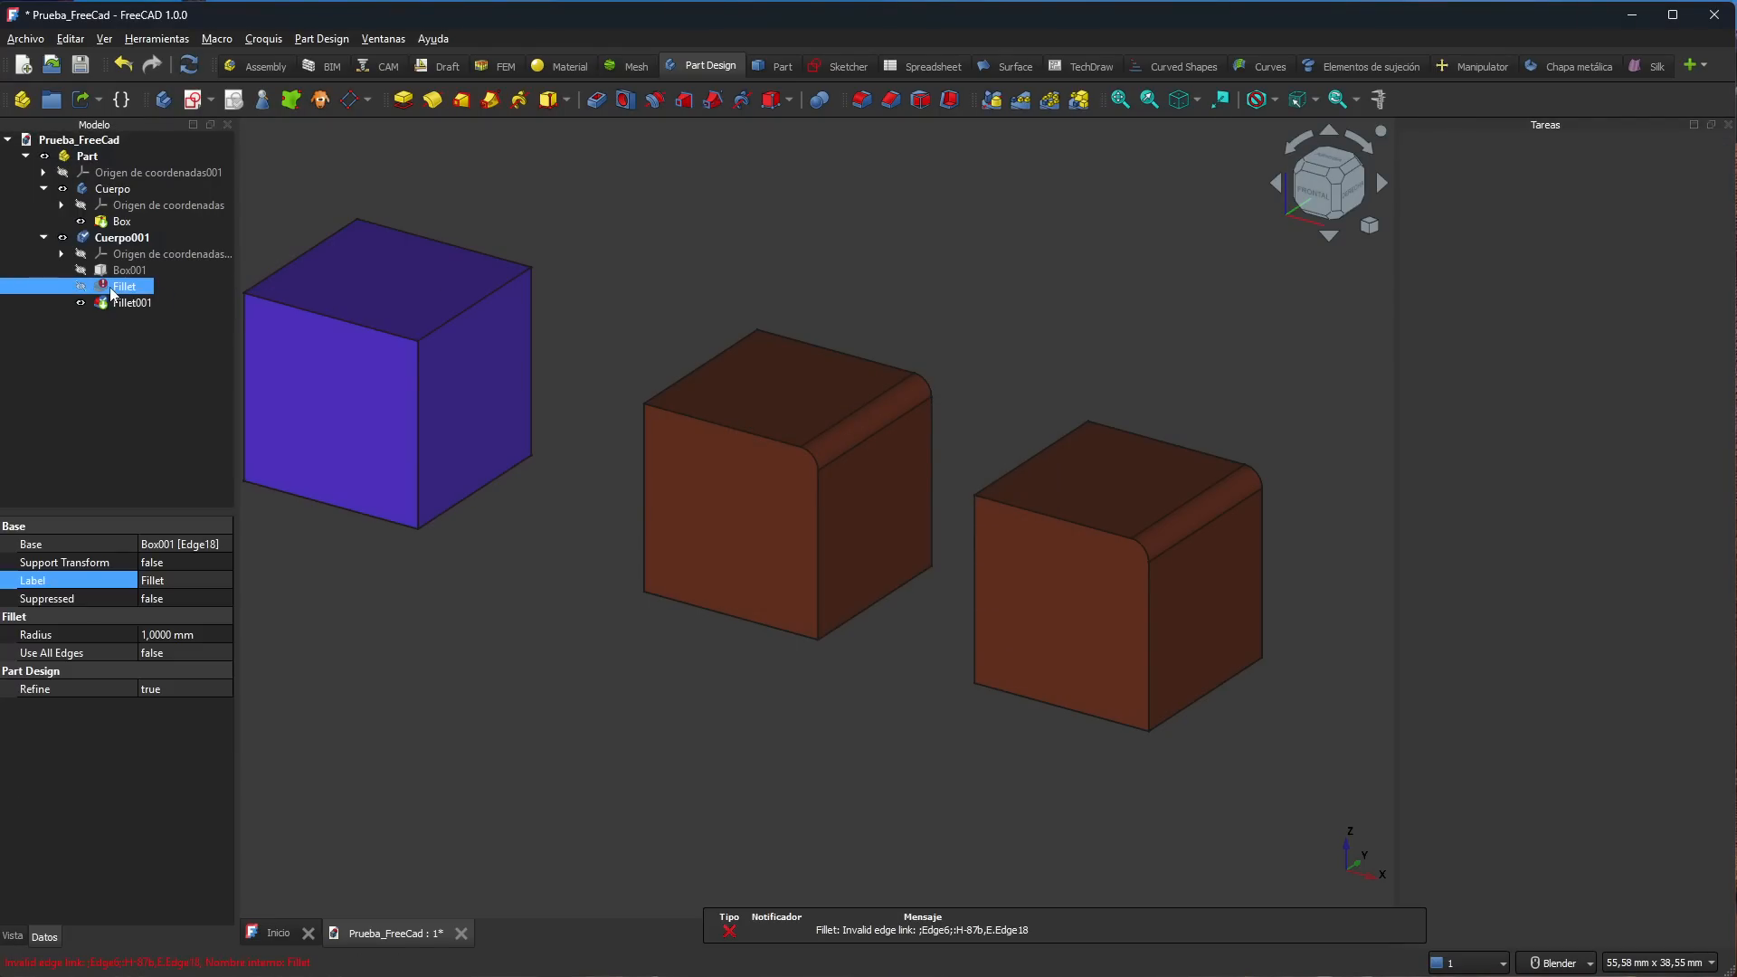
key("Delete")
left_click(884, 540)
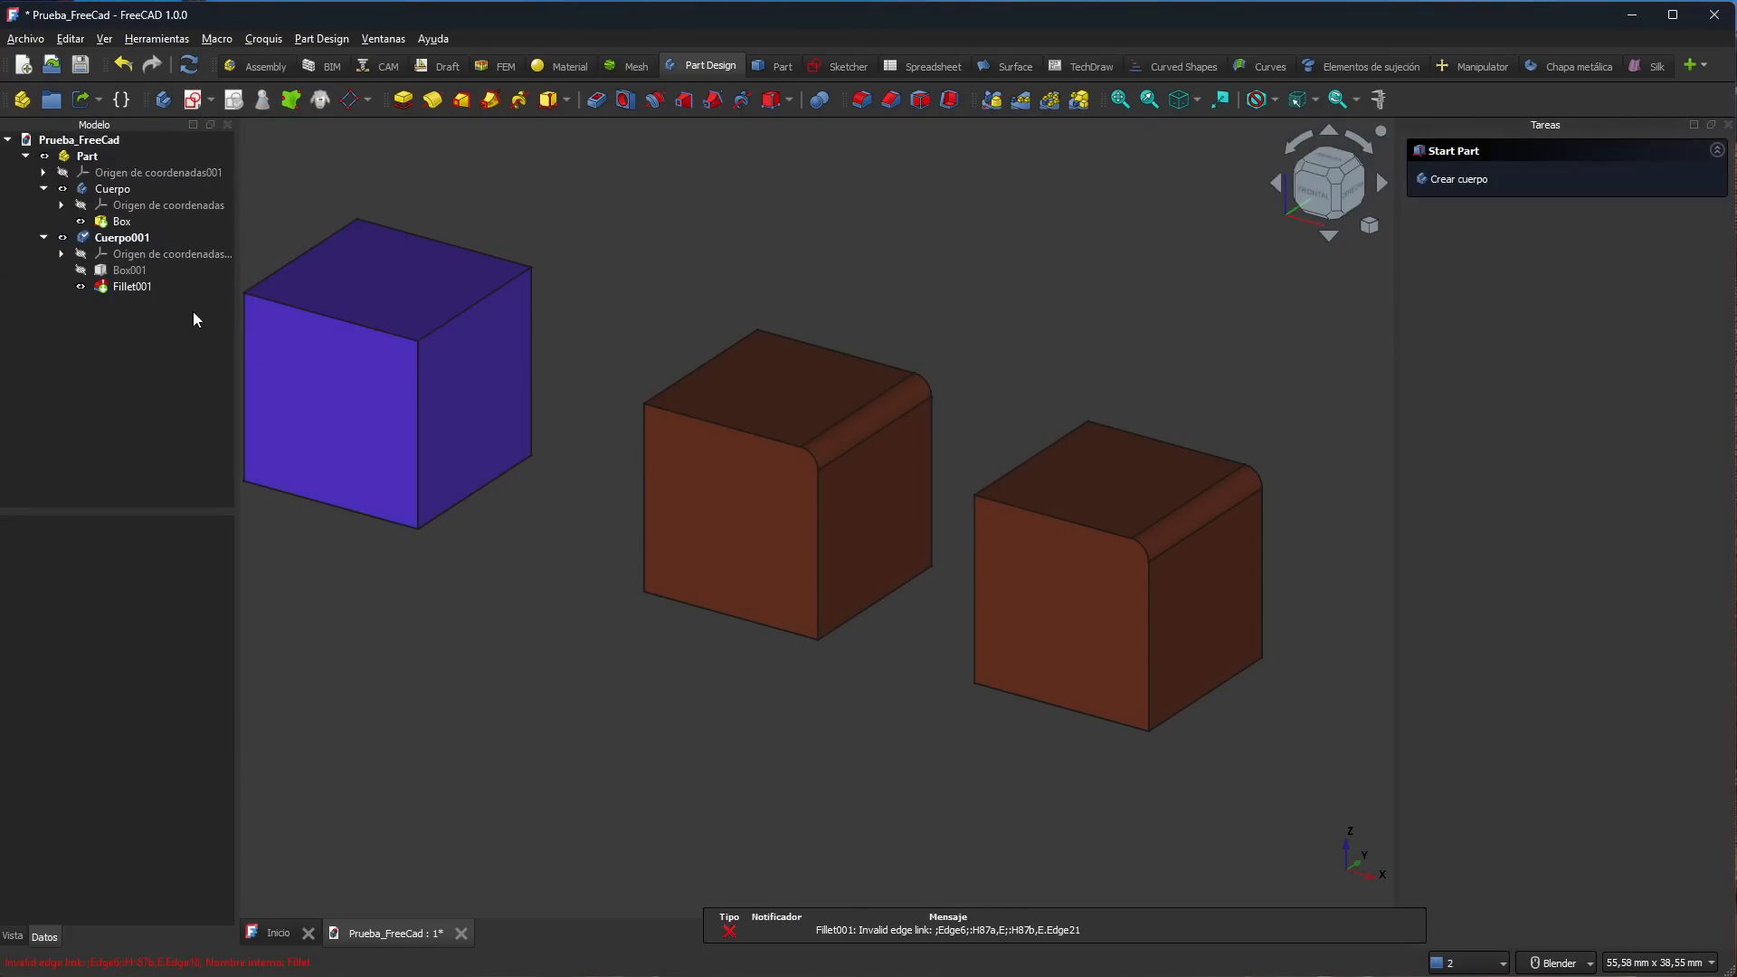
left_click(127, 286)
key("Delete")
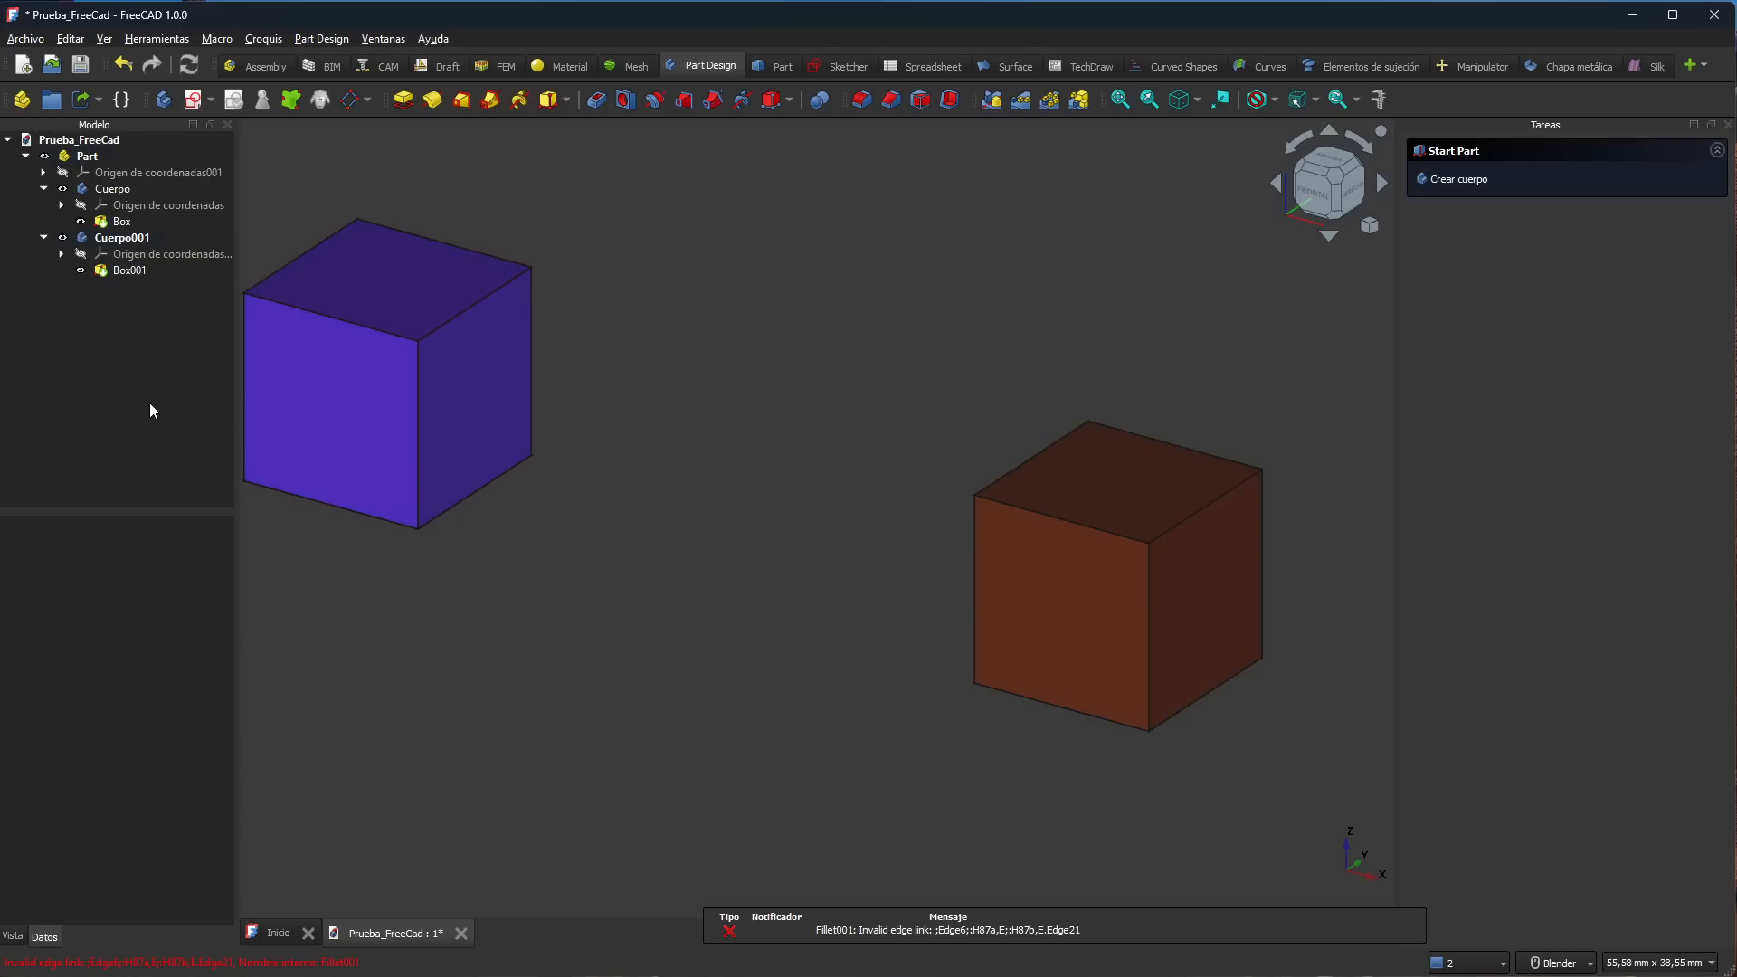
Step: Try to fillet the +X top edge of the Cuerpo cube while Cuerpo001 is the active body
left_click(113, 189)
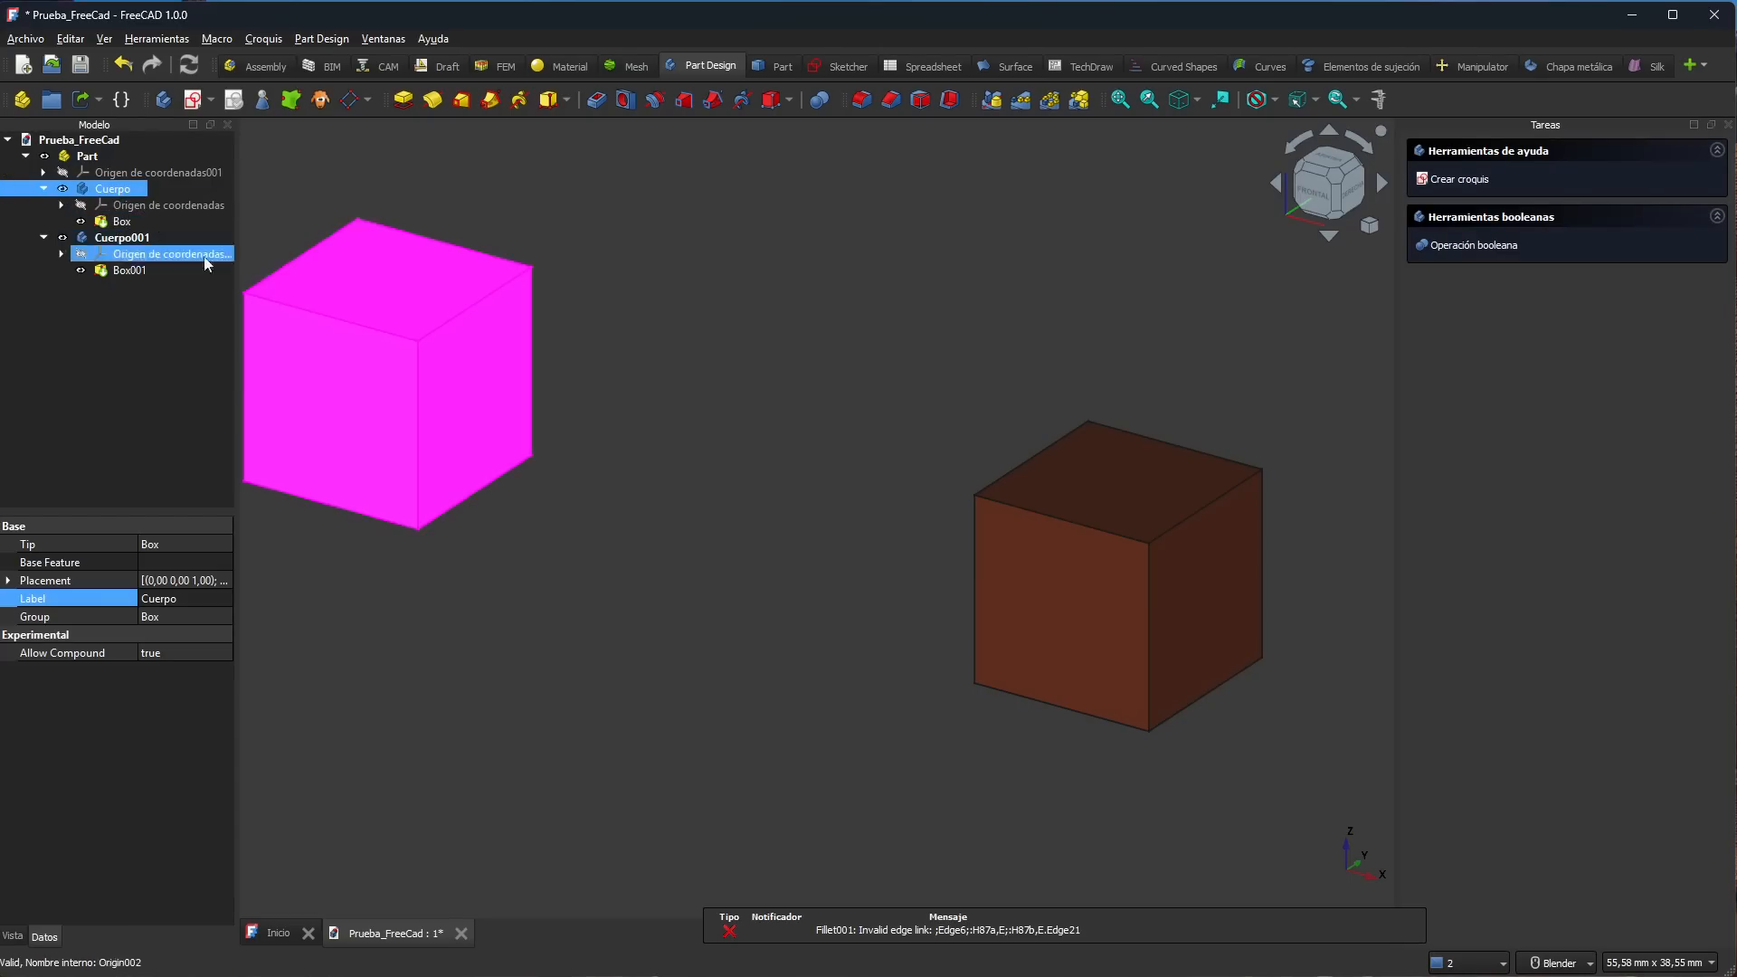
left_click(660, 500)
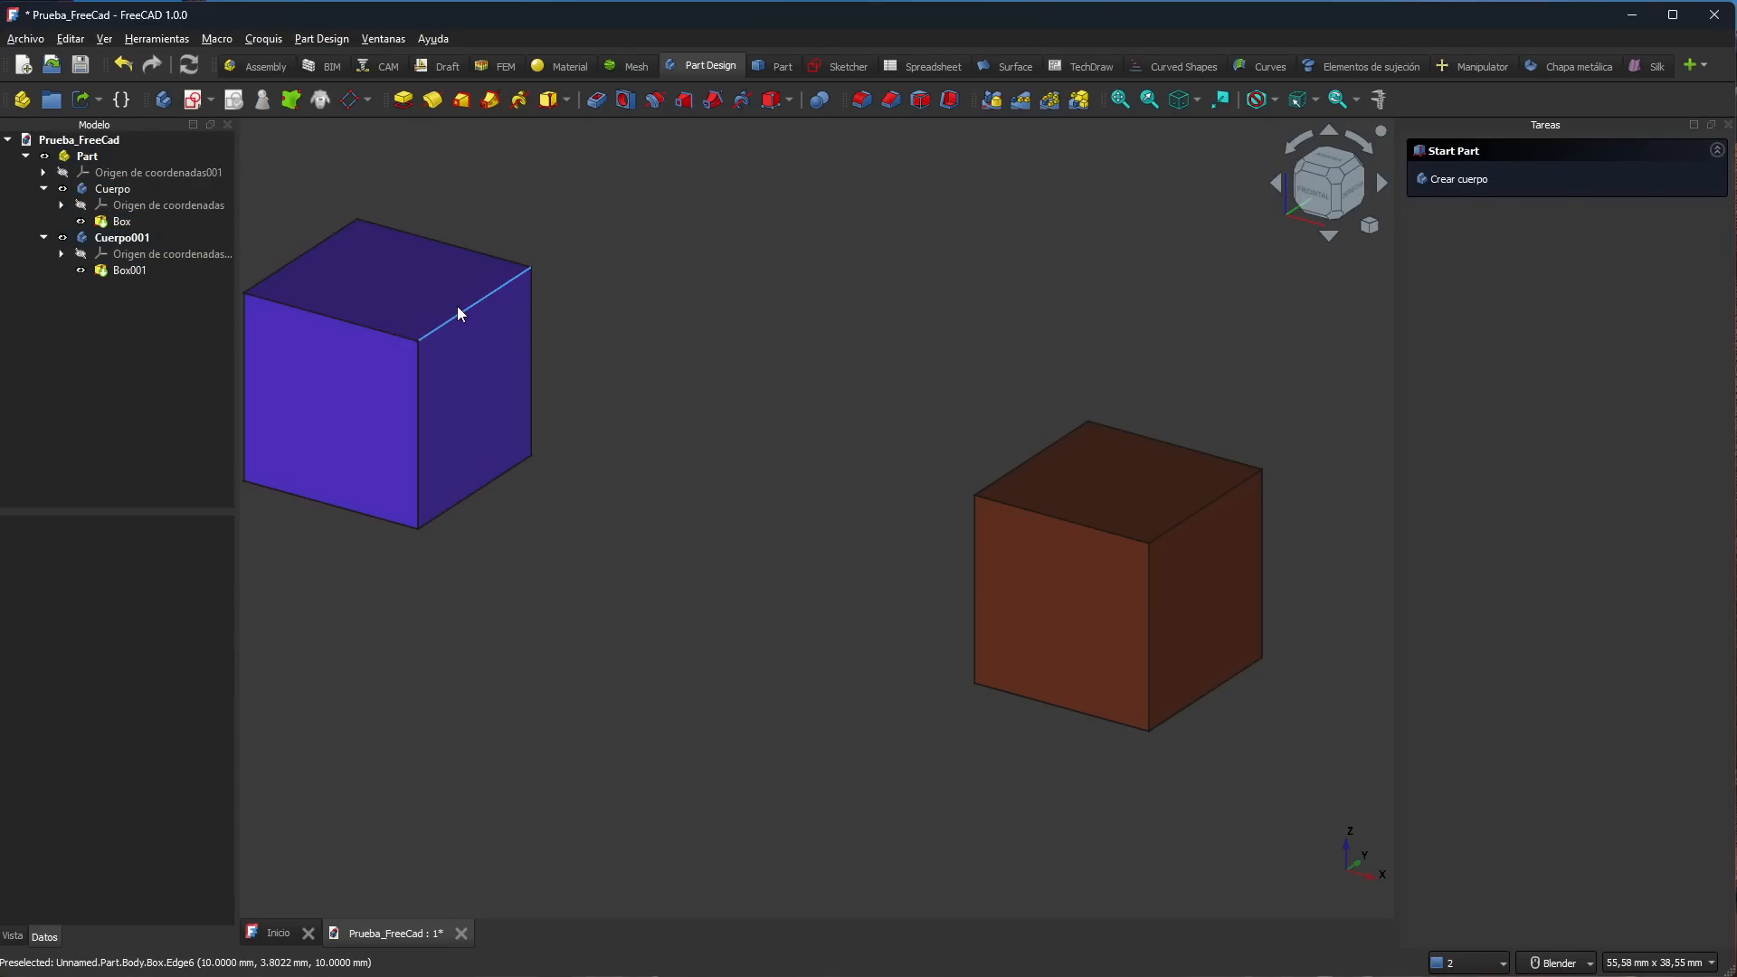
left_click(457, 314)
left_click(862, 101)
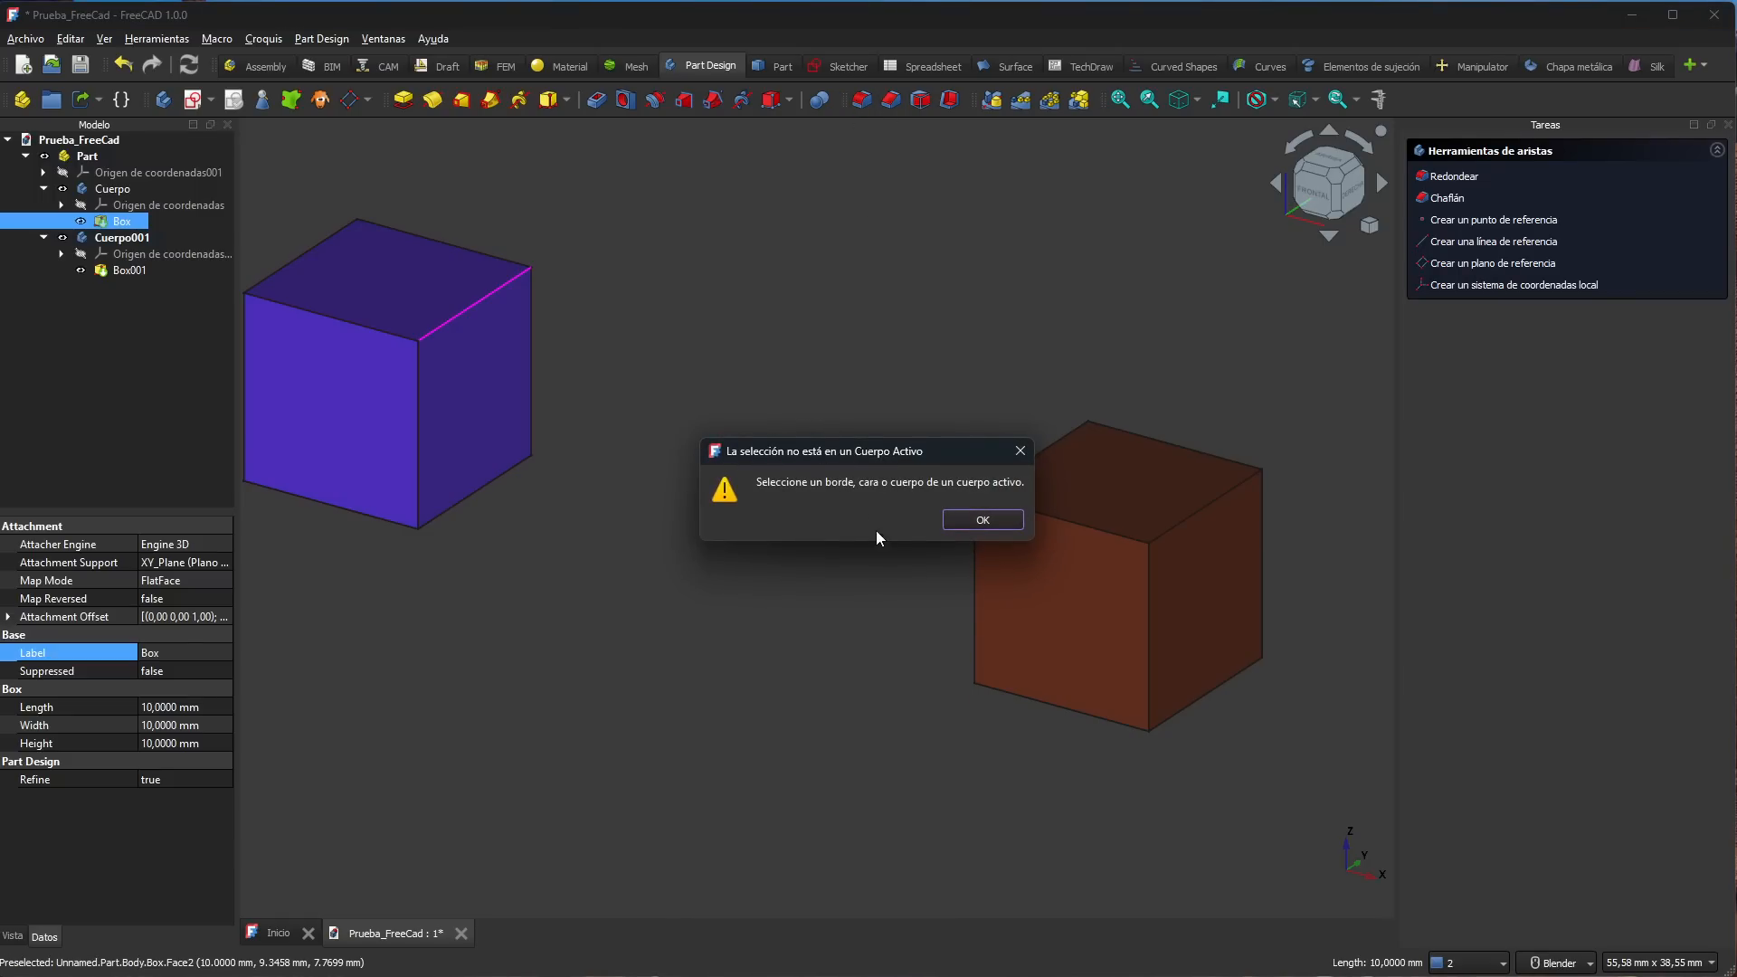
left_click(982, 517)
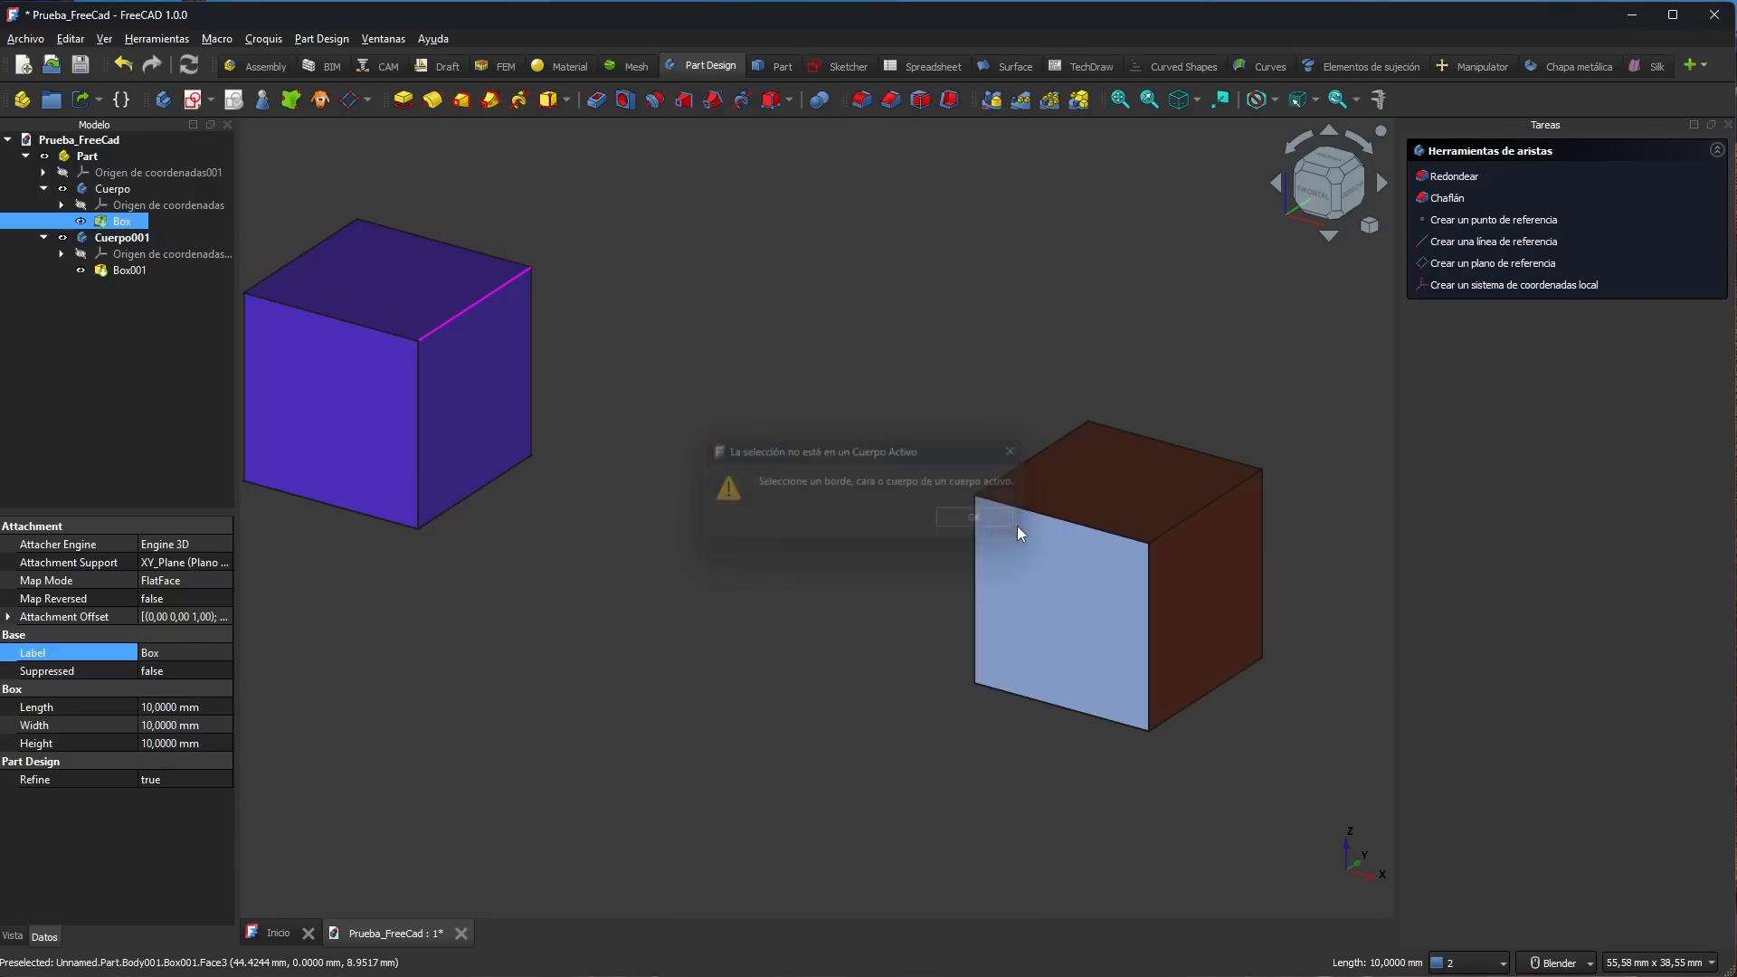
Step: Make Cuerpo the active body and fillet the +X top edge of its cube
double_click(106, 191)
left_click(622, 318)
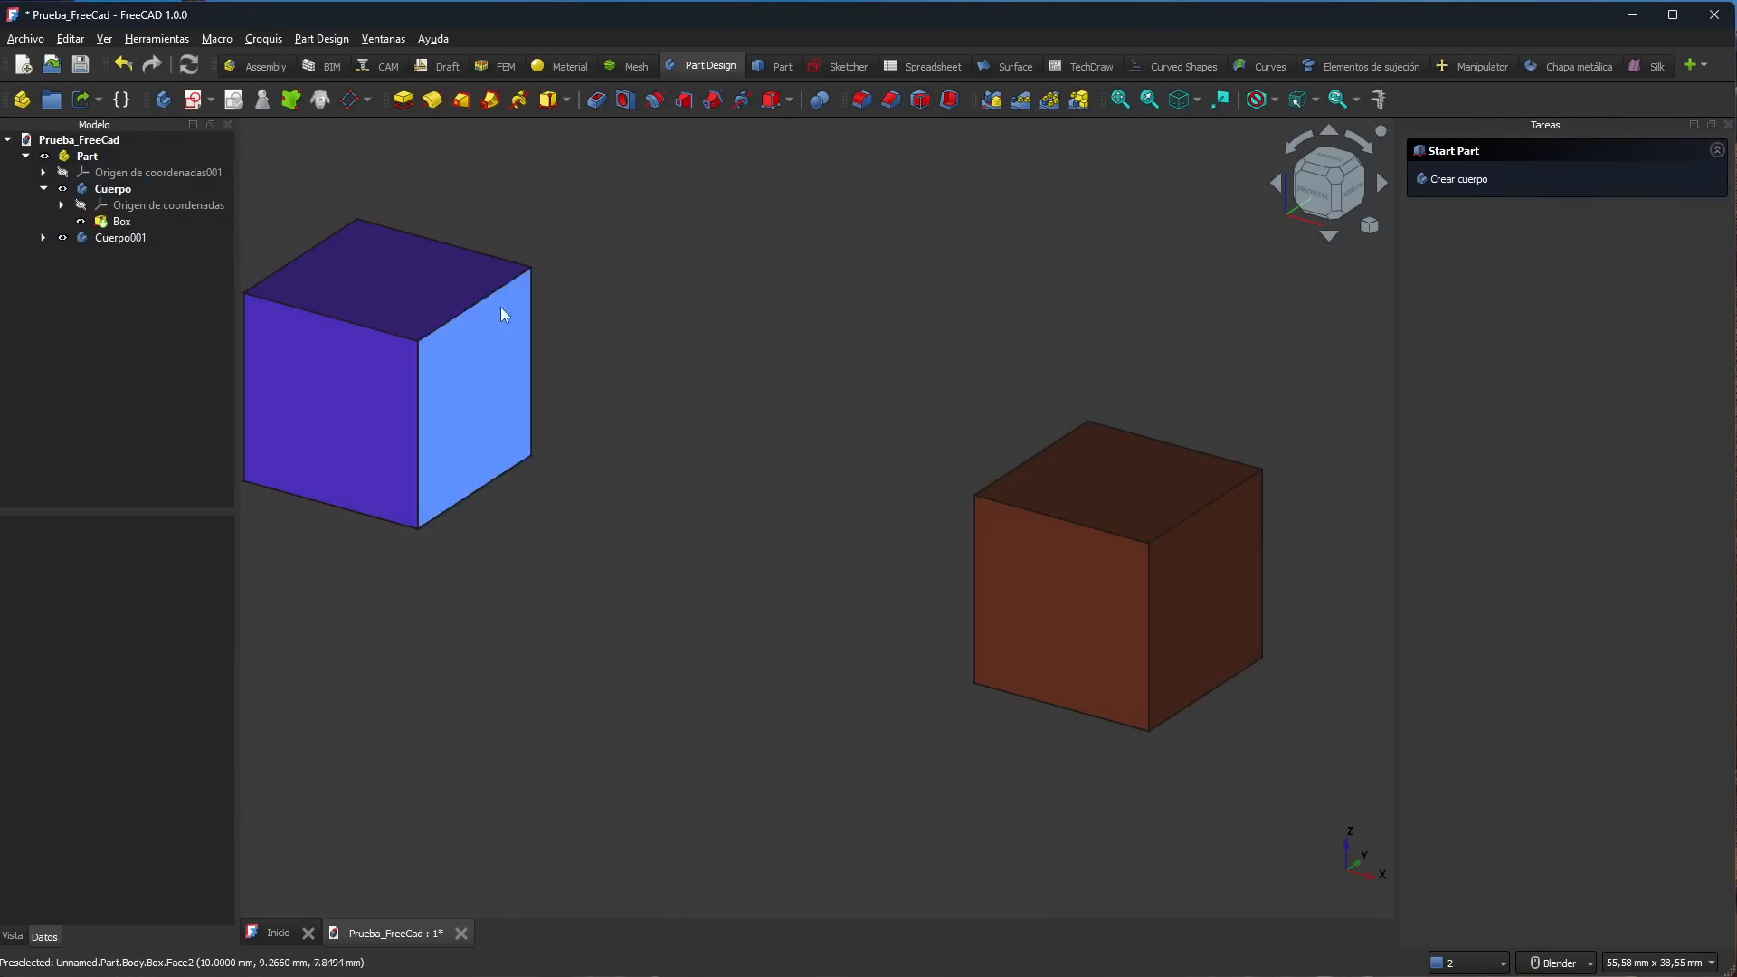
left_click(473, 306)
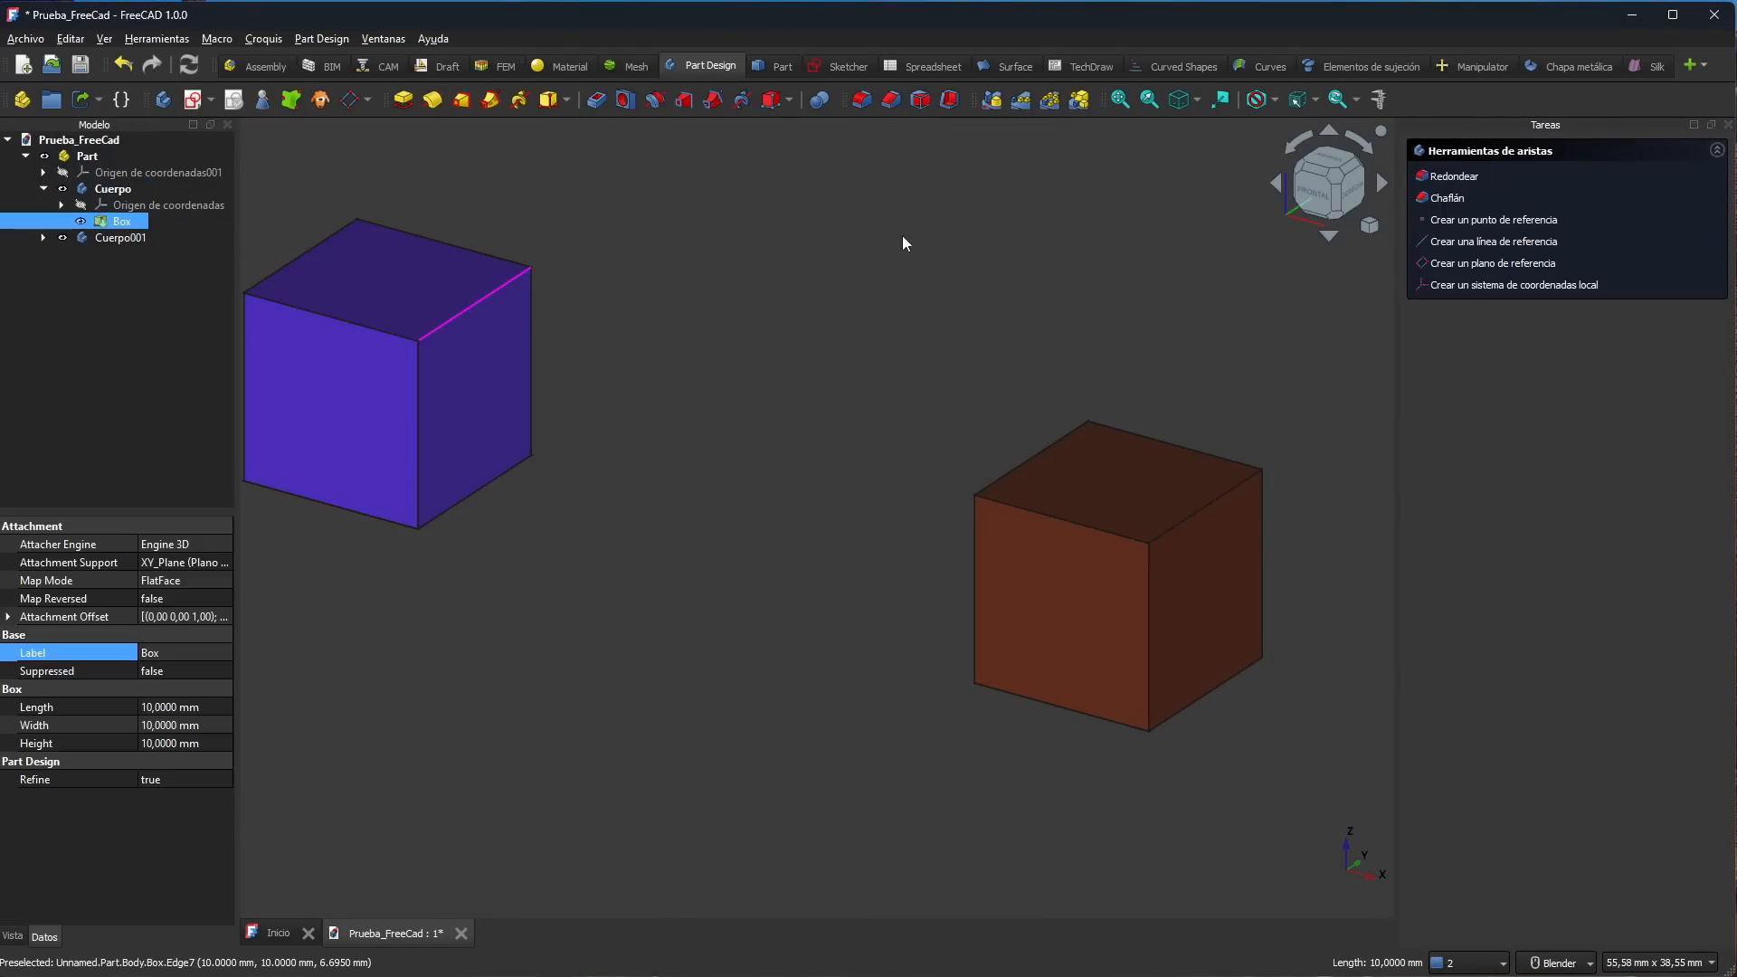
left_click(861, 101)
left_click(1525, 160)
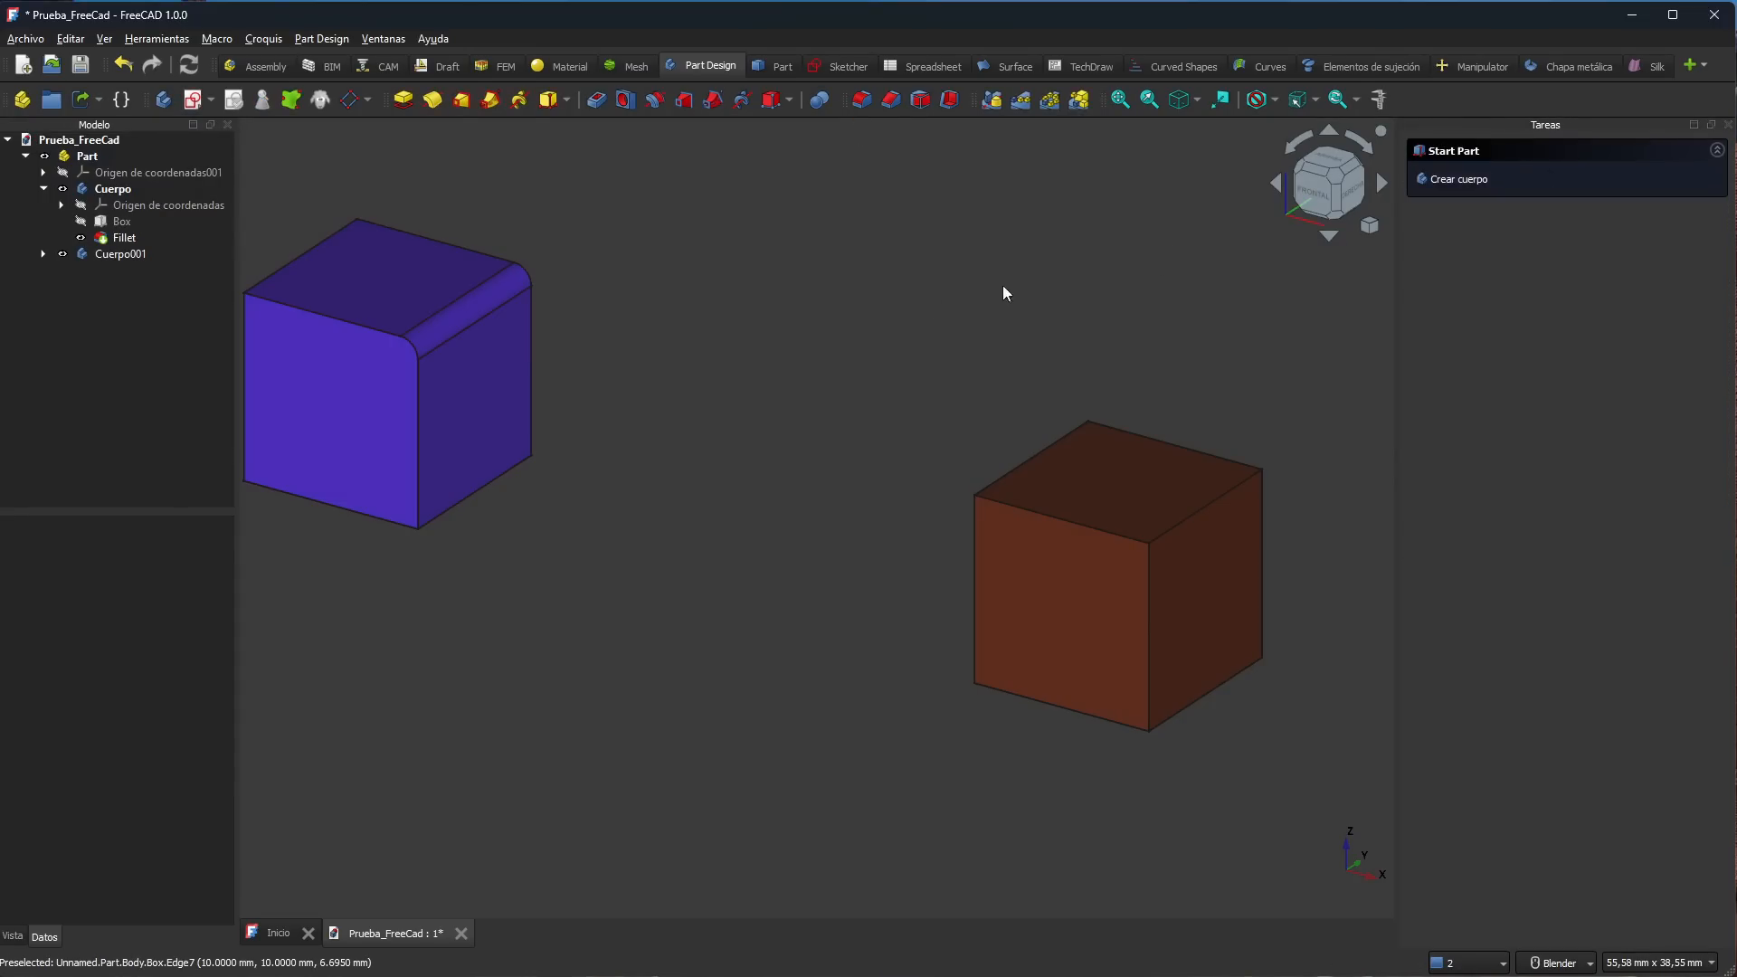
Step: Make Cuerpo001 the active body again
left_click(110, 255)
double_click(110, 255)
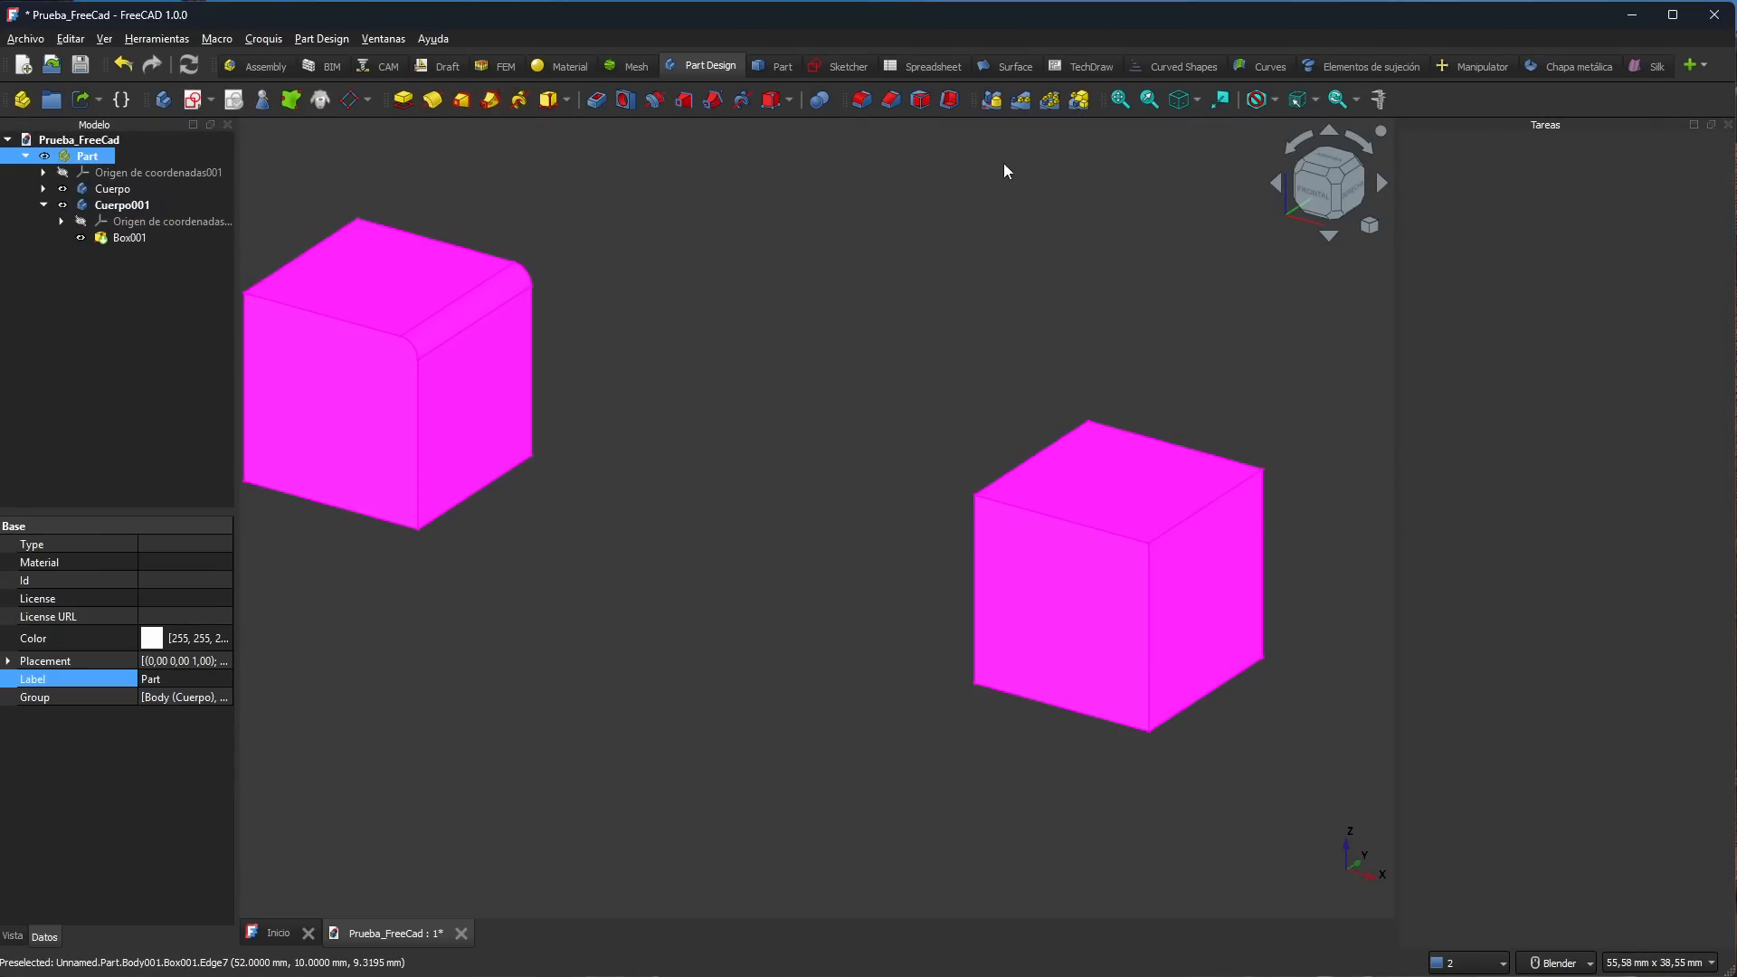
Step: Fillet the +X top edge of the Cuerpo001 cube
left_click(1016, 252)
left_click(1193, 514)
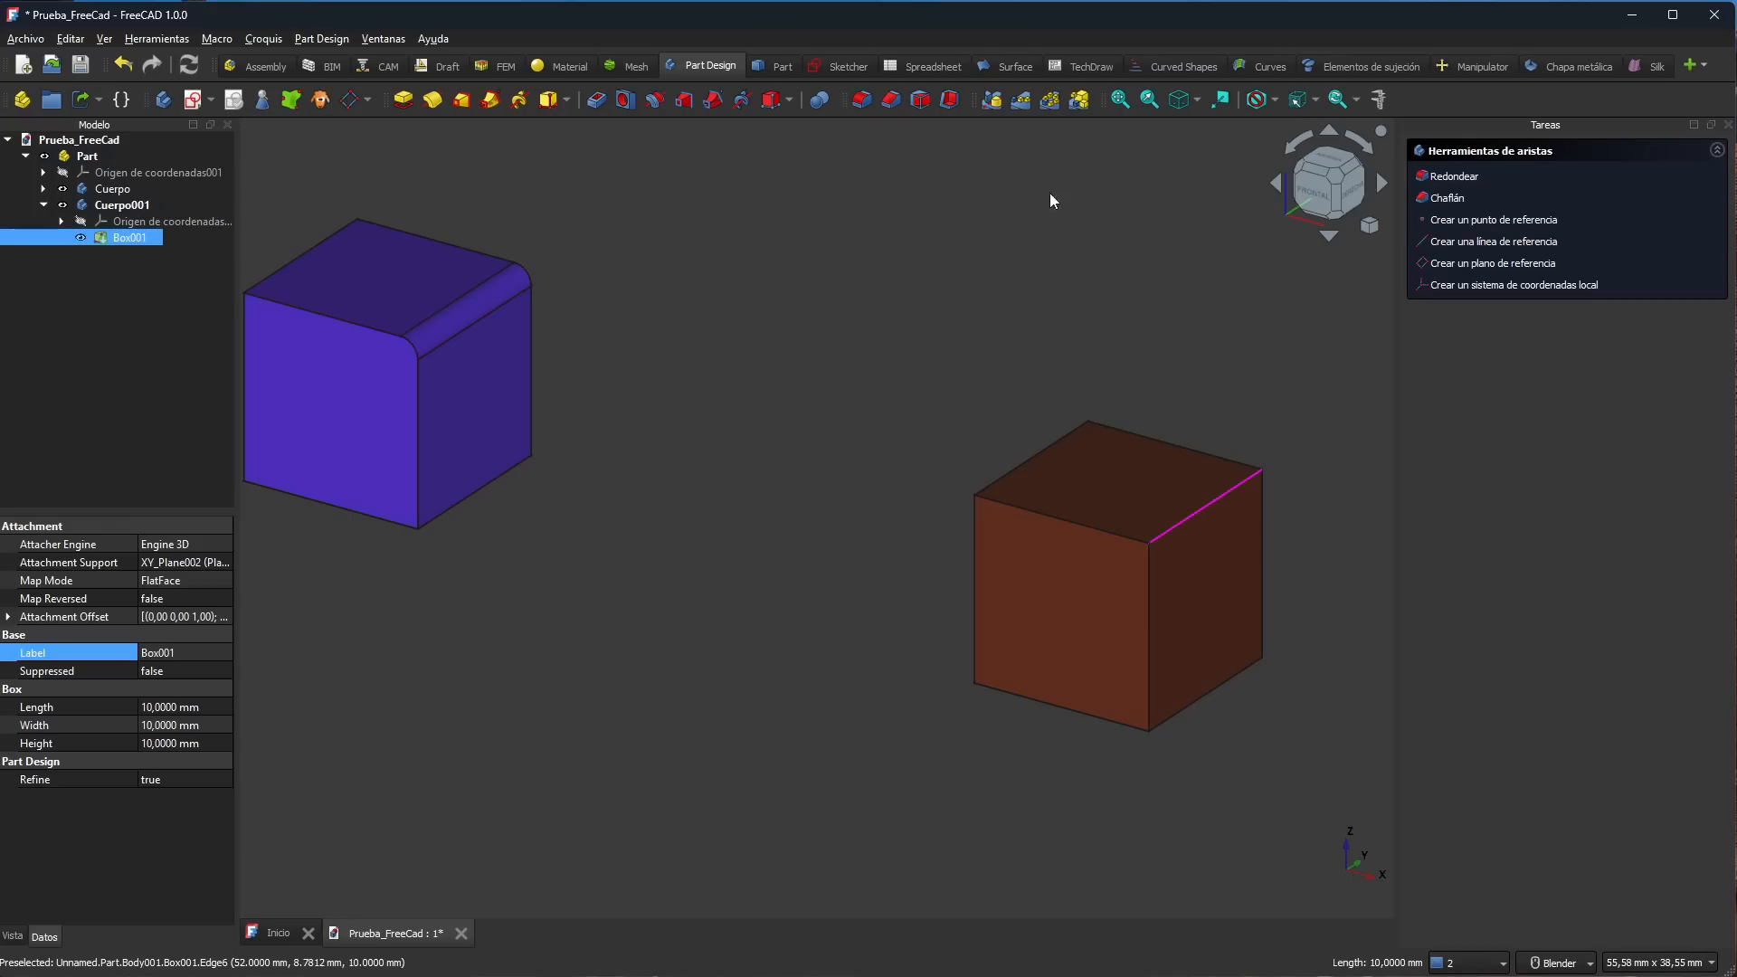
left_click(861, 99)
left_click(1528, 160)
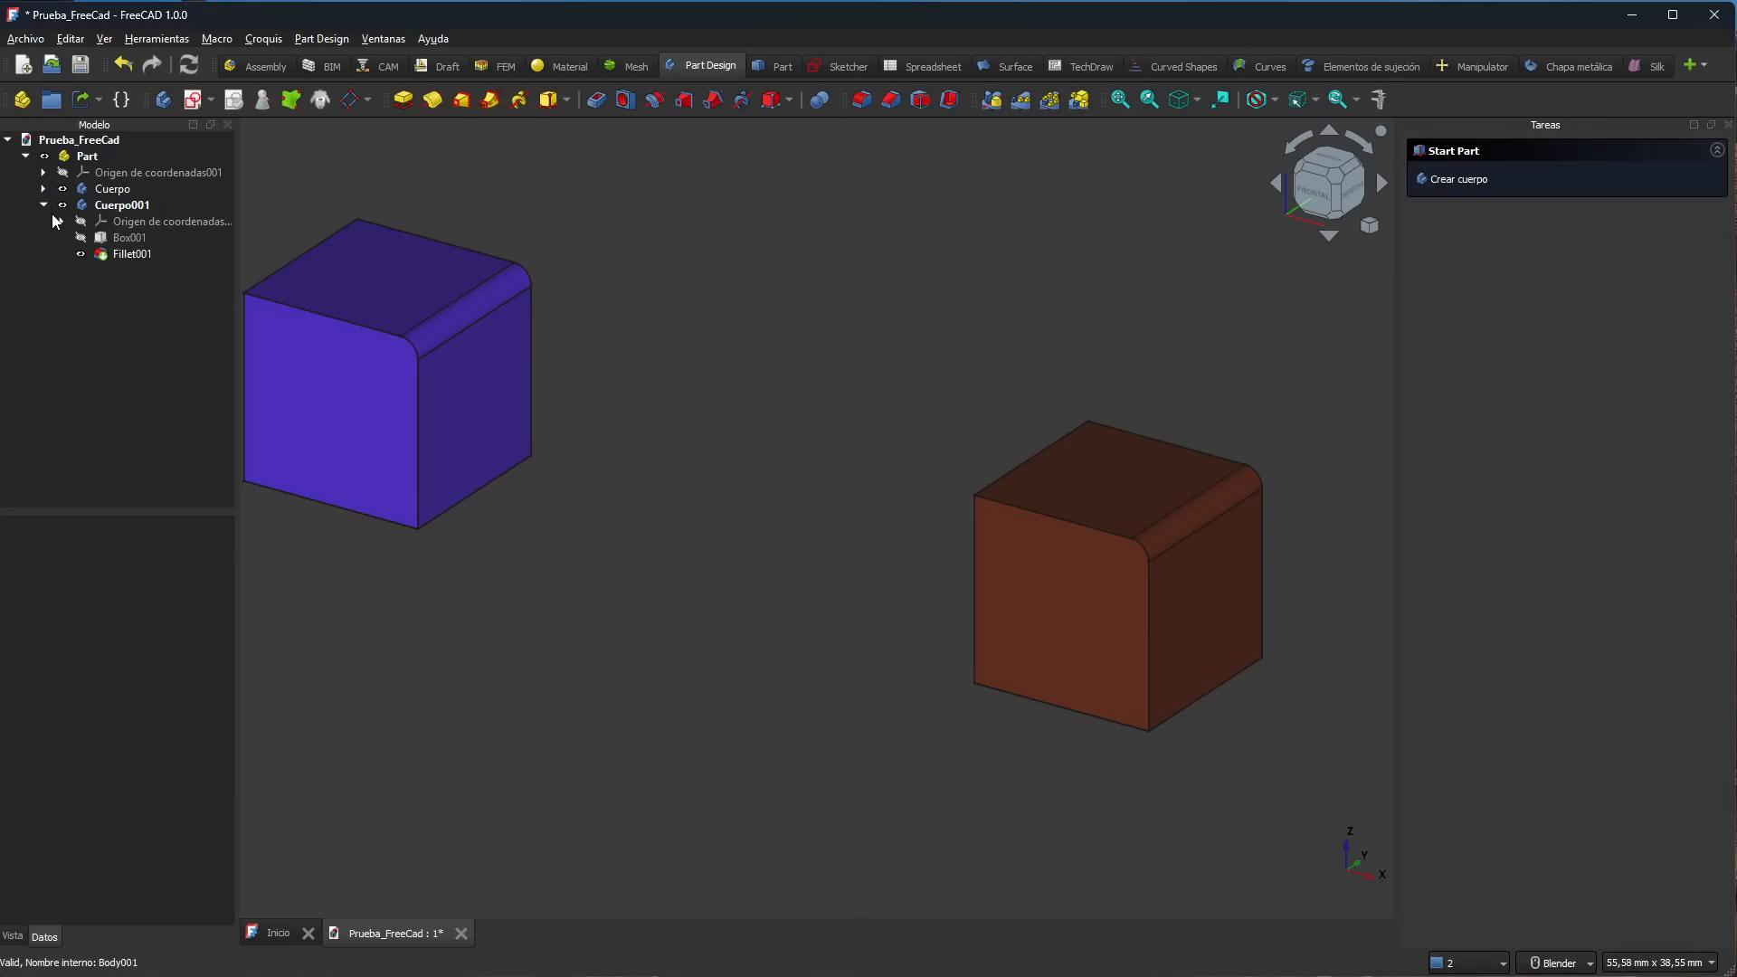
Step: Examine the features inside Cuerpo001 and Cuerpo to compare which cube and fillet belong to each body
left_click(114, 254)
left_click(121, 206)
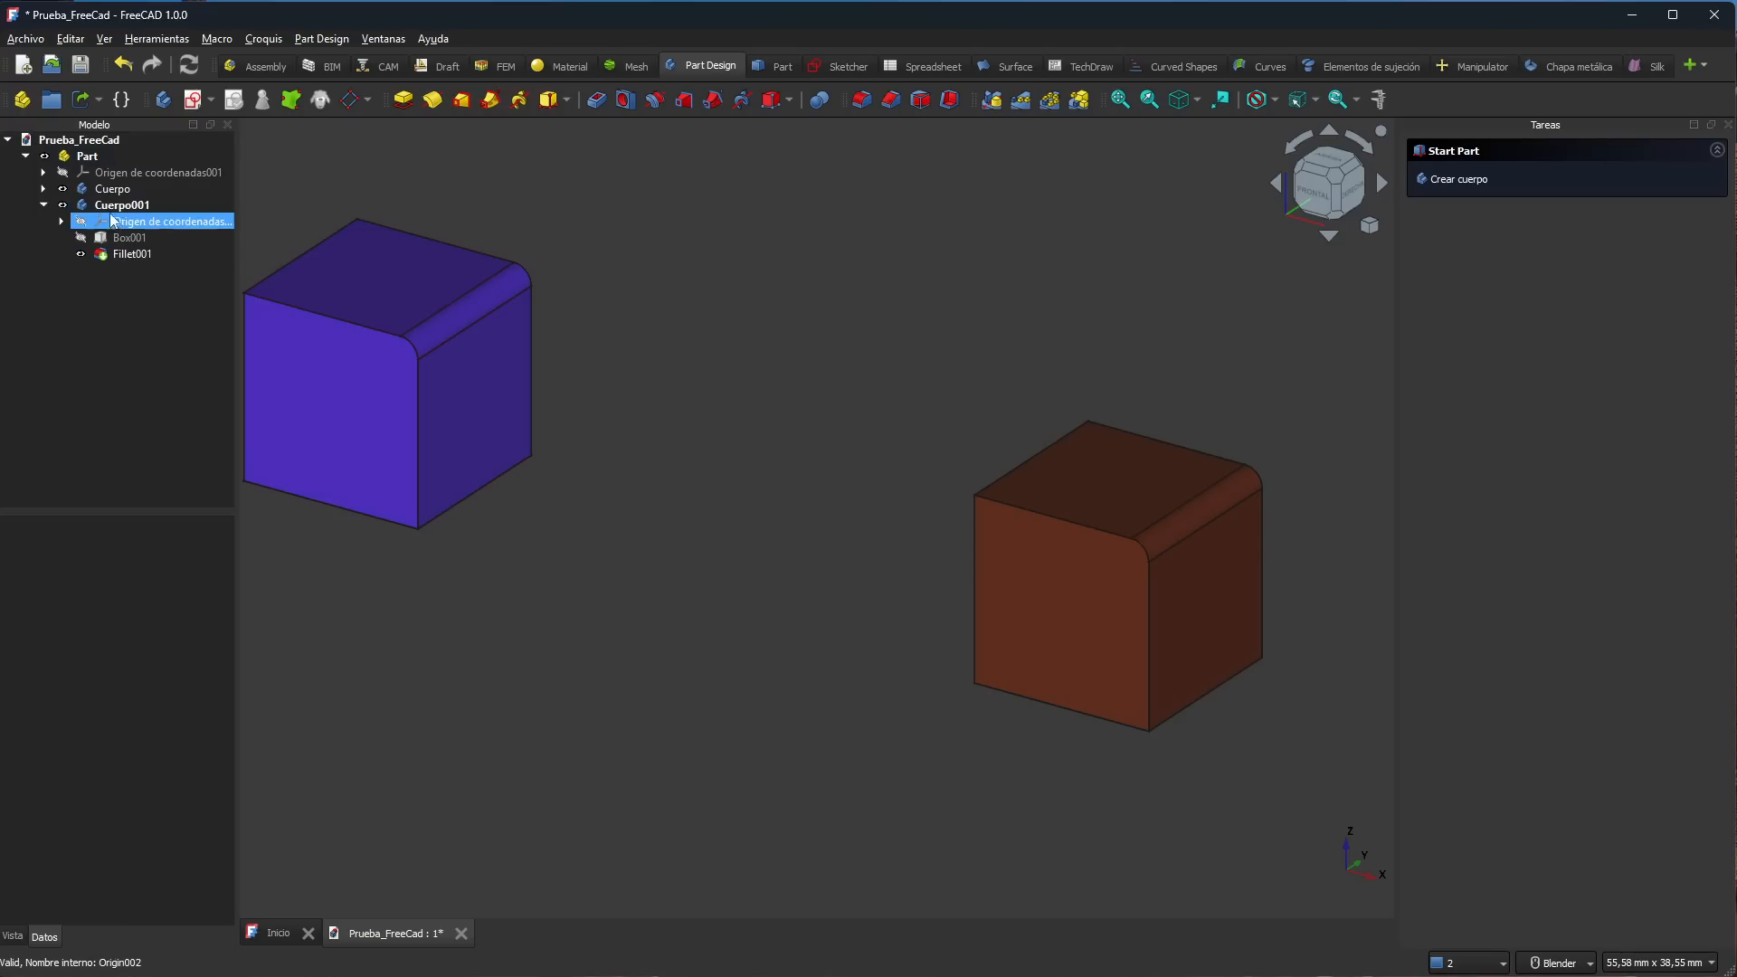
left_click(105, 209)
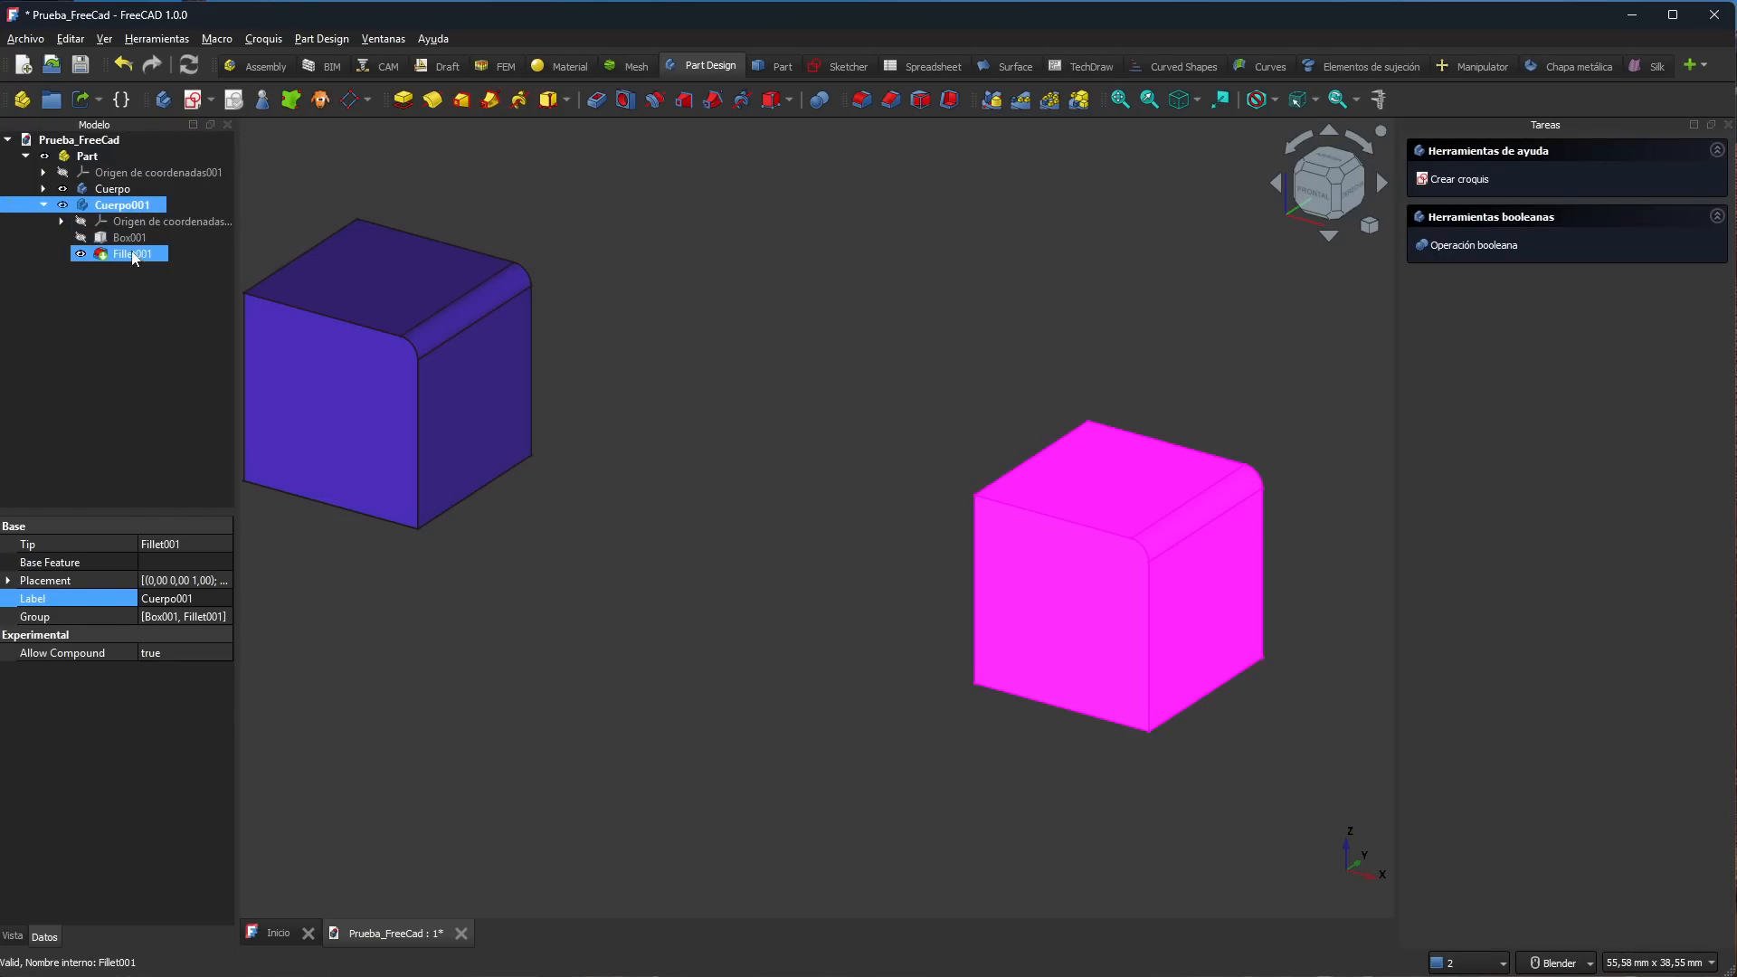
left_click(44, 206)
left_click(43, 188)
left_click(122, 237)
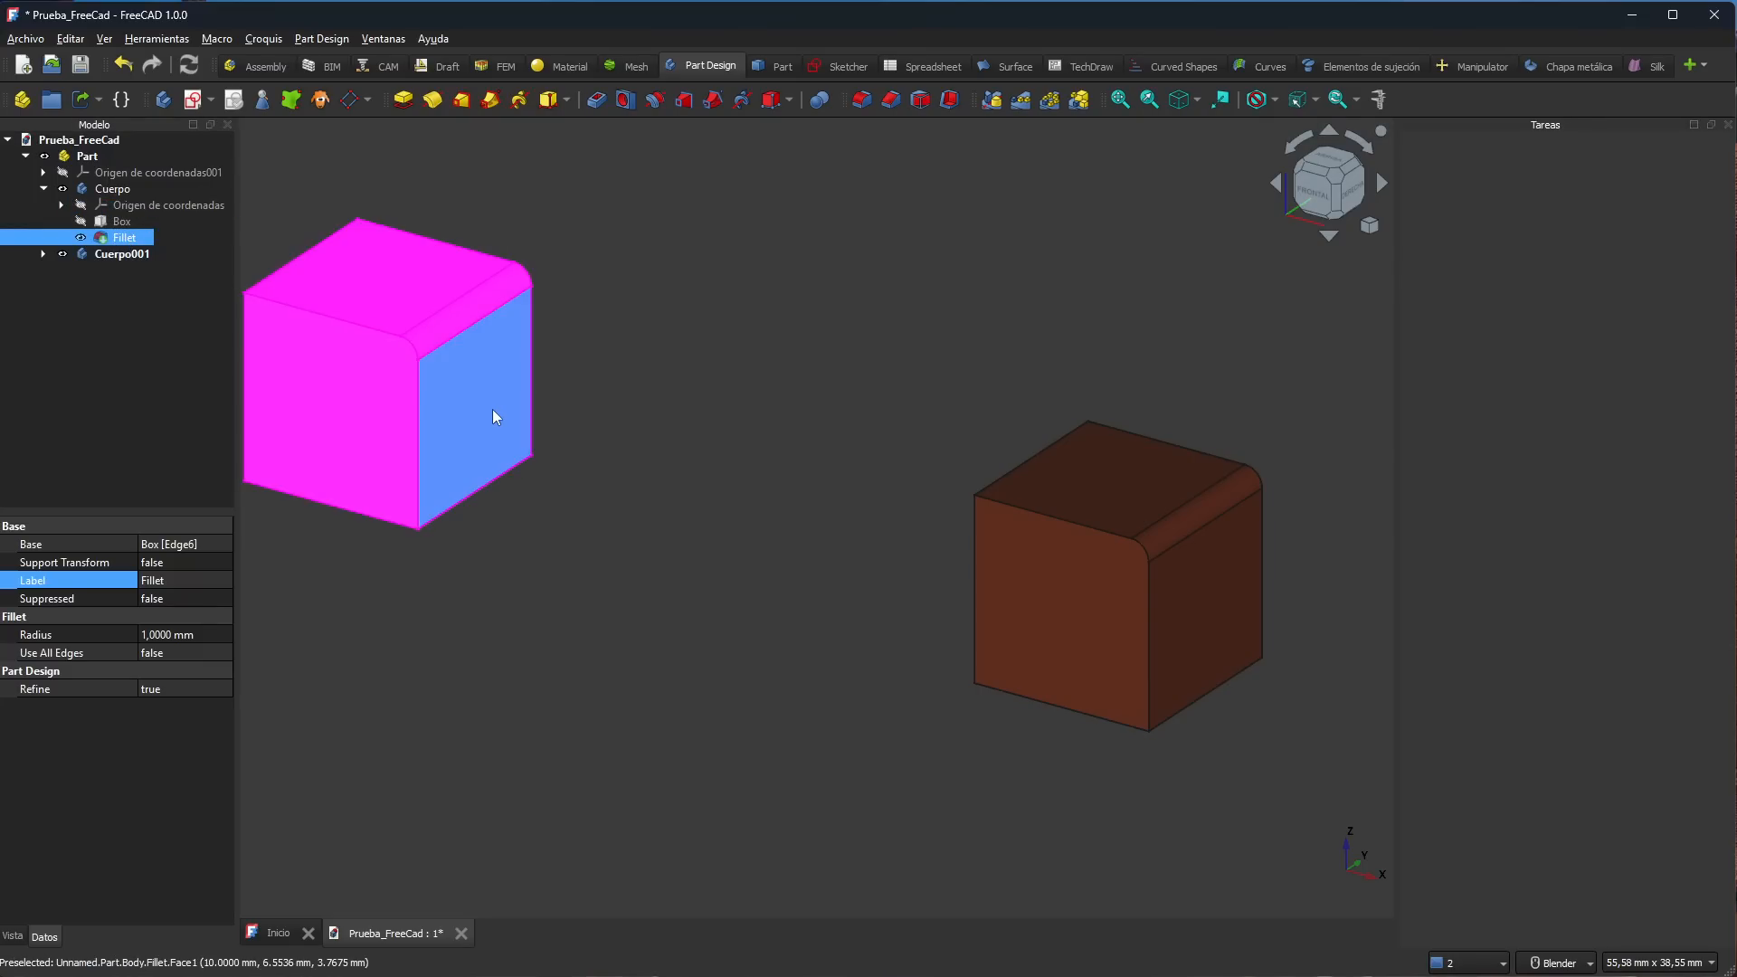
left_click(673, 468)
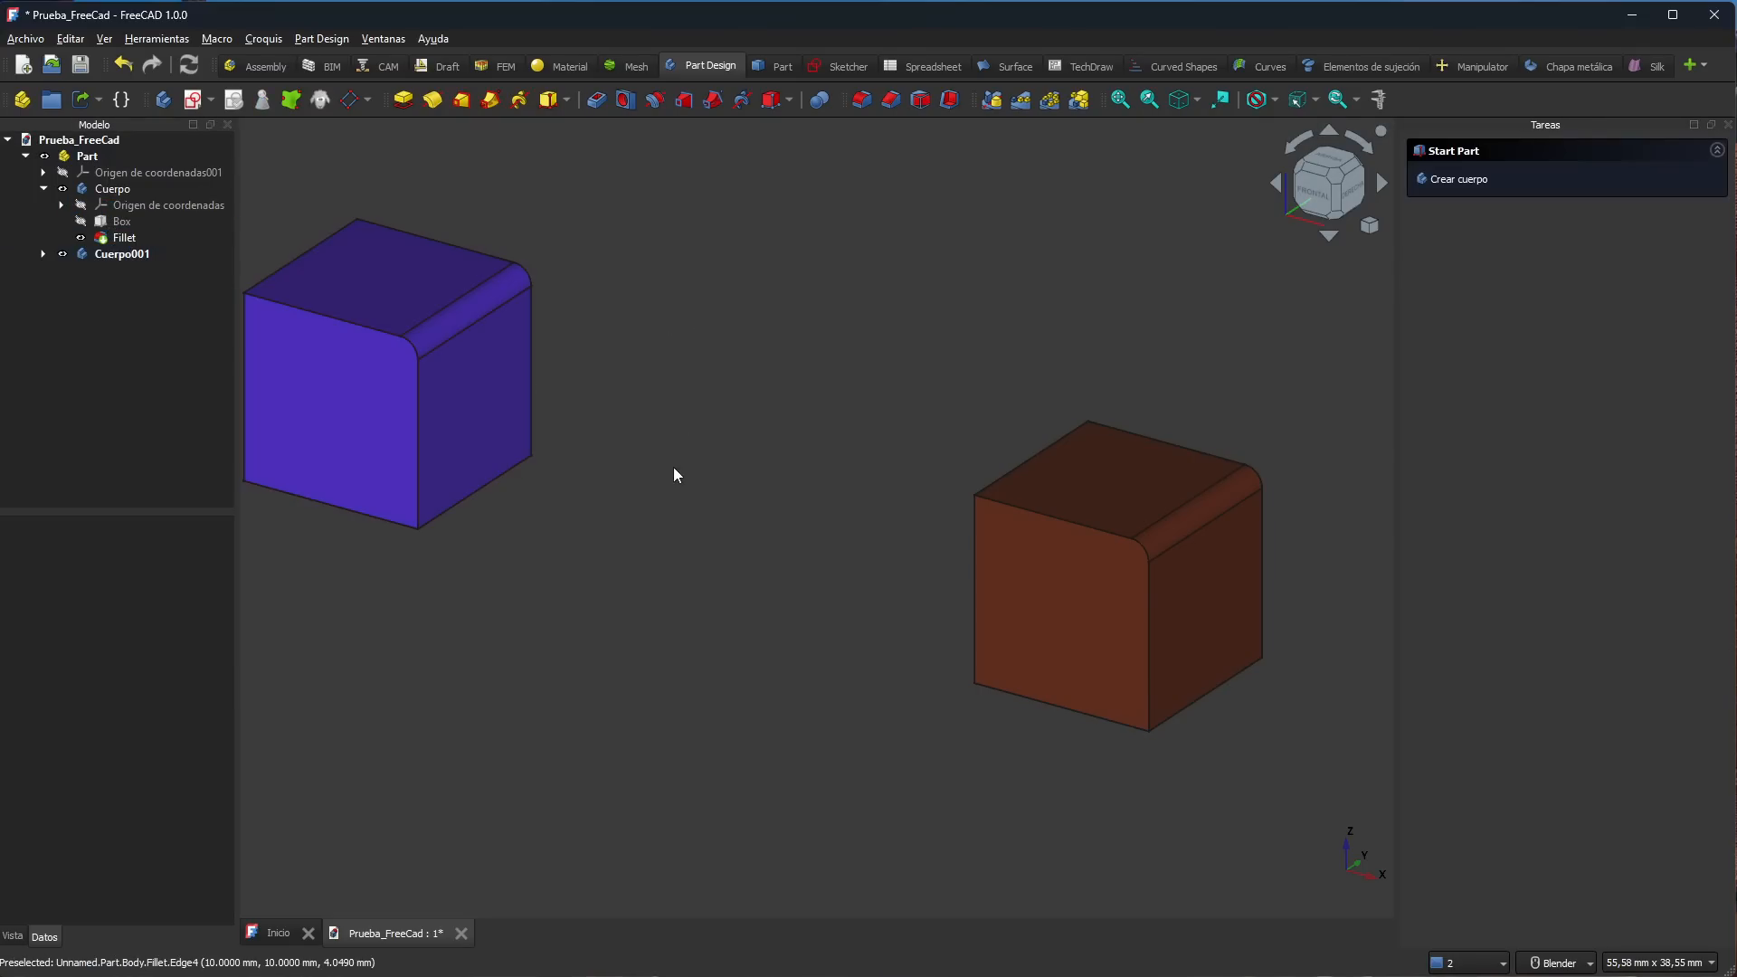
left_click(43, 188)
left_click(43, 205)
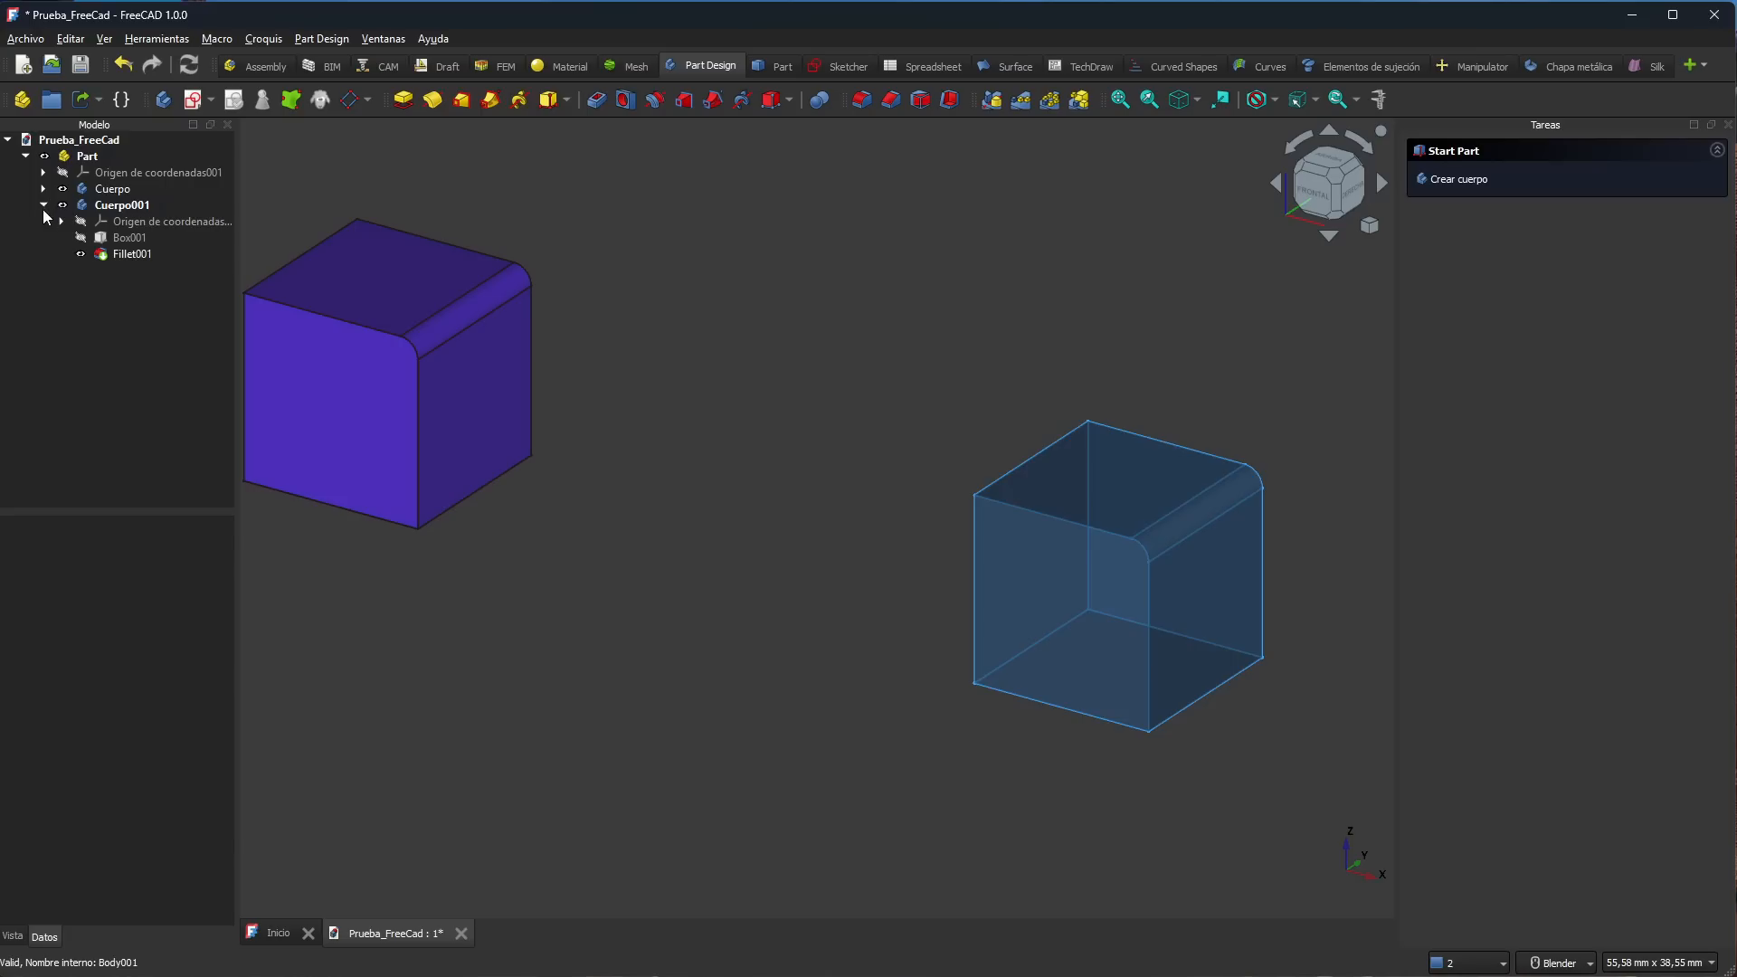
Step: Inspect the two filleted cubes from different angles and distances
left_click(125, 237)
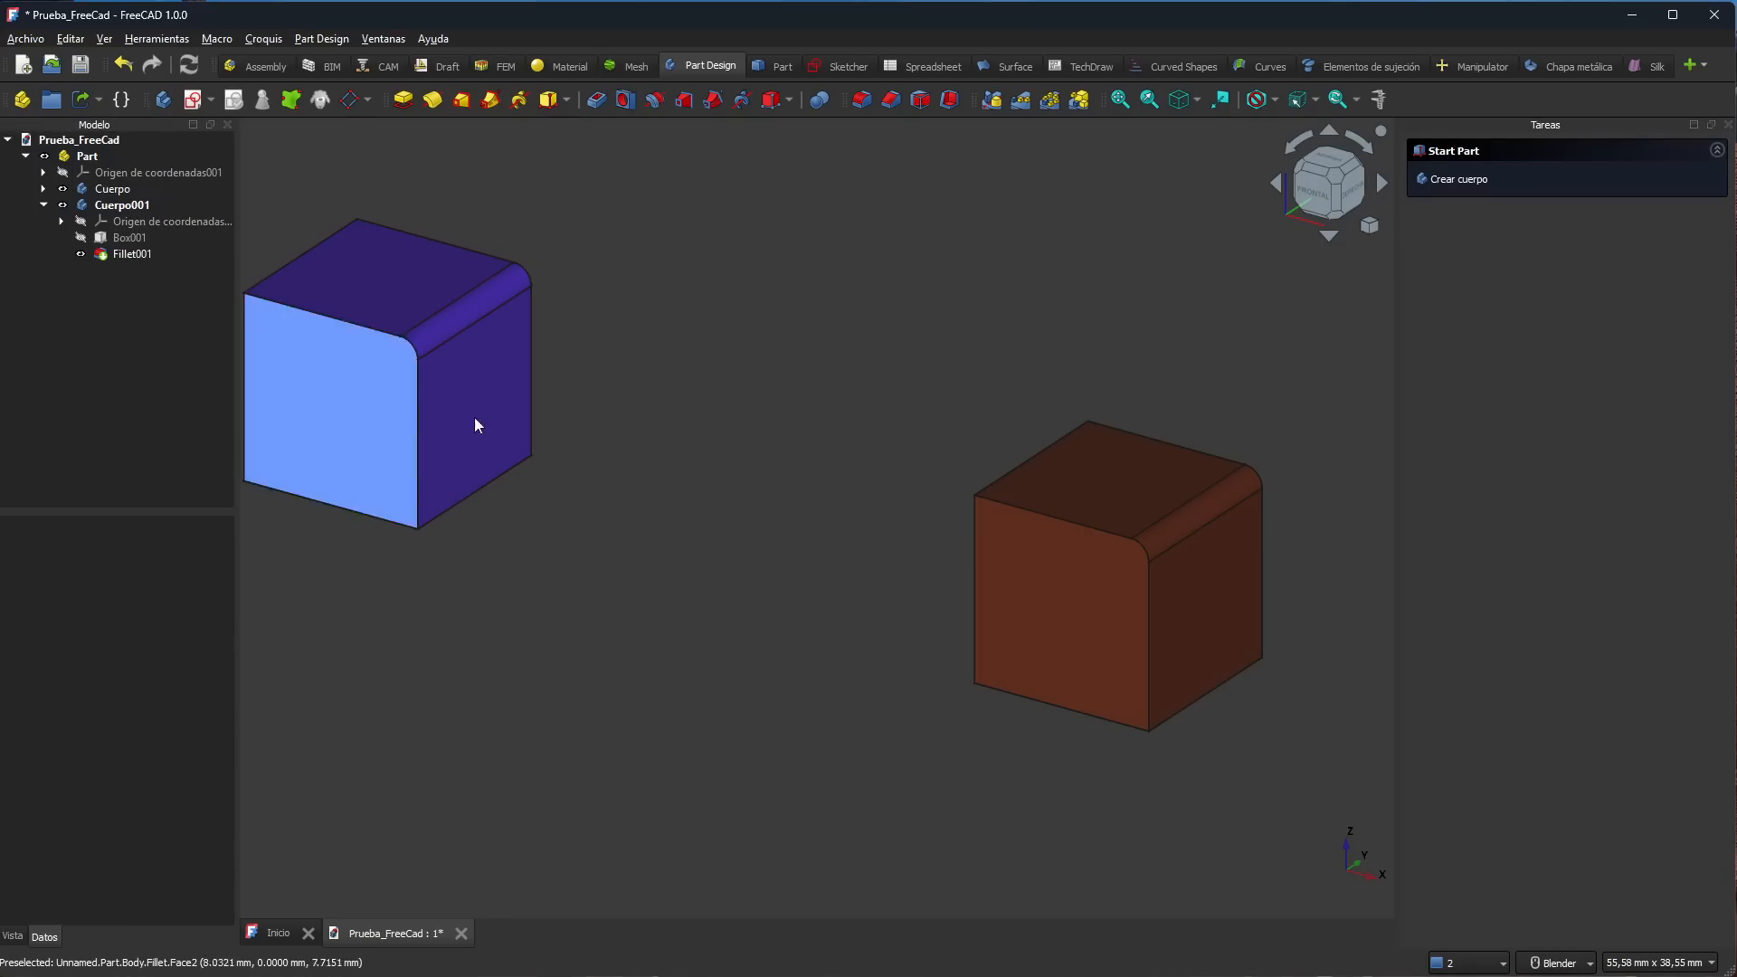
scroll(778, 555, "down", 3)
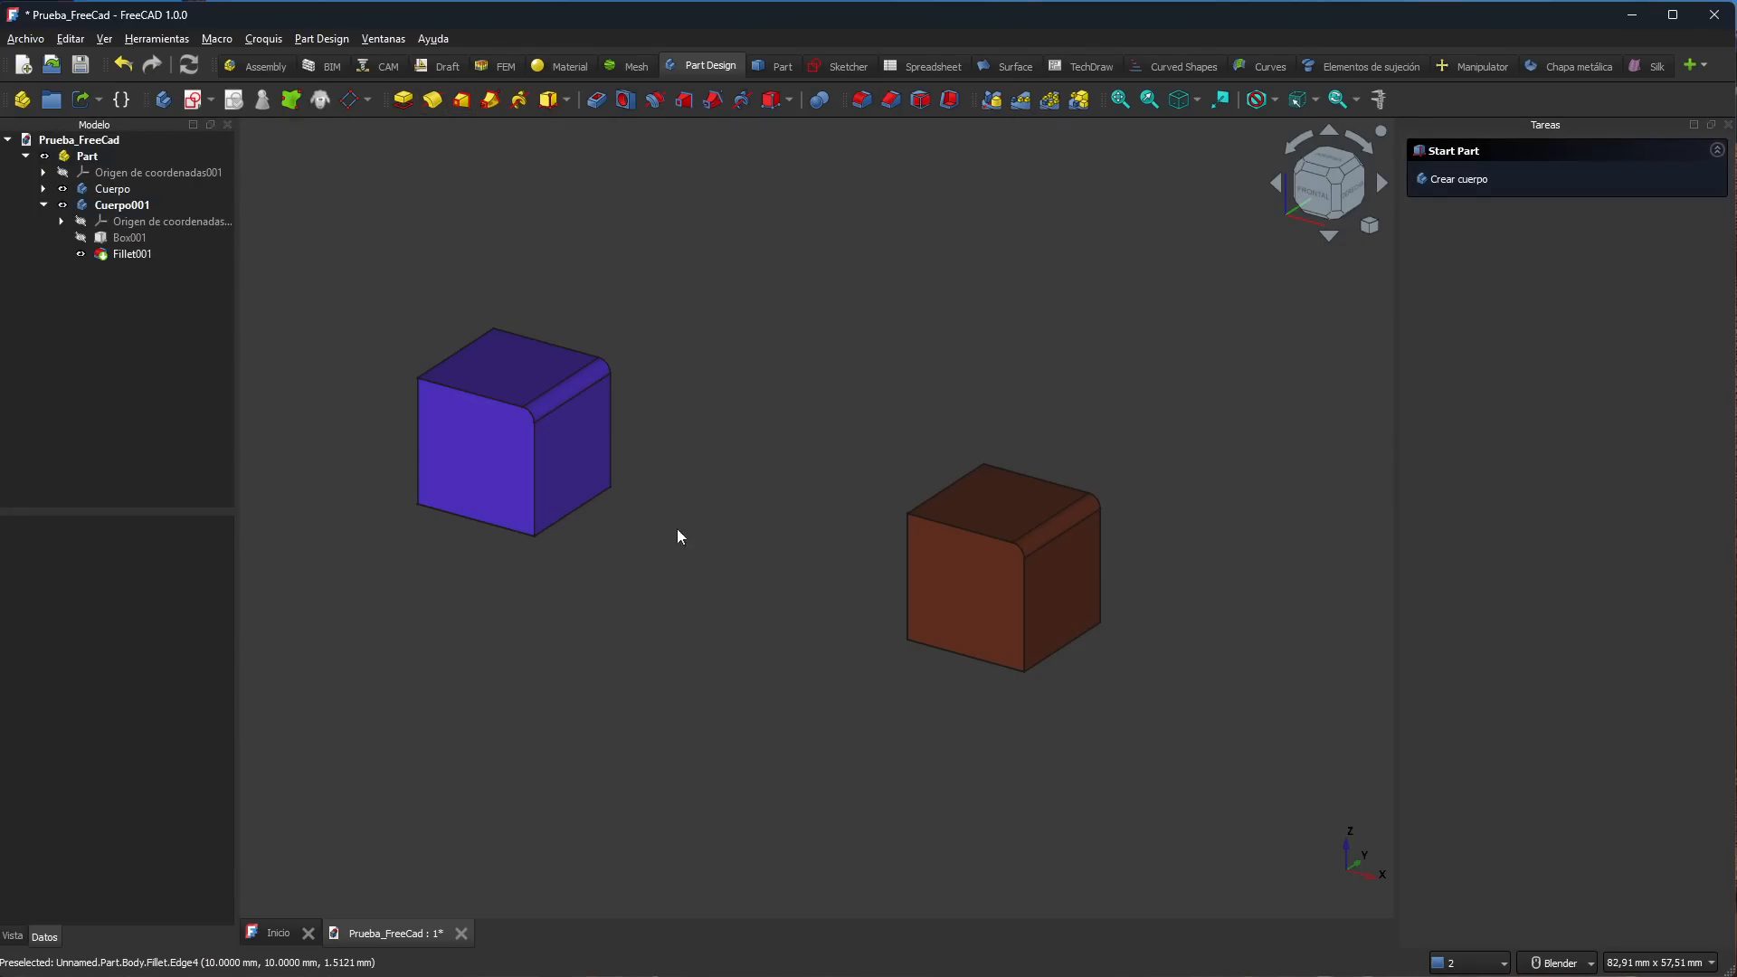
middle_click_drag(721, 532, 570, 615)
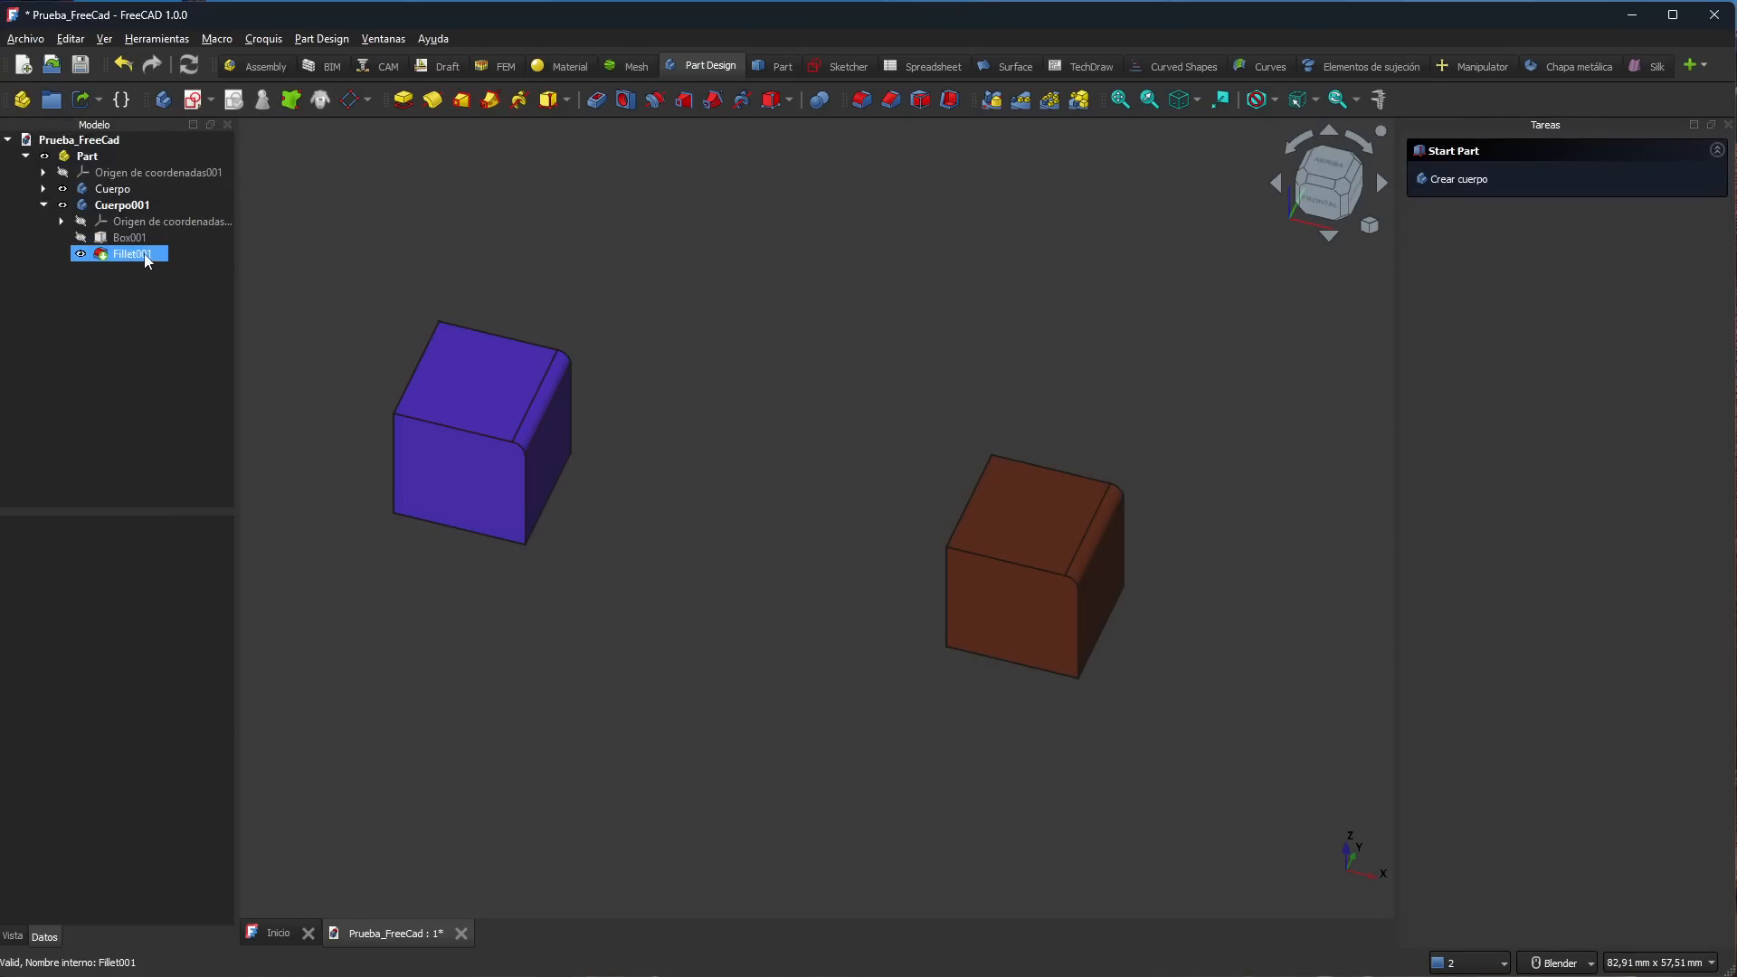
middle_click_drag(693, 682, 601, 594)
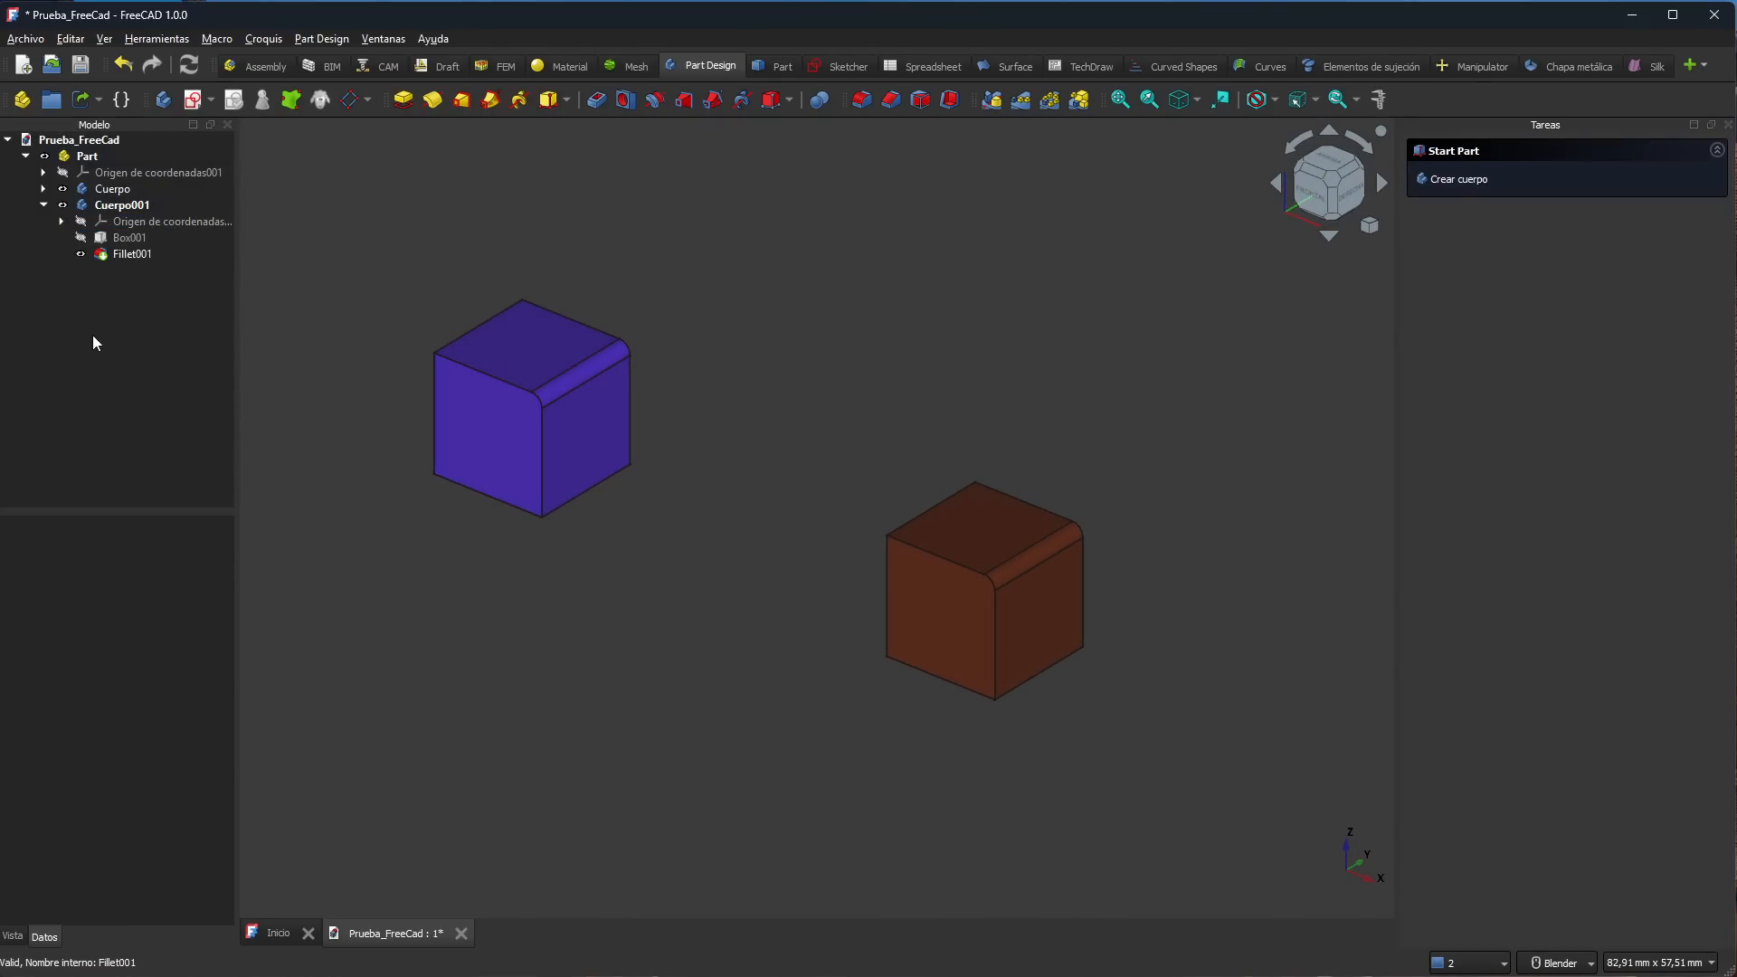
scroll(894, 407, "down", 3)
scroll(798, 493, "up", 1)
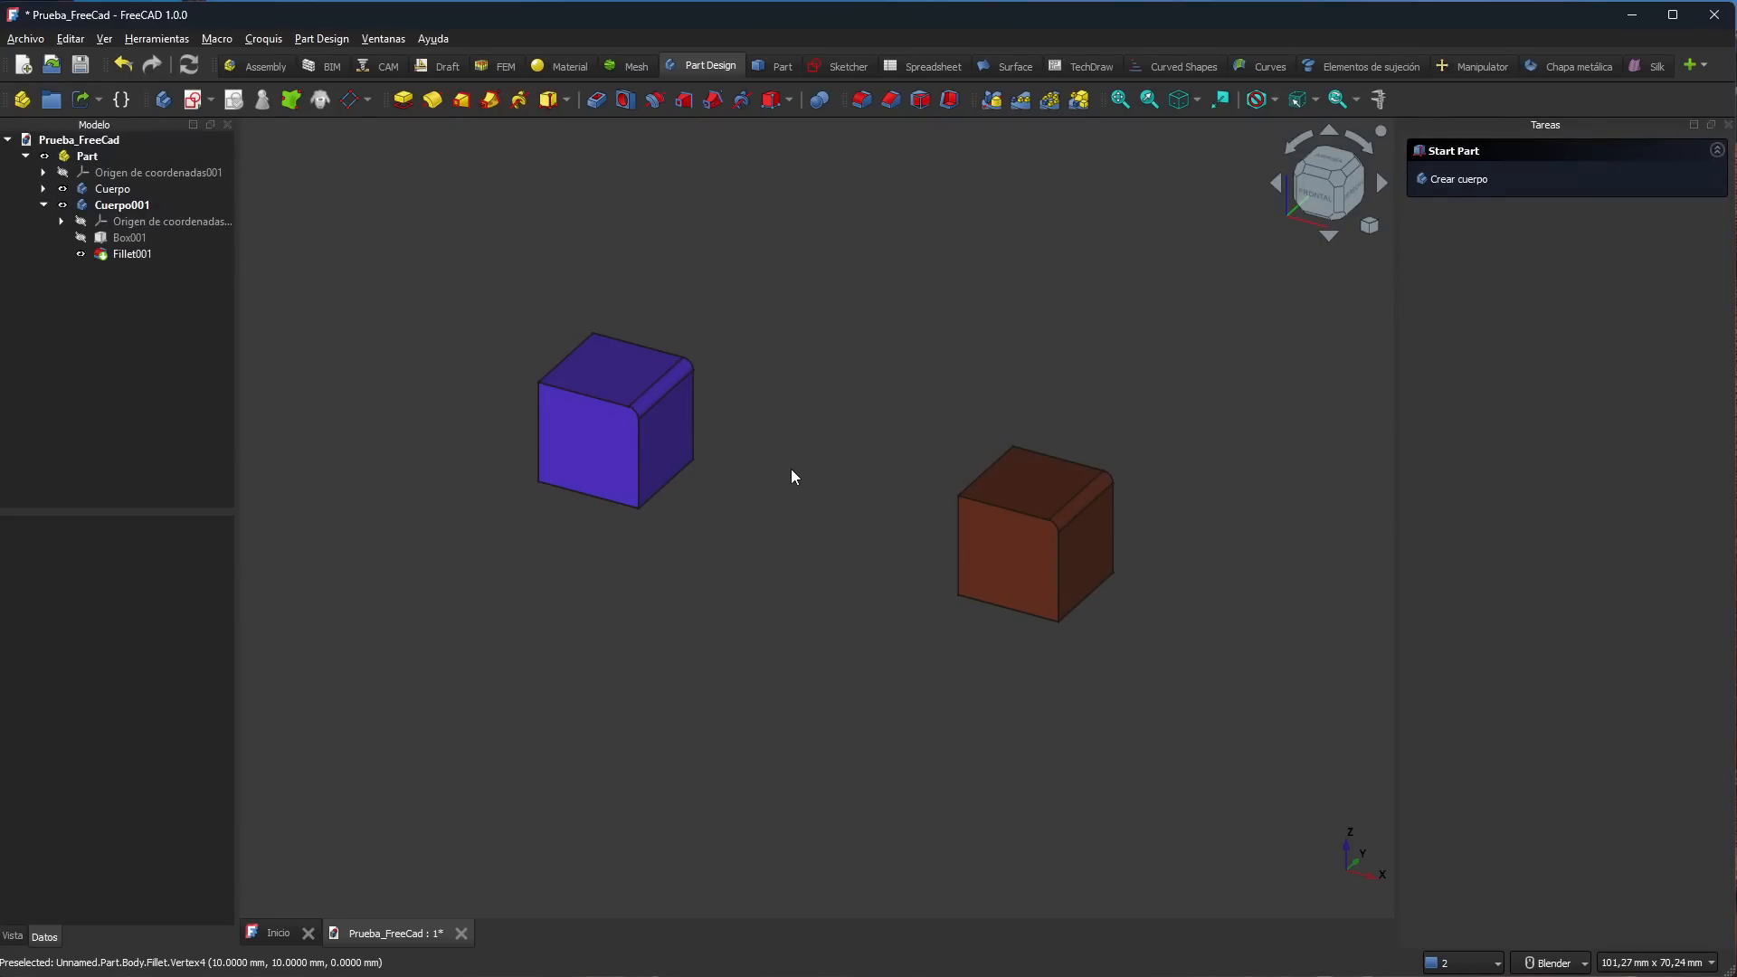
middle_click_drag(861, 534, 857, 536)
scroll(832, 450, "up", 1)
scroll(832, 459, "up", 1)
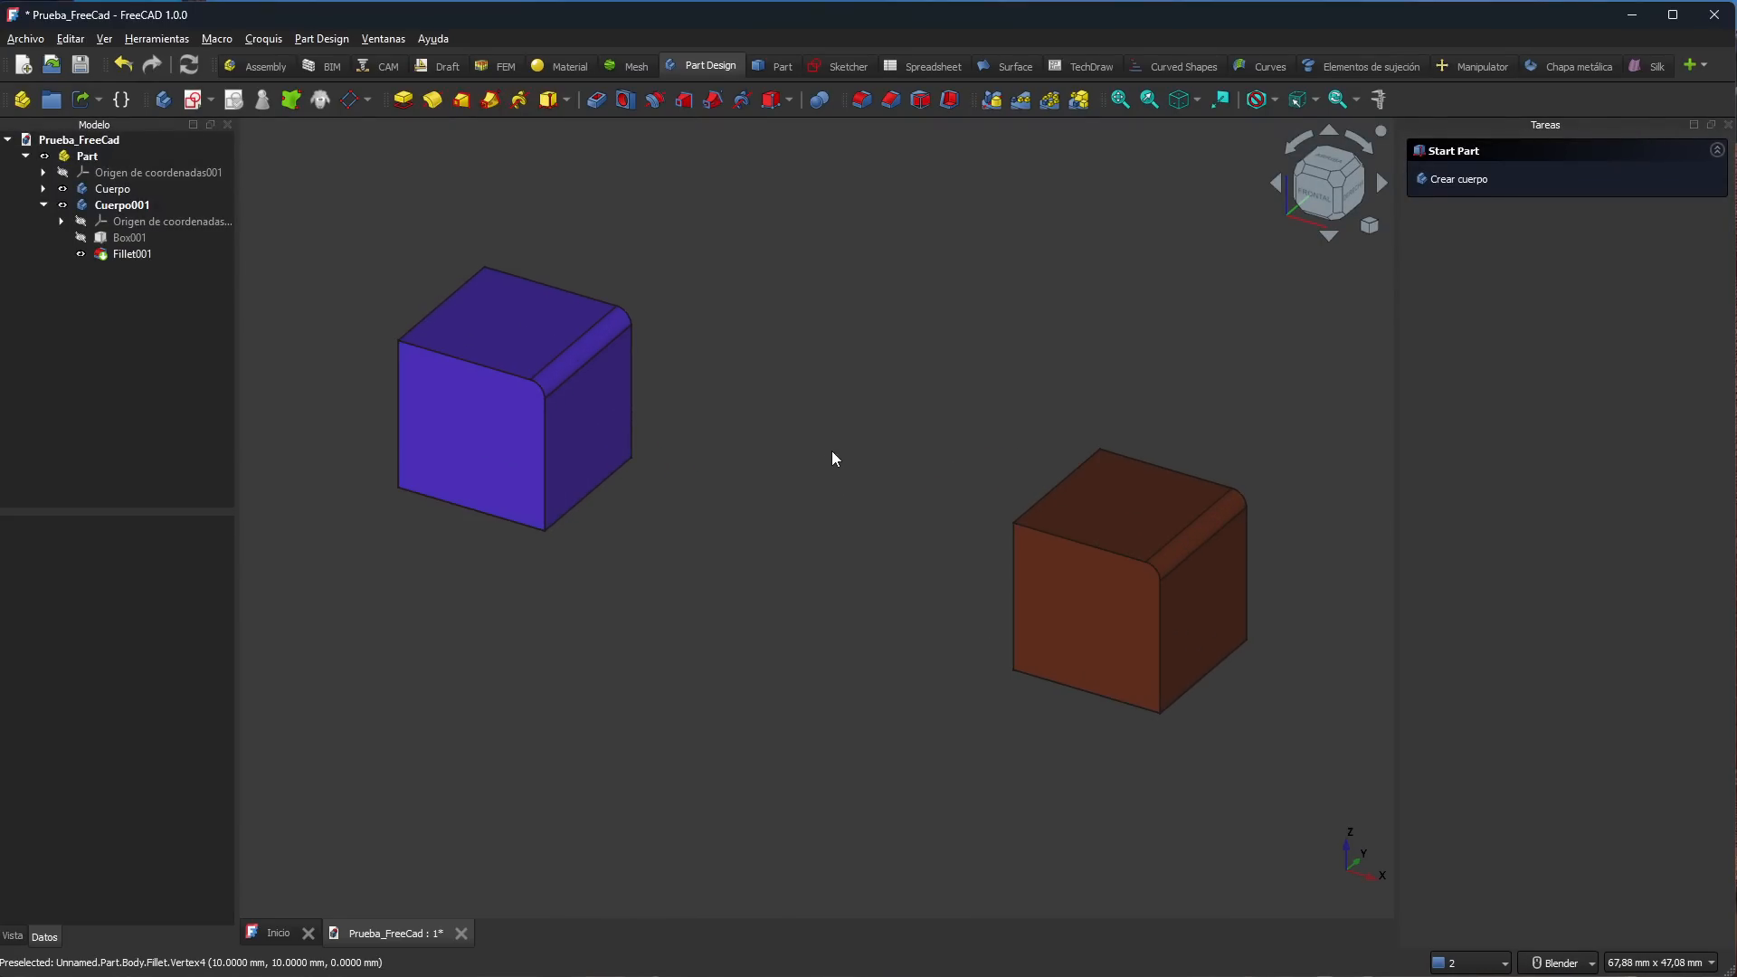
scroll(832, 459, "down", 1)
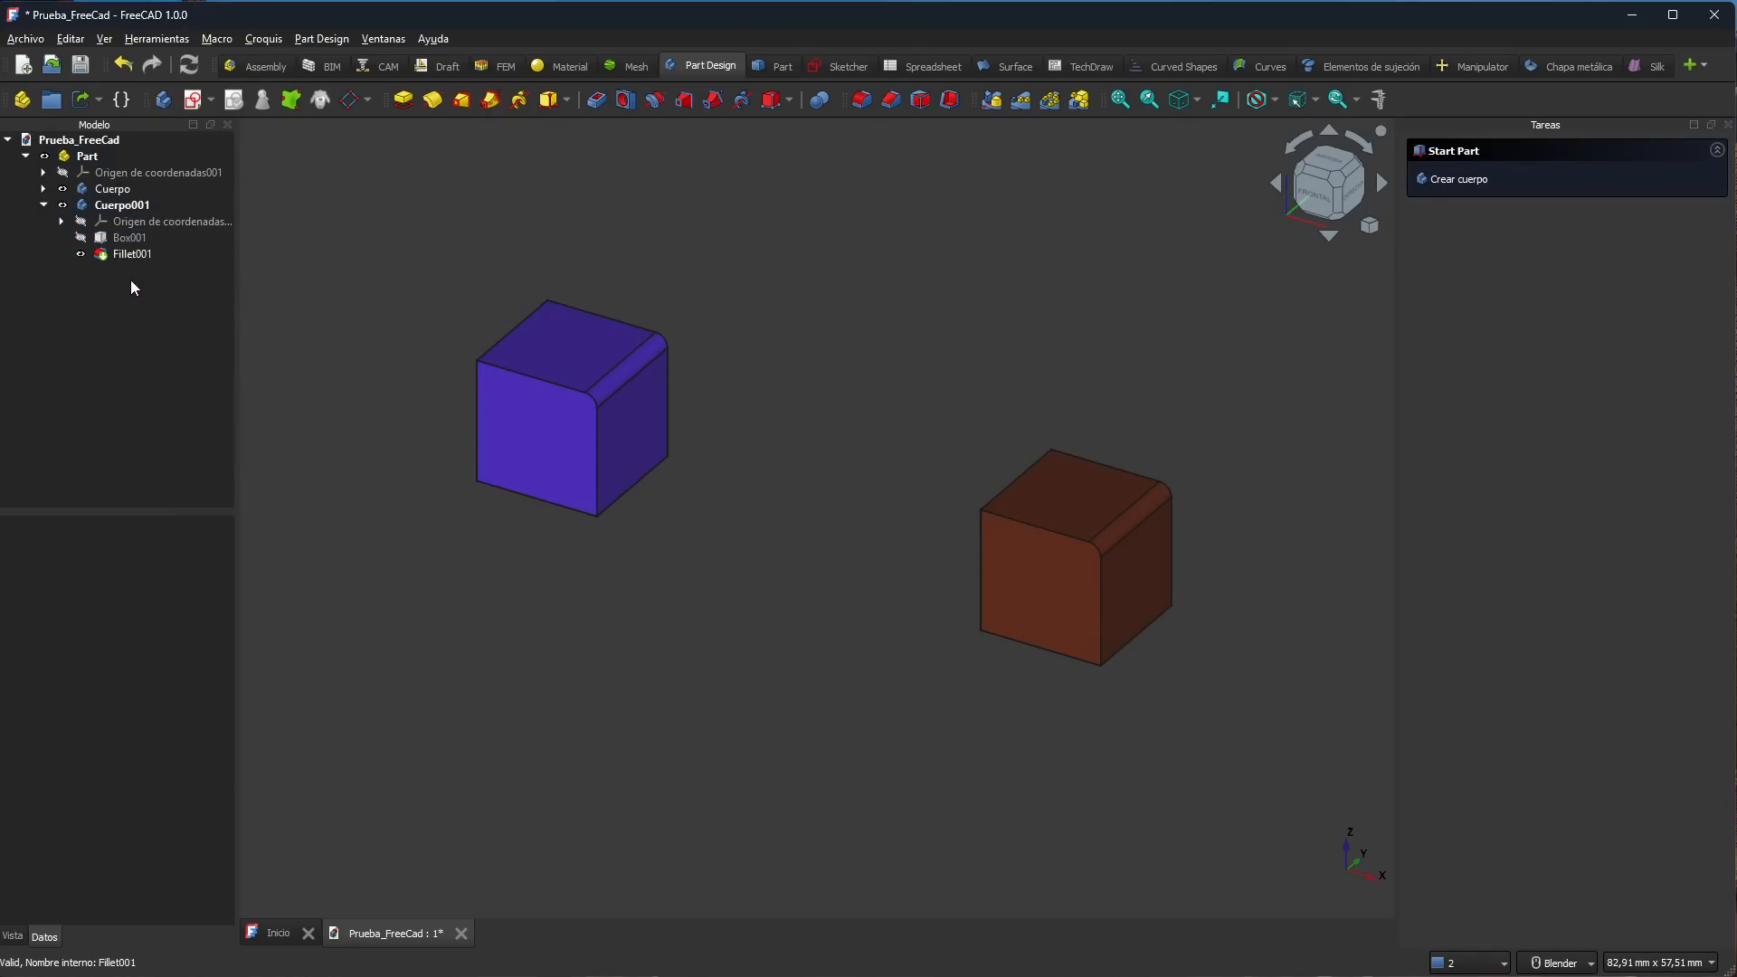
Step: Select the front upper edge of the purple cube and the same edge of the brown cube to check their features
left_click(122, 239)
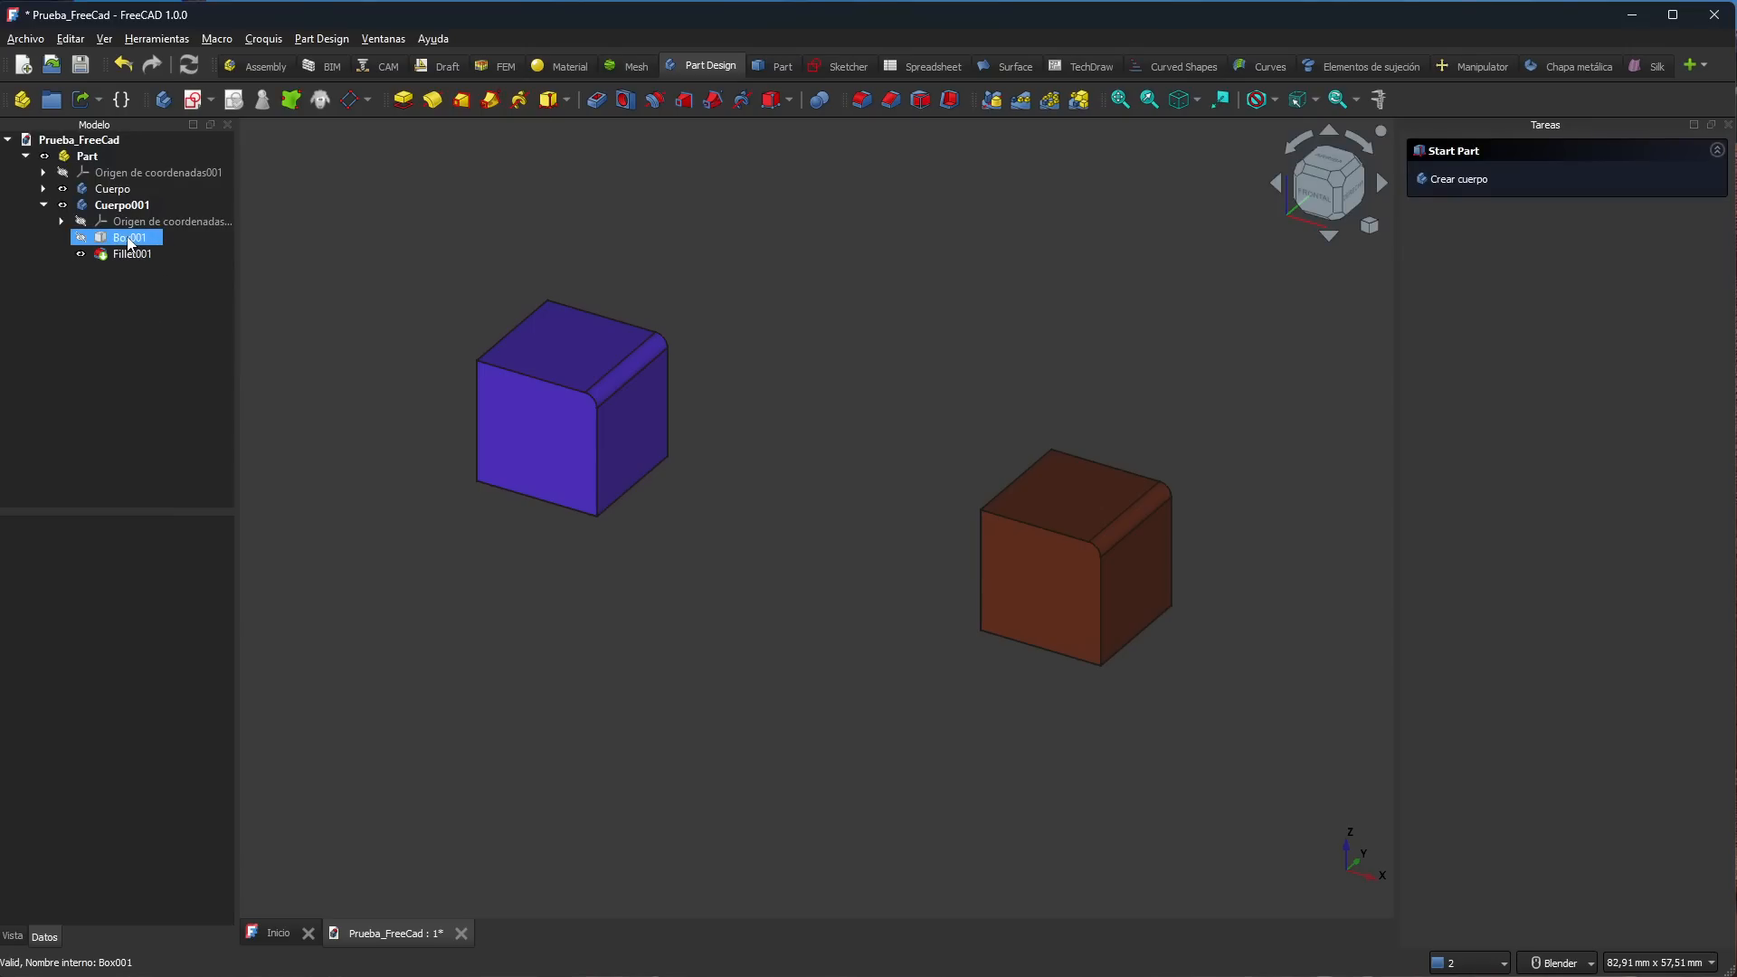
left_click(149, 271)
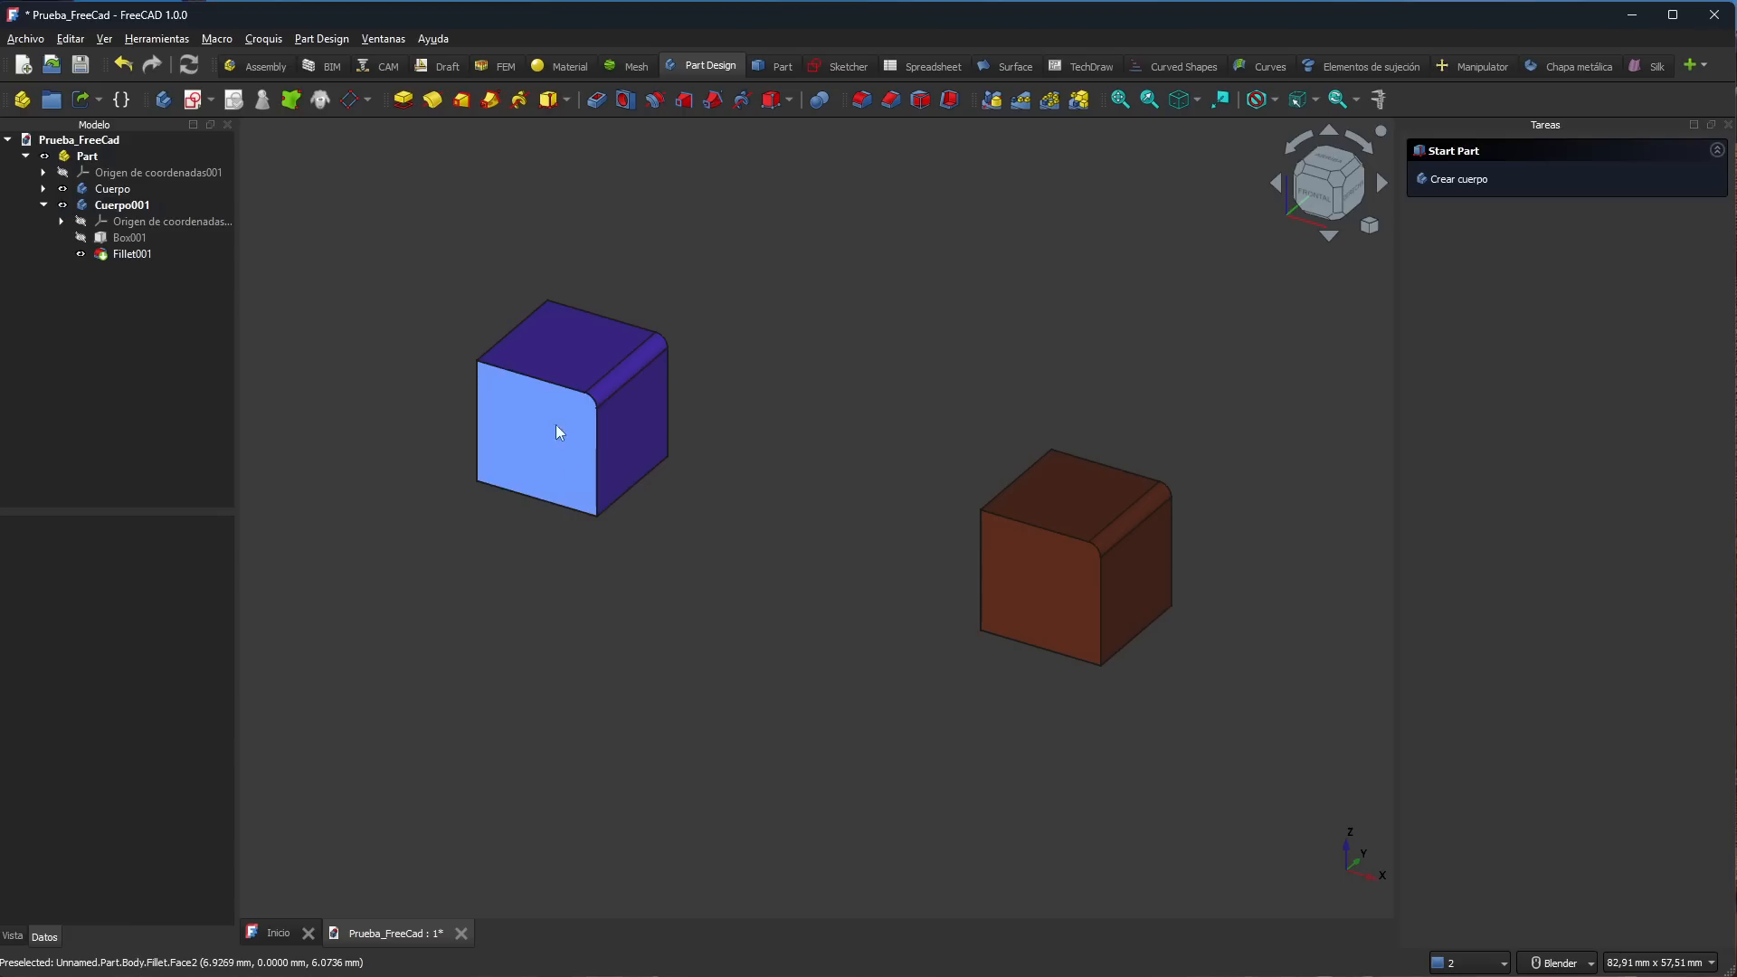
left_click(530, 374)
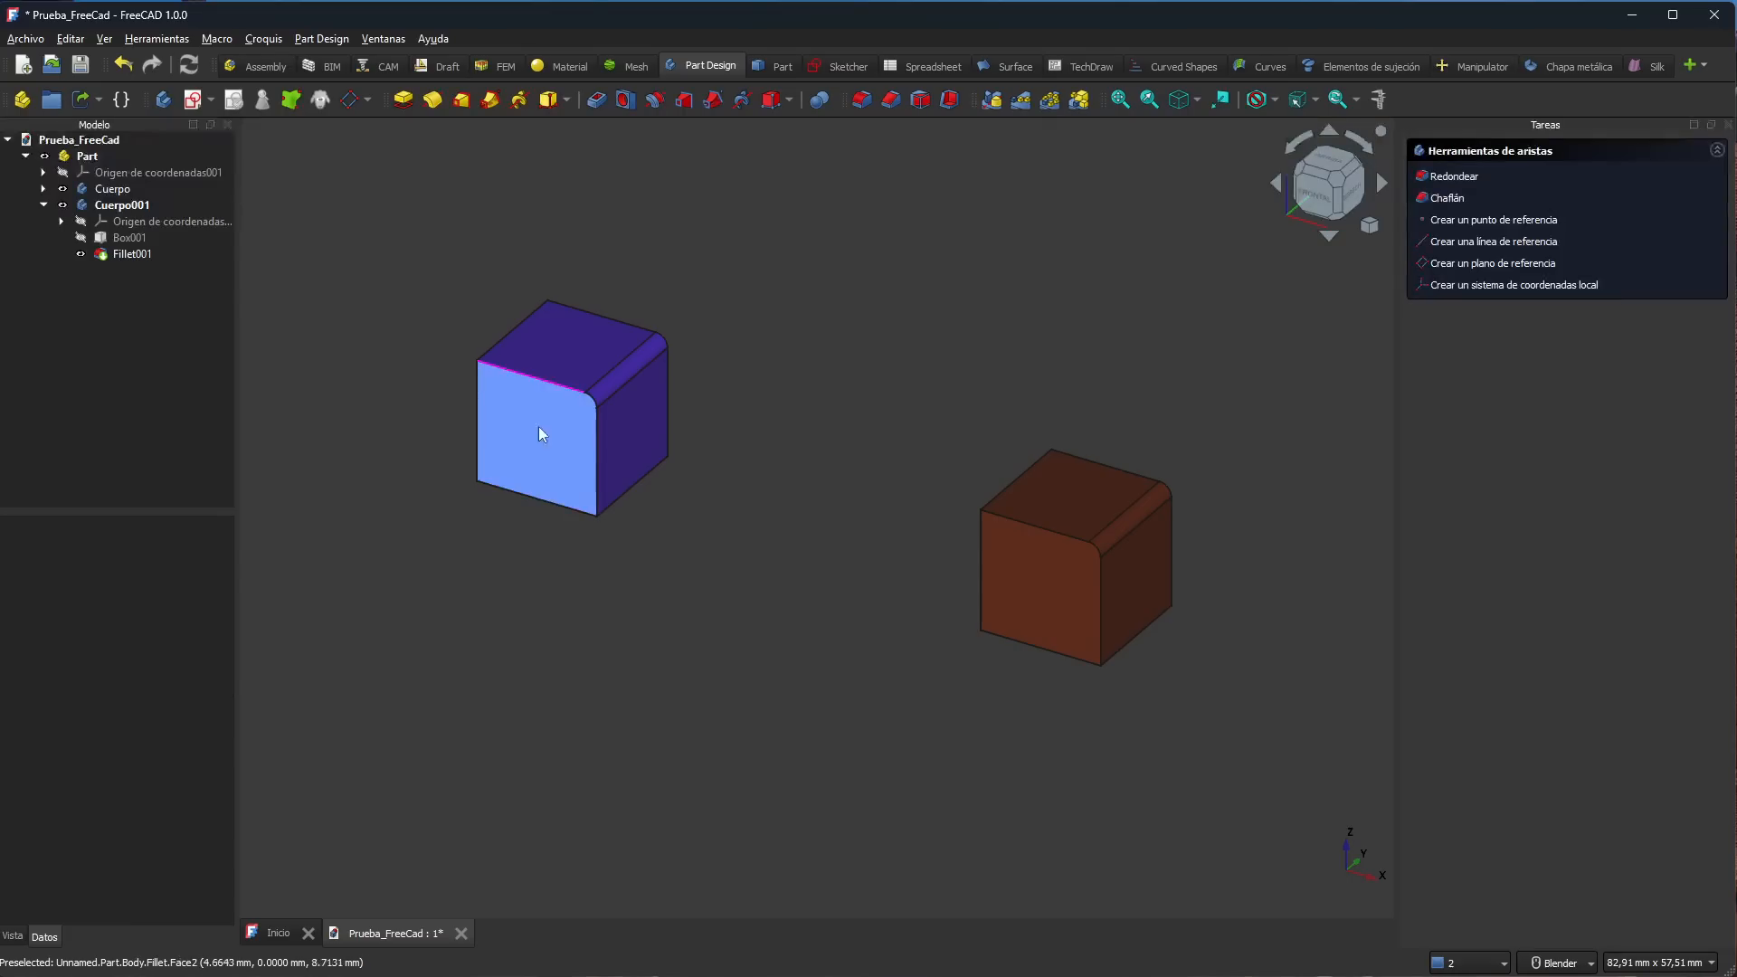
left_click(714, 643)
left_click(1062, 534)
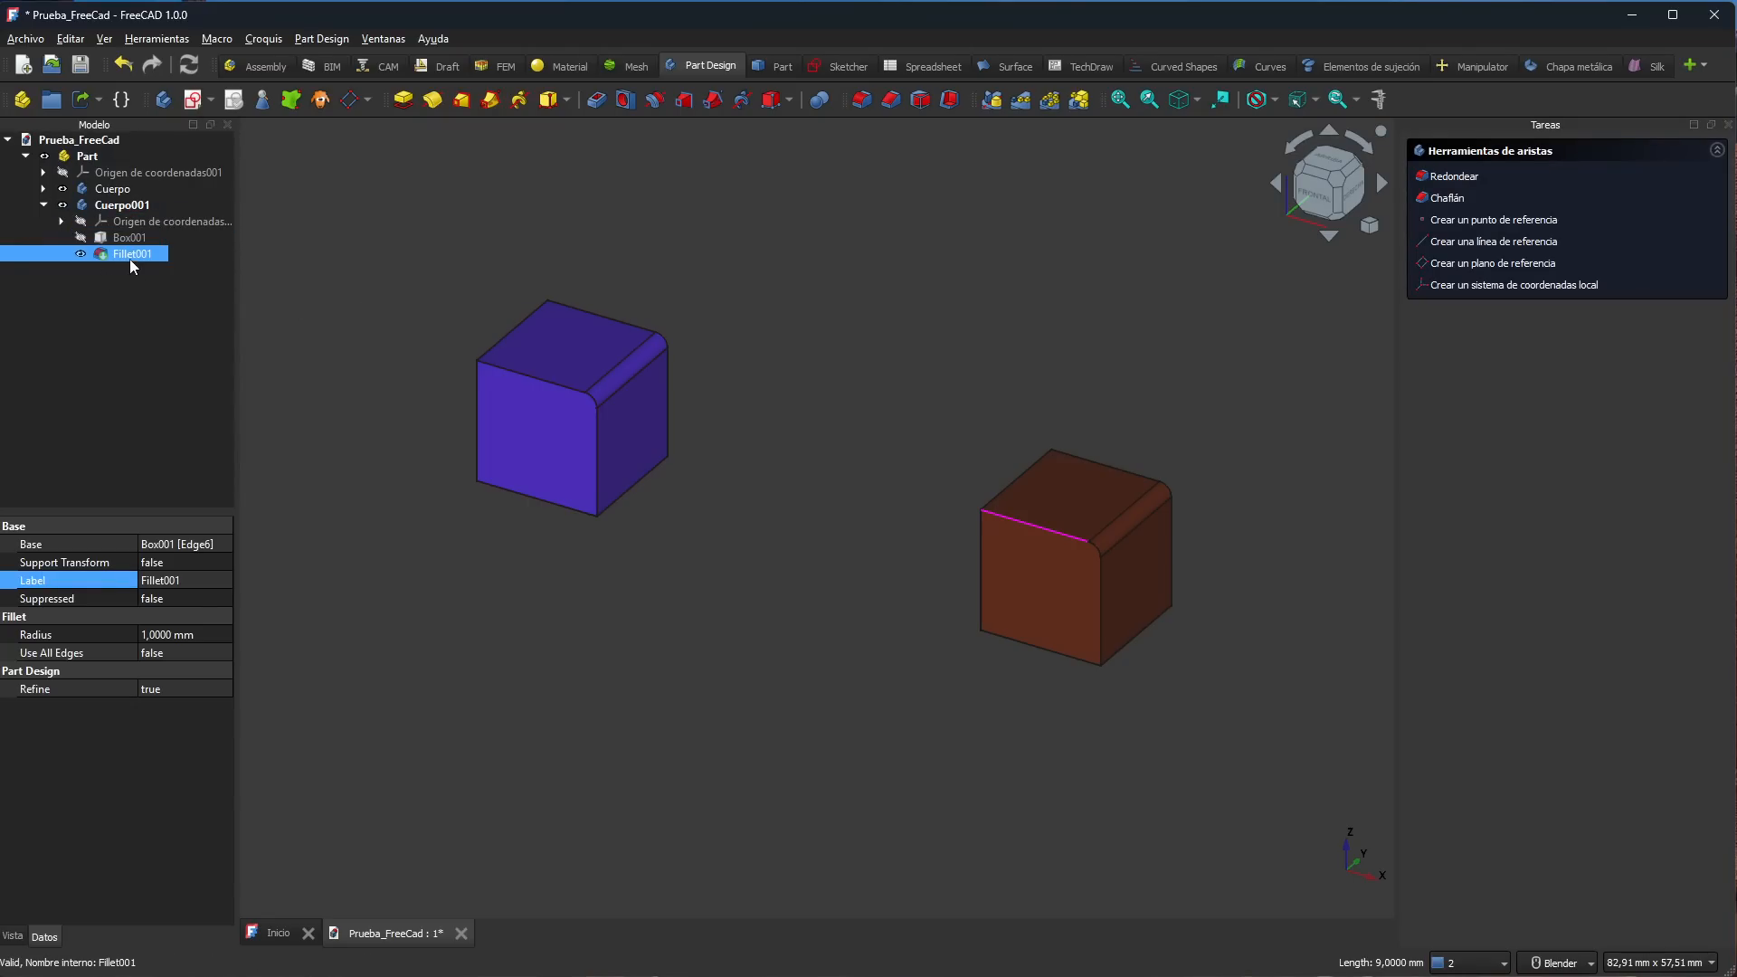
left_click(343, 304)
Step: Compare the properties and contents of the bodies Cuerpo and Cuerpo001 by selecting them alternately in the model tree
left_click(122, 204)
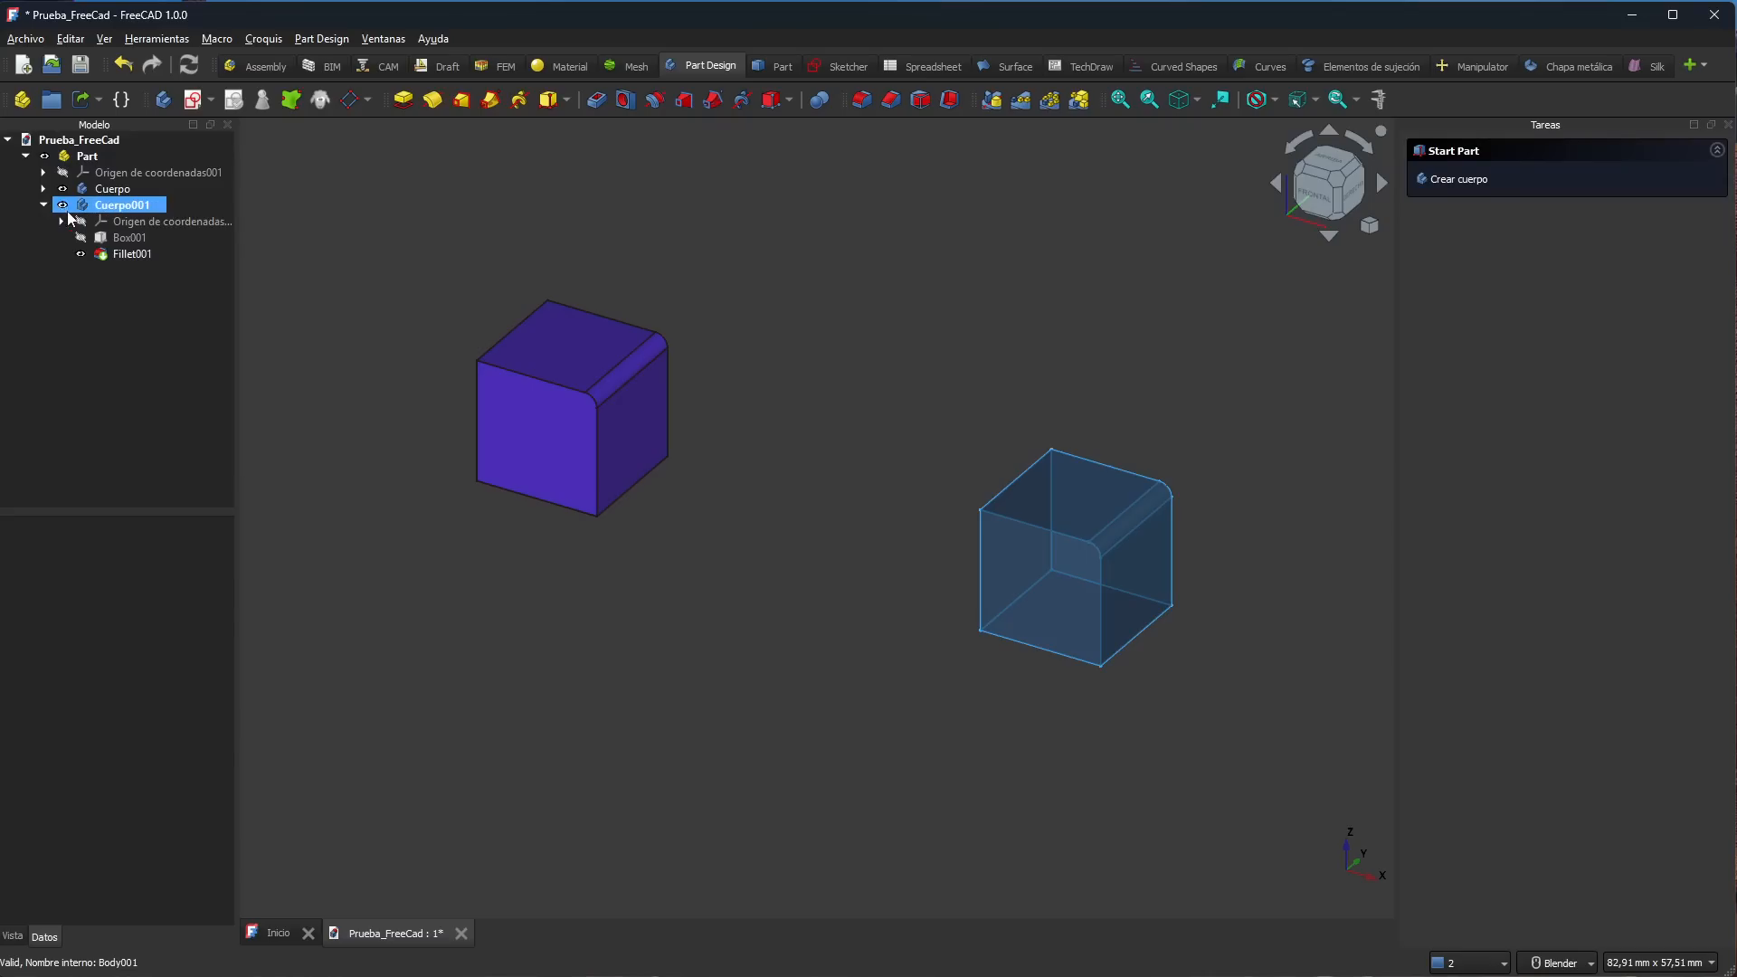
left_click(43, 205)
left_click(124, 174)
left_click(113, 188)
left_click(118, 205)
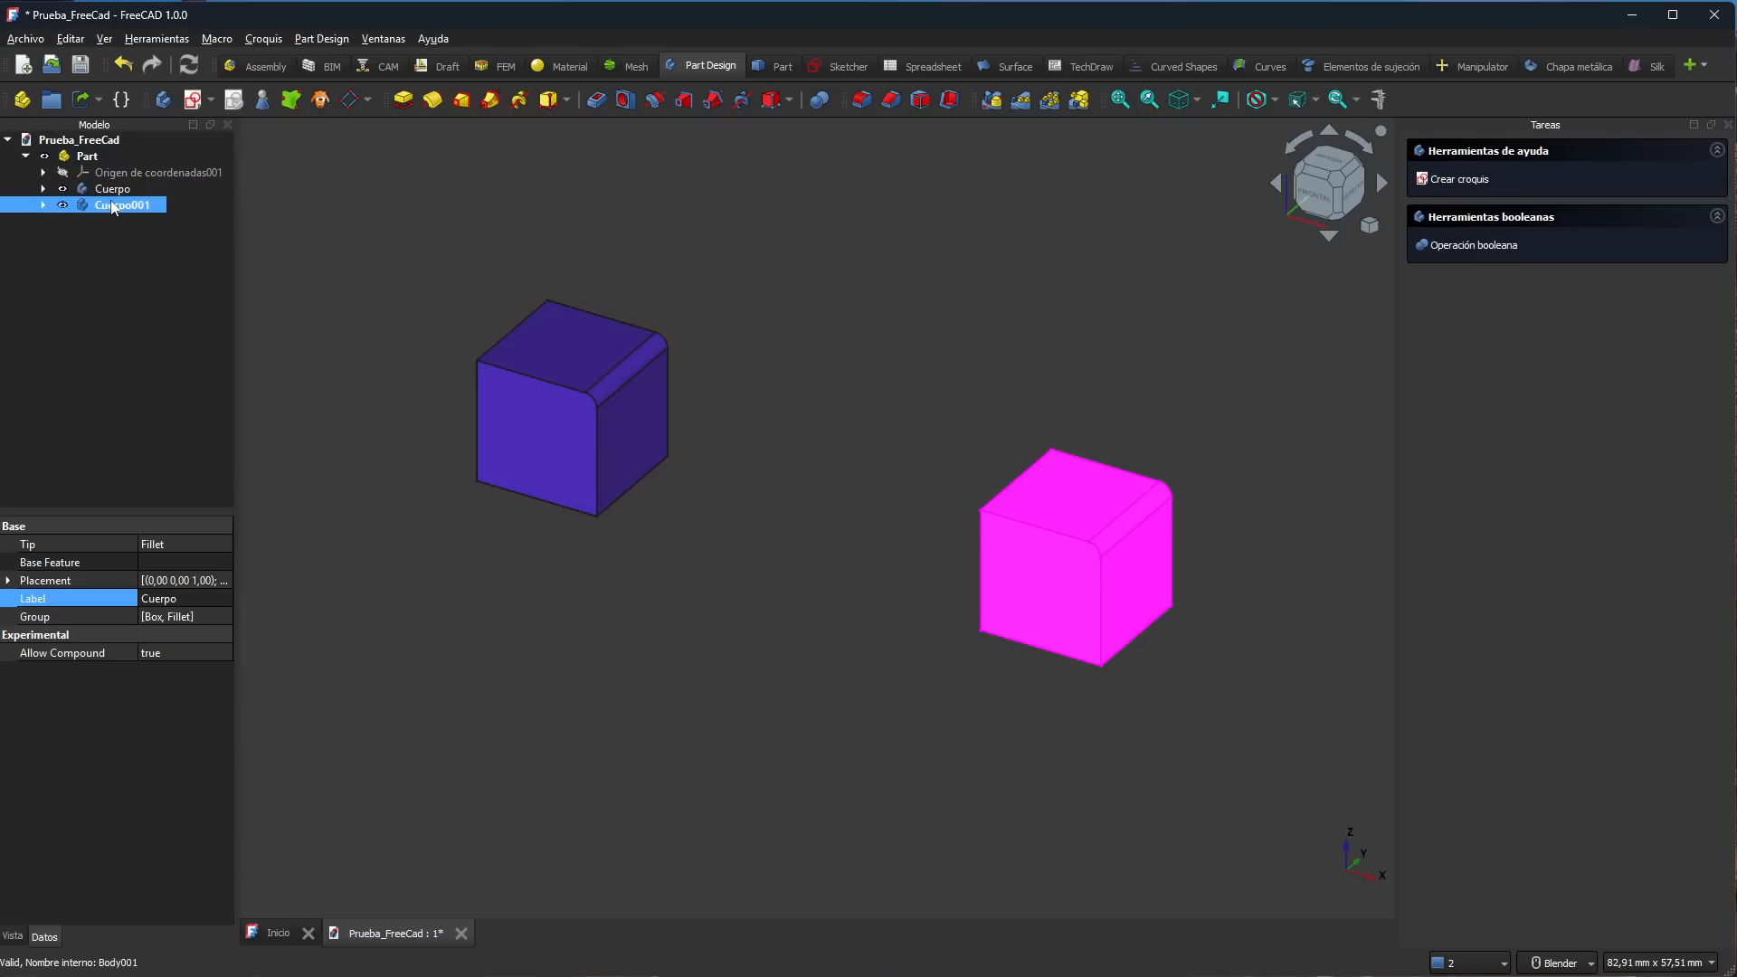
left_click(113, 189)
left_click(117, 204)
left_click(113, 188)
left_click(117, 204)
left_click(43, 204)
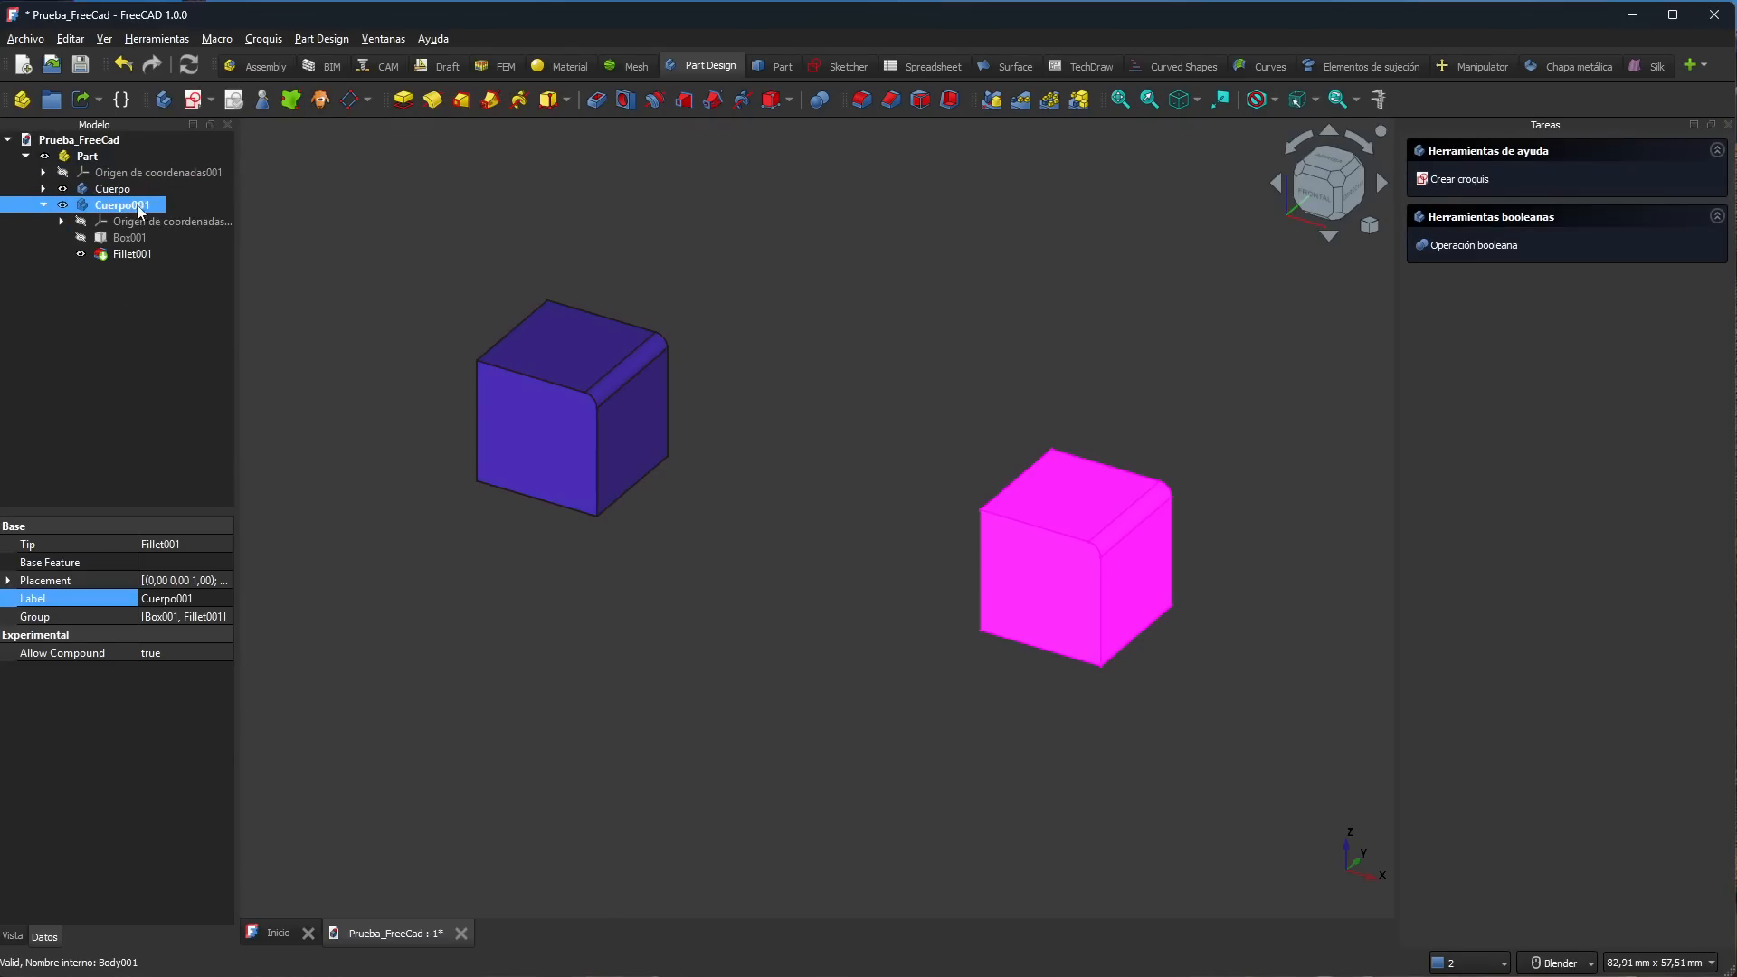
left_click(335, 442)
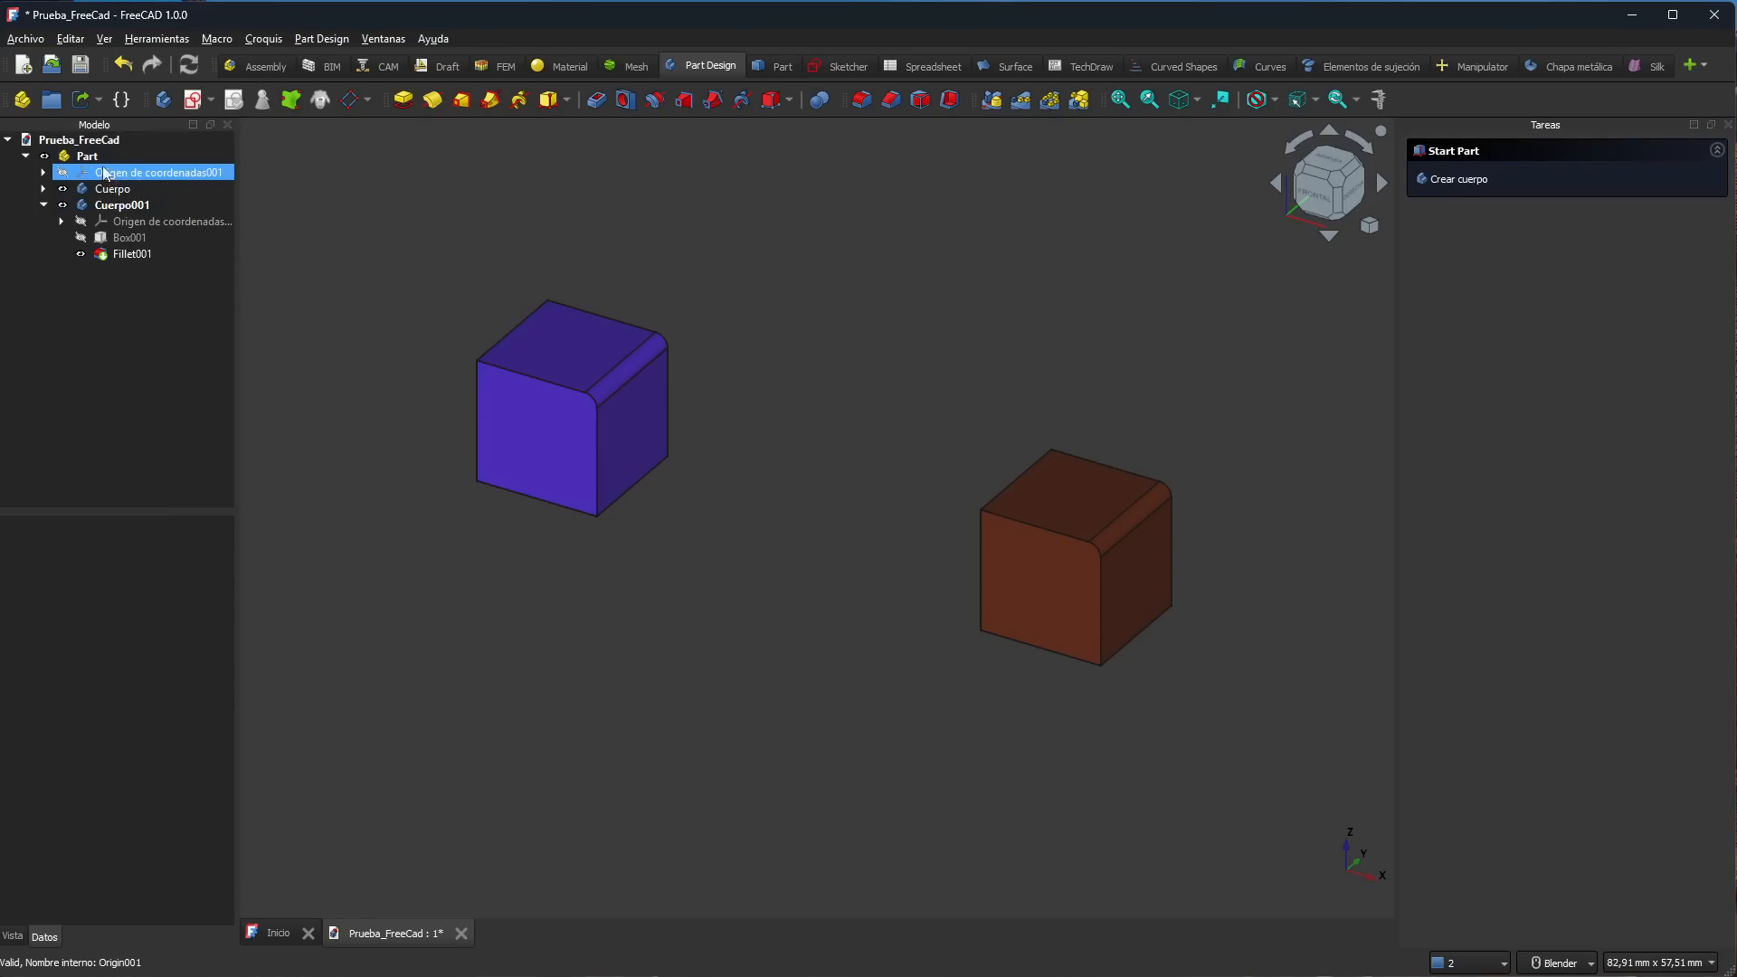
Step: Fit the view to the body Cuerpo, to Cuerpo001 and back to Cuerpo to examine each separately
scroll(733, 606, "down", 2)
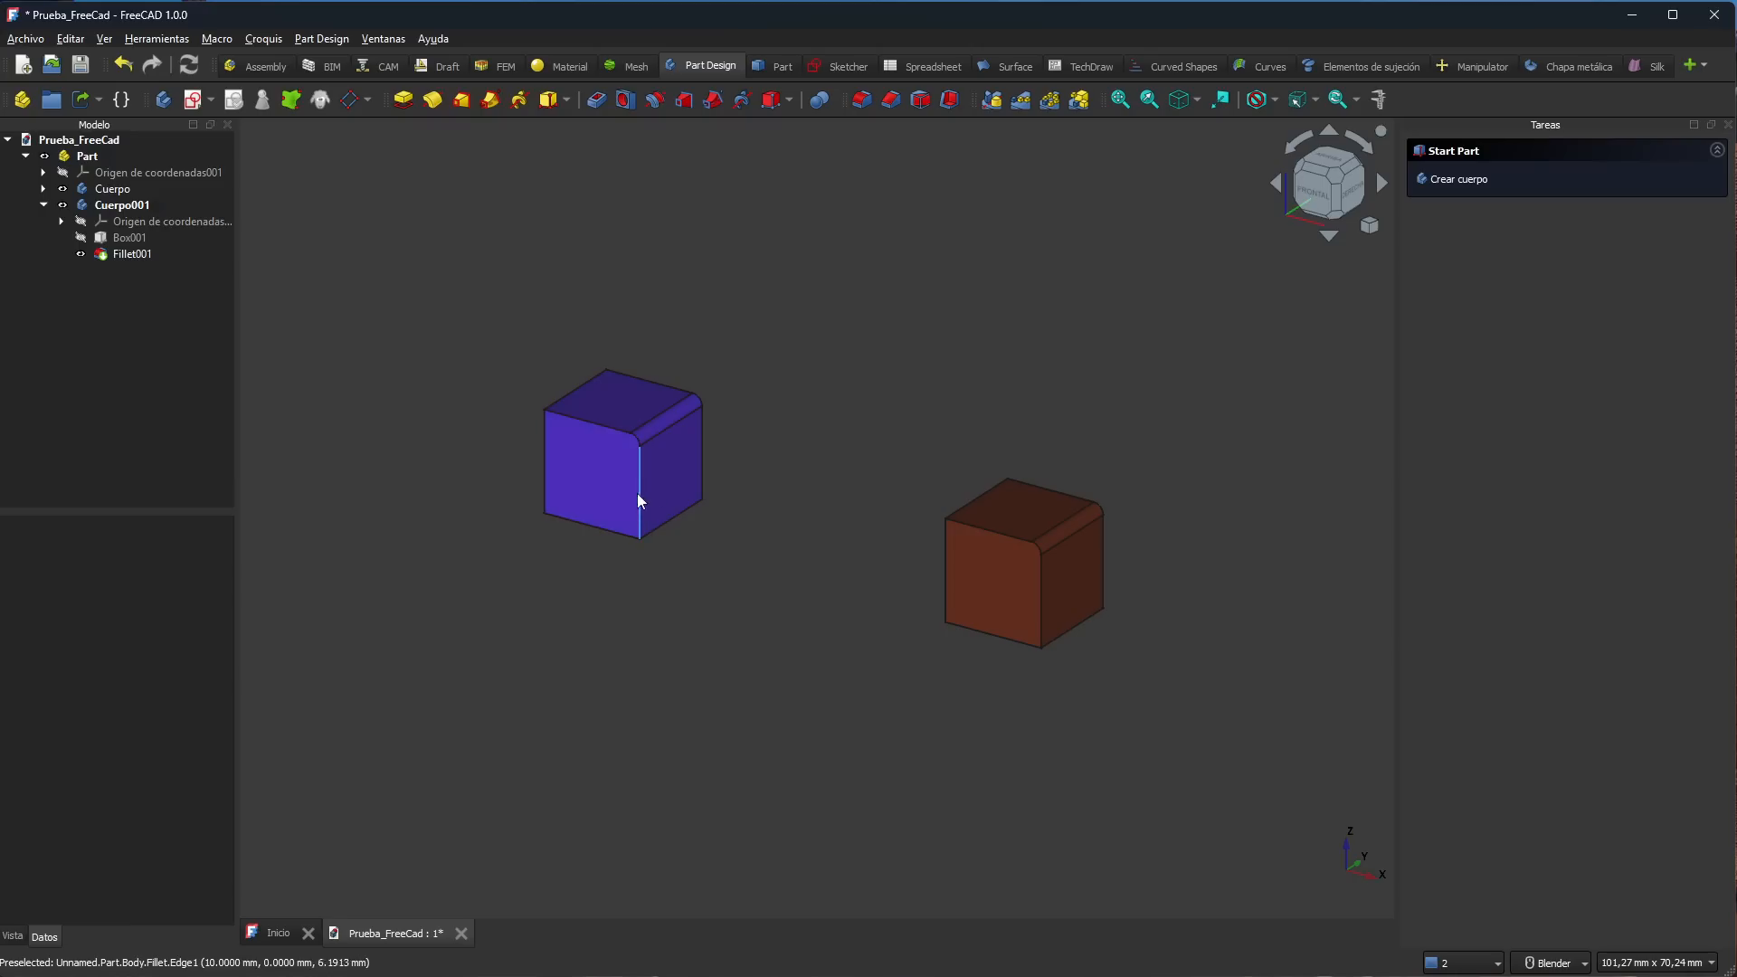
scroll(753, 508, "up", 10)
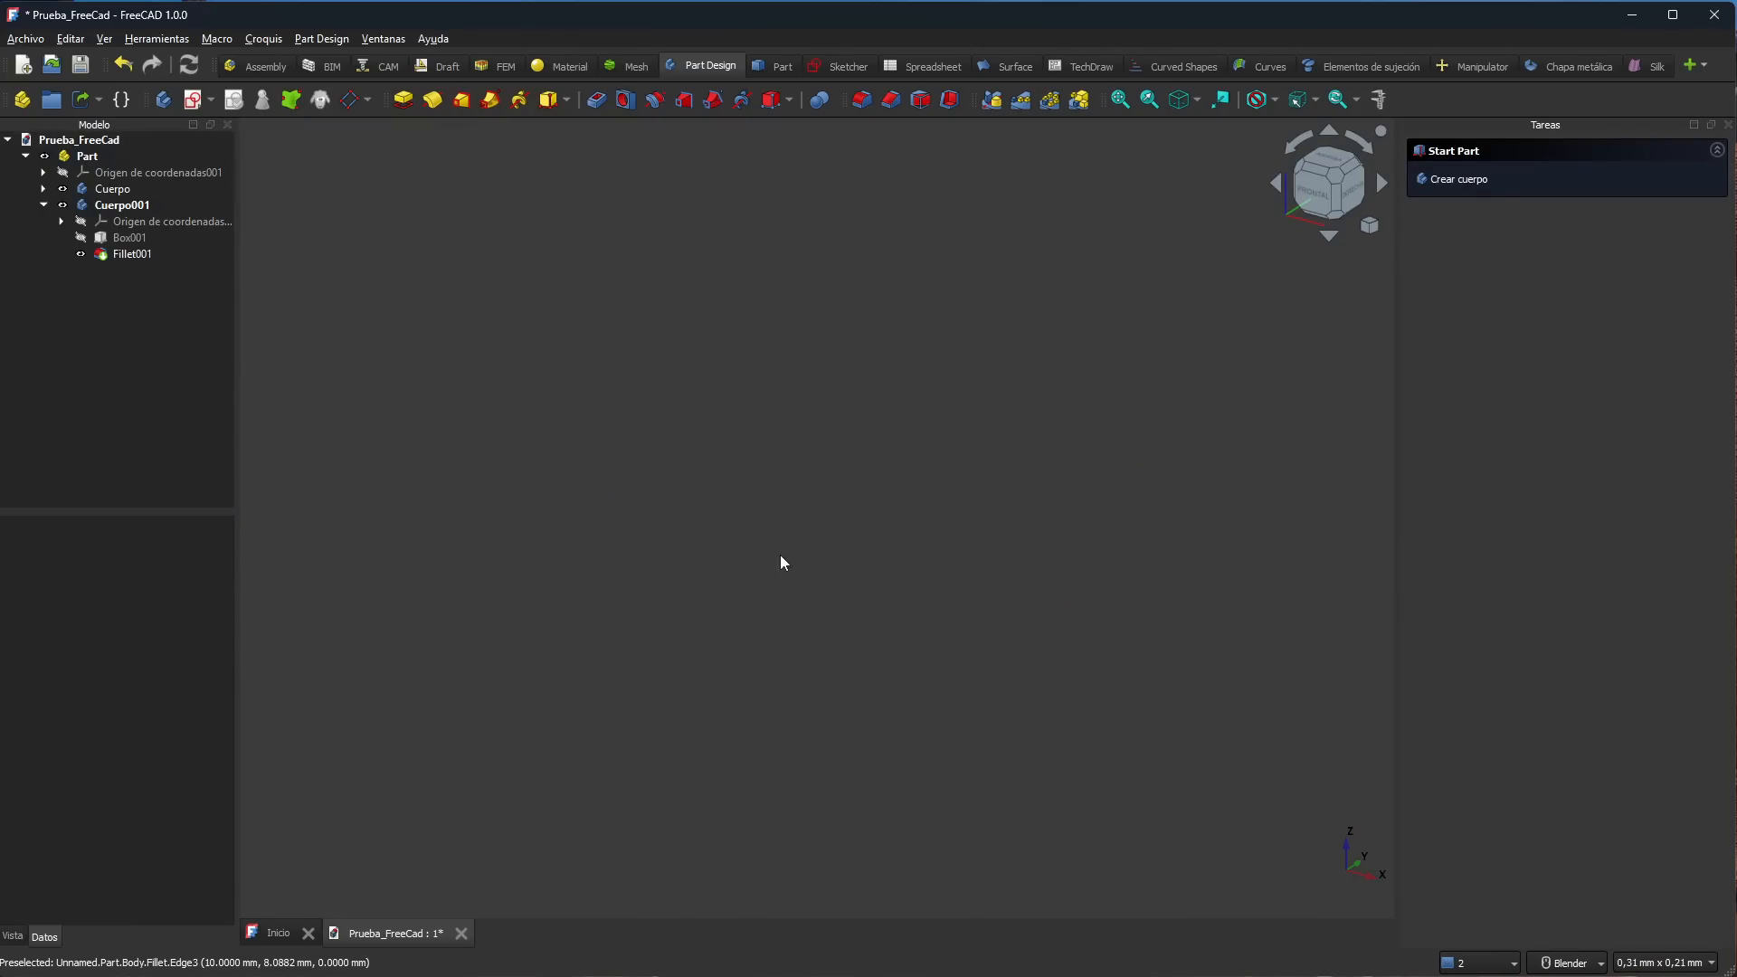
left_click(111, 190)
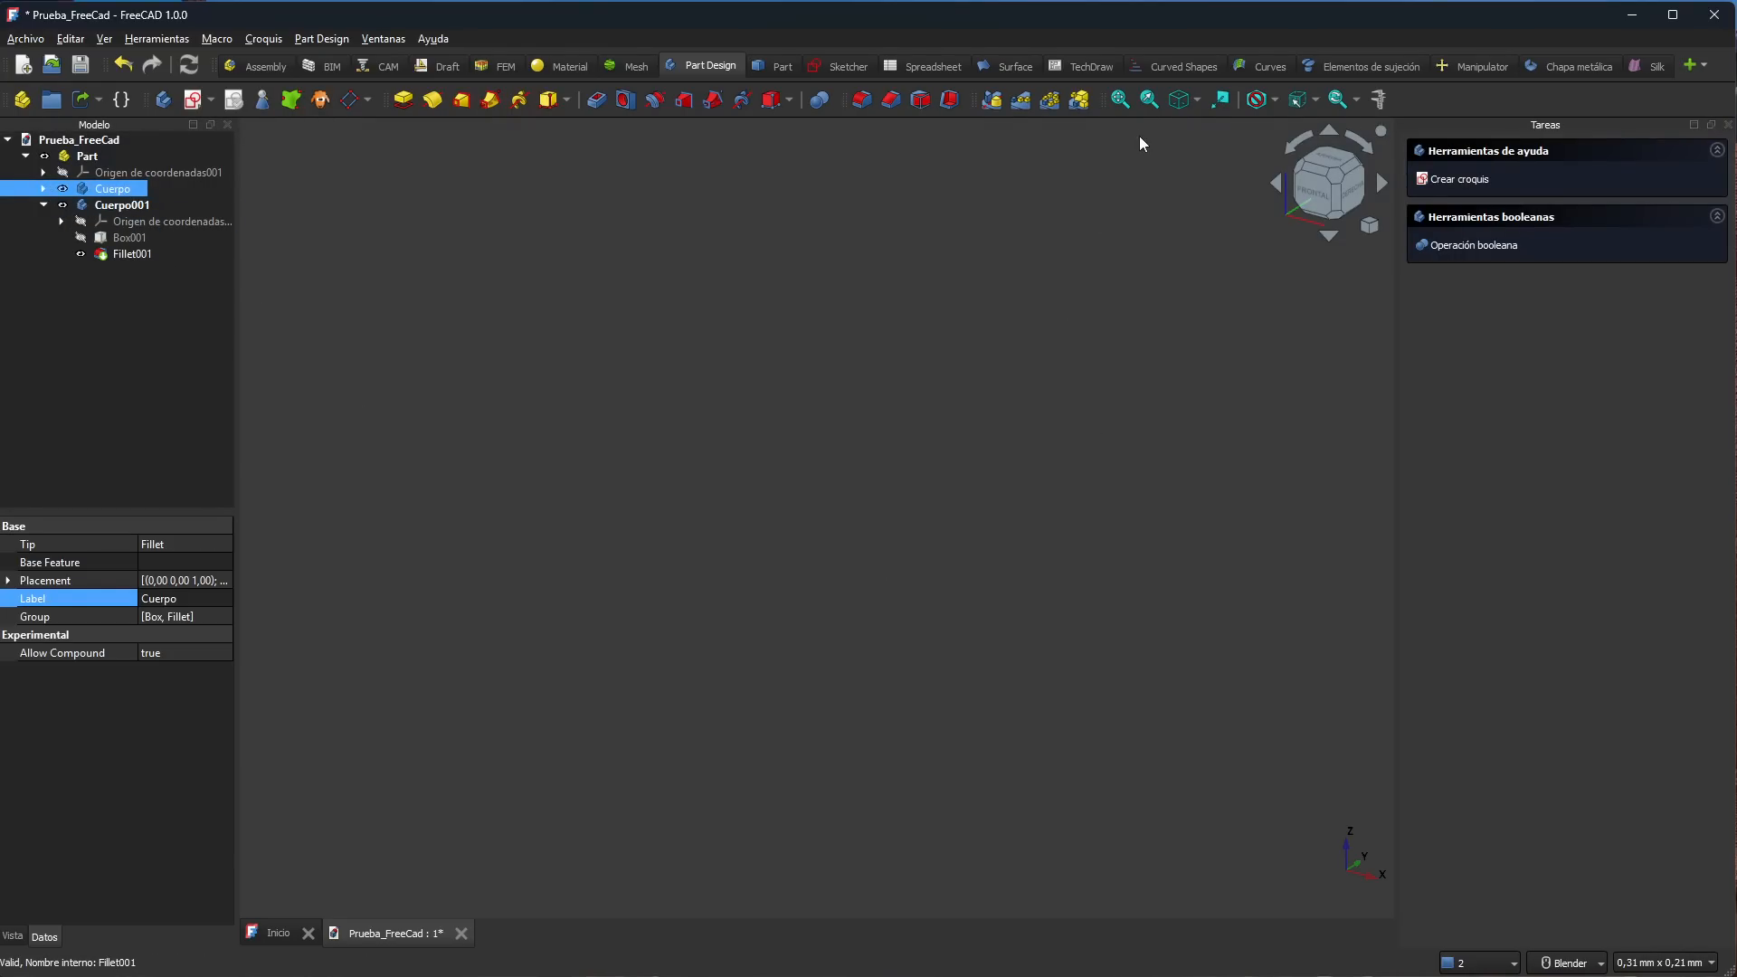
left_click(1149, 101)
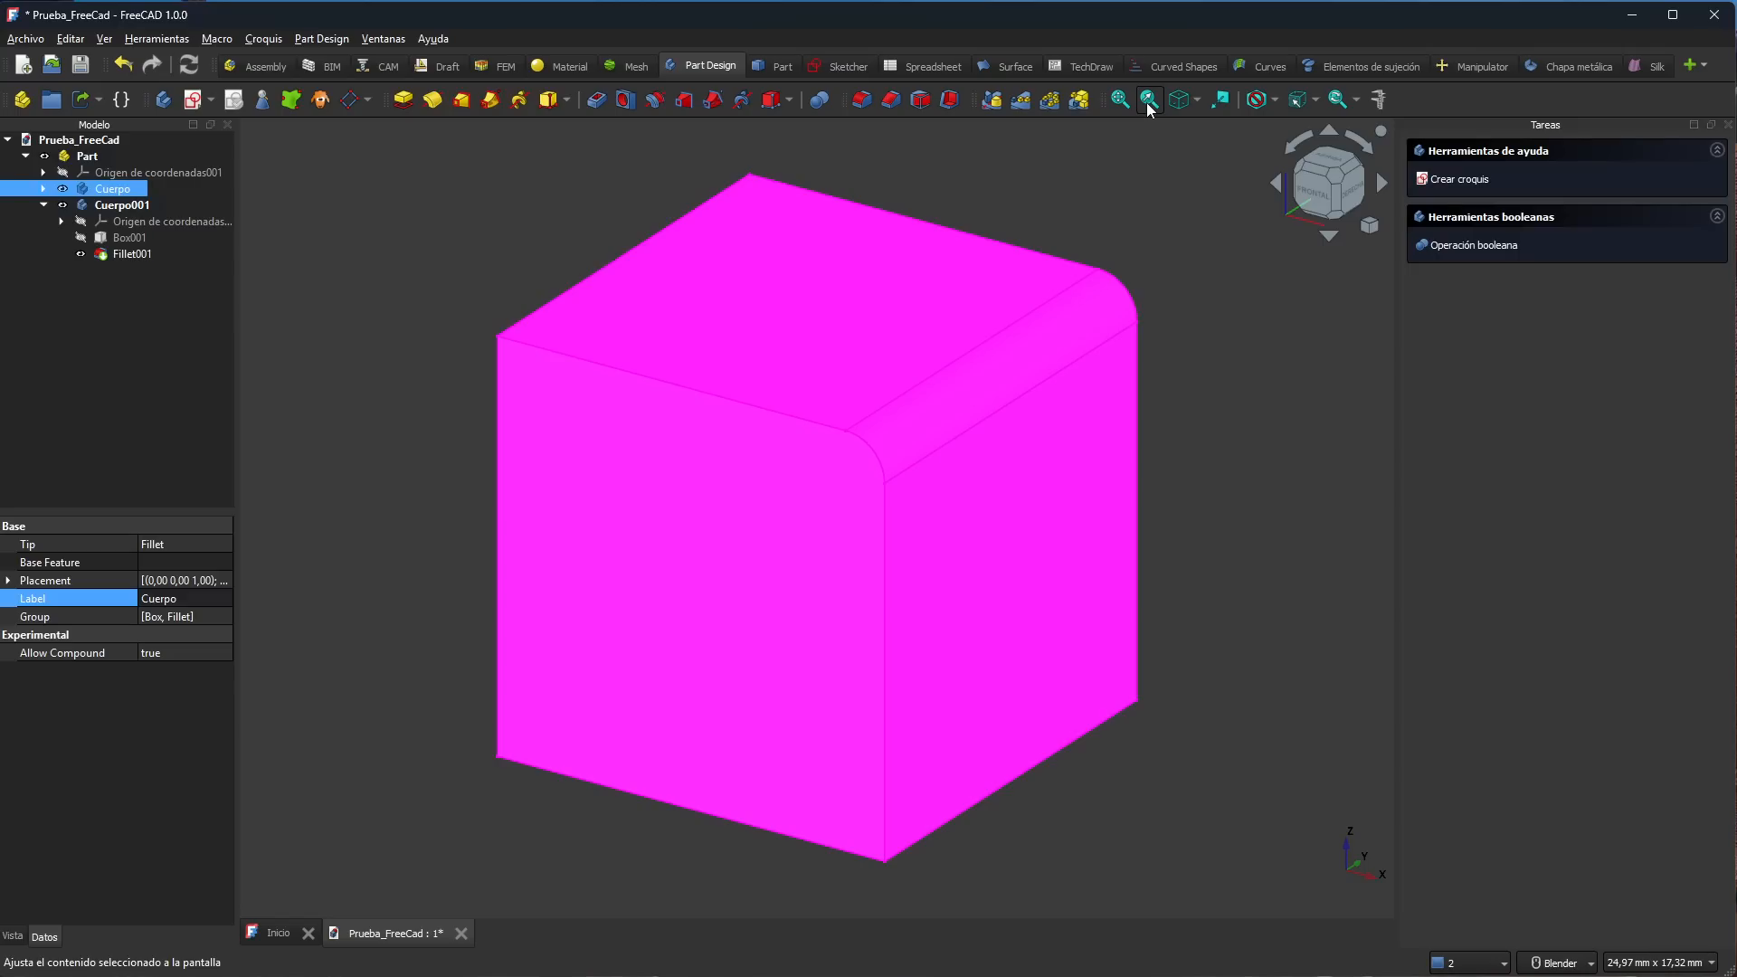
left_click(1271, 531)
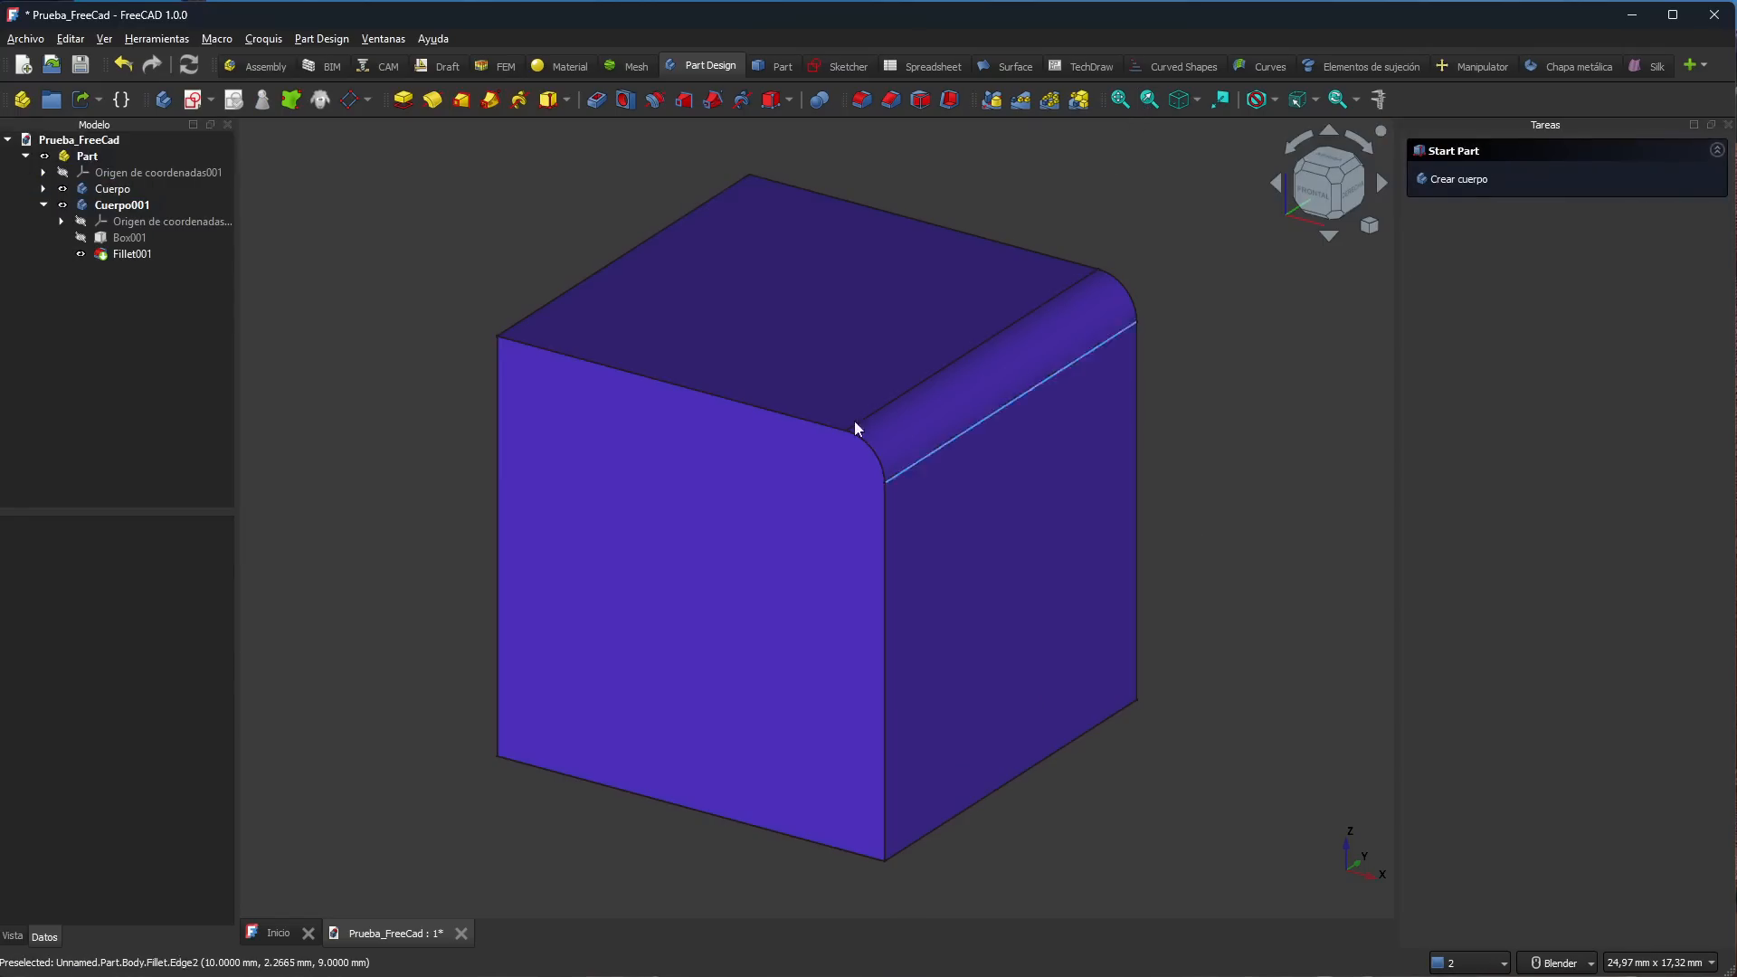
left_click(124, 206)
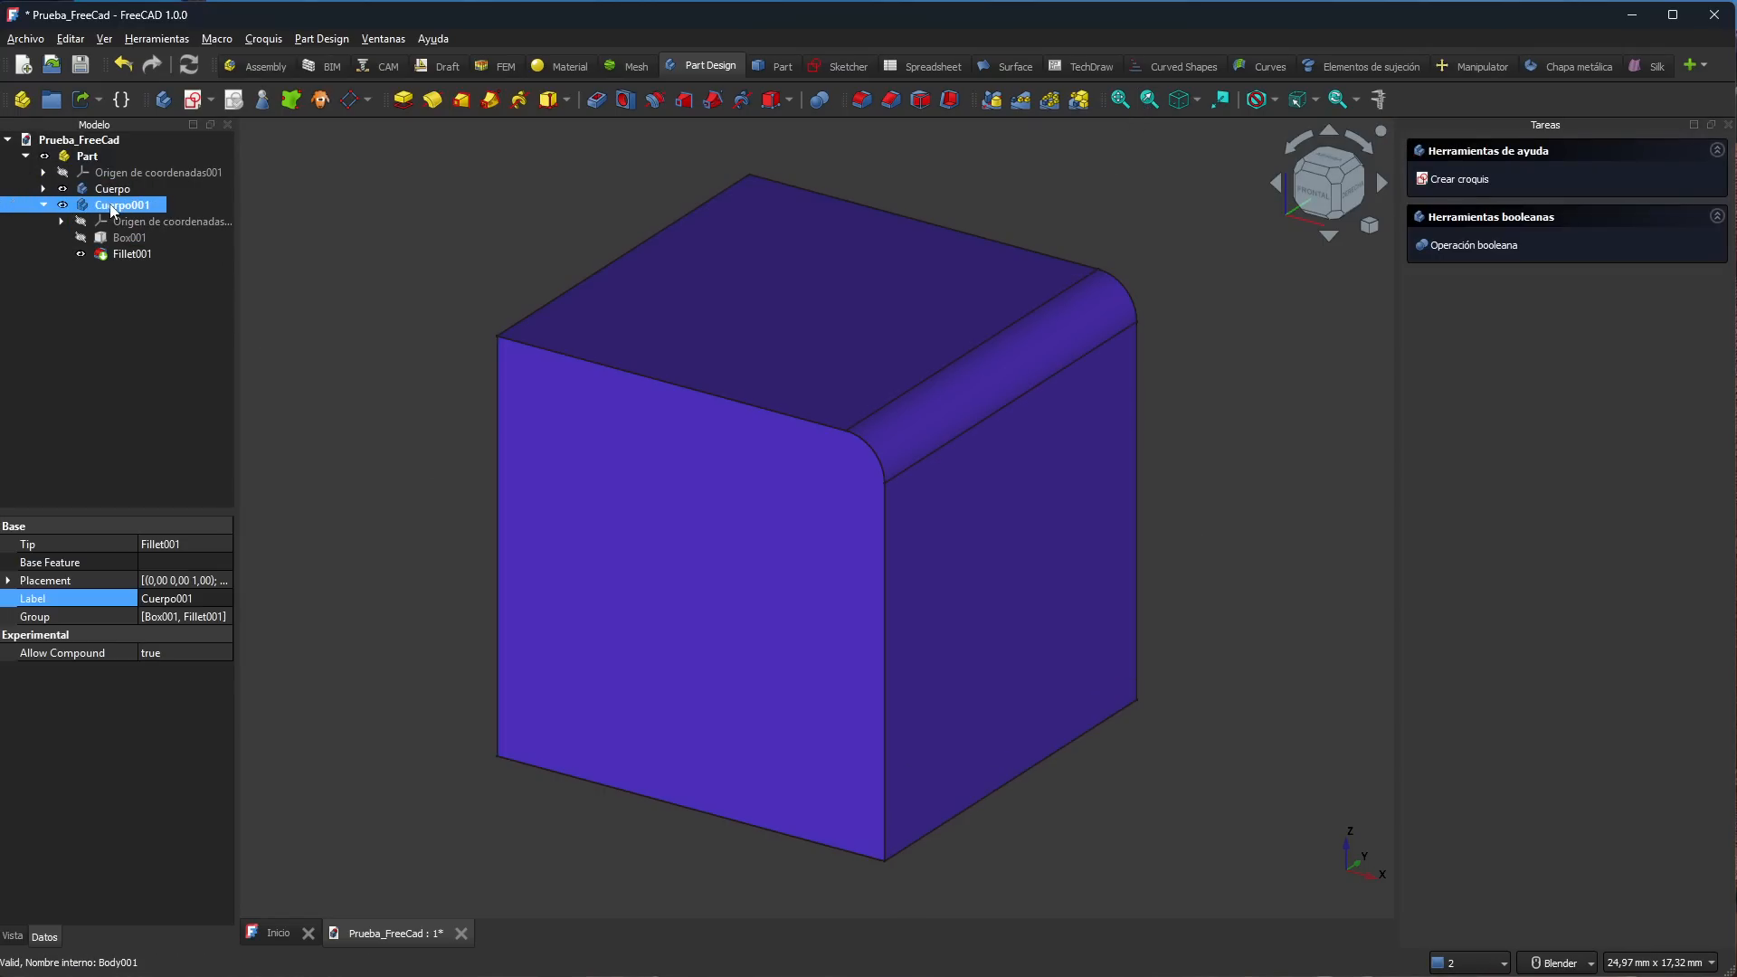
left_click(1146, 103)
left_click(1222, 377)
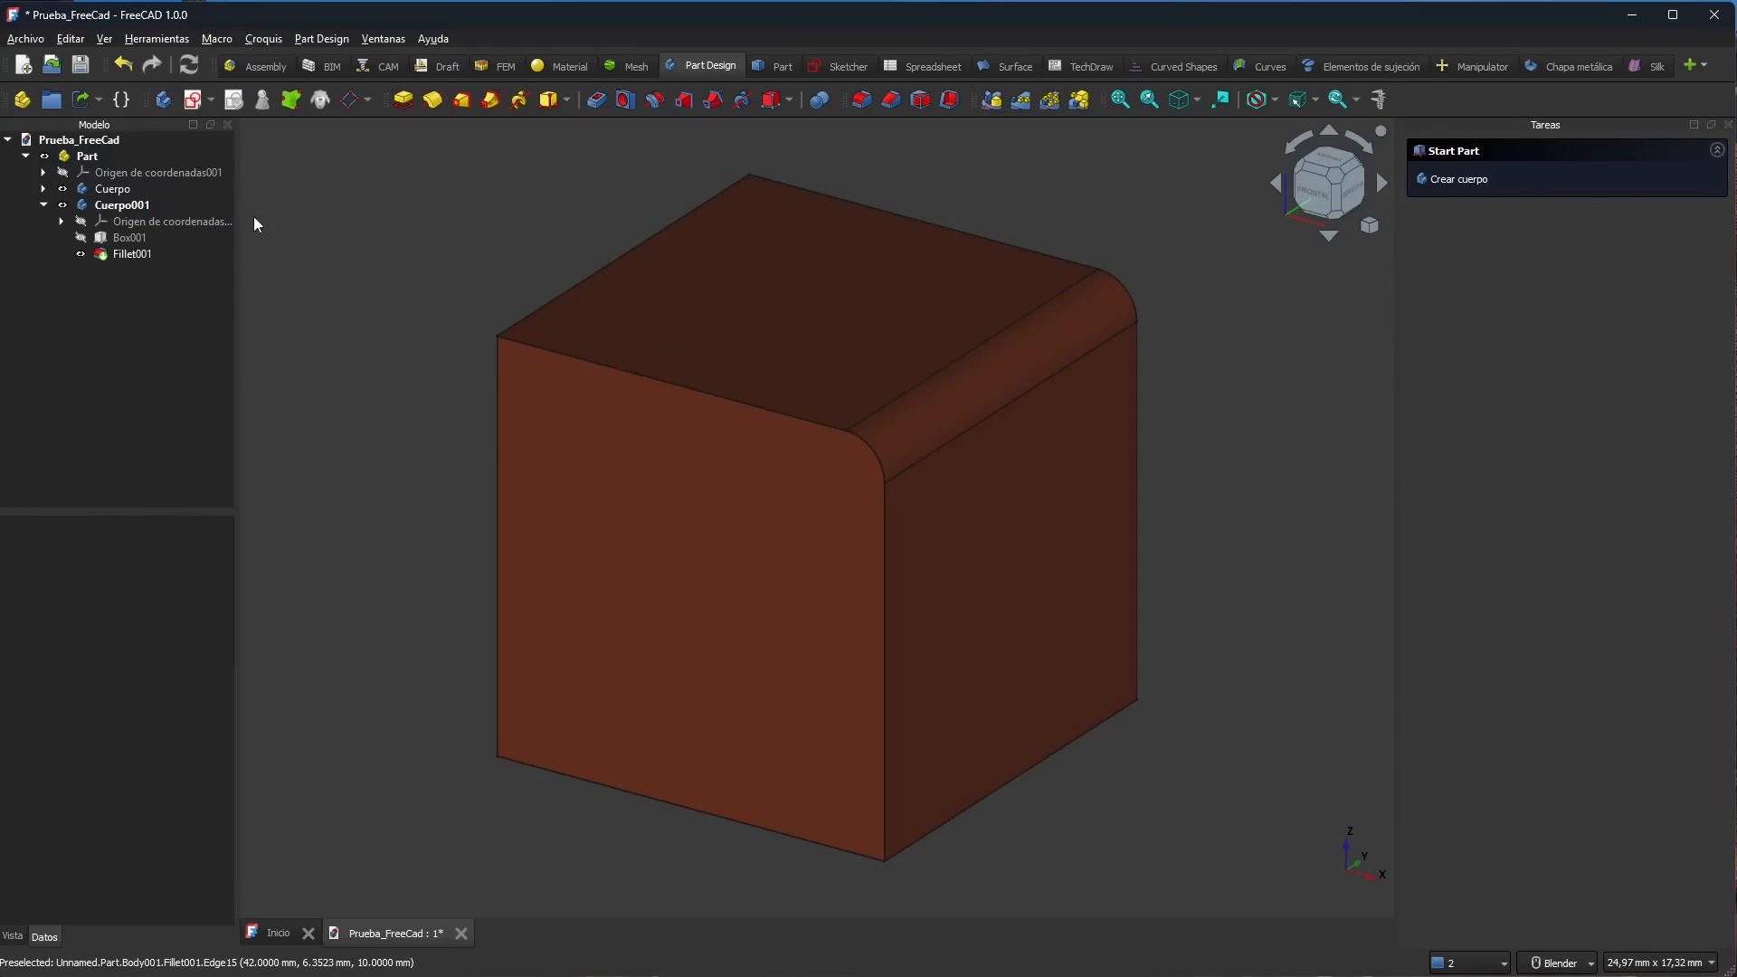
left_click(113, 188)
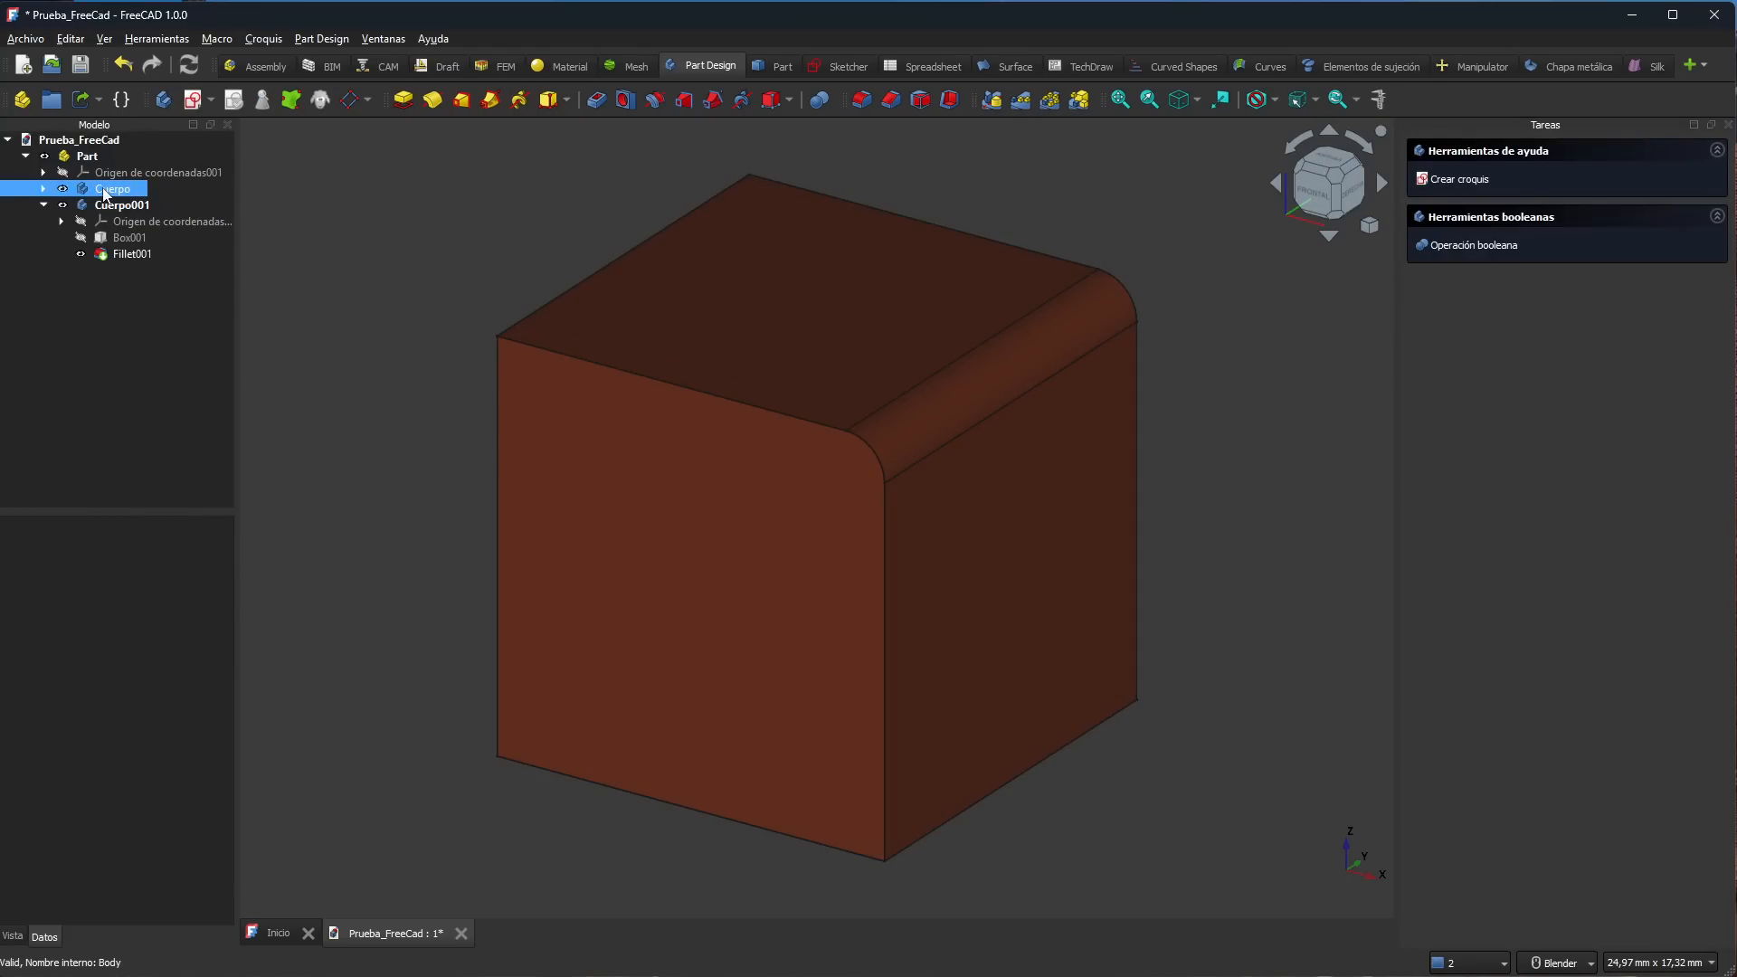
left_click(1149, 101)
left_click(1202, 318)
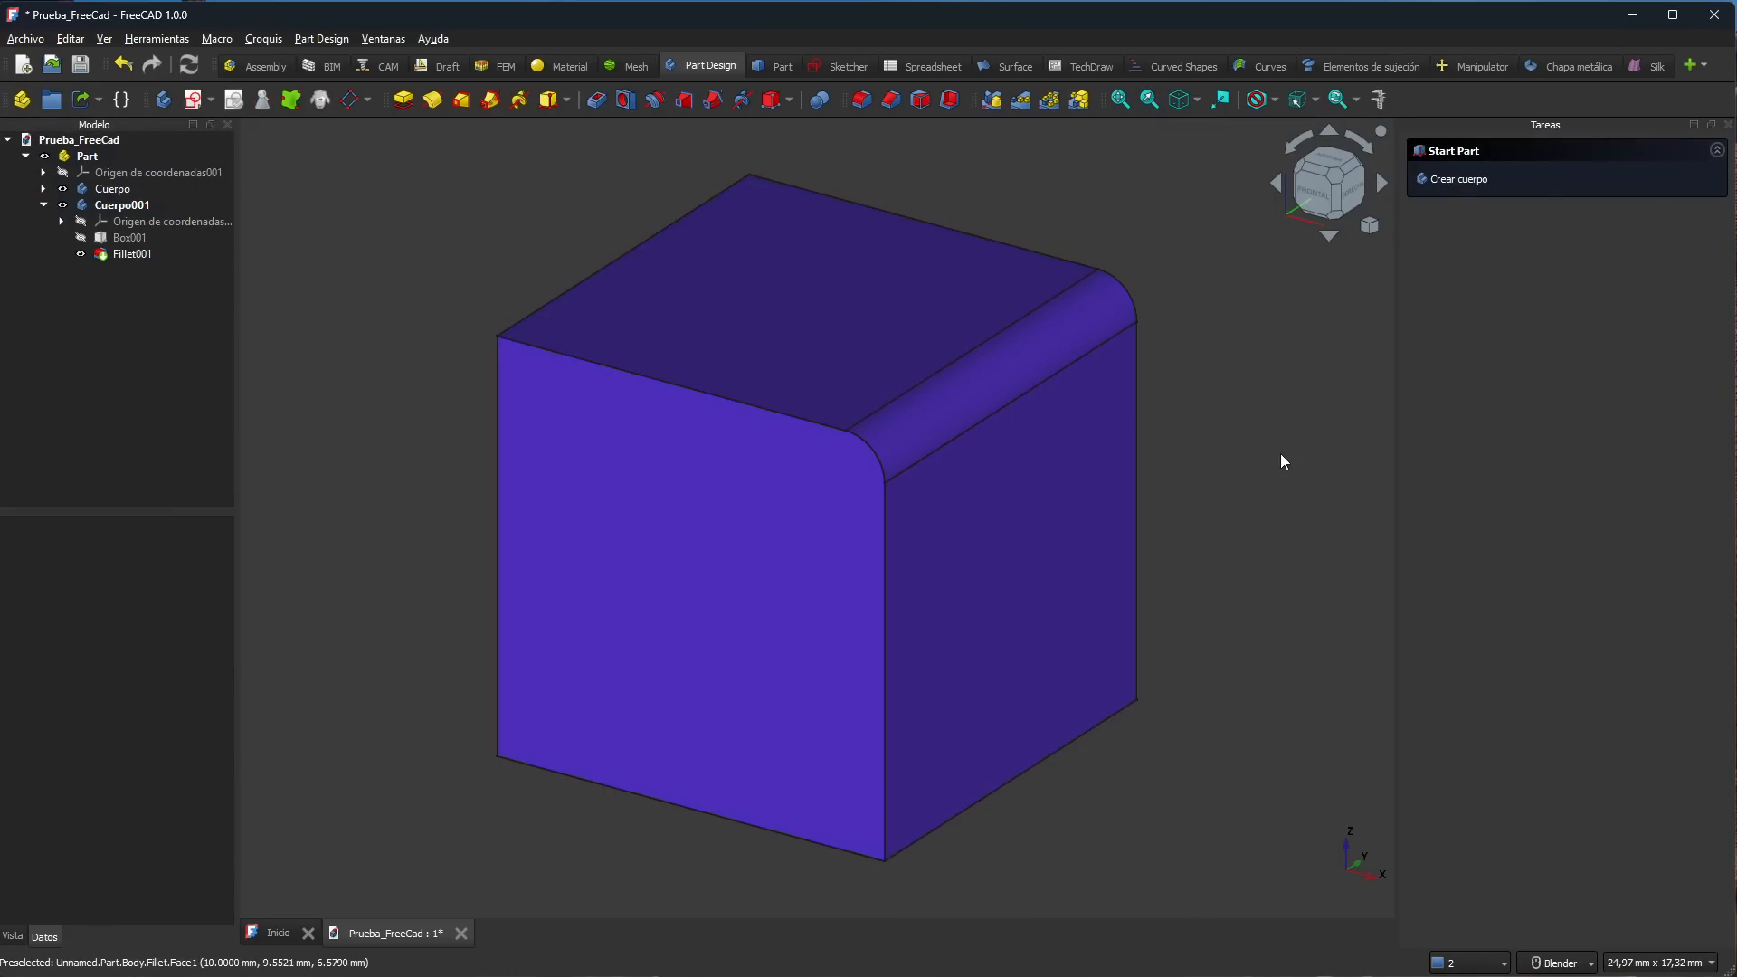
Step: Delete the Fillet feature from the body Cuerpo
left_click(43, 188)
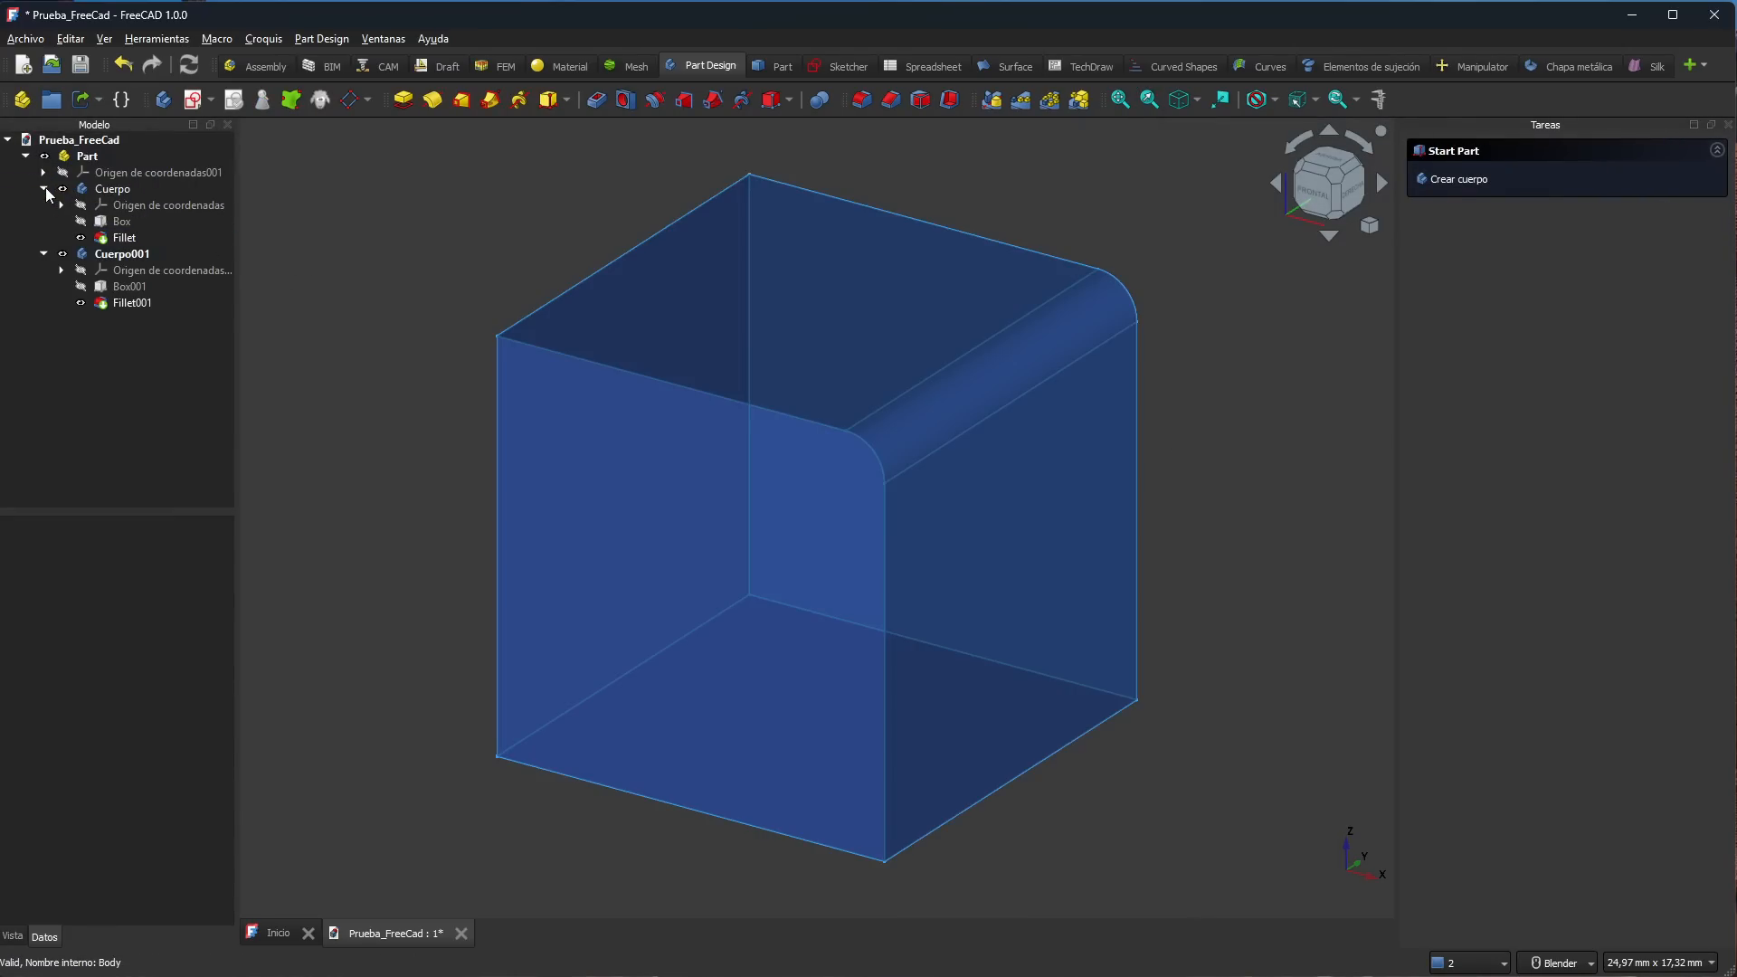
right_click(119, 237)
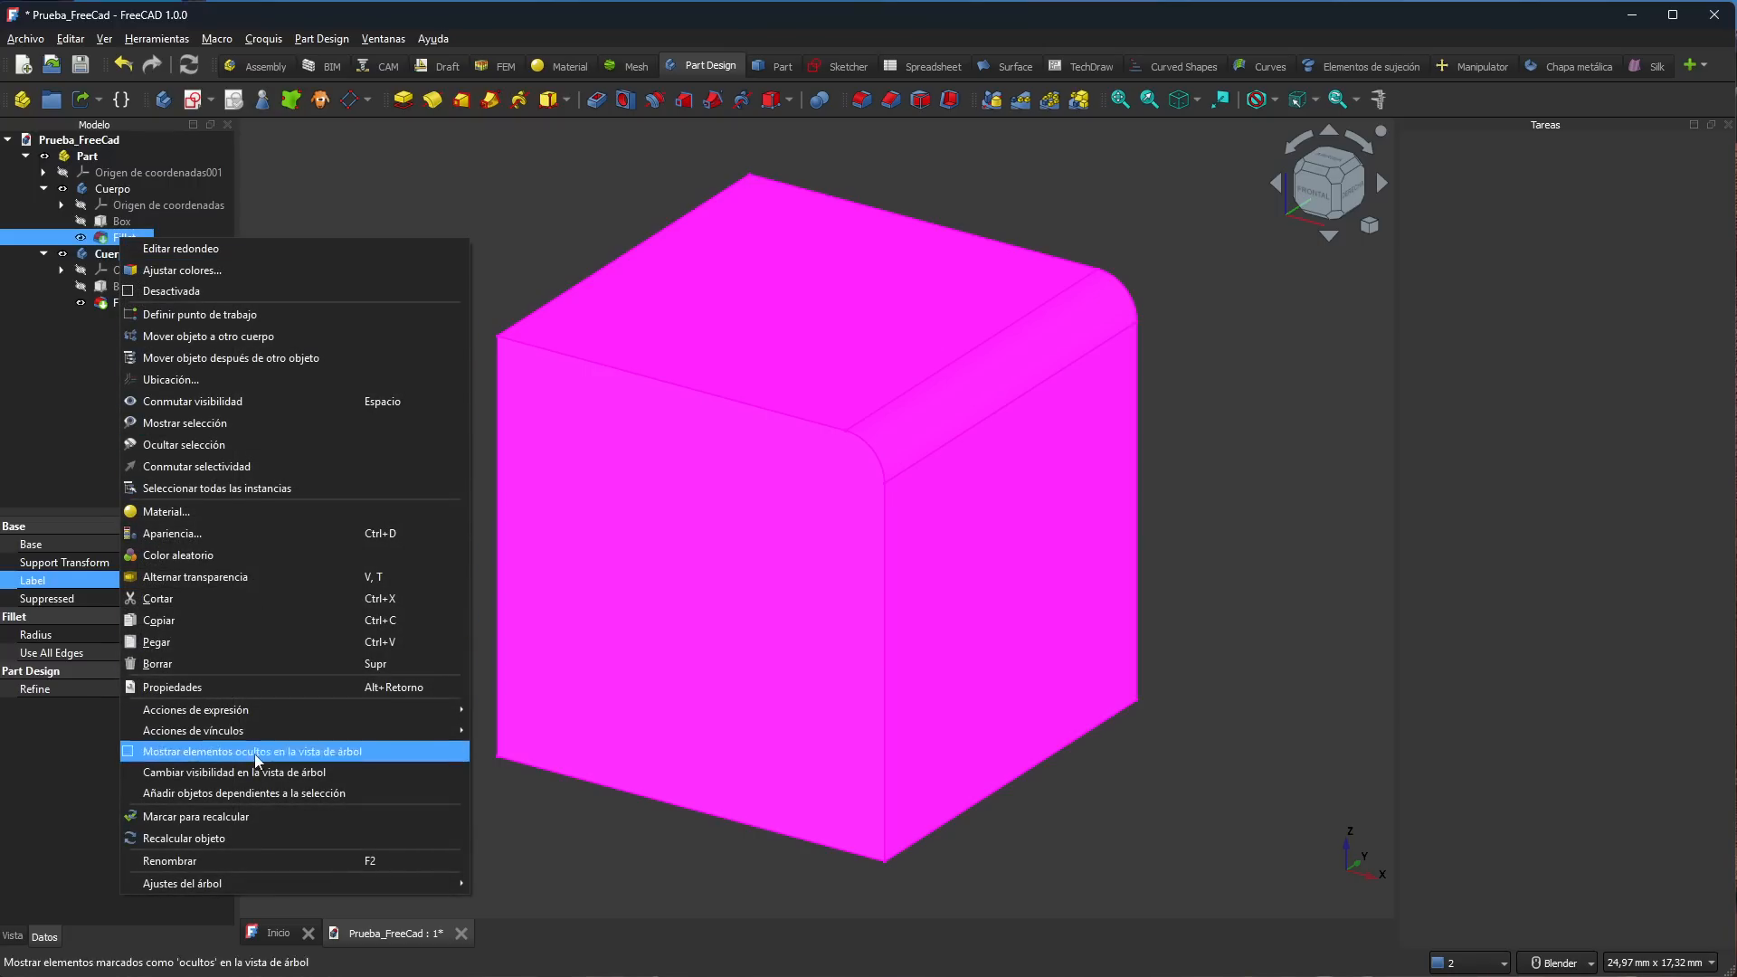
left_click(209, 661)
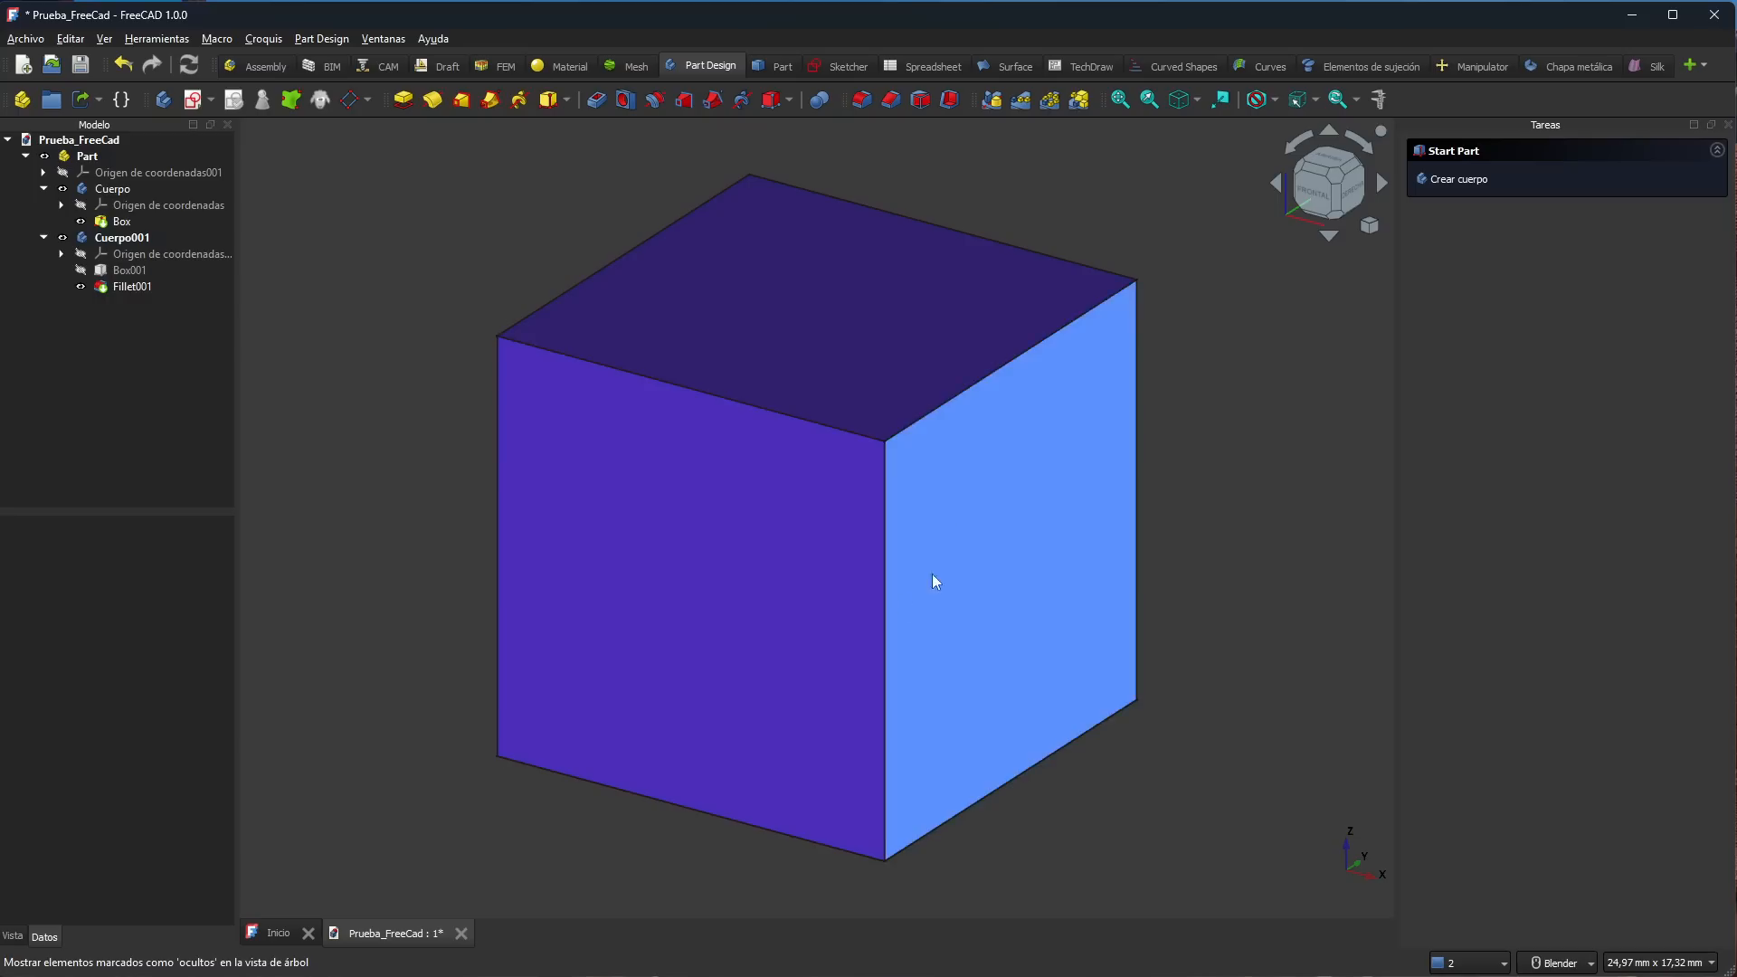
Step: Check the fillet on the body Cuerpo001 up close and return to a view of both cubes
left_click(122, 237)
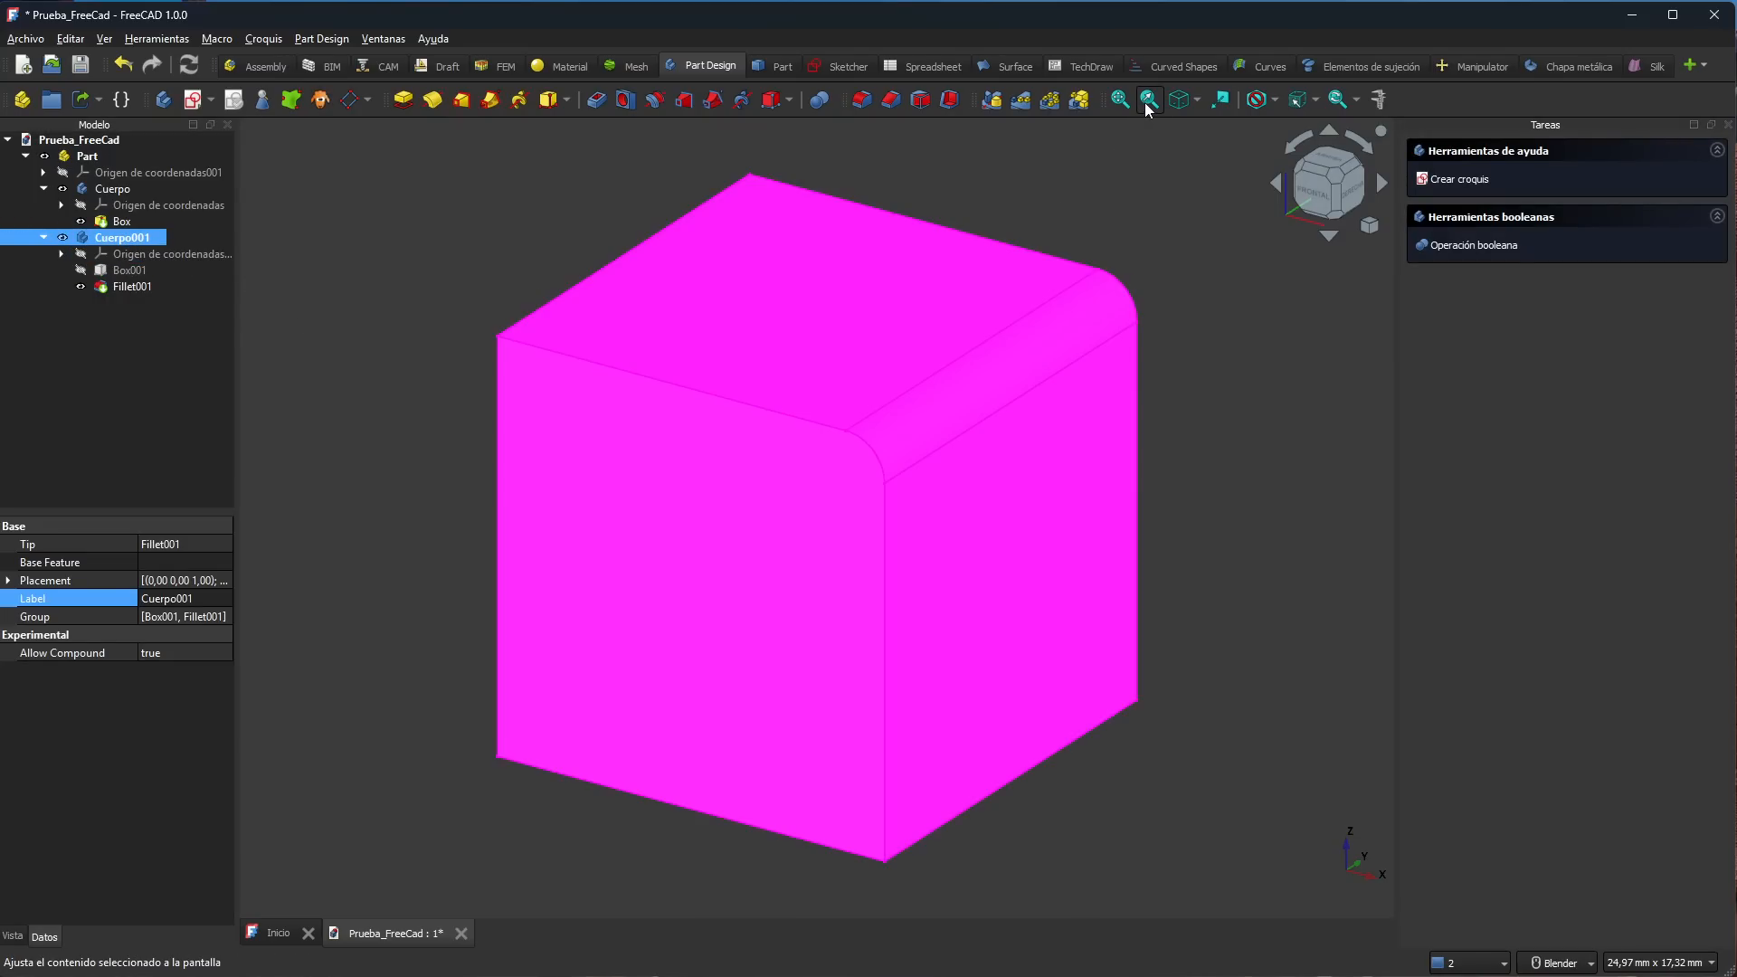
left_click(1215, 251)
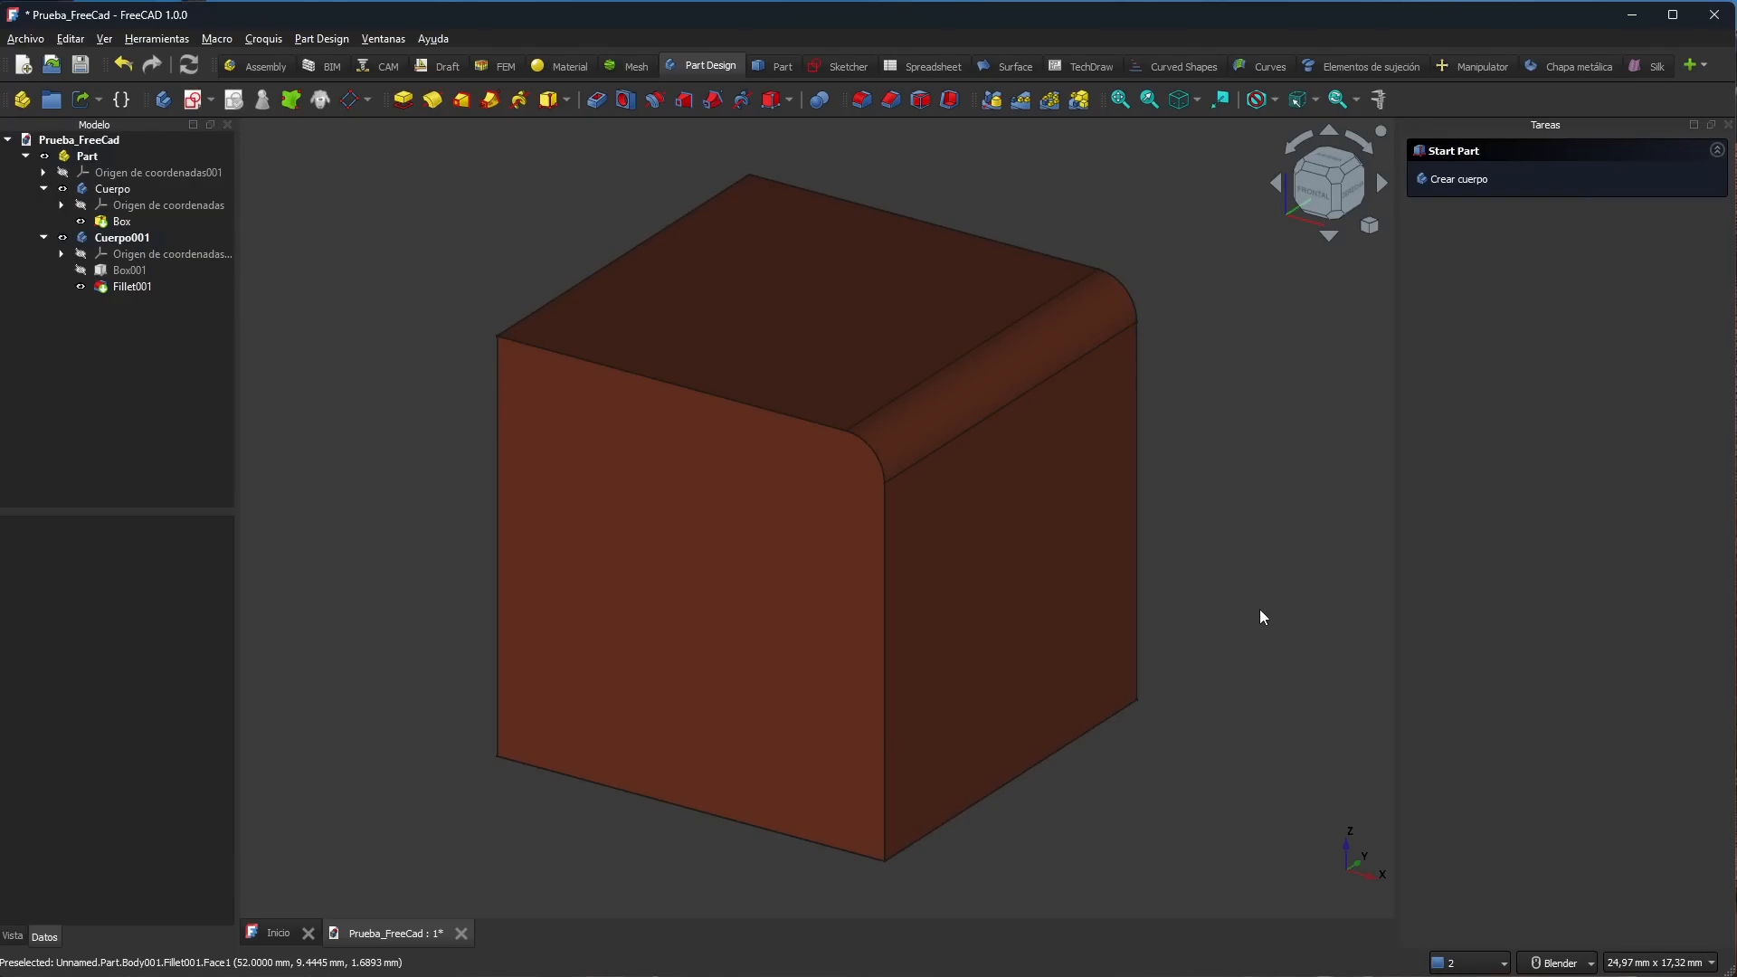
left_click(1122, 101)
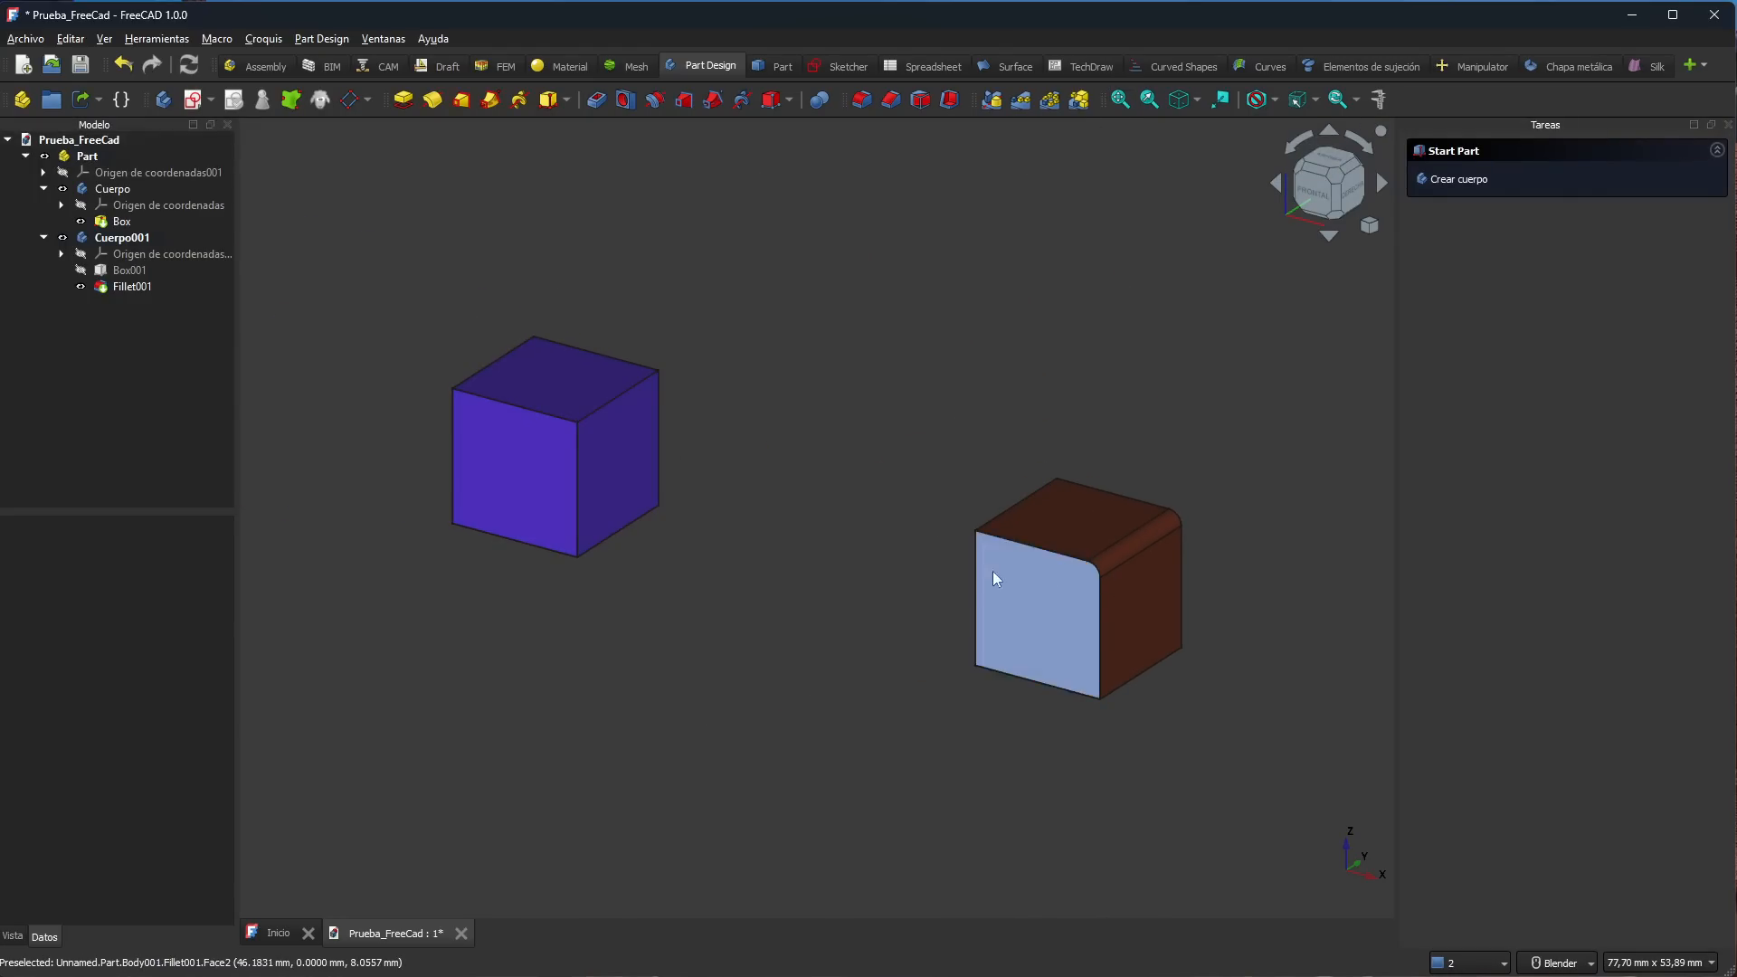
Step: Hide and show again the bodies Cuerpo001 and Cuerpo one after the other
left_click(62, 238)
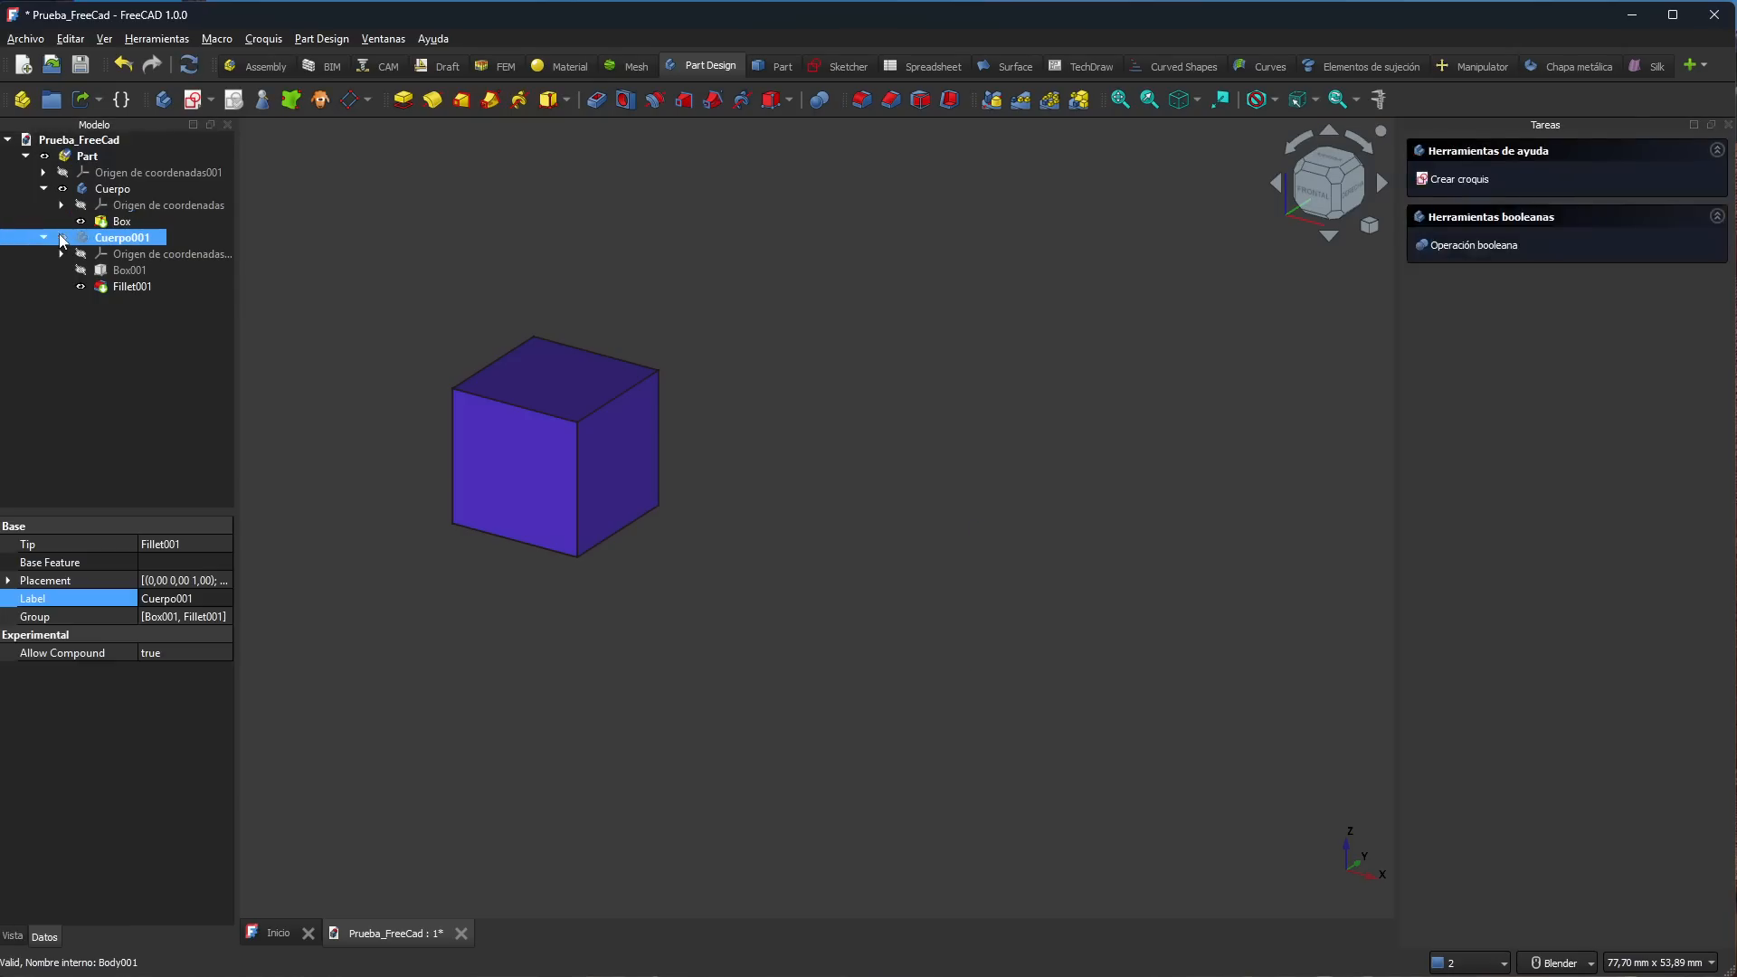
left_click(62, 238)
left_click(63, 188)
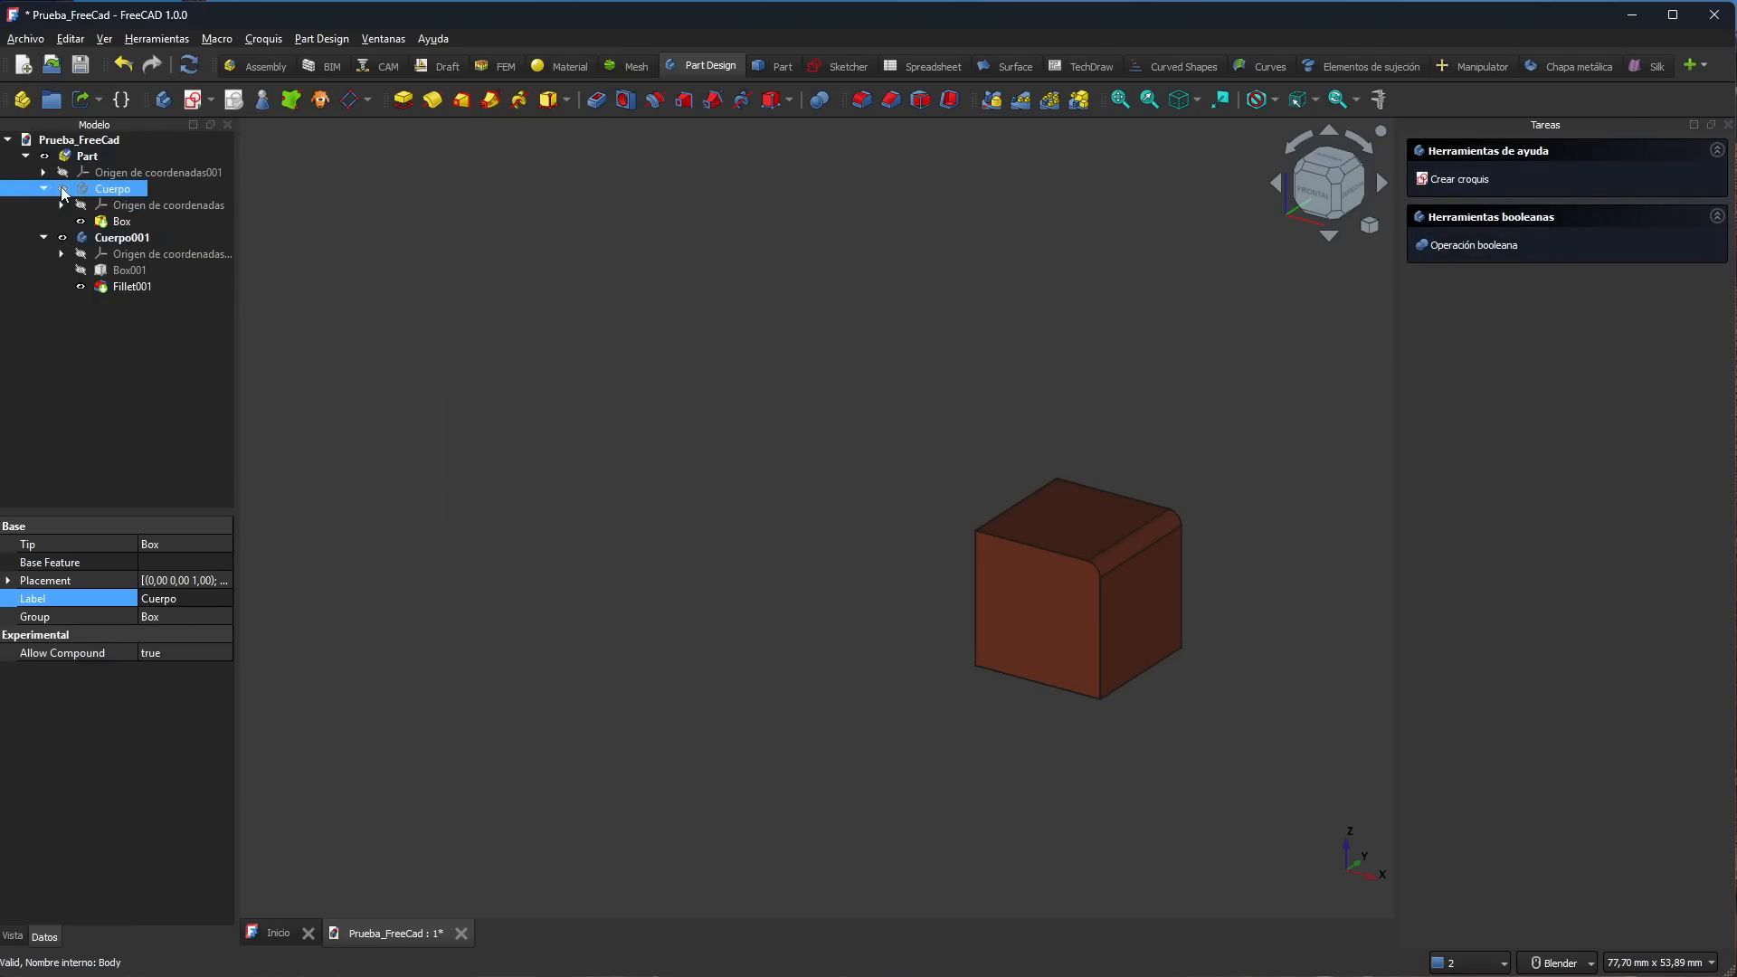
left_click(63, 188)
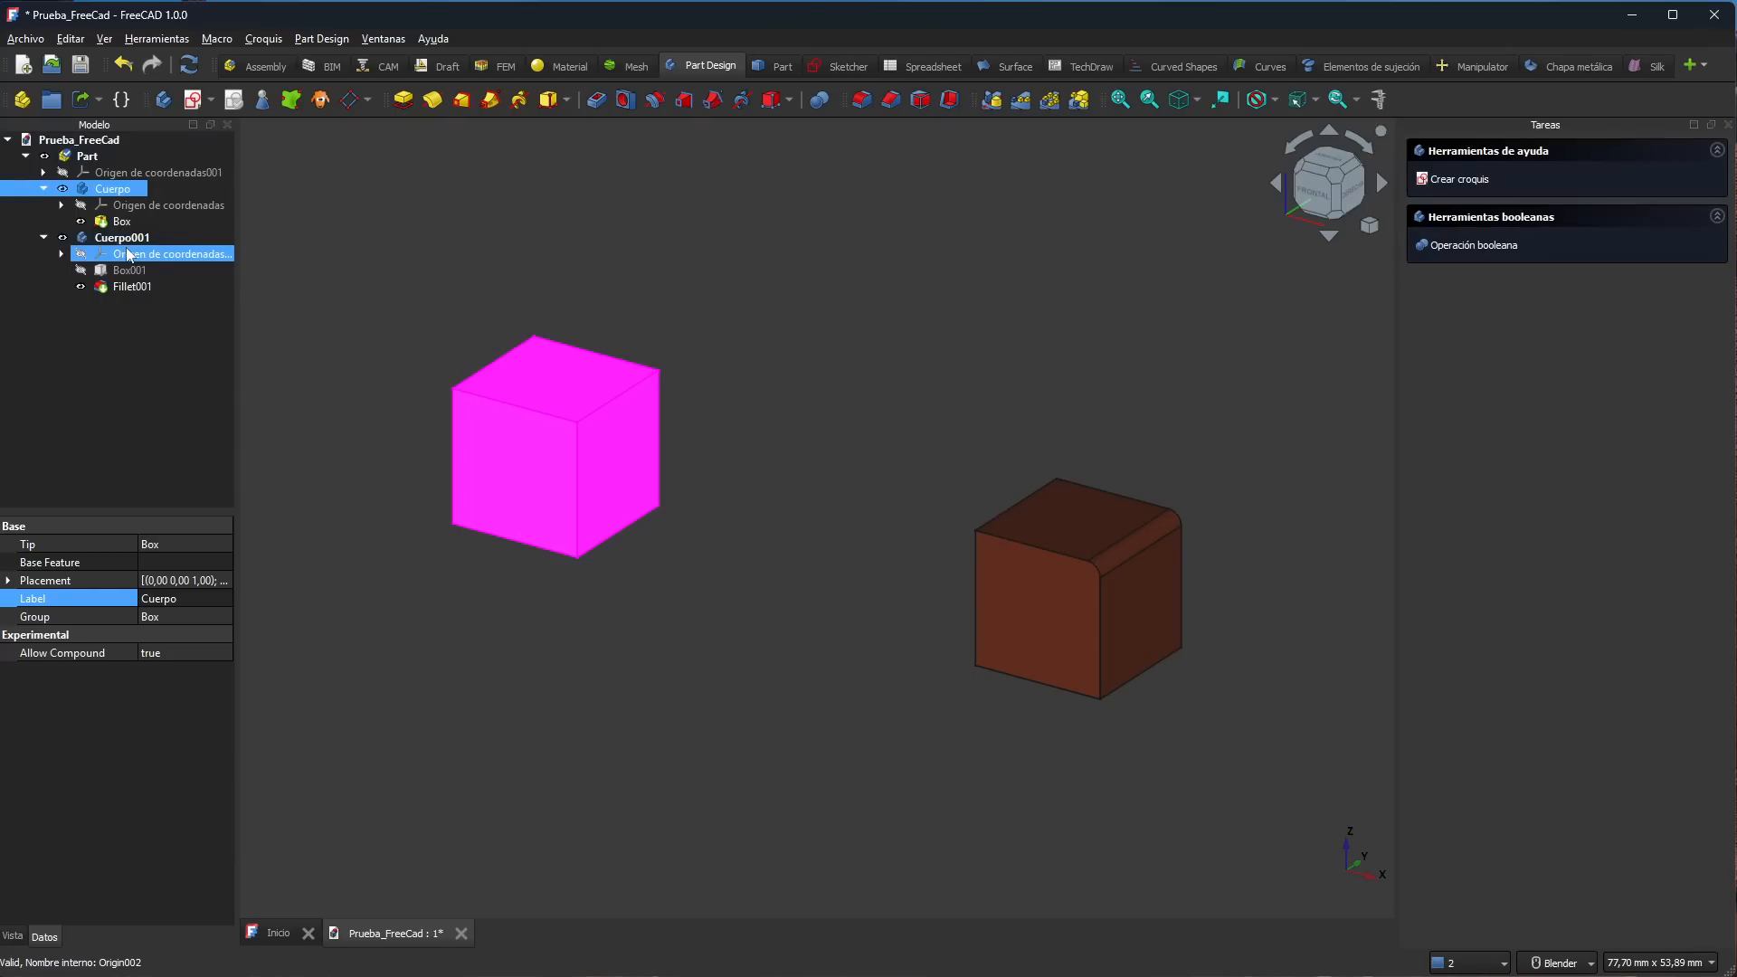
Step: Try to move the body Cuerpo001 by -3 mm along the Y axis with Transform and cancel the move
left_click(131, 239)
right_click(131, 239)
left_click(203, 270)
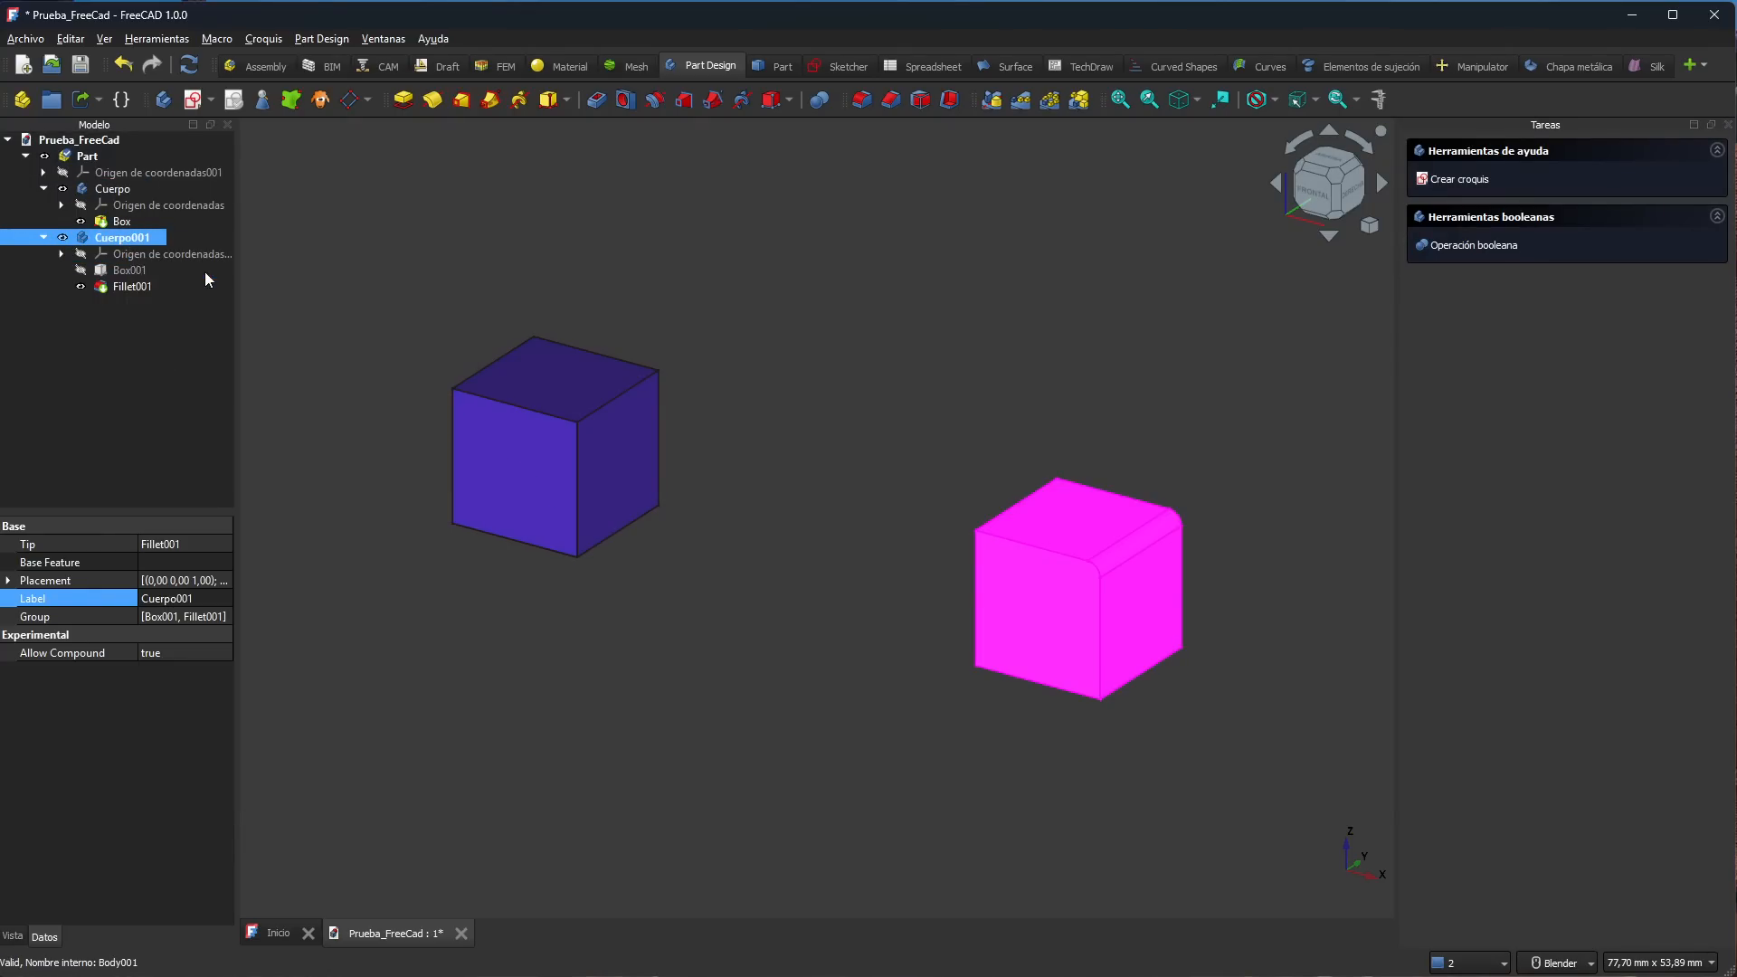
left_click_drag(526, 484, 588, 496)
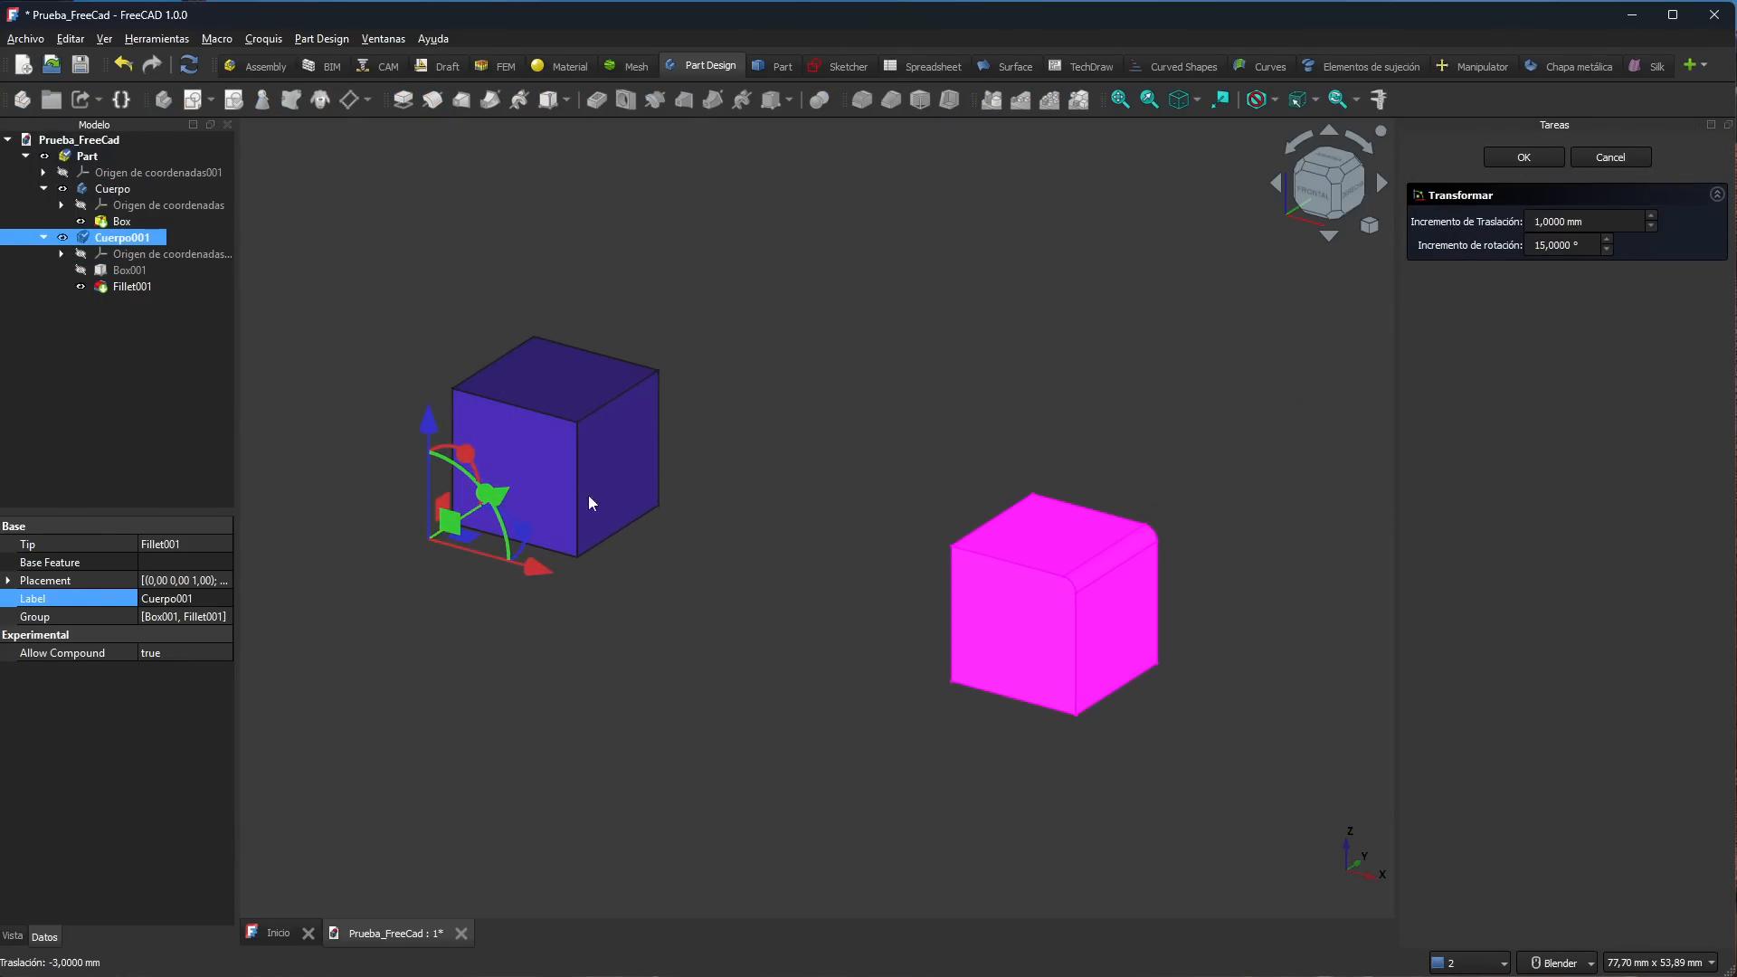
left_click(1611, 159)
left_click(123, 366)
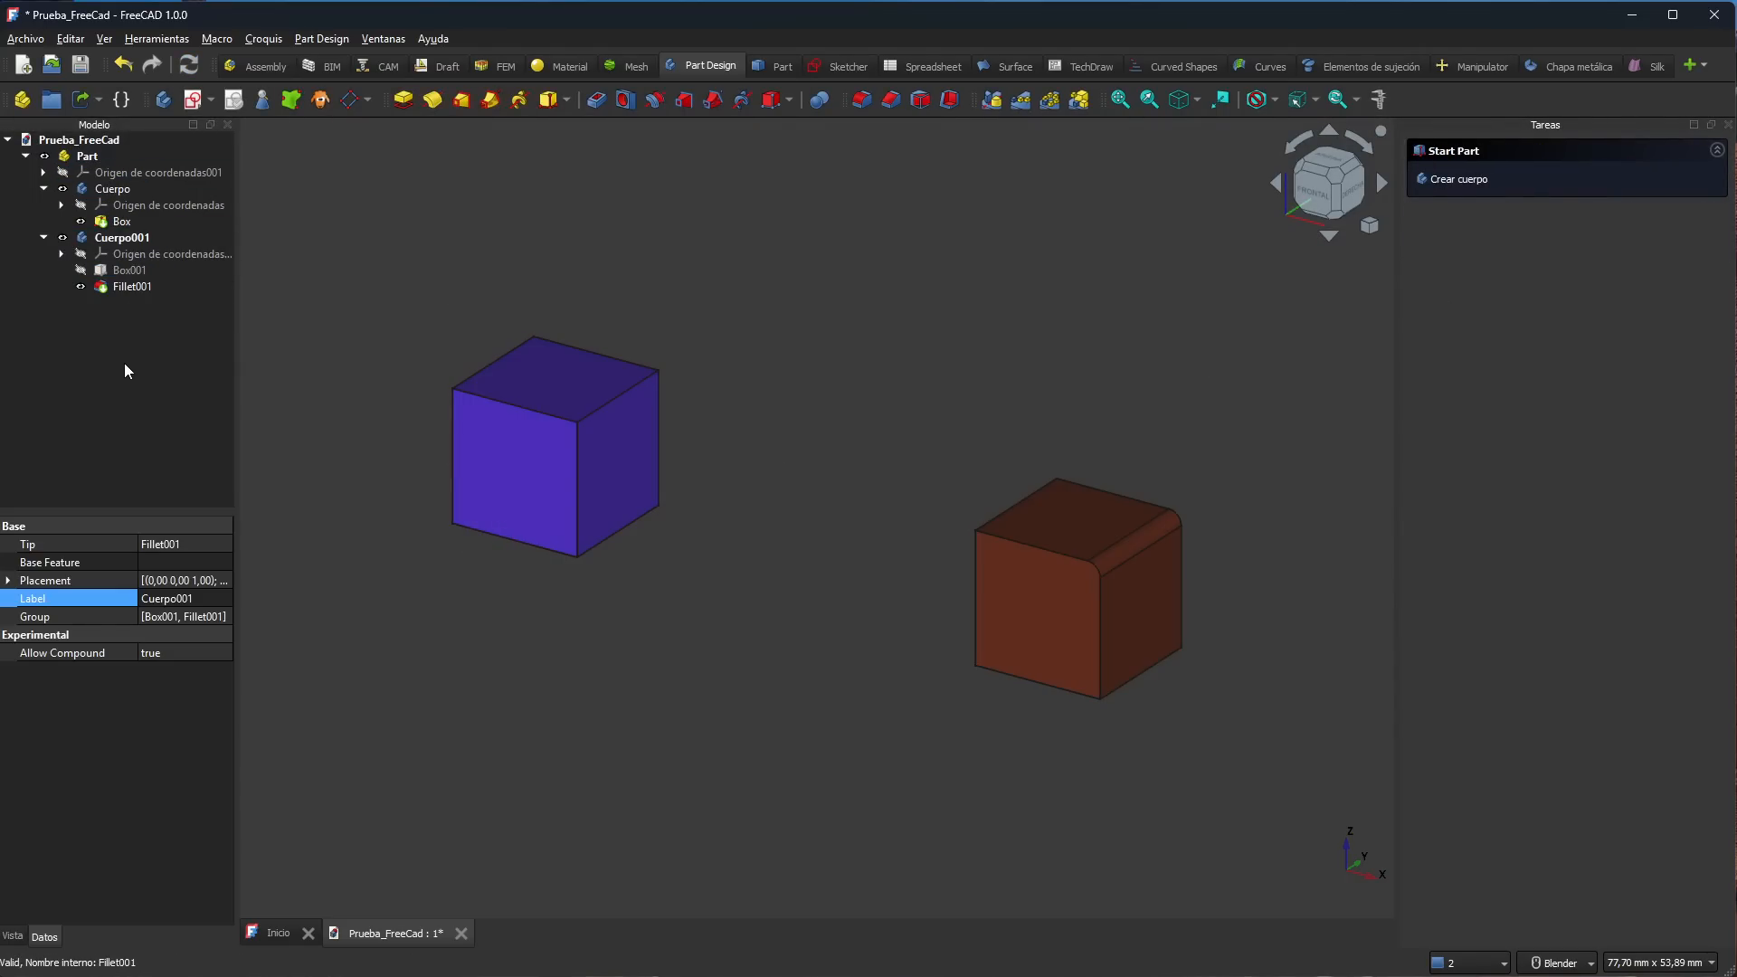
Step: Examine which commands are offered for the features Fillet001 and Box001 inside the body Cuerpo001
left_click(118, 287)
right_click(118, 287)
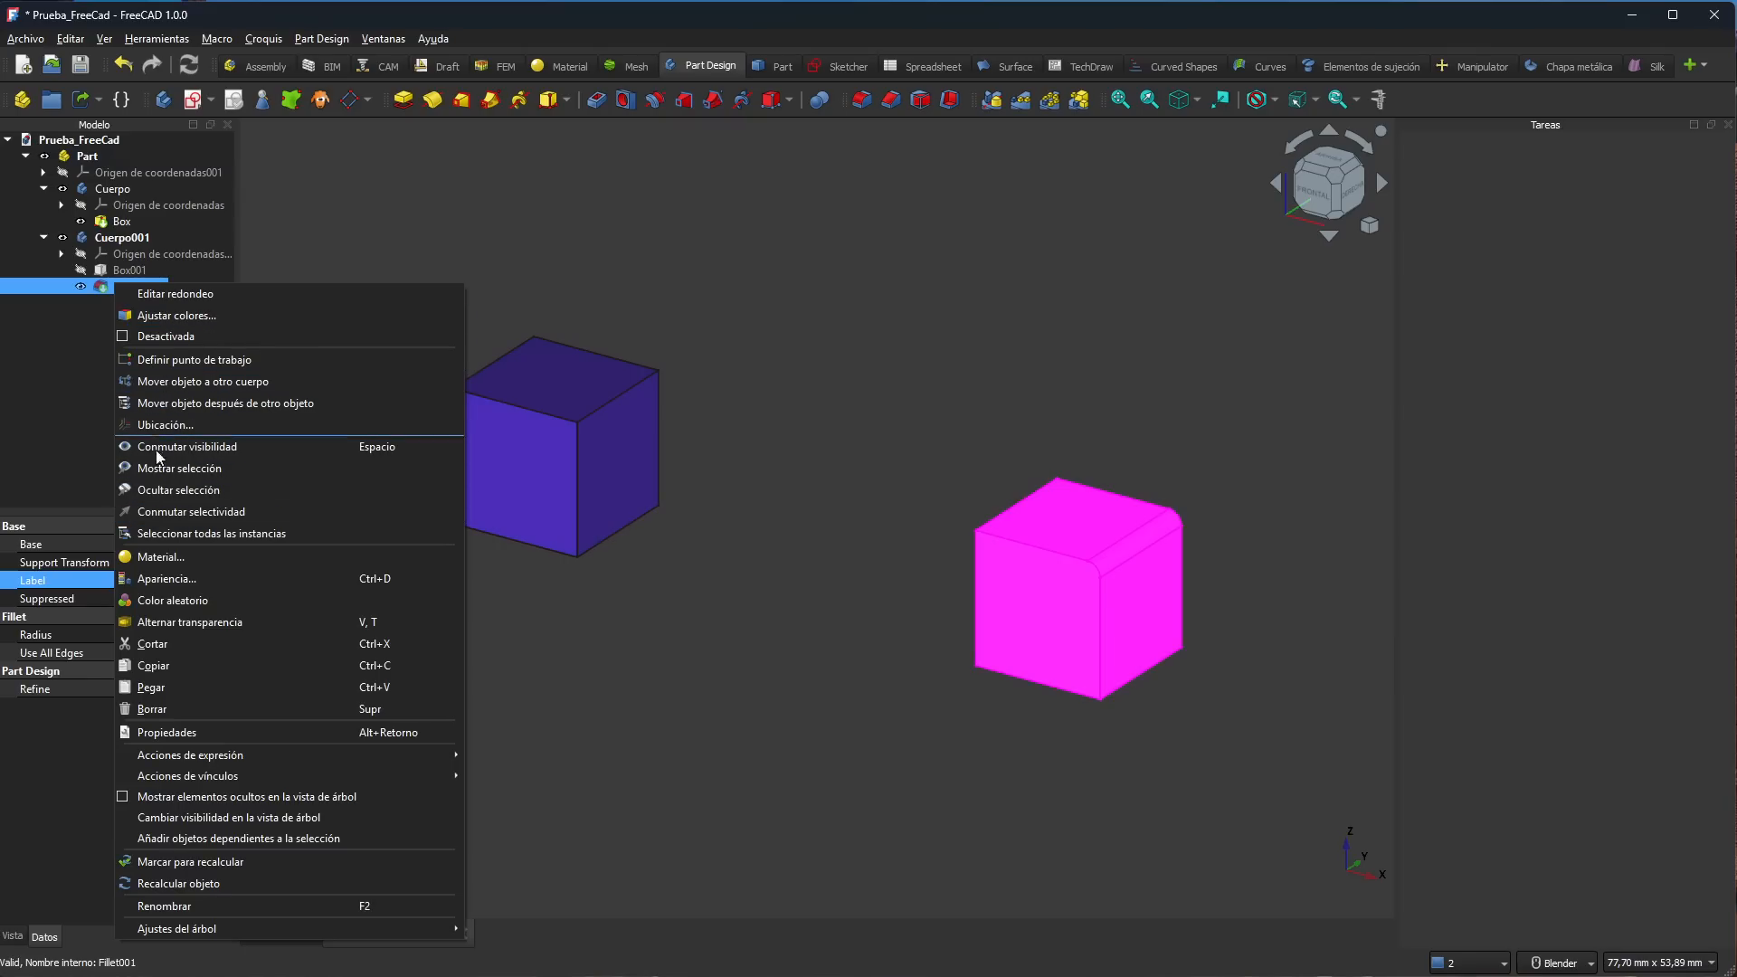
left_click(760, 375)
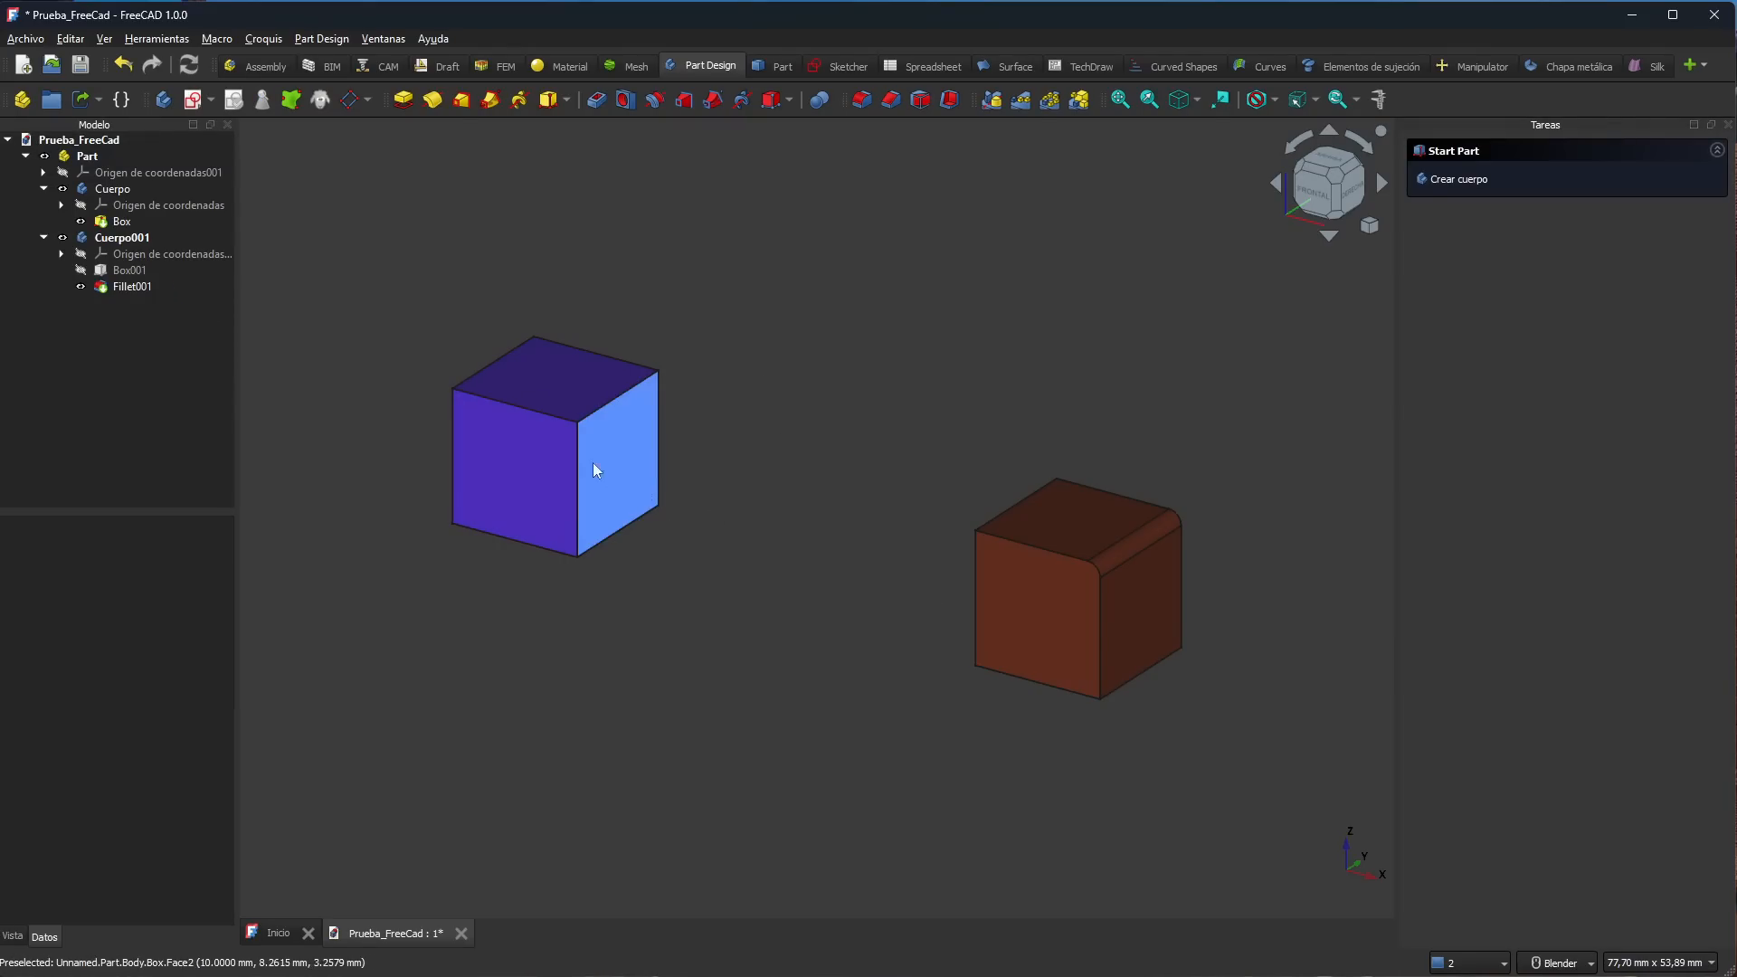
left_click(113, 241)
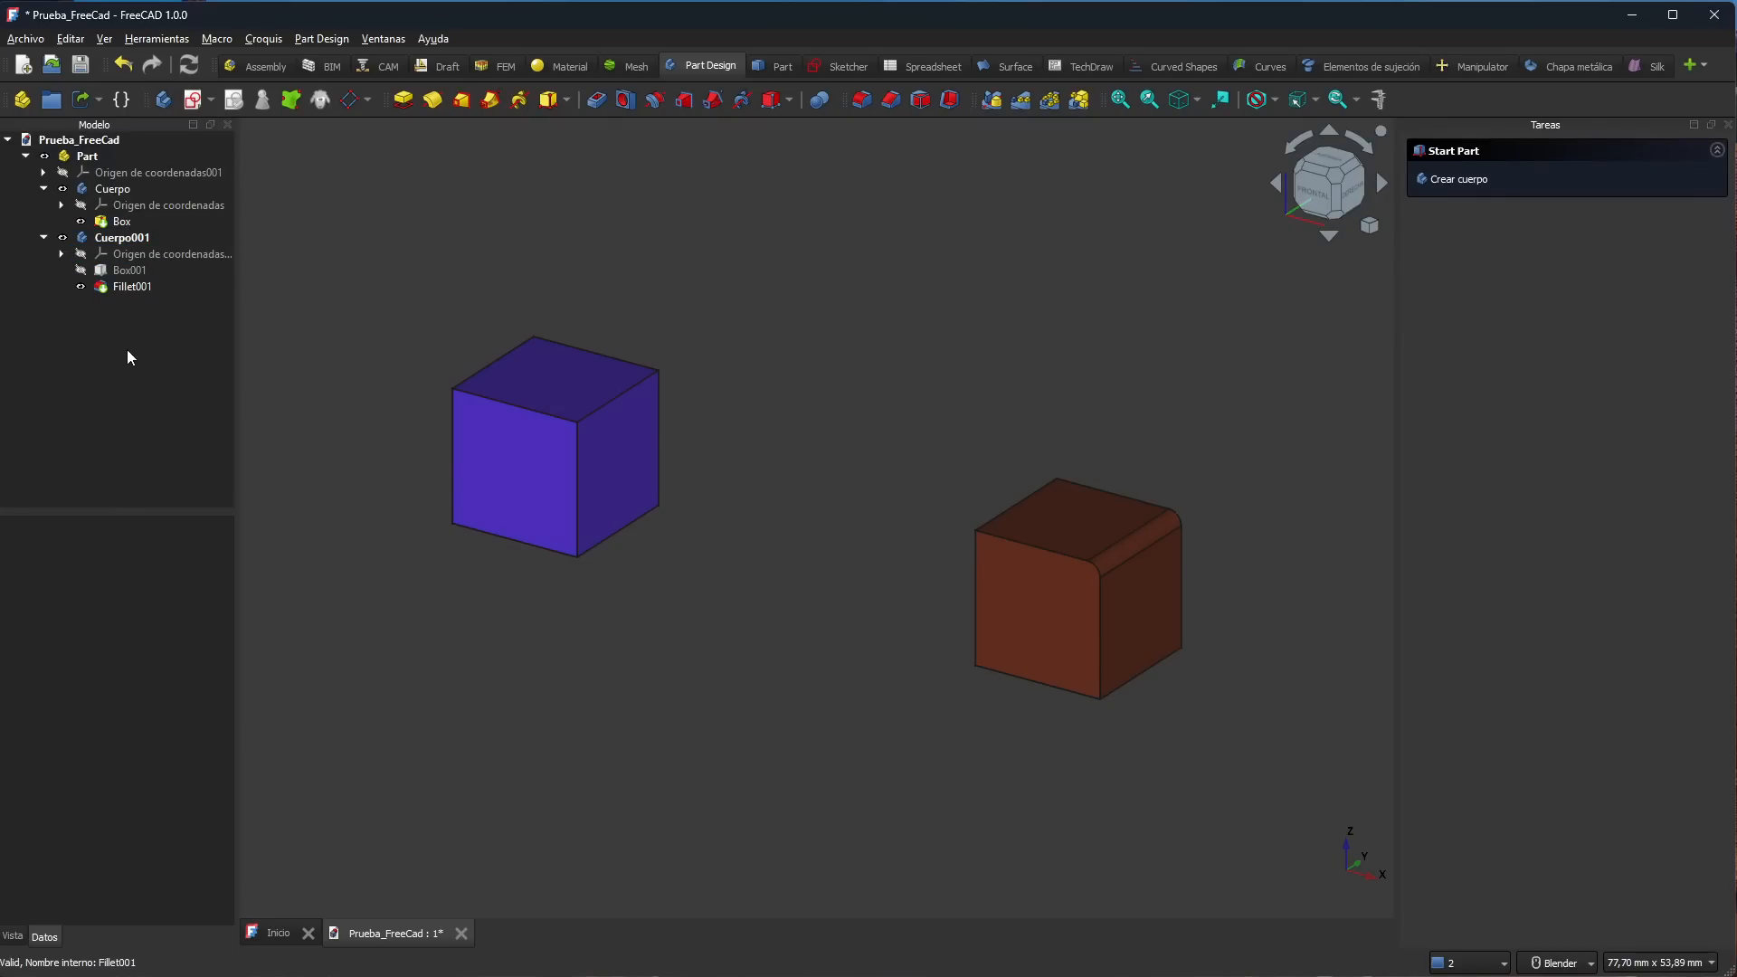
right_click(123, 270)
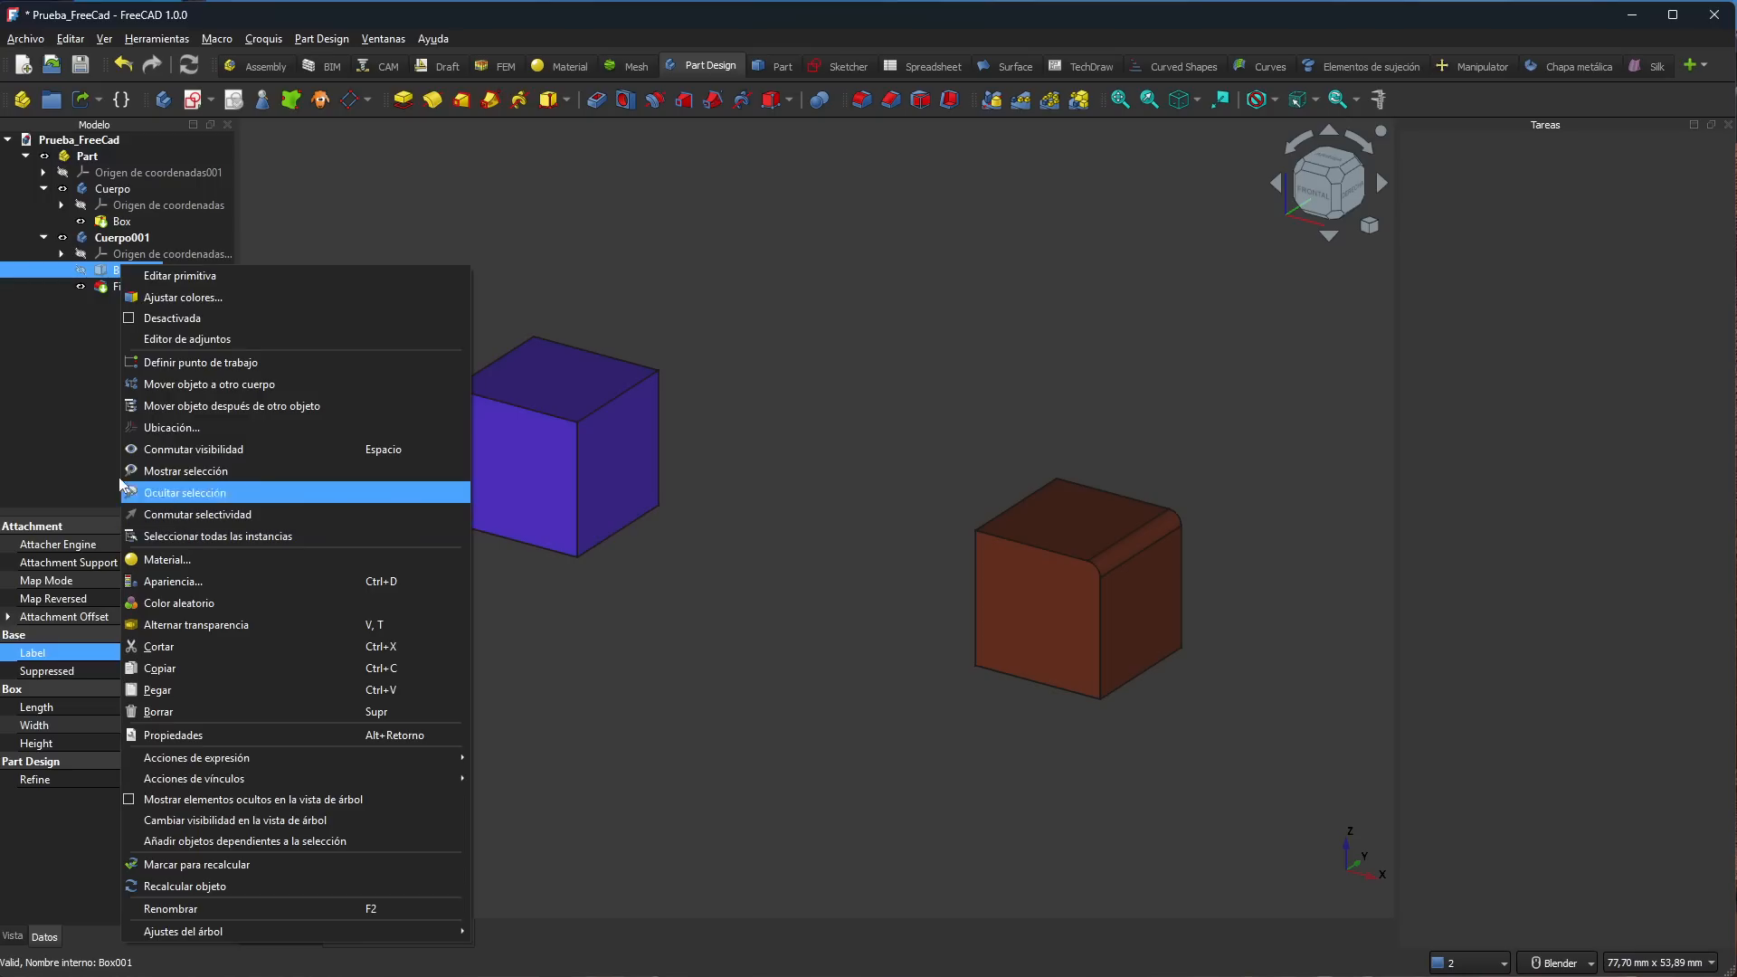
left_click(42, 452)
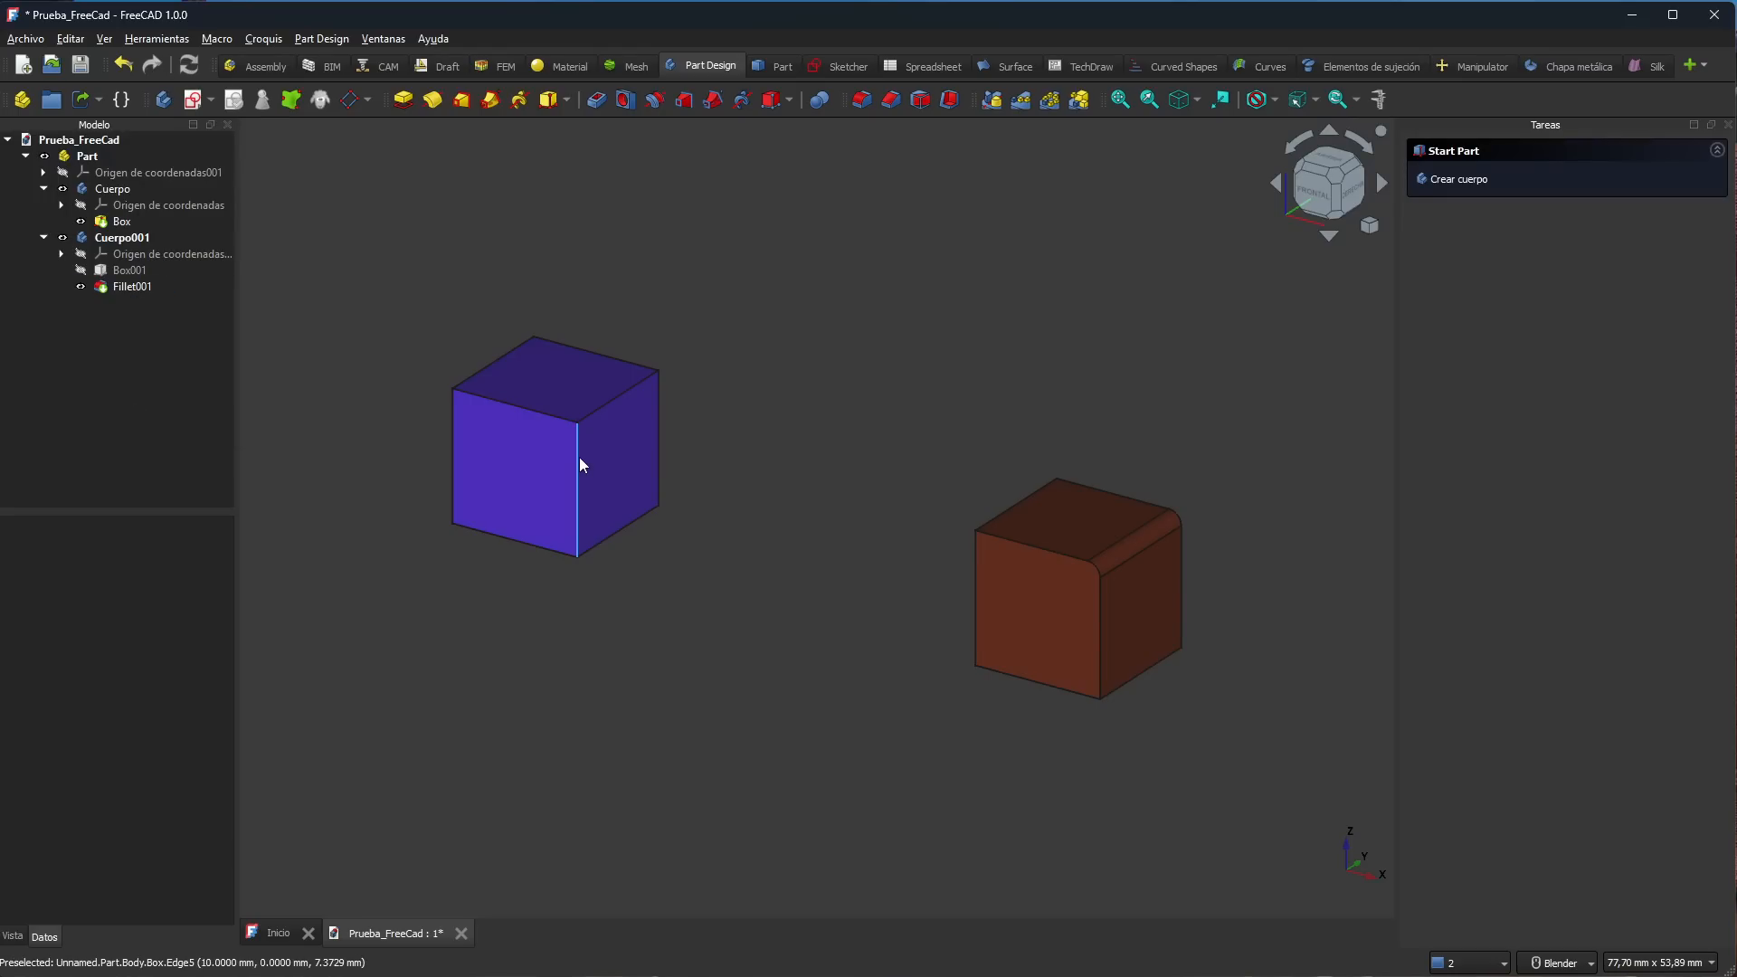
Step: Examine the quick list of mouse navigation styles and leave it without choosing another style
mouse_move(872, 508)
middle_mouse_down()
mouse_move(806, 512)
mouse_move(880, 497)
mouse_move(840, 528)
middle_mouse_up()
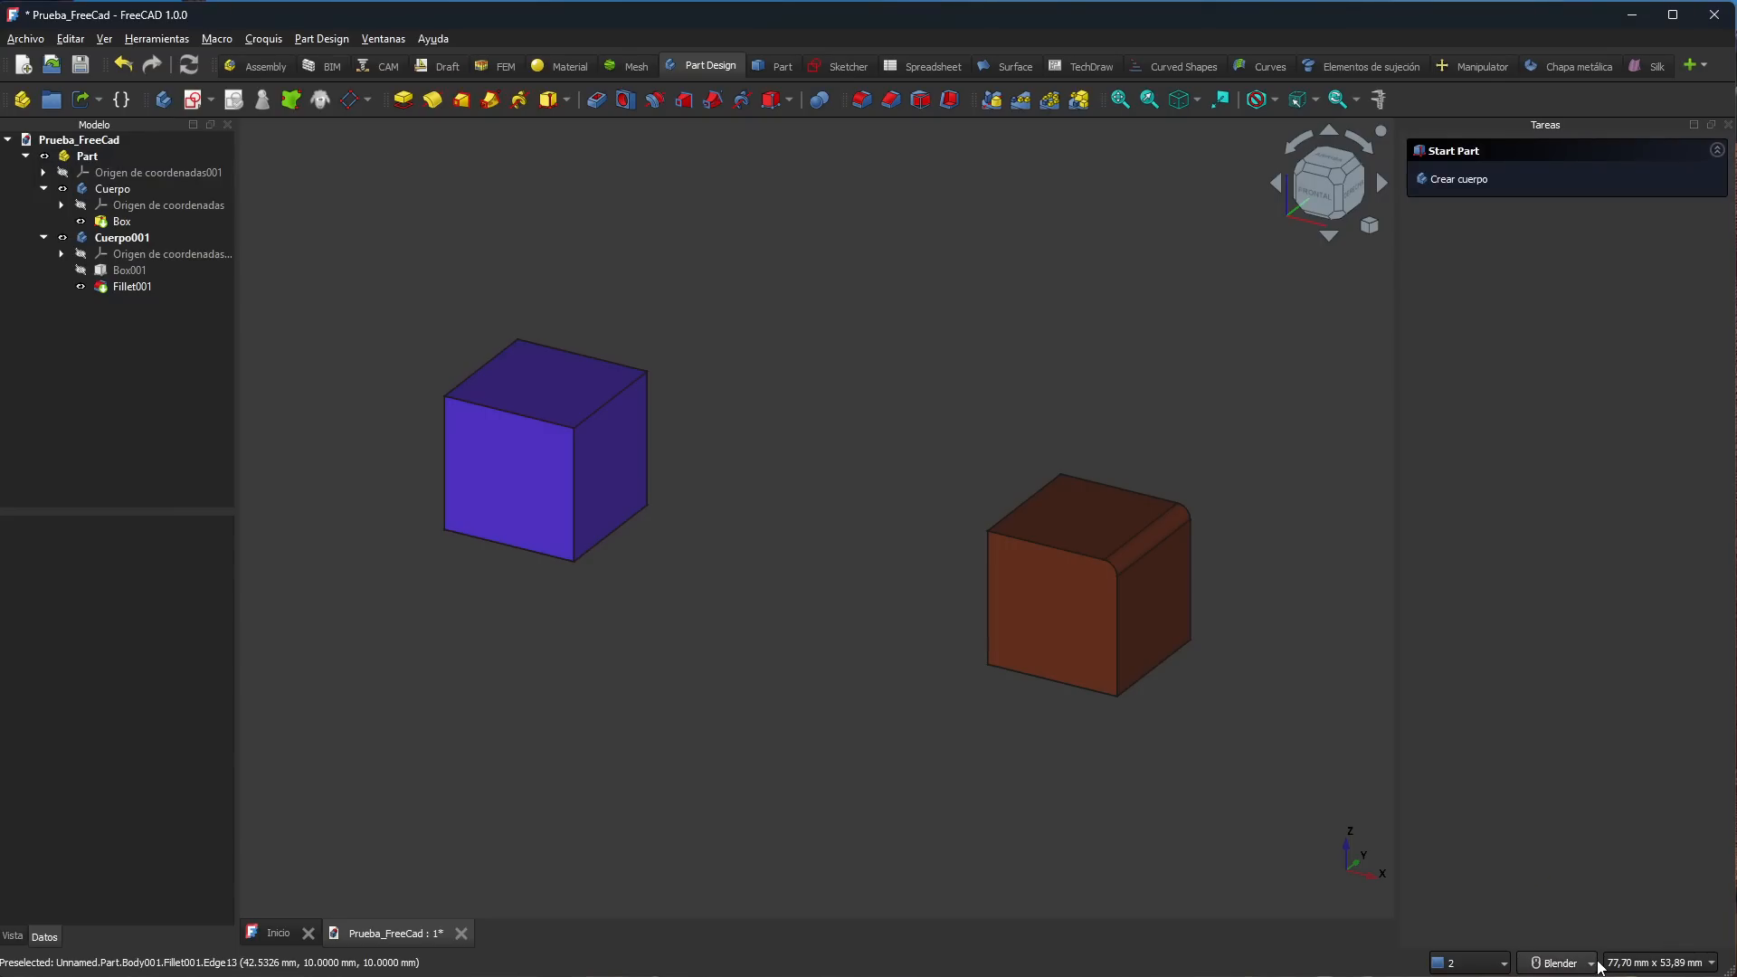
left_click(1592, 964)
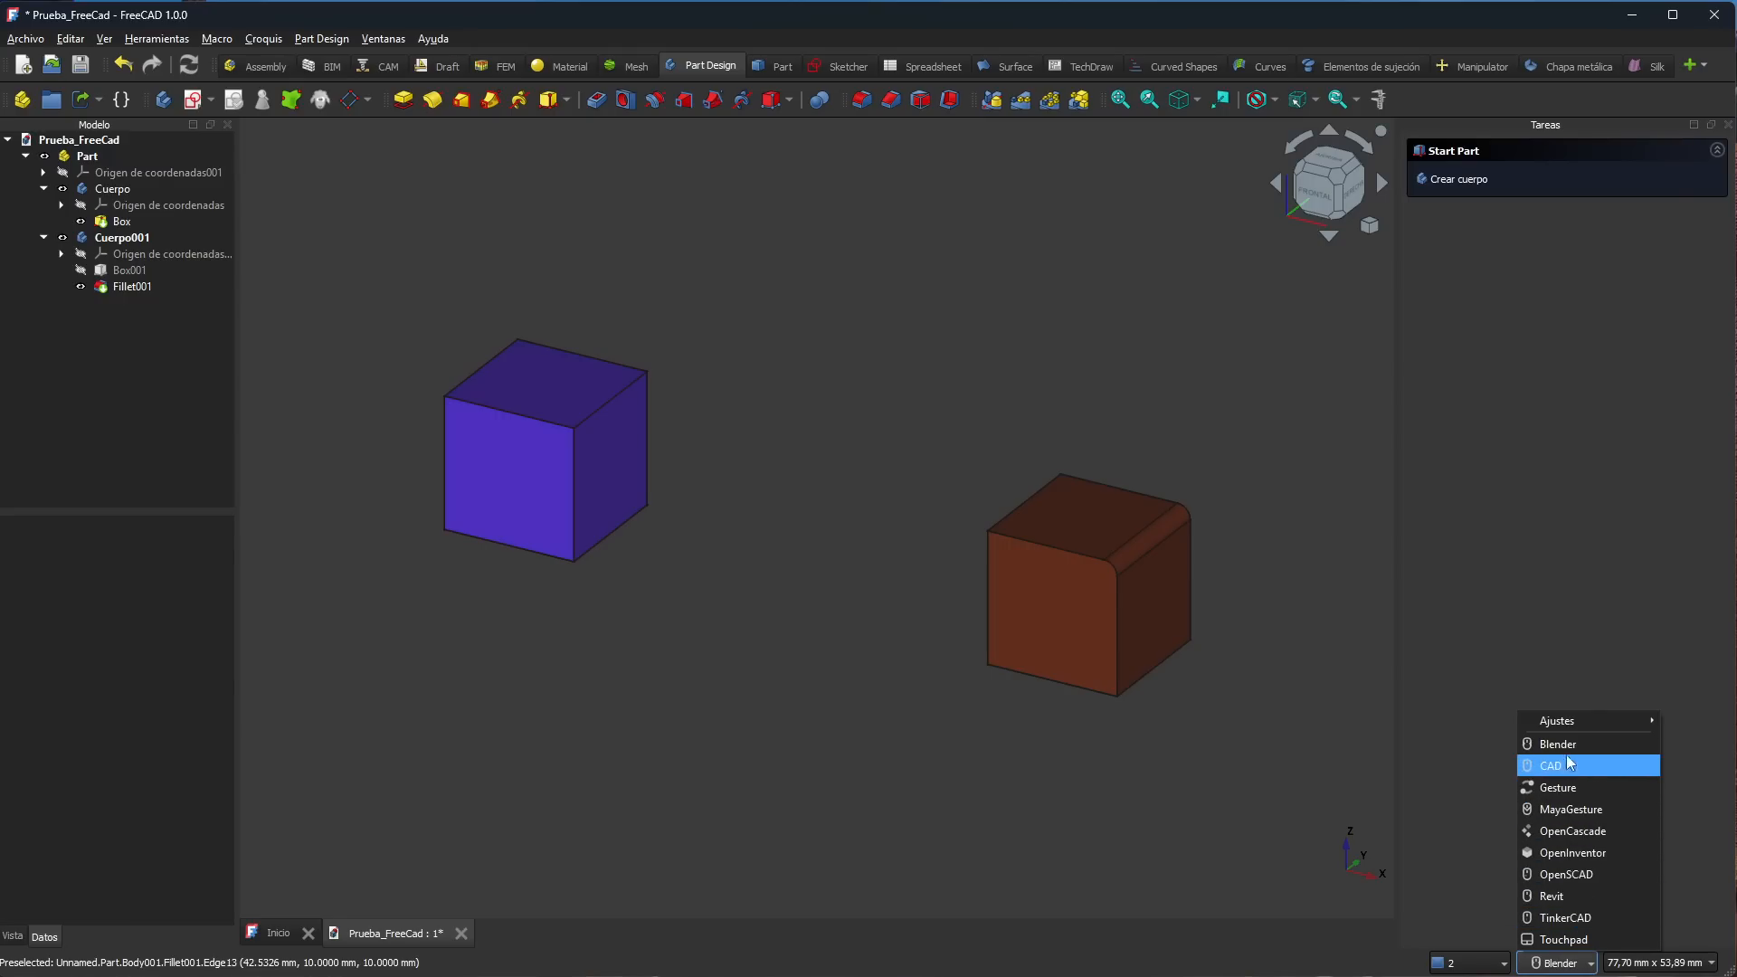
left_click(1467, 847)
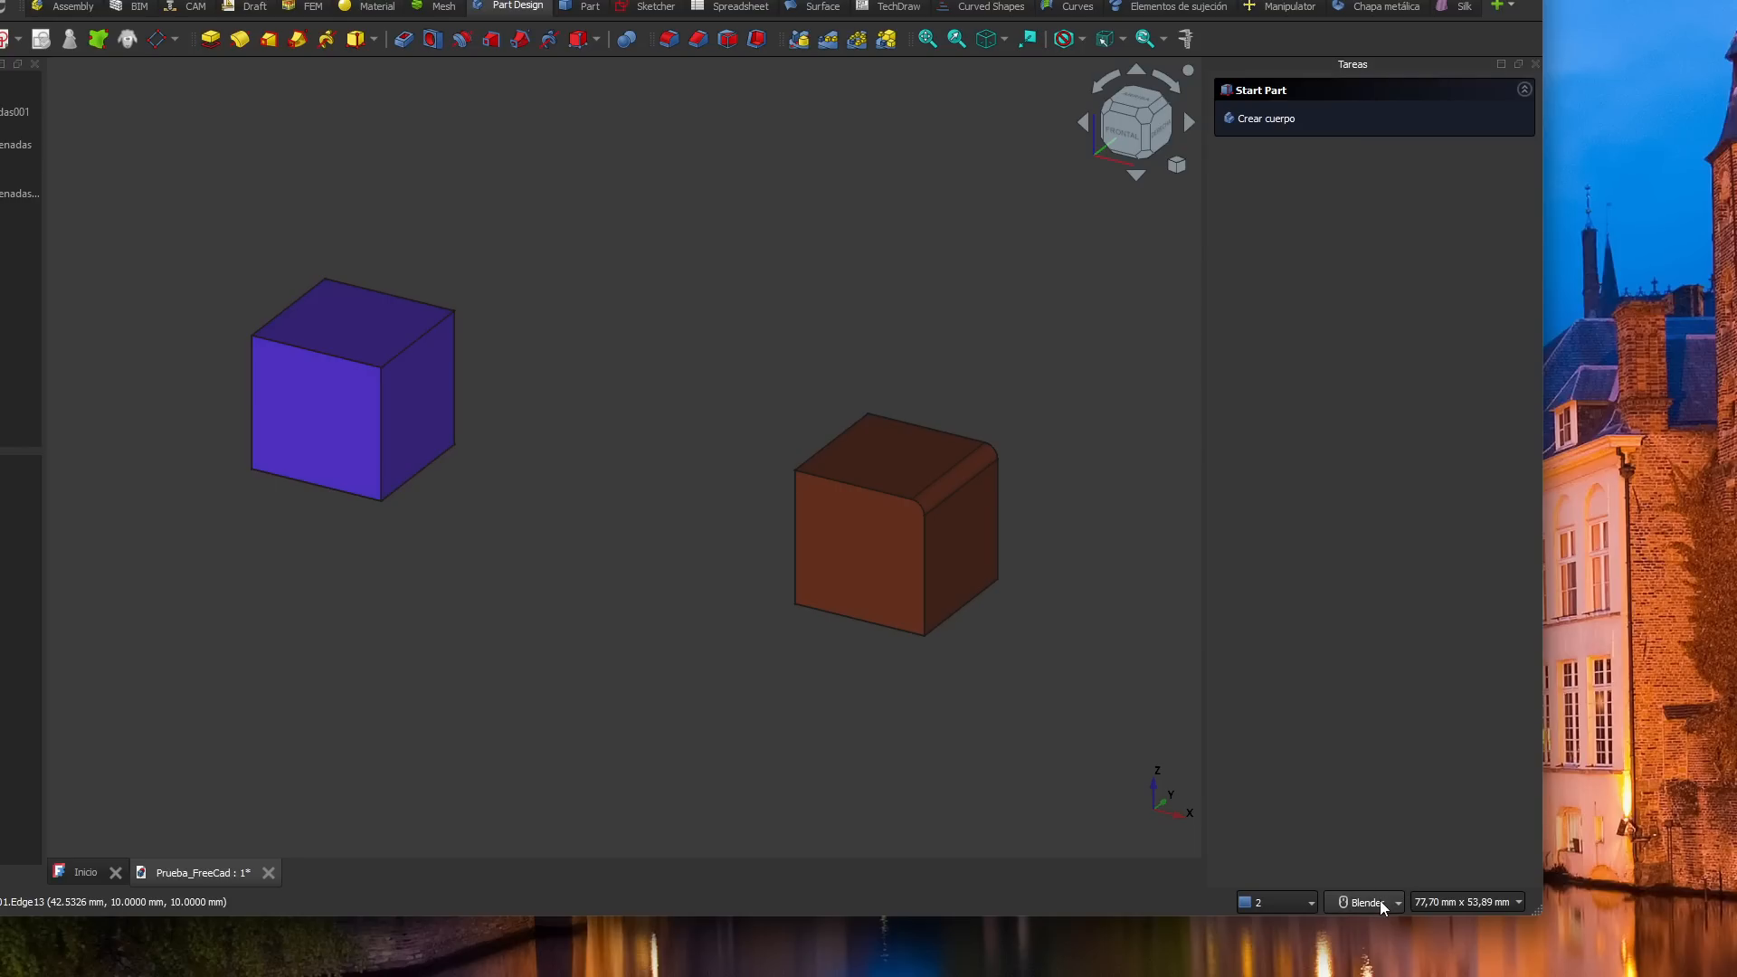
mouse_move(1381, 902)
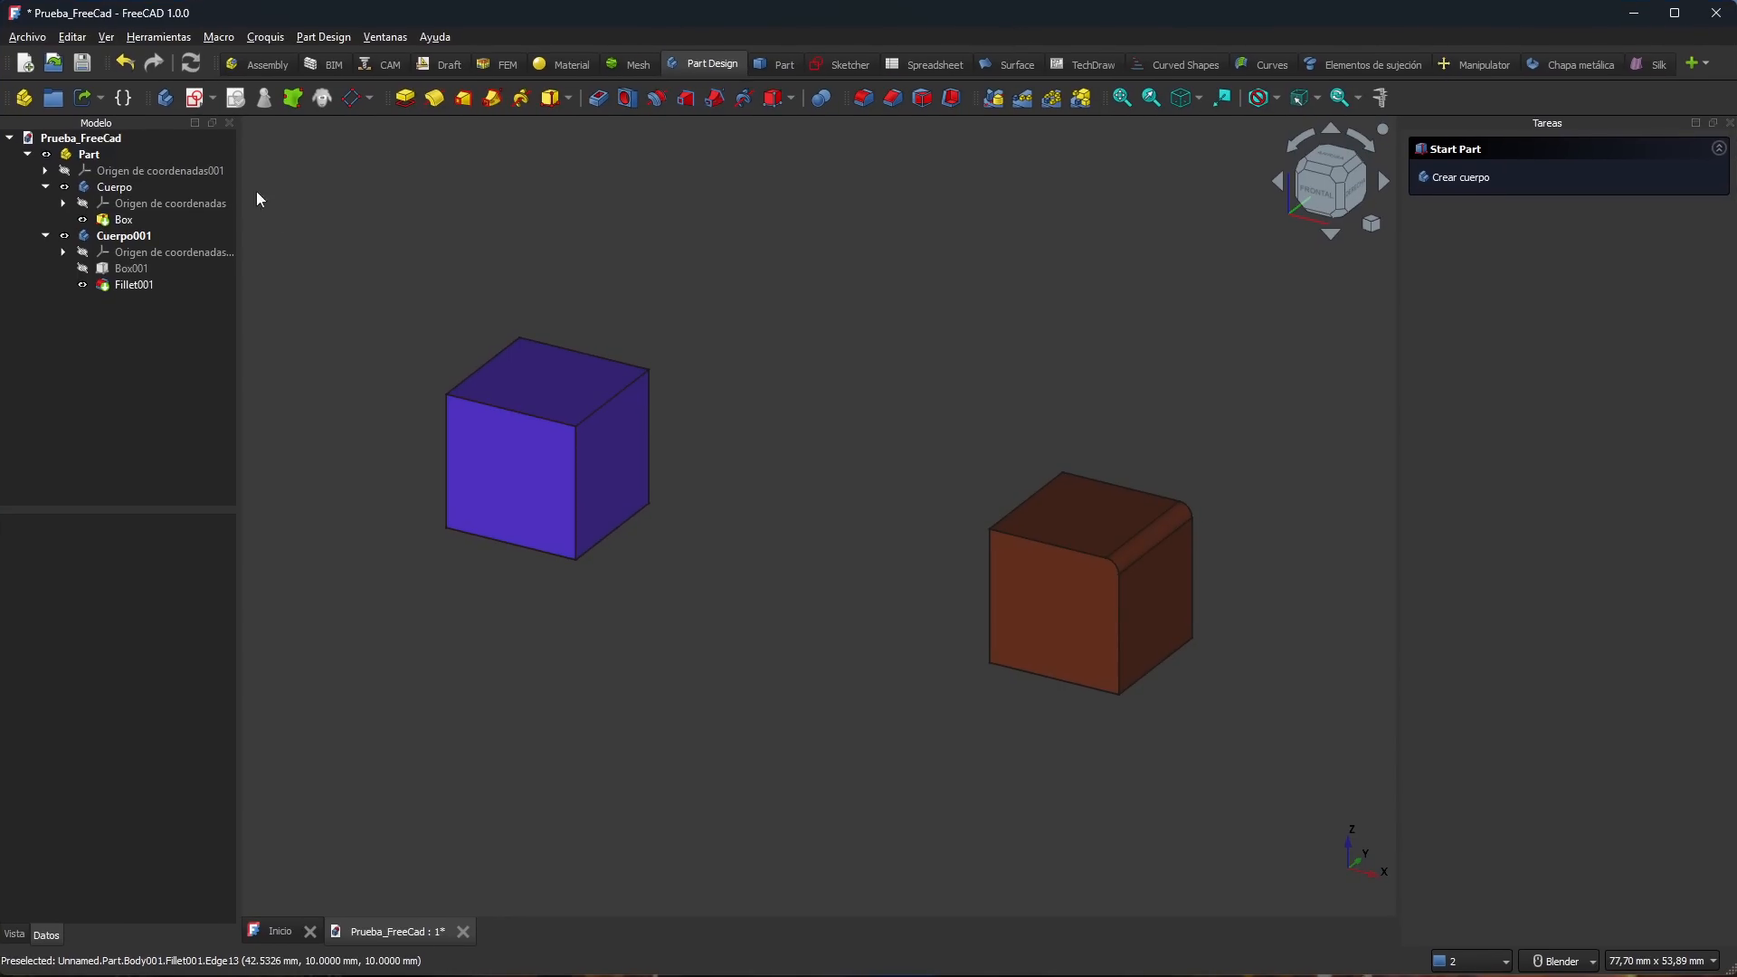
Step: Open the Navegación page under Visualización in the preferences
left_click(73, 37)
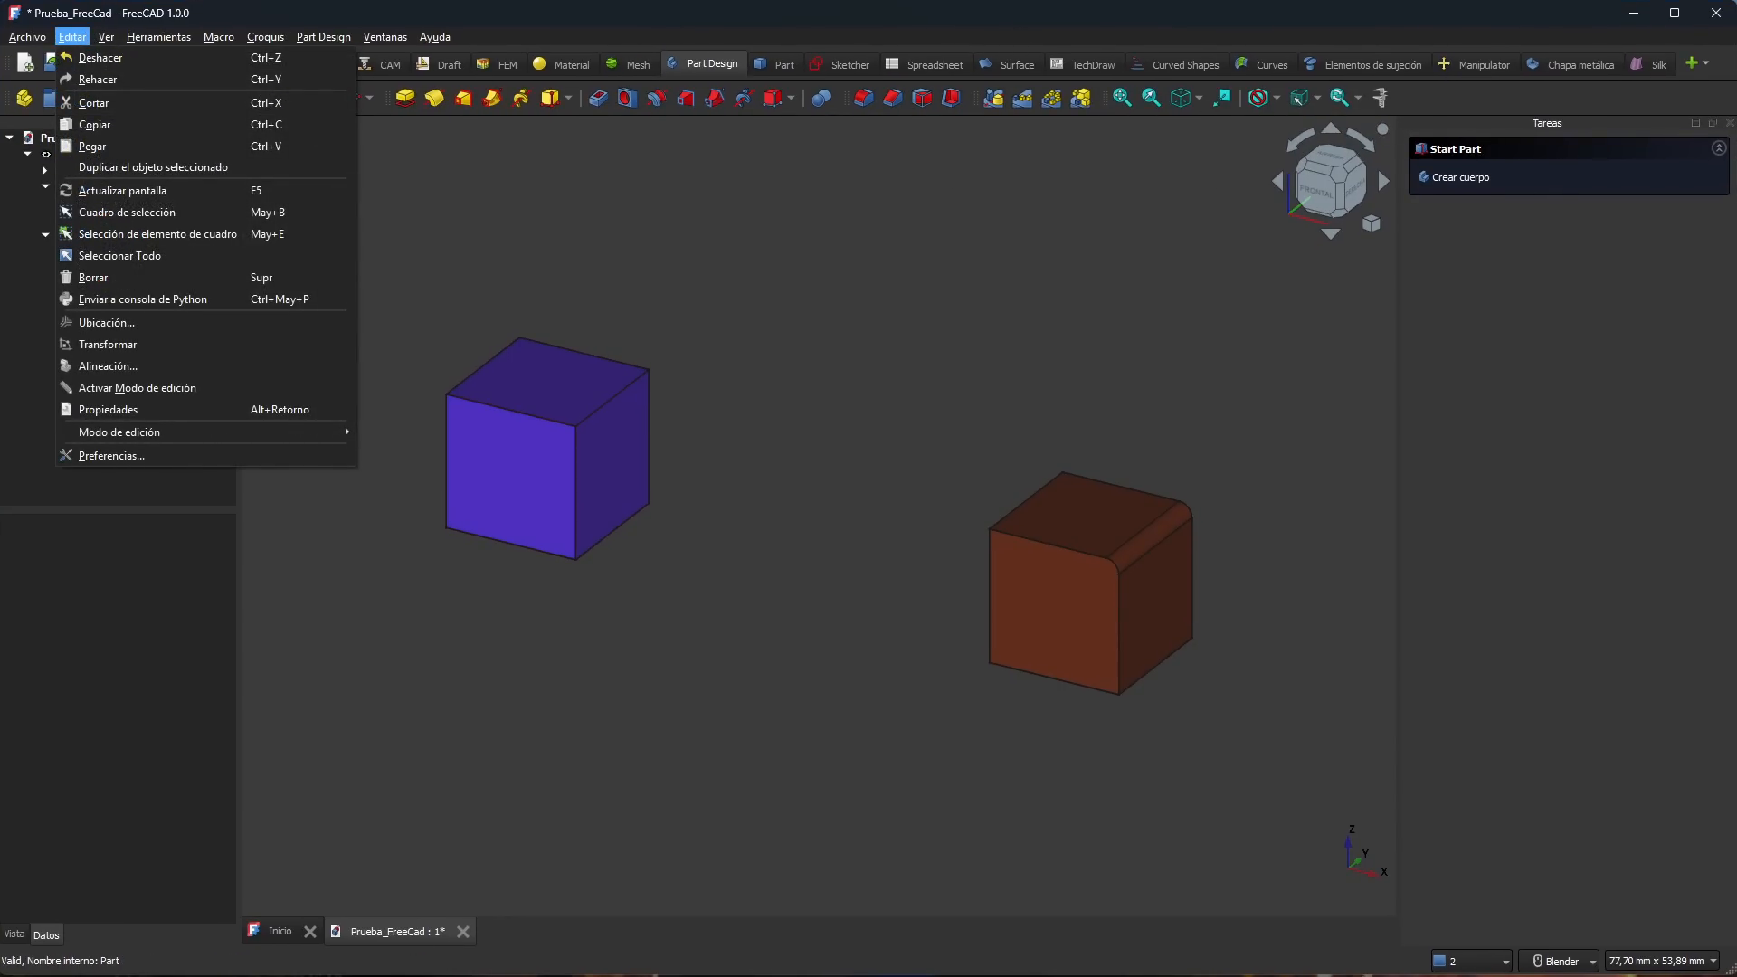
left_click(75, 40)
left_click(111, 454)
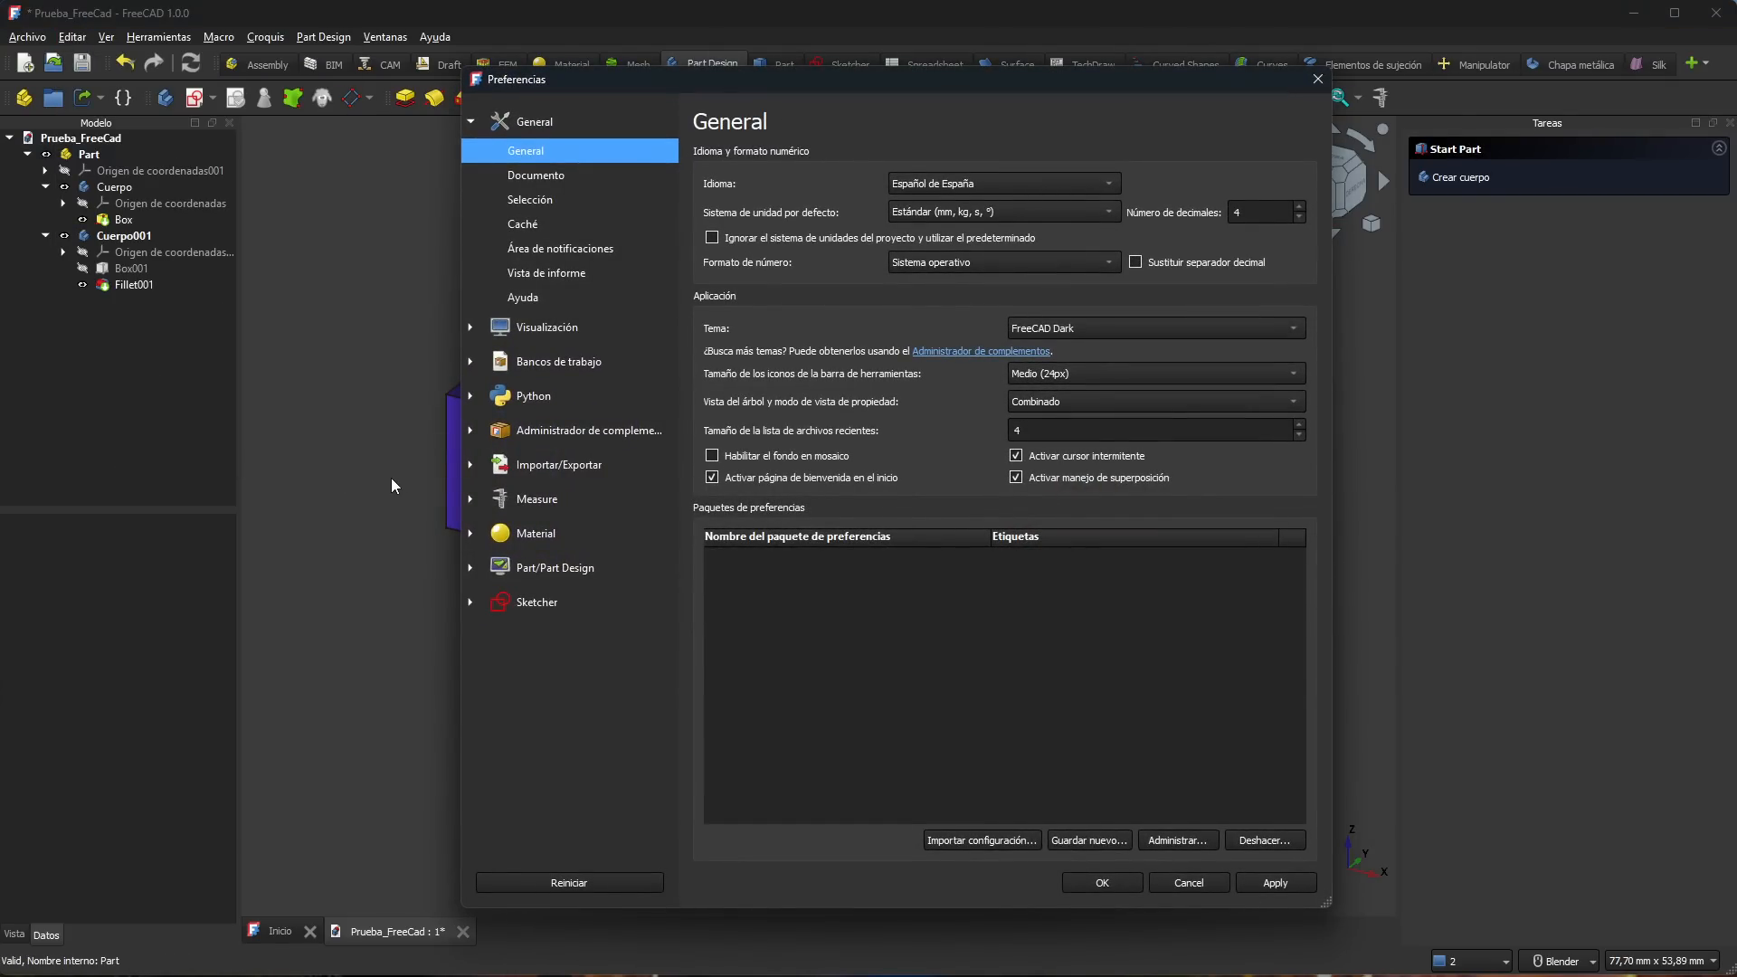
left_click(558, 335)
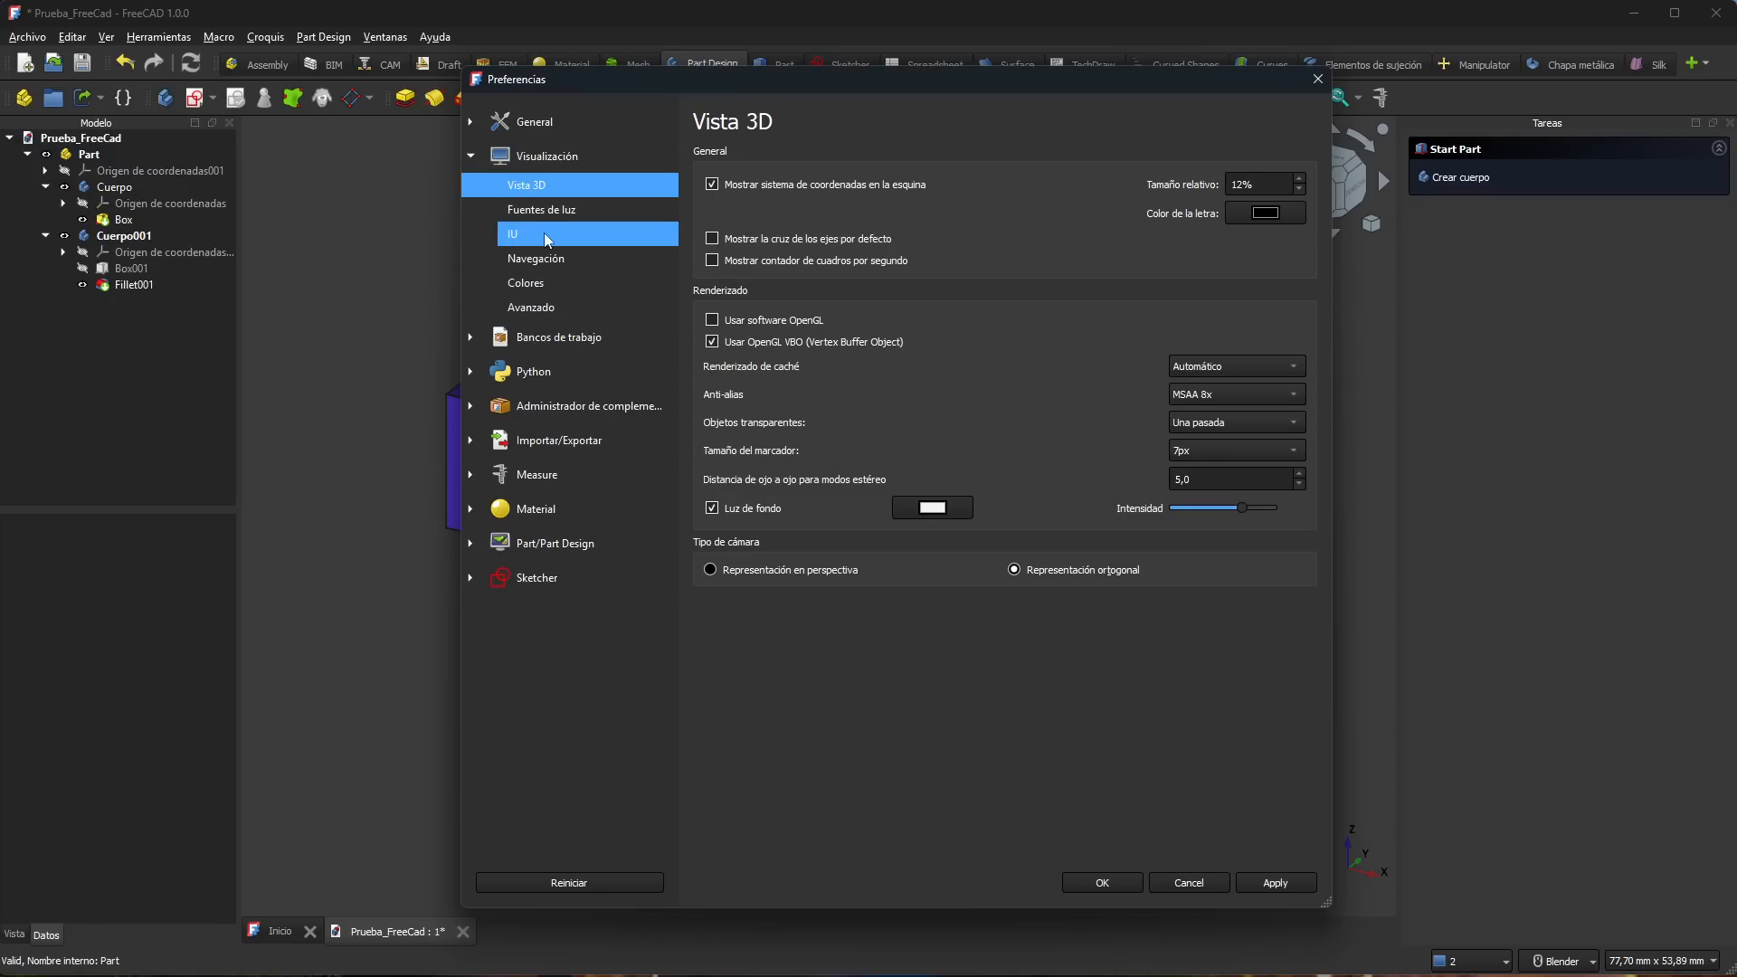
left_click(544, 261)
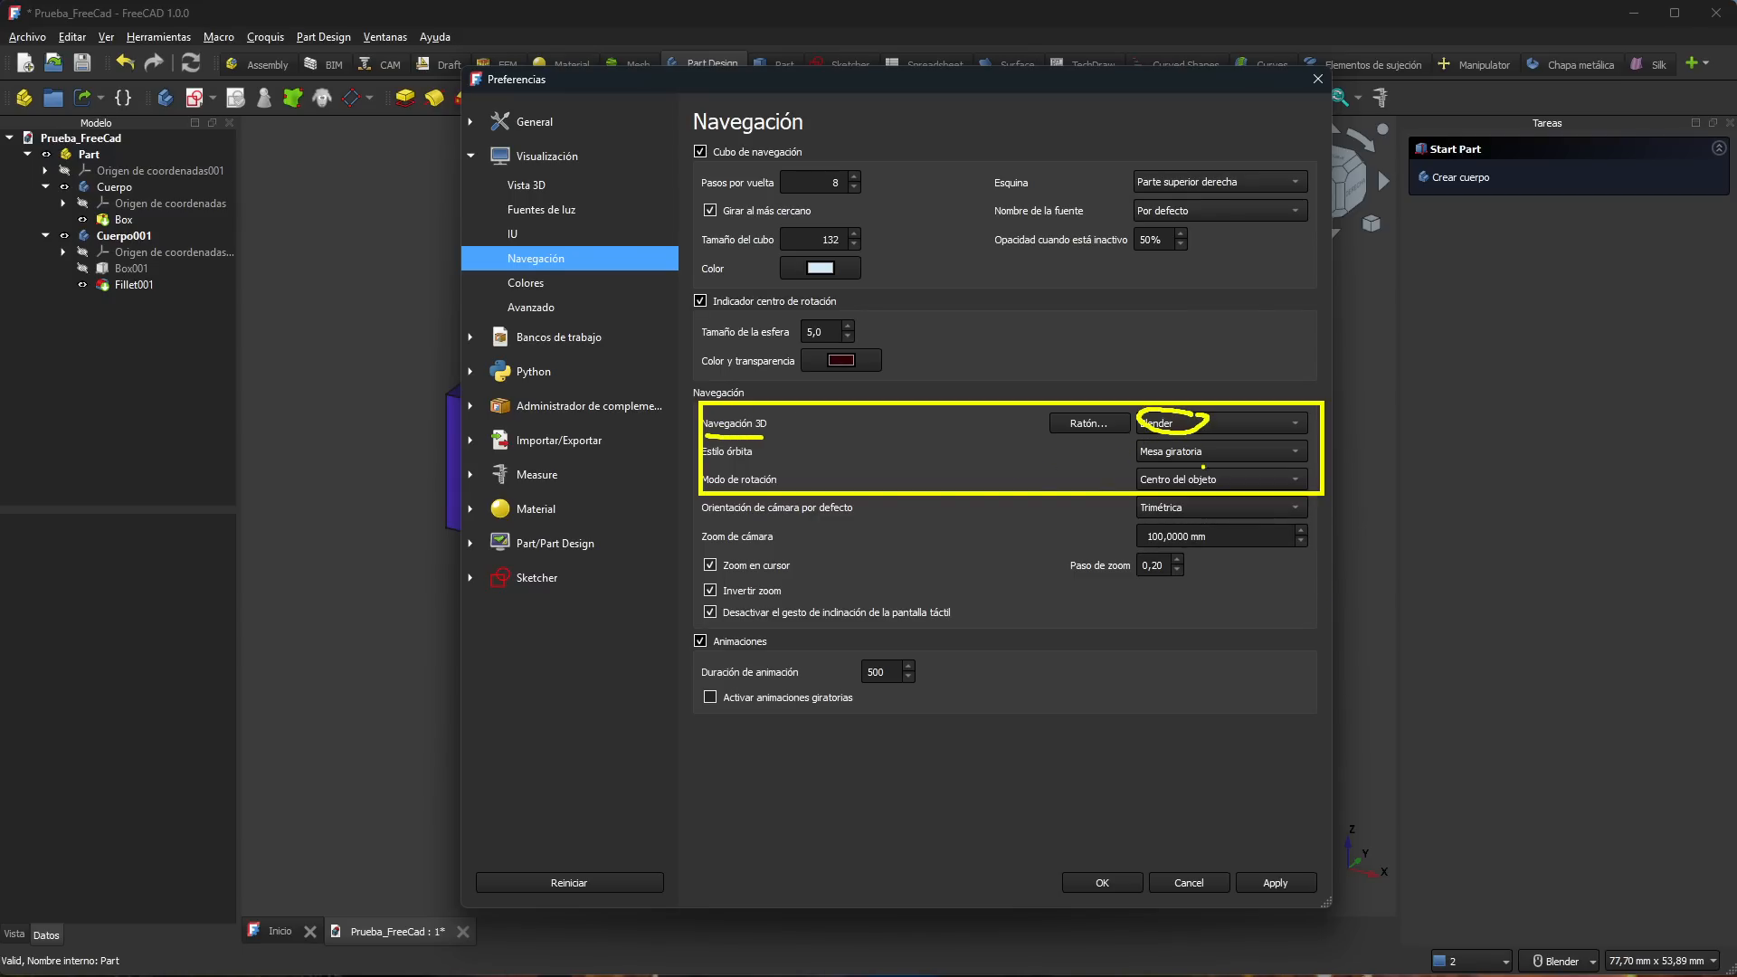
Step: Examine the available 3D navigation styles and the mouse button assignments of the Blender style
left_click(1288, 424)
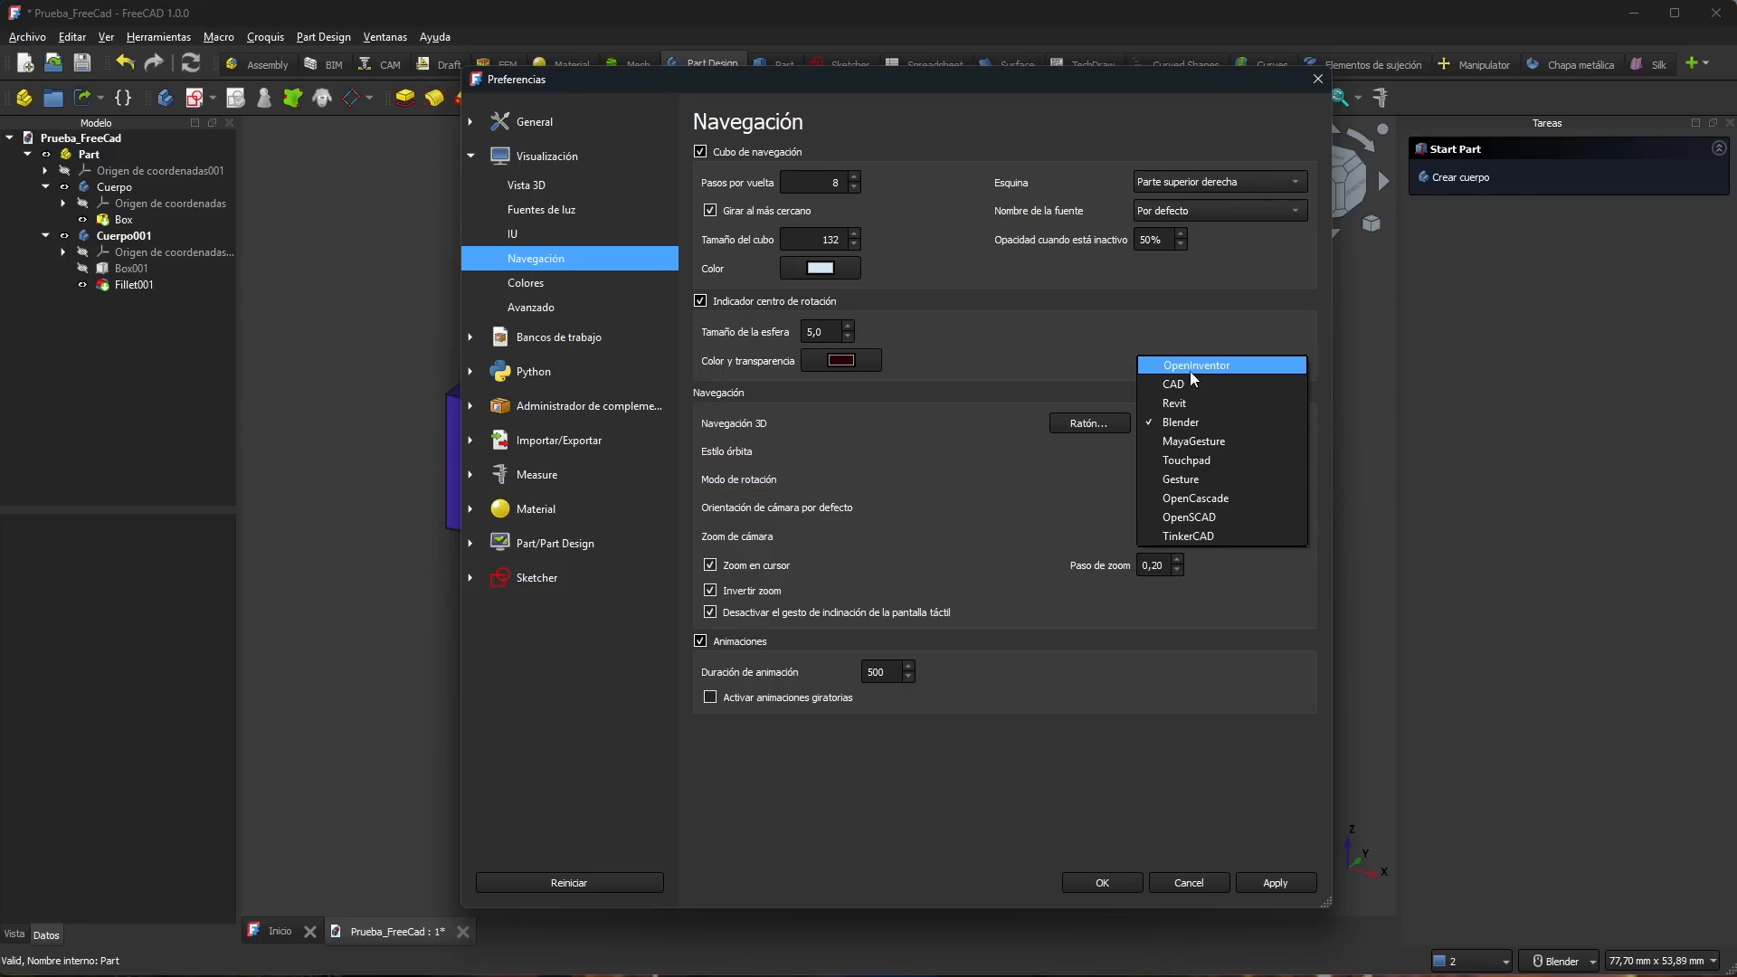
left_click(1093, 465)
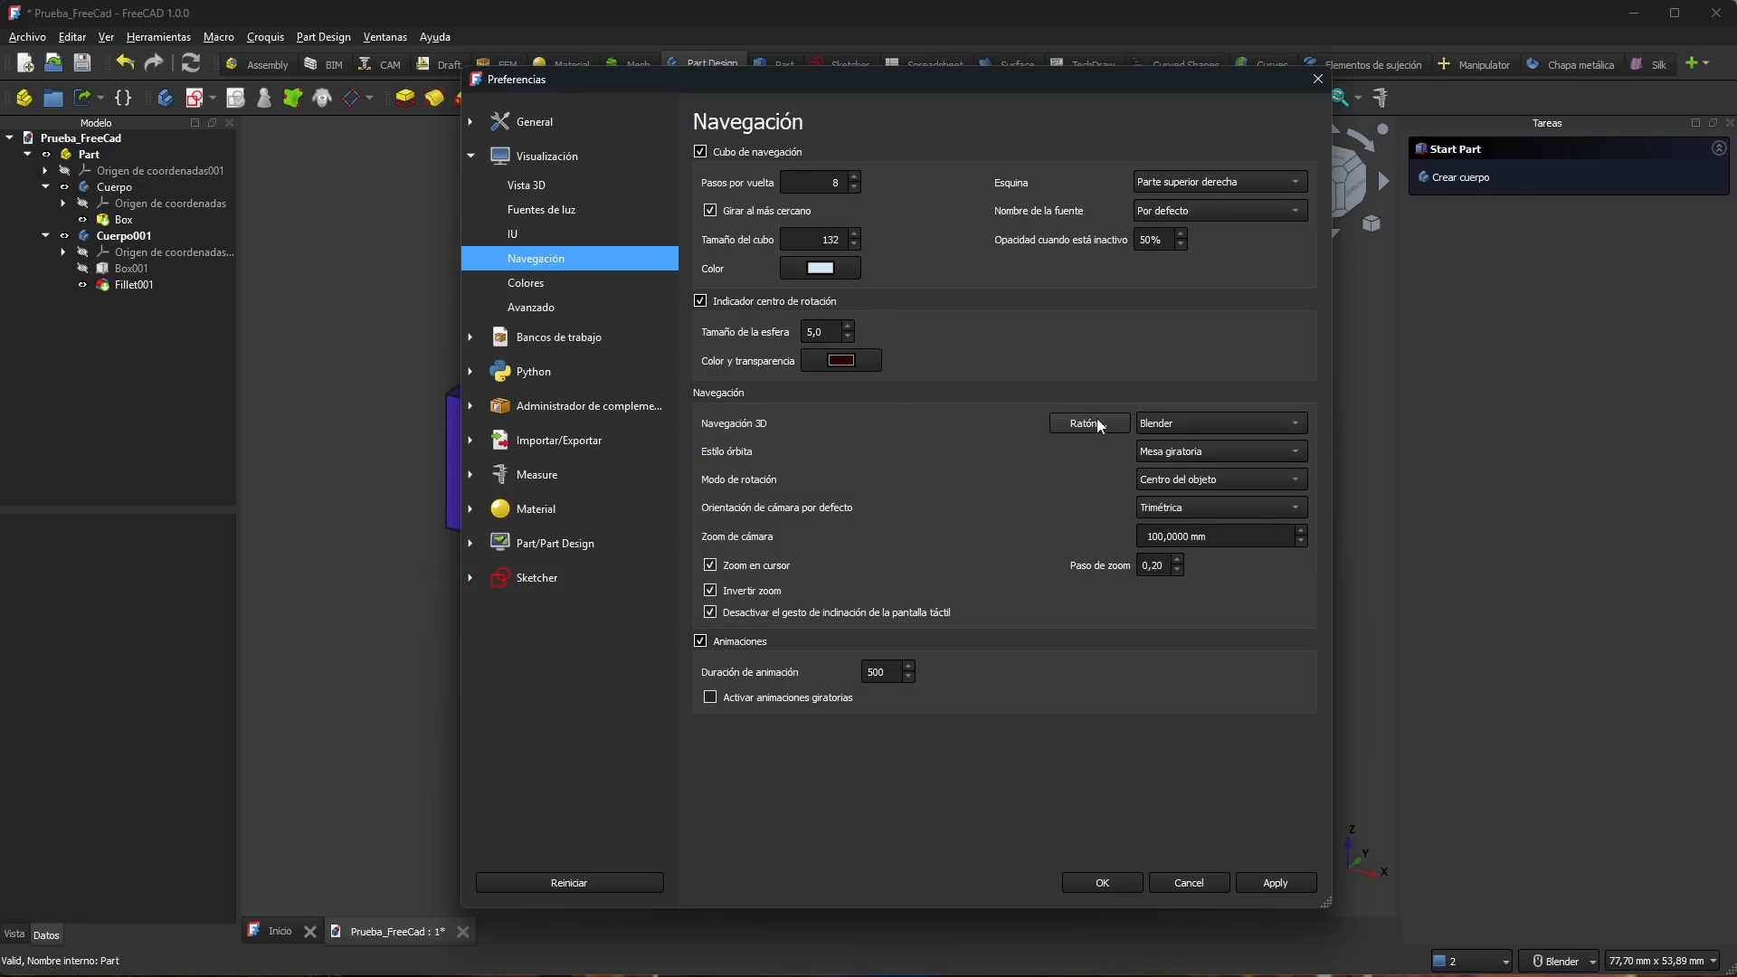
left_click(1089, 424)
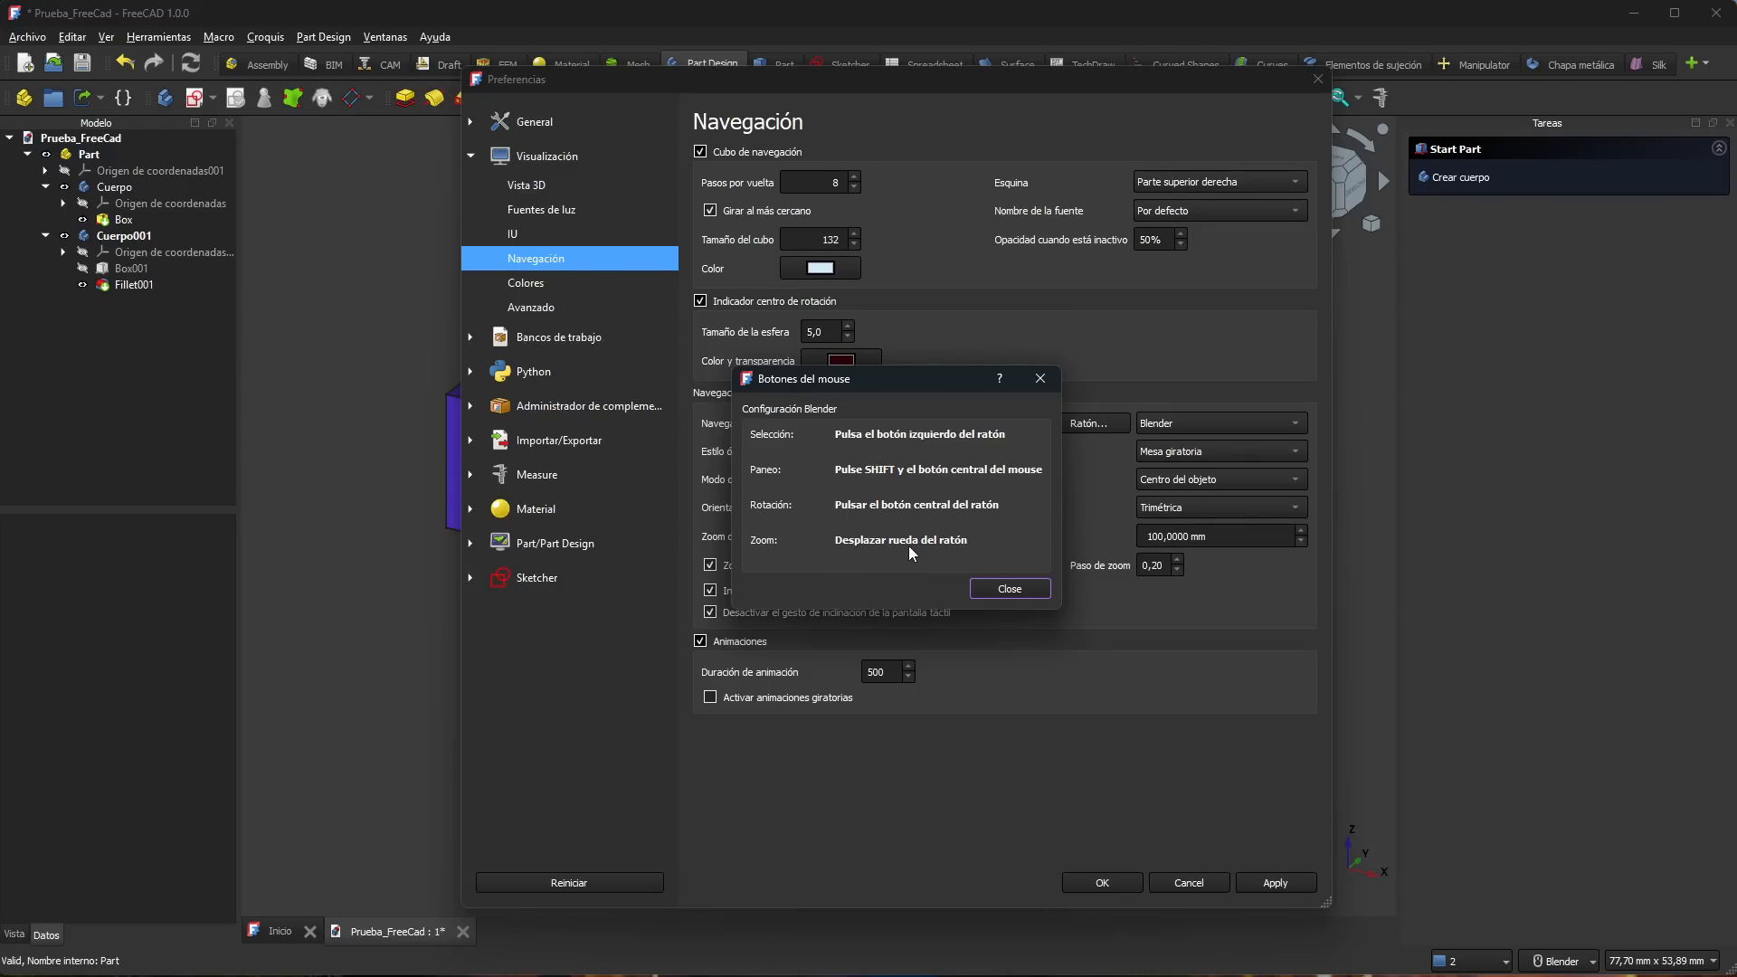
left_click(1008, 589)
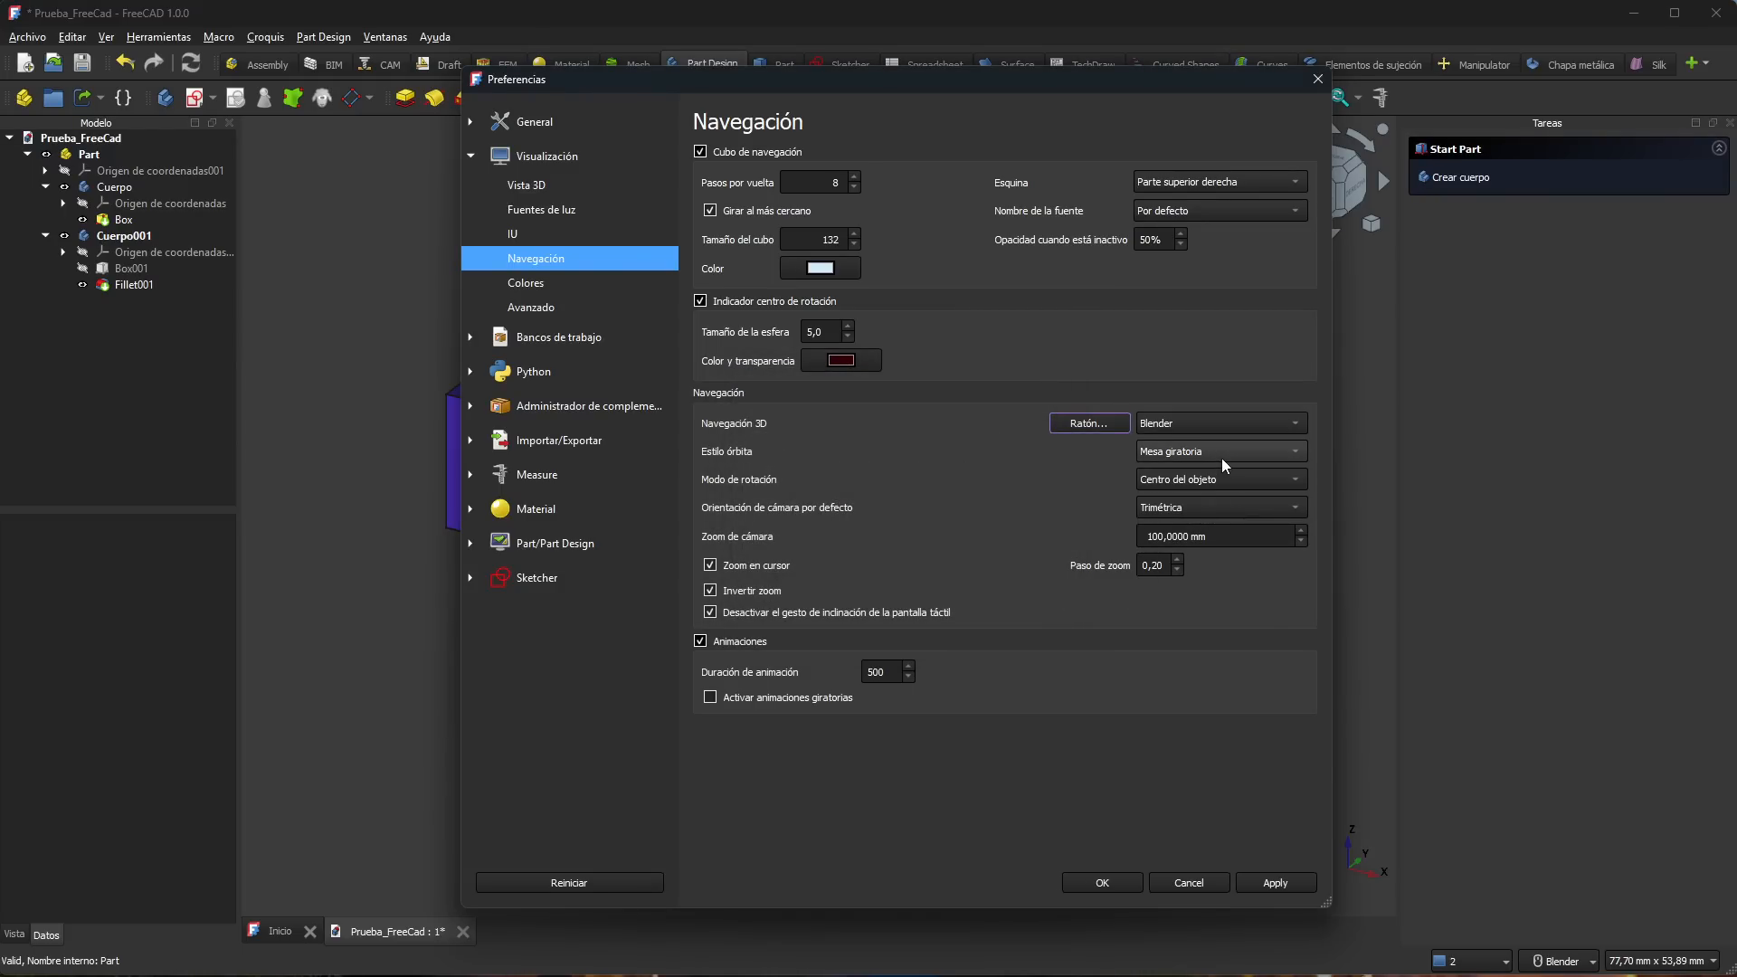
Step: Switch the 3D navigation style to CAD and examine its mouse button assignments
left_click(1220, 427)
left_click(1196, 384)
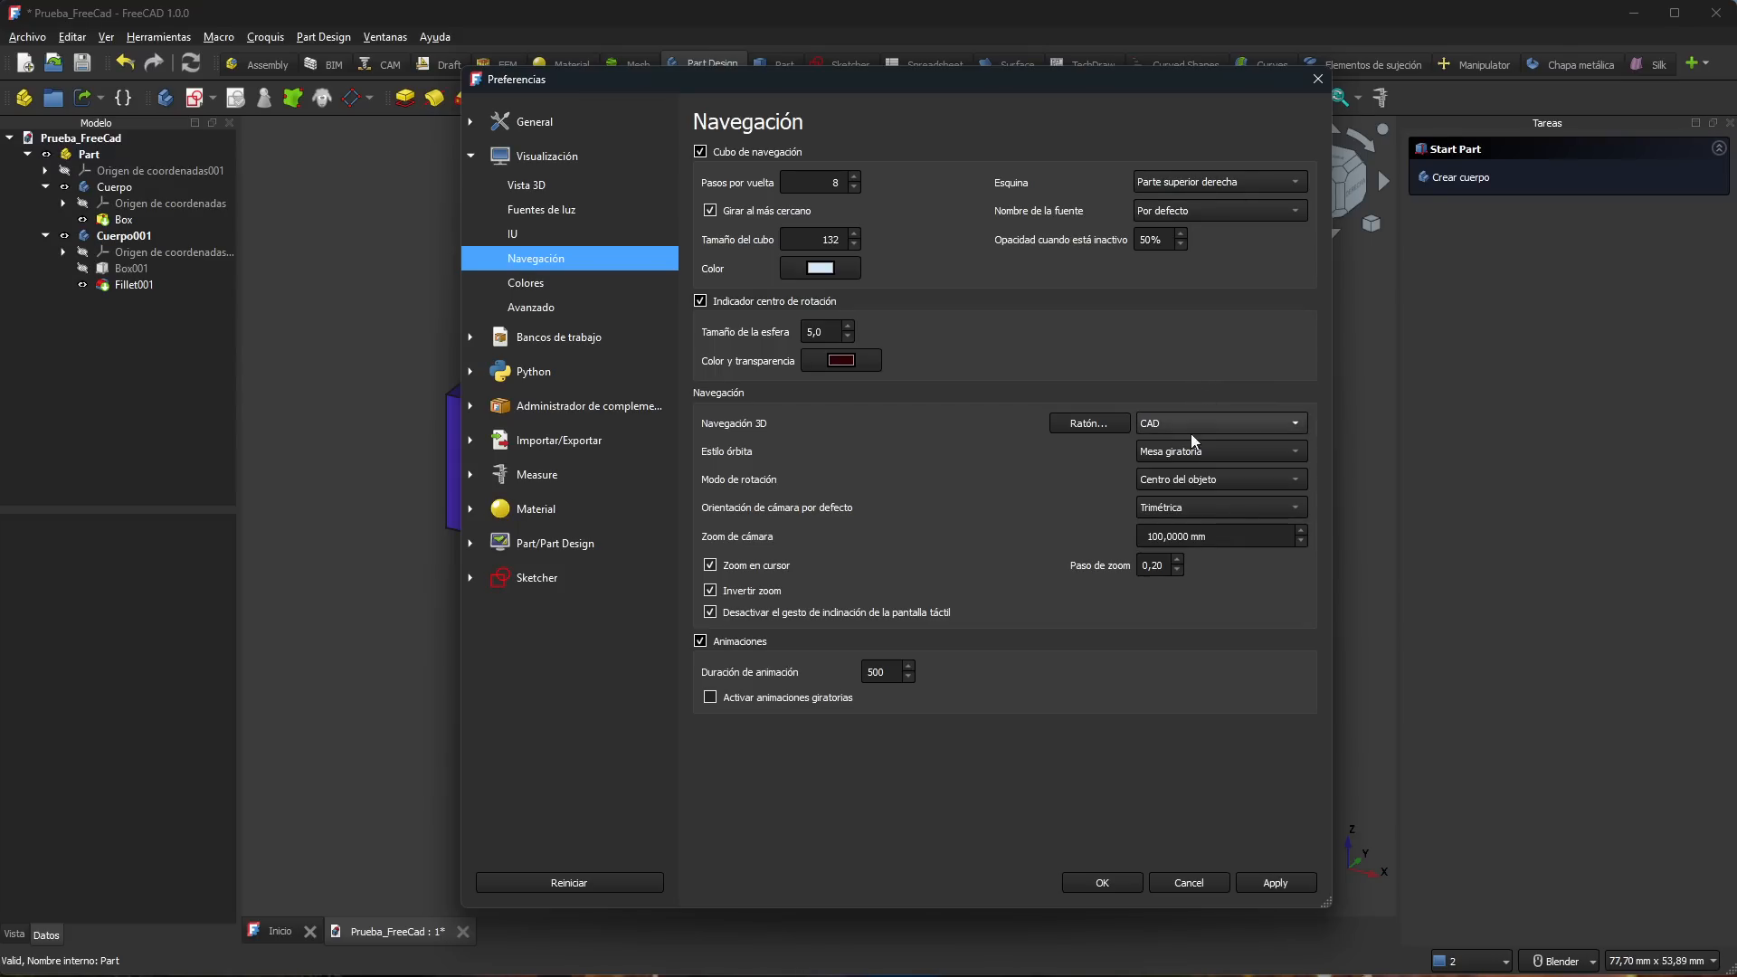
left_click(1091, 422)
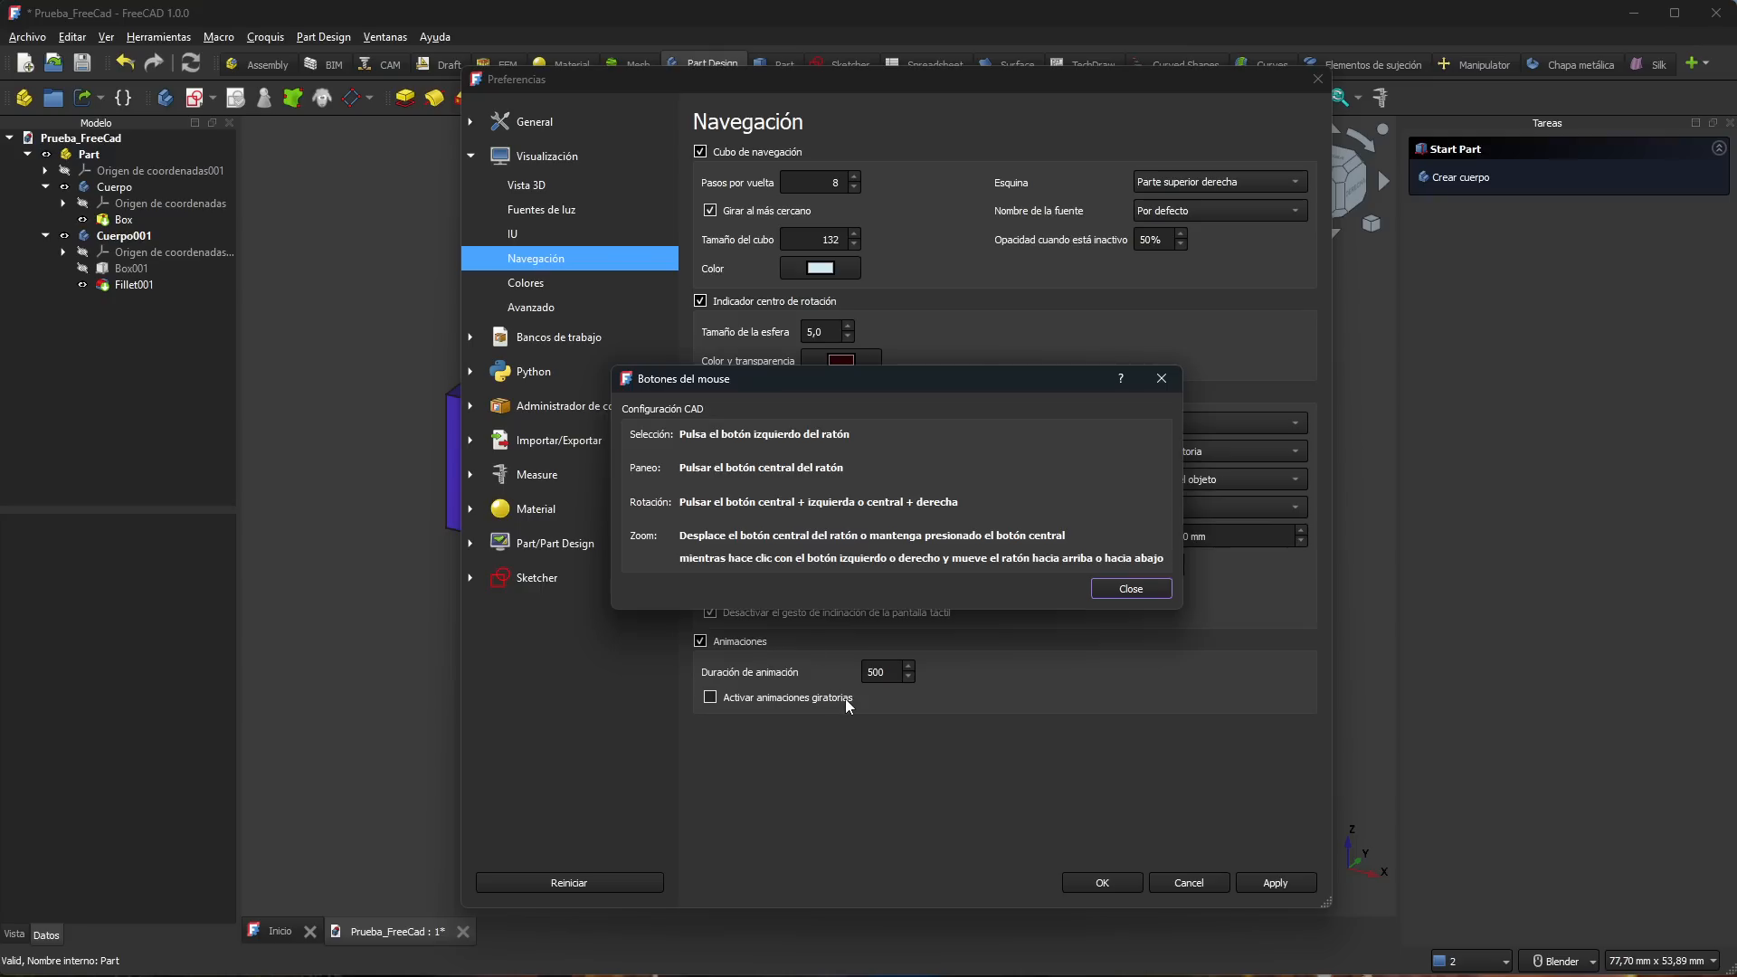
left_click(1128, 590)
Step: Set the 3D navigation style to Blender, apply the setting and close the preferences
left_click(1173, 425)
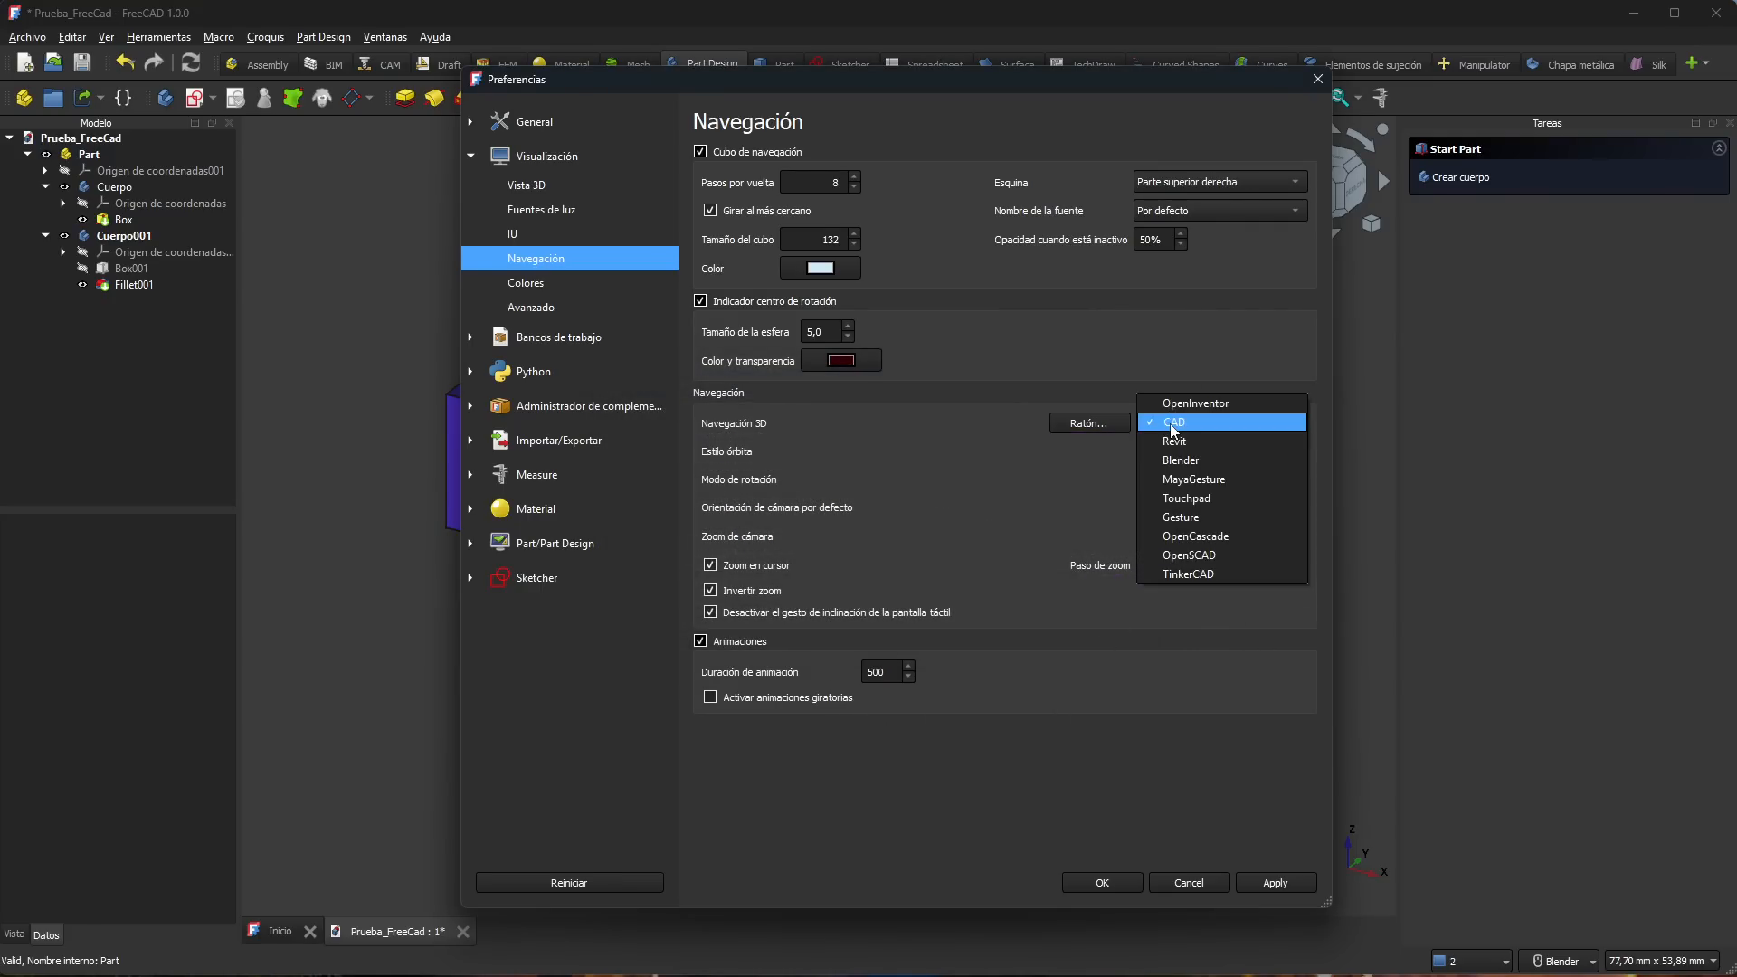
left_click(1239, 460)
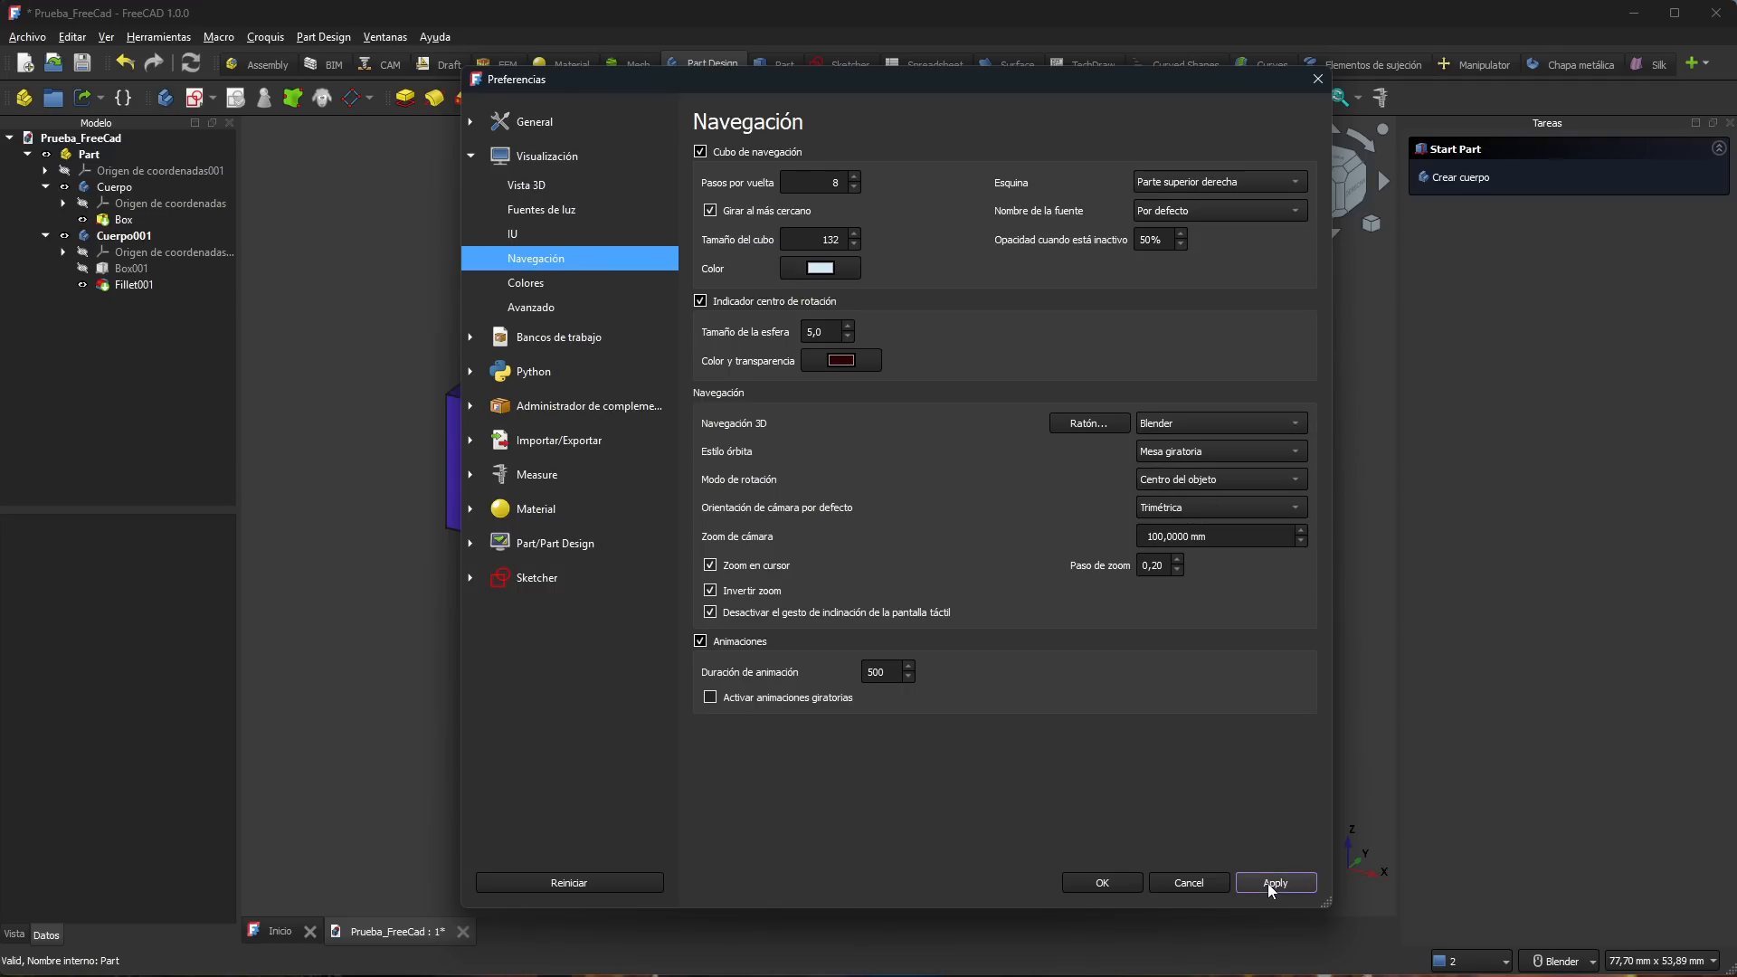
left_click(1105, 882)
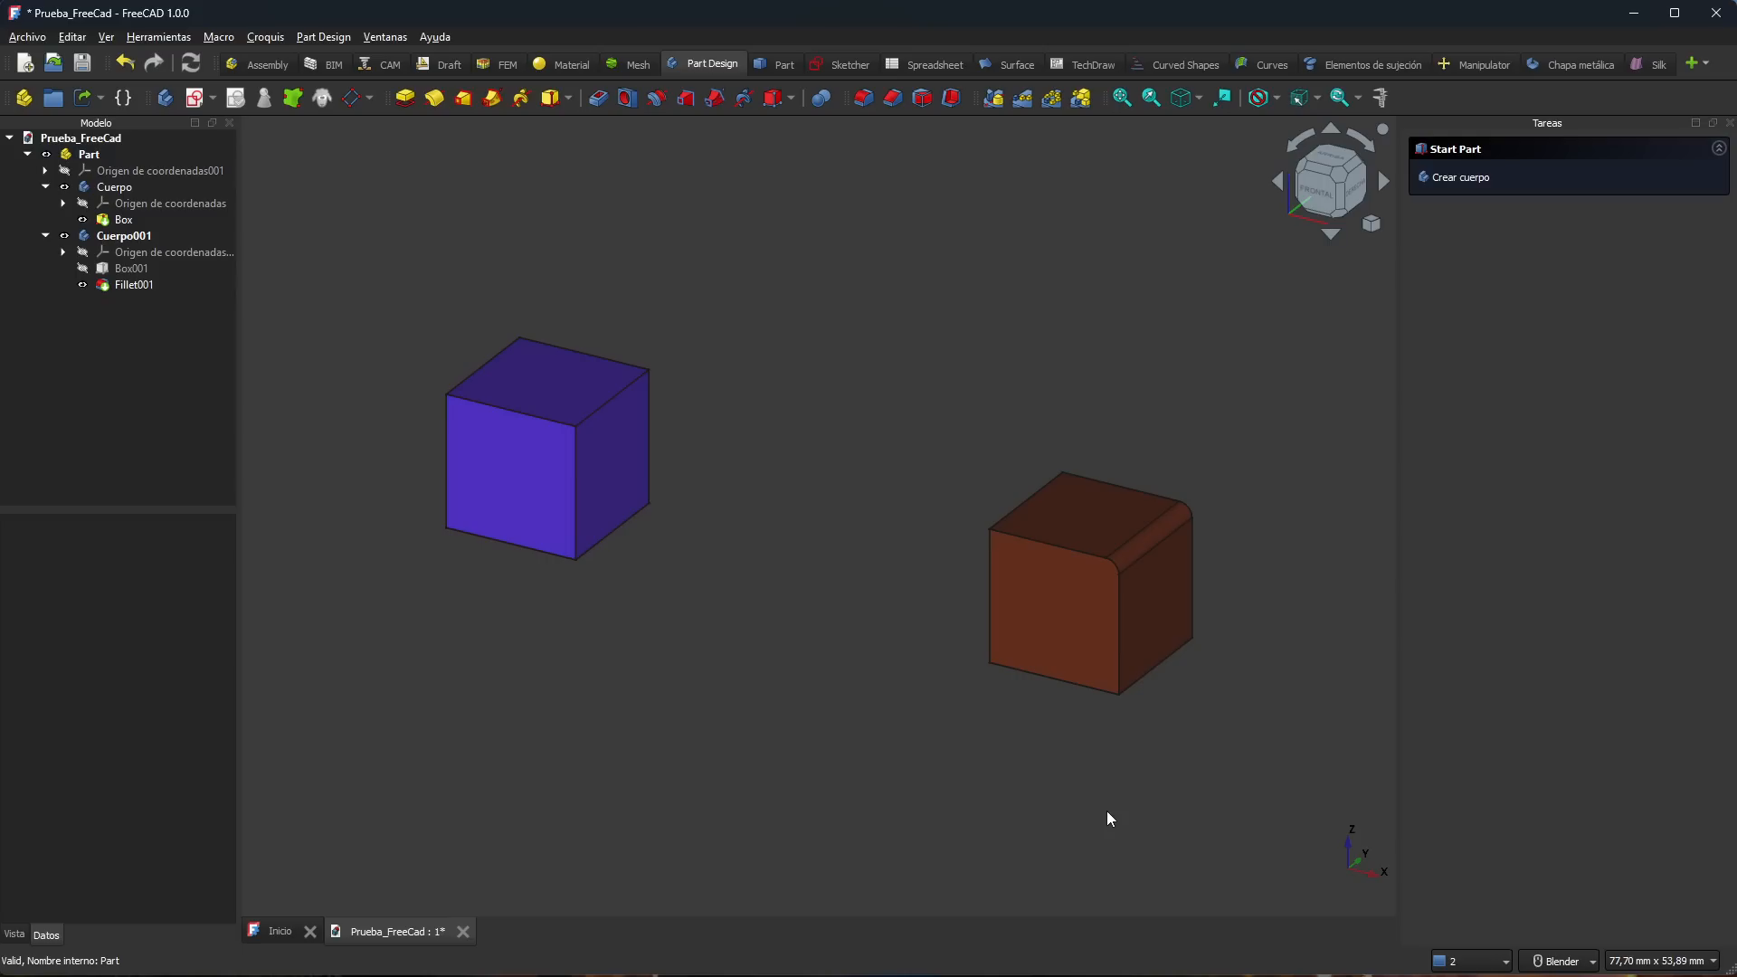
Step: Look over the quick list of navigation styles once more and orbit around both cubes
left_click(1553, 962)
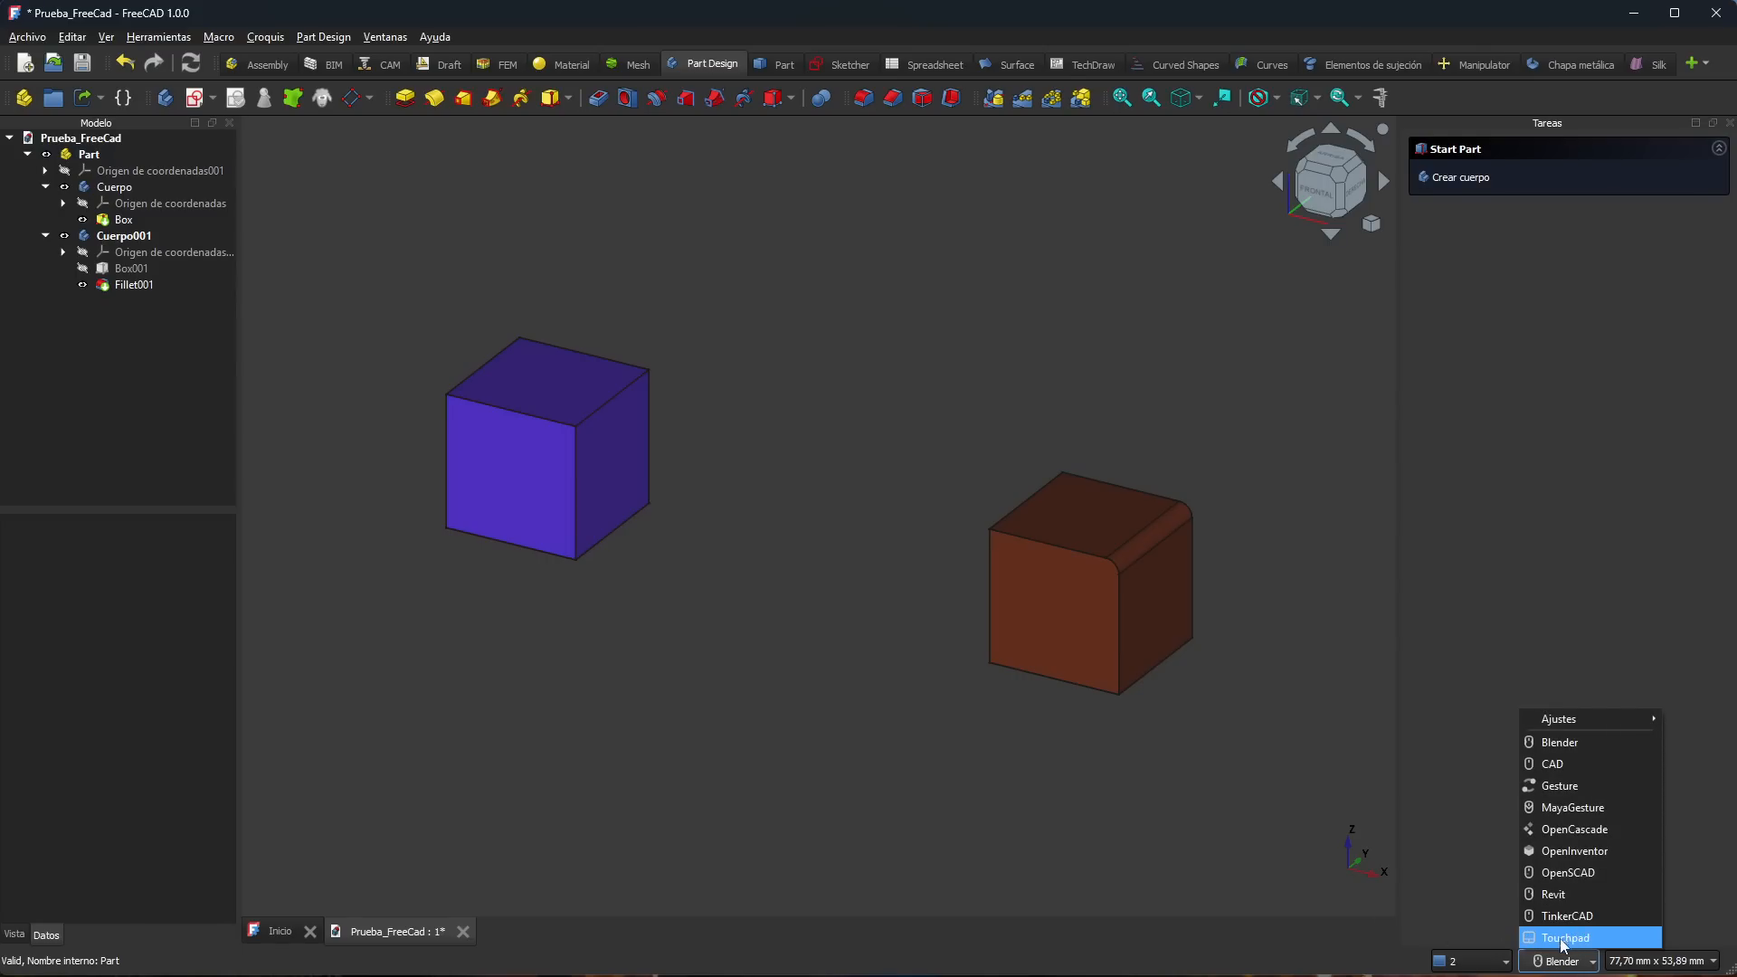
left_click(1163, 788)
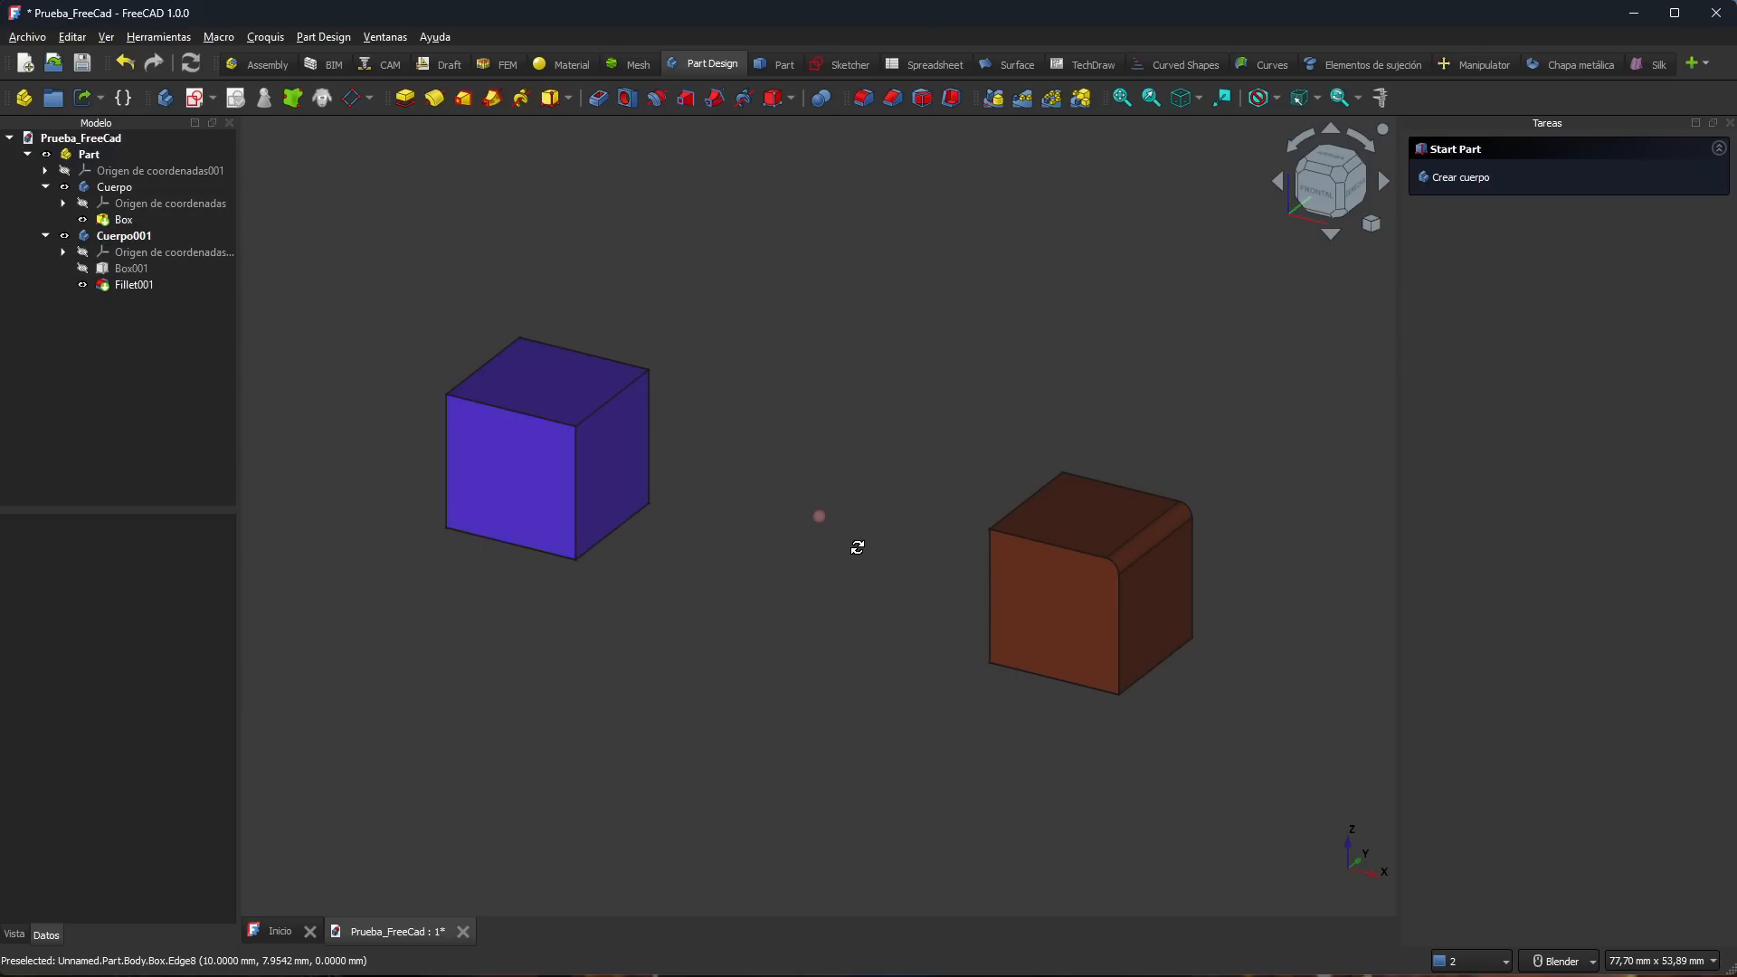
middle_click_drag(856, 546, 849, 622)
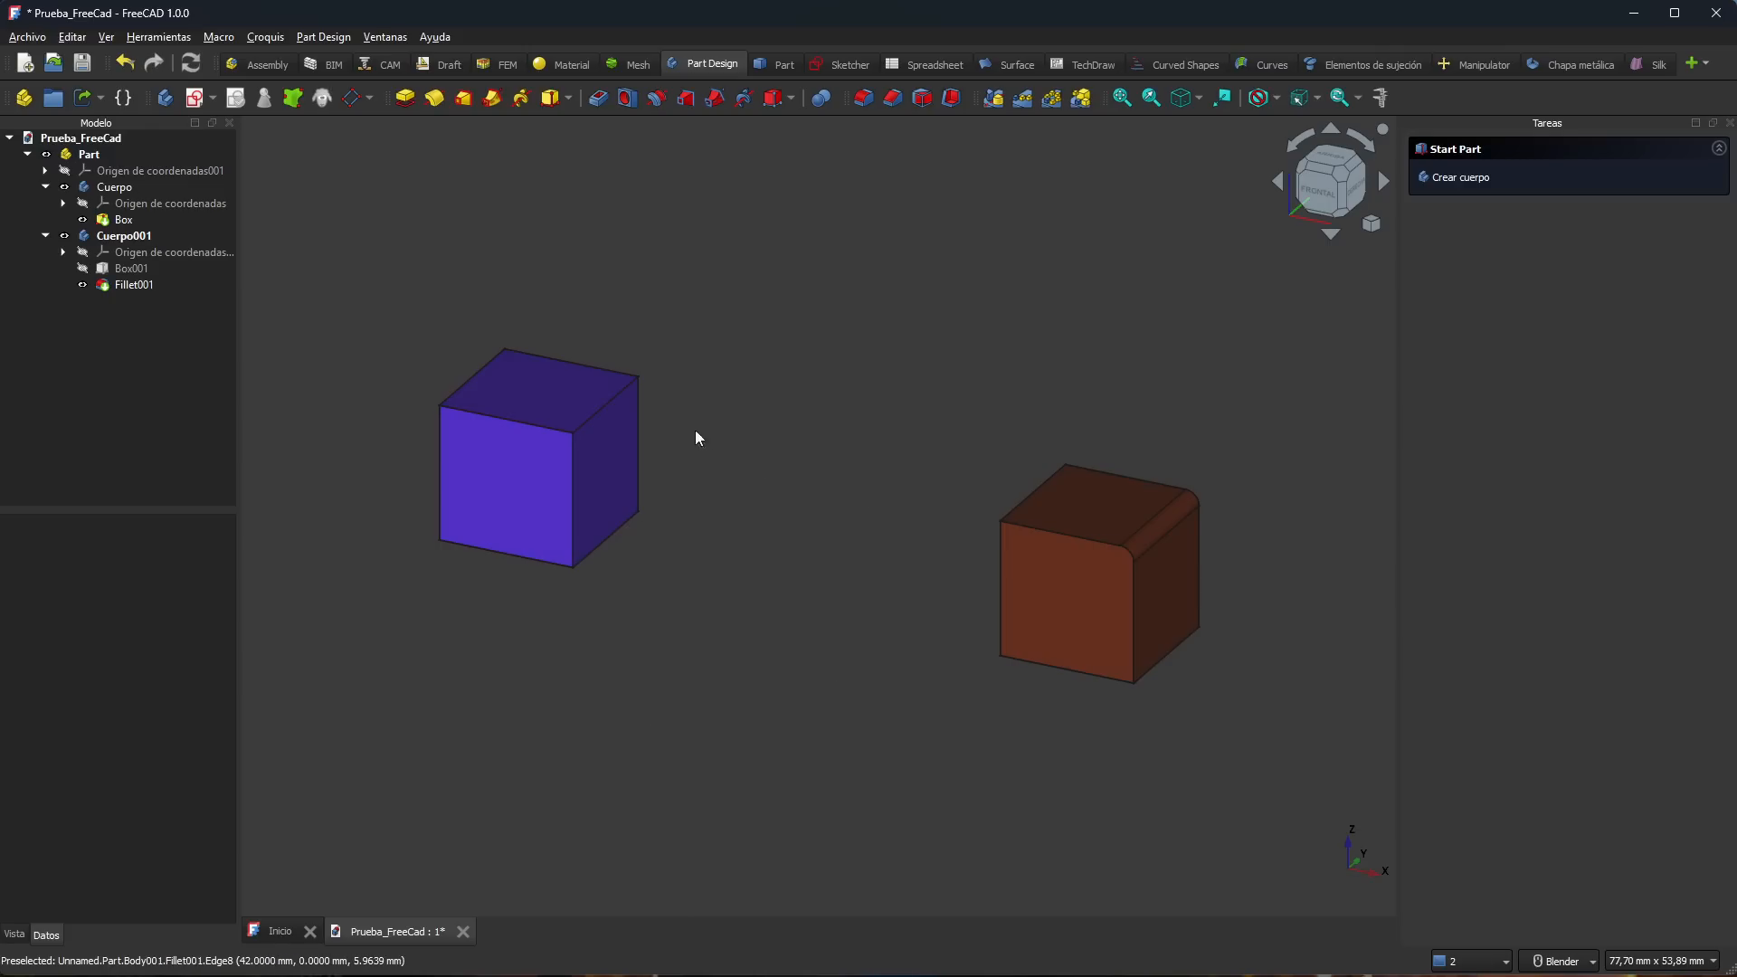
Step: Open the navigation preferences and examine the available orbit styles, keeping Mesa giratoria
left_click(72, 36)
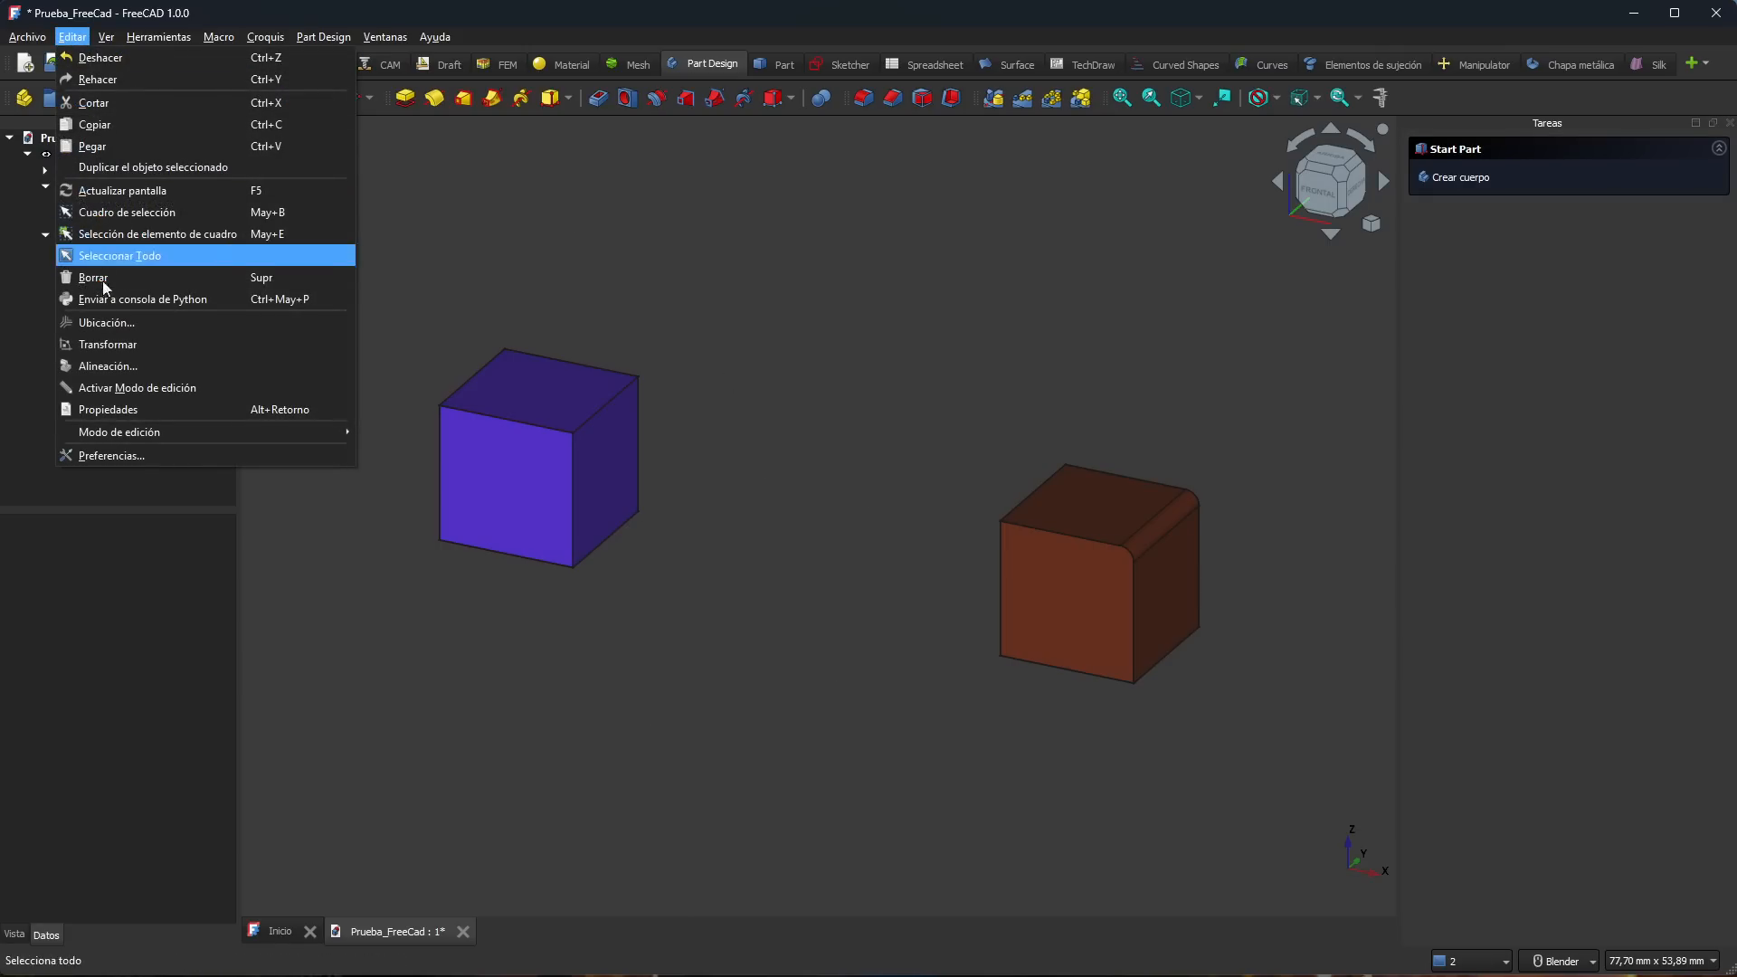
left_click(99, 455)
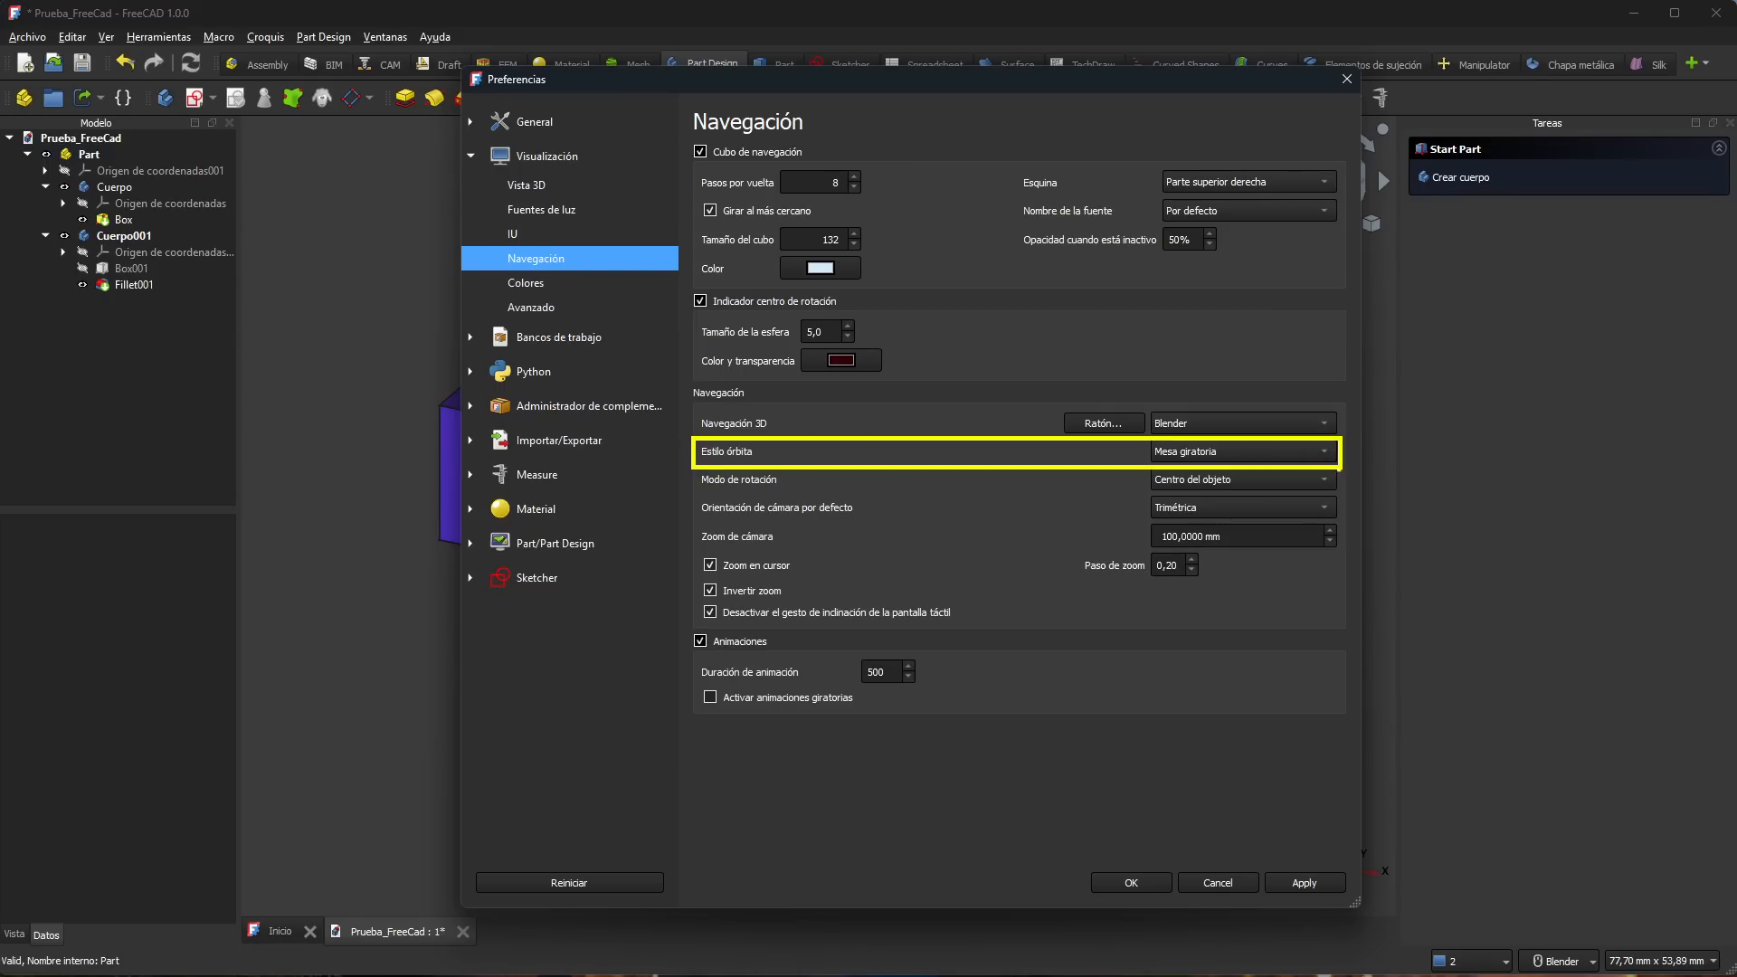
left_click(1321, 452)
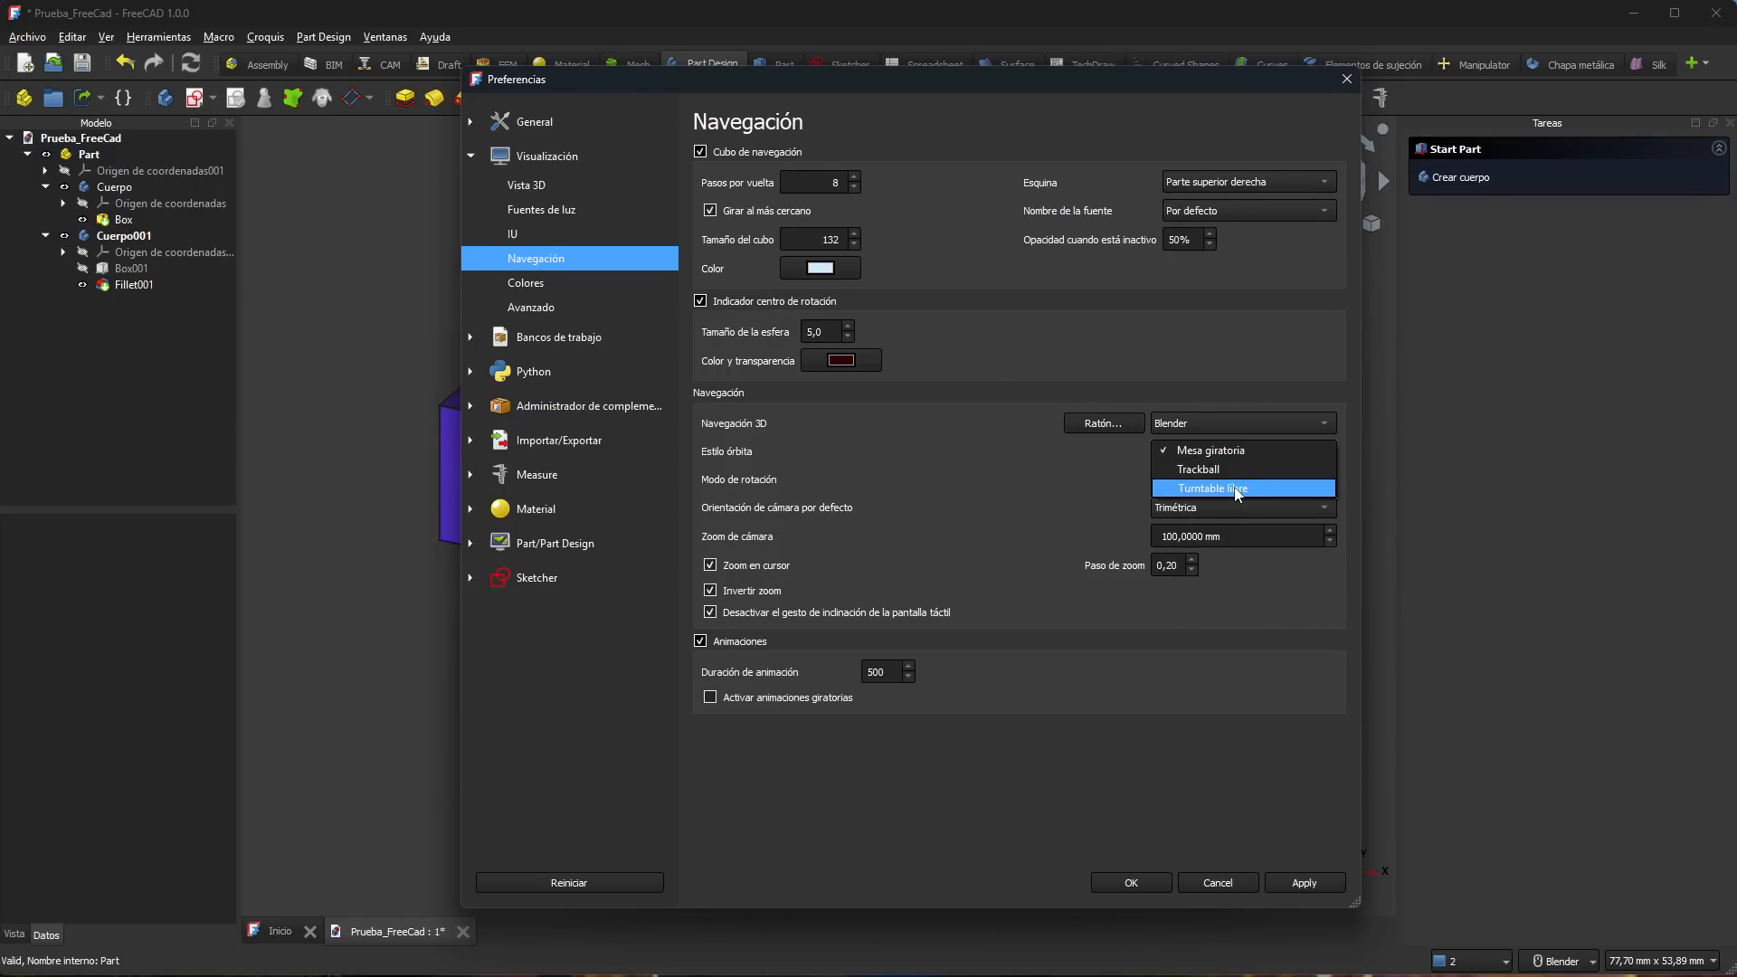
left_click(1061, 478)
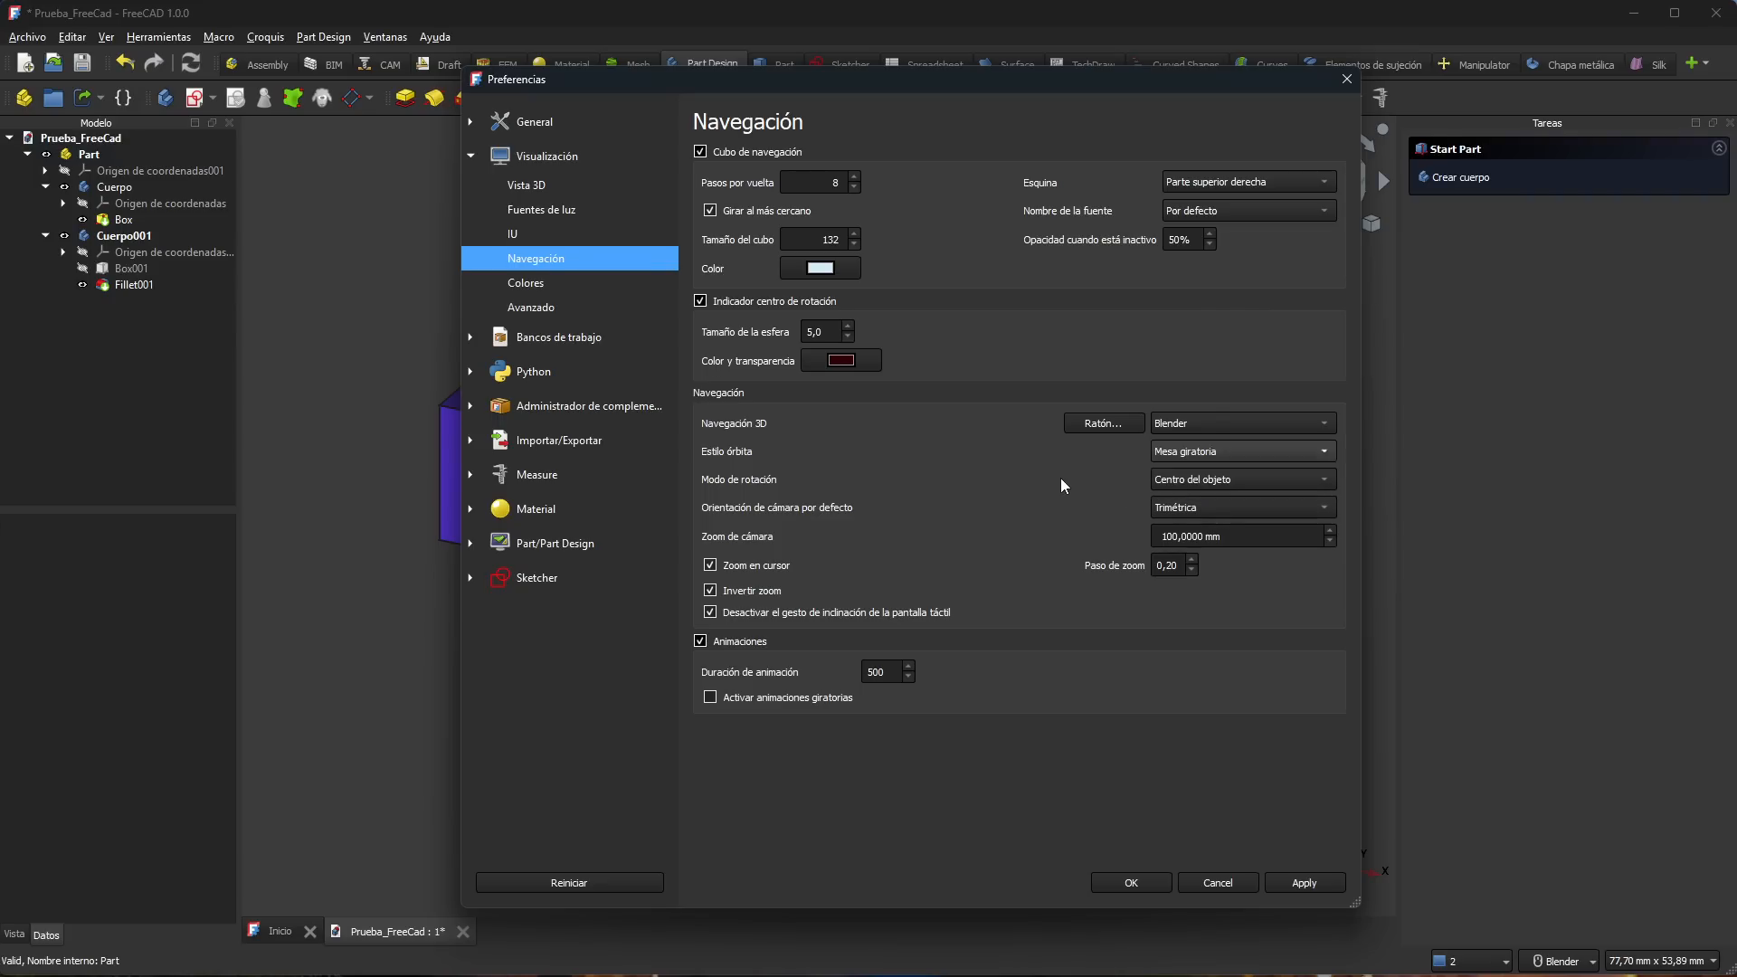
left_click(1180, 452)
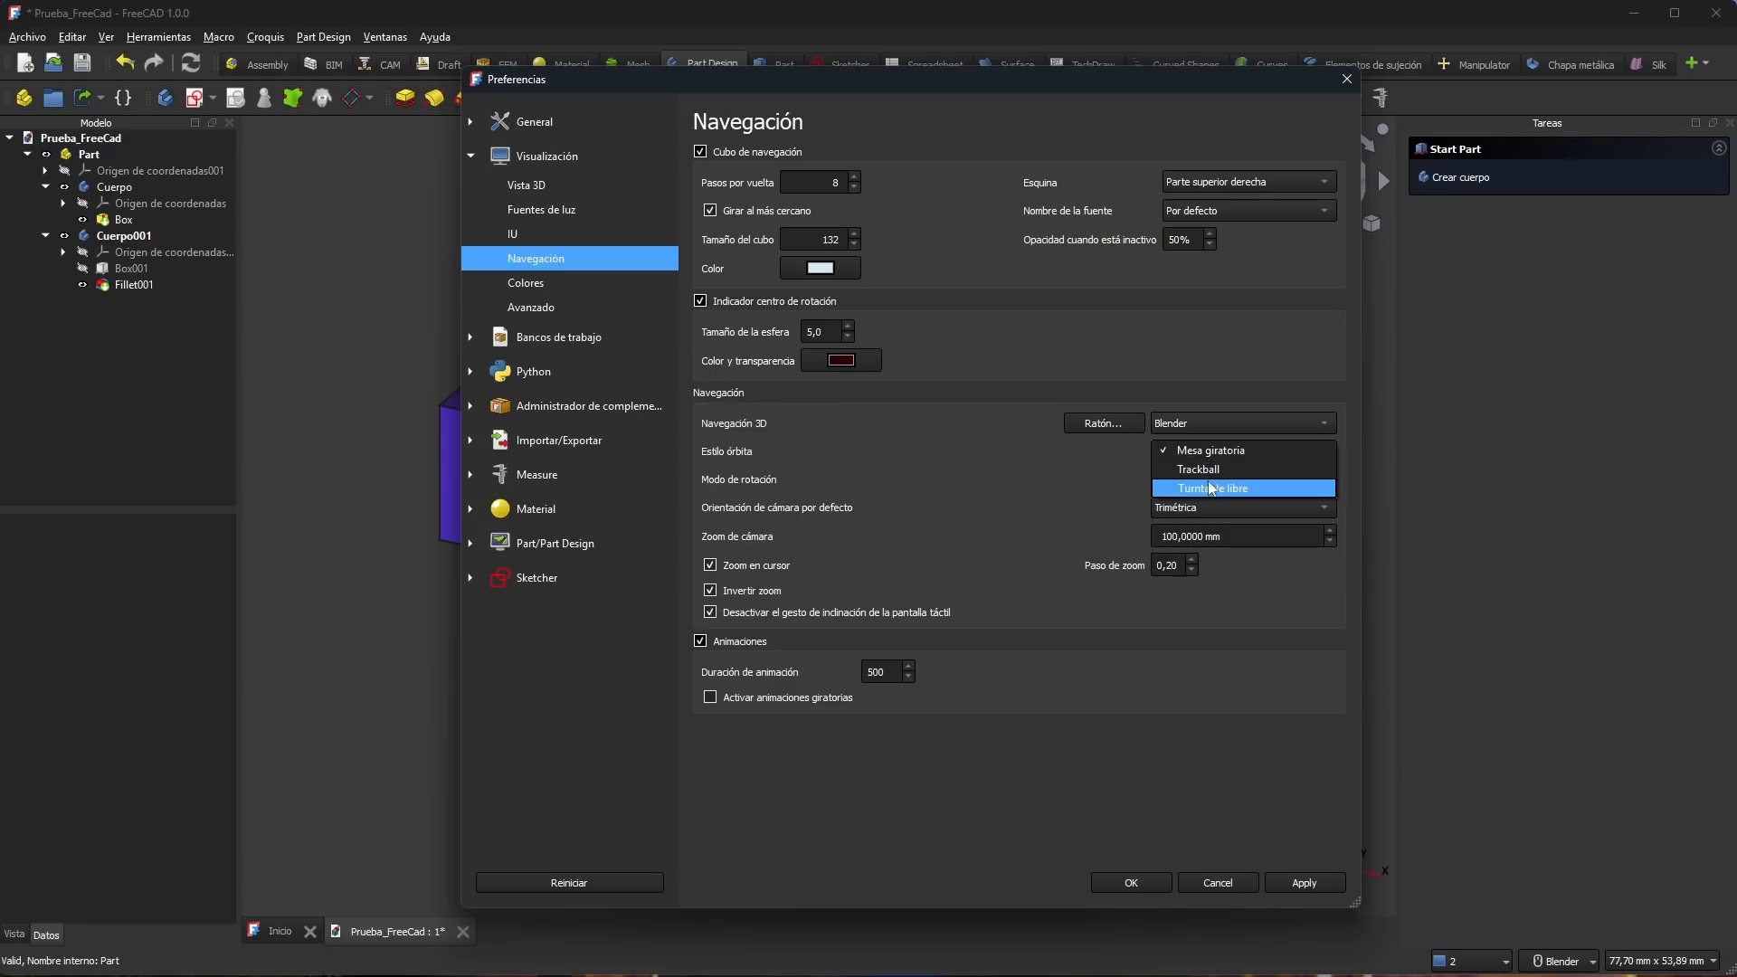
left_click(1094, 481)
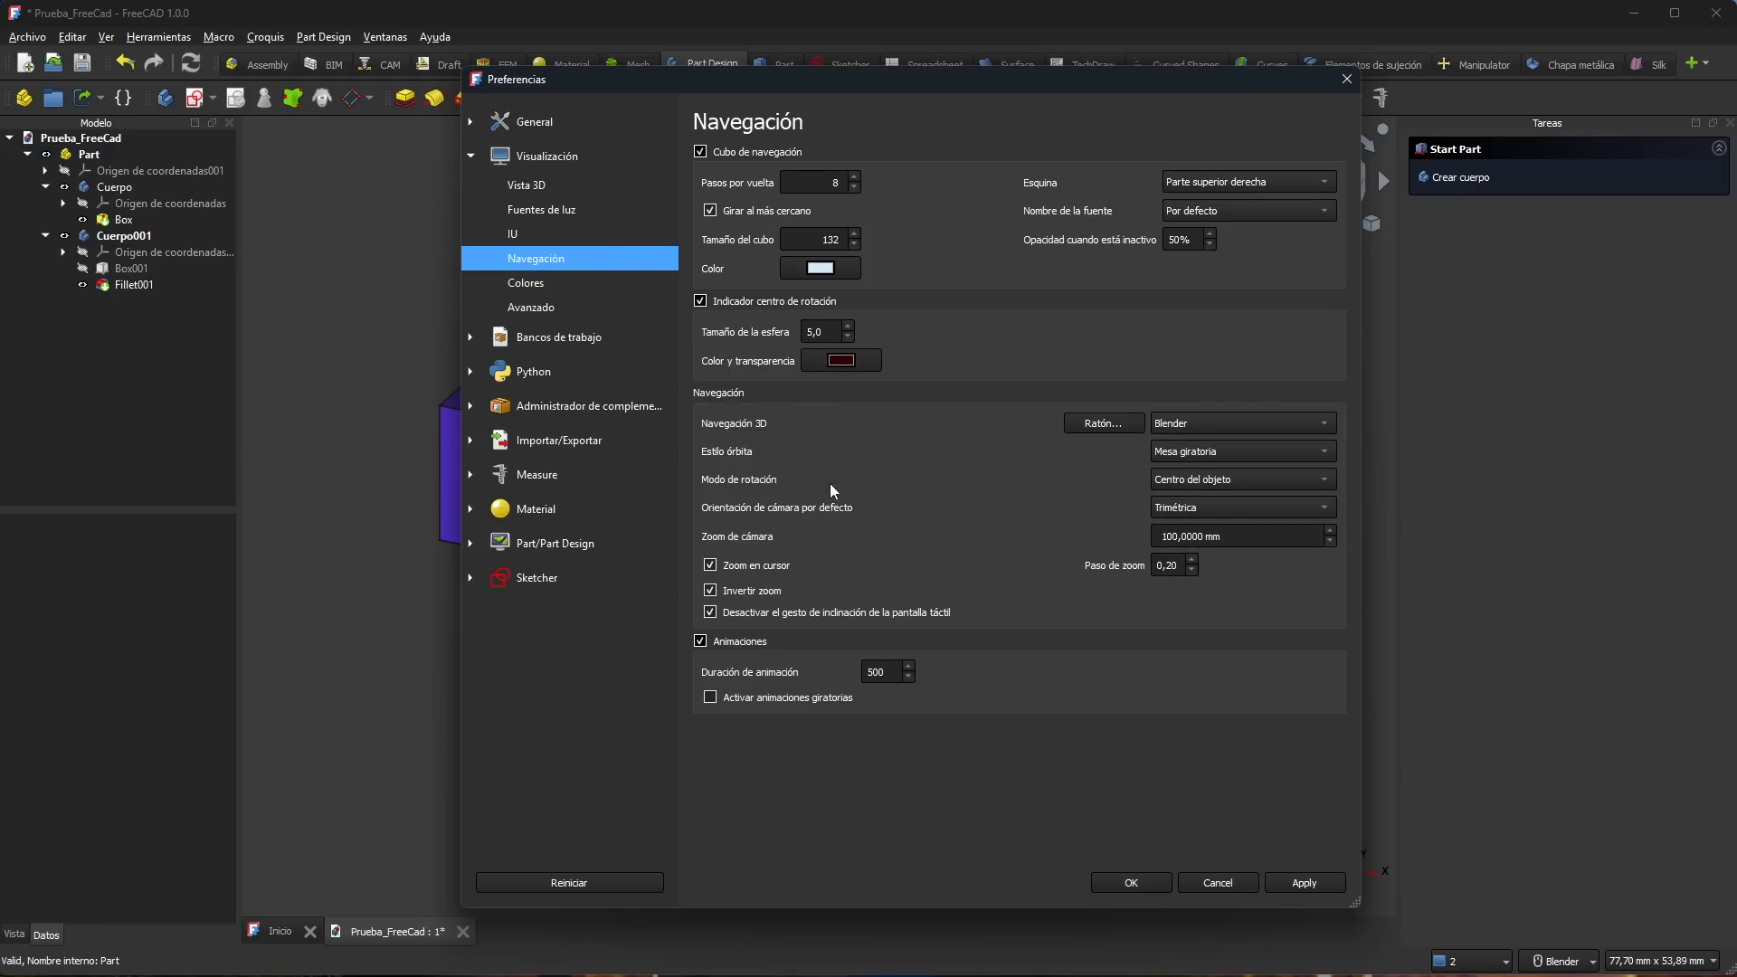
Step: Examine the rotation mode options, keeping Centro del objeto, and close the preferences without applying changes
left_click(1236, 479)
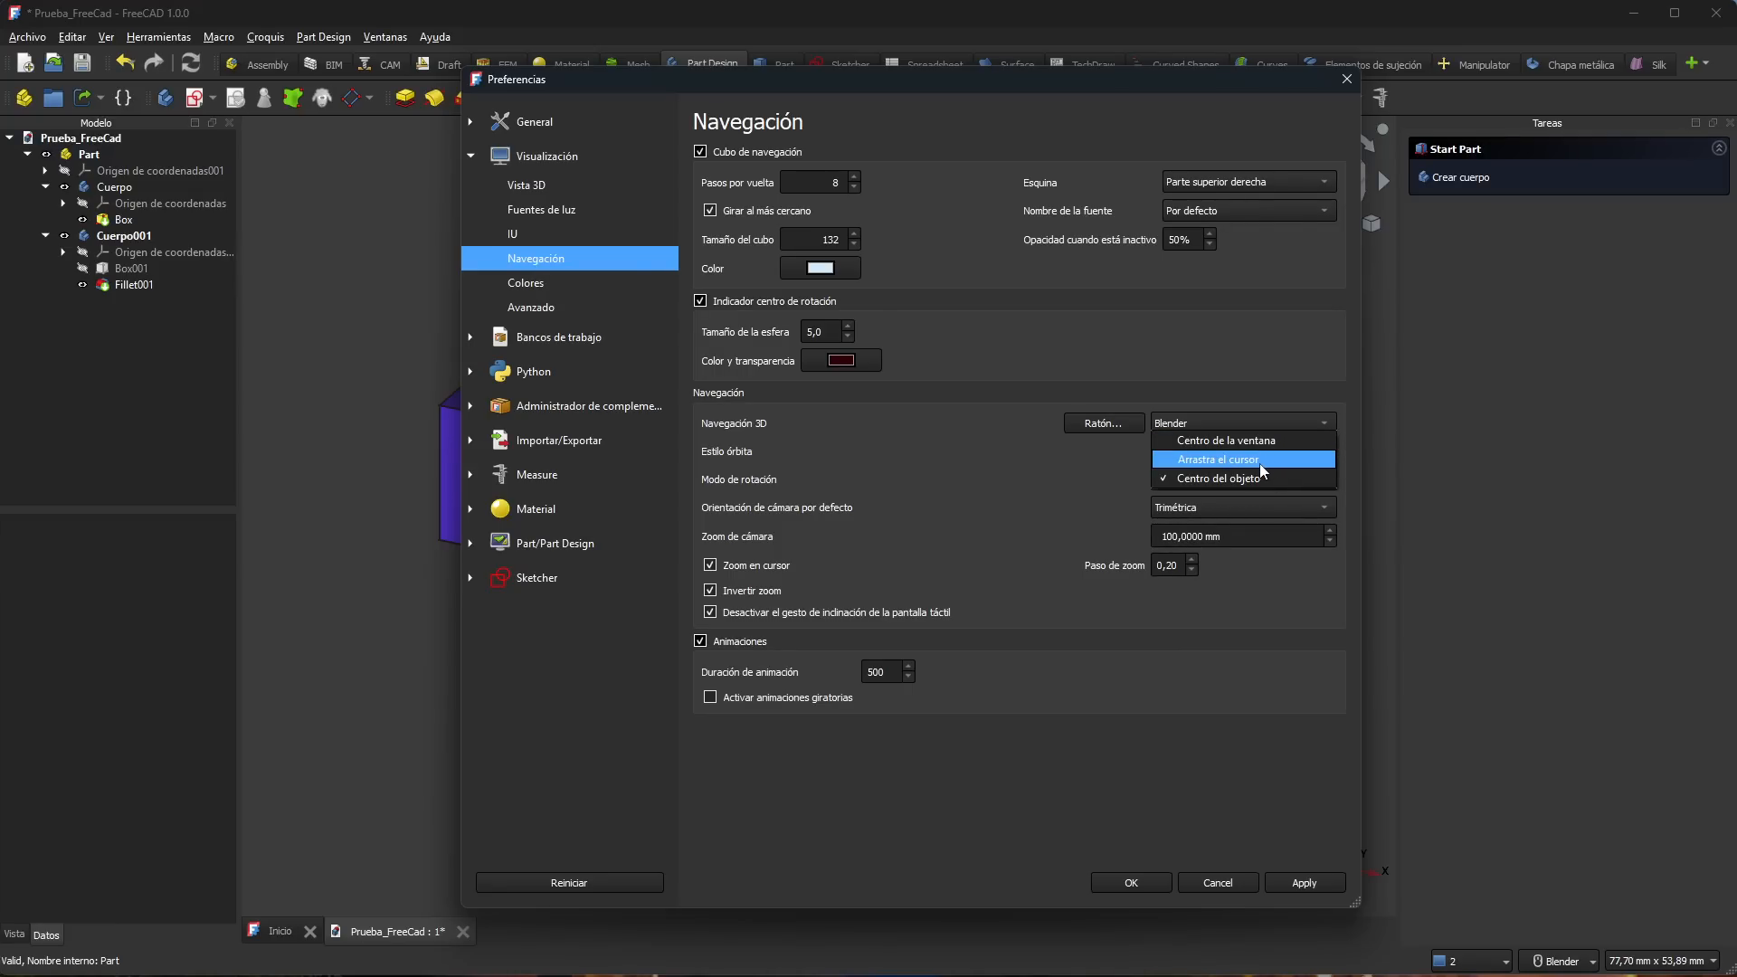
left_click(1013, 491)
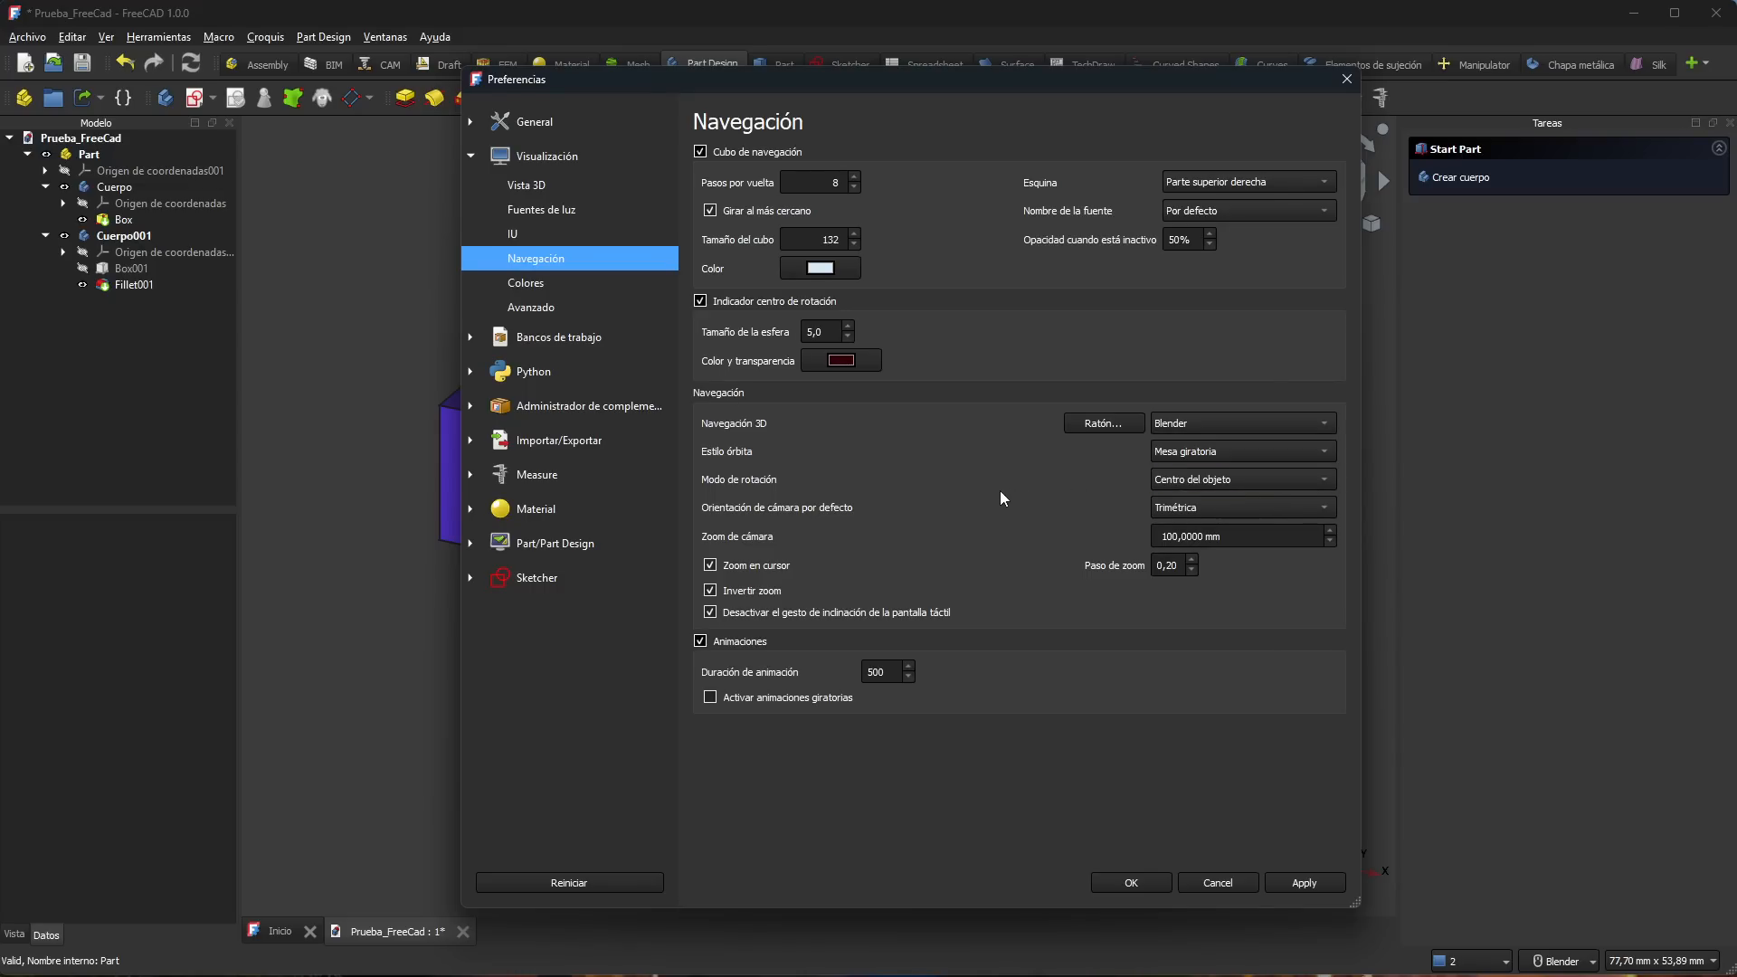
left_click(1217, 883)
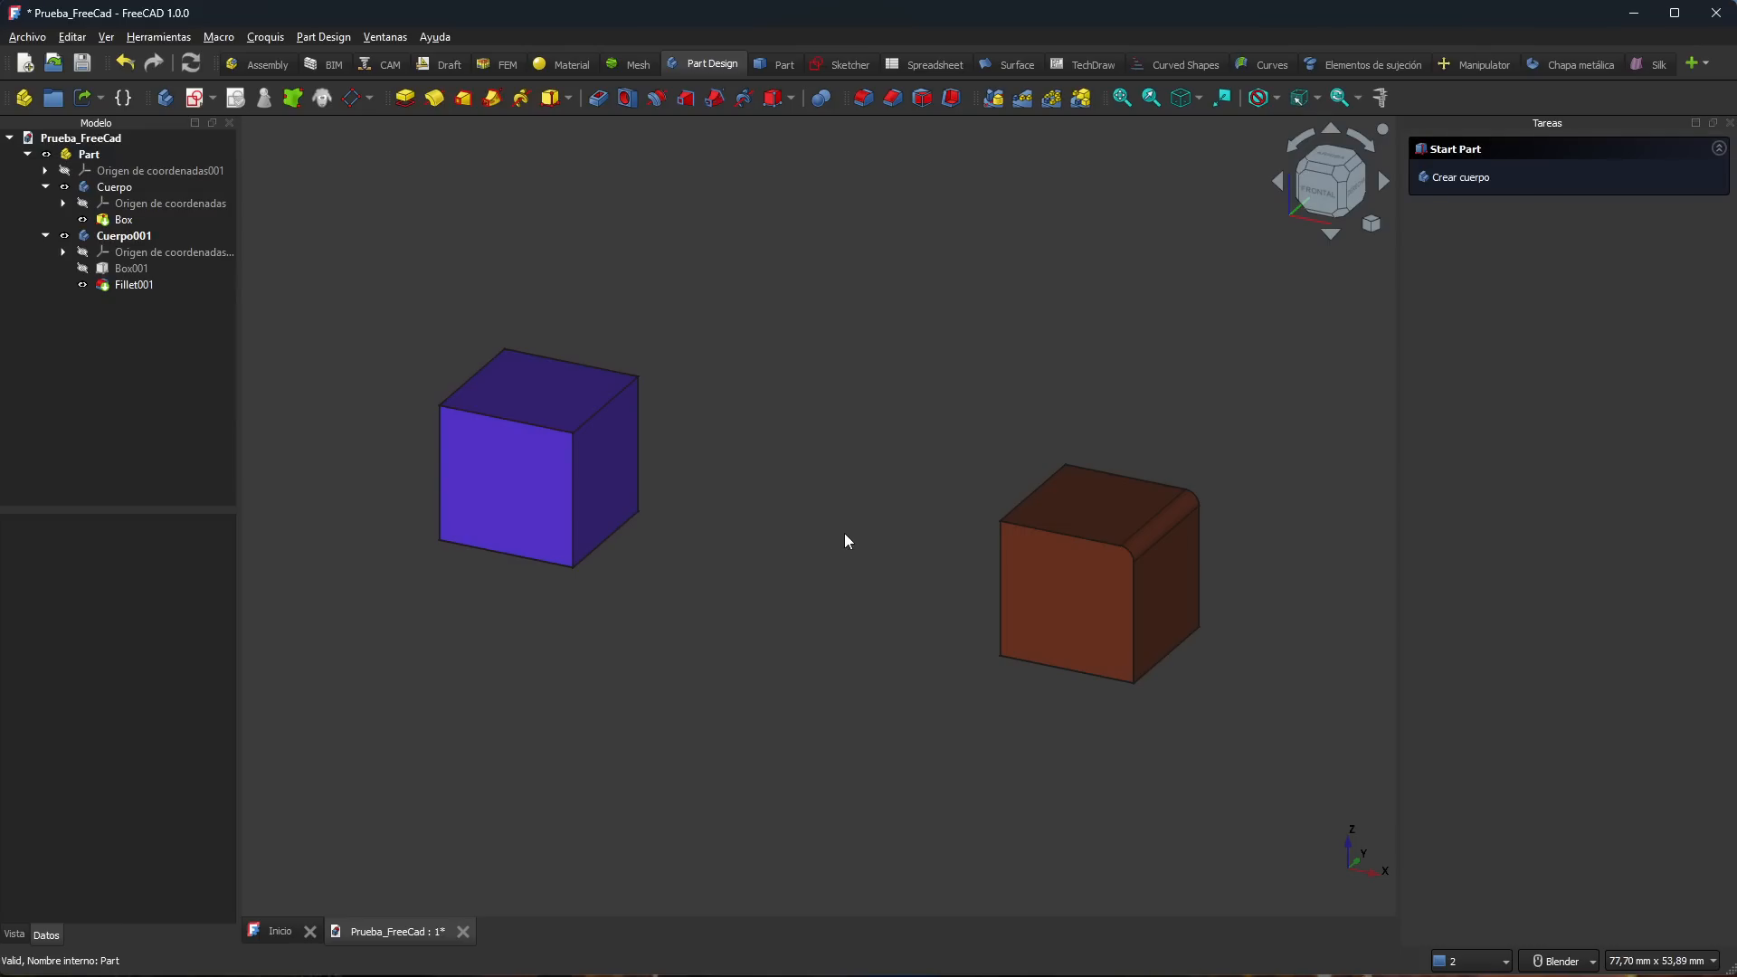
Step: Orbit, pan and zoom around the two cubes to examine how the Blender navigation style handles the view
middle_click_drag(880, 539, 783, 619)
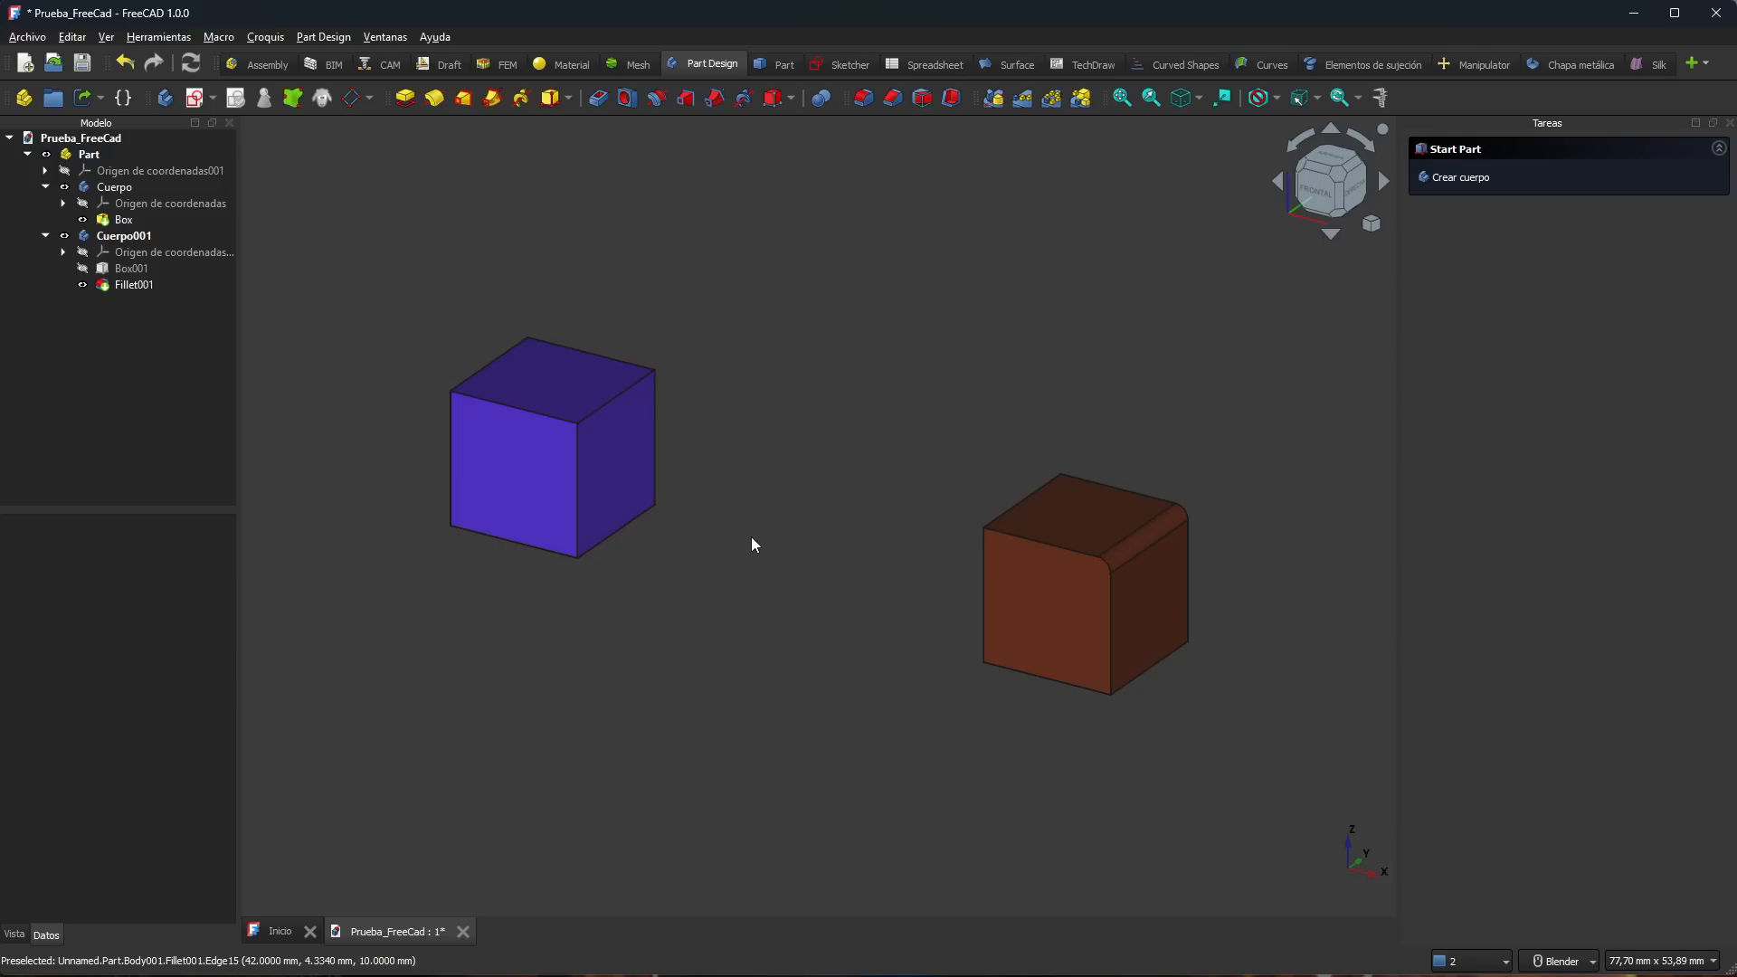
middle_click_drag(751, 535, 257, 452)
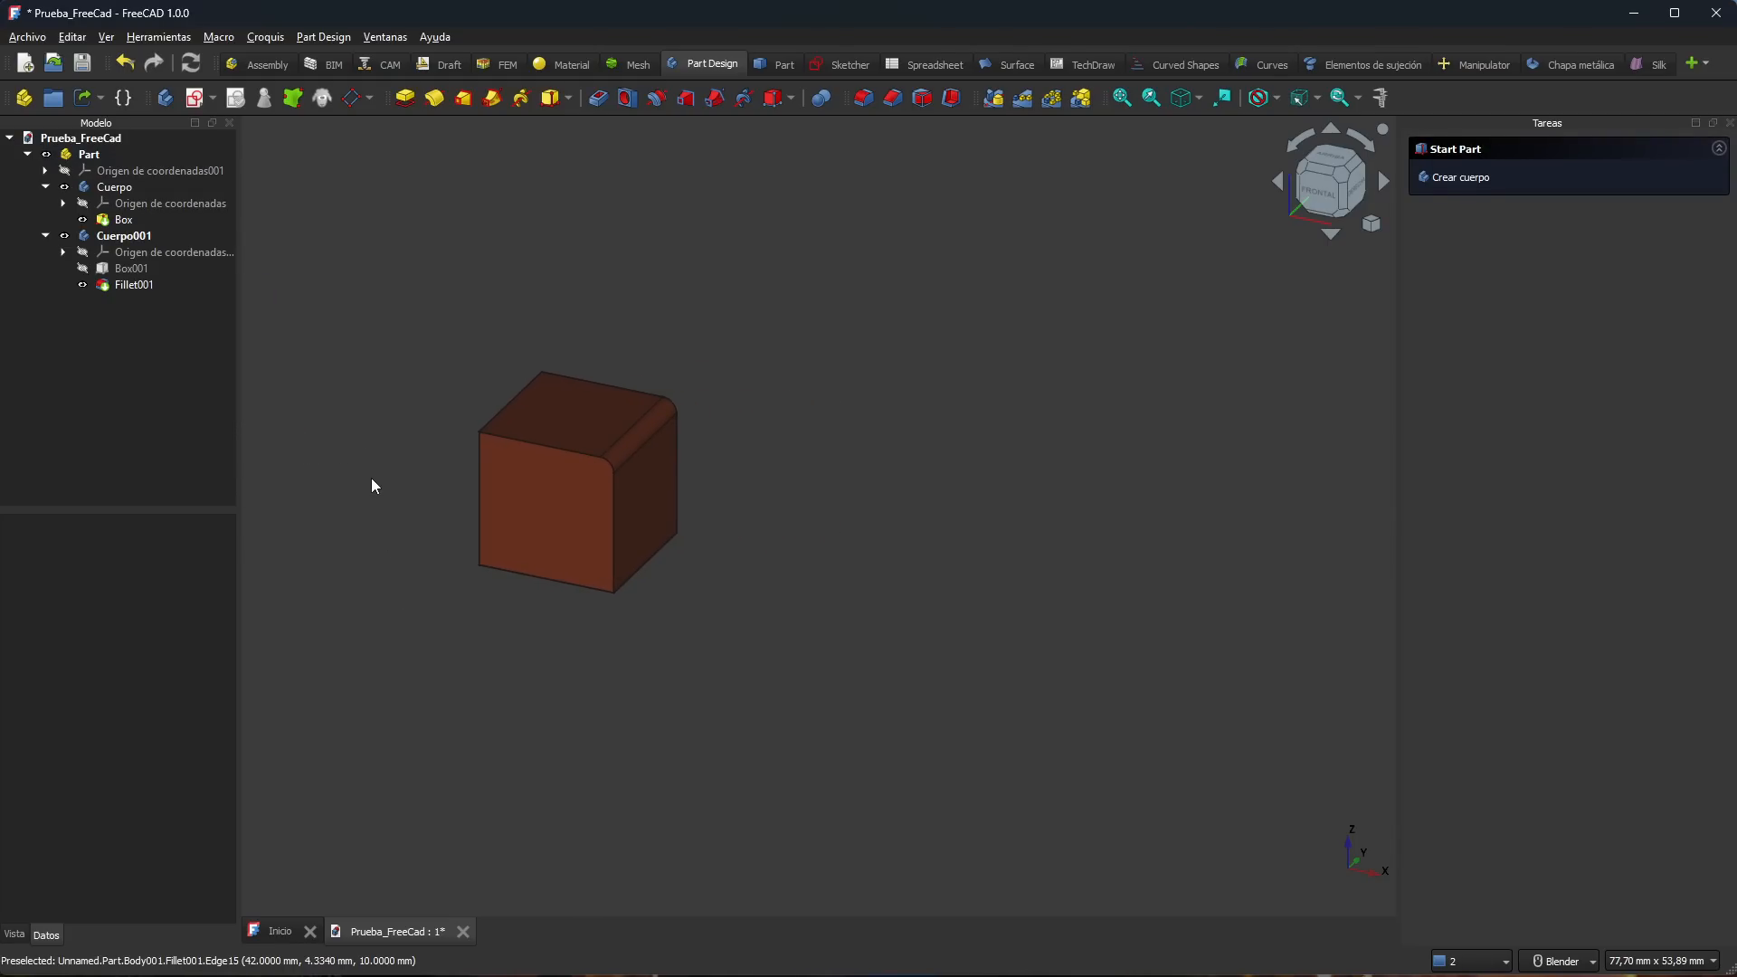
middle_click_drag(362, 437, 812, 531, "shift")
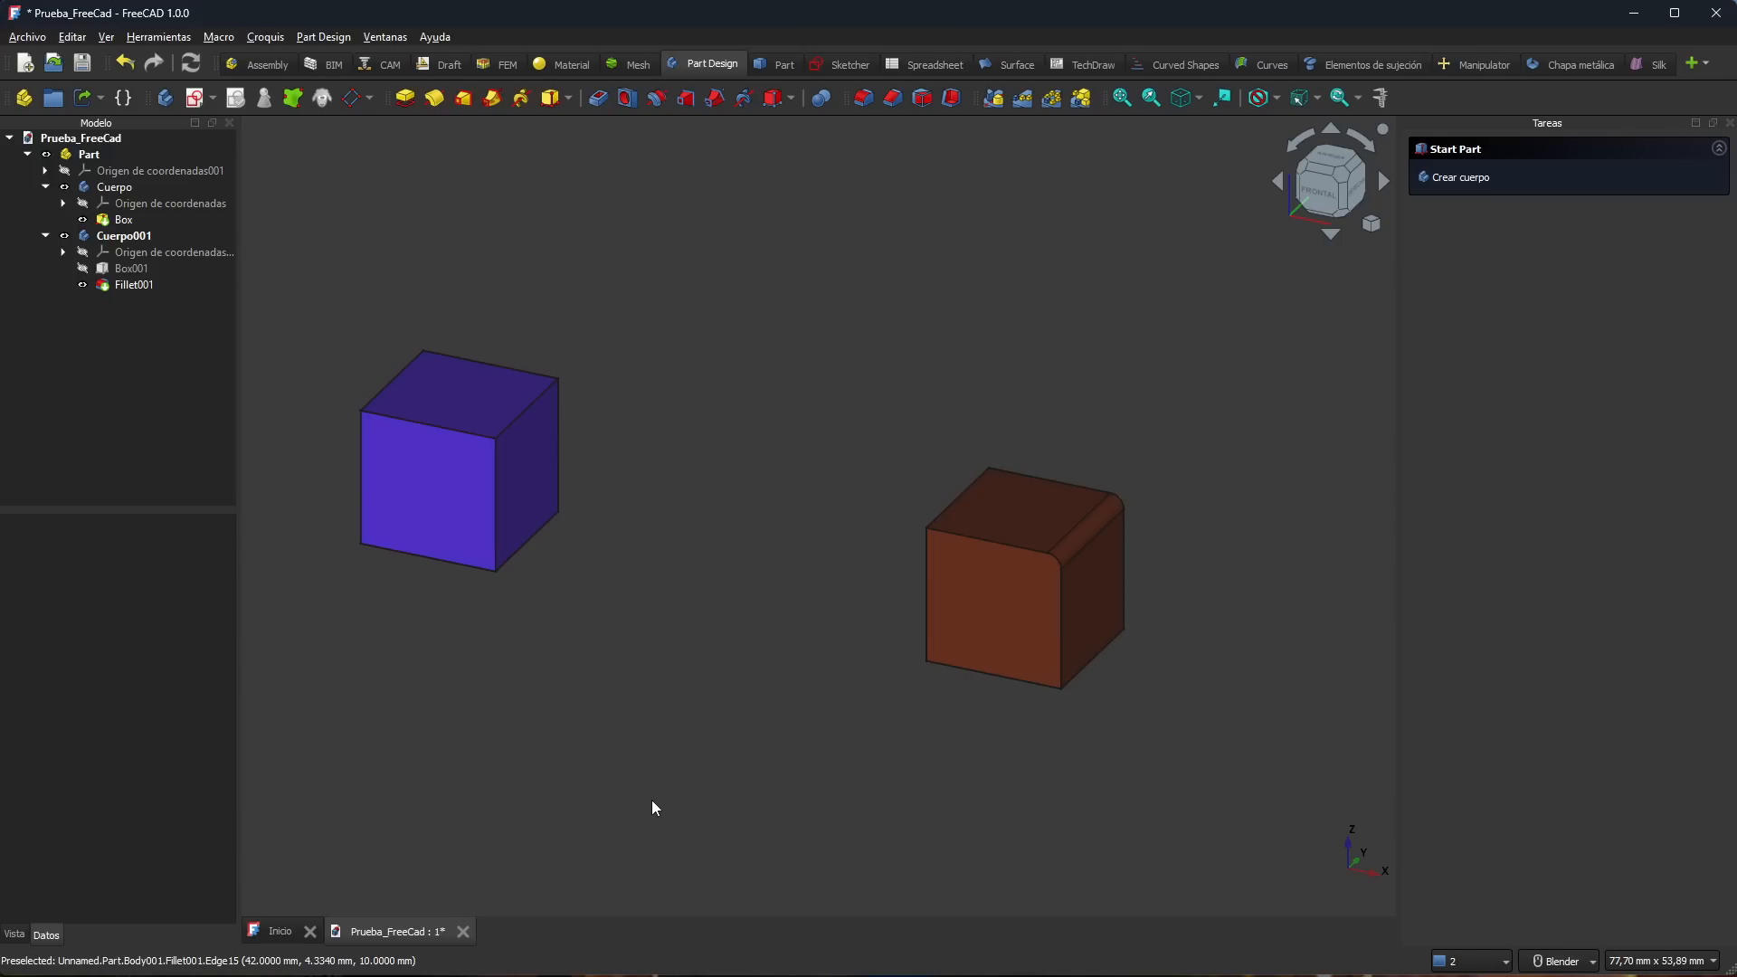
middle_click_drag(442, 593, 912, 651, "shift")
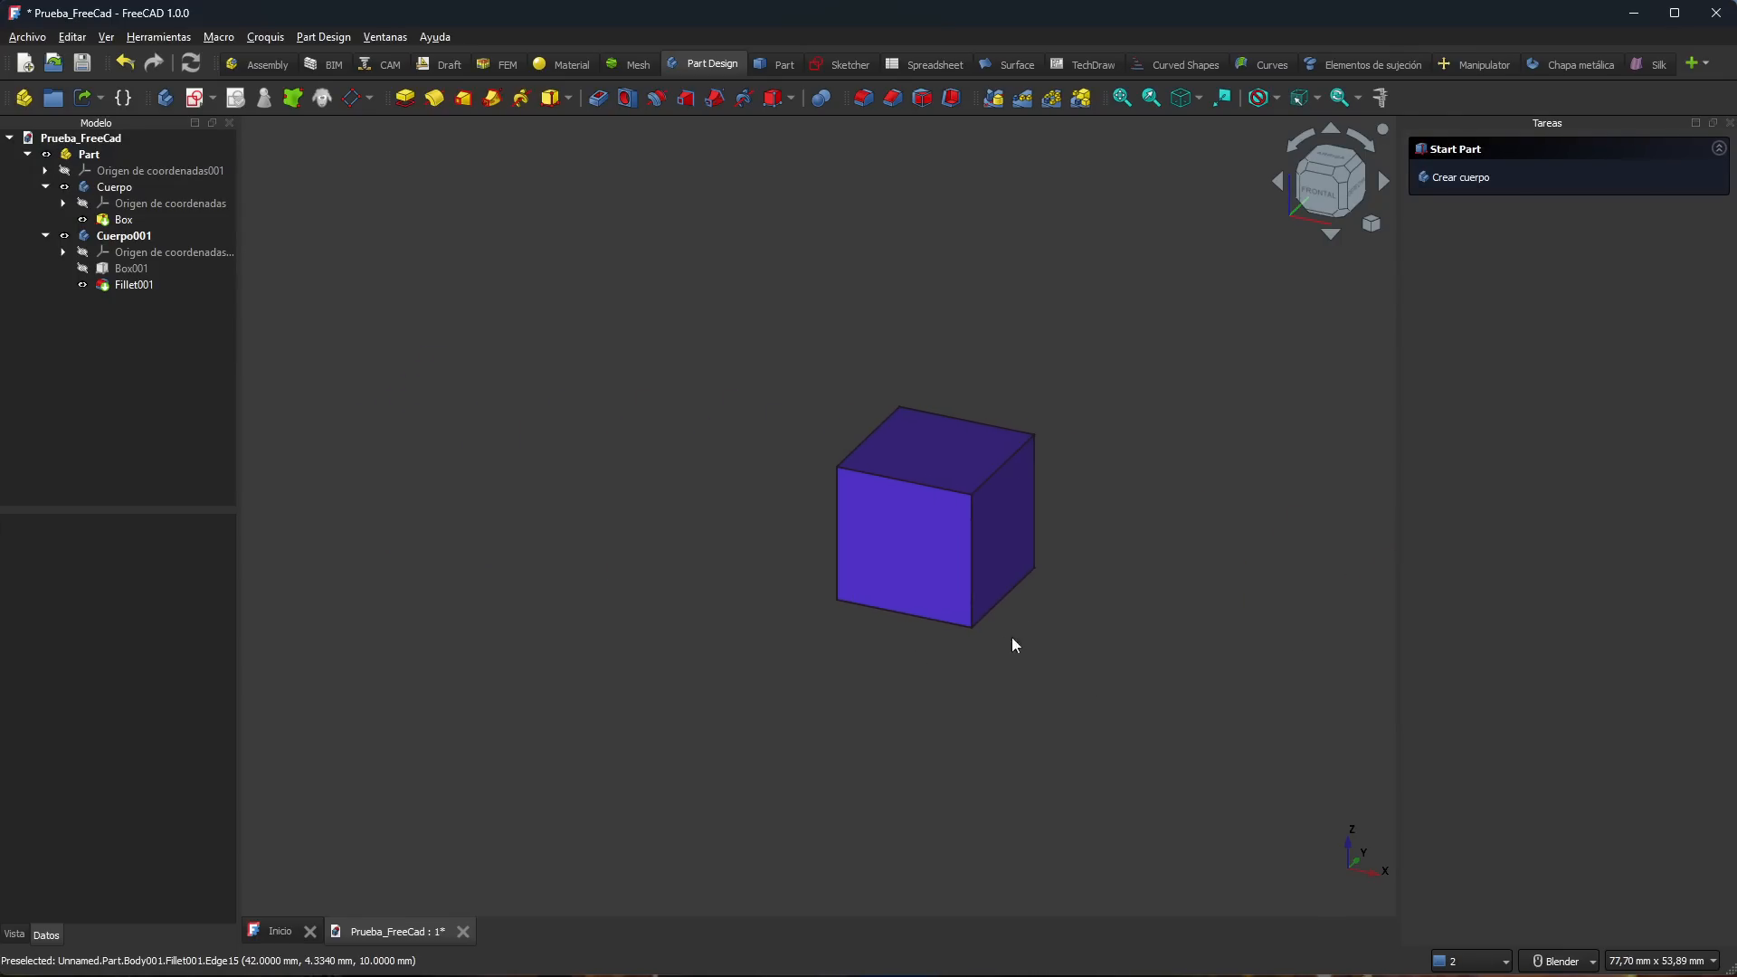
scroll(1029, 594, "up", 5)
scroll(1029, 593, "down", 5)
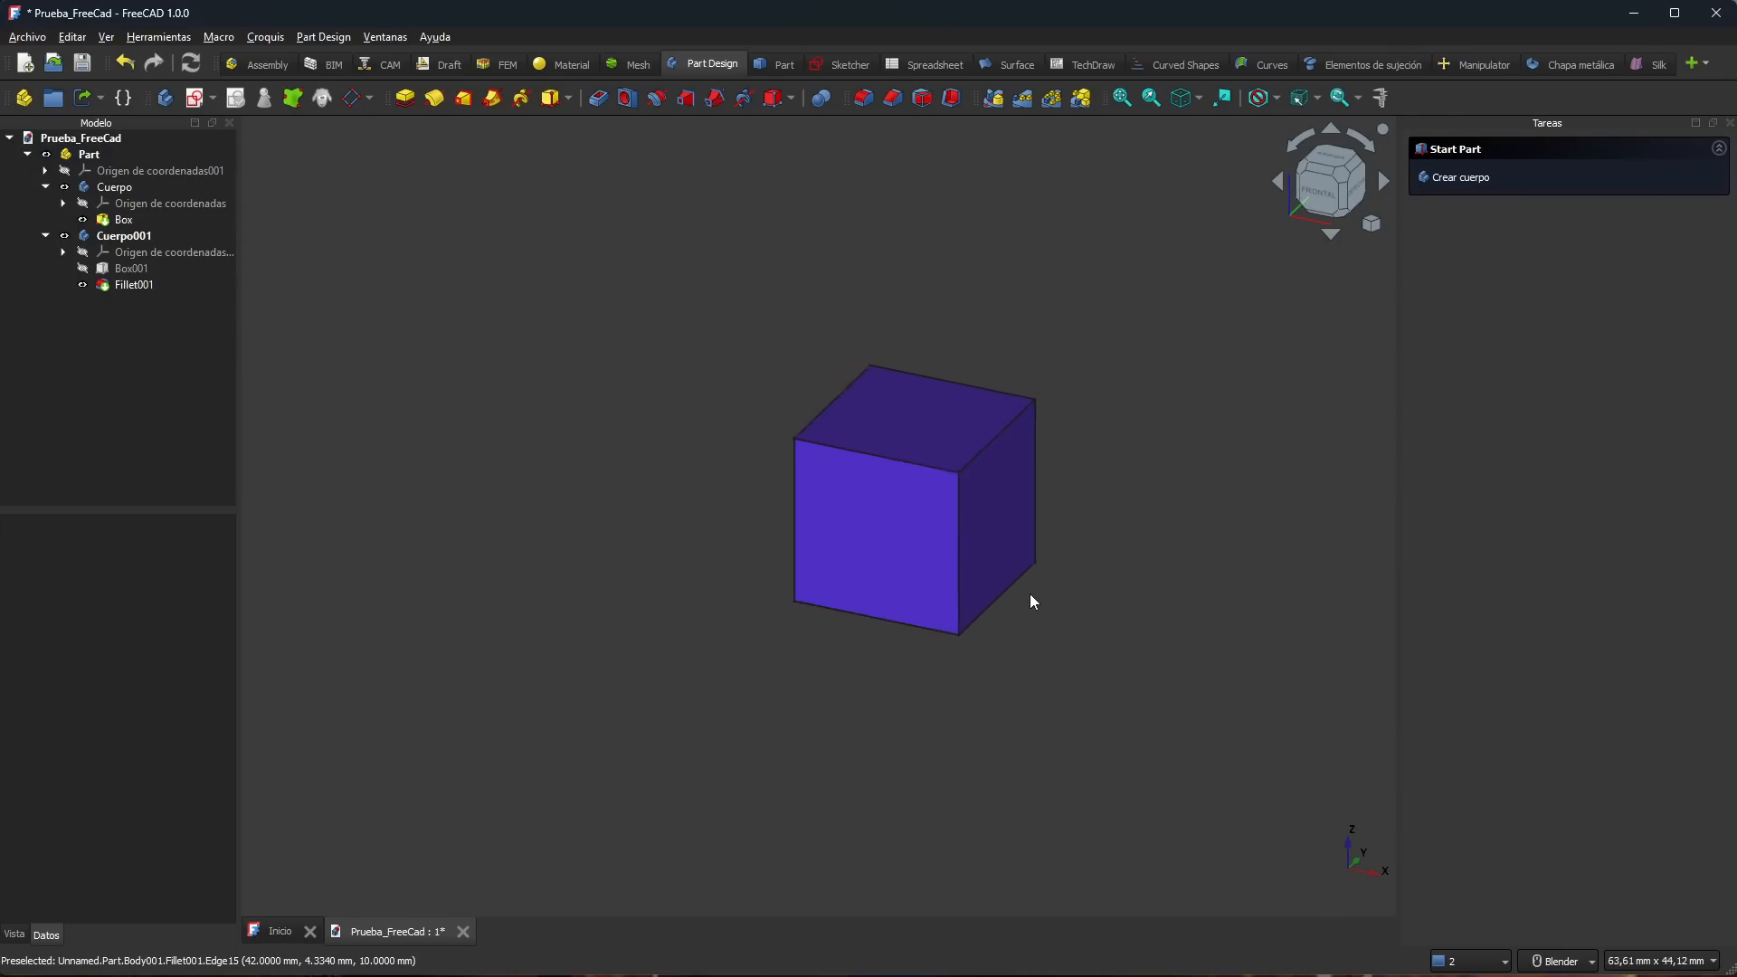
middle_click_drag(1190, 624, 755, 580, "shift")
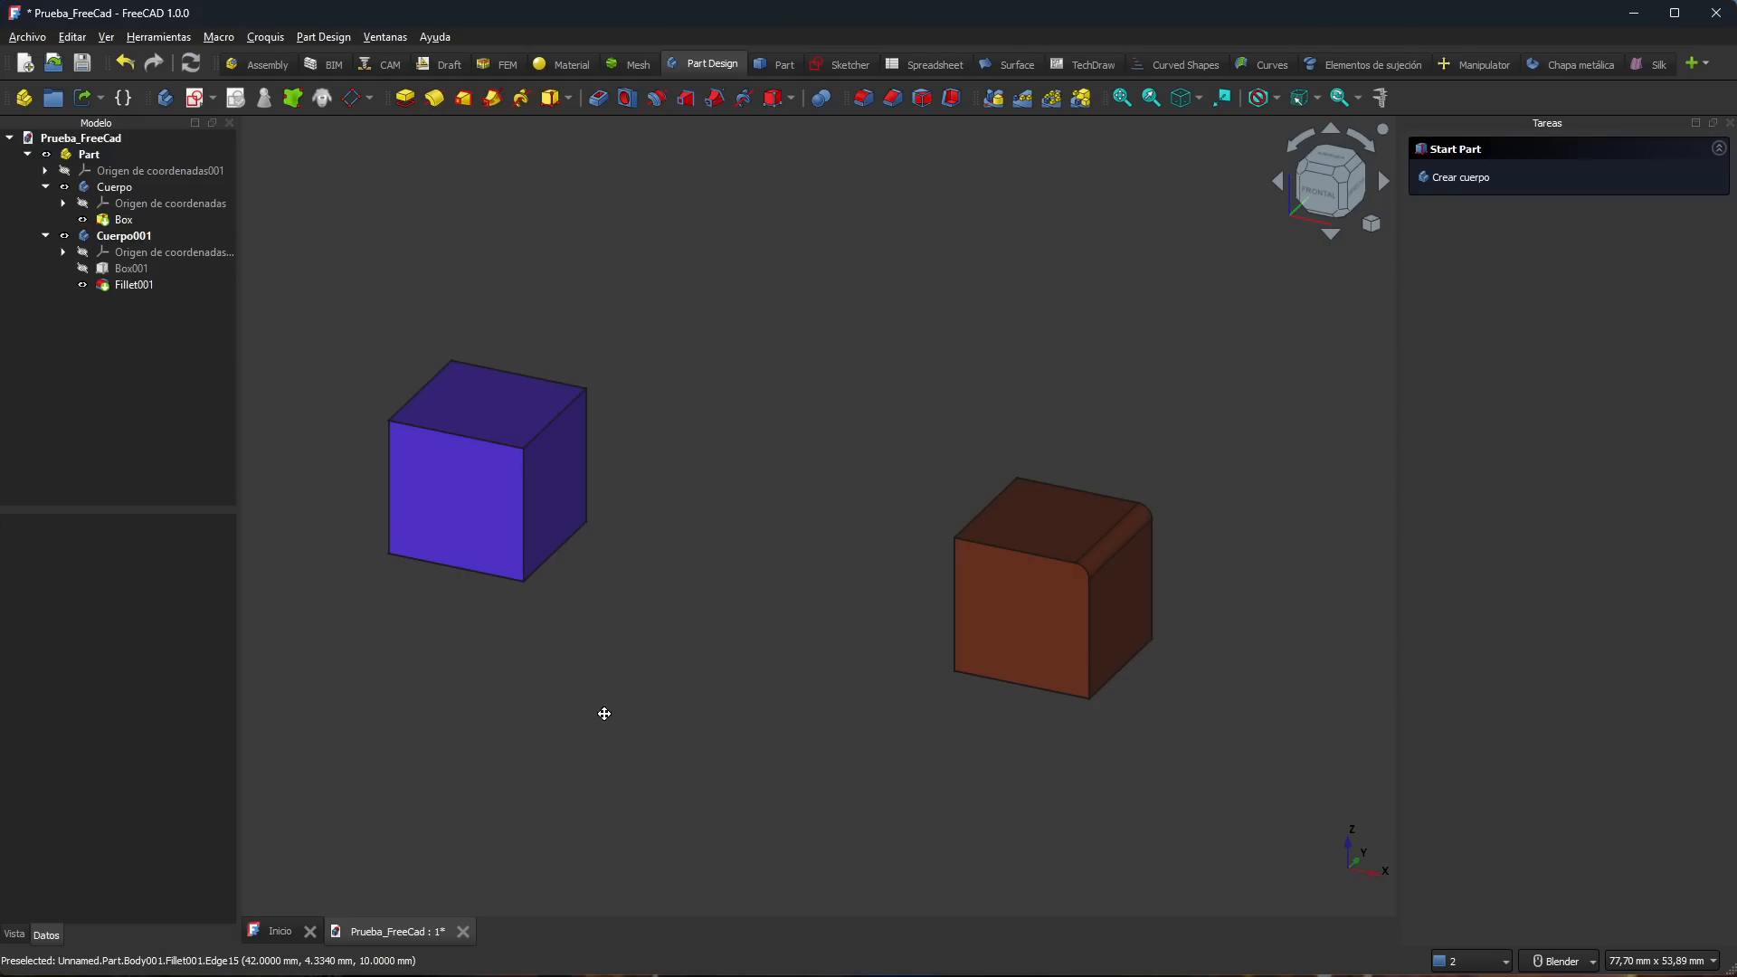
middle_click_drag(605, 714, 571, 636, "shift")
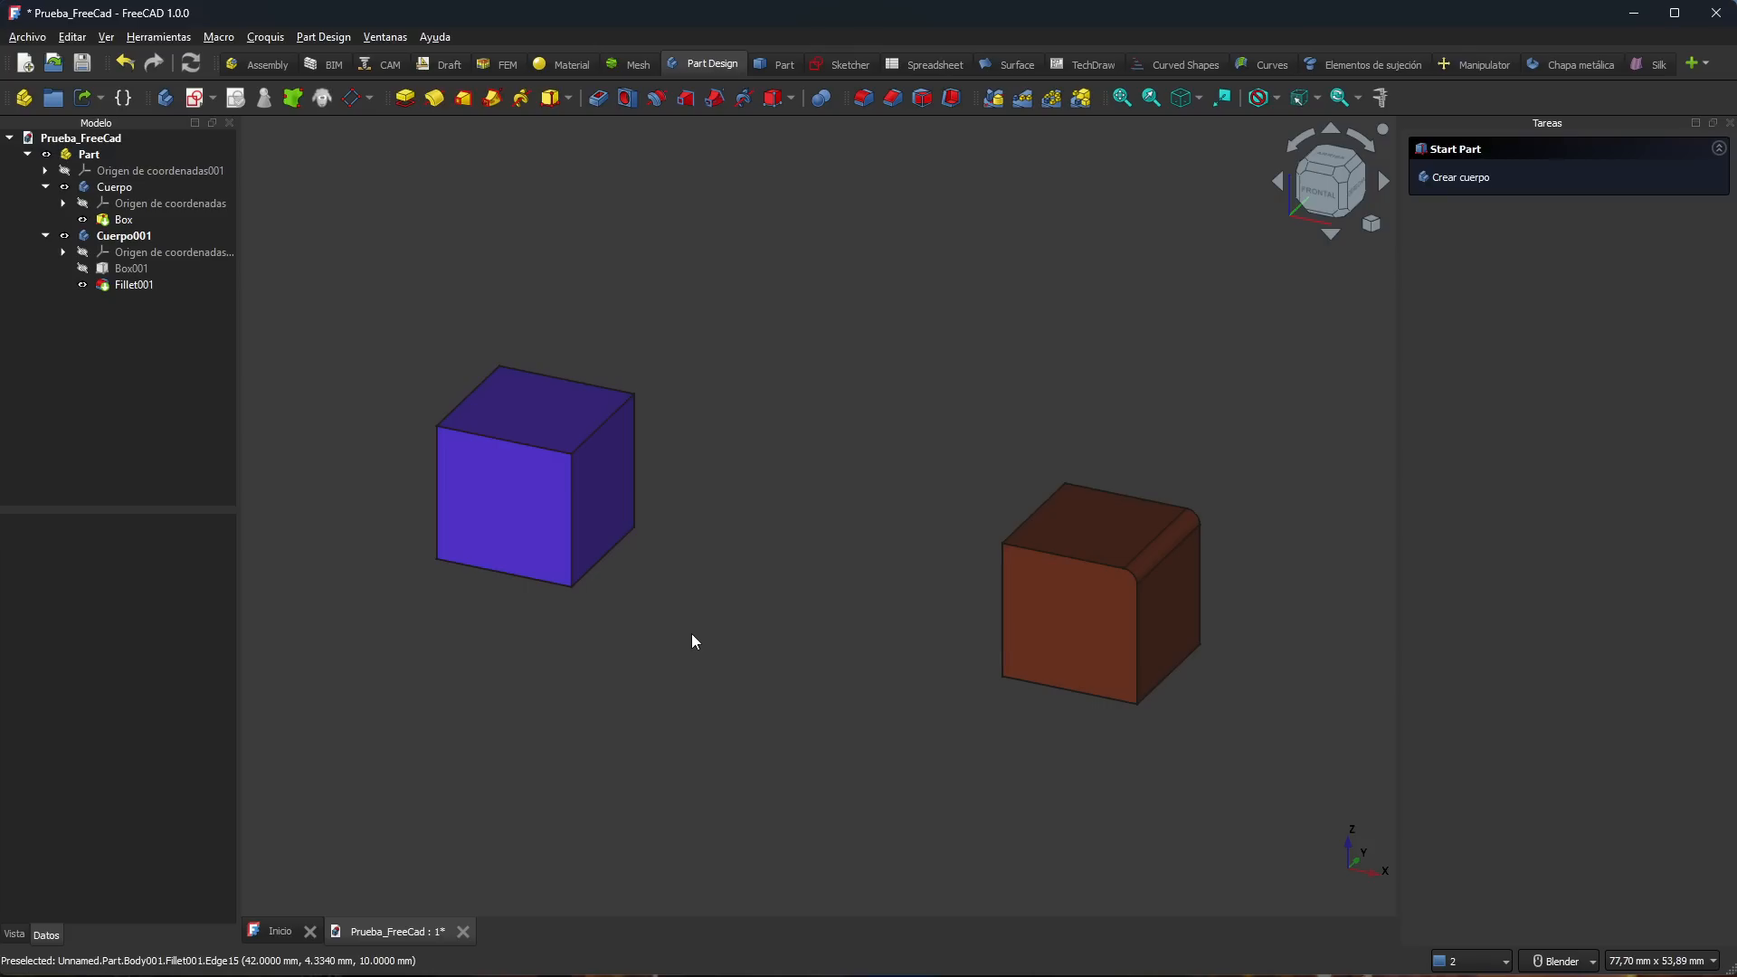
middle_click_drag(695, 639, 660, 572, "shift")
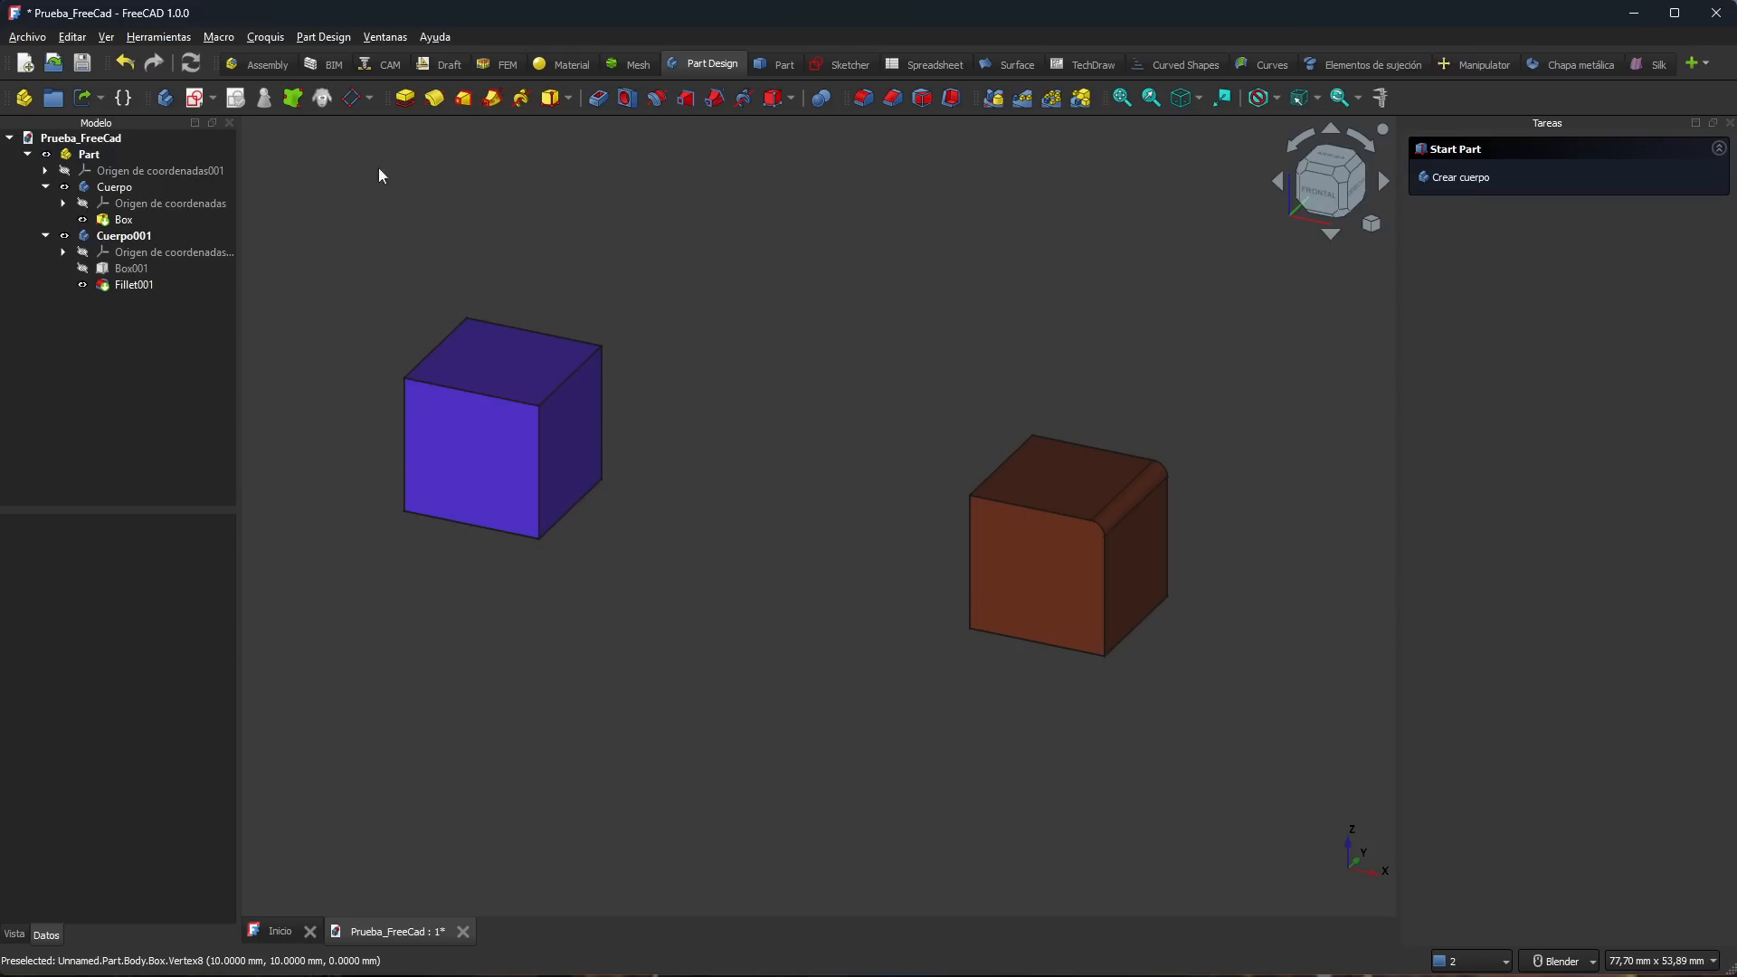
Step: Review the mouse button assignments of the Blender navigation style in the preferences and close them without applying changes
left_click(72, 36)
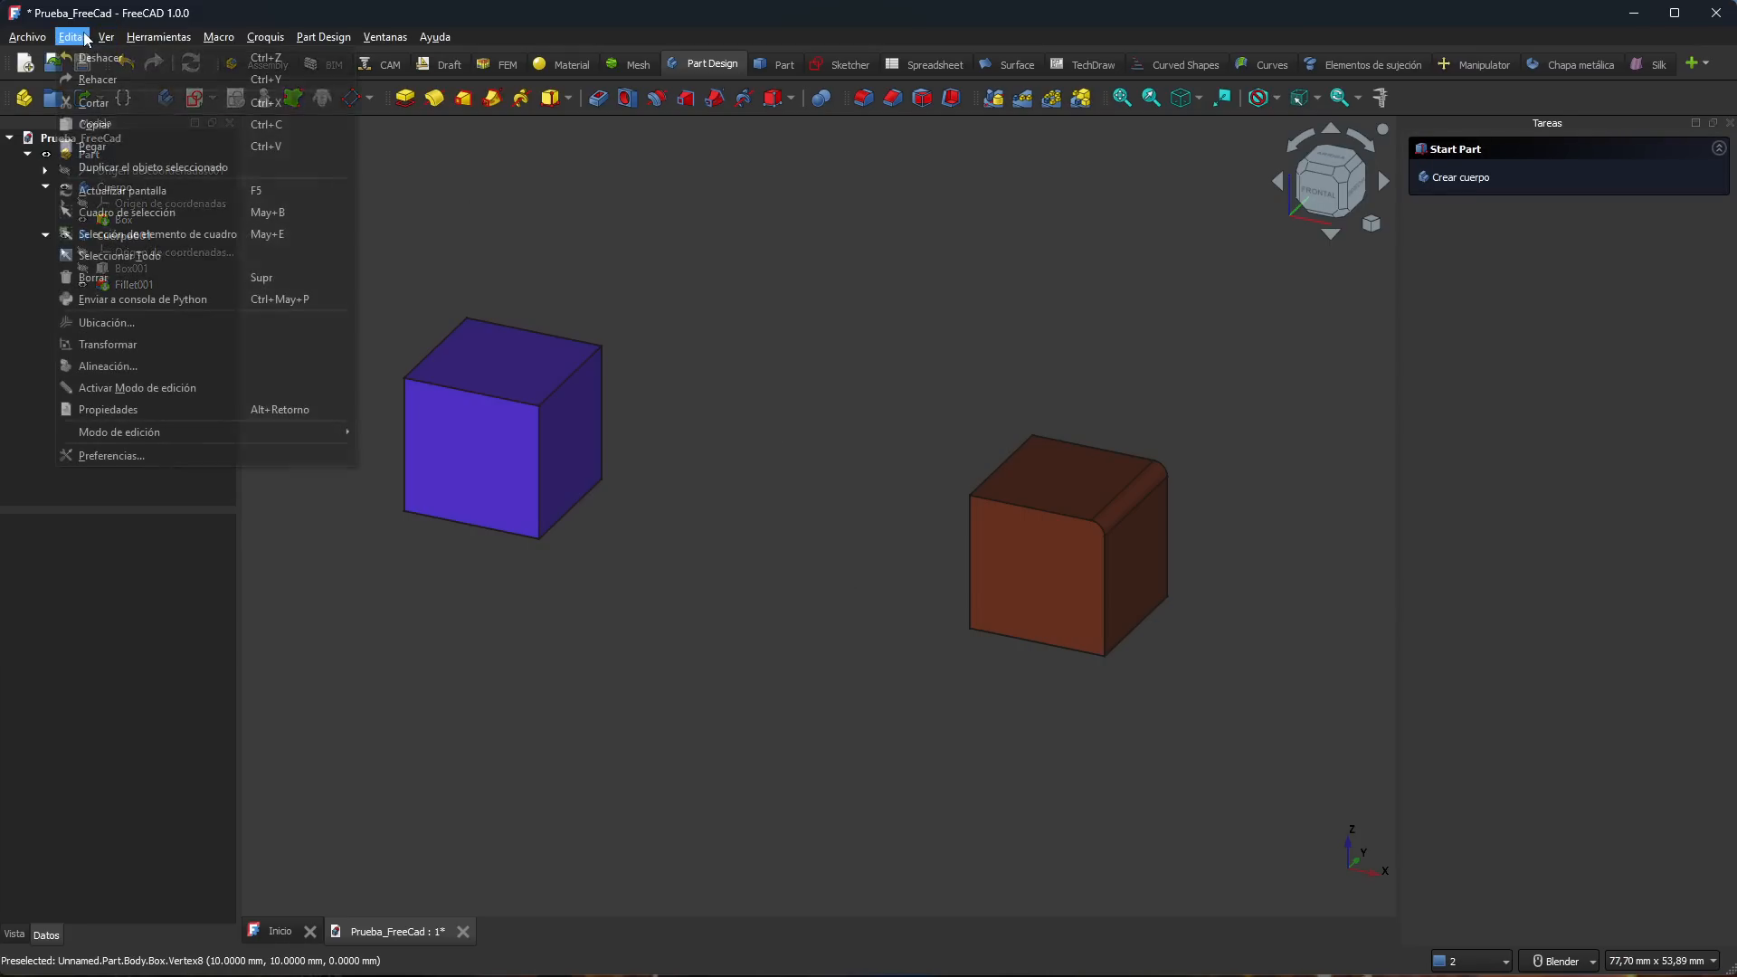
left_click(143, 455)
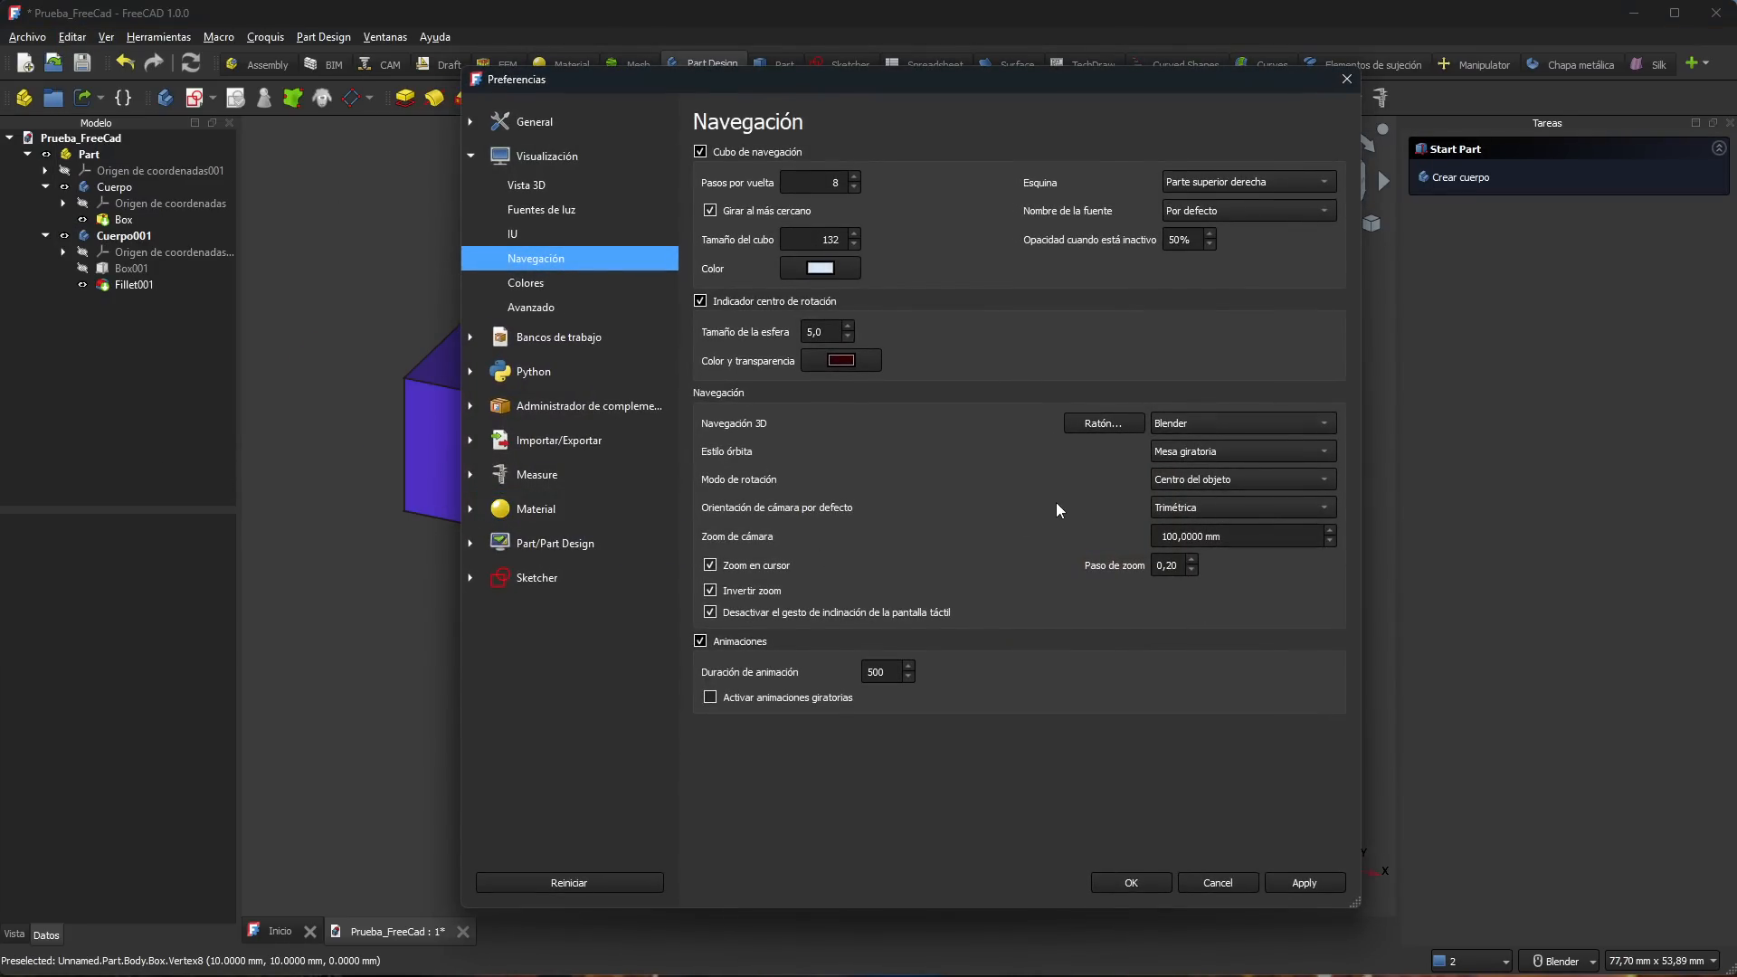
left_click(1113, 425)
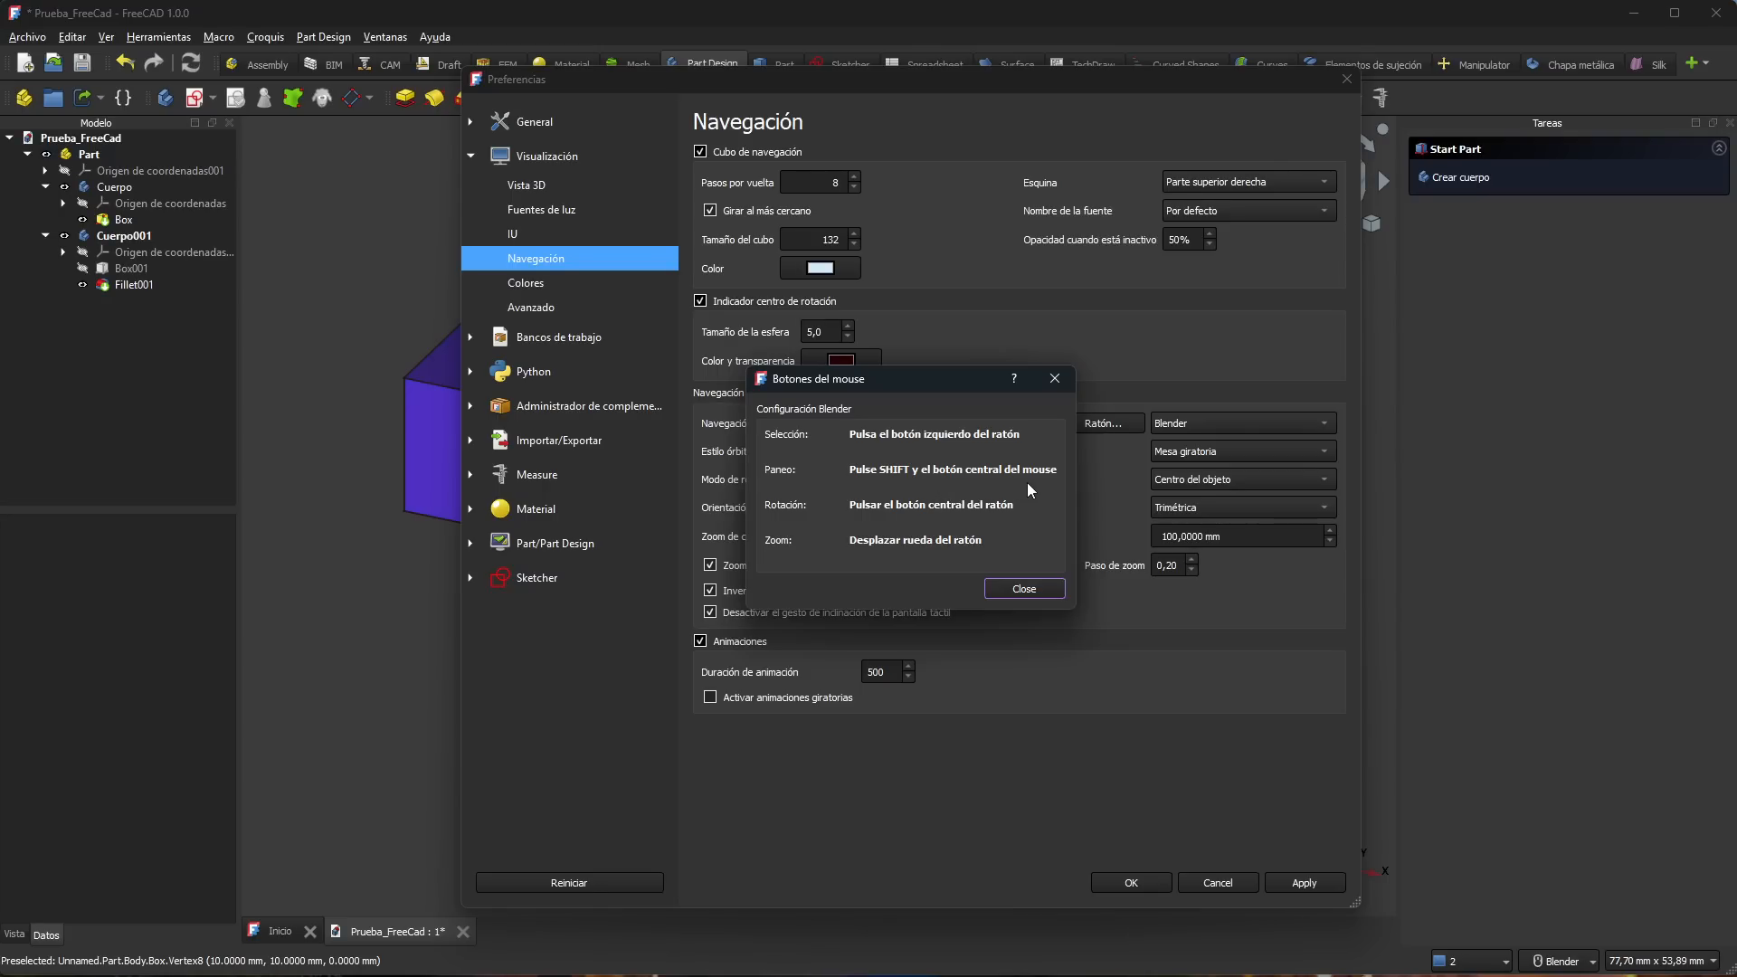
left_click(1031, 588)
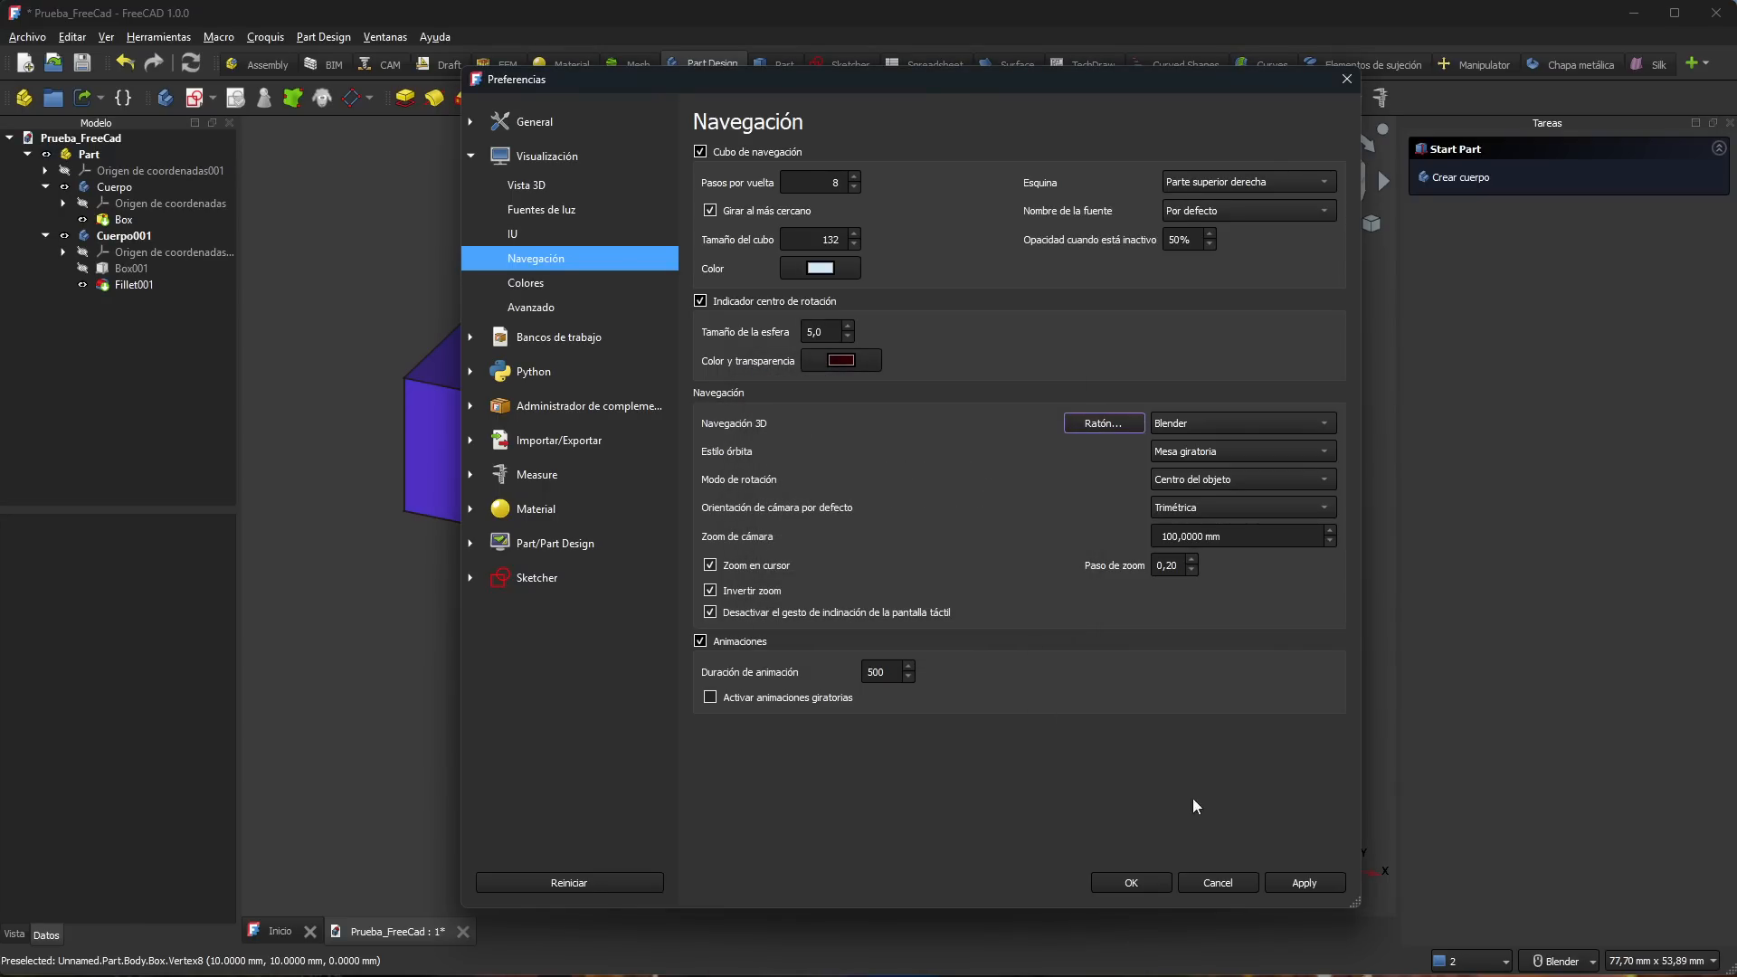
left_click(1218, 882)
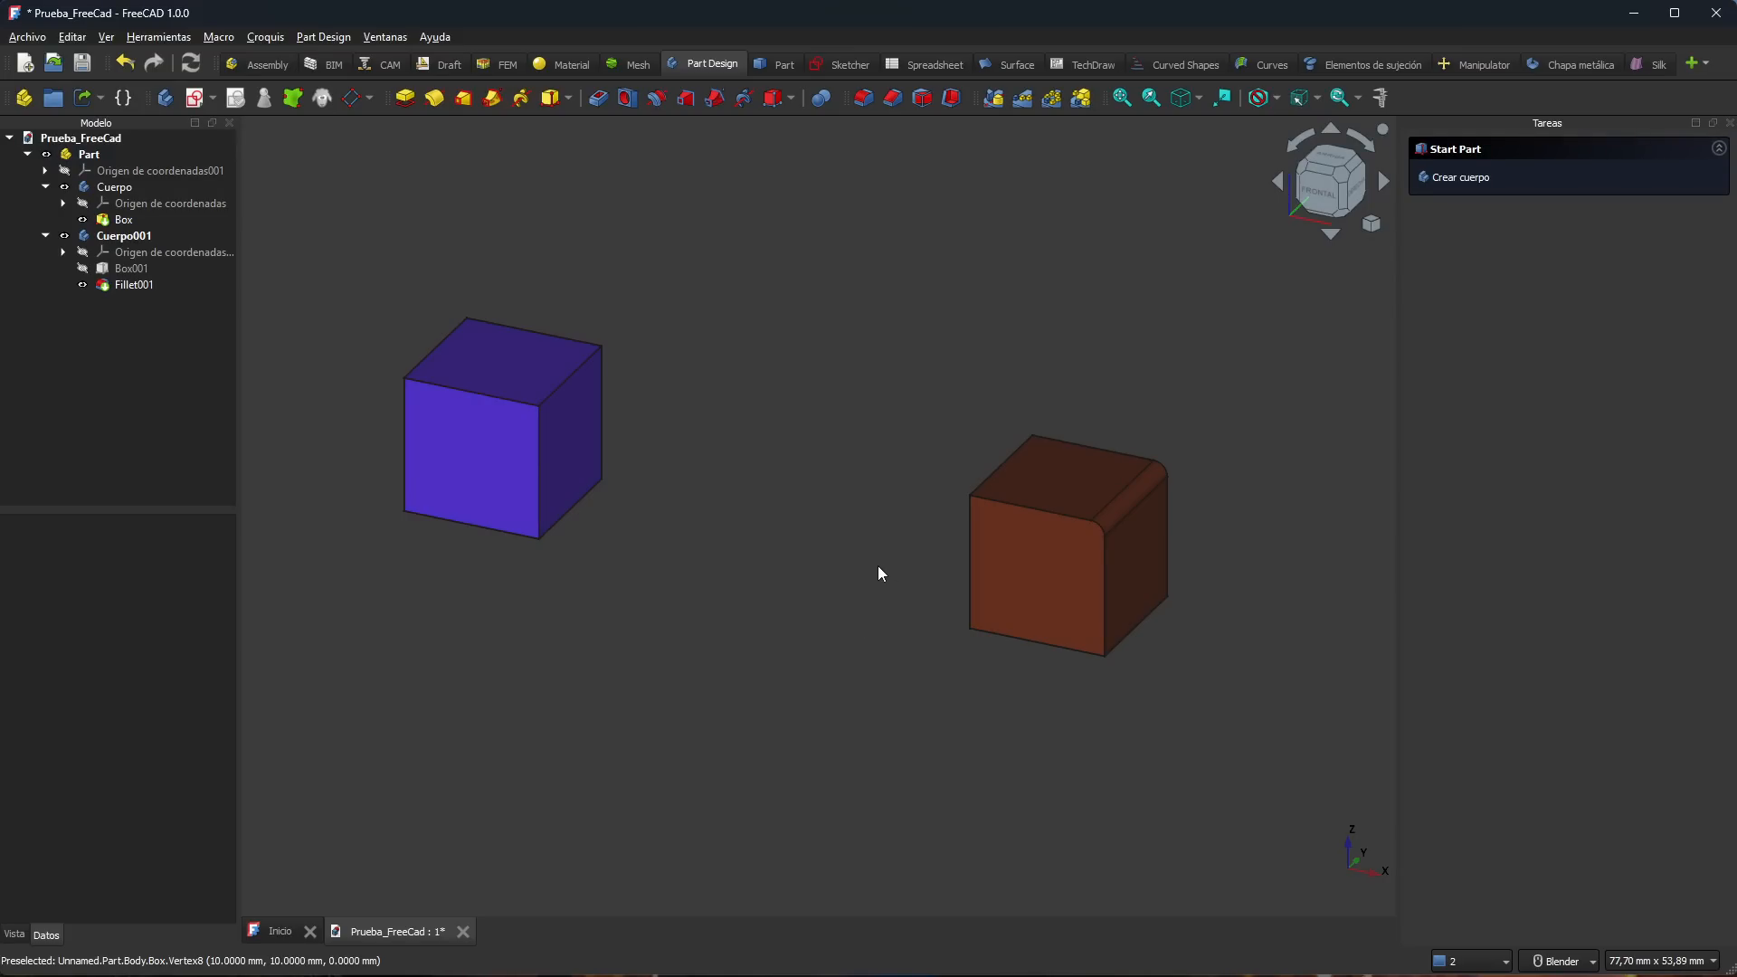
Step: Orbit the scene slightly and examine the purple cube and the filleted orange cube at close range and from afar
middle_click_drag(857, 577, 784, 580)
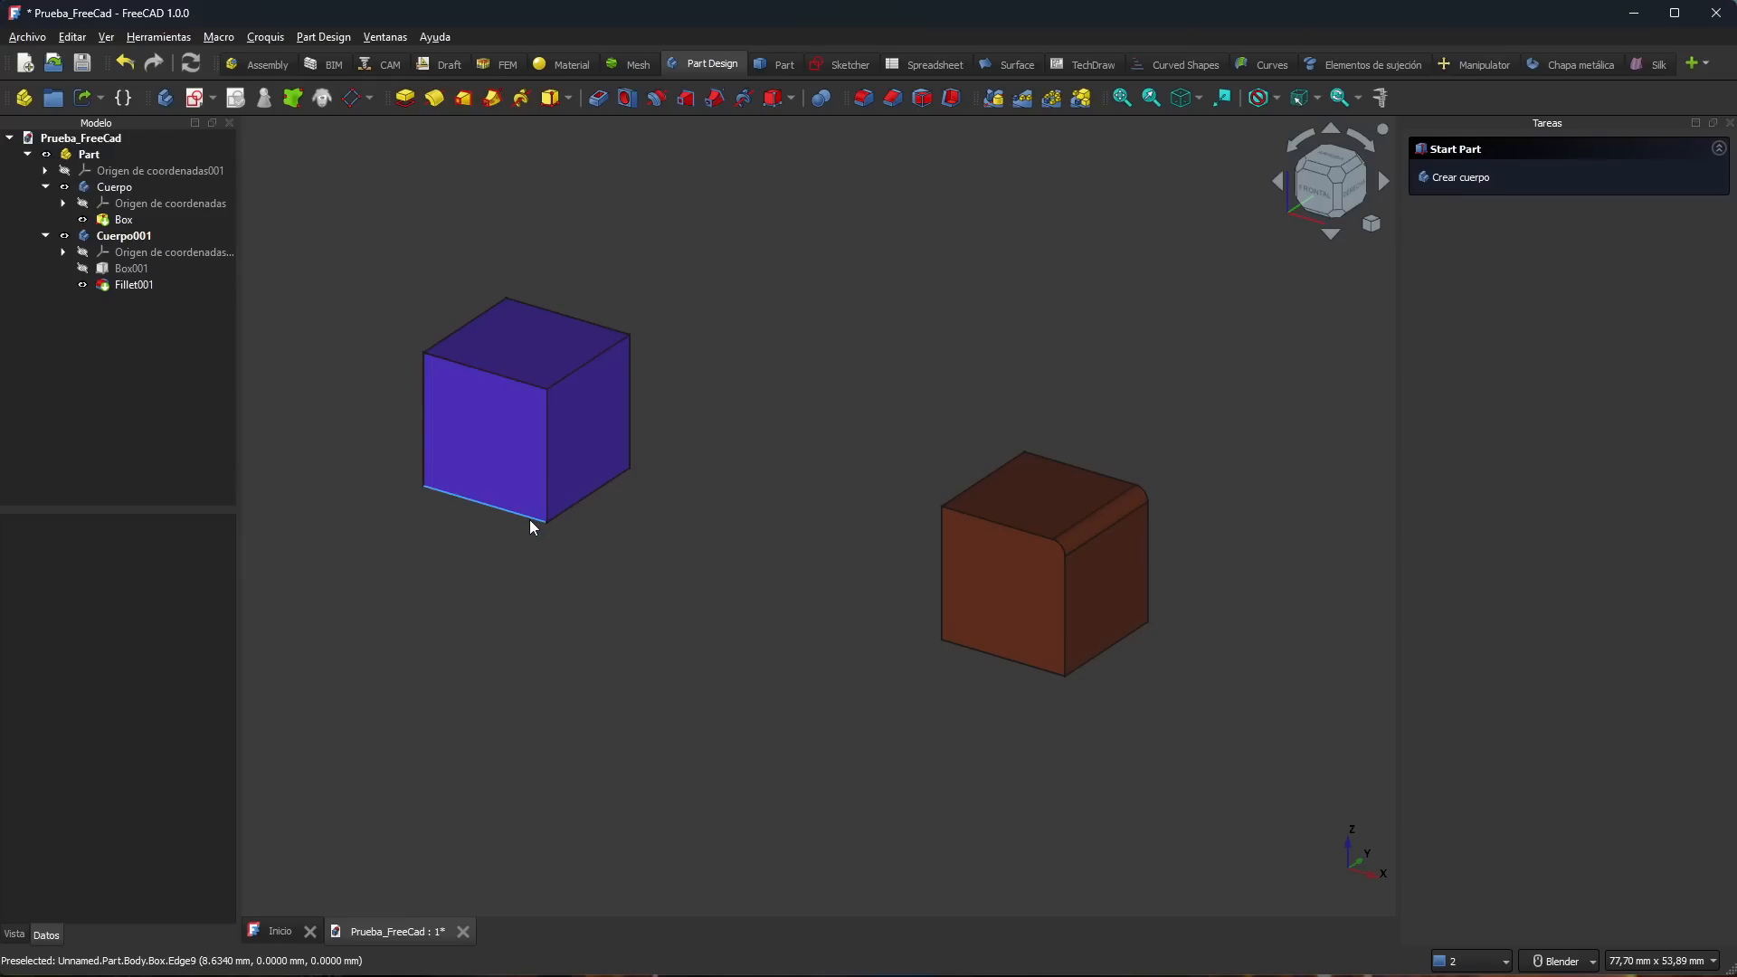
scroll(541, 412, "up", 2)
scroll(517, 395, "up", 8)
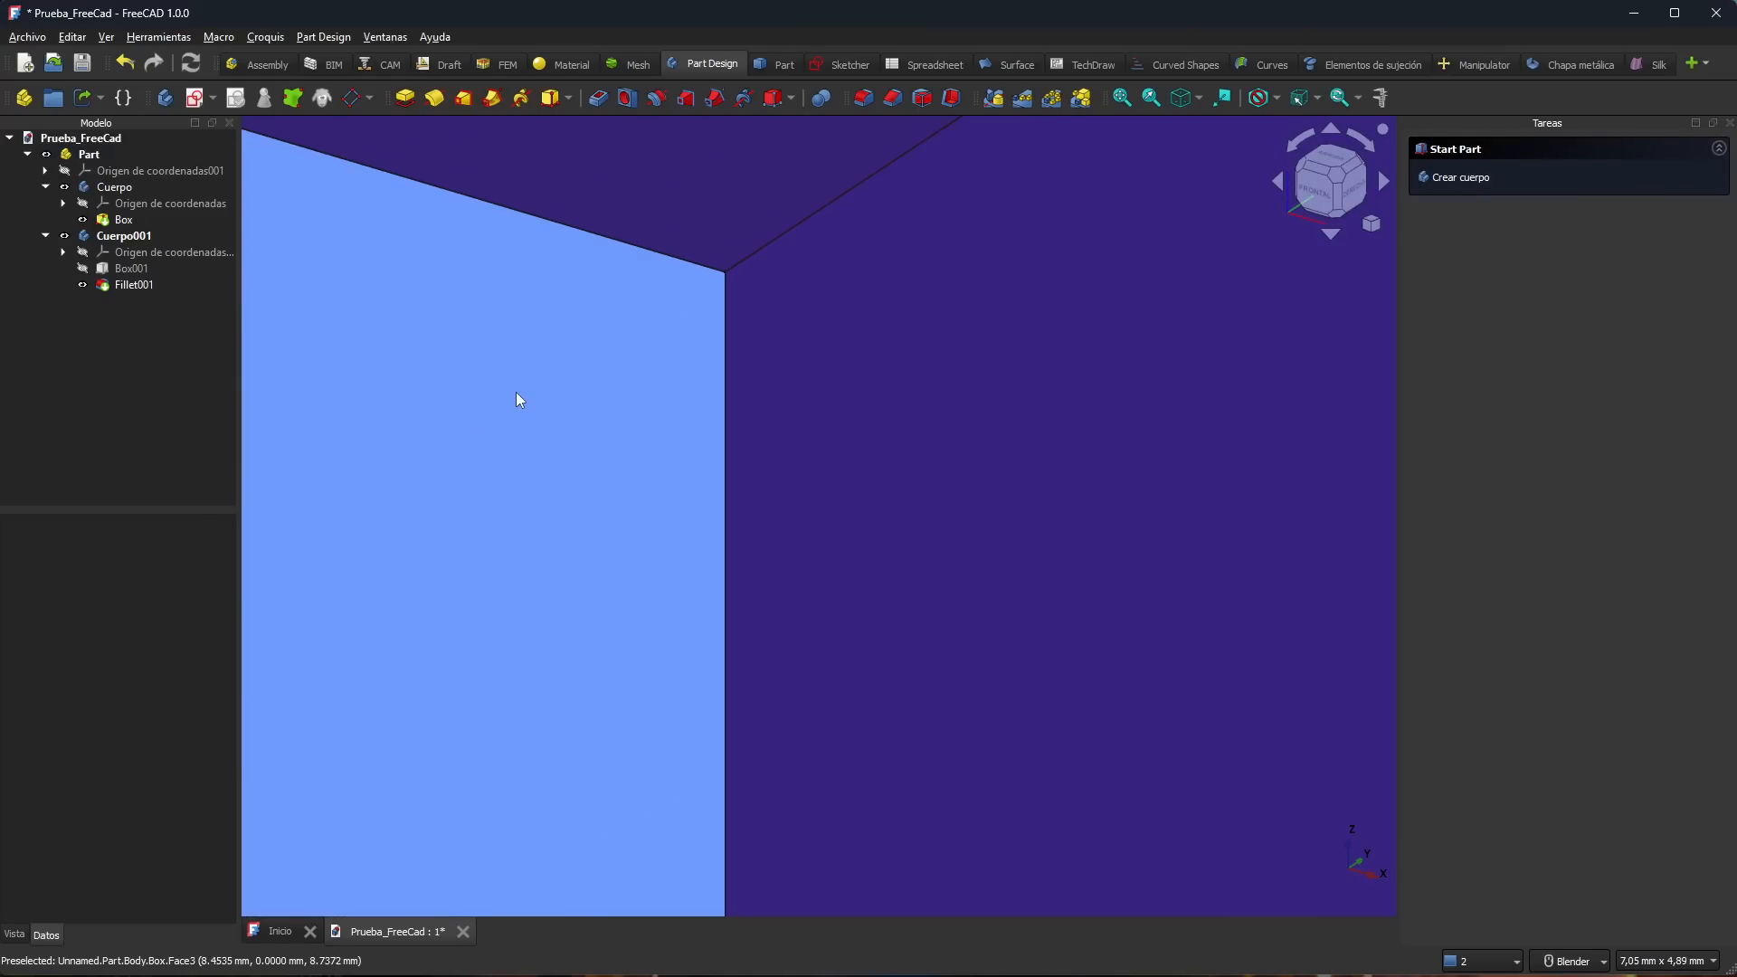
scroll(517, 395, "down", 9)
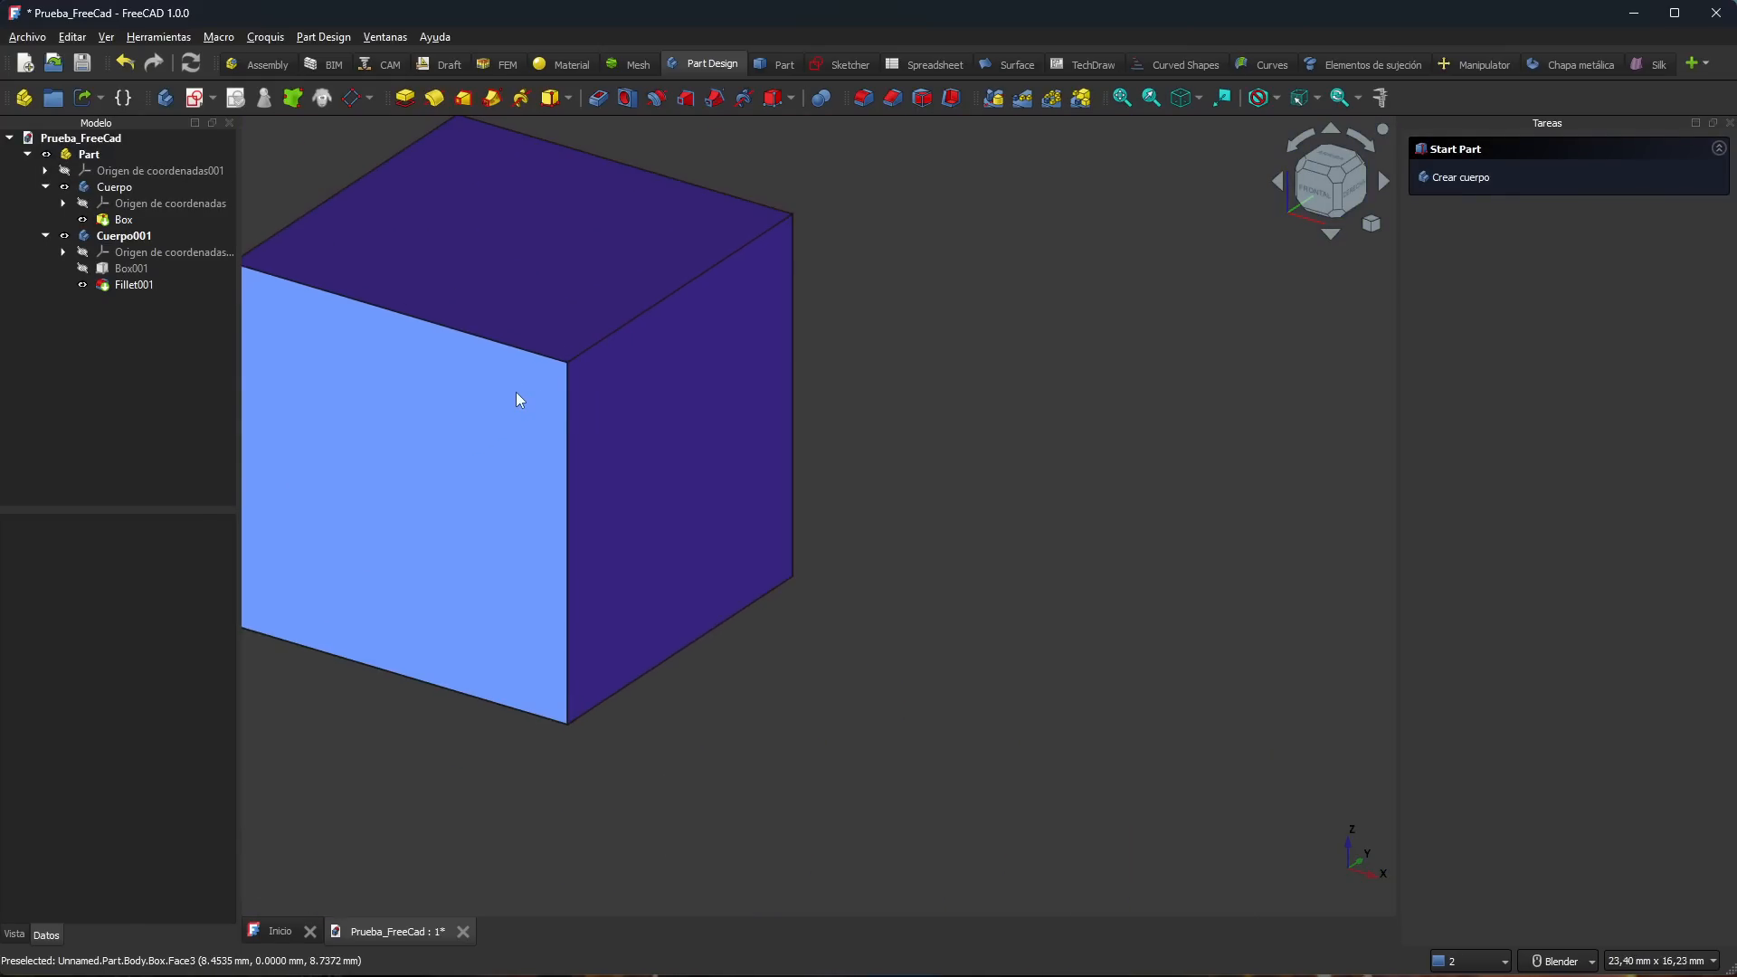
scroll(517, 398, "down", 6)
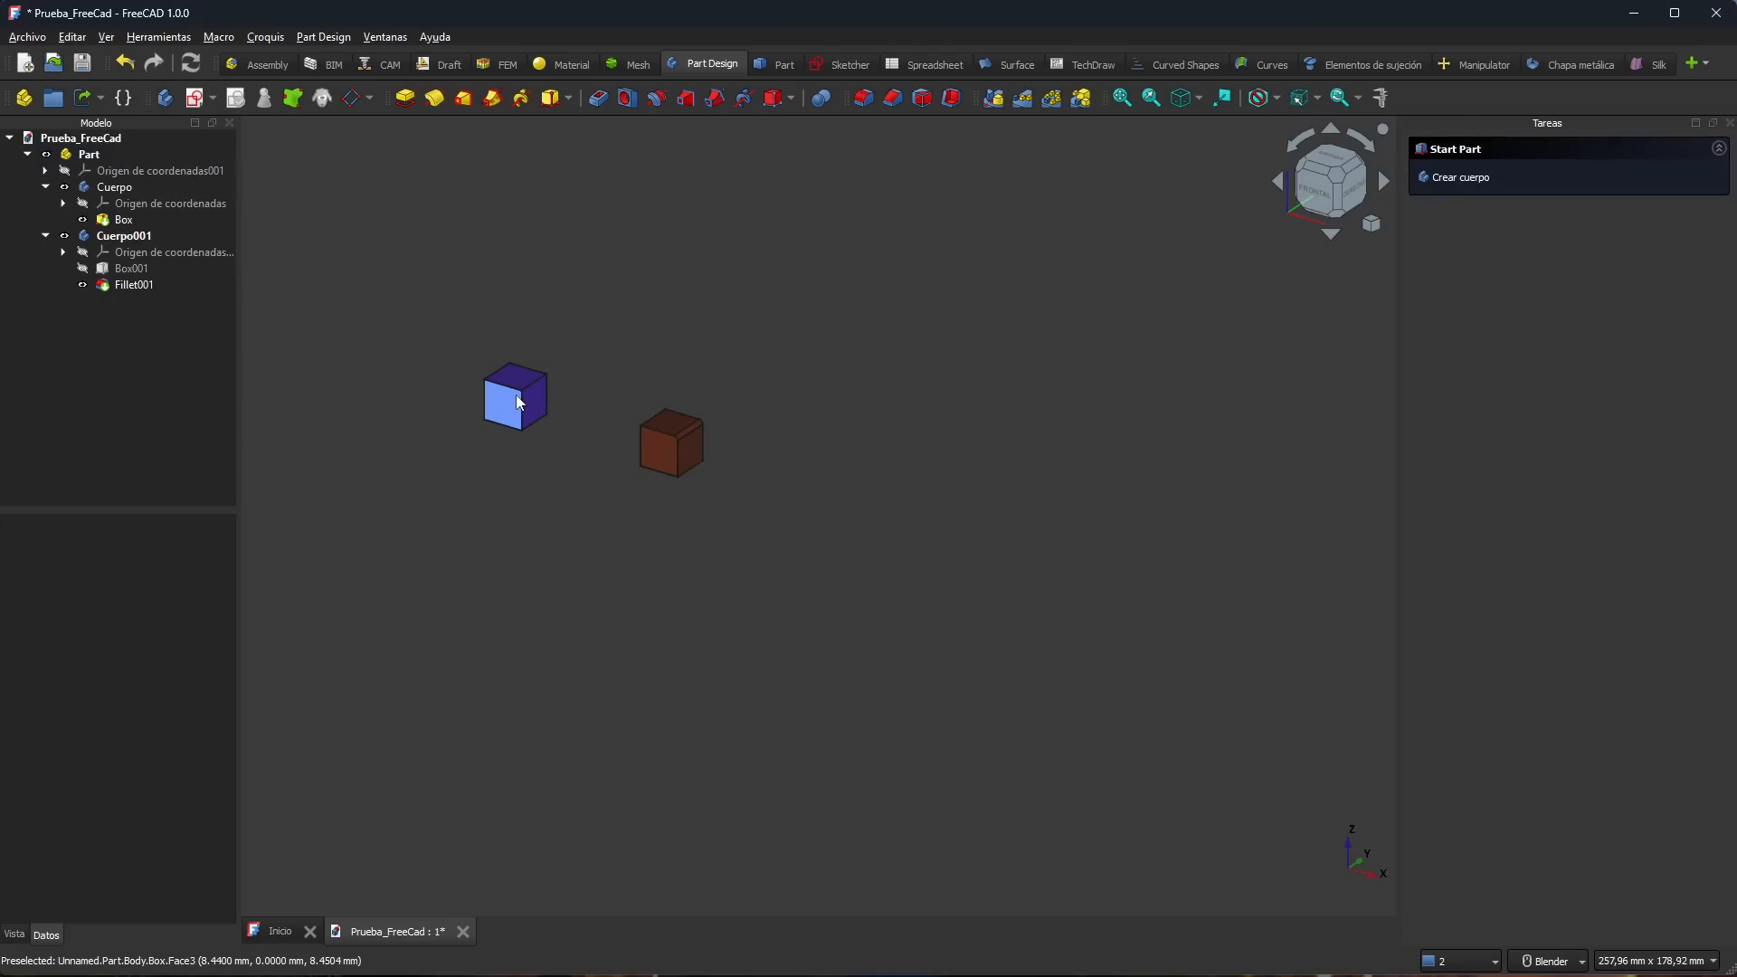
scroll(517, 398, "up", 5)
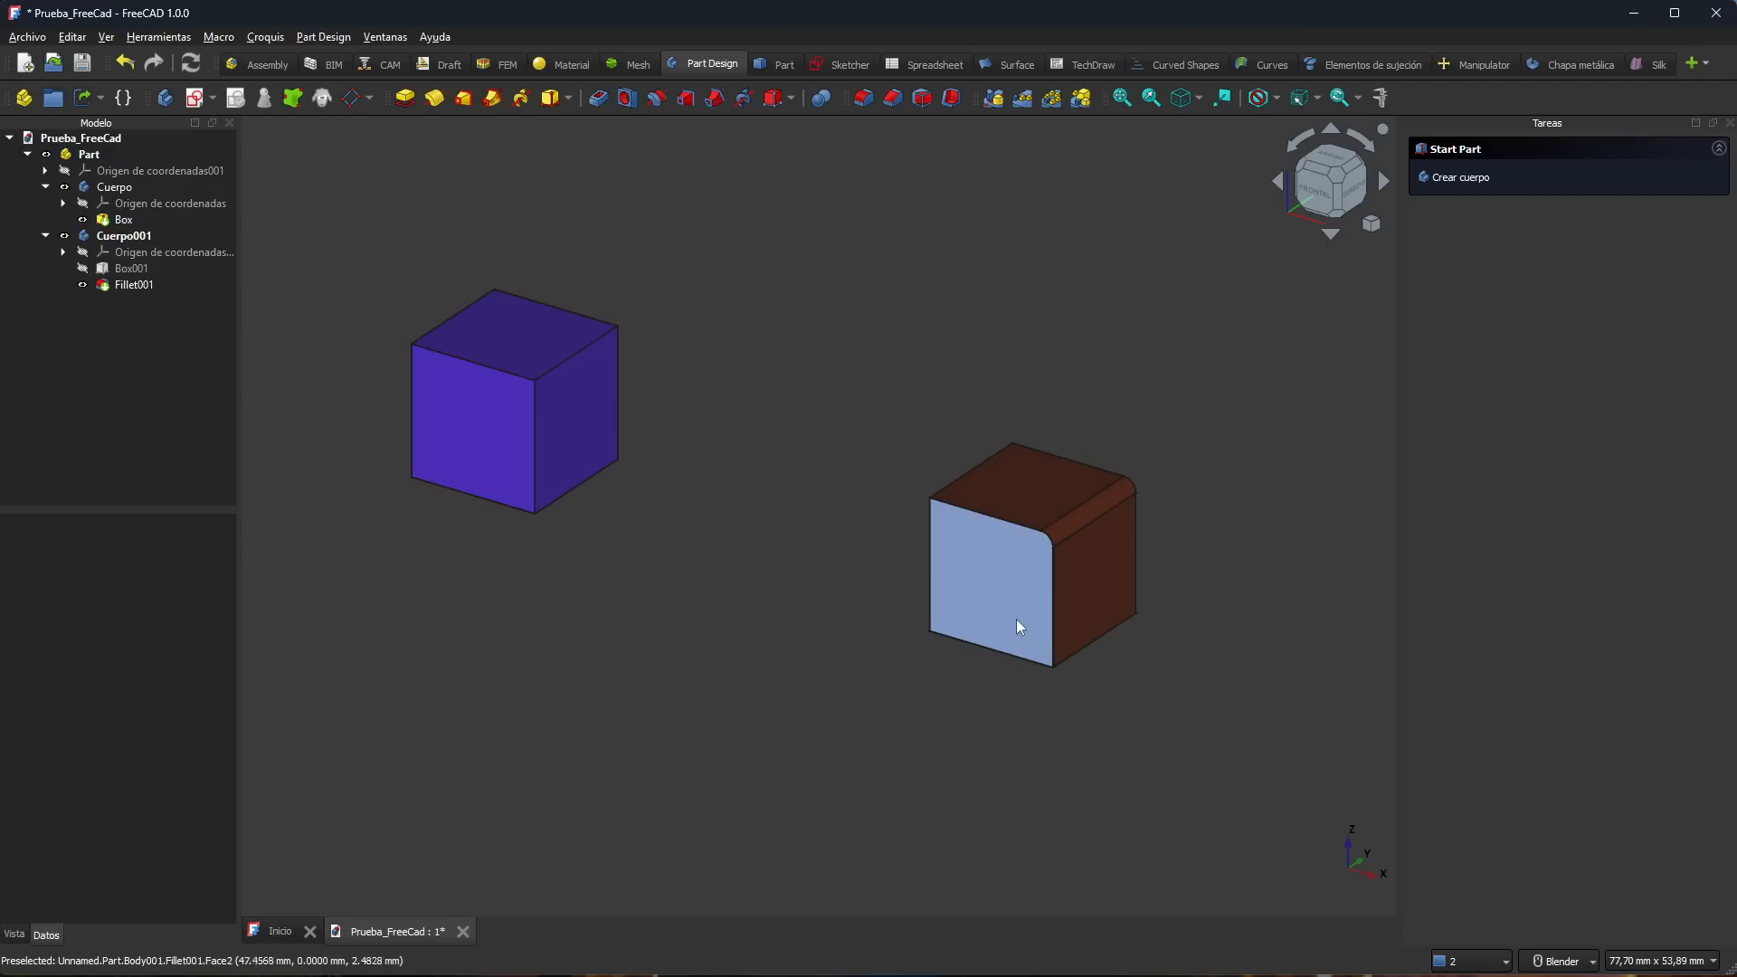
scroll(1106, 571, "up", 5)
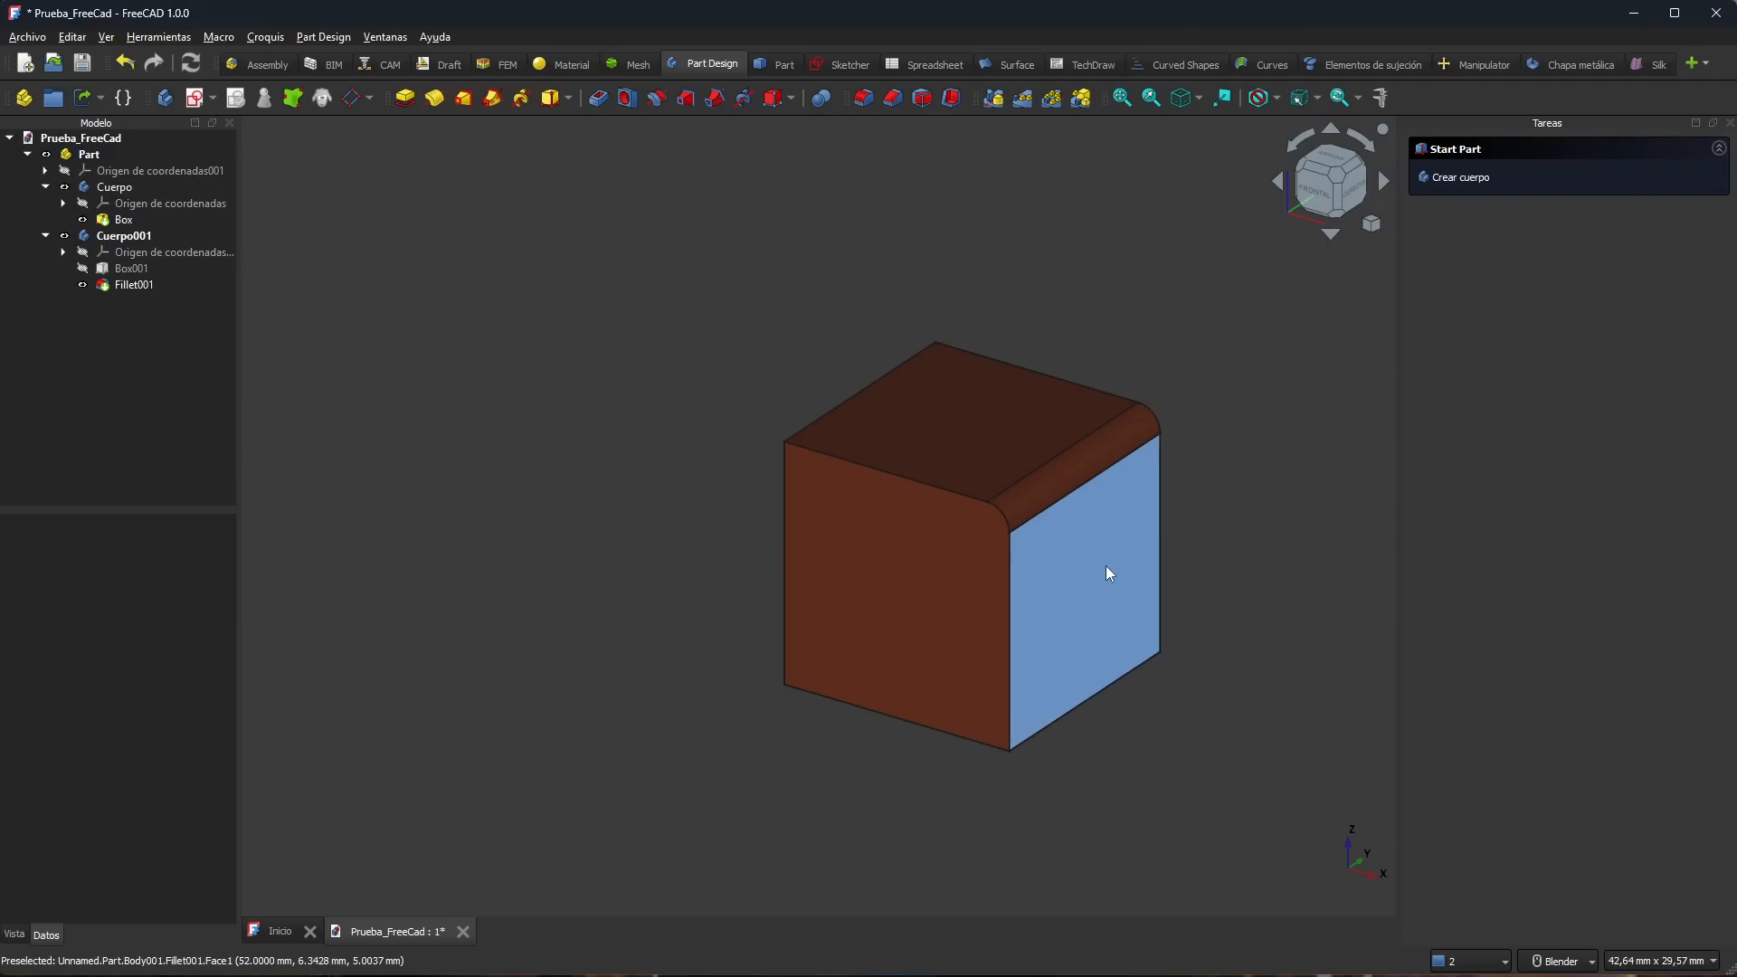
scroll(1105, 567, "up", 4)
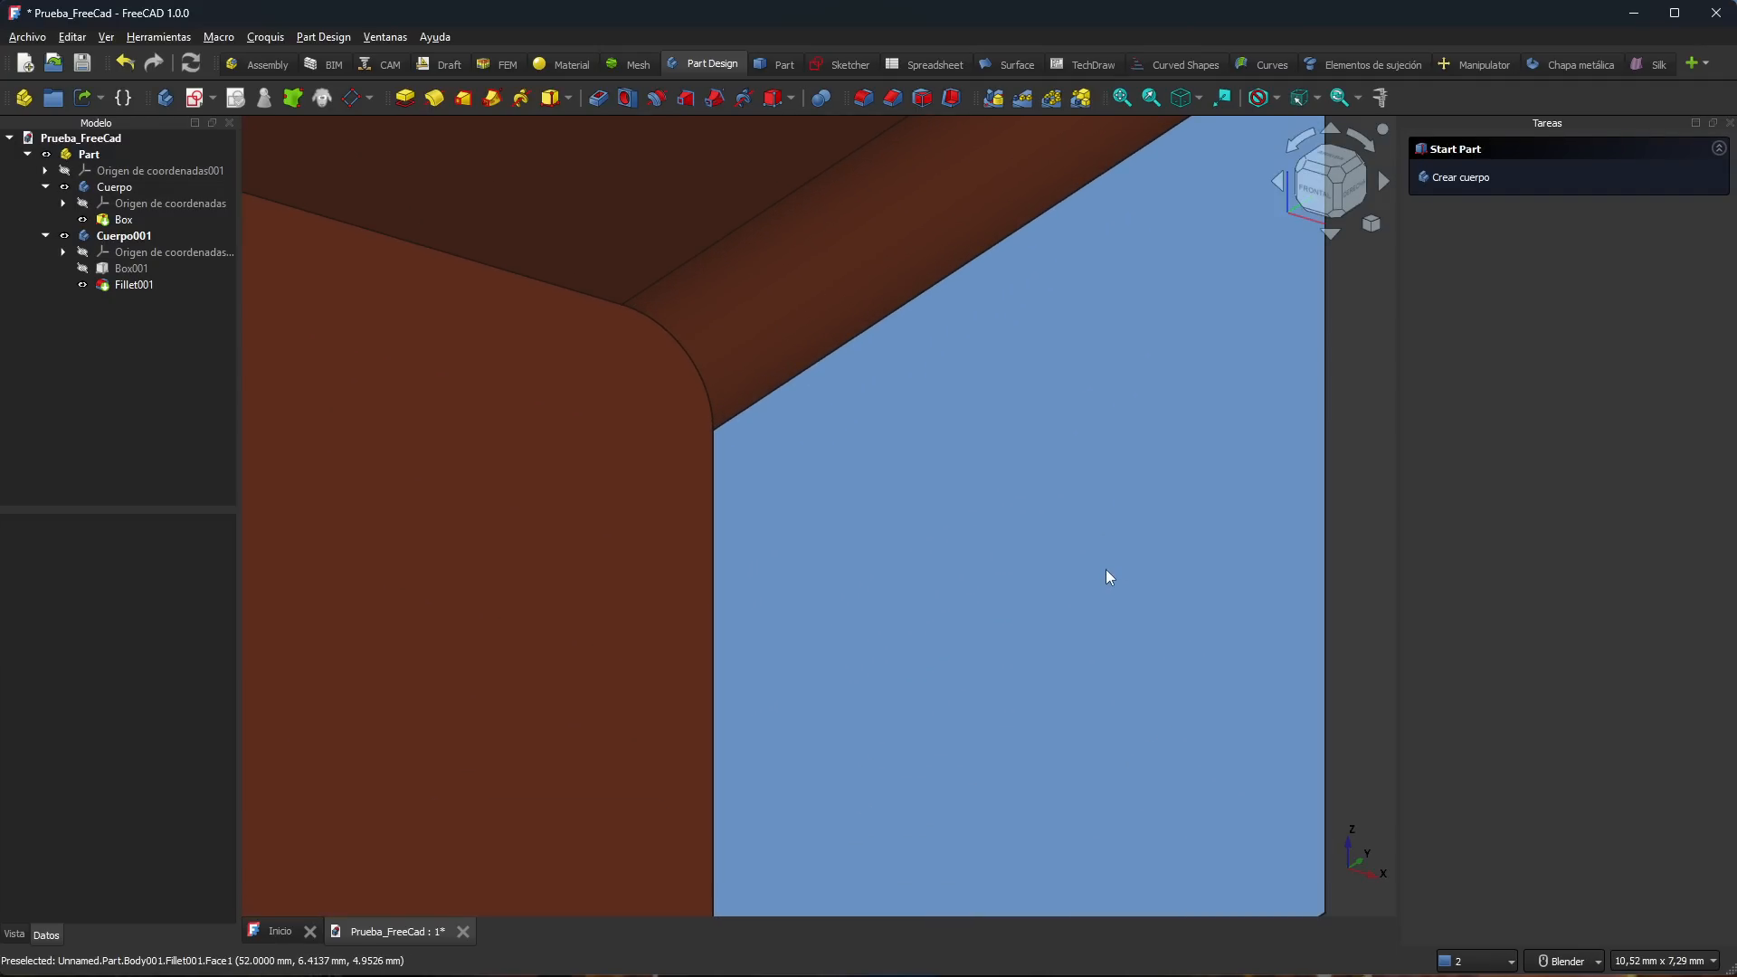
scroll(1105, 568, "down", 2)
scroll(1109, 576, "down", 6)
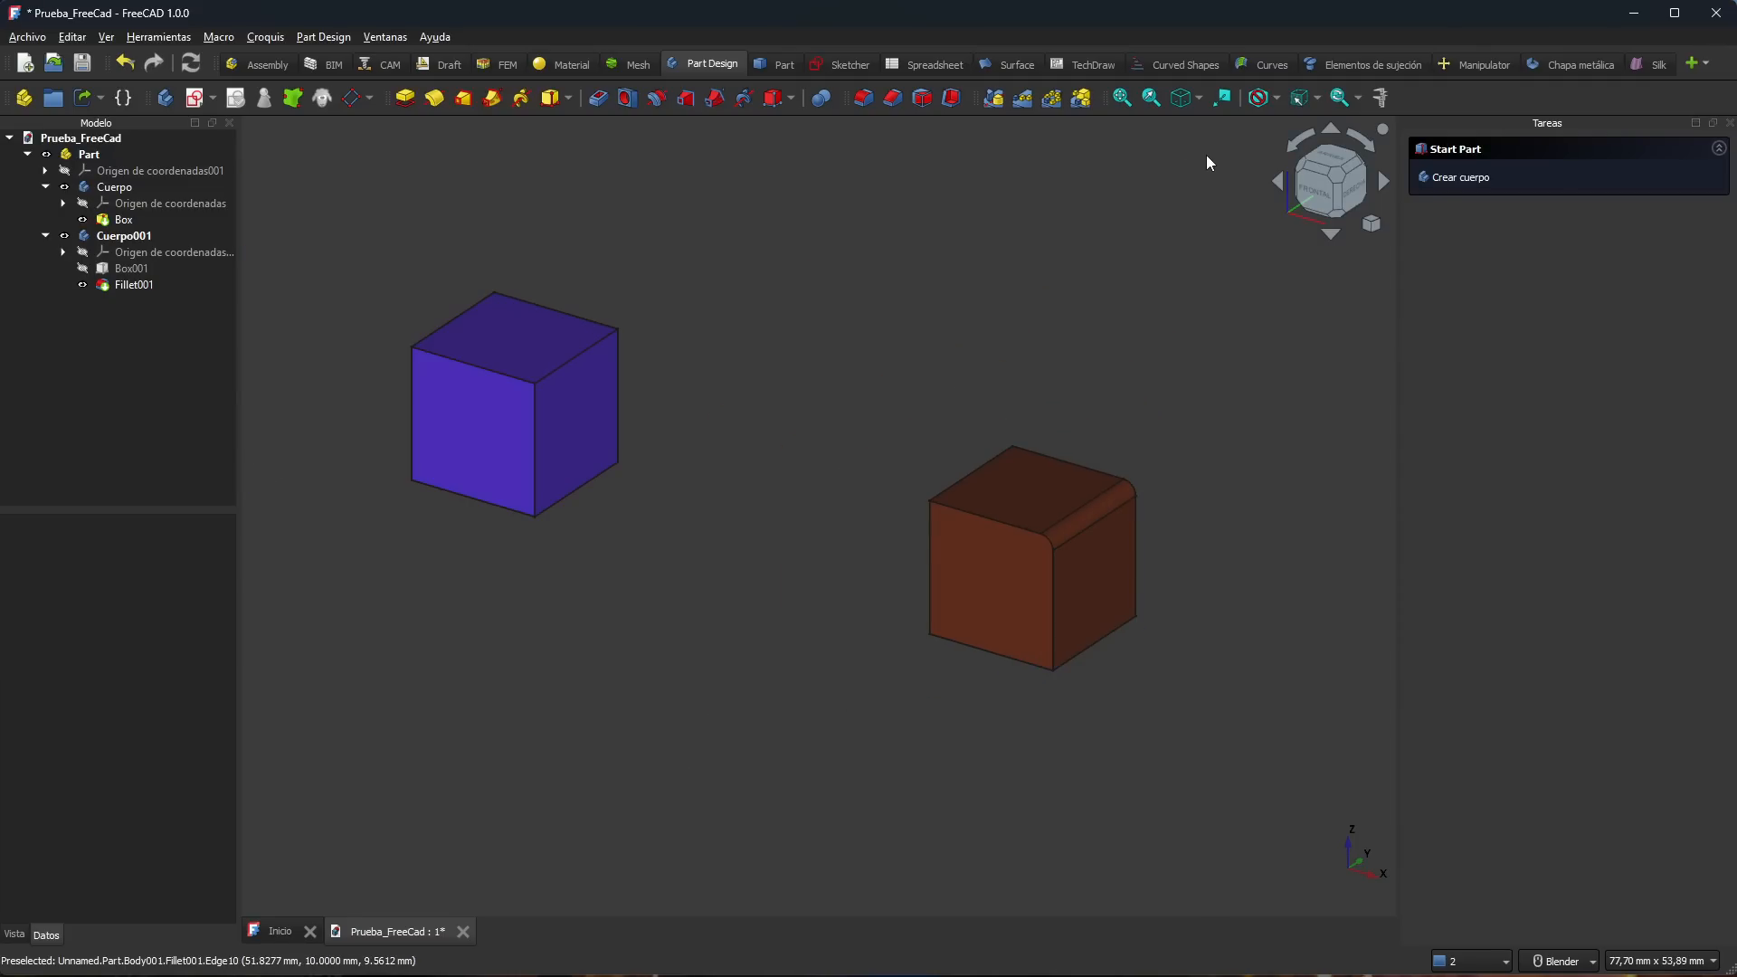
Step: Fit both cubes in the view and switch to the front view (Alzado) after checking the standard views
scroll(1206, 155, "up", 5)
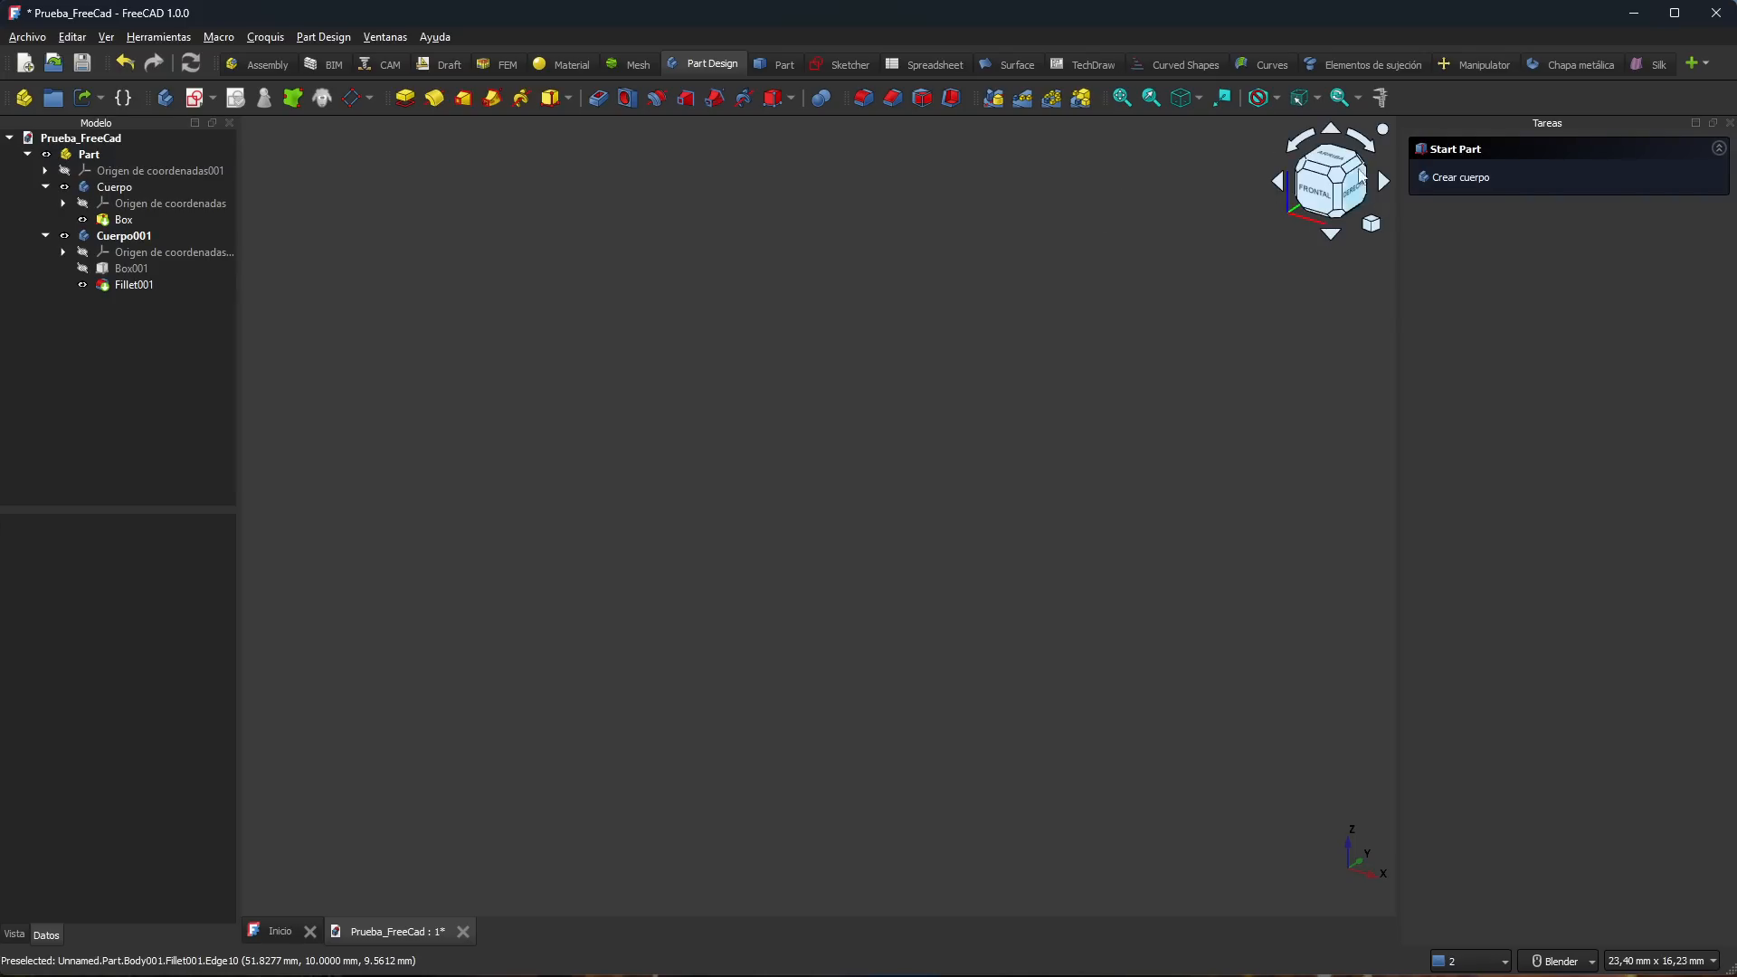
left_click(1122, 98)
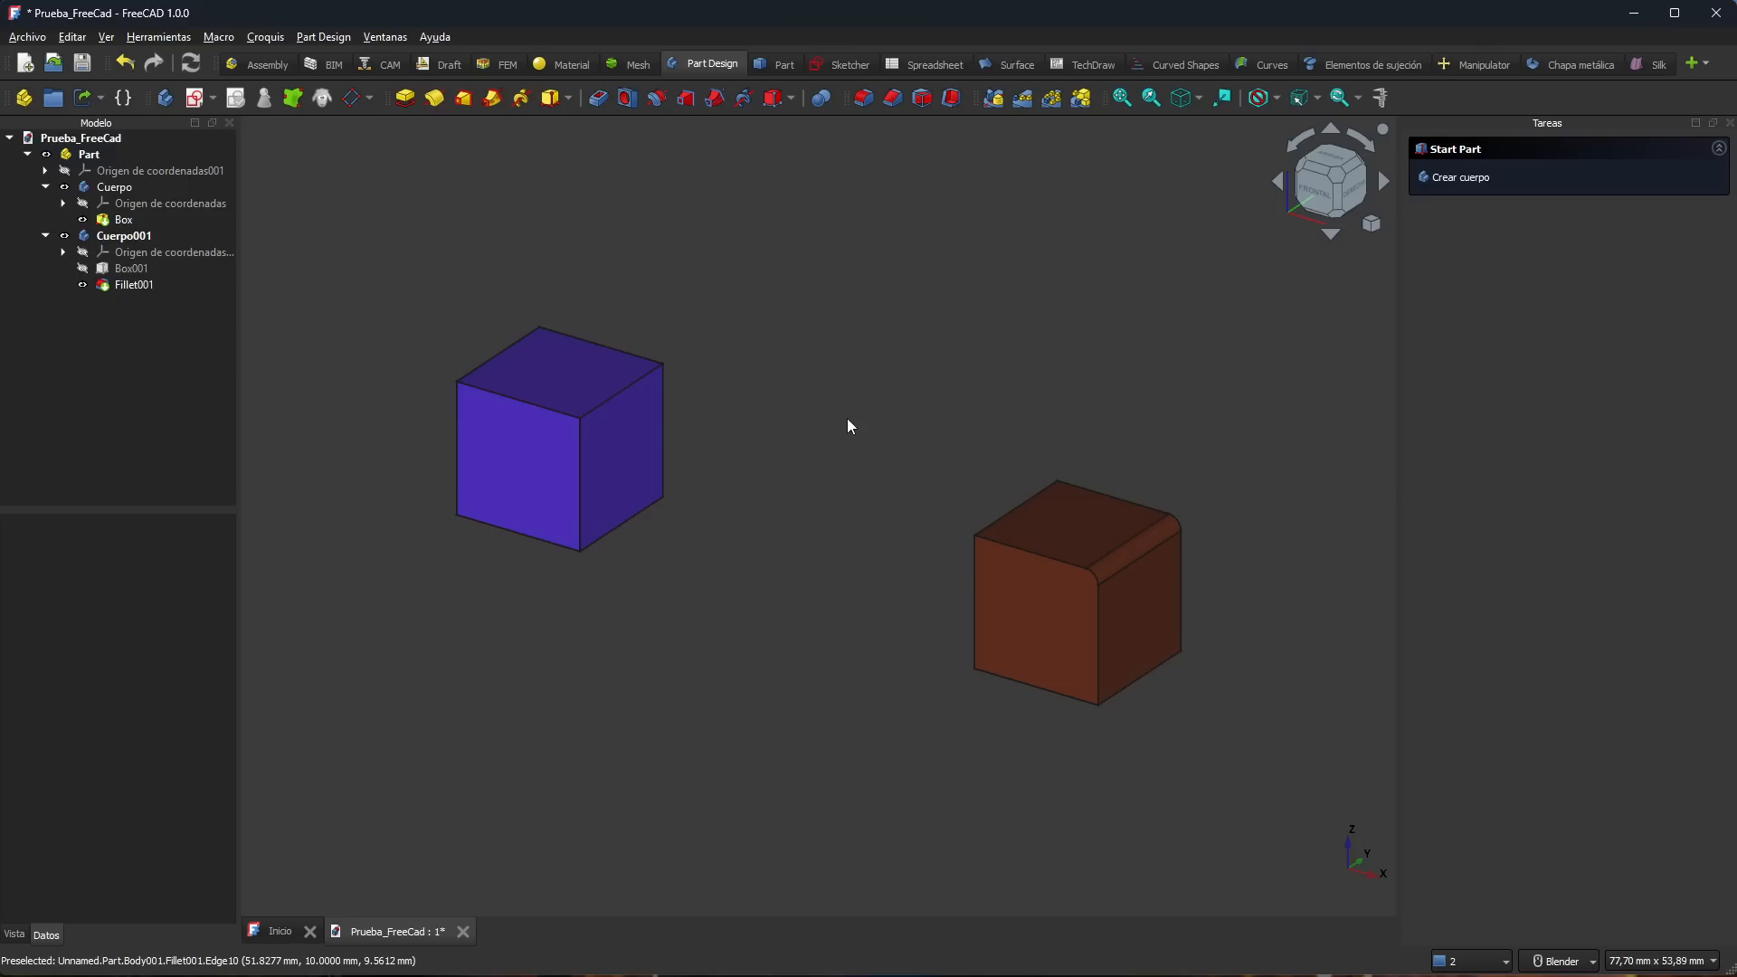
left_click(1199, 97)
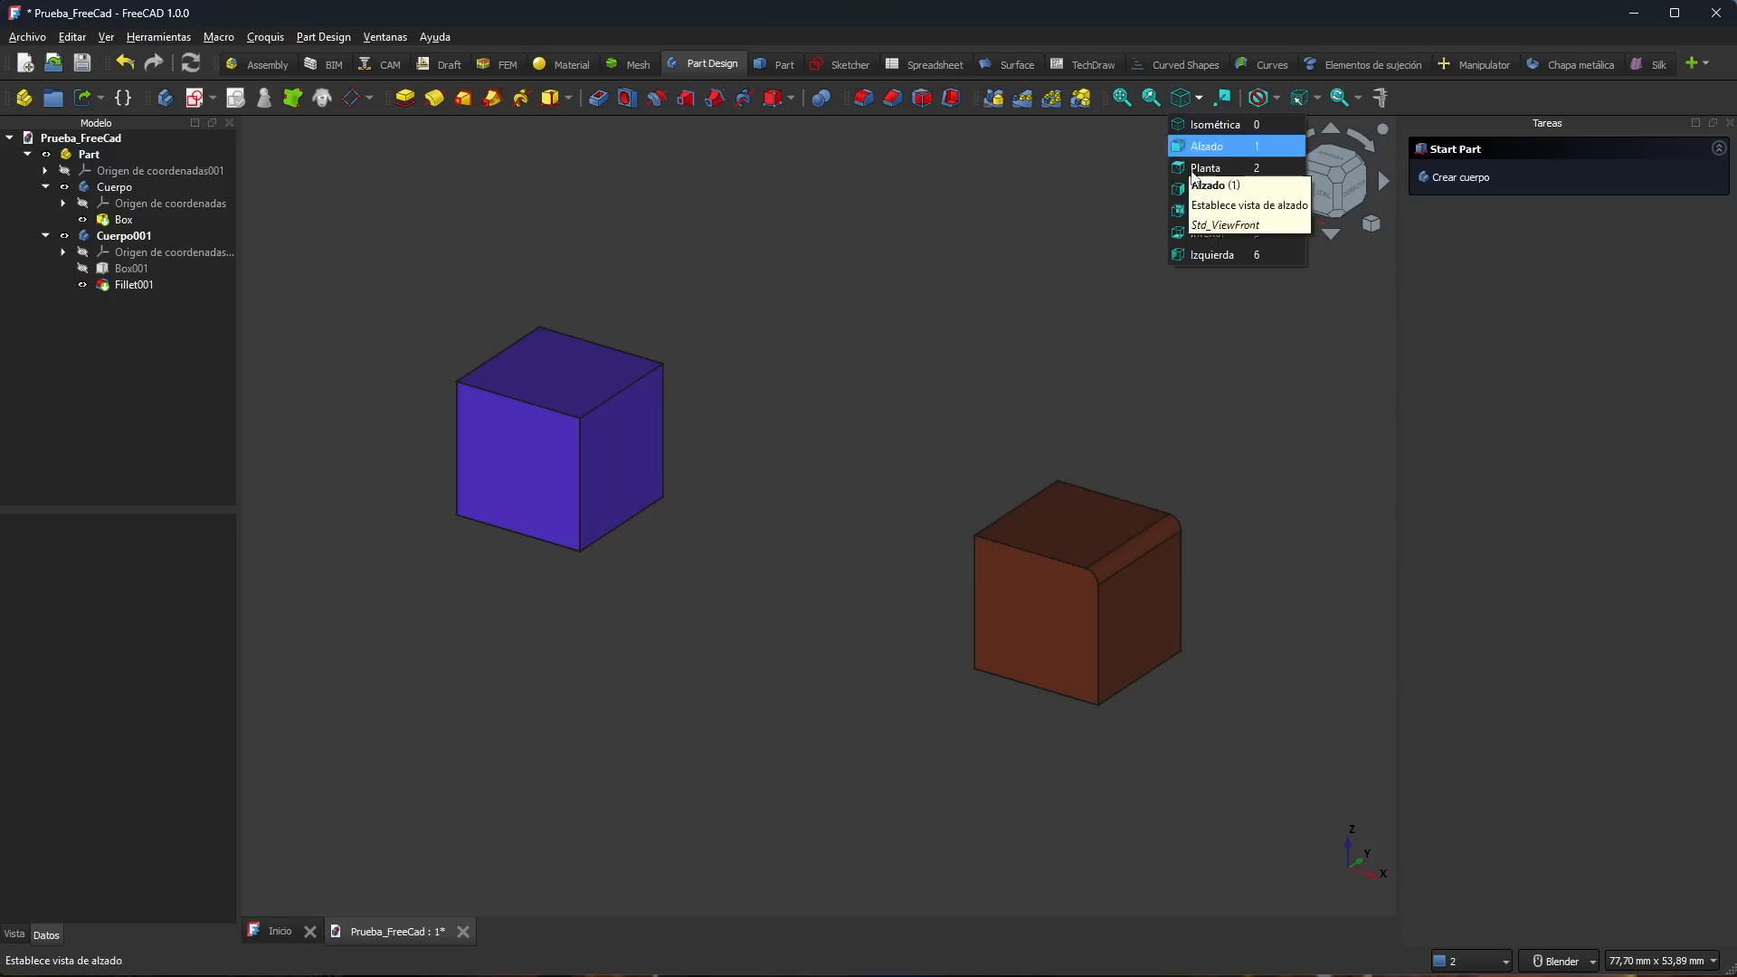
left_click(864, 437)
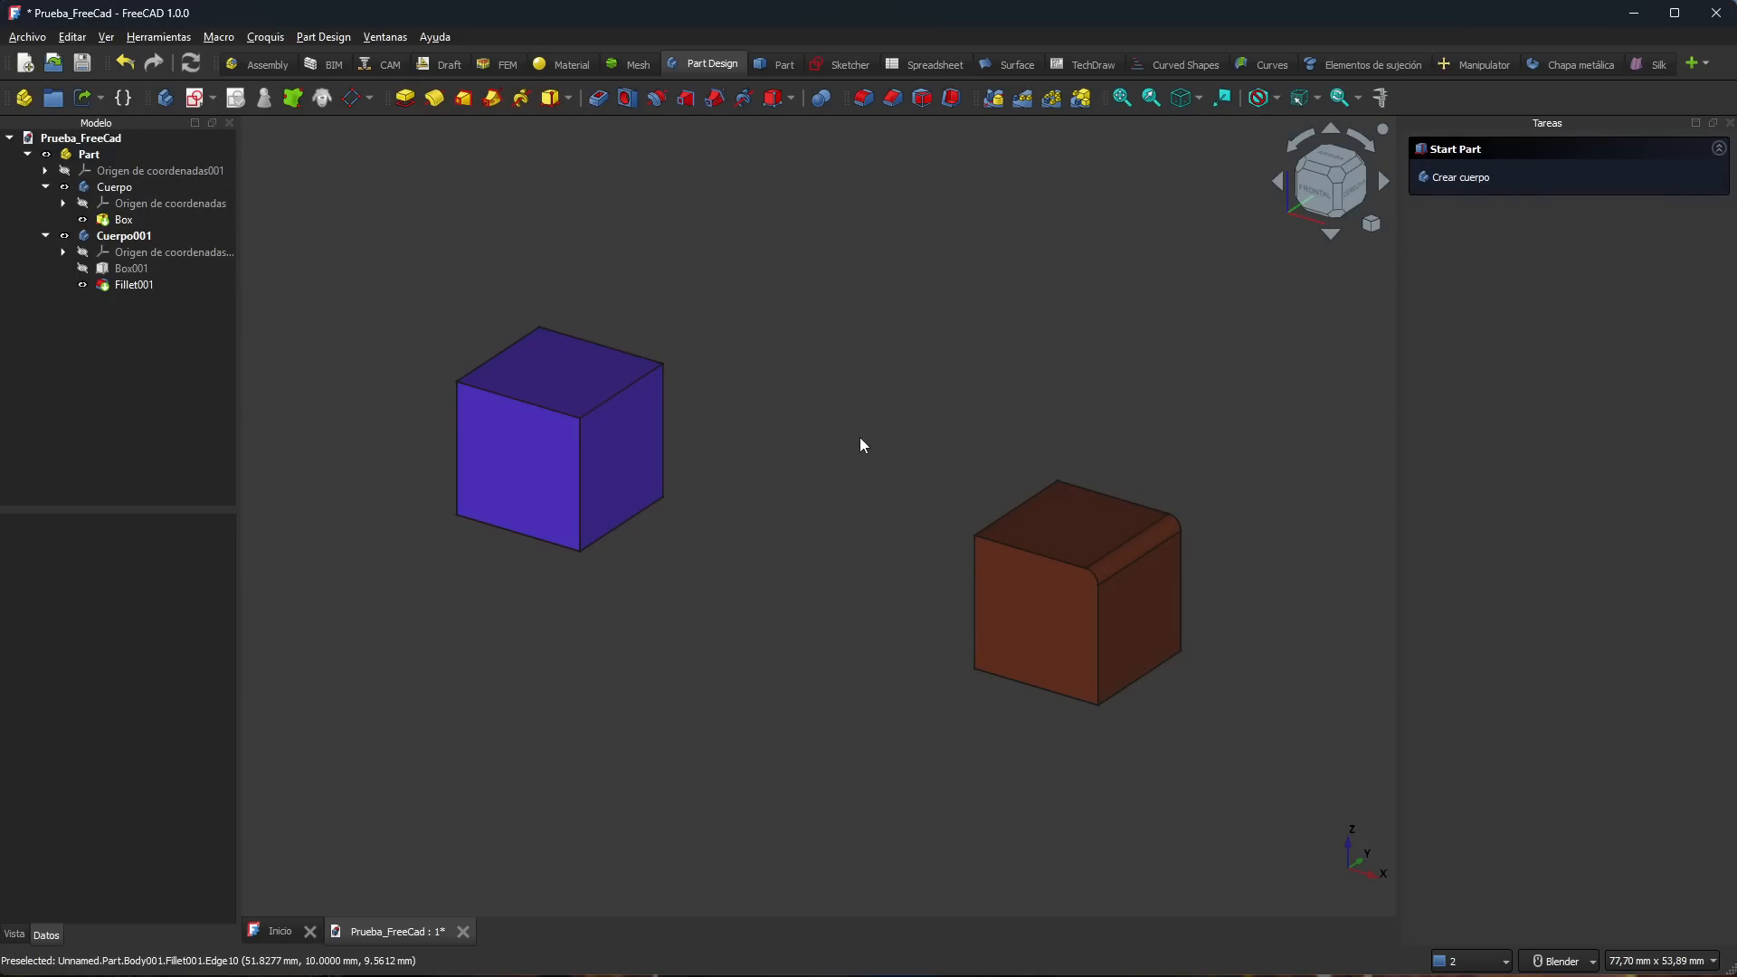
key("1")
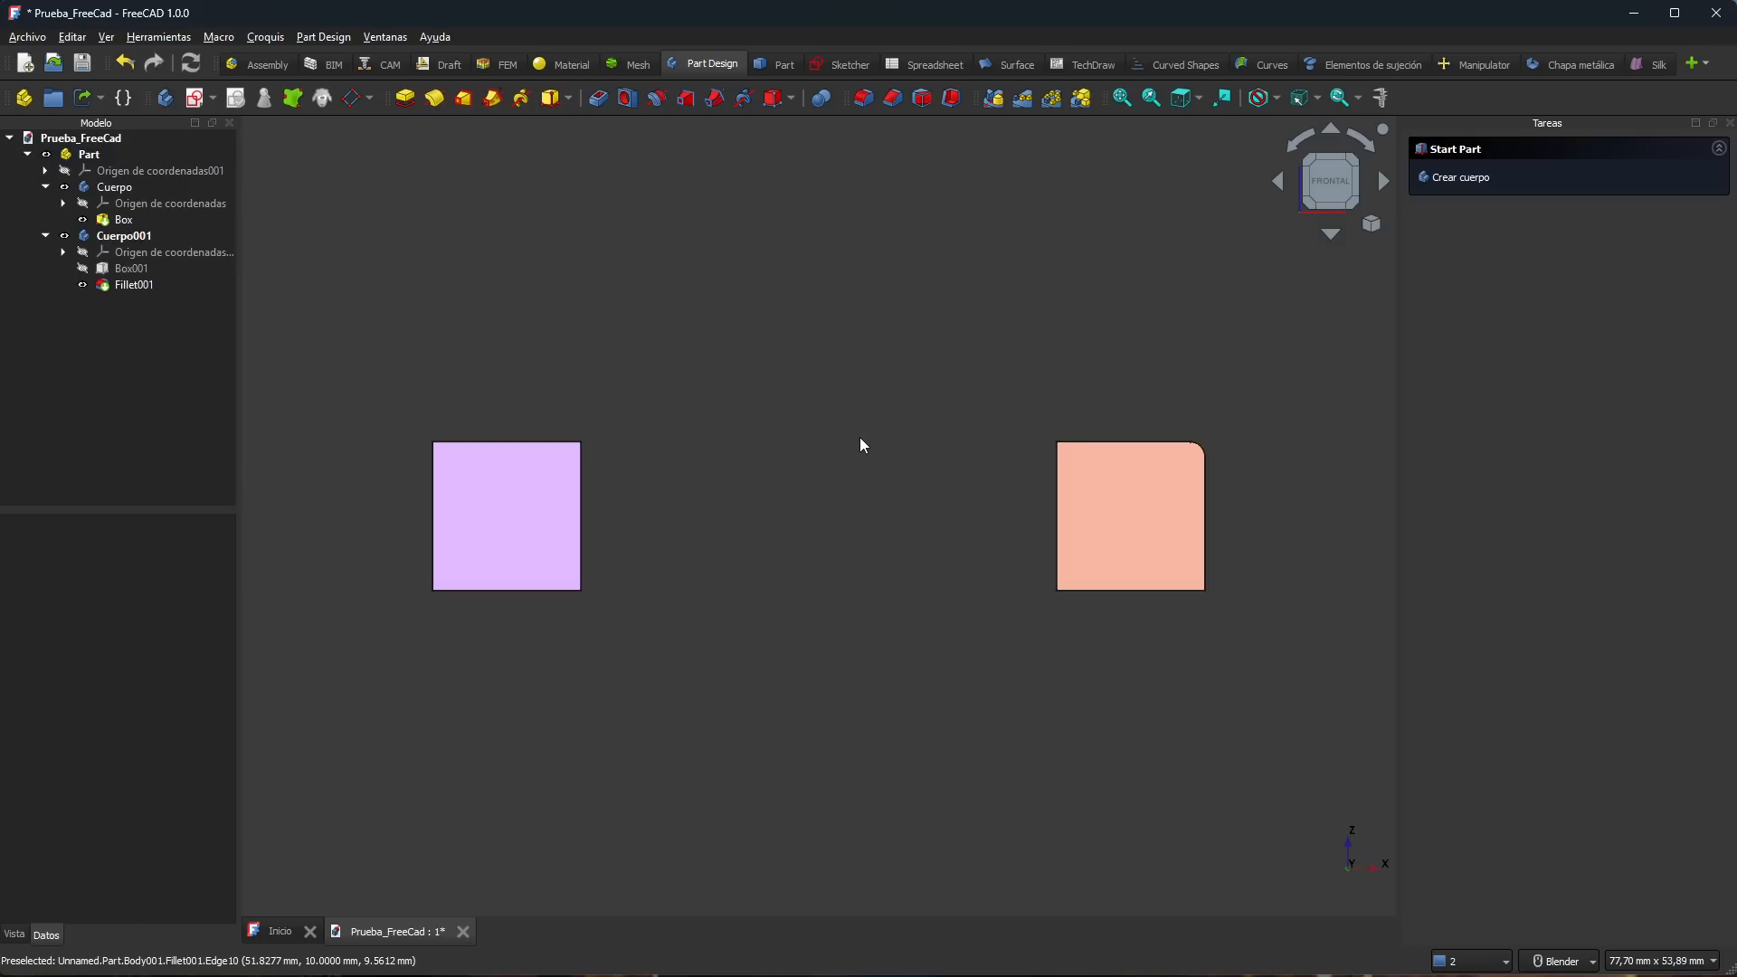
Step: Switch through the right, top and bottom views of both cubes, ending in the isometric view
key("3")
key("2")
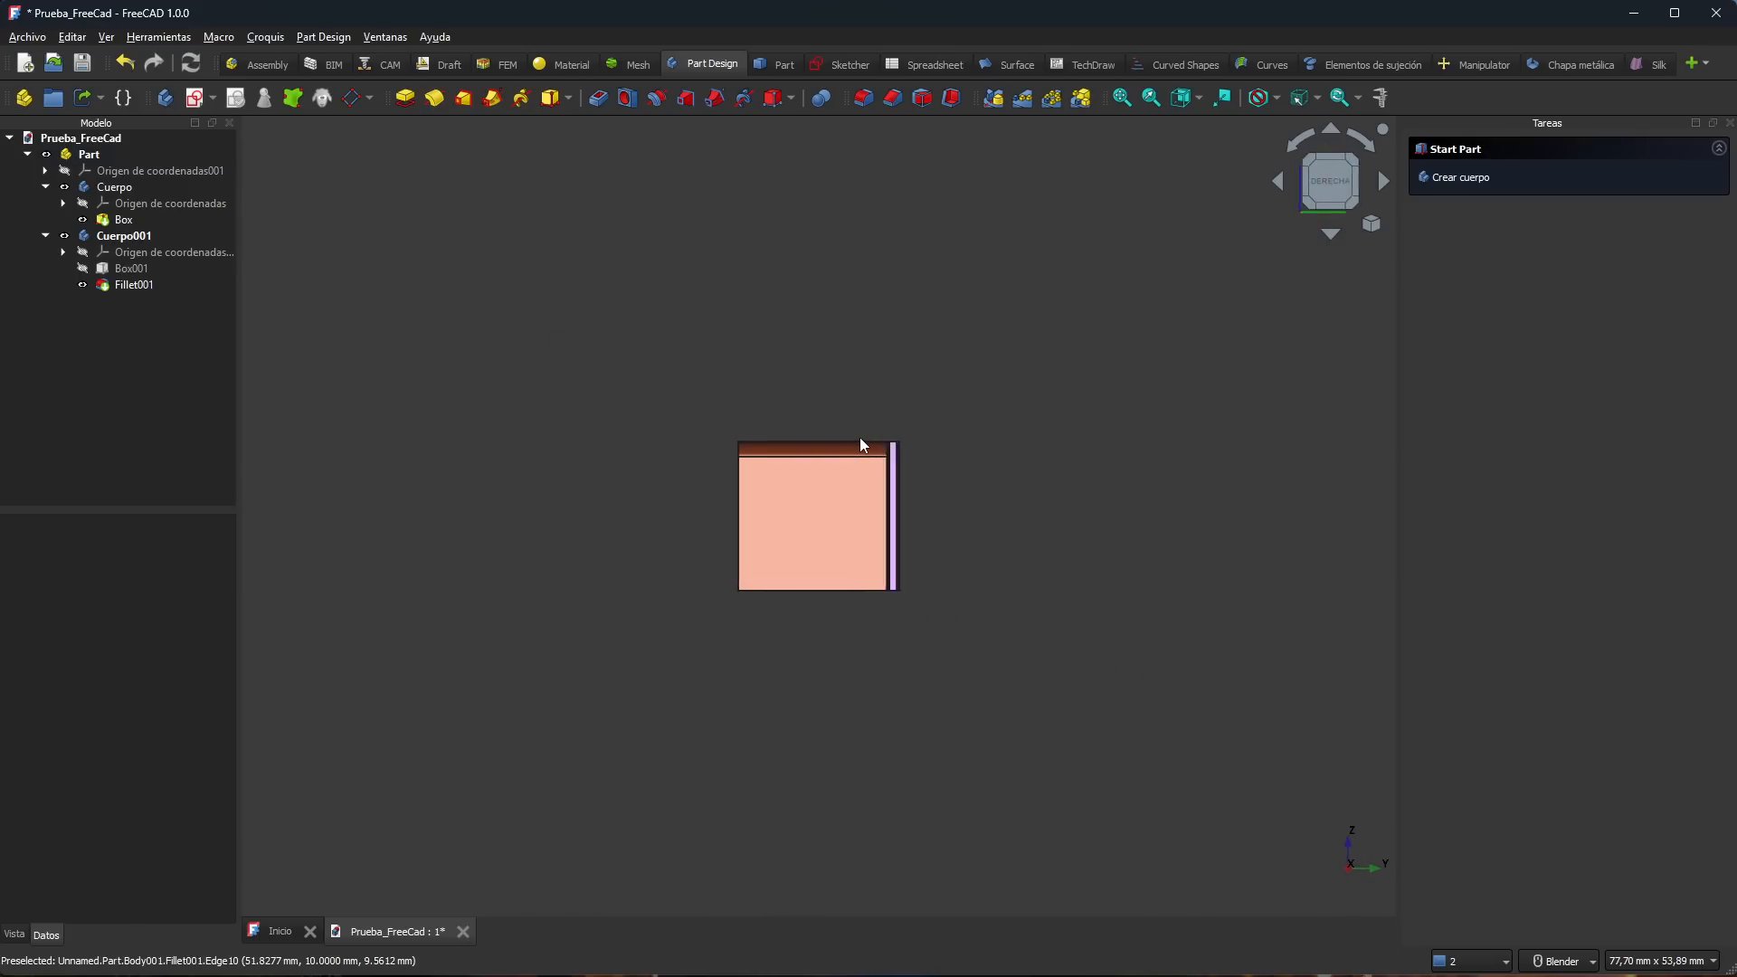
key("5")
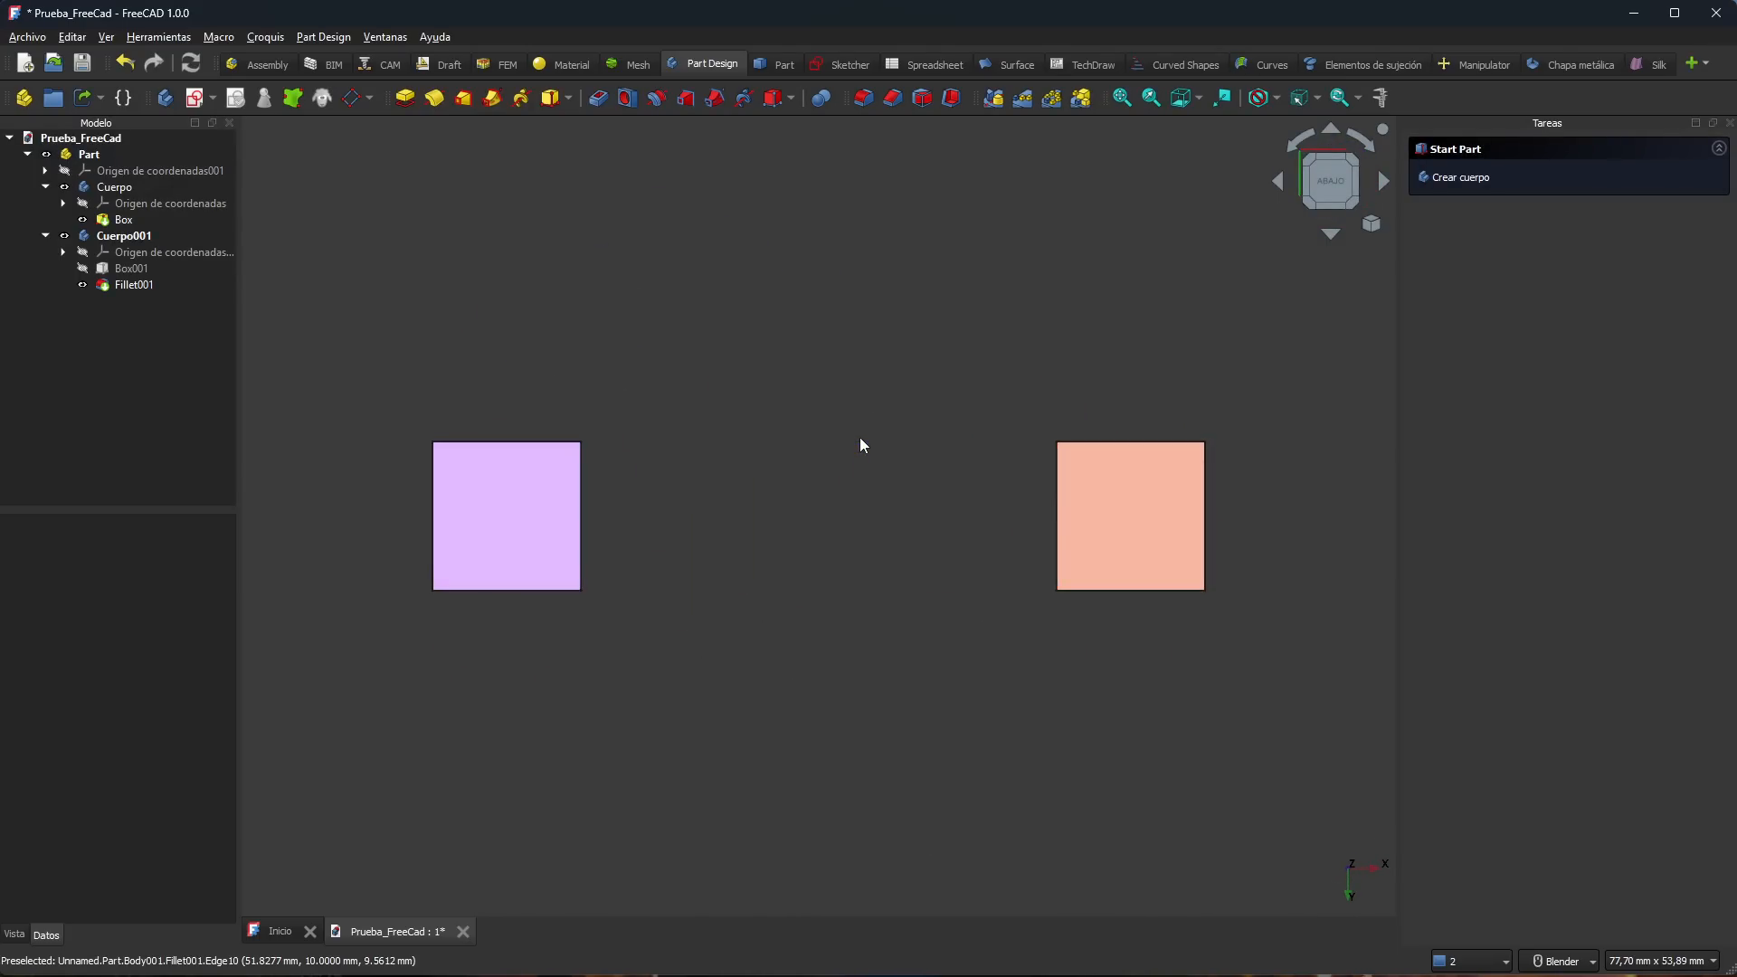
key("0")
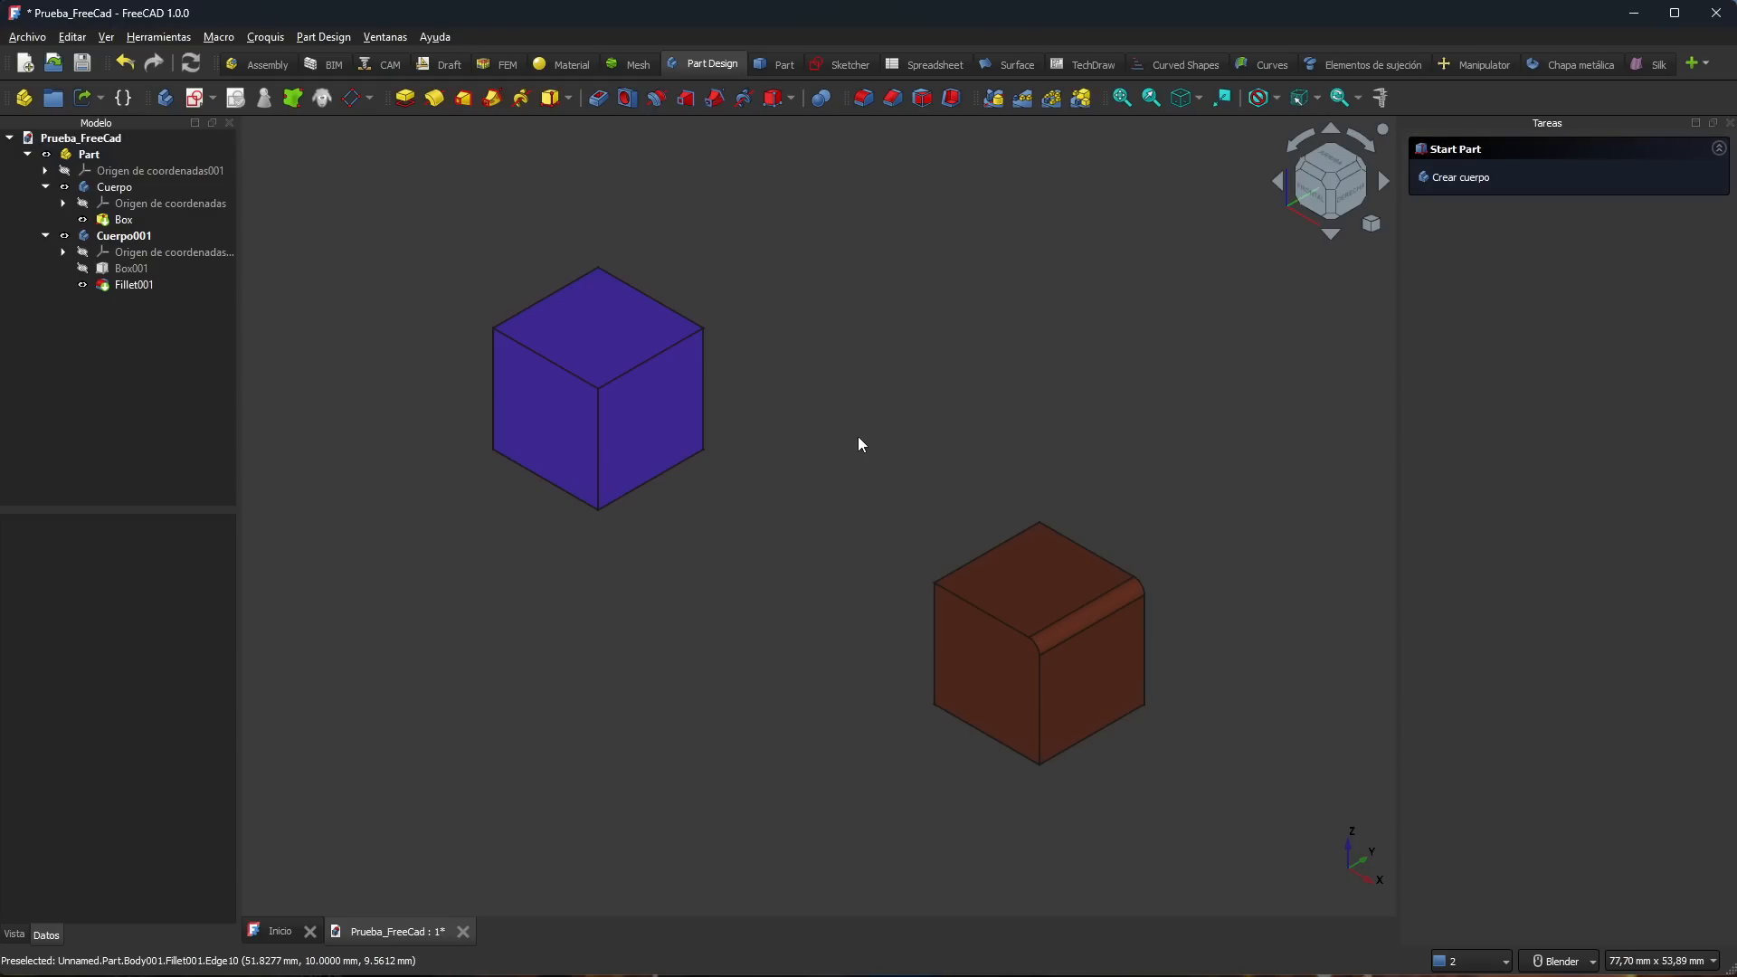
Step: Check the standard view list and go through the front (Alzado), top (Planta) and right (Derecha) views in order
left_click(1198, 98)
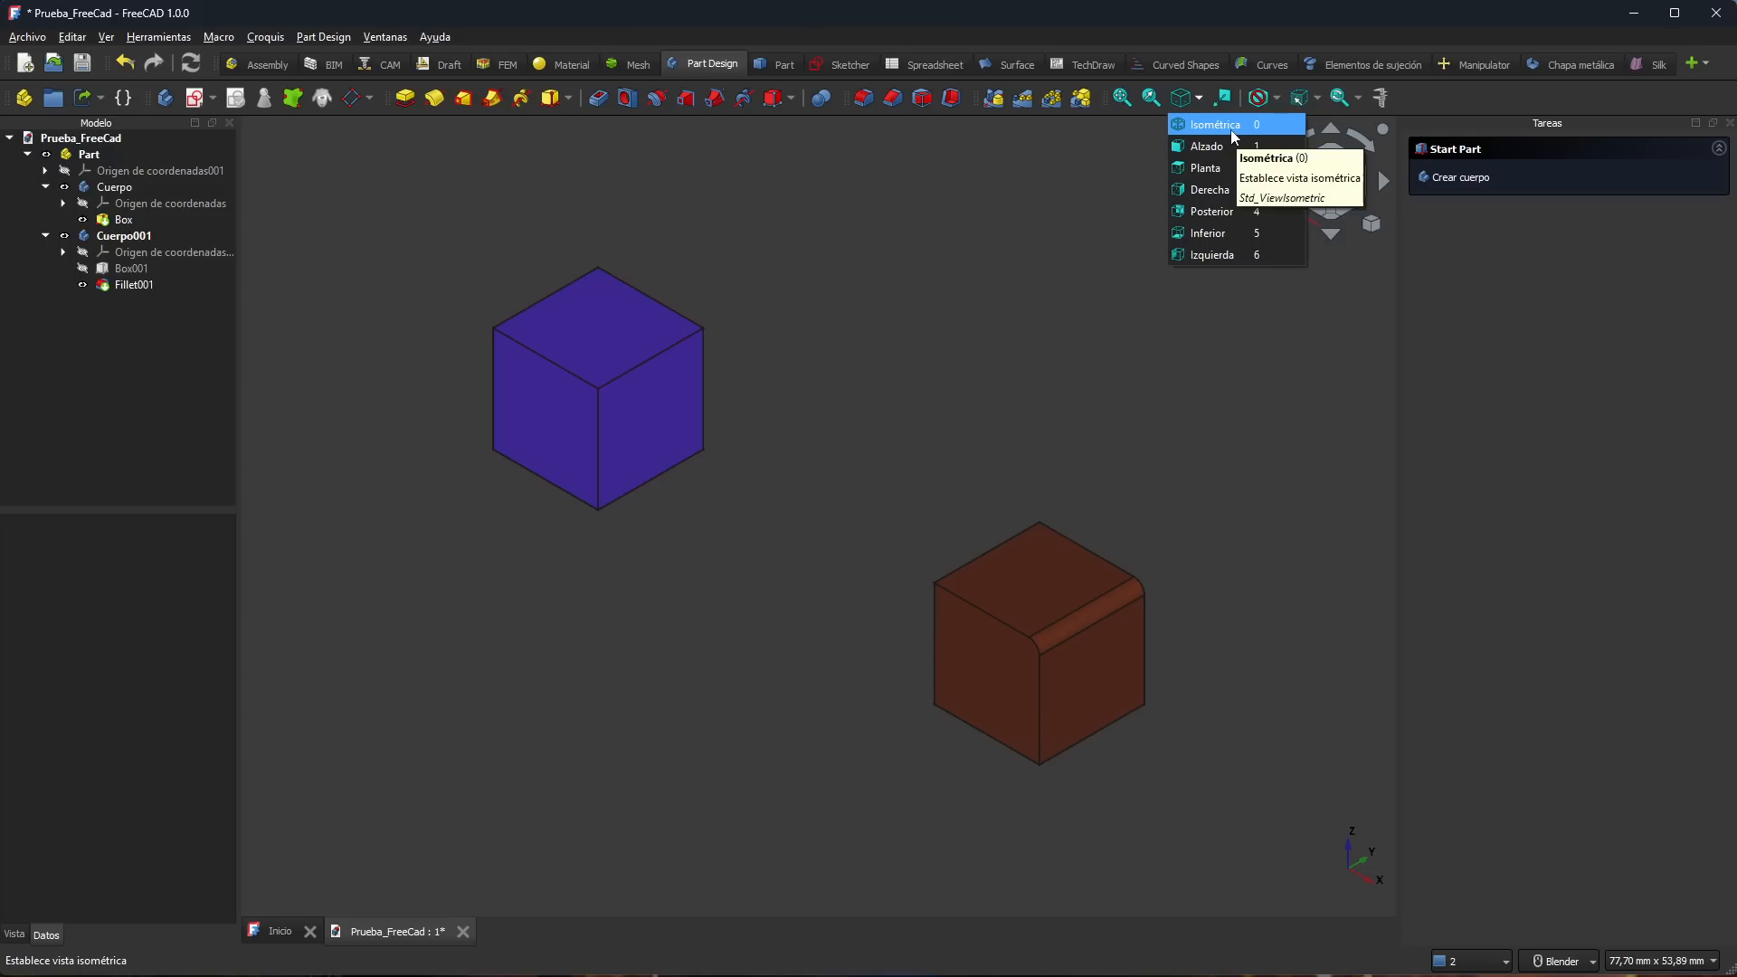
left_click(886, 284)
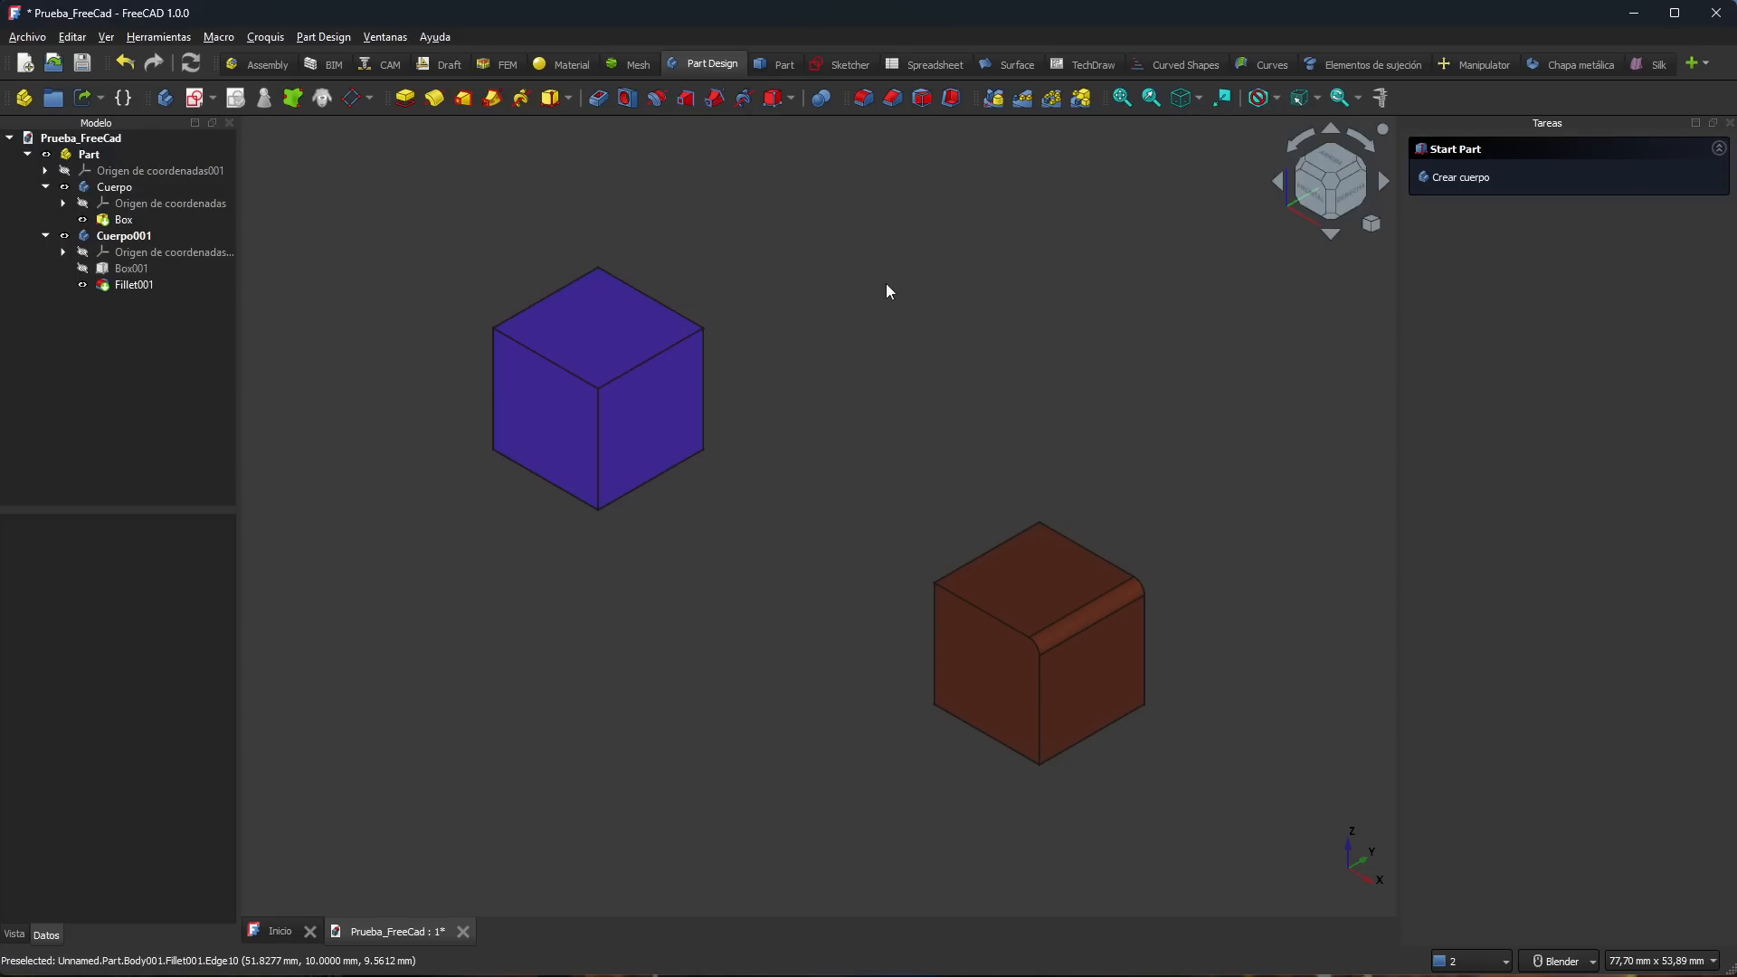
key("1")
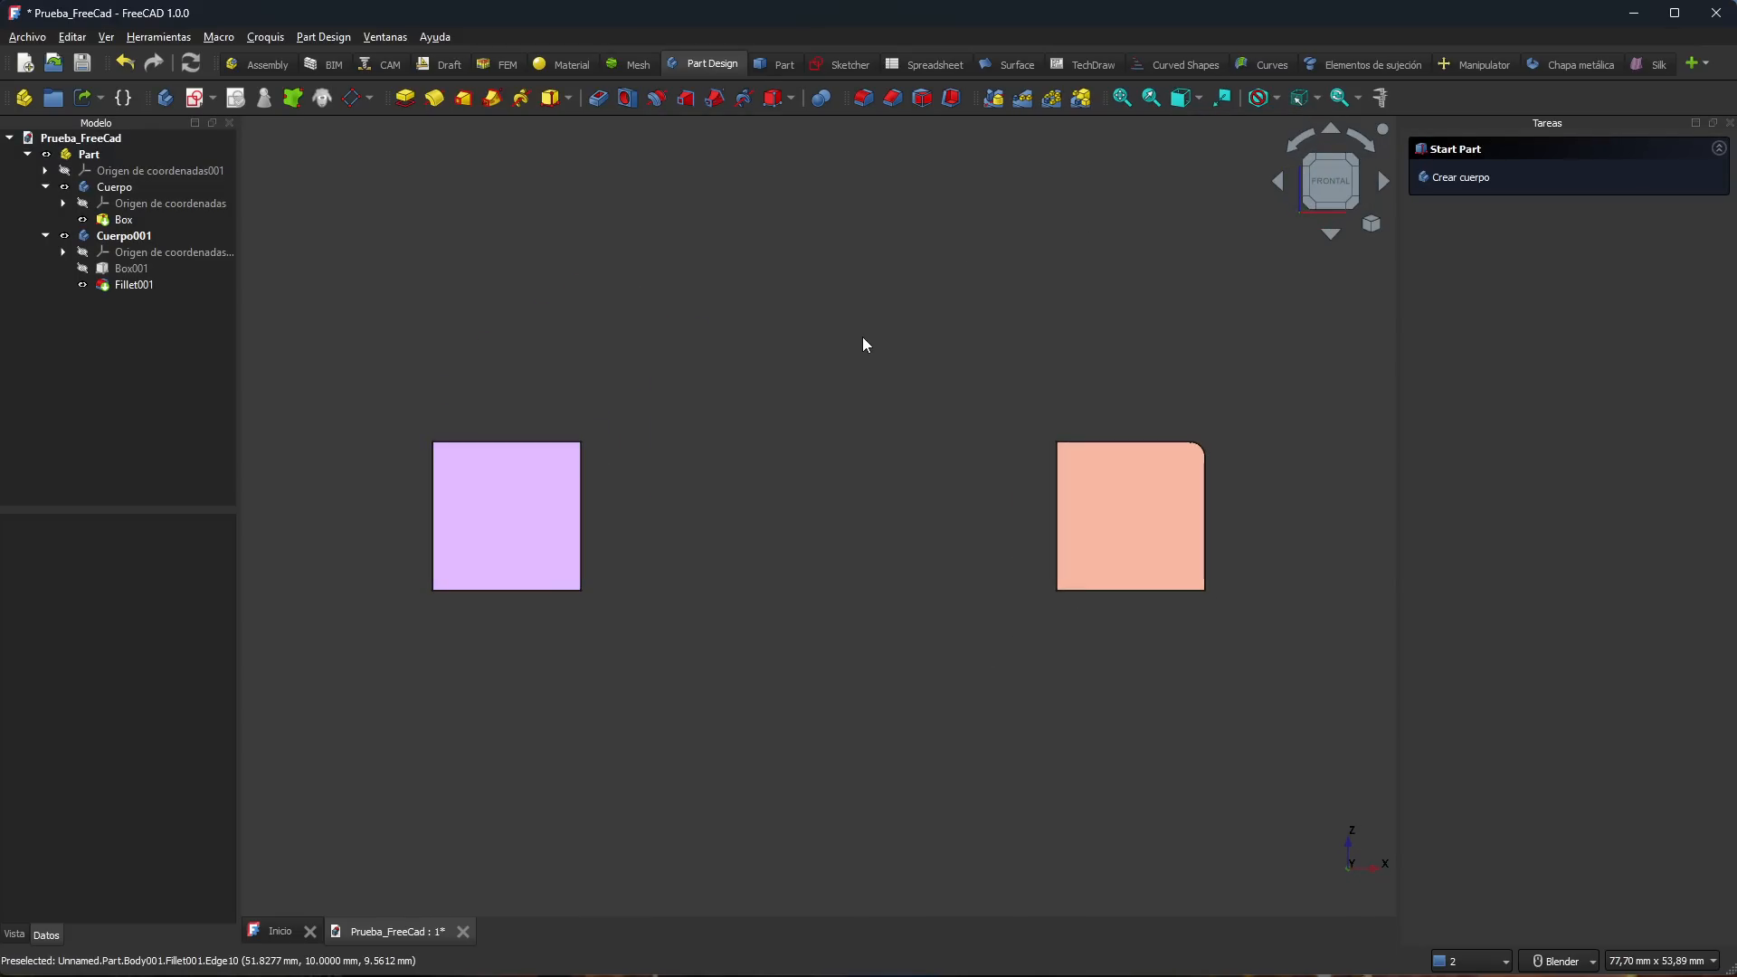
left_click(1202, 101)
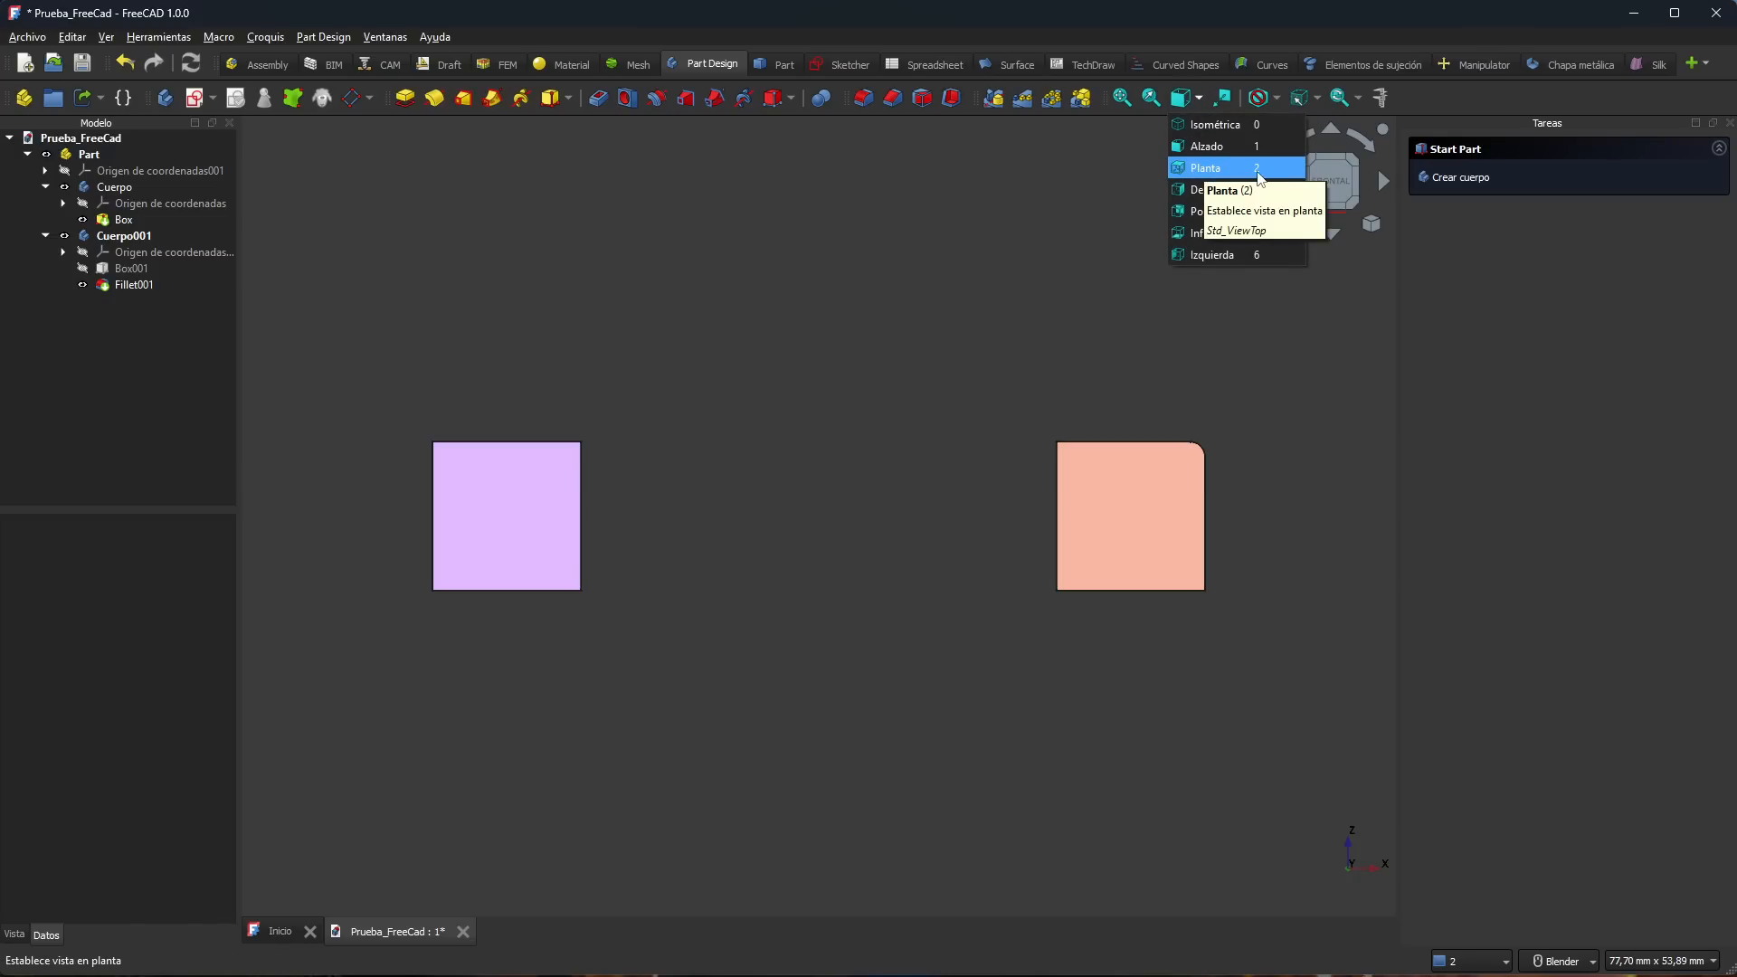
left_click(964, 258)
key("2")
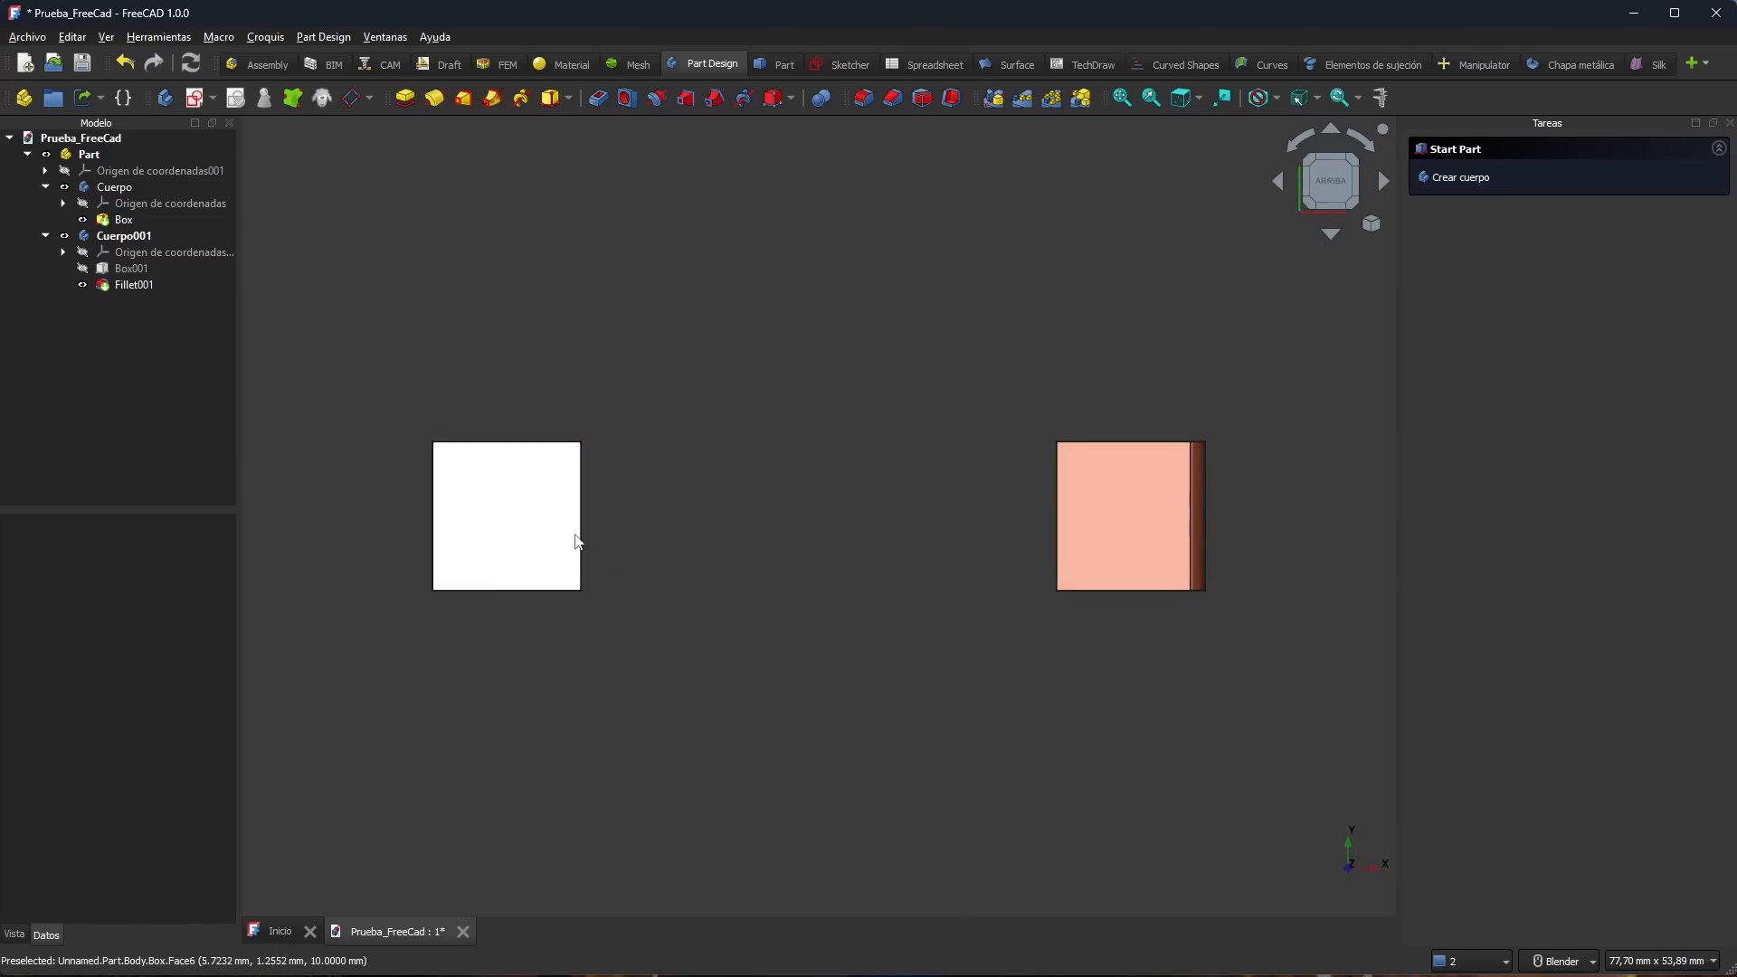
left_click(1201, 101)
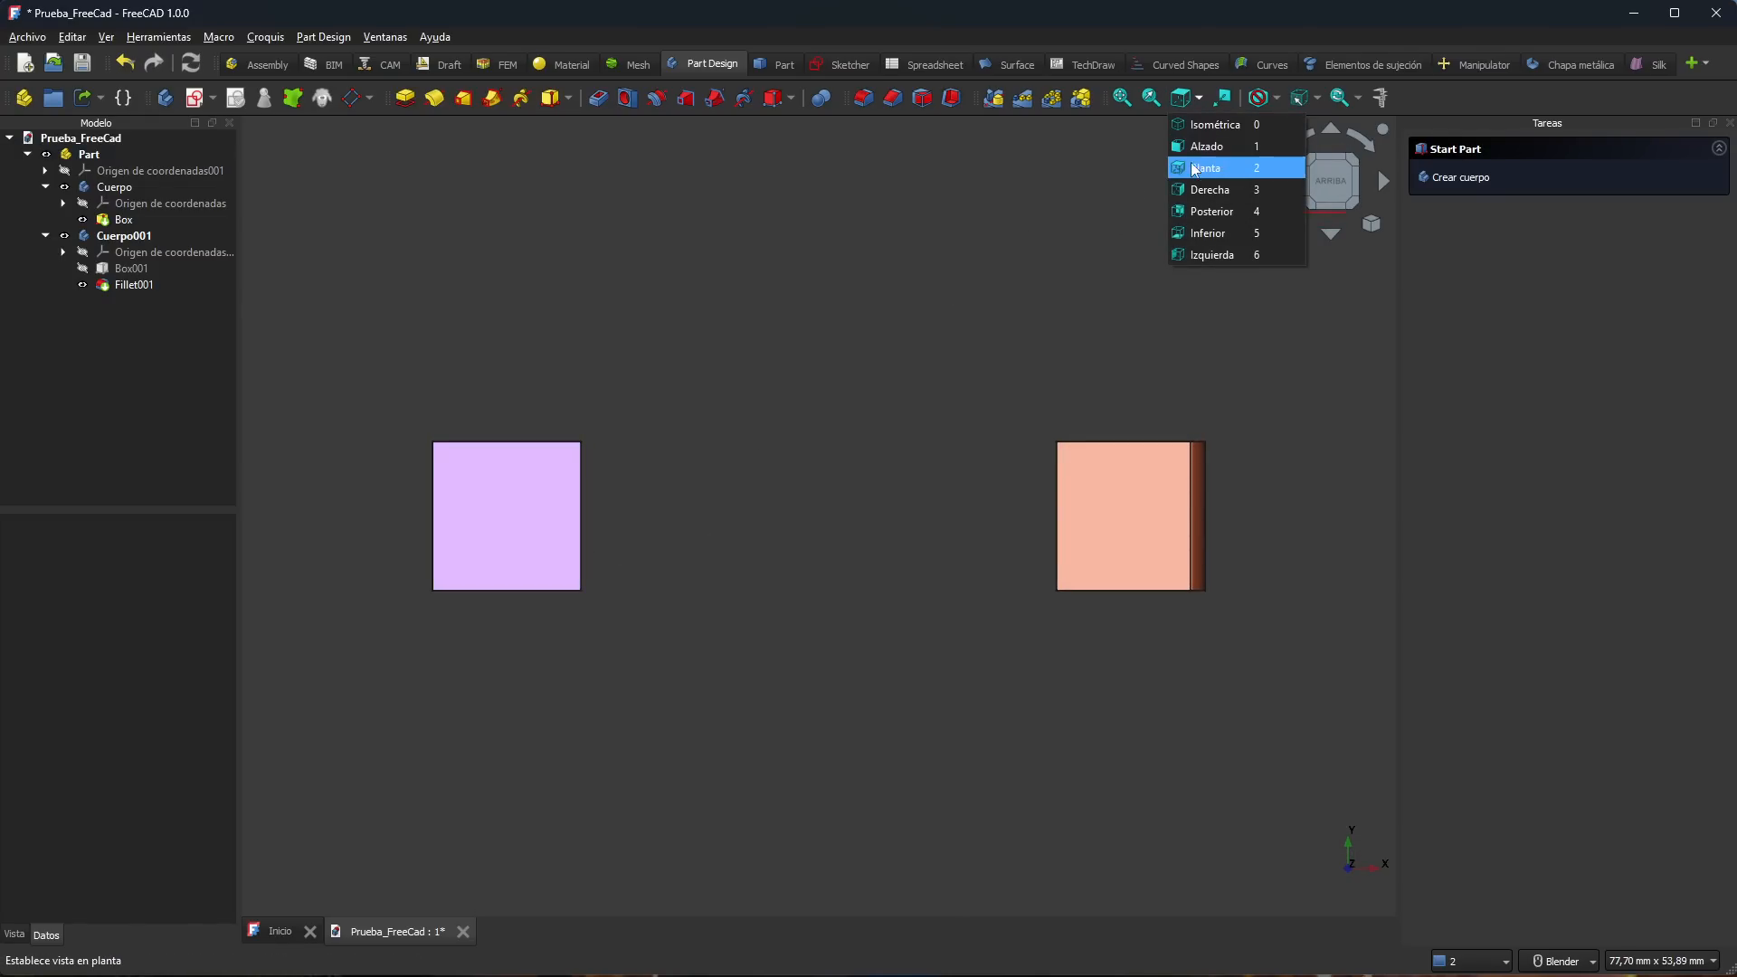
left_click(1216, 201)
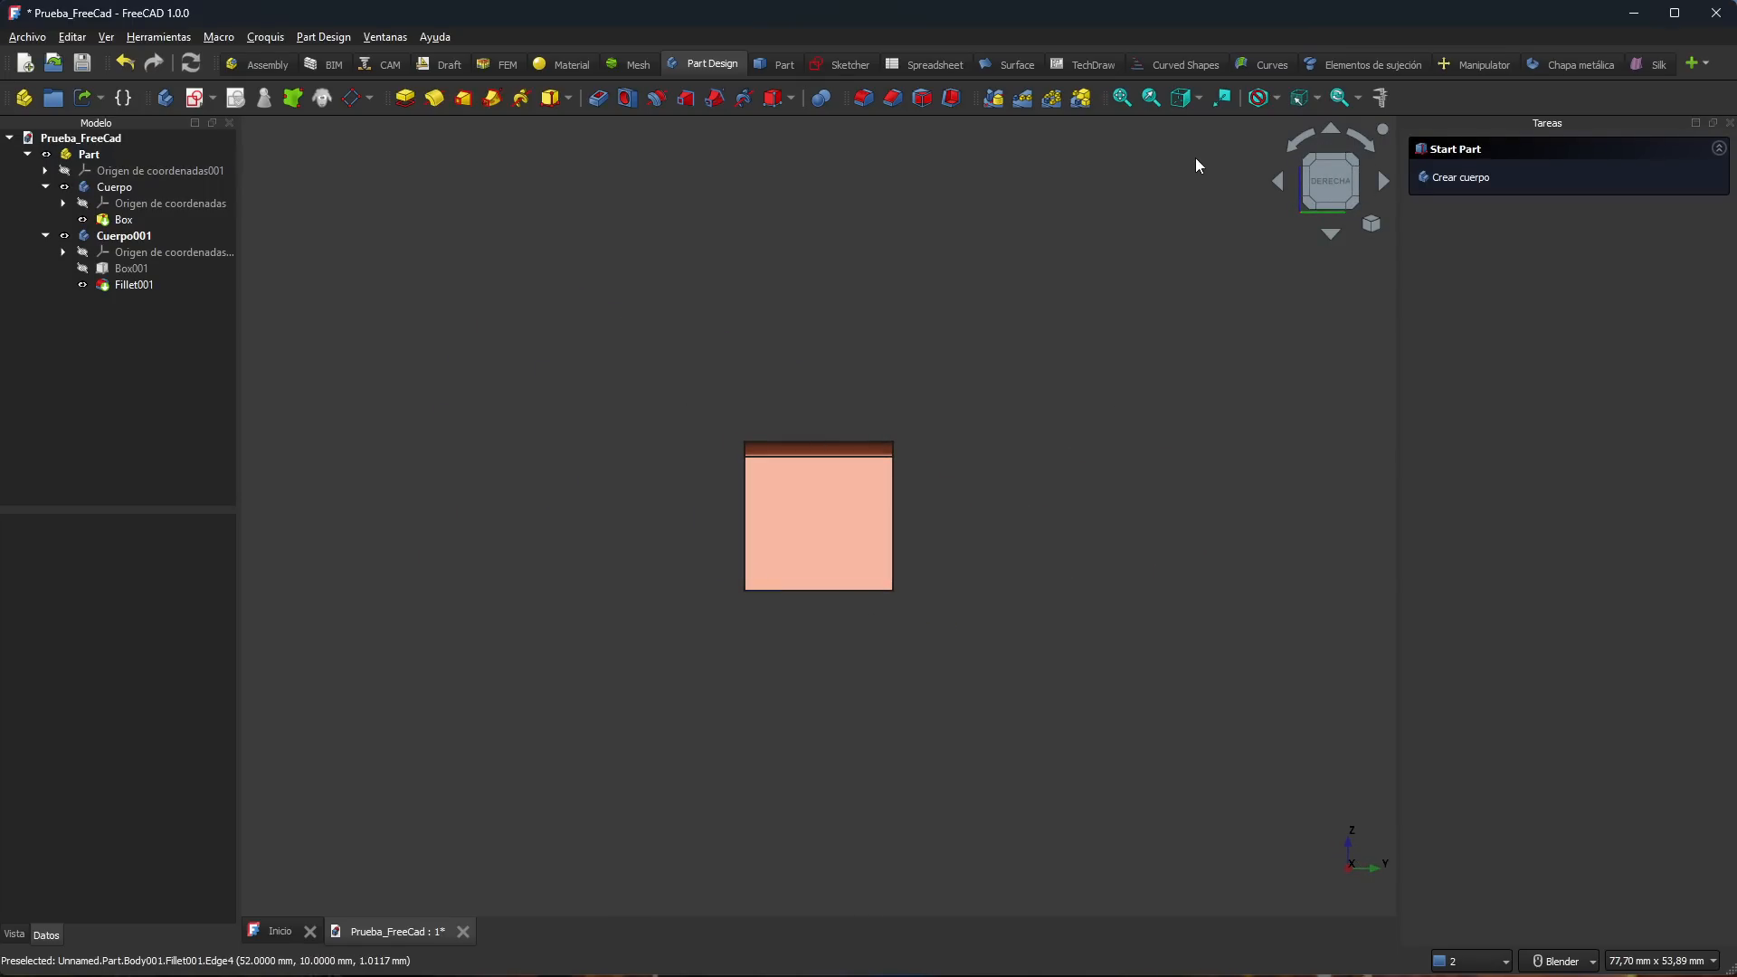
Step: Go through the rear (Posterior), bottom (Inferior) and left (Izquierda) views in order, then return to the isometric view
left_click(1205, 101)
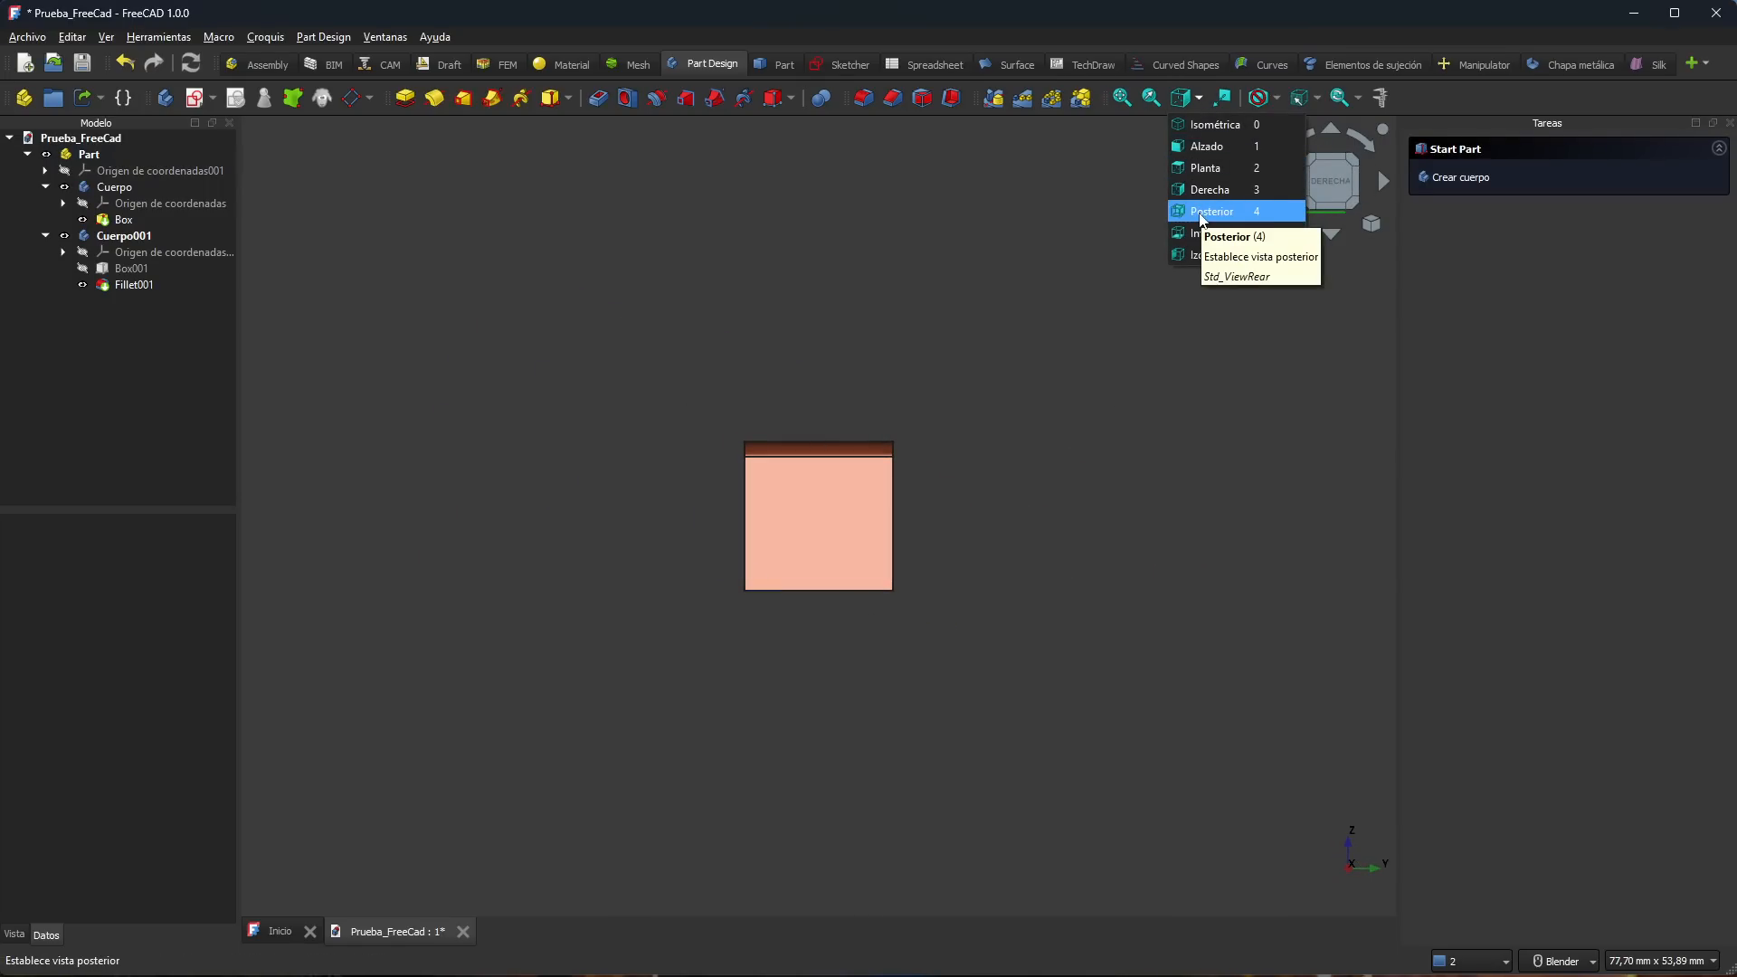
left_click(948, 372)
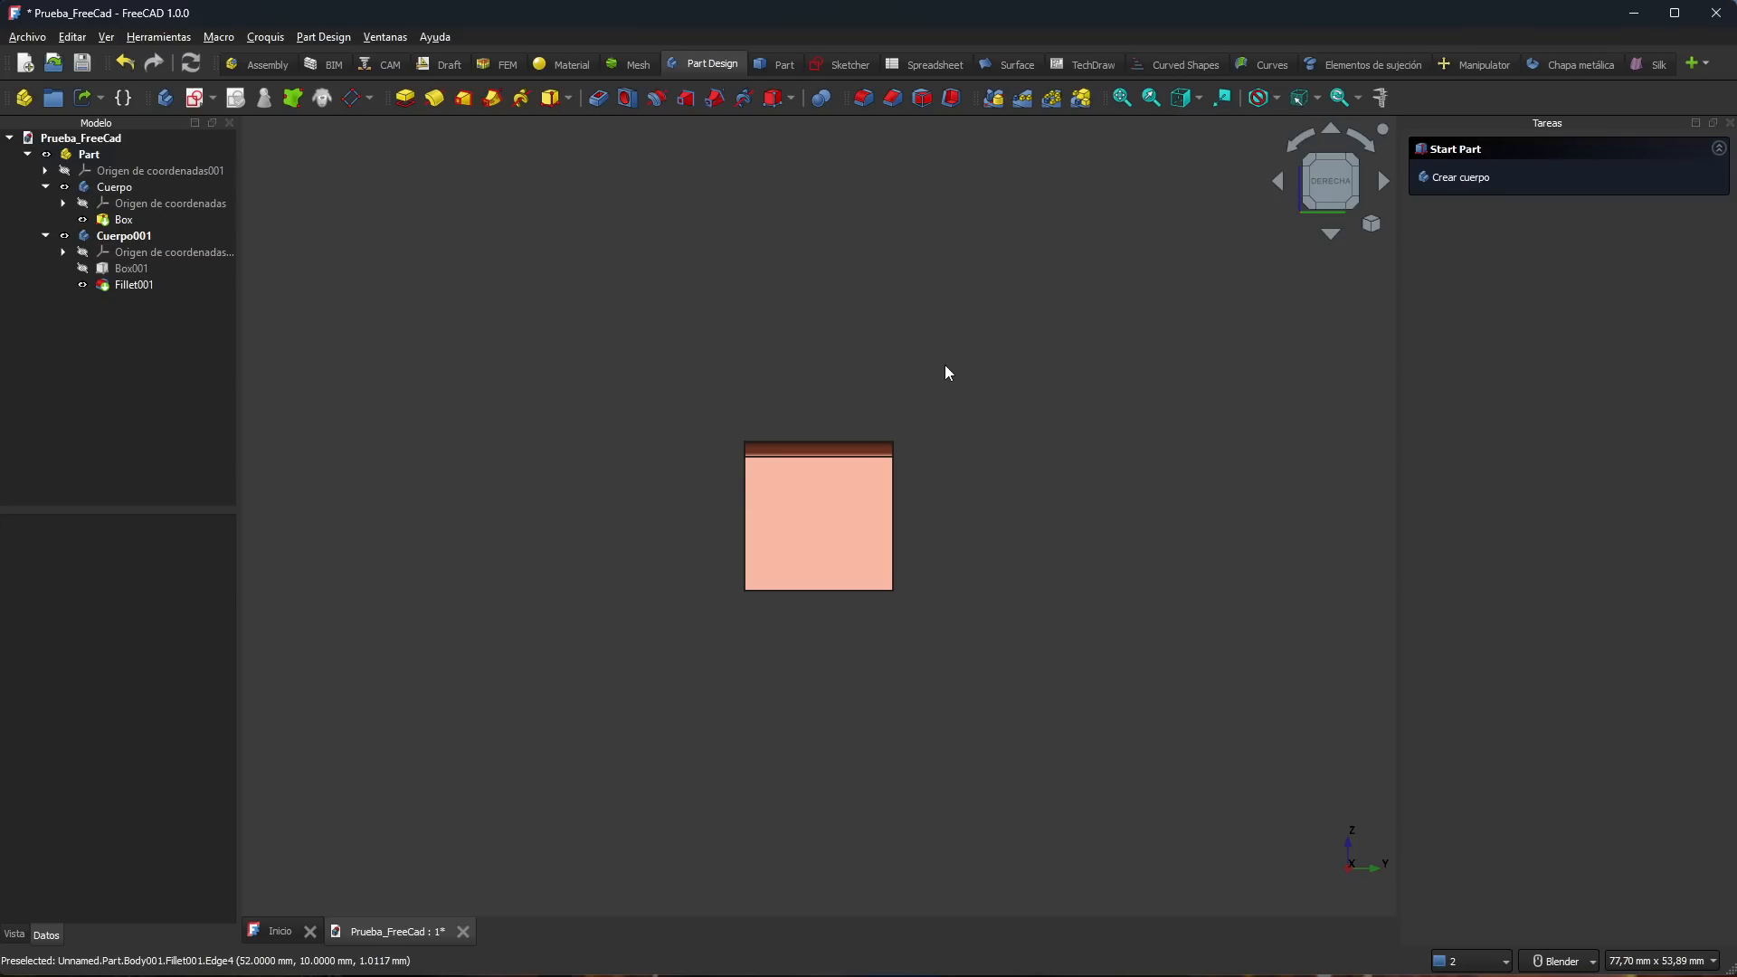
key("4")
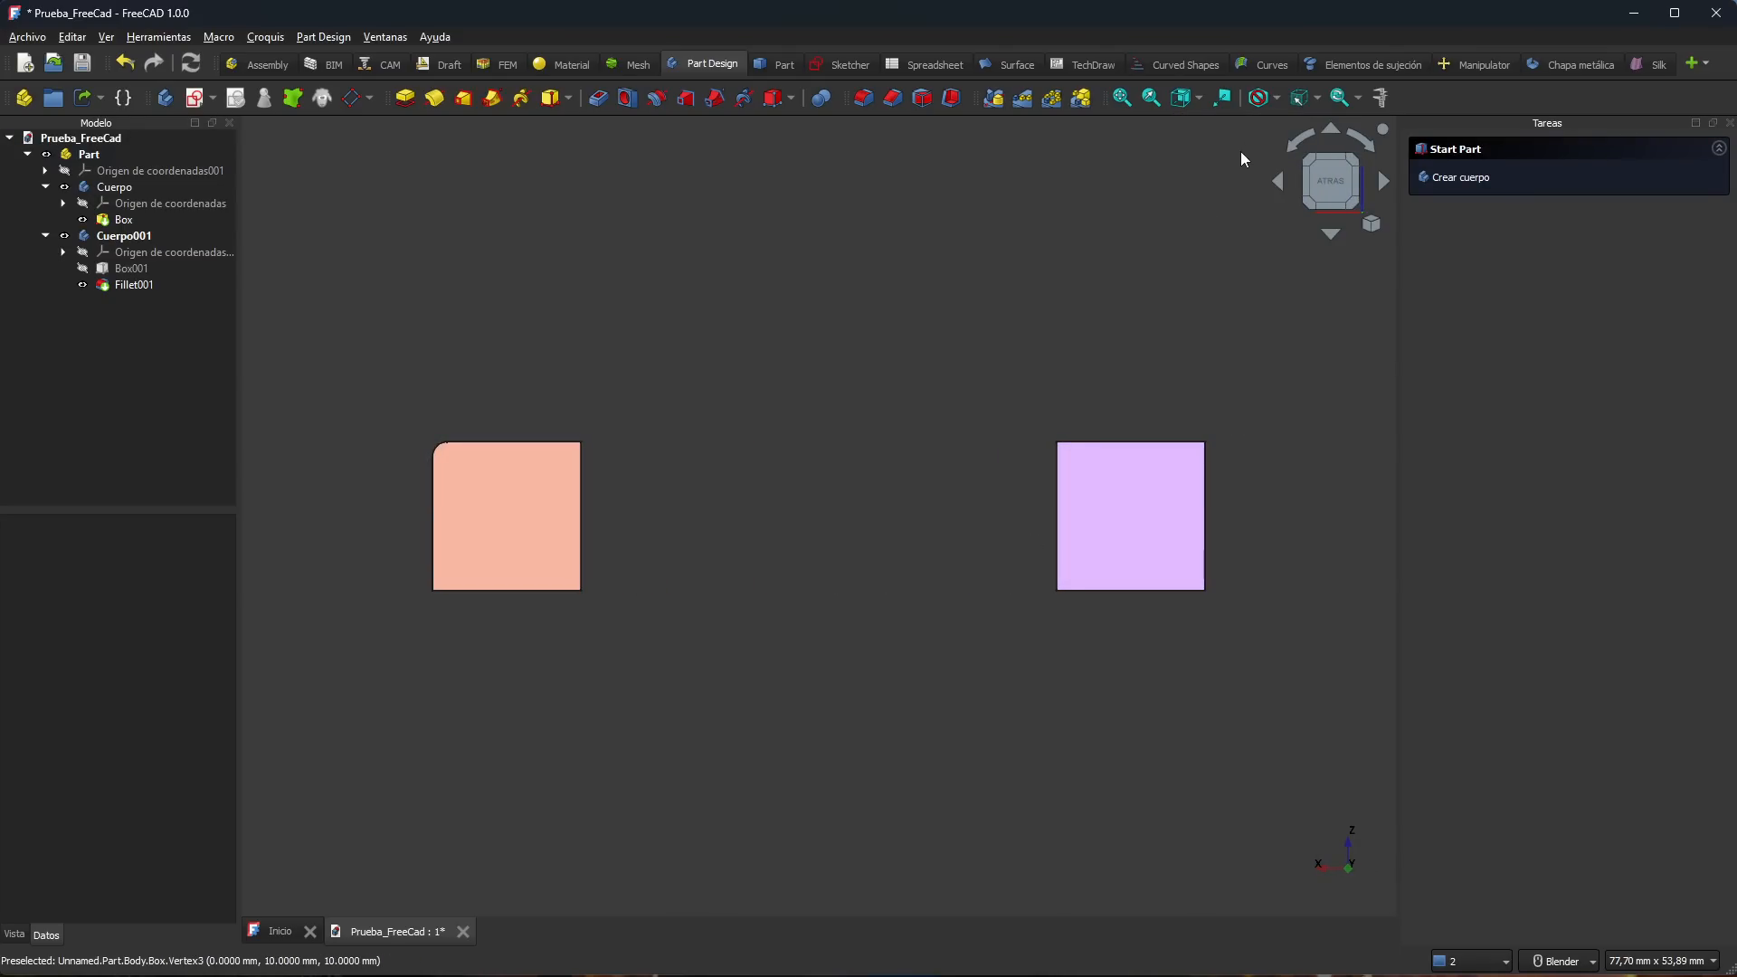
left_click(1198, 97)
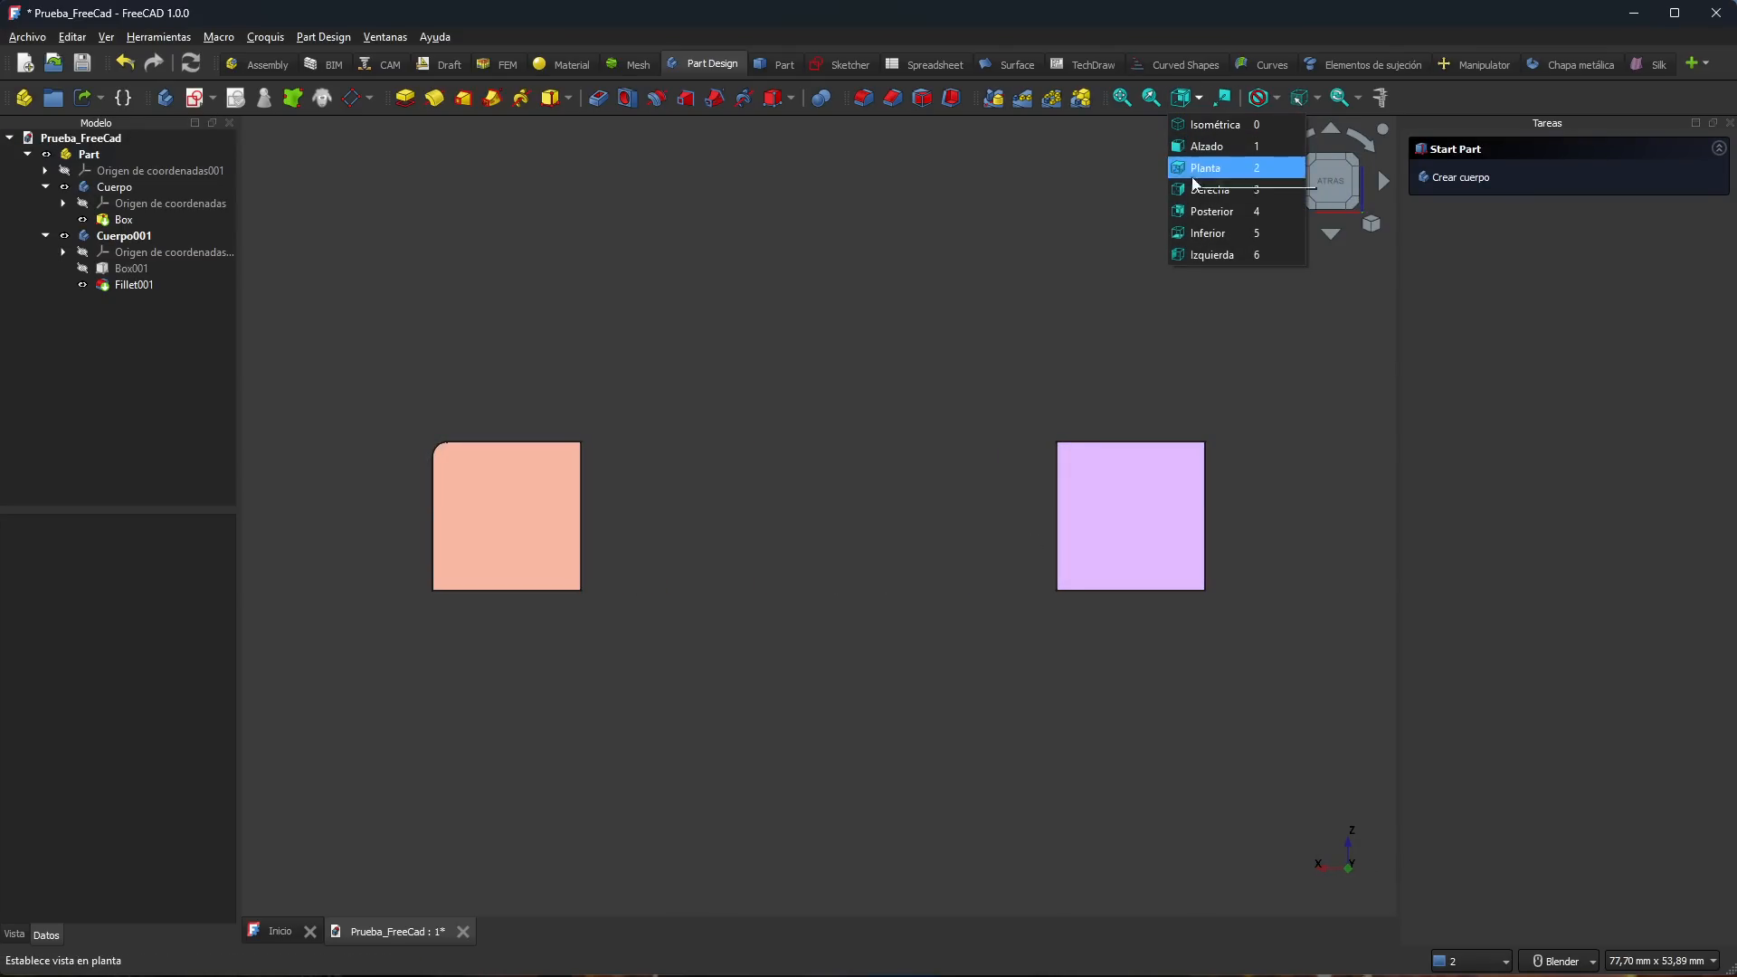
left_click(845, 391)
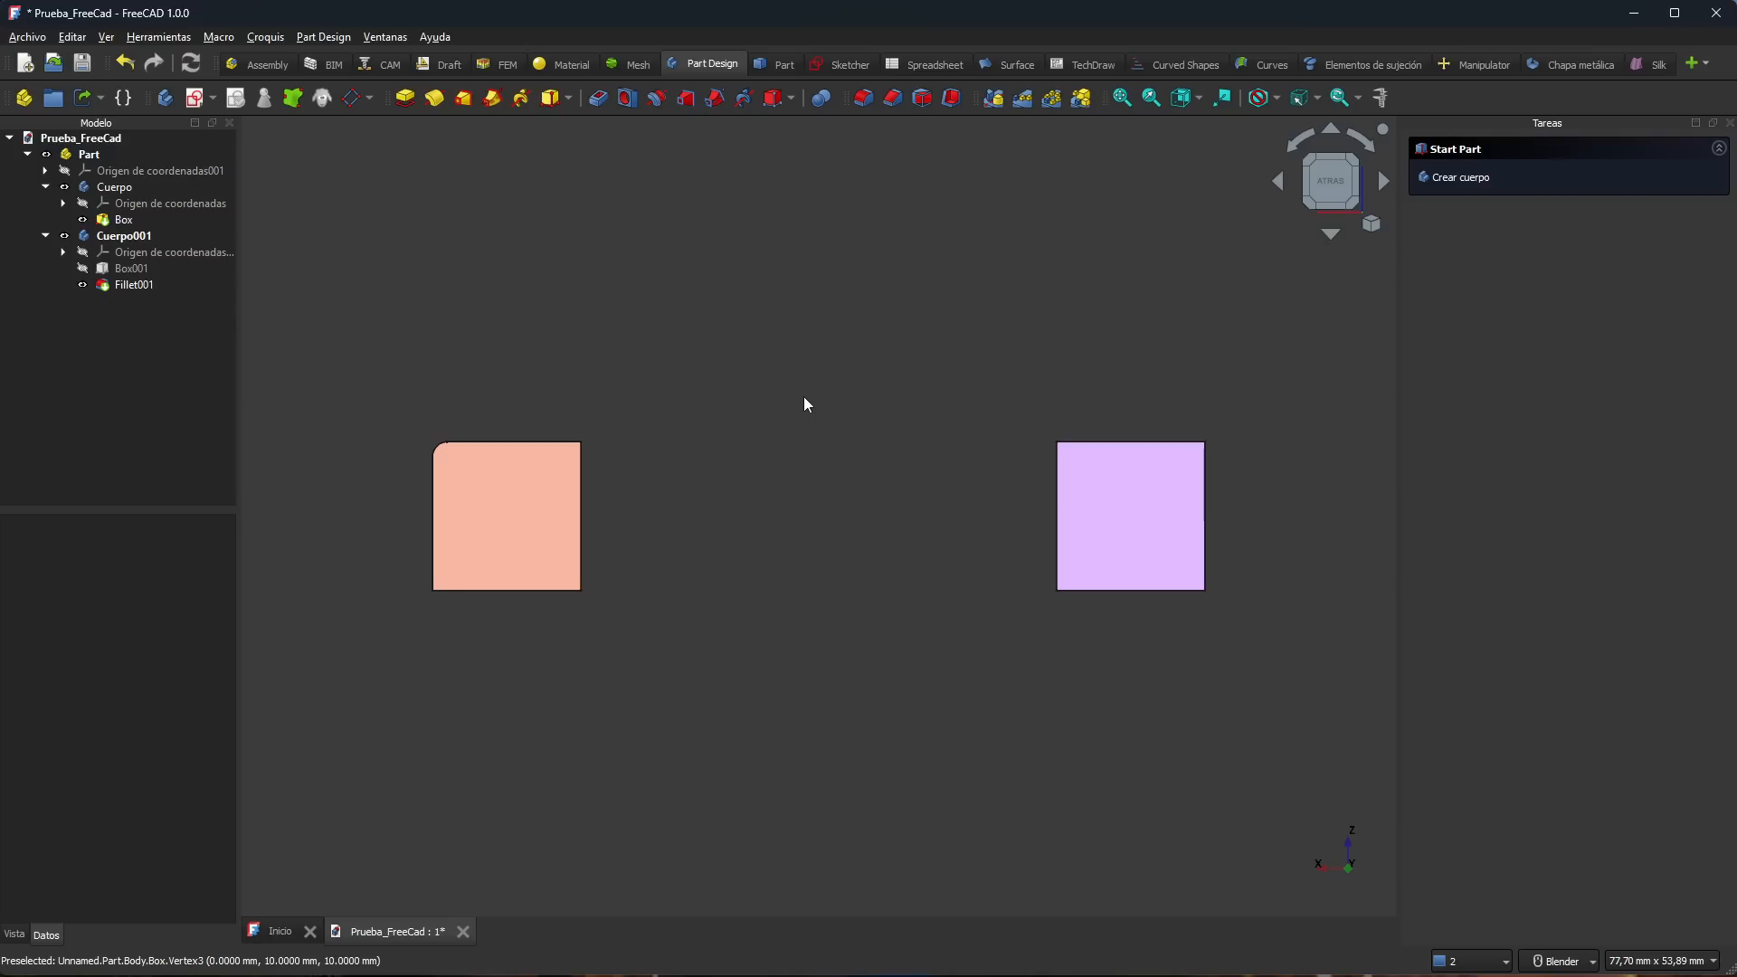
key("5")
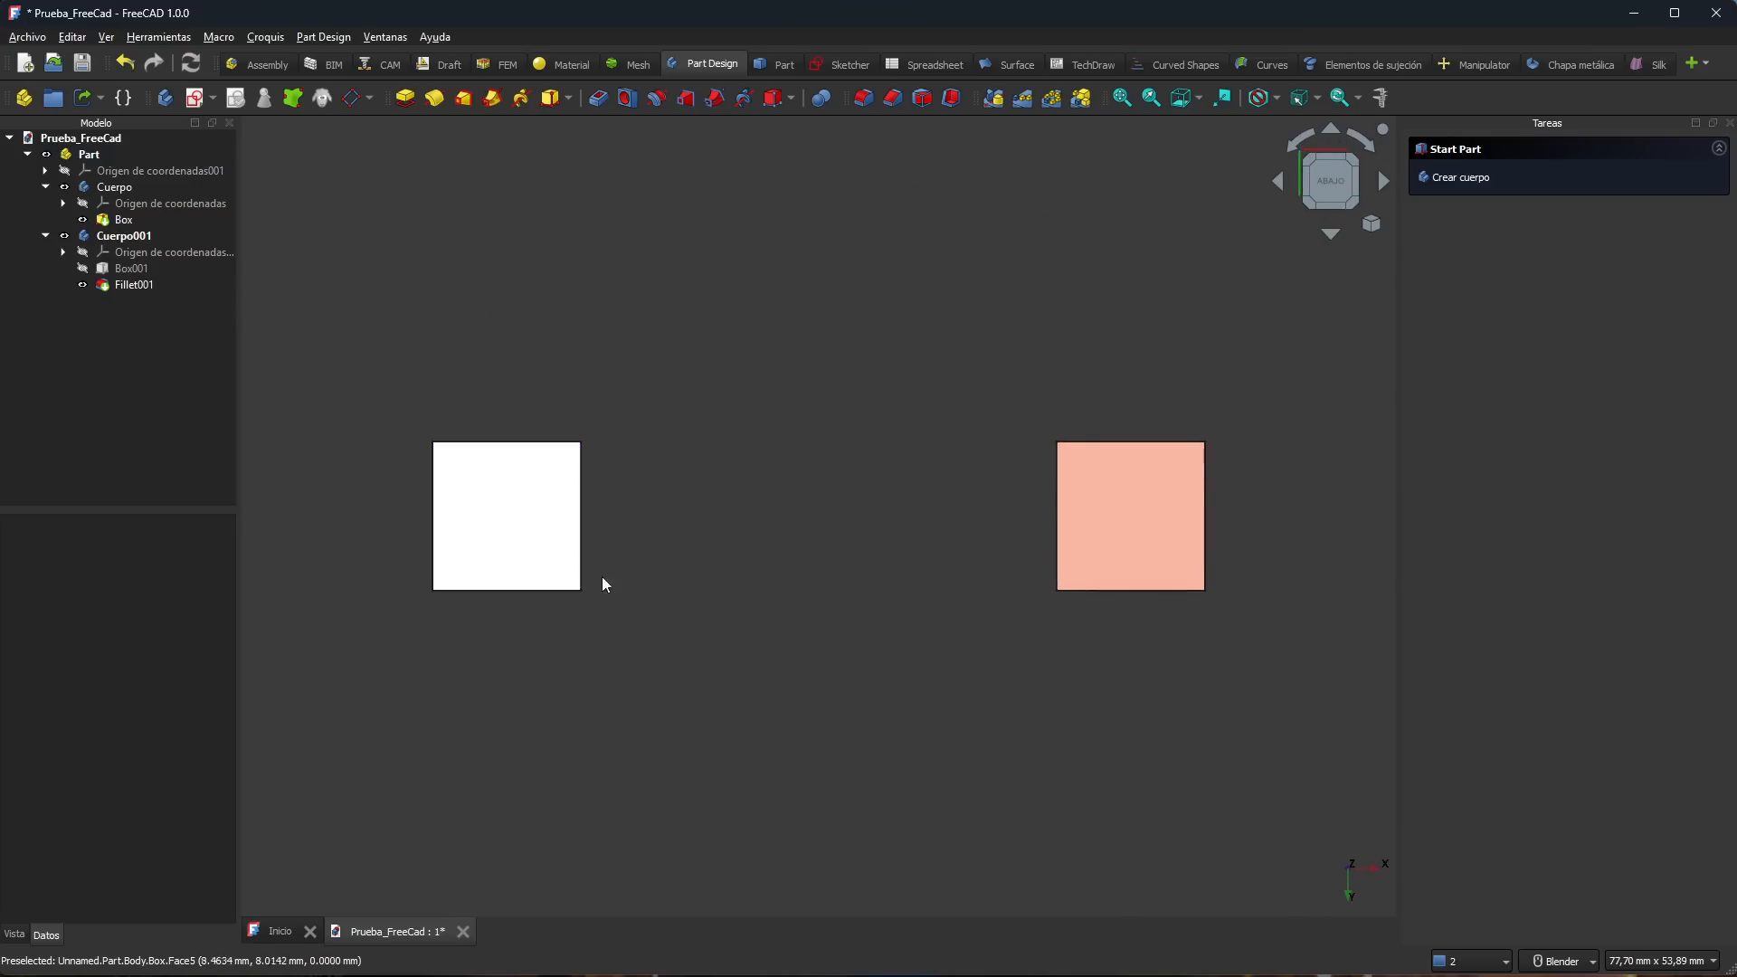
left_click(1198, 98)
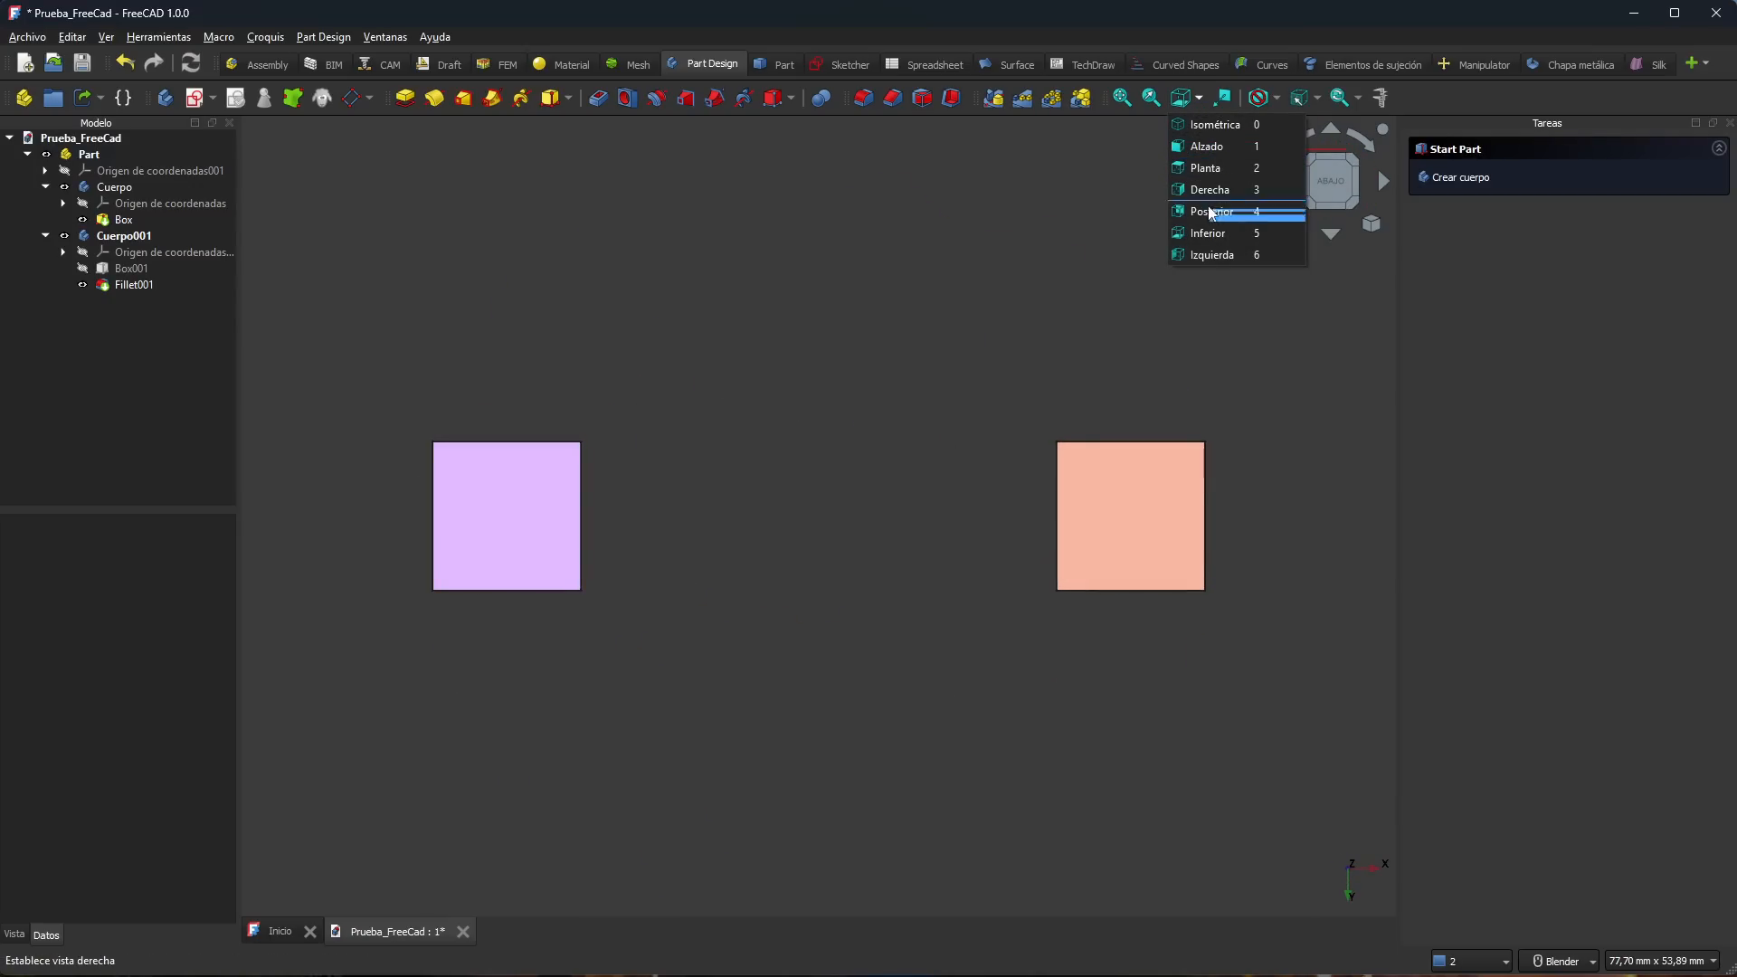
left_click(848, 343)
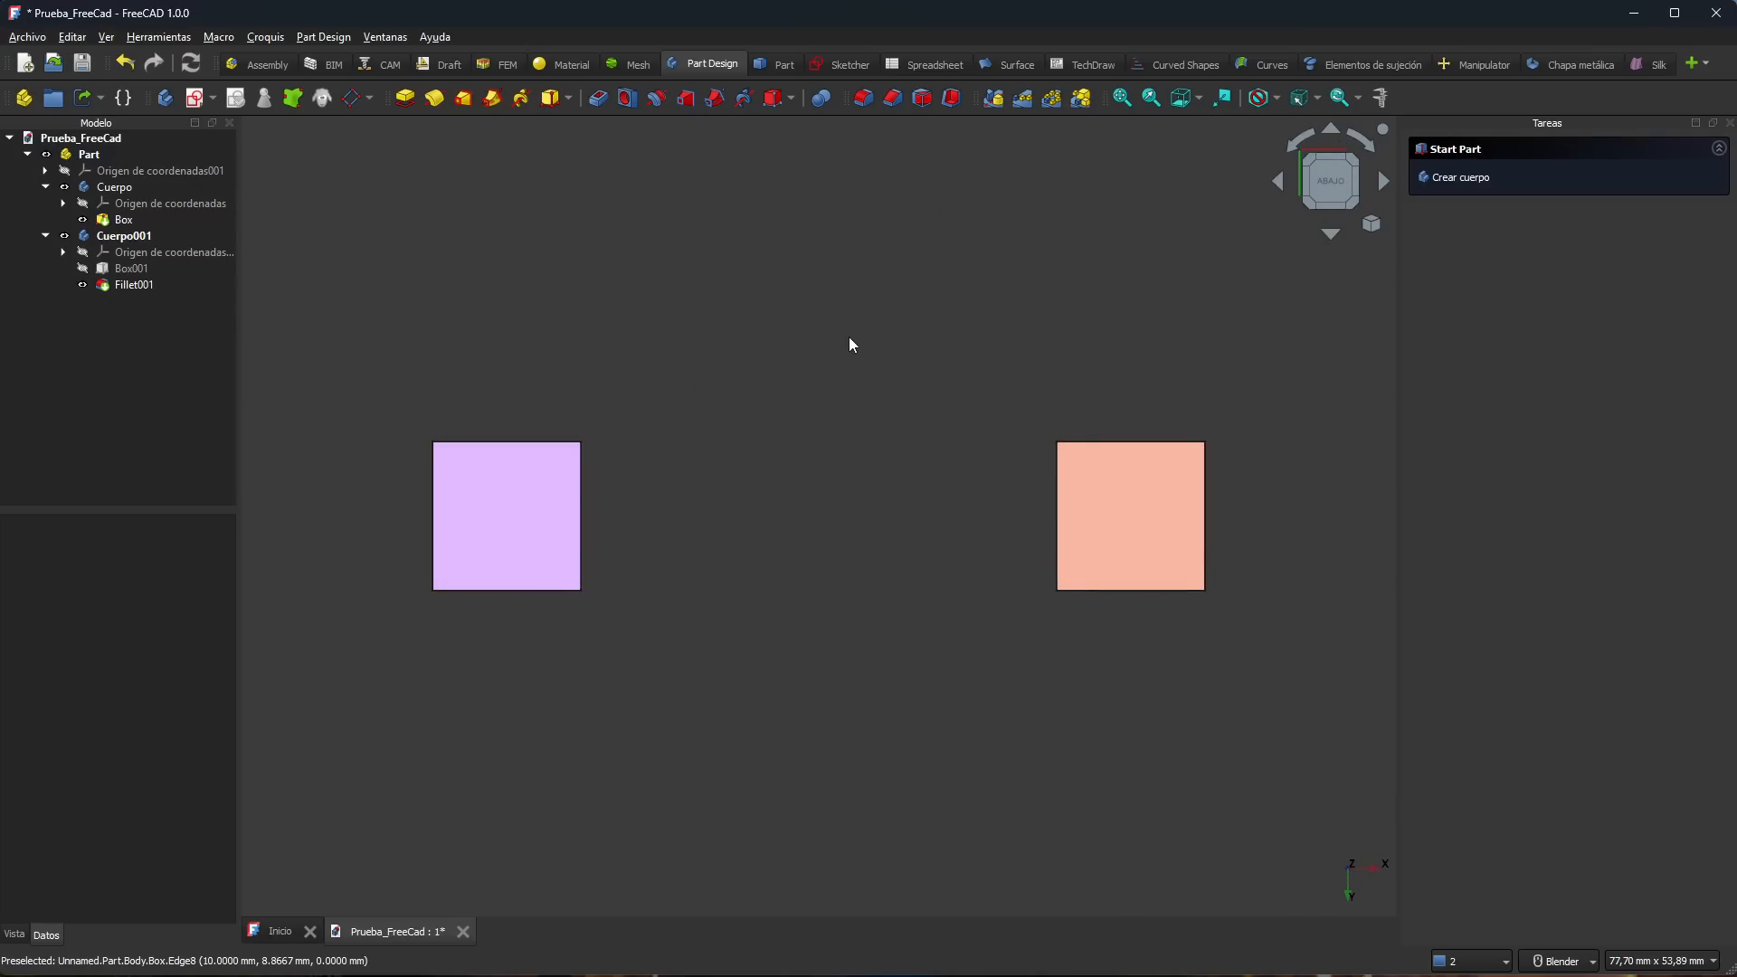
key("6")
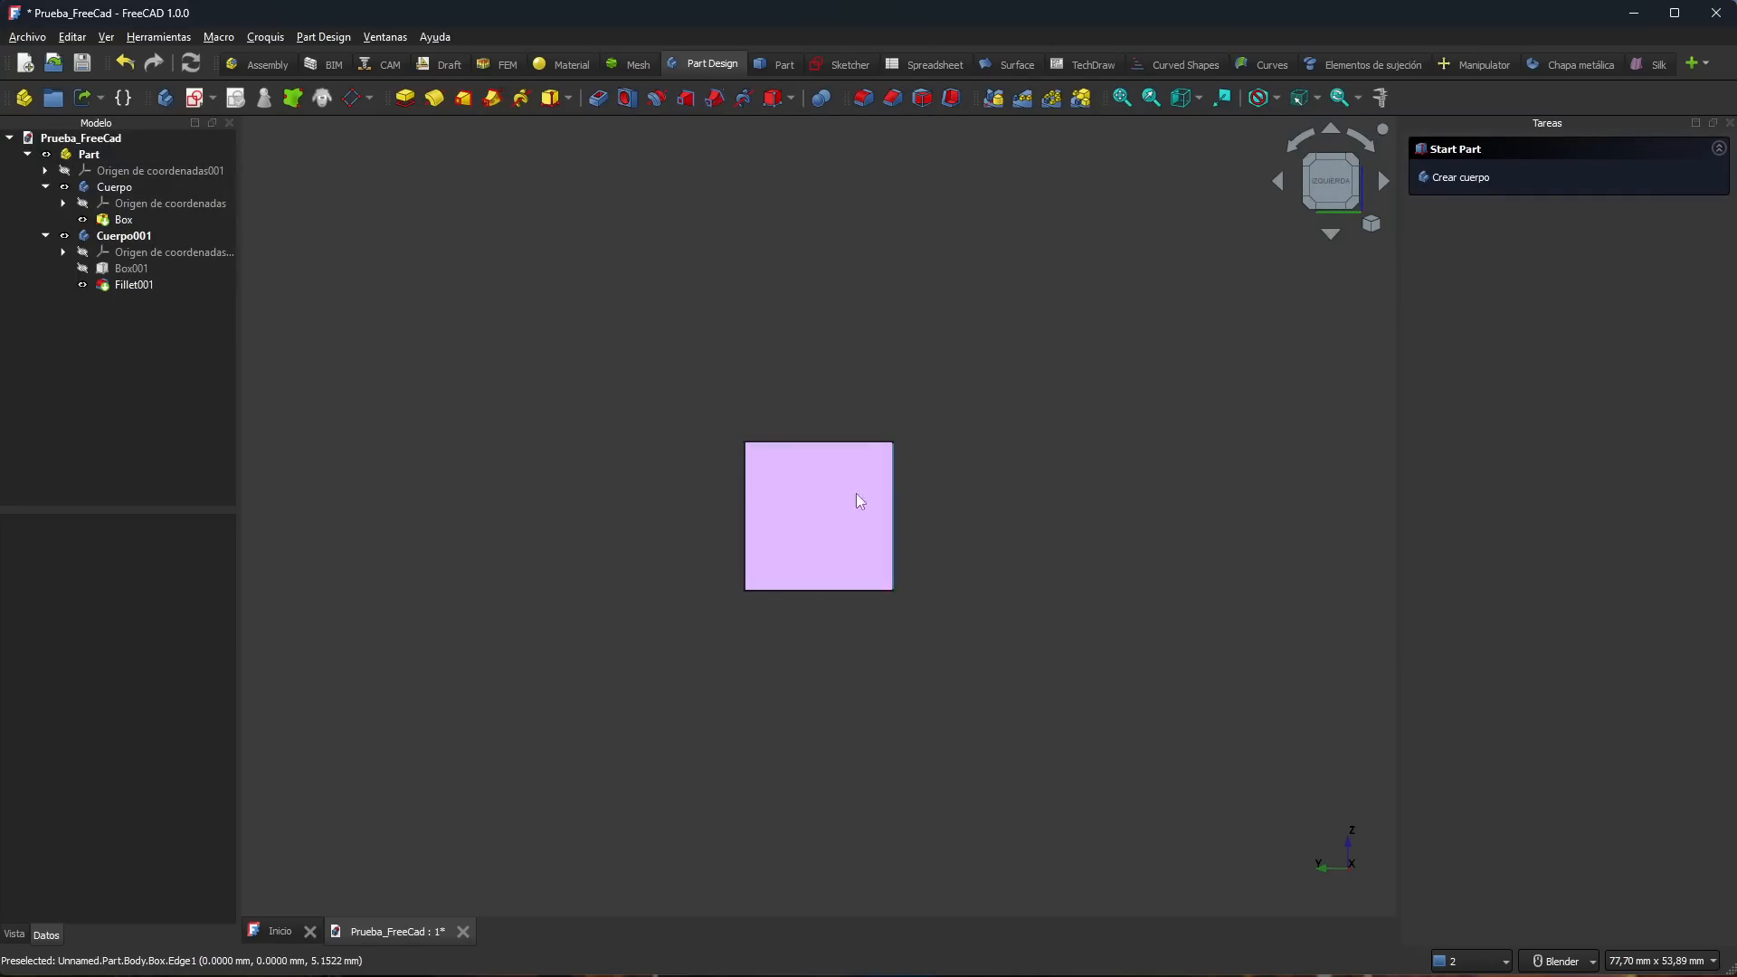
key("0")
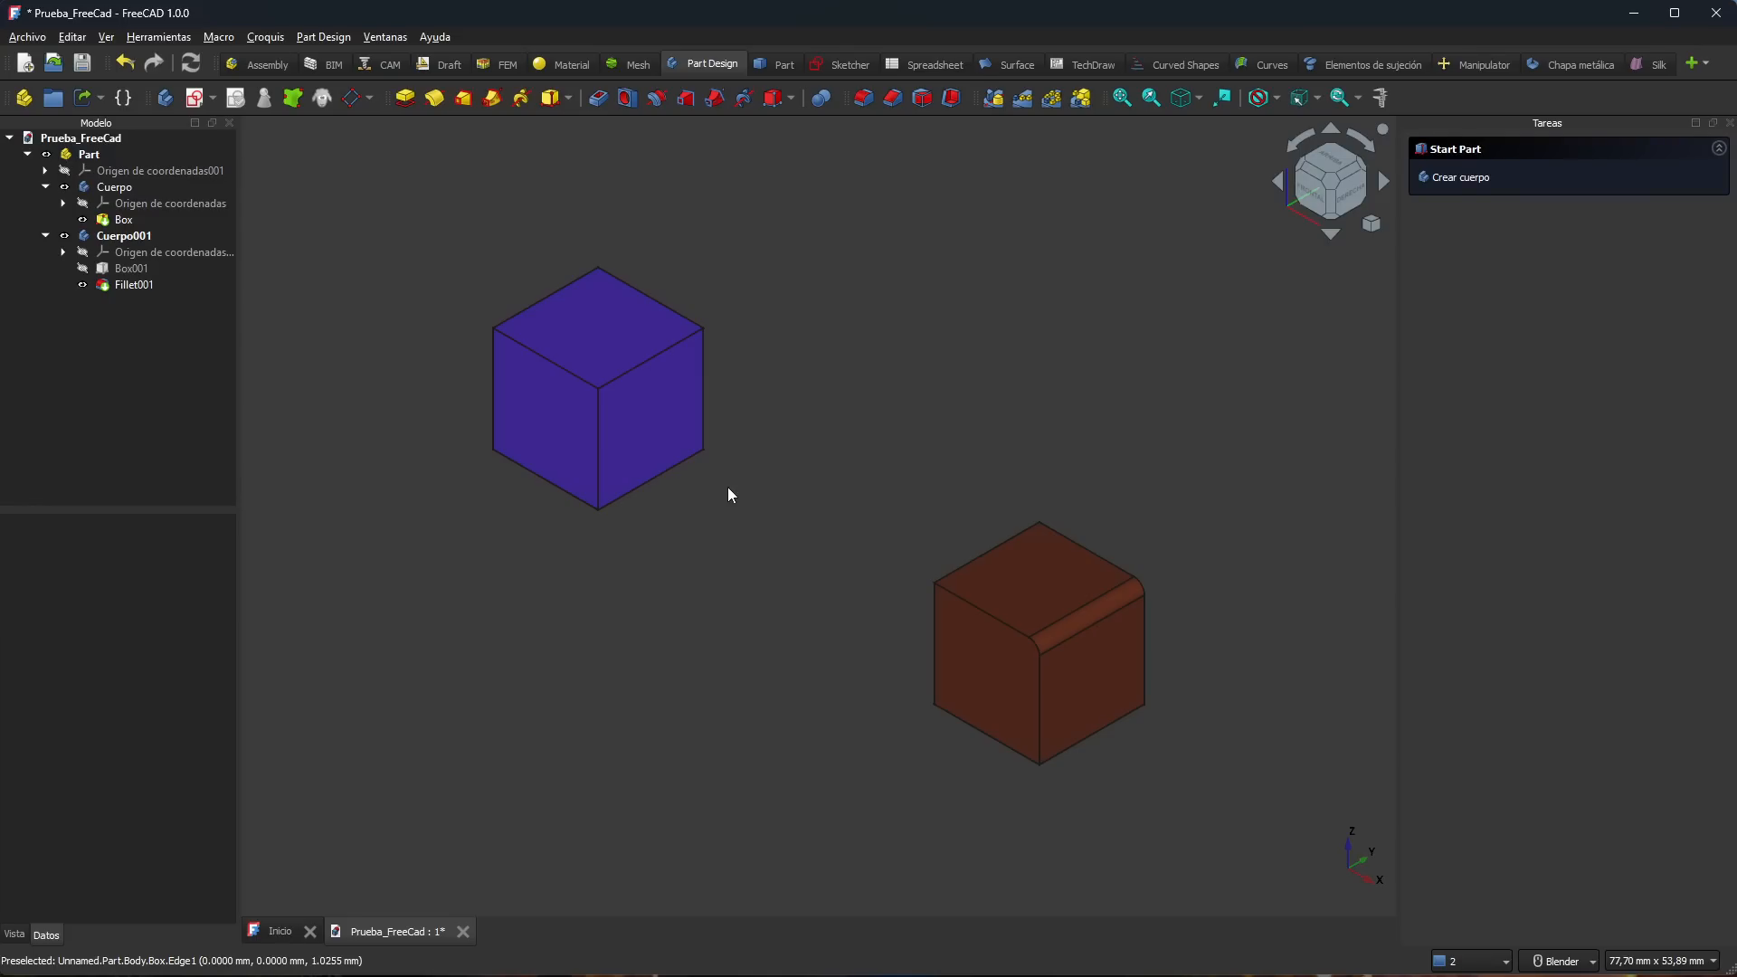
Step: Alternate between the top and front views to compare the cubes, finishing with the isometric view
key("2")
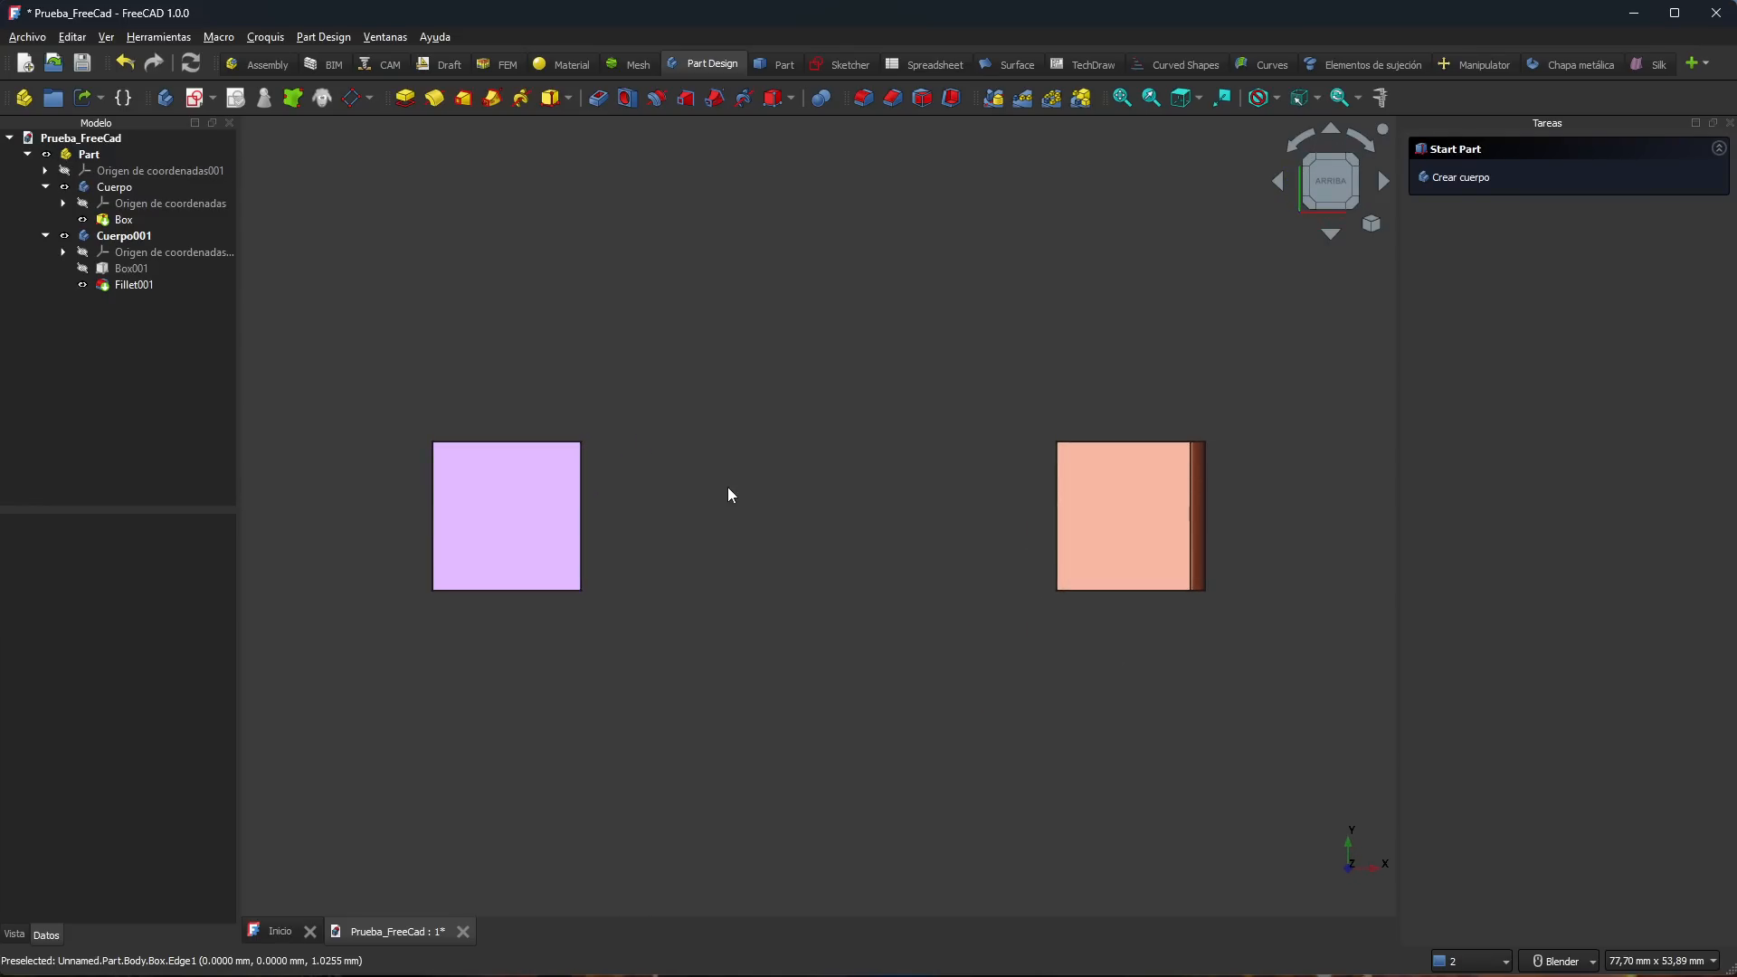
key("1")
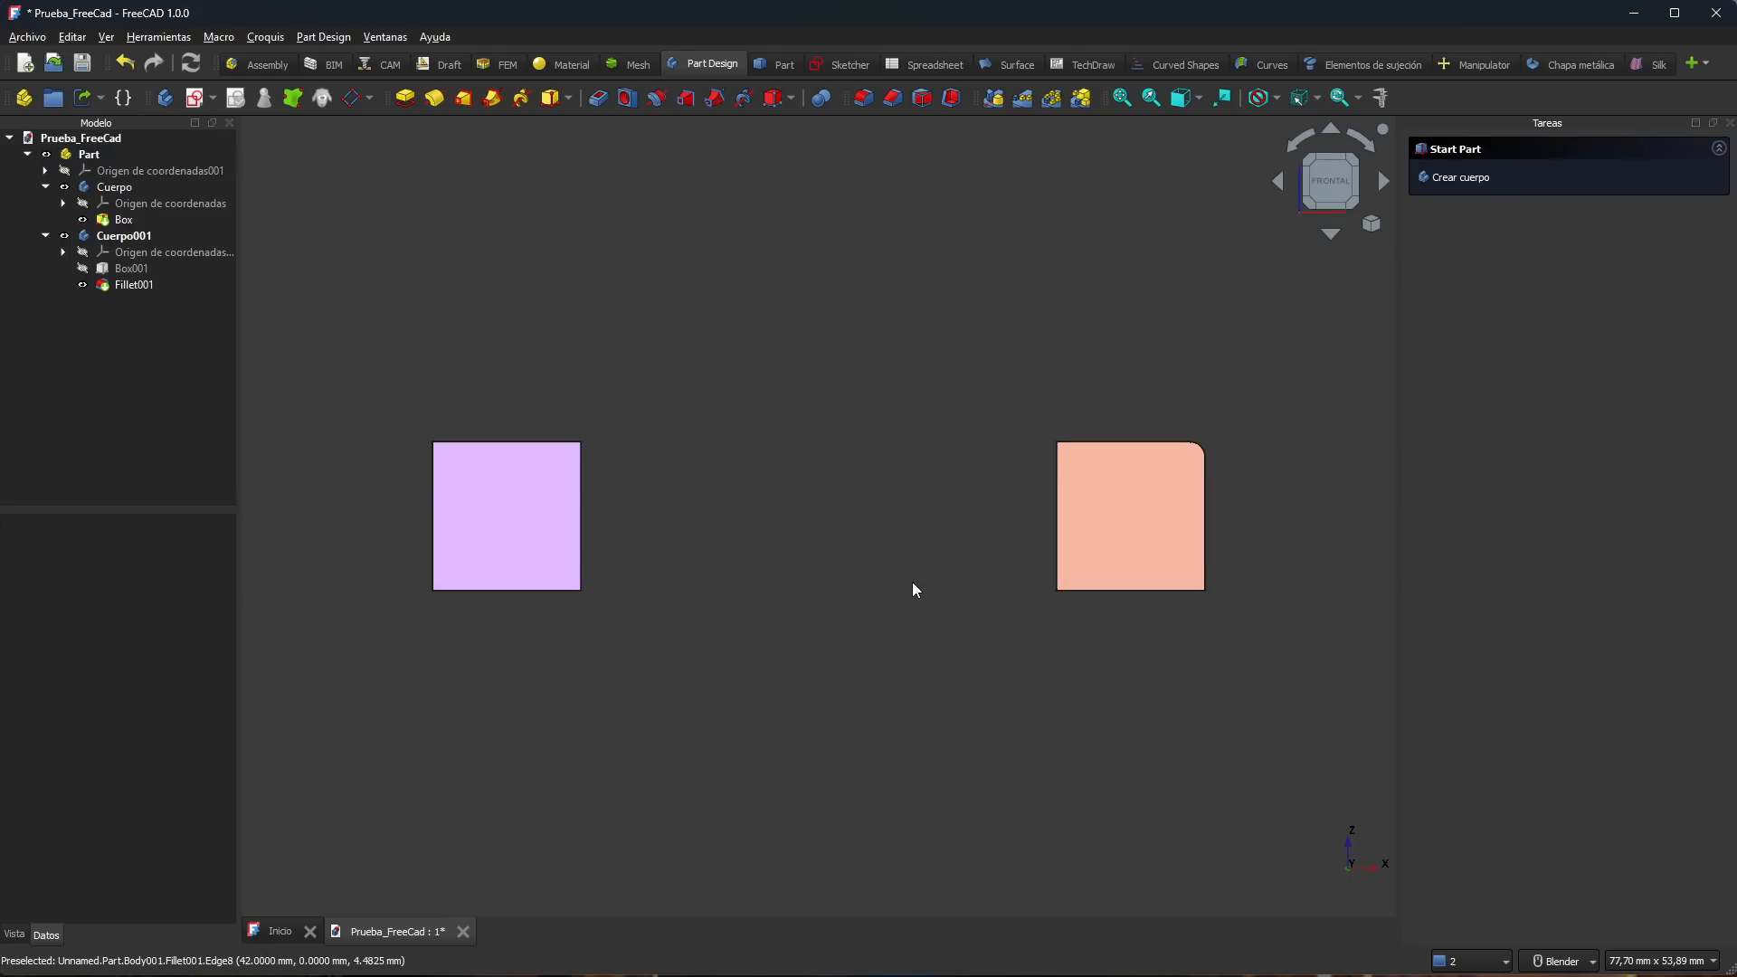
key("2")
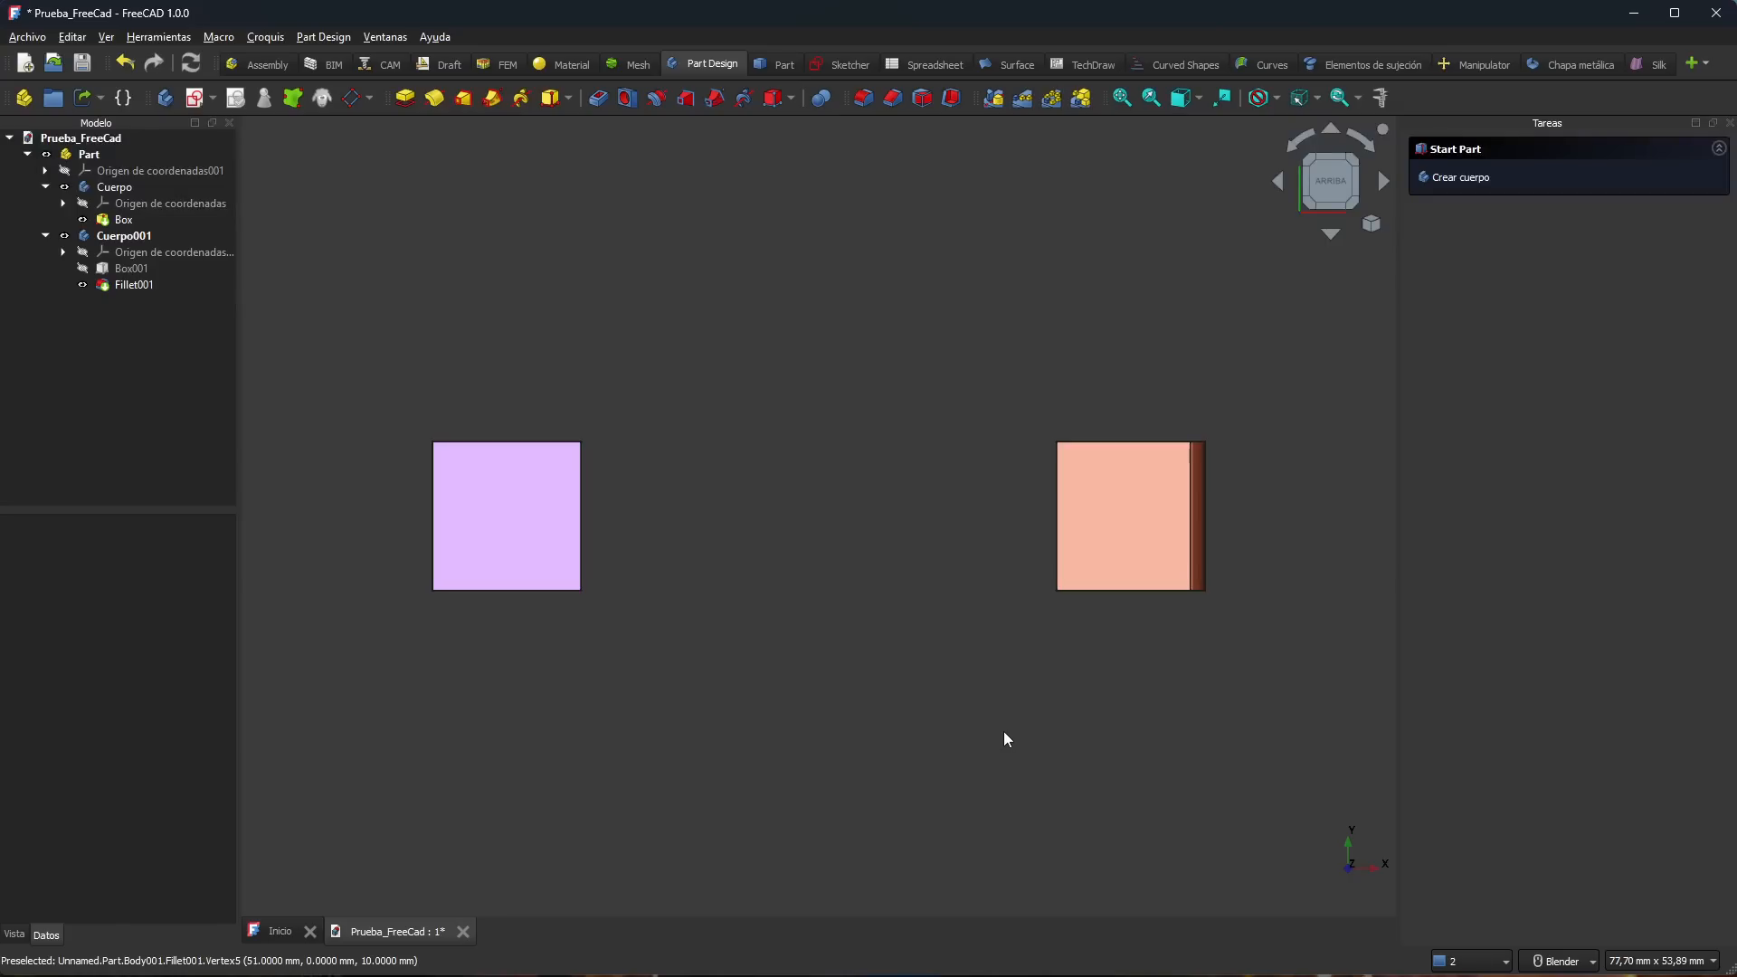
key("1")
key("2")
key("0")
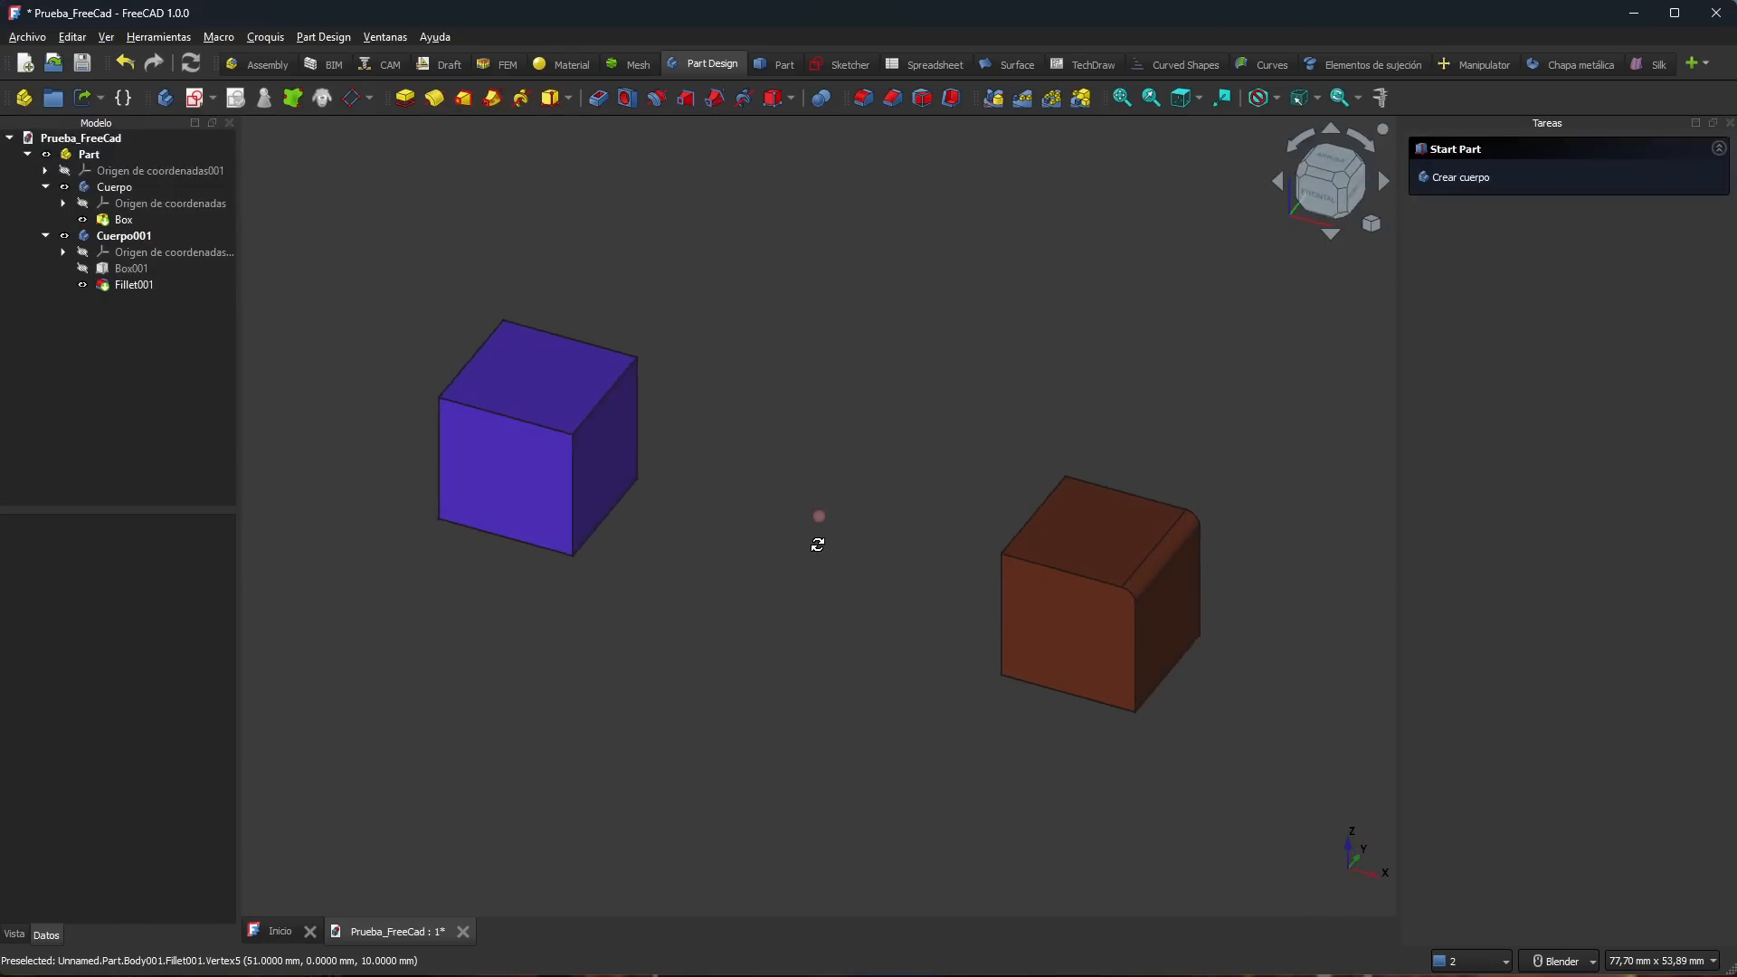
Step: Choose the isometric and right views from the standard view list, then restore the isometric view
left_click(1198, 99)
left_click(1212, 124)
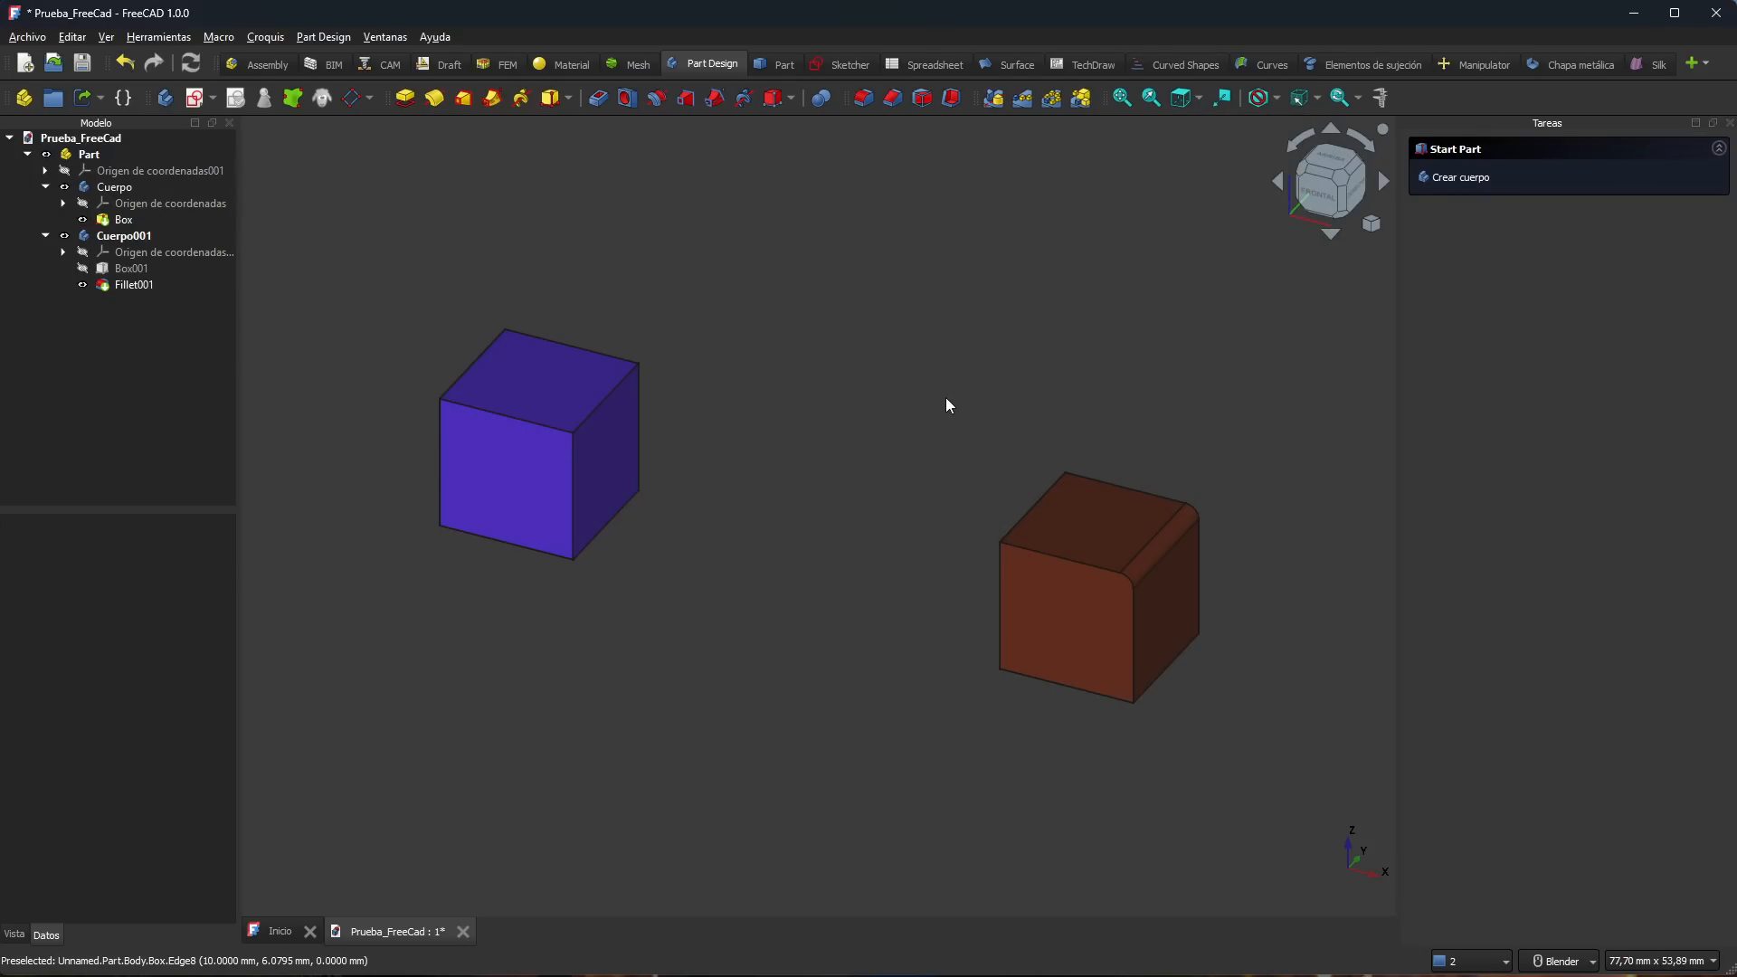
left_click(1197, 99)
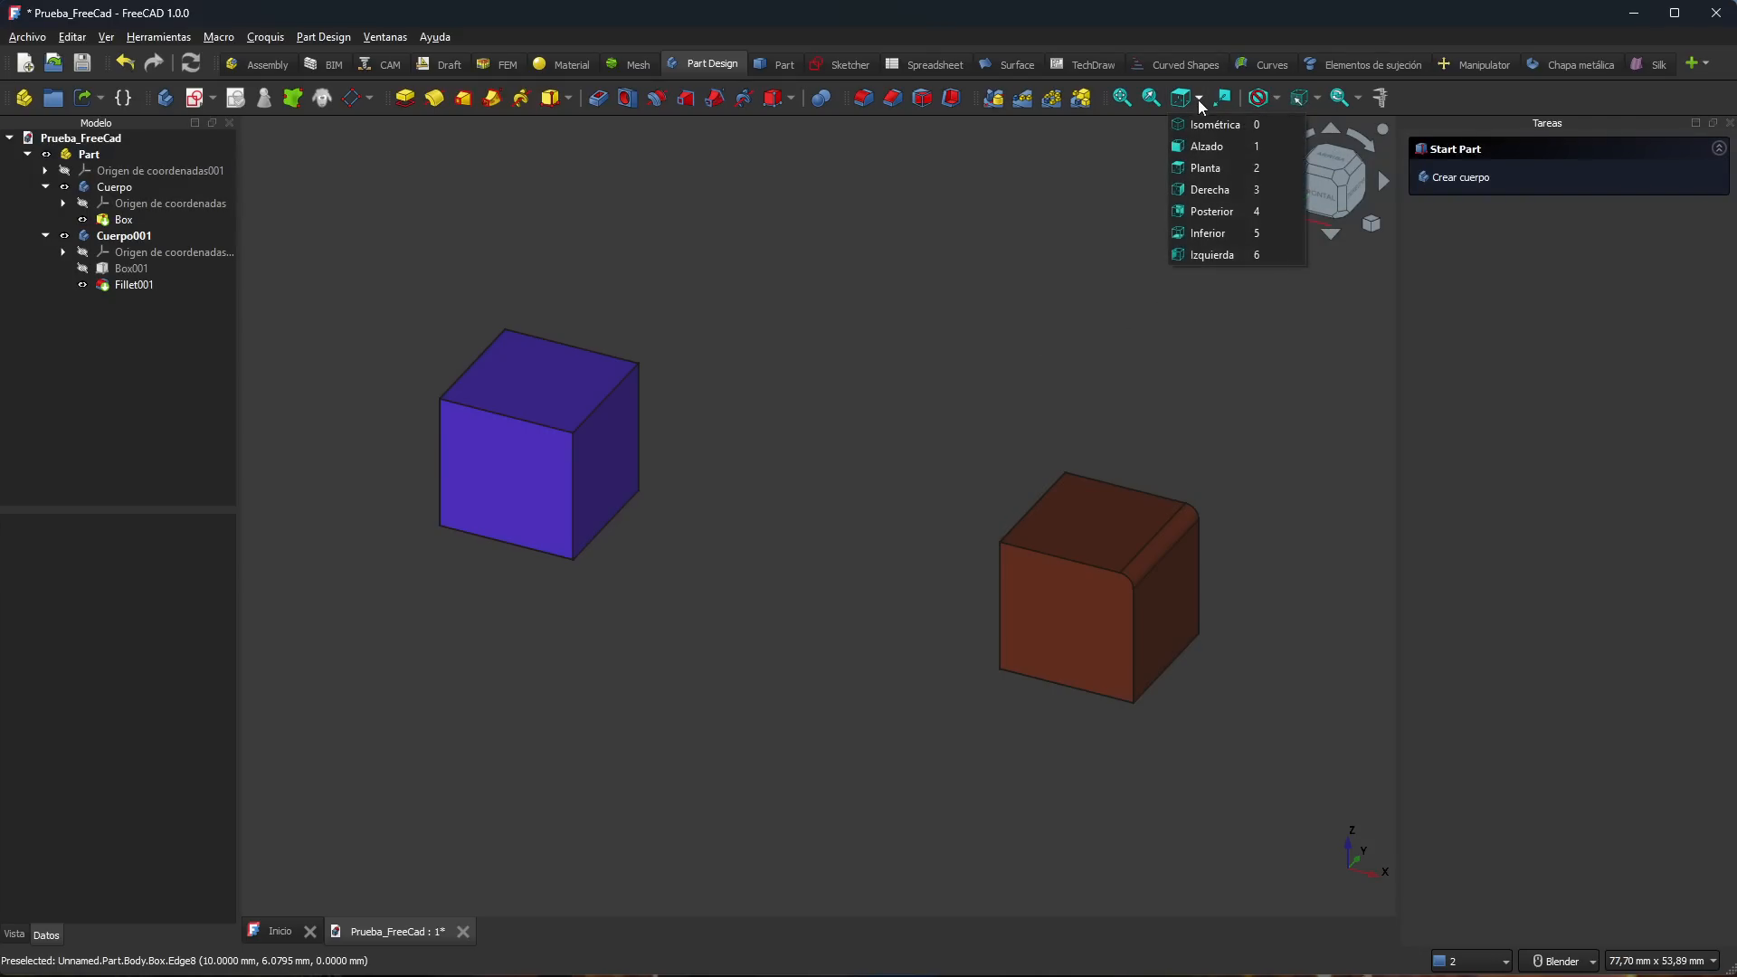
left_click(1210, 191)
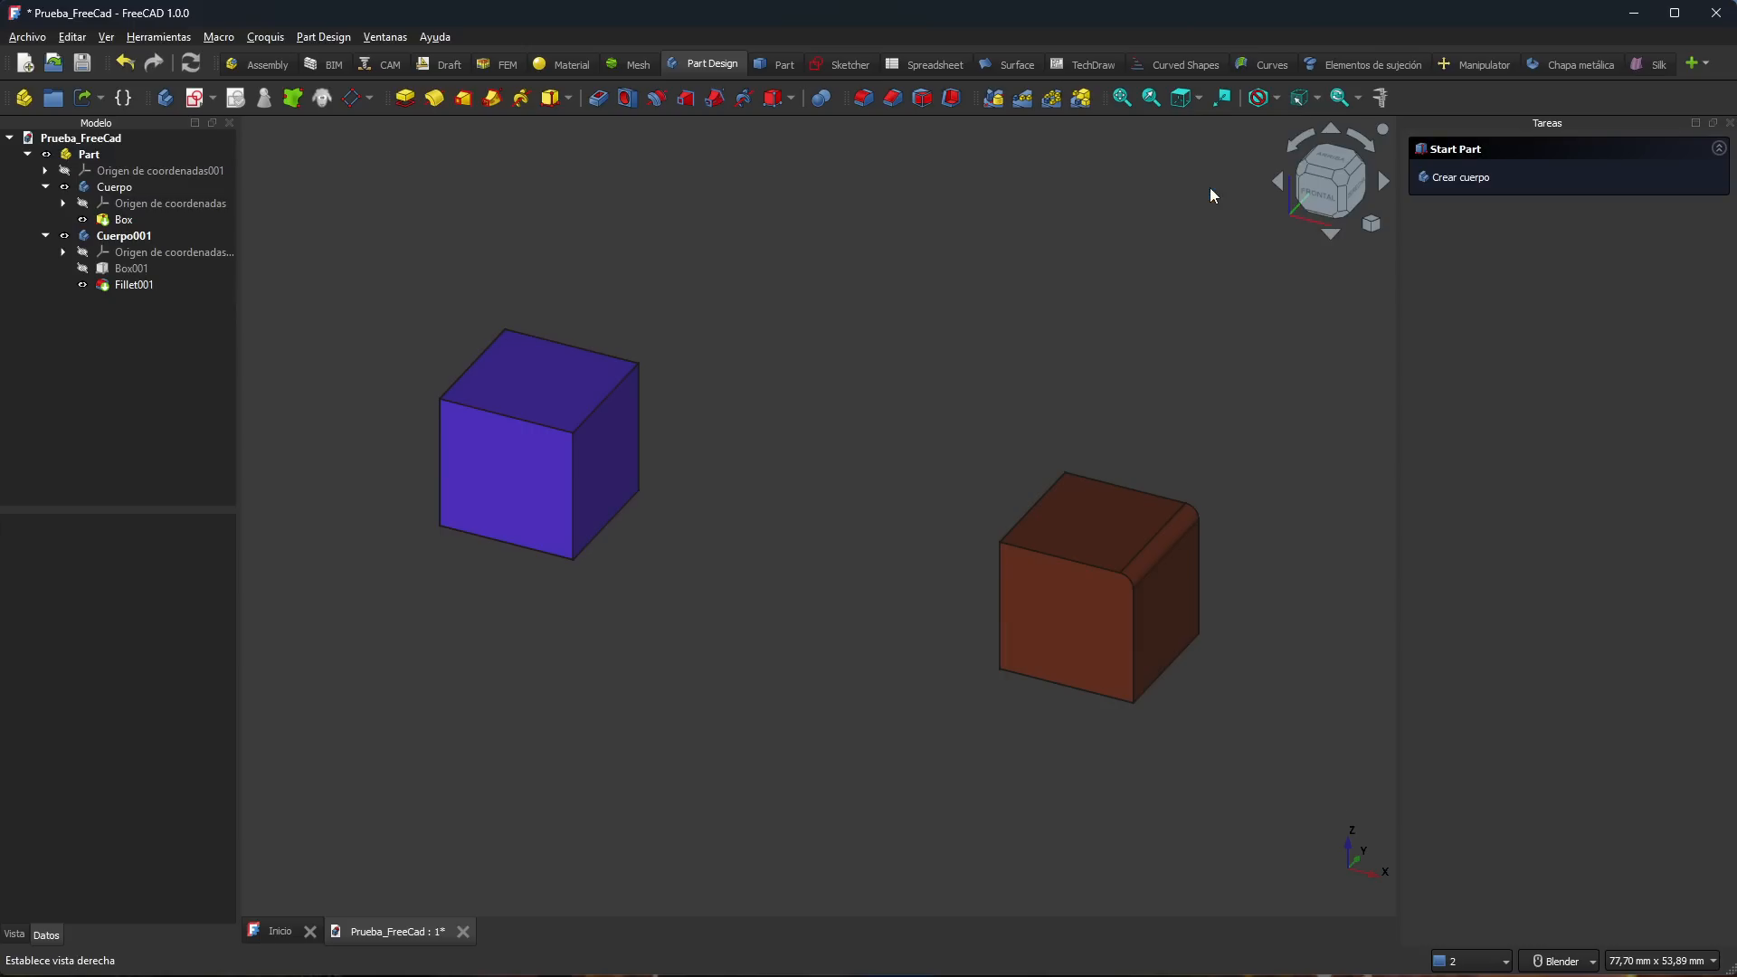
left_click(1198, 99)
left_click(1212, 125)
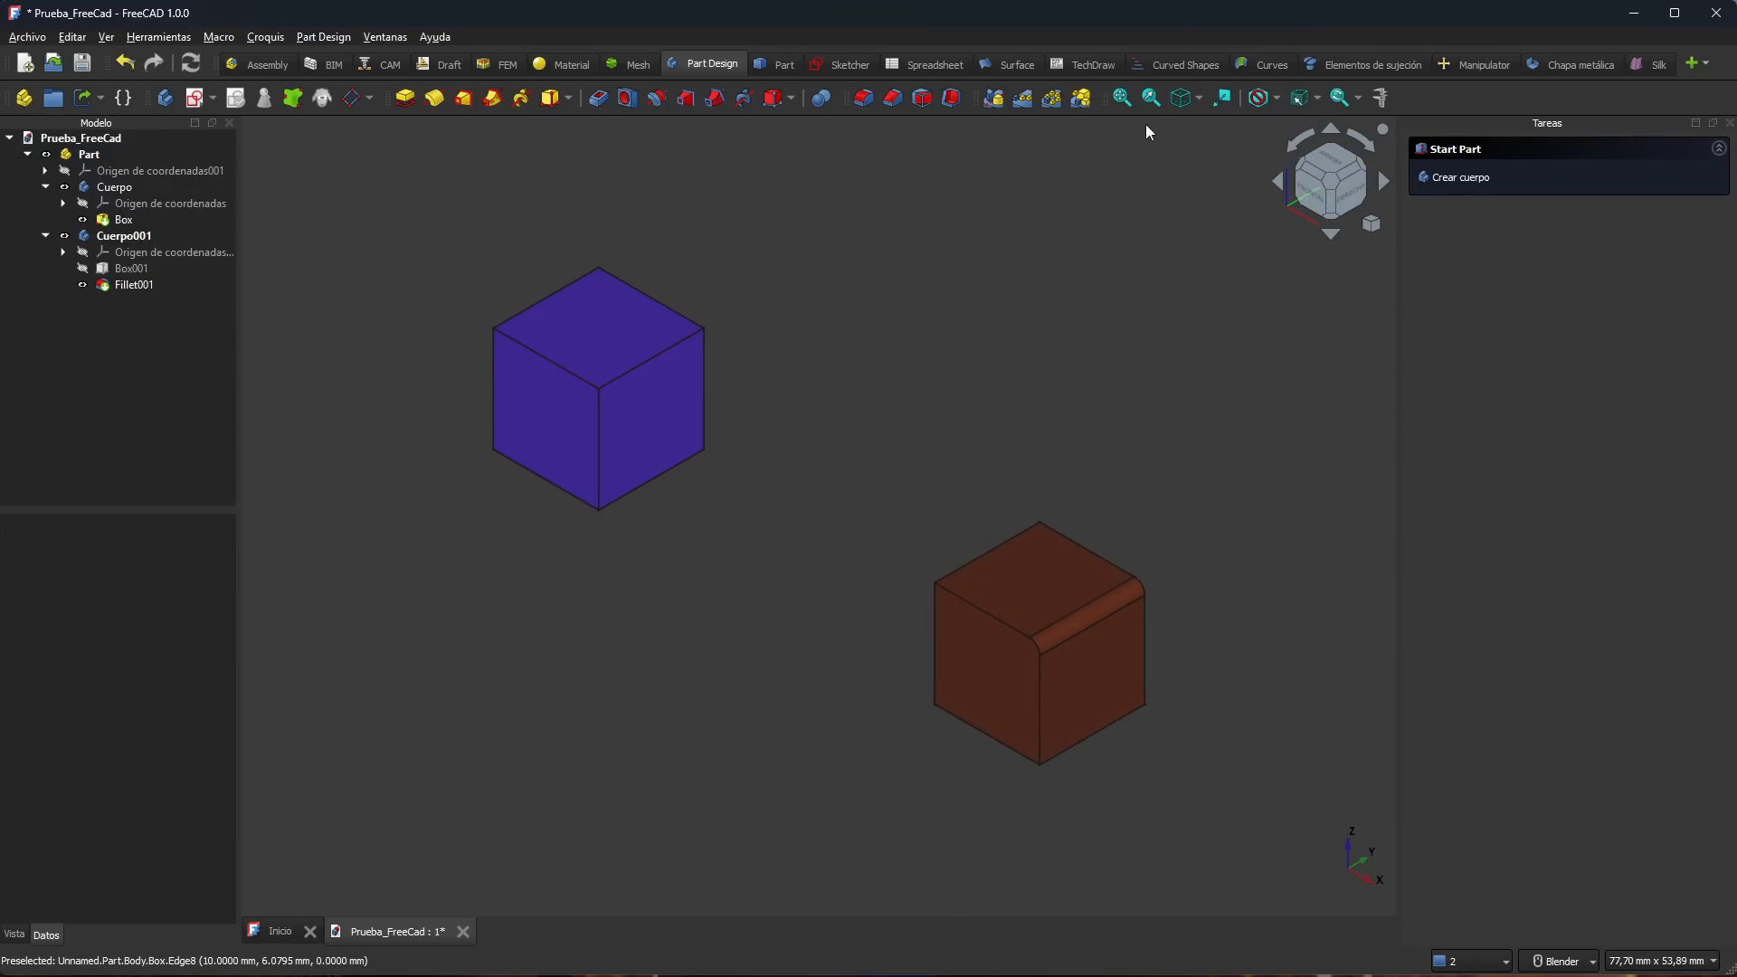
left_click(1200, 99)
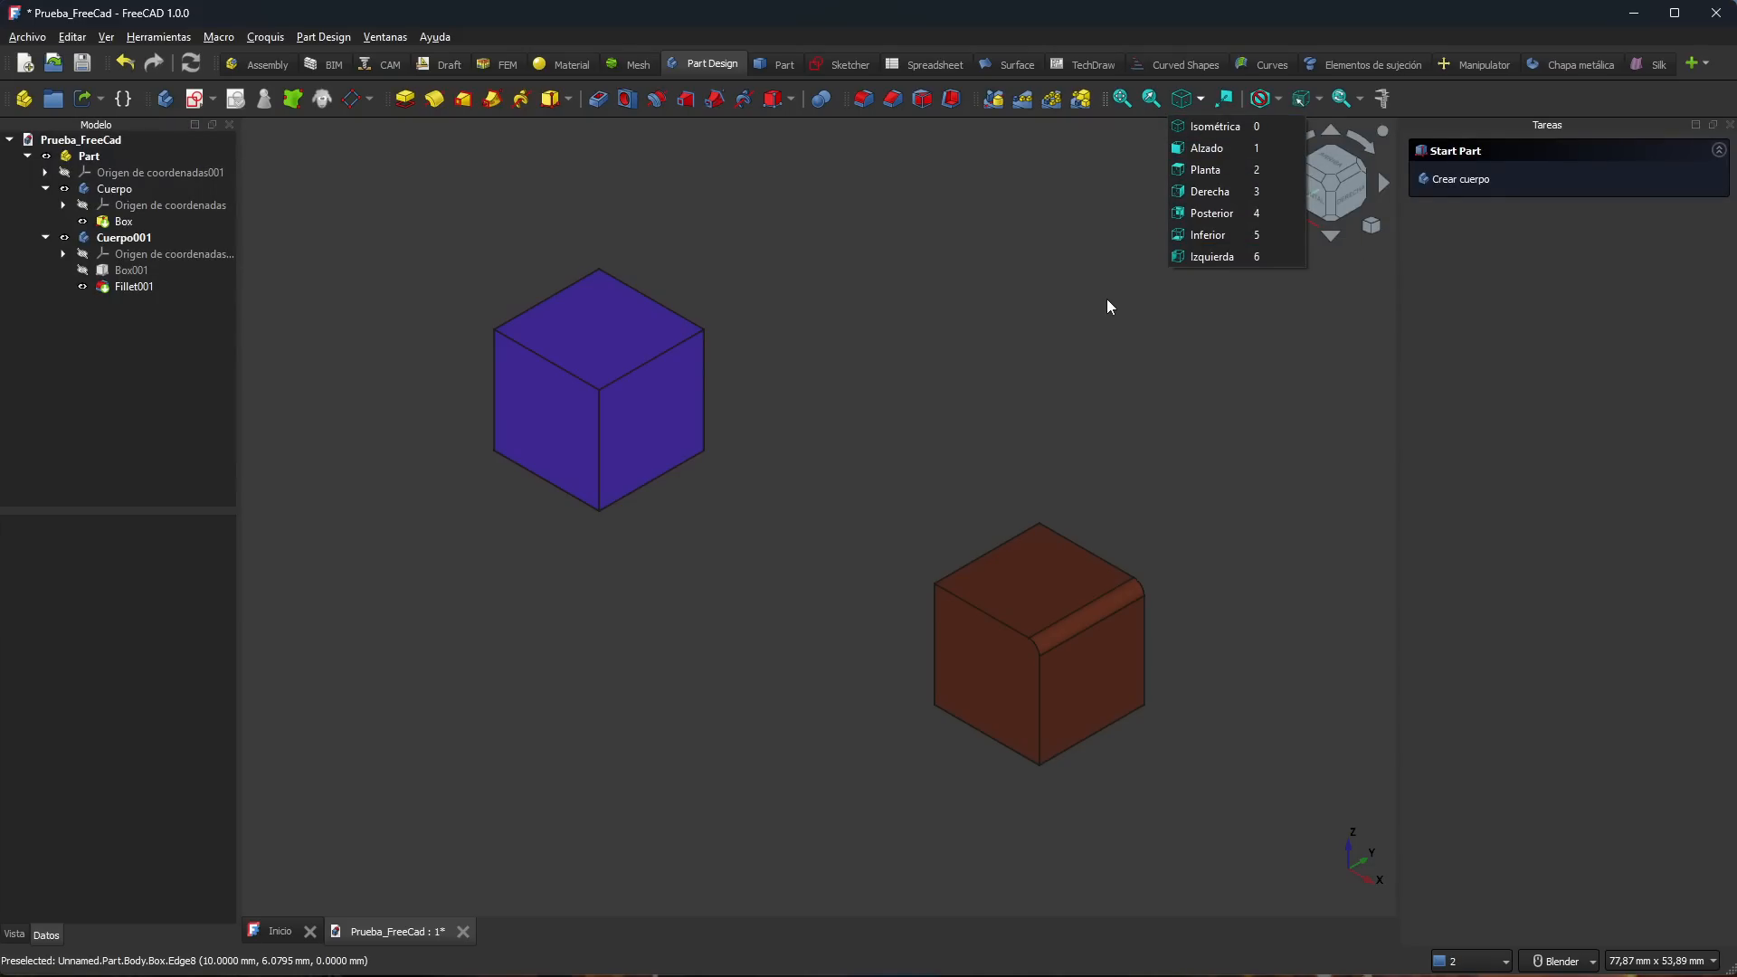
left_click(1384, 126)
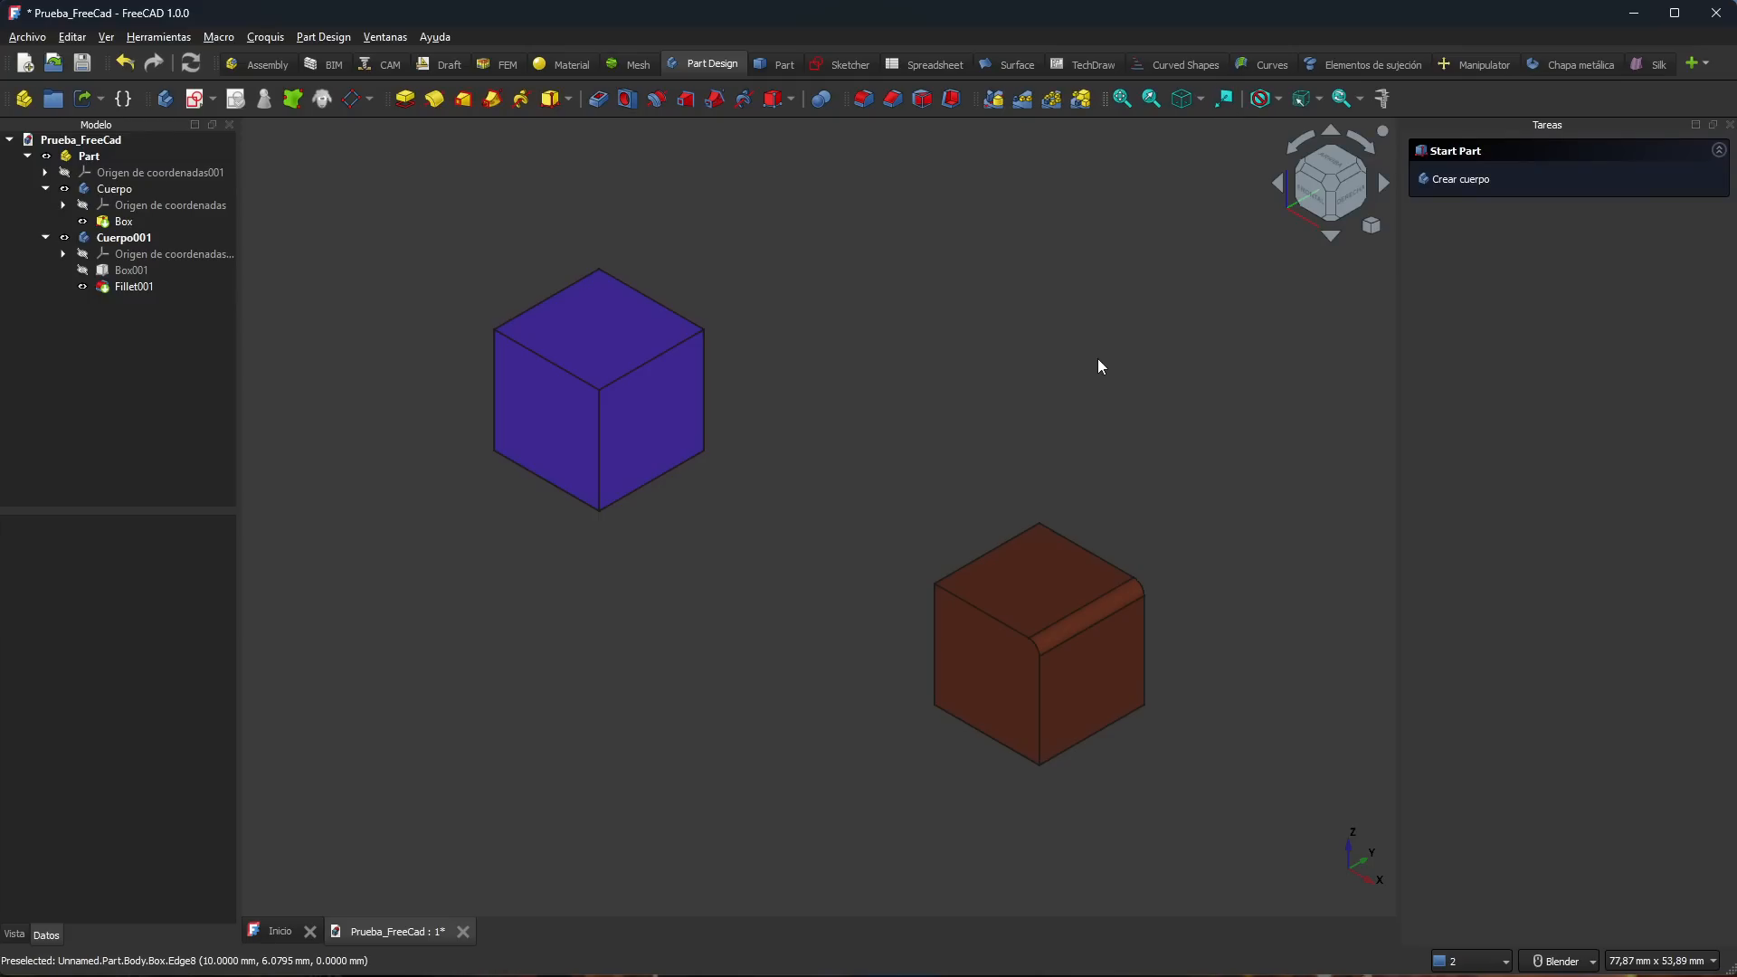
Step: Try to fillet an upper edge of the purple cube while its body is not the active one
left_click(631, 374)
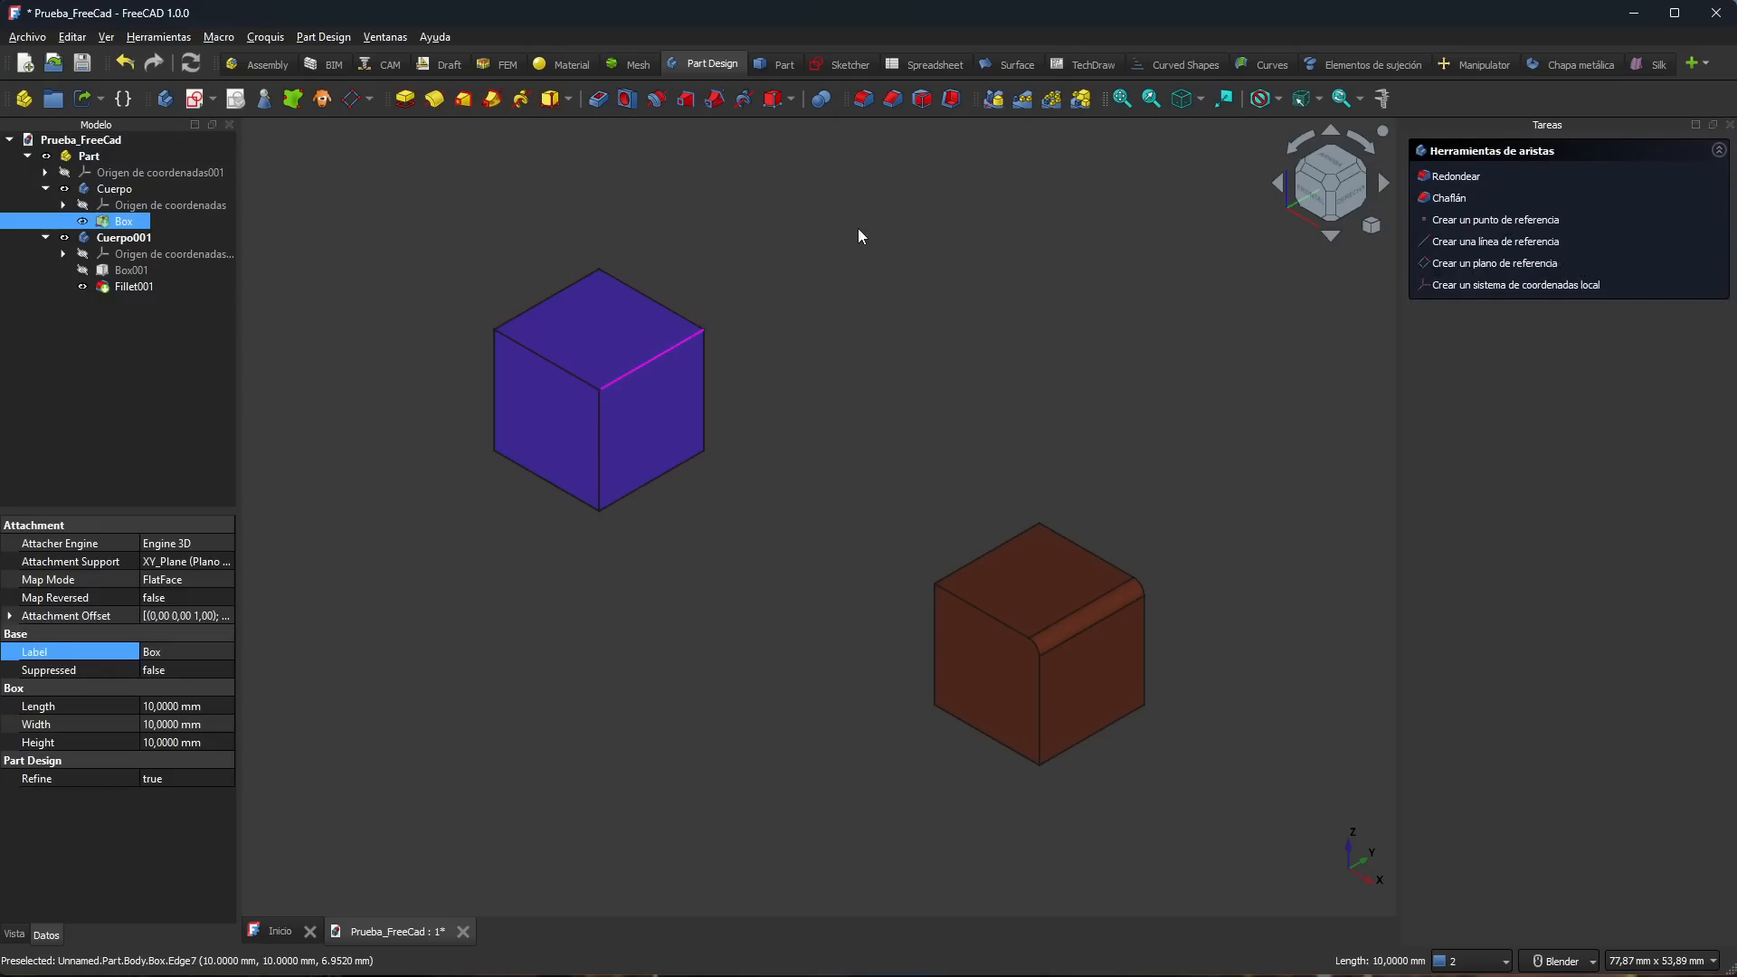
left_click(863, 98)
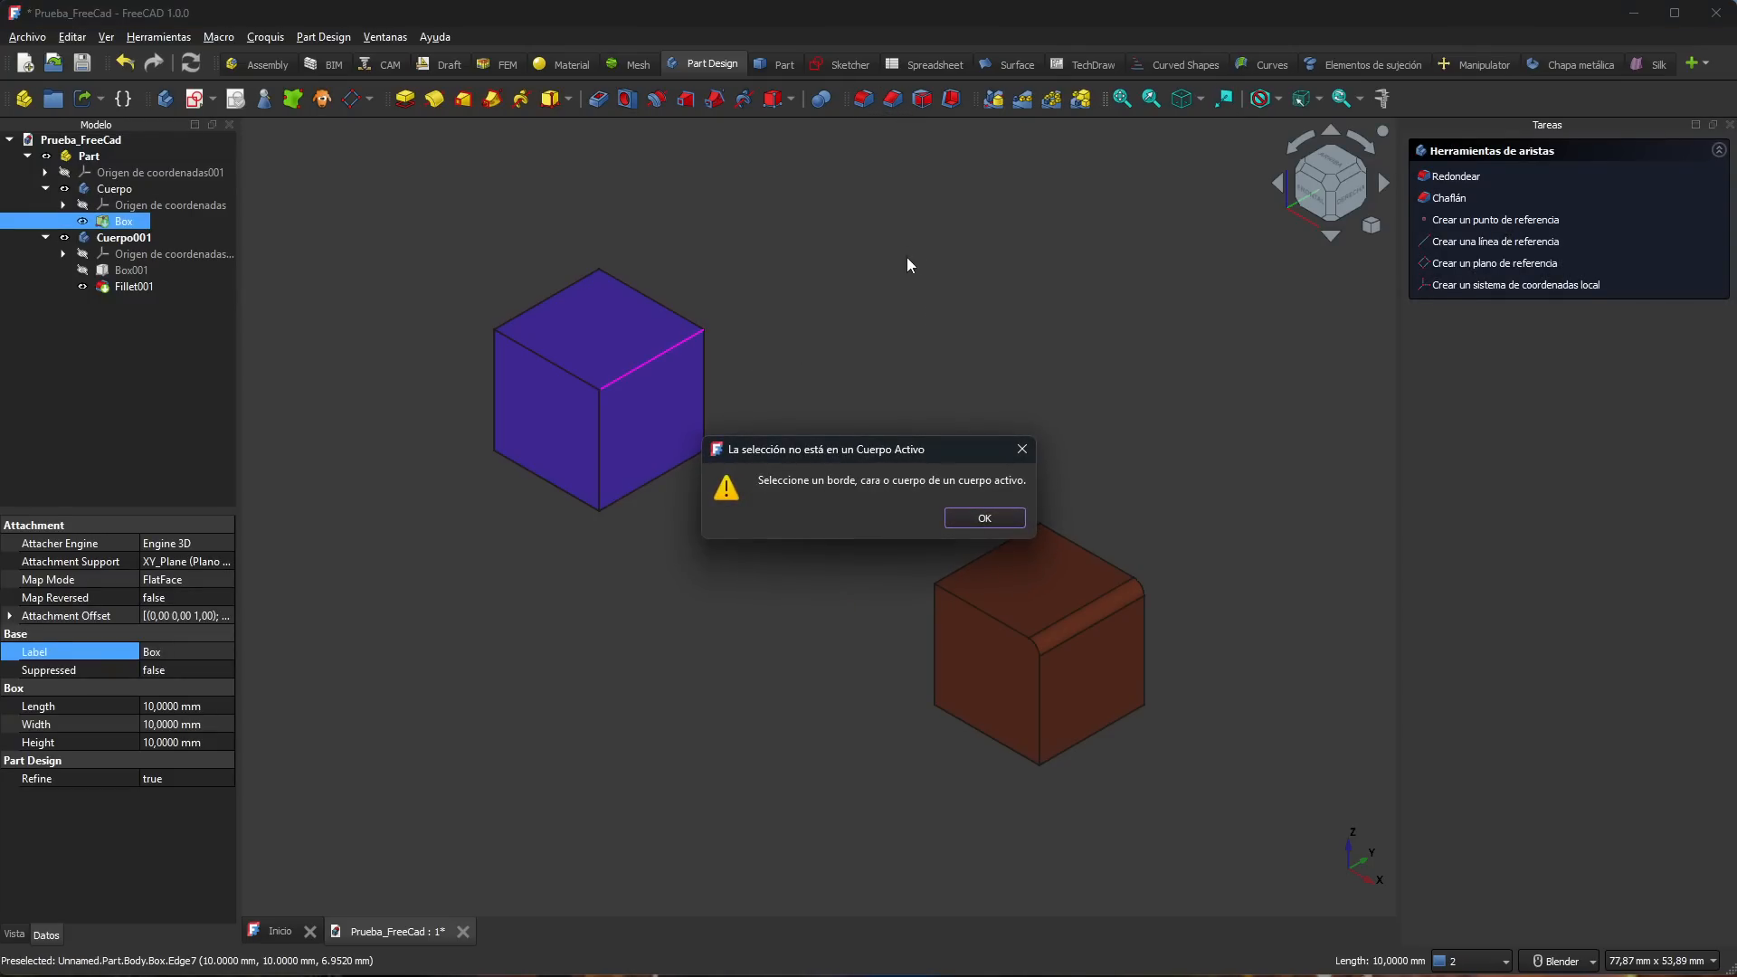
left_click(984, 517)
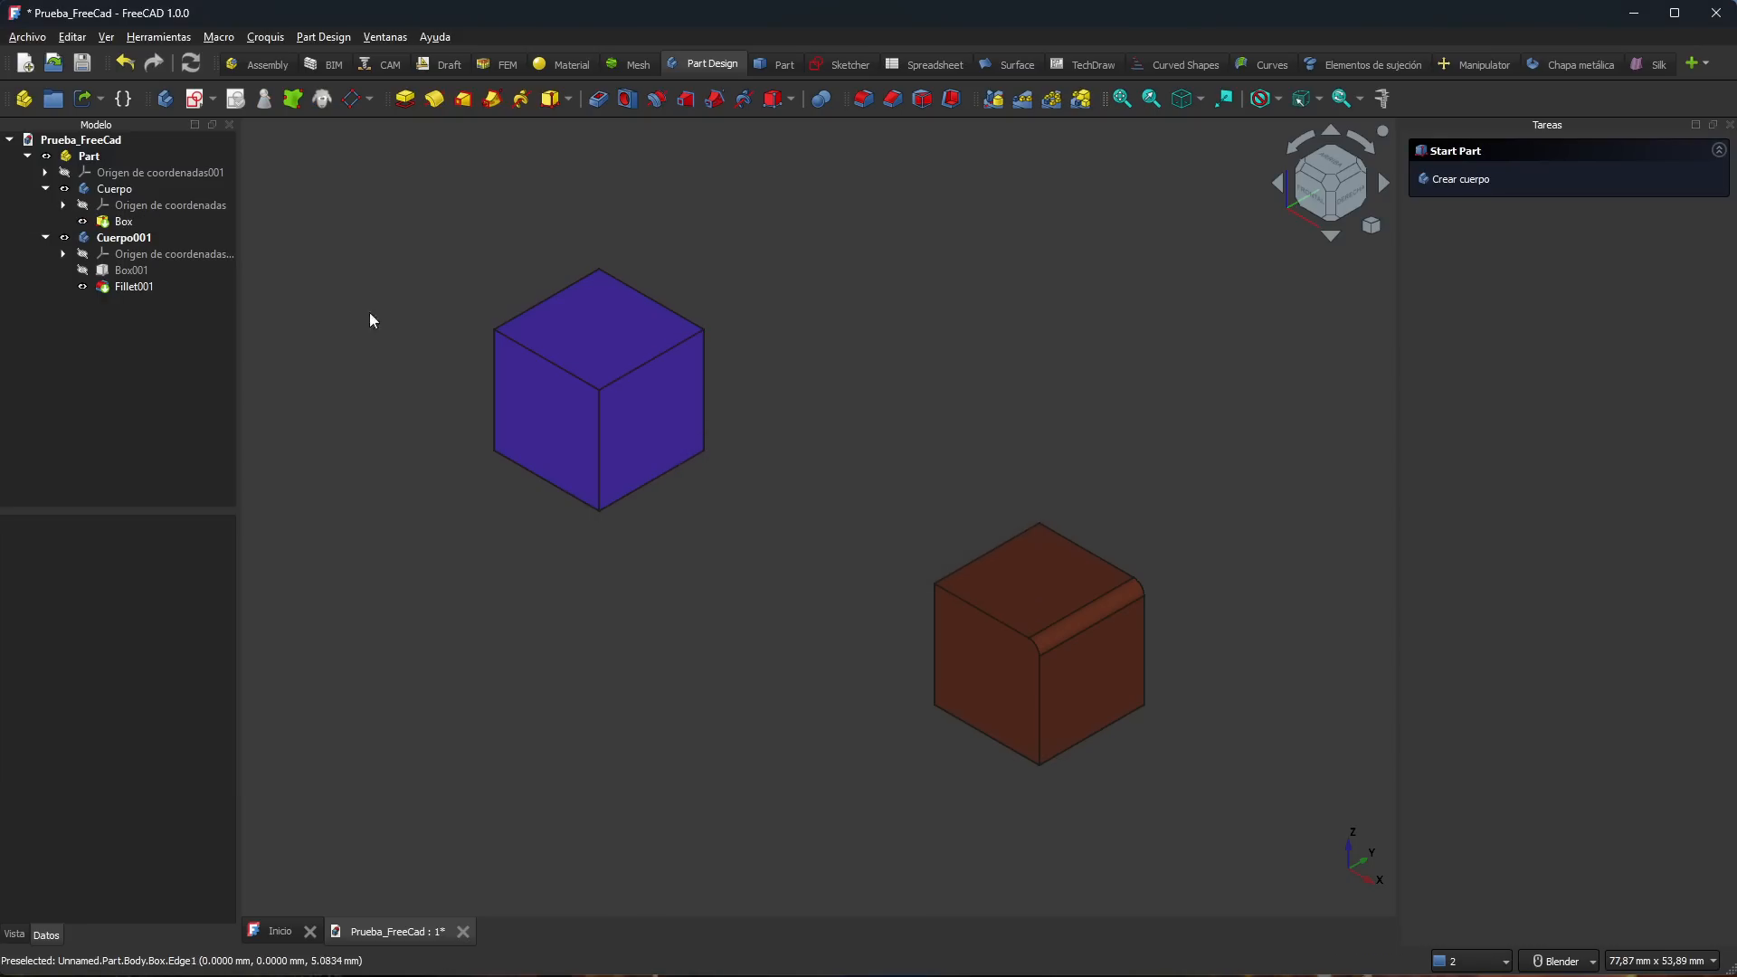
Step: Activate the Cuerpo body and chamfer the purple cube's upper front-right edge with an equal distance of 5 mm
left_click(115, 189)
double_click(115, 189)
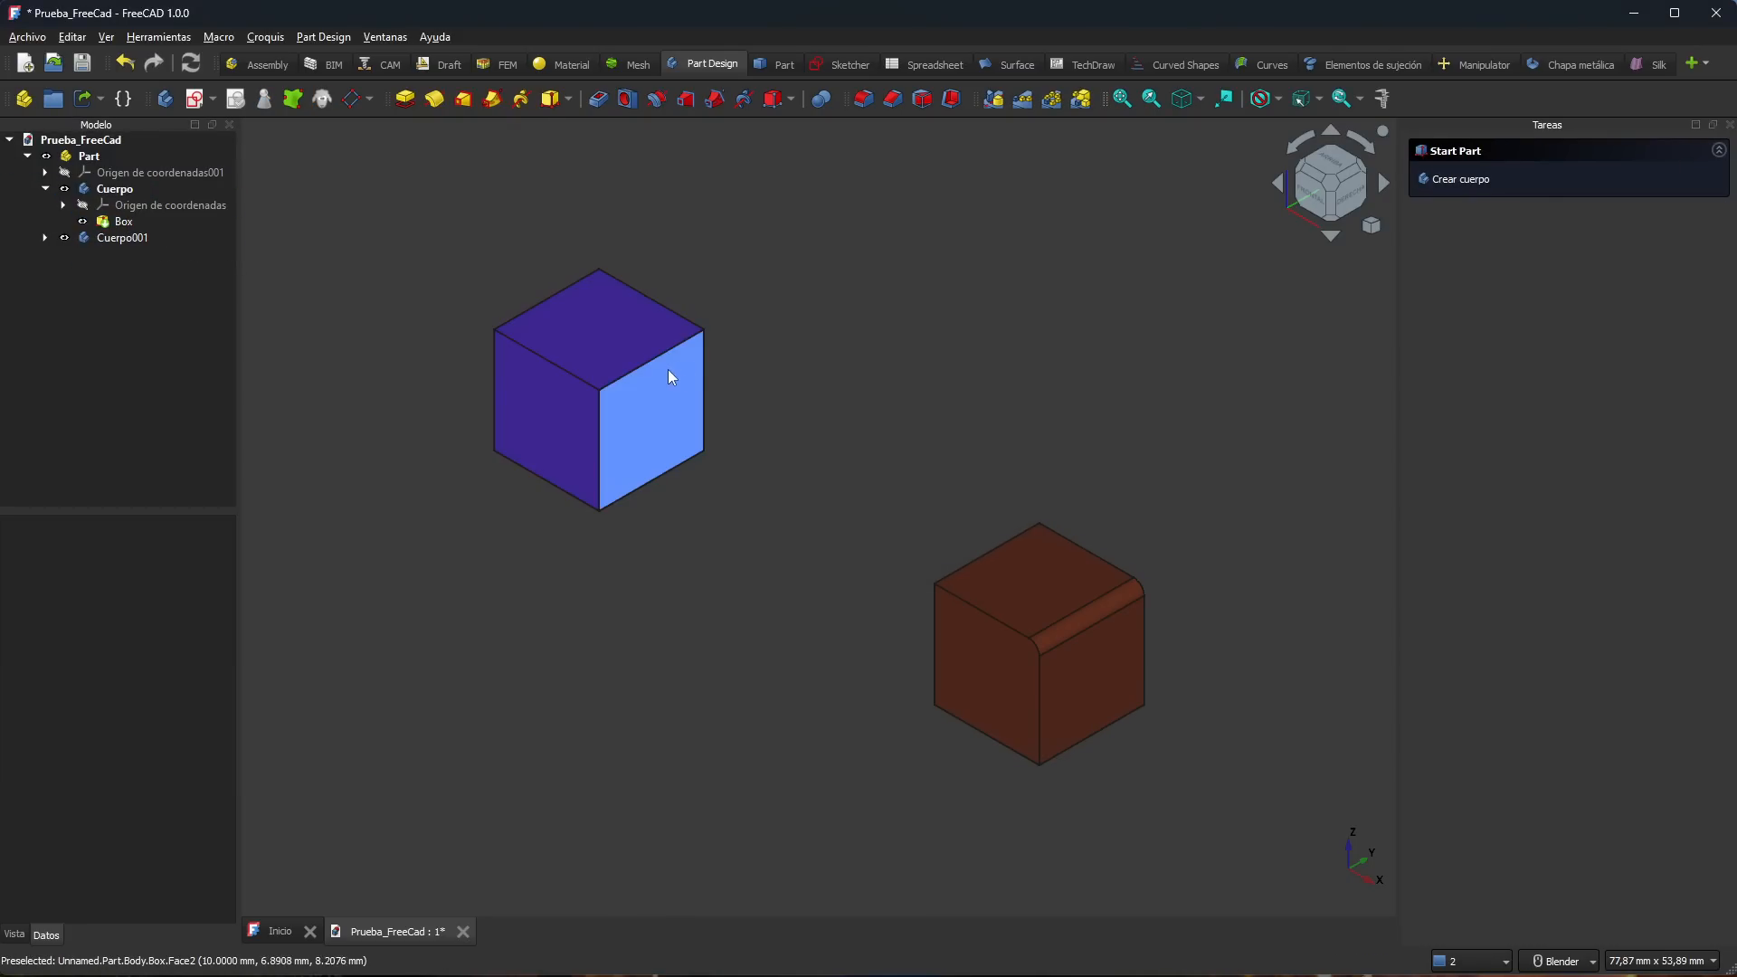
left_click(643, 366)
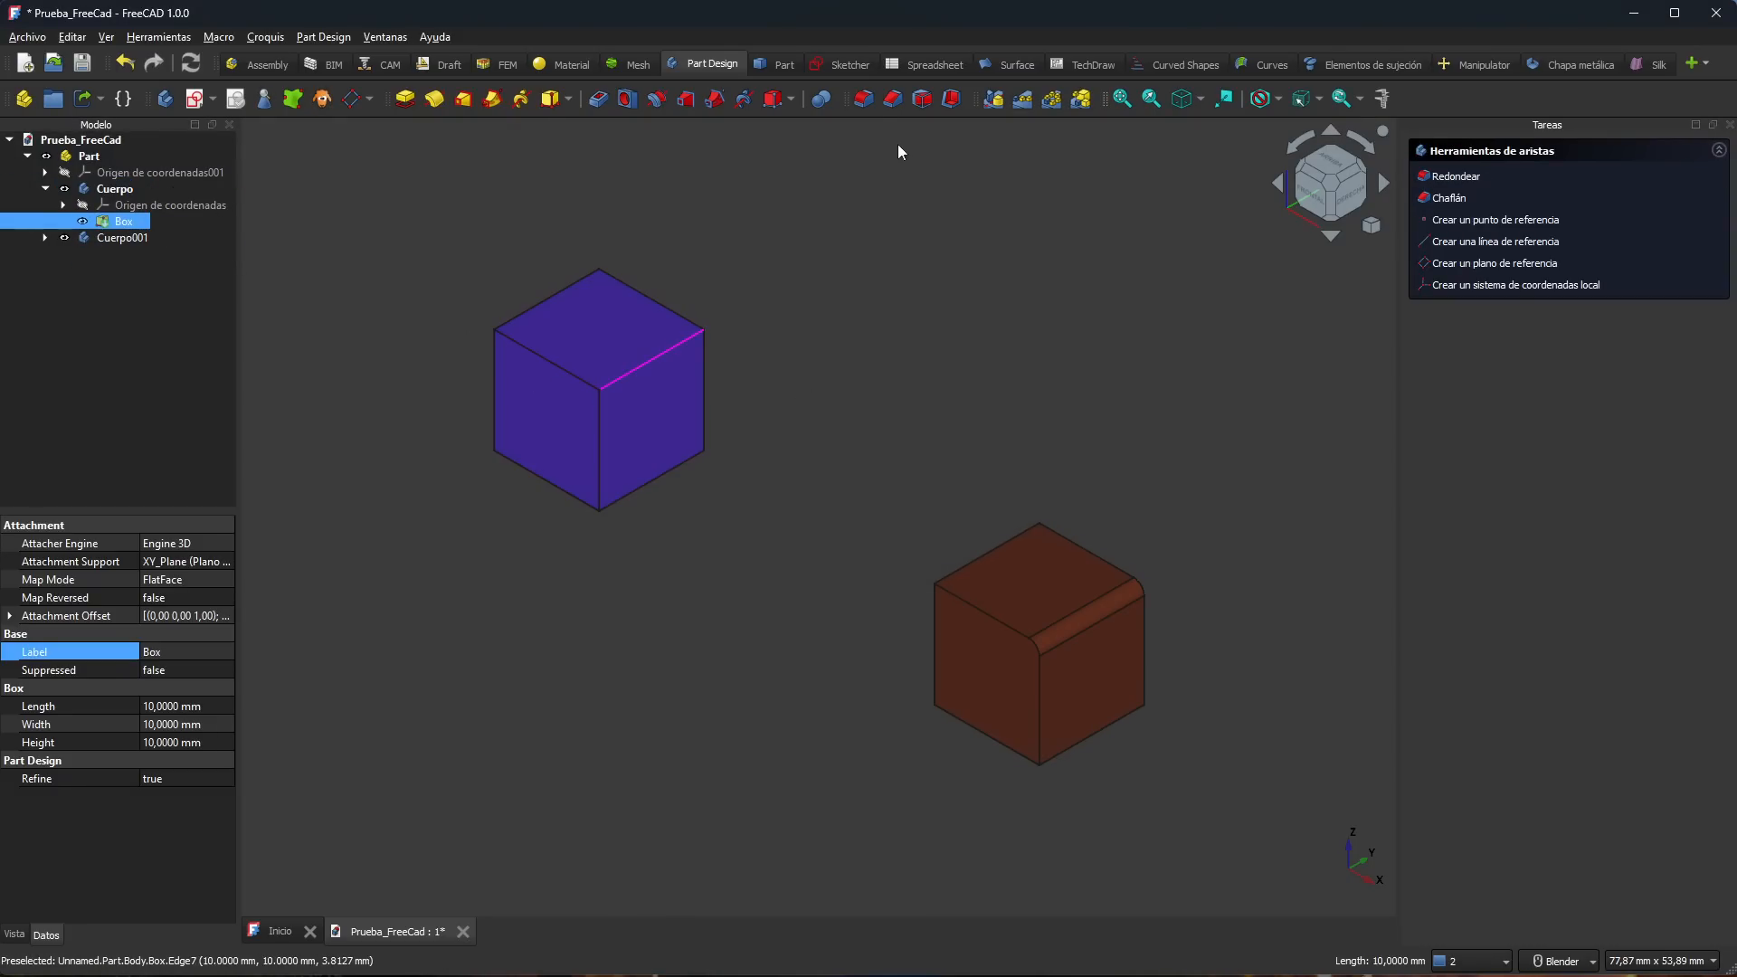
left_click(892, 98)
left_click(1543, 484)
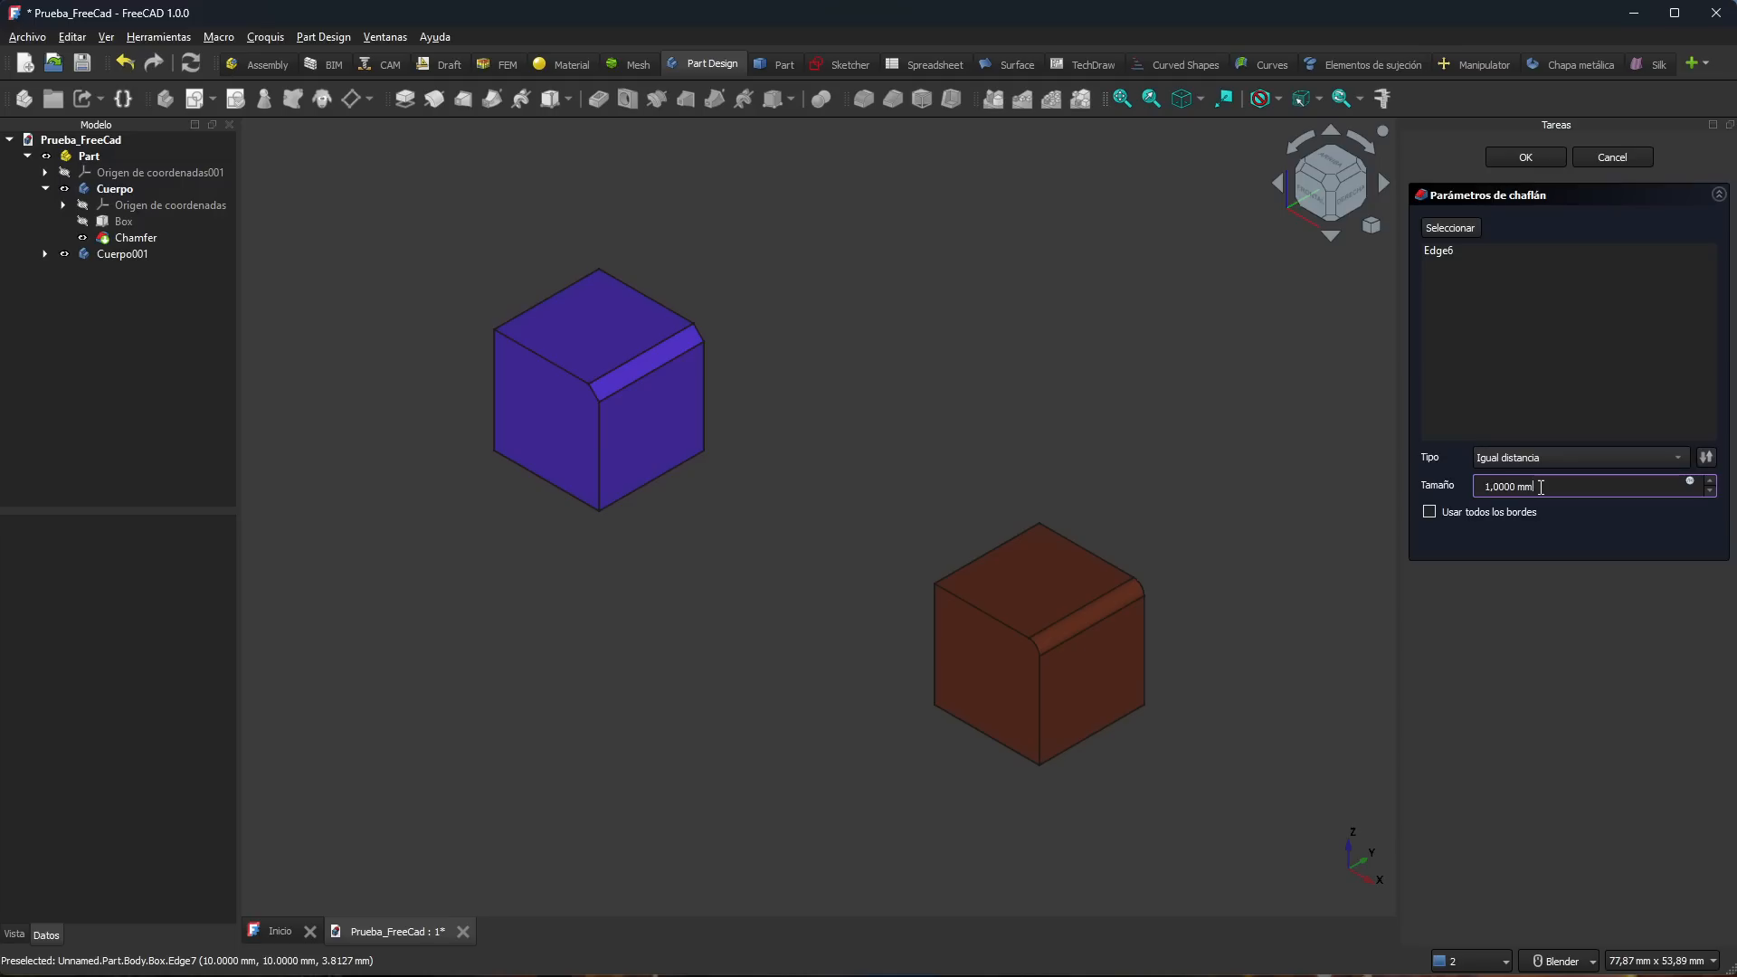
scroll(1544, 484, "up", 4)
left_click(1525, 158)
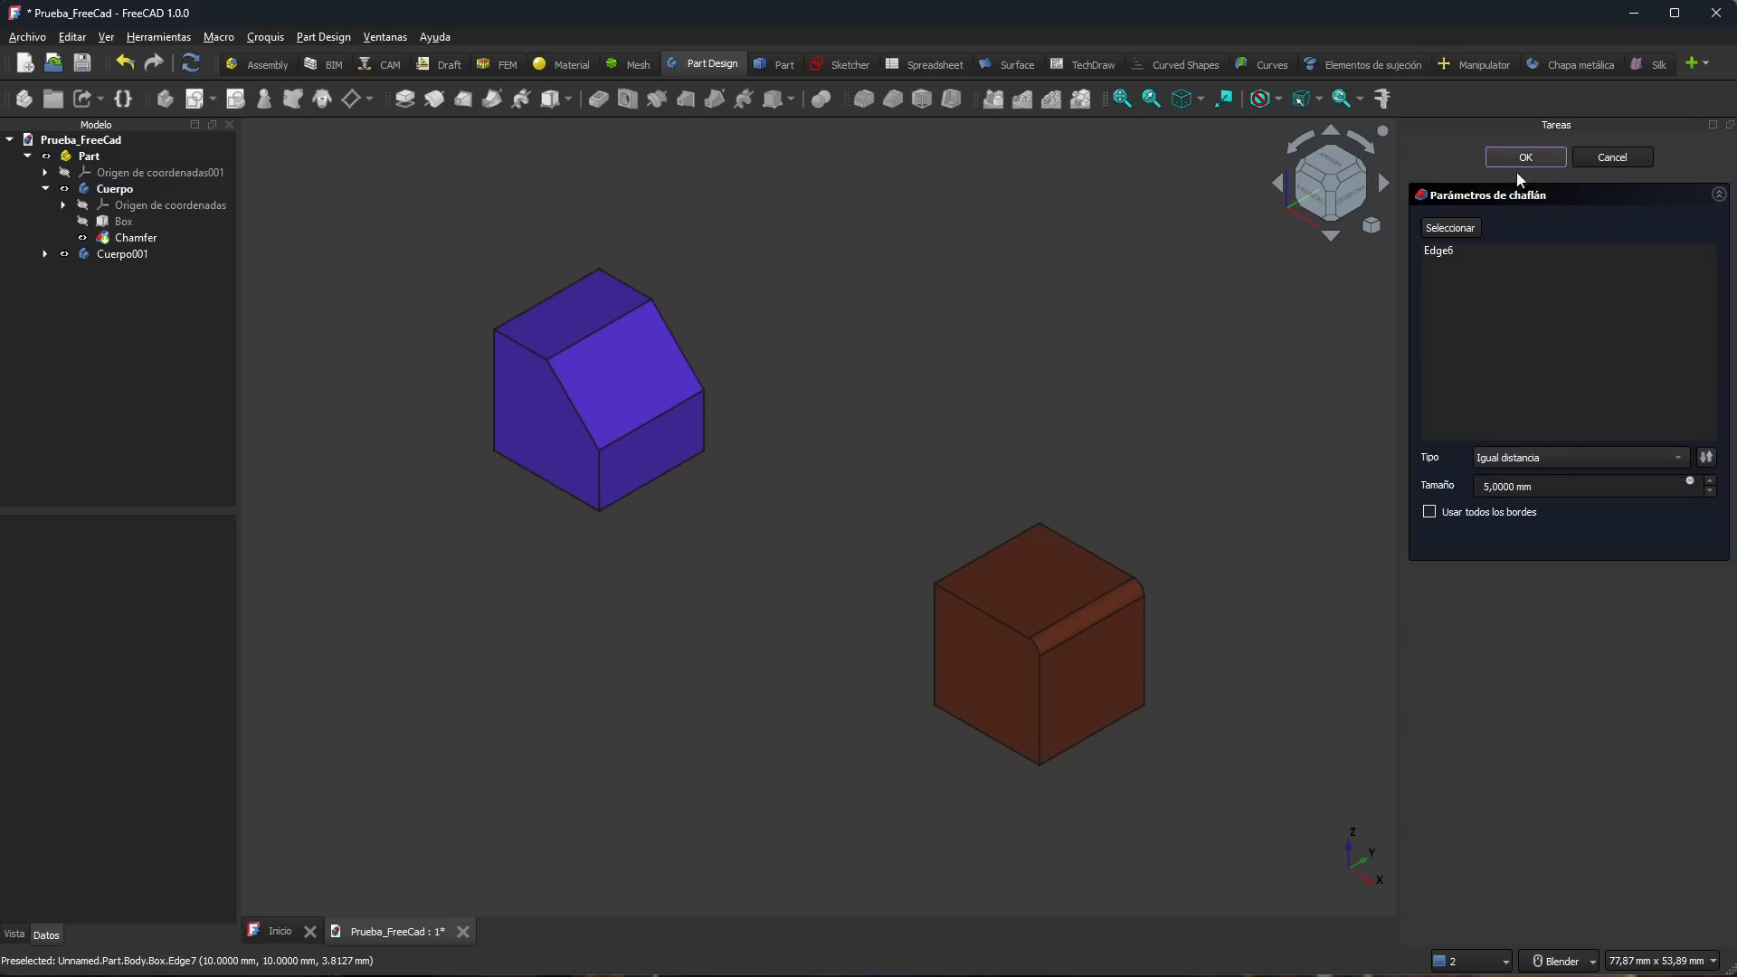
Step: Inspect both bodies in the front and top standard views, then orbit to an oblique view showing the chamfer
middle_click_drag(790, 601, 756, 595)
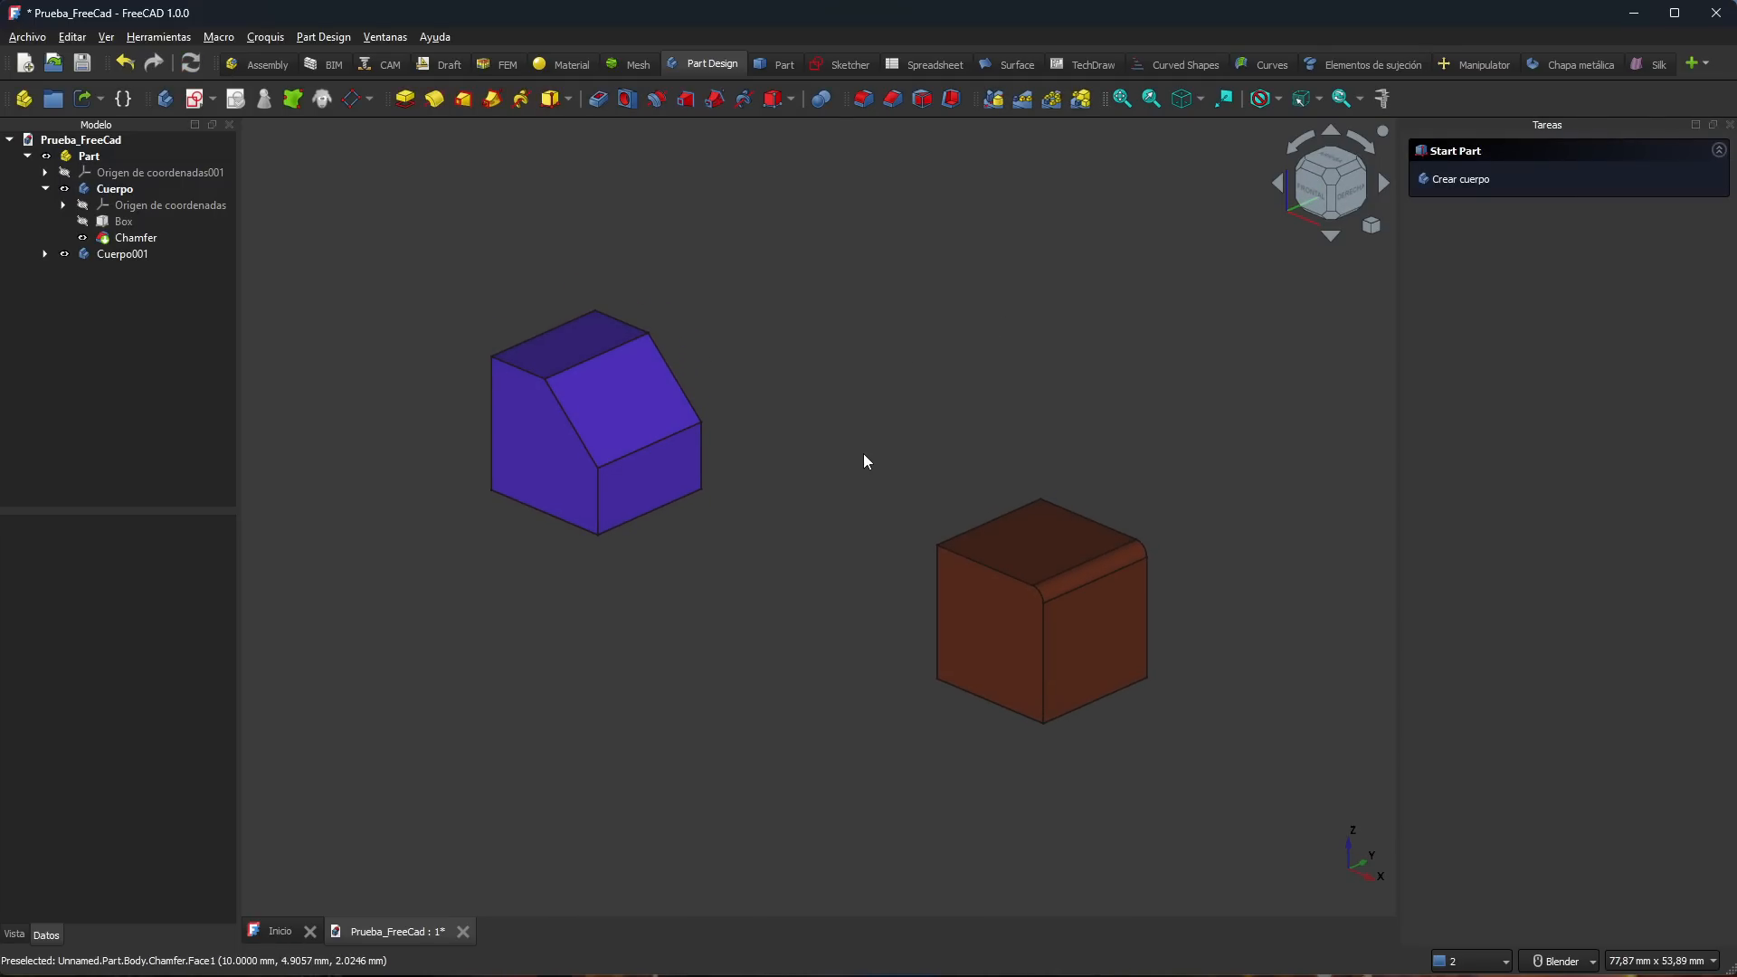
middle_click_drag(864, 458, 889, 463)
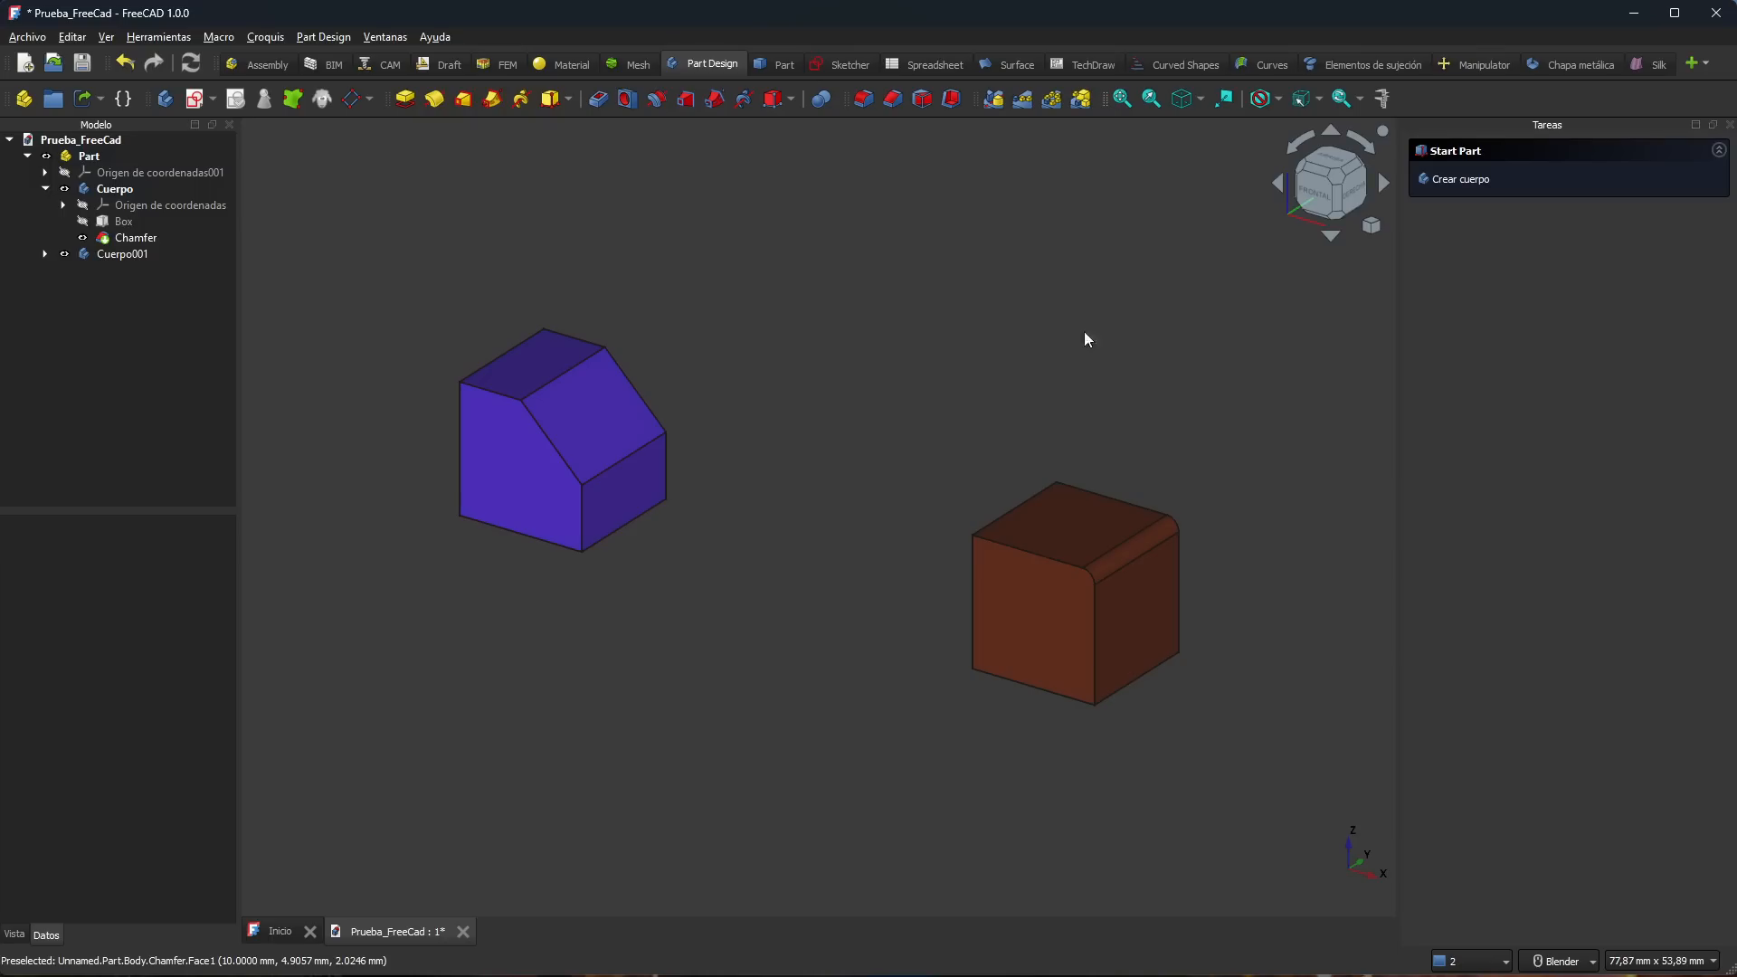
left_click(1197, 98)
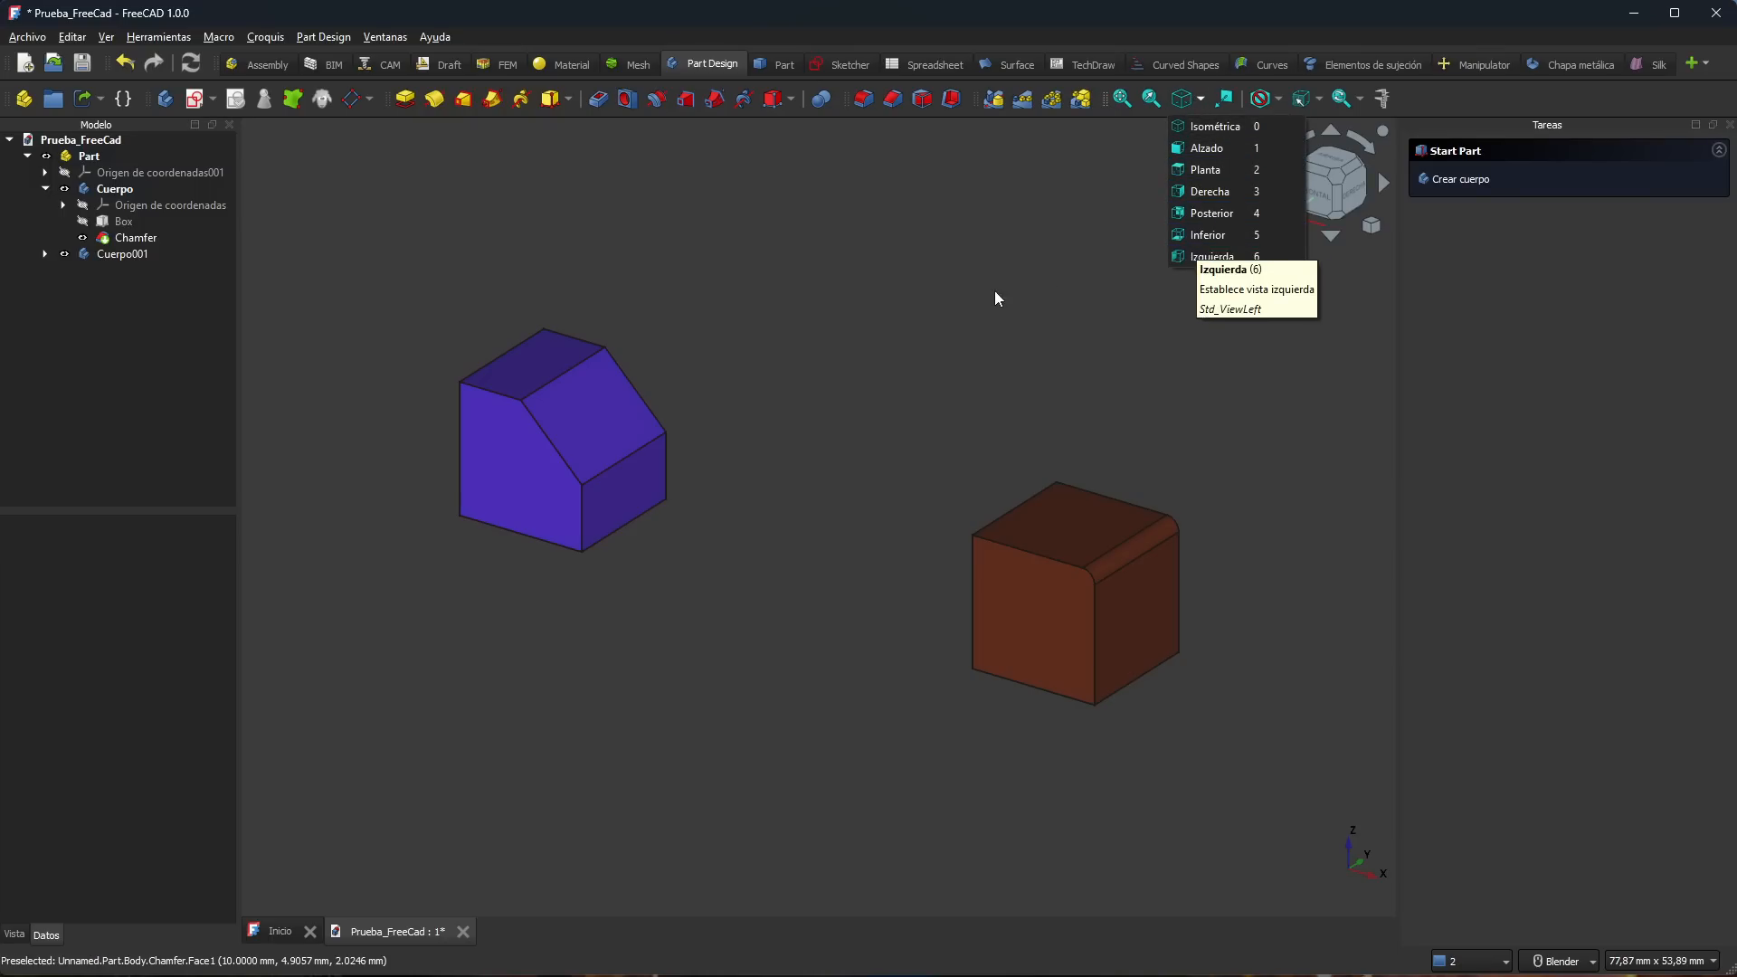
left_click(825, 415)
key("1")
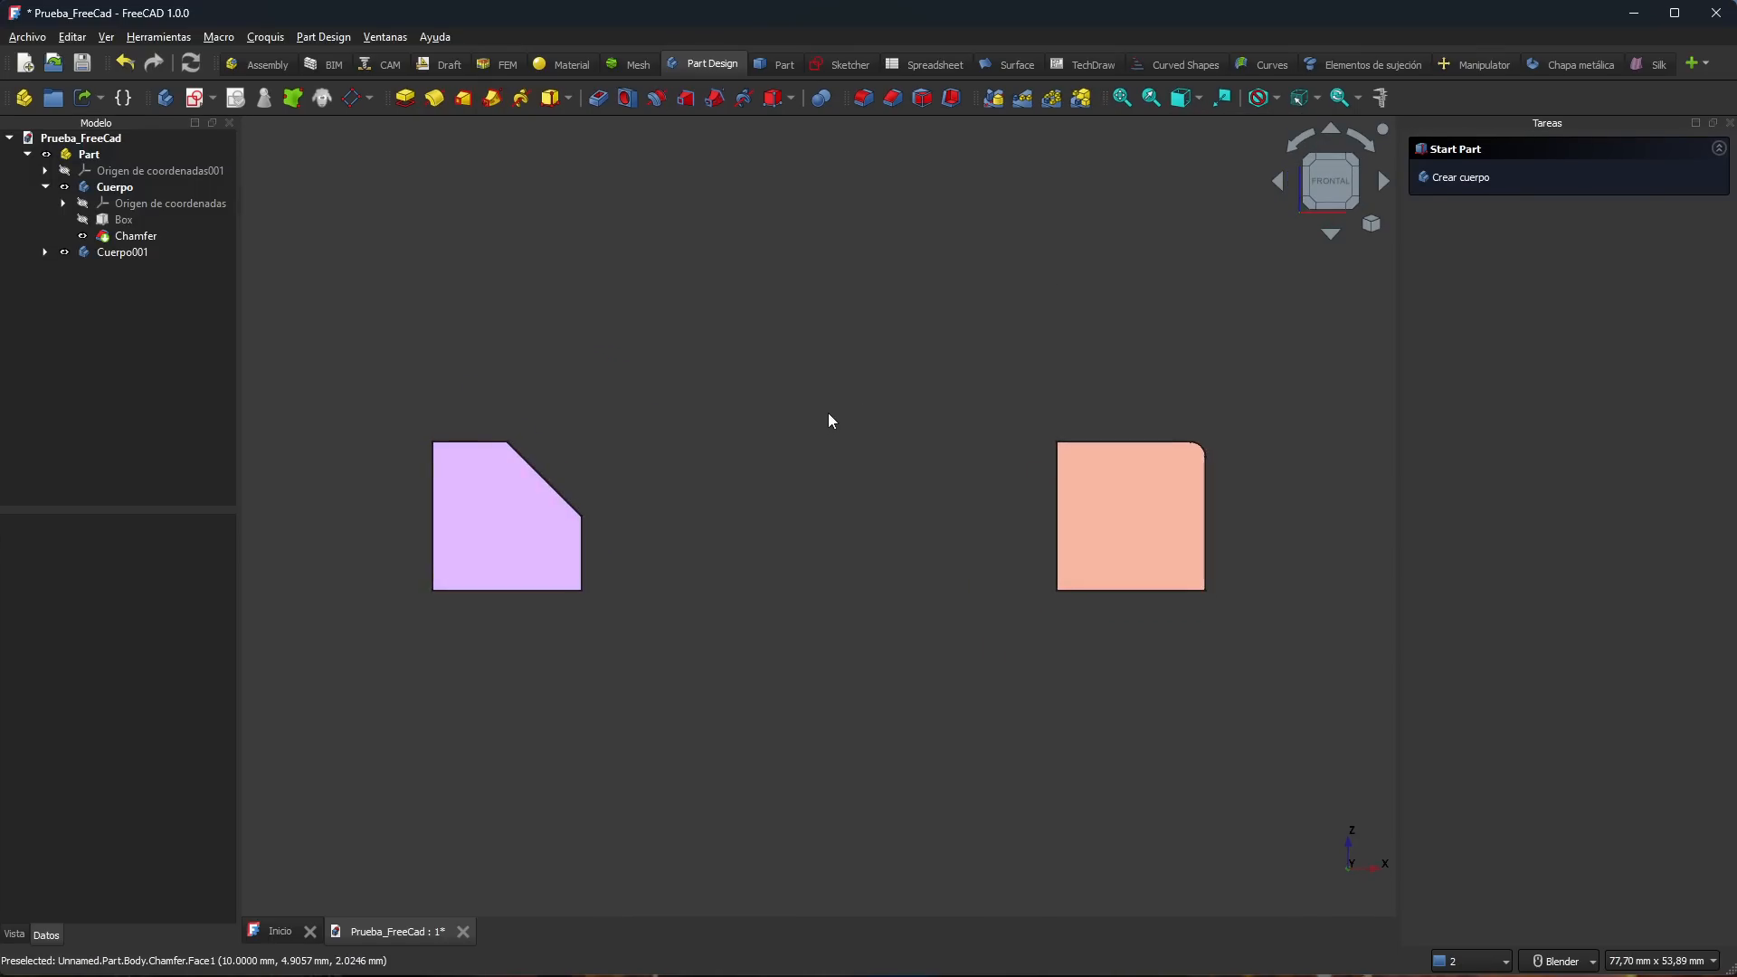
key("2")
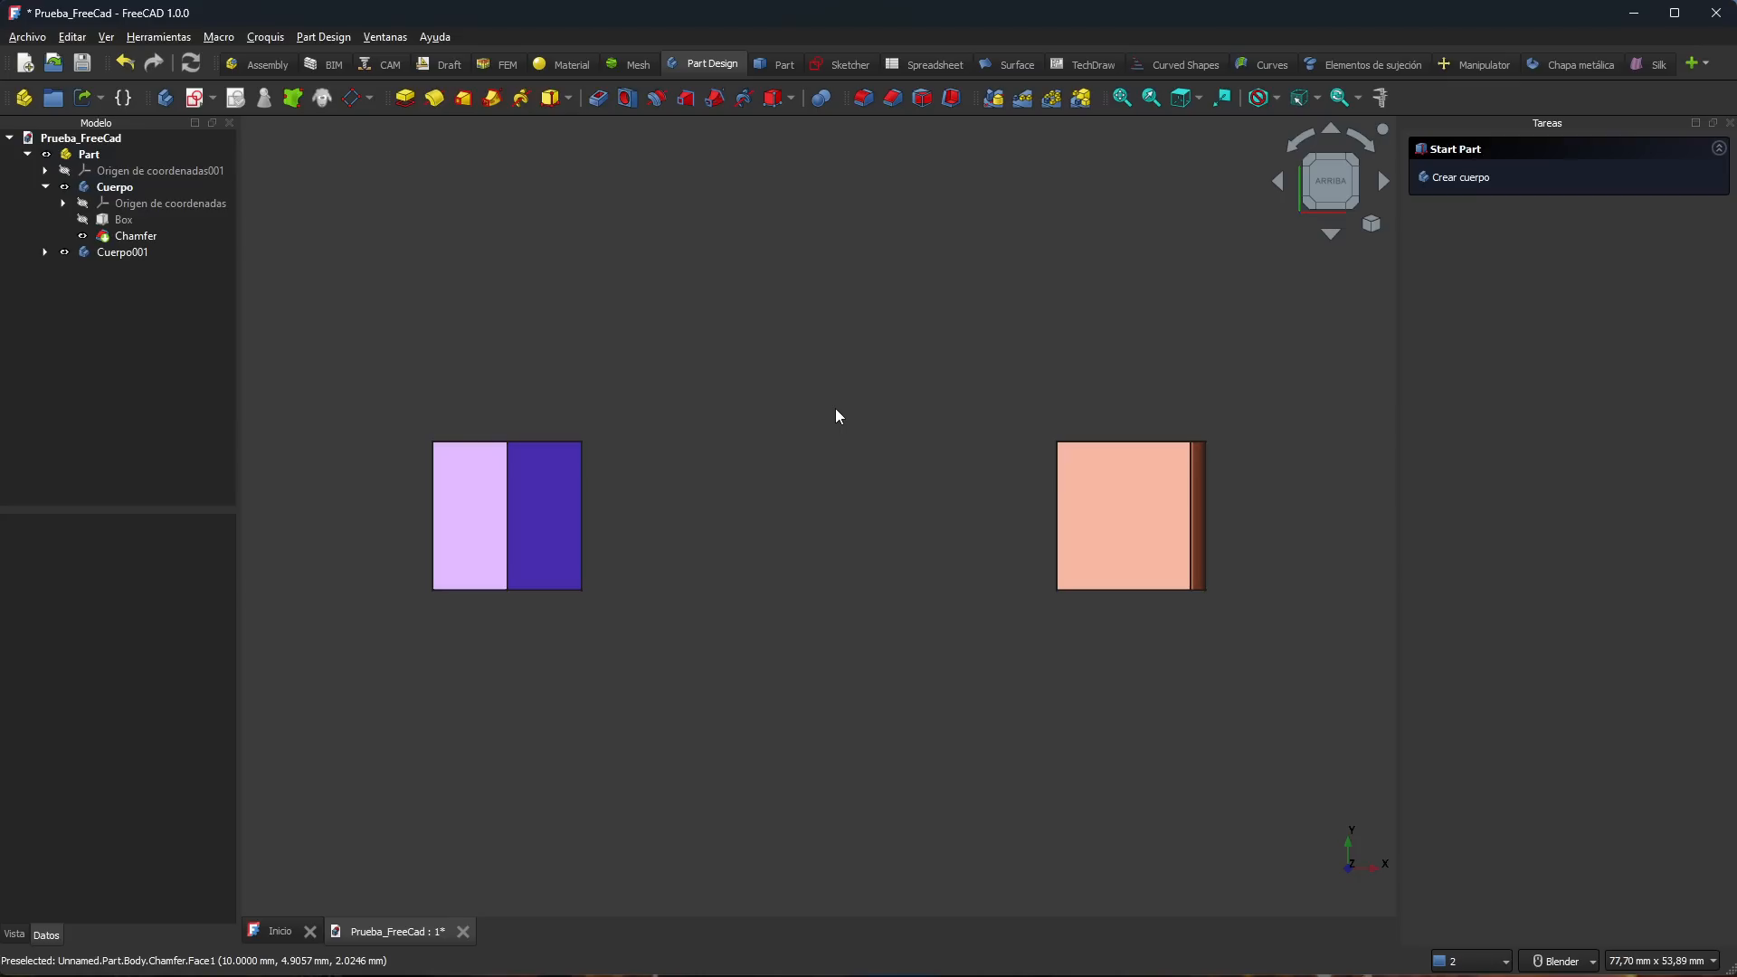
middle_click_drag(841, 586, 823, 398)
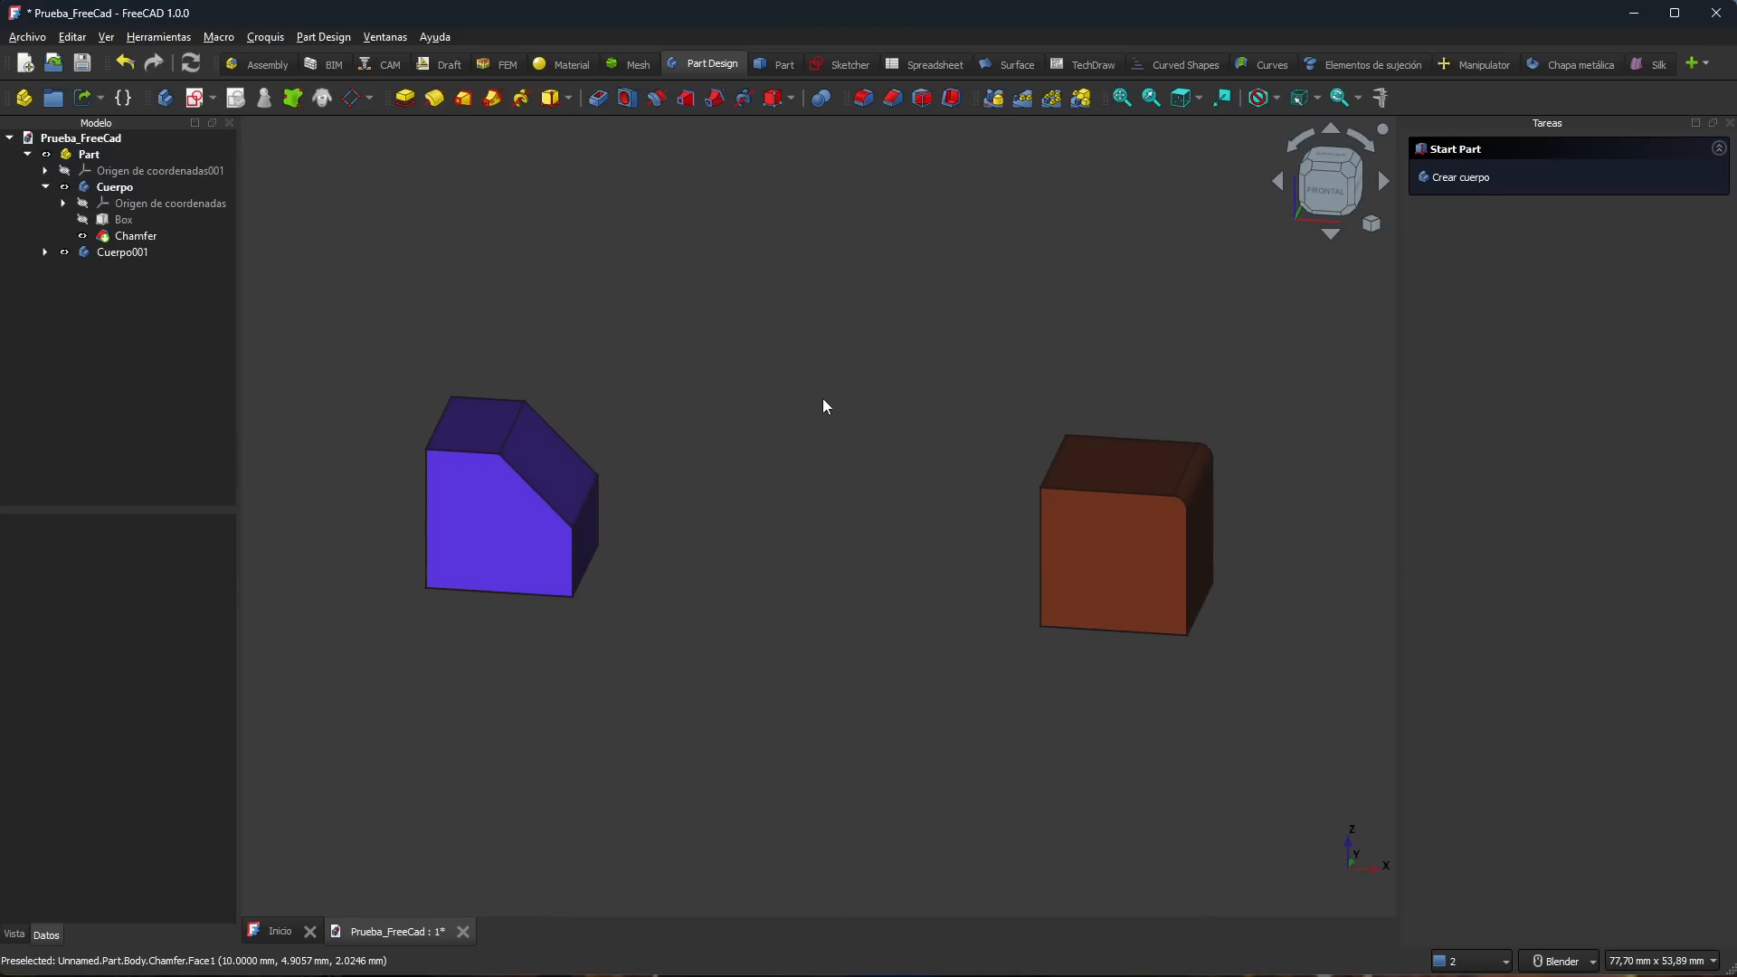
Step: Align the view with the purple body's sloped chamfer face, then restore the isometric view and clear the selection
left_click(551, 460)
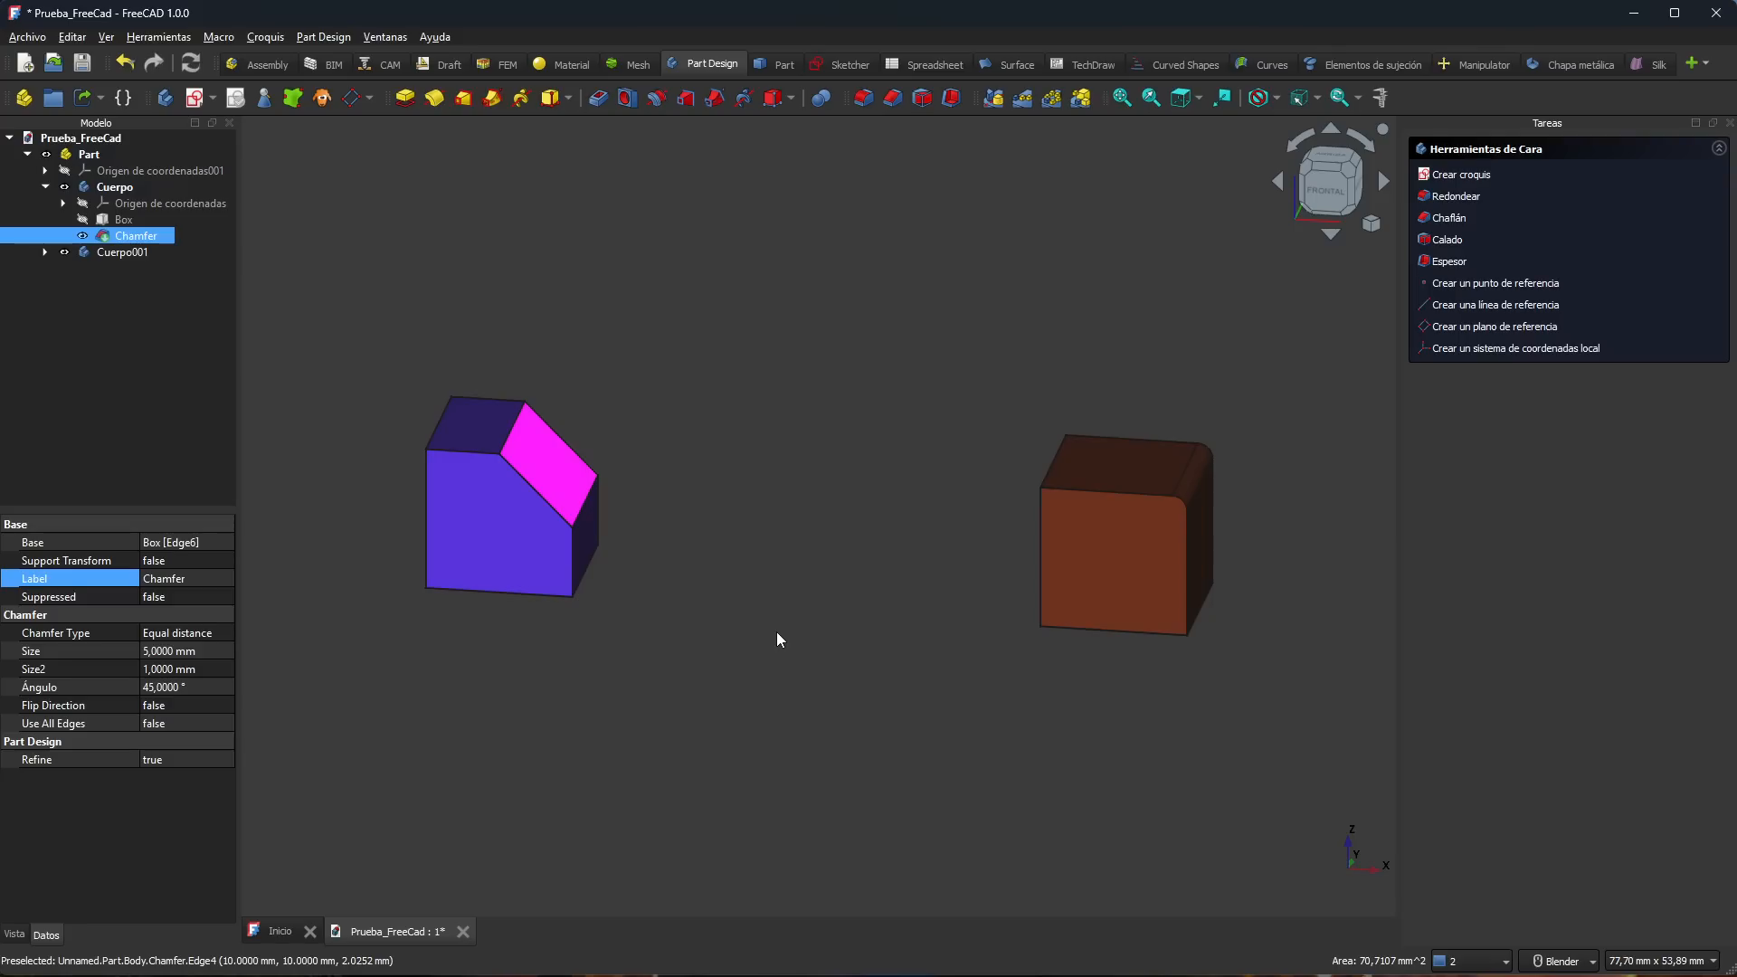
left_click(860, 497)
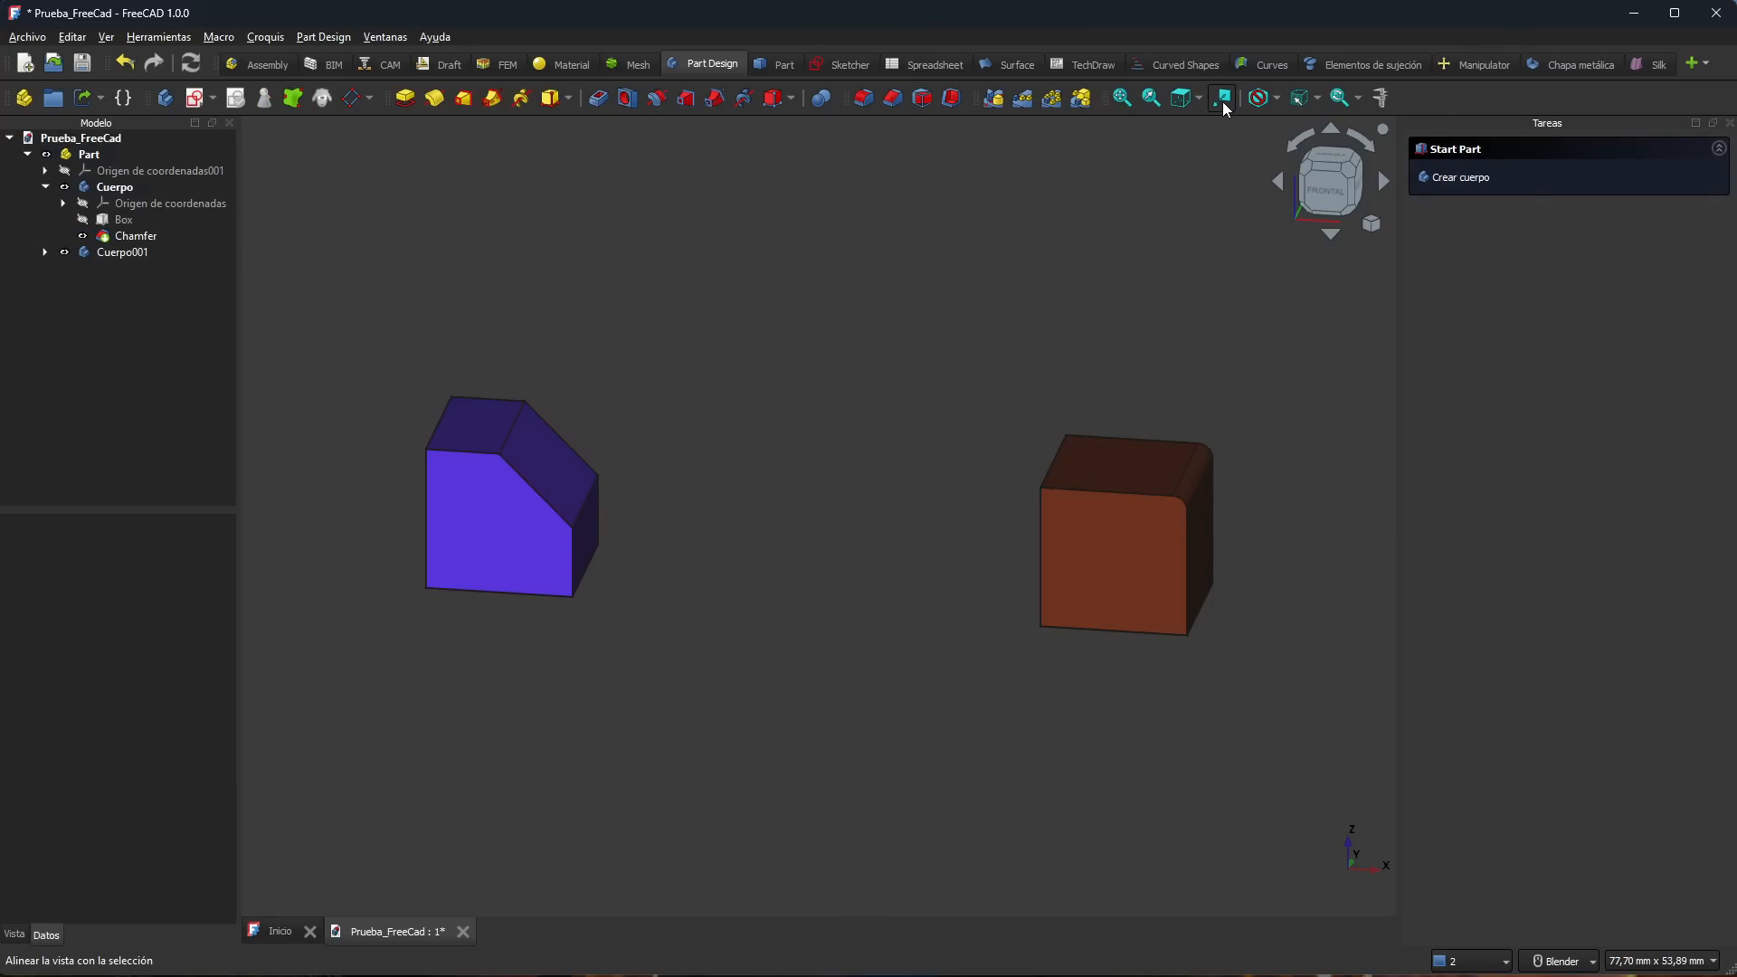
left_click(550, 458)
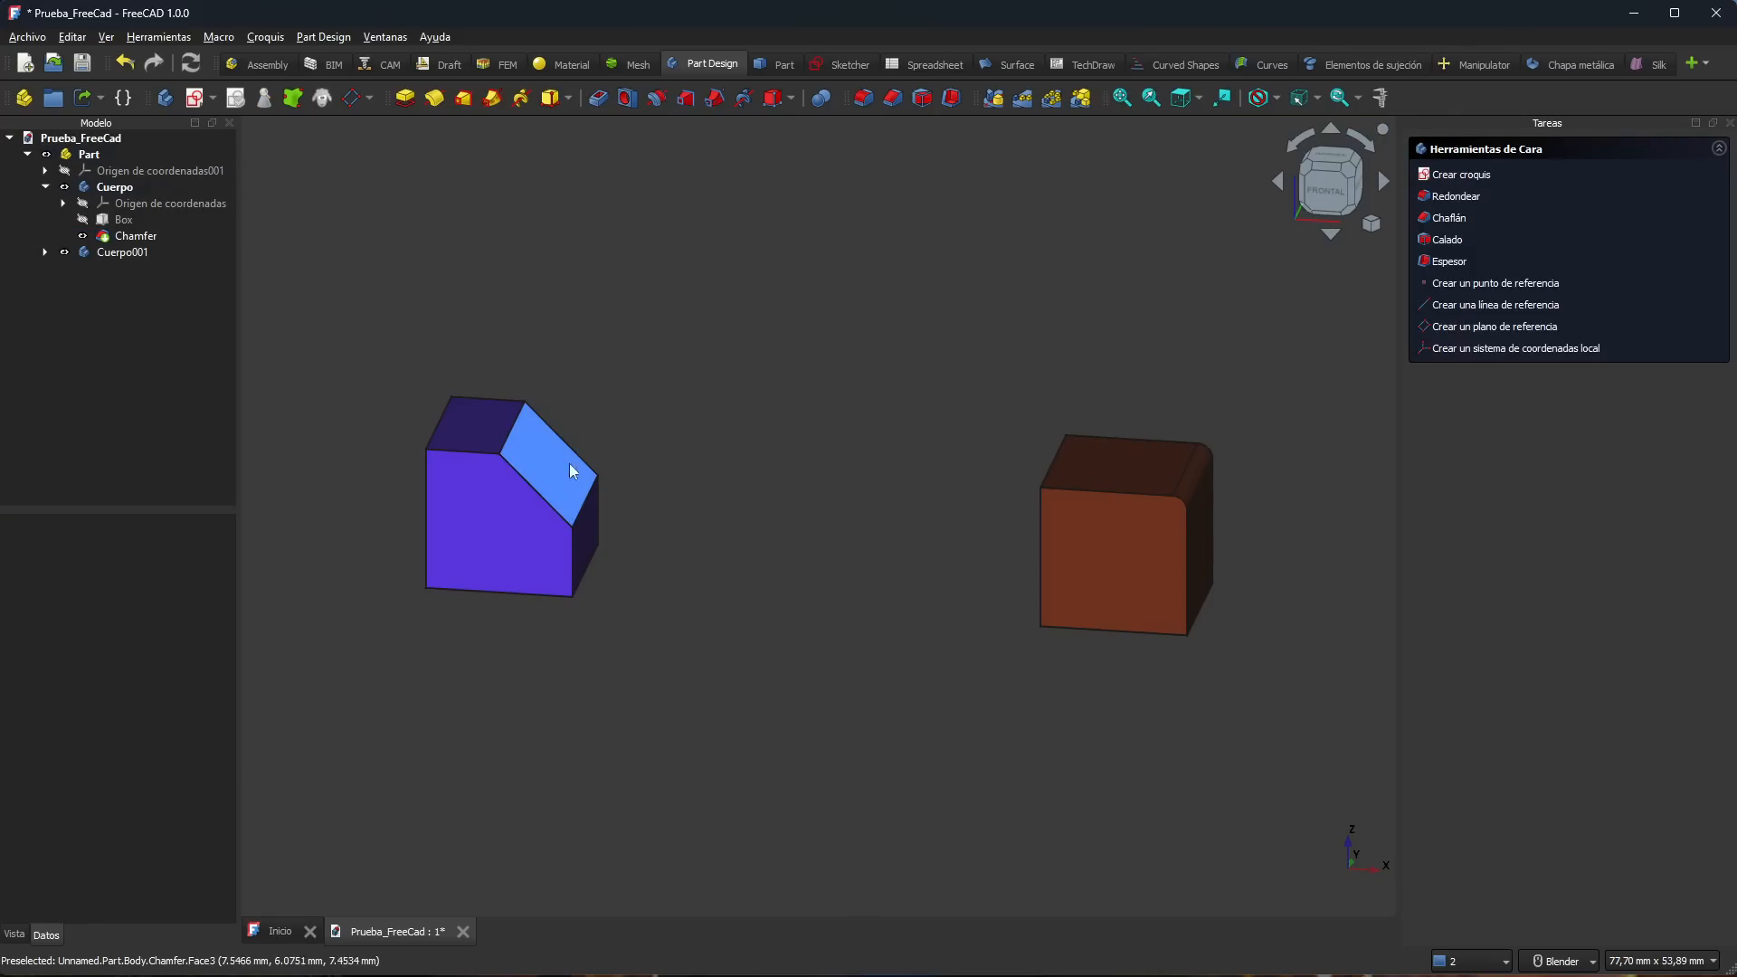
left_click(1224, 98)
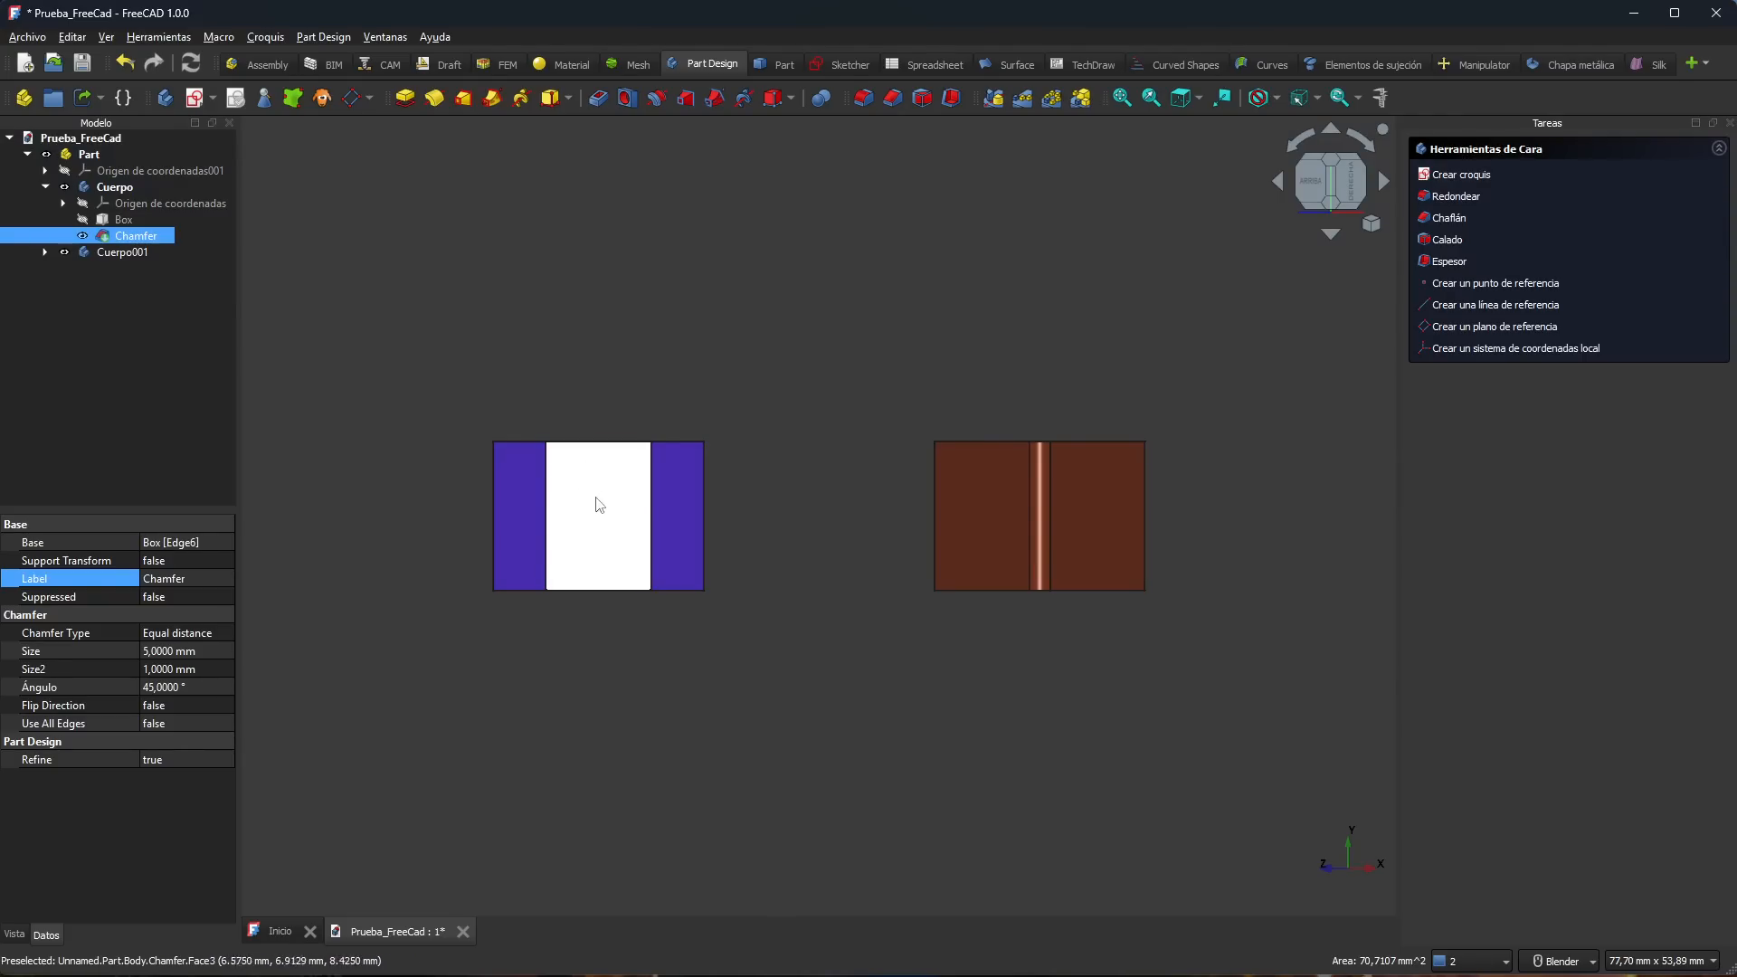
middle_click_drag(616, 686, 669, 533)
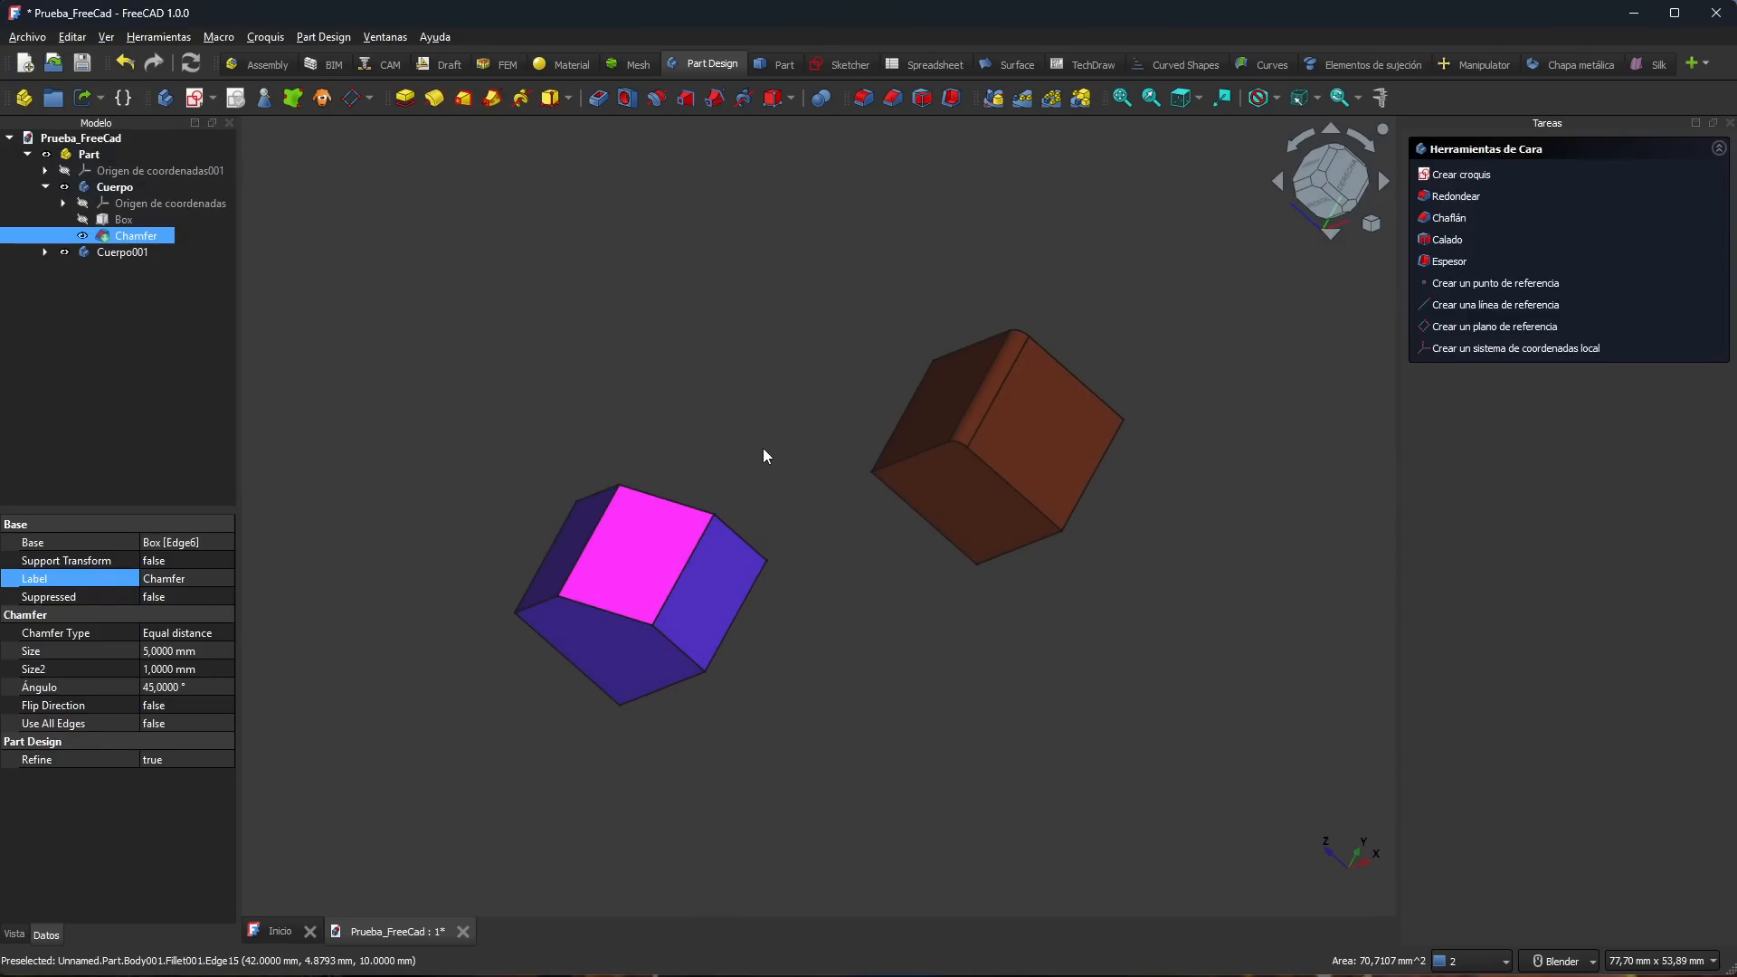
key("0")
left_click(800, 416)
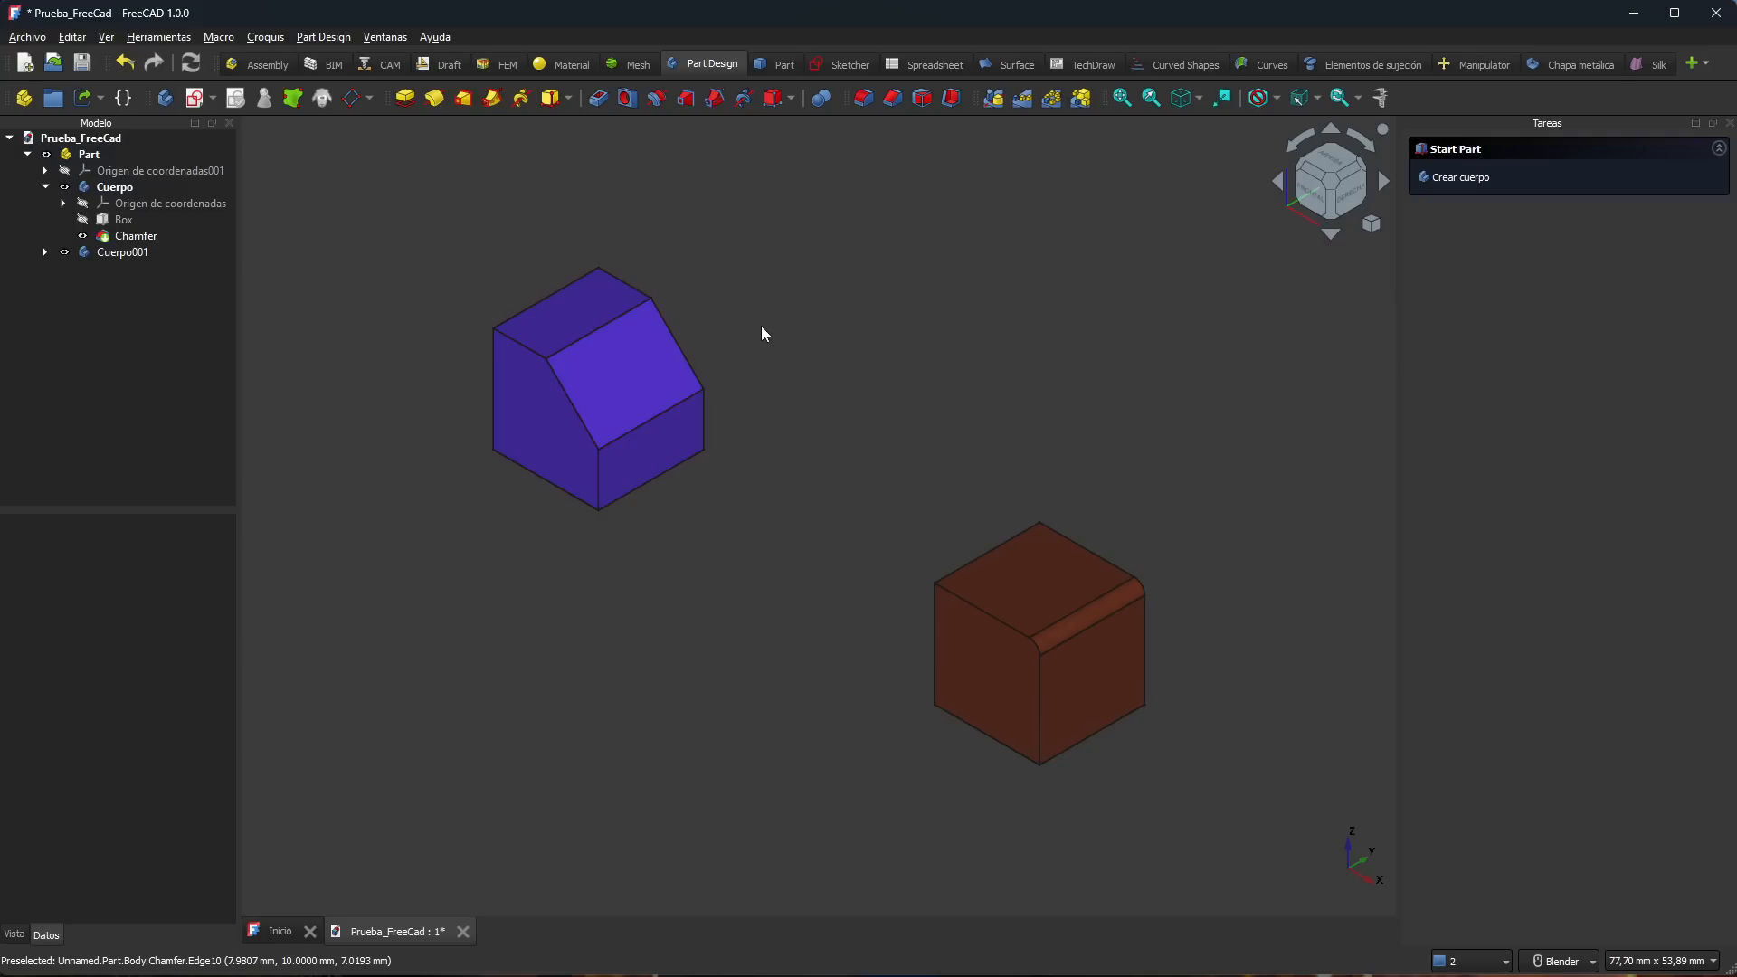
middle_click_drag(762, 329, 921, 412)
middle_click_drag(850, 404, 531, 262)
middle_click_drag(722, 583, 710, 698)
middle_click_drag(683, 404, 921, 551)
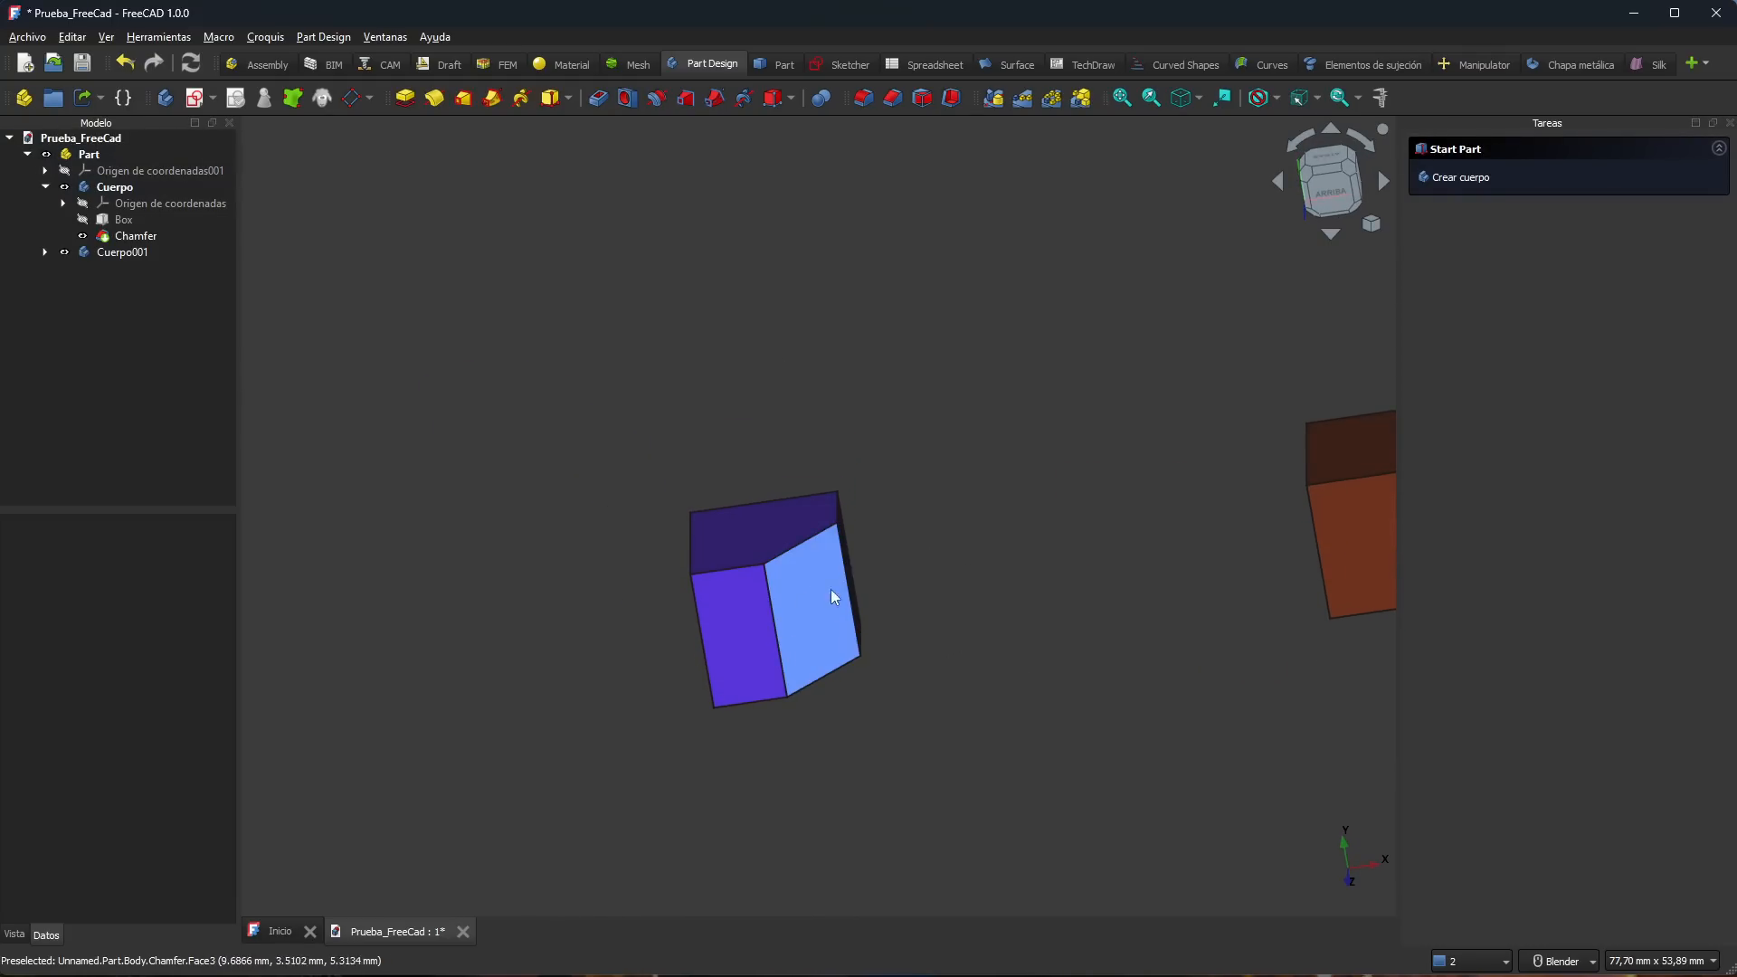
scroll(904, 588, "down", 1)
middle_click_drag(973, 568, 683, 658)
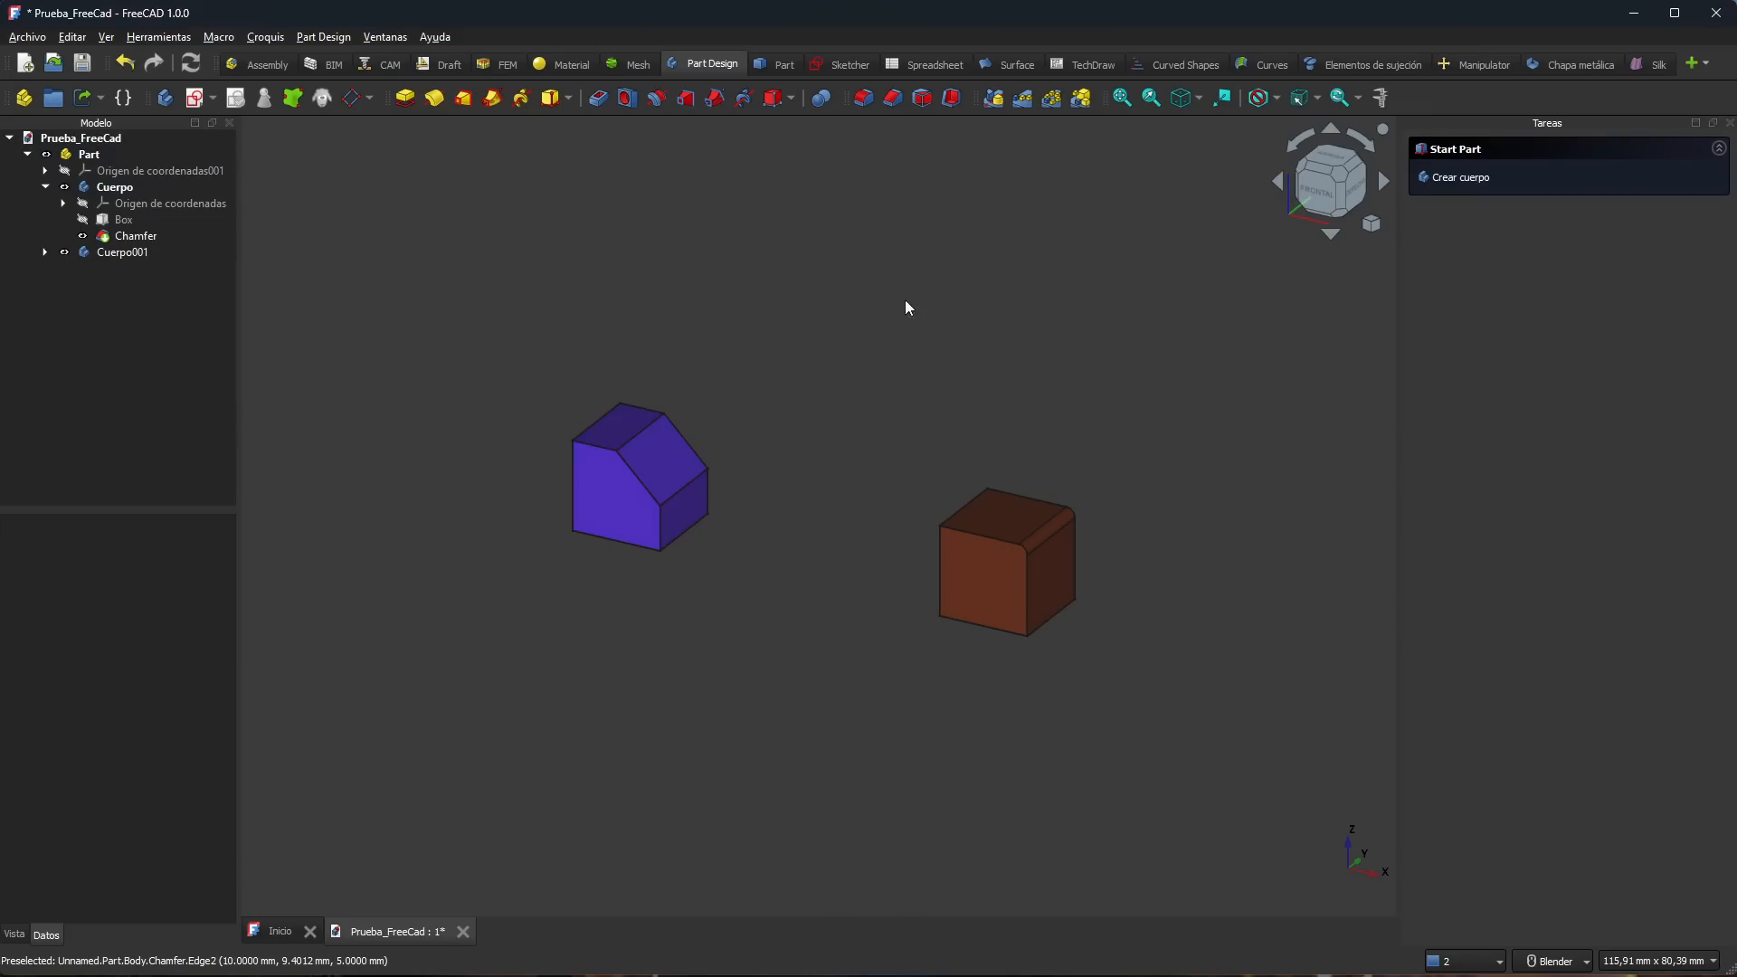
scroll(789, 521, "up", 2)
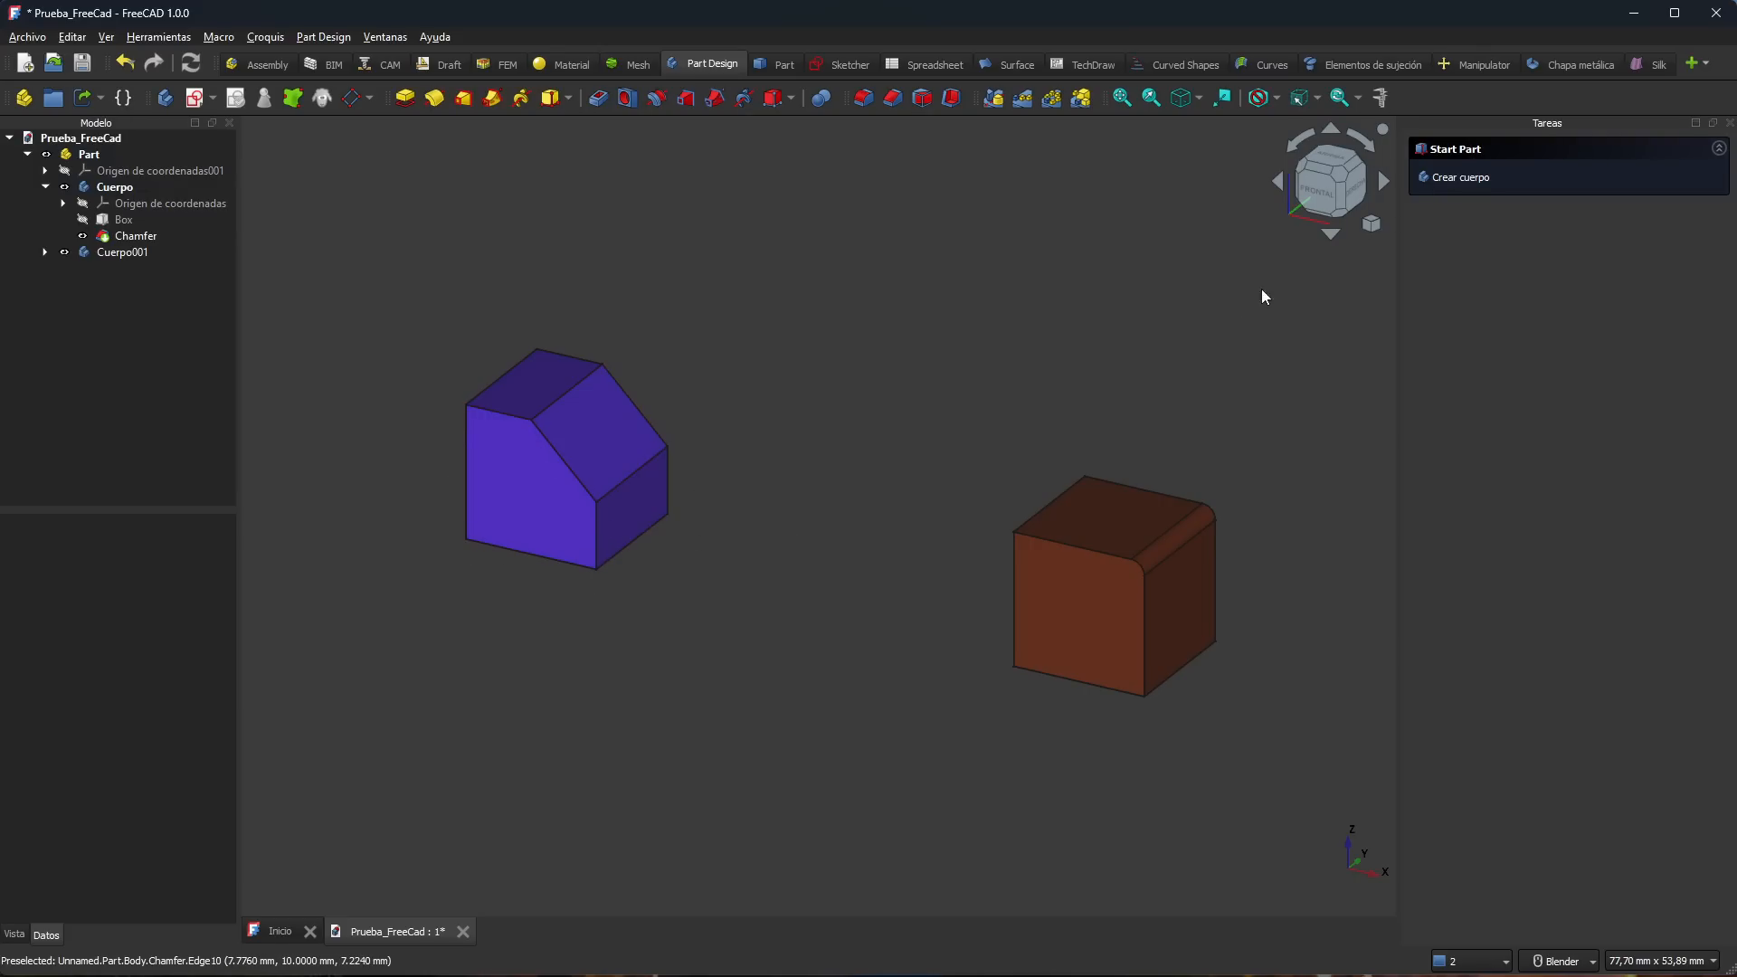
Step: Display both bodies in the Puntos mode and select an upper corner vertex of the chamfered body
left_click(1271, 98)
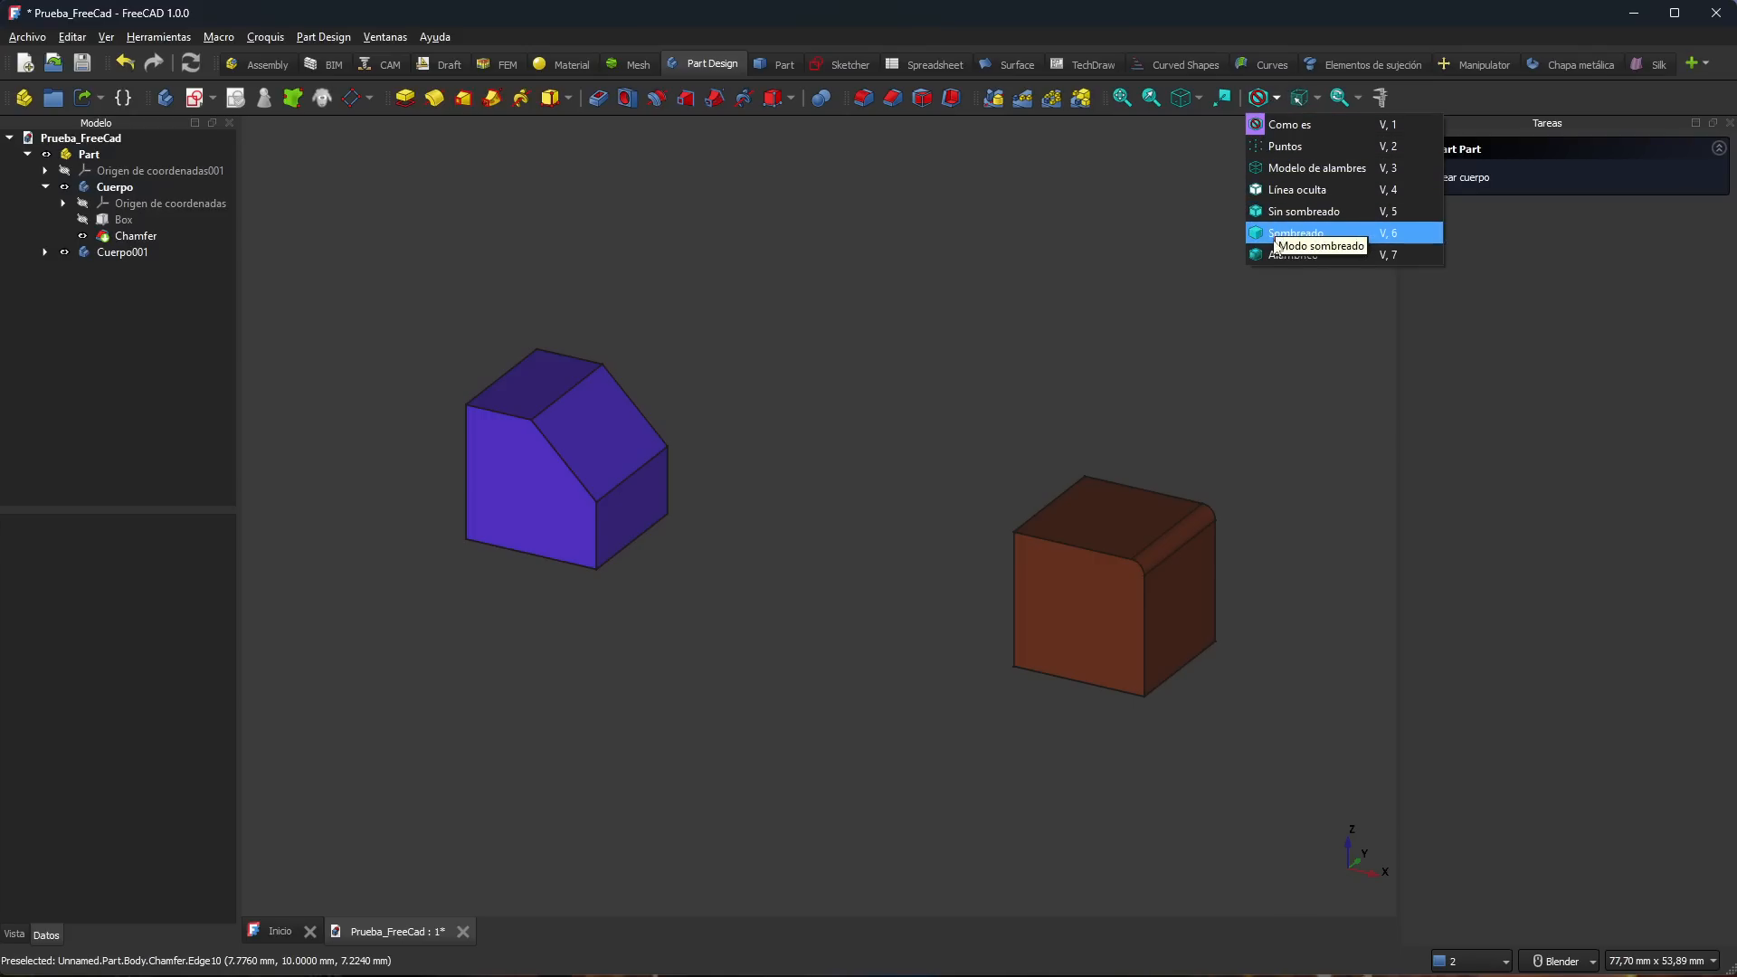
left_click(1297, 149)
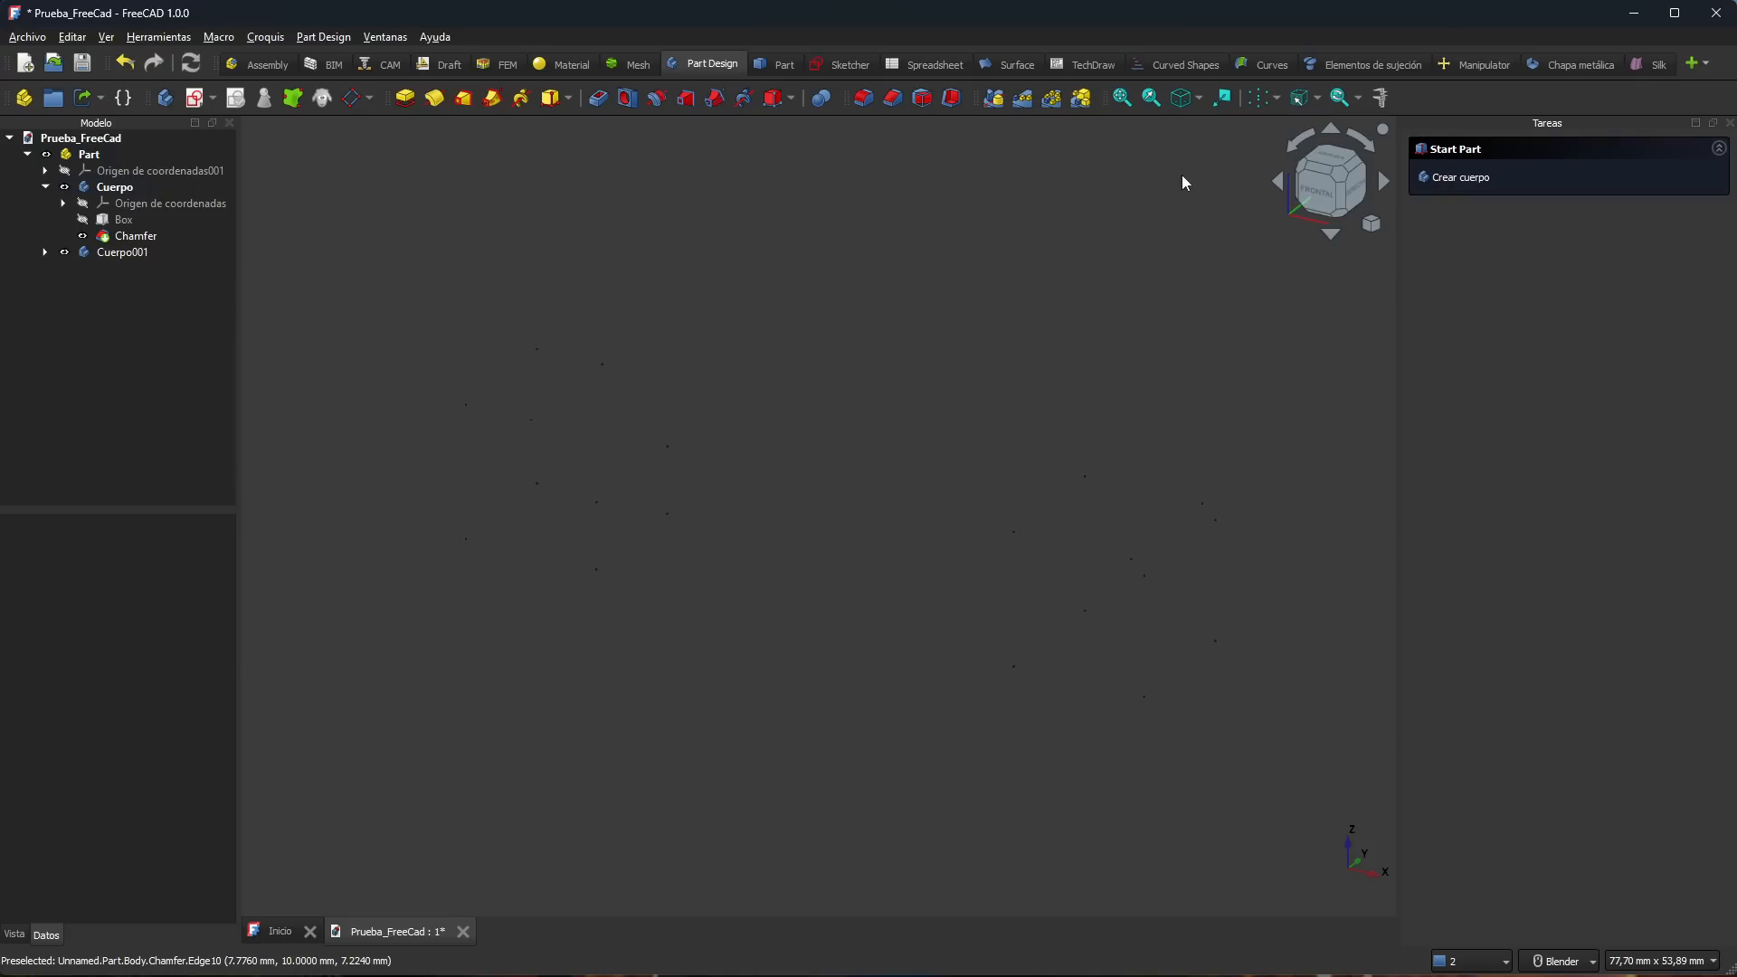
middle_click_drag(942, 446, 670, 436)
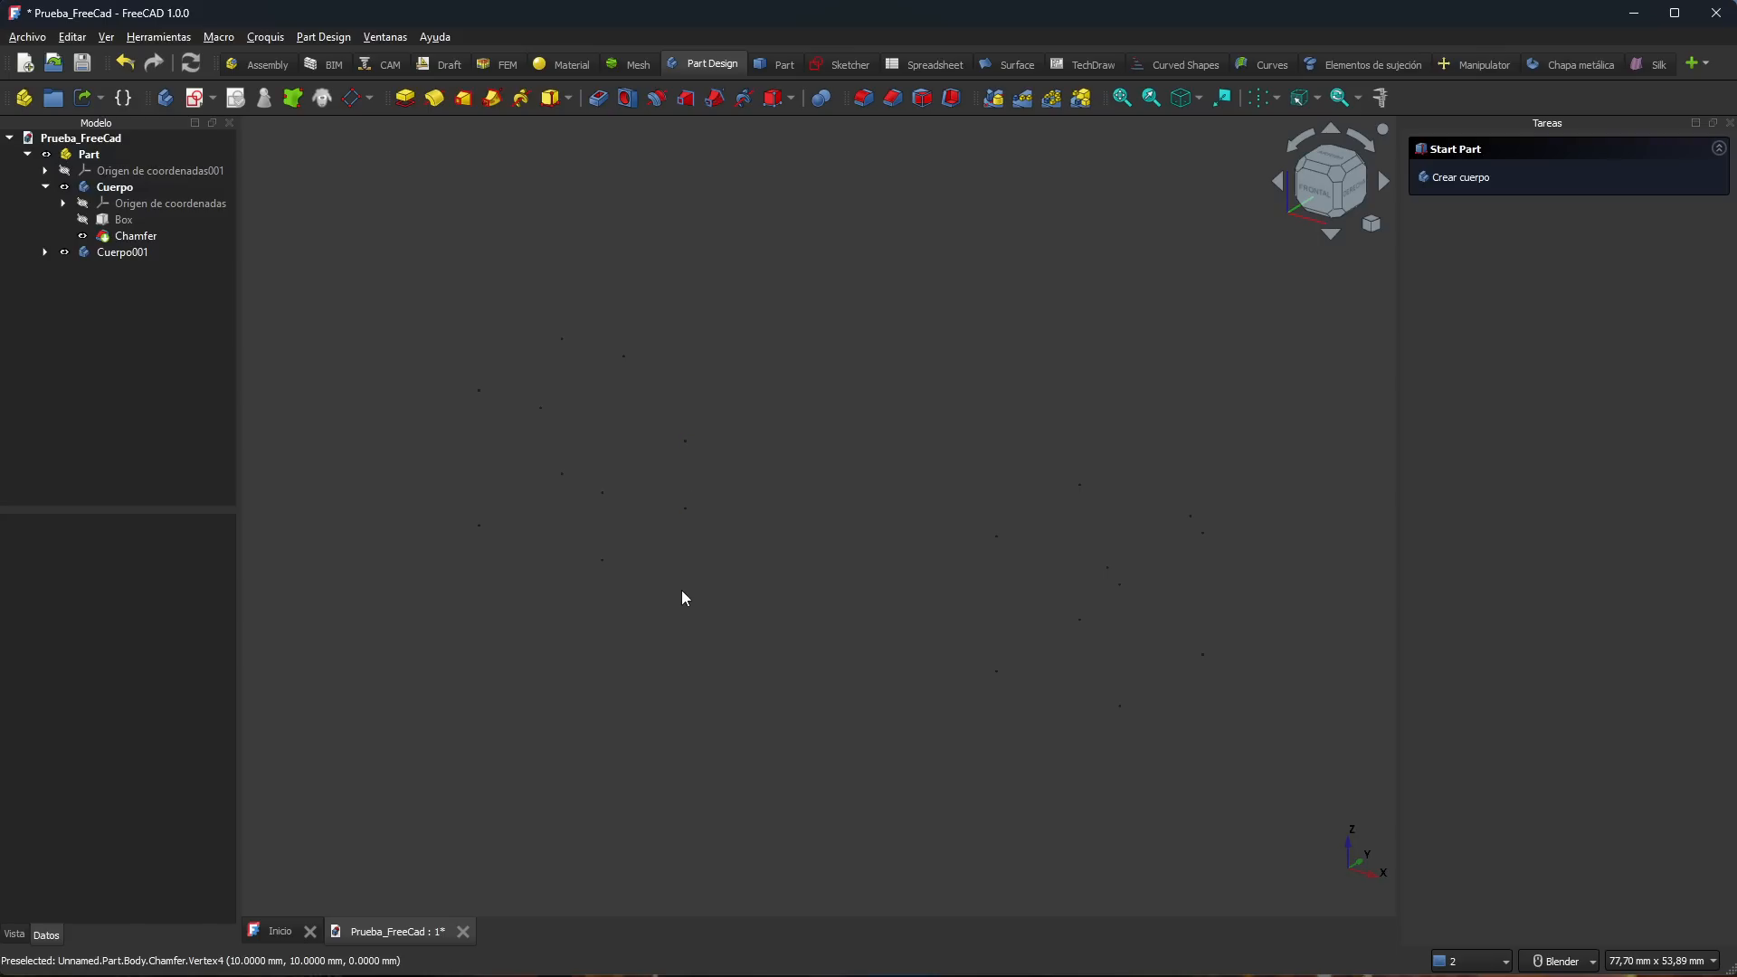
left_click(479, 391)
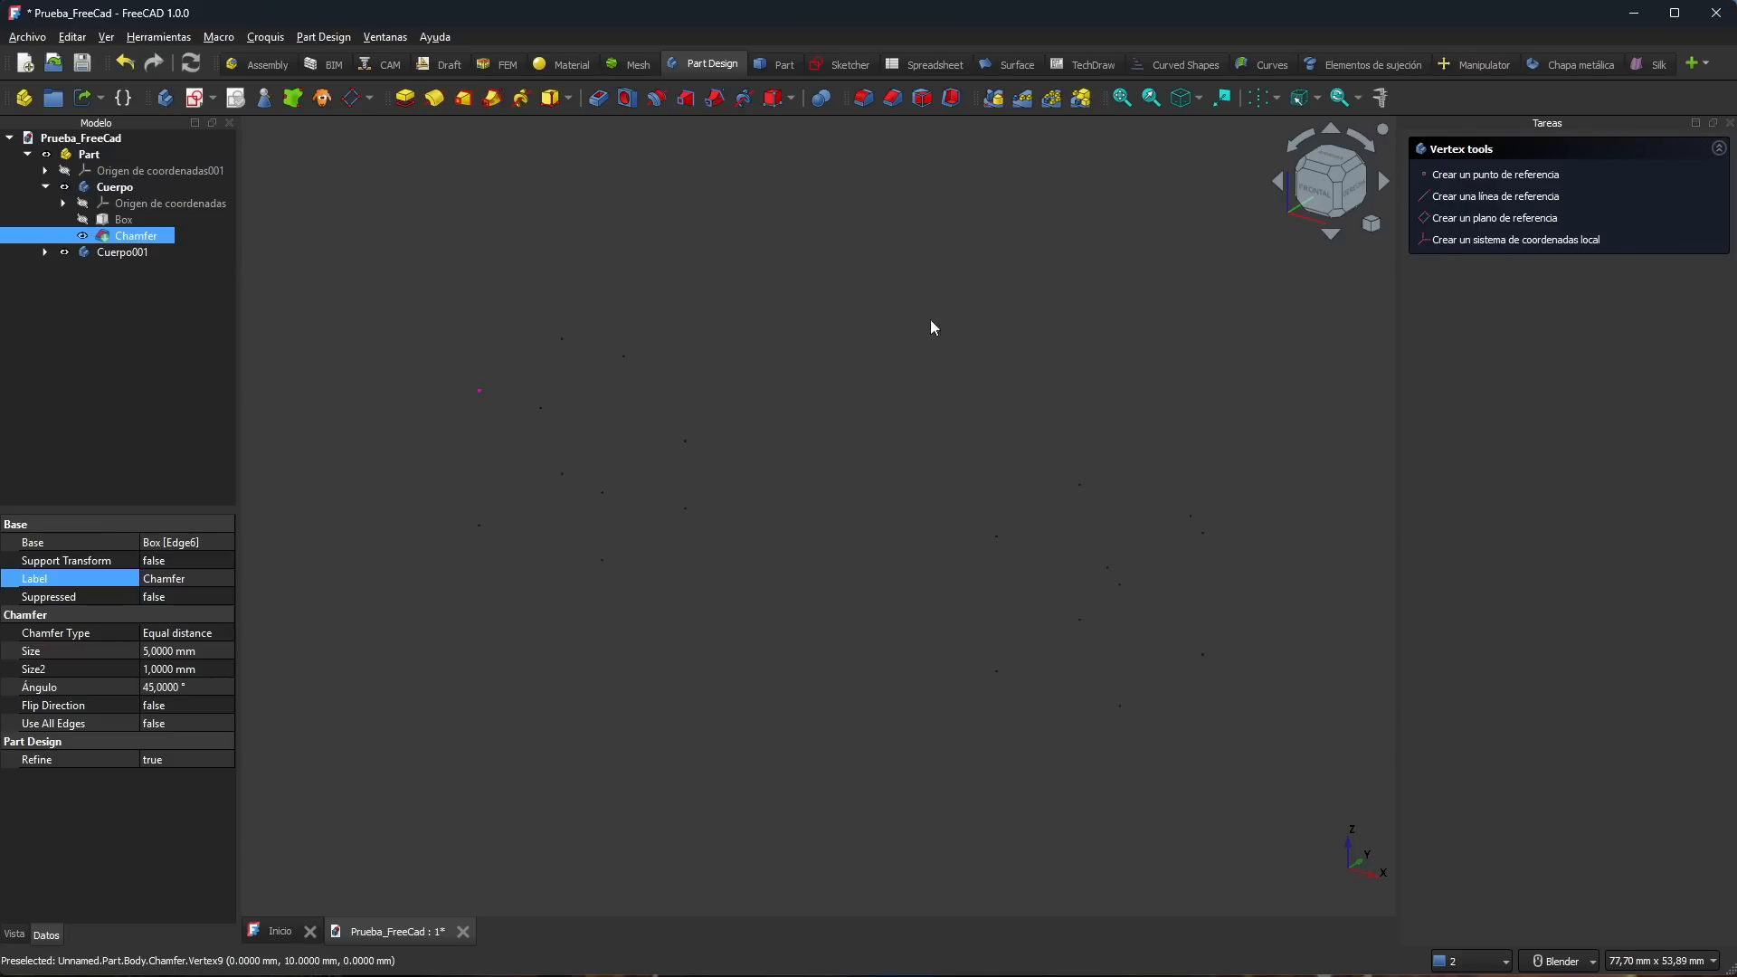
Step: Display both bodies in the Modelo de alambres mode, pick rear edges on each through the faces, then clear the selection
left_click(1272, 99)
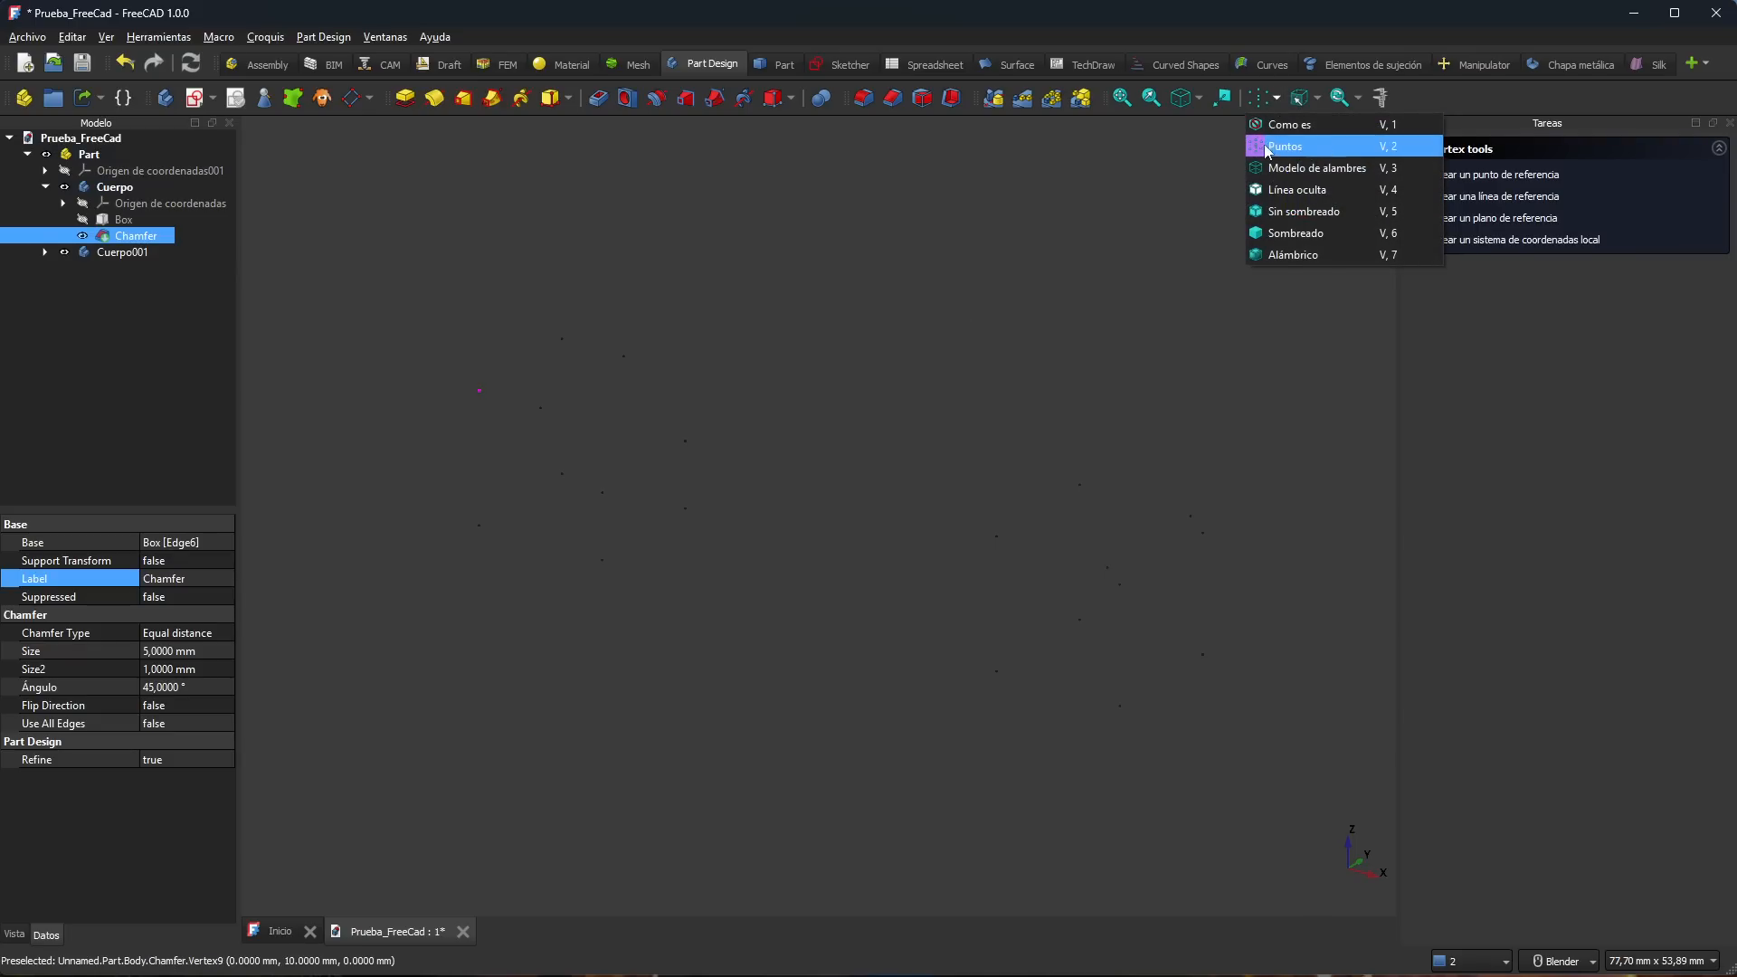
left_click(1317, 169)
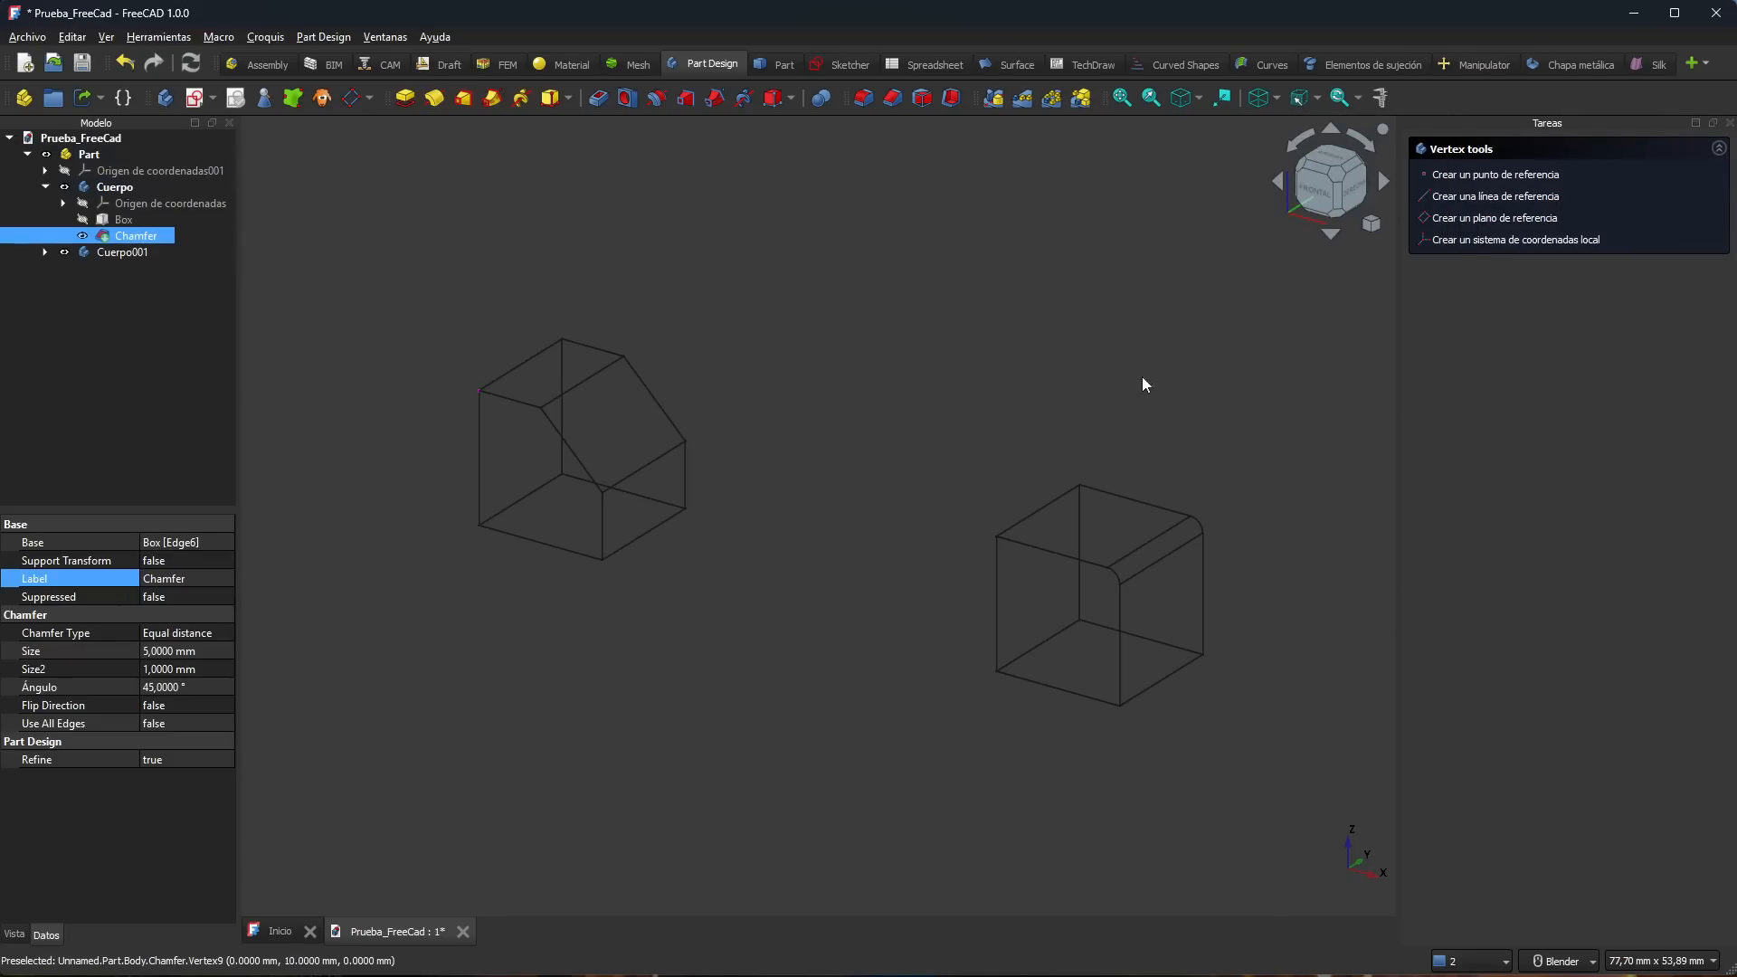
middle_click_drag(876, 527, 648, 413)
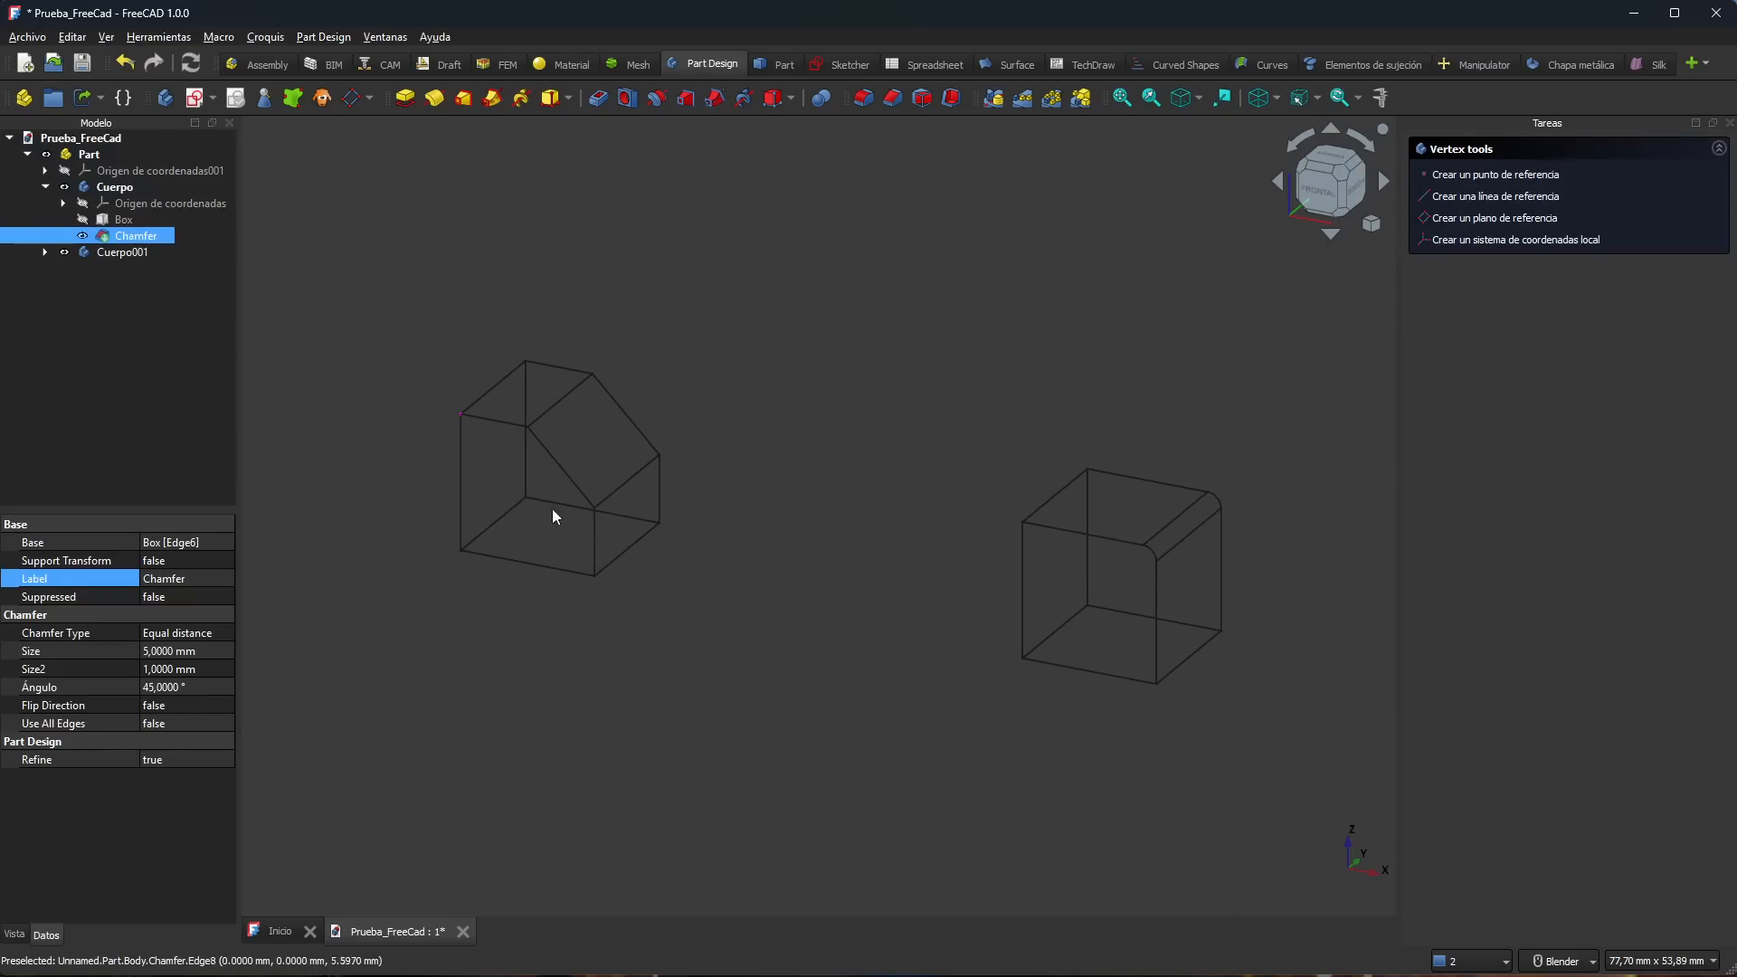
left_click(802, 525)
middle_click_drag(801, 524, 776, 534)
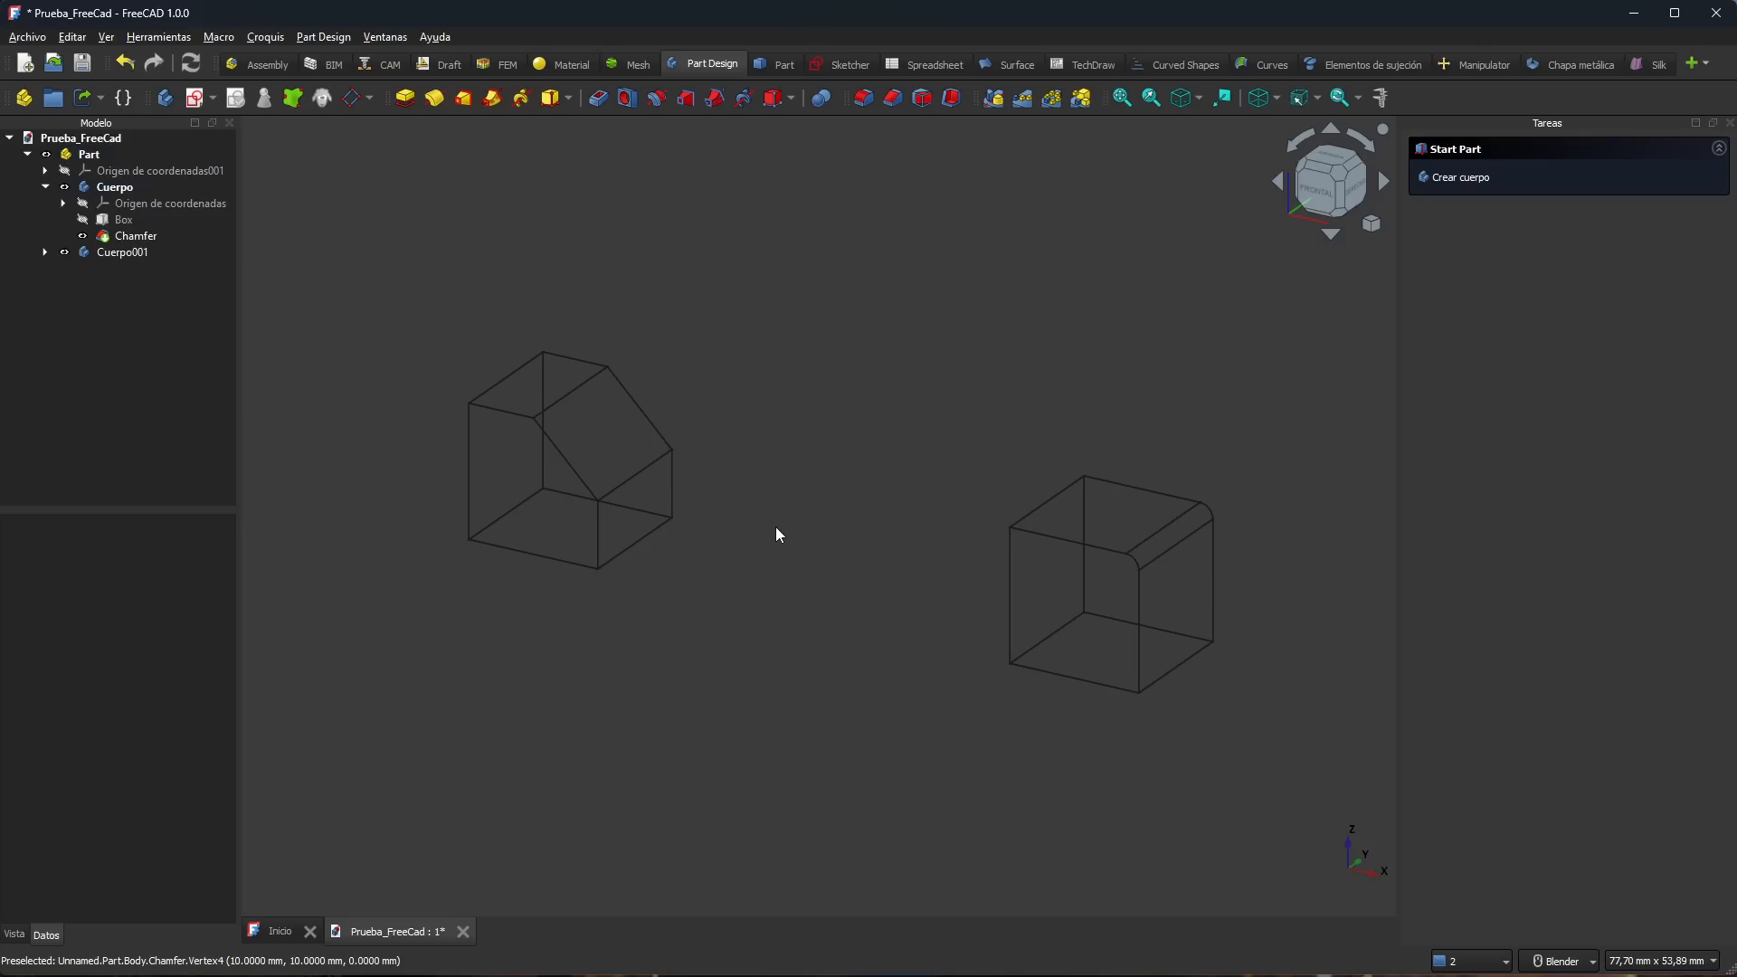
left_click(1084, 507)
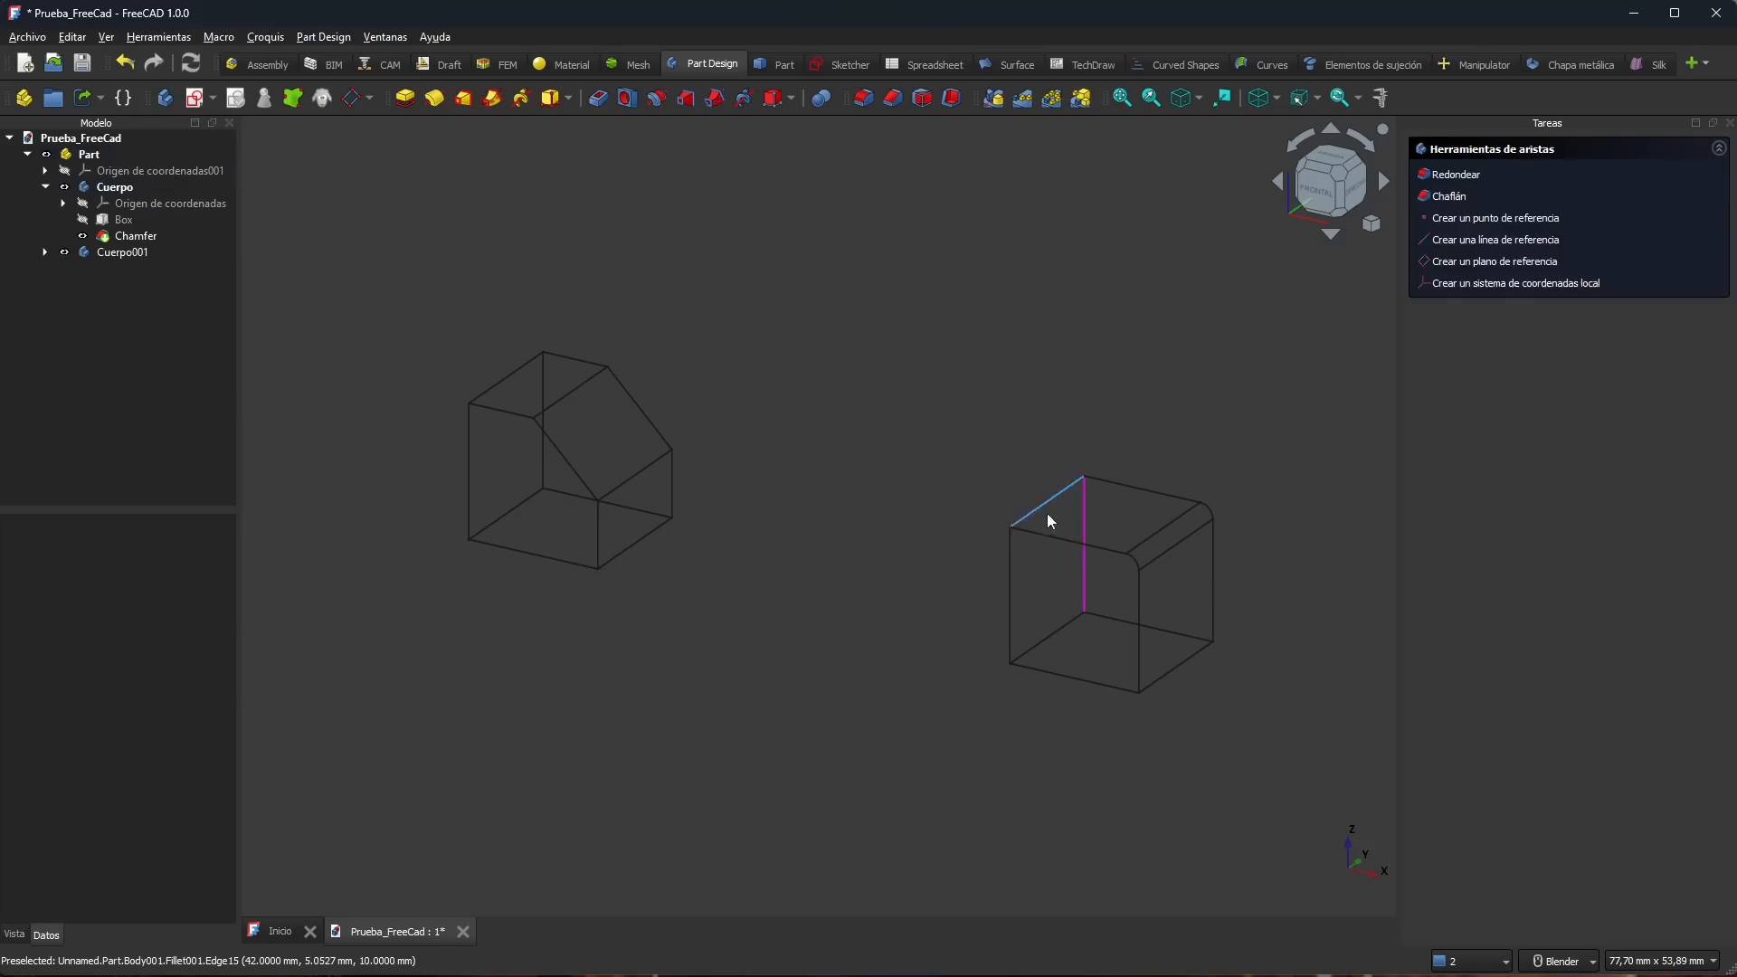
left_click(546, 387)
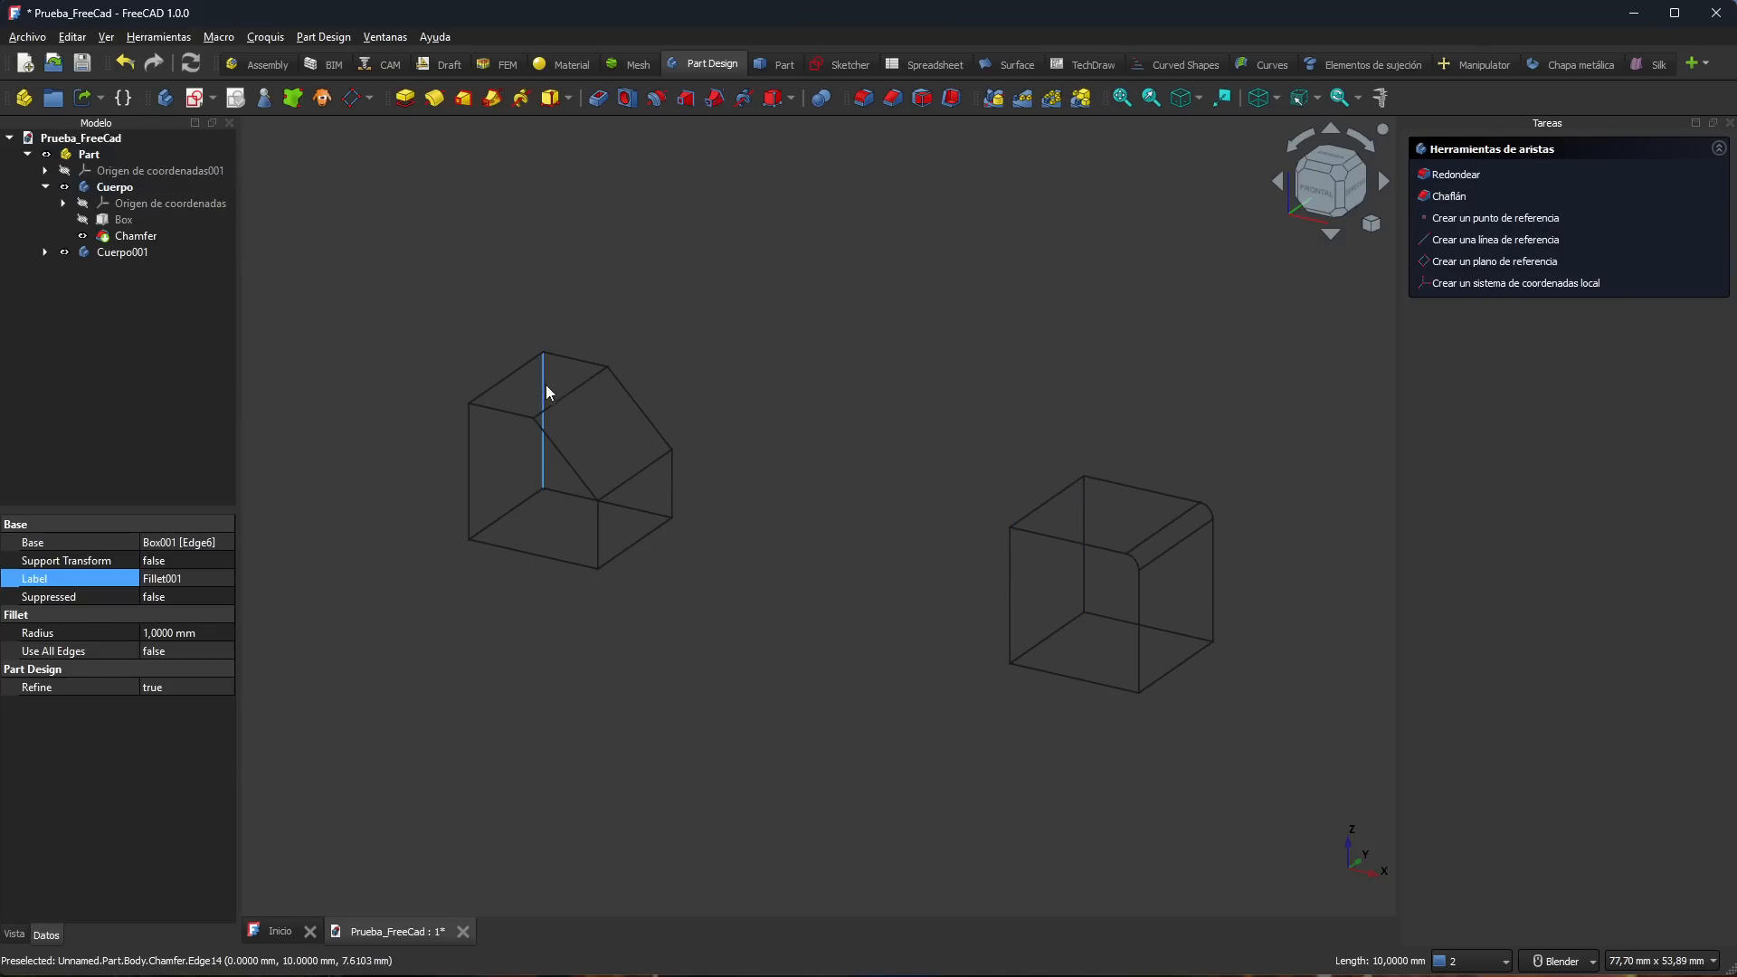
left_click(560, 493)
middle_click_drag(731, 718, 748, 692)
left_click(932, 546)
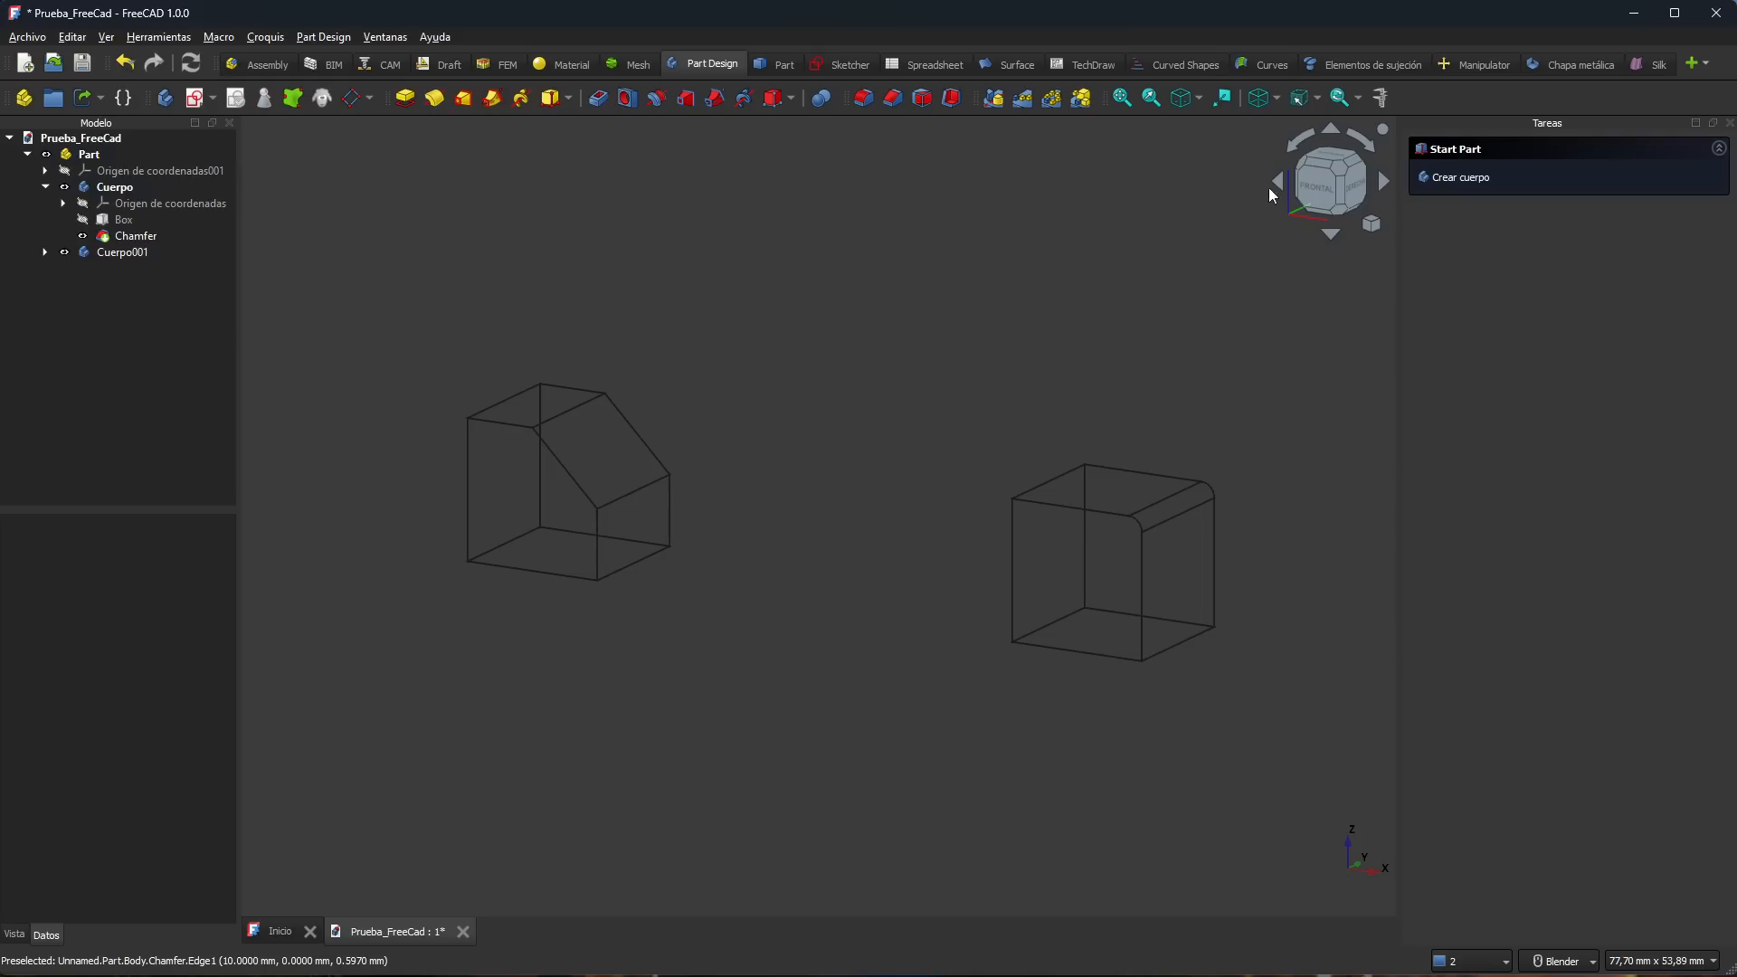
Step: Return both bodies to the Como es display mode and inspect them from a slightly higher angle
left_click(1274, 97)
left_click(1274, 119)
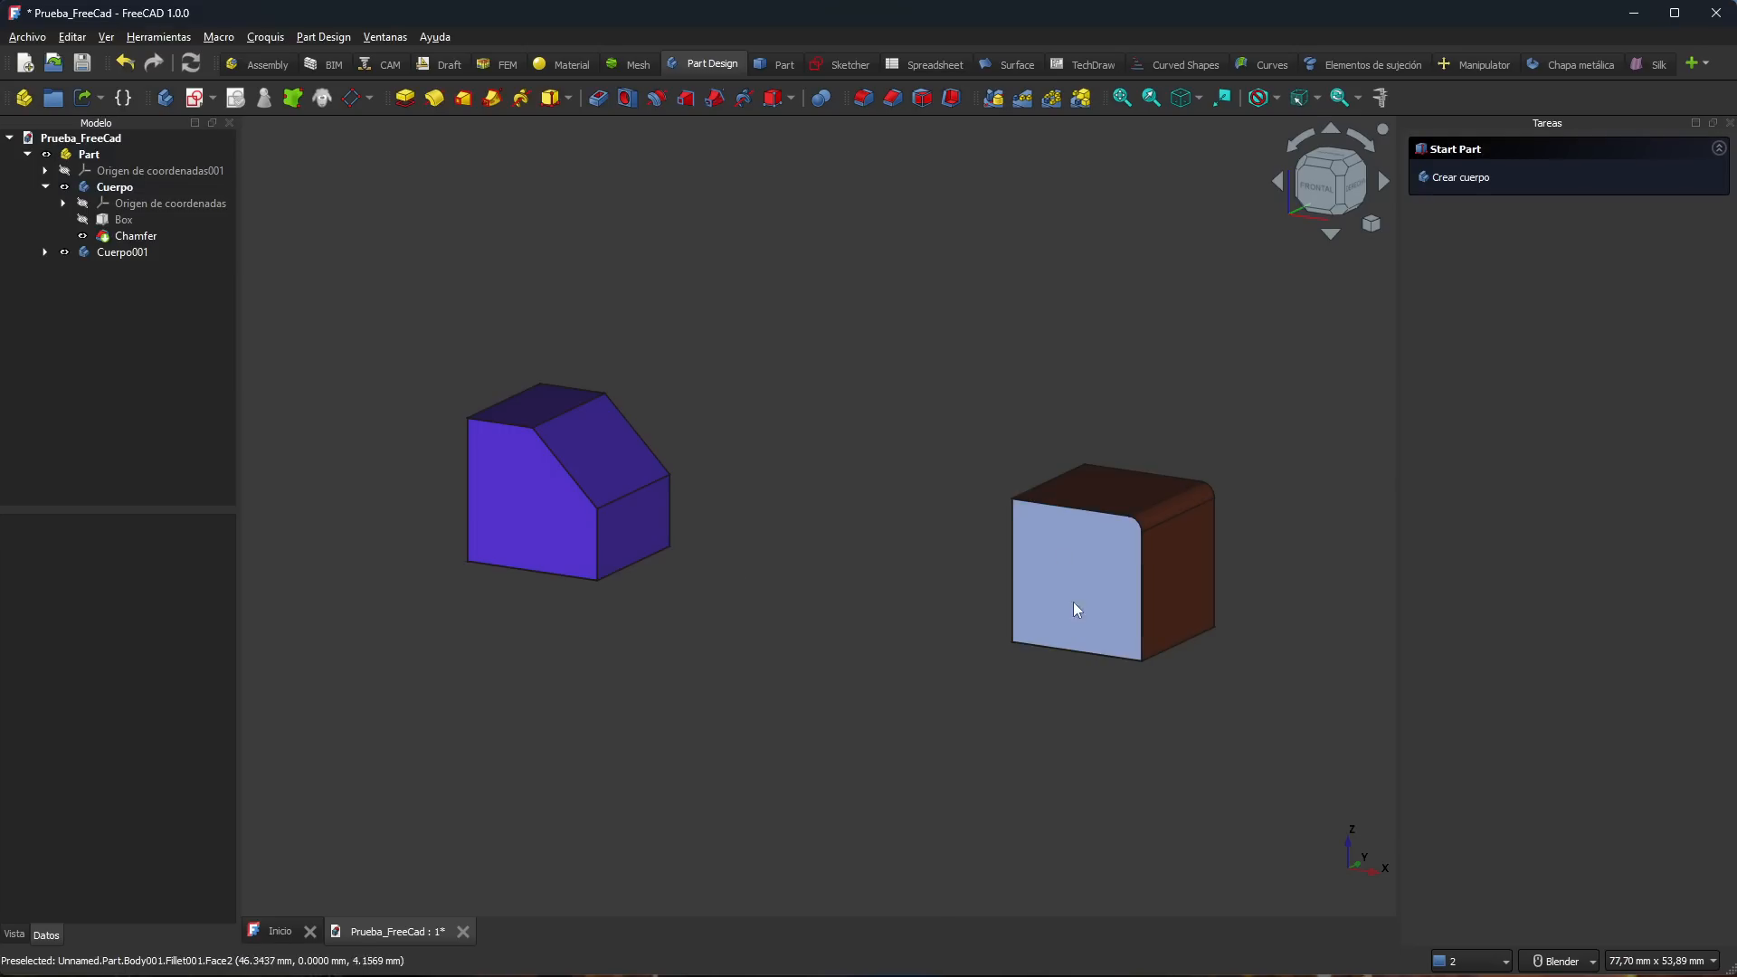
middle_click_drag(838, 566, 834, 579)
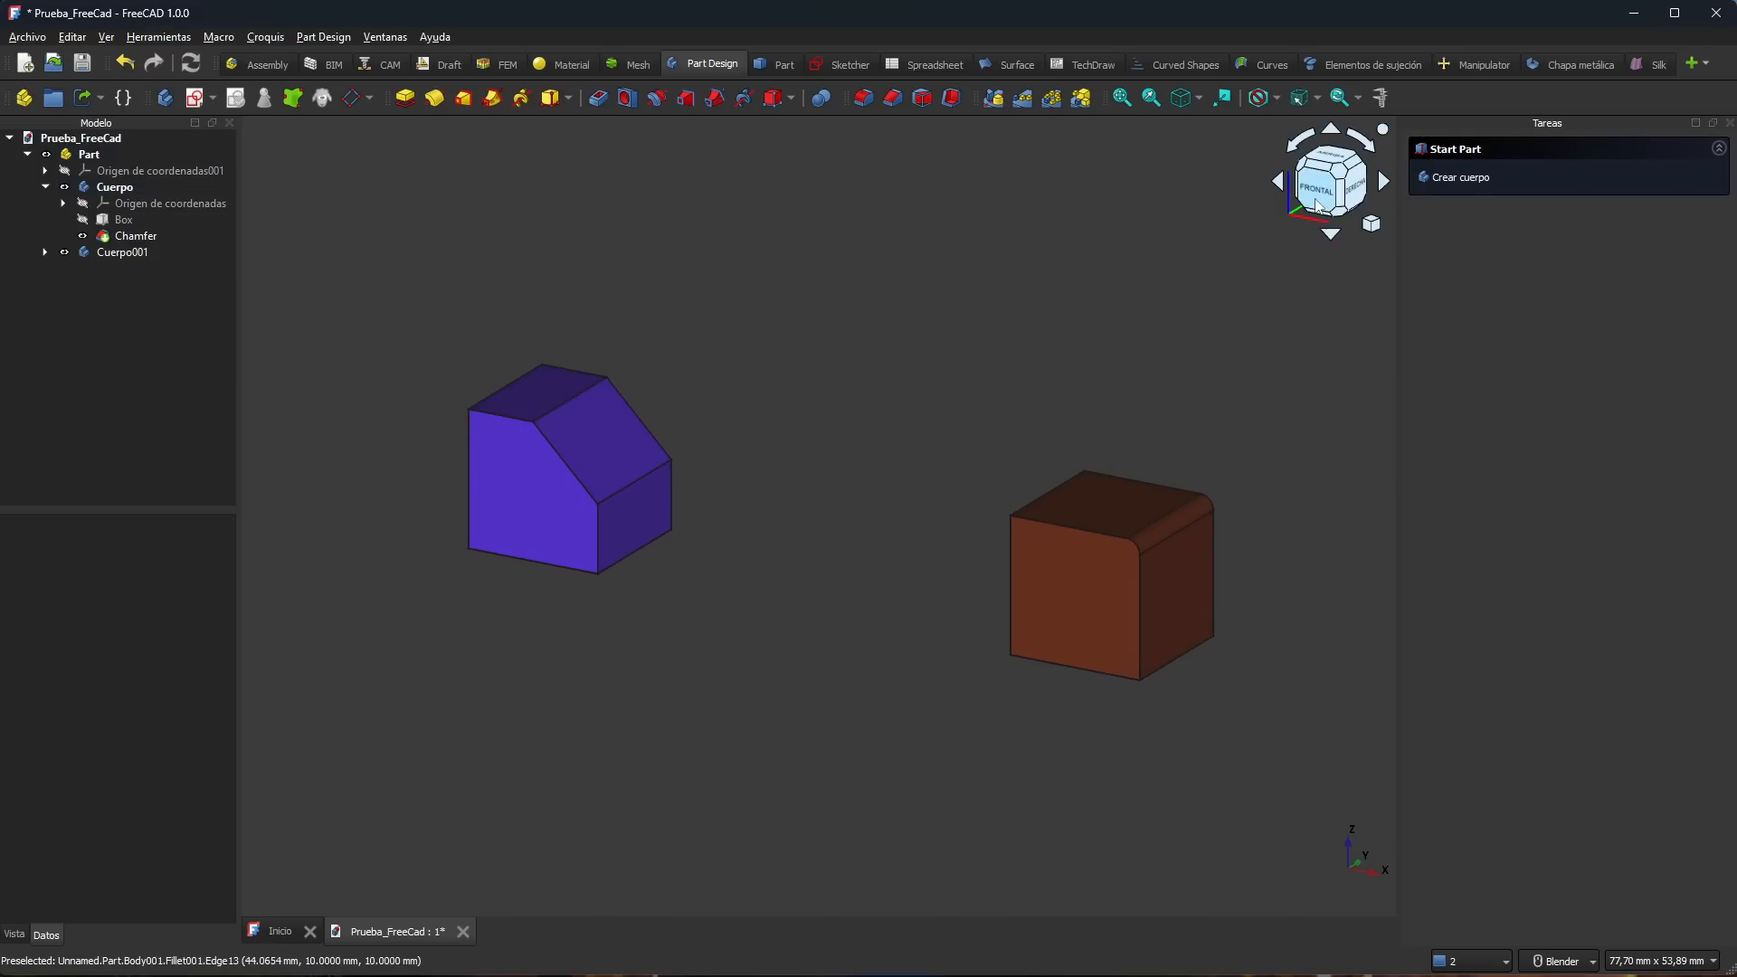
Step: Show both bodies in the Modelo de alambres display mode, then change it to Línea oculta
left_click(1277, 98)
left_click(1272, 167)
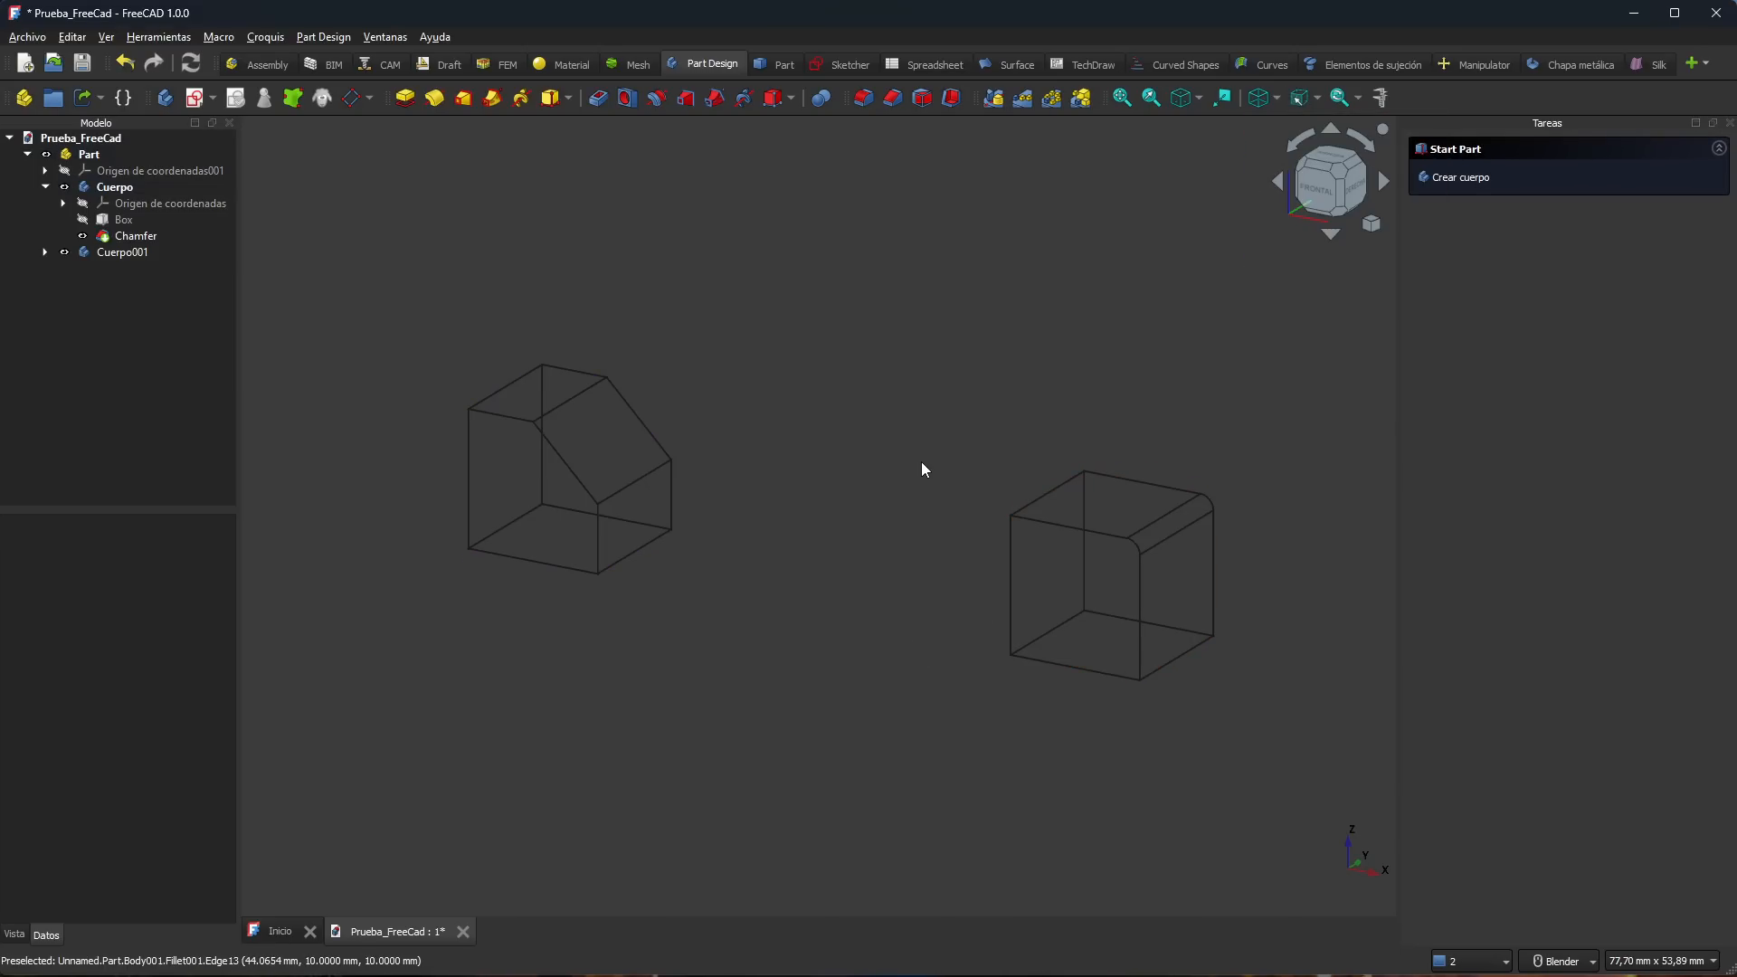
left_click(1274, 102)
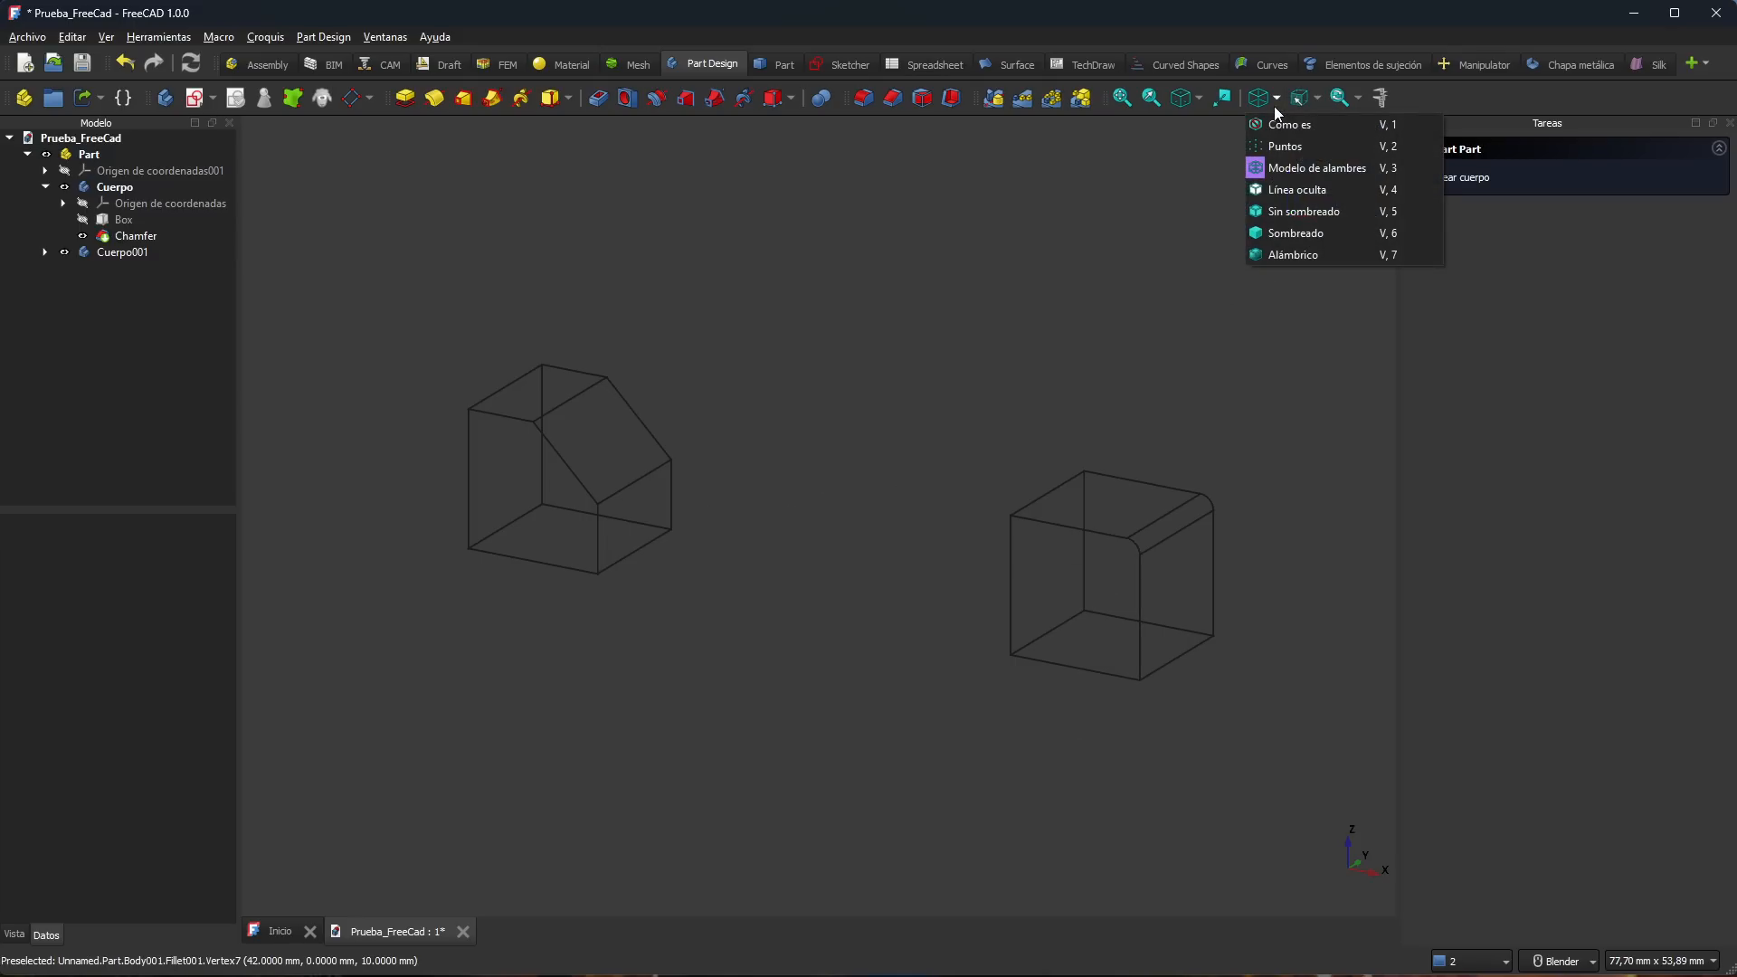
left_click(1300, 189)
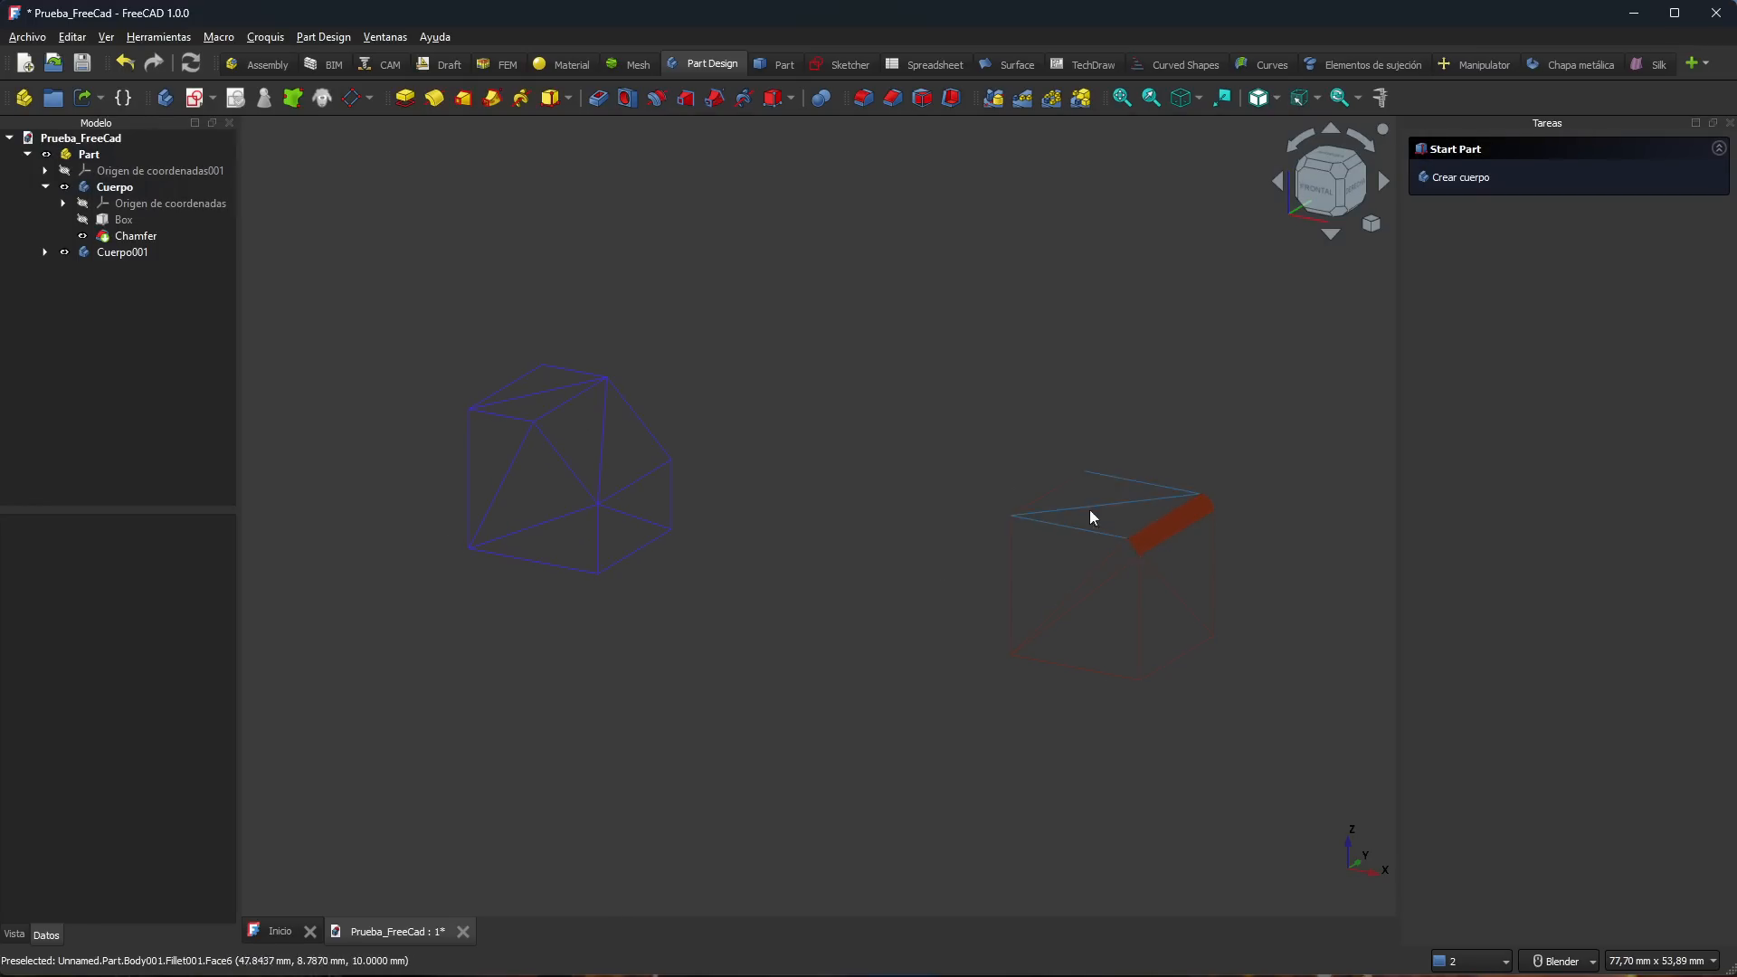
Step: Display both bodies in the Sin sombreado mode and check the flat appearance of their faces
middle_click_drag(874, 547, 860, 541)
left_click(1277, 98)
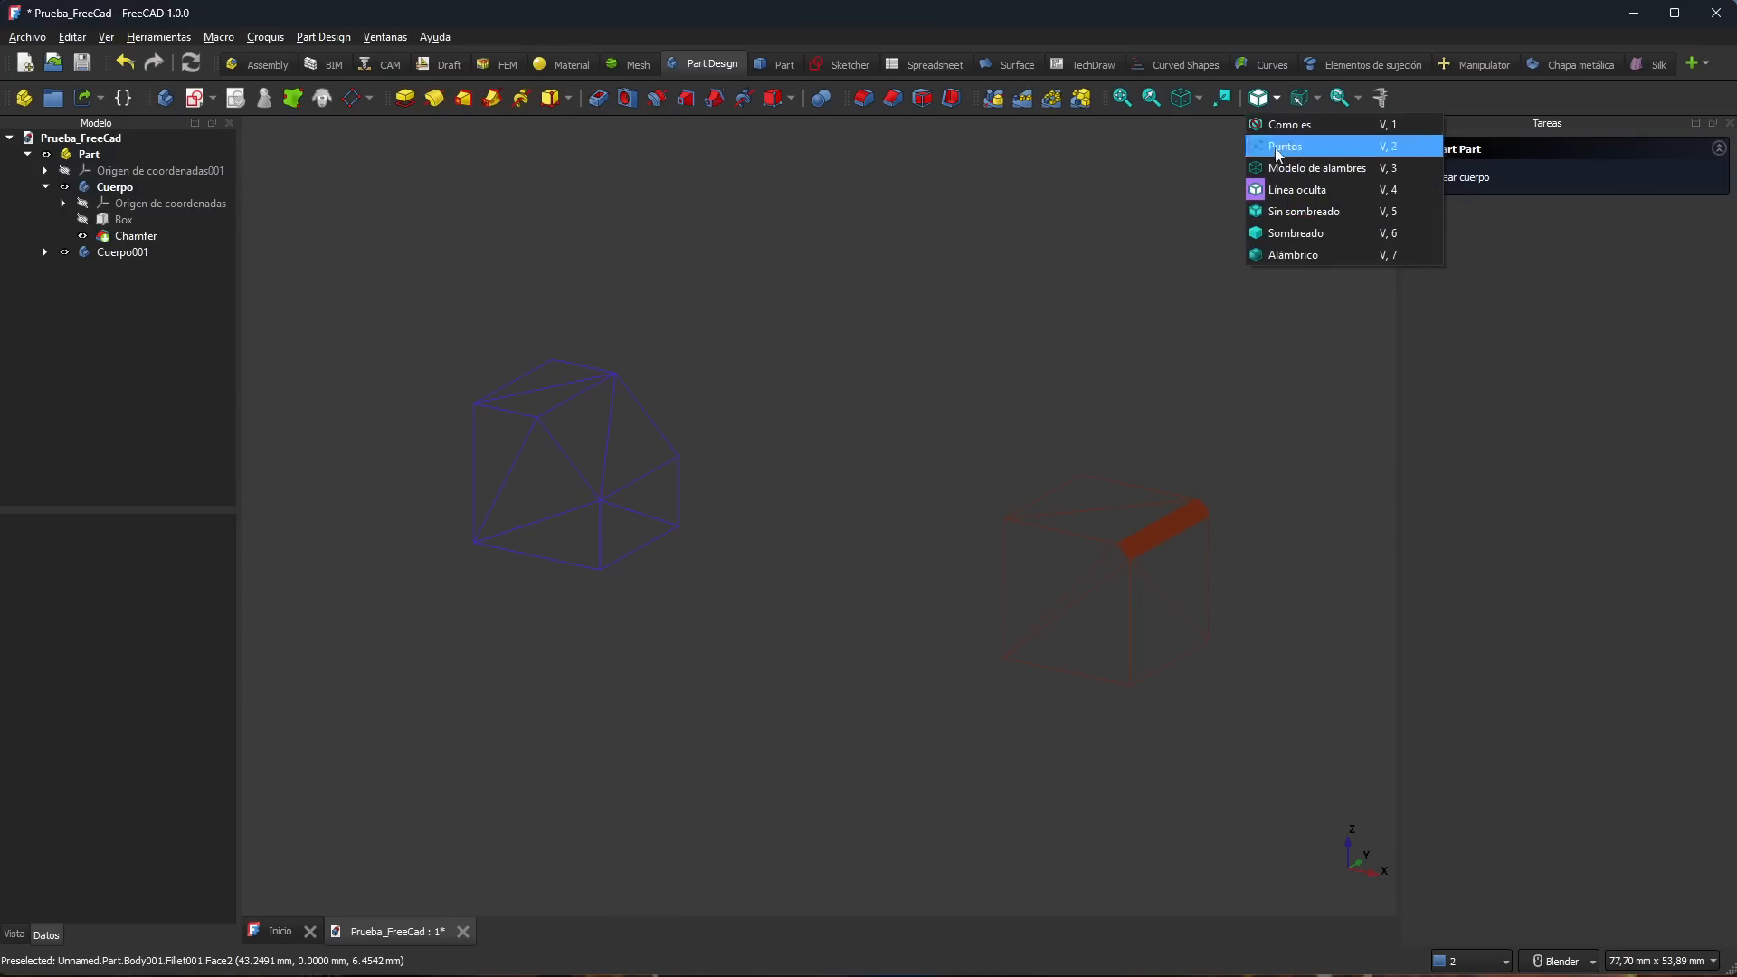
left_click(1288, 204)
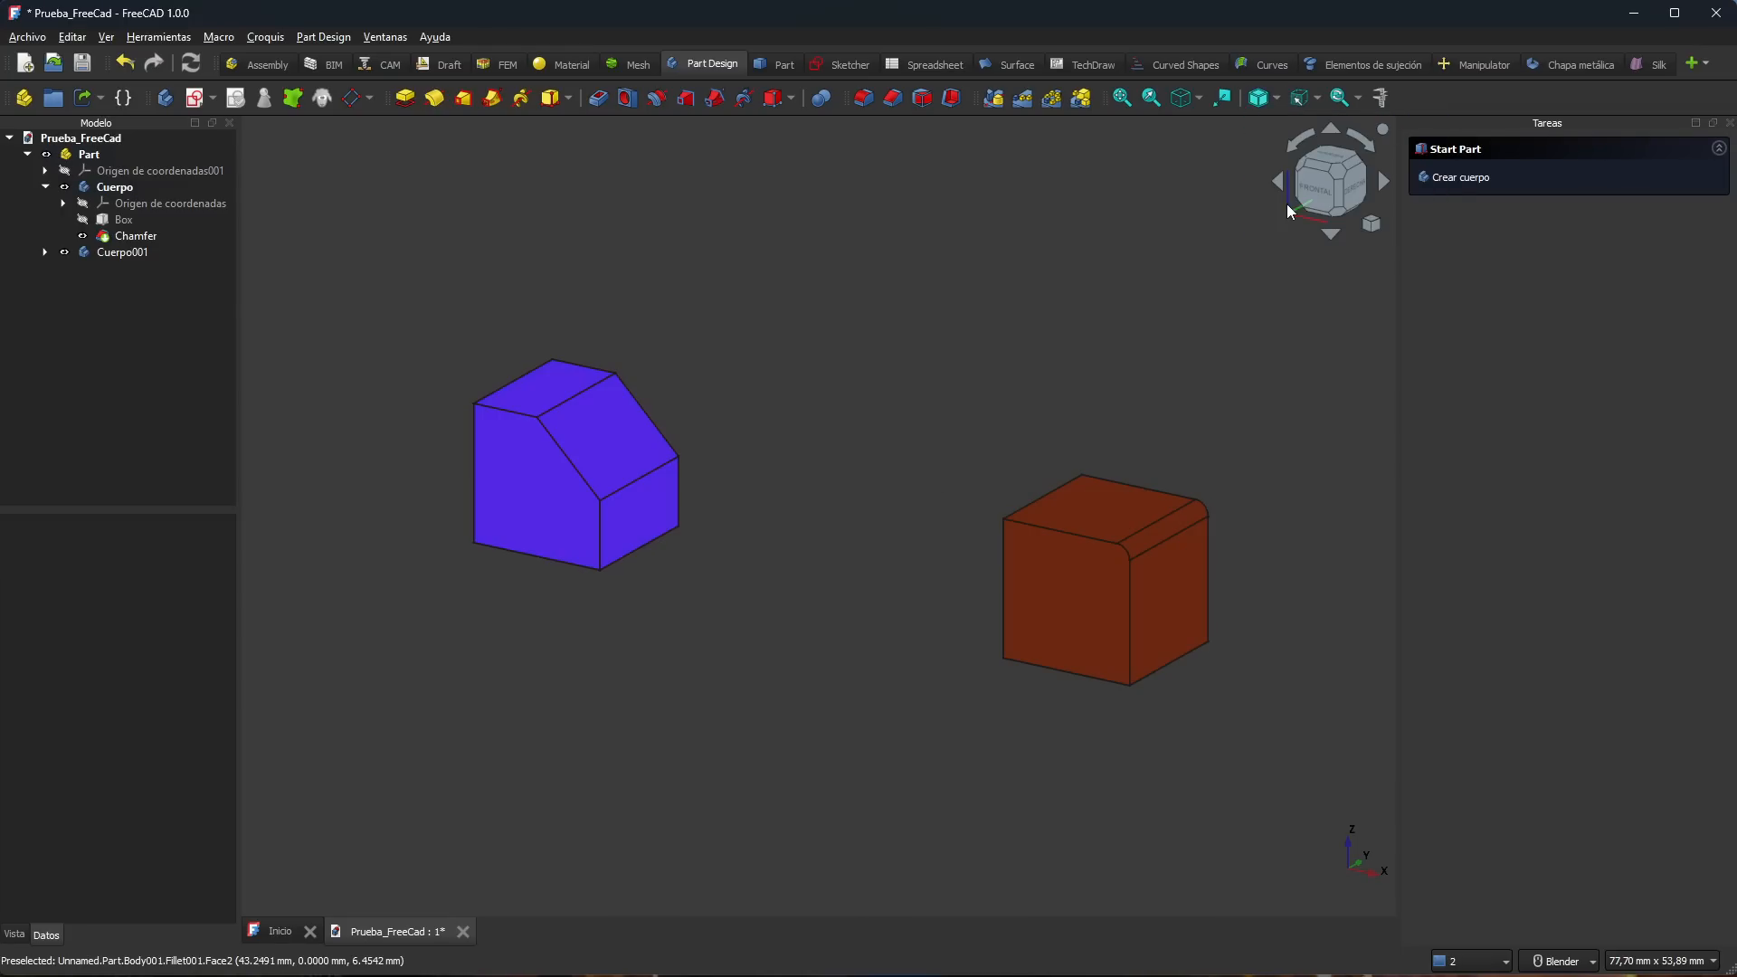
left_click(1277, 97)
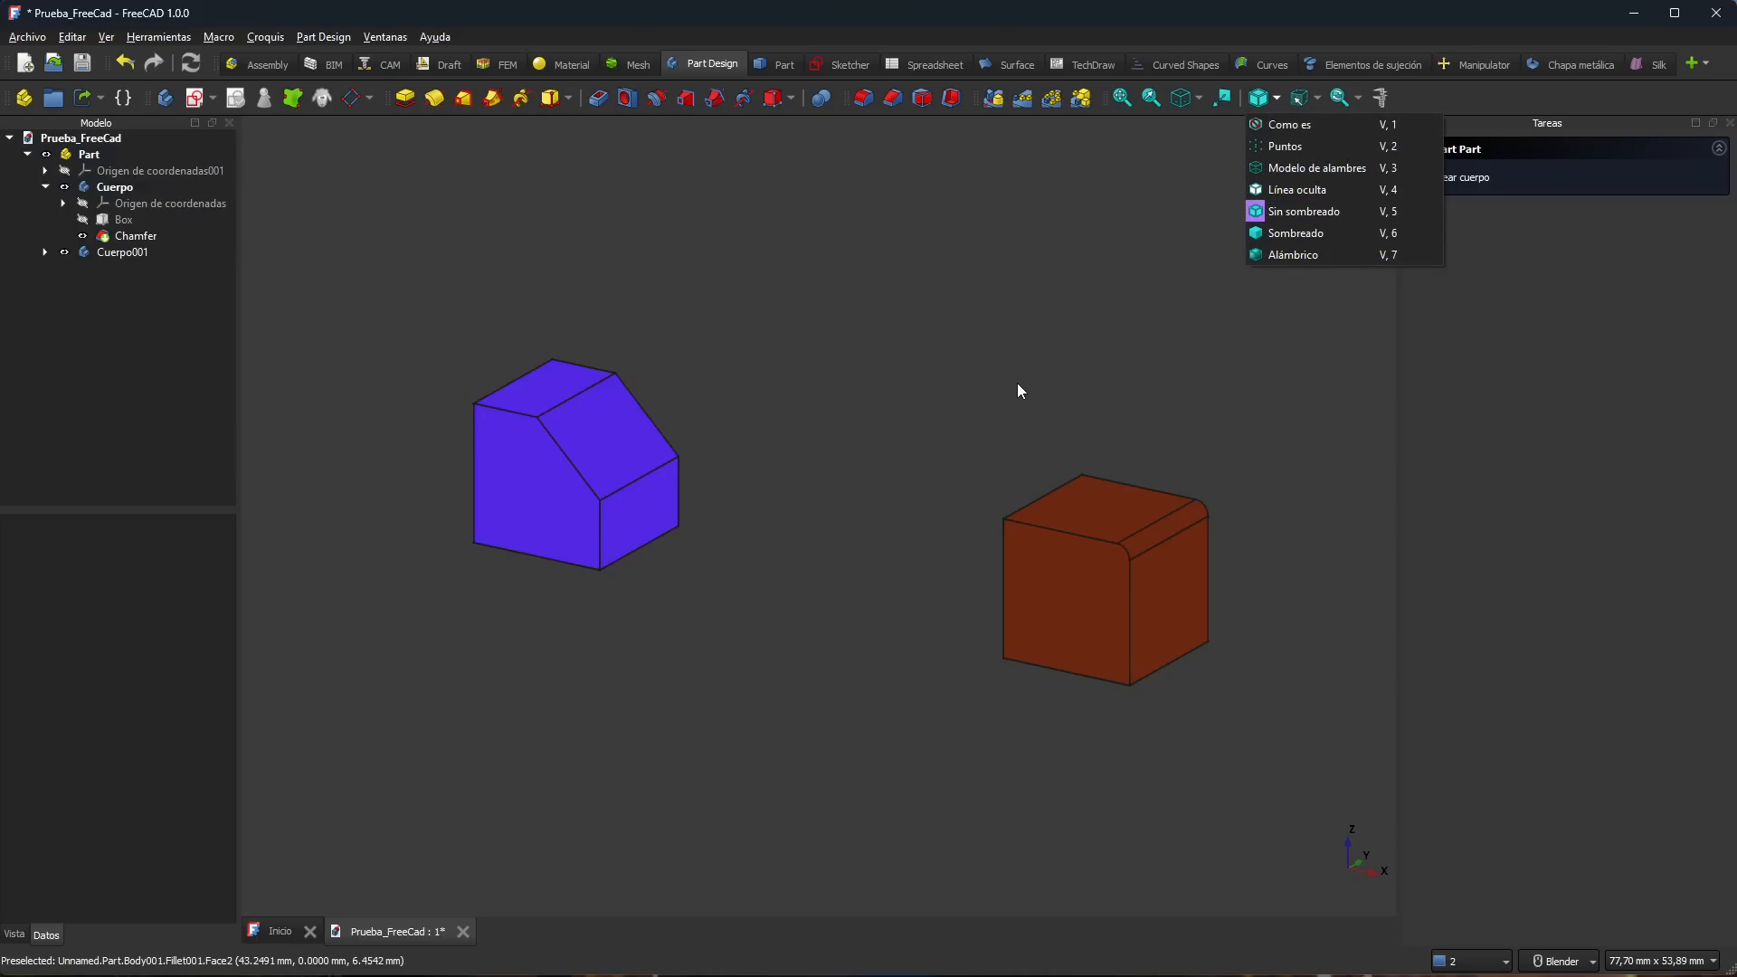
left_click(805, 463)
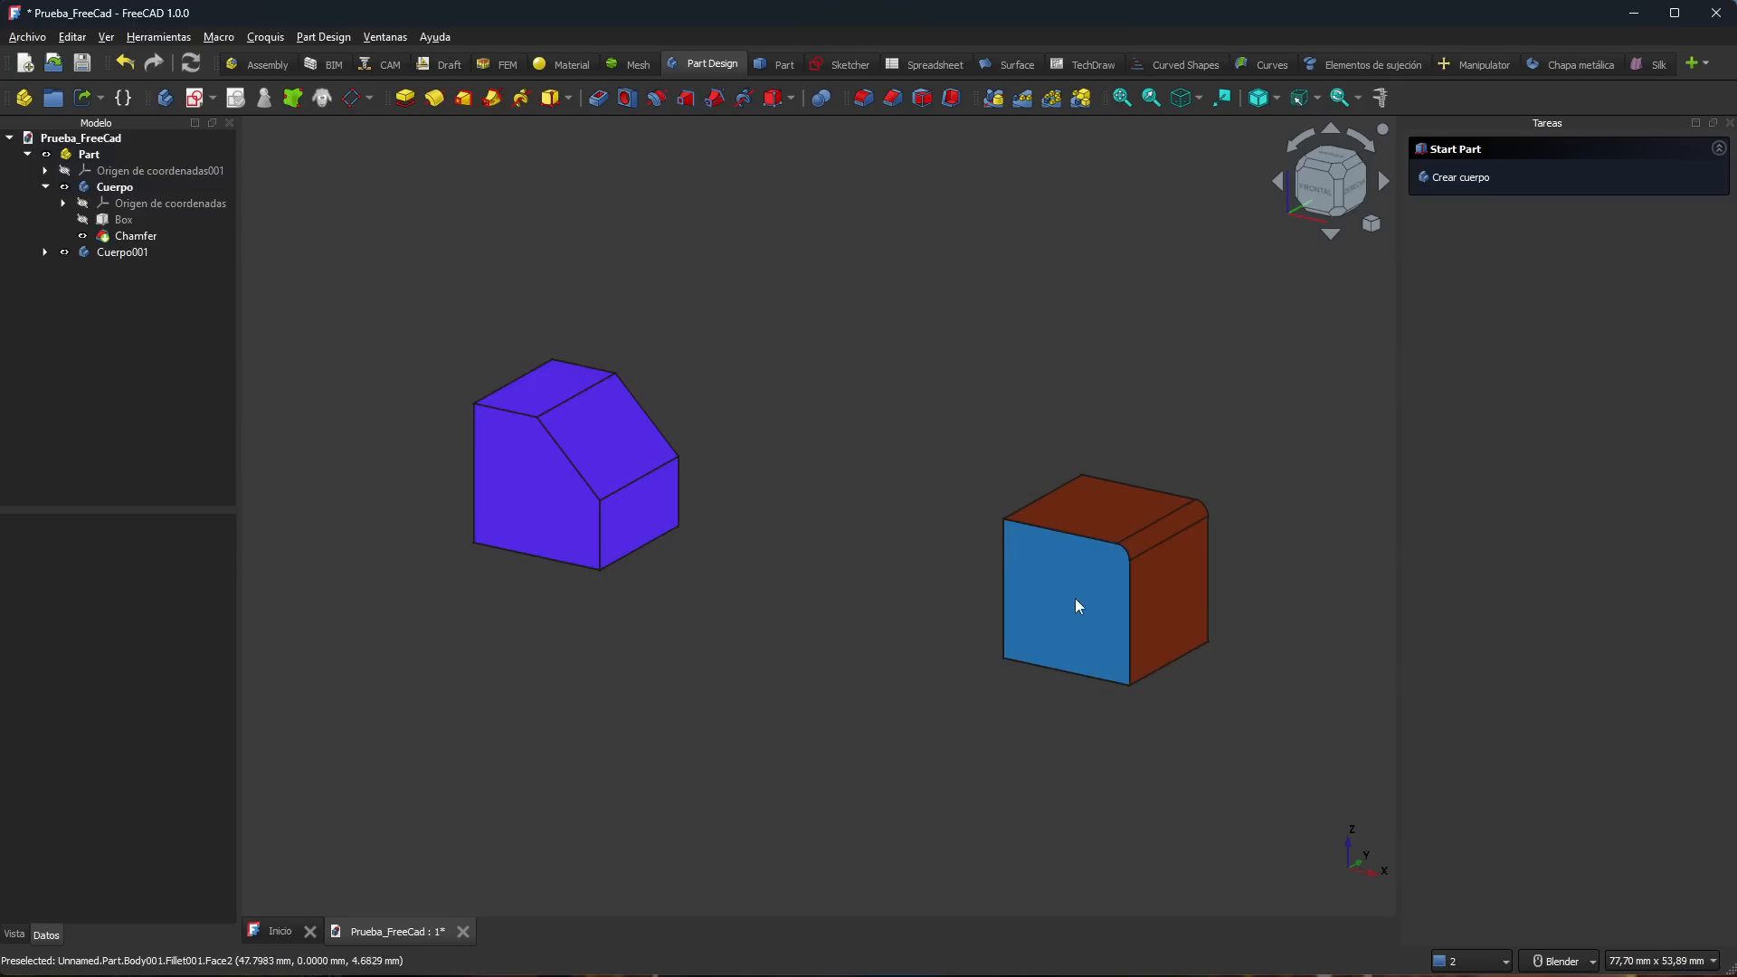
Step: Switch both bodies to Como es for comparison, then back to the Sin sombreado display mode
left_click(1274, 100)
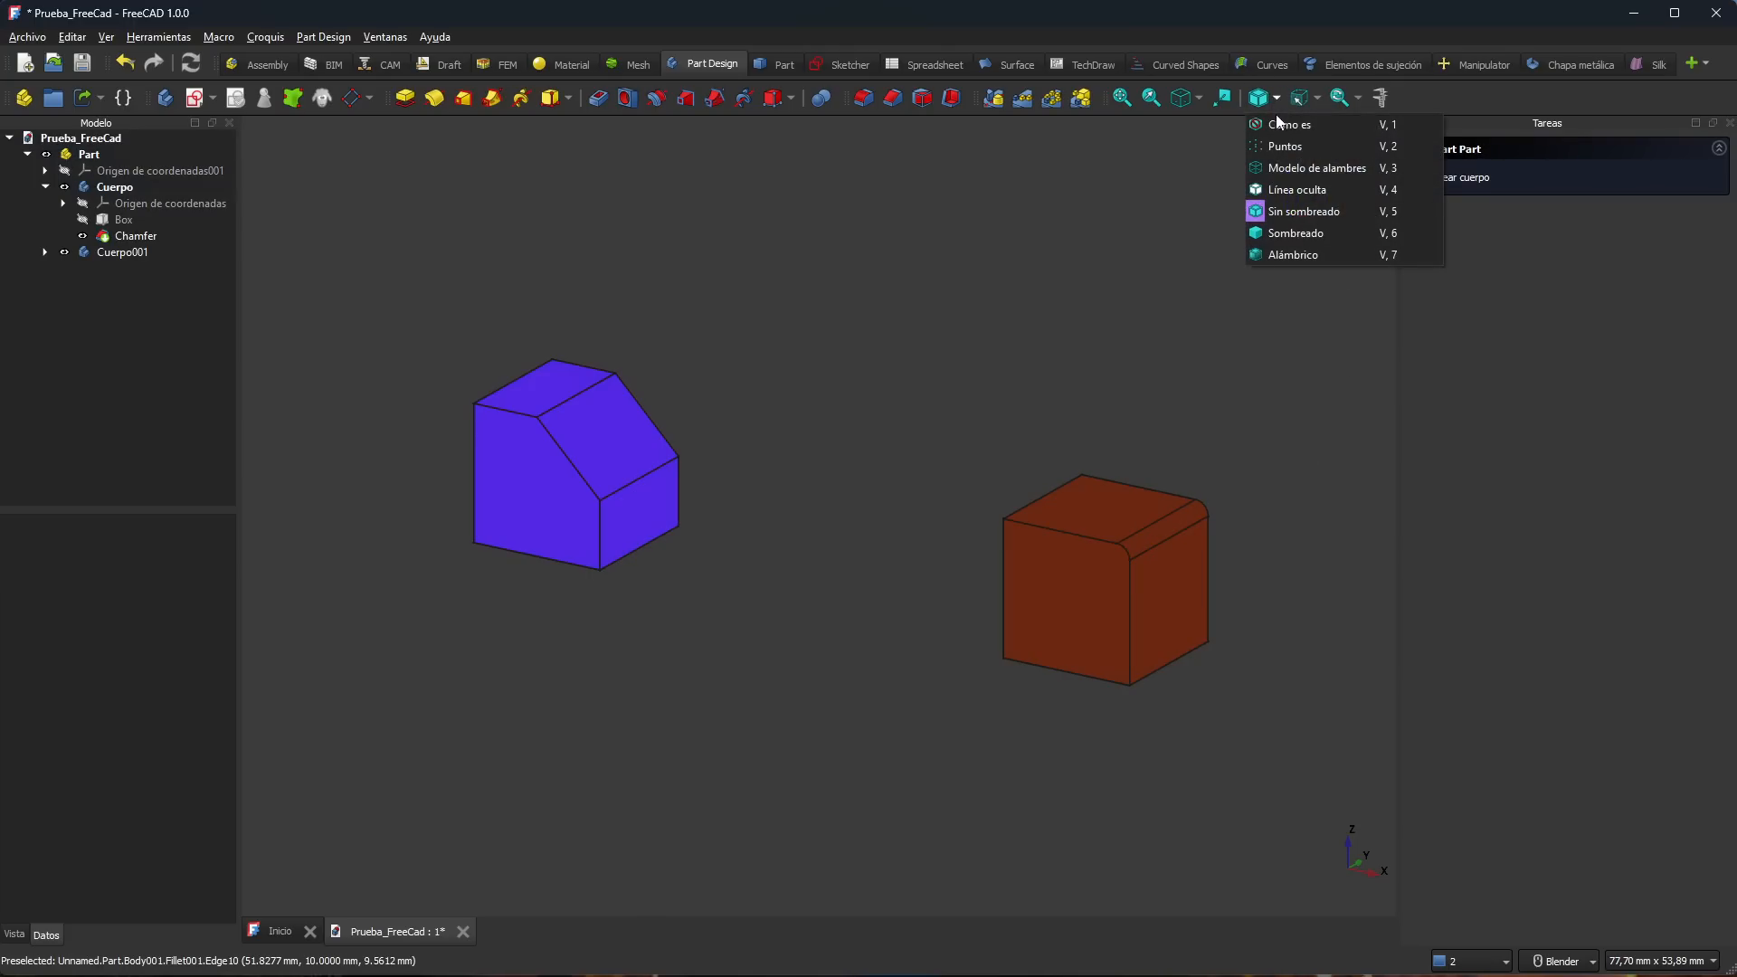
left_click(1279, 143)
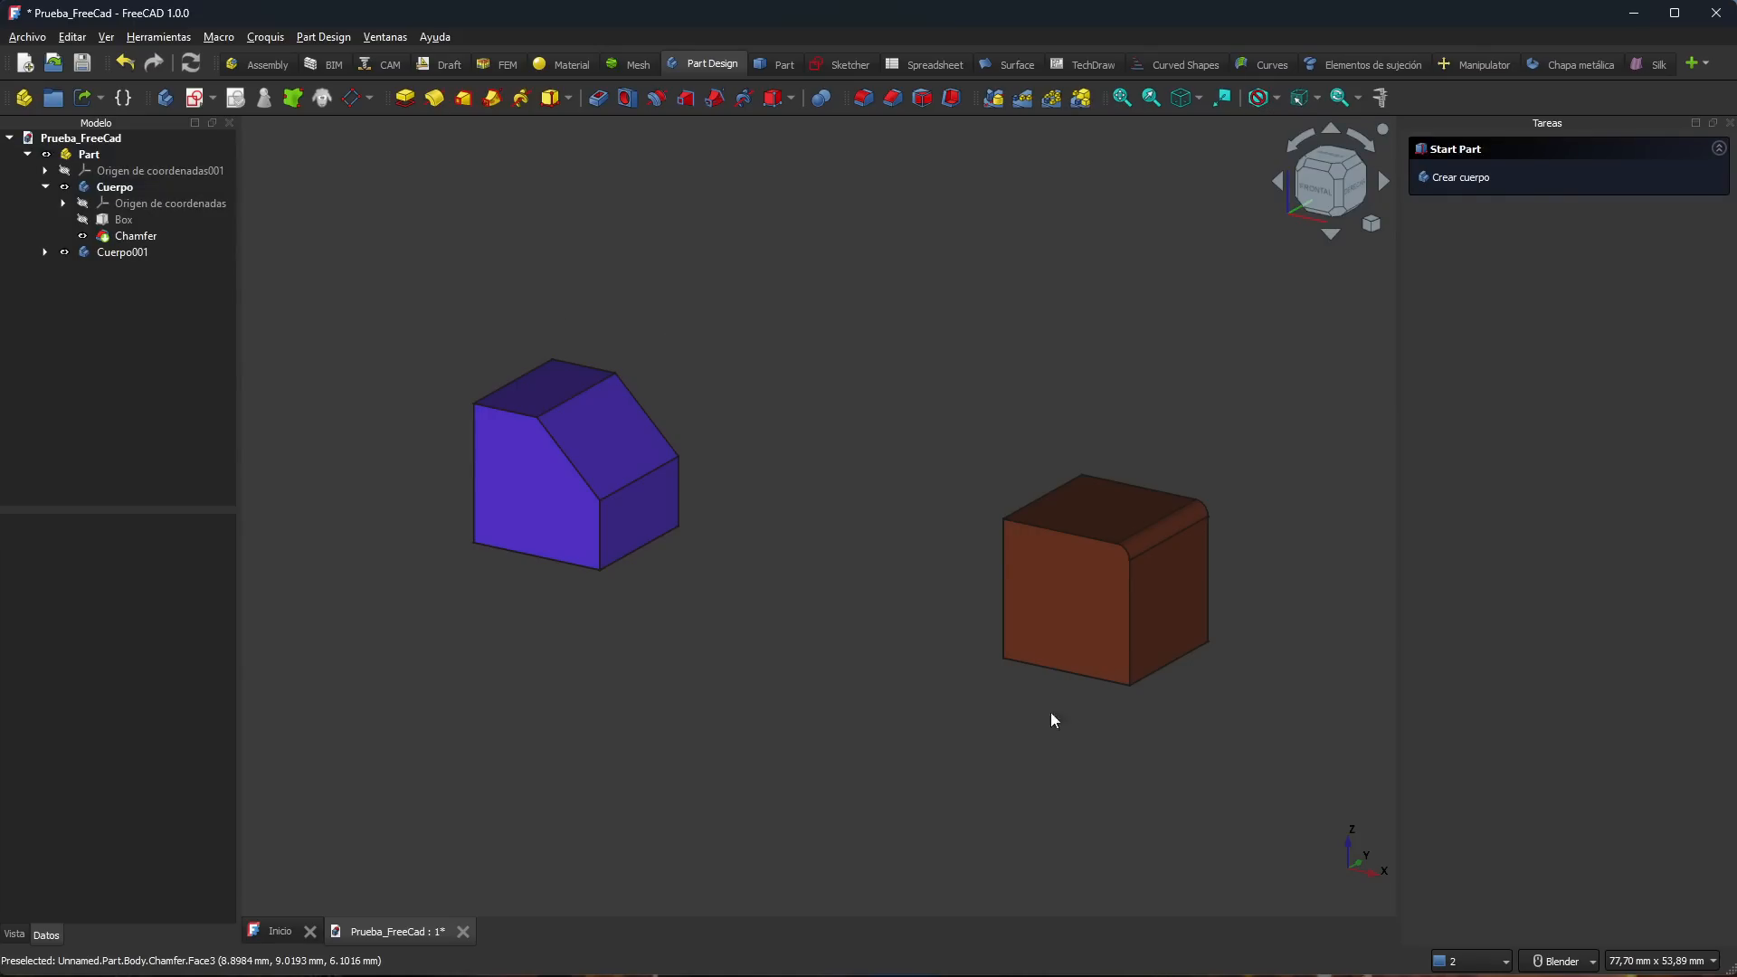
left_click(1276, 97)
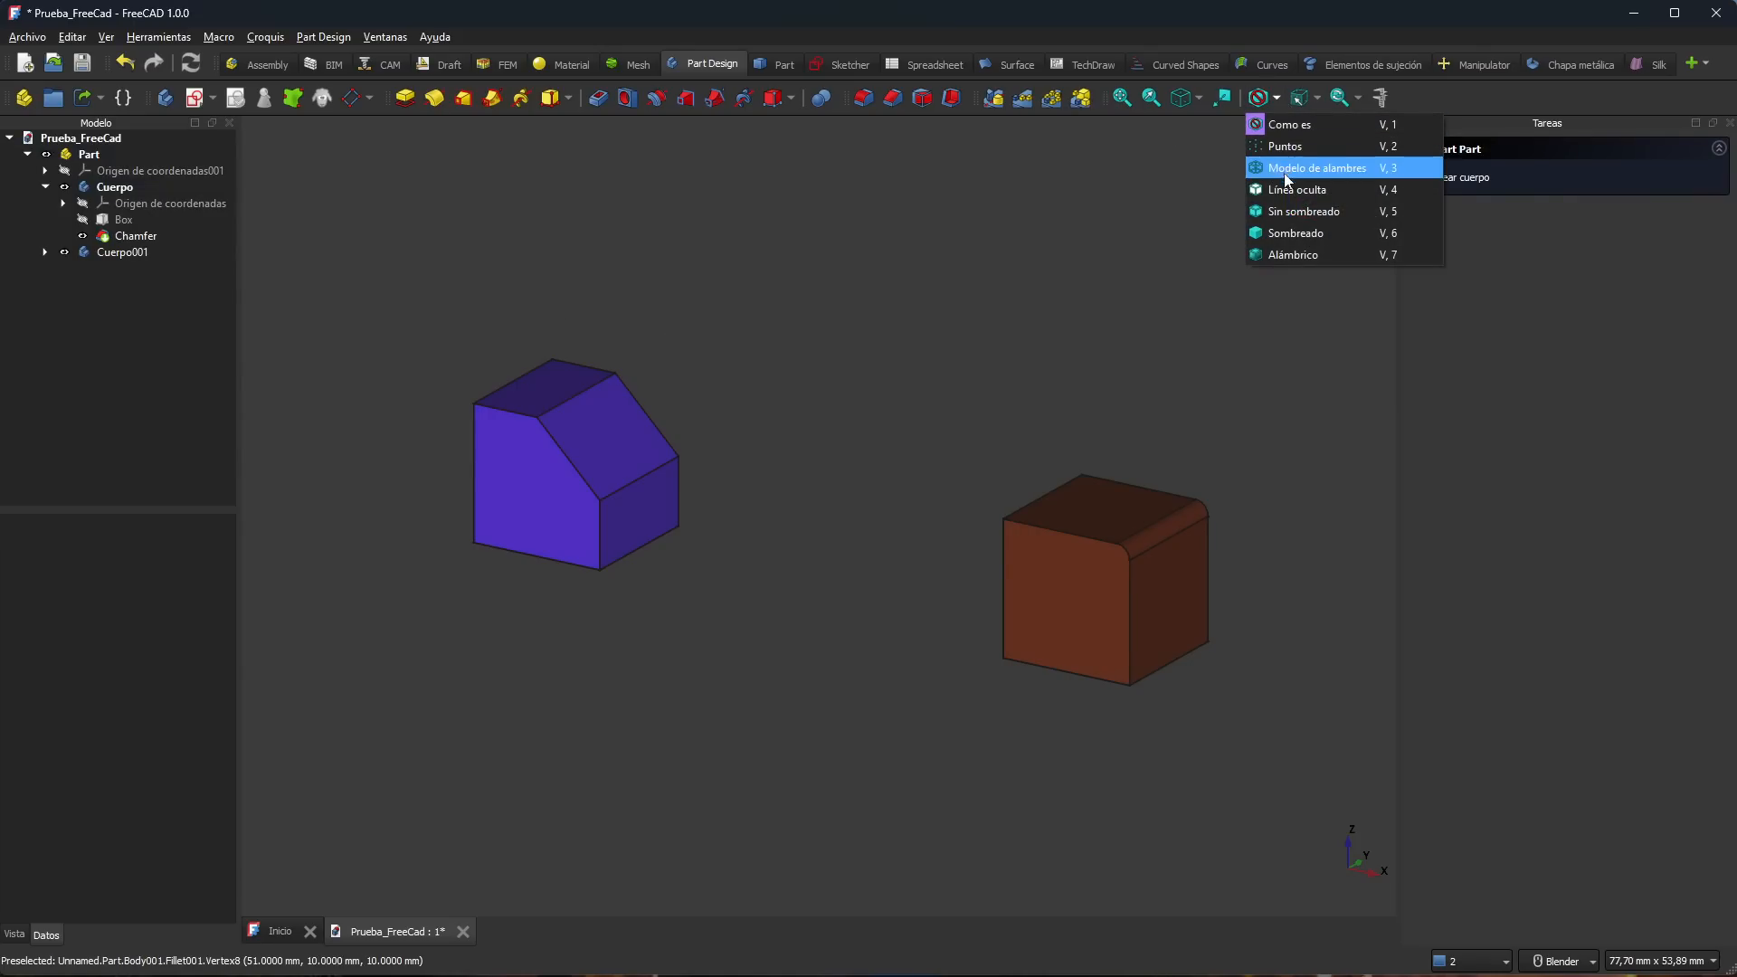
left_click(1358, 210)
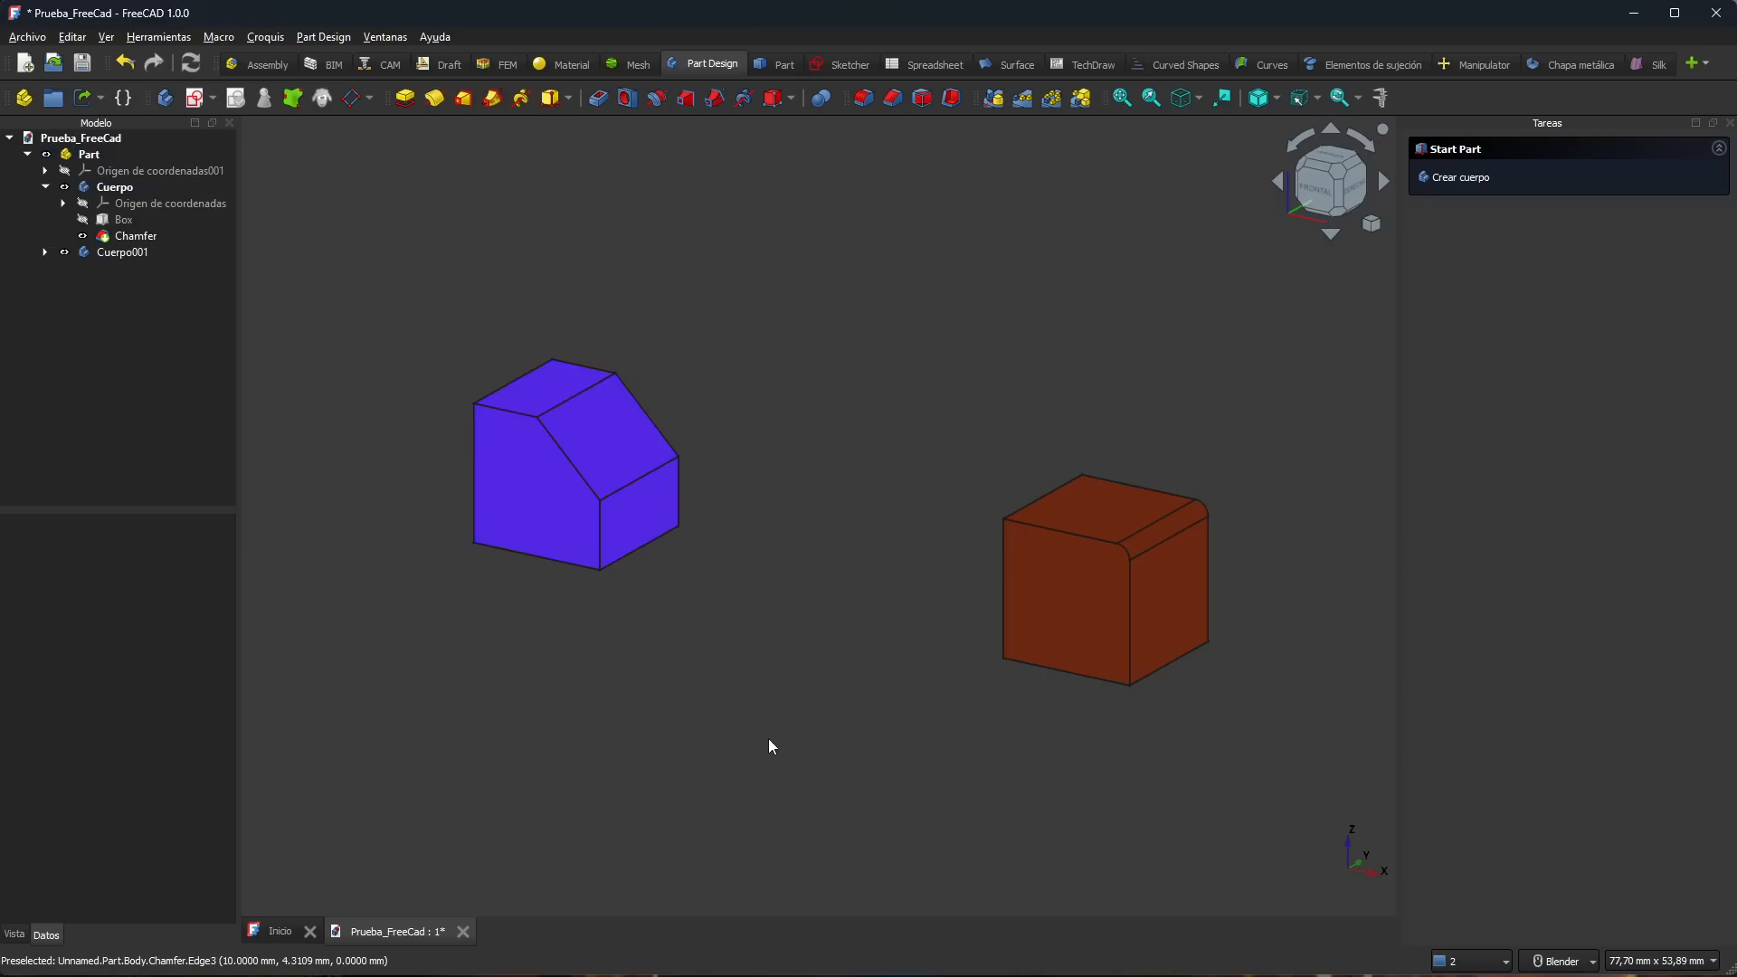
Step: Display both bodies in the Sombreado mode, then change them to the Alámbrico mode
left_click(1274, 99)
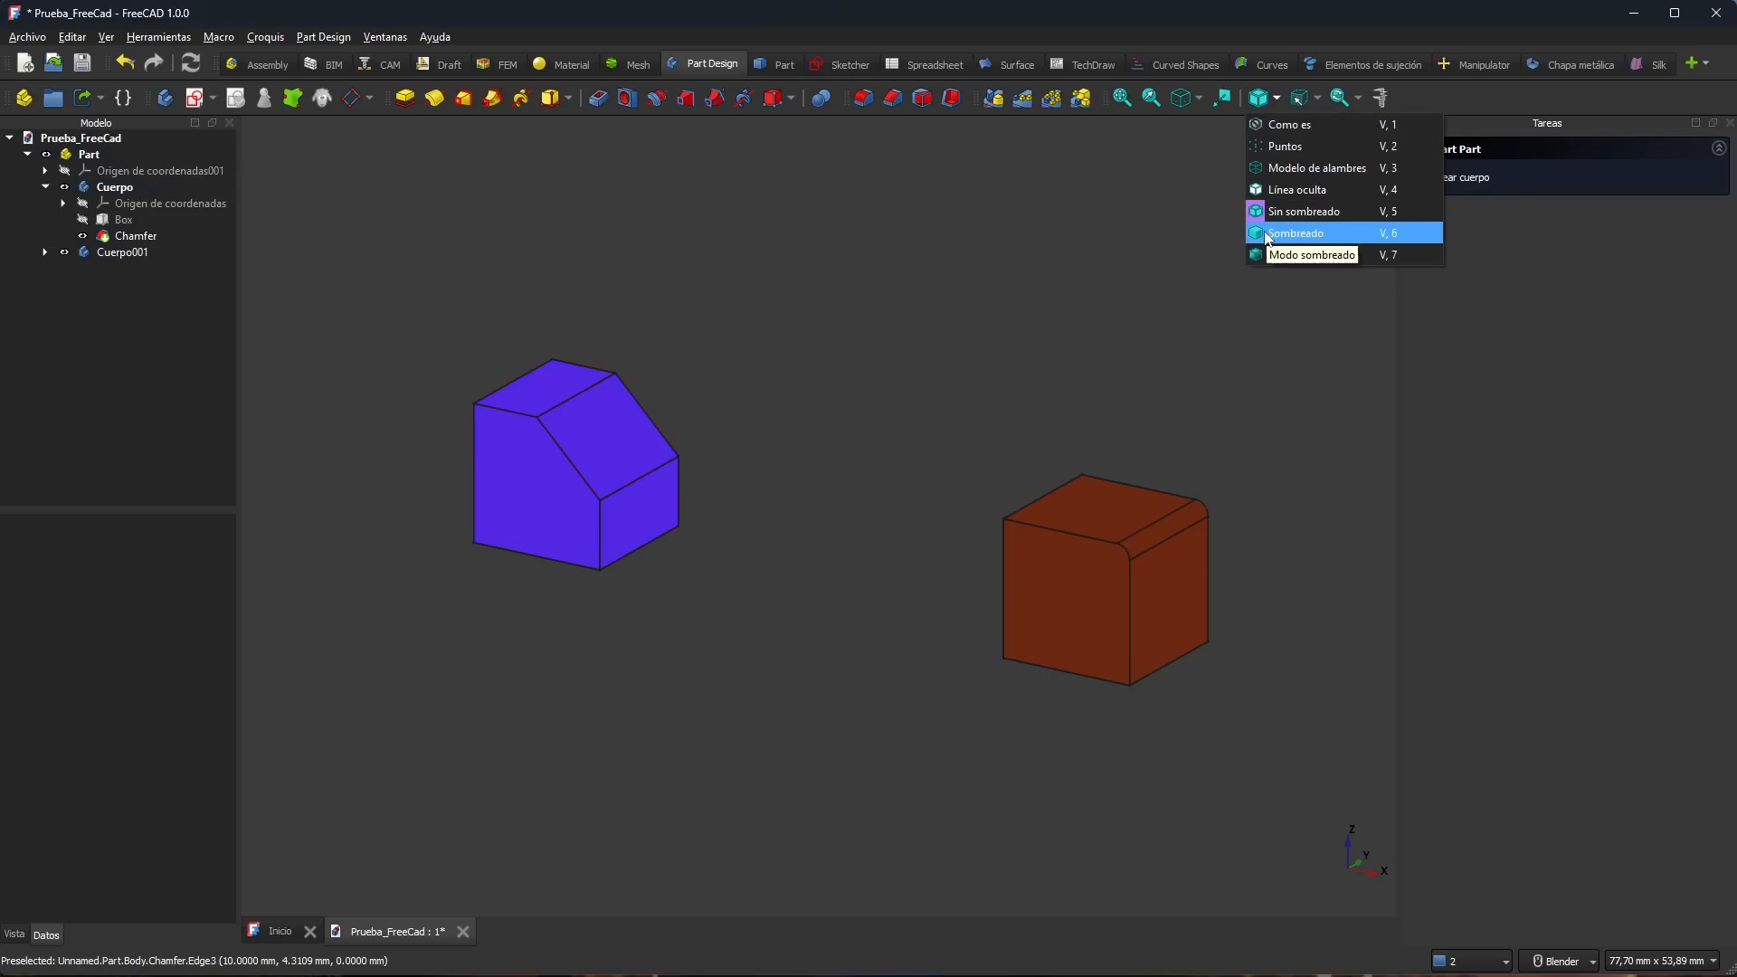
left_click(1299, 237)
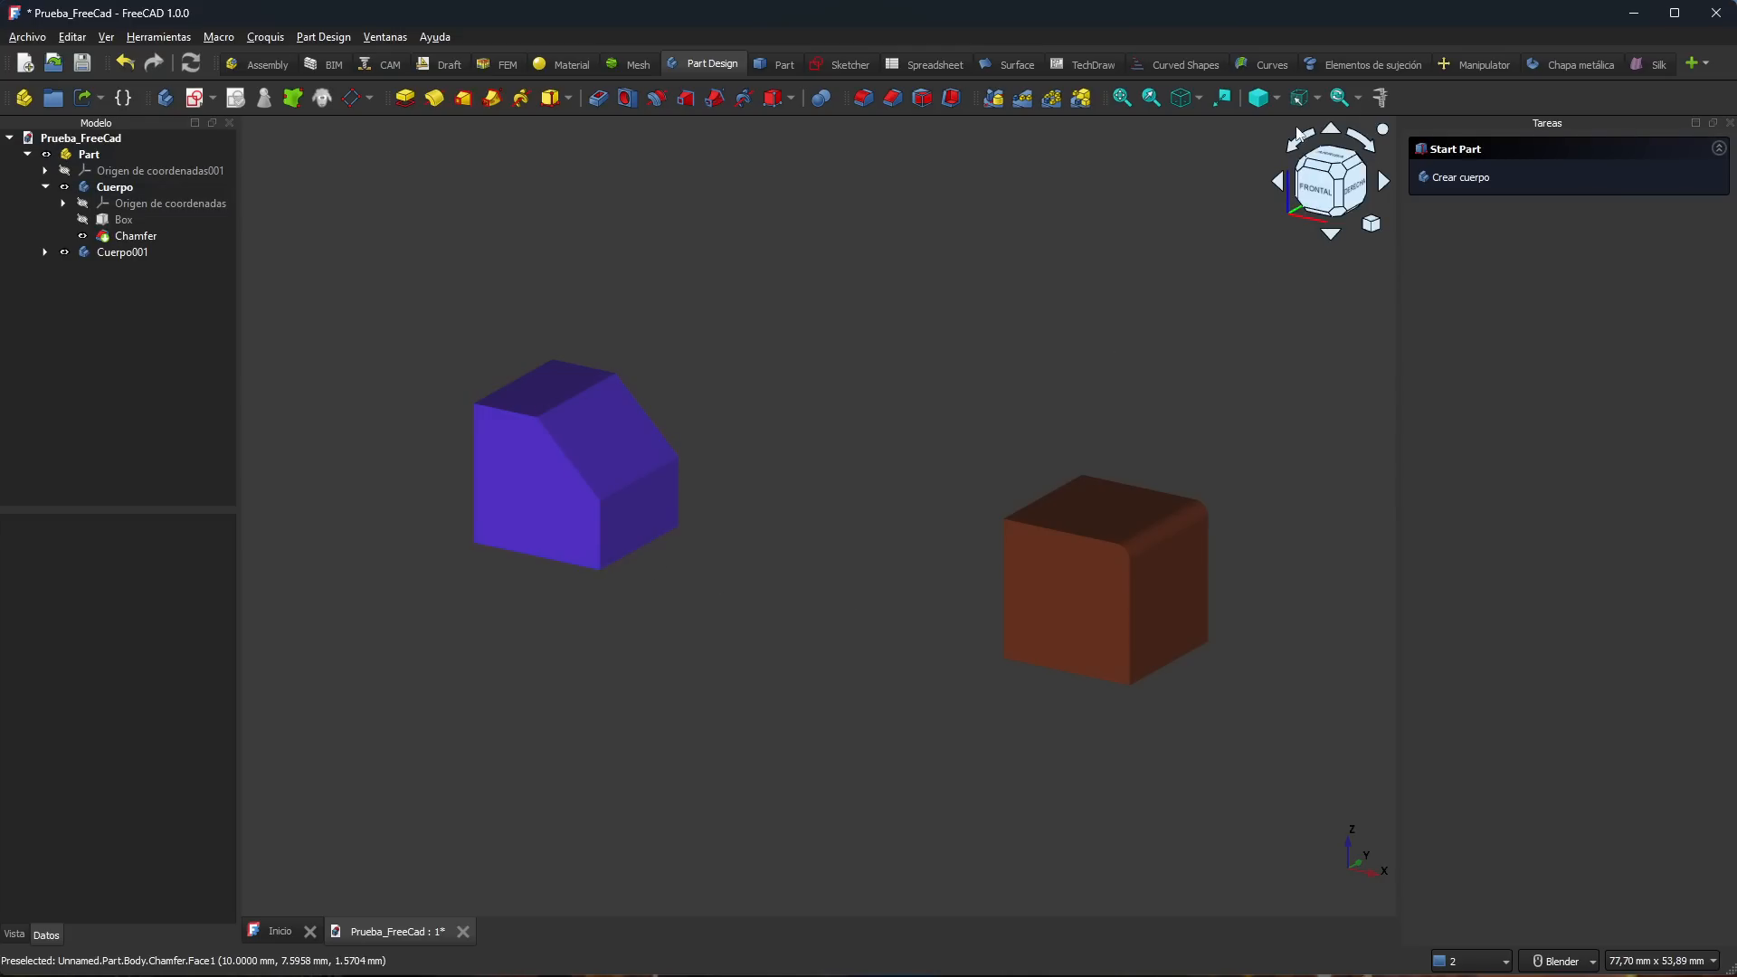
left_click(1277, 98)
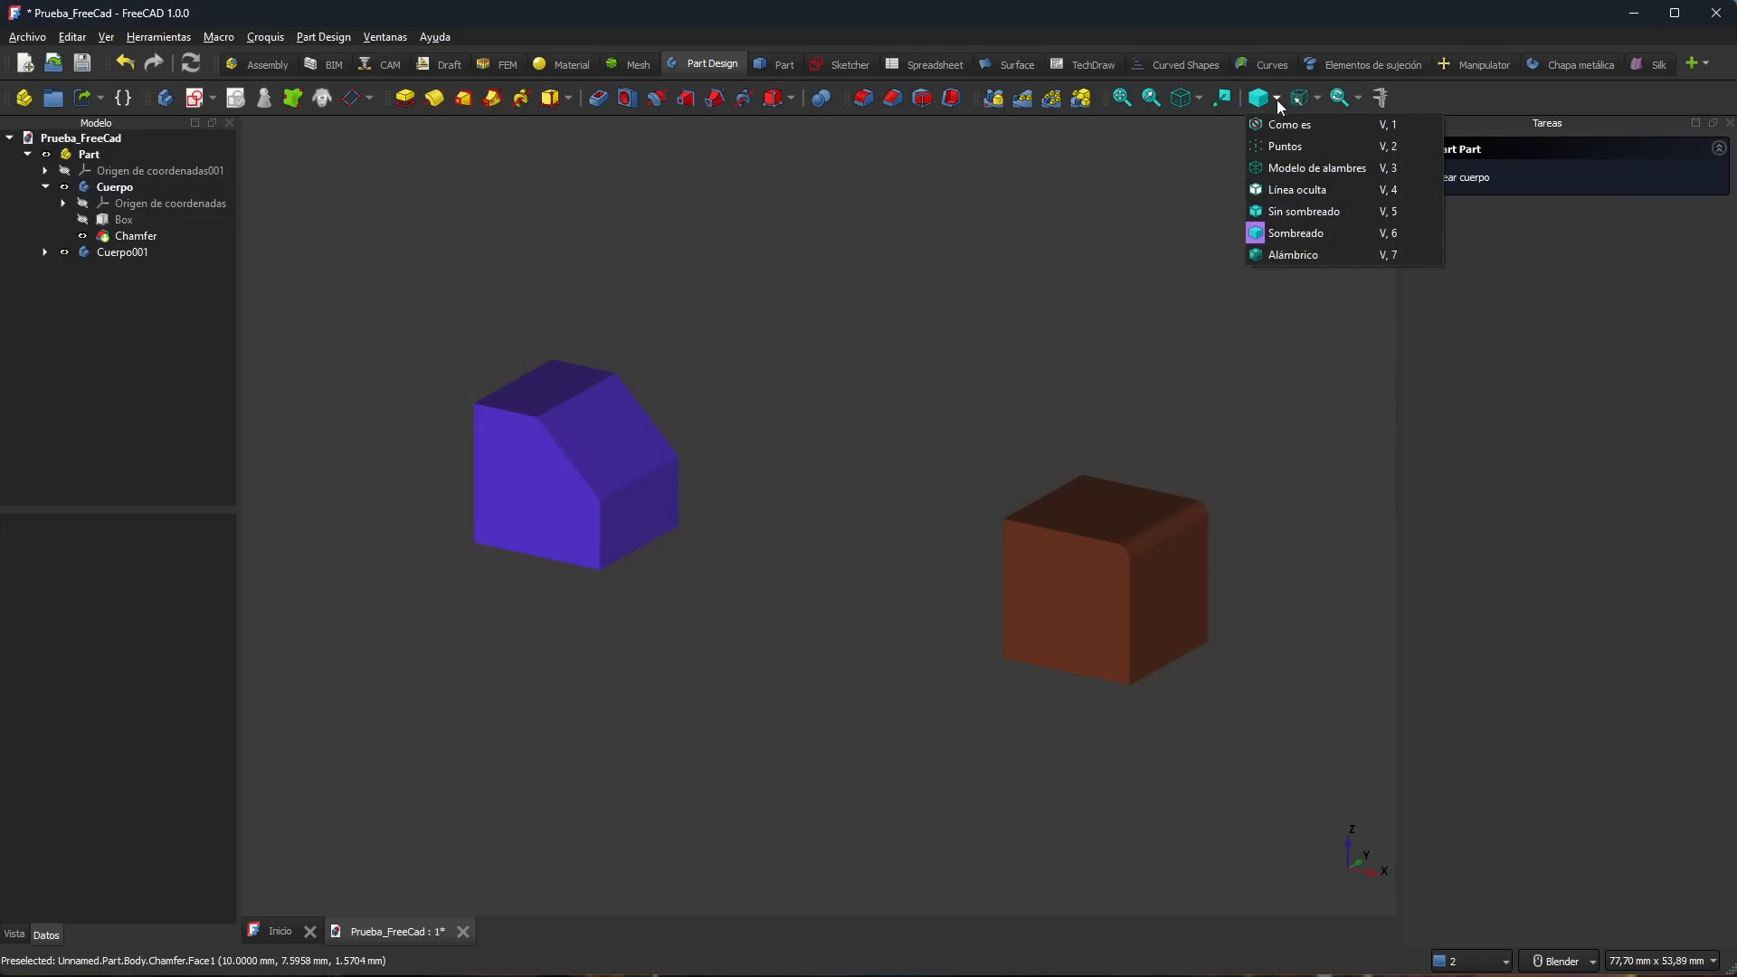
left_click(1262, 256)
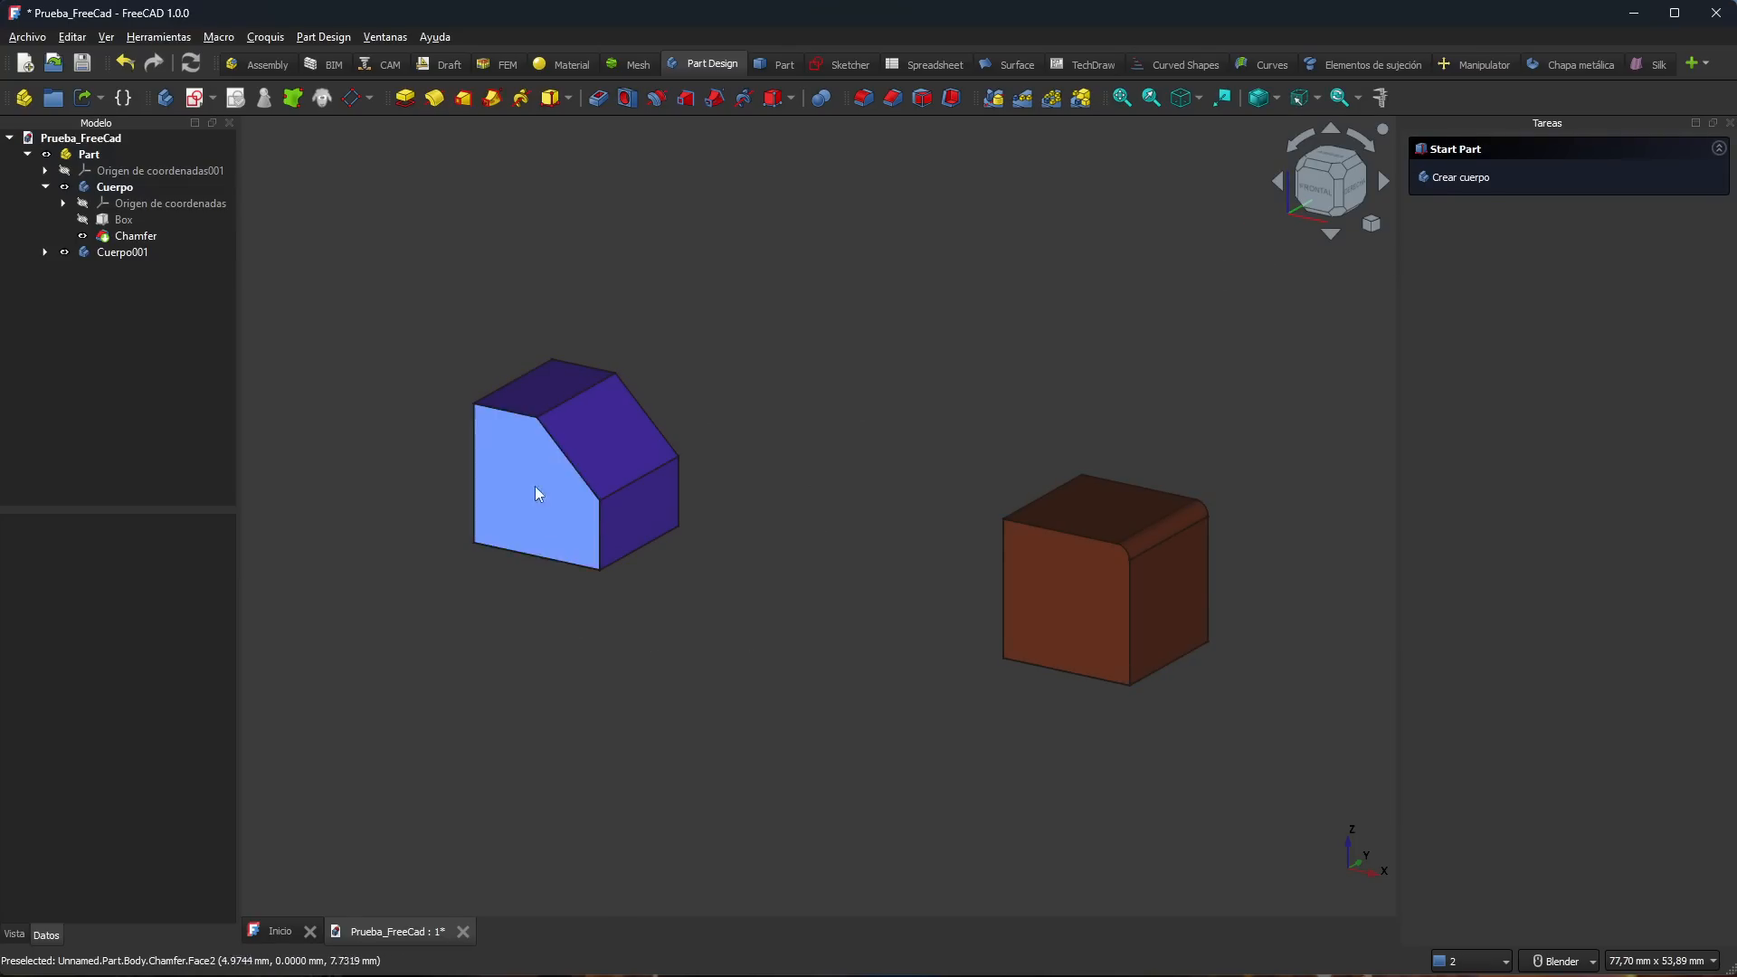
Step: Return both bodies to the Como es display mode and inspect them from a slightly rotated angle
left_click(1277, 98)
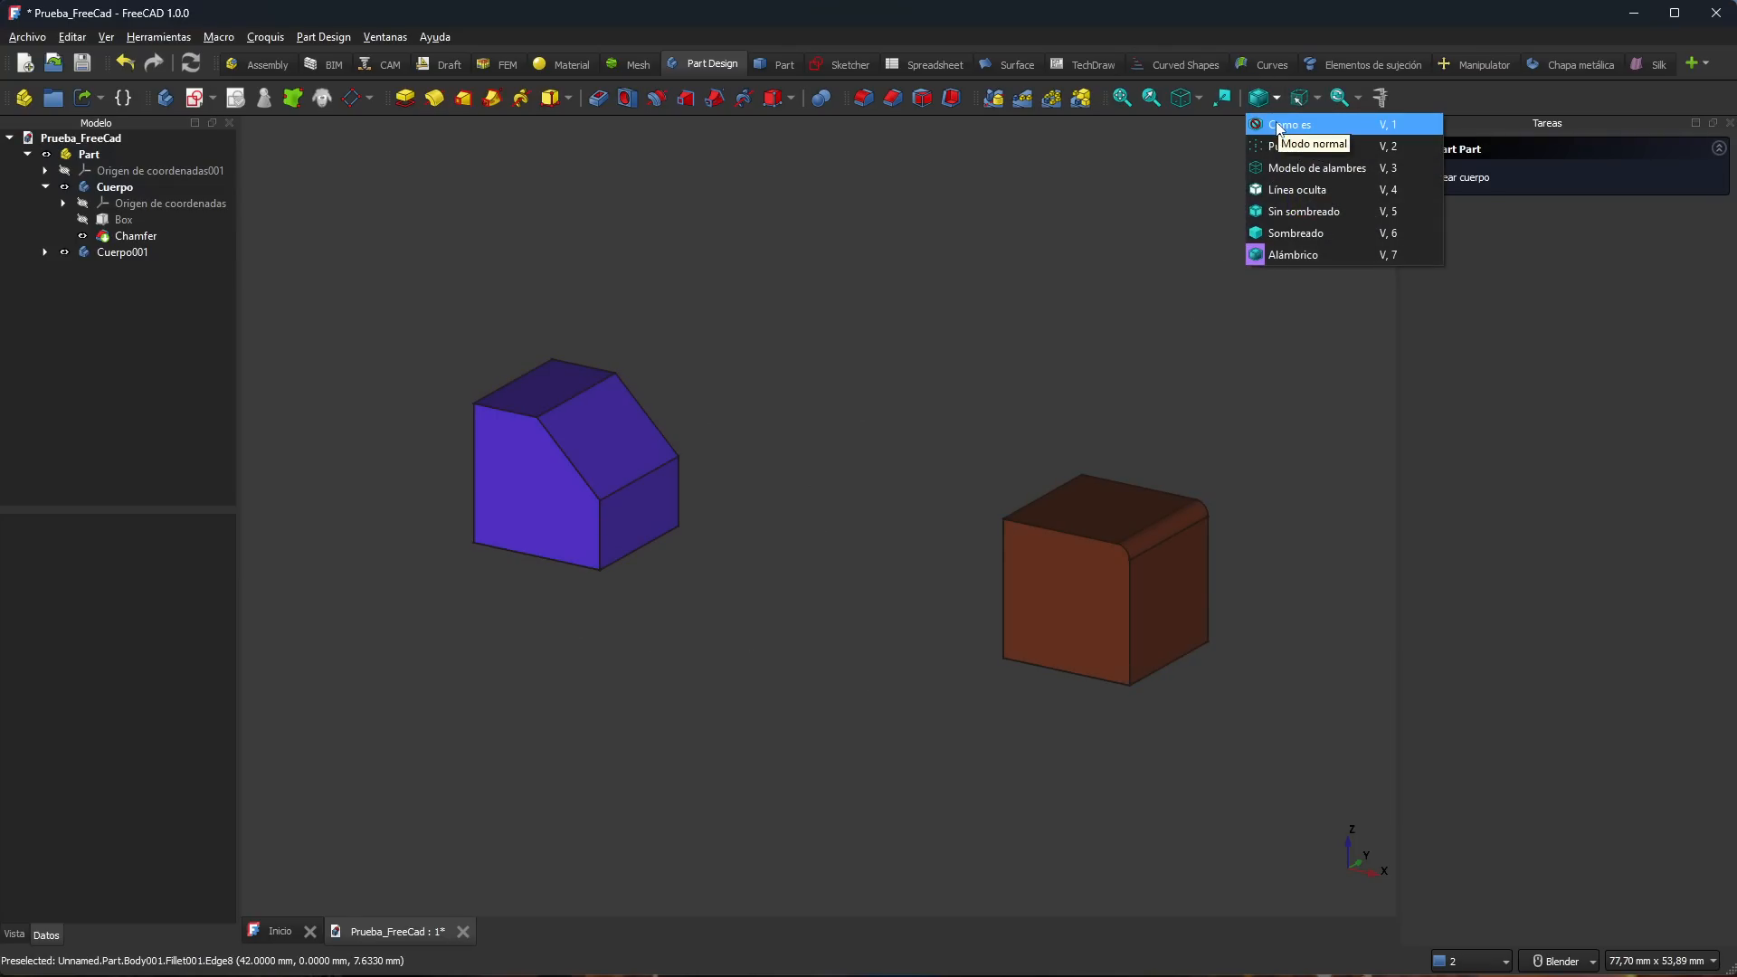
left_click(1277, 123)
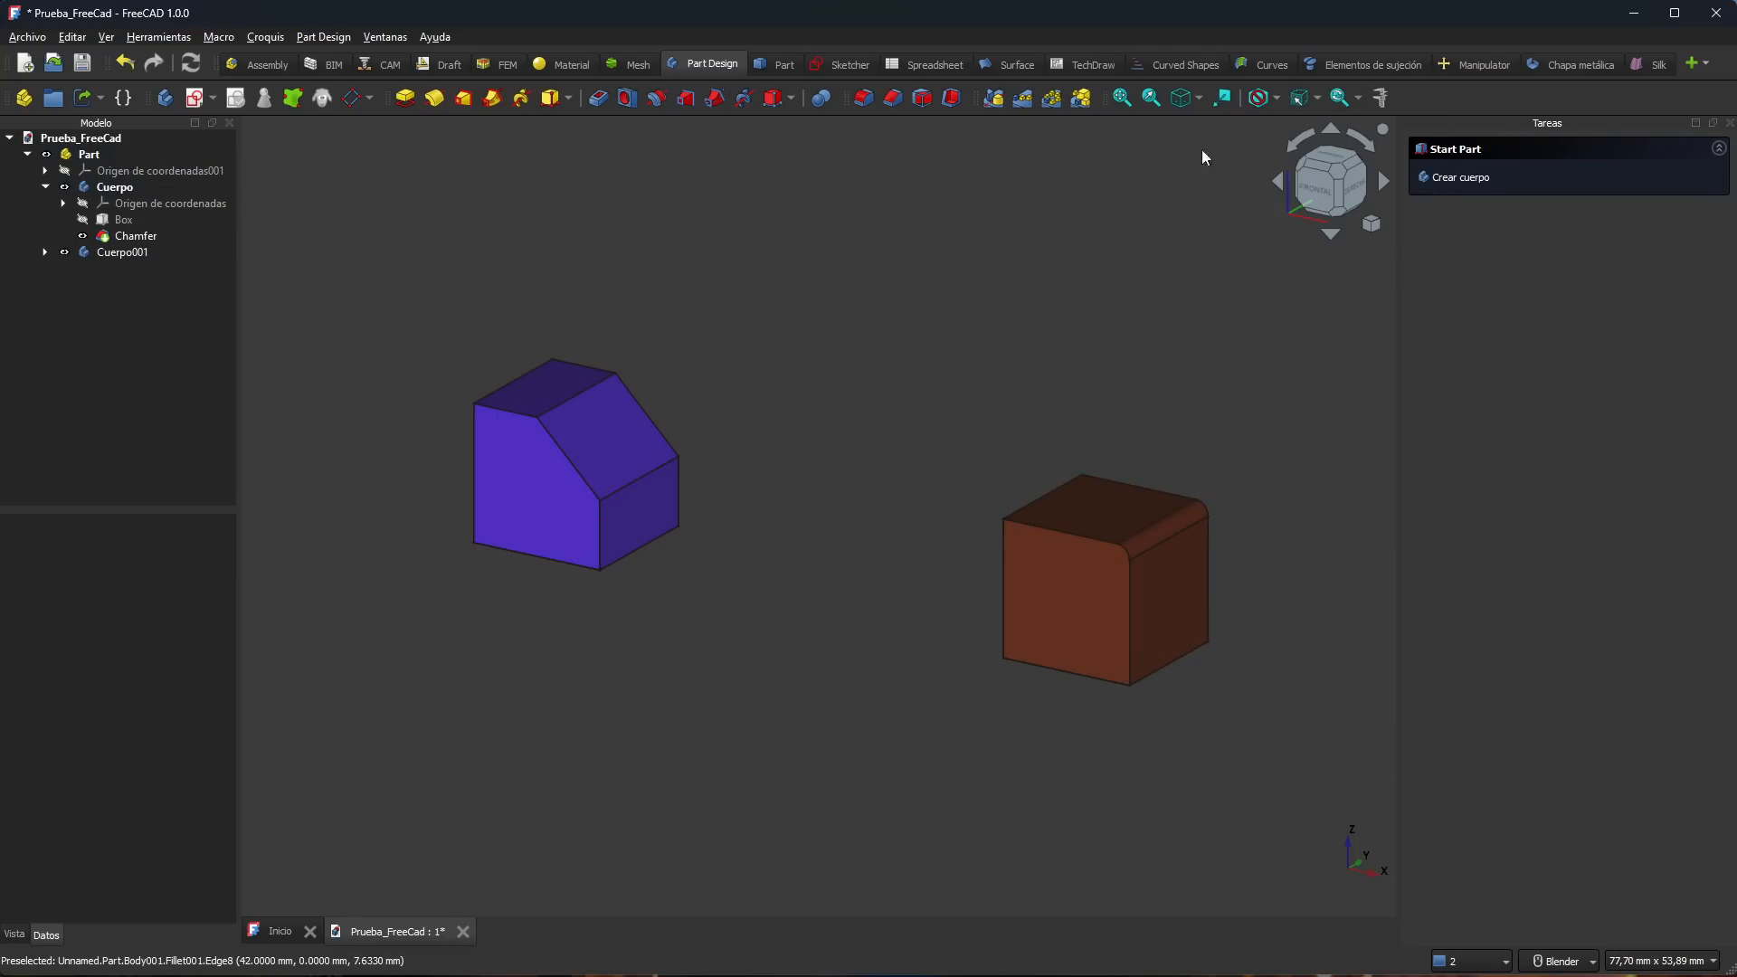
left_click(1277, 100)
key("Escape")
mouse_move(897, 561)
middle_mouse_down()
mouse_move(893, 617)
mouse_move(928, 509)
mouse_move(903, 547)
middle_mouse_up()
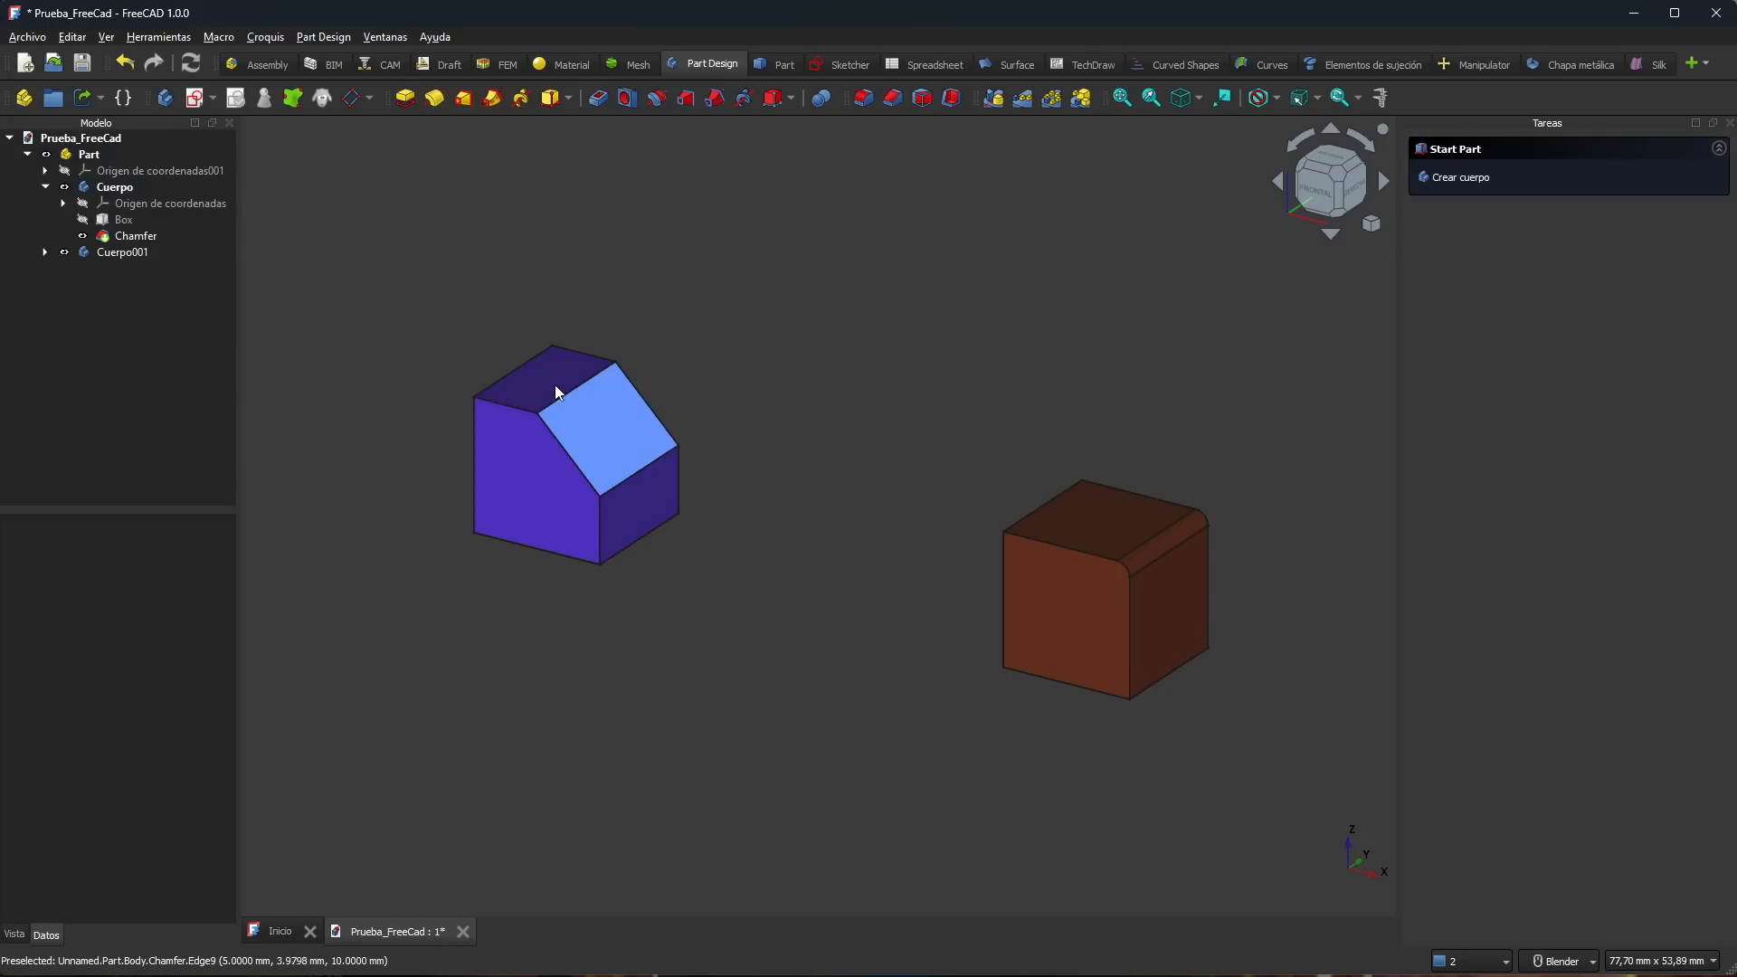
middle_click_drag(737, 601, 801, 536)
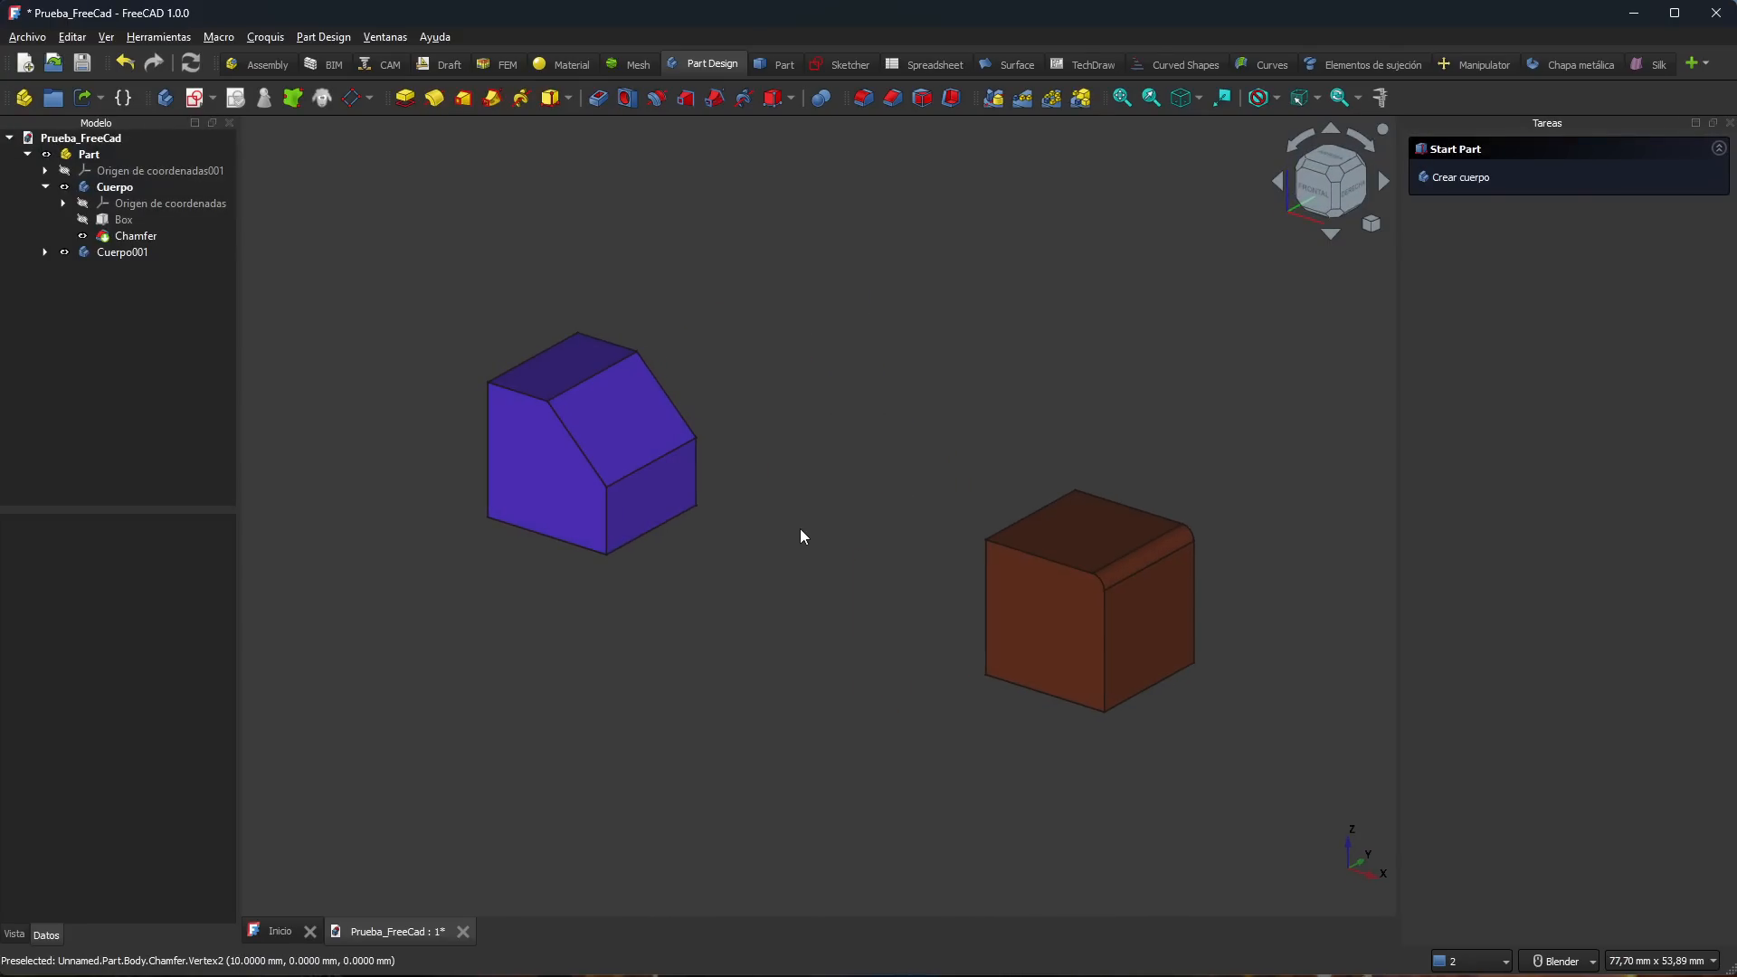
left_click(1276, 97)
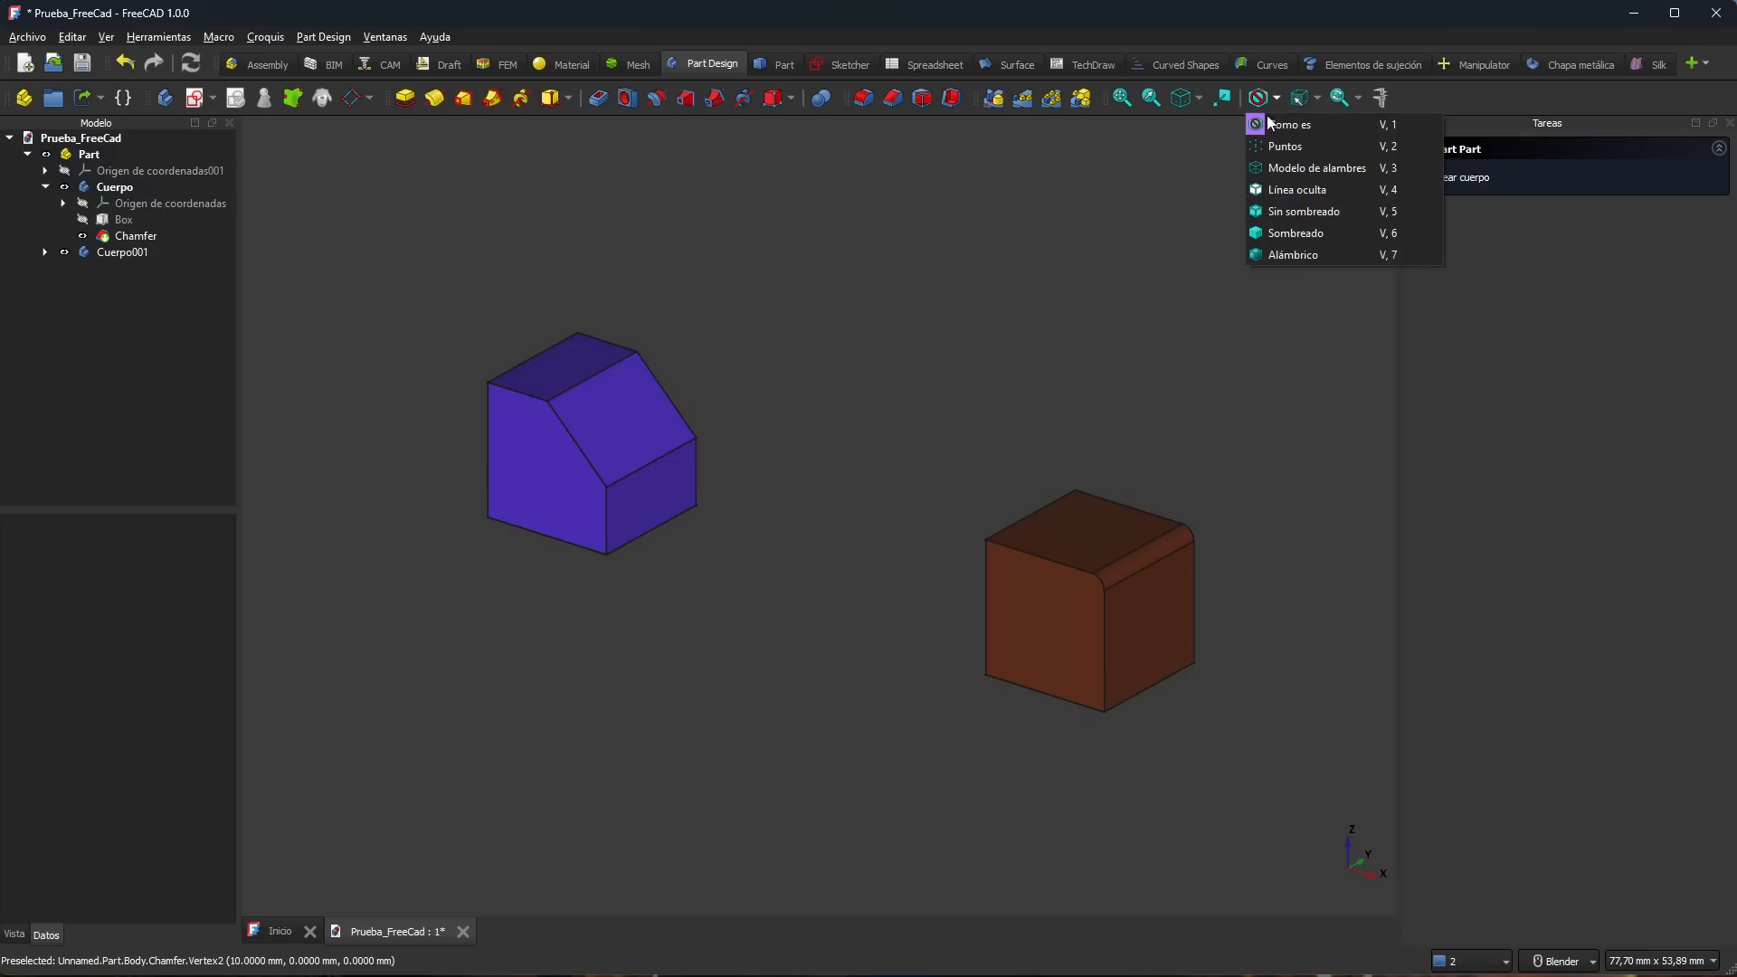
left_click(919, 386)
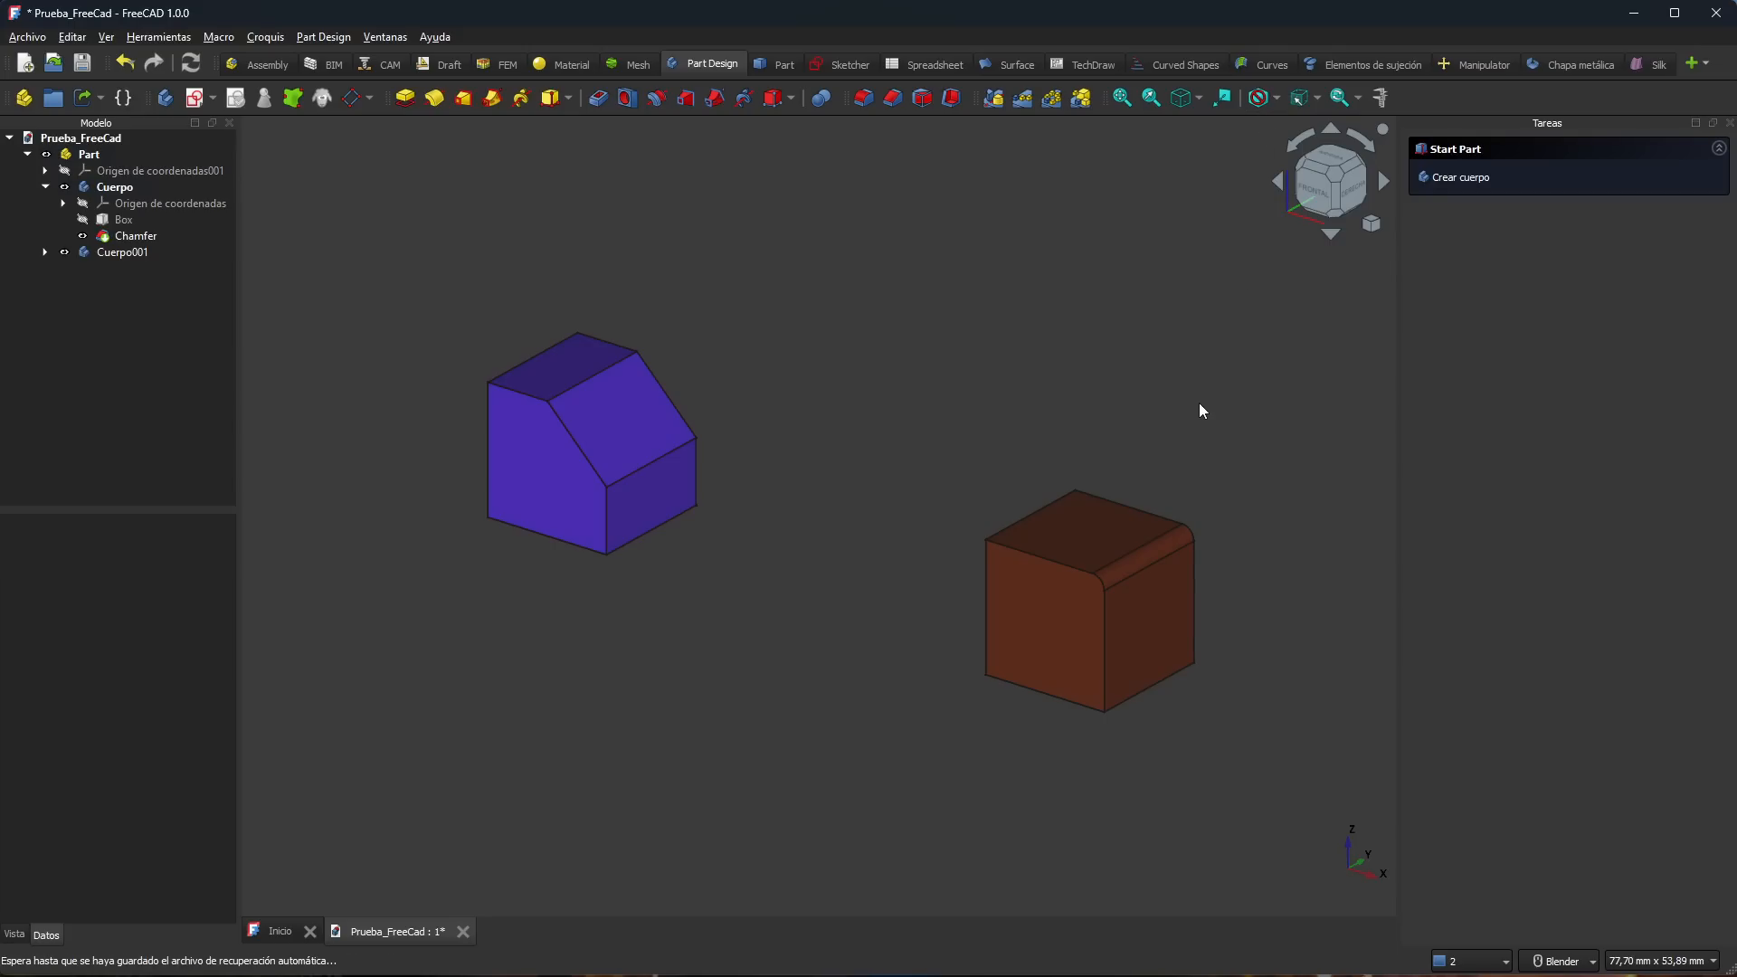
Step: Remove all selection filters so that vertices, edges and faces can be picked
left_click(1317, 100)
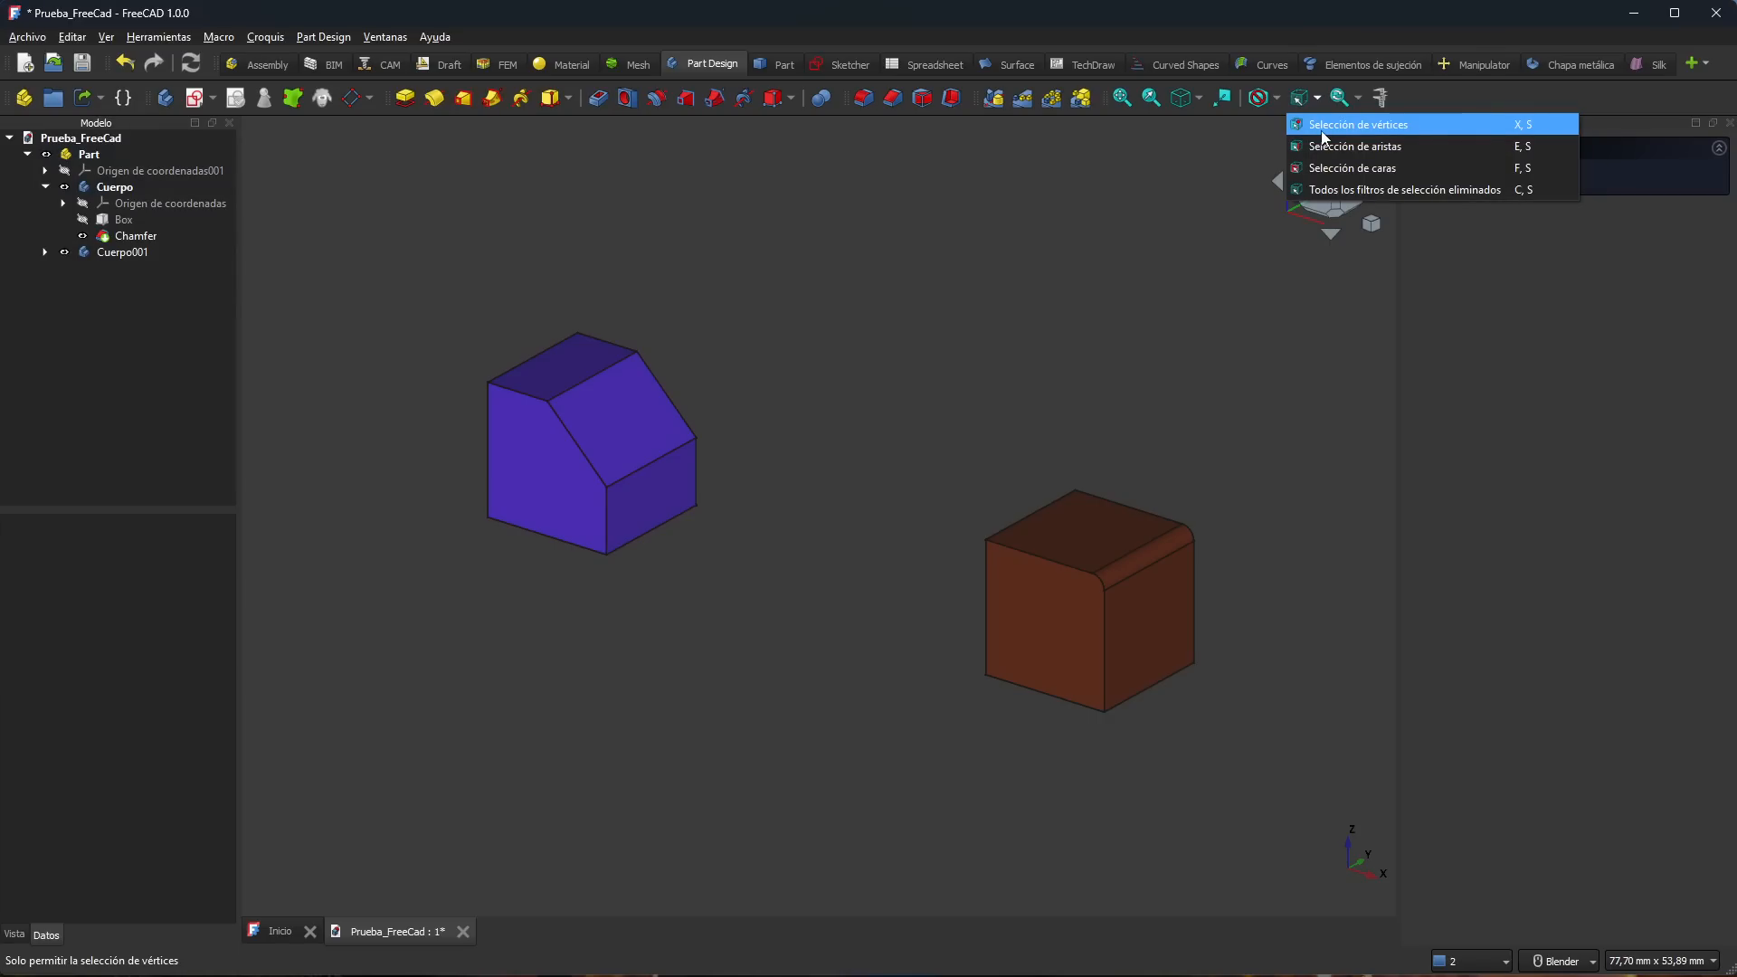
left_click(1338, 189)
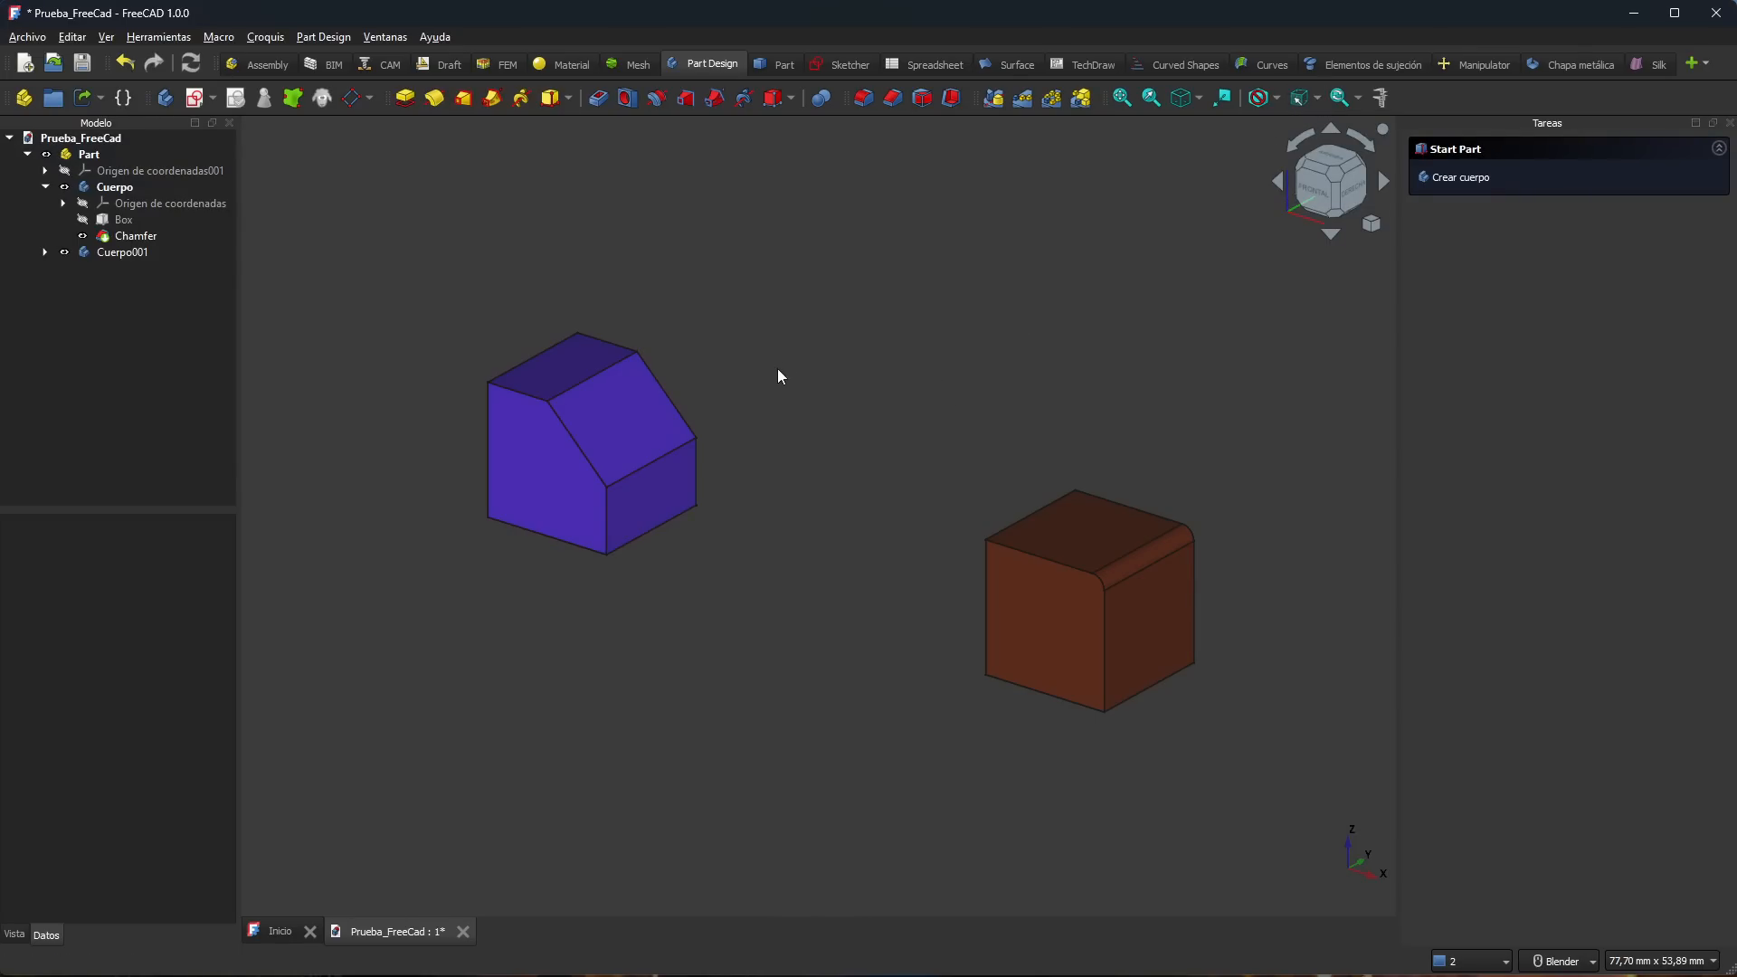
Step: Create a datum plane attached in Cara plana mode to the small vertical face below the chamfer, then clear the selection
scroll(590, 395, "up", 3)
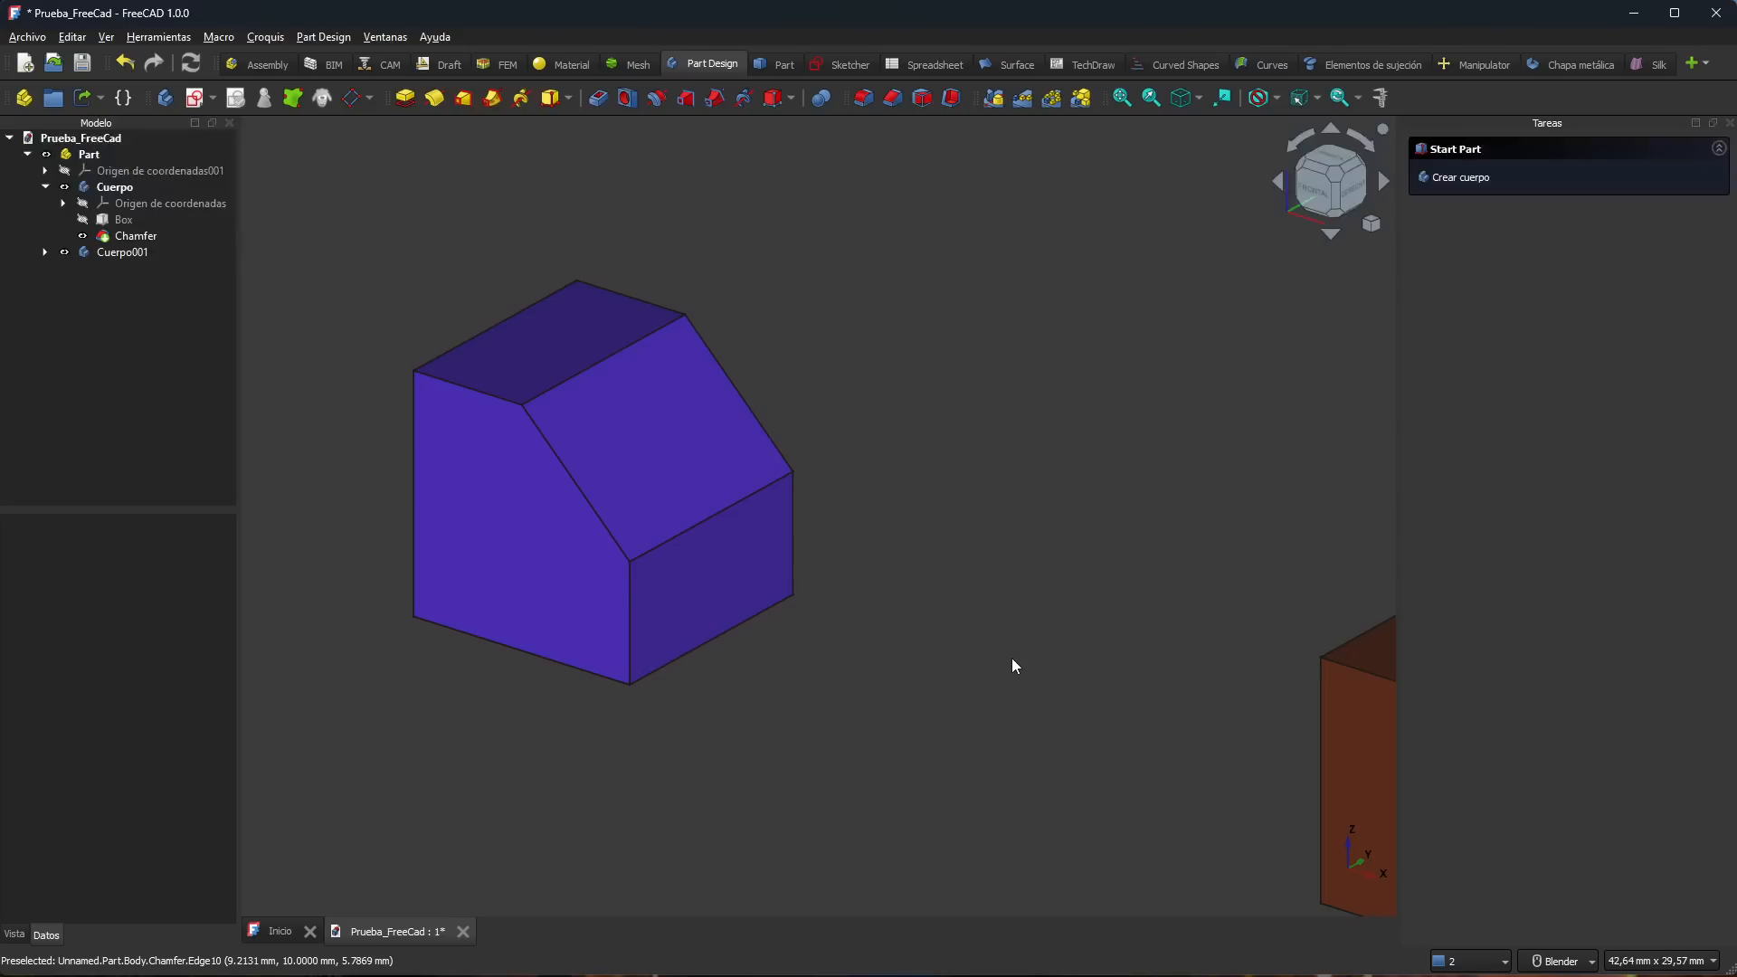
left_click(352, 100)
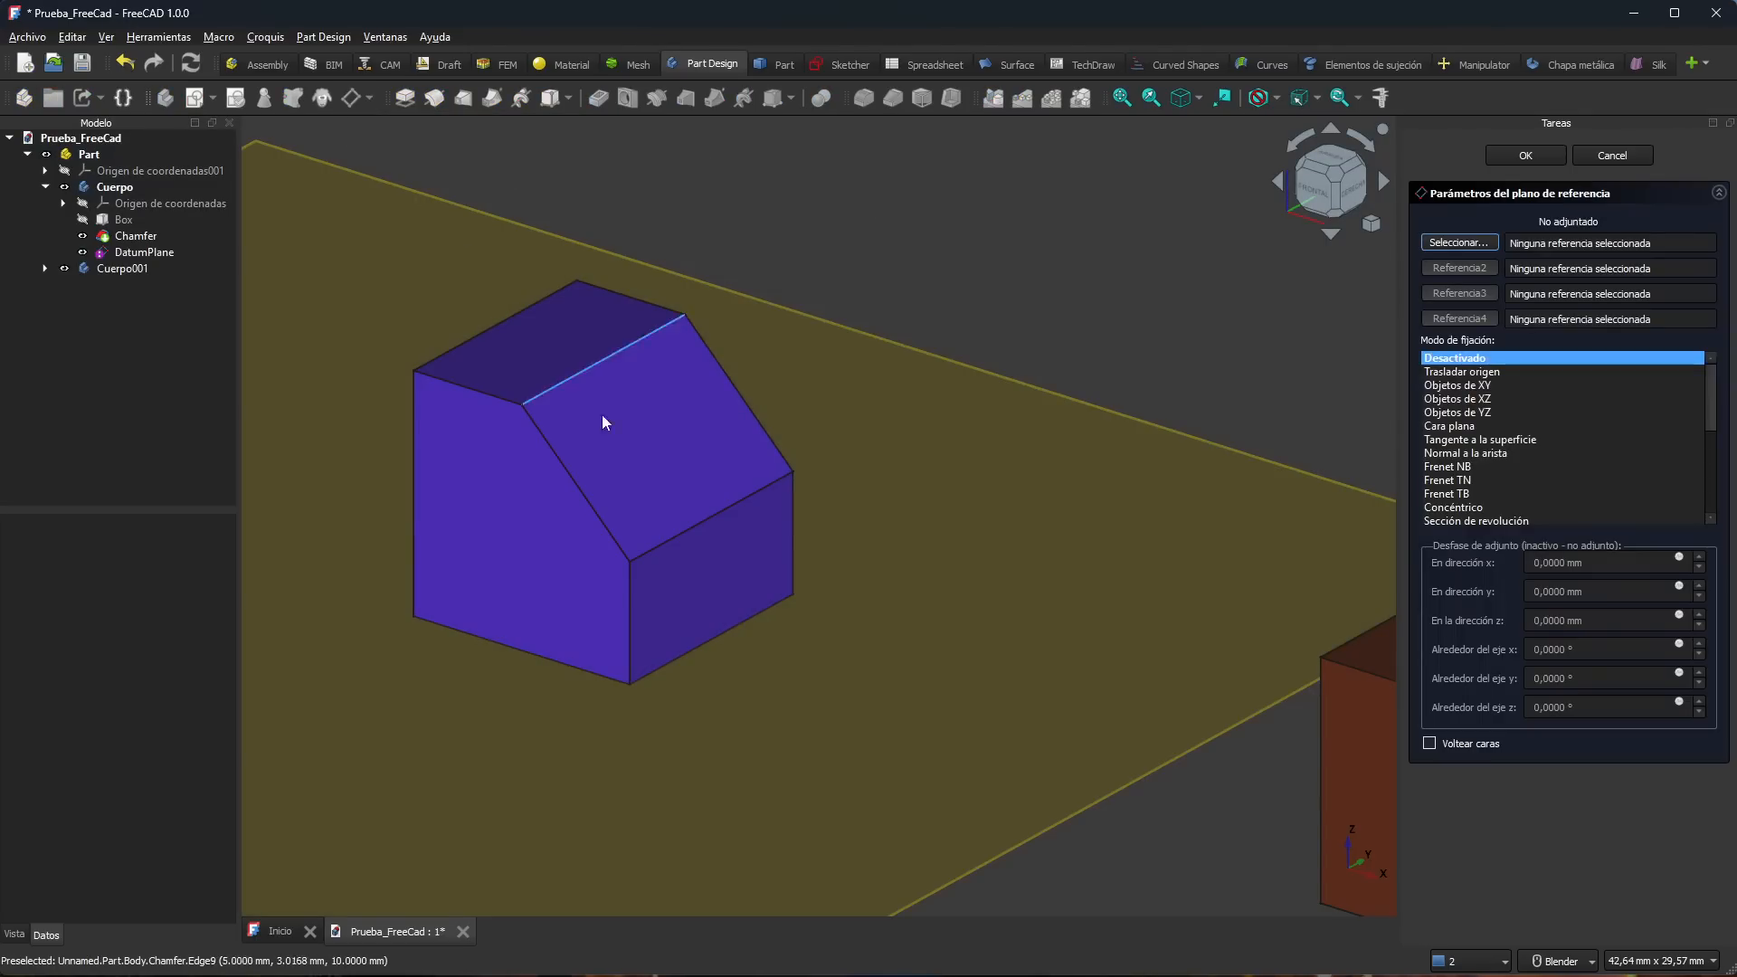
left_click(673, 595)
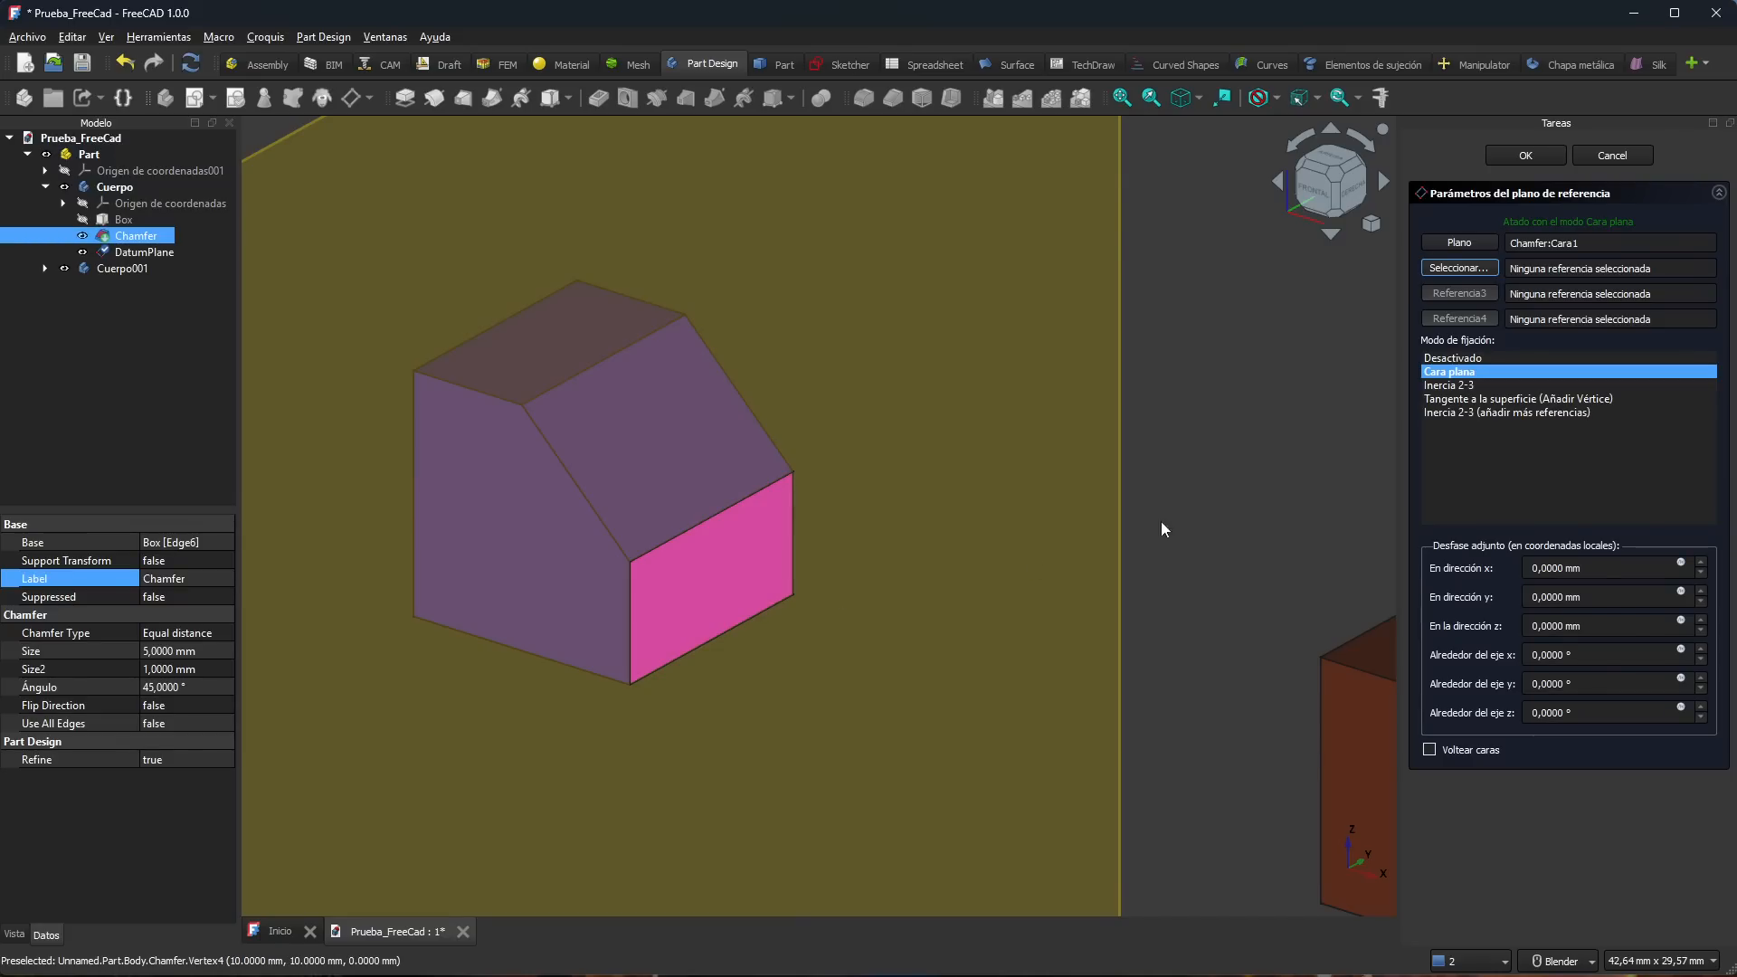
left_click(1525, 155)
scroll(818, 561, "down", 2)
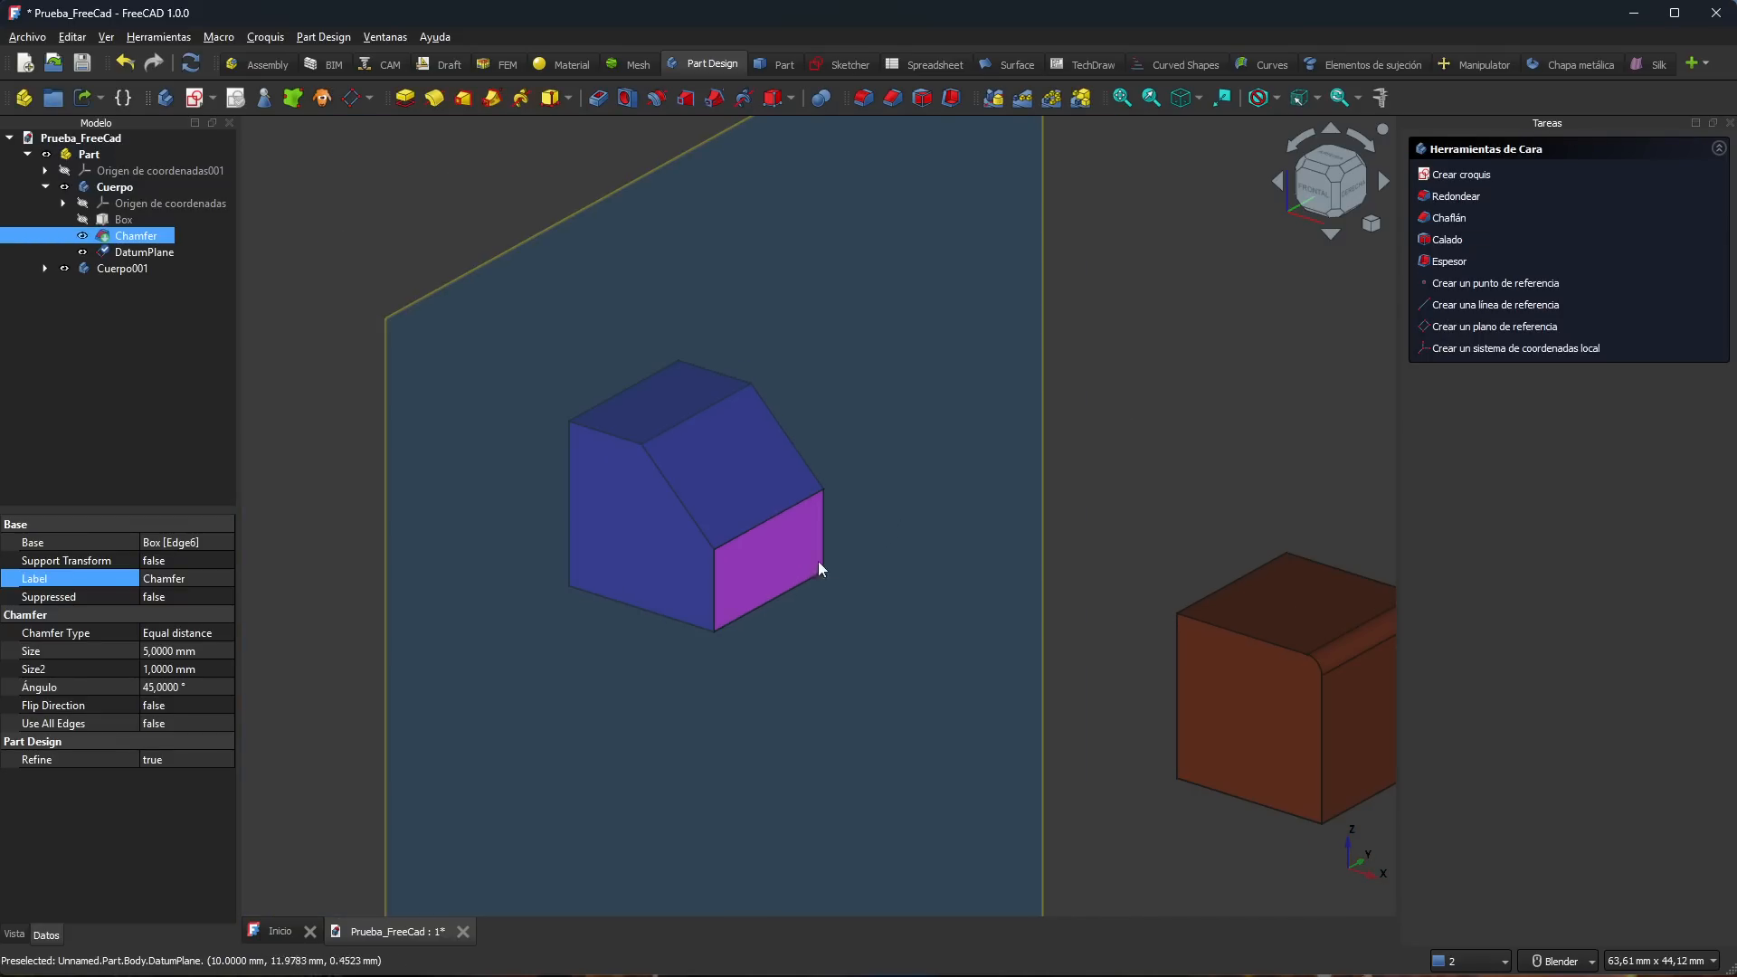
scroll(747, 488, "up", 3)
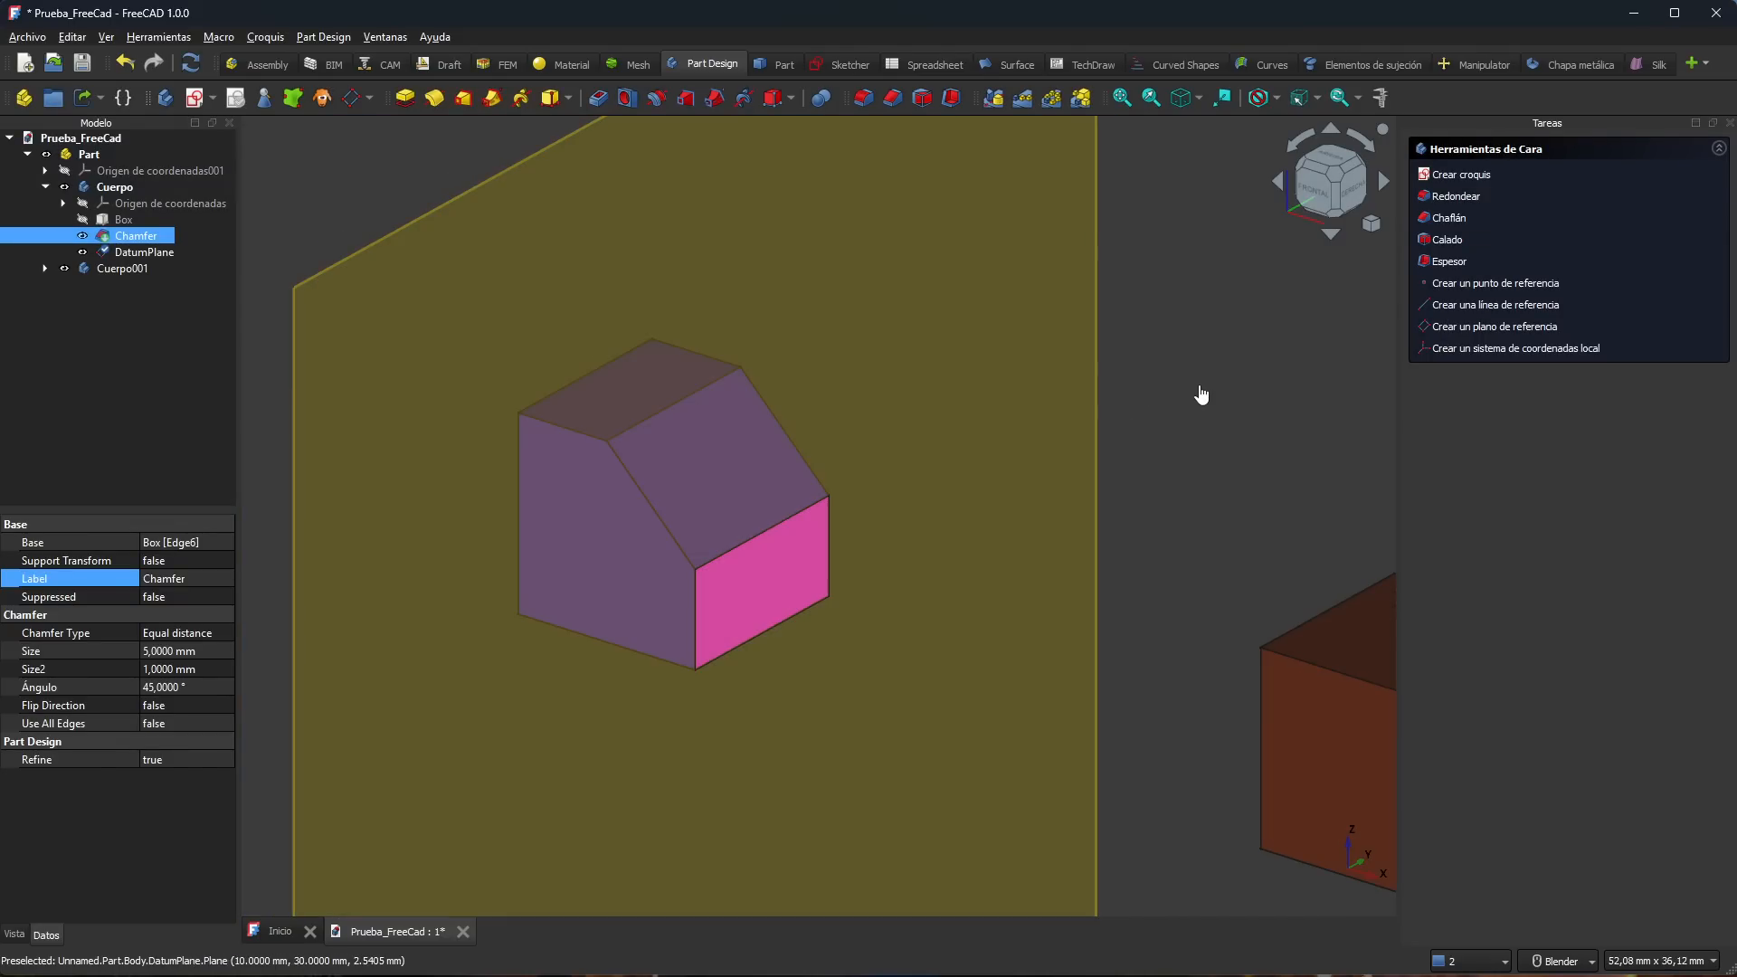
left_click(1144, 347)
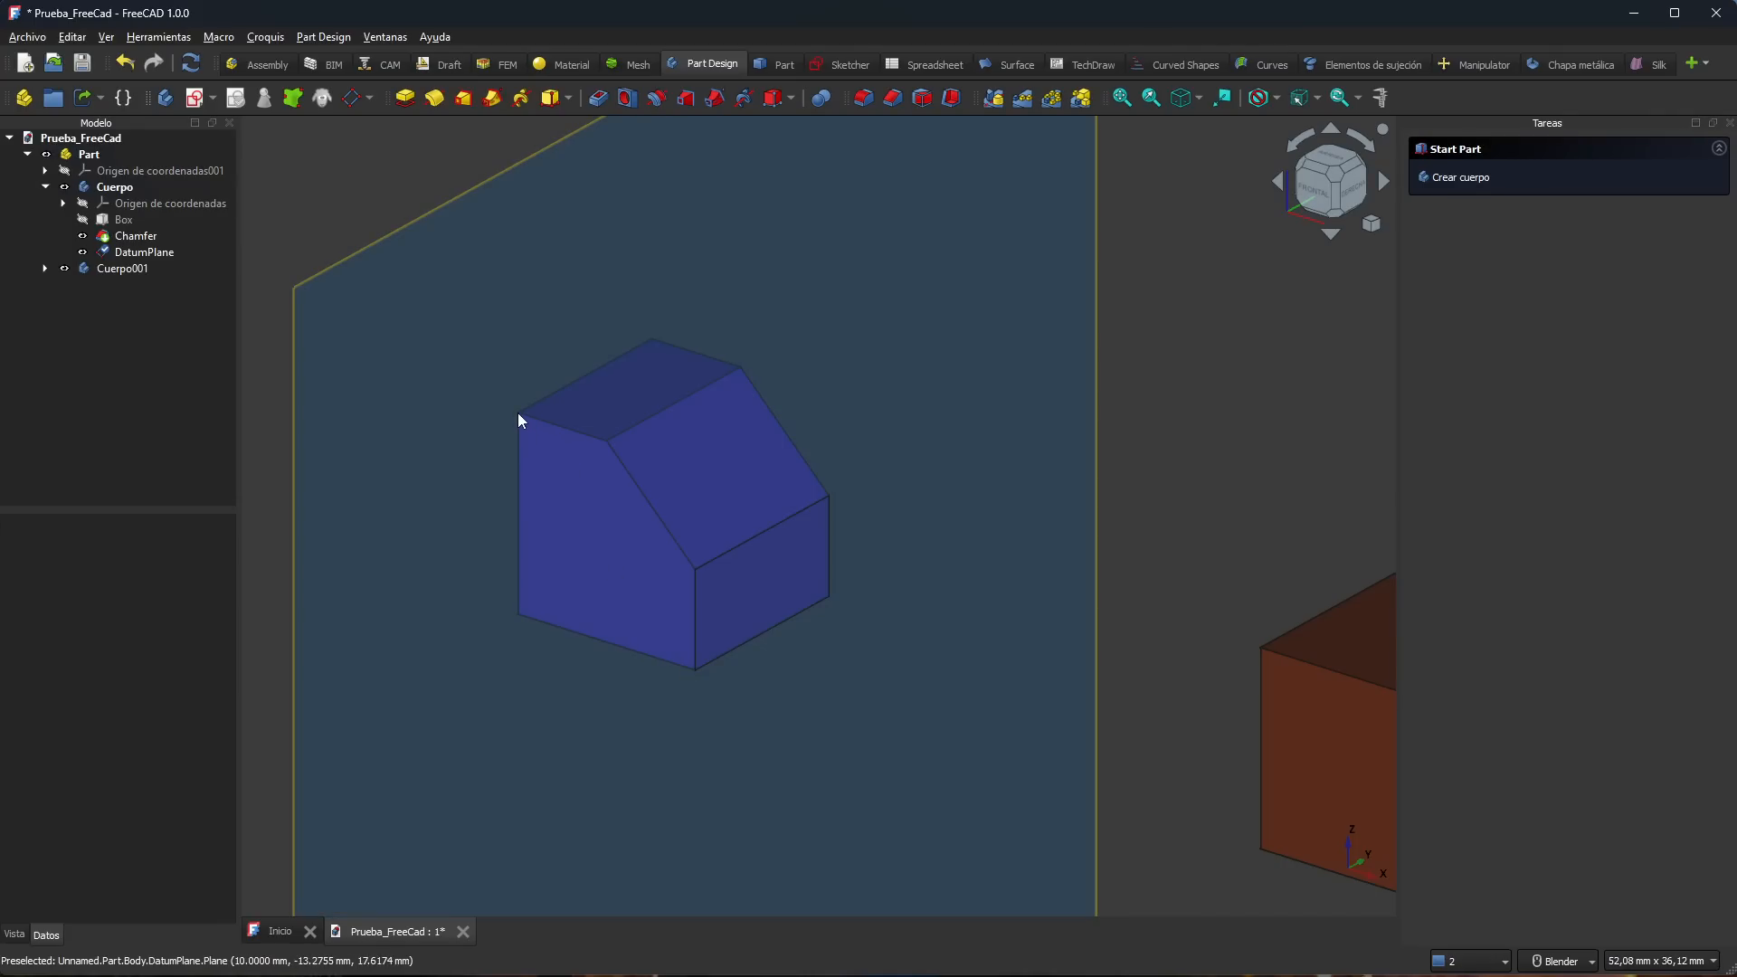
Step: Try to select the chamfered body's upper front corner vertex through the datum plane, then clear the selection
left_click(520, 412)
left_click(523, 416)
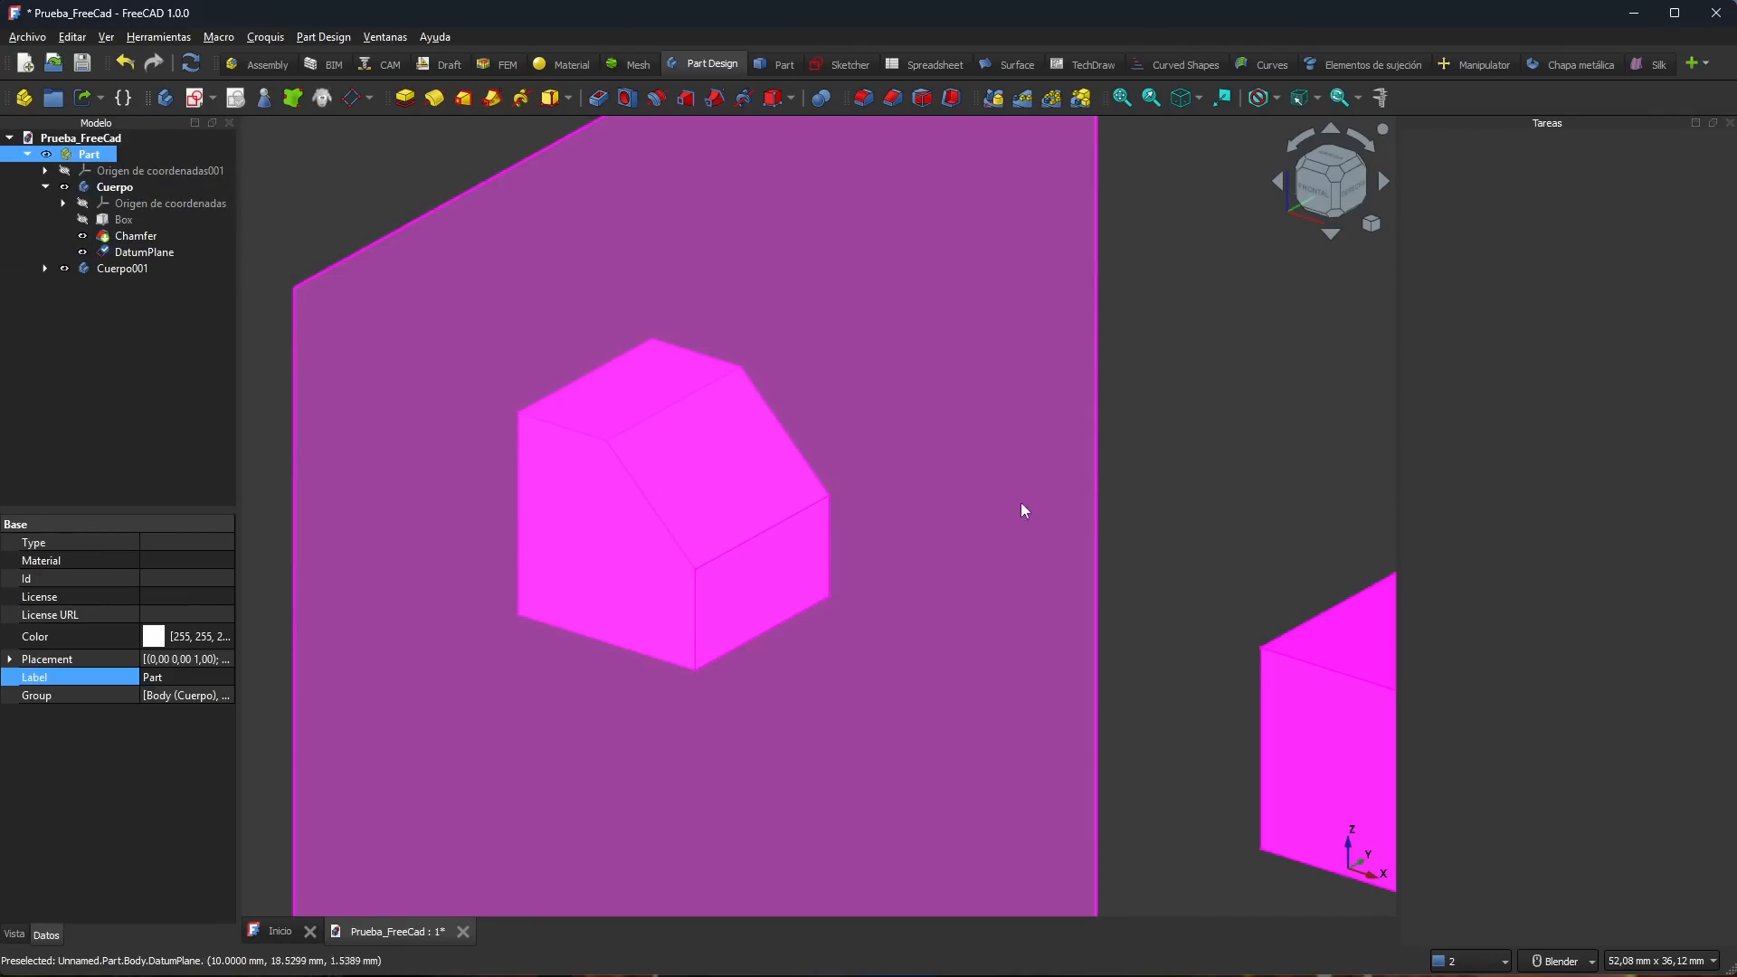
left_click(1232, 504)
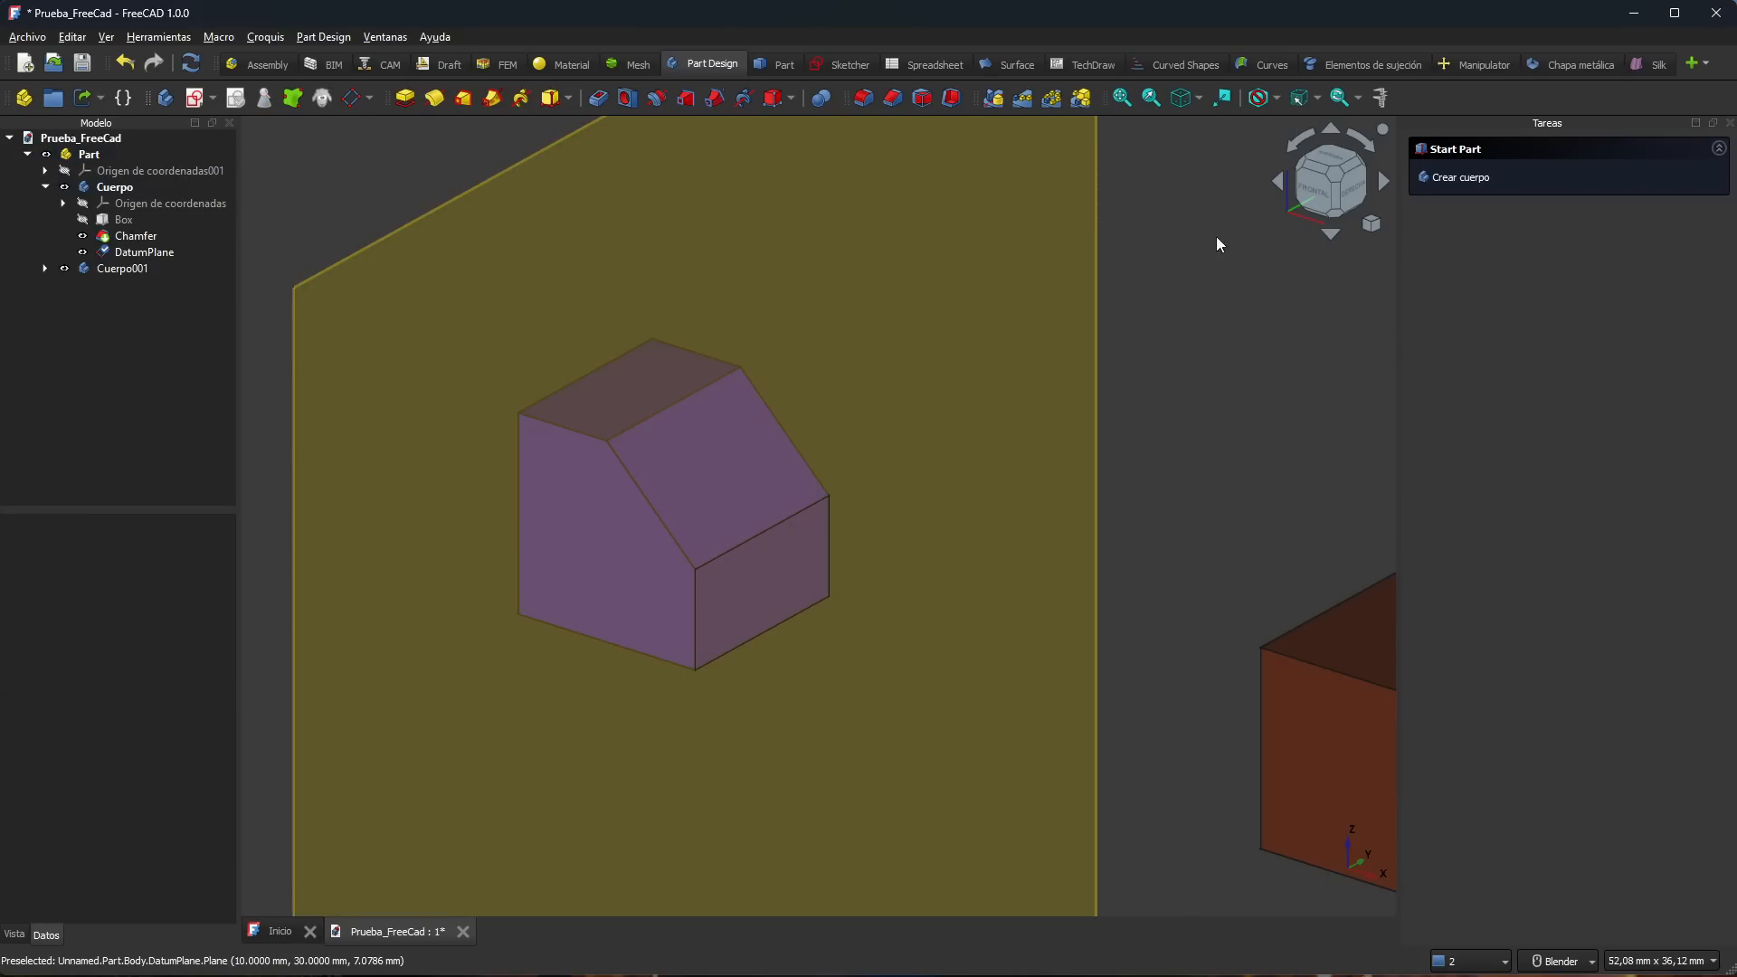
Step: Restrict selection to vertices and try to pick the chamfer's upper front vertex behind the datum plane
left_click(1319, 98)
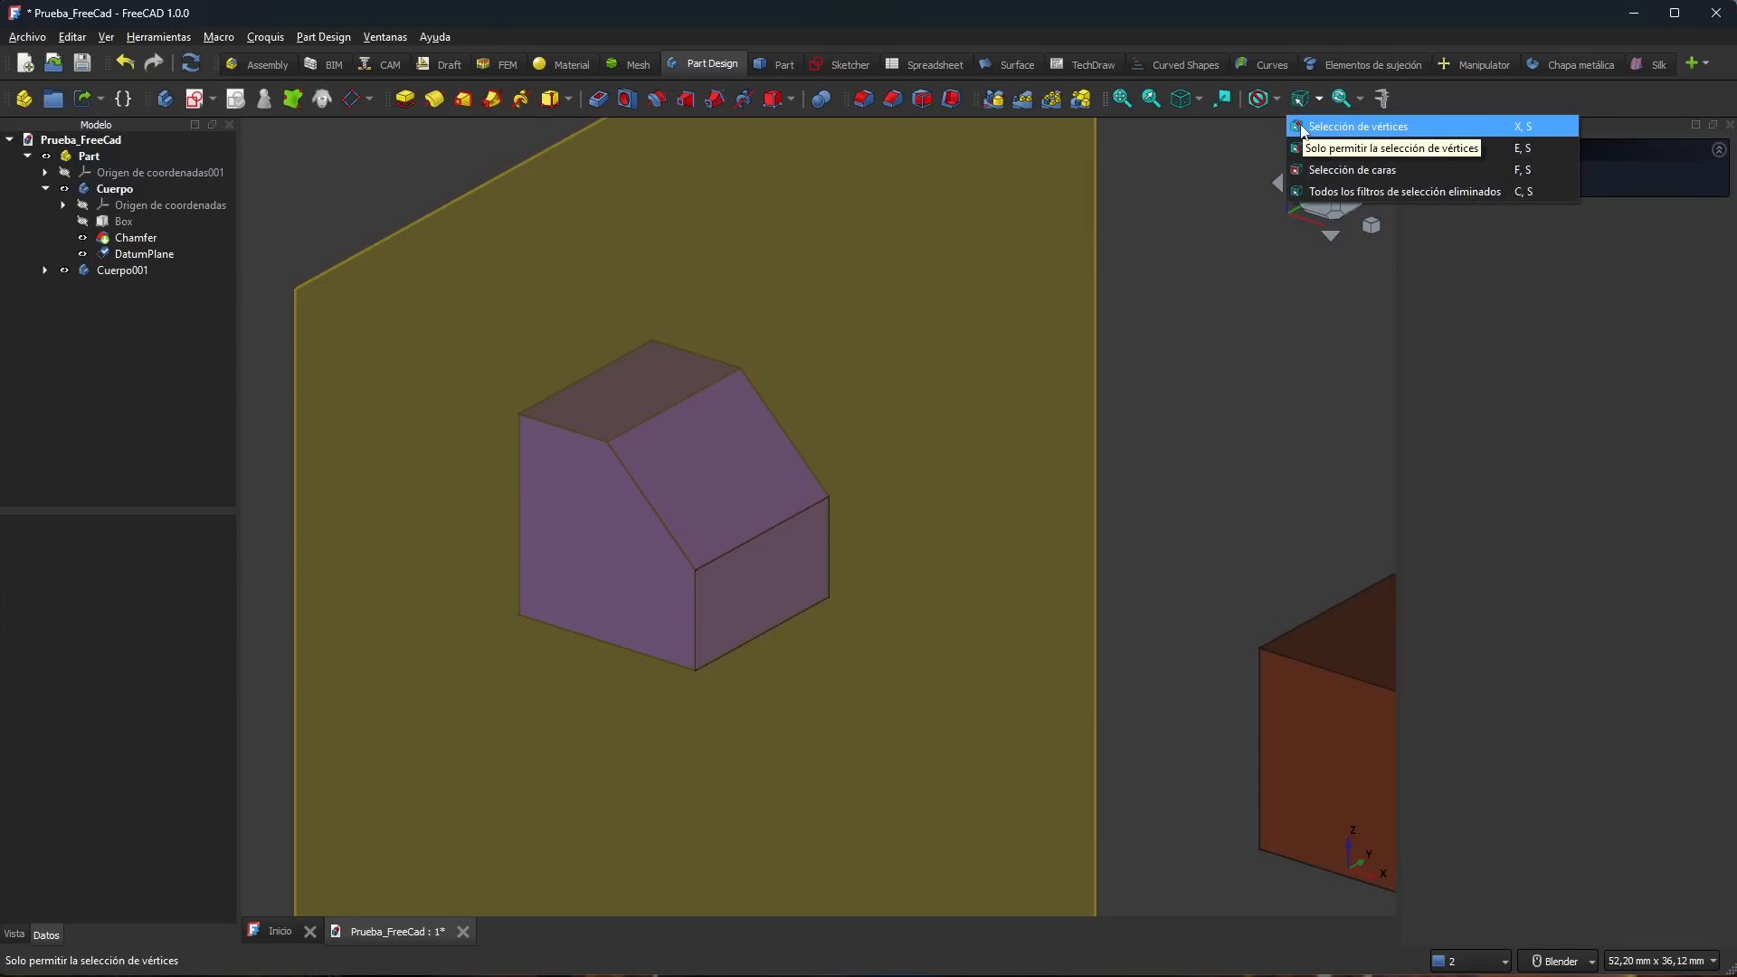
left_click(1303, 126)
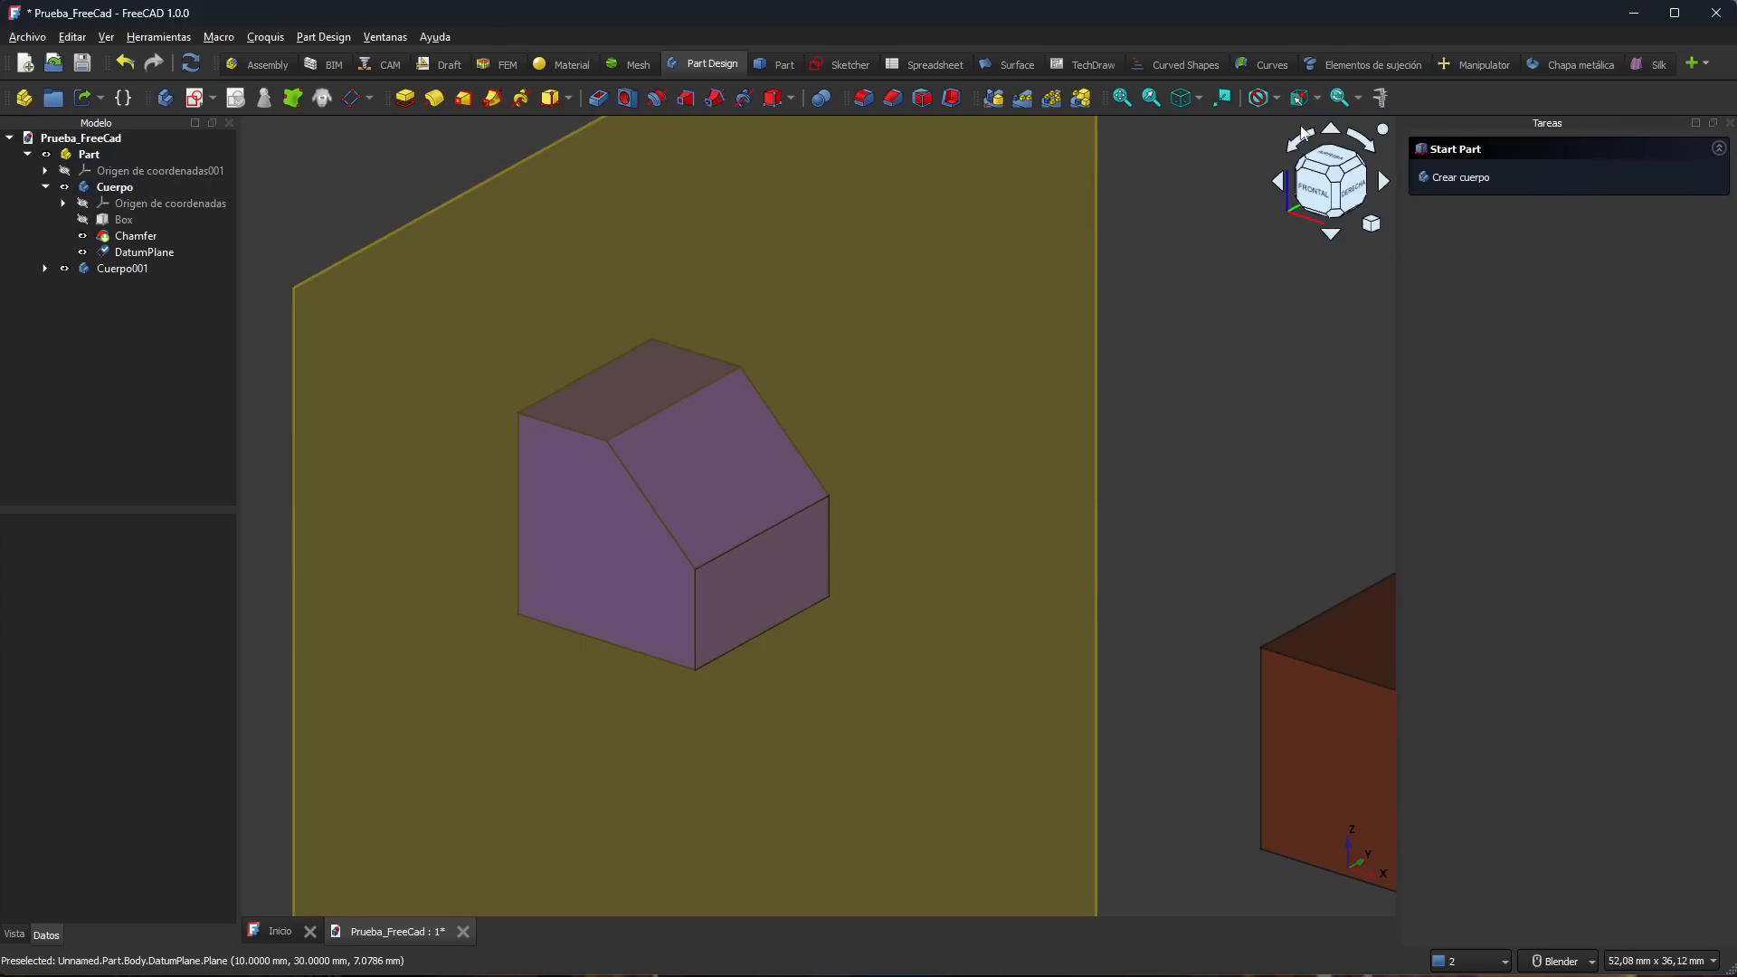
left_click(606, 440)
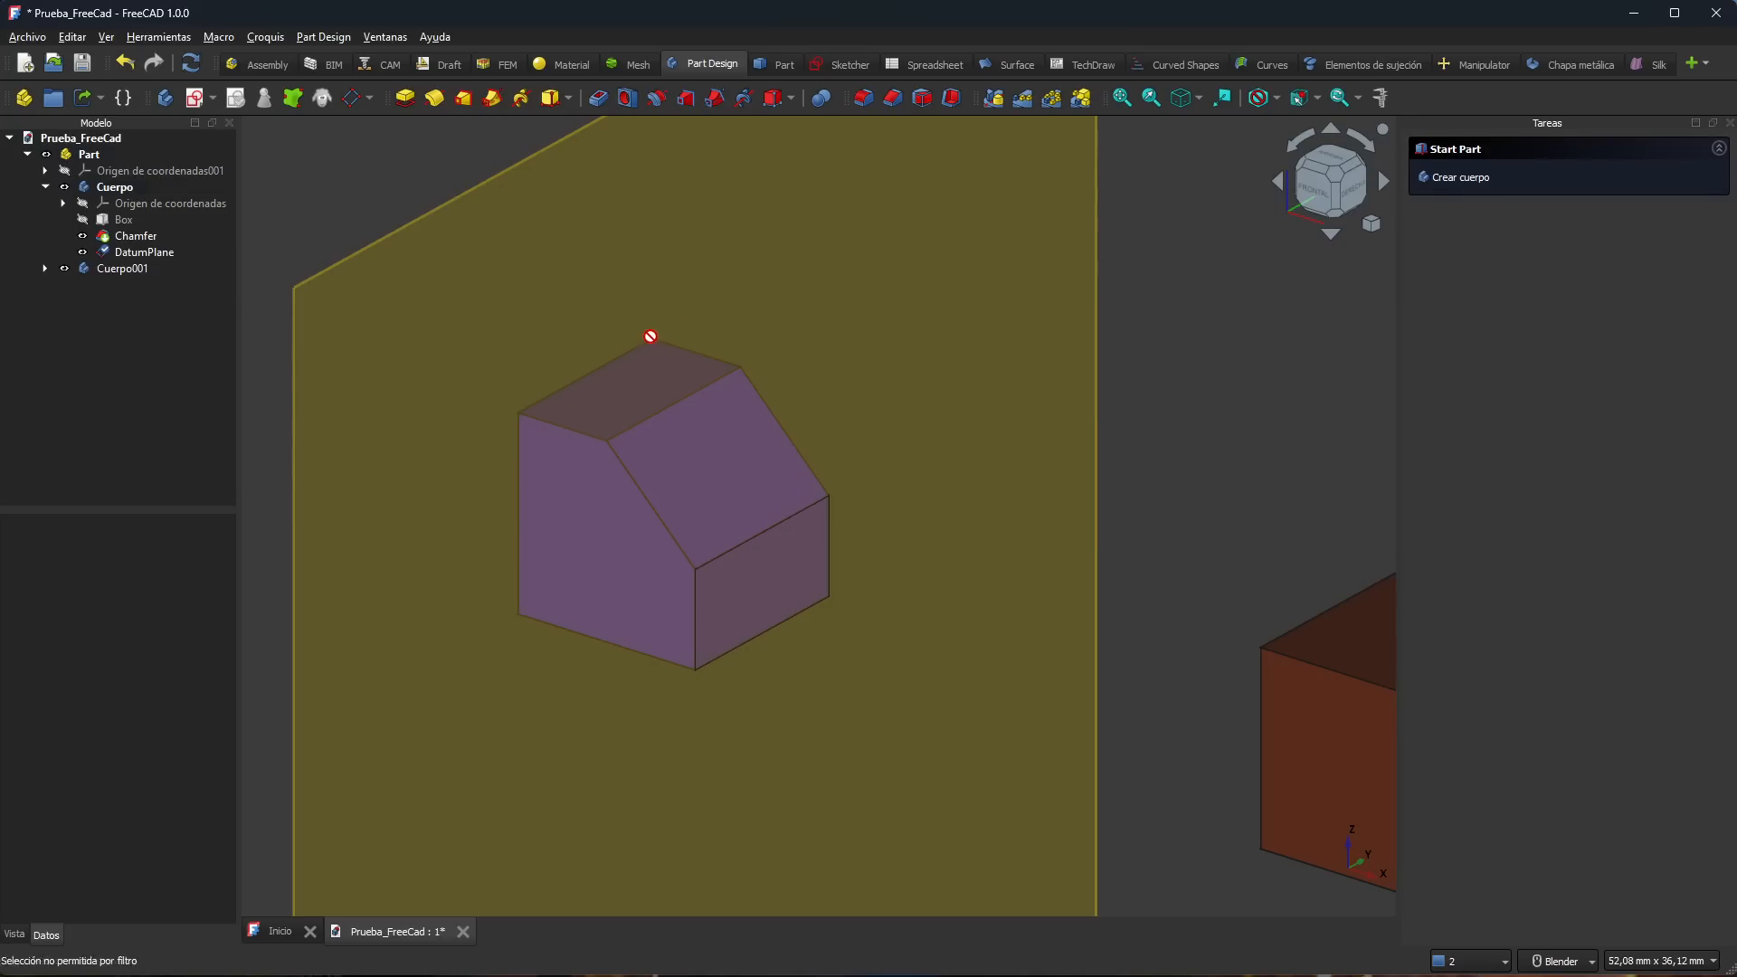
Step: Hide the datum plane, select the chamfered body's upper front corner vertex, and clear the selection
left_click(82, 256)
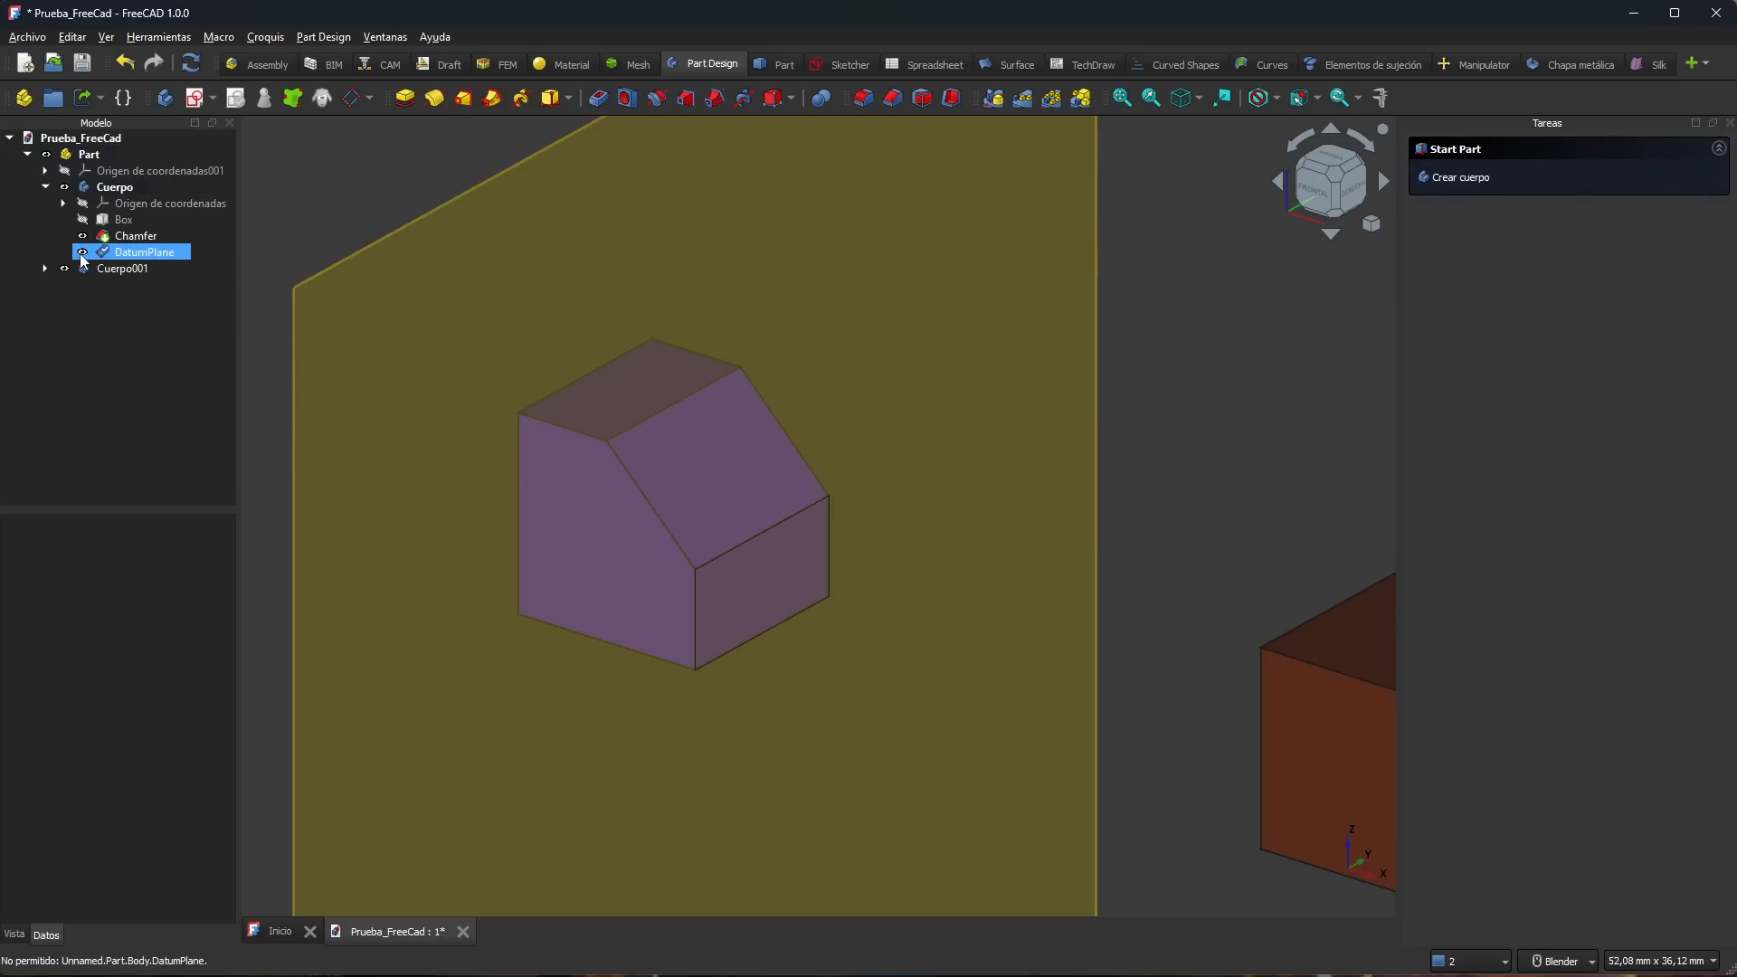
left_click(82, 252)
left_click(519, 412)
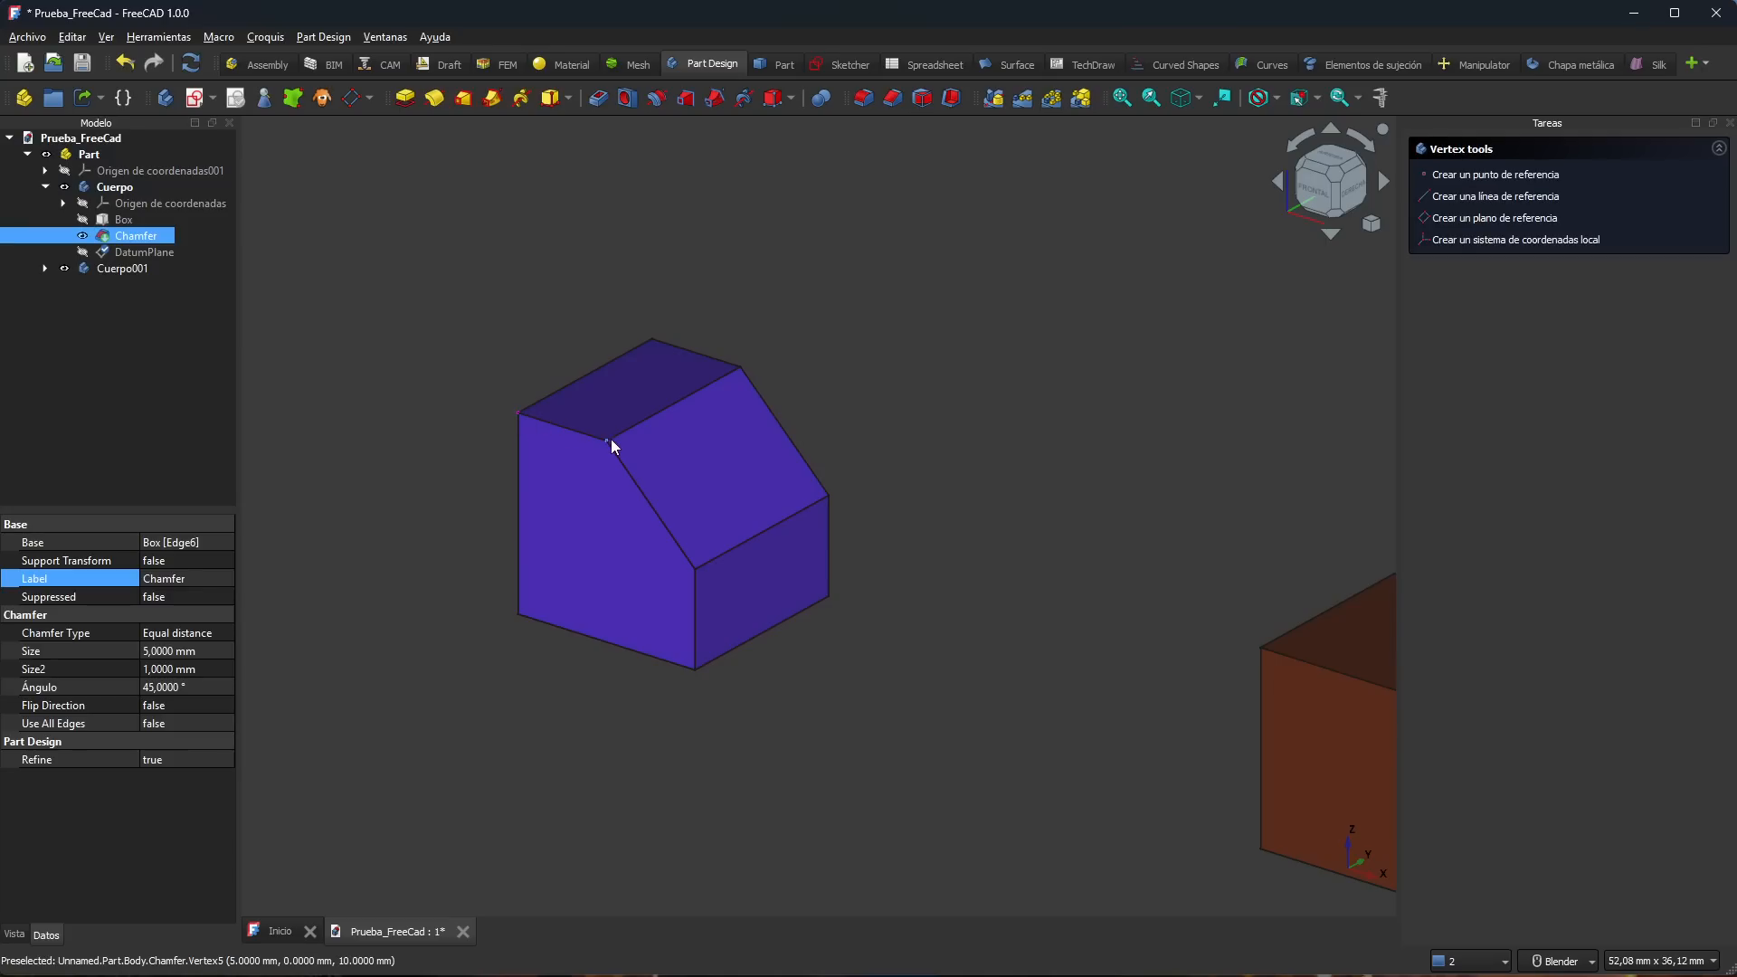
left_click(460, 396)
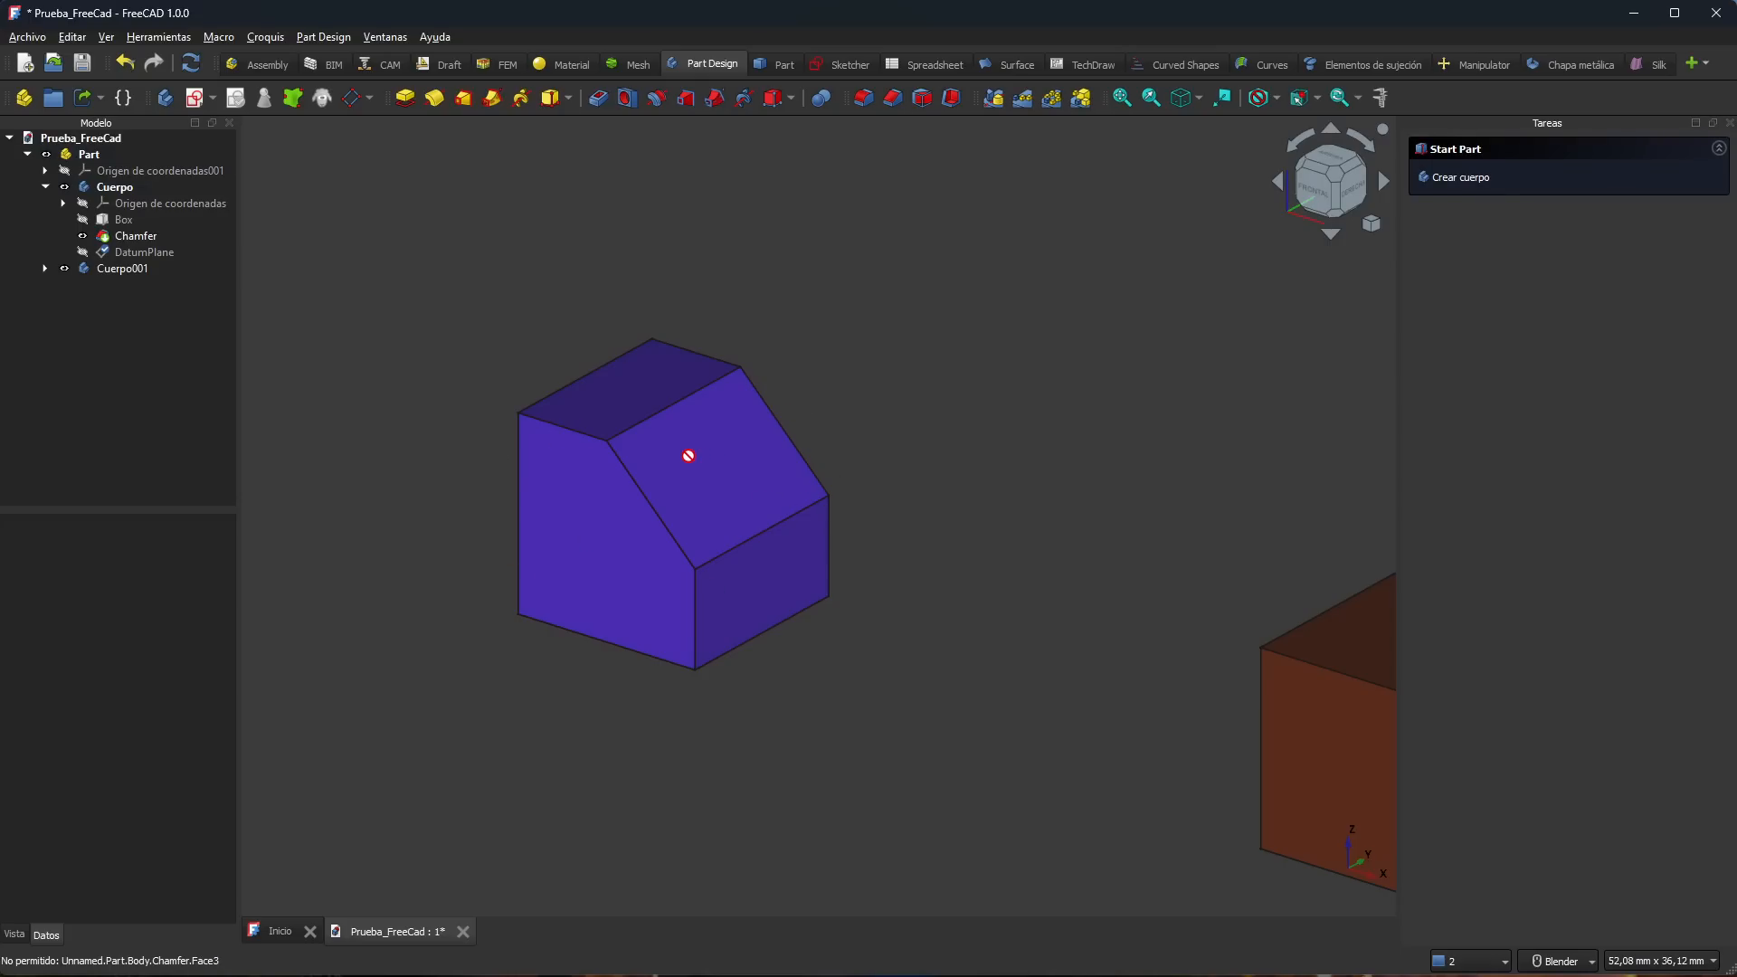
Step: Restrict selection to edges and select the sloping front edge of the chamfer on the purple body
left_click(1316, 100)
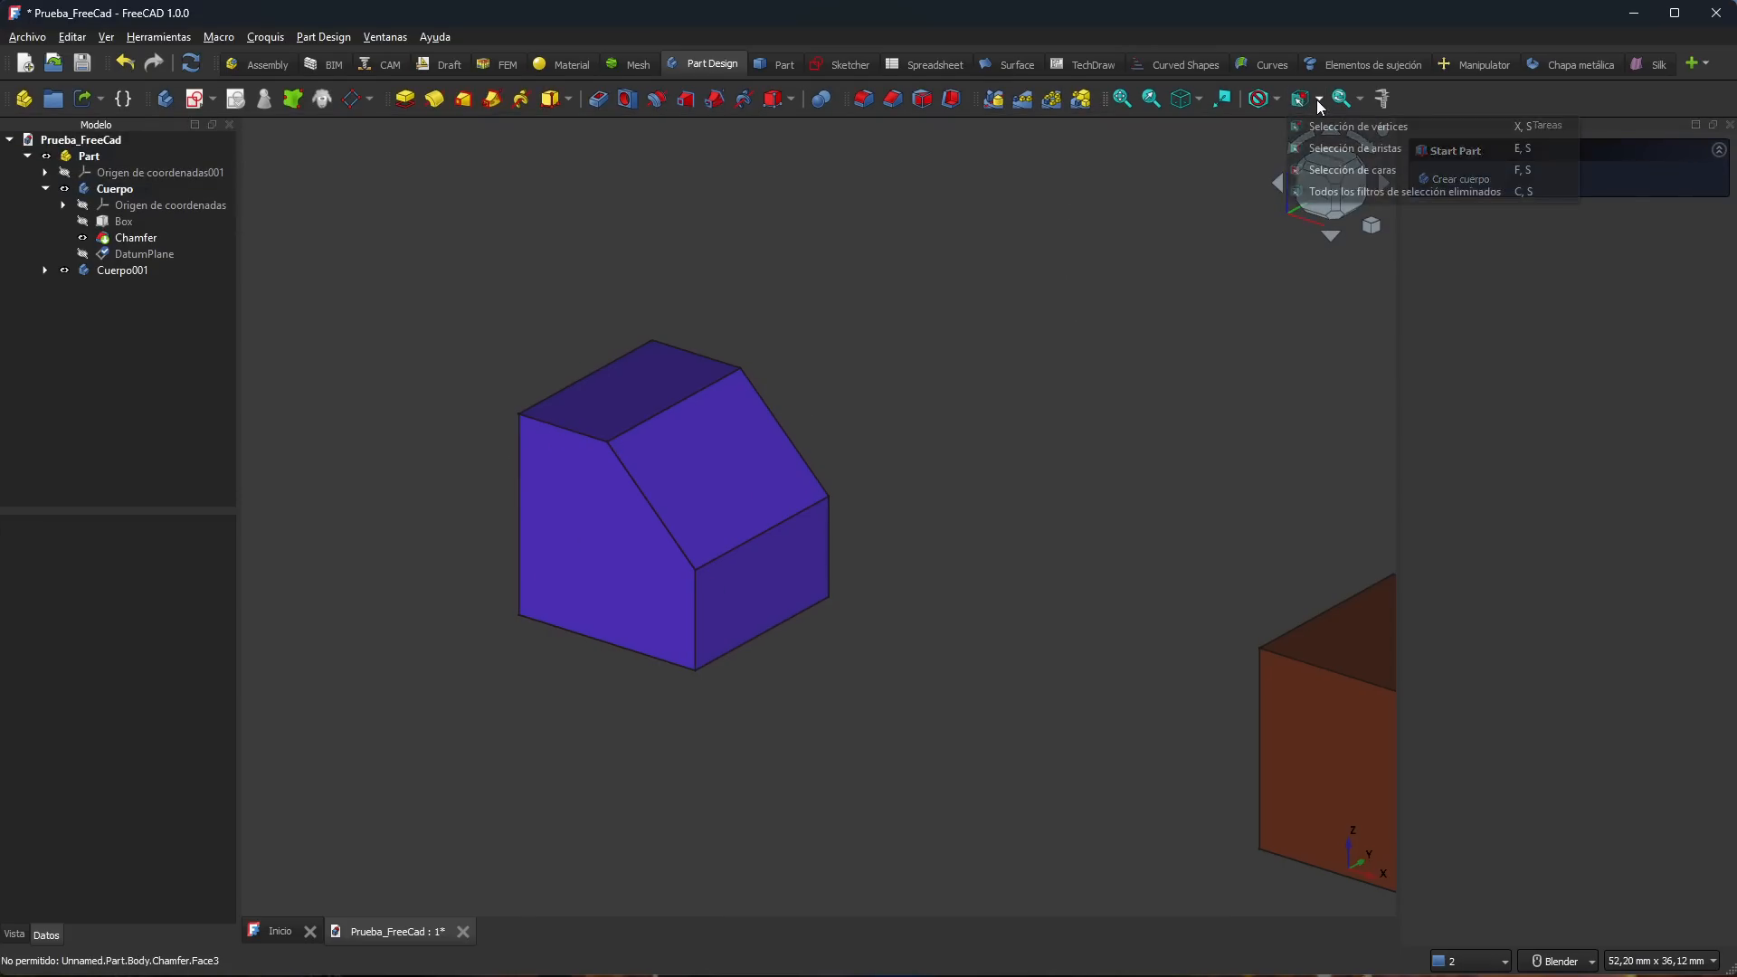
left_click(1328, 148)
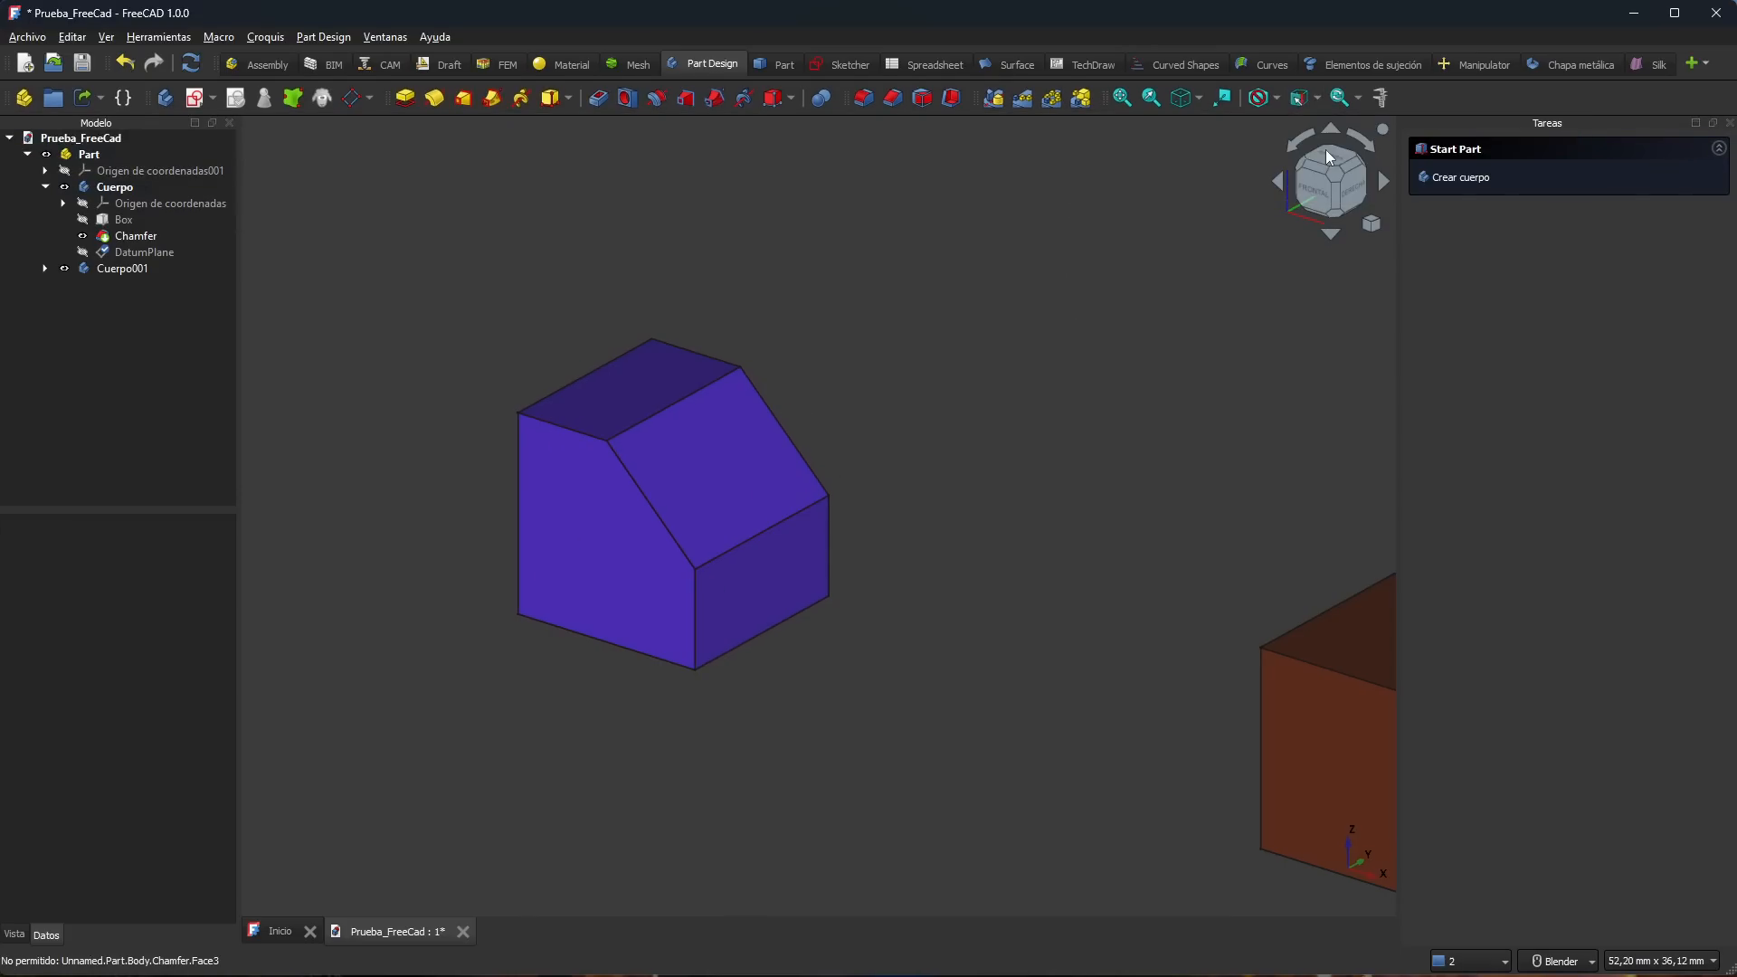
left_click(625, 461)
Step: Restrict selection to vertices and pick the upper and lower end vertices of the chamfer's sloping front edge
left_click(1318, 98)
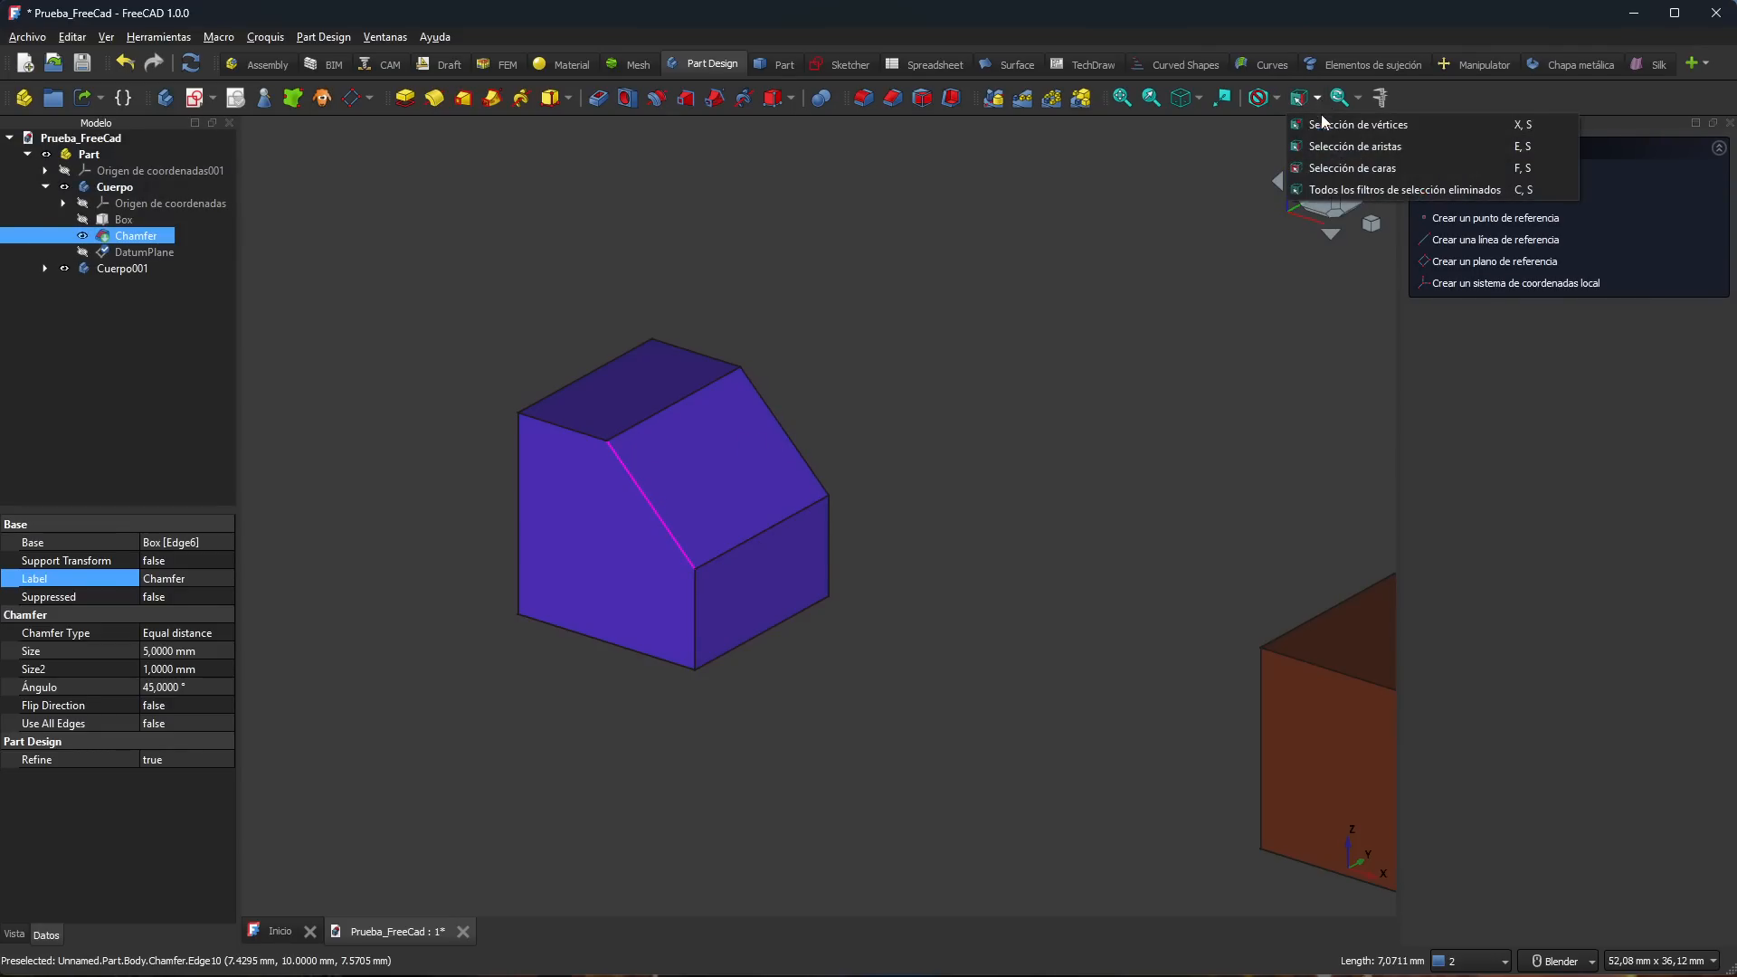
left_click(1272, 143)
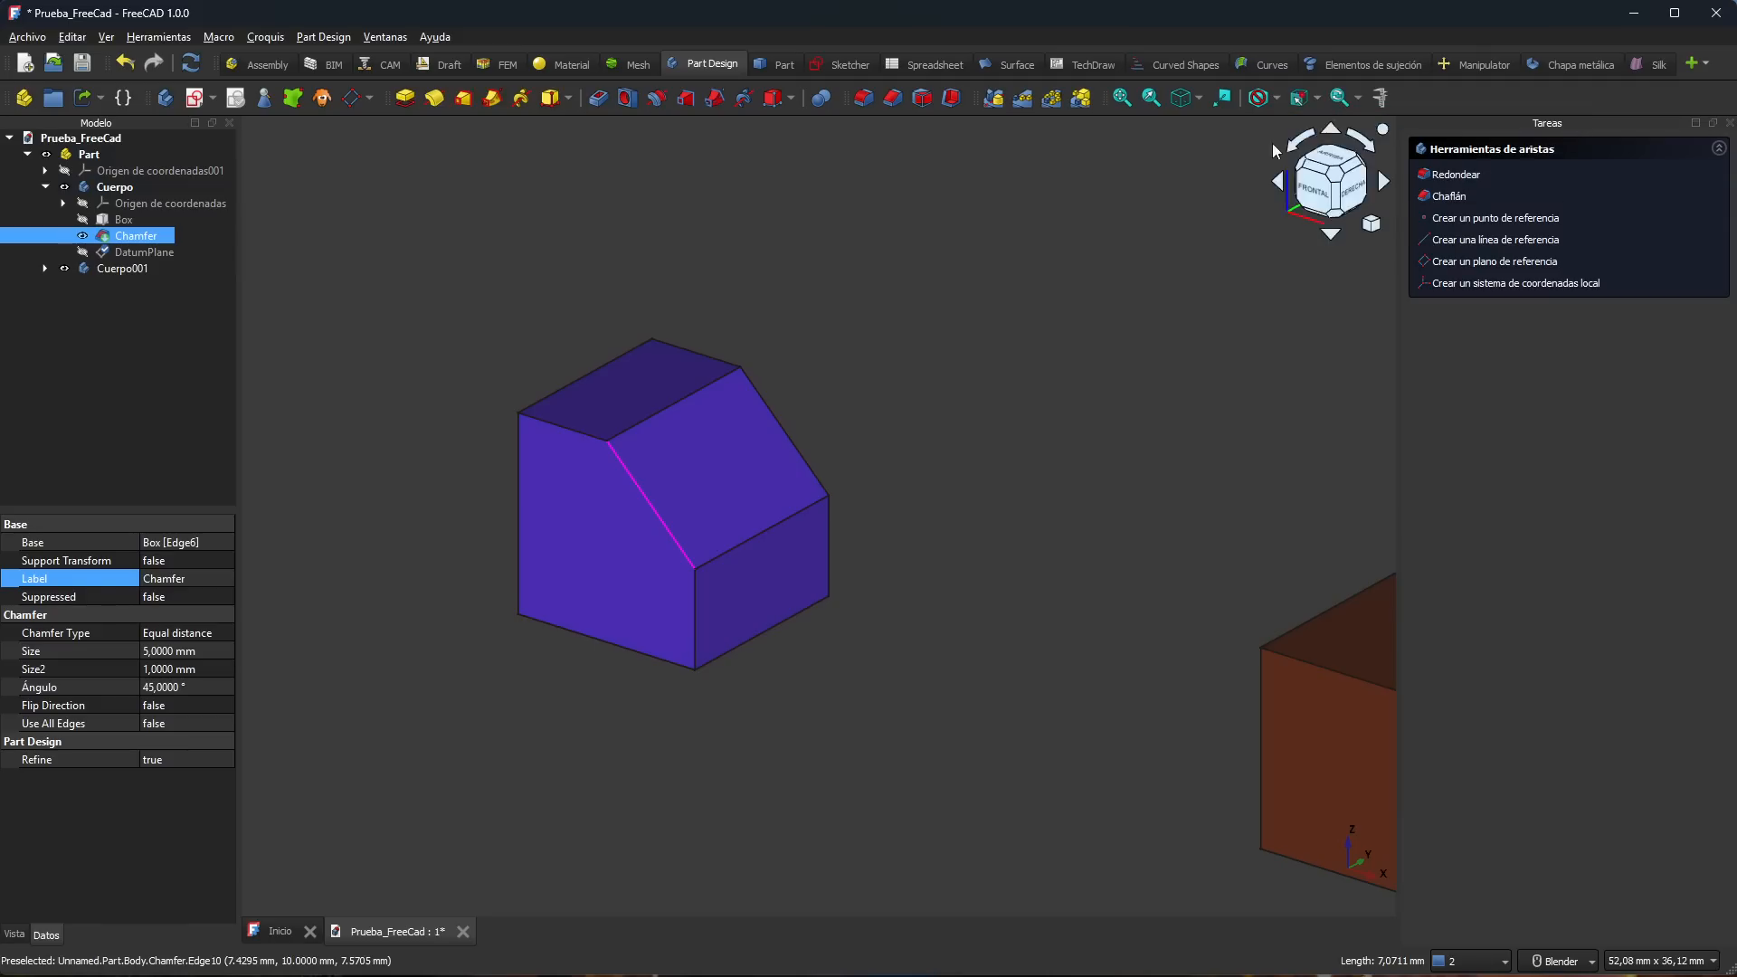
left_click(608, 440)
left_click(695, 568)
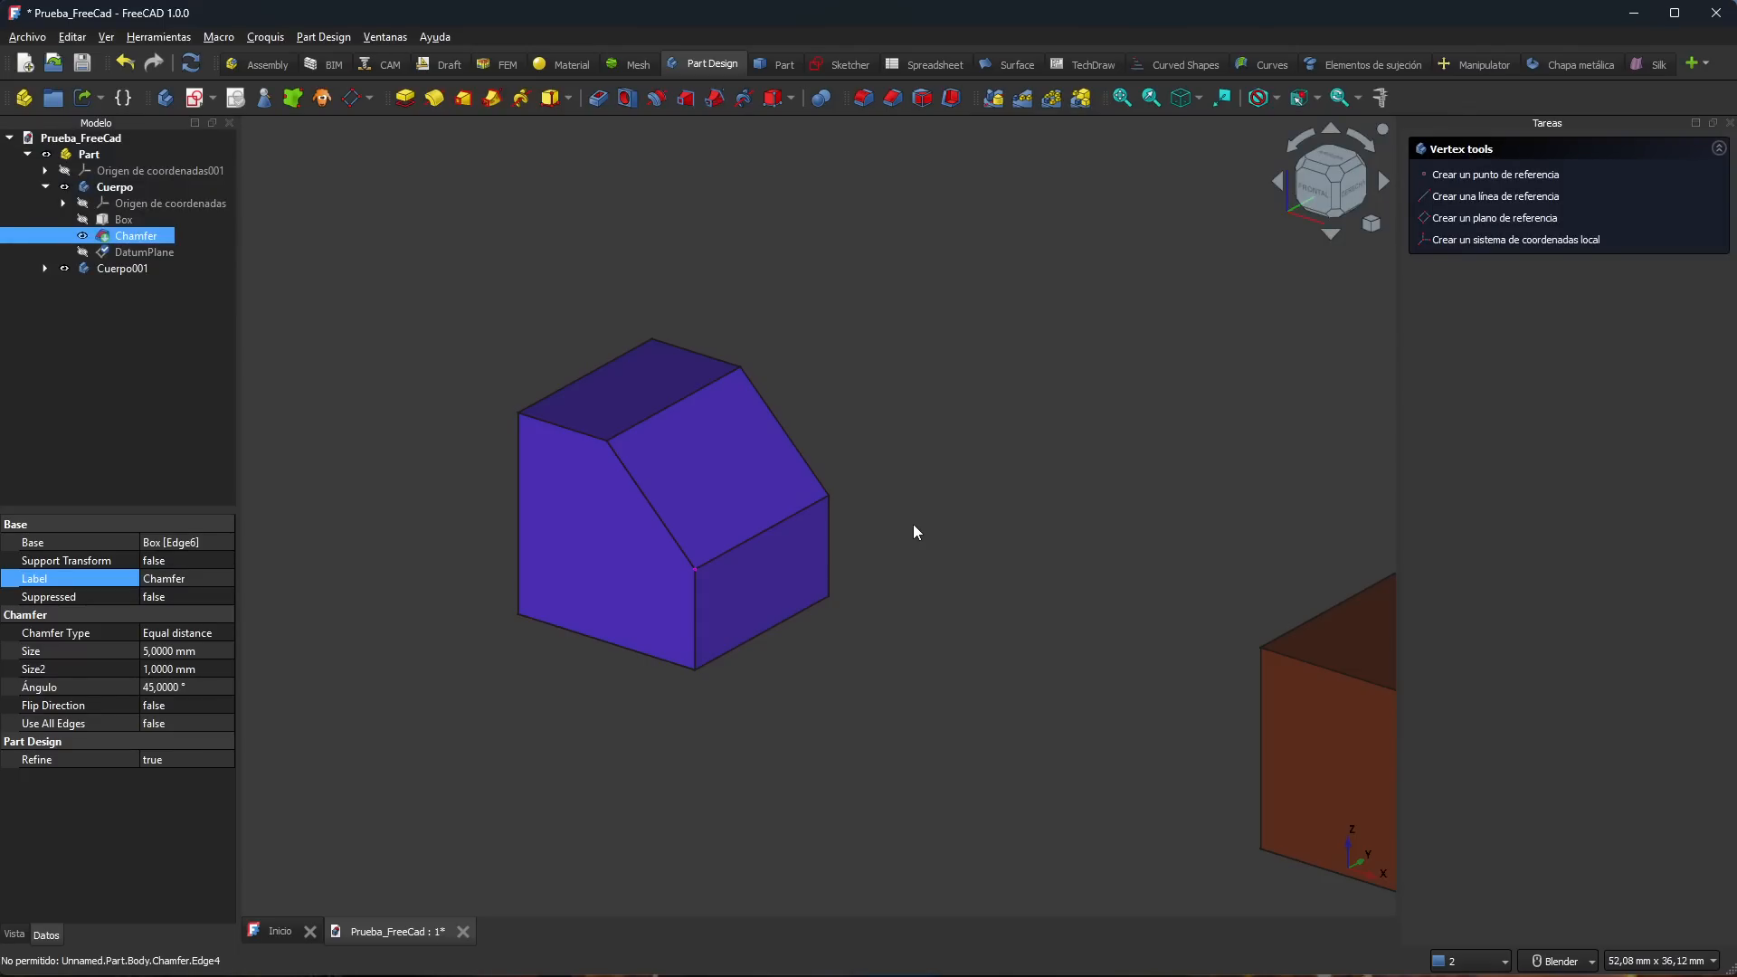
Step: Remove all selection filters and select the chamfer's face, its sloping front edge and its upper front vertex in turn
left_click(1318, 100)
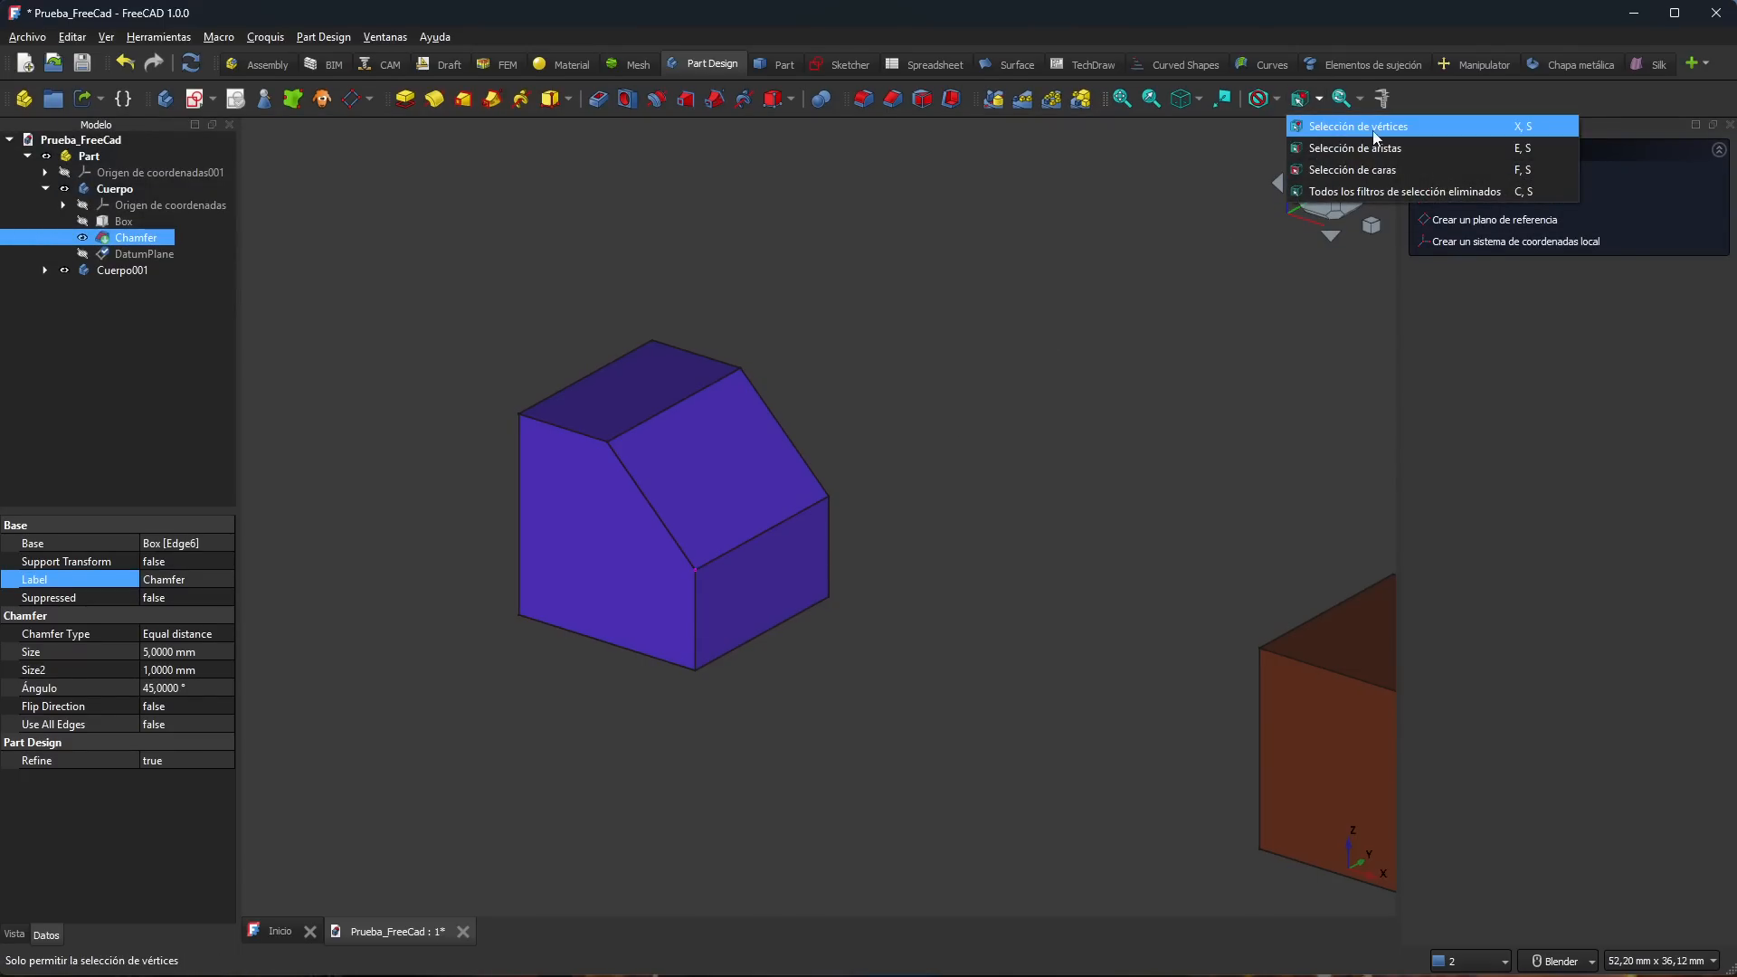
left_click(1400, 192)
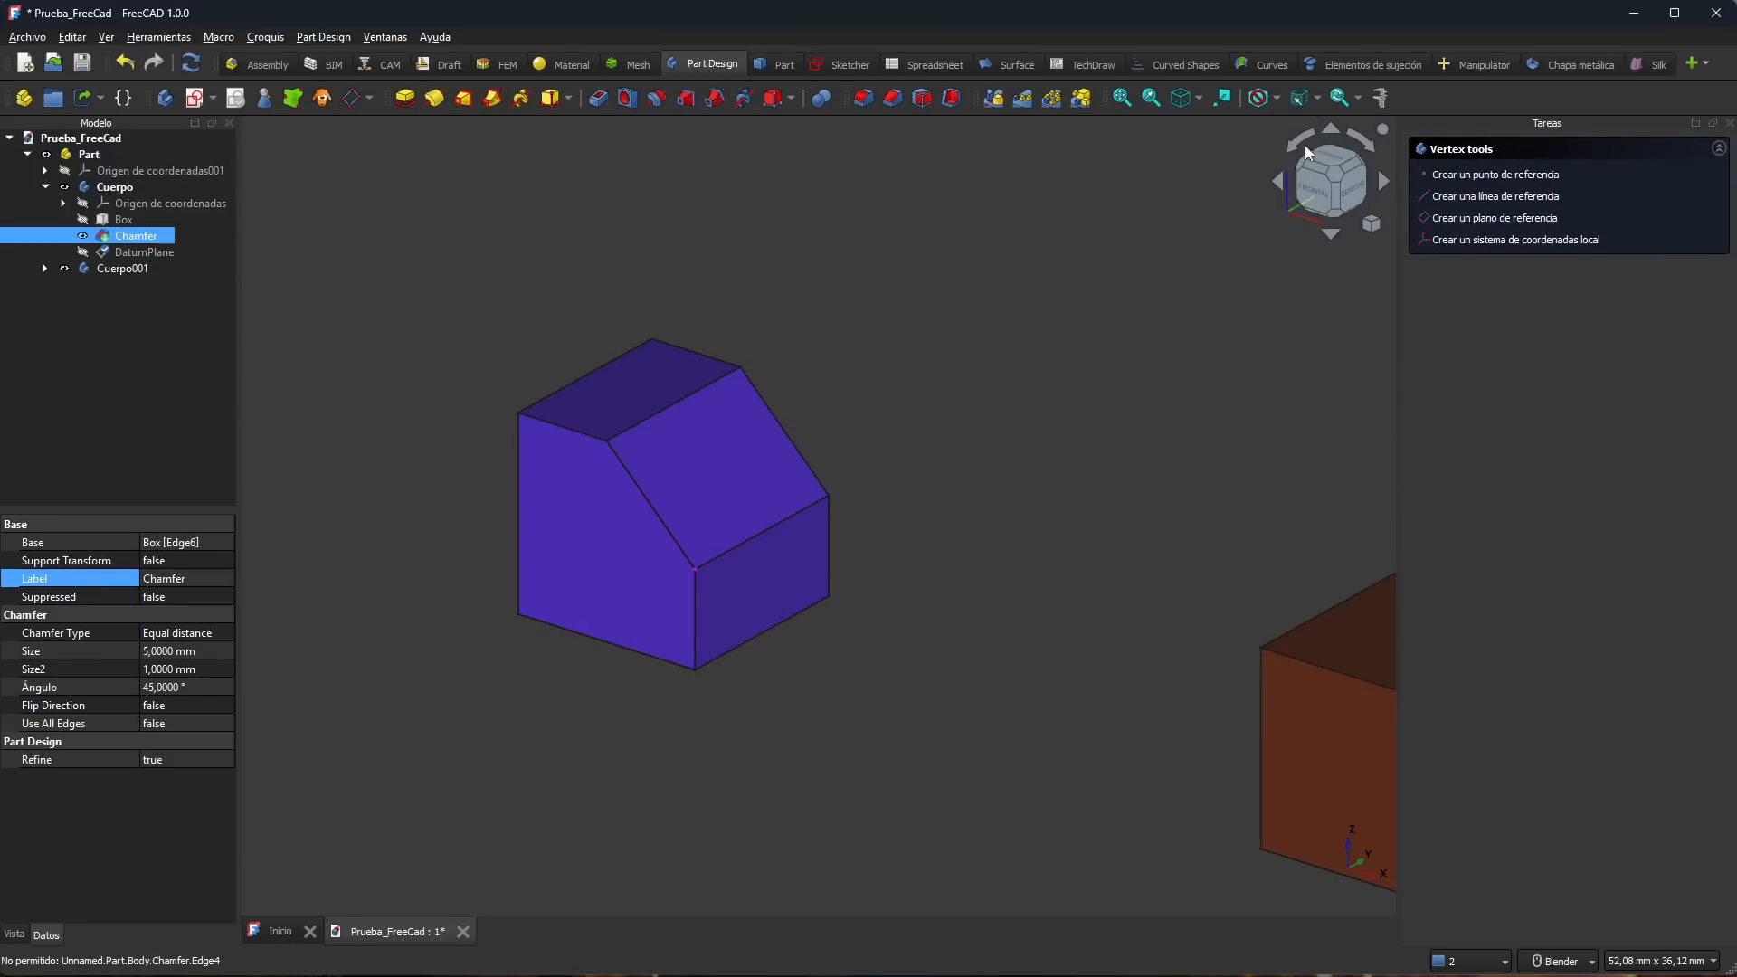
left_click(714, 461)
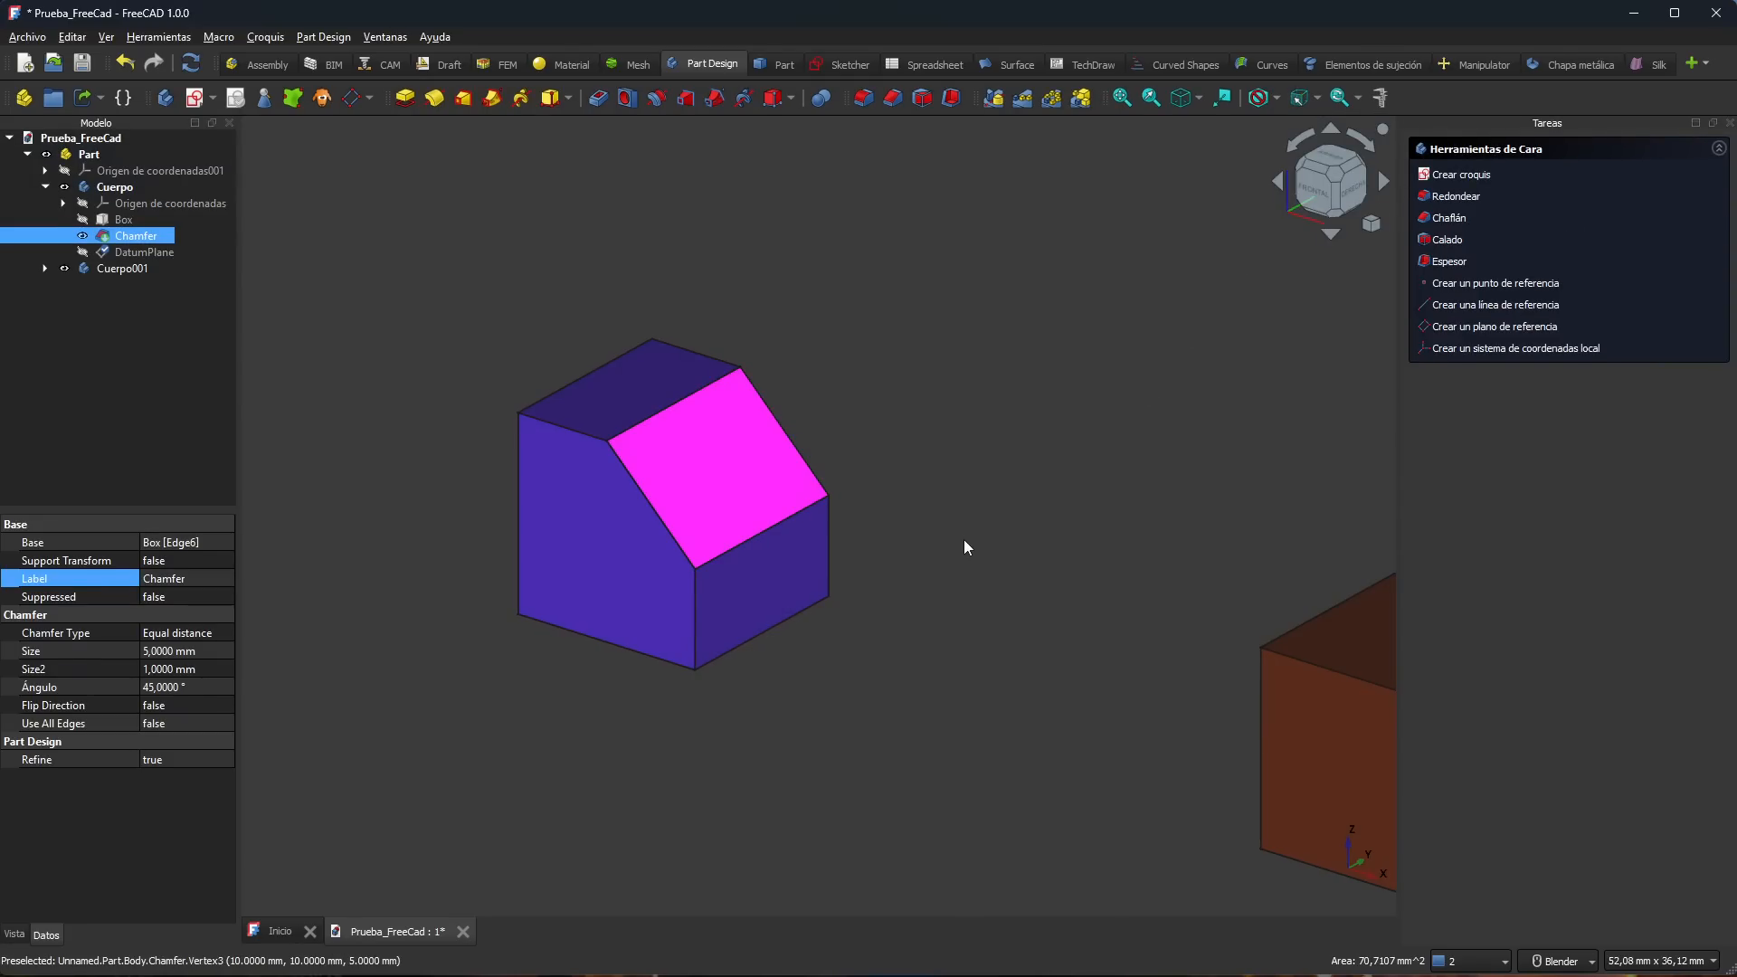
left_click(659, 512)
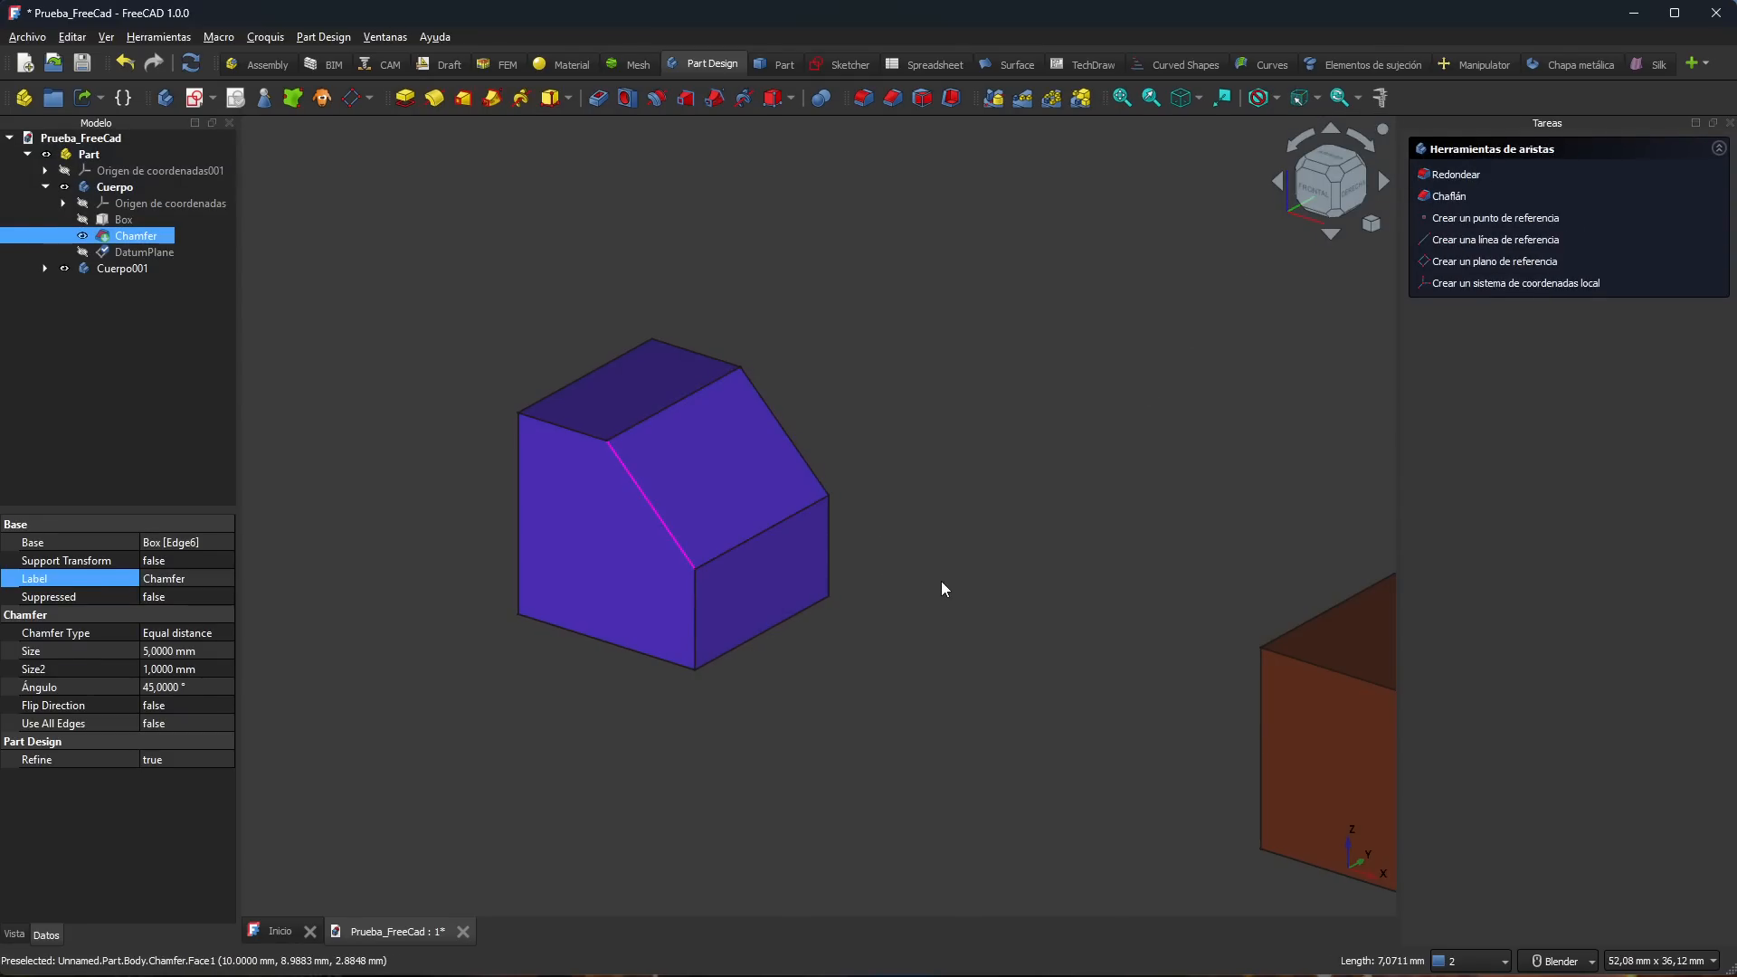
left_click(607, 440)
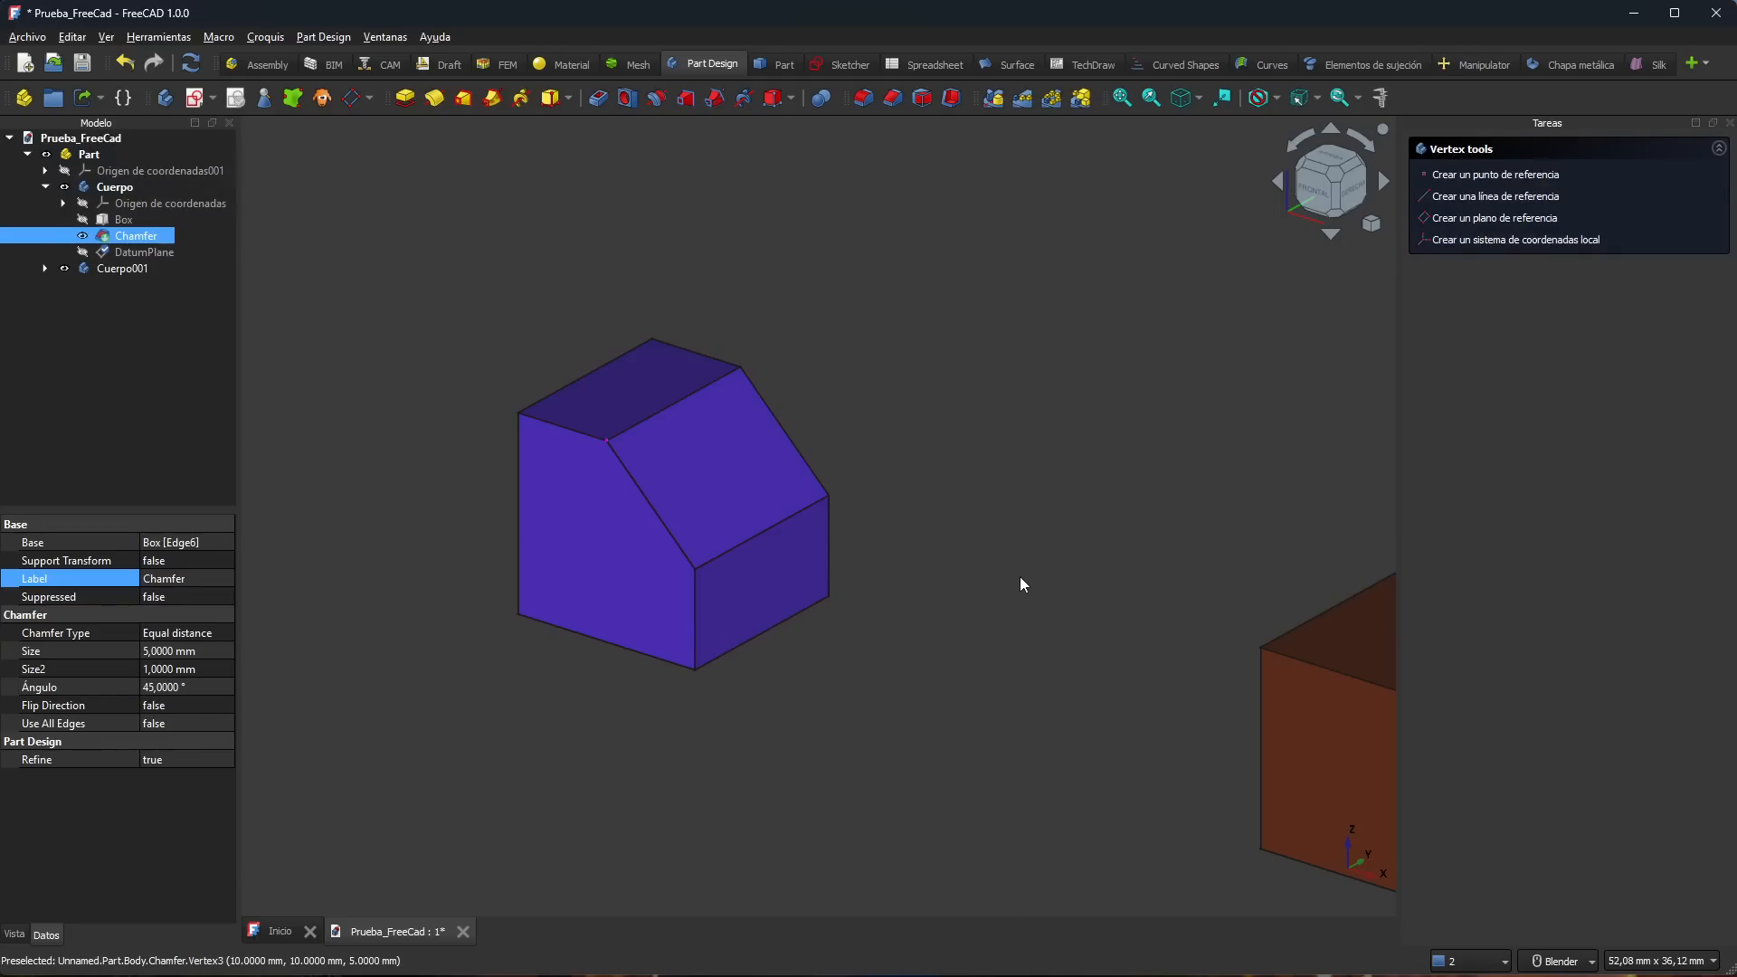
Step: Limit selection to edges again, pick the chamfer's sloping front edge, and clear the selection
left_click(1312, 100)
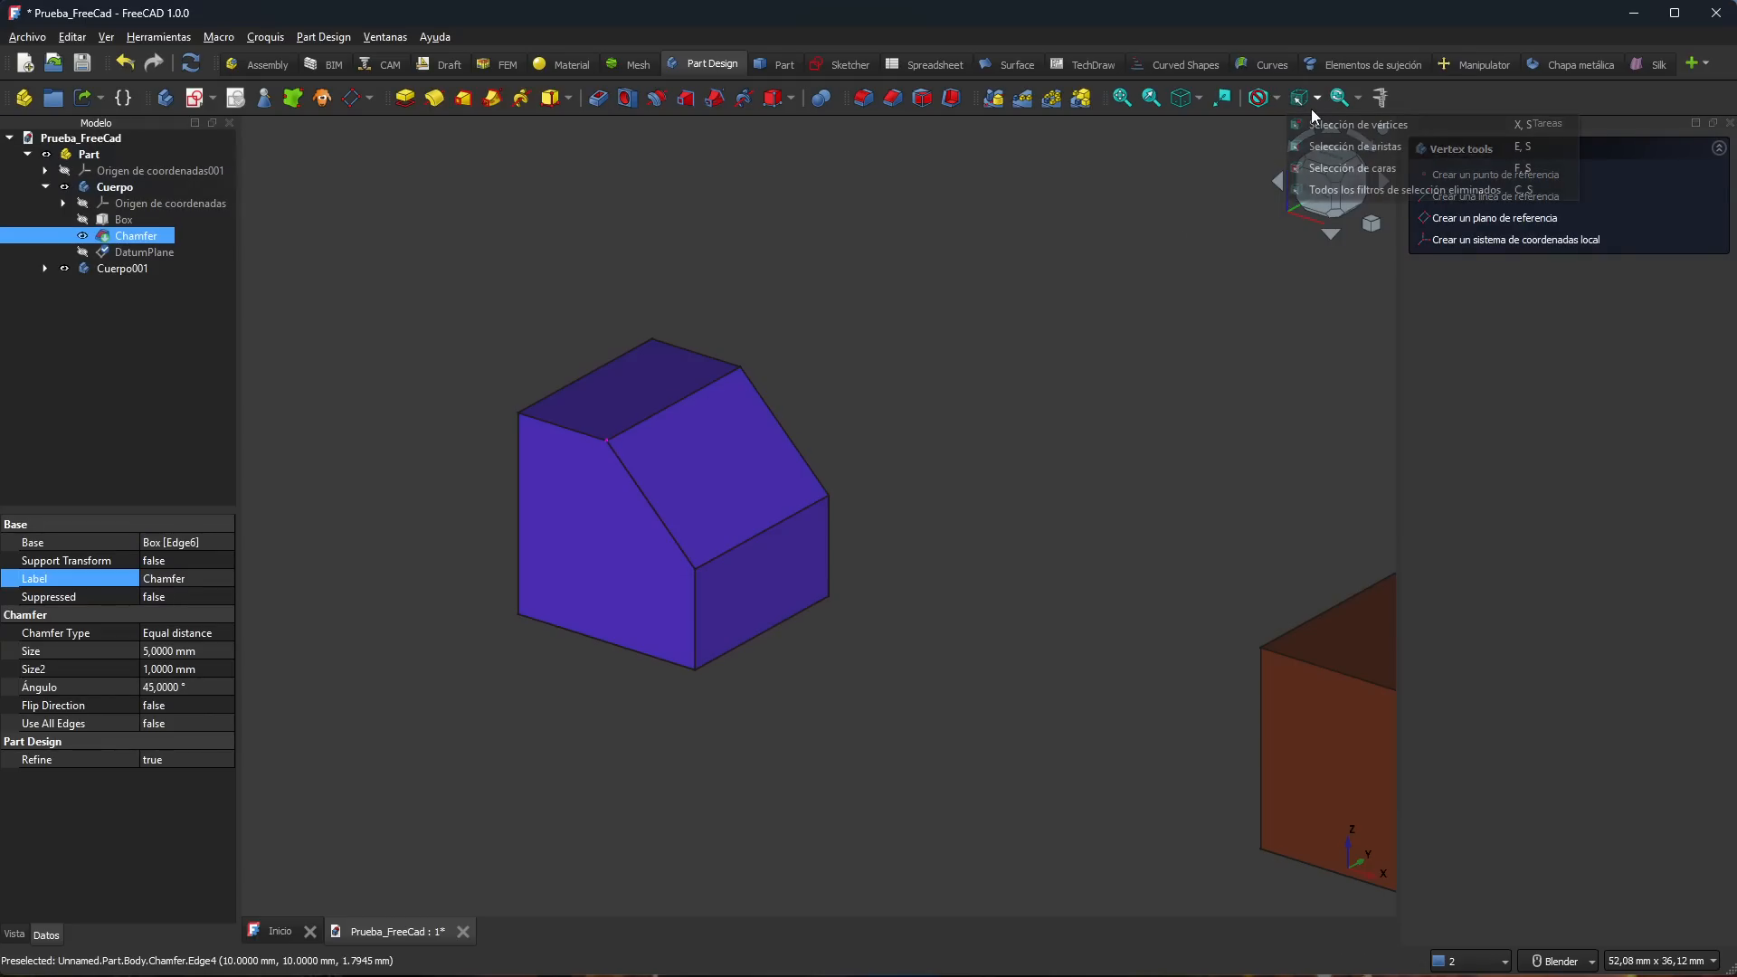
left_click(1355, 146)
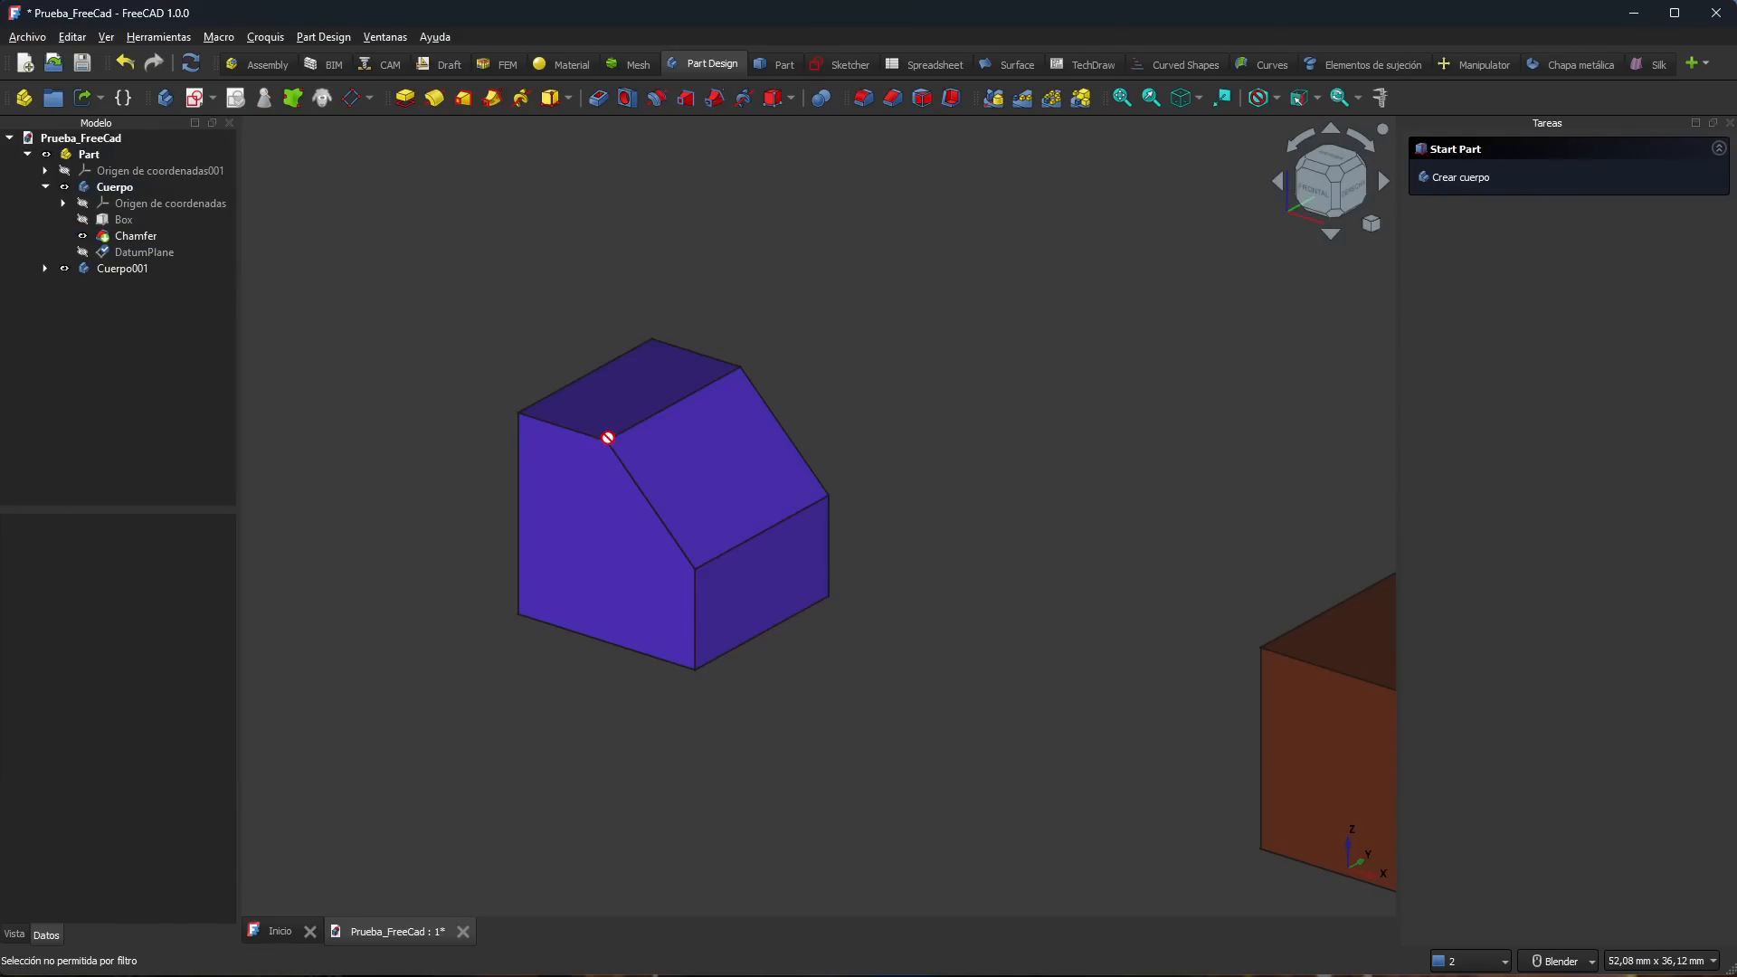
left_click(621, 464)
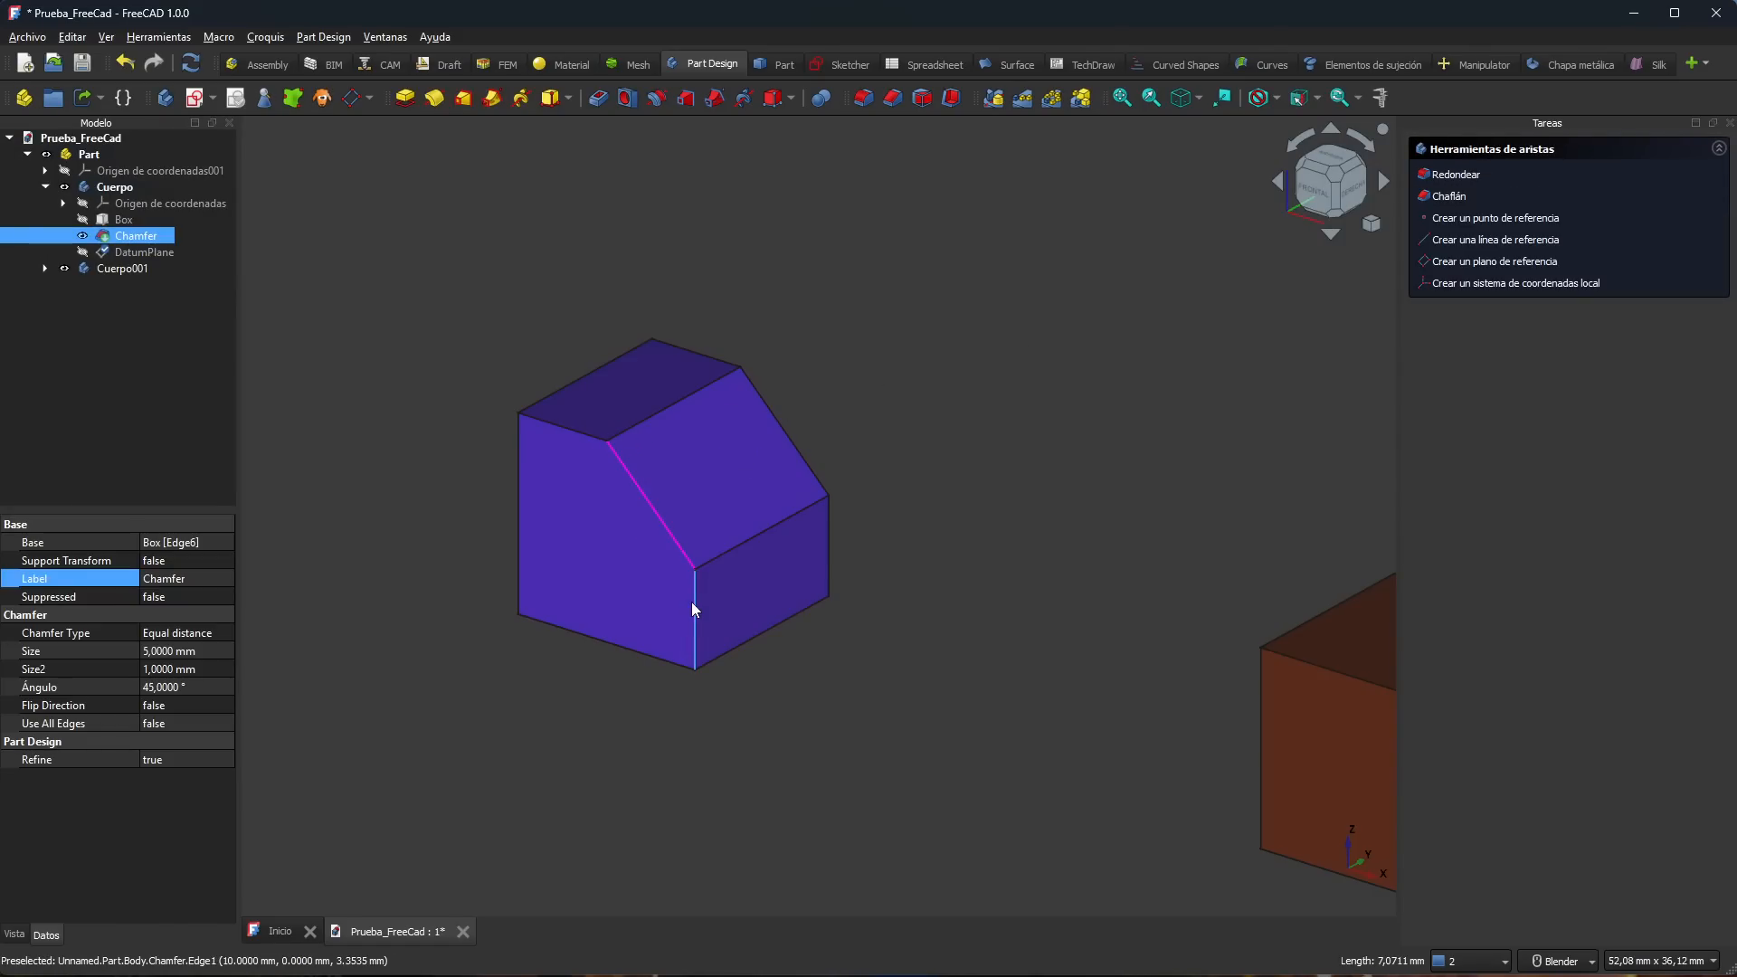
left_click(821, 722)
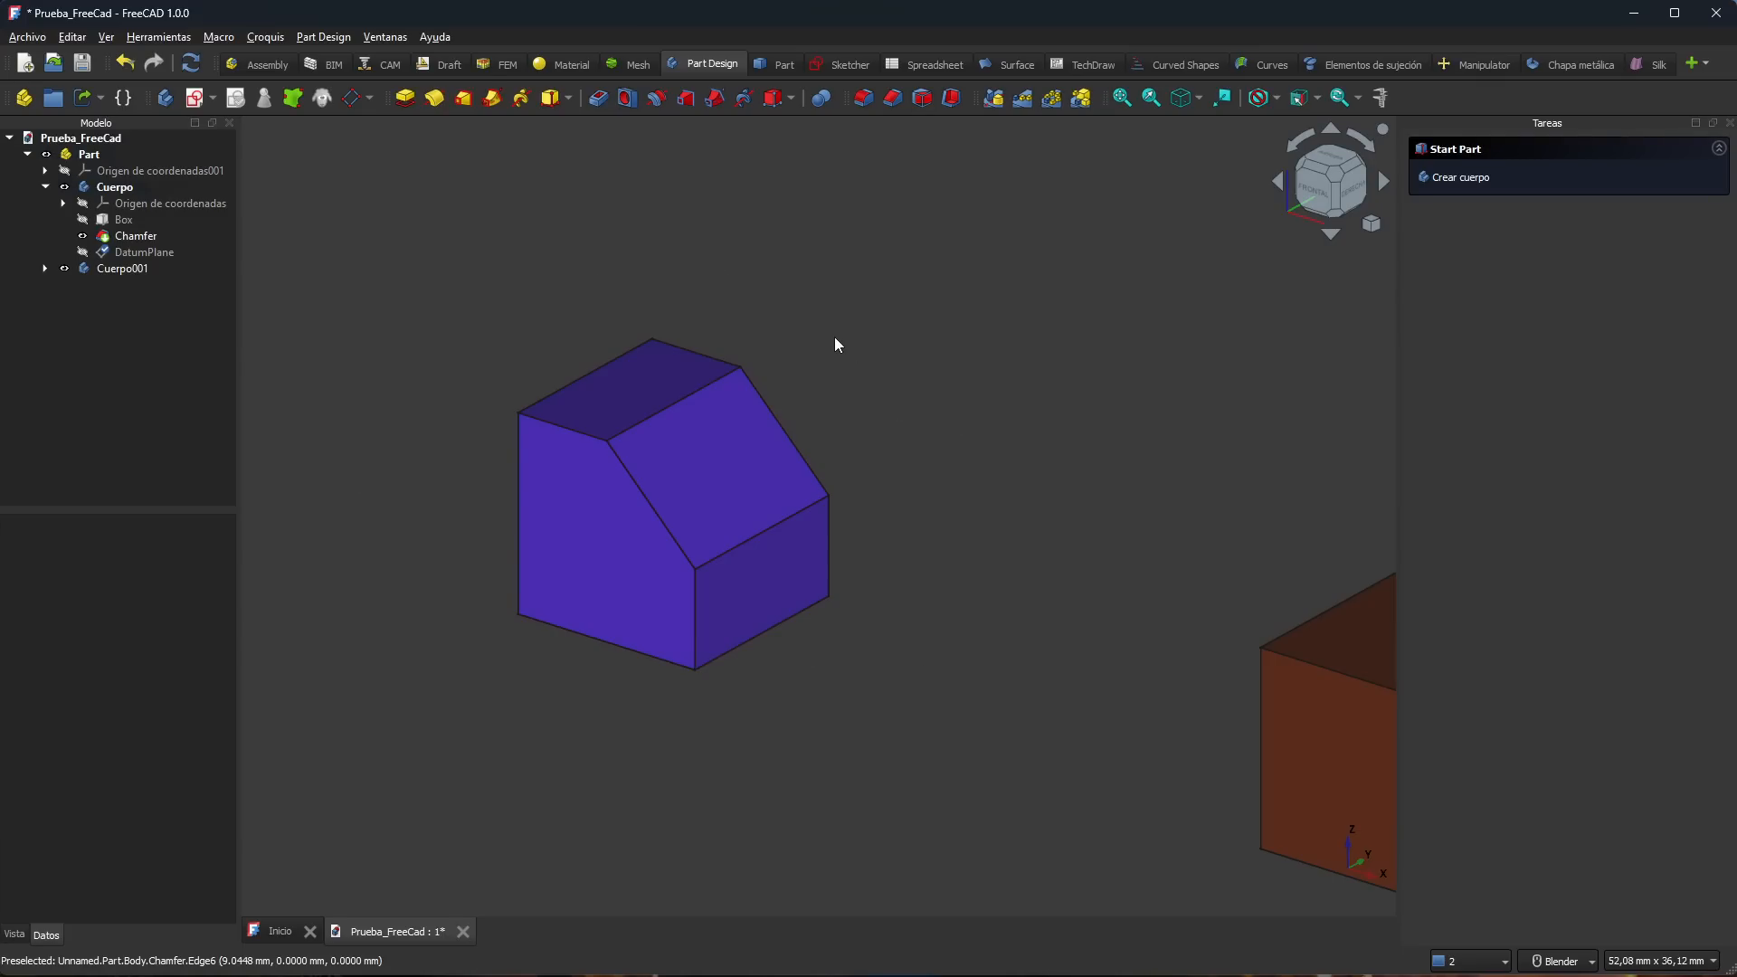
Step: Show the datum plane and try to pick it and the body behind it, ending with selection restricted to faces
left_click(1313, 98)
left_click(1296, 188)
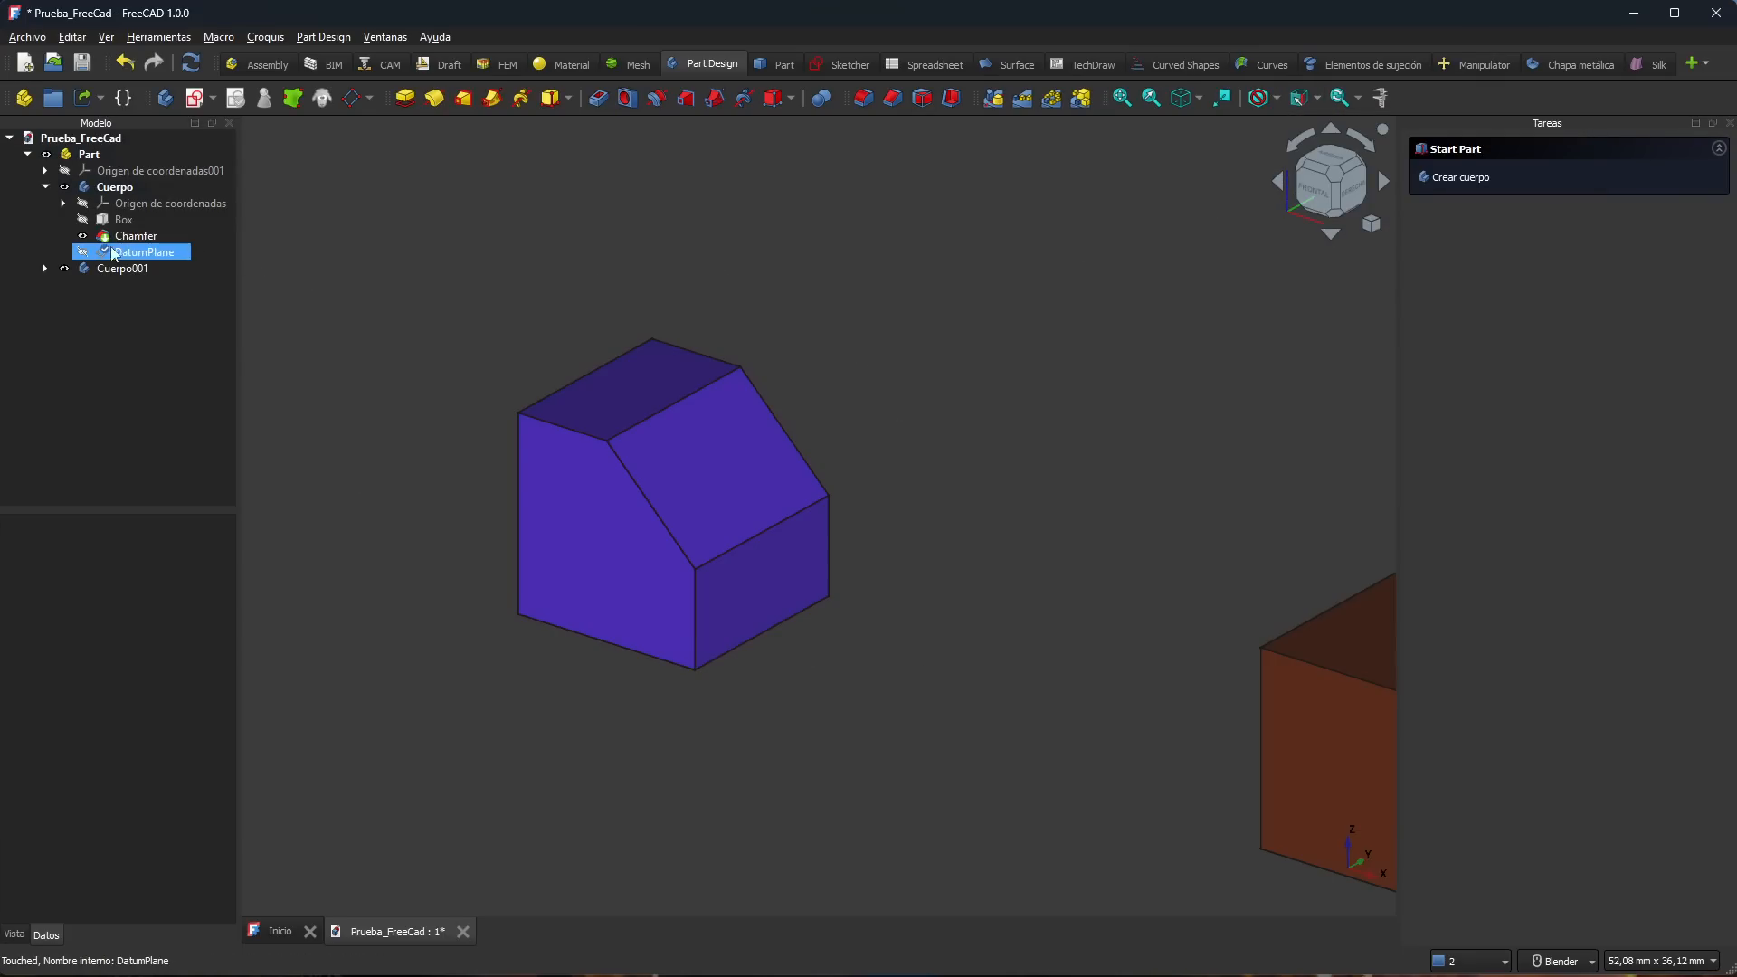
left_click(82, 251)
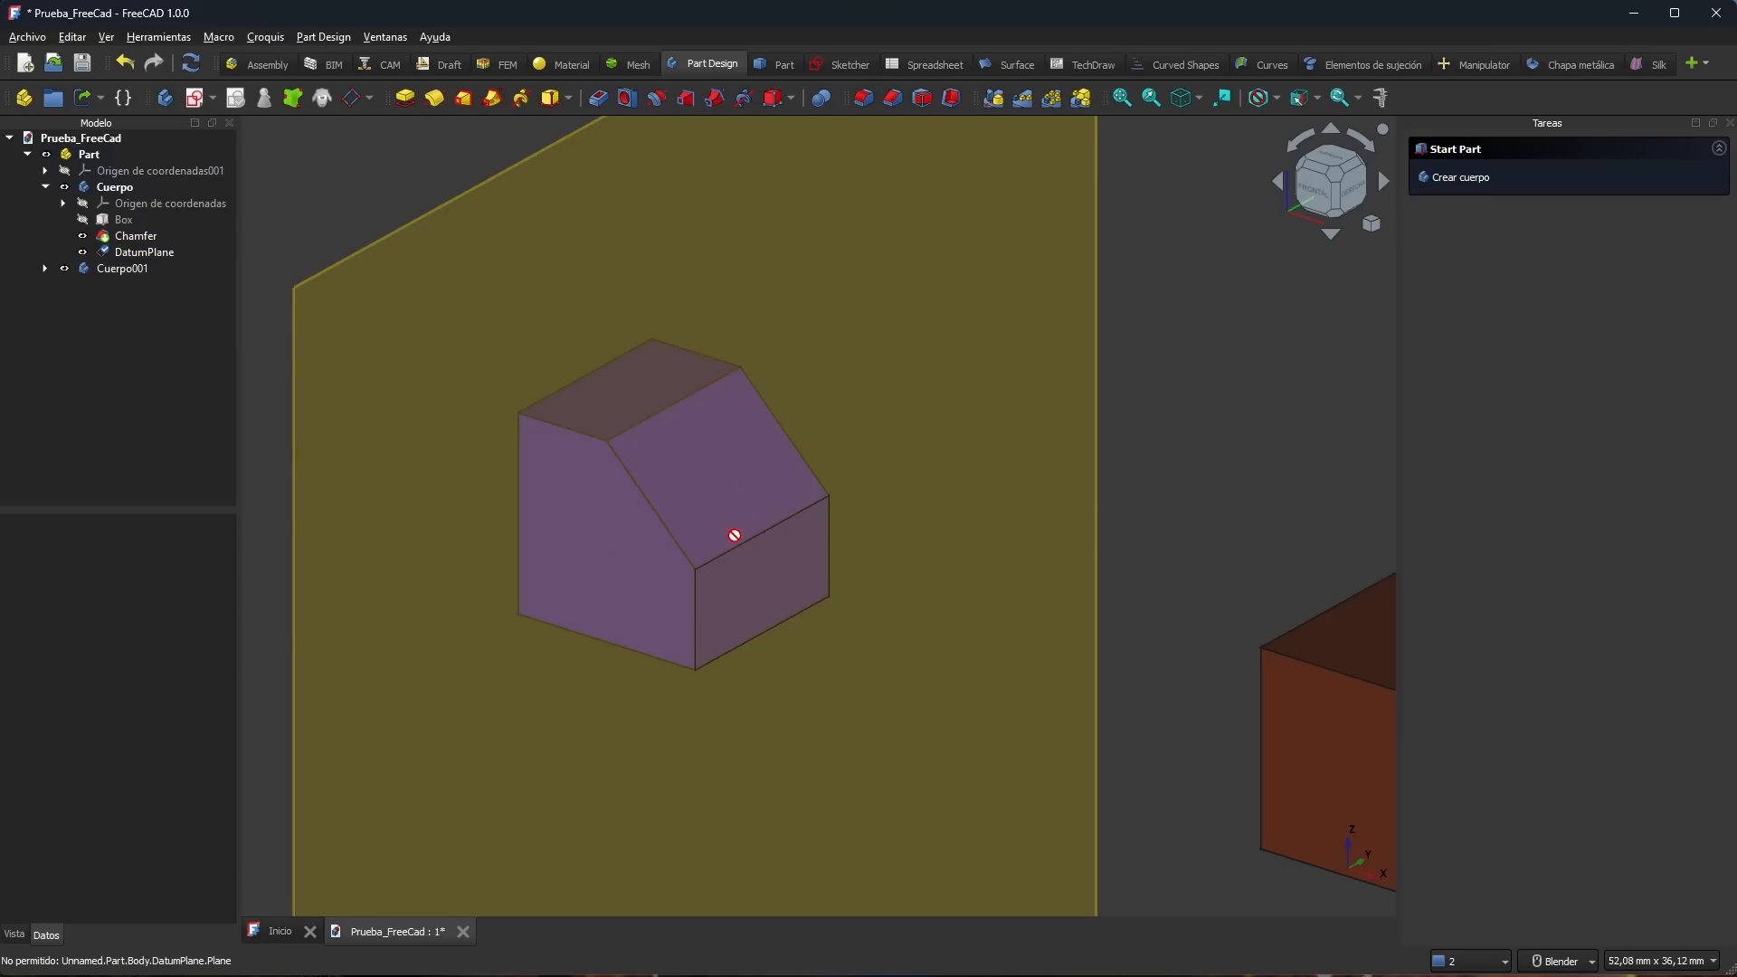
scroll(734, 535, "down", 1)
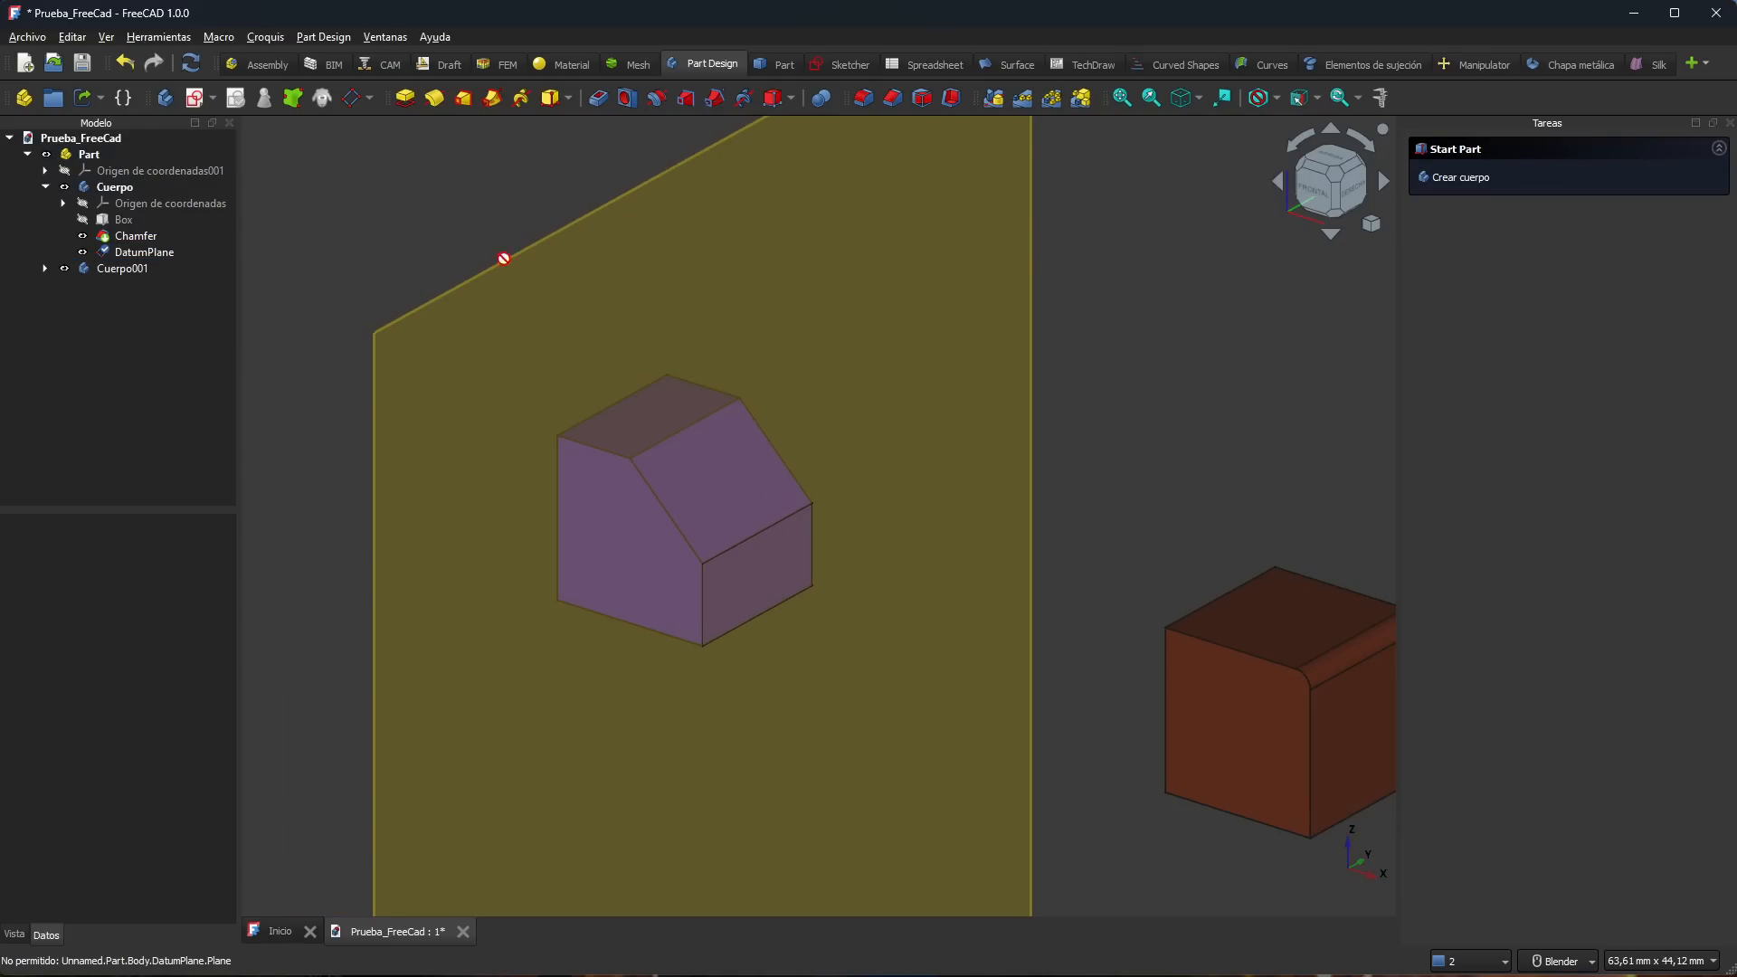
middle_click_drag(570, 523, 813, 553)
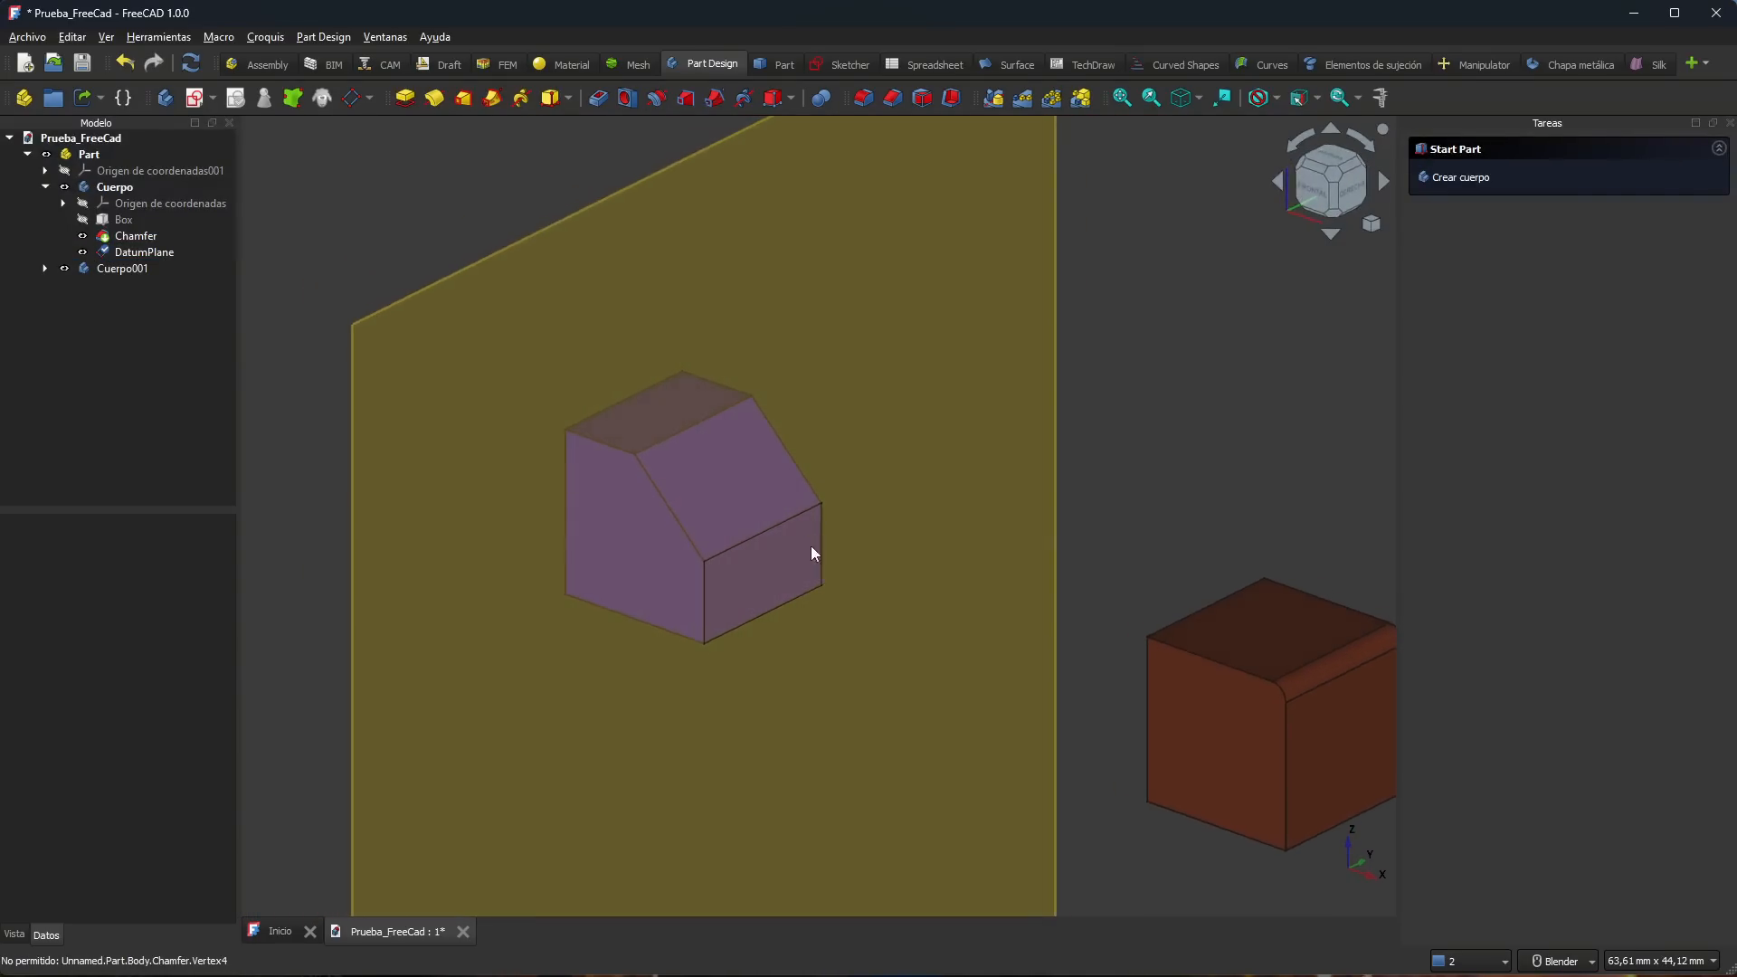
left_click(1319, 100)
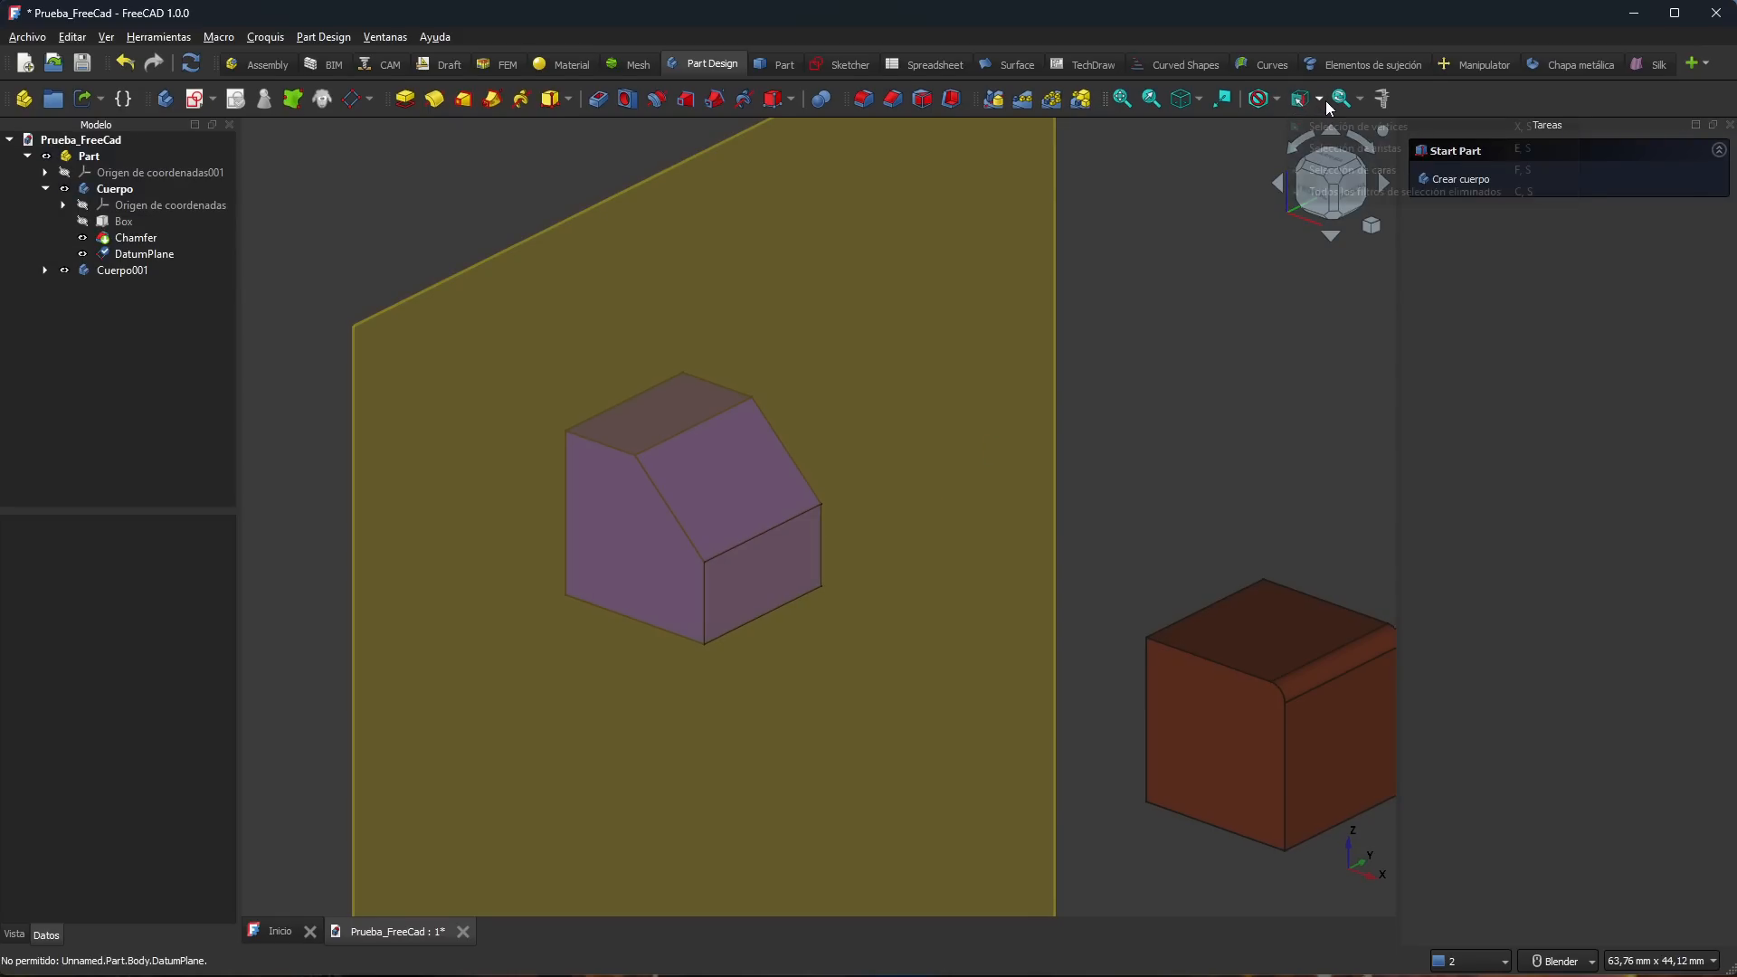
left_click(1339, 170)
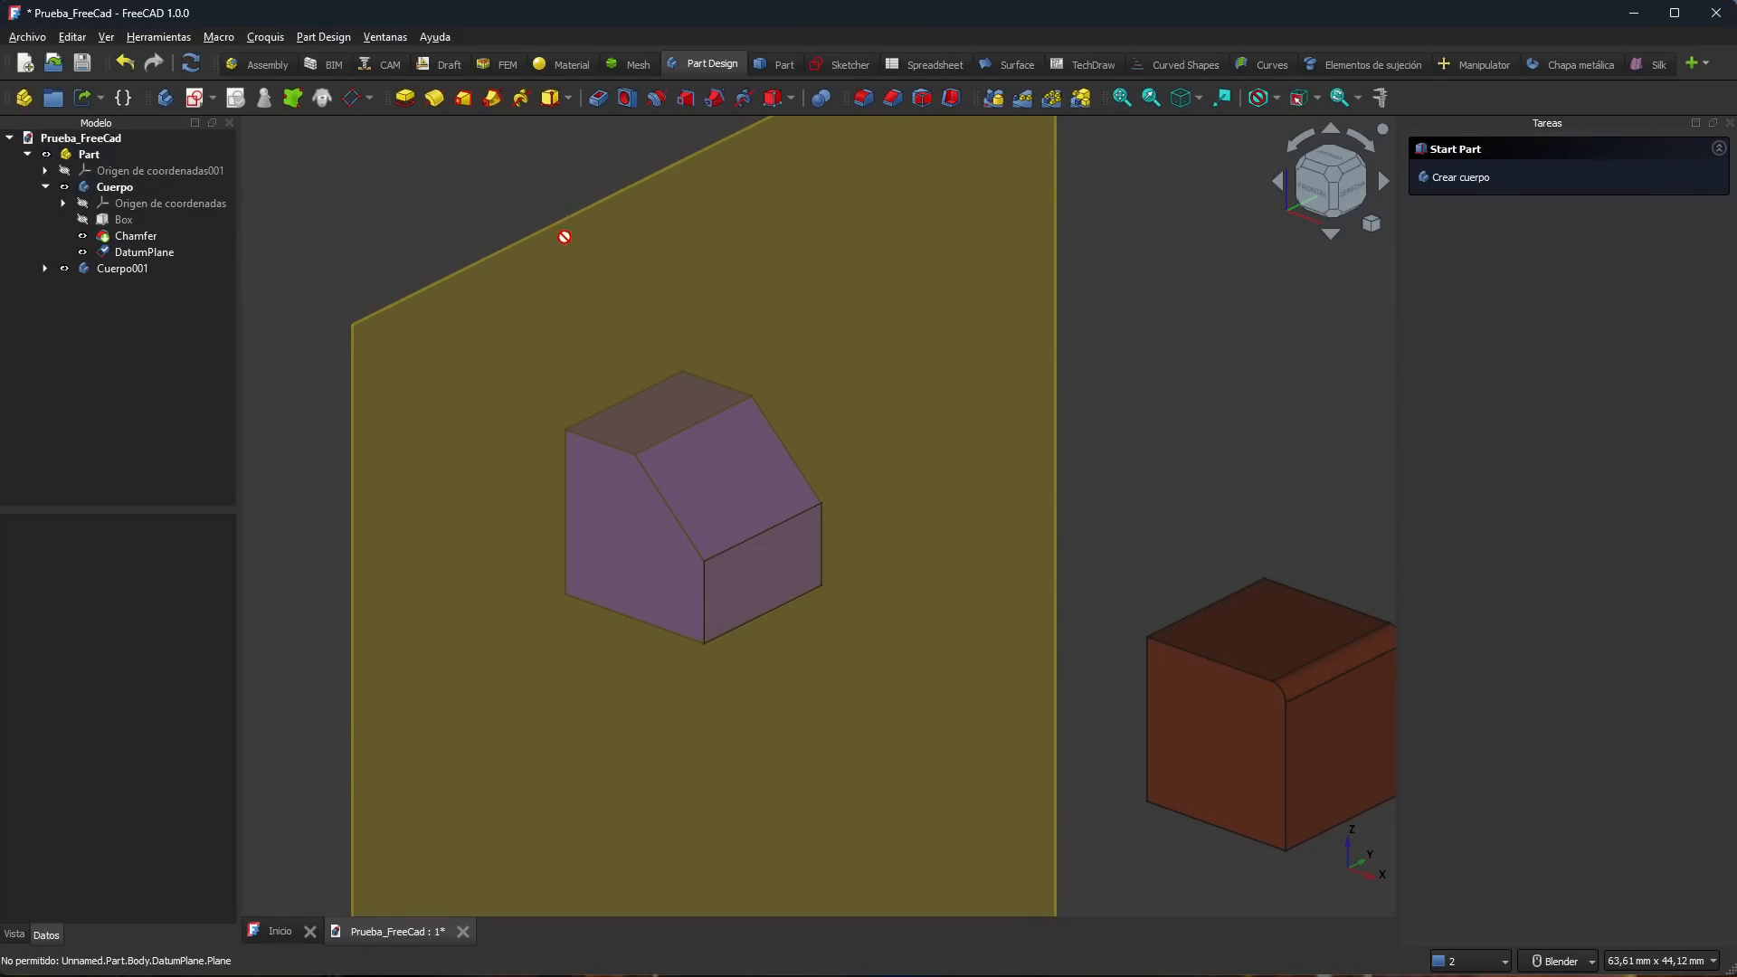
Step: Remove all selection filters, select the datum plane, and clear the selection
left_click(1312, 101)
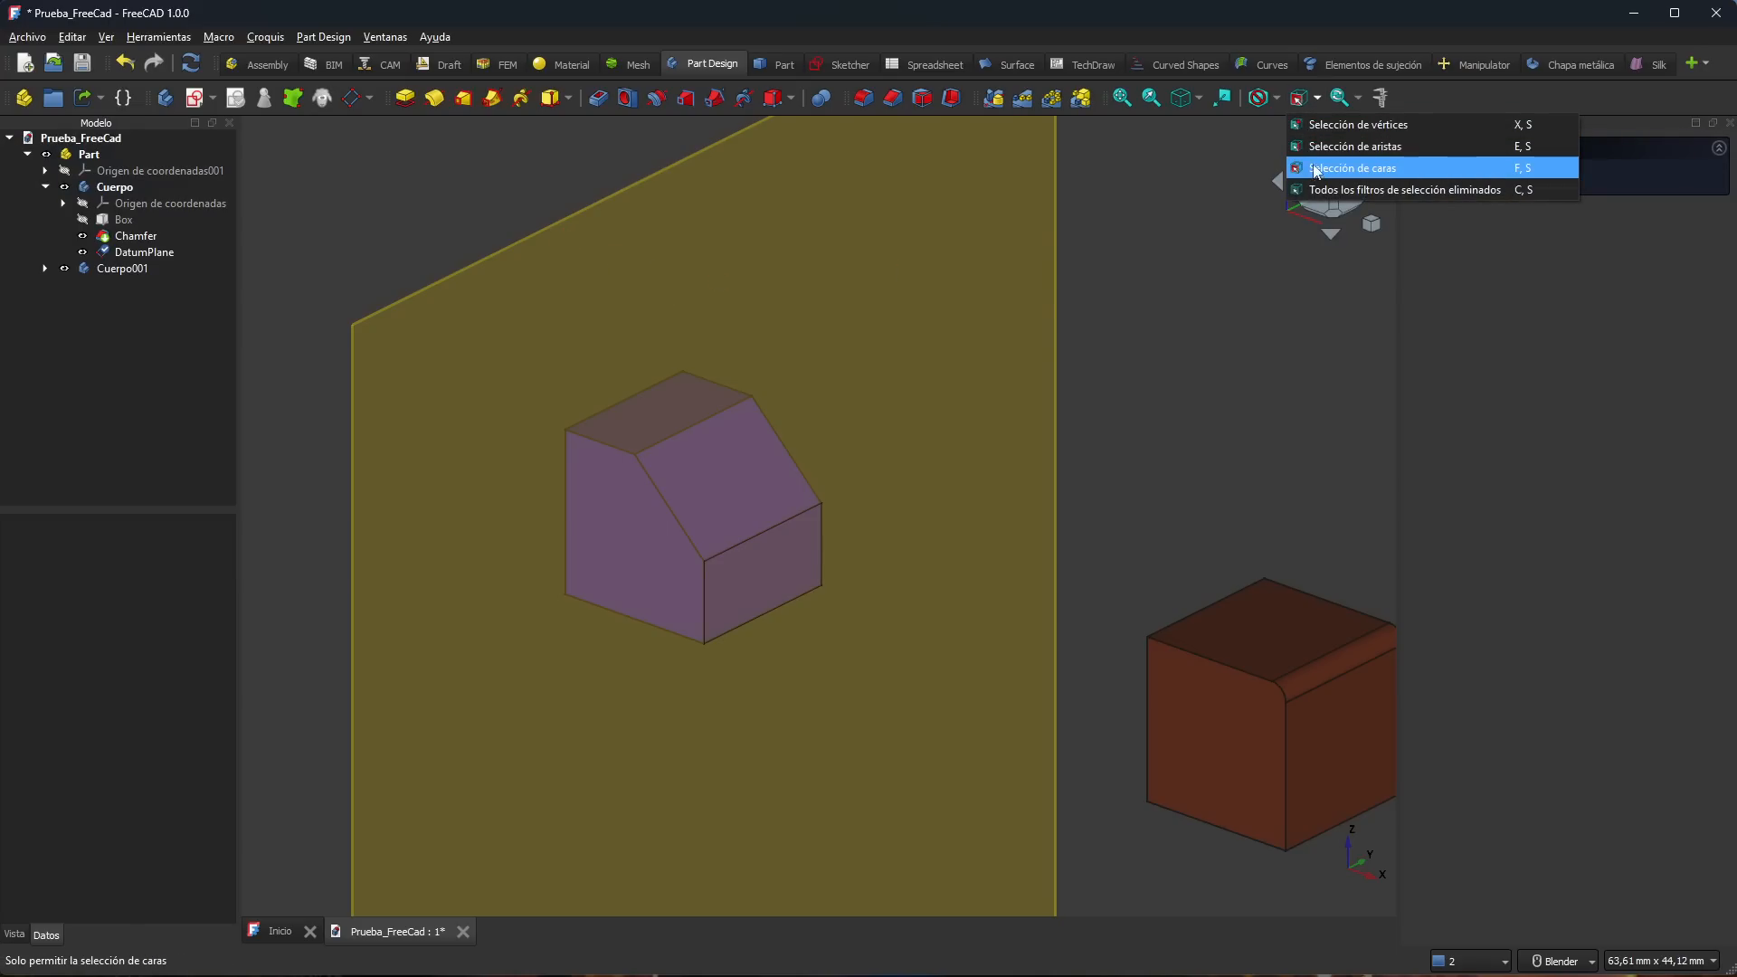
left_click(1339, 190)
left_click(937, 452)
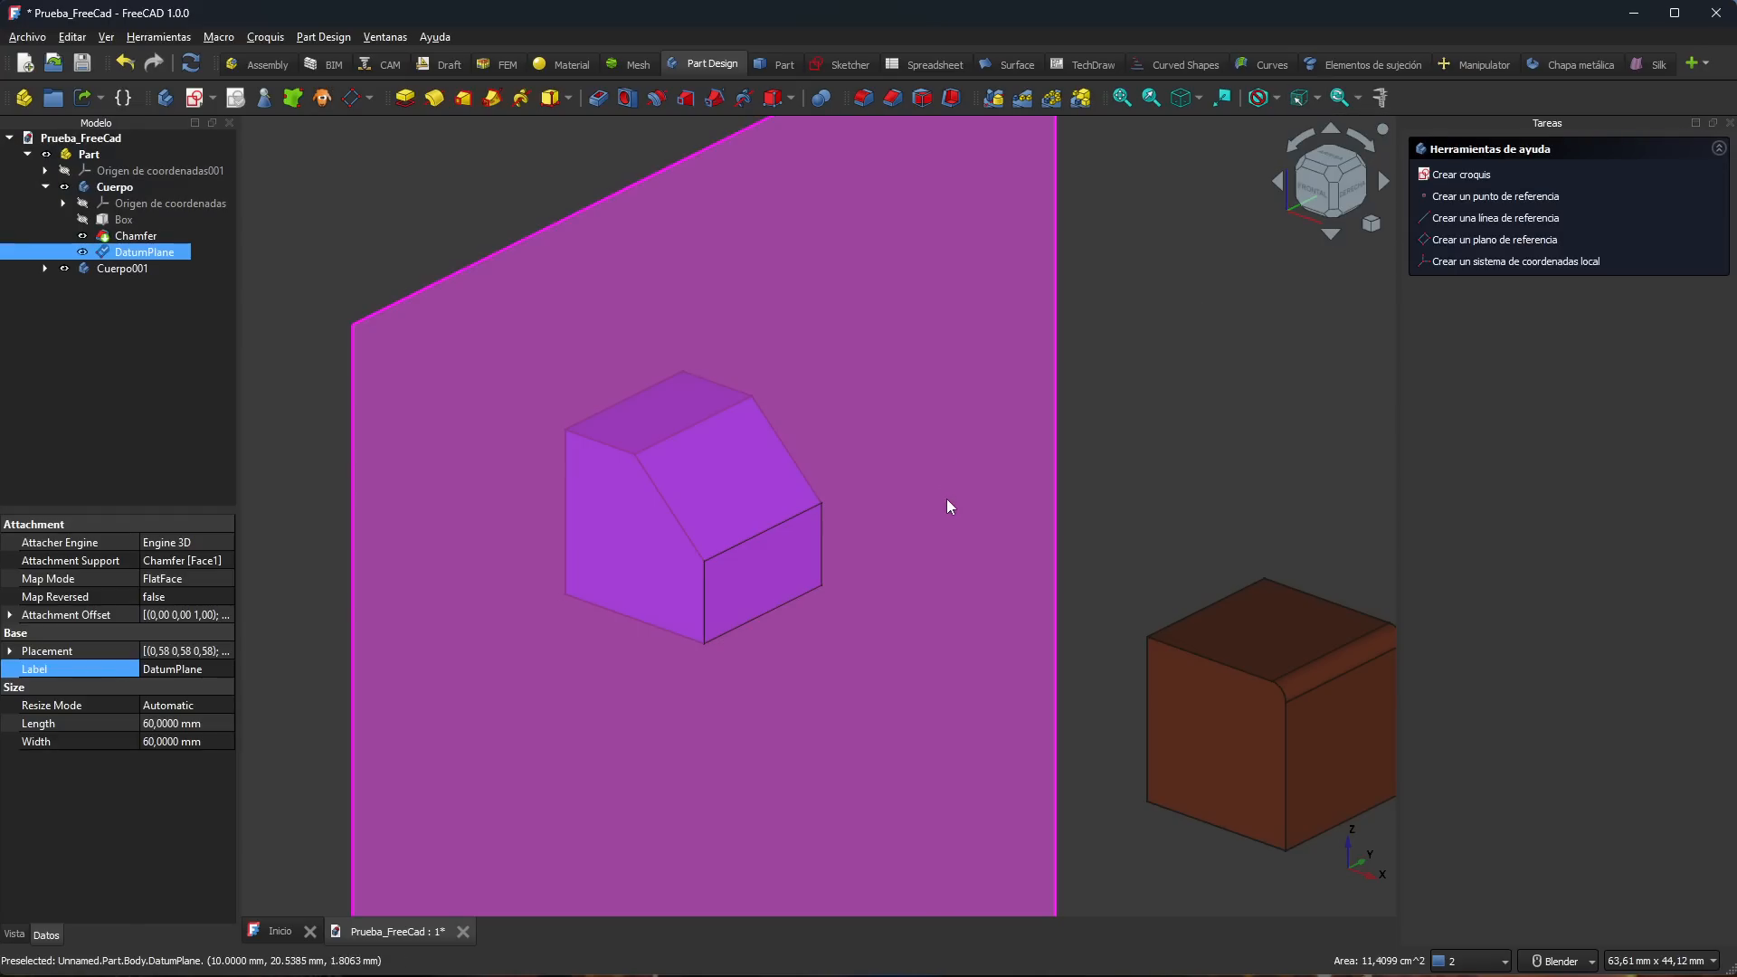
left_click(1134, 427)
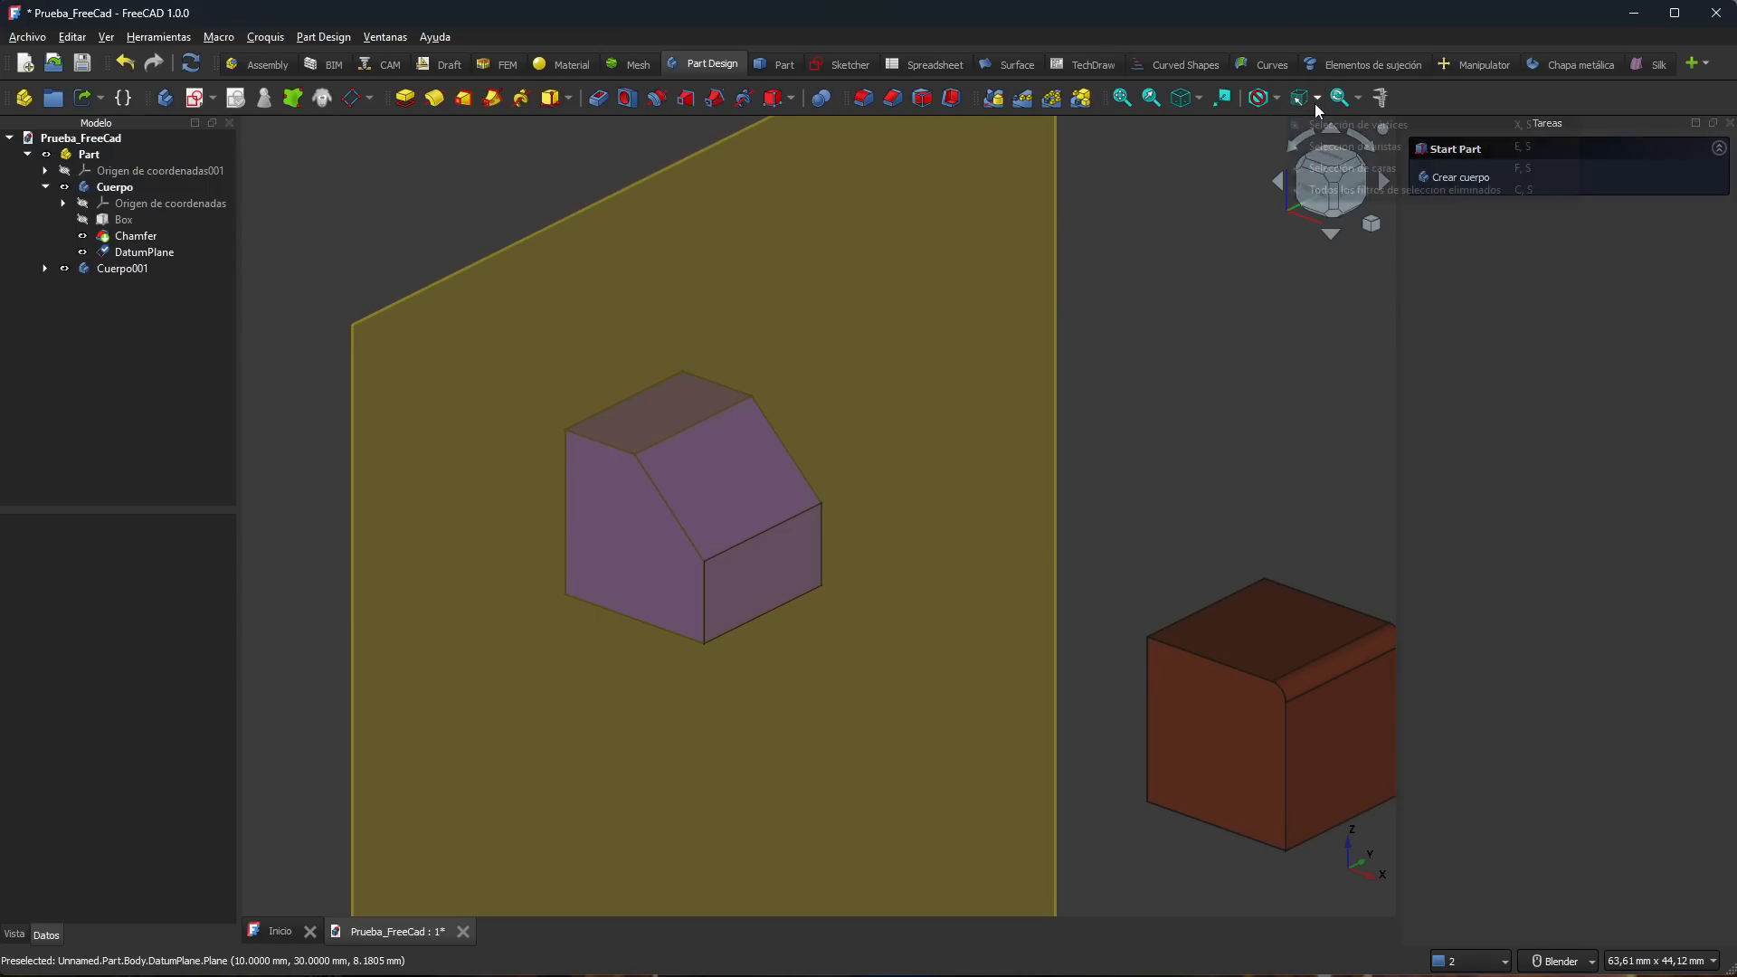
Step: Restrict selection to vertices, try the filter over the datum plane and the chamfered body, and remove all filters
left_click(1316, 99)
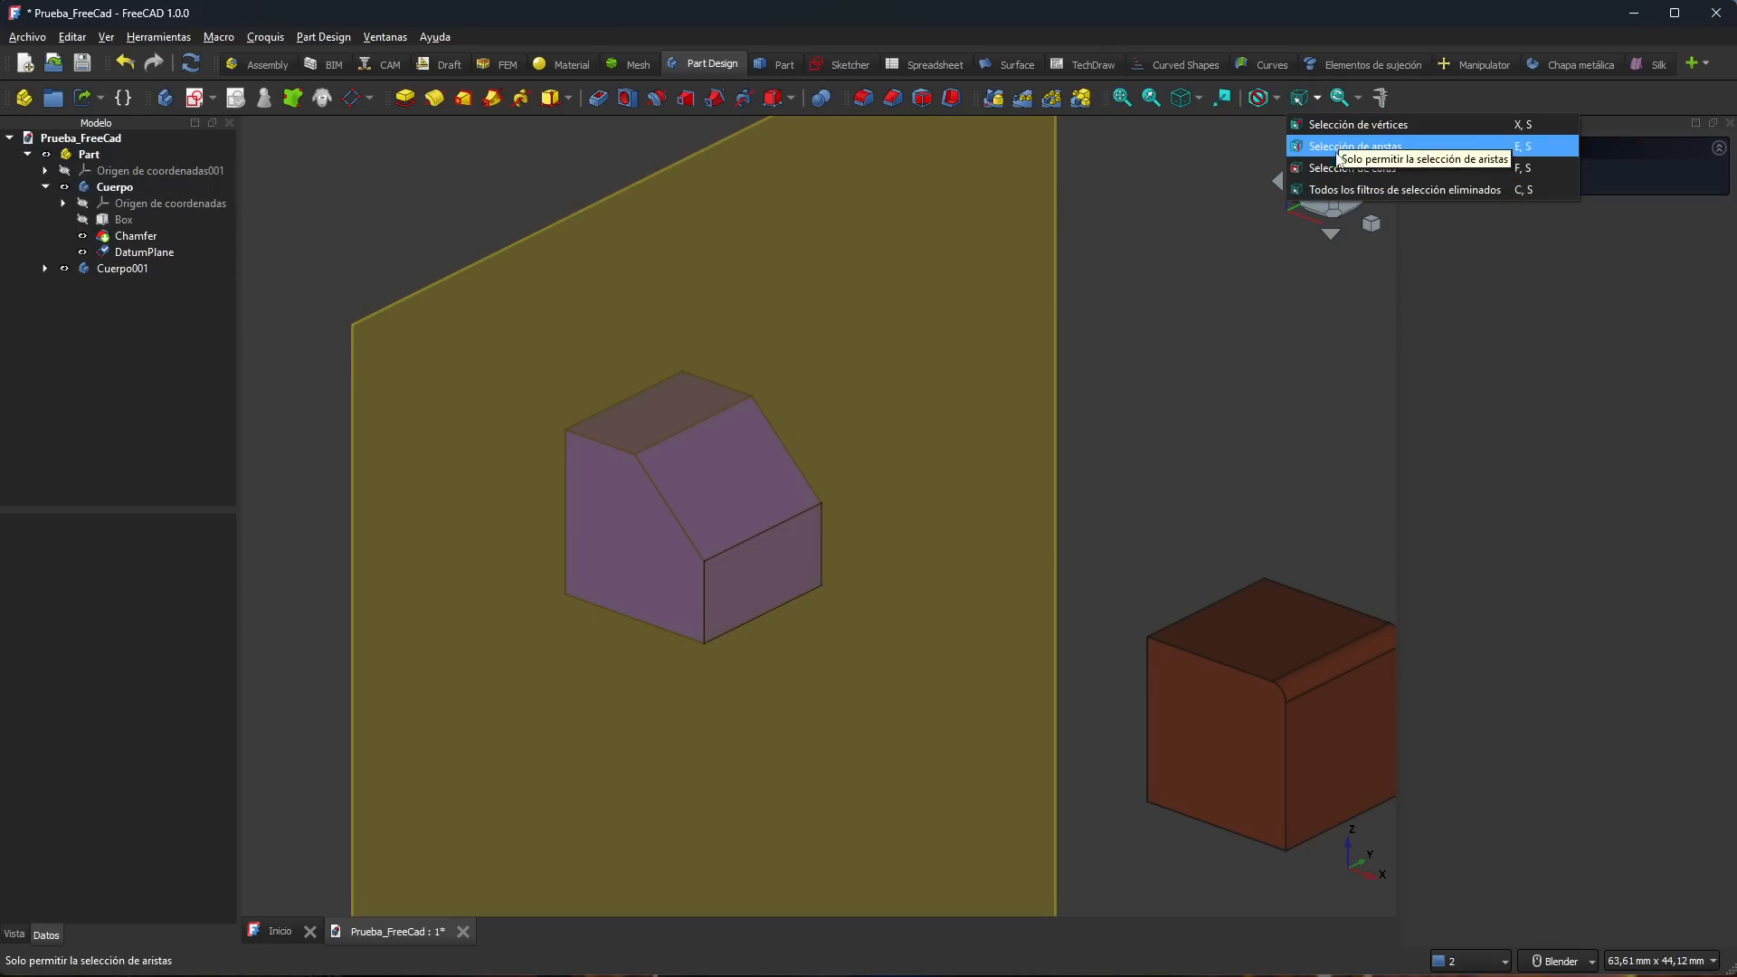
left_click(1337, 132)
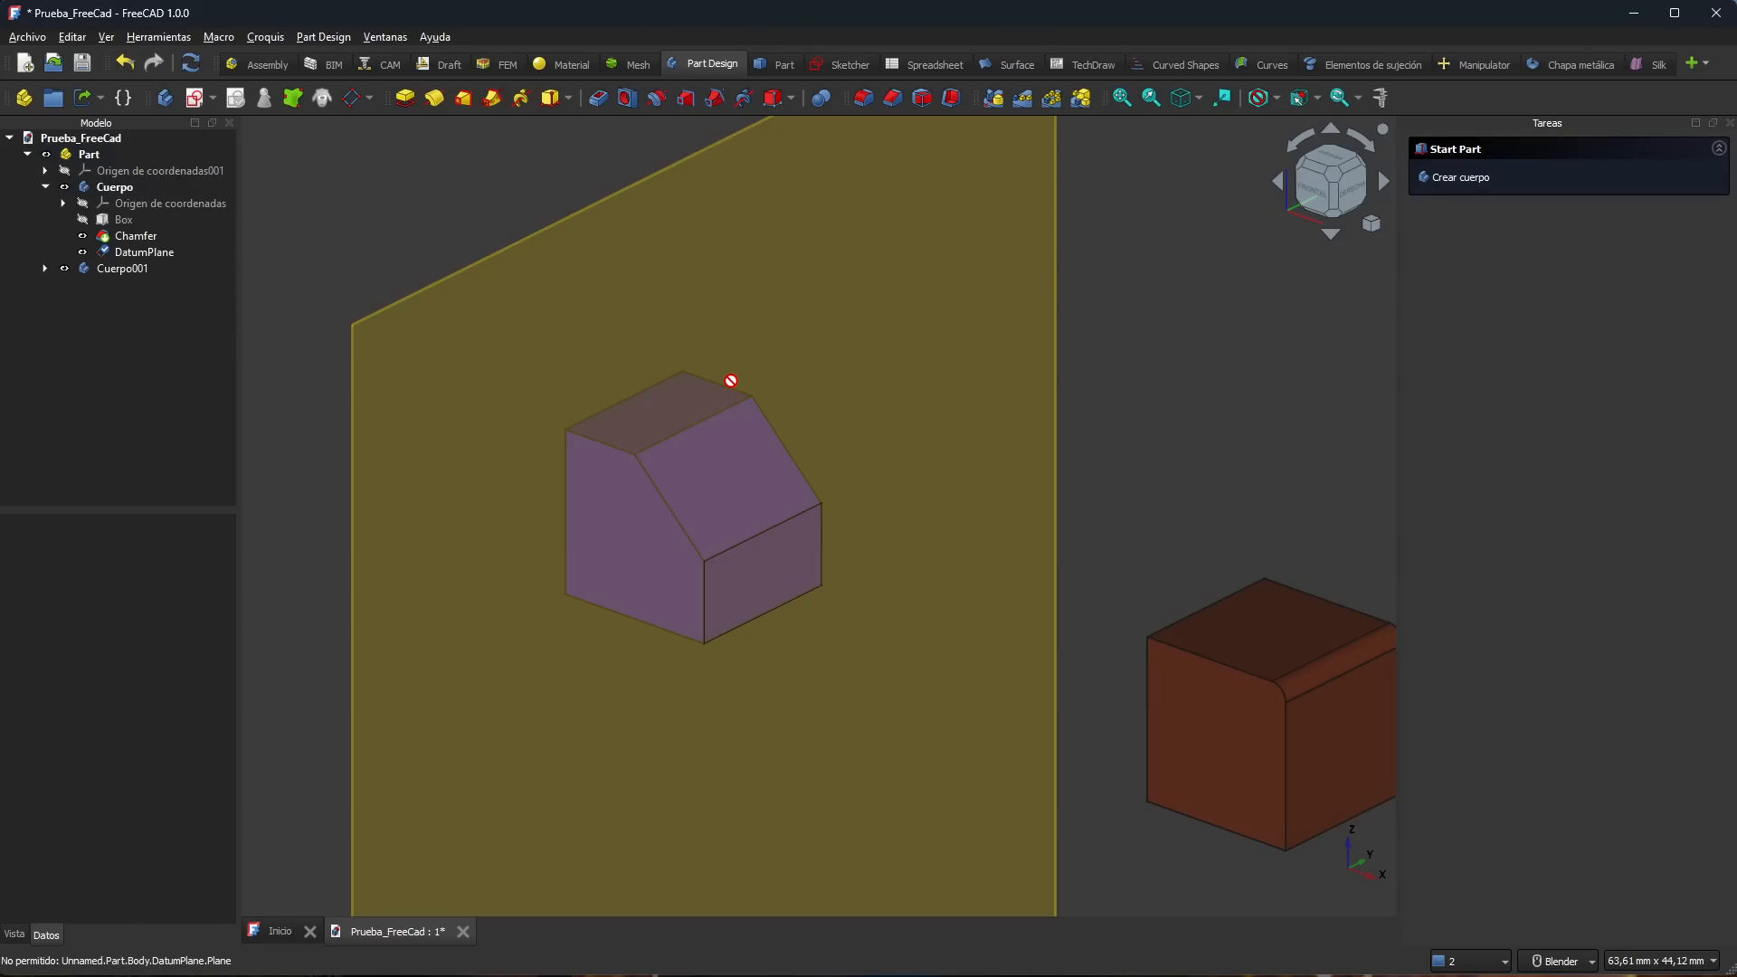
left_click(1316, 98)
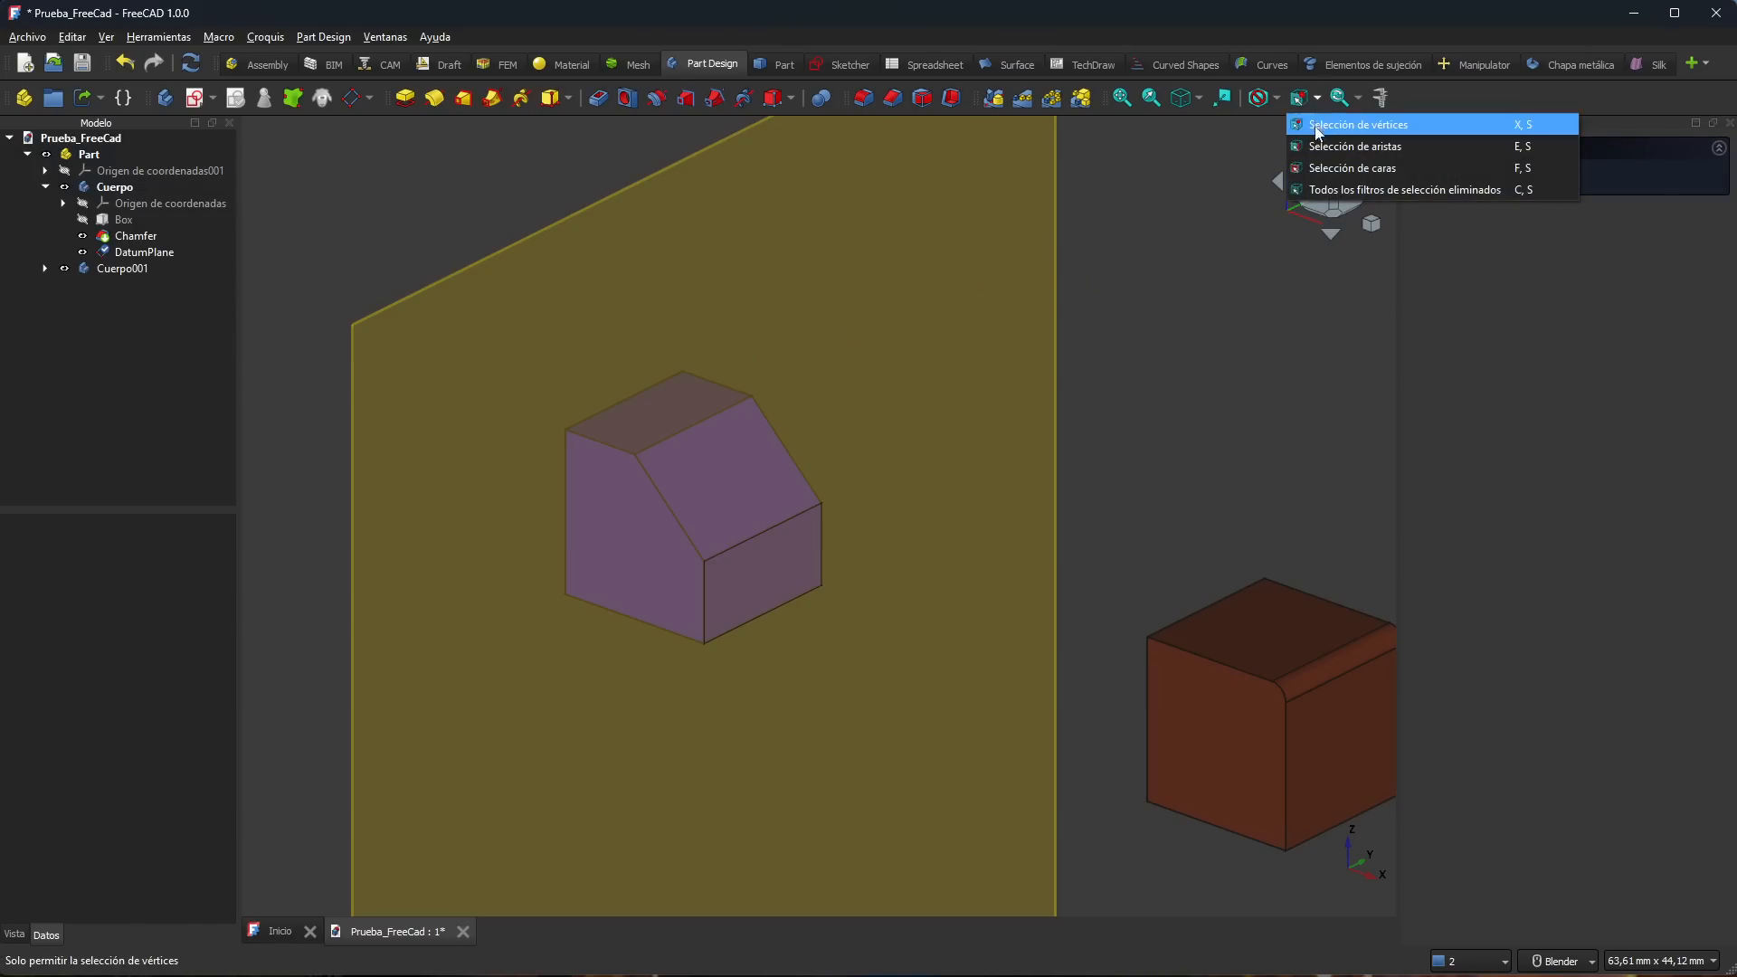
left_click(1320, 189)
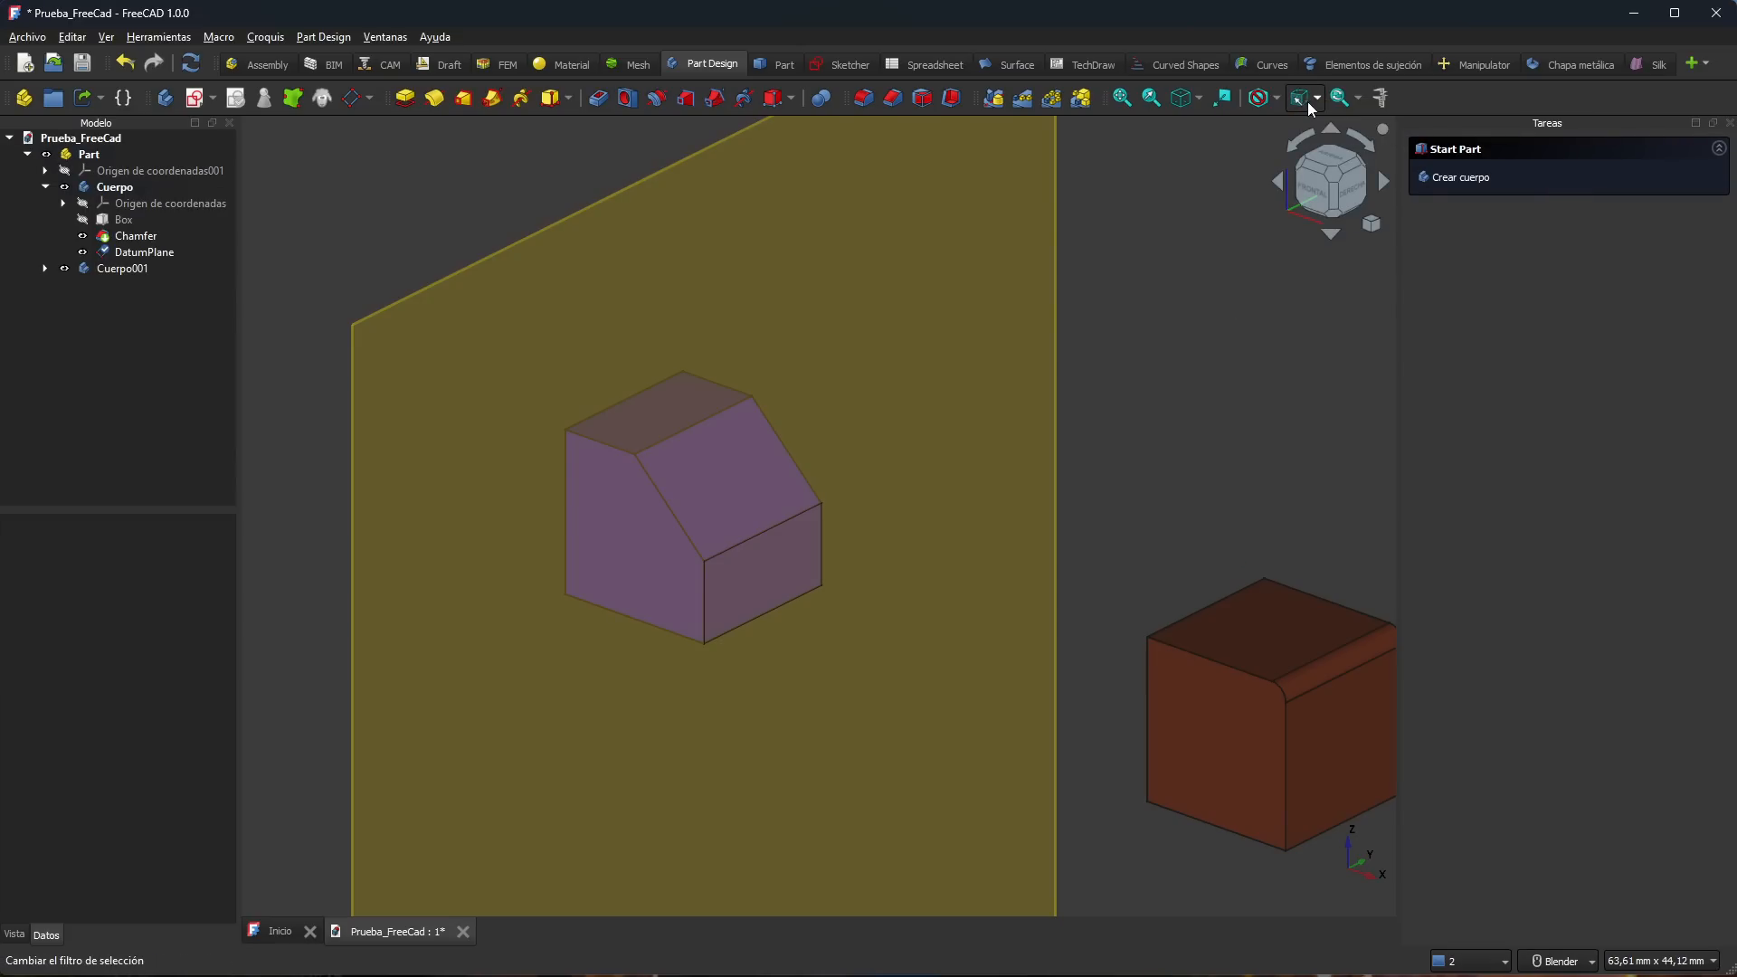
Step: Hide the datum plane so only the two bodies are displayed
scroll(1029, 458, "down", 2)
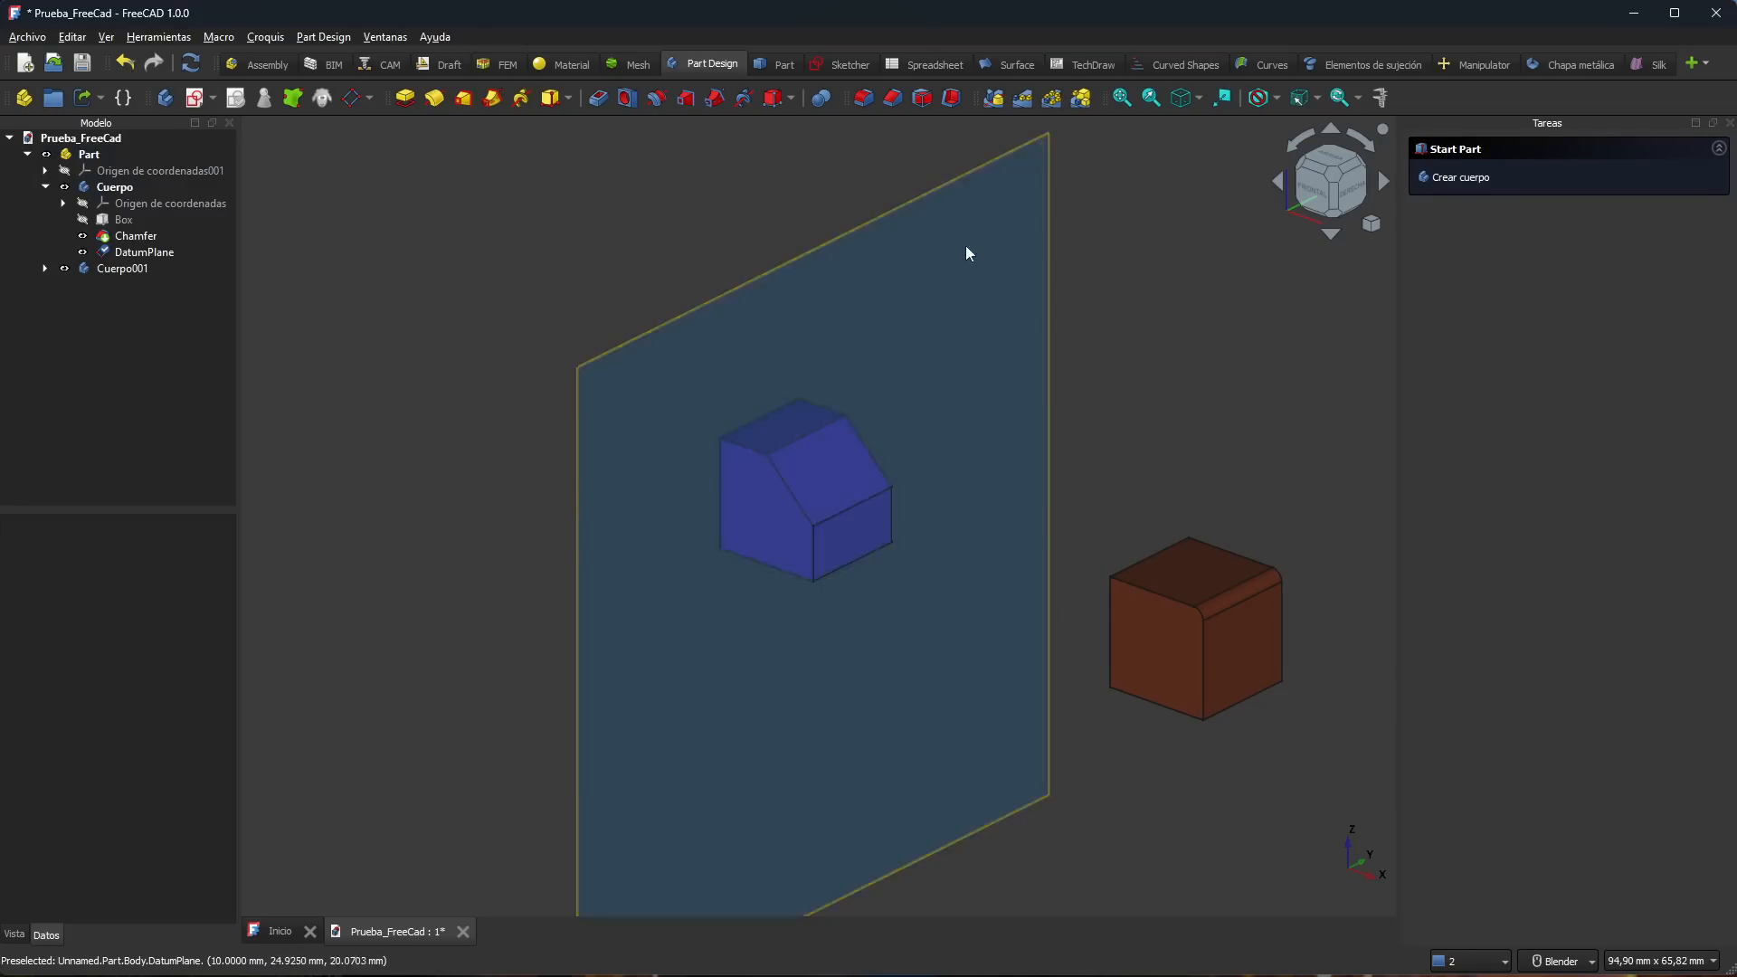
left_click(82, 255)
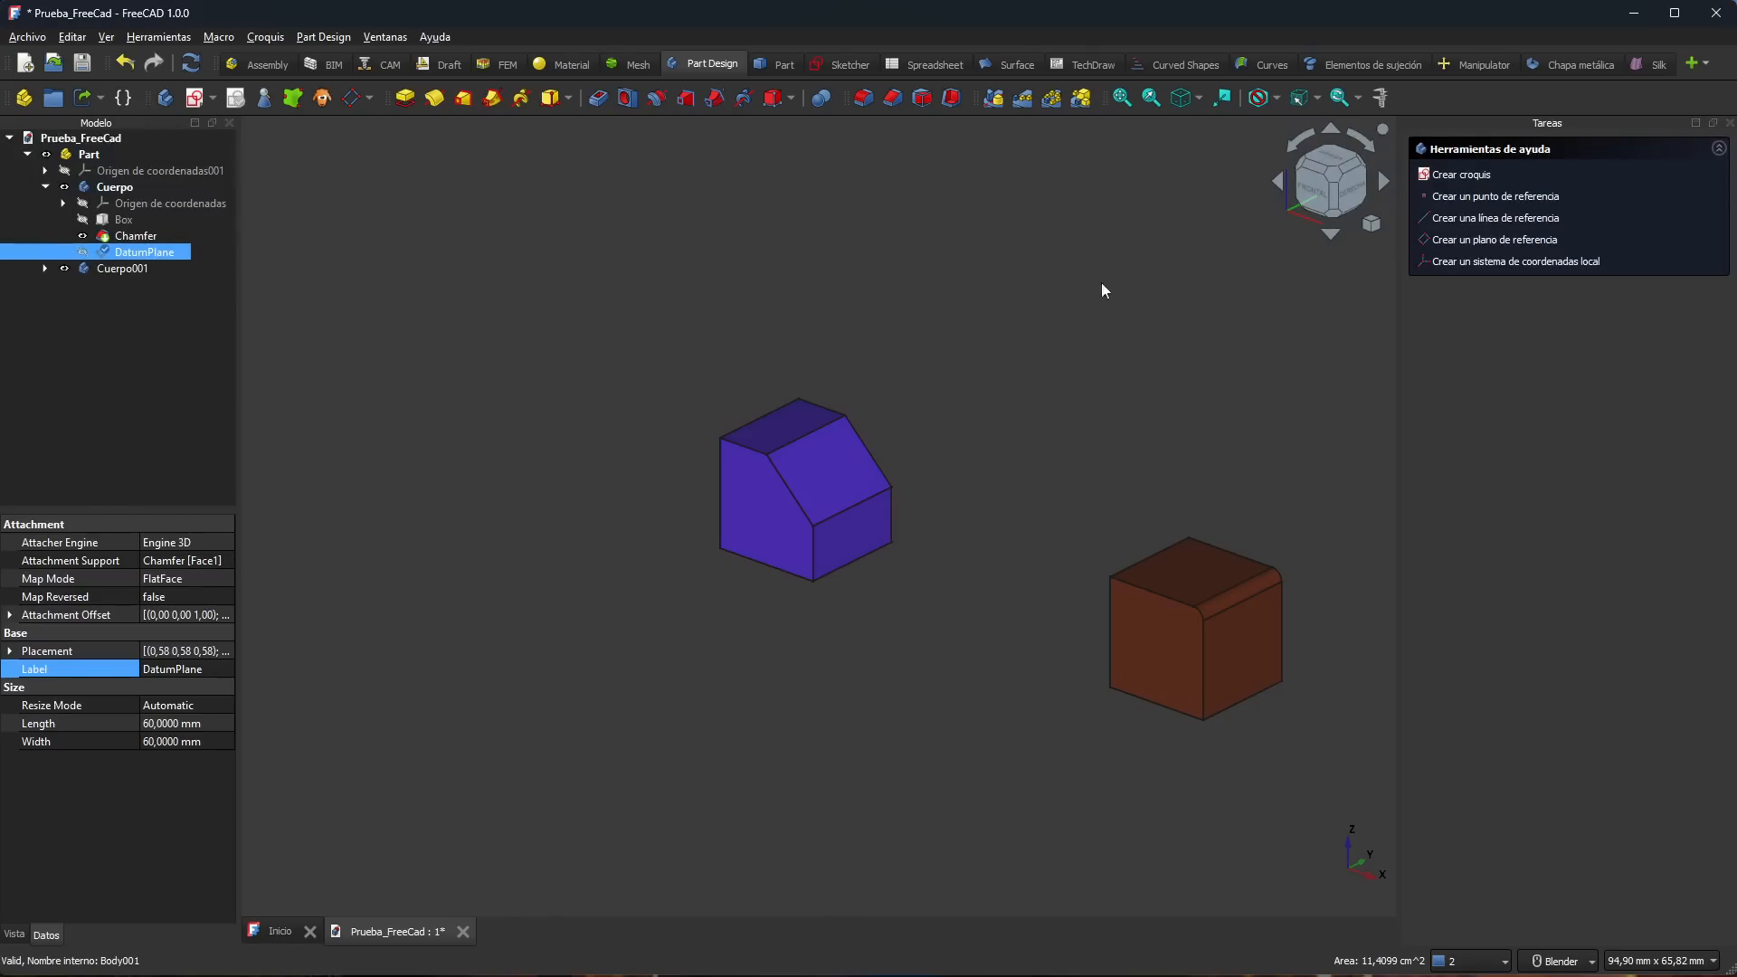
left_click(1318, 101)
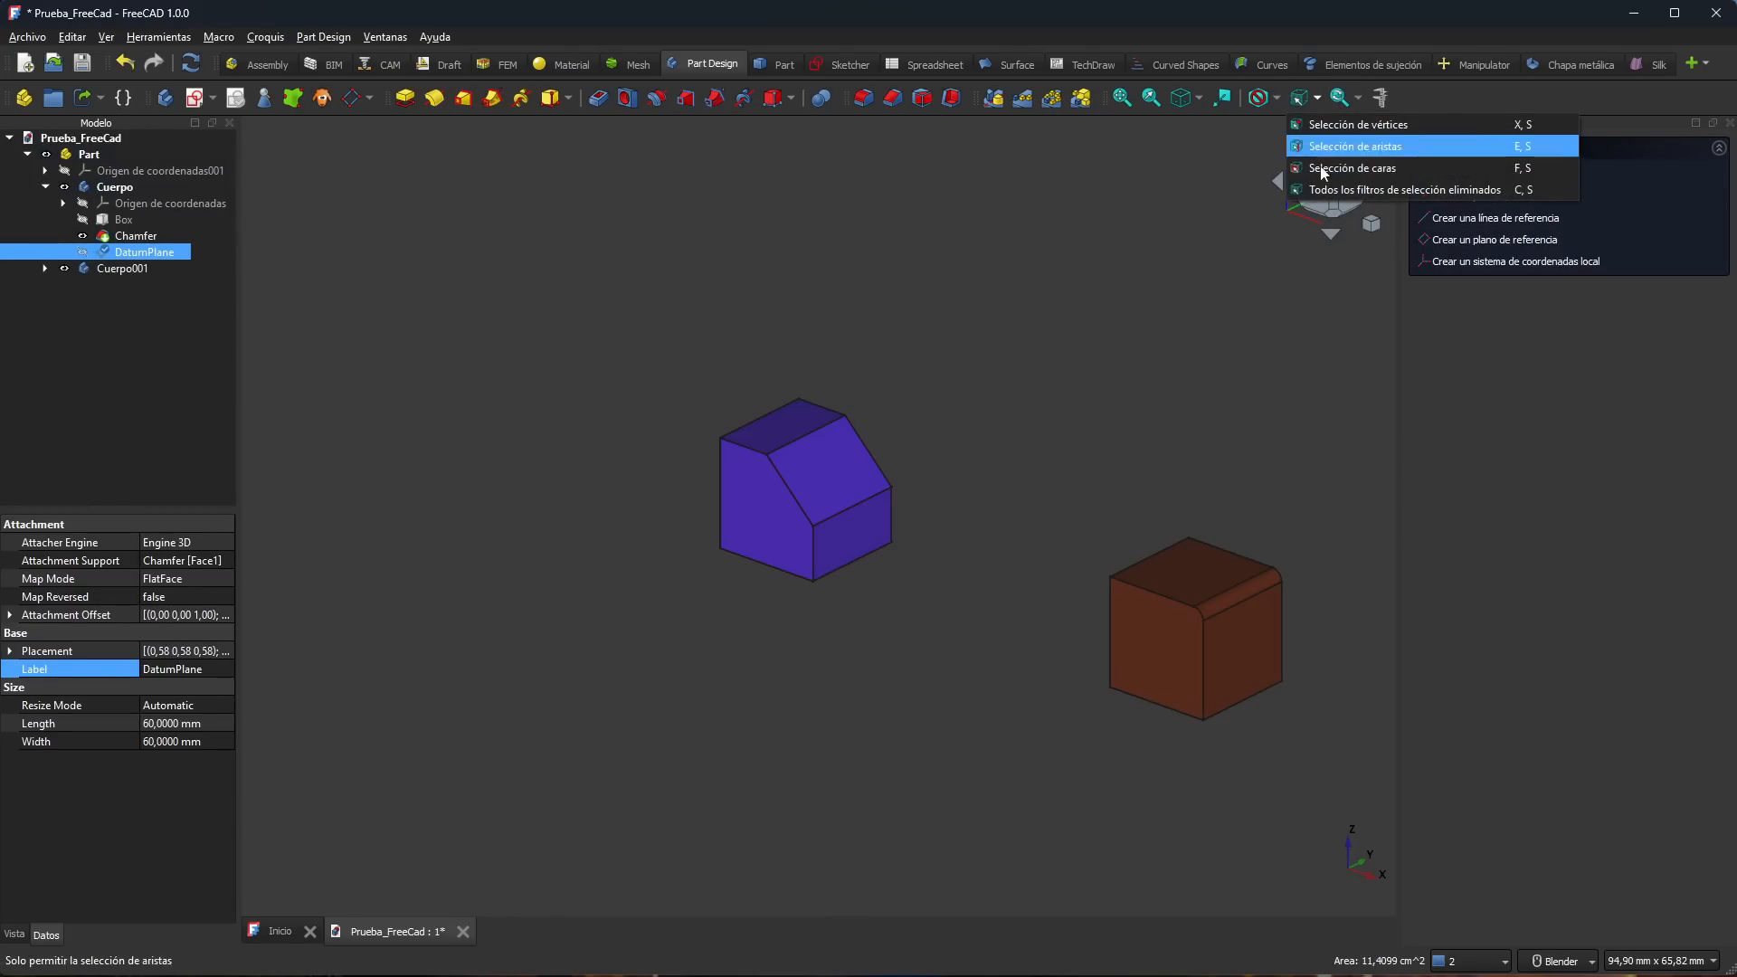
left_click(1458, 98)
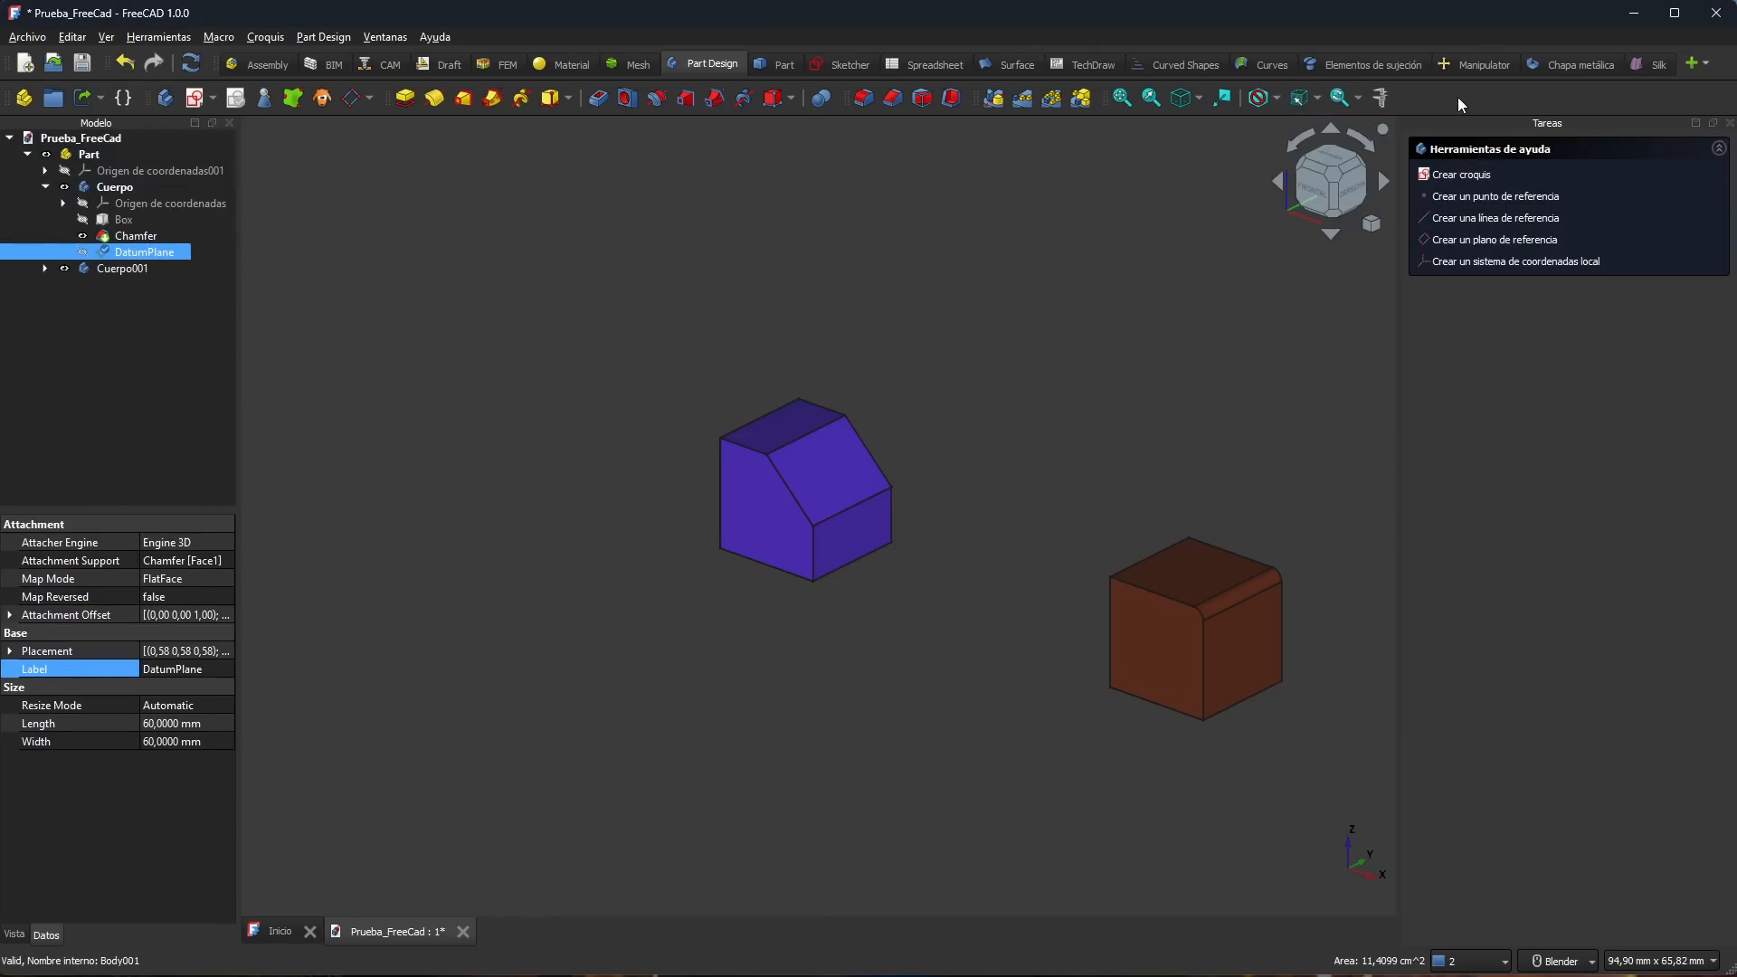
left_click(1357, 100)
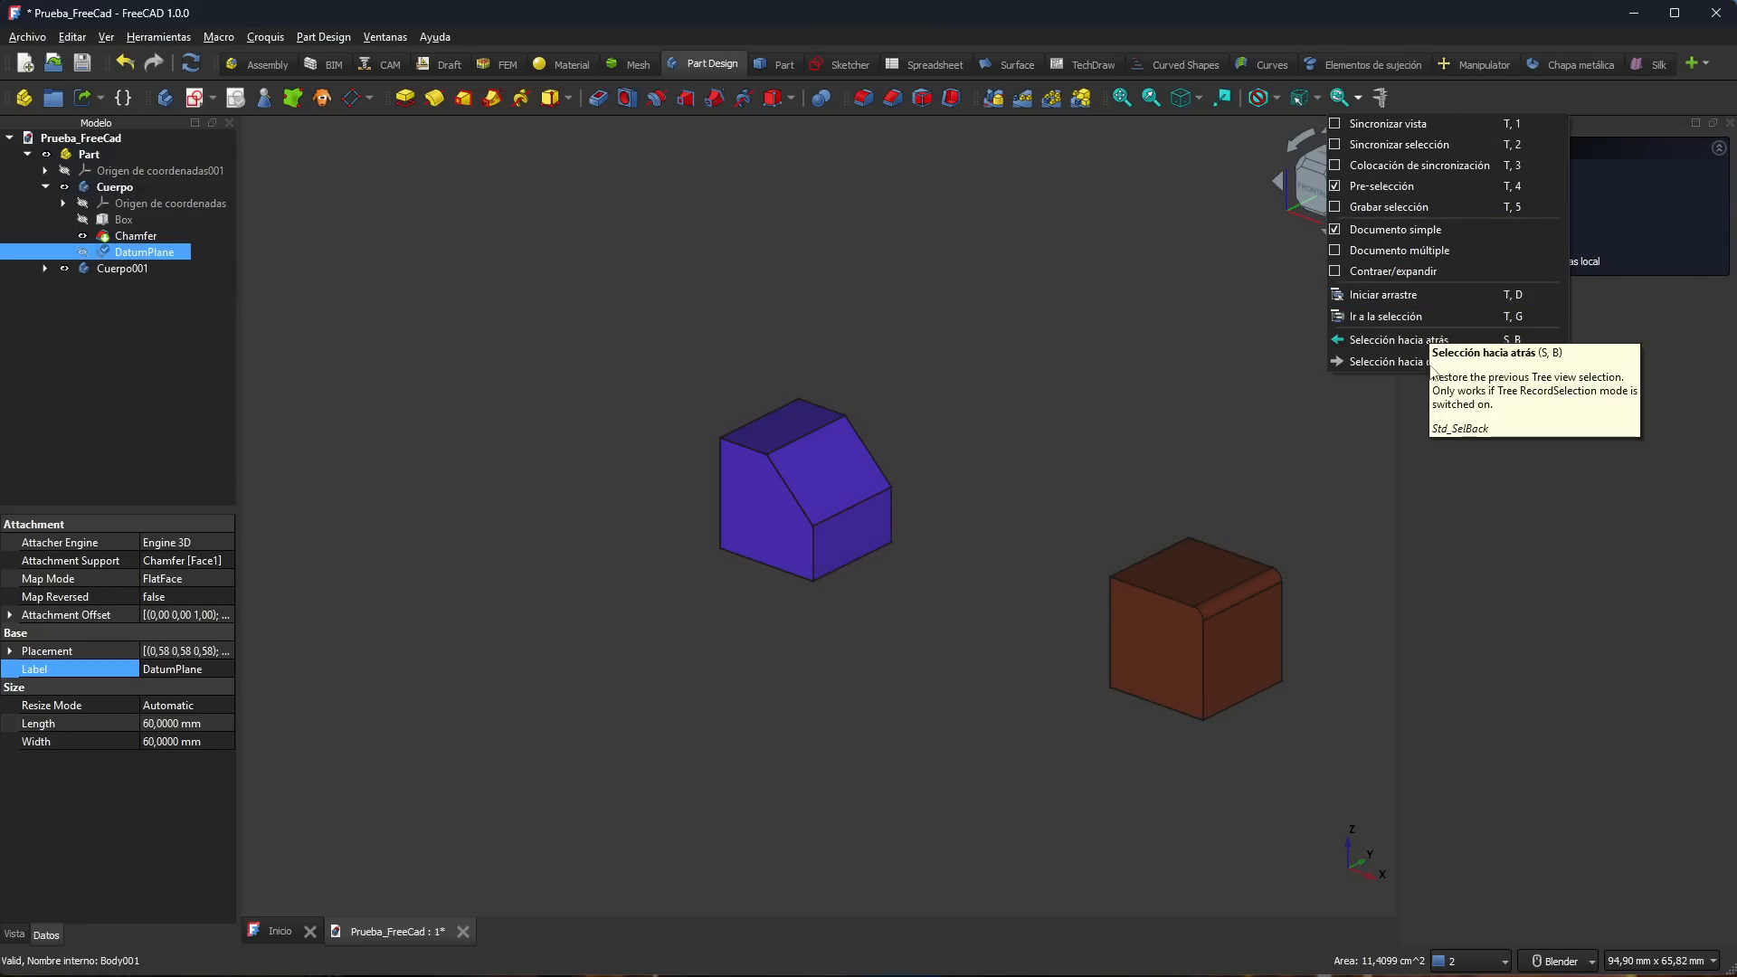
left_click(1469, 101)
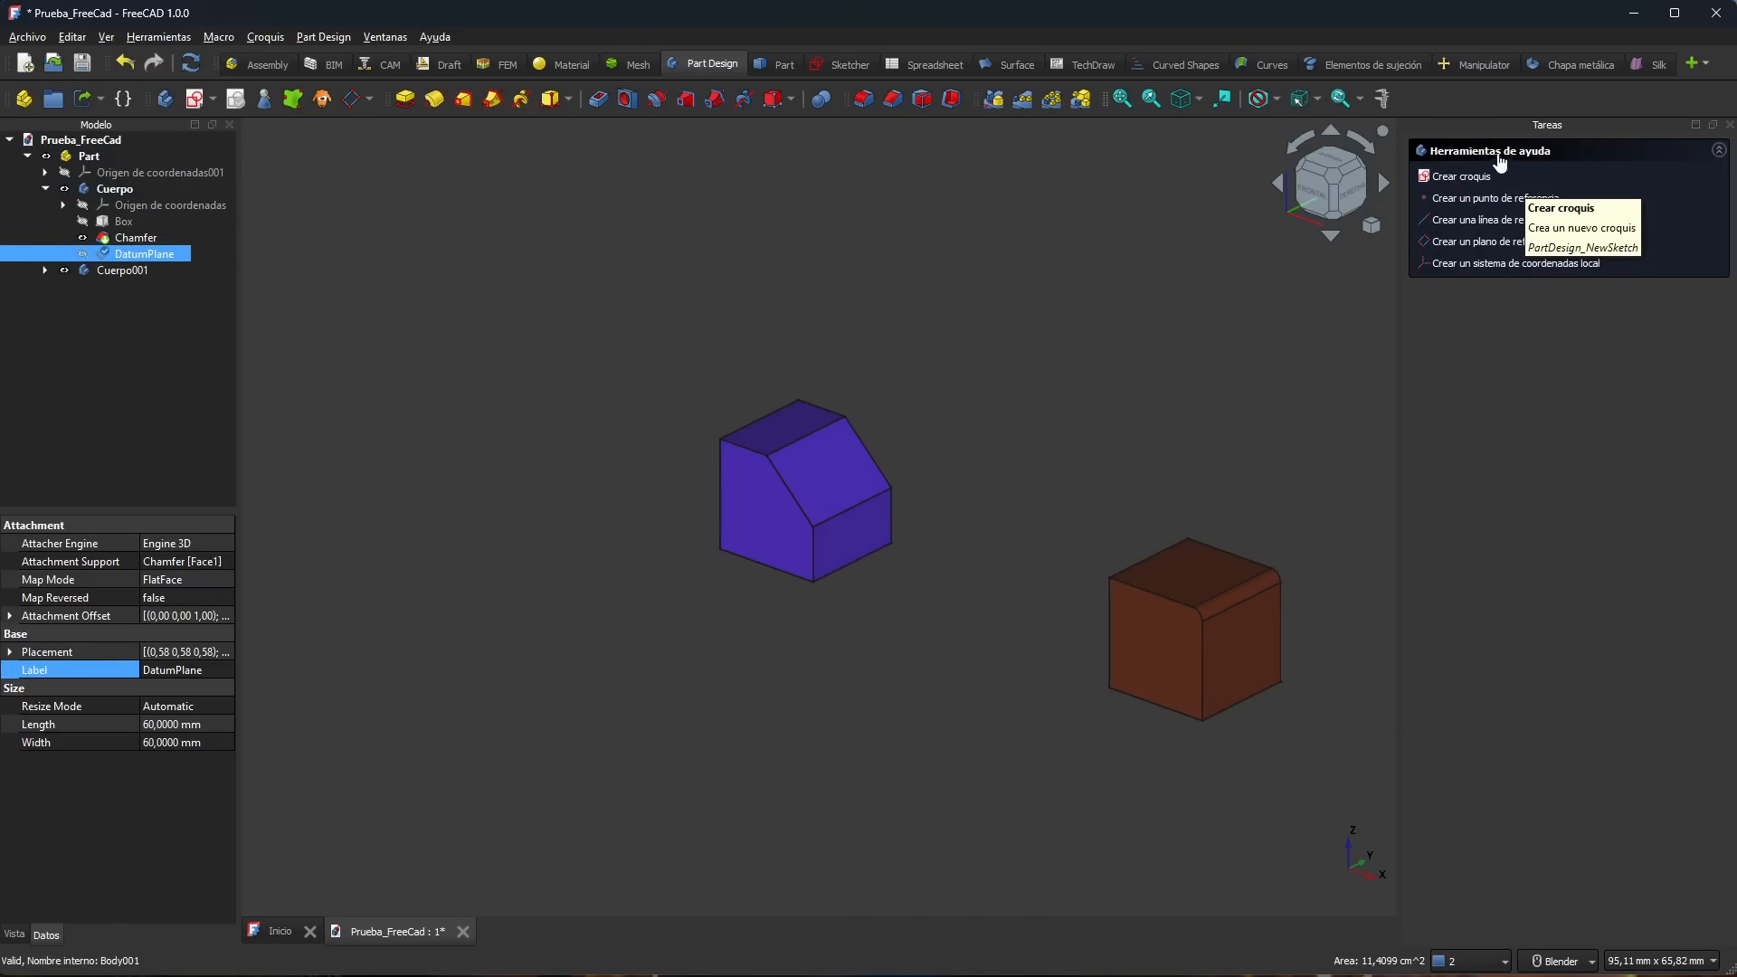
left_click(1386, 103)
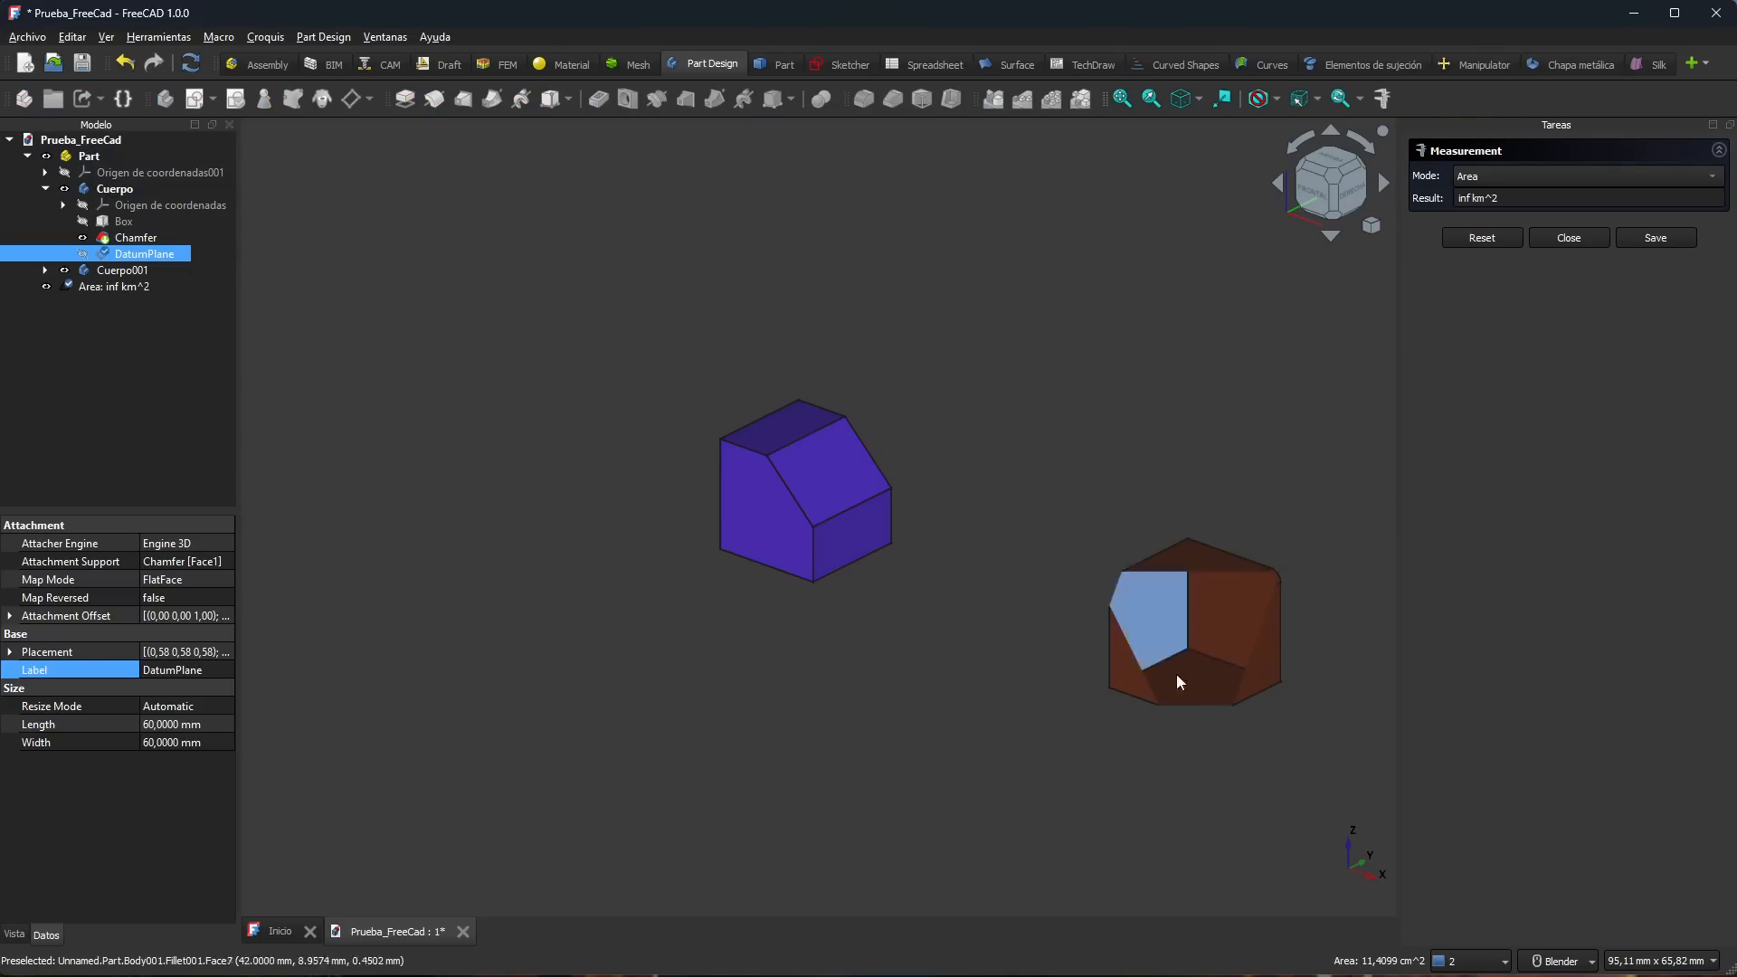
scroll(1089, 584, "down", 5)
scroll(1220, 586, "up", 4)
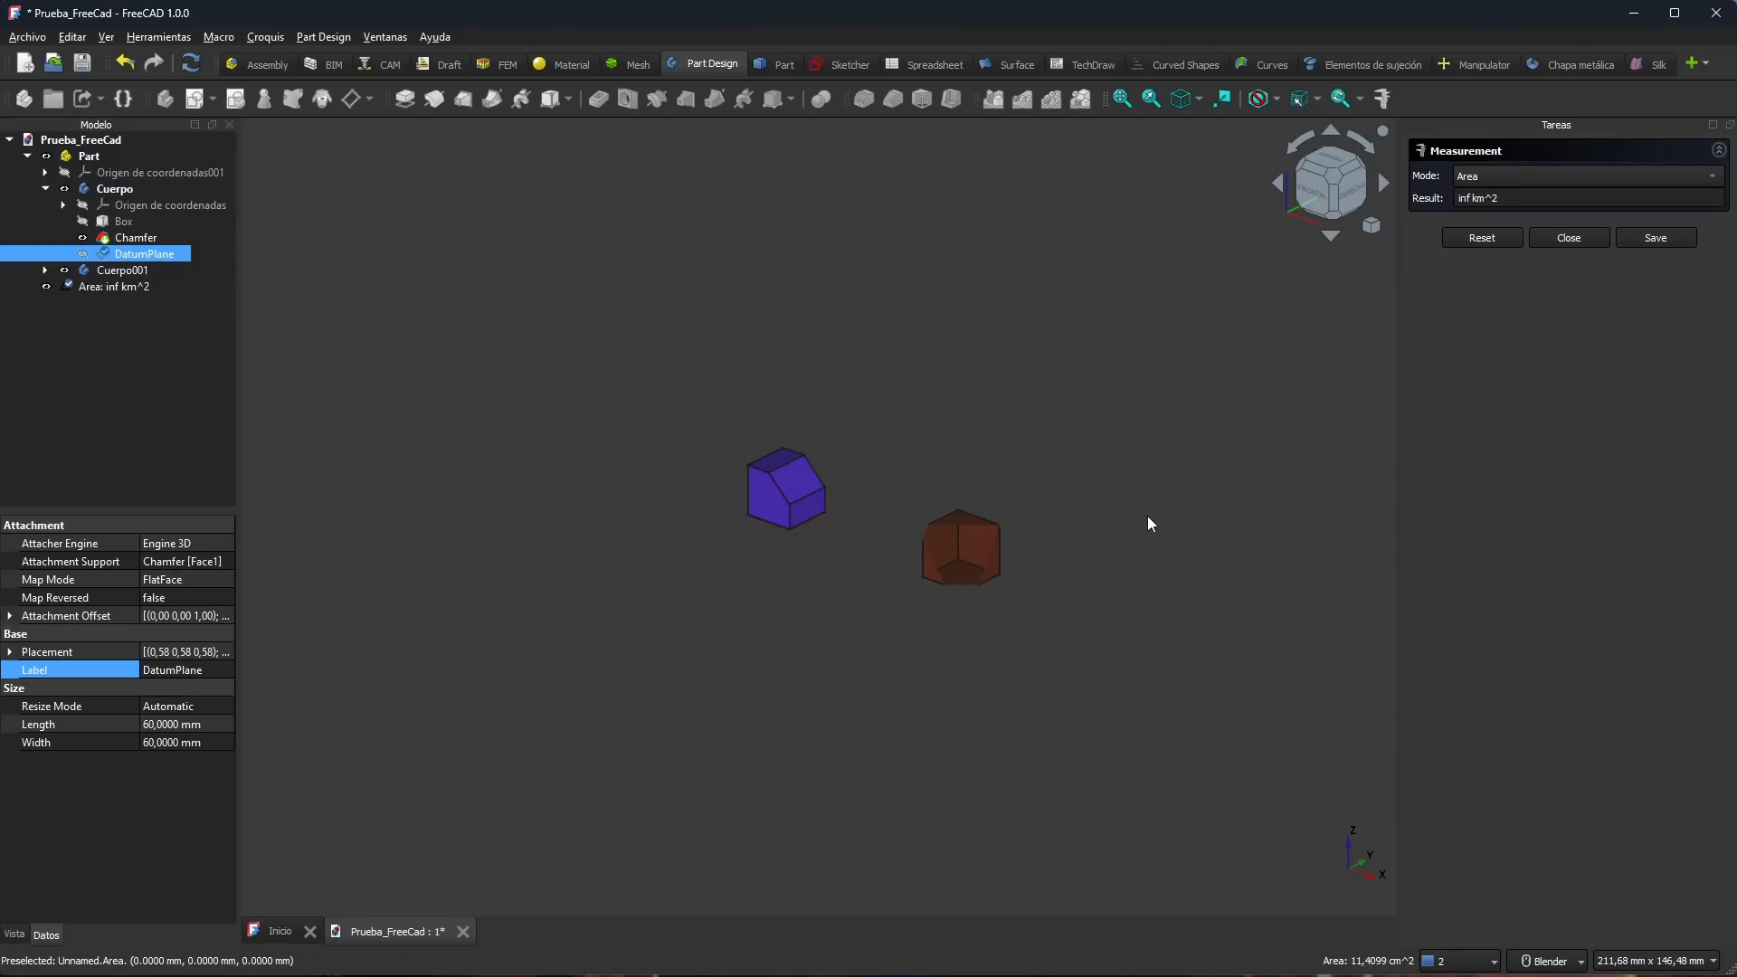
scroll(617, 469, "up", 2)
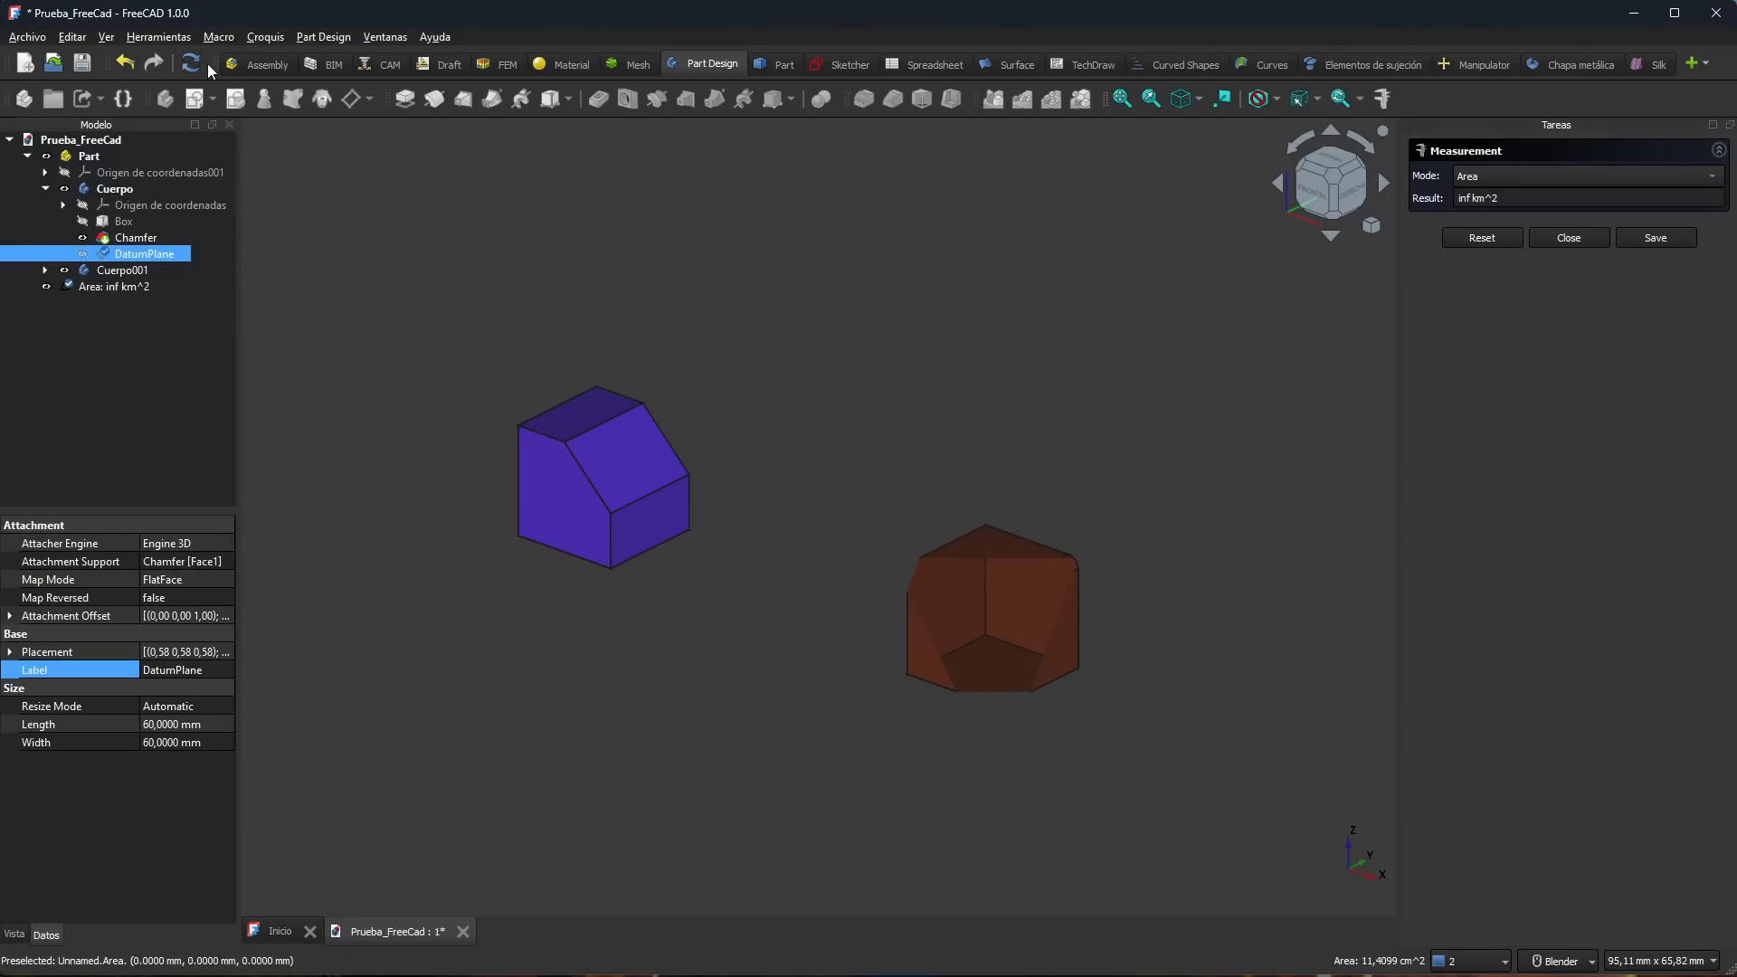
left_click(1122, 100)
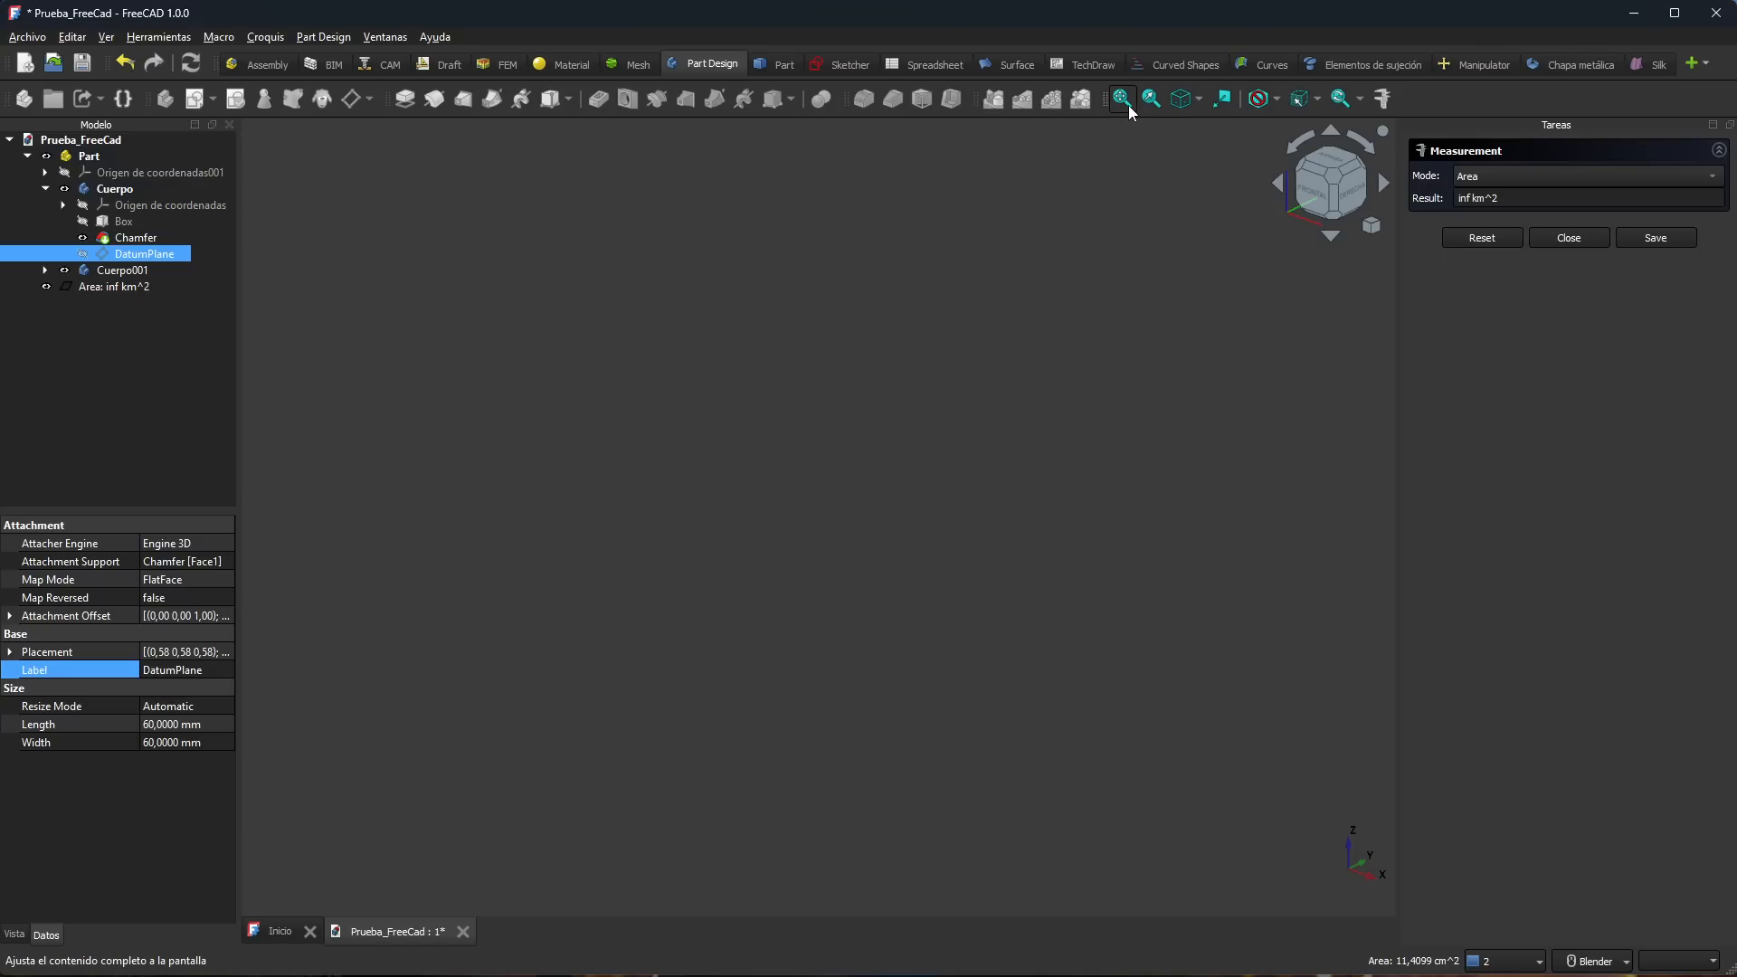
left_click(1581, 236)
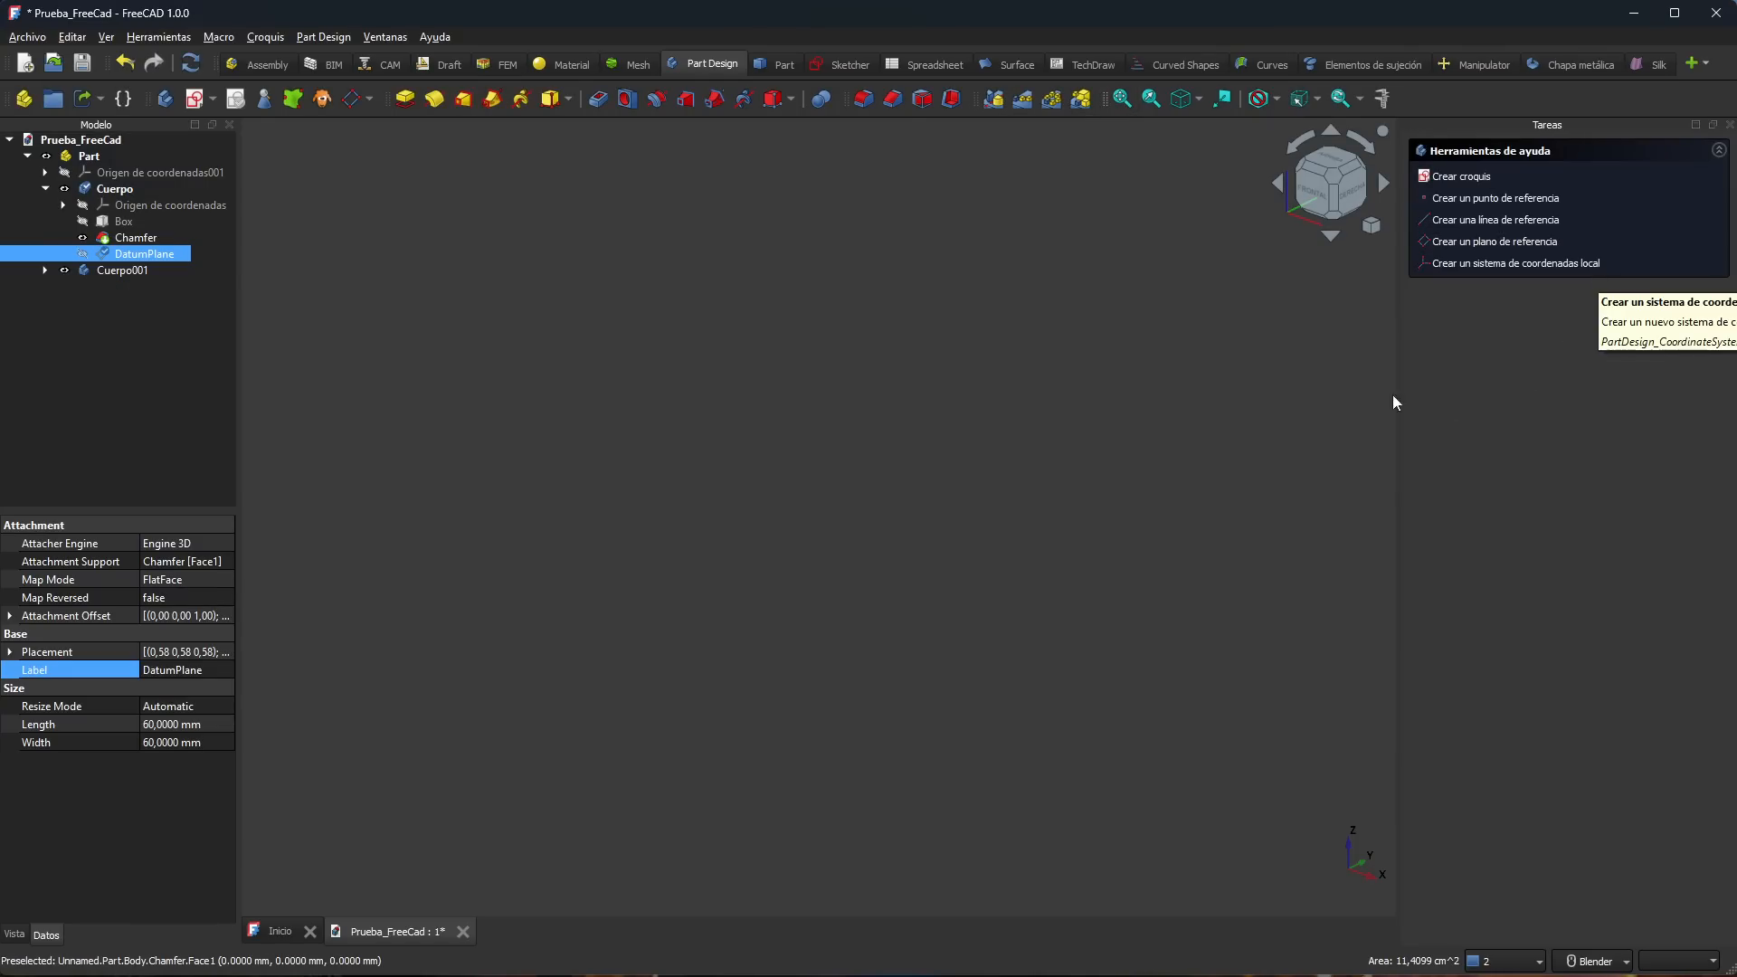
left_click(1122, 99)
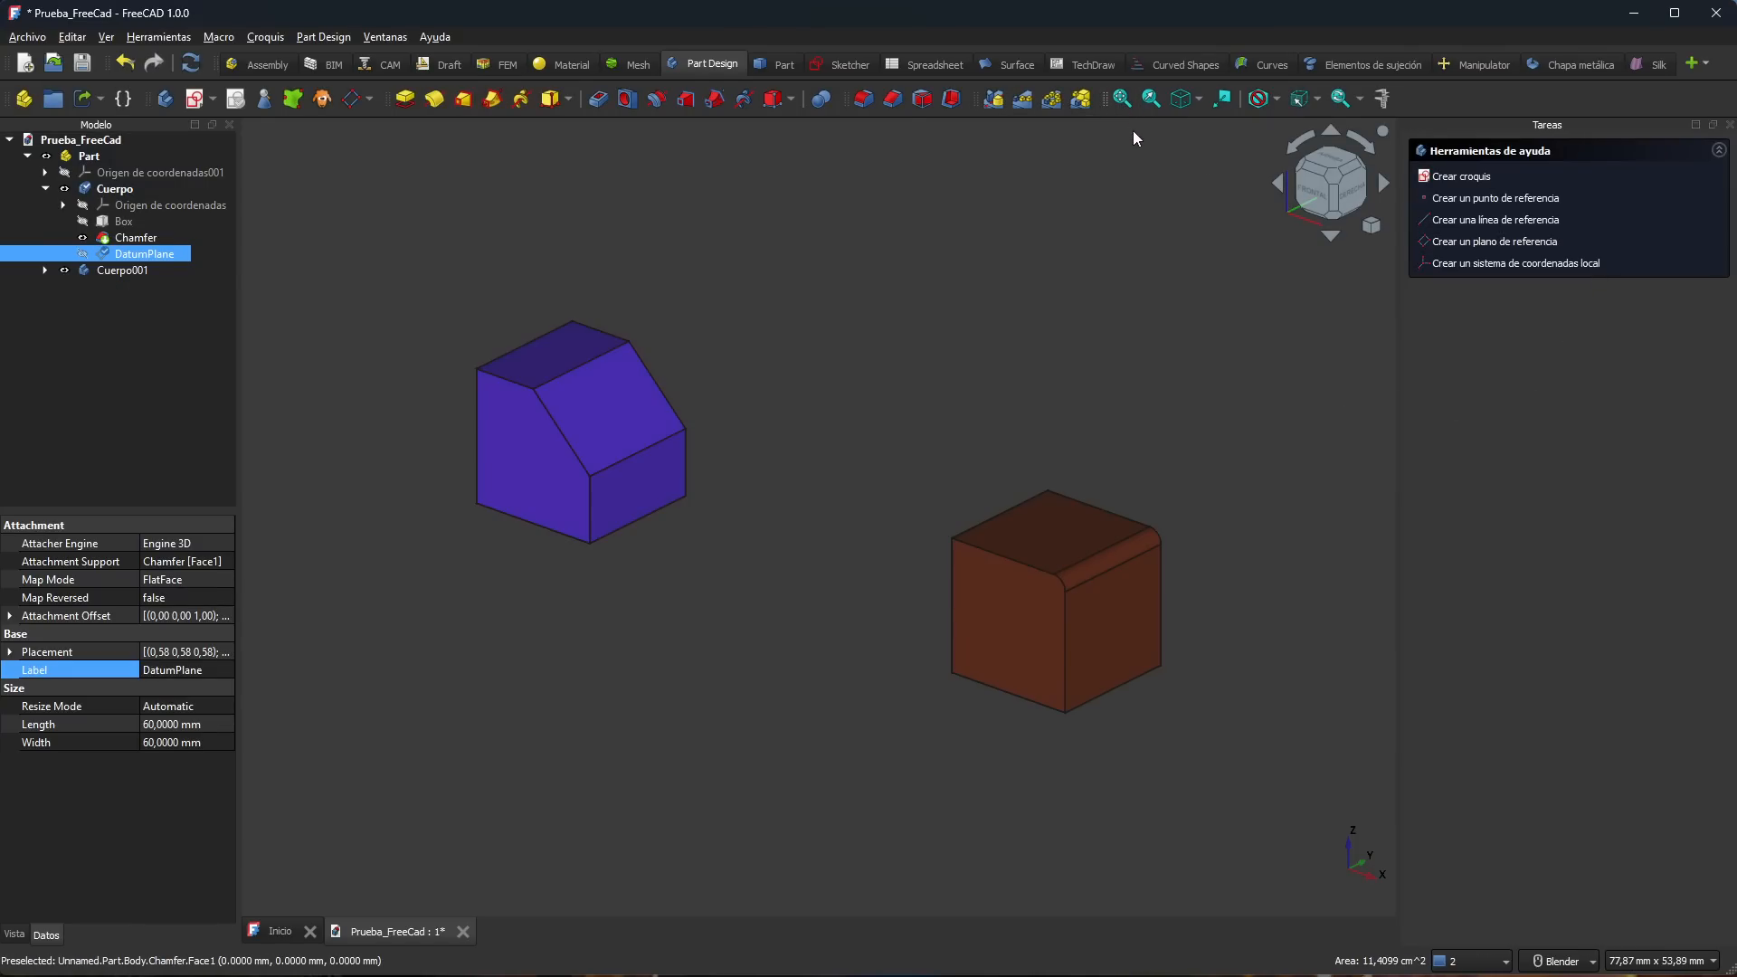
mouse_move(932, 407)
middle_mouse_down()
mouse_move(918, 421)
mouse_move(941, 412)
middle_mouse_up()
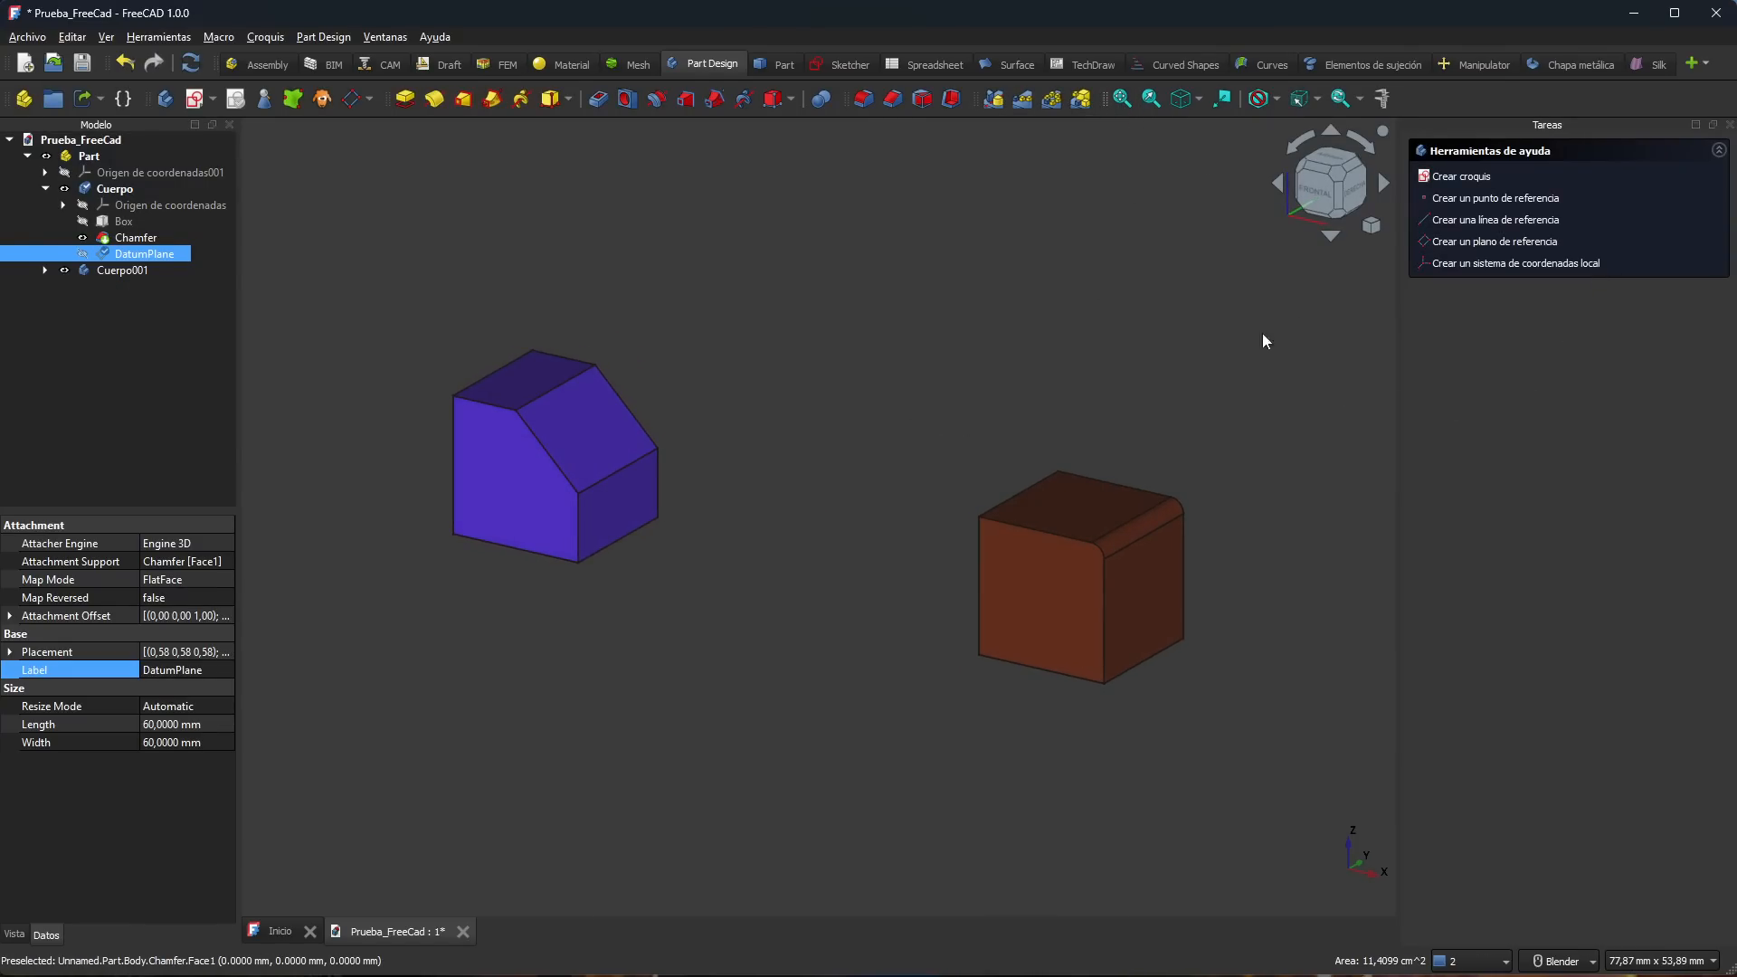
left_click(1382, 99)
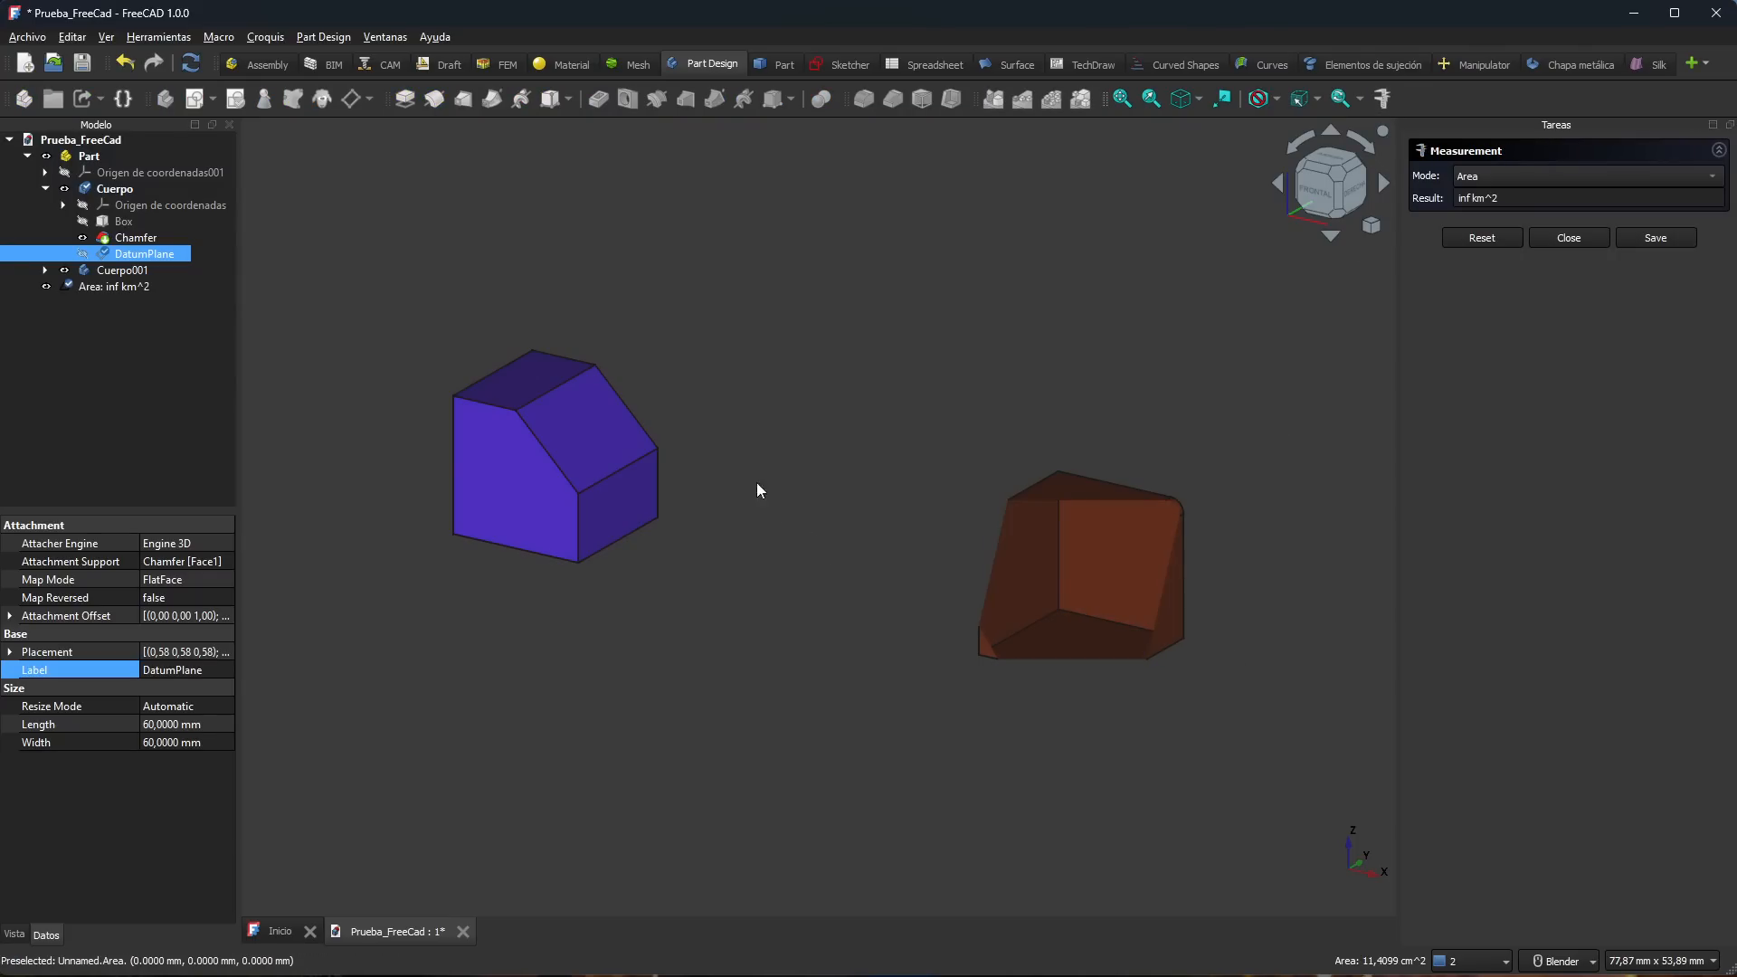
middle_click_drag(742, 428, 758, 453)
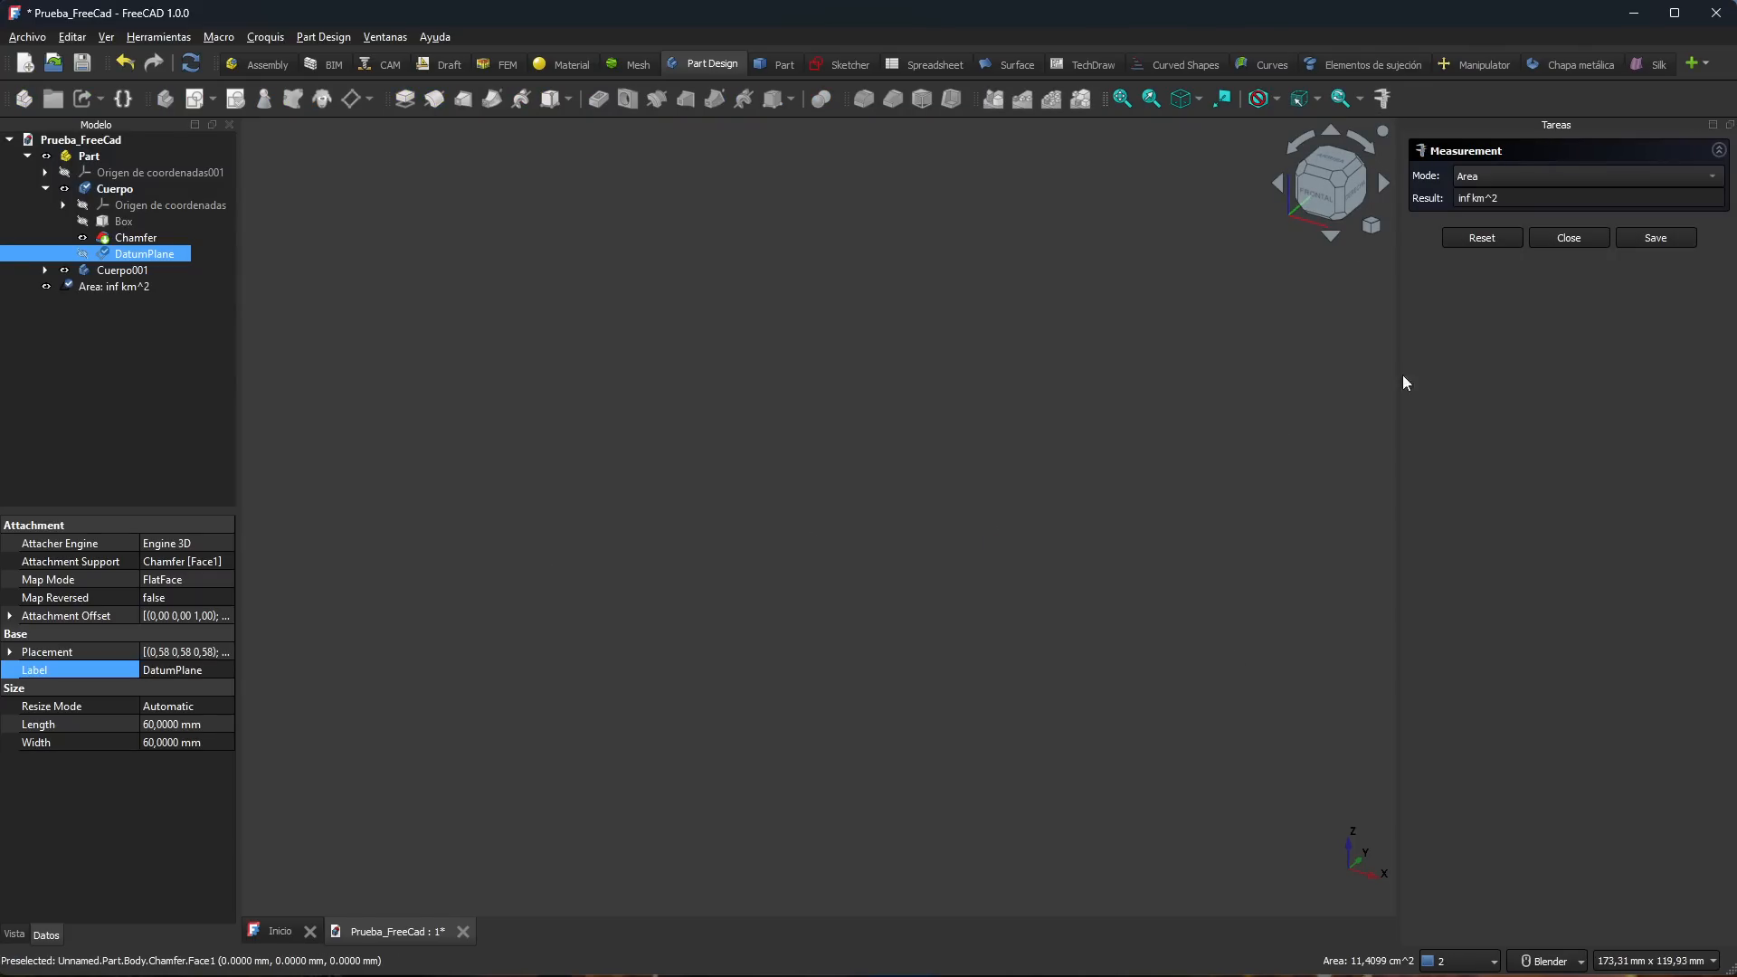
left_click(1570, 238)
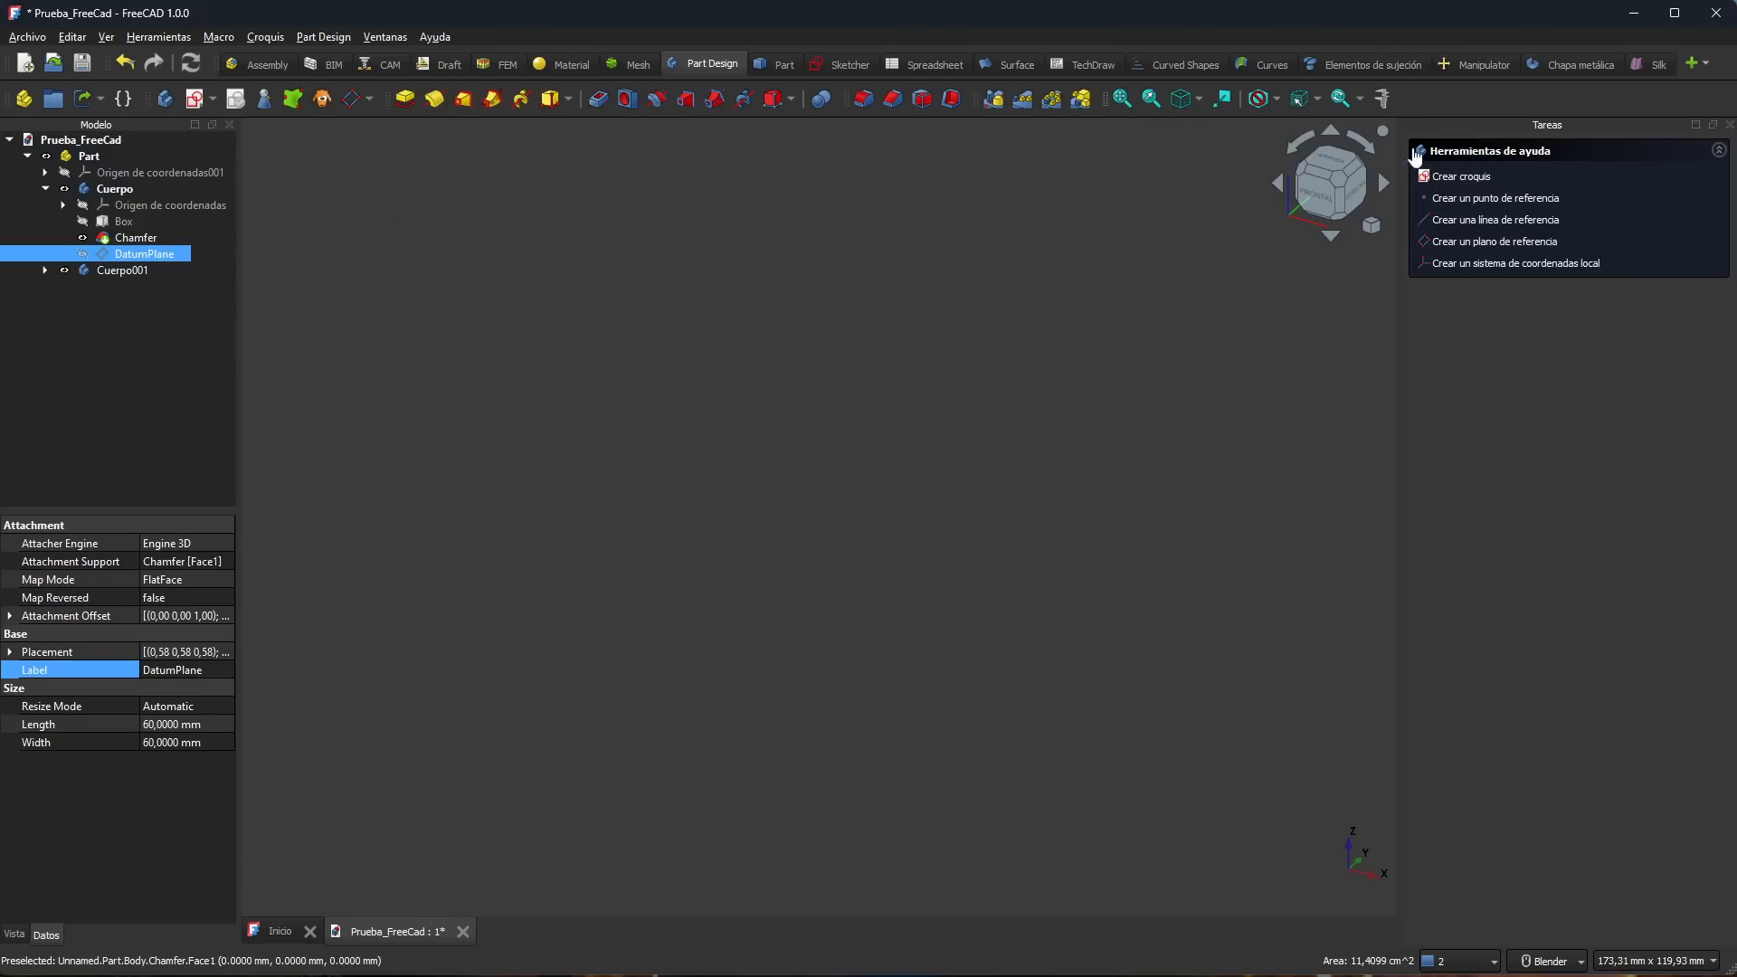
left_click(1121, 99)
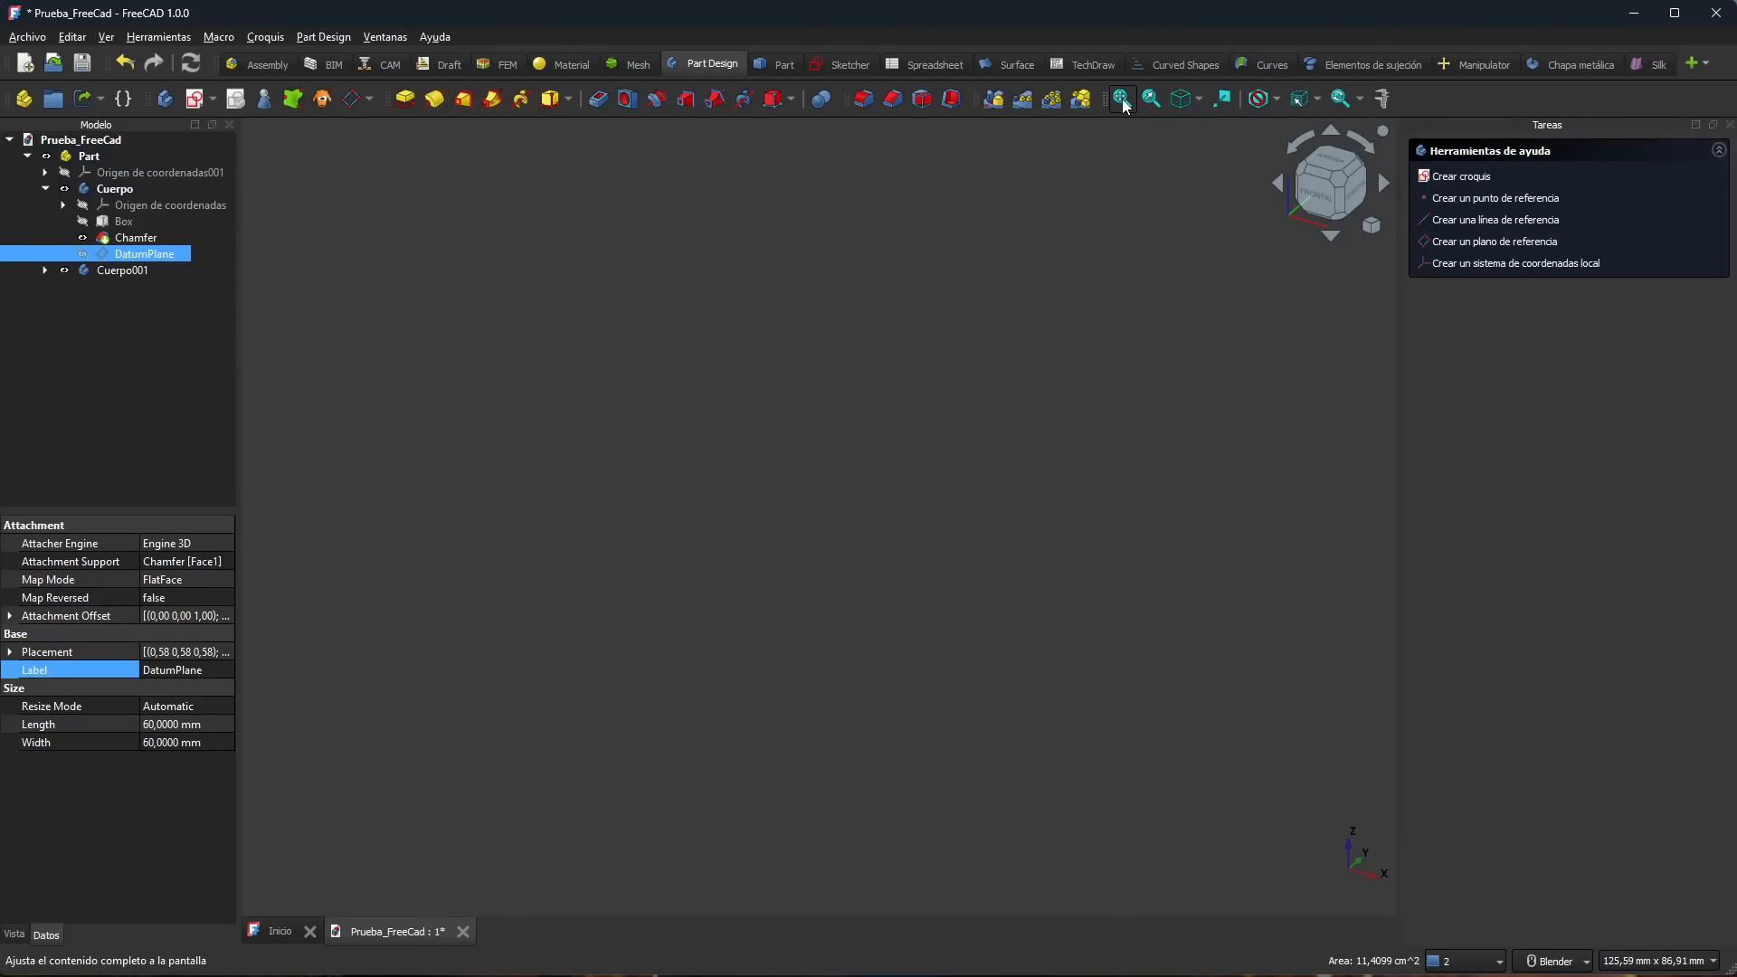
scroll(1004, 344, "down", 5)
middle_click_drag(962, 458, 634, 344)
Step: Hide Cuerpo001, clear the selection, and try opening the Measurement tool before closing it
double_click(117, 190)
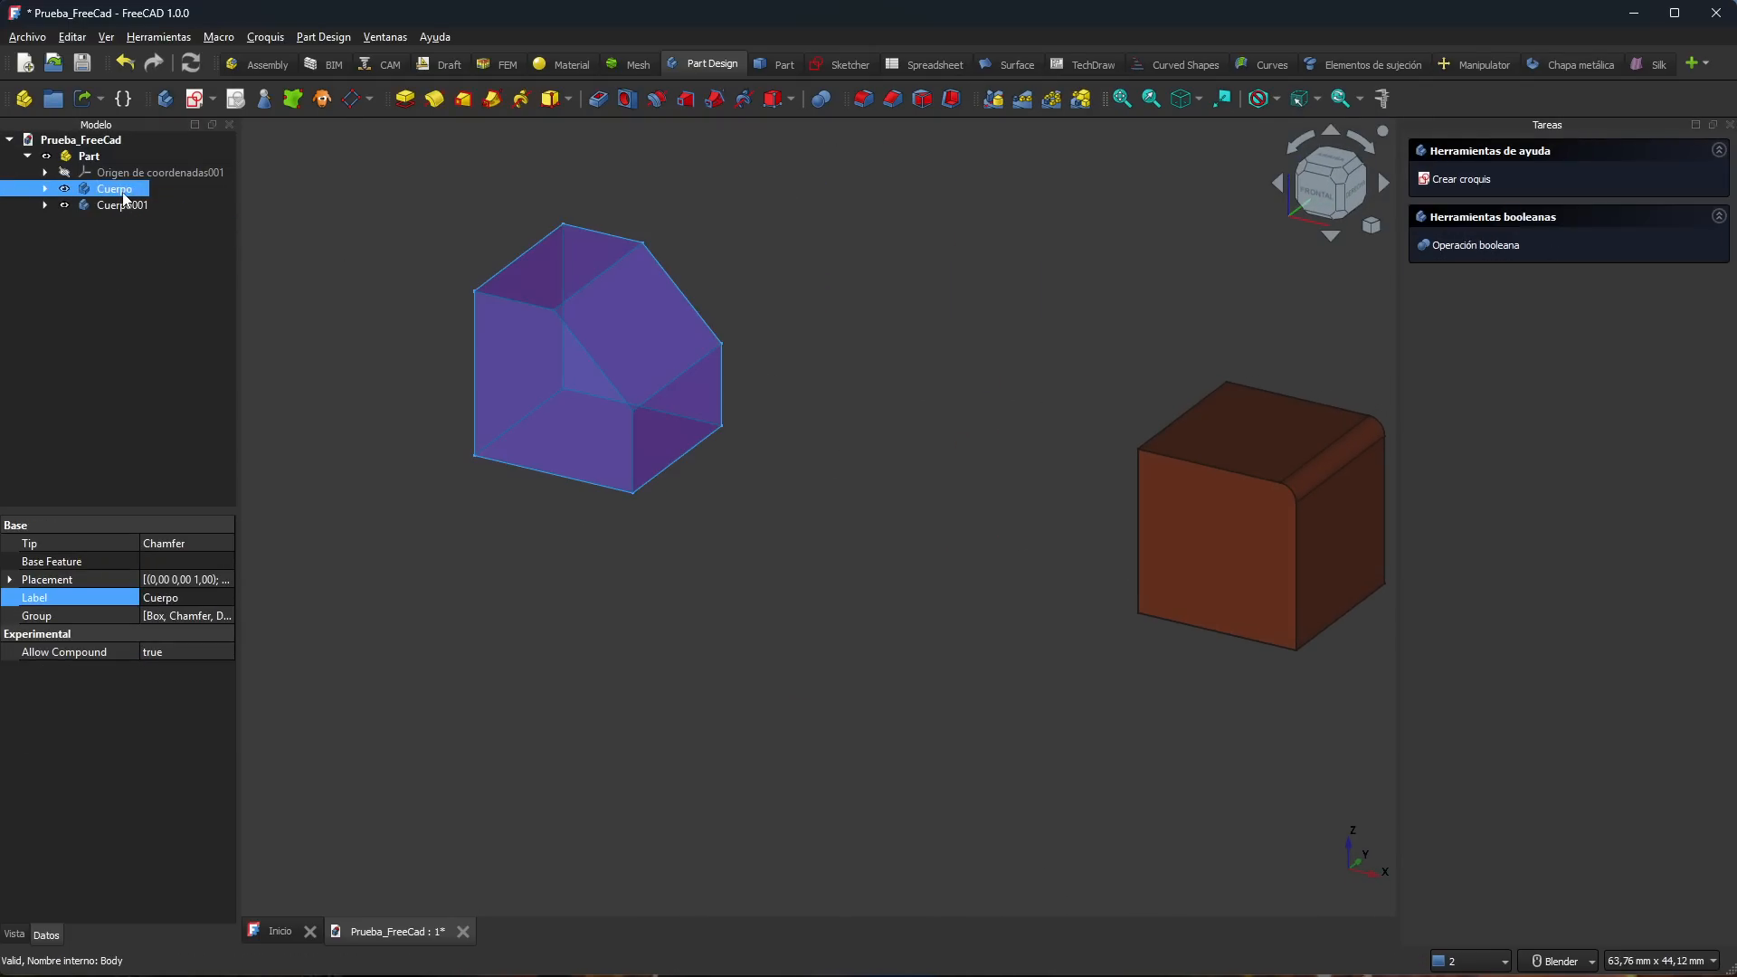
left_click(65, 205)
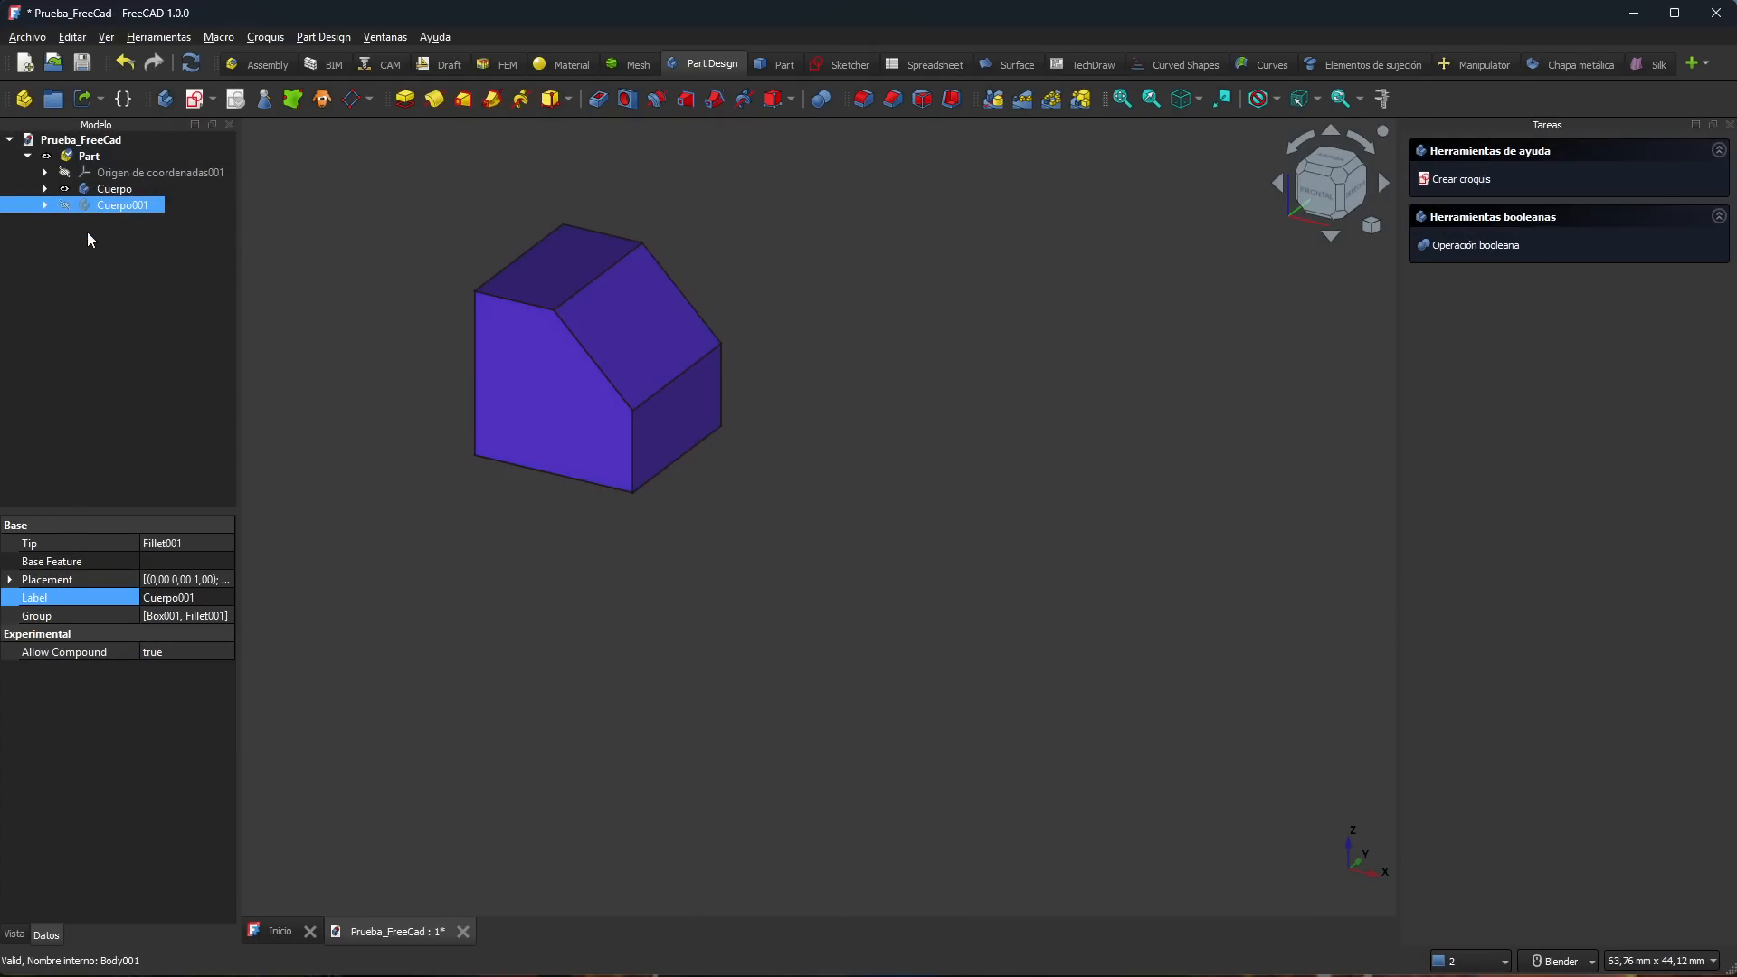
left_click(655, 522)
scroll(543, 462, "down", 3)
scroll(529, 429, "up", 5)
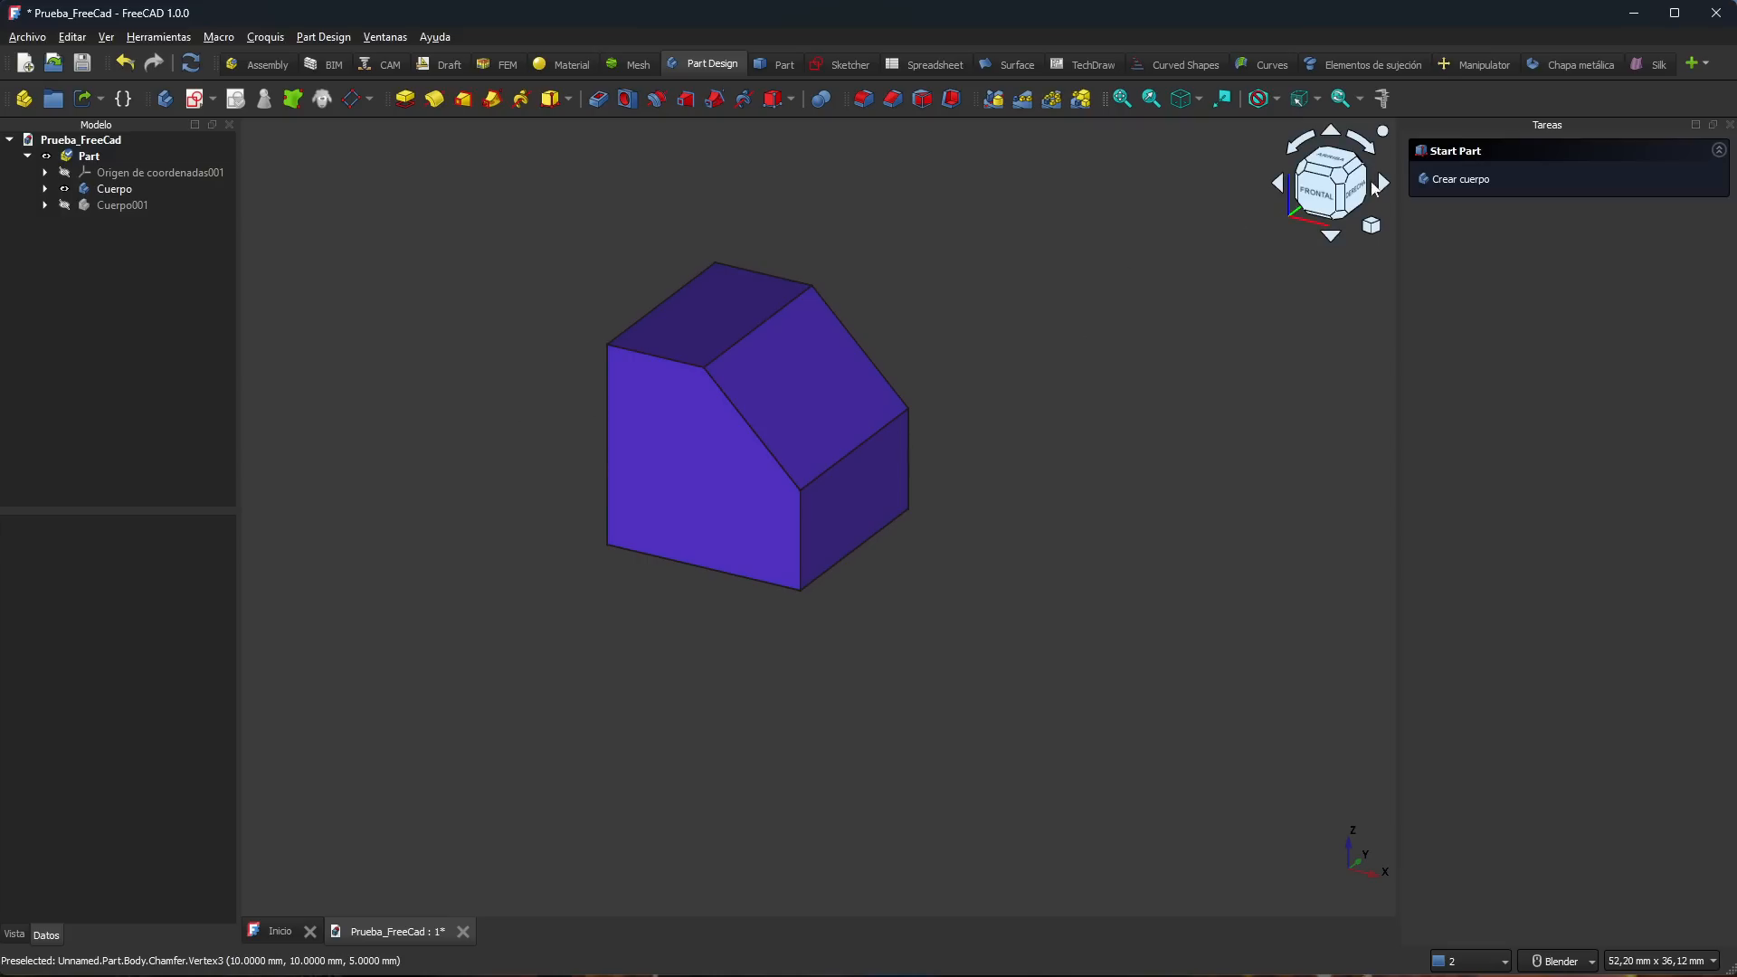
left_click(1379, 102)
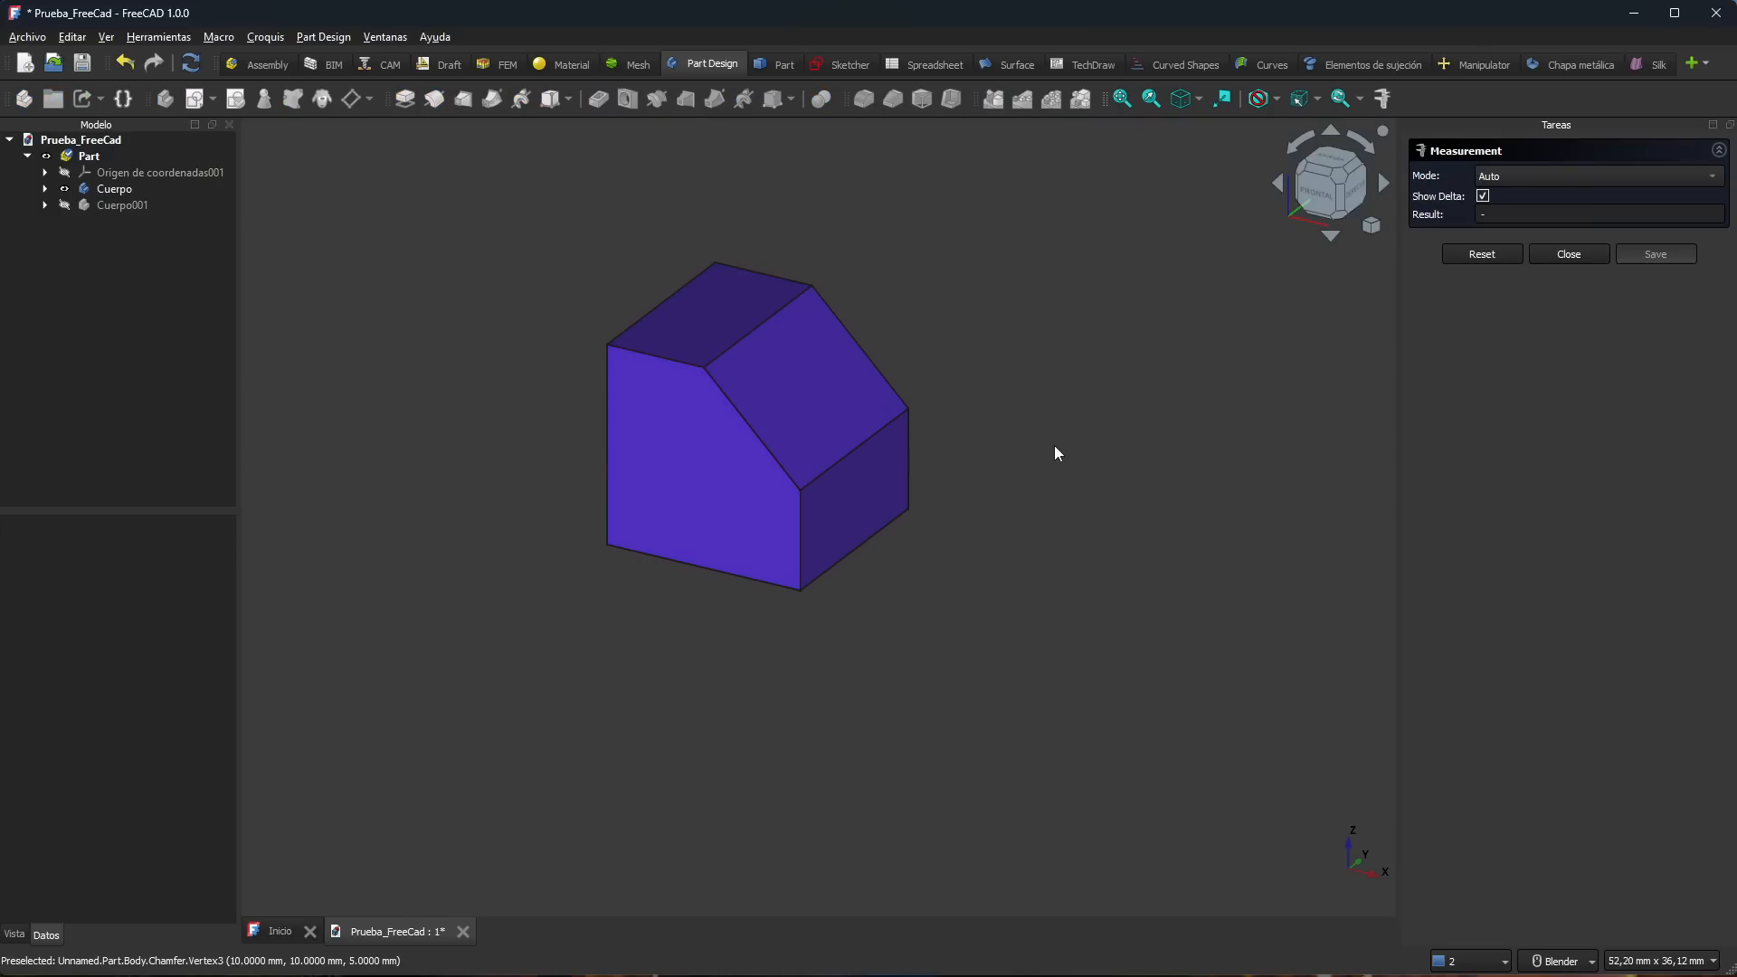
left_click(1562, 256)
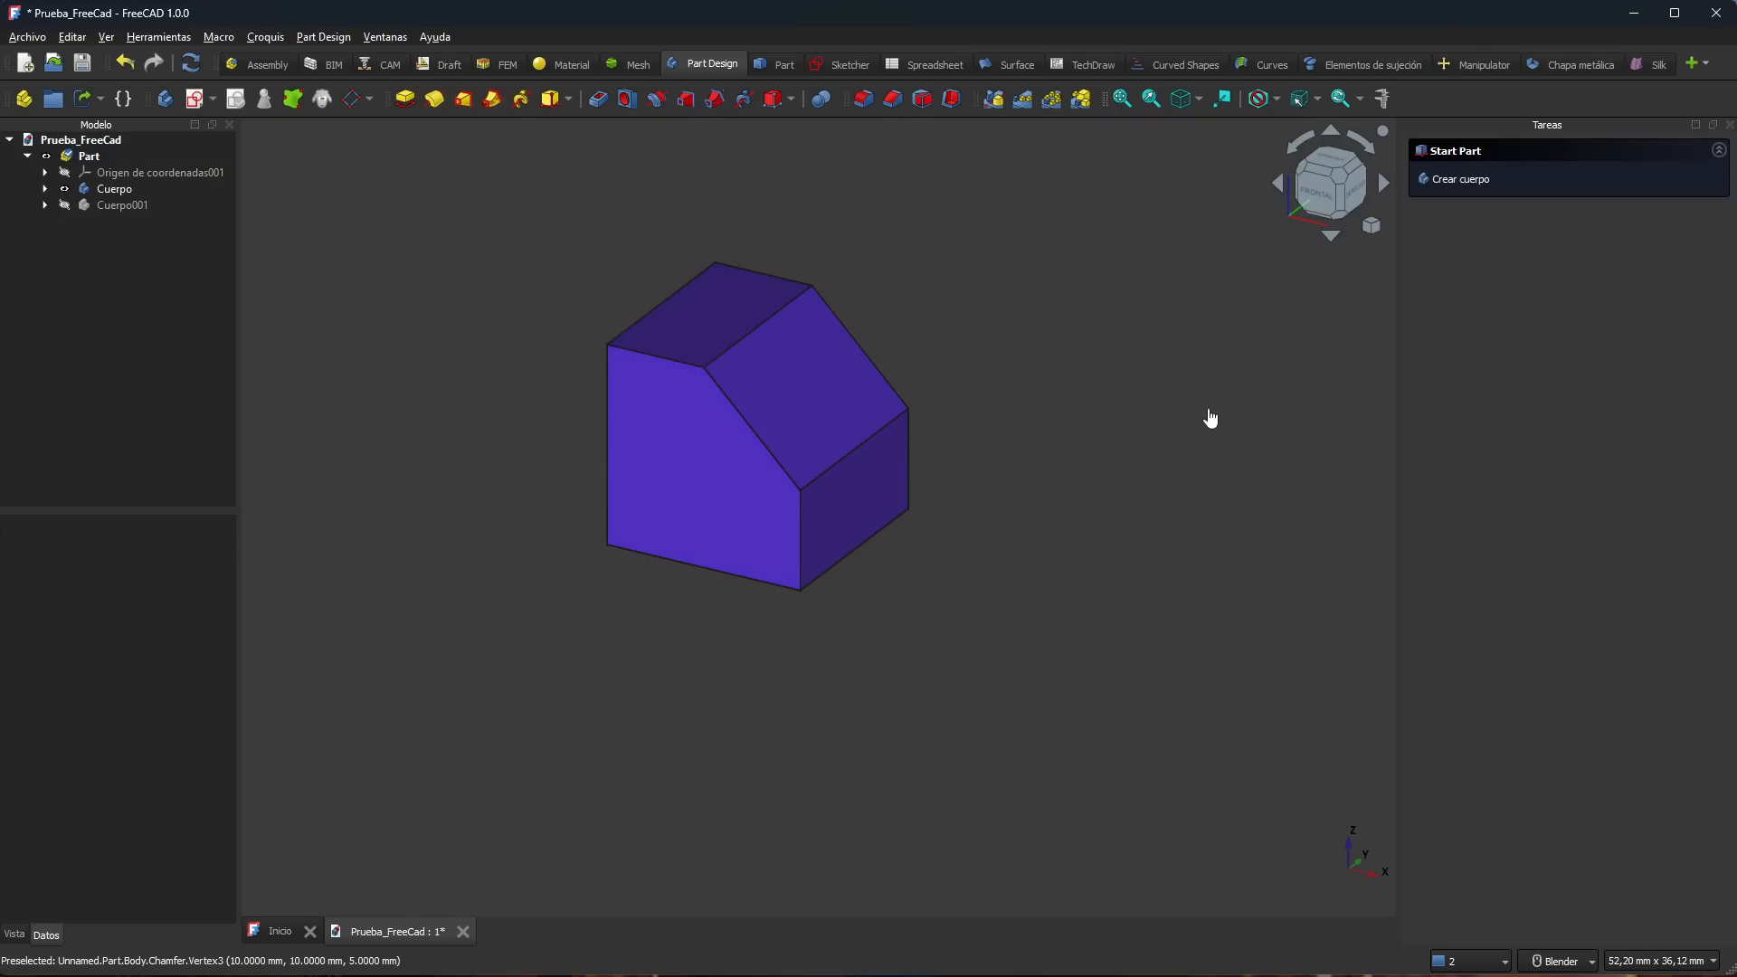
Step: Show Cuerpo001 again, clear the selection, and start the Measurement tool with both bodies in view
left_click(76, 206)
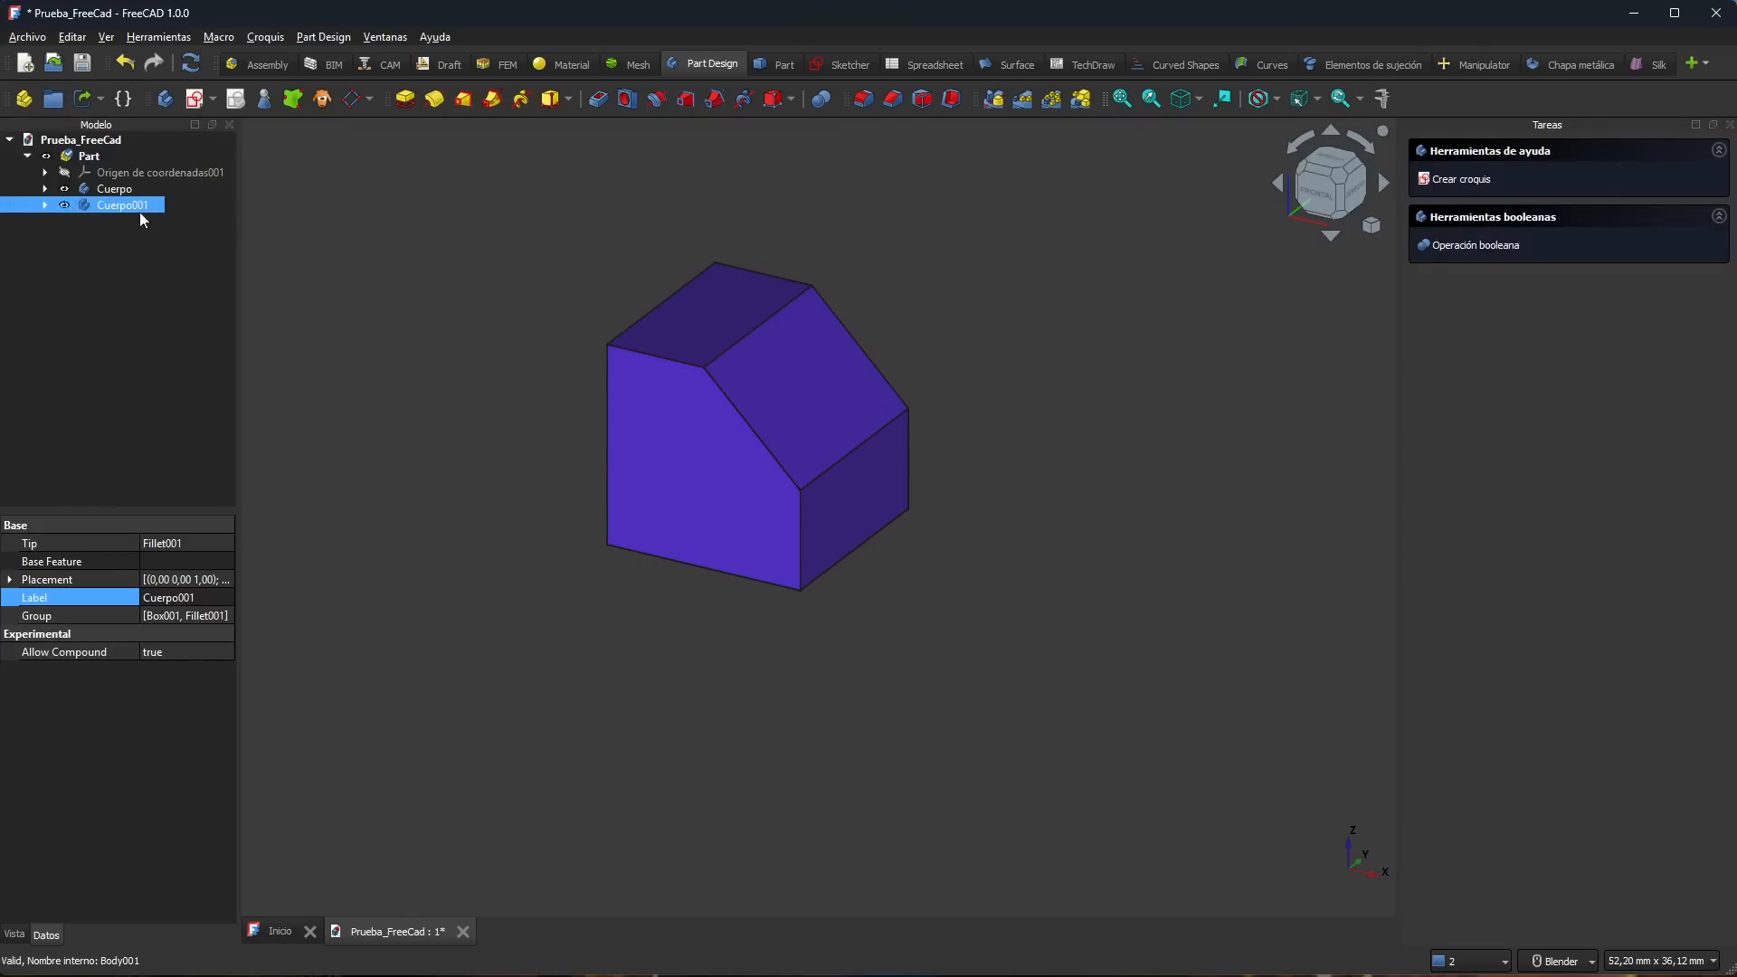
left_click(460, 260)
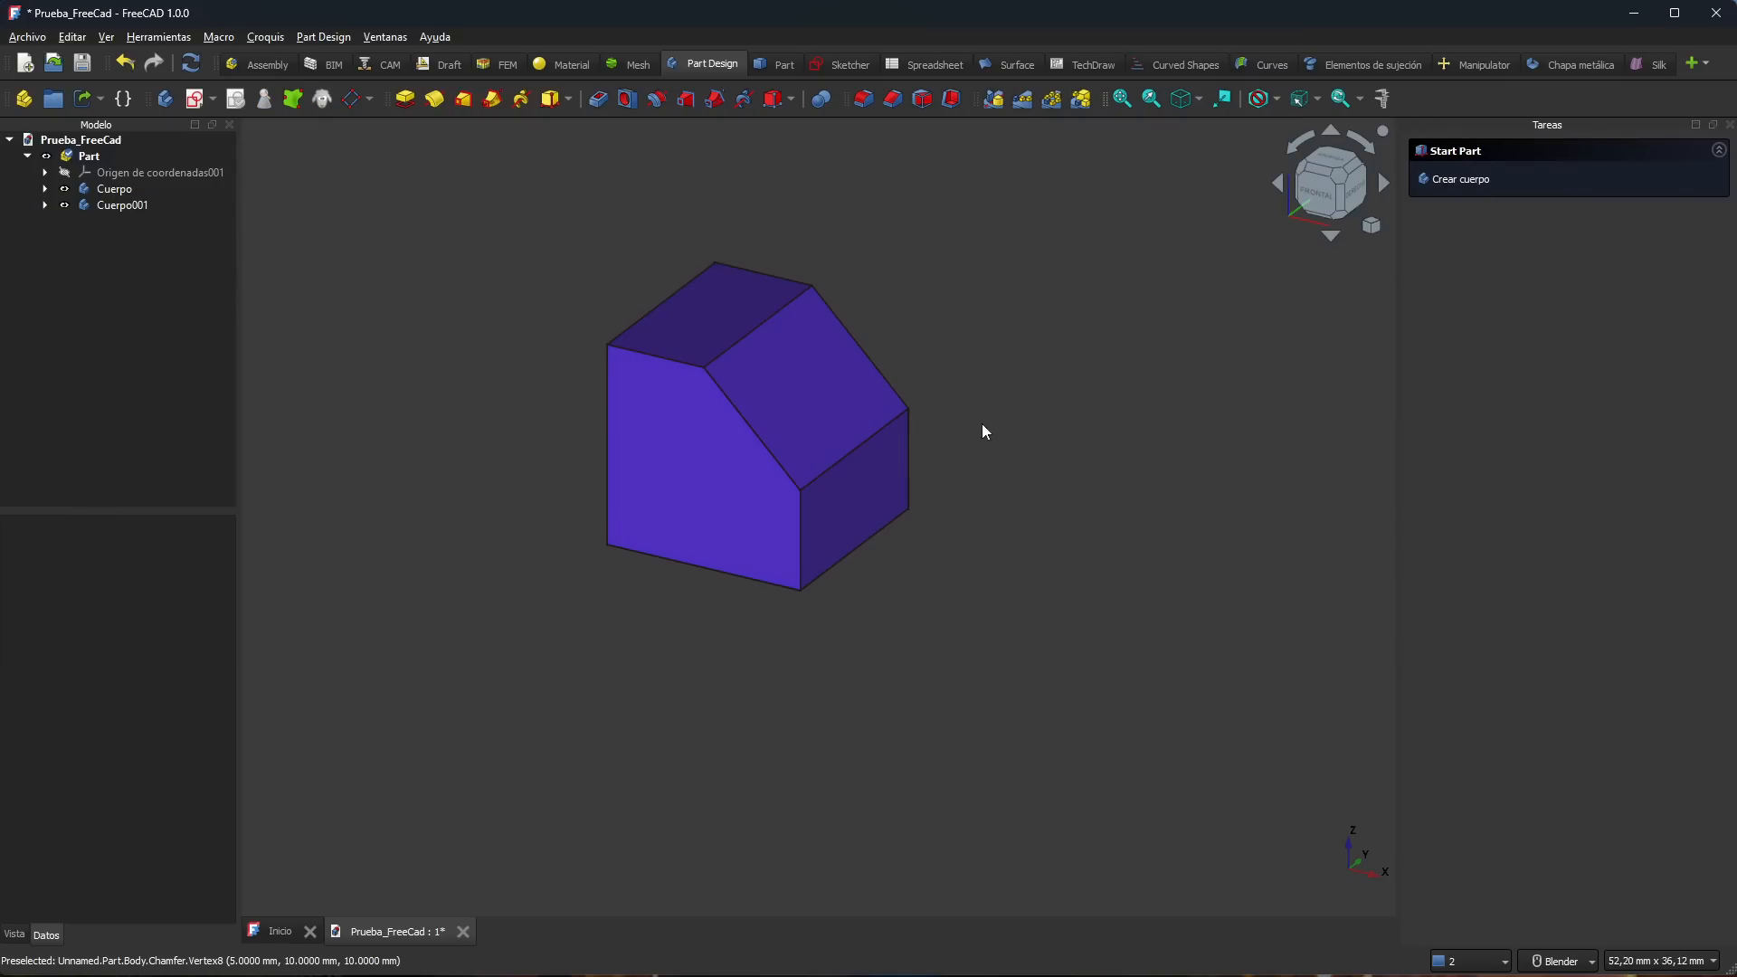
scroll(981, 424, "down", 4)
scroll(1265, 370, "up", 1)
left_click(1382, 98)
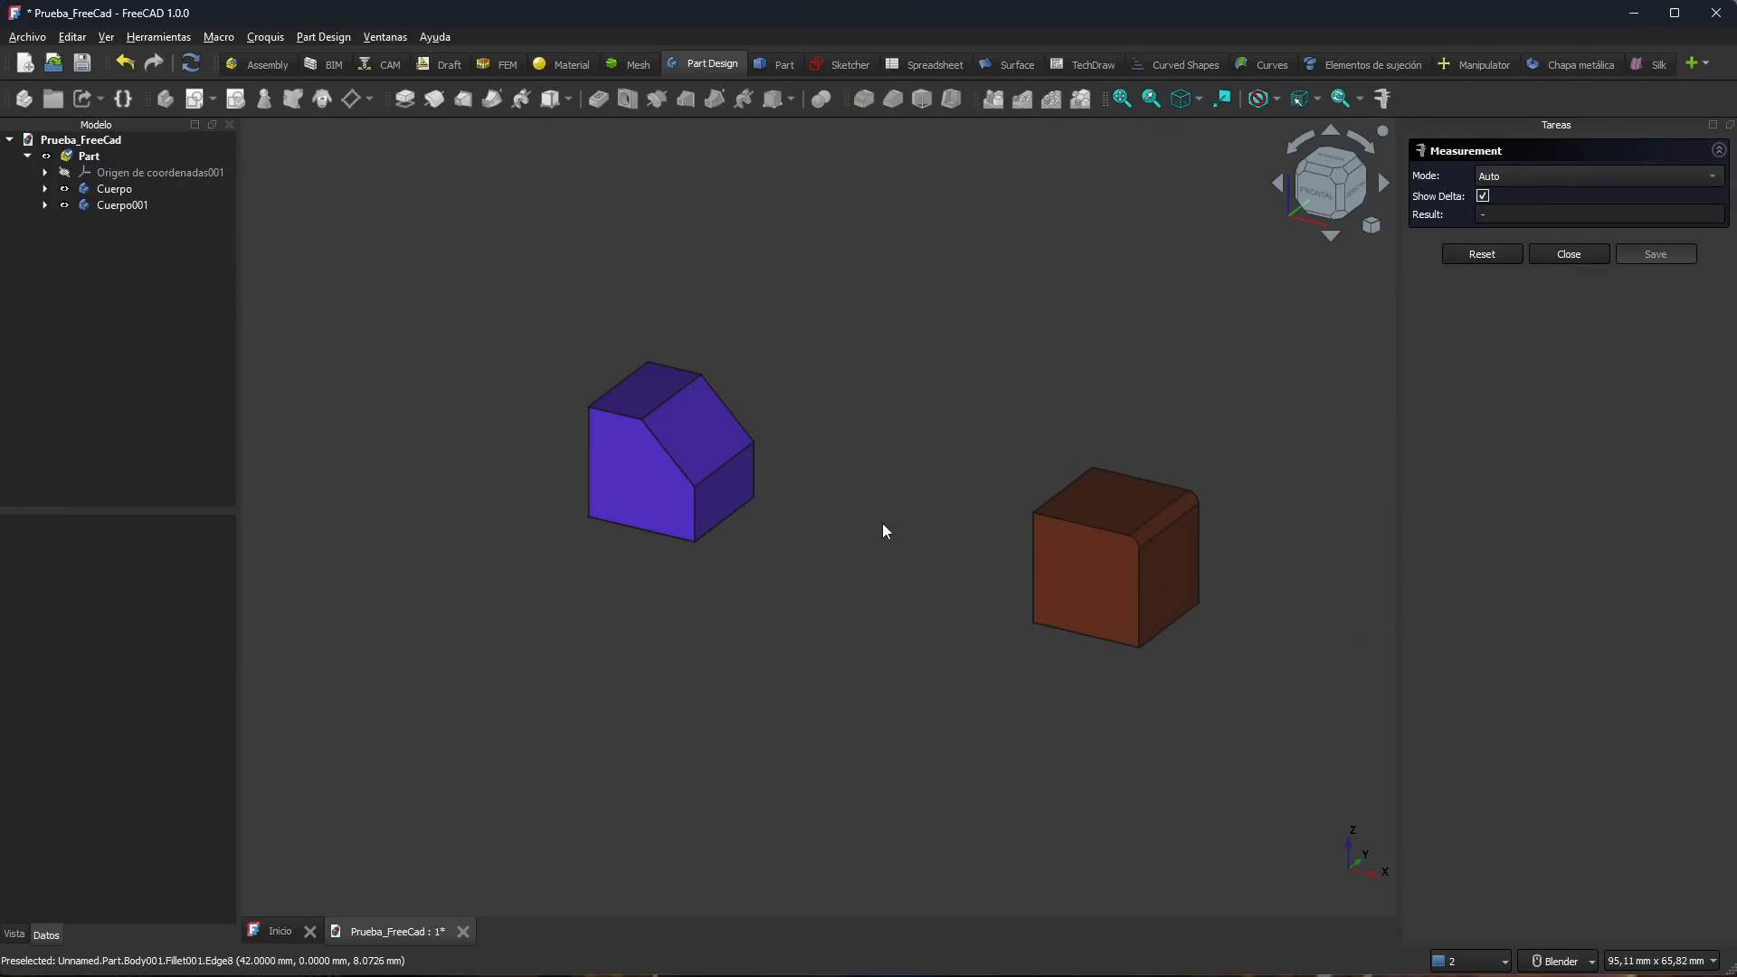
scroll(830, 554, "up", 2)
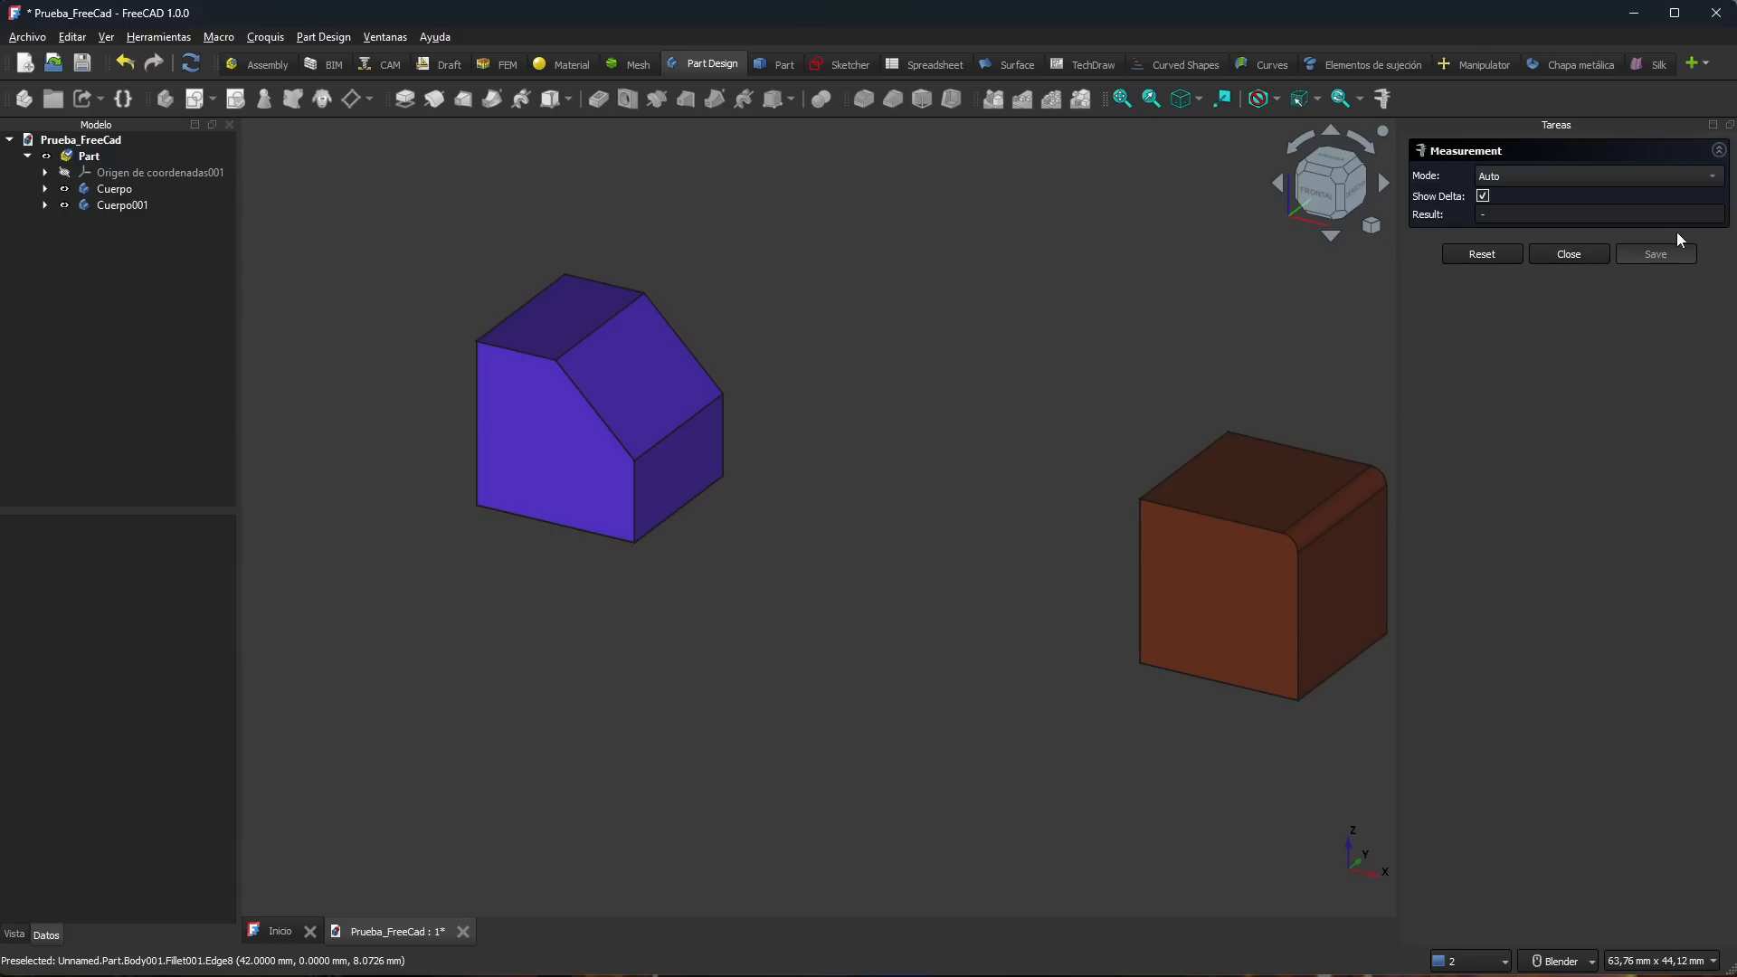
Step: Review the available measurement modes, from Distance to Center of Mass, keeping the mode on Auto
left_click(1571, 179)
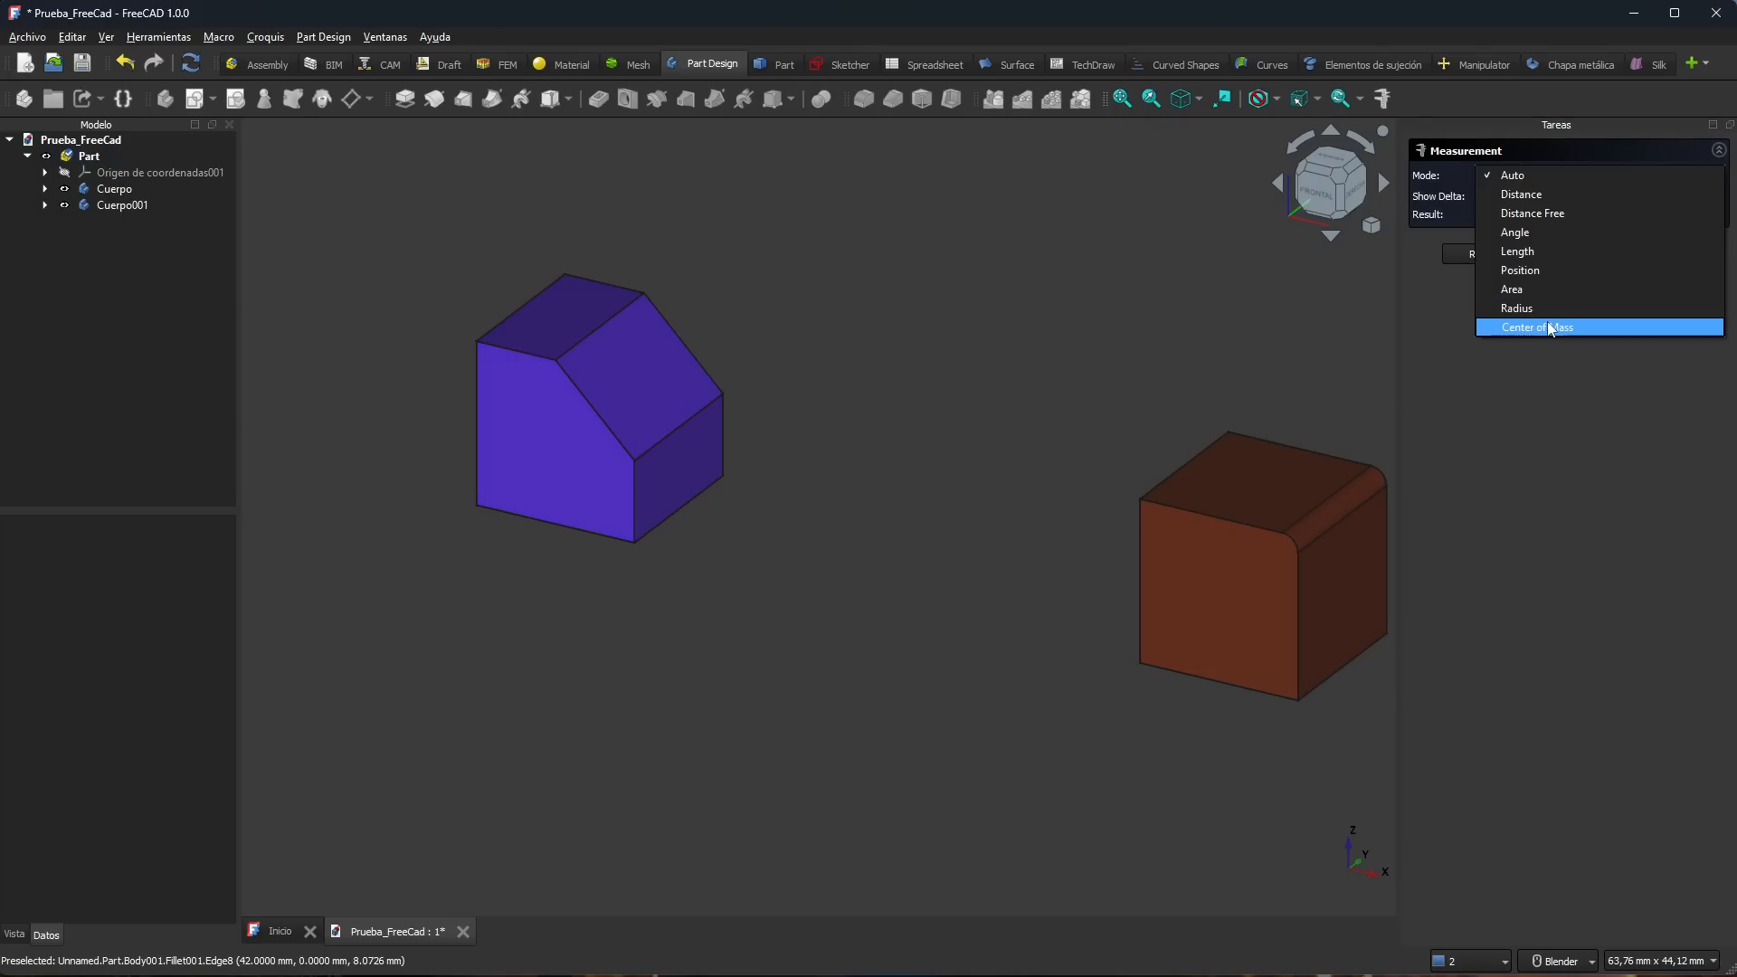
left_click(1527, 441)
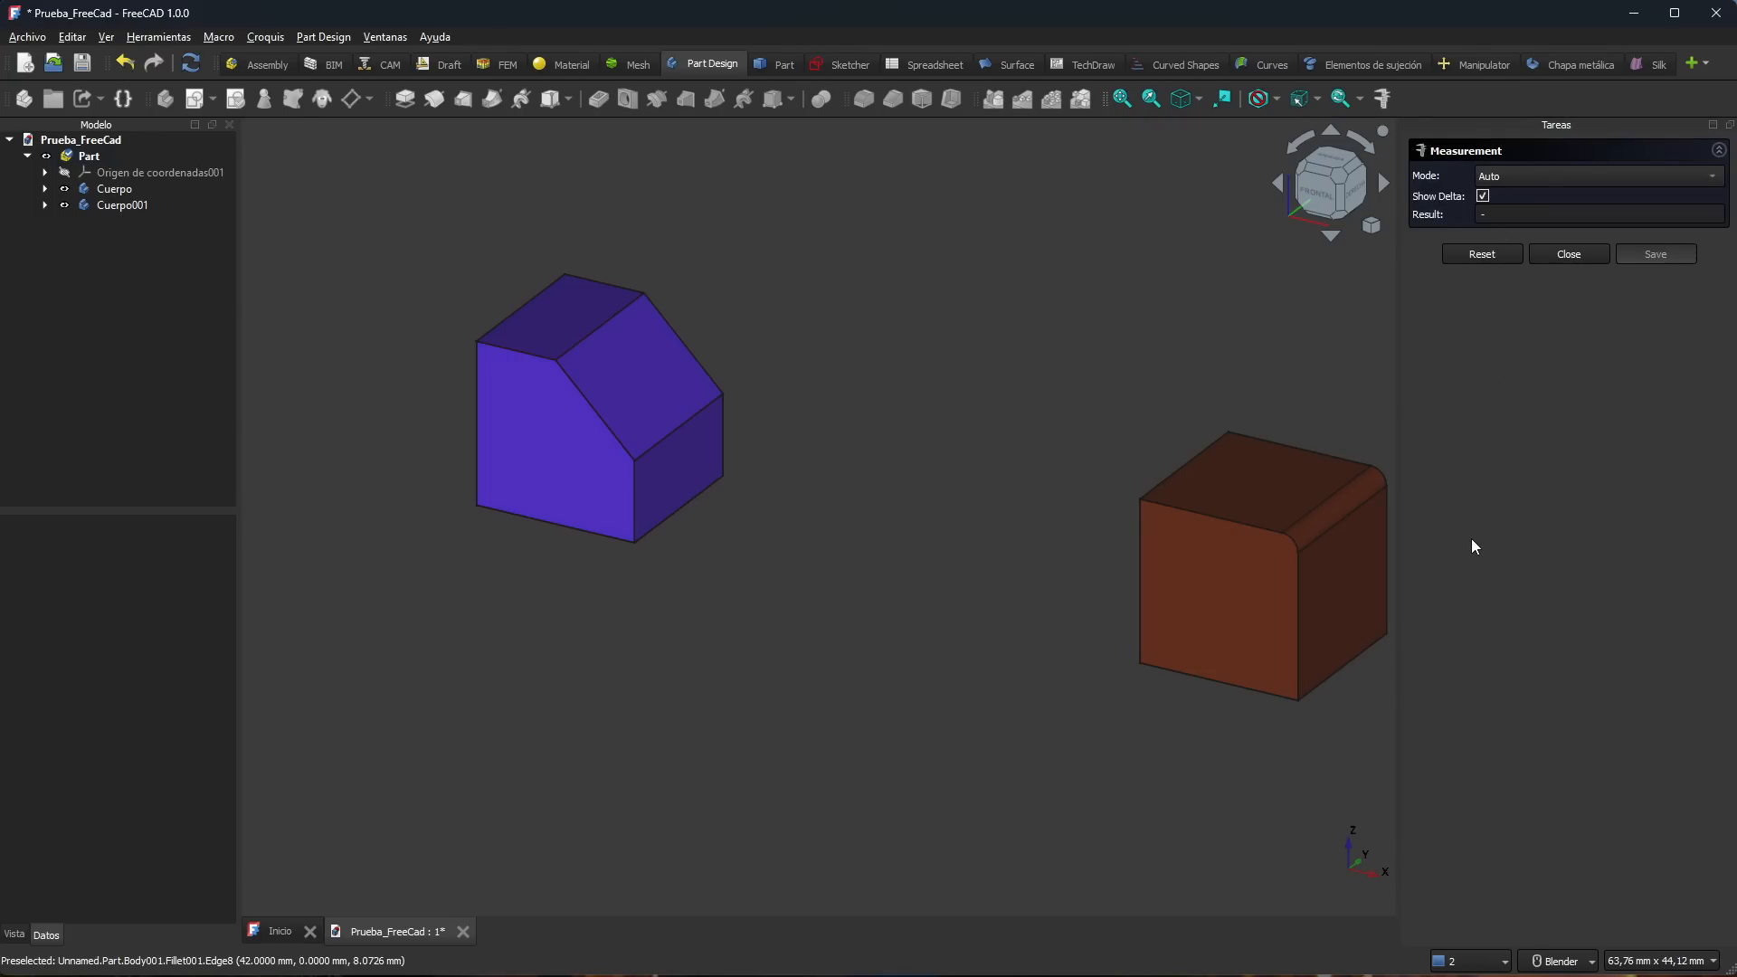
left_click(1526, 181)
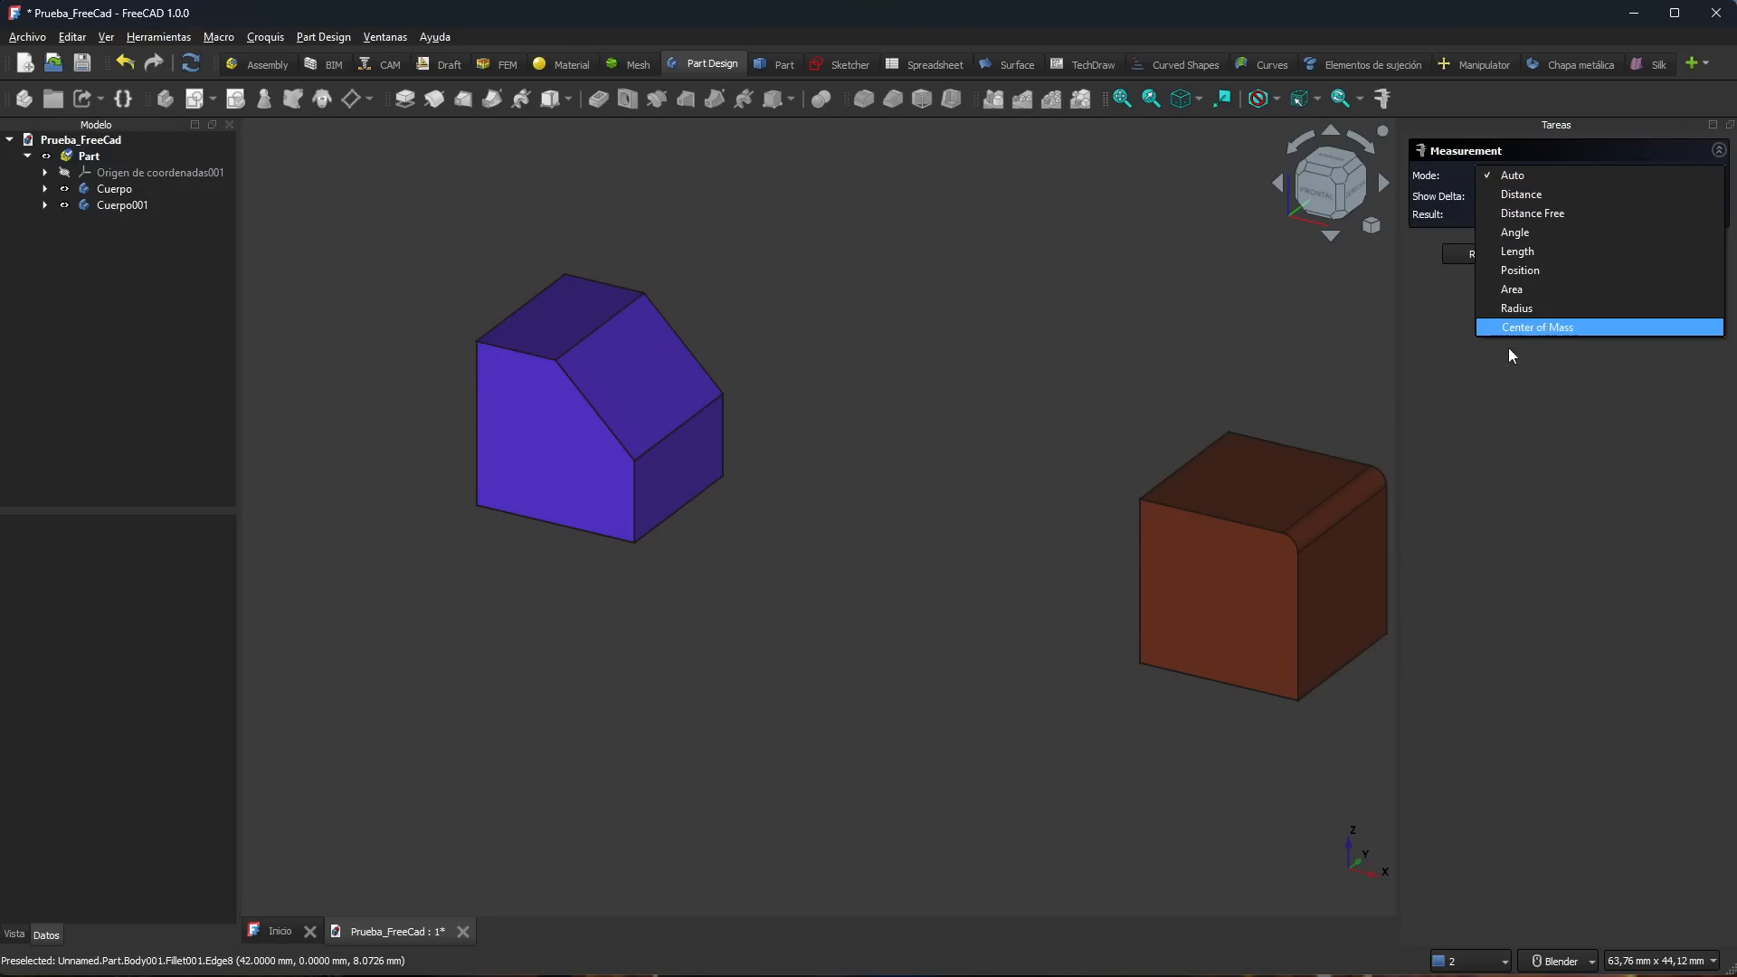
left_click(1528, 512)
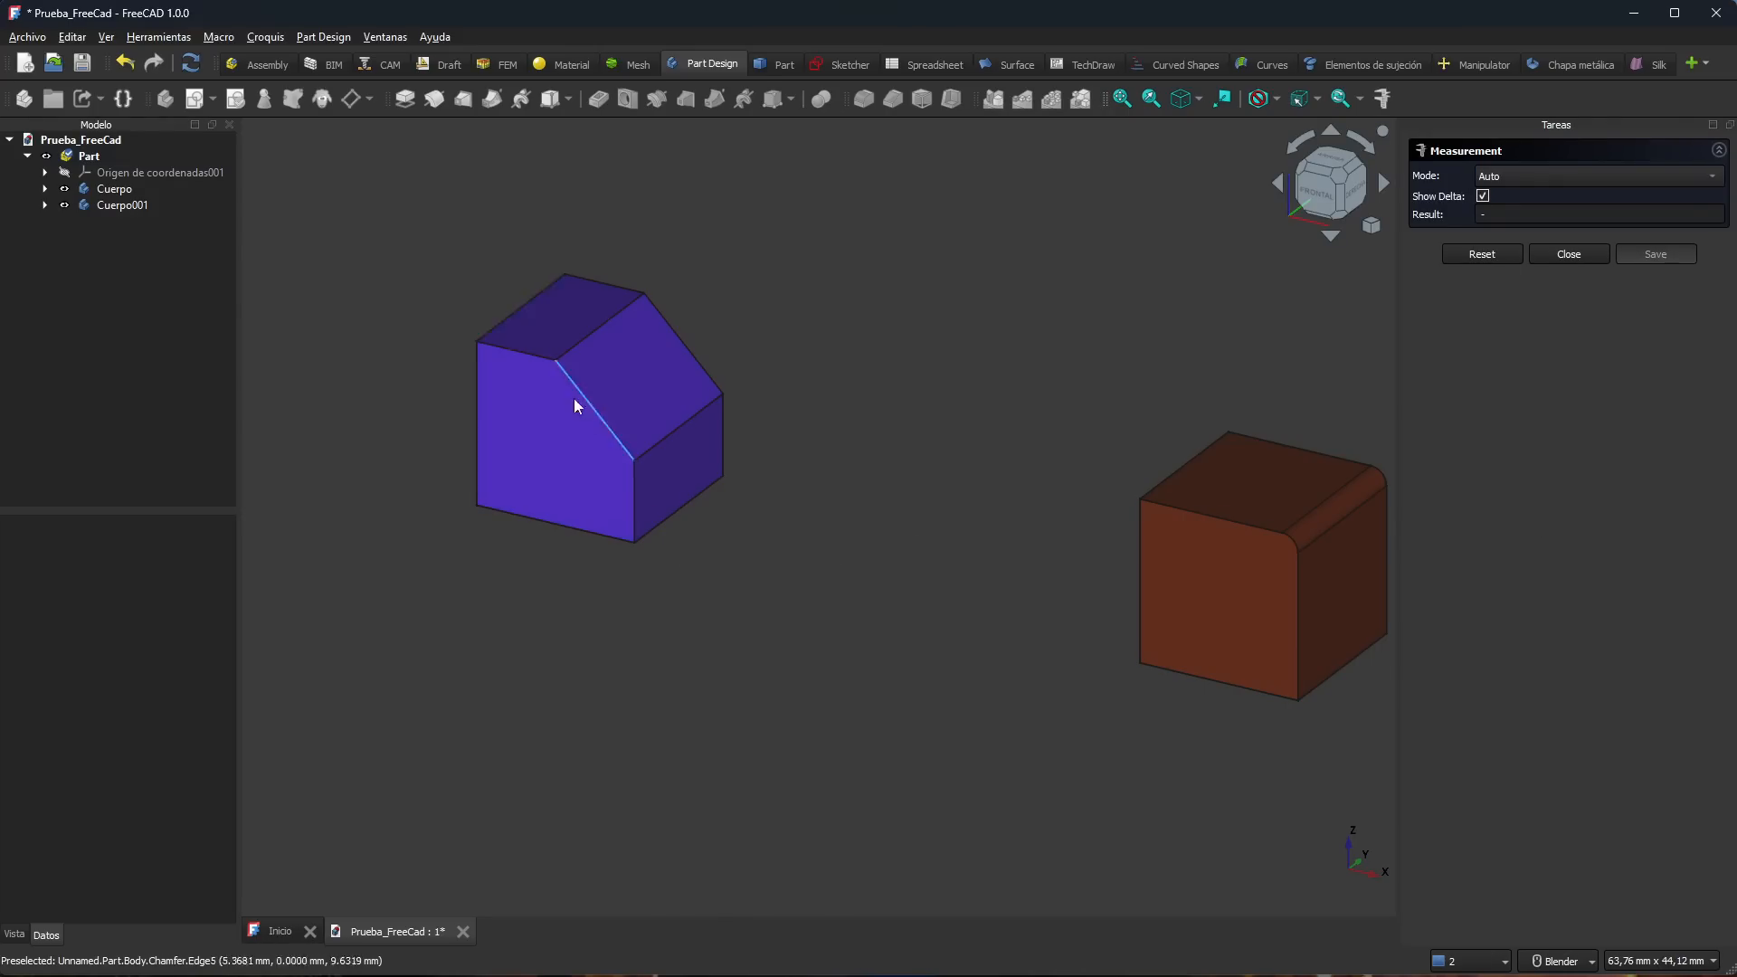
Step: Measure the lengths of the chamfered body's bottom front edge, bottom side edge and sloping chamfer edge, resetting after each one
left_click(541, 524)
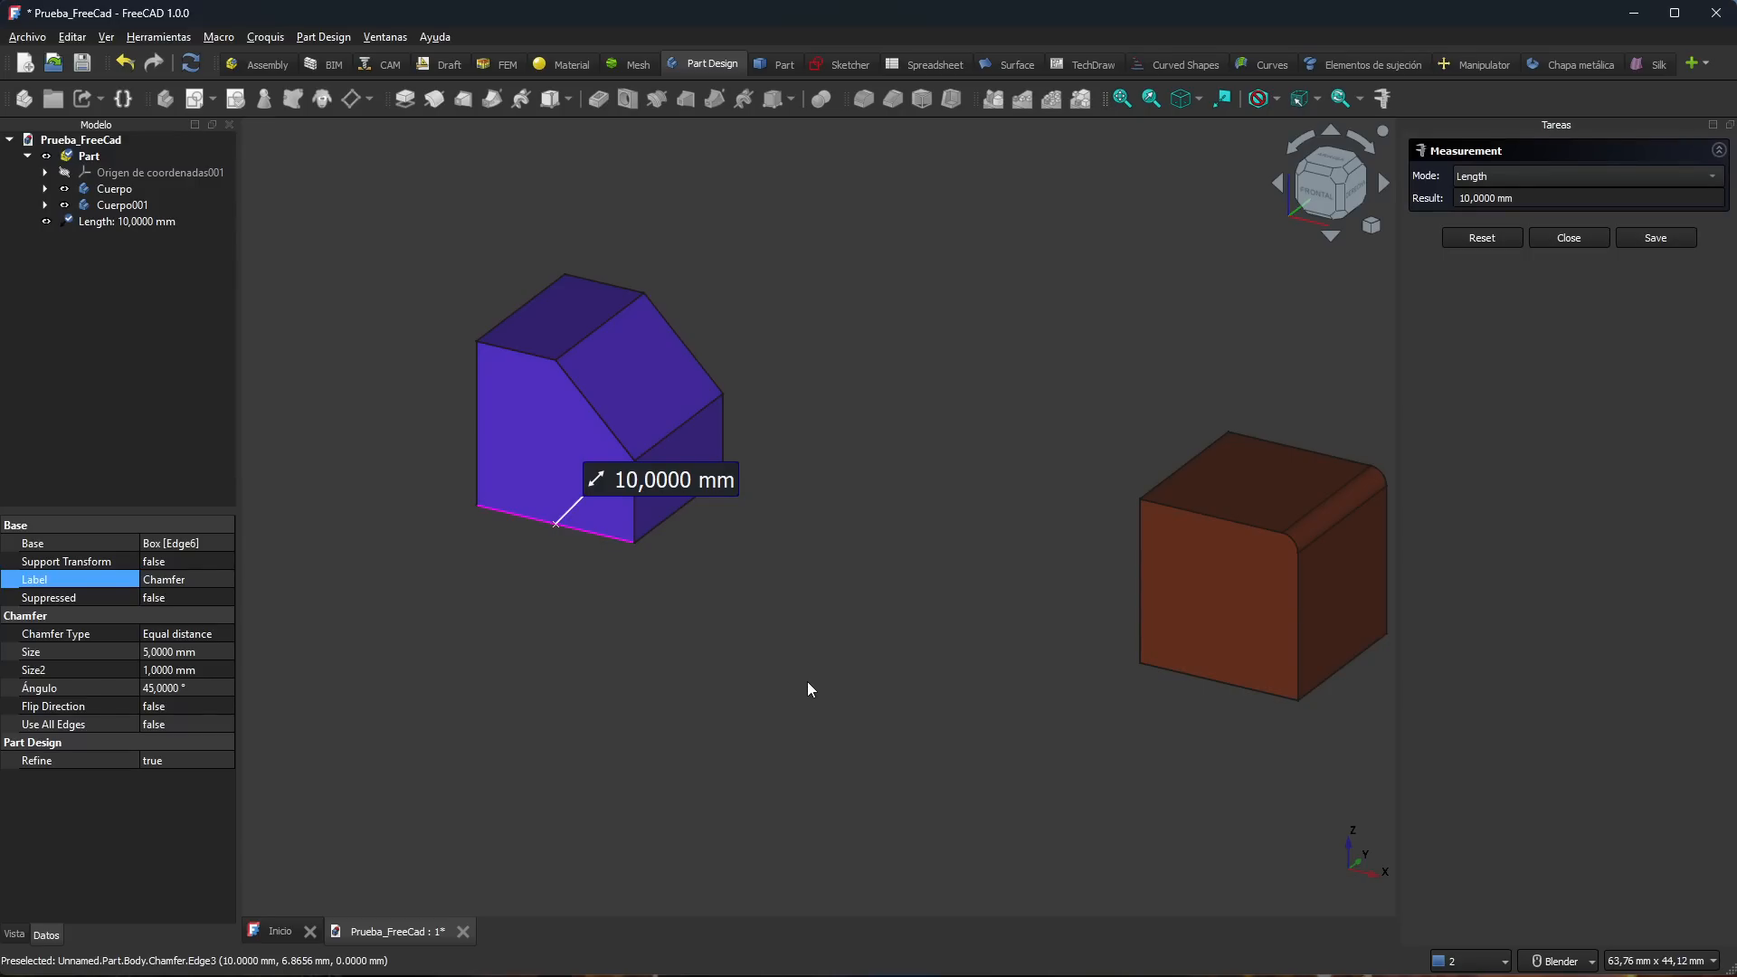
left_click(1480, 238)
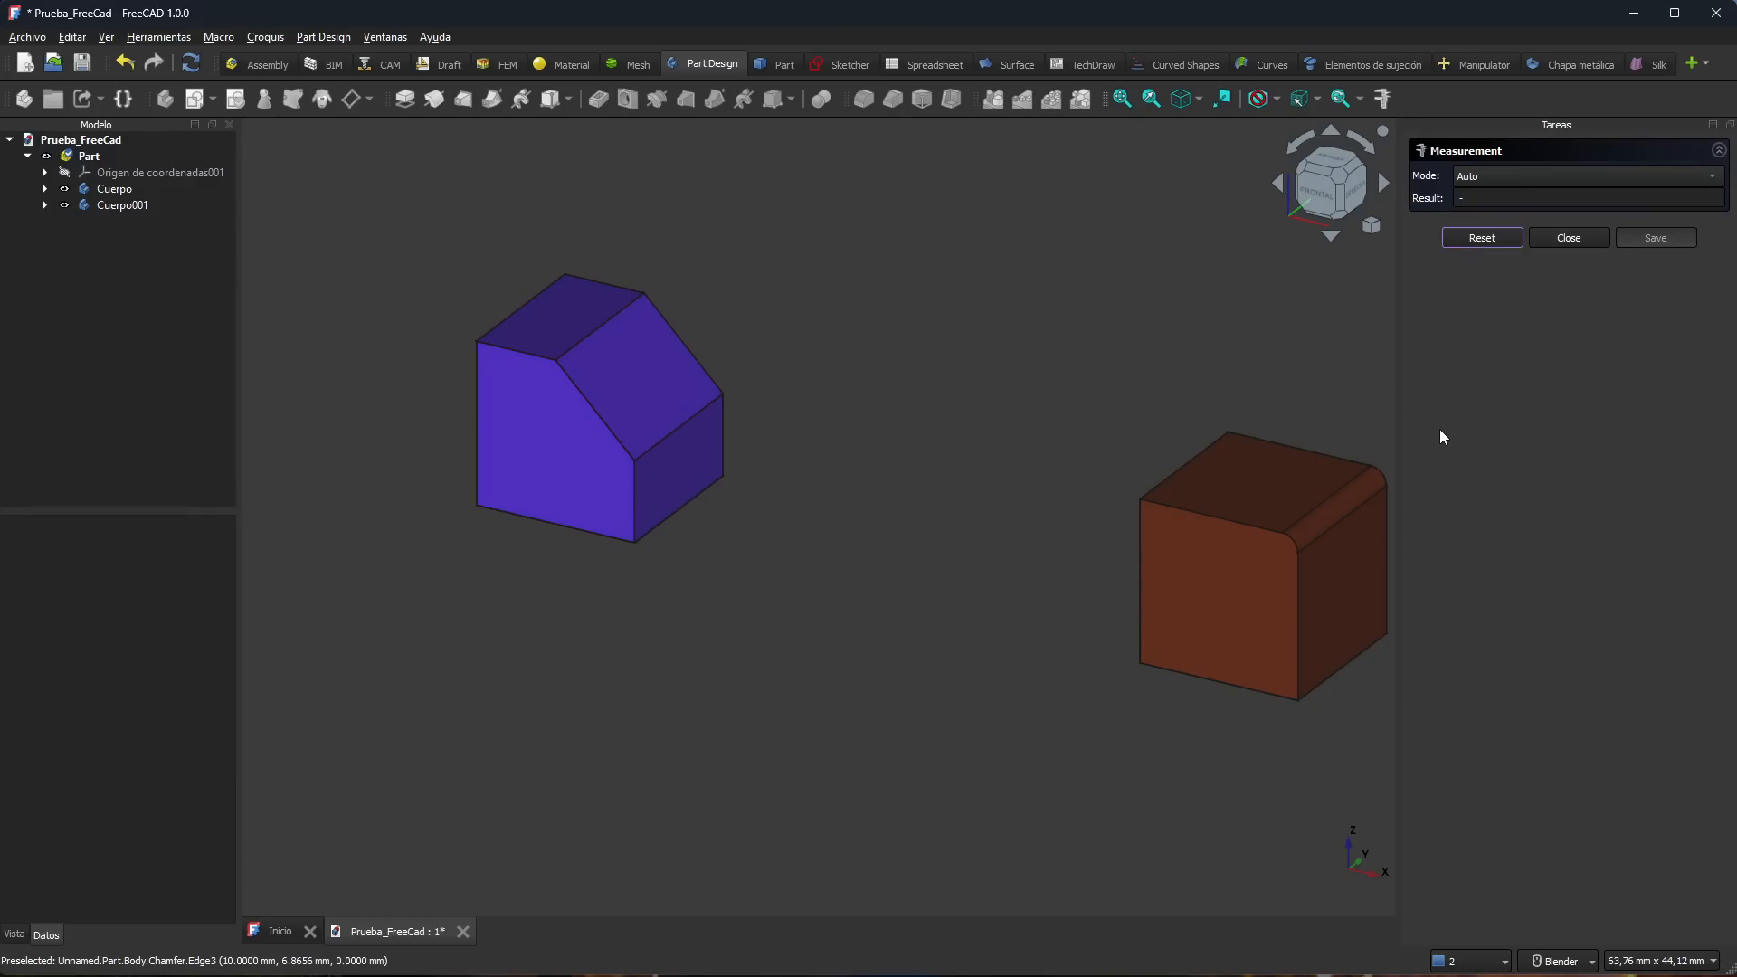
left_click(687, 510)
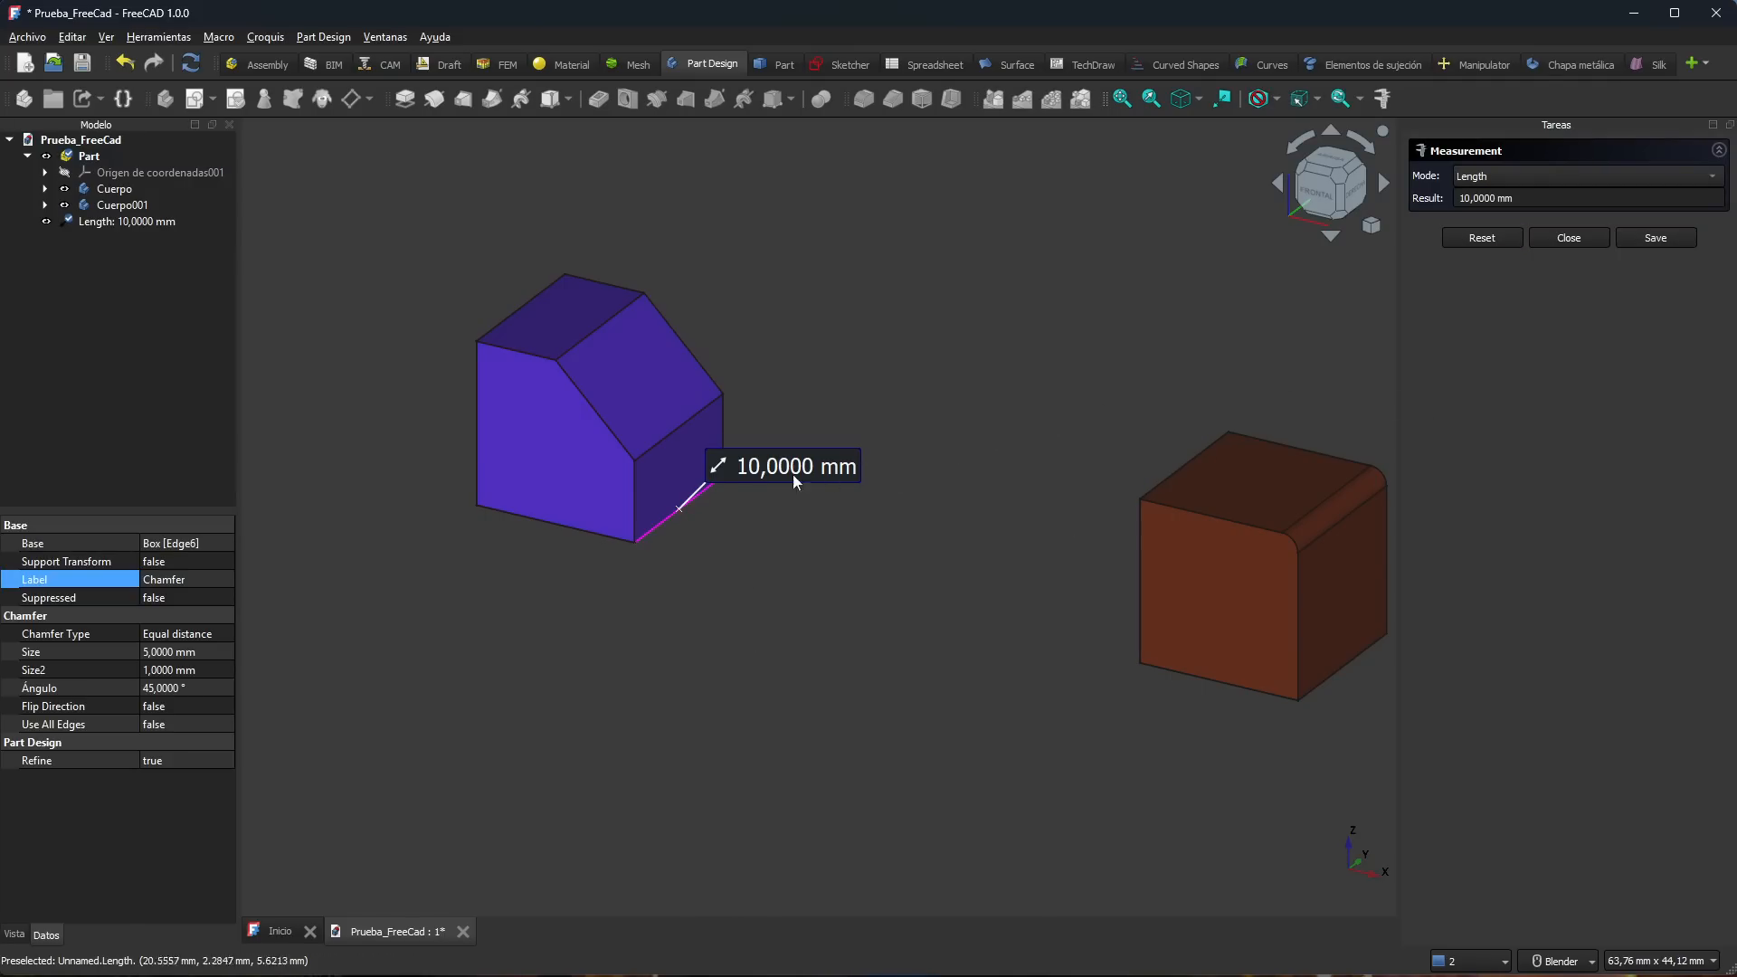
left_click(1491, 242)
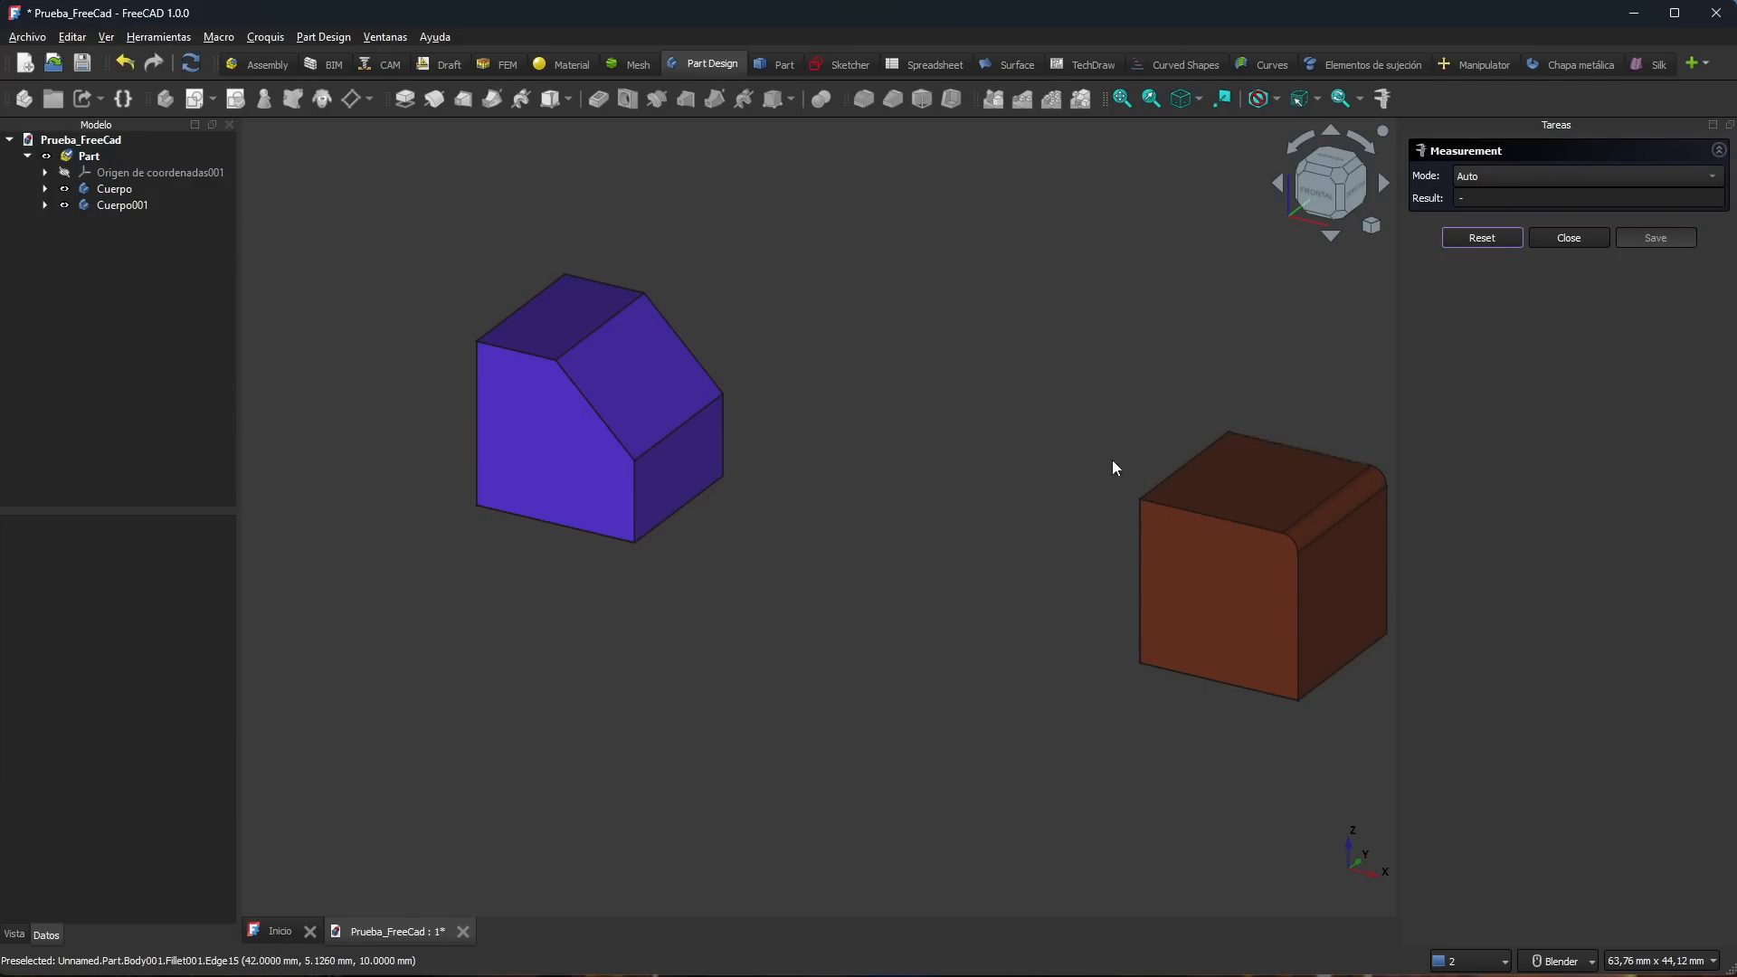
left_click(602, 424)
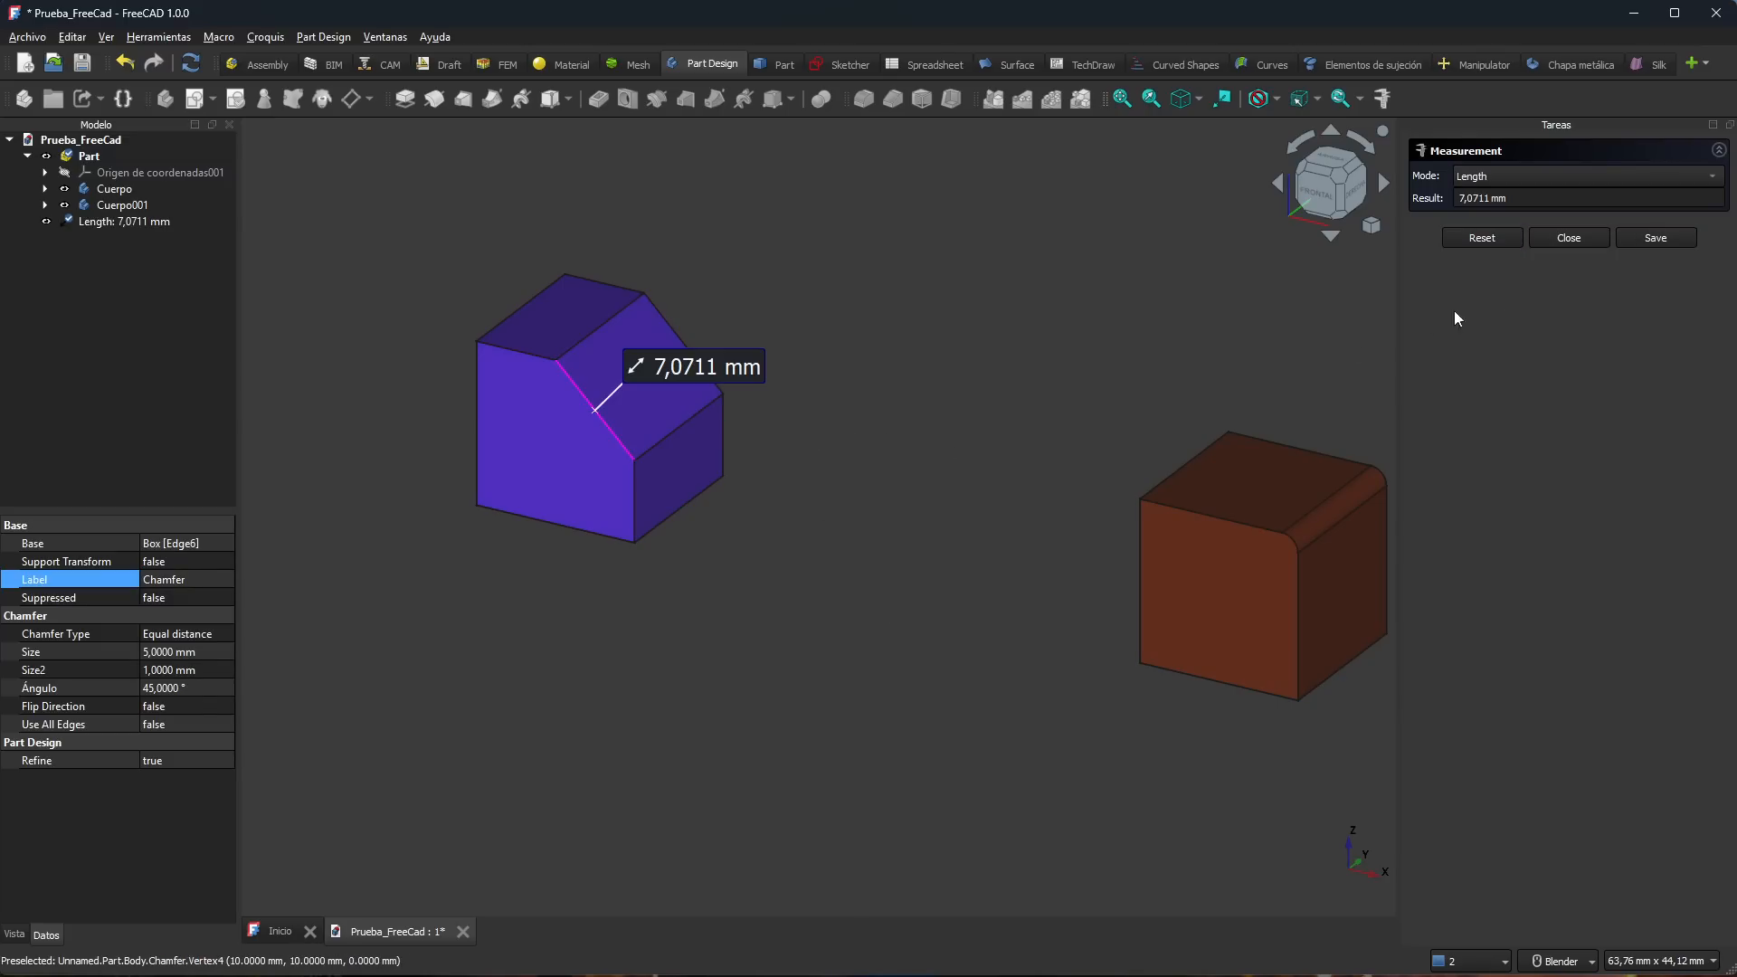
left_click(1503, 245)
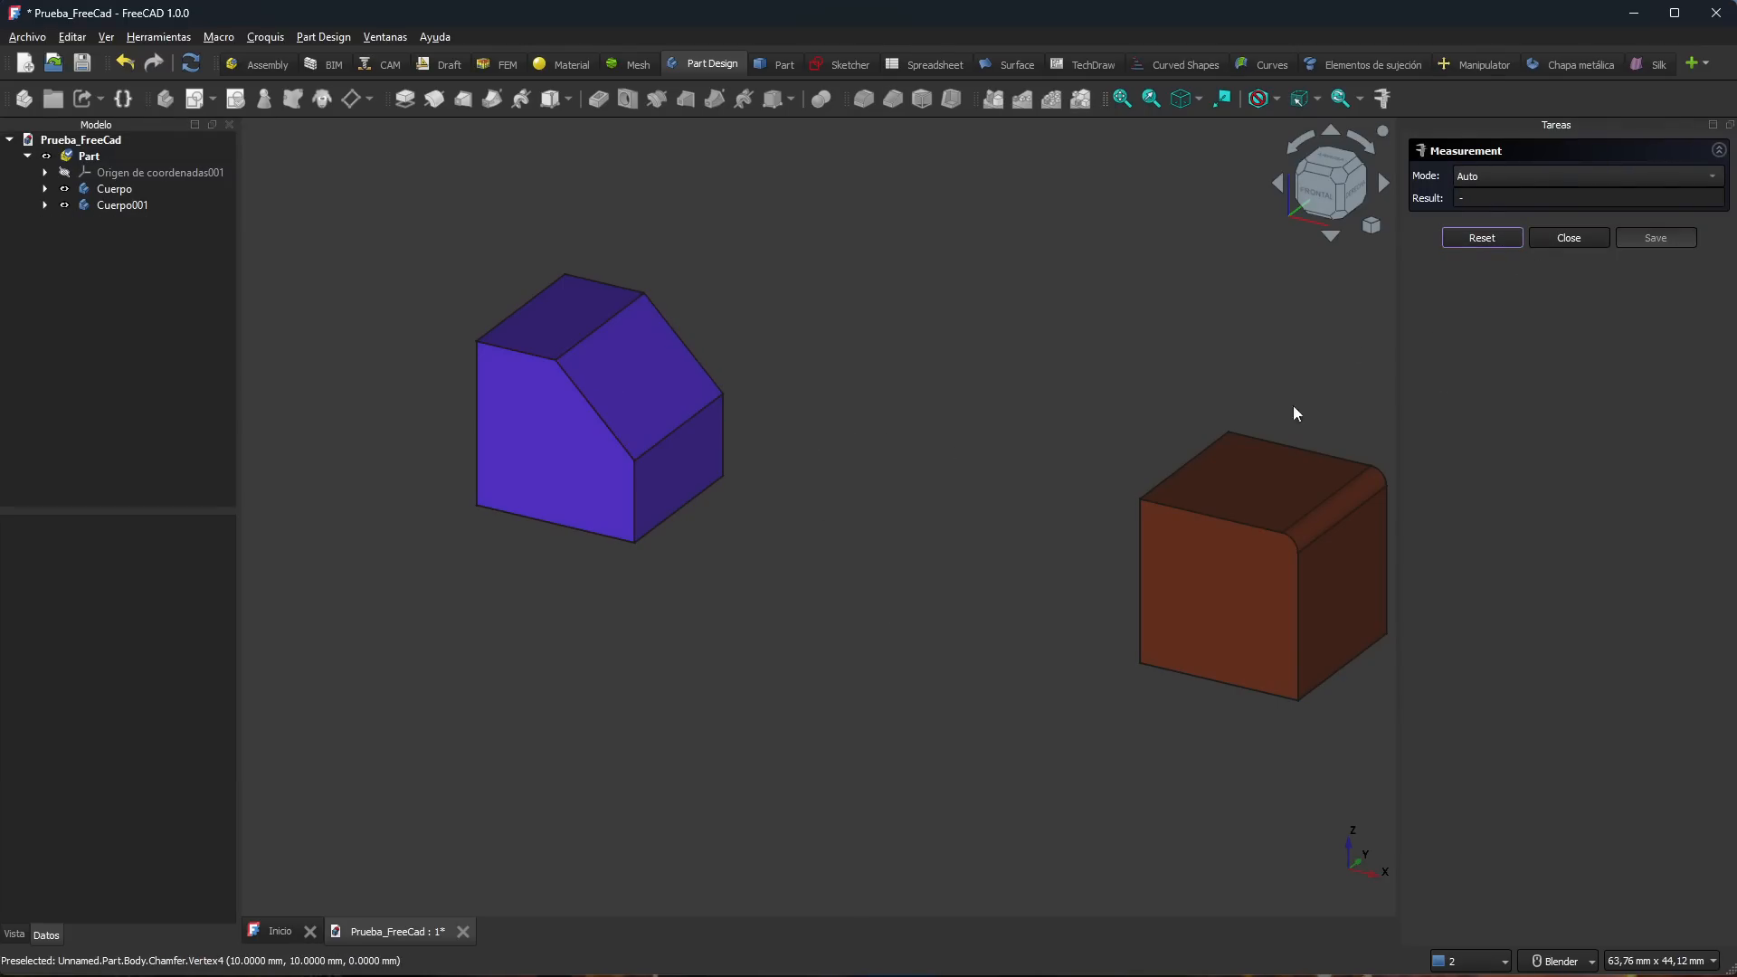
Step: Measure the length of the chamfer's upper edge, save the measurement, and move its label farther above the body
left_click(602, 325)
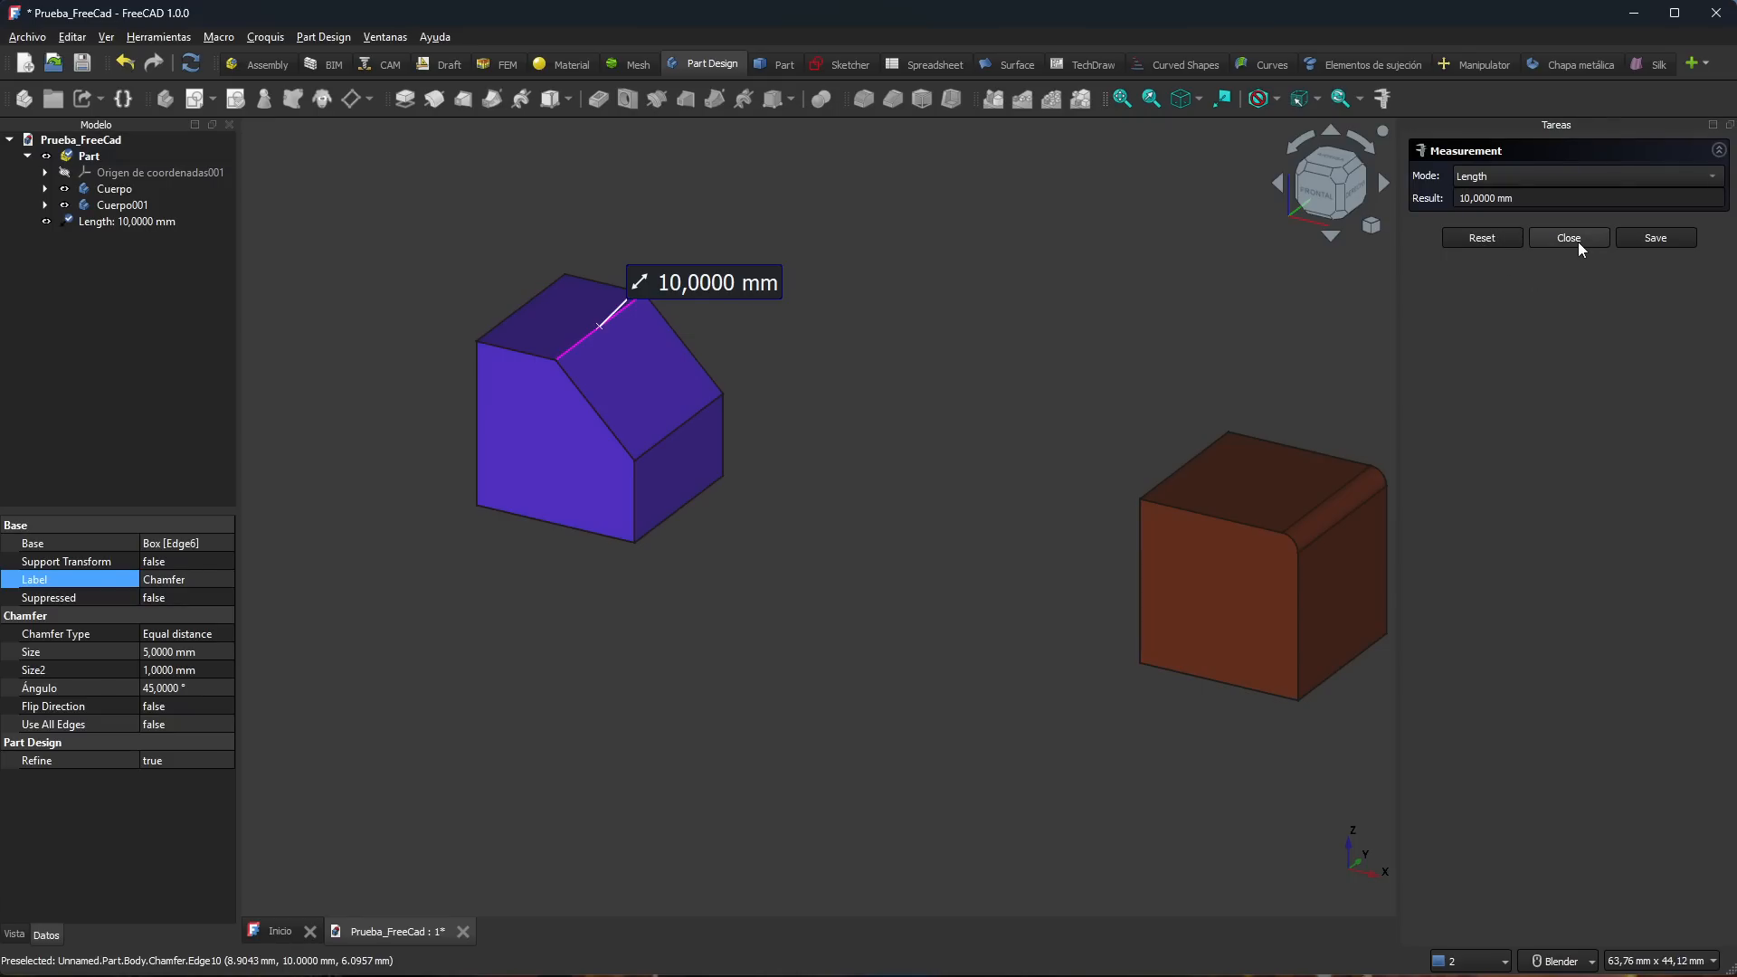
left_click(1661, 243)
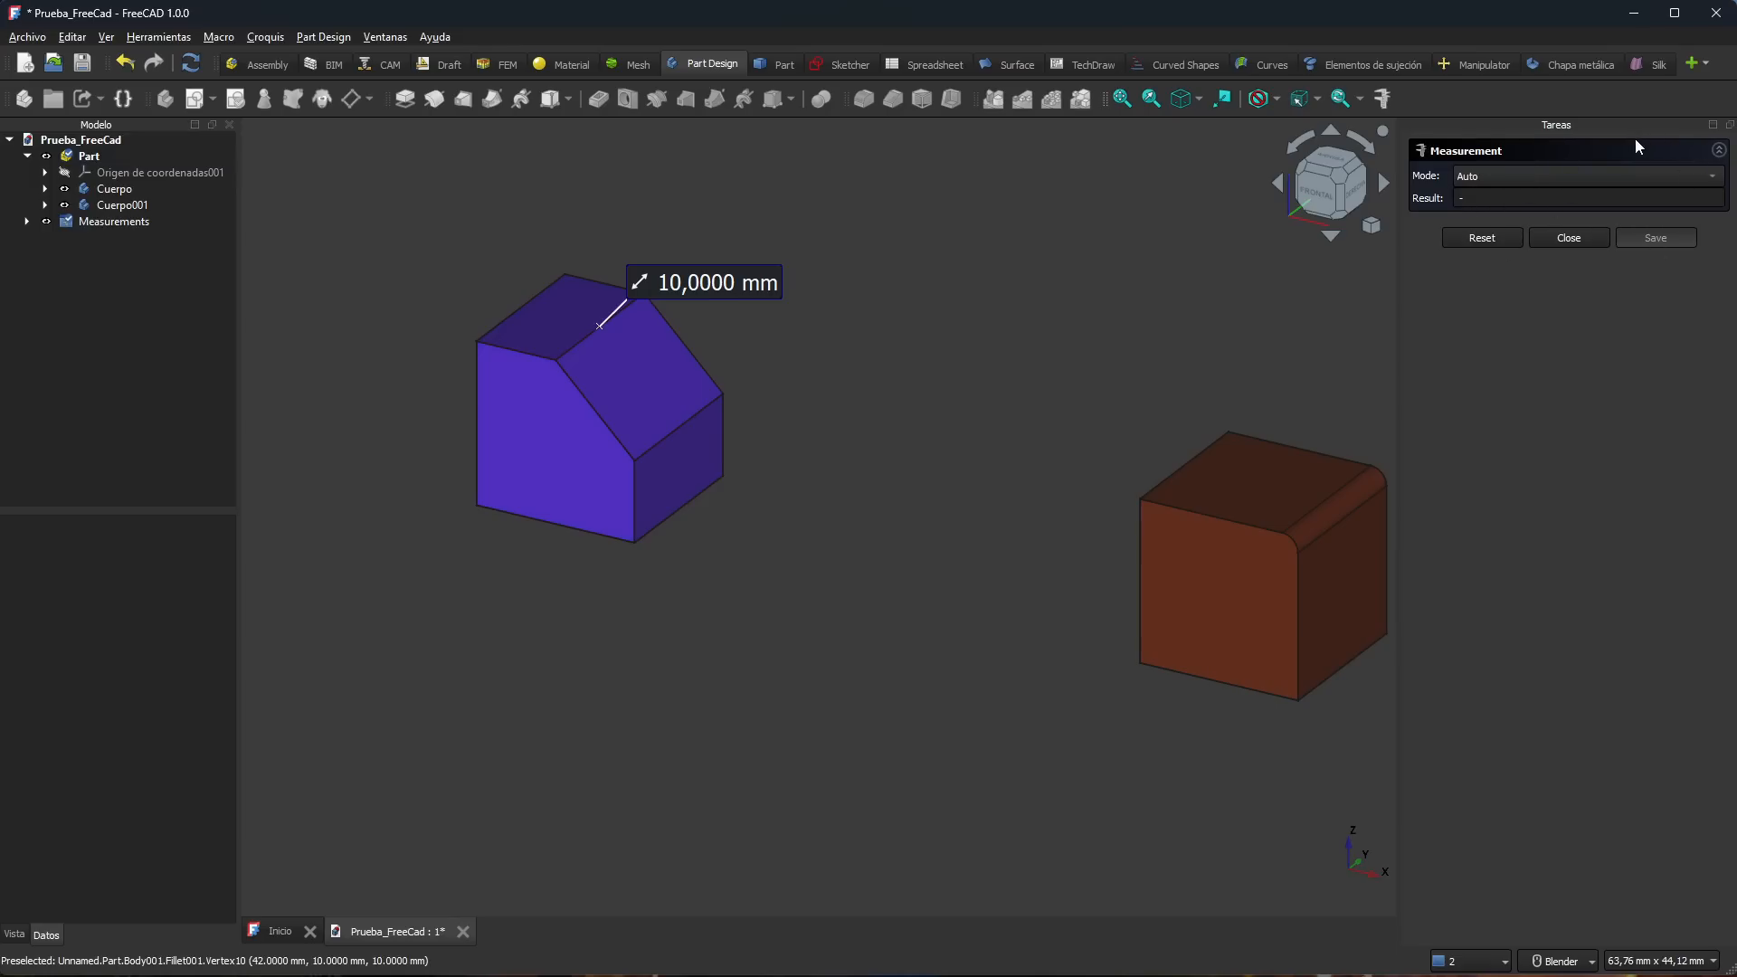
left_click_drag(669, 281, 707, 207)
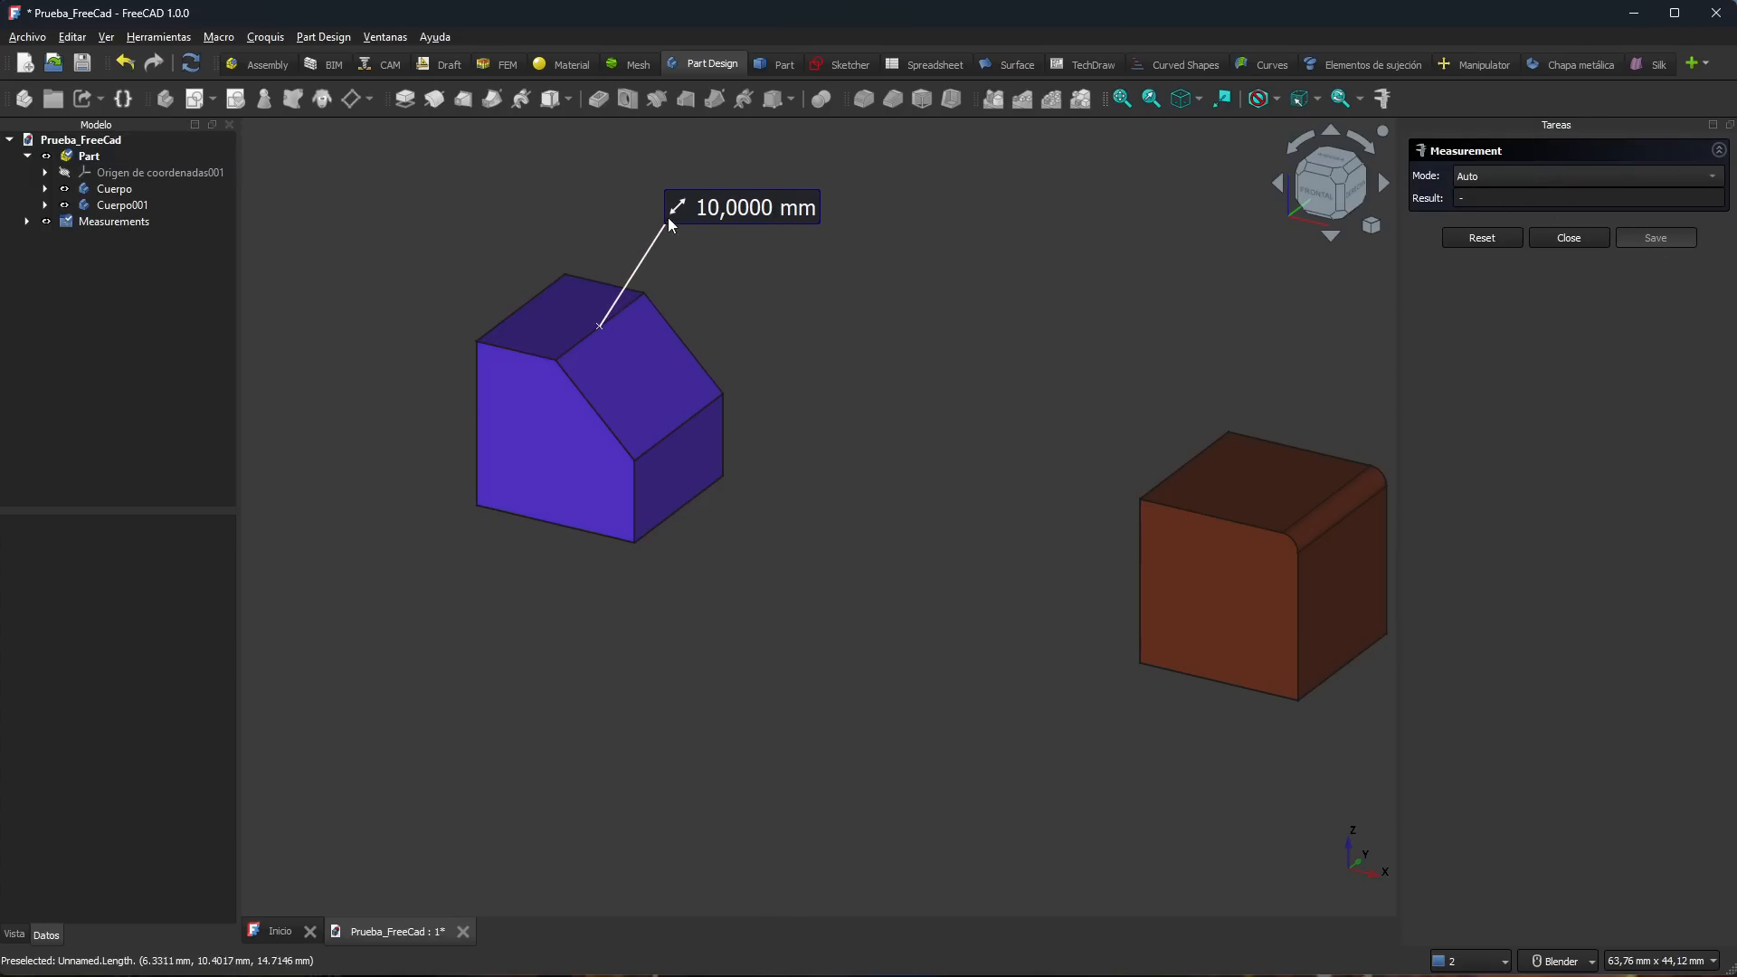
Step: Measure the length of the short vertical front edge below the chamfer and reset the measurement
middle_click_drag(736, 620, 744, 583)
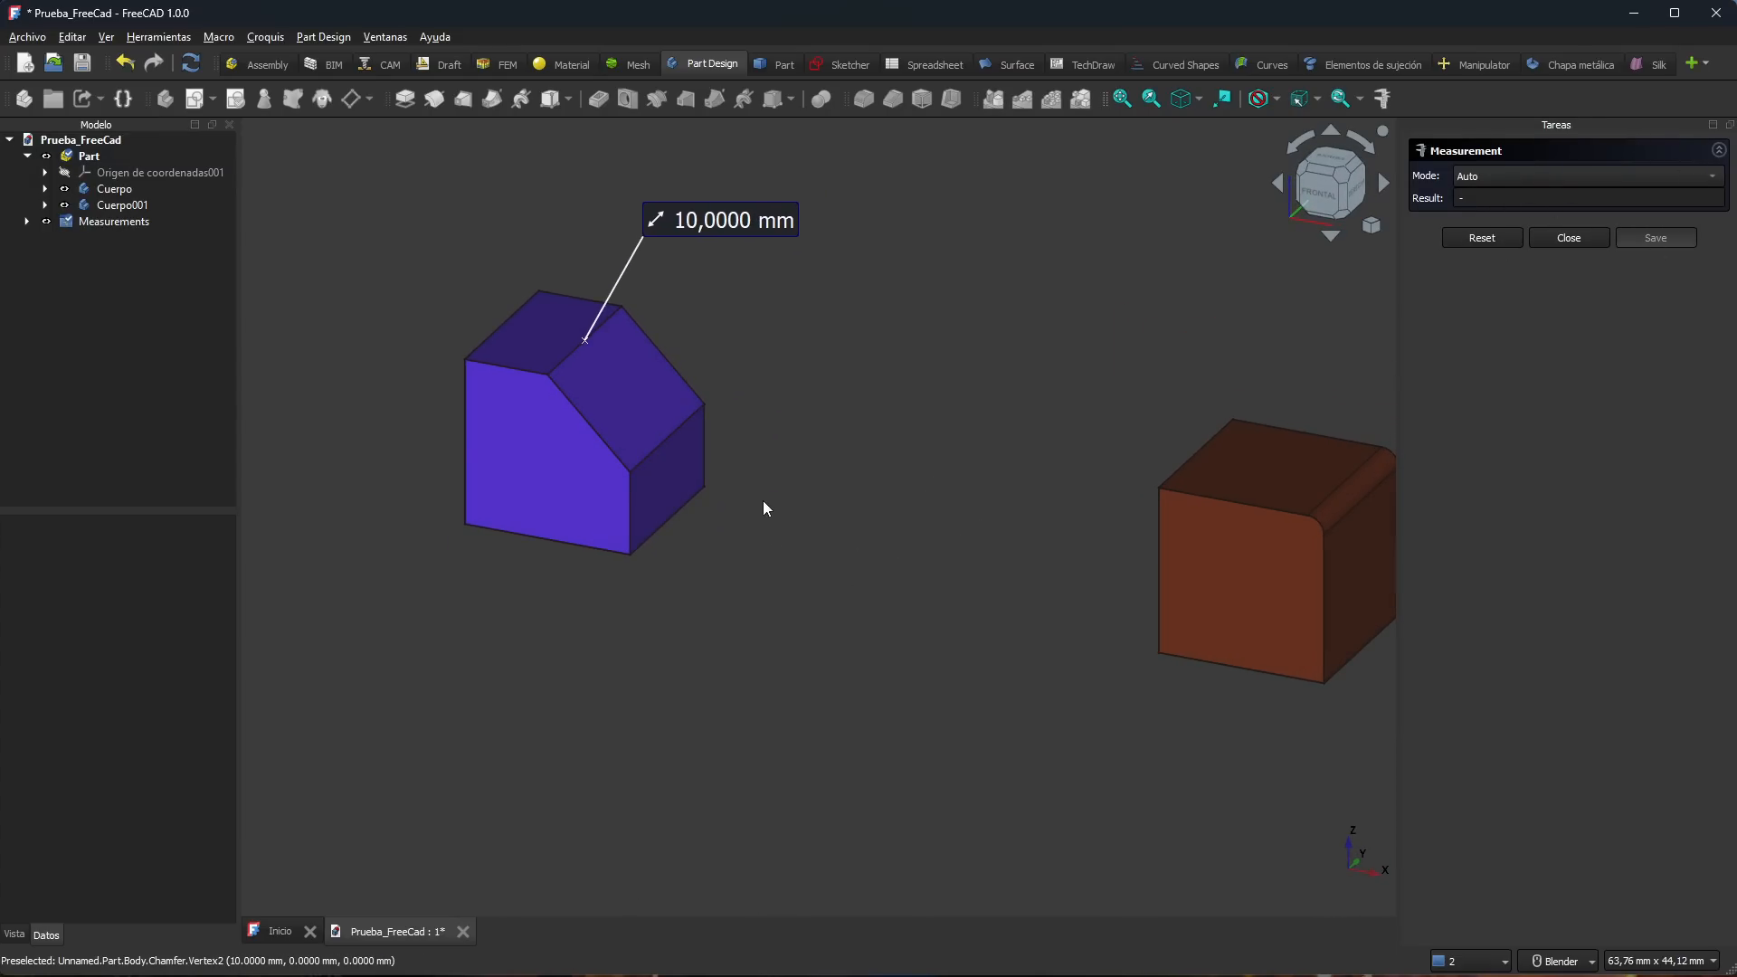
left_click(630, 514)
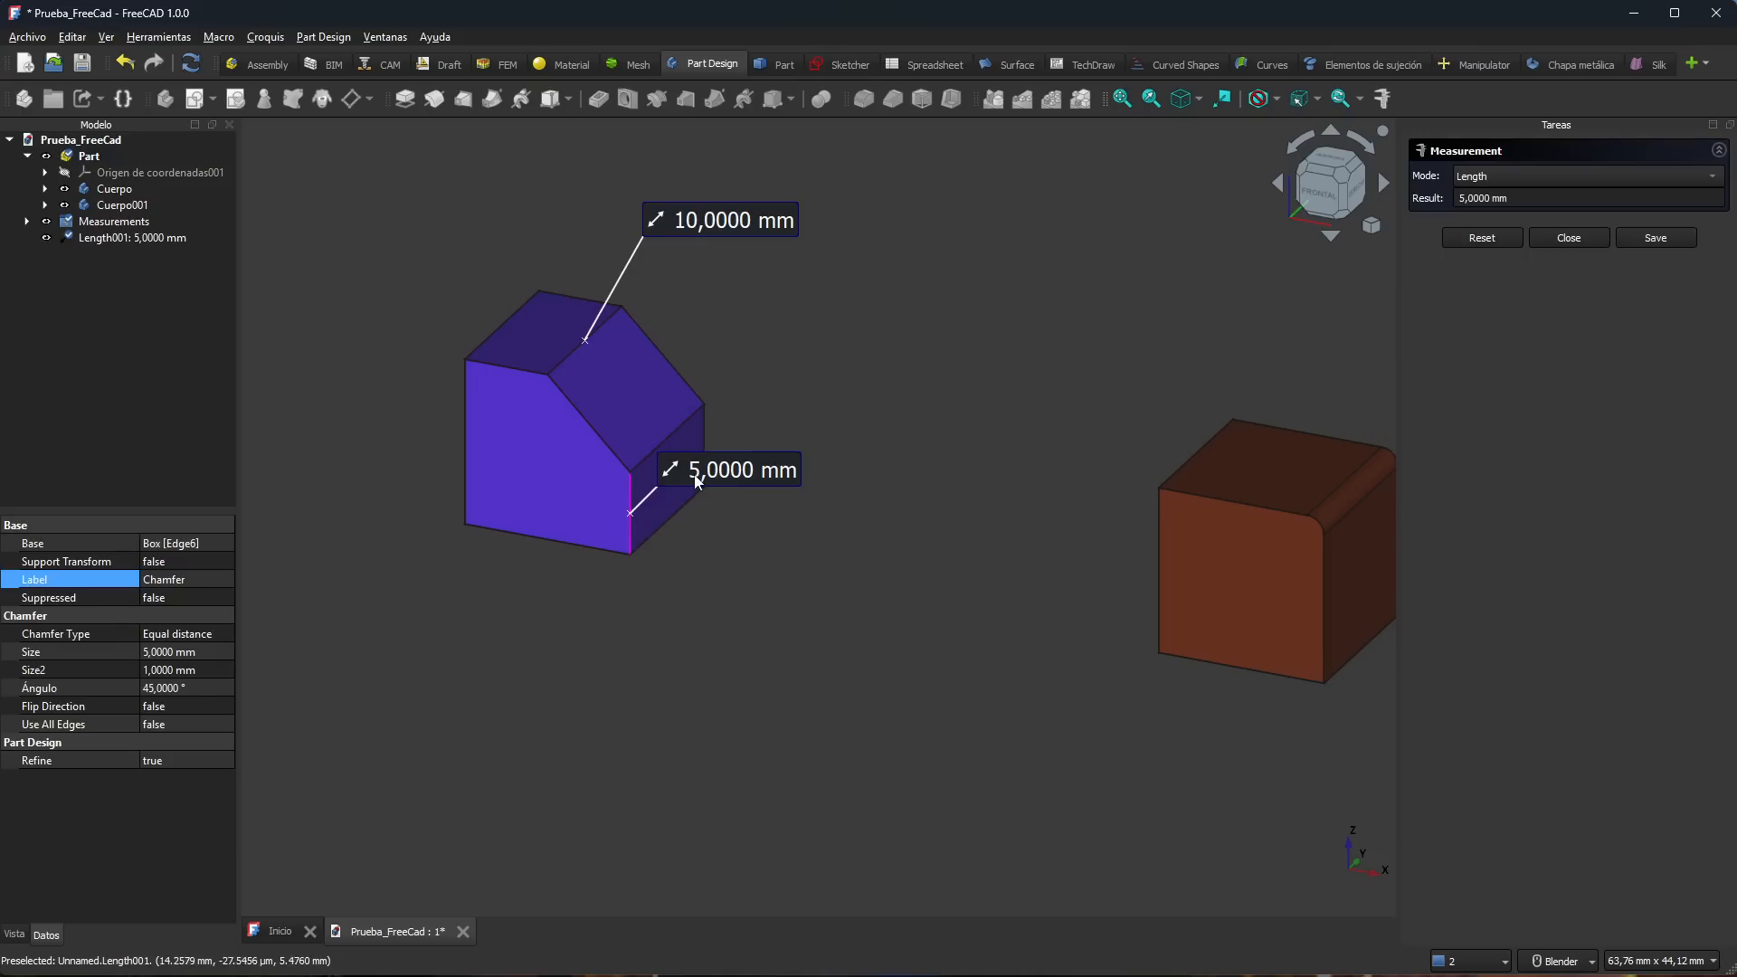
middle_click_drag(717, 674, 693, 629)
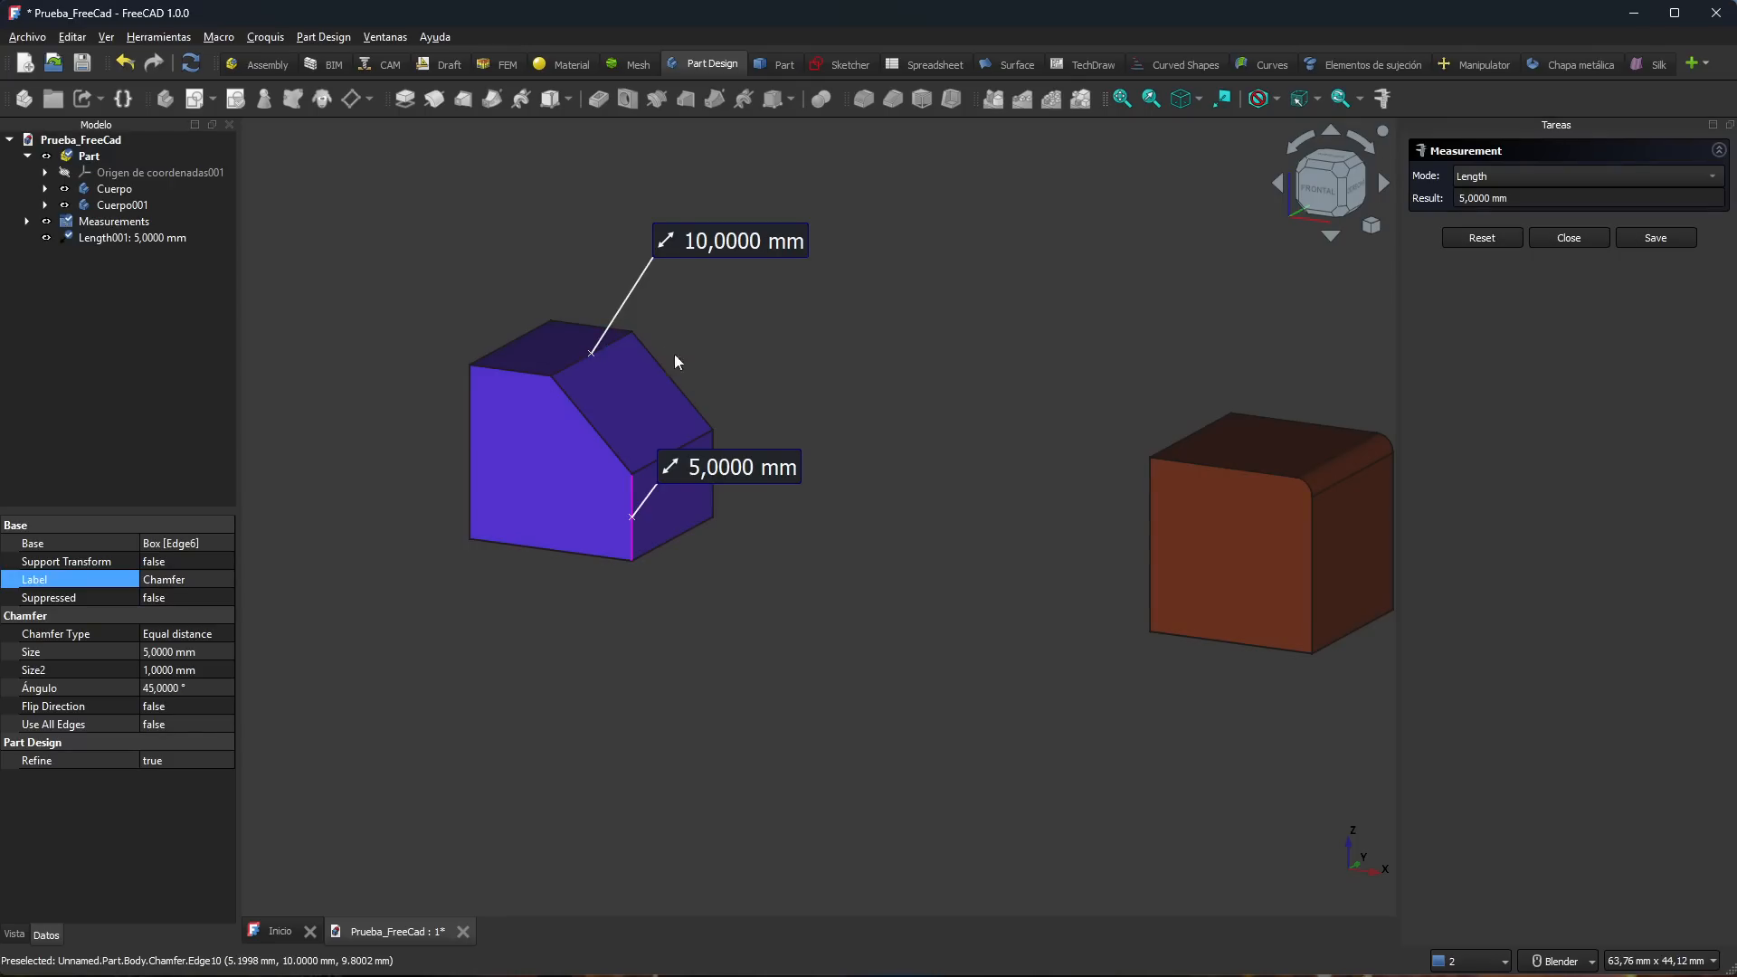
left_click(1483, 239)
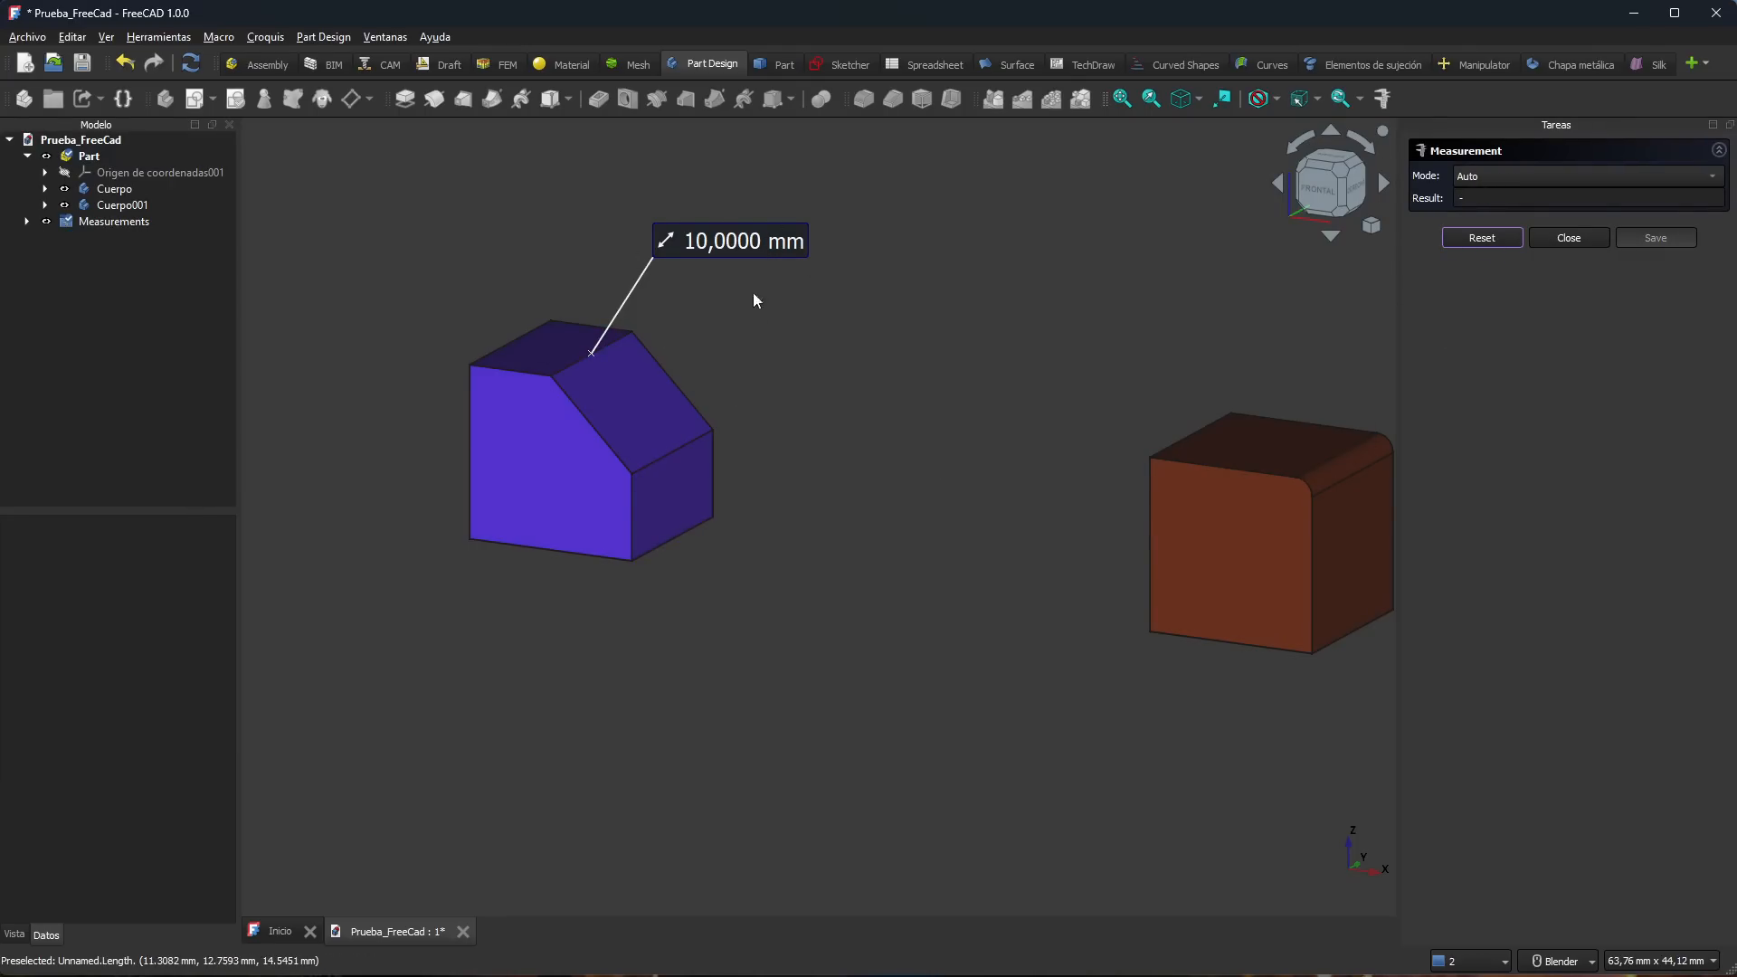
Step: Measure the full-height vertical front edge opposite the chamfer, place its label outside the body, and save the measurement
left_click(470, 499)
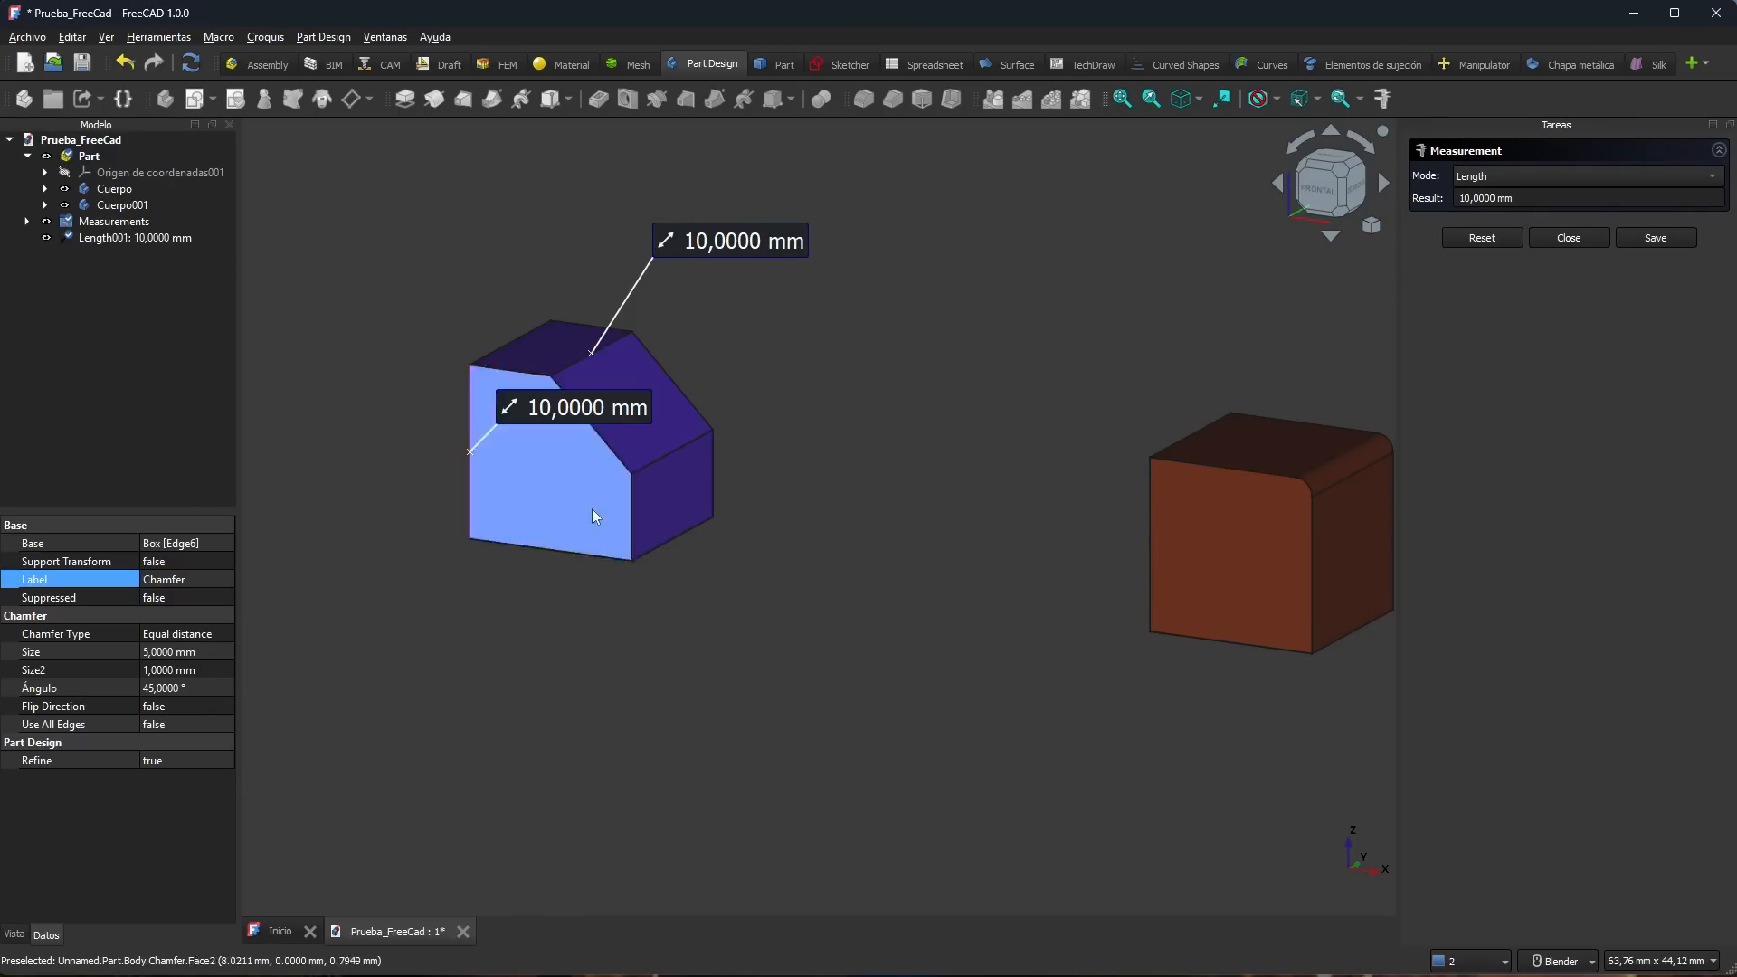
left_click_drag(561, 400, 362, 381)
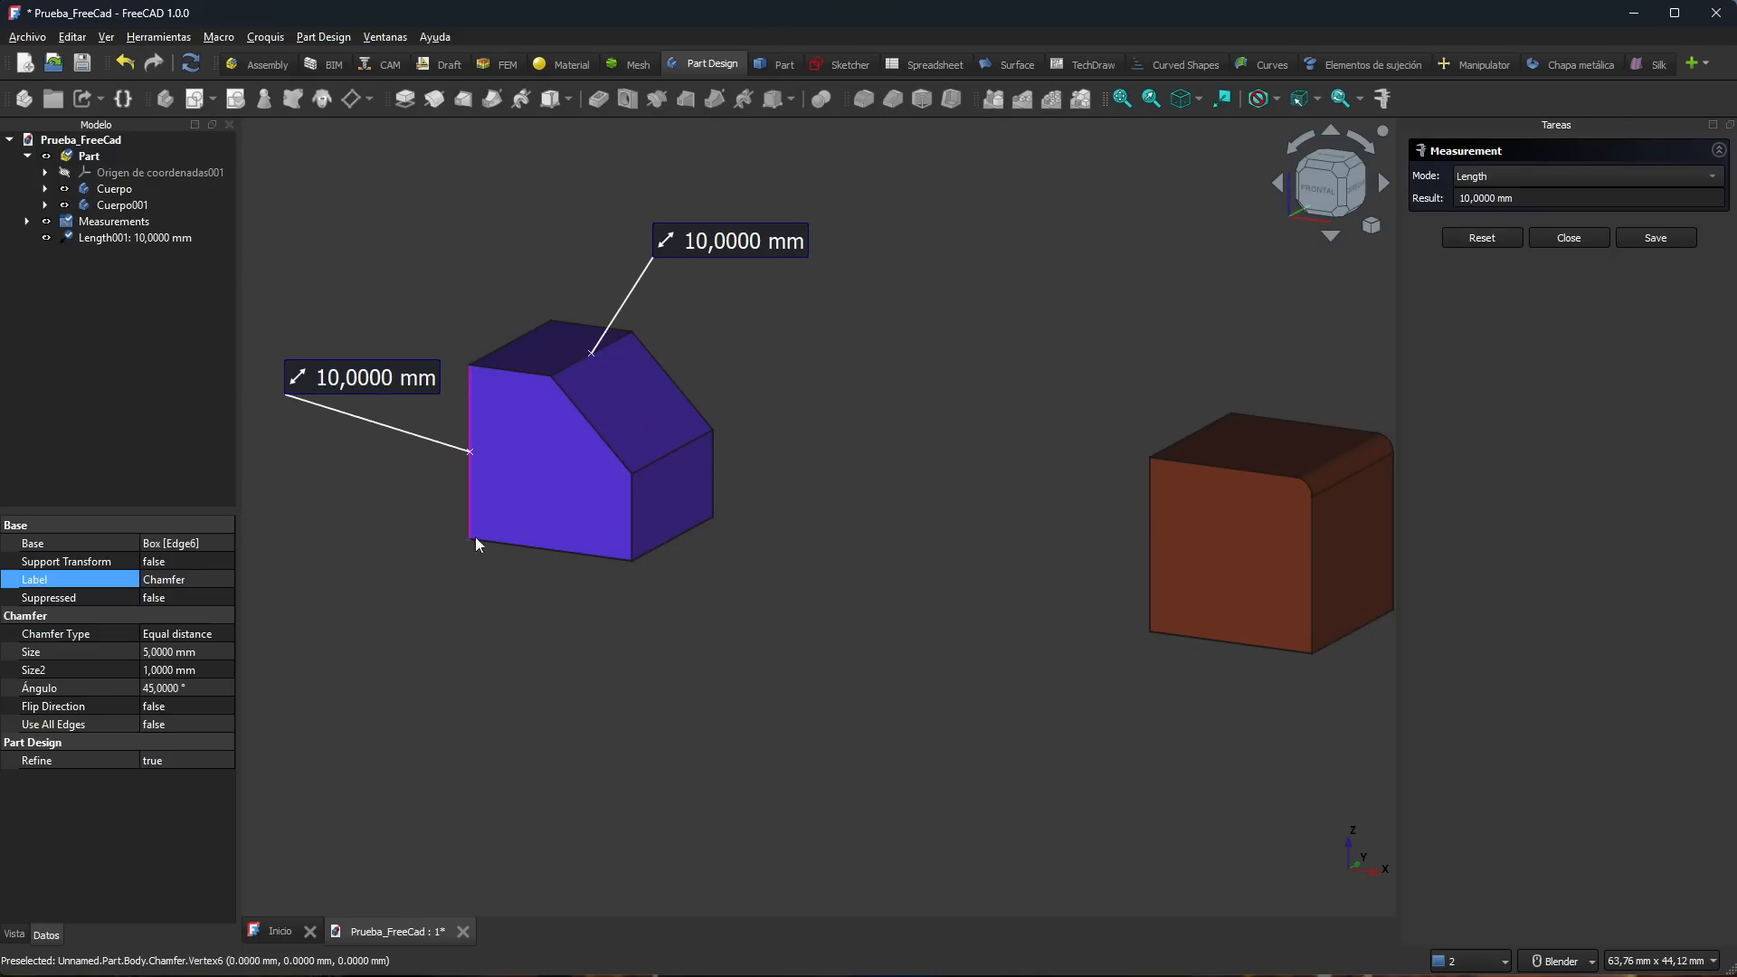
left_click(1655, 238)
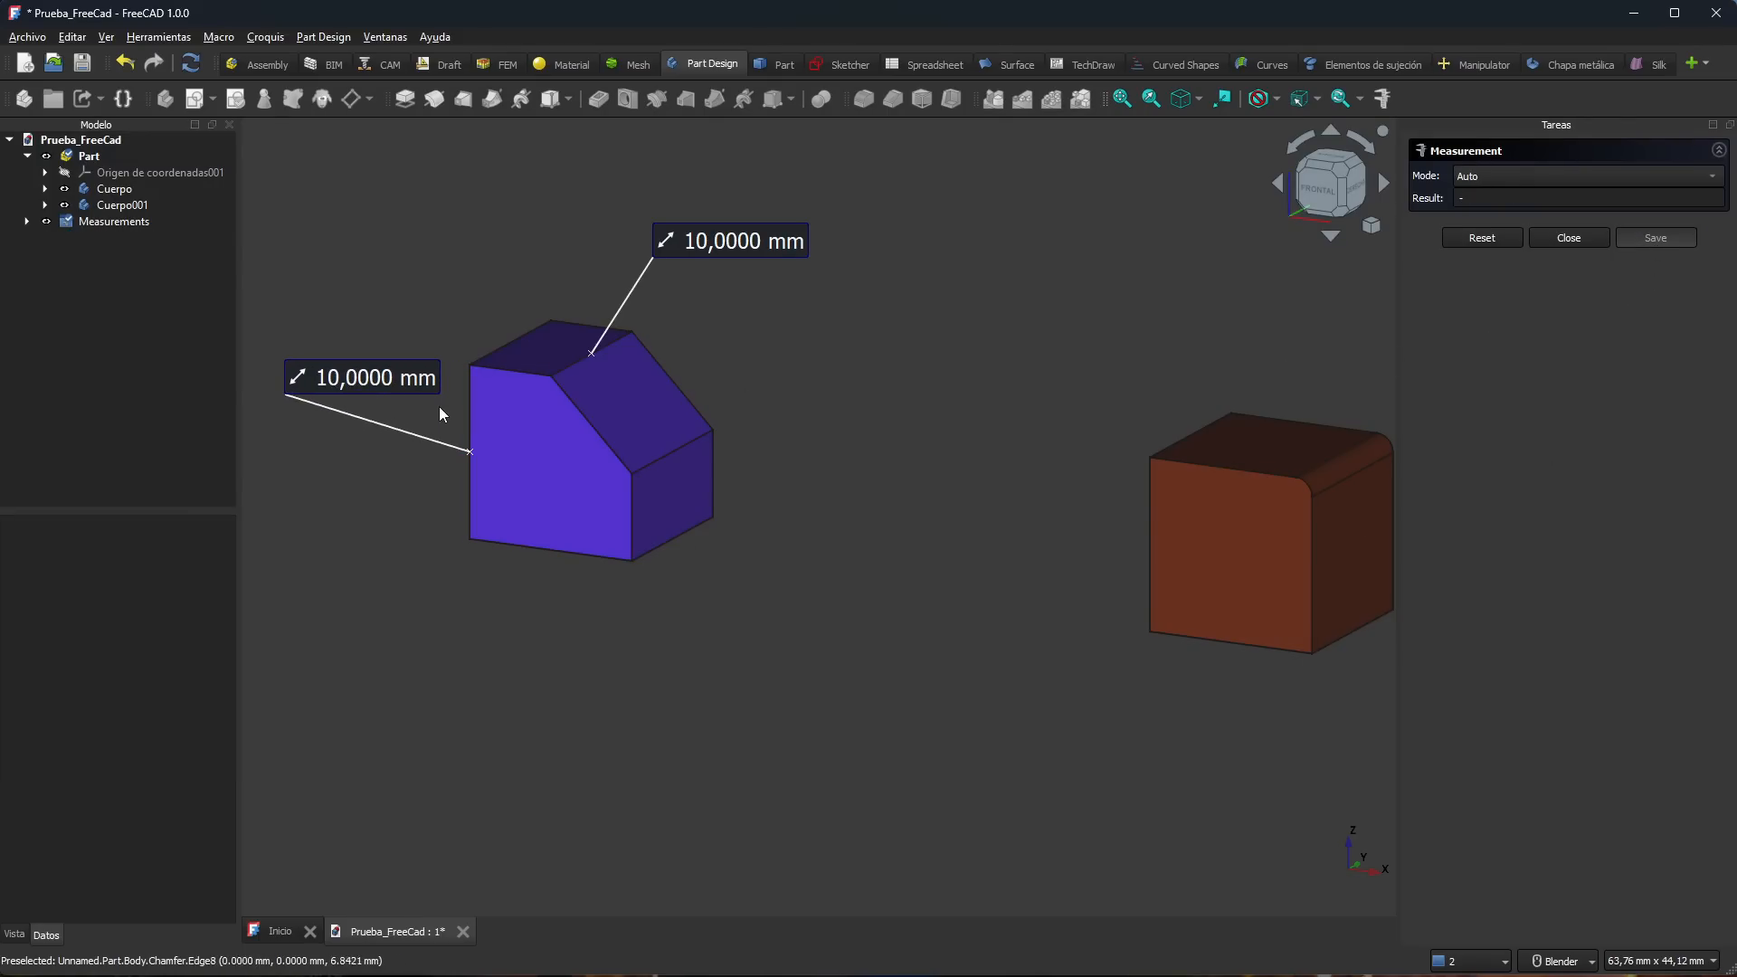
Step: Measure the short vertical edge below the chamfer again, view it from another angle, and reset without saving
left_click(632, 521)
middle_click_drag(705, 511, 1129, 589)
left_click(1482, 237)
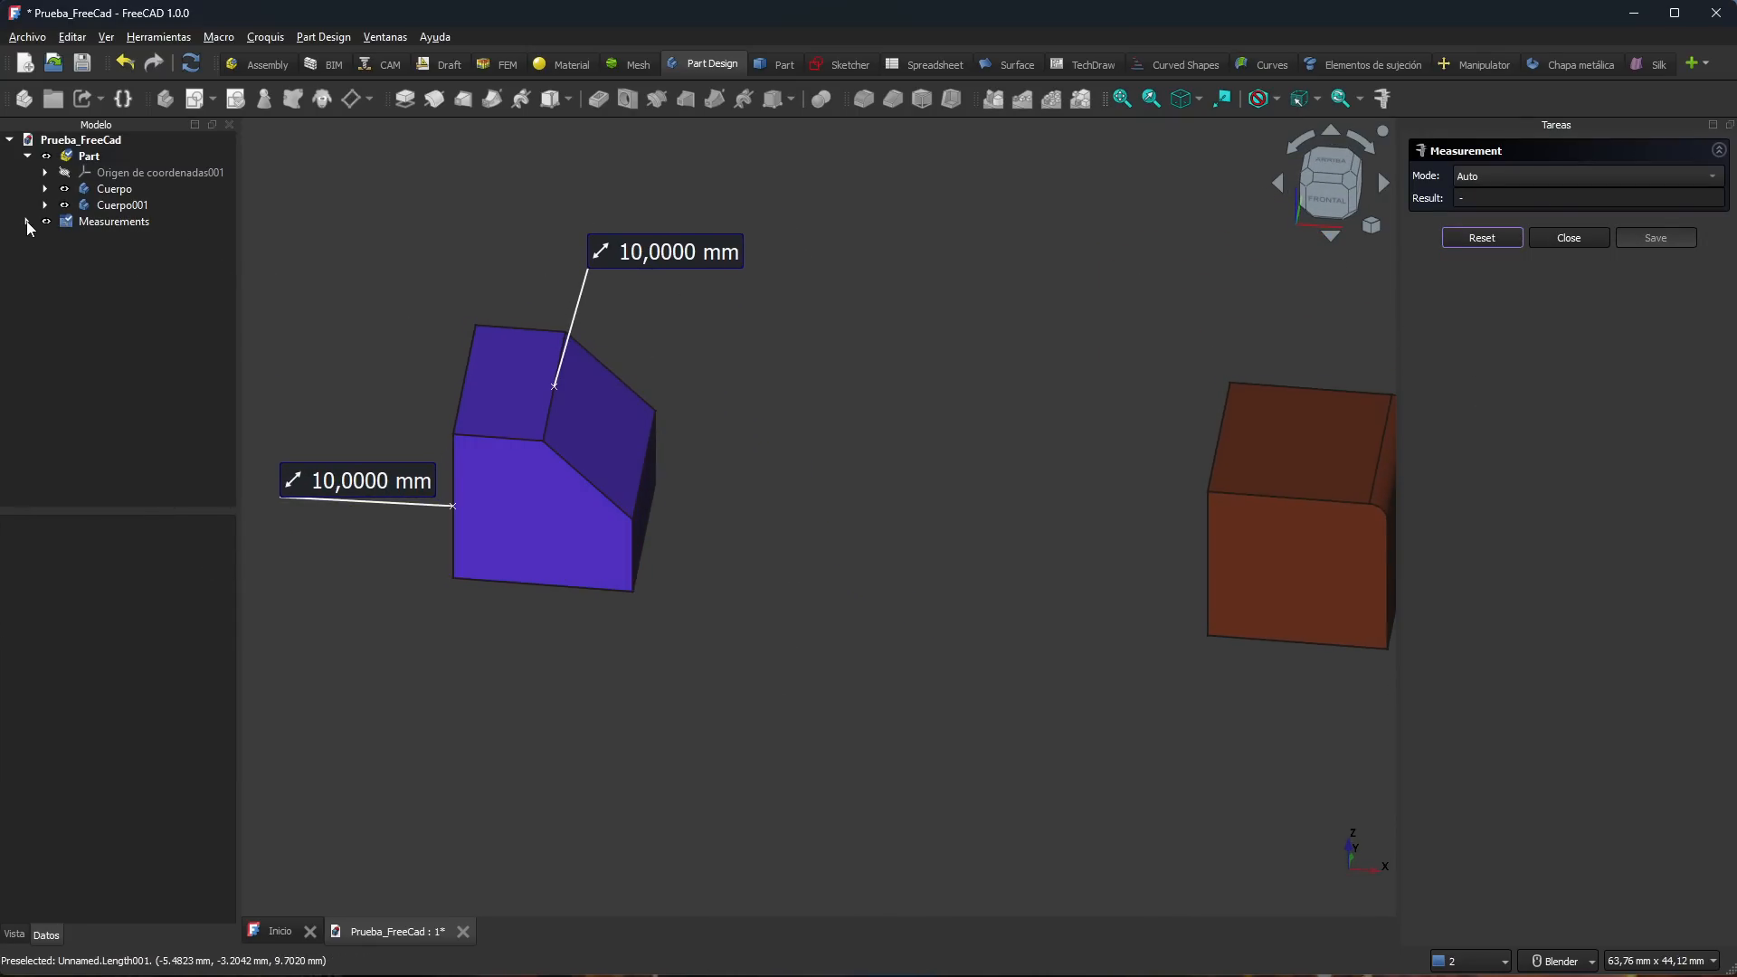
Step: Collapse the Part, expand the Measurements group, and select each of its two saved lengths in turn
left_click(110, 224)
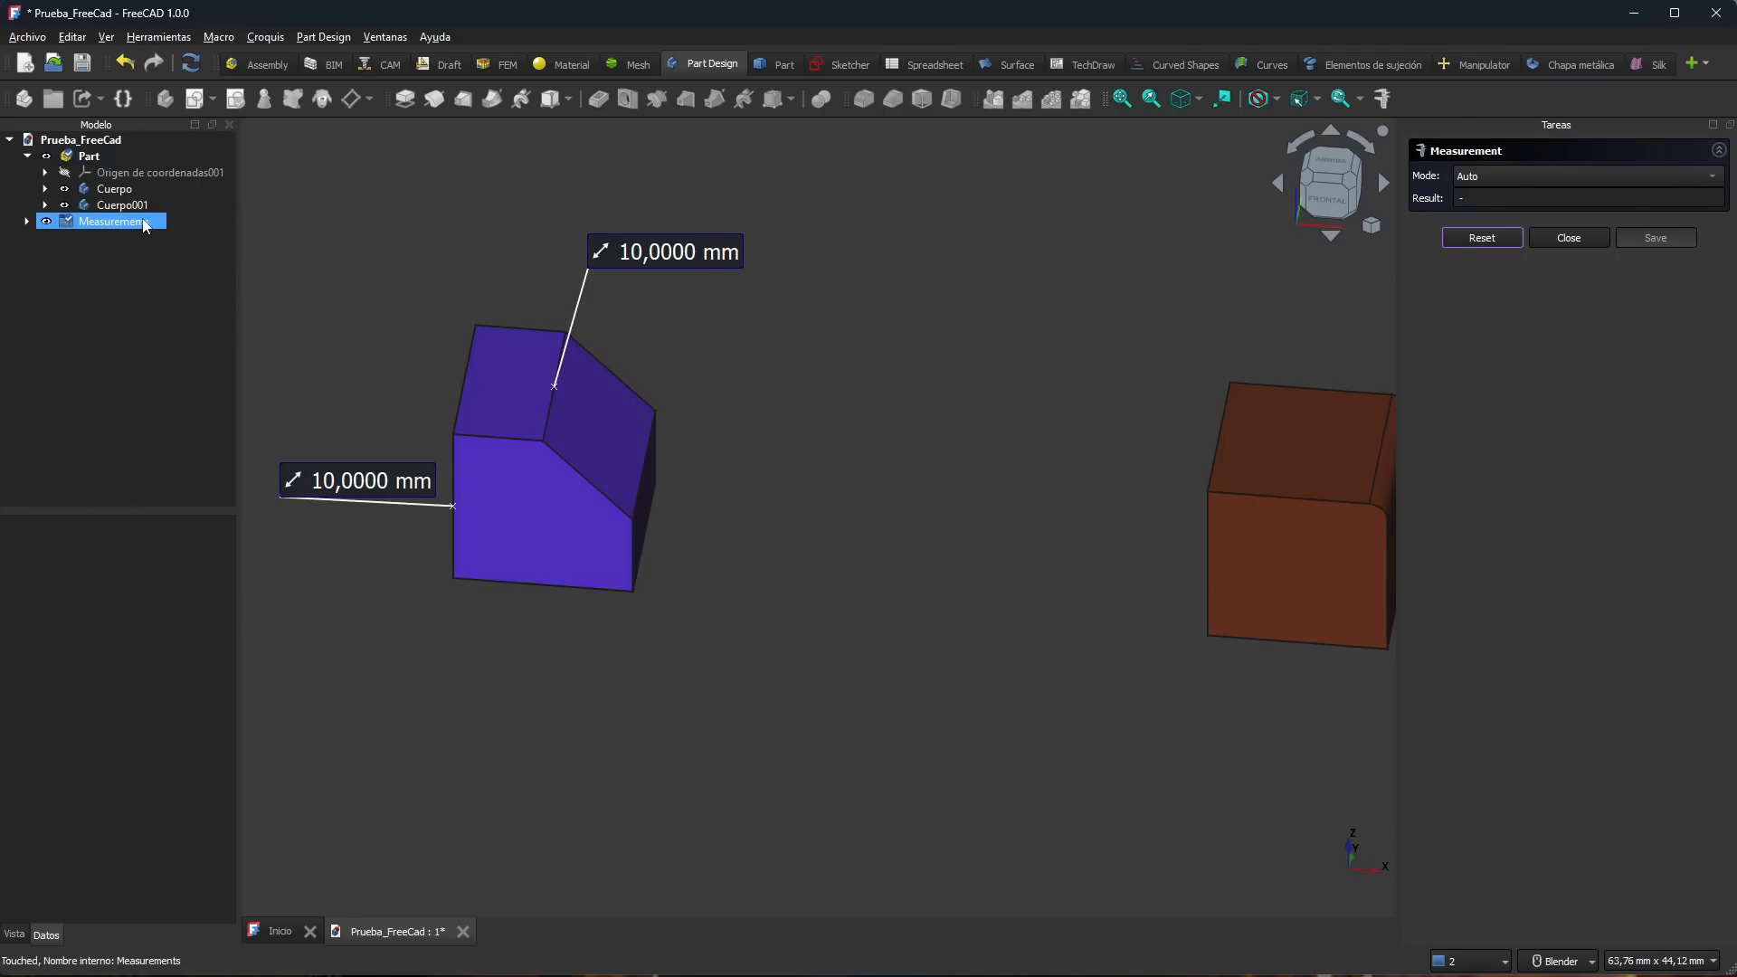
left_click(27, 156)
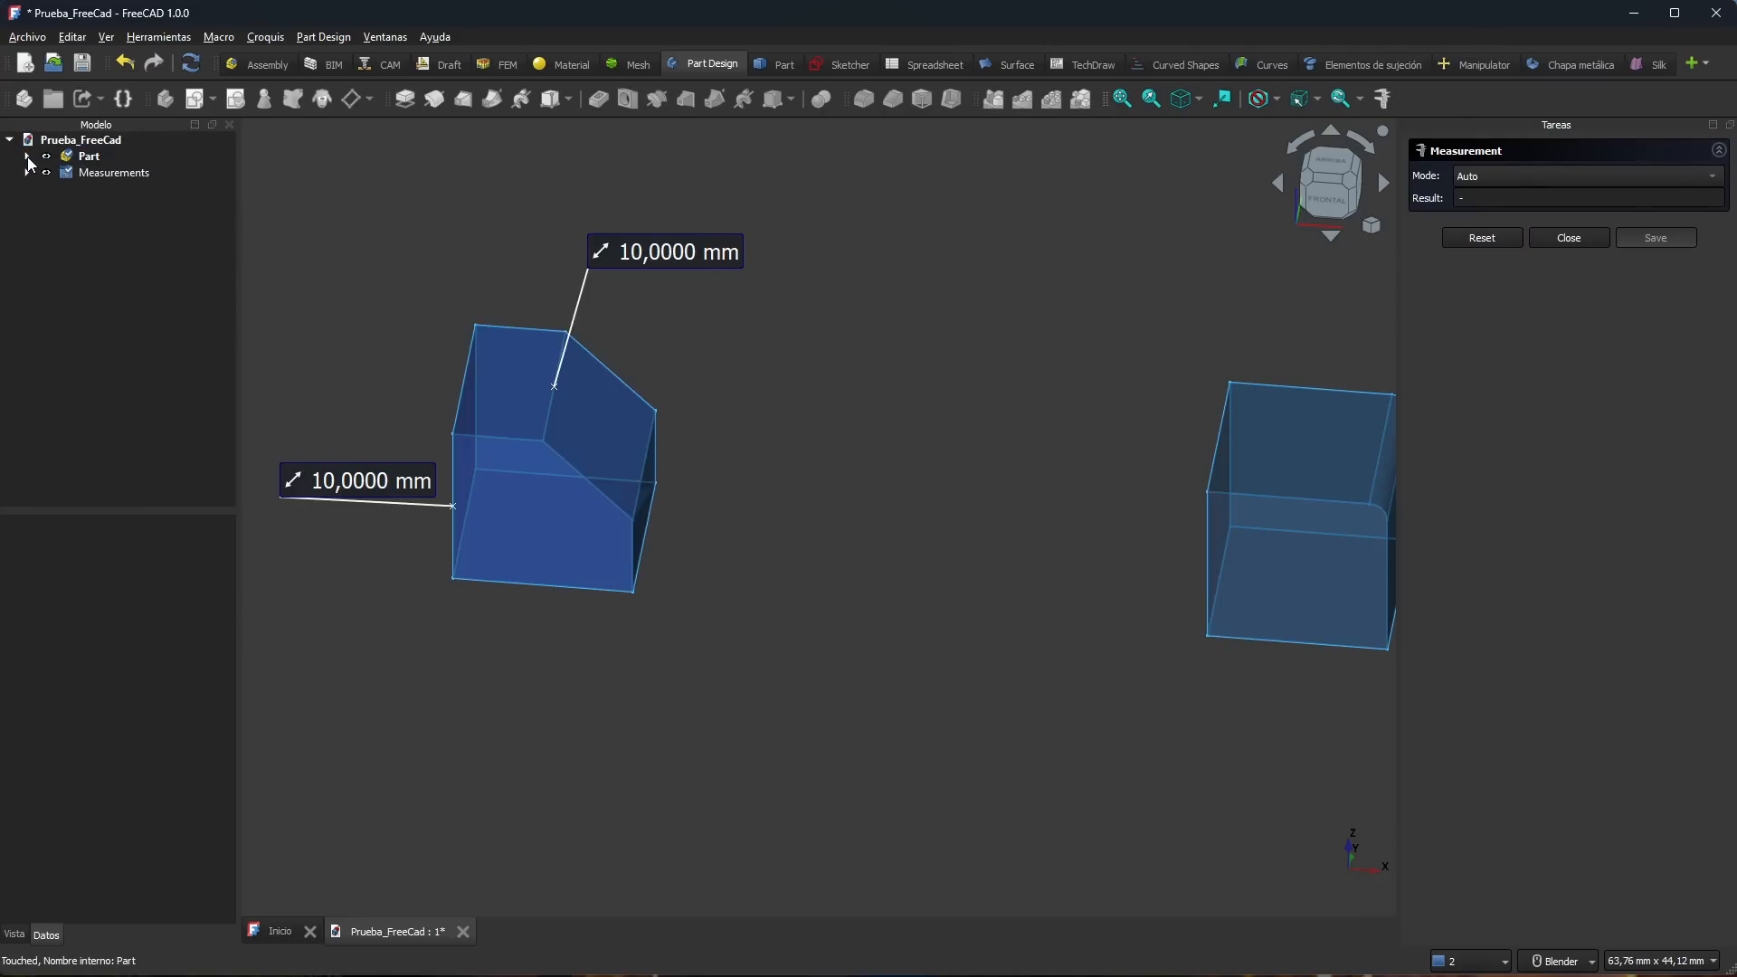
left_click(91, 177)
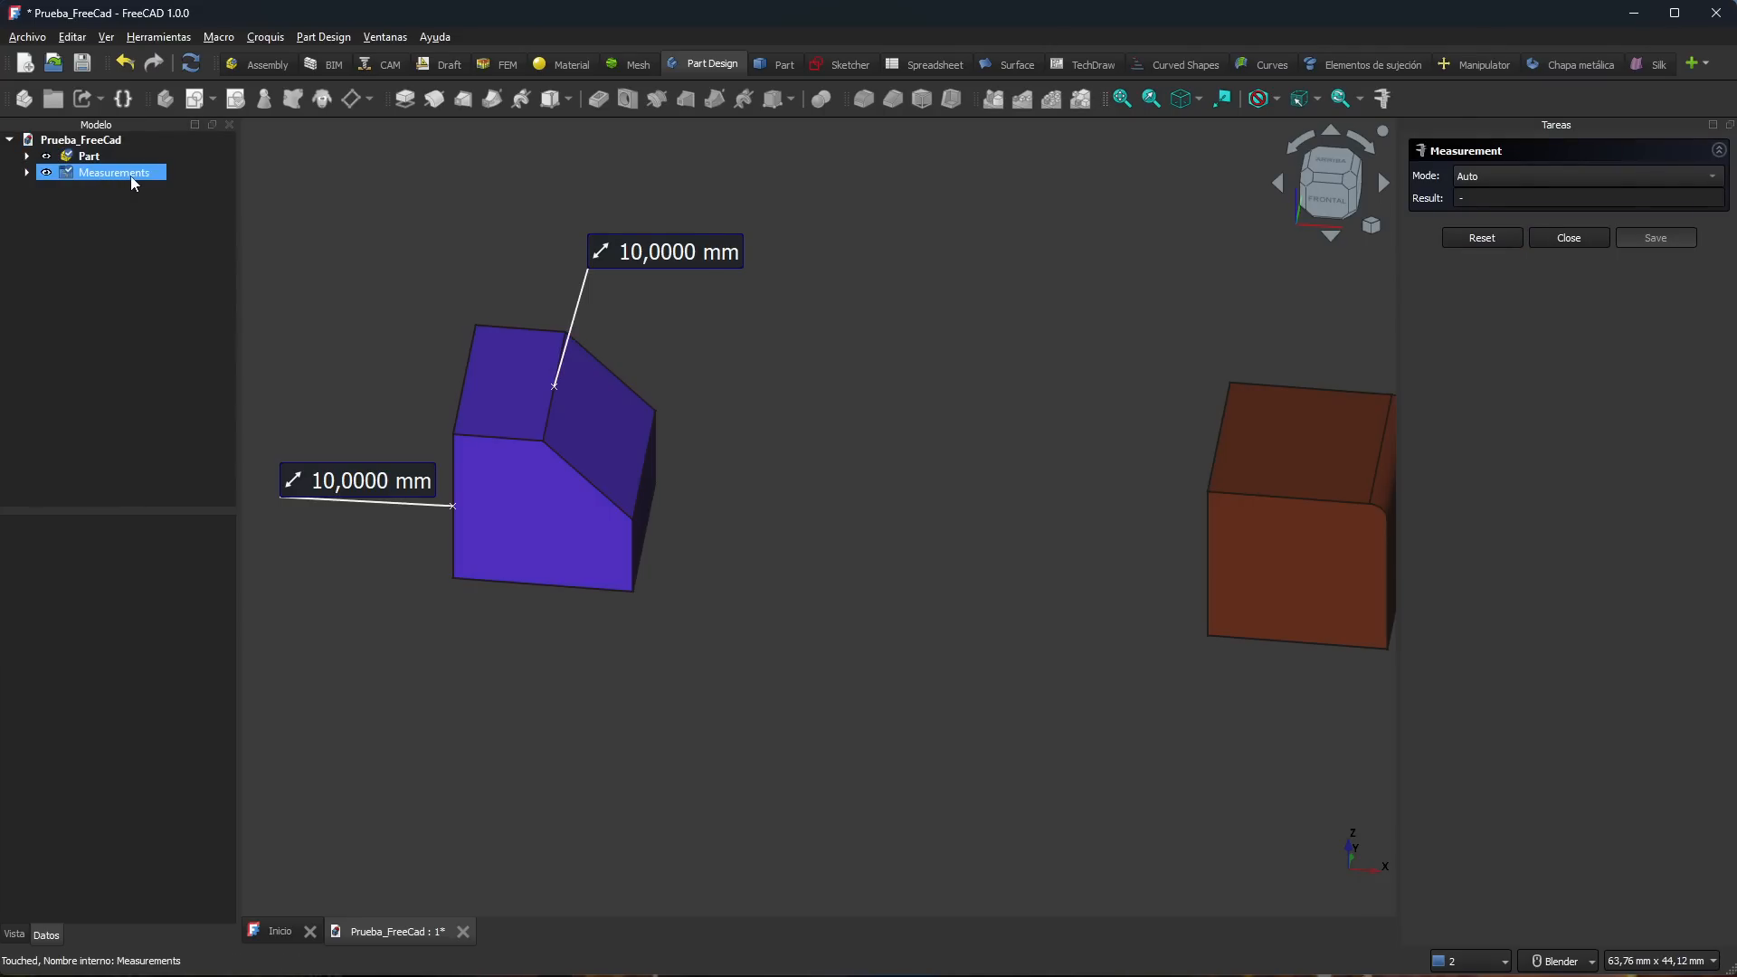
left_click(110, 188)
left_click(28, 172)
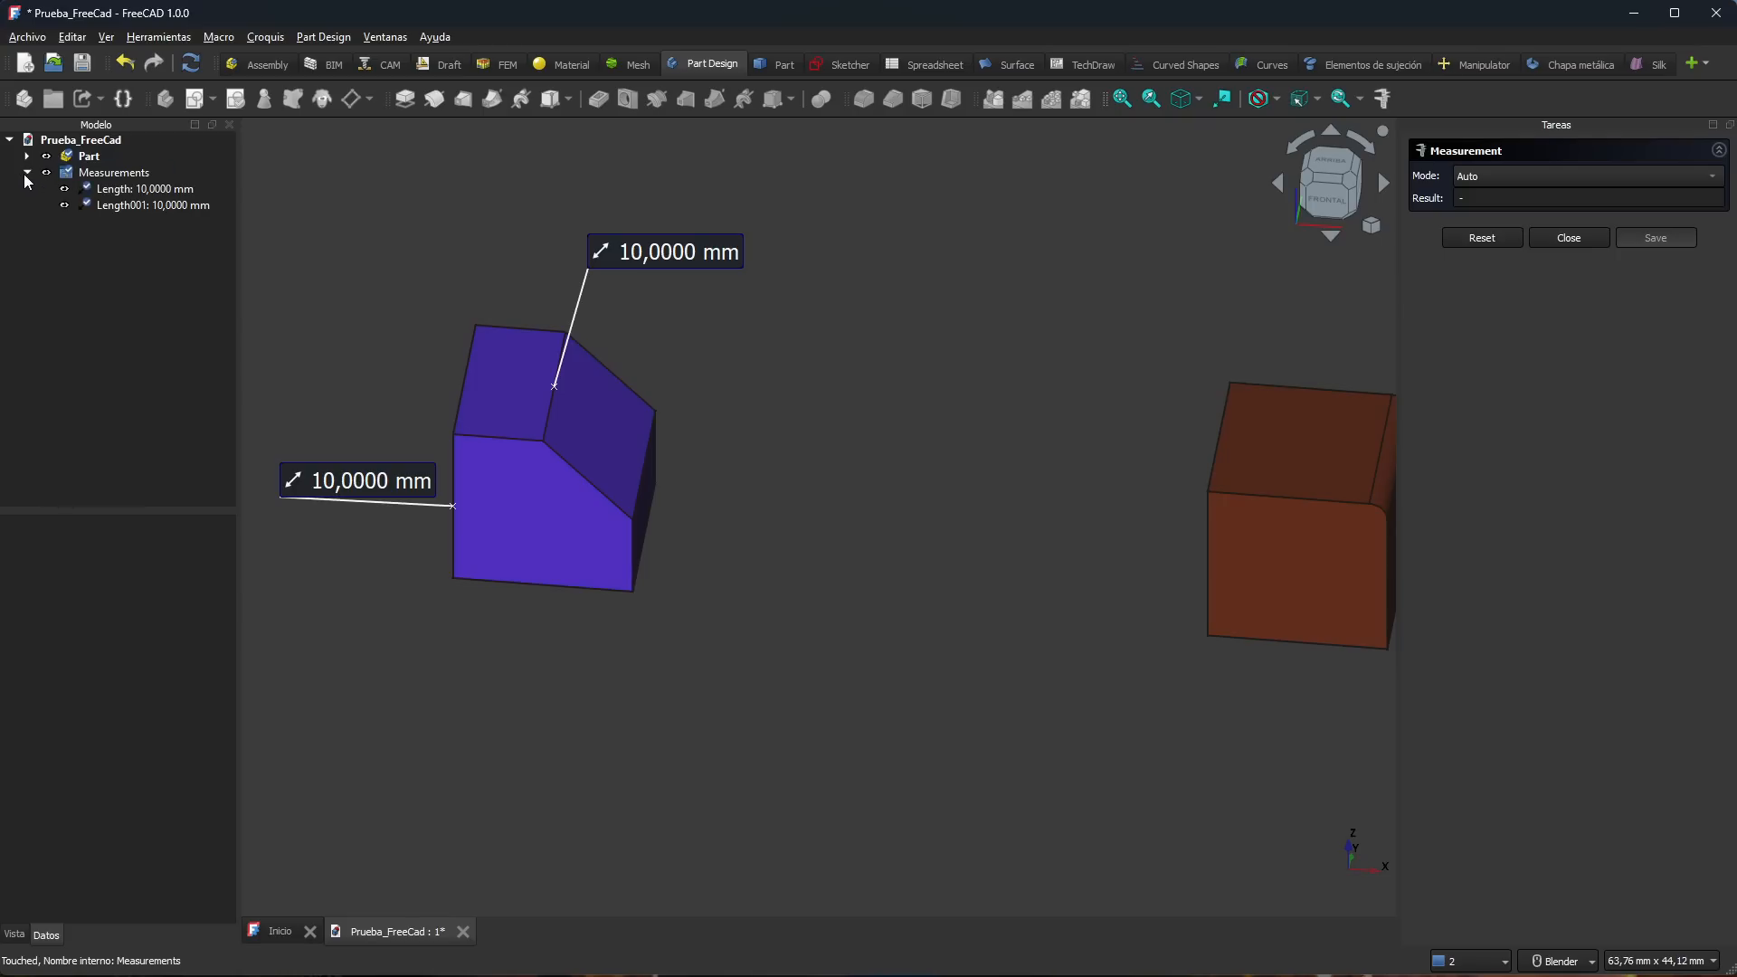
left_click(119, 190)
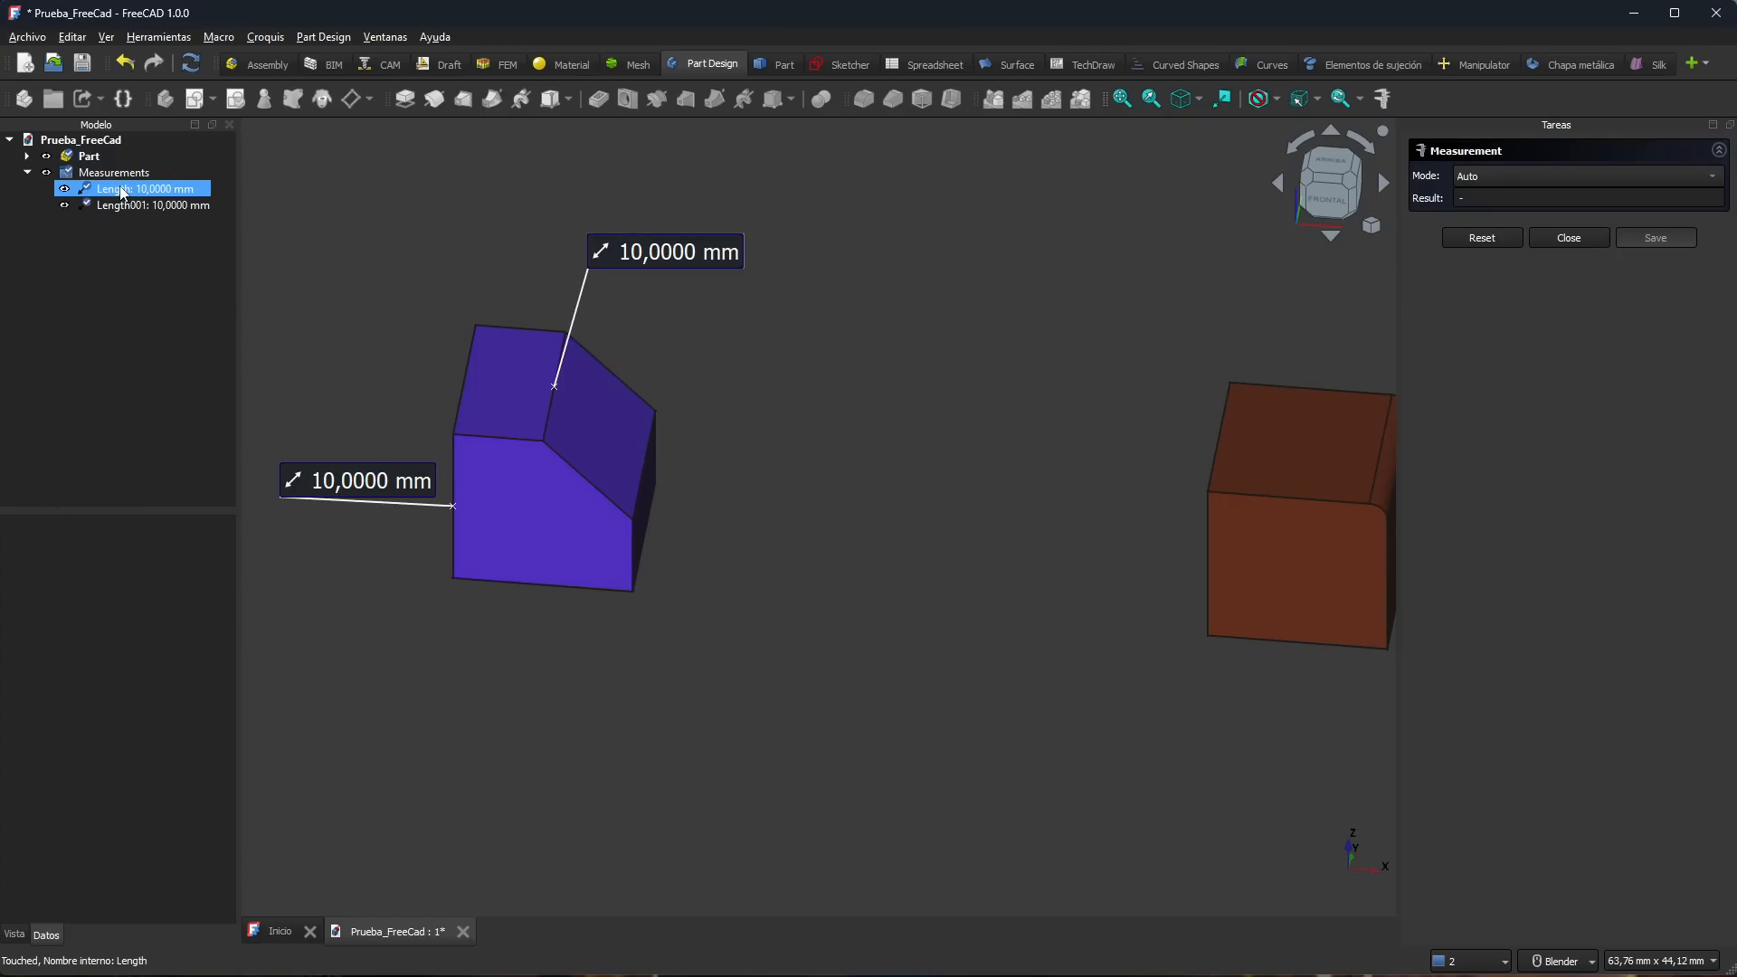
left_click(121, 204)
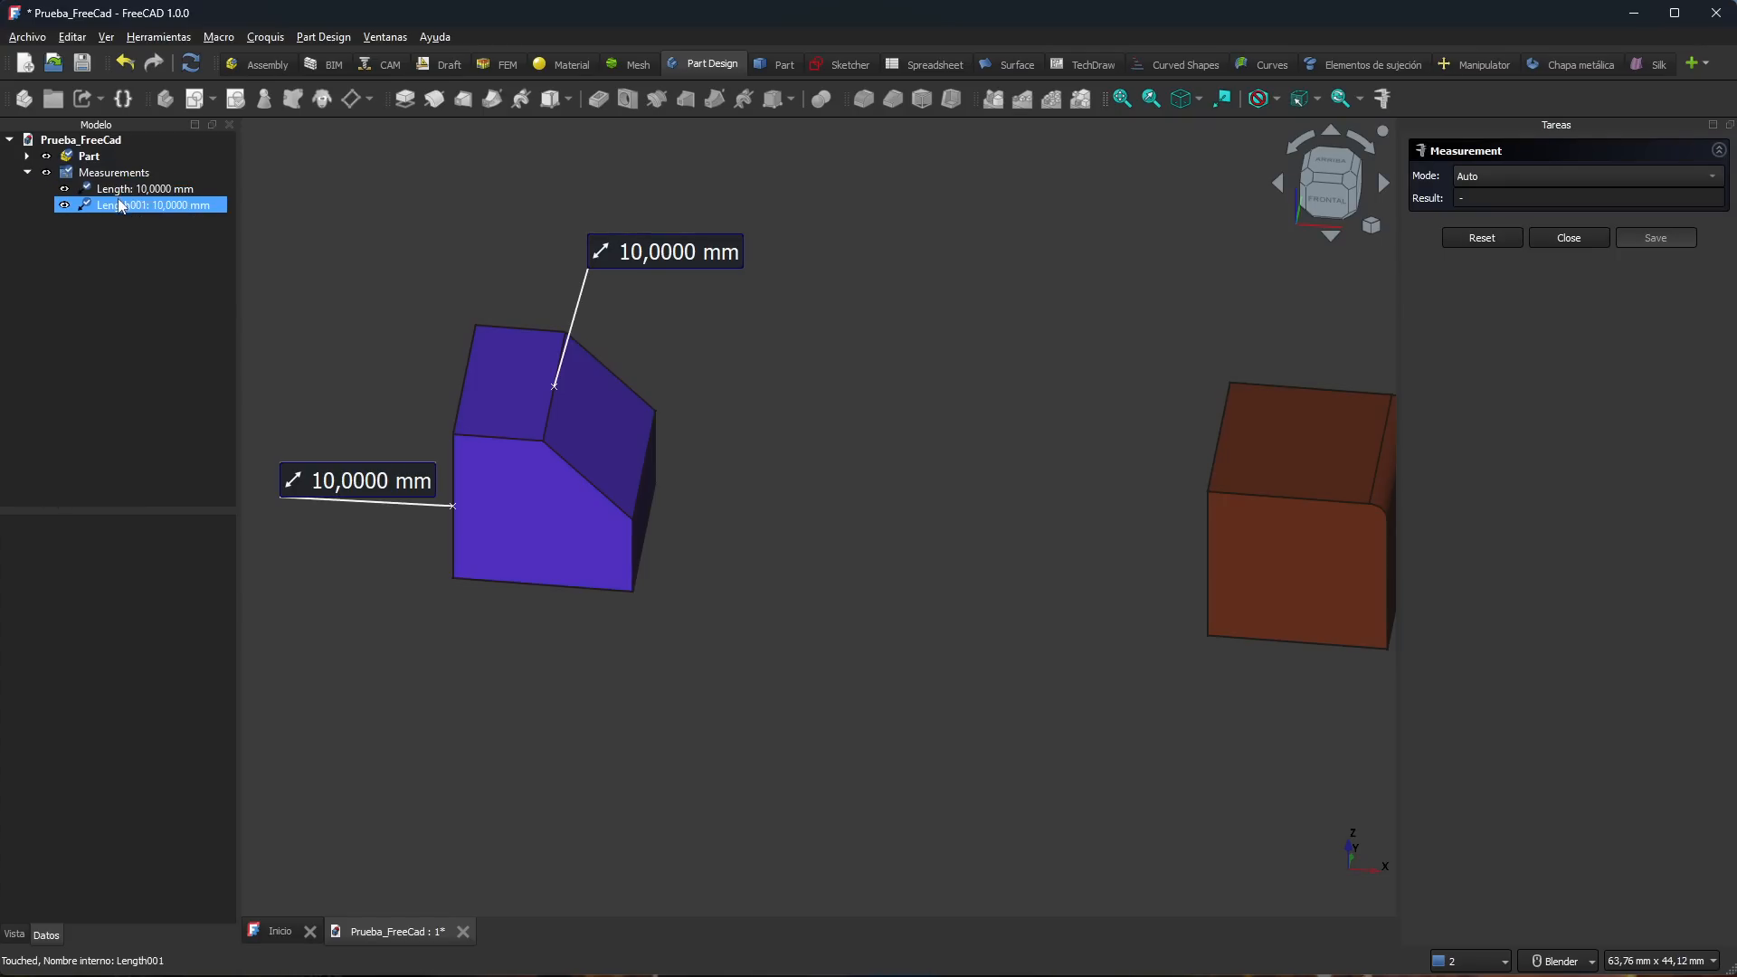
Step: Hide the two saved length measurements and show them again
left_click(66, 190)
left_click(66, 207)
left_click(64, 206)
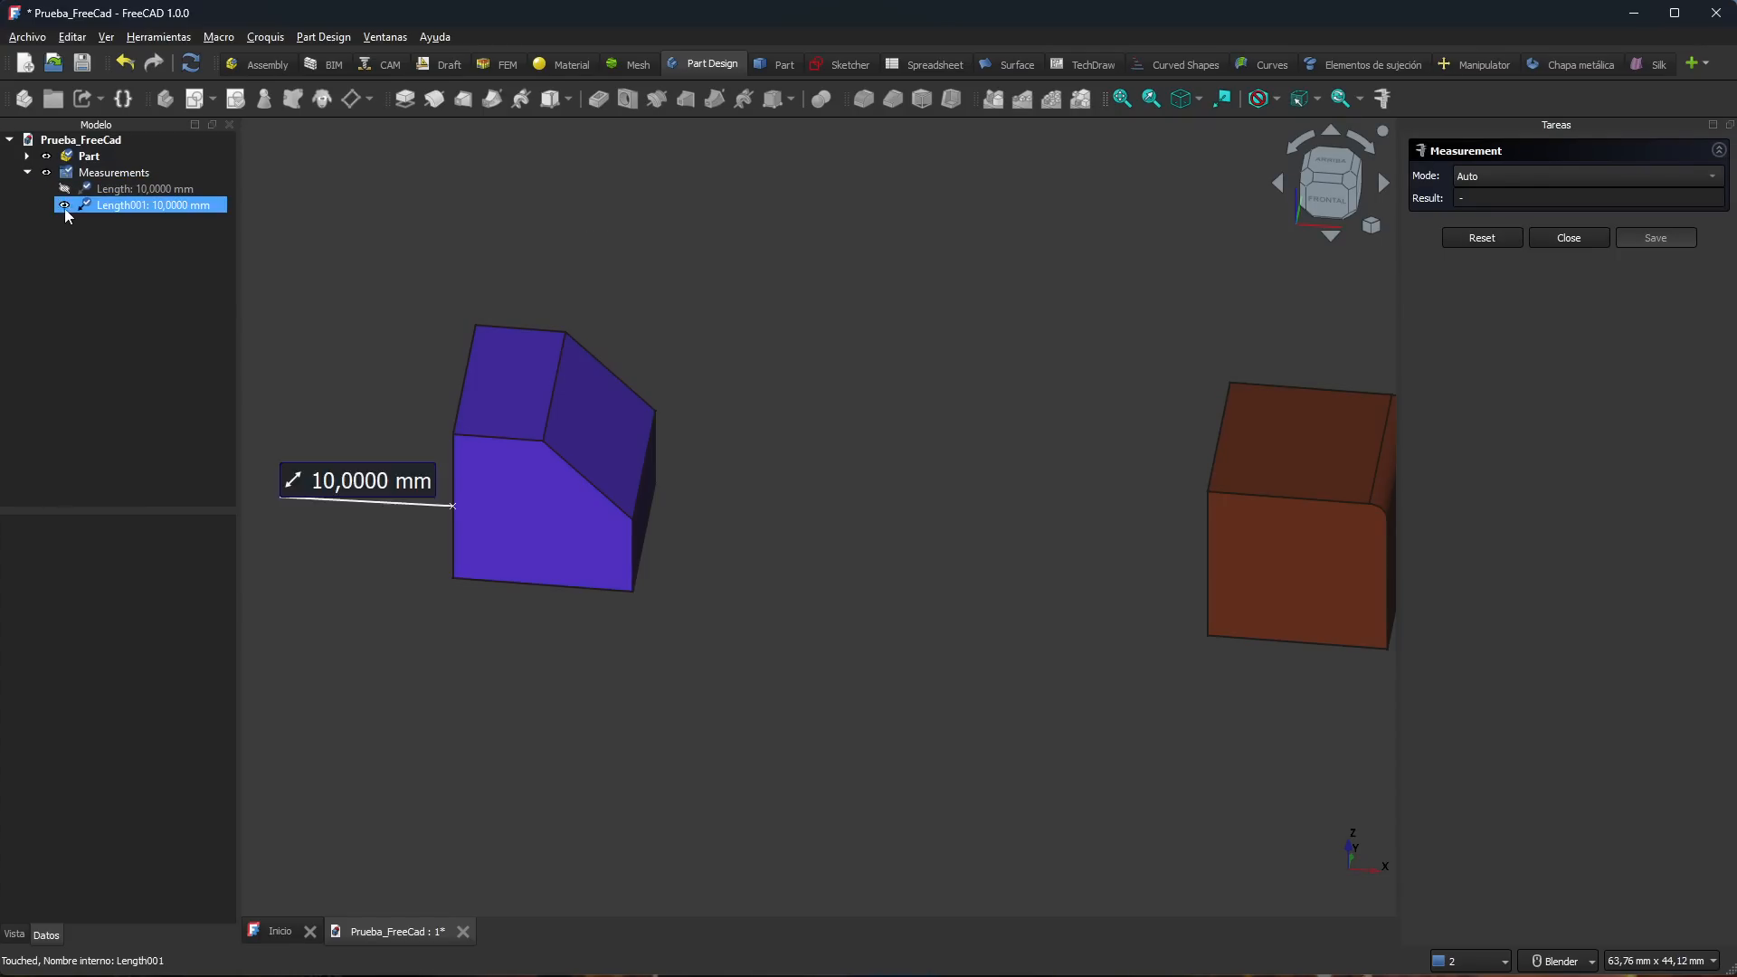
left_click(64, 189)
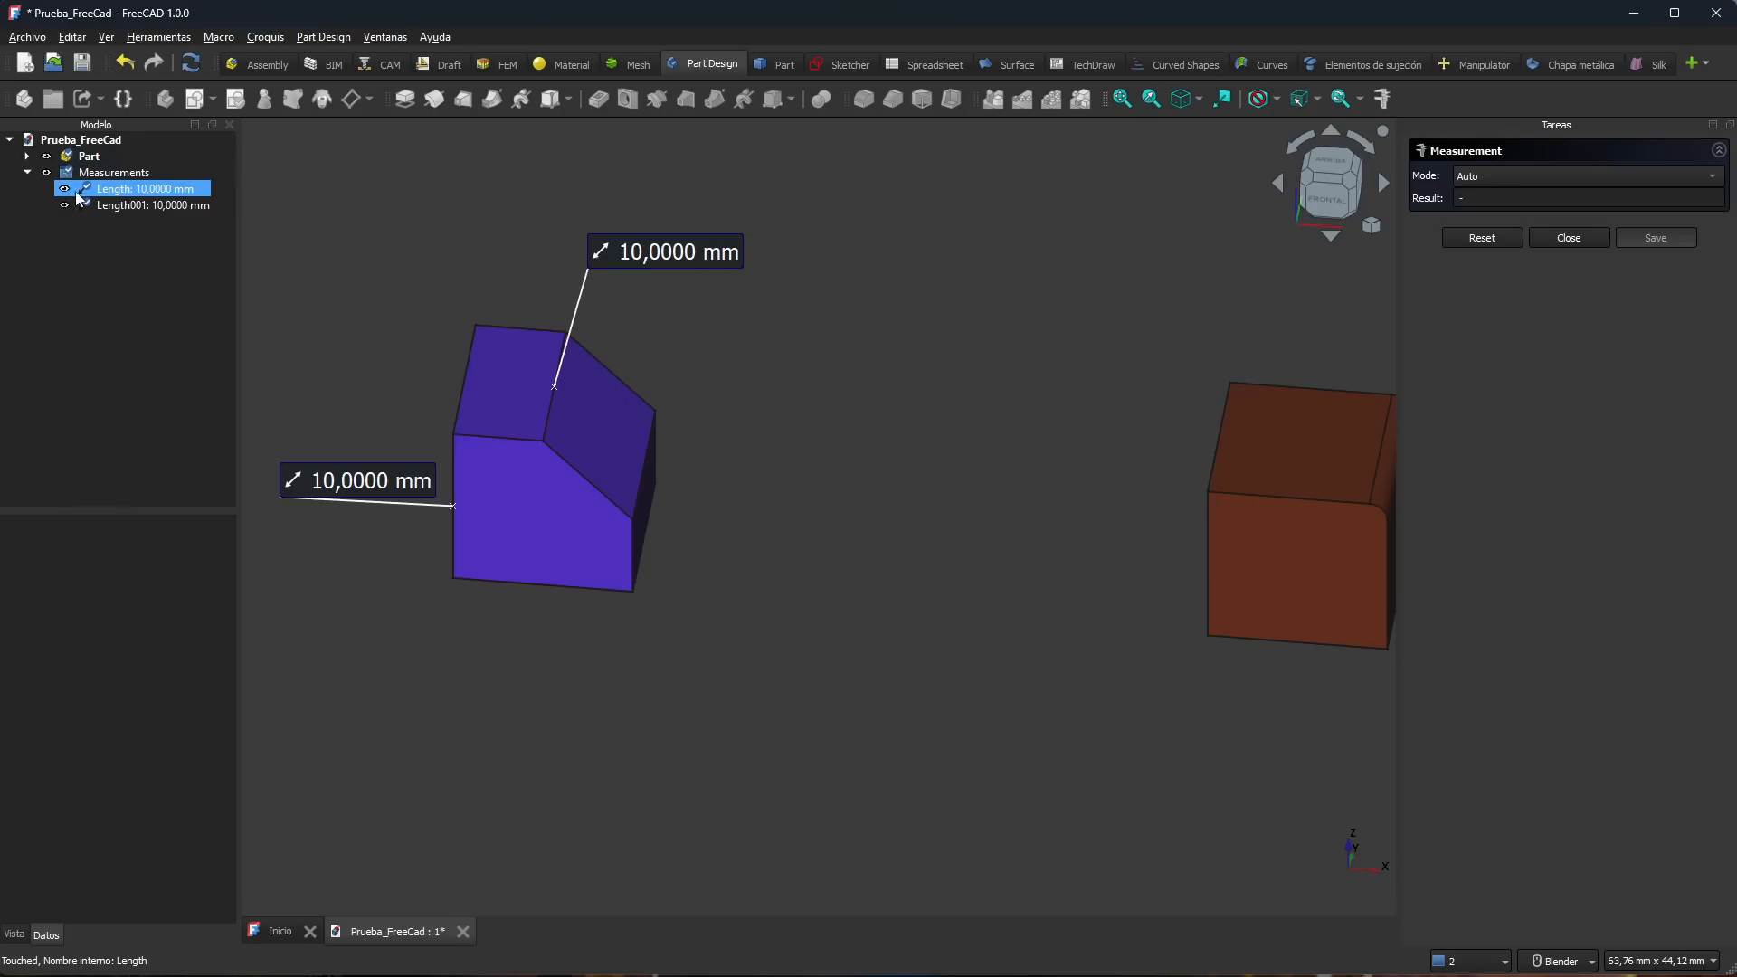
Step: Check which actions are available for the first saved length measurement without applying any
right_click(142, 198)
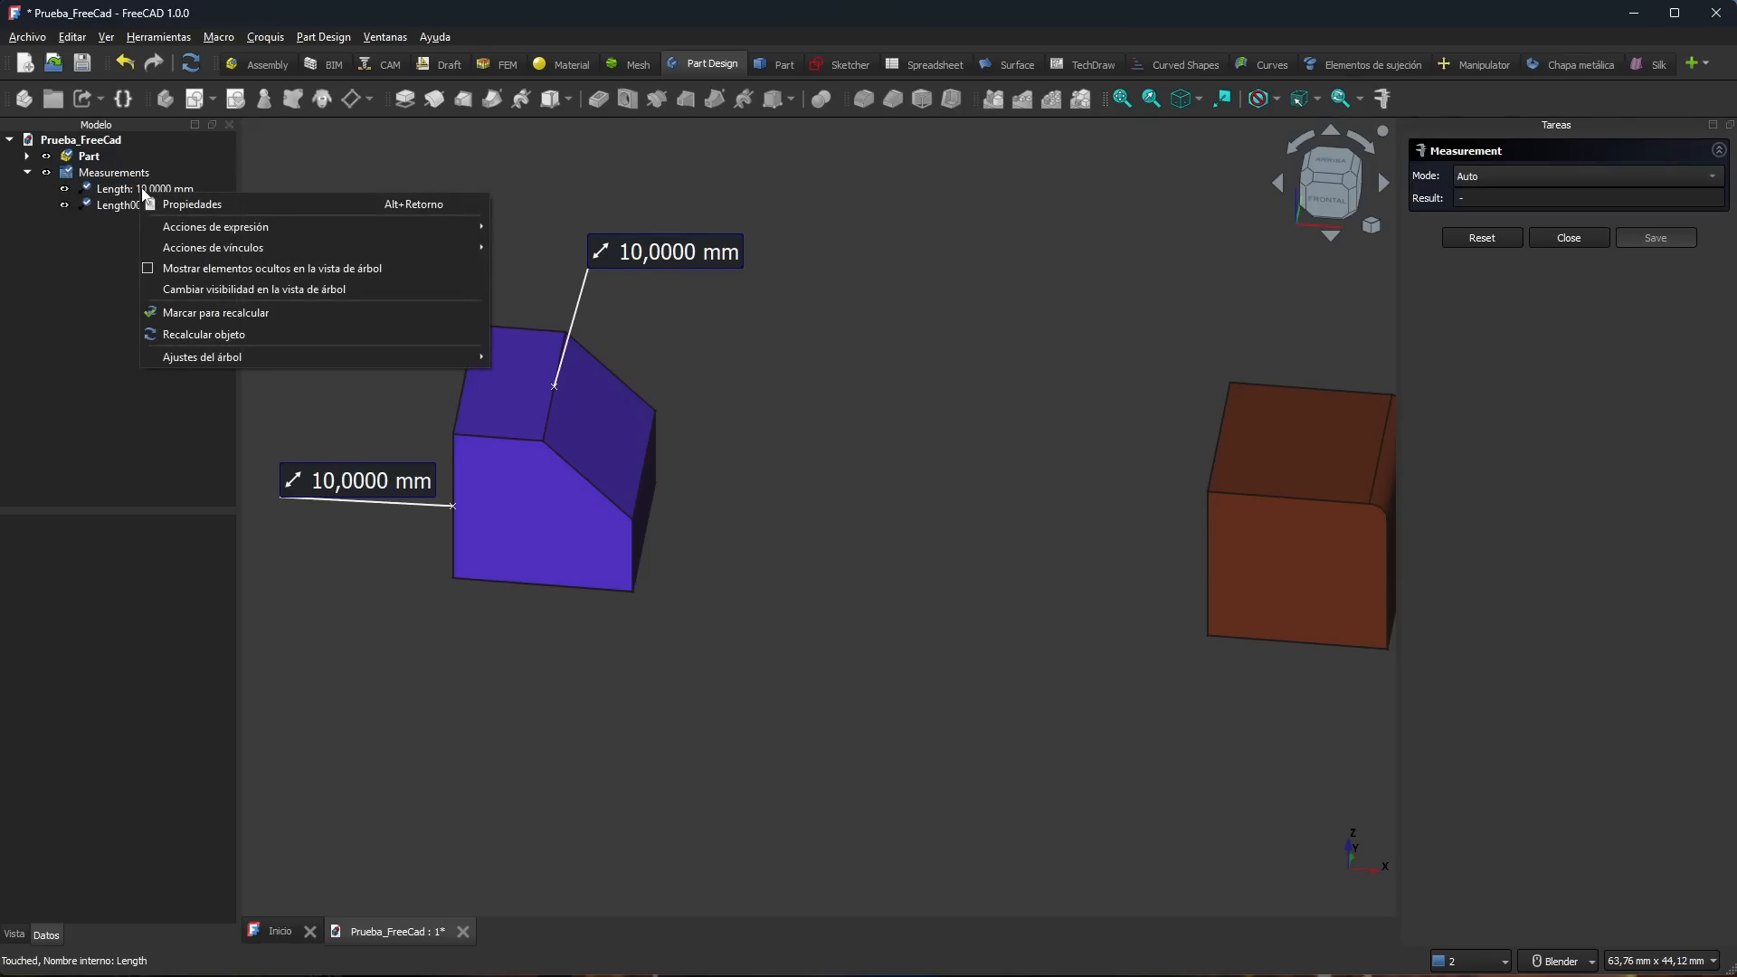
left_click(136, 185)
right_click(123, 186)
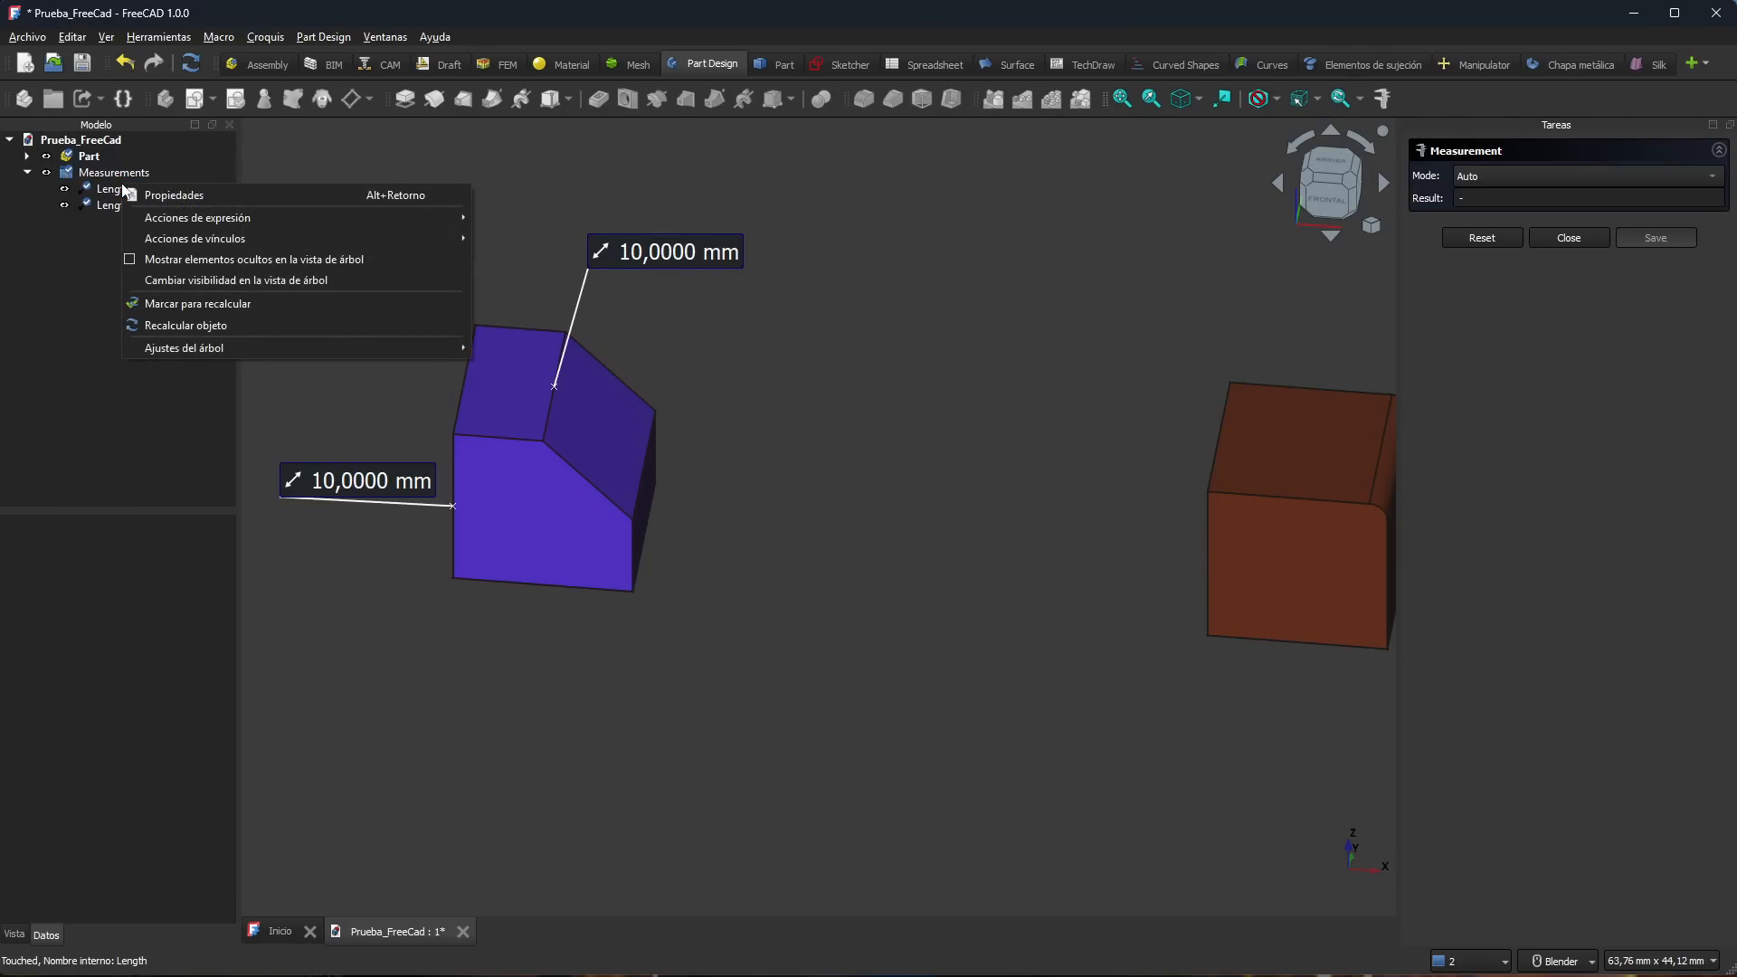
left_click(76, 207)
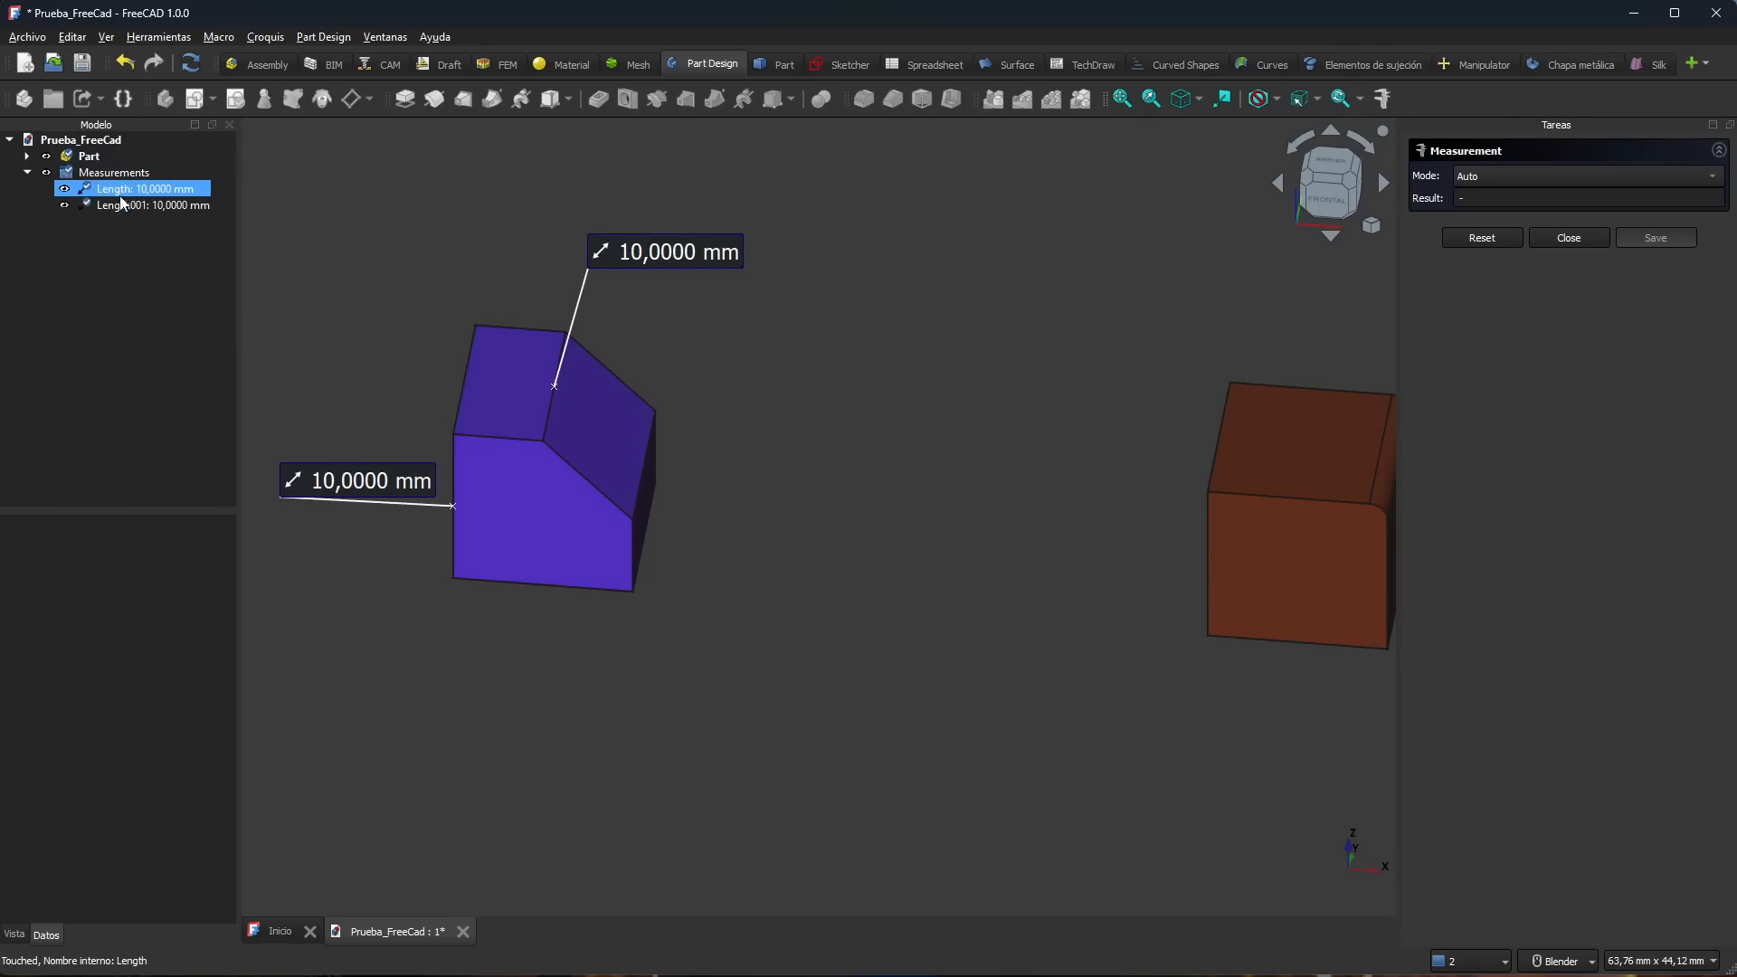
Step: Close the Measurement tool and delete both saved length measurements from the Measurements group
left_click(1561, 239)
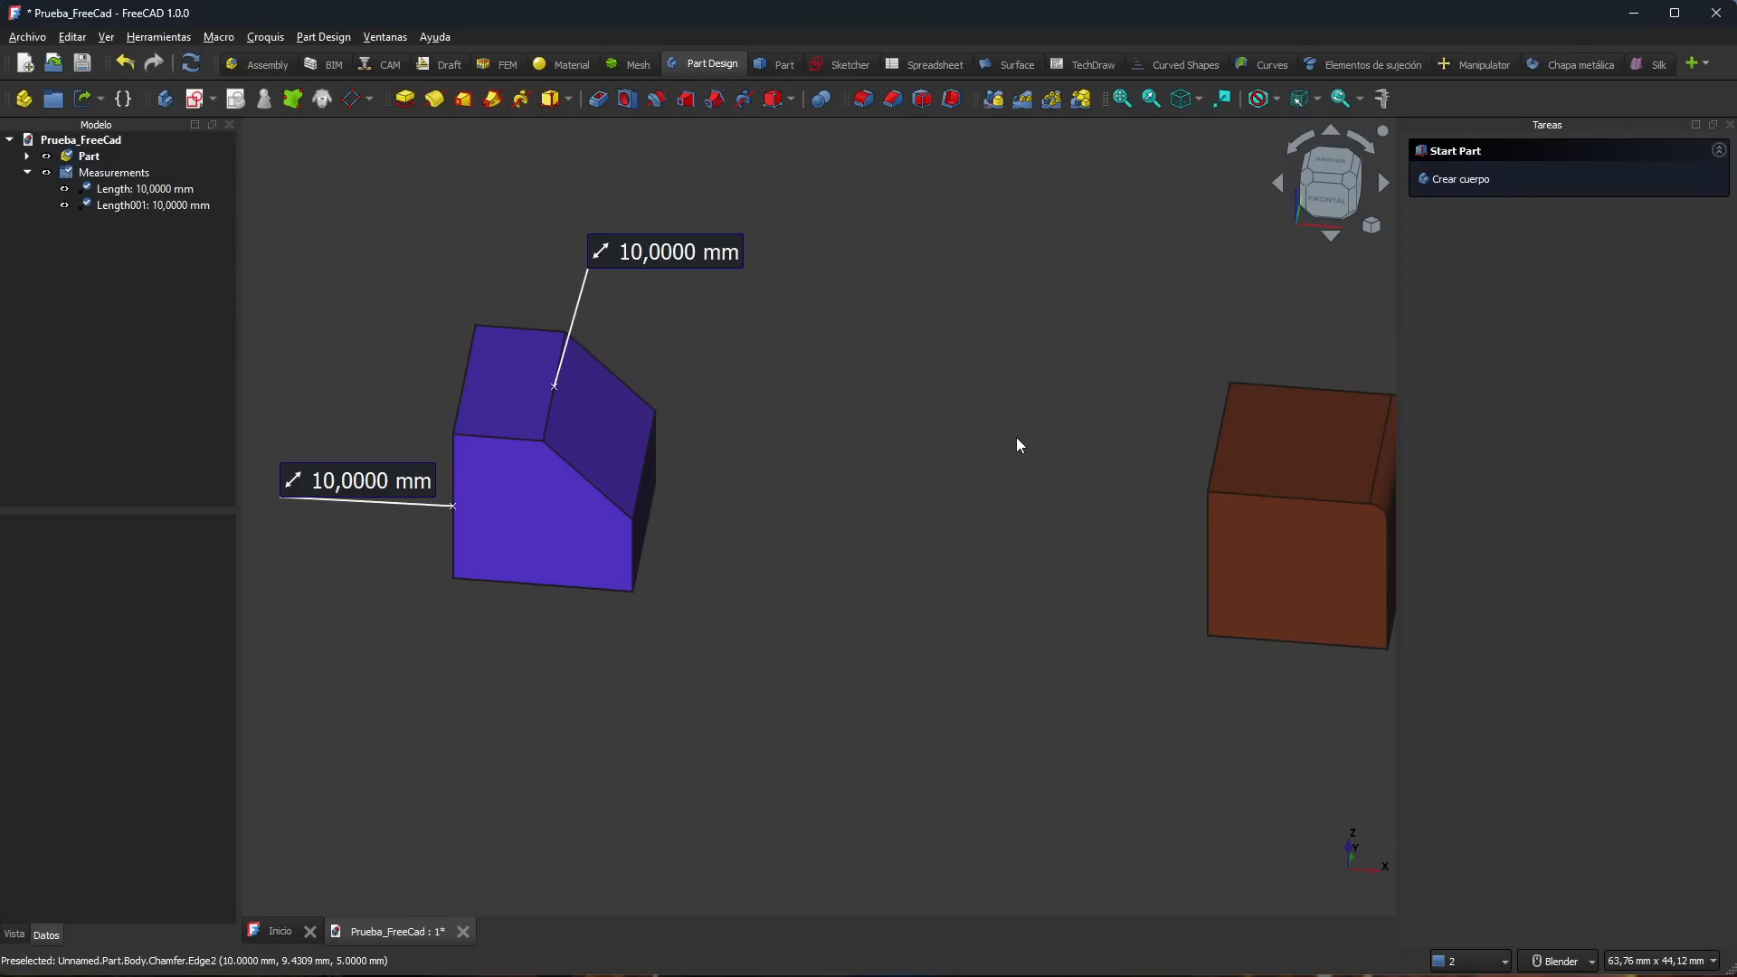
middle_click_drag(1017, 444, 950, 402)
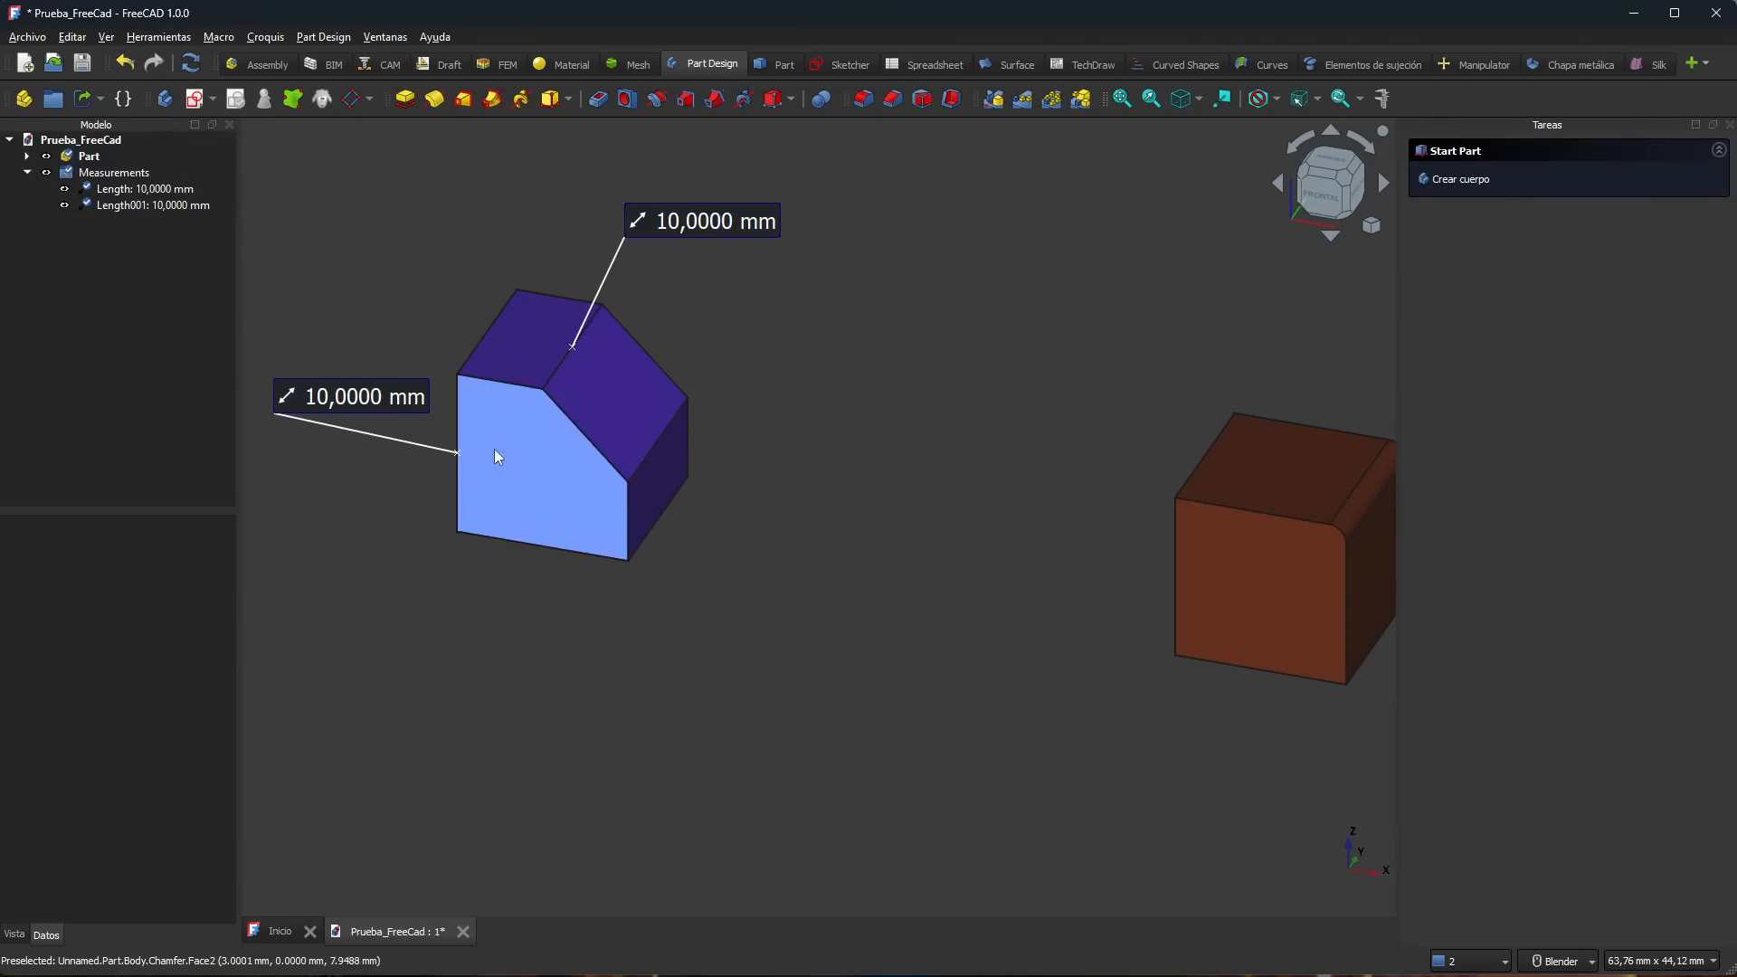
left_click(172, 204)
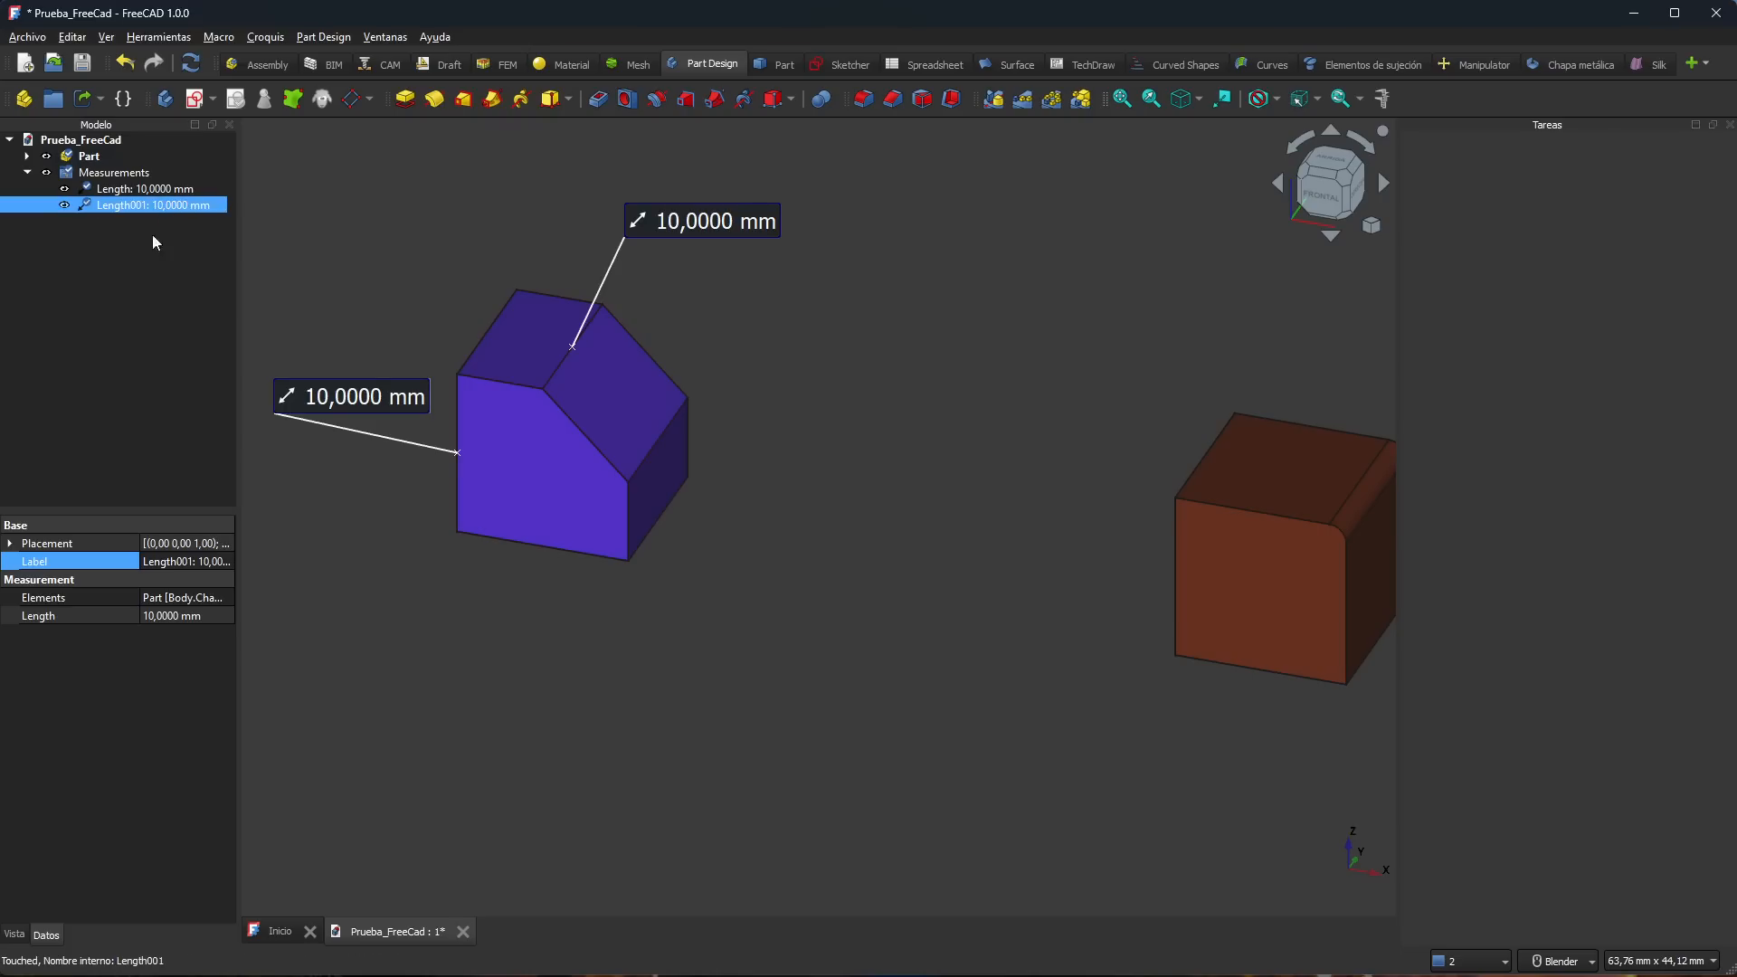
key("Delete")
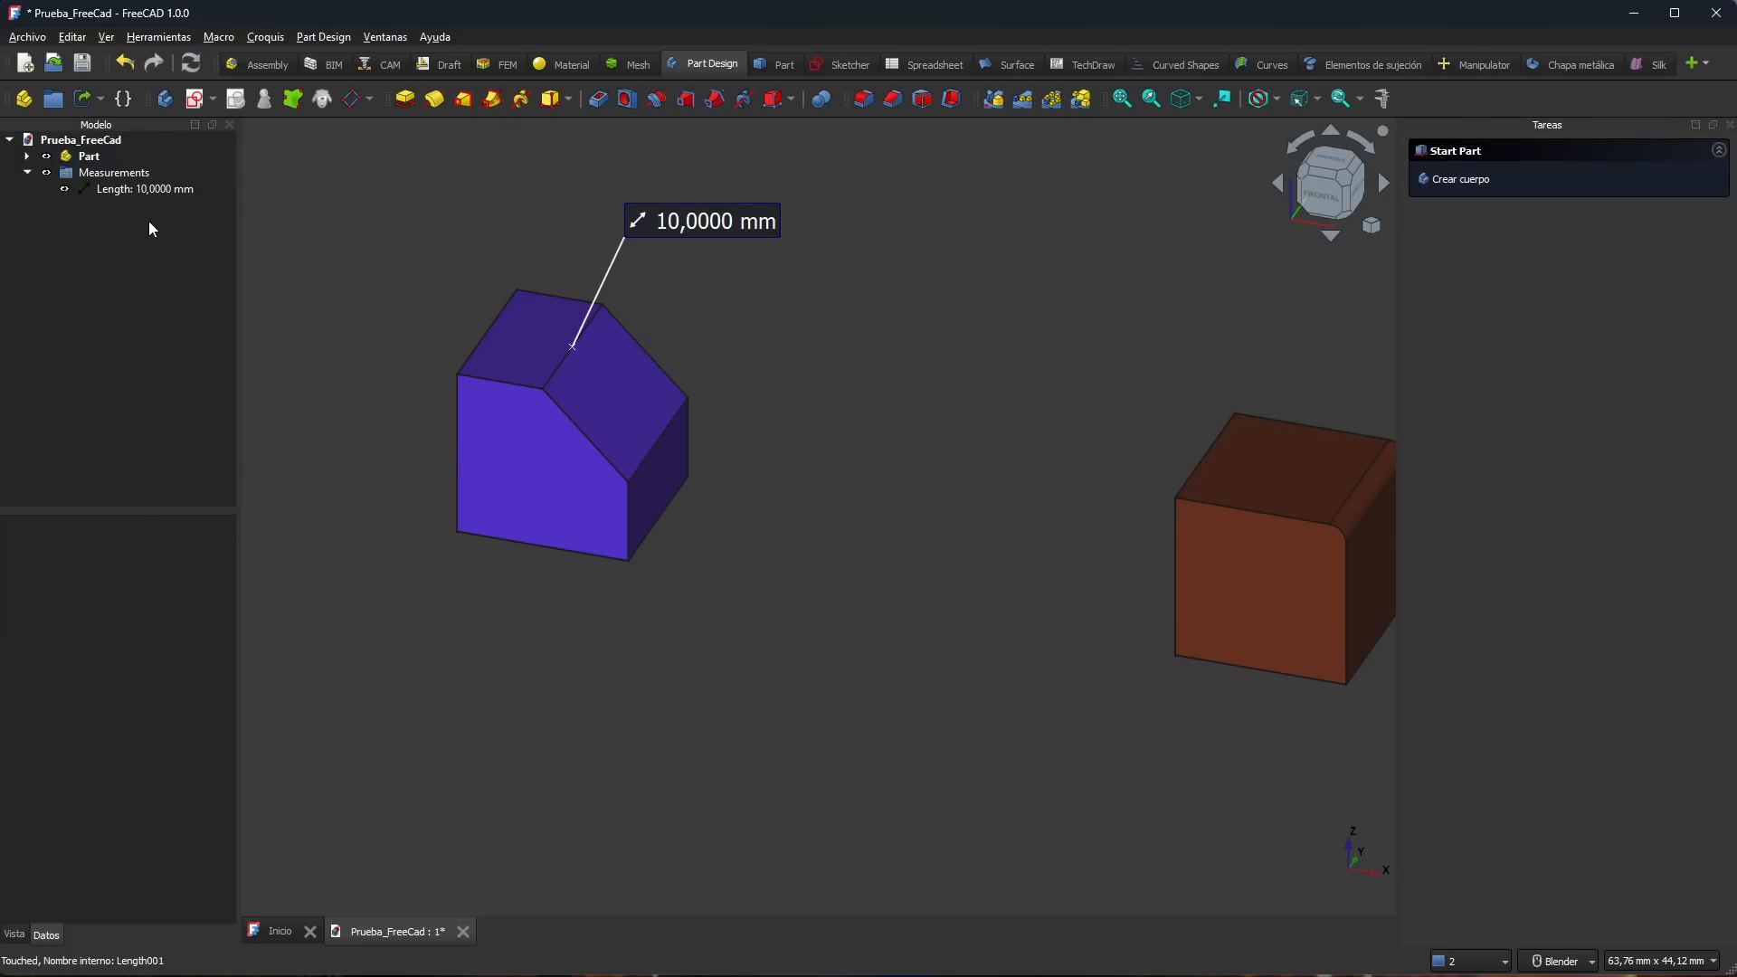
left_click(139, 191)
key("Delete")
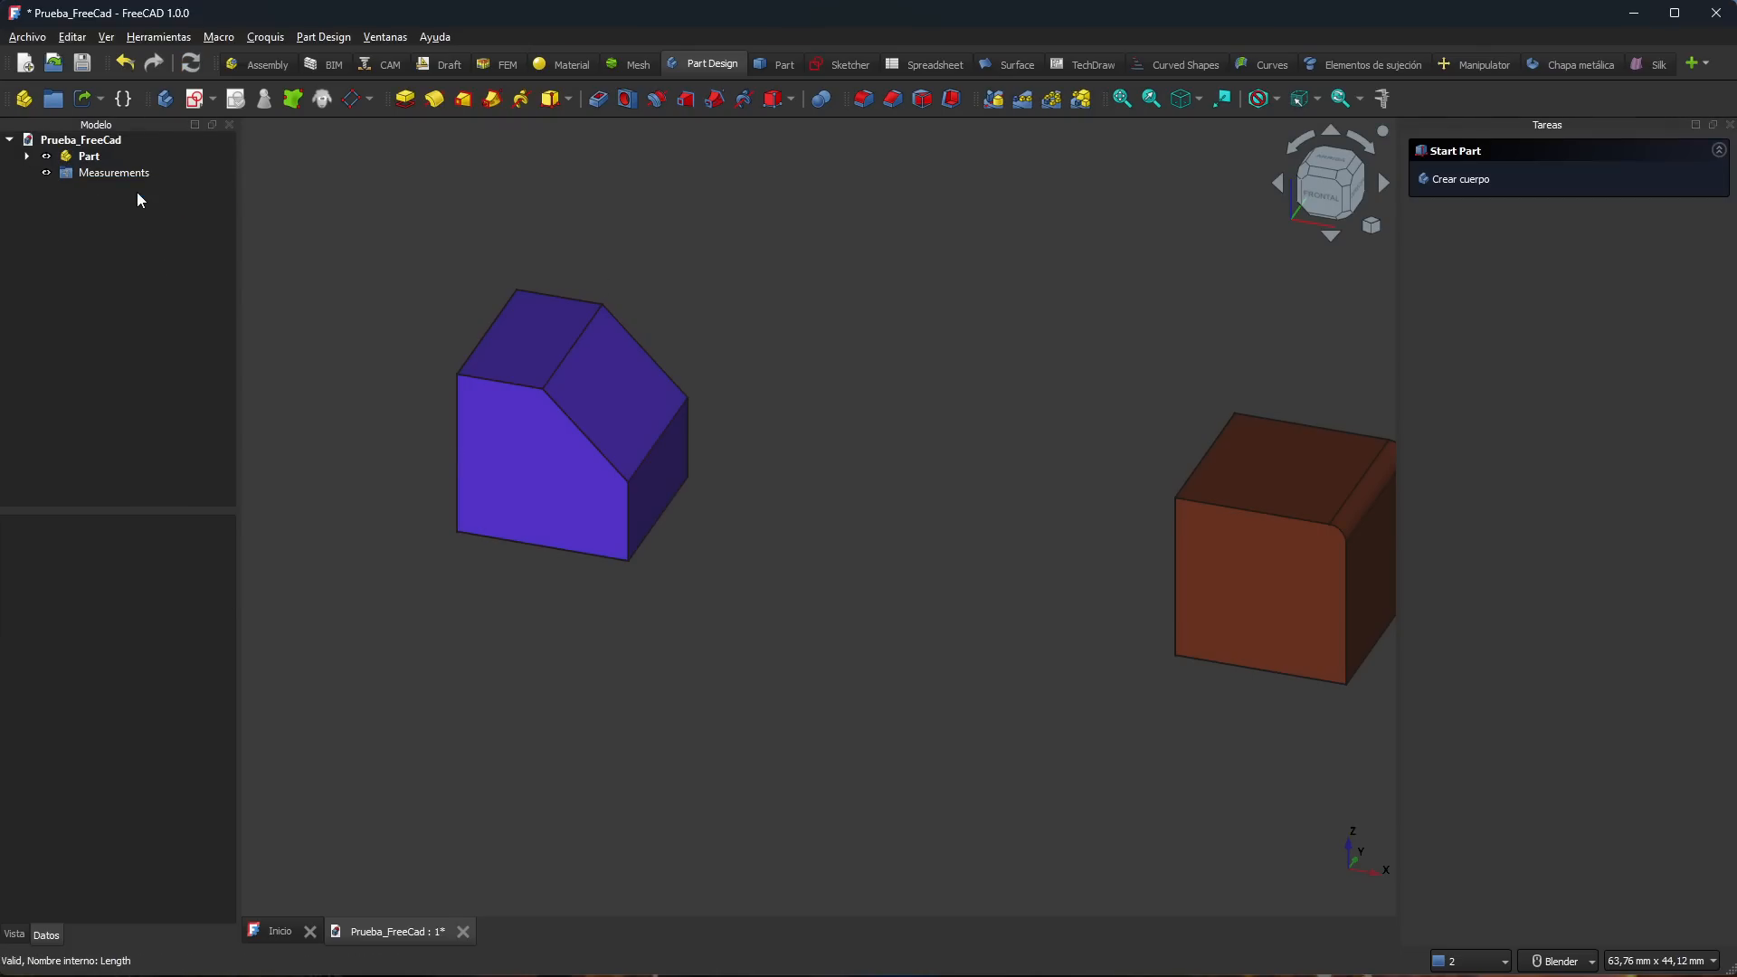
Step: Restart the Measurement tool, measure the radius of the front fillet arc on the brown body, and reset
left_click(1381, 97)
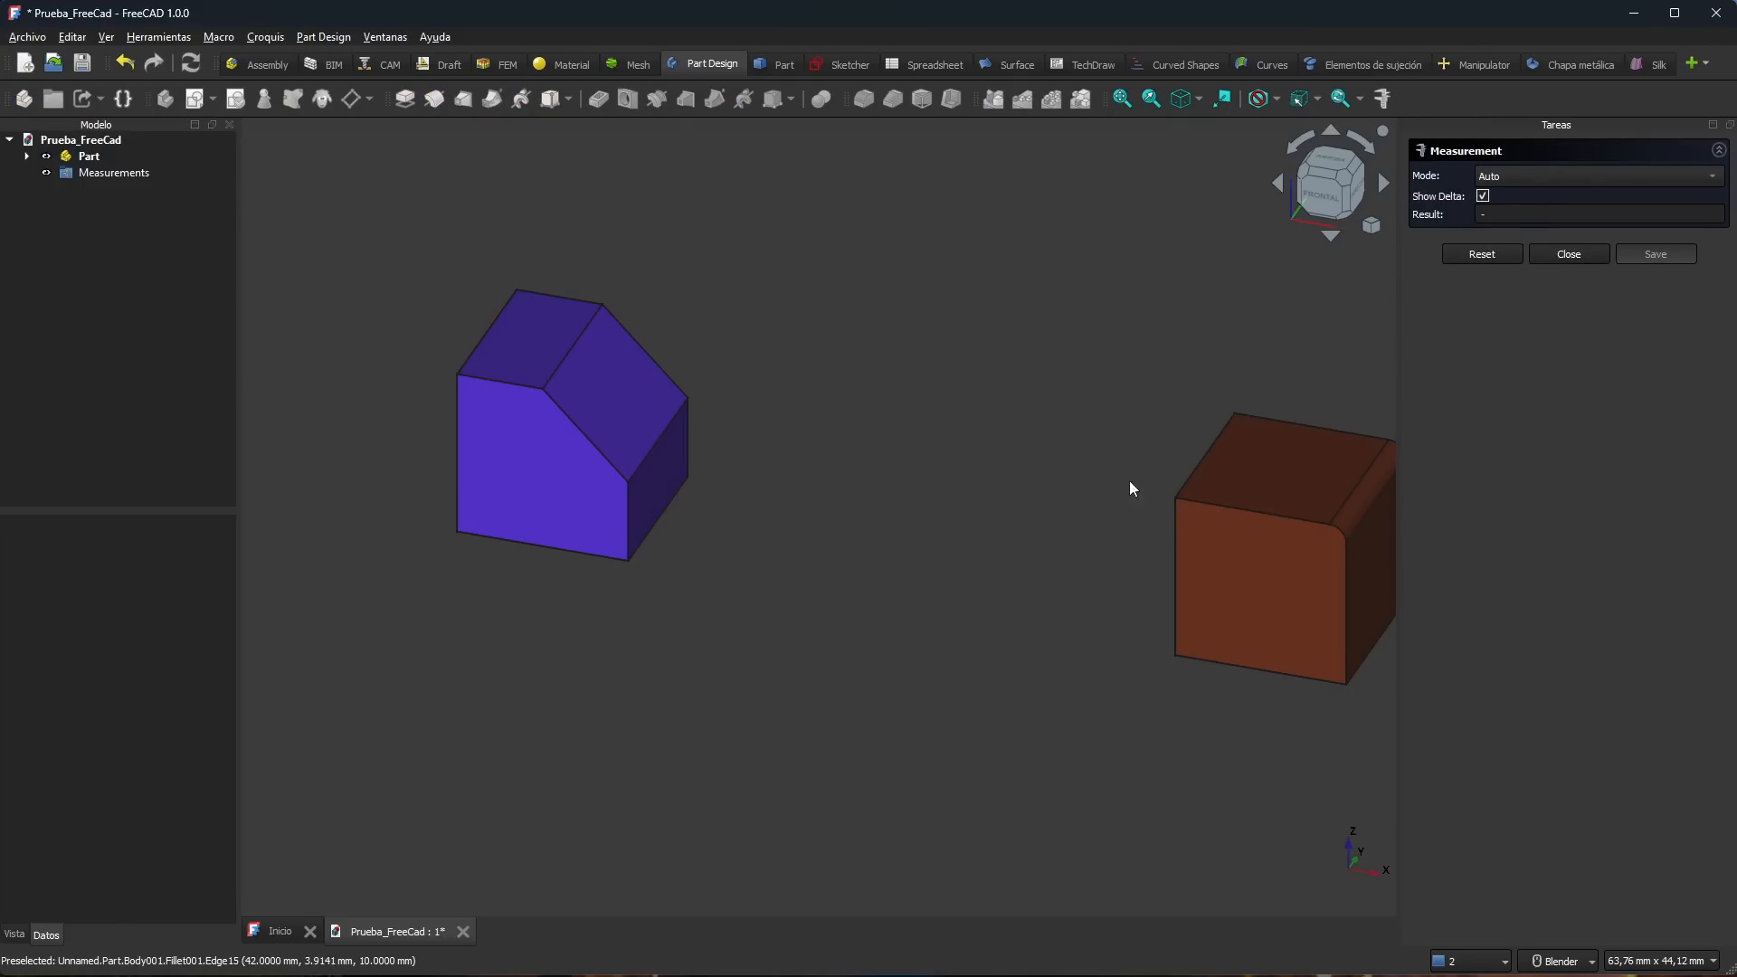
scroll(862, 557, "down", 3)
scroll(1186, 551, "up", 6)
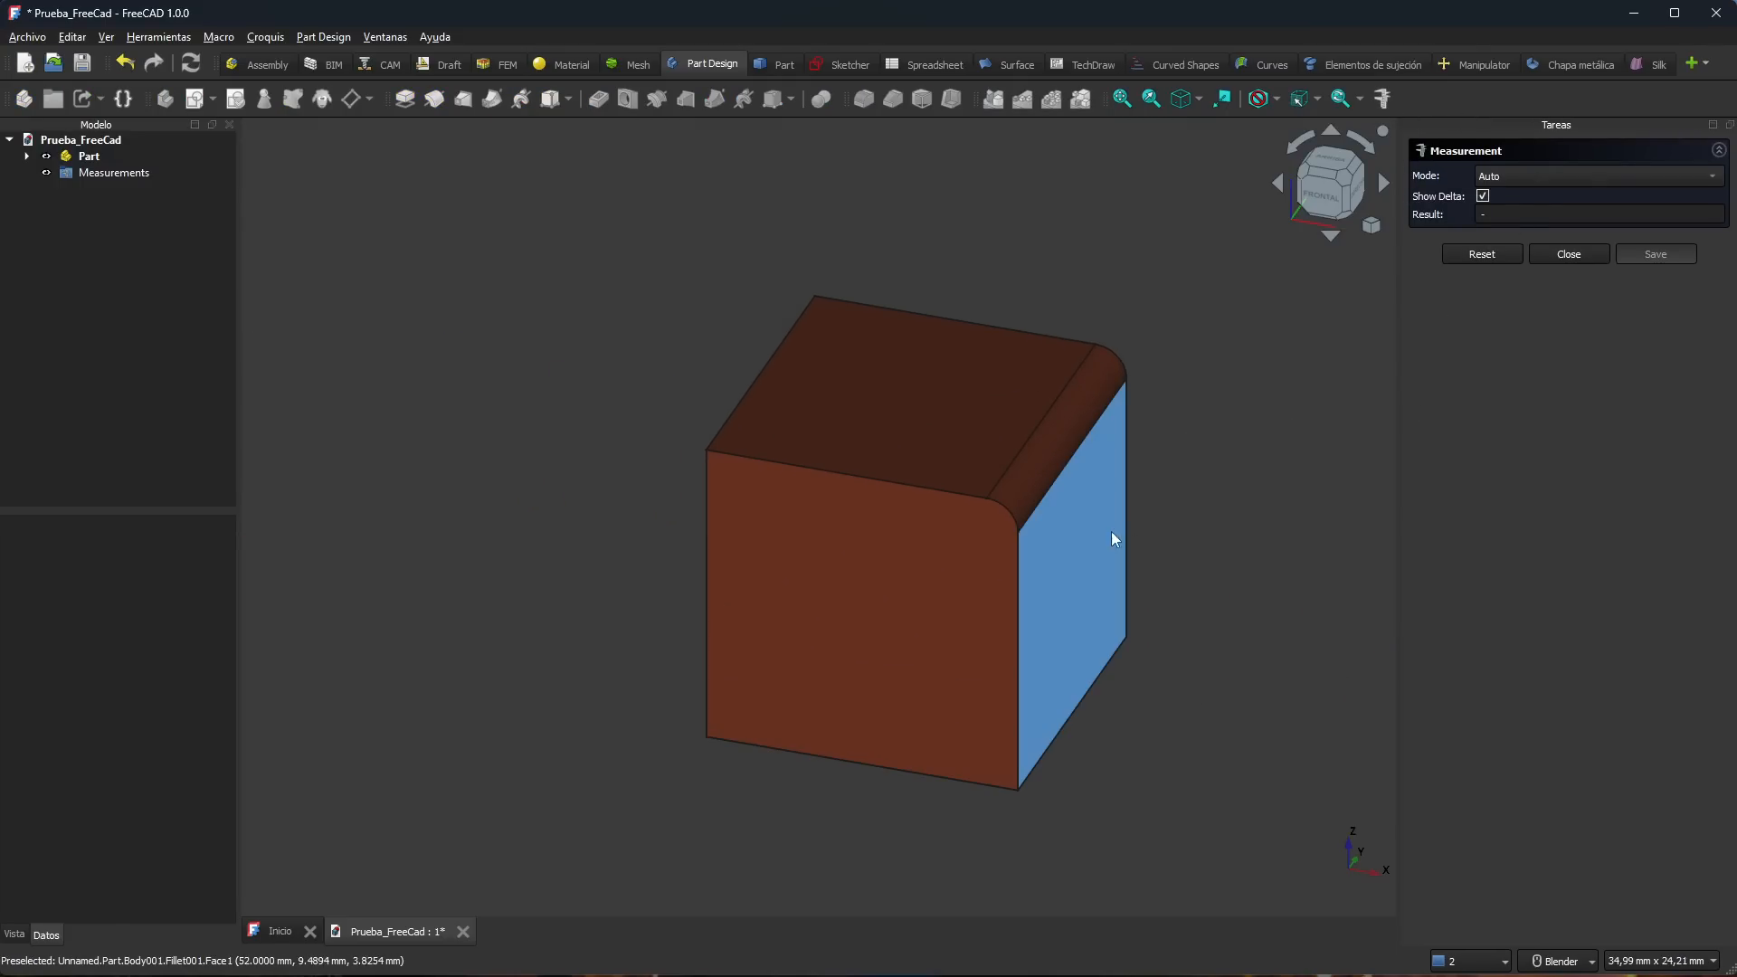
left_click(1013, 512)
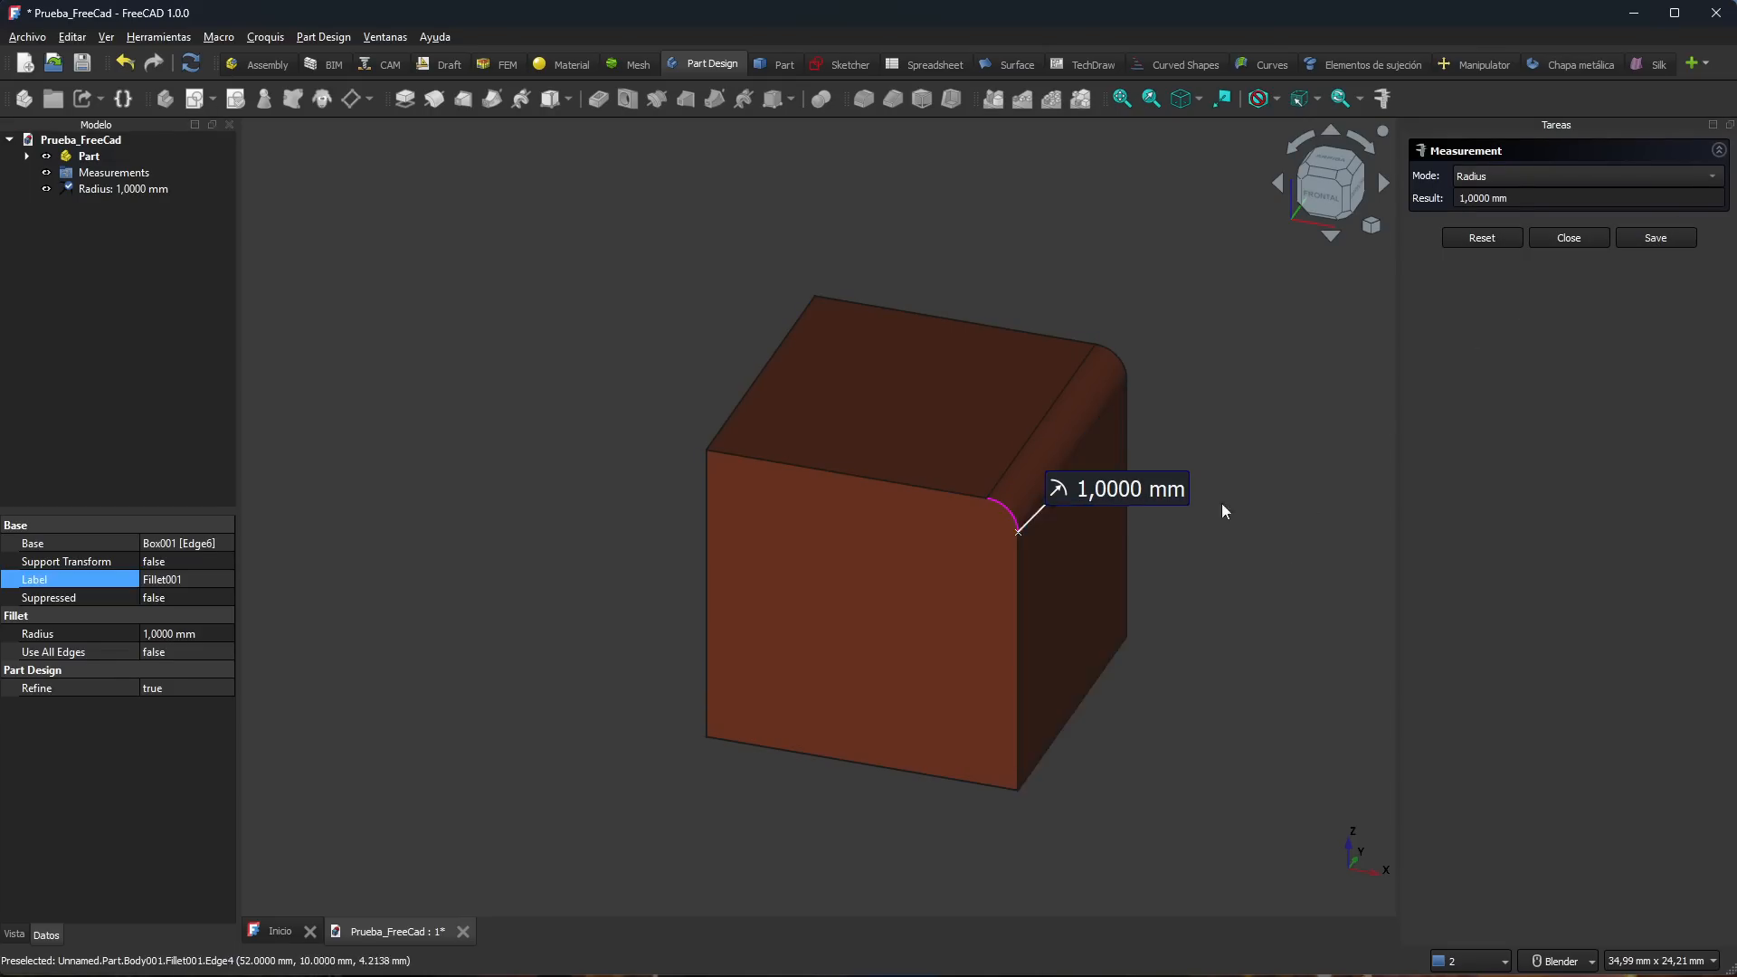
left_click(1493, 241)
Step: Measure the angle between the sloping chamfer edge and the short vertical edge of the purple body, and reset
scroll(1240, 437, "down", 4)
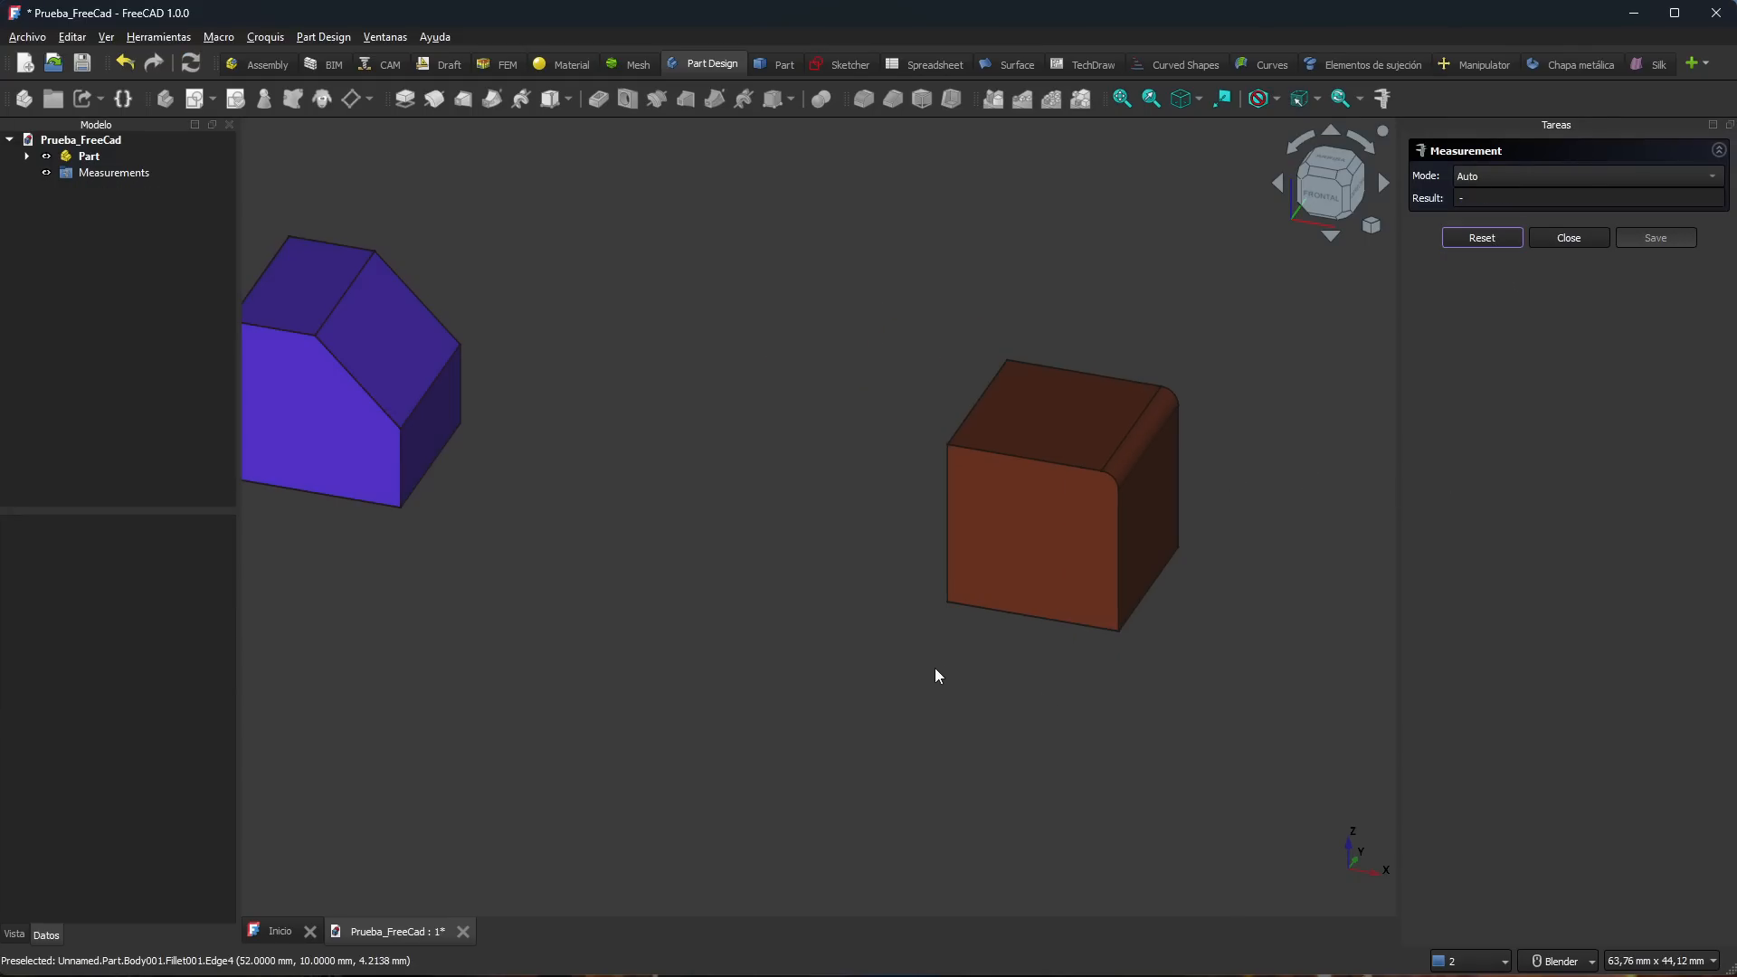
scroll(793, 505, "down", 3)
scroll(509, 426, "up", 5)
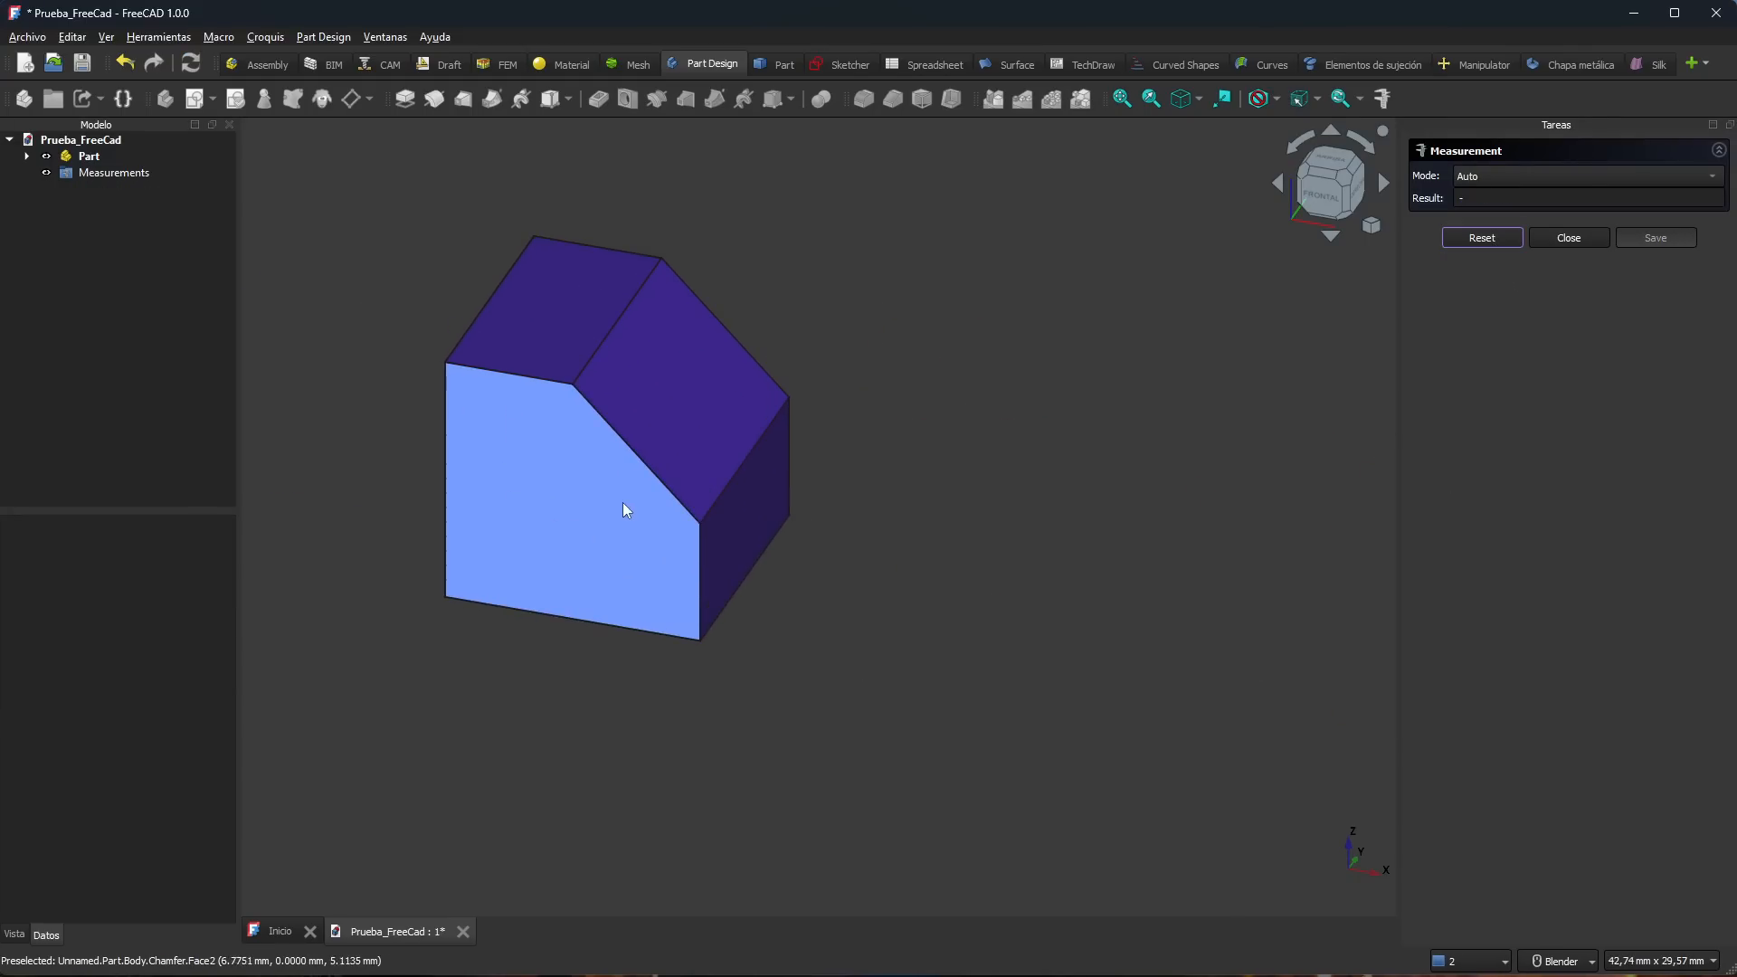
left_click(647, 469)
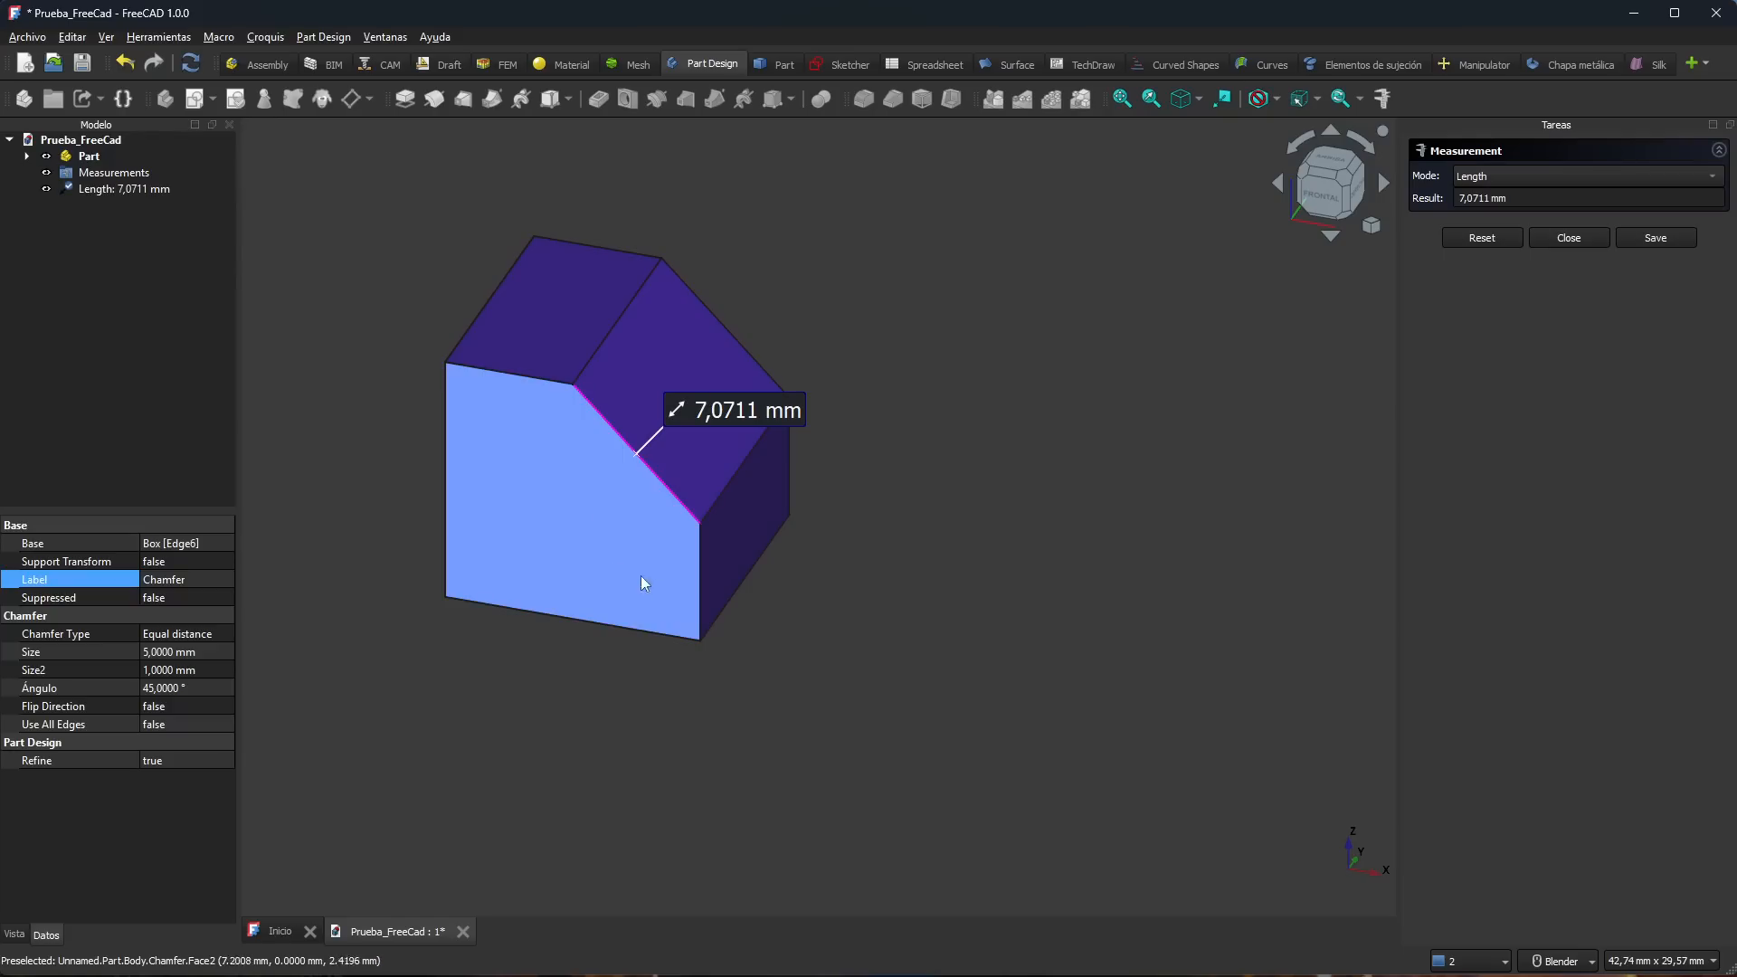
left_click(700, 572)
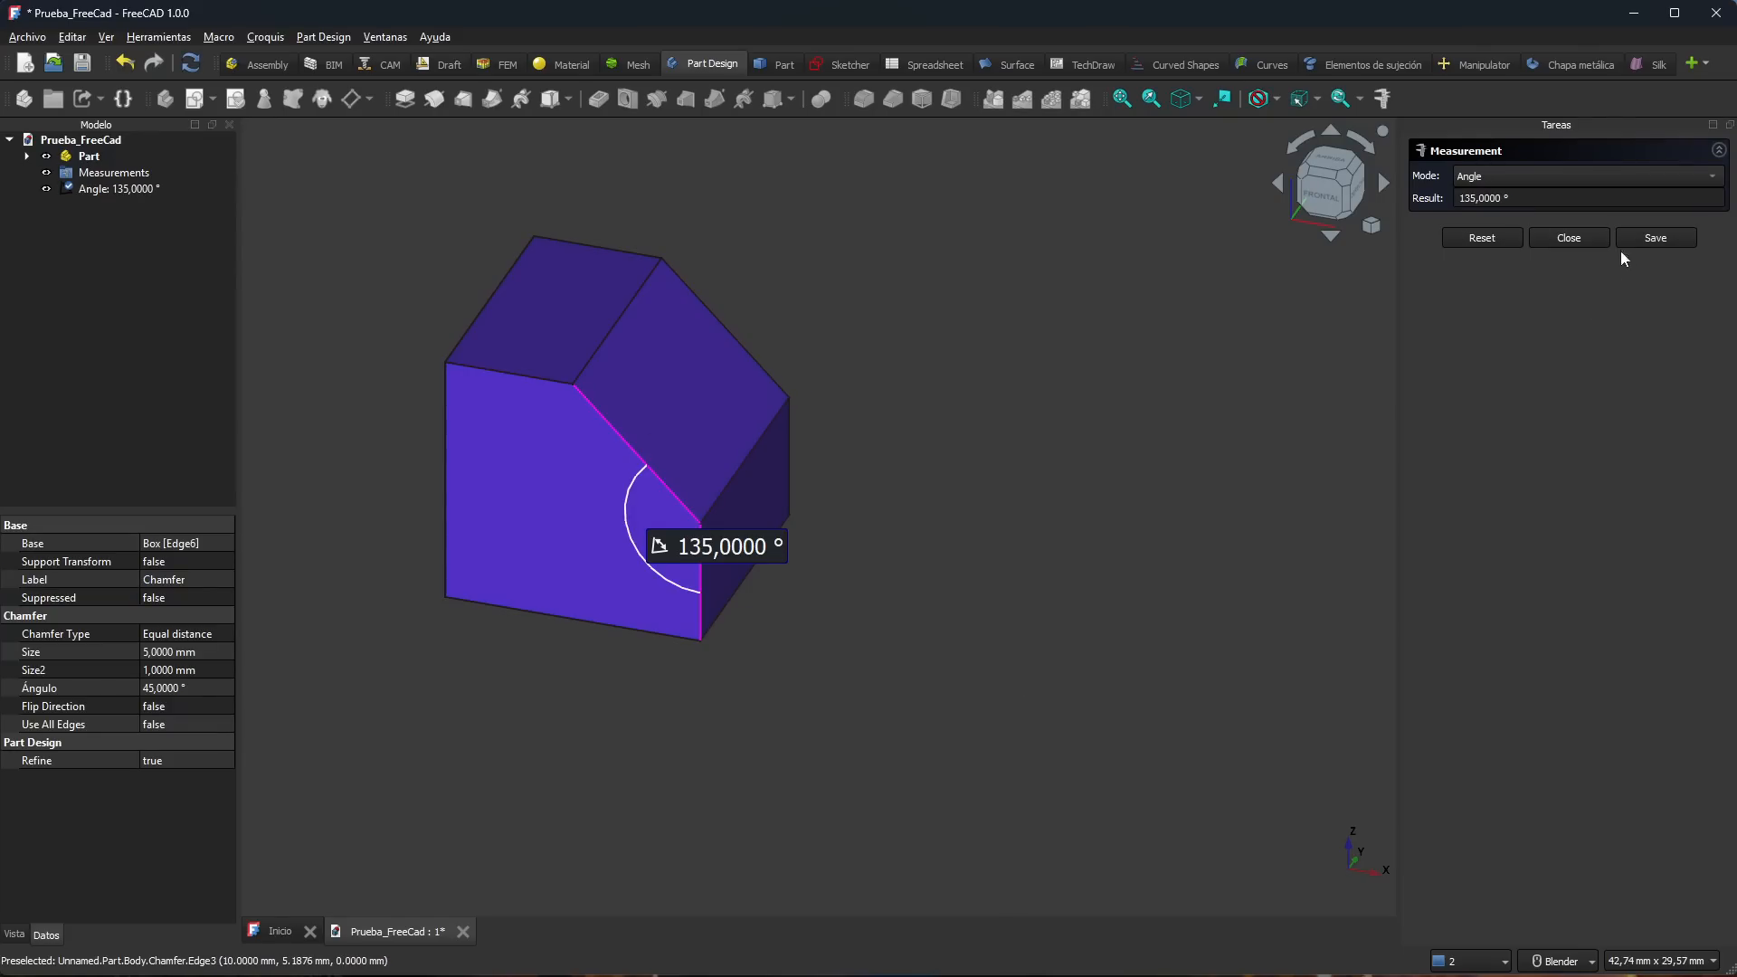
left_click(1504, 241)
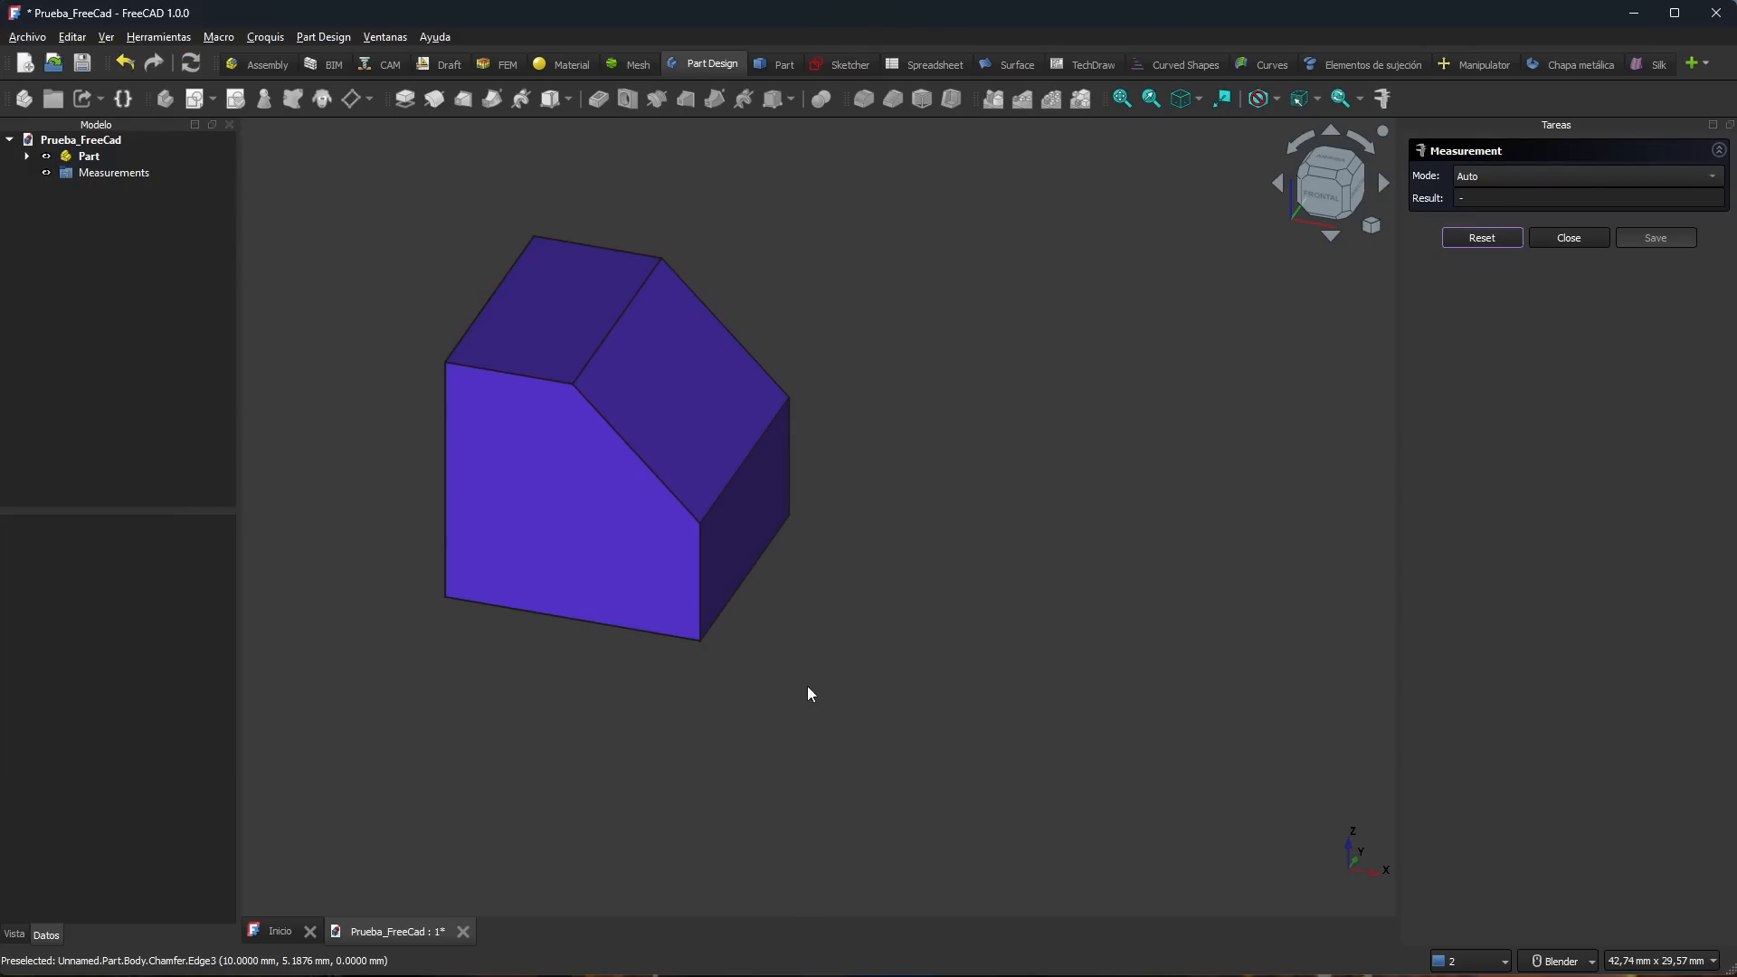
Step: Measure the area of the purple body's square side face opposite the chamfer and bring both bodies into view
middle_click_drag(808, 694, 950, 612)
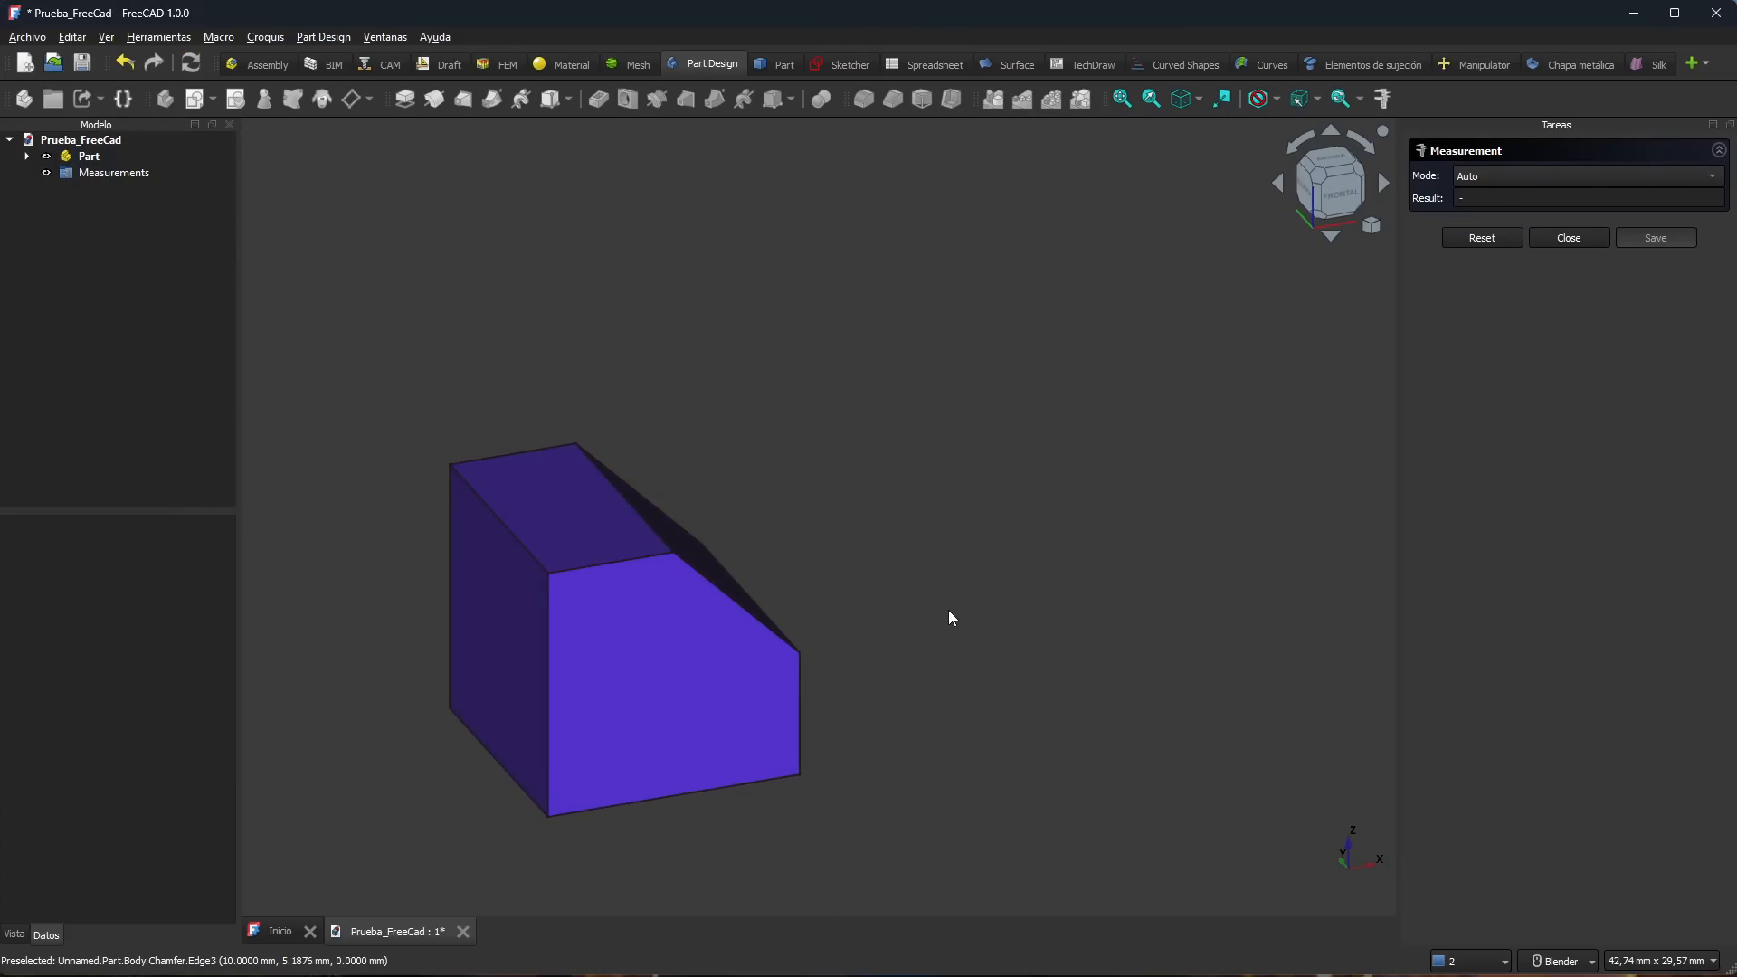
left_click(484, 674)
middle_click_drag(1068, 513, 957, 501)
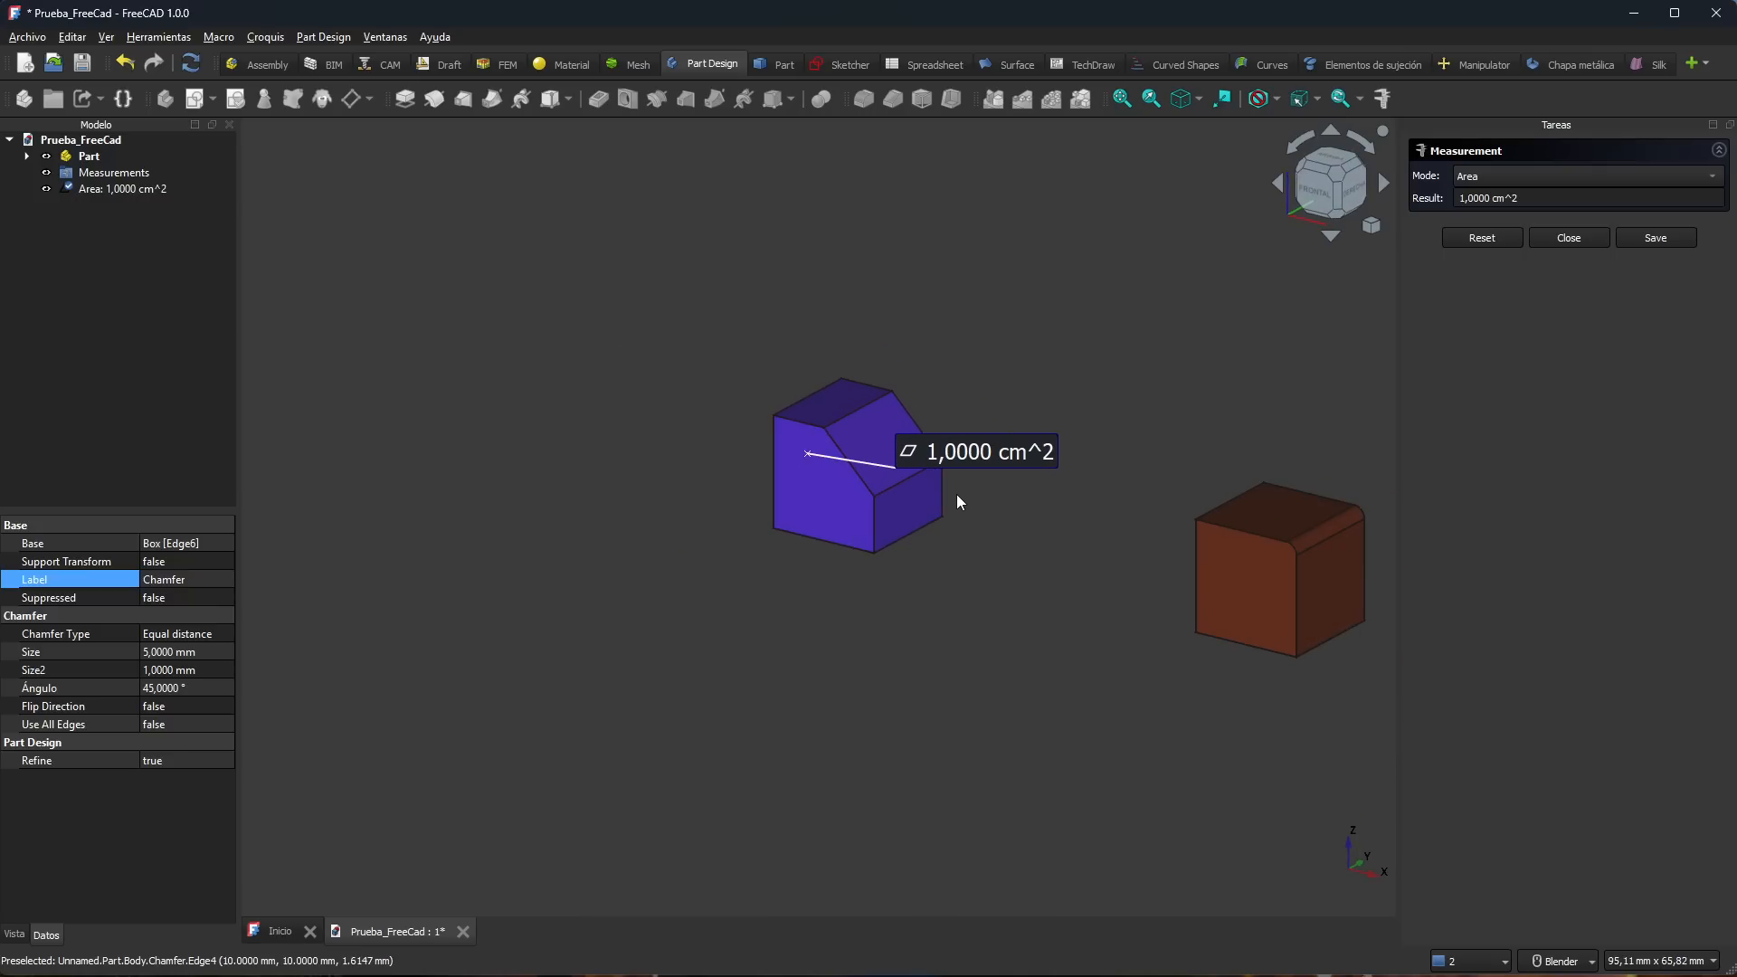
scroll(1236, 578, "down", 2)
scroll(1236, 579, "up", 4)
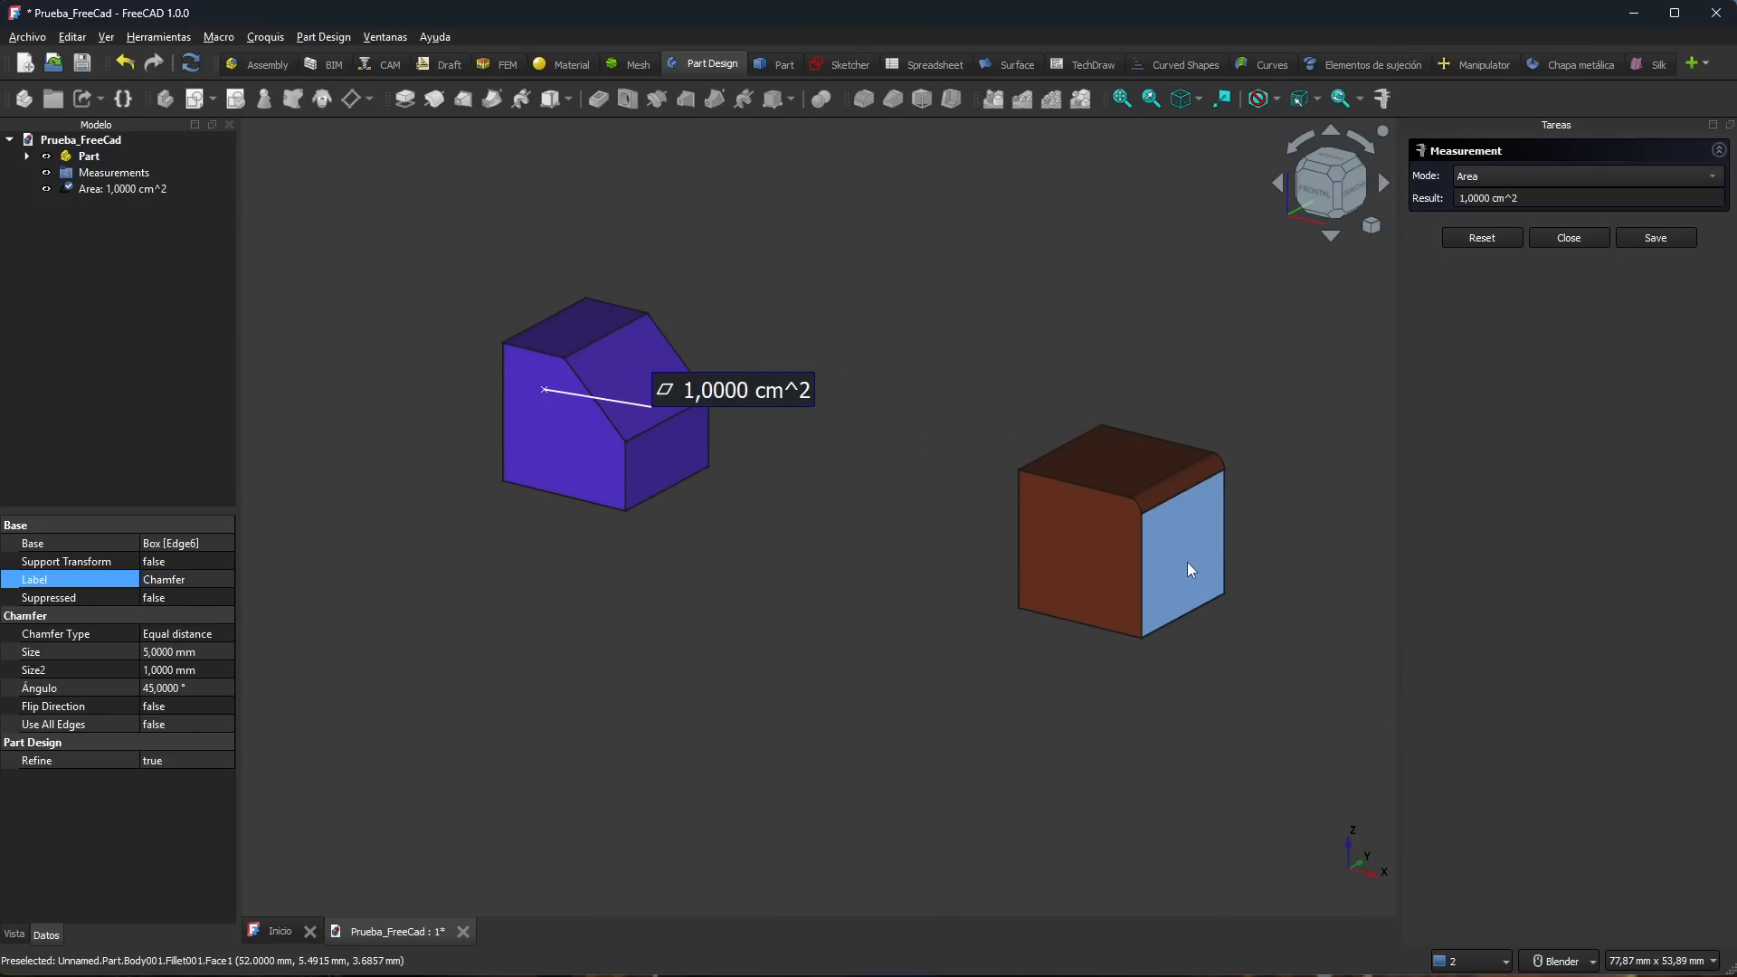
Step: Measure the distance from the purple body's square side face to the brown body's side face below the fillet, and reset
left_click(1188, 564)
middle_click_drag(845, 648, 779, 730)
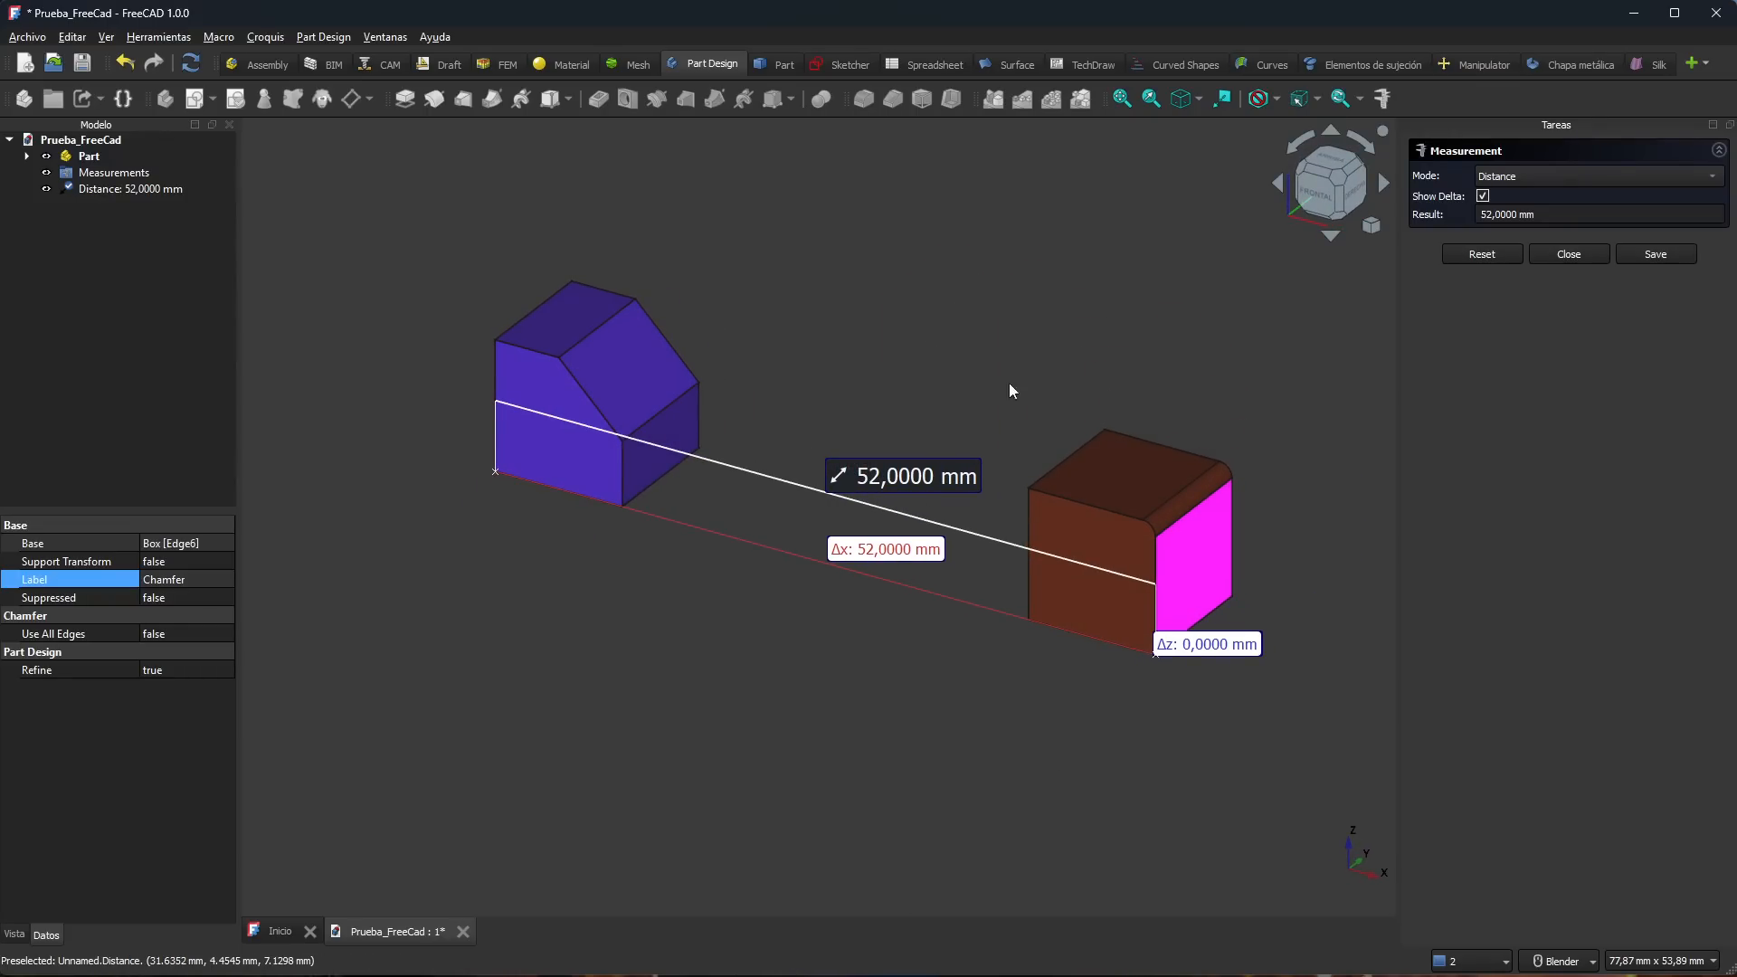
left_click(1493, 257)
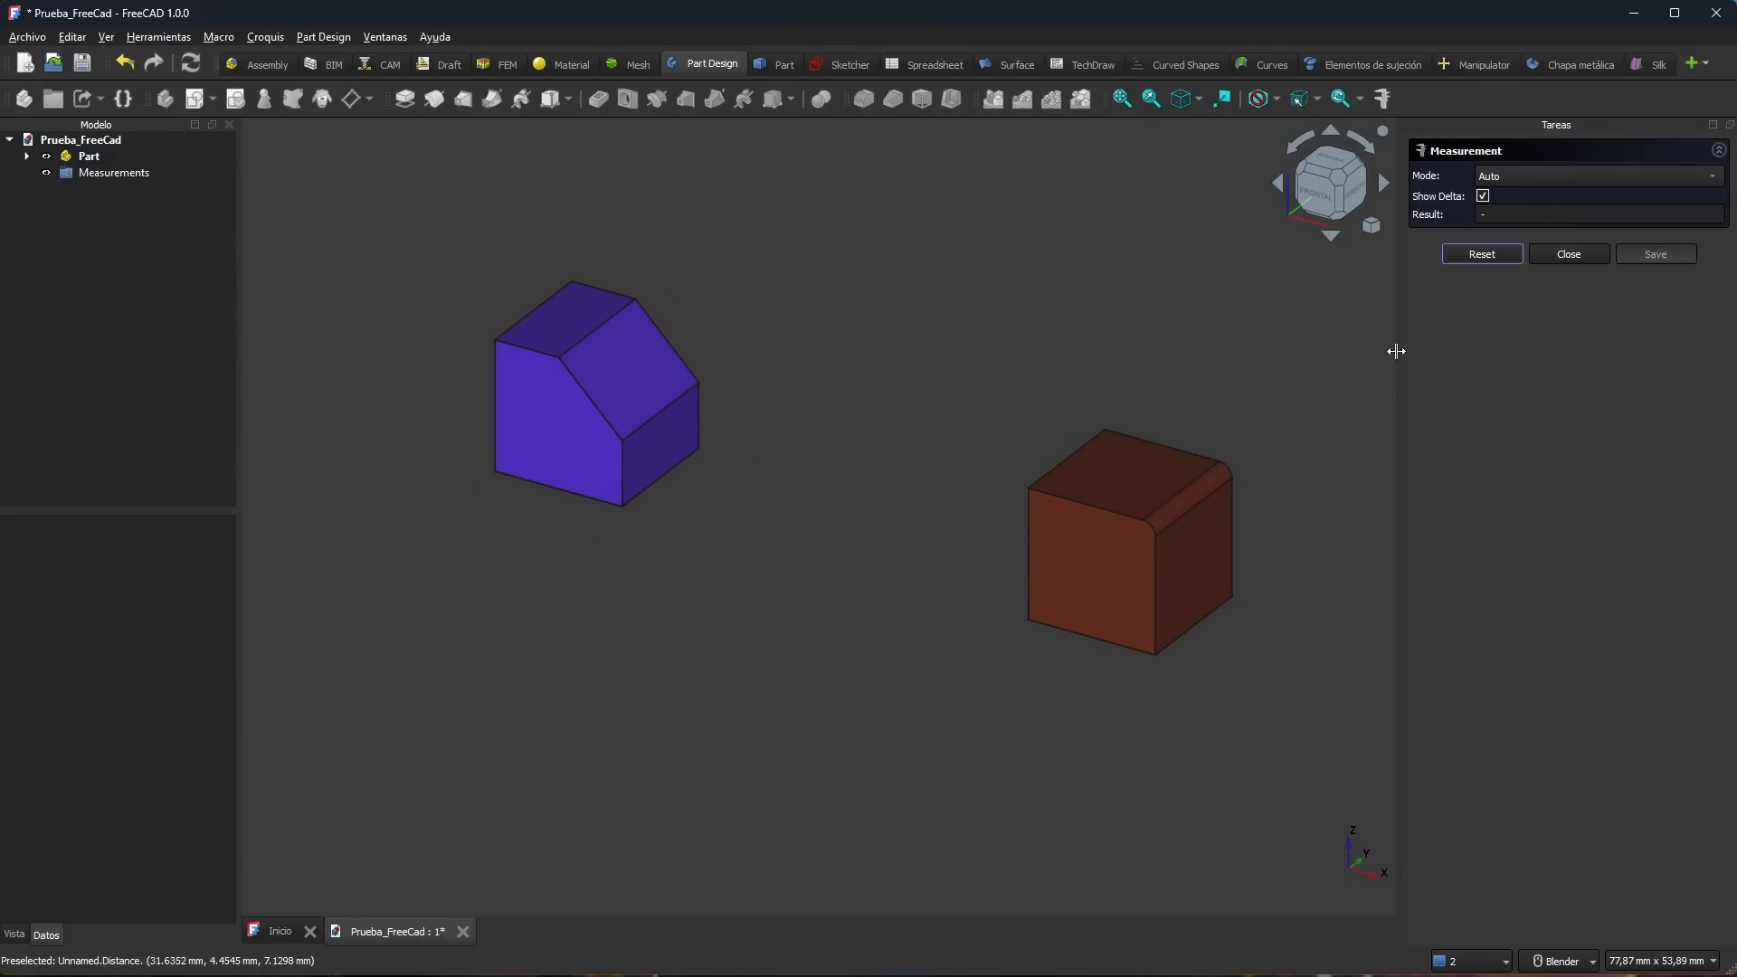
Step: Measure the purple body's lower front edge length and the brown body's front face area, resetting after each, and close the Measurement tool
left_click(574, 496)
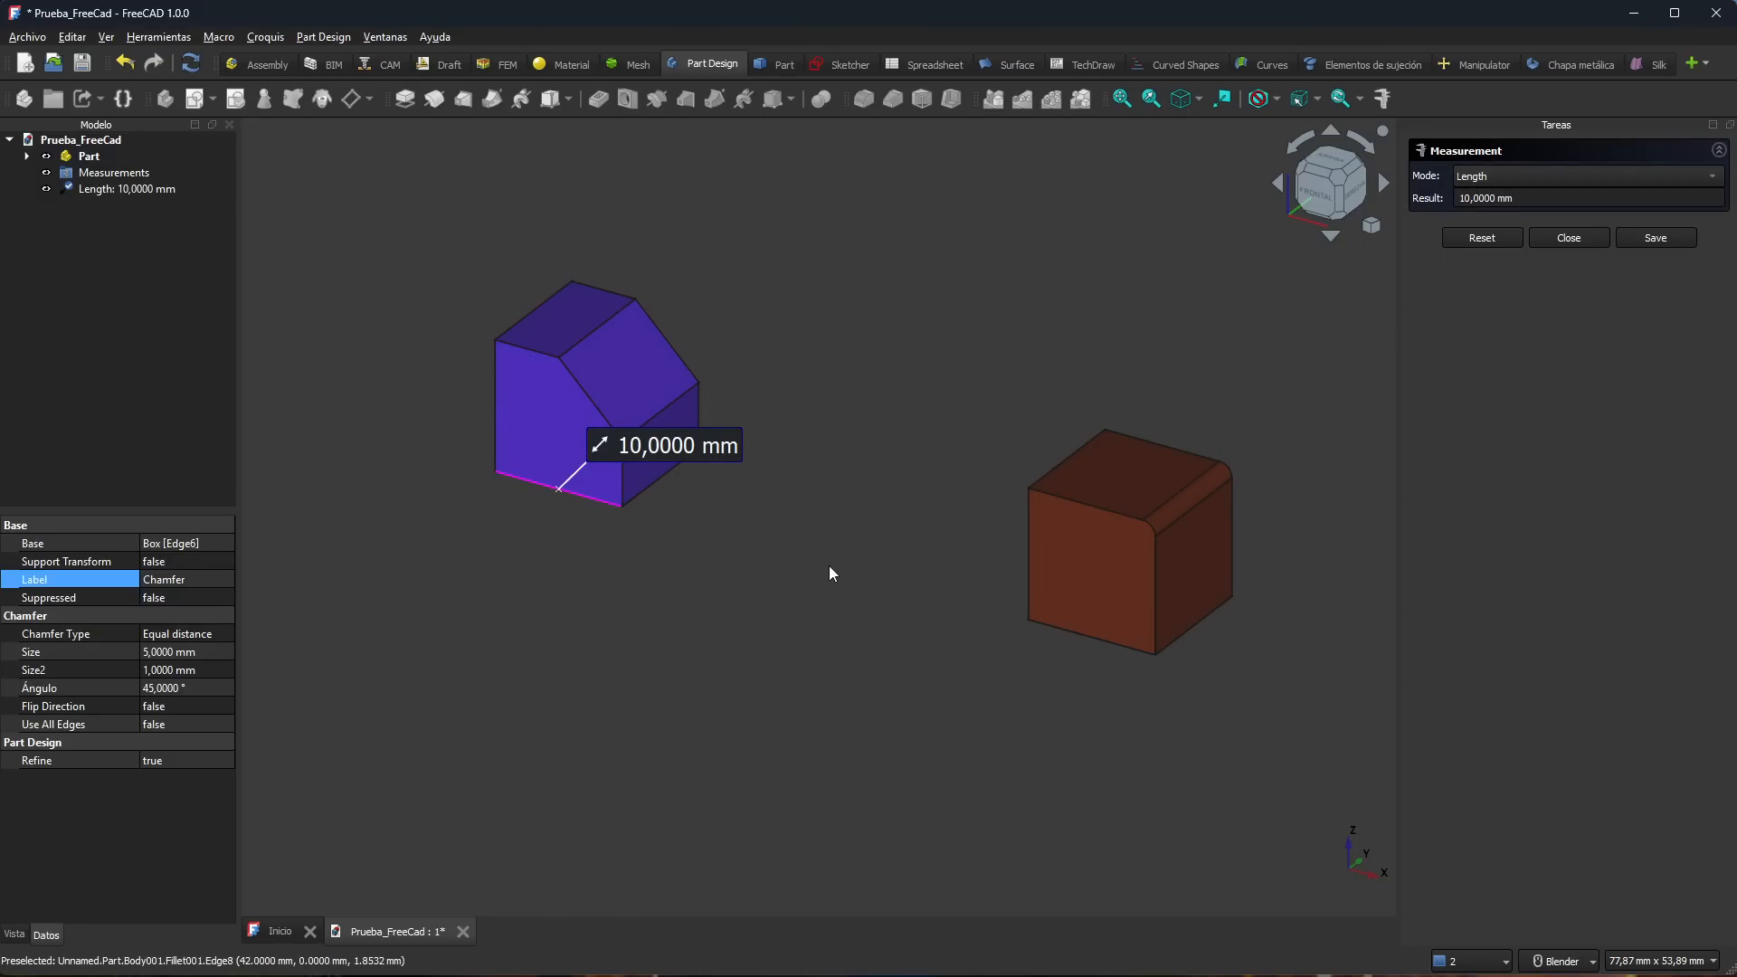
left_click(1480, 237)
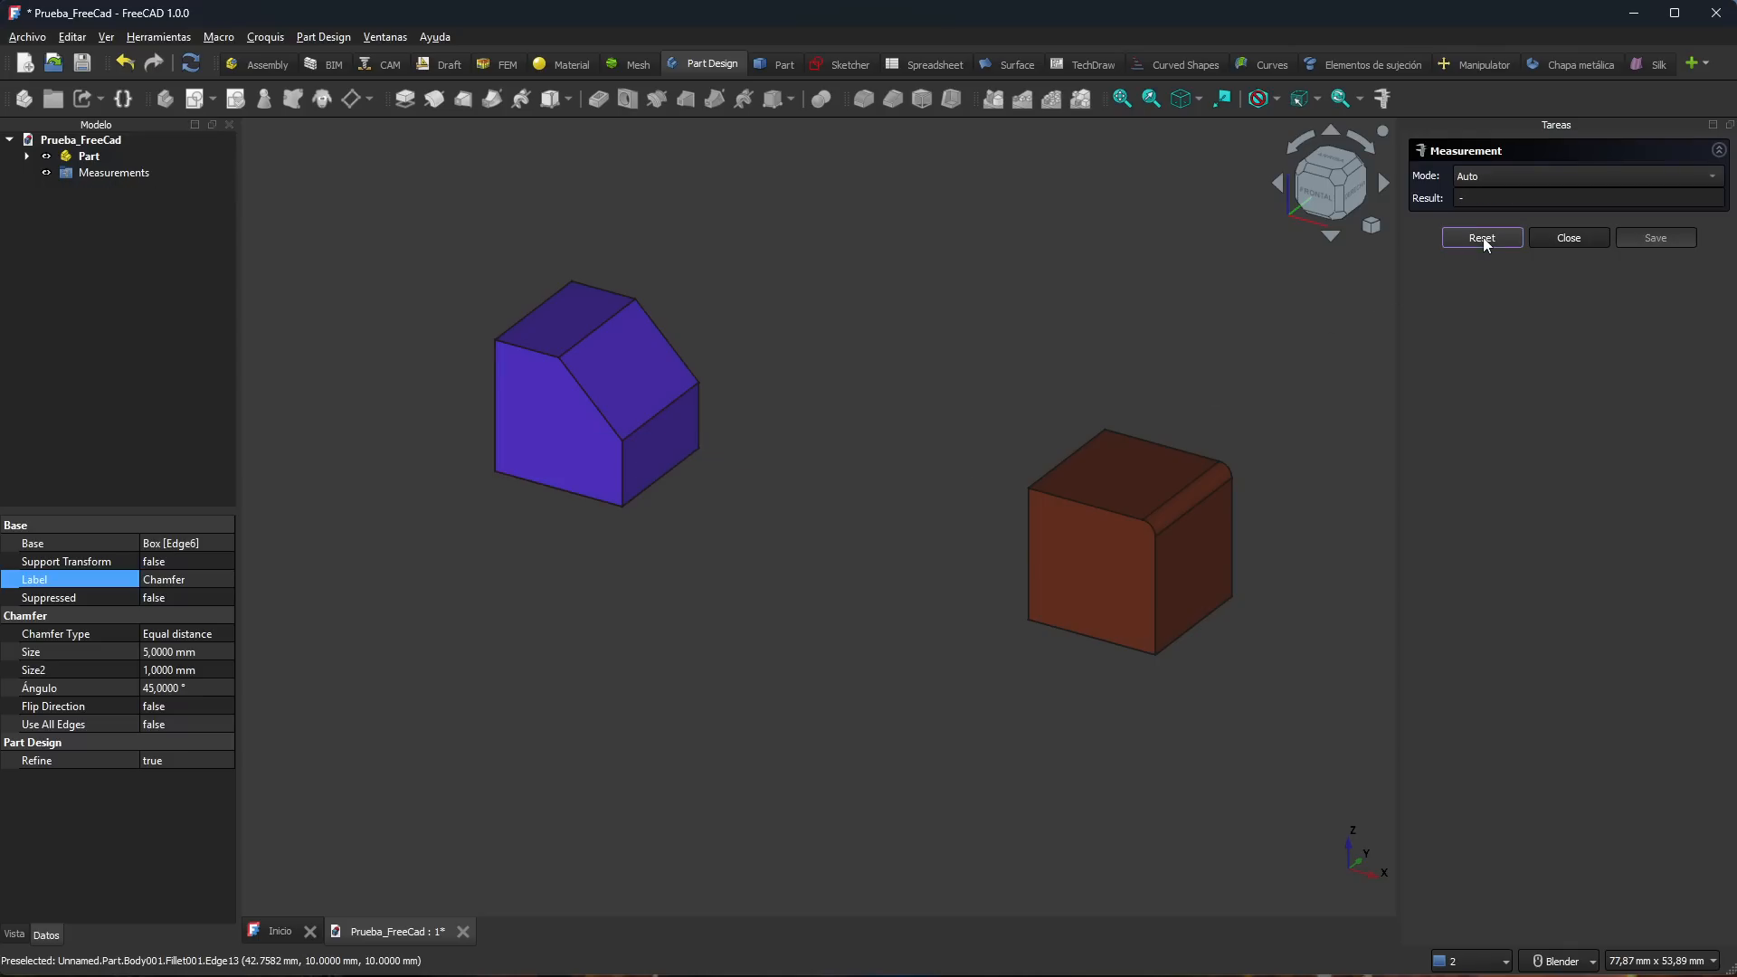
left_click(1083, 545)
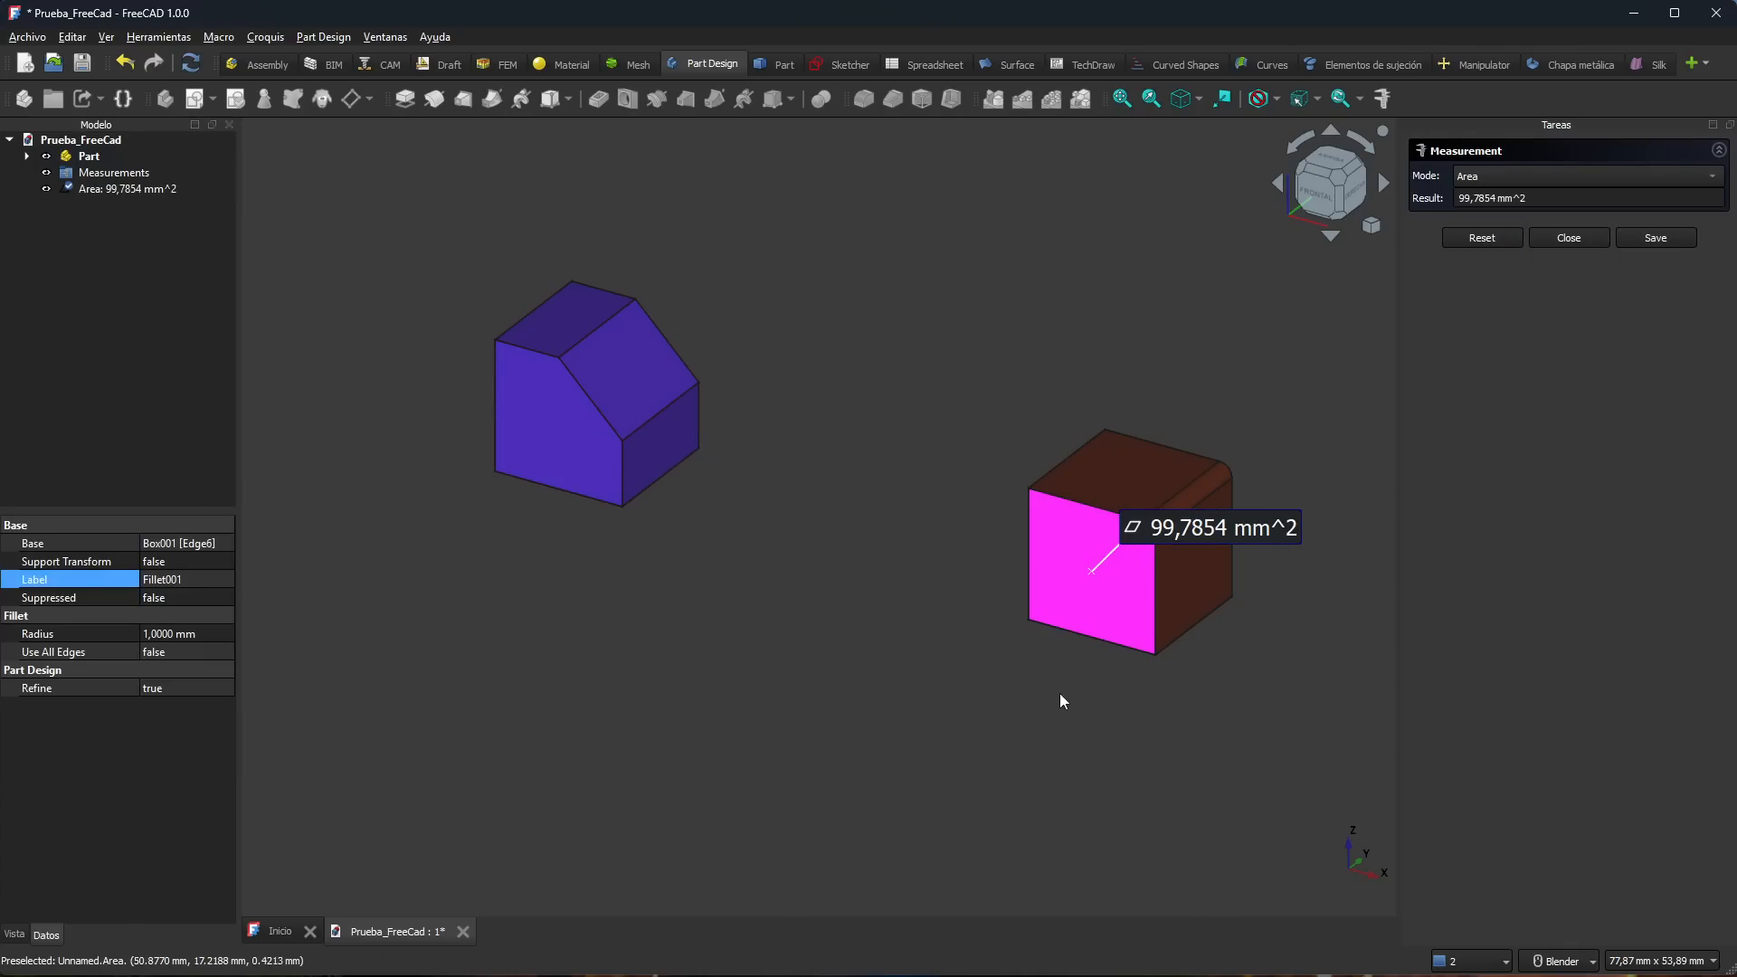
left_click(1482, 237)
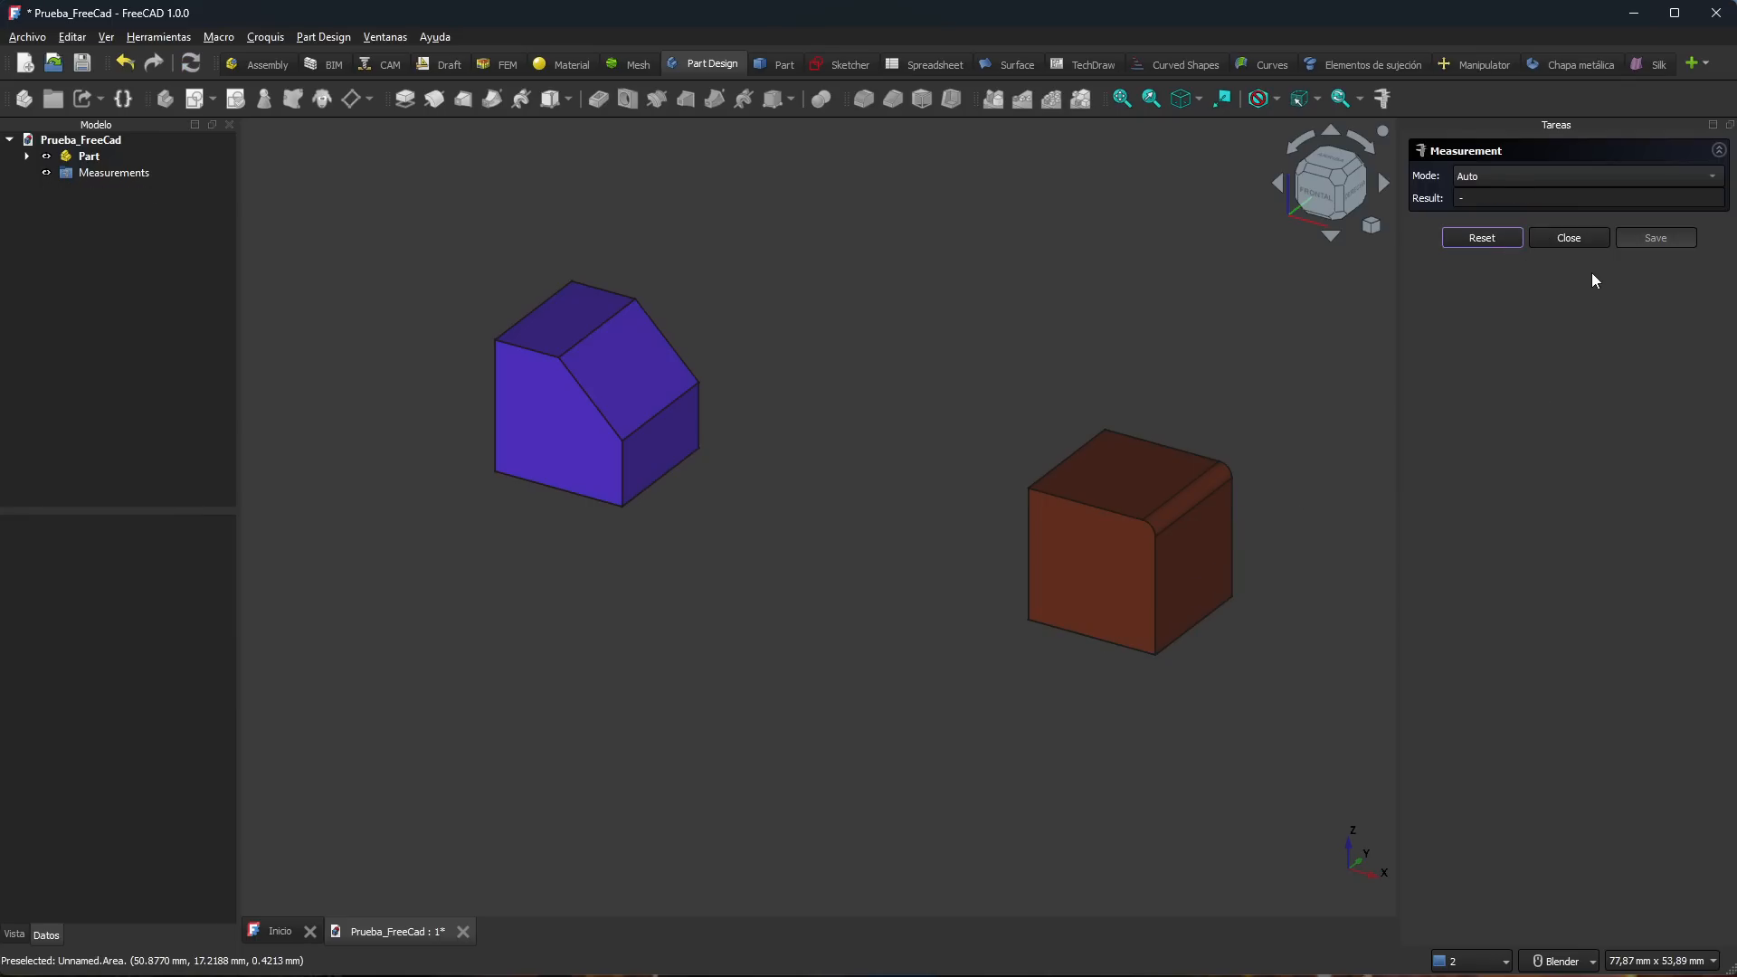
left_click(1585, 239)
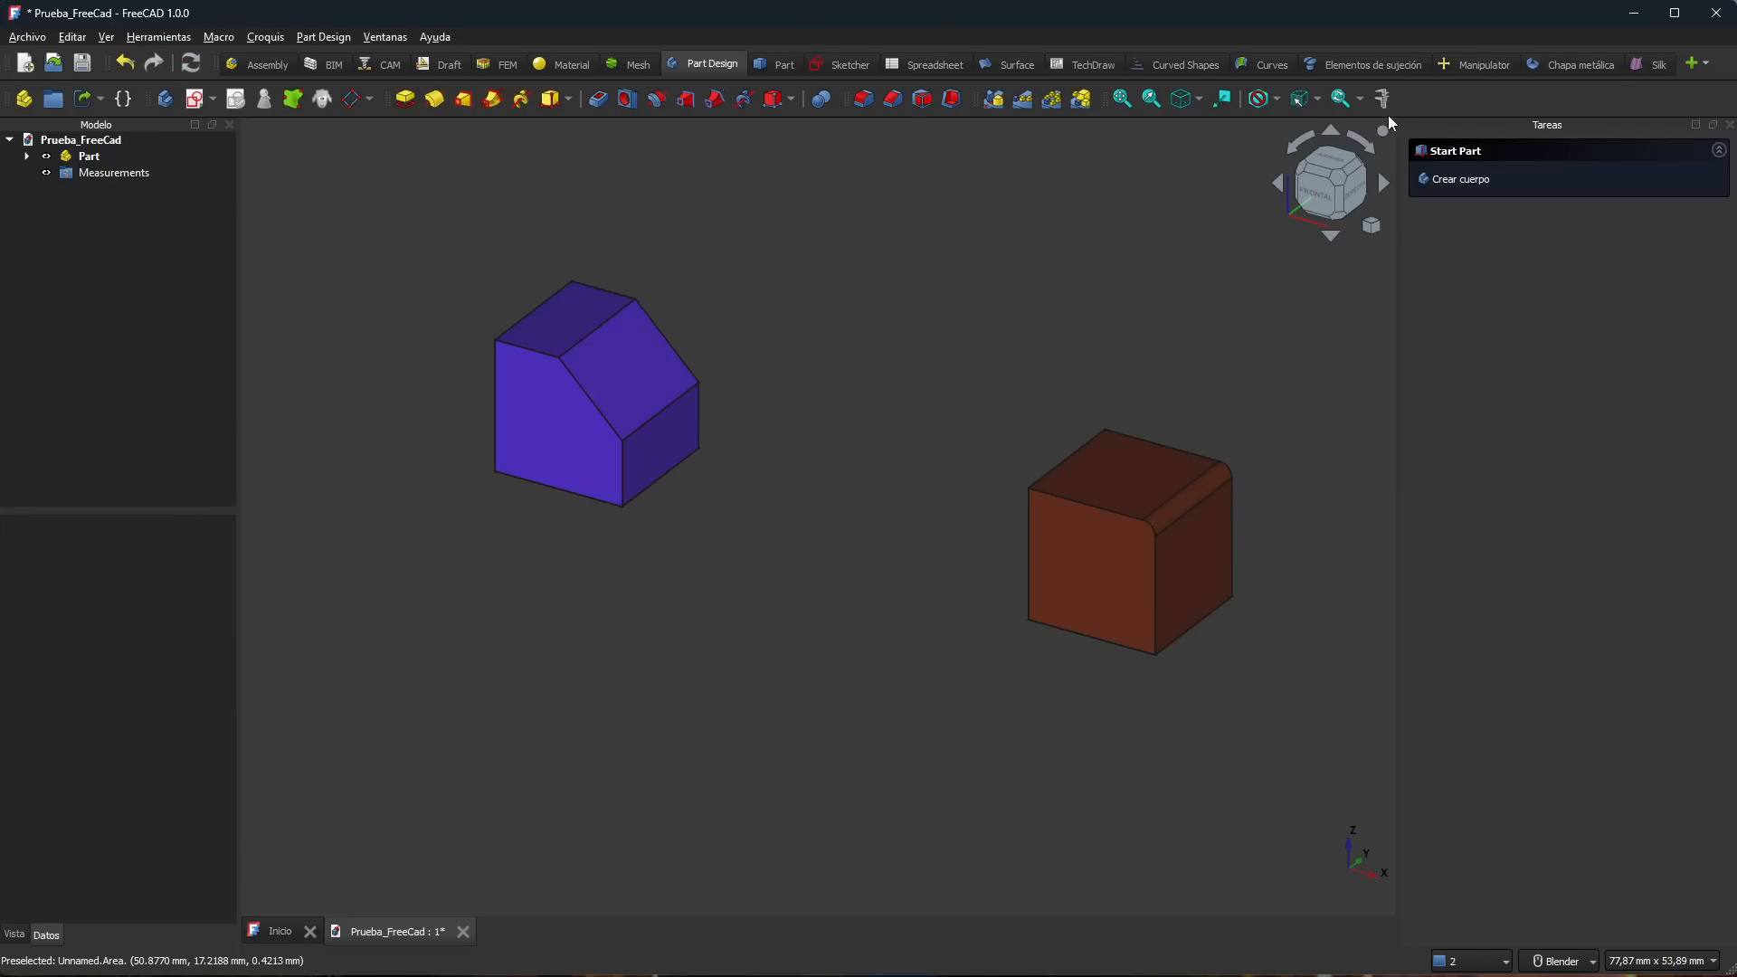
Step: Restart the Measurement tool, measure the purple body's short vertical front edge, save the measurement and close the tool
middle_click_drag(1064, 438, 808, 597)
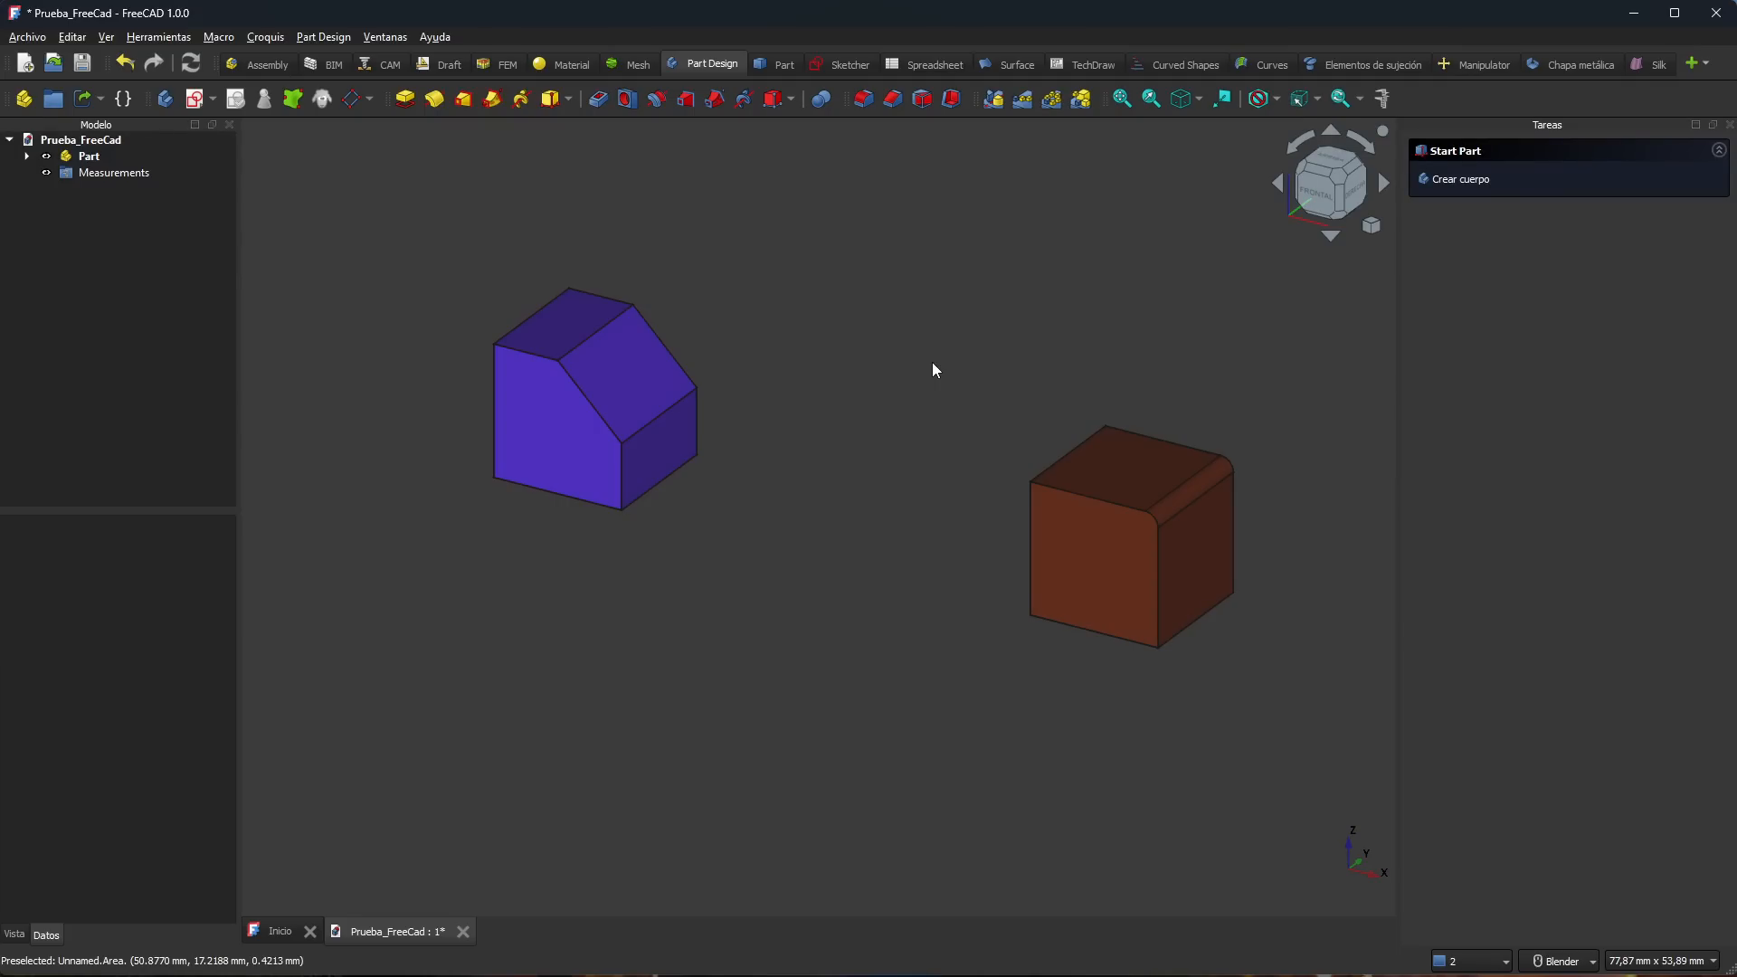
left_click(1382, 106)
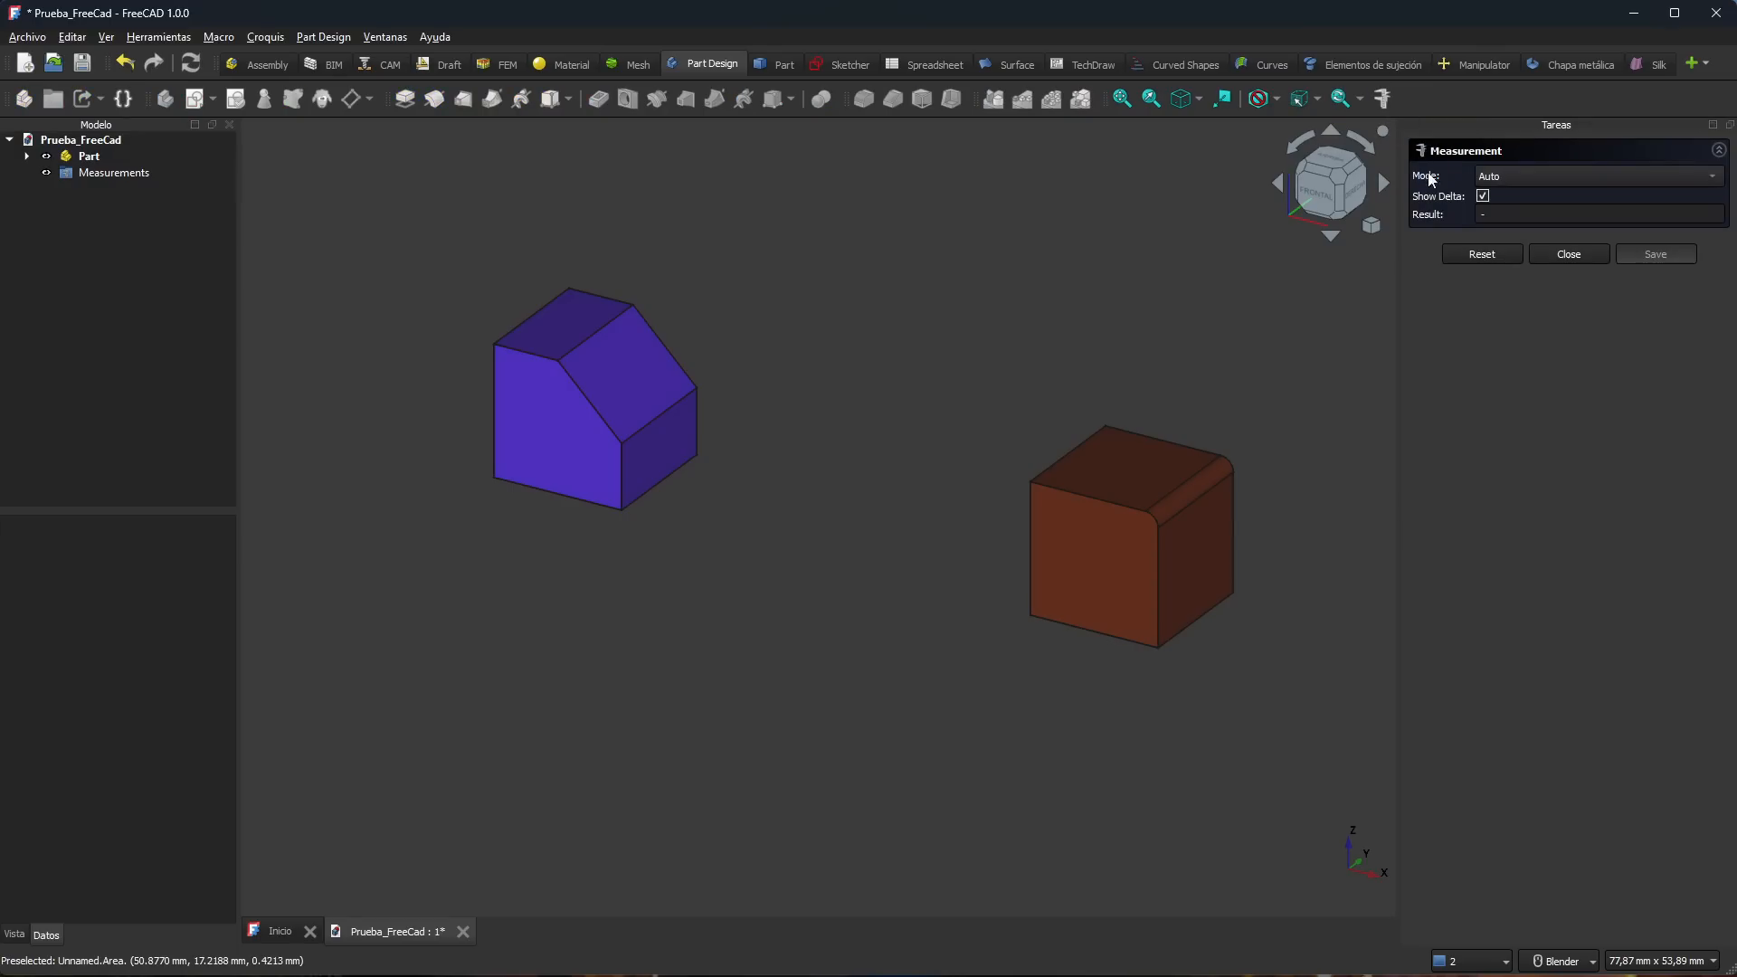
left_click(622, 475)
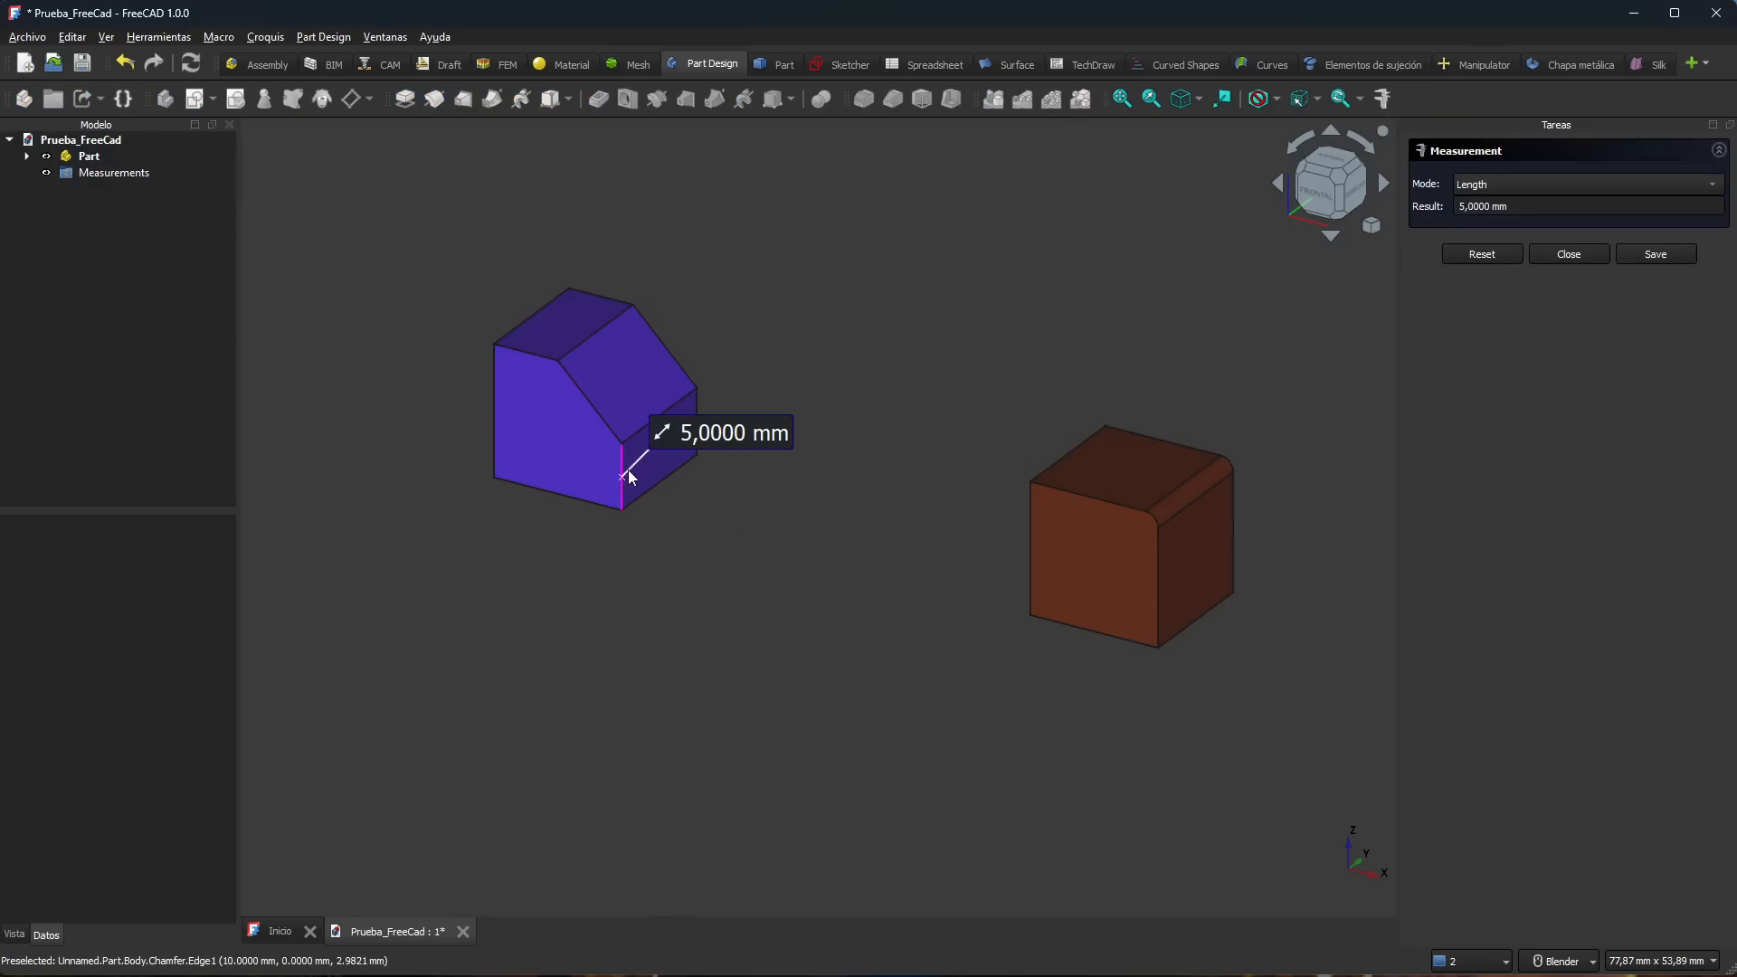
left_click(1672, 240)
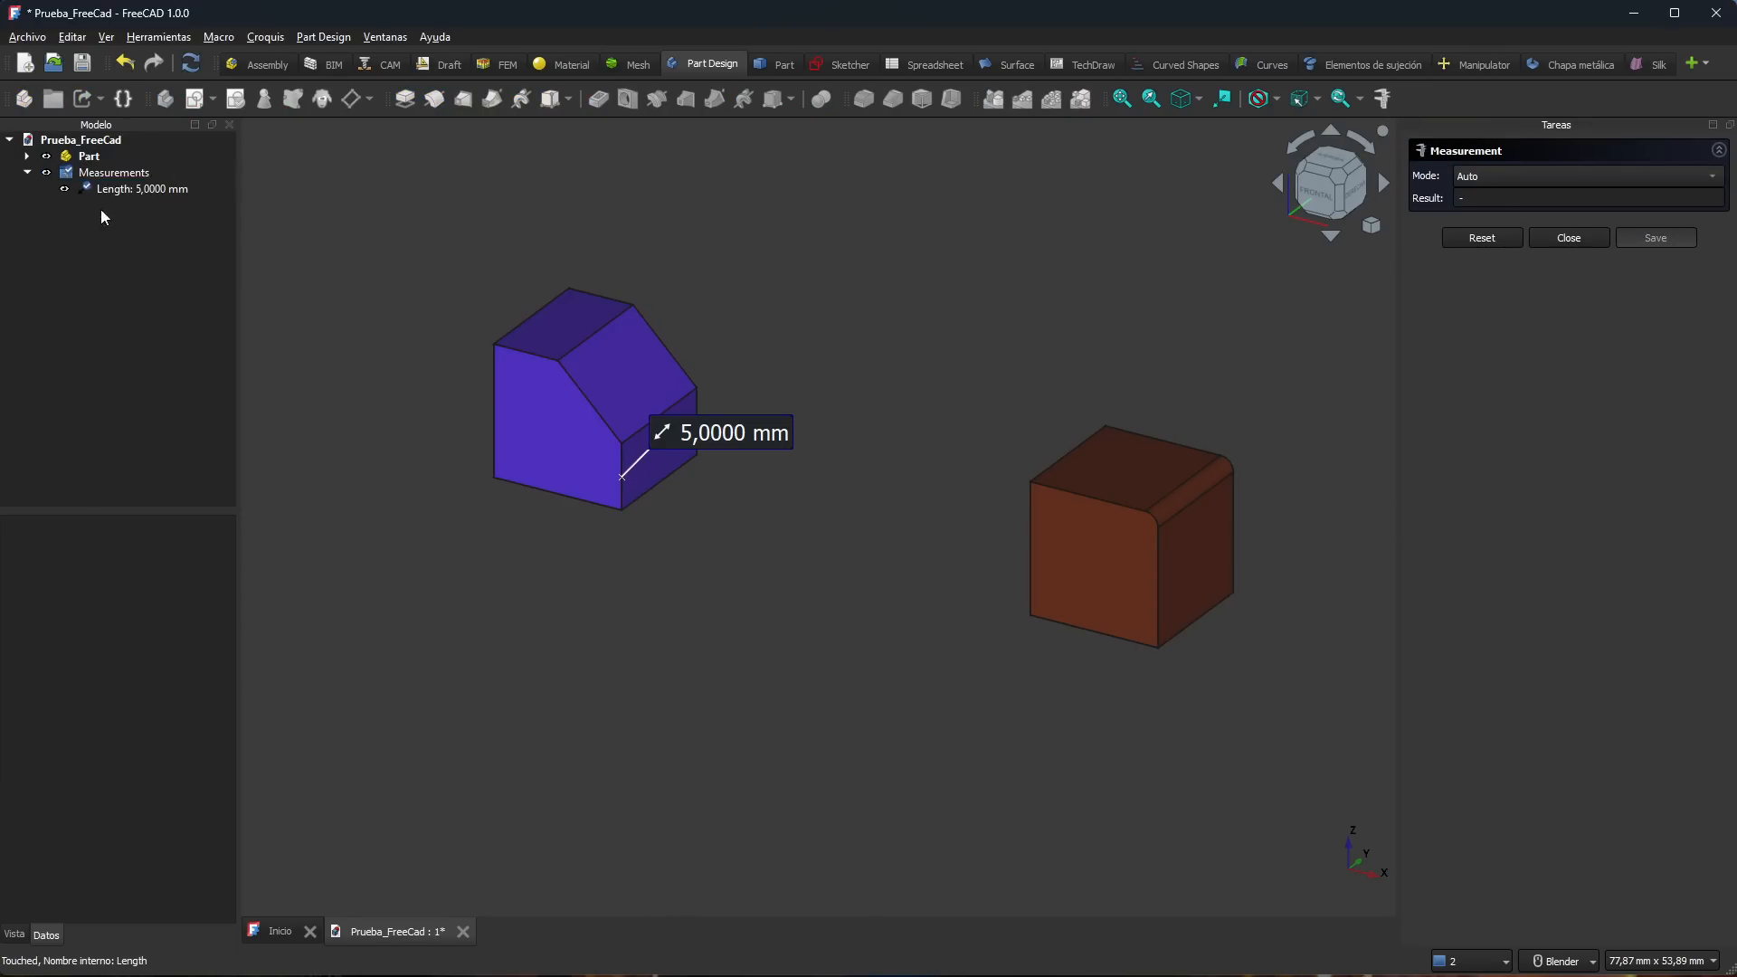
left_click(1568, 238)
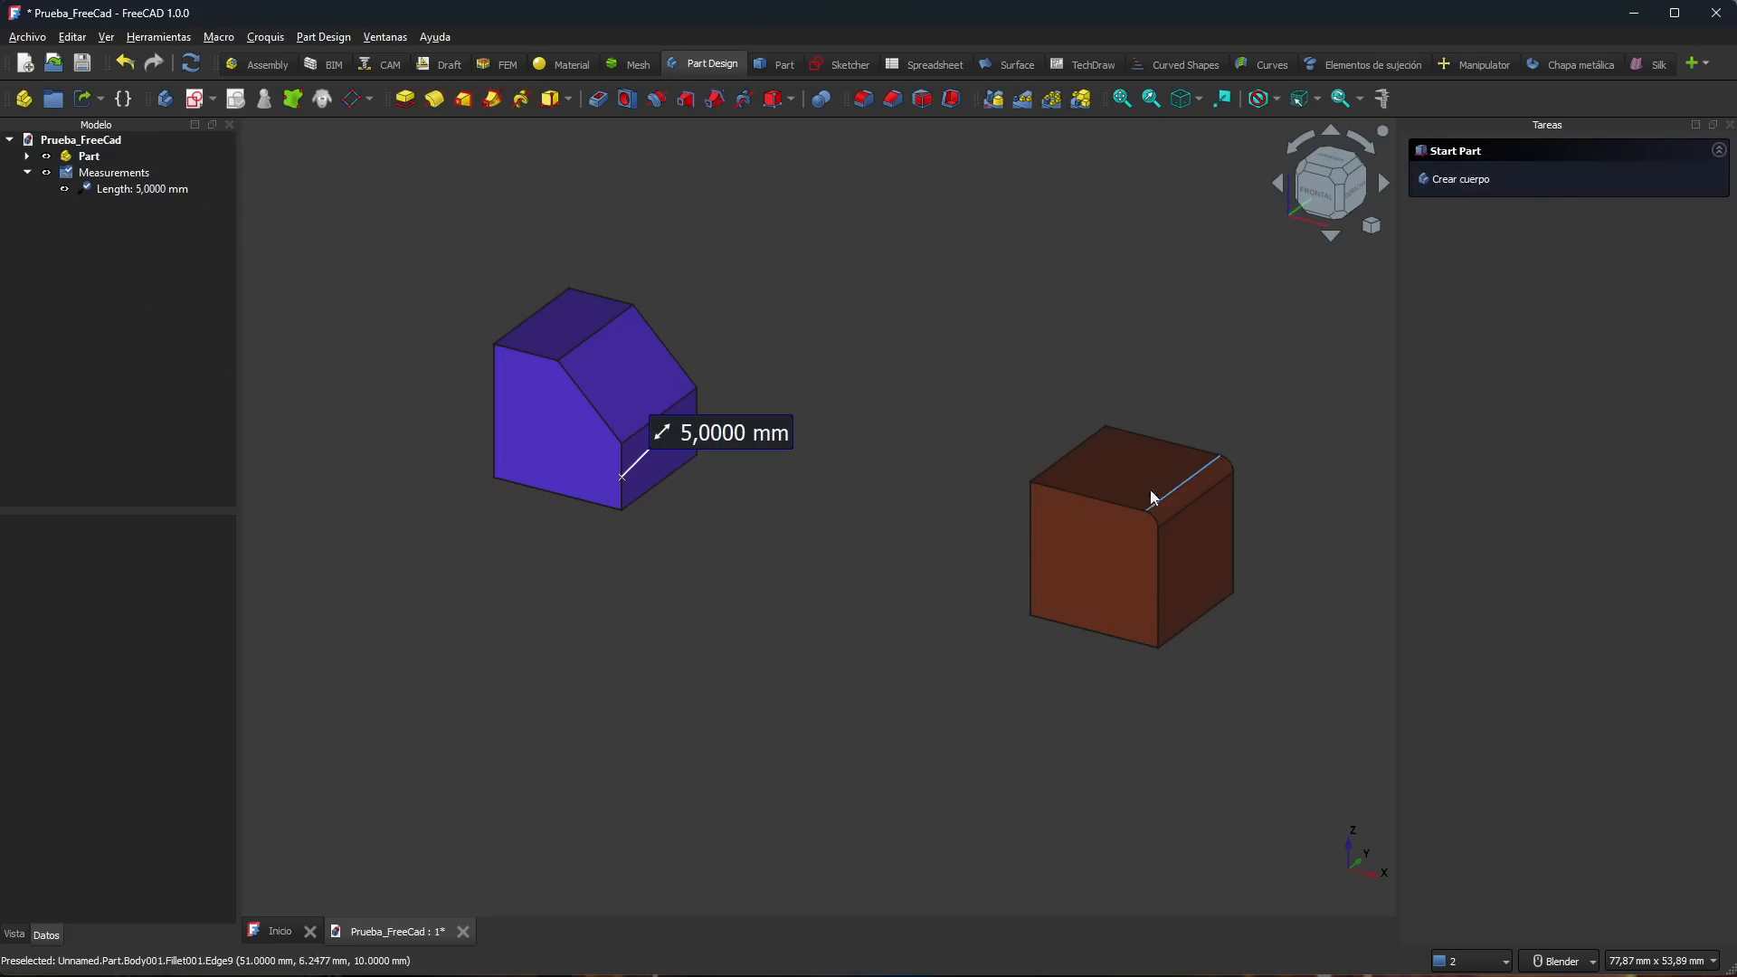
Step: Check the lengths of the purple body's tall and short vertical front edges by selecting each without the Measurement tool, and clear the selection
mouse_move(741, 538)
middle_mouse_down()
mouse_move(957, 497)
mouse_move(751, 534)
middle_mouse_up()
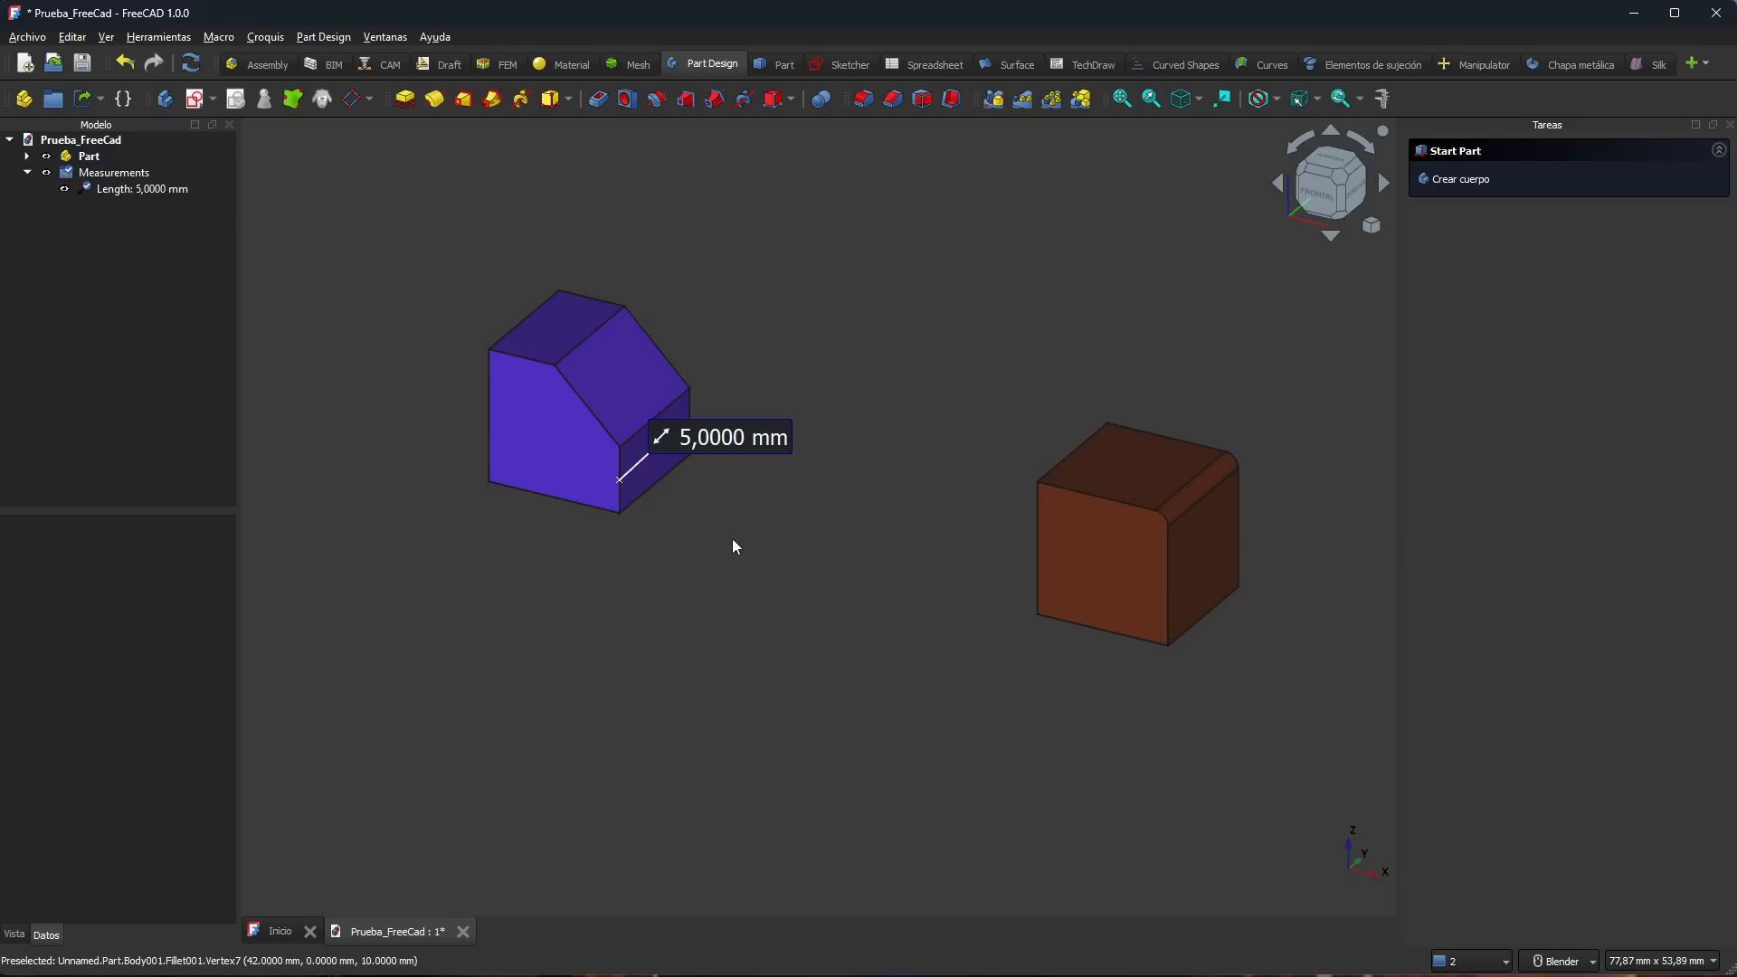
left_click(490, 431)
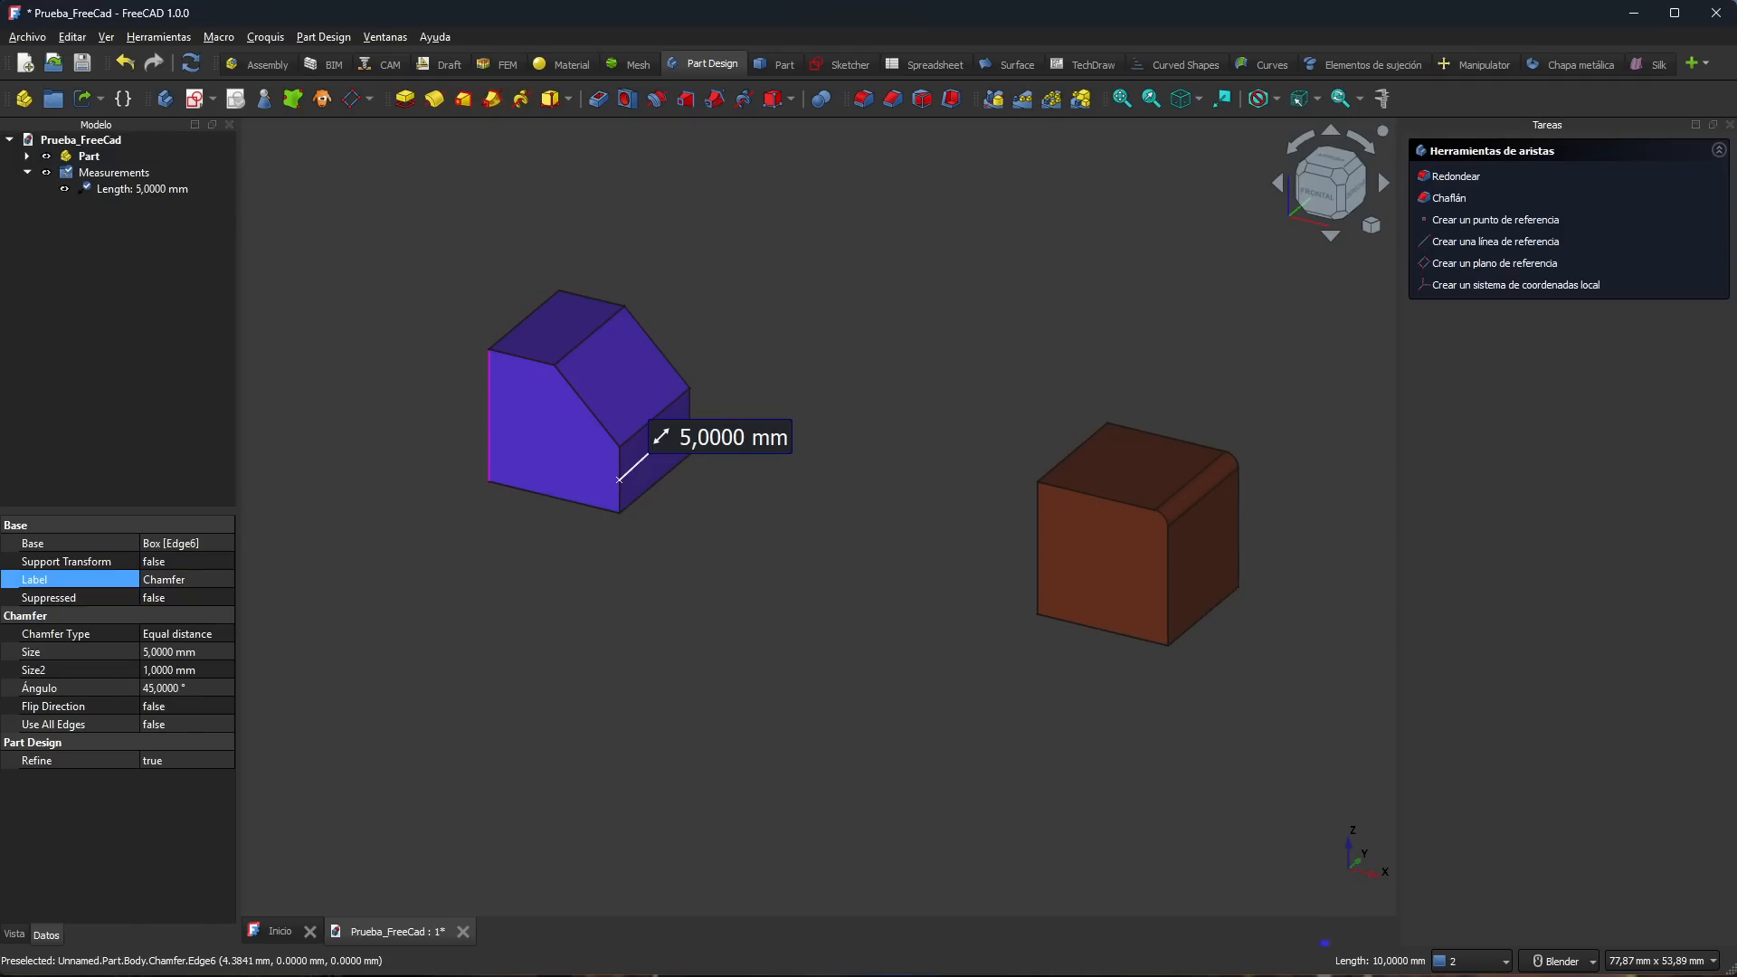
left_click_drag(1323, 943, 1417, 971)
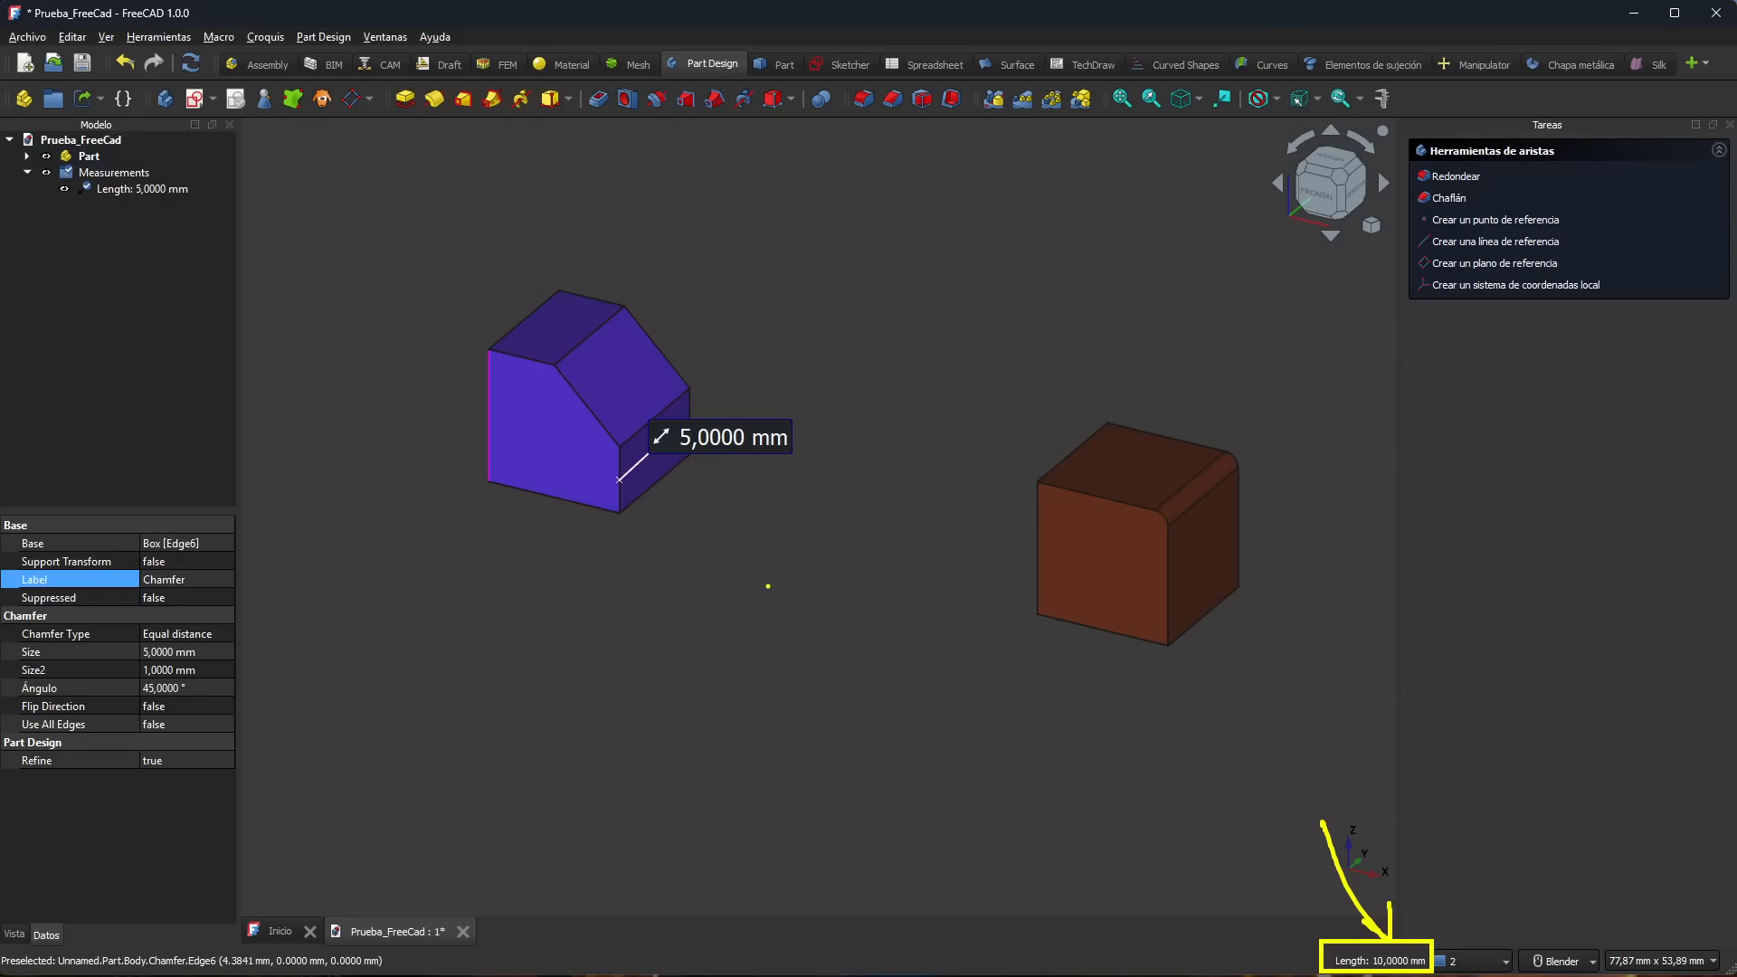
left_click(621, 499)
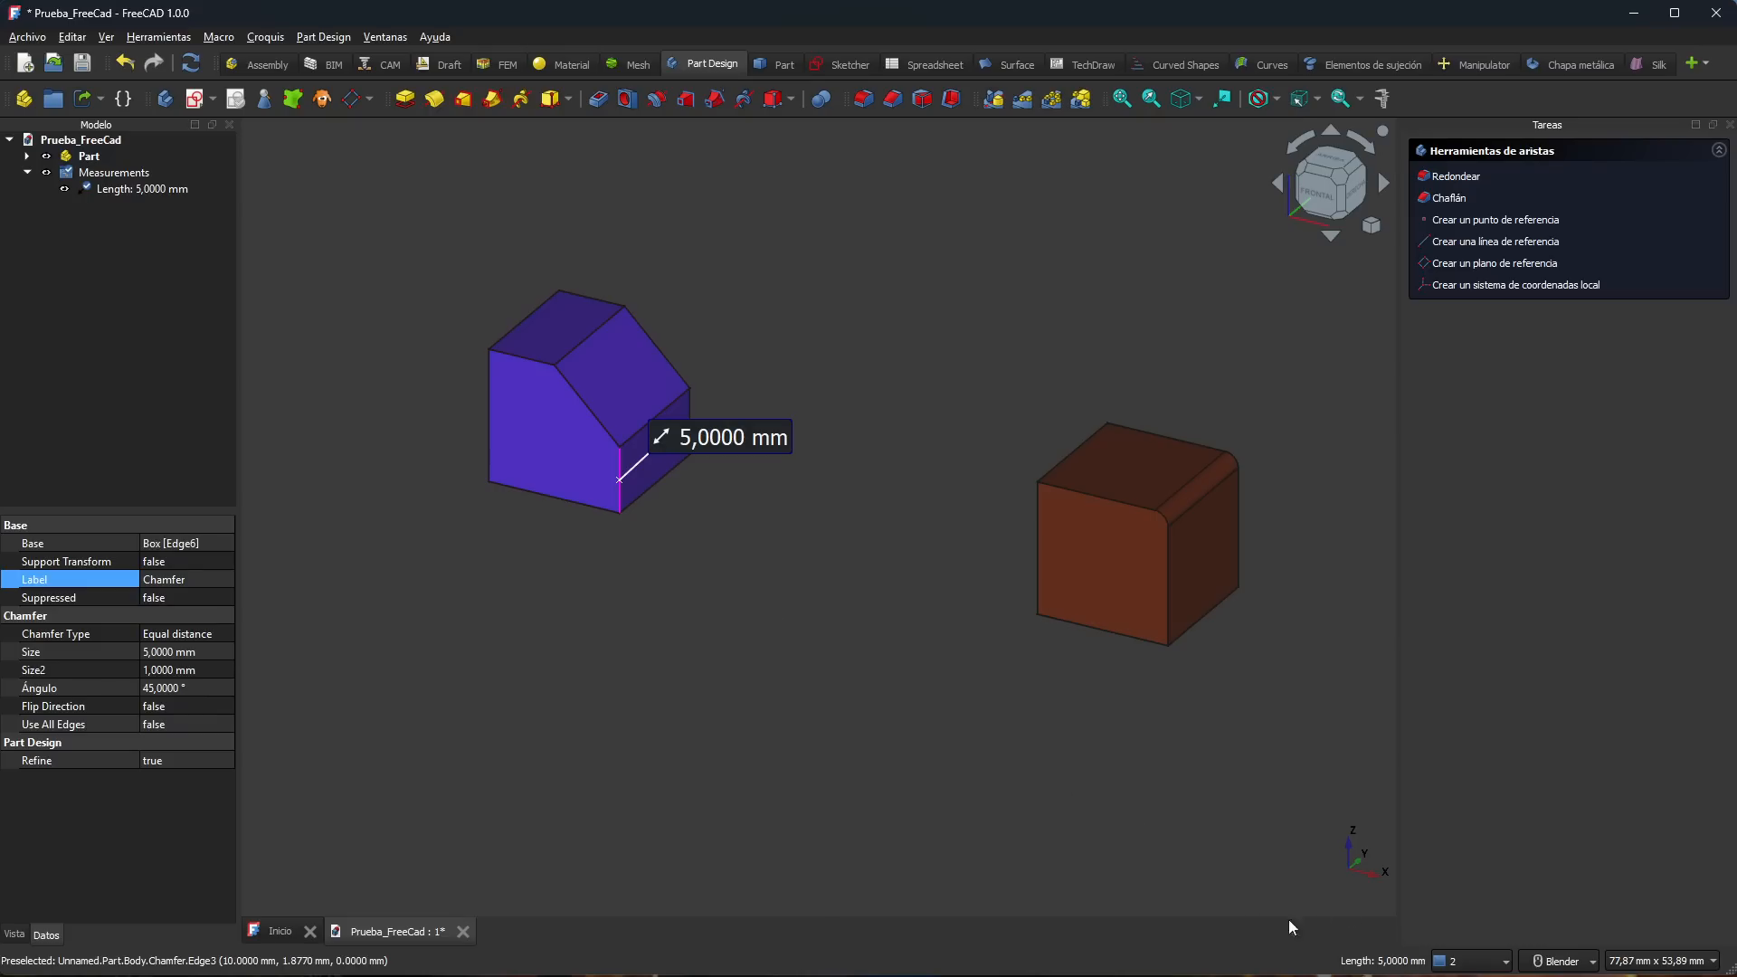
left_click(626, 548)
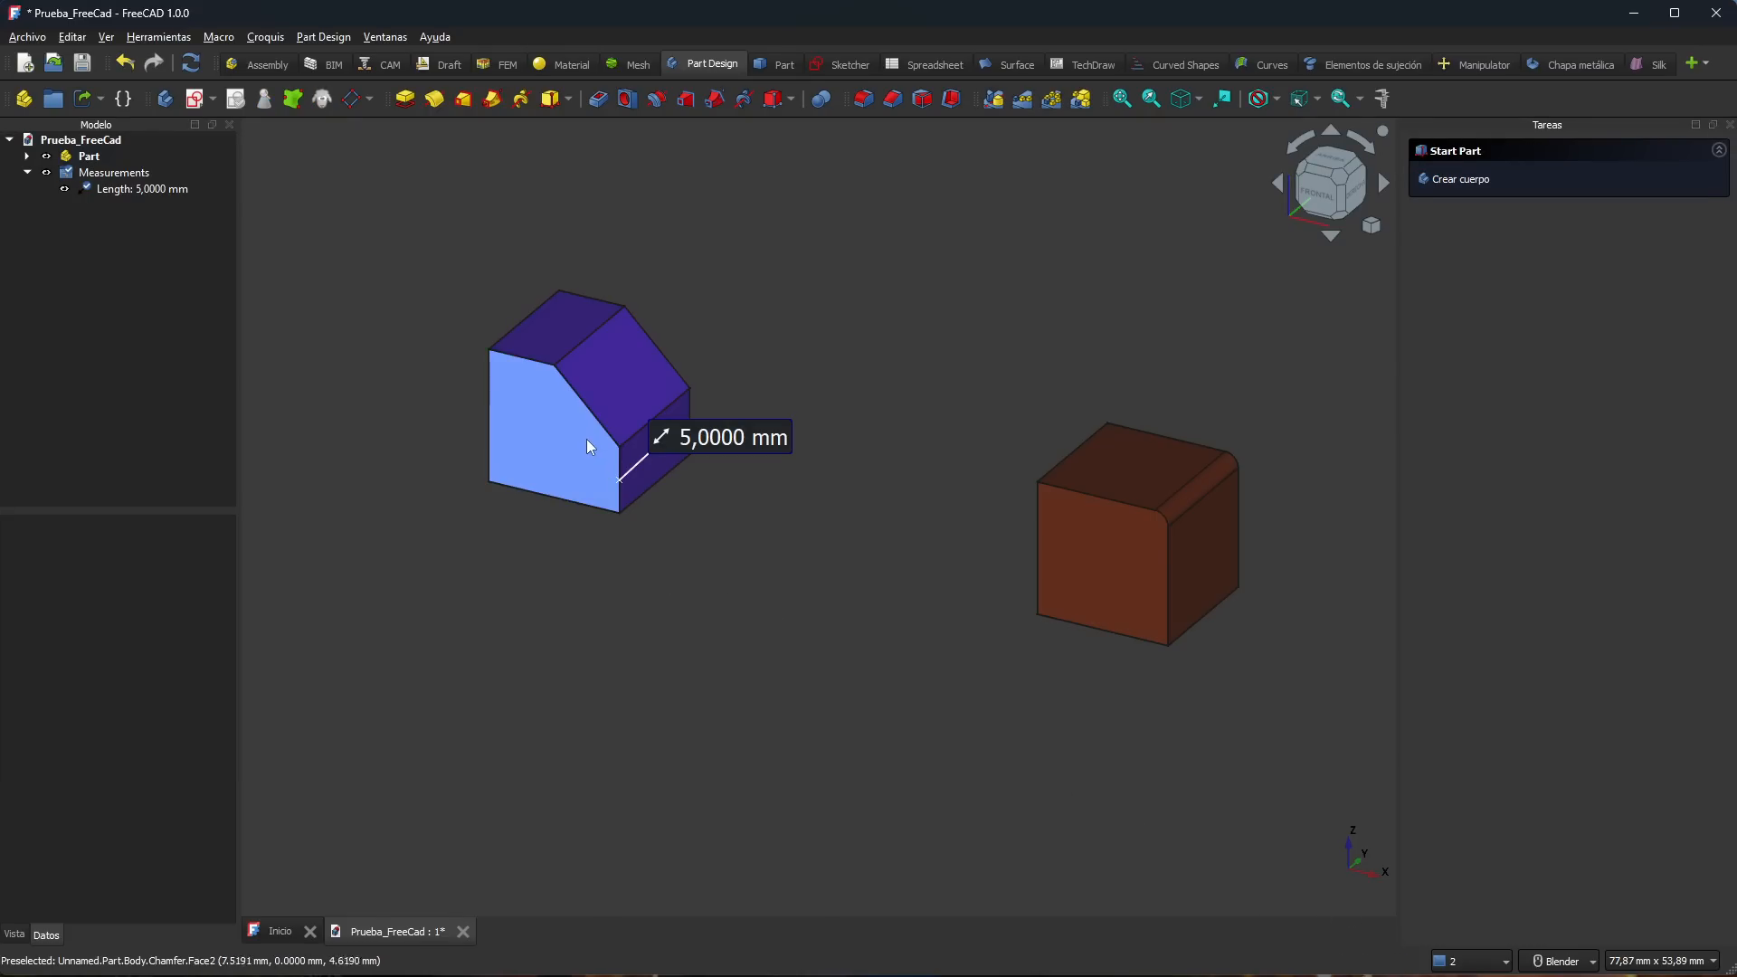
Step: Select the sloping chamfer edge and short vertical edge together twice to check their angle and total length, clearing the selection each time
left_click(594, 416)
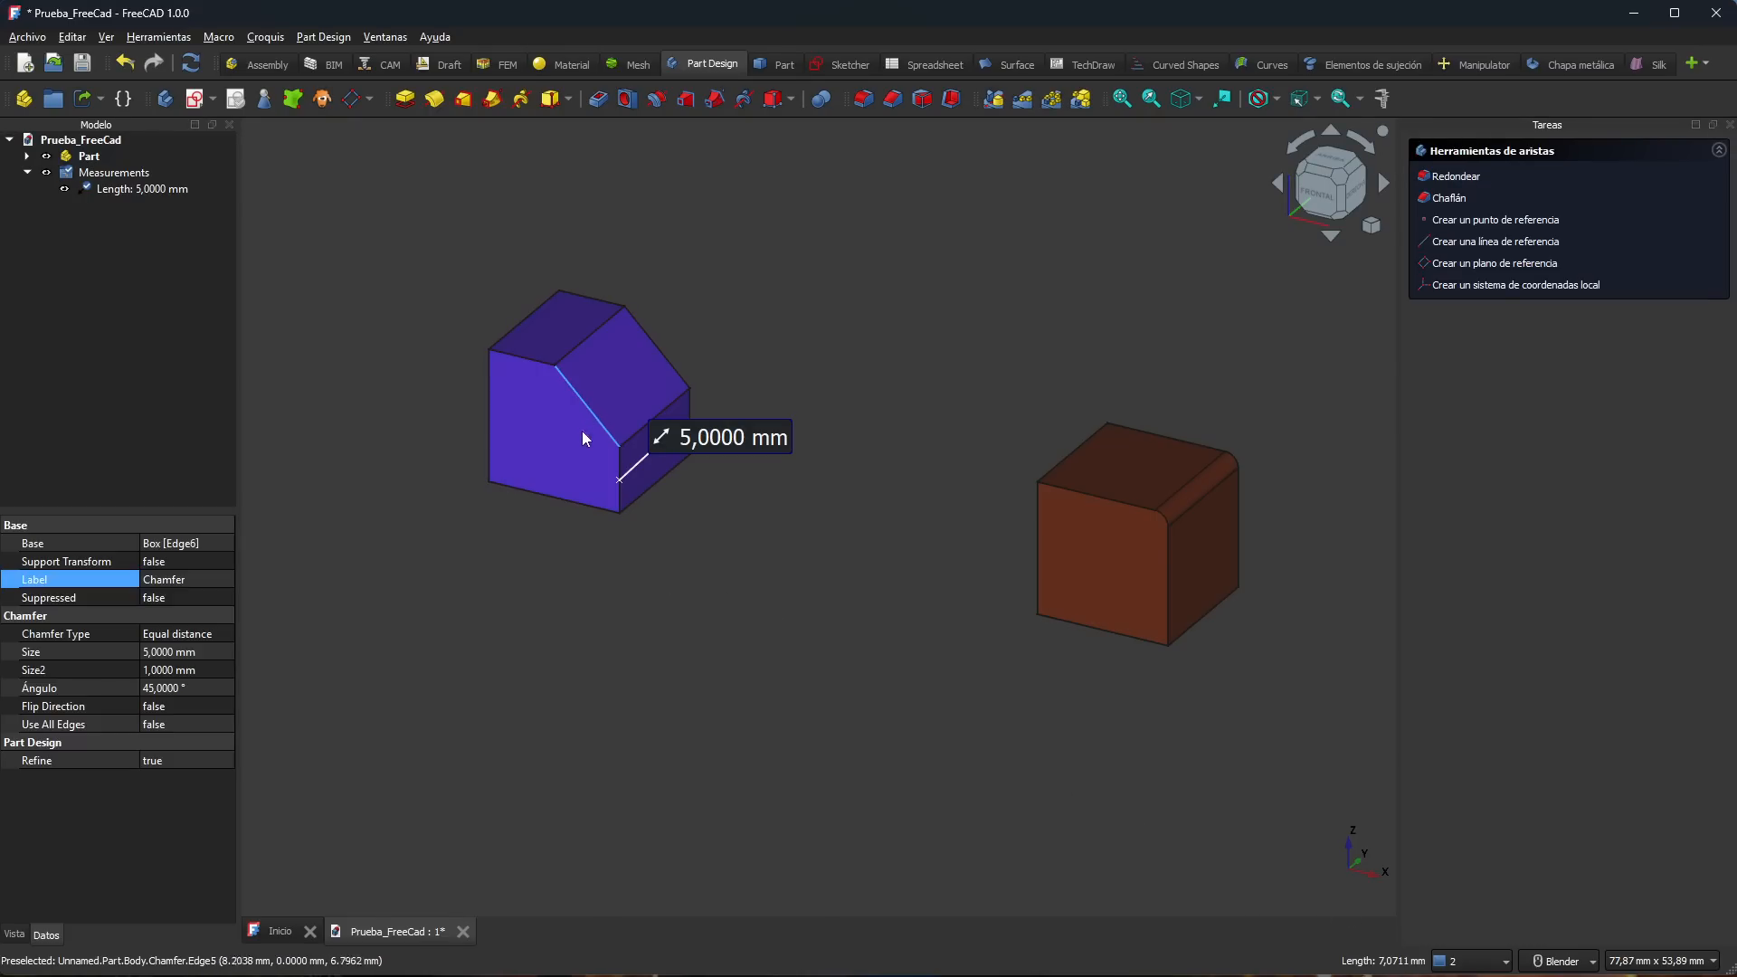
left_click(619, 466, "ctrl")
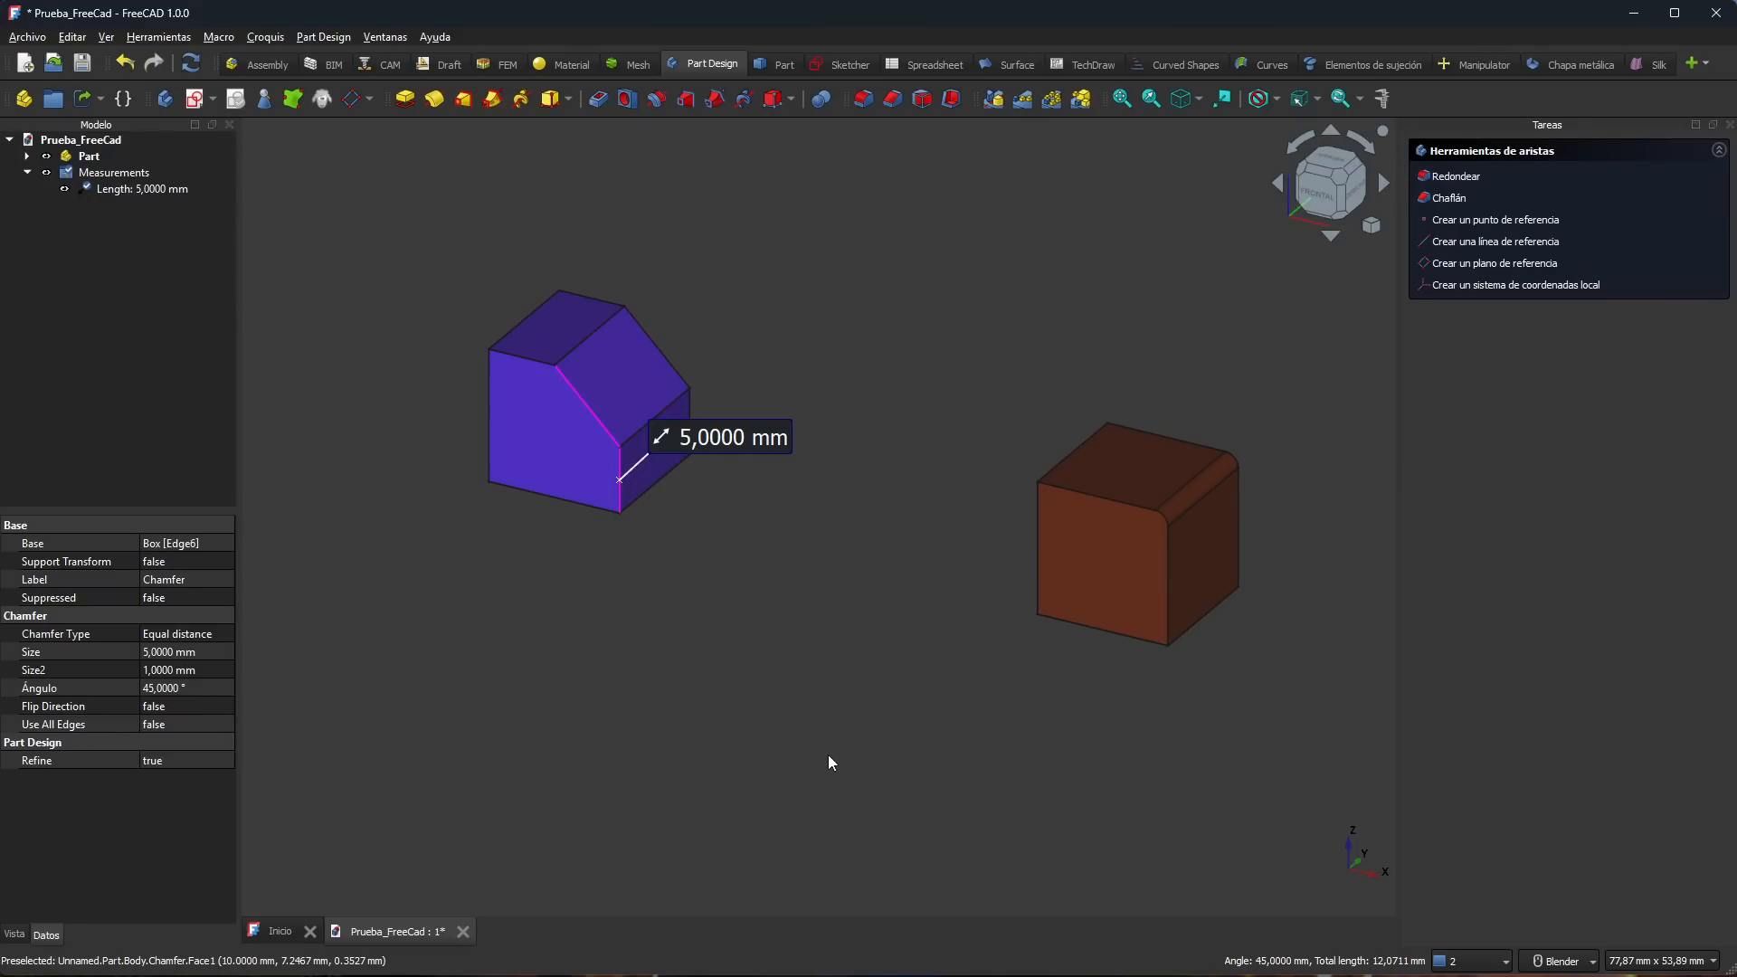
left_click(784, 637)
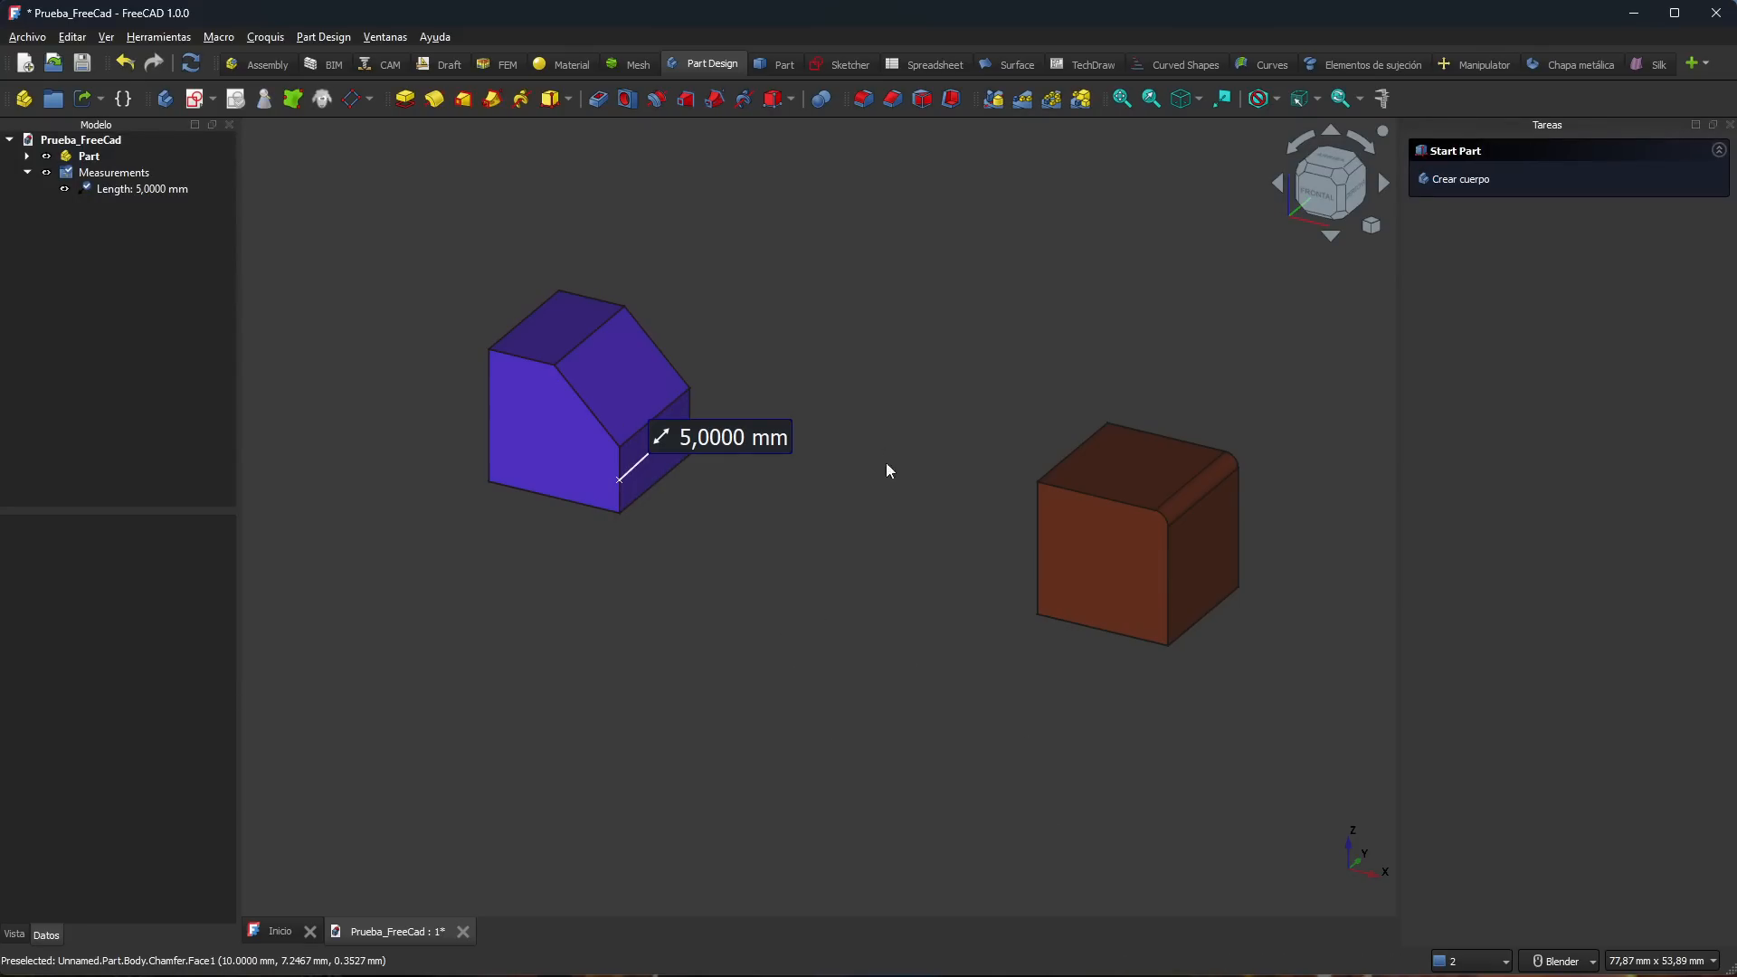
left_click(589, 417)
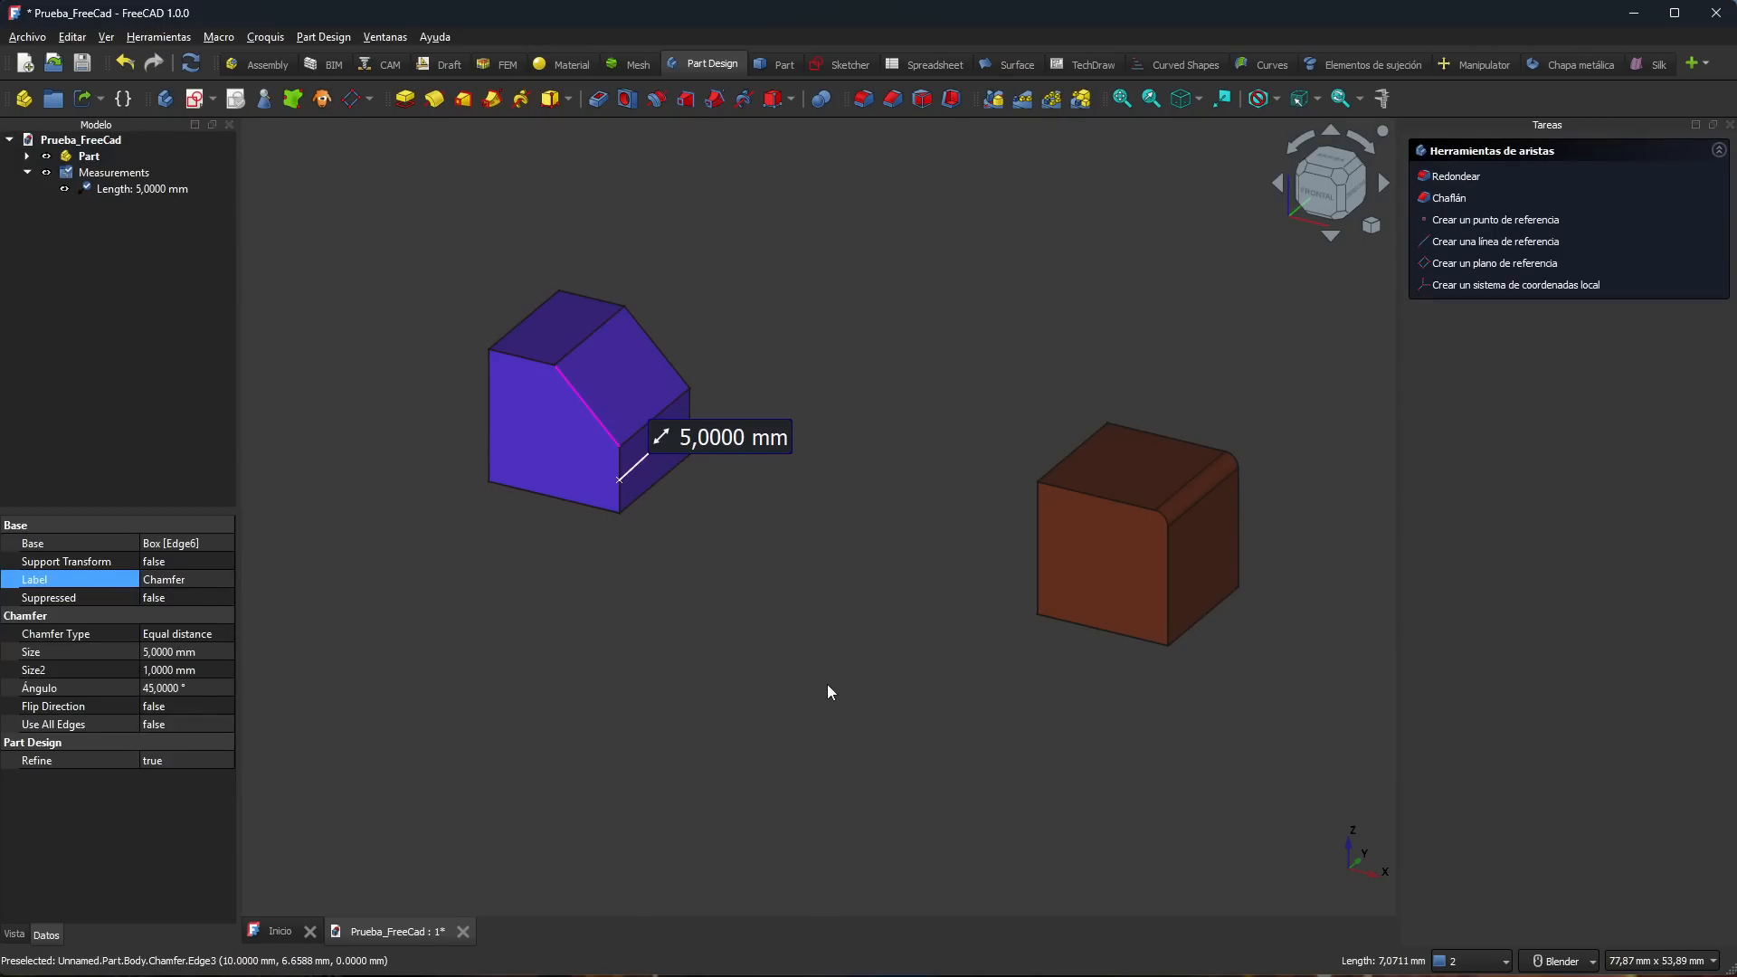
left_click(619, 496, "ctrl")
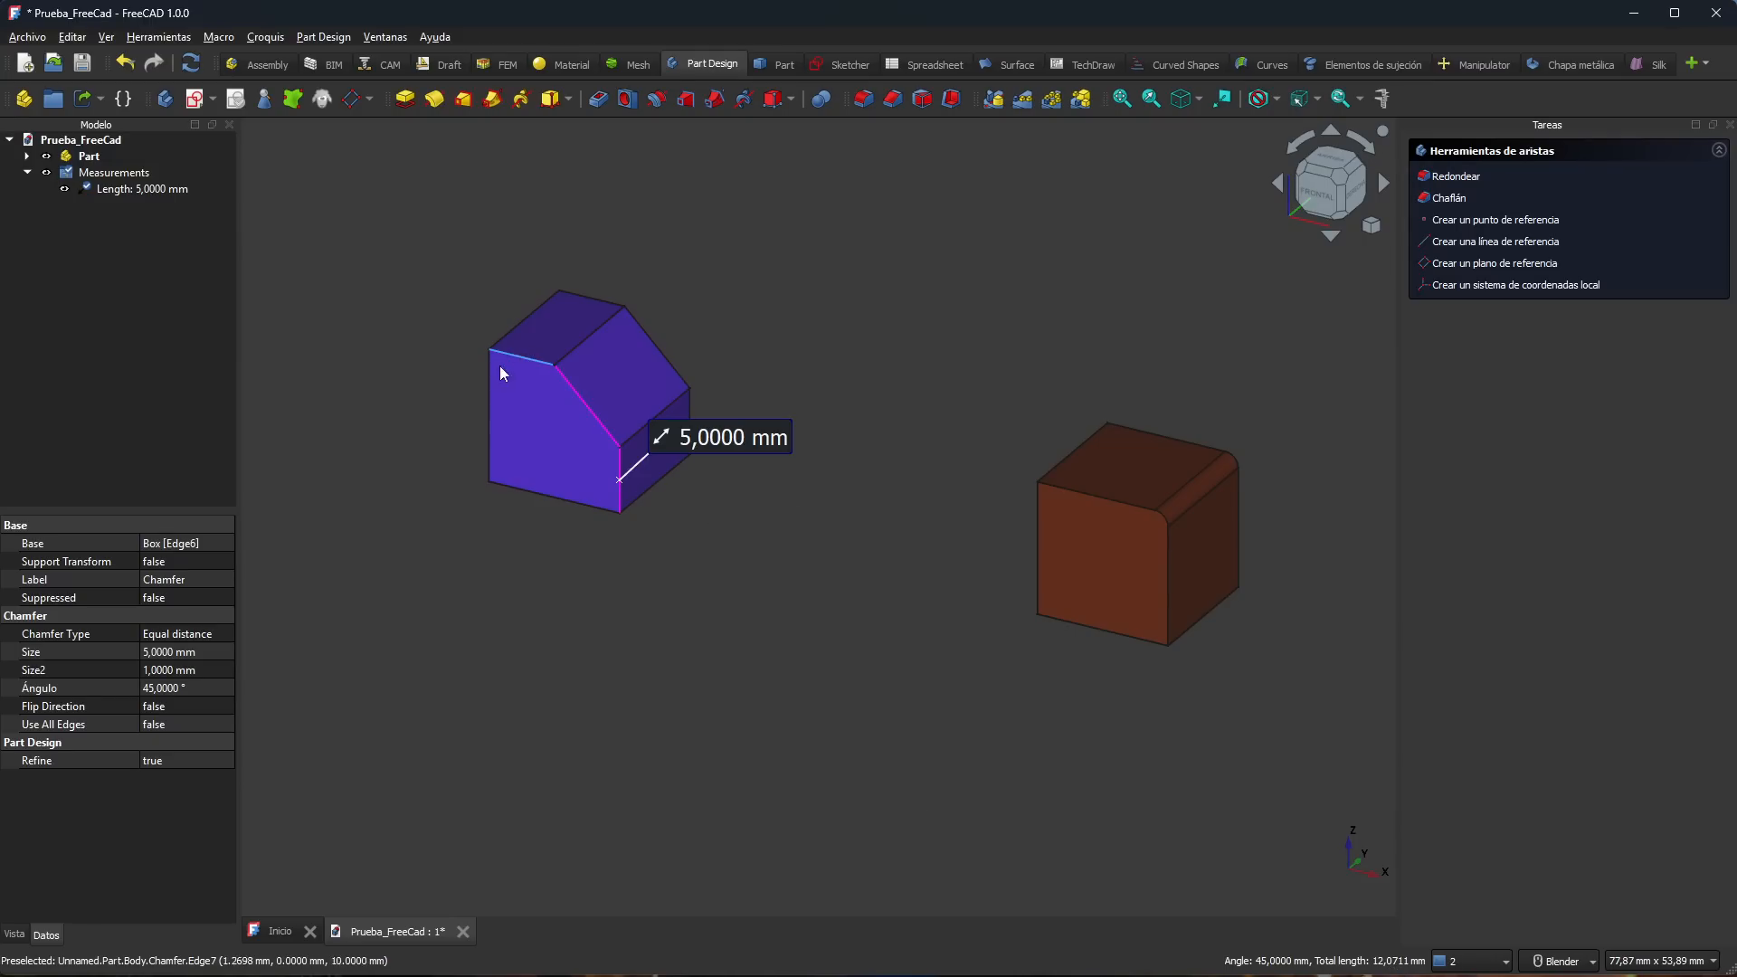
scroll(478, 355, "up", 2)
scroll(464, 361, "up", 1)
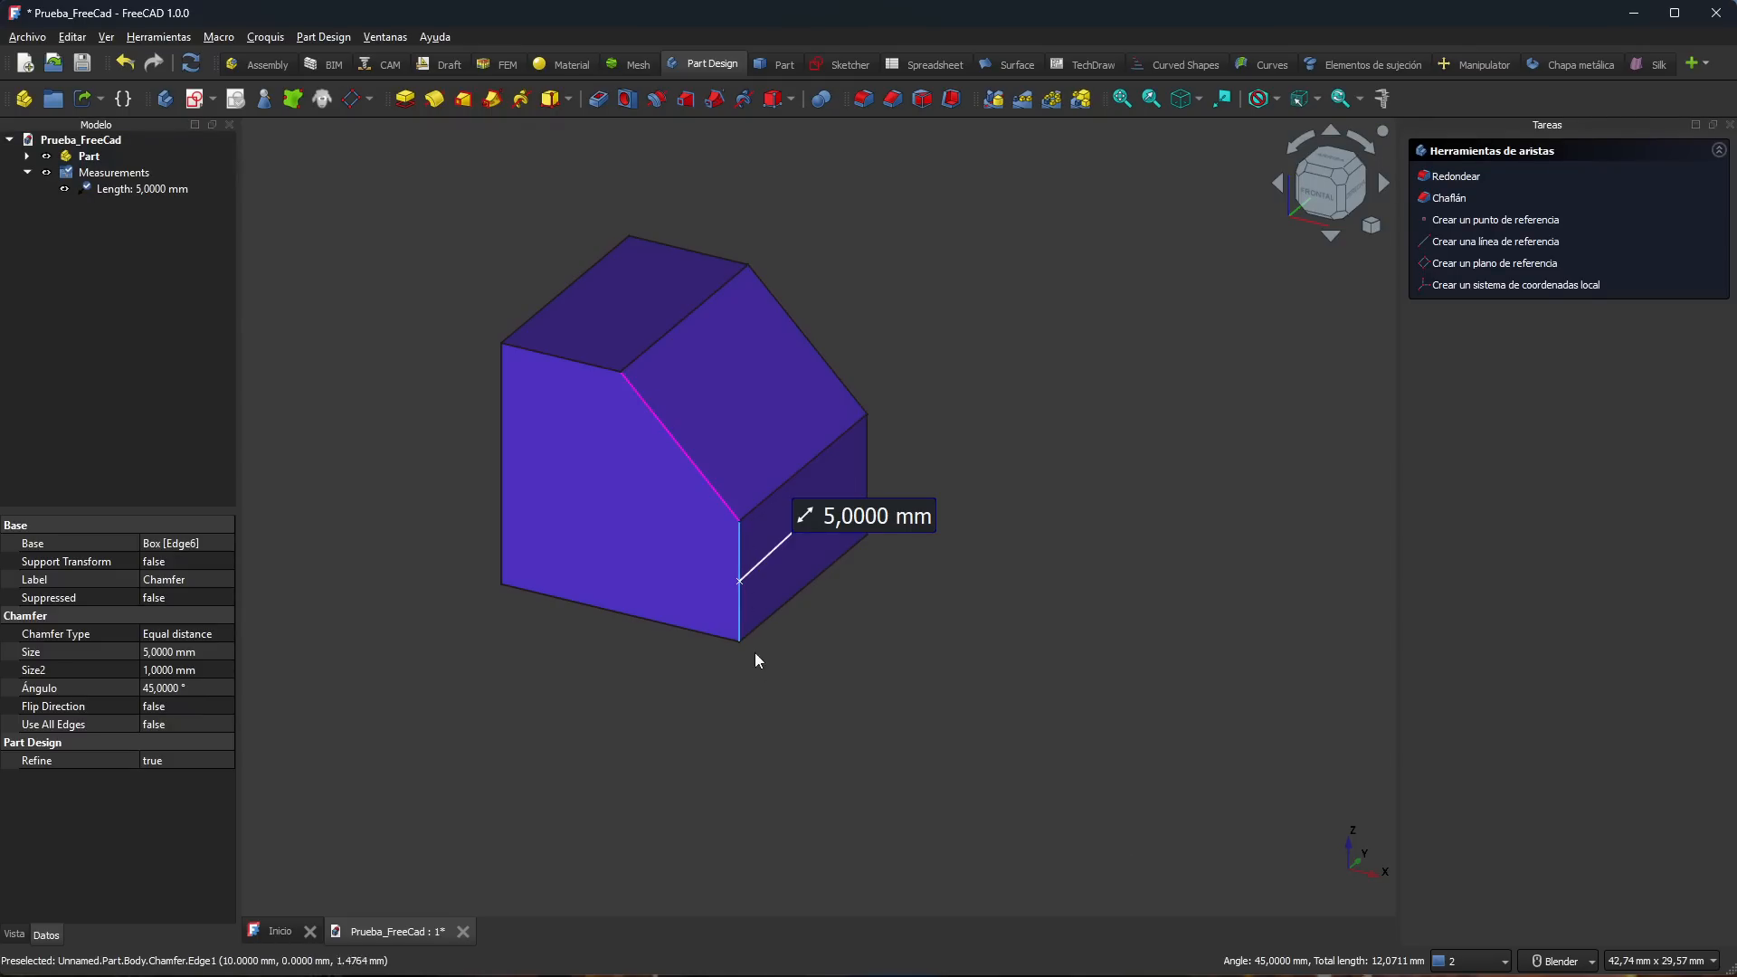
left_click(1066, 763)
Step: Select the purple body's square side face and the brown body's side face below the fillet to check their distance, and clear the selection
middle_click_drag(437, 567, 675, 544)
scroll(675, 545, "down", 5)
left_click(709, 665)
middle_click_drag(910, 665, 863, 686)
left_click(1063, 602, "ctrl")
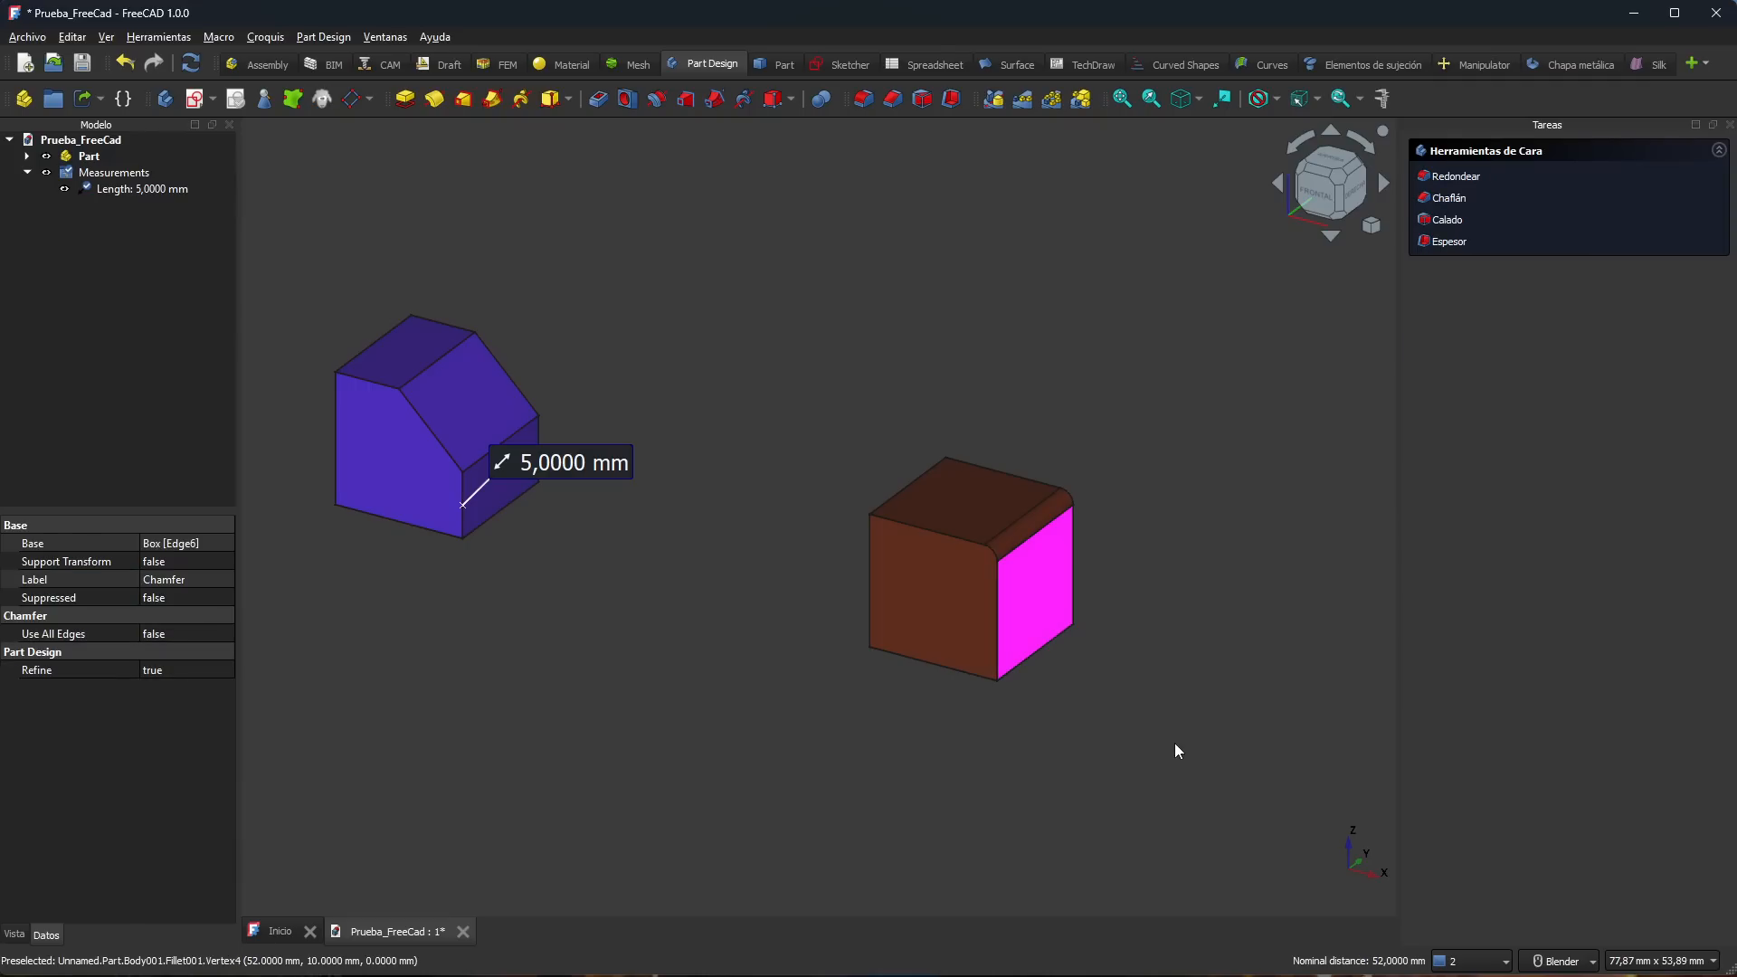
middle_click_drag(817, 718, 989, 814)
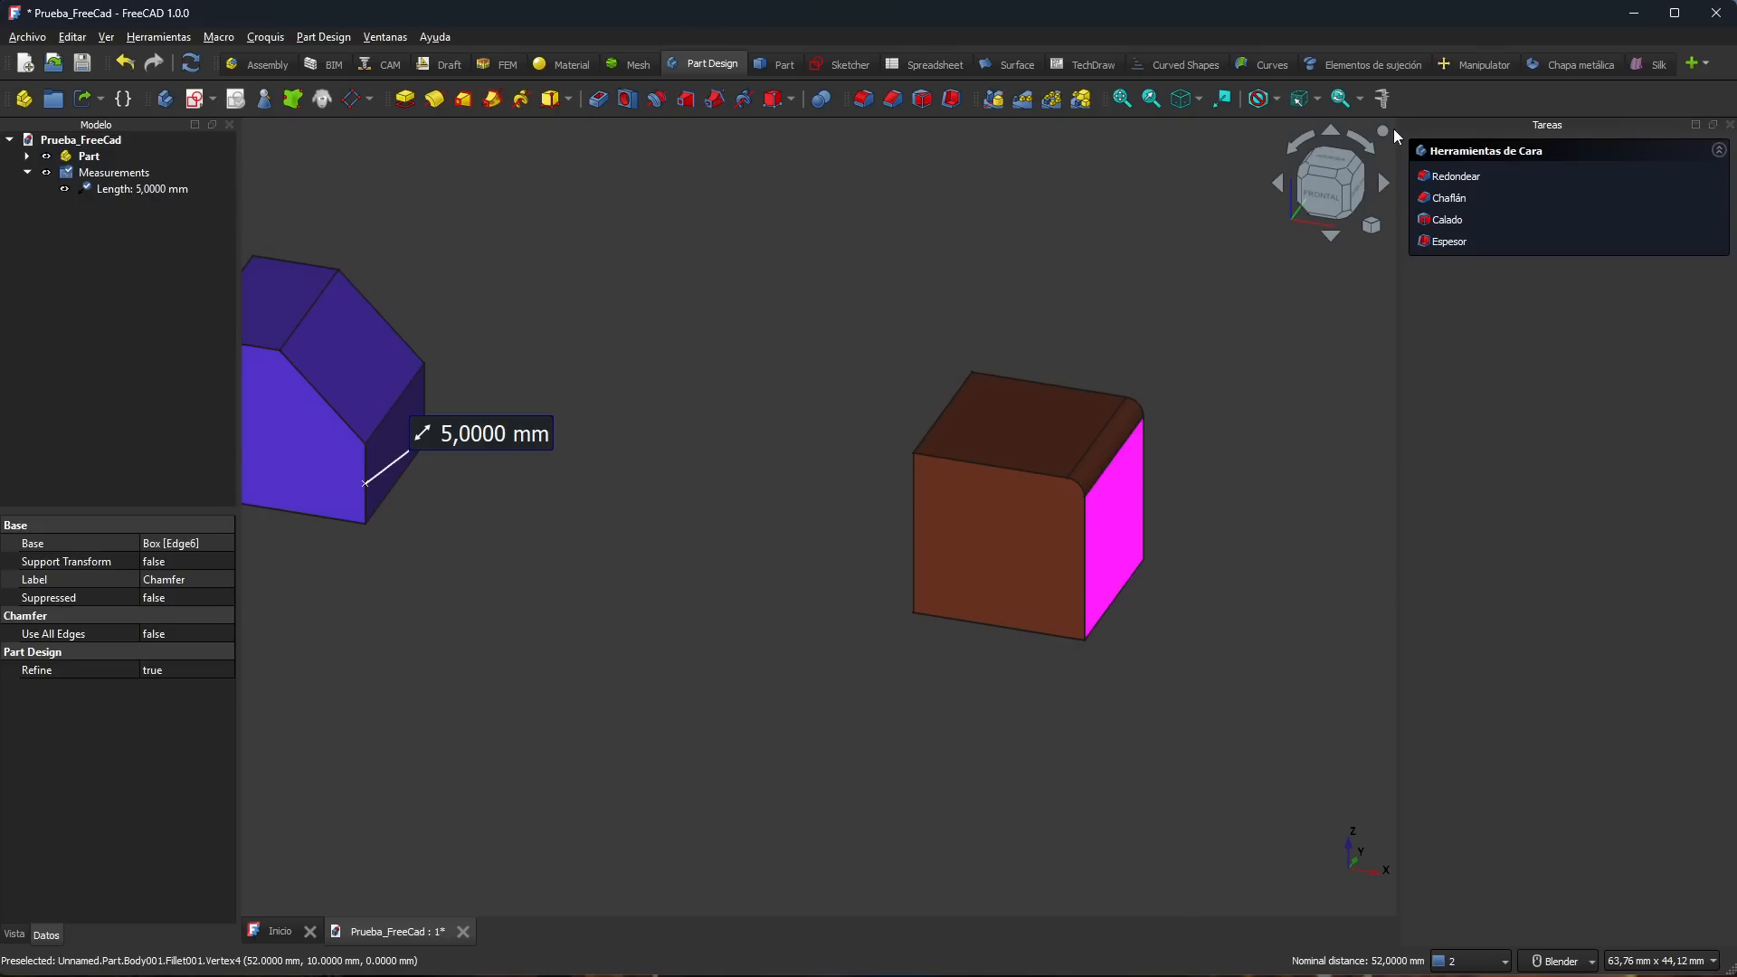
left_click(1198, 568)
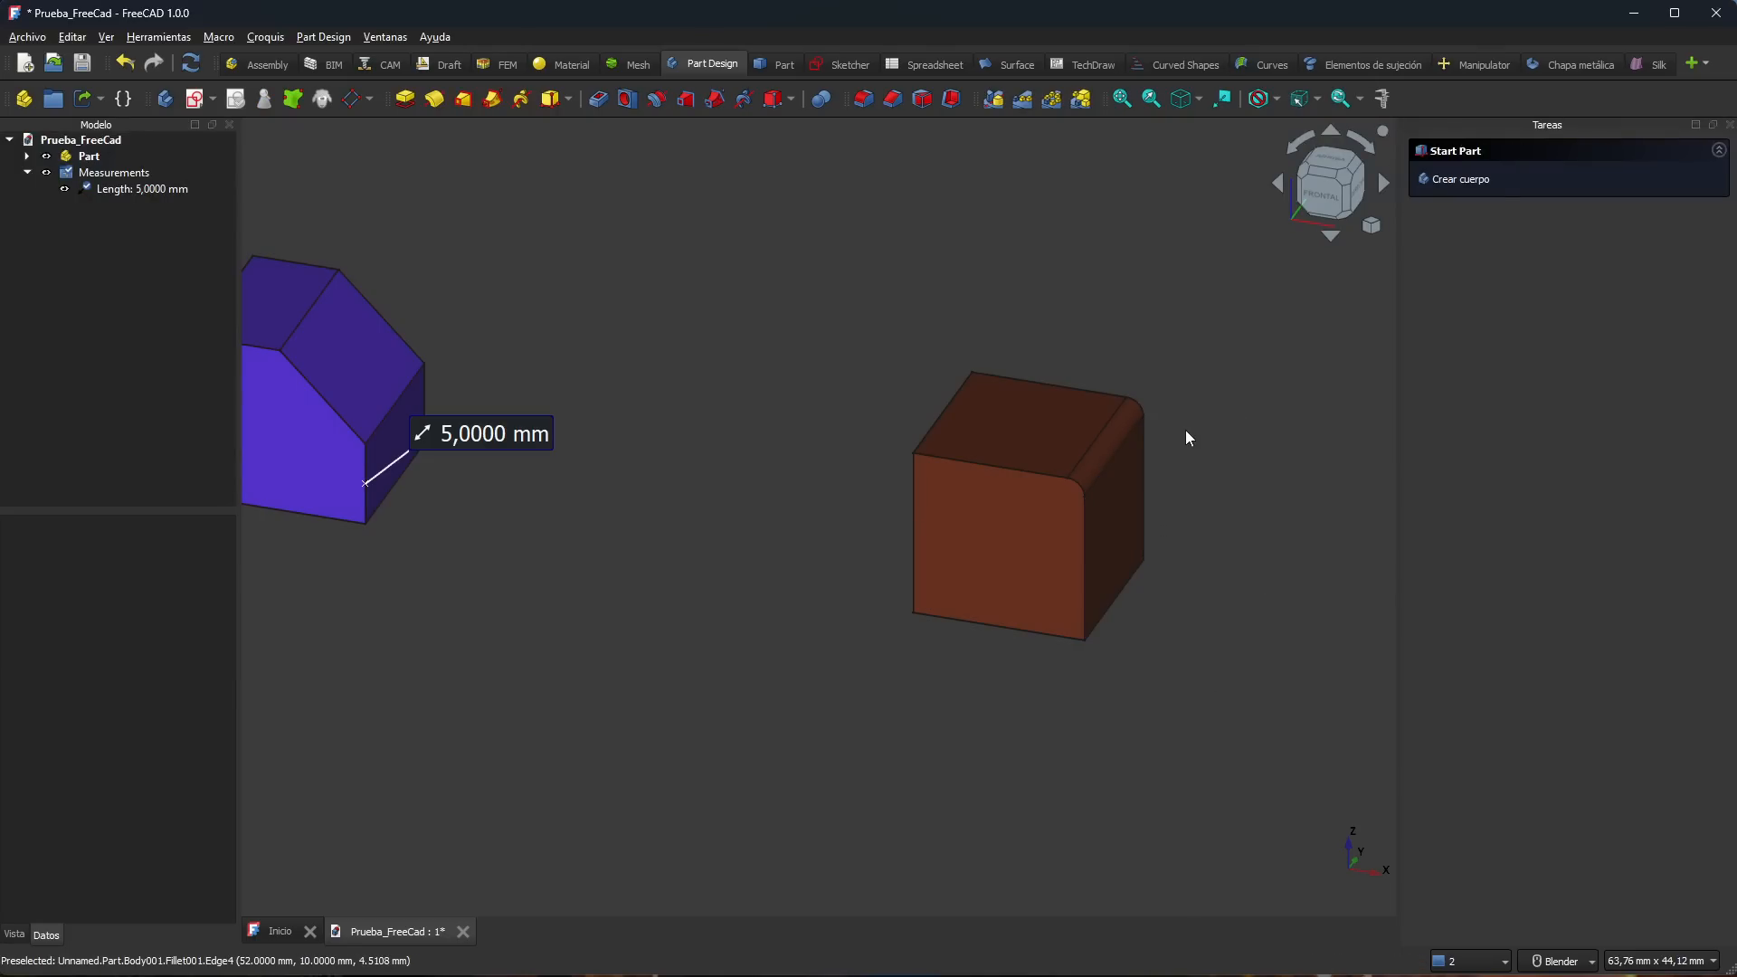
Step: Select the brown body's front fillet arc, check the area of its top face by selection, and clear the selection
scroll(1185, 431, "up", 5)
left_click(901, 572)
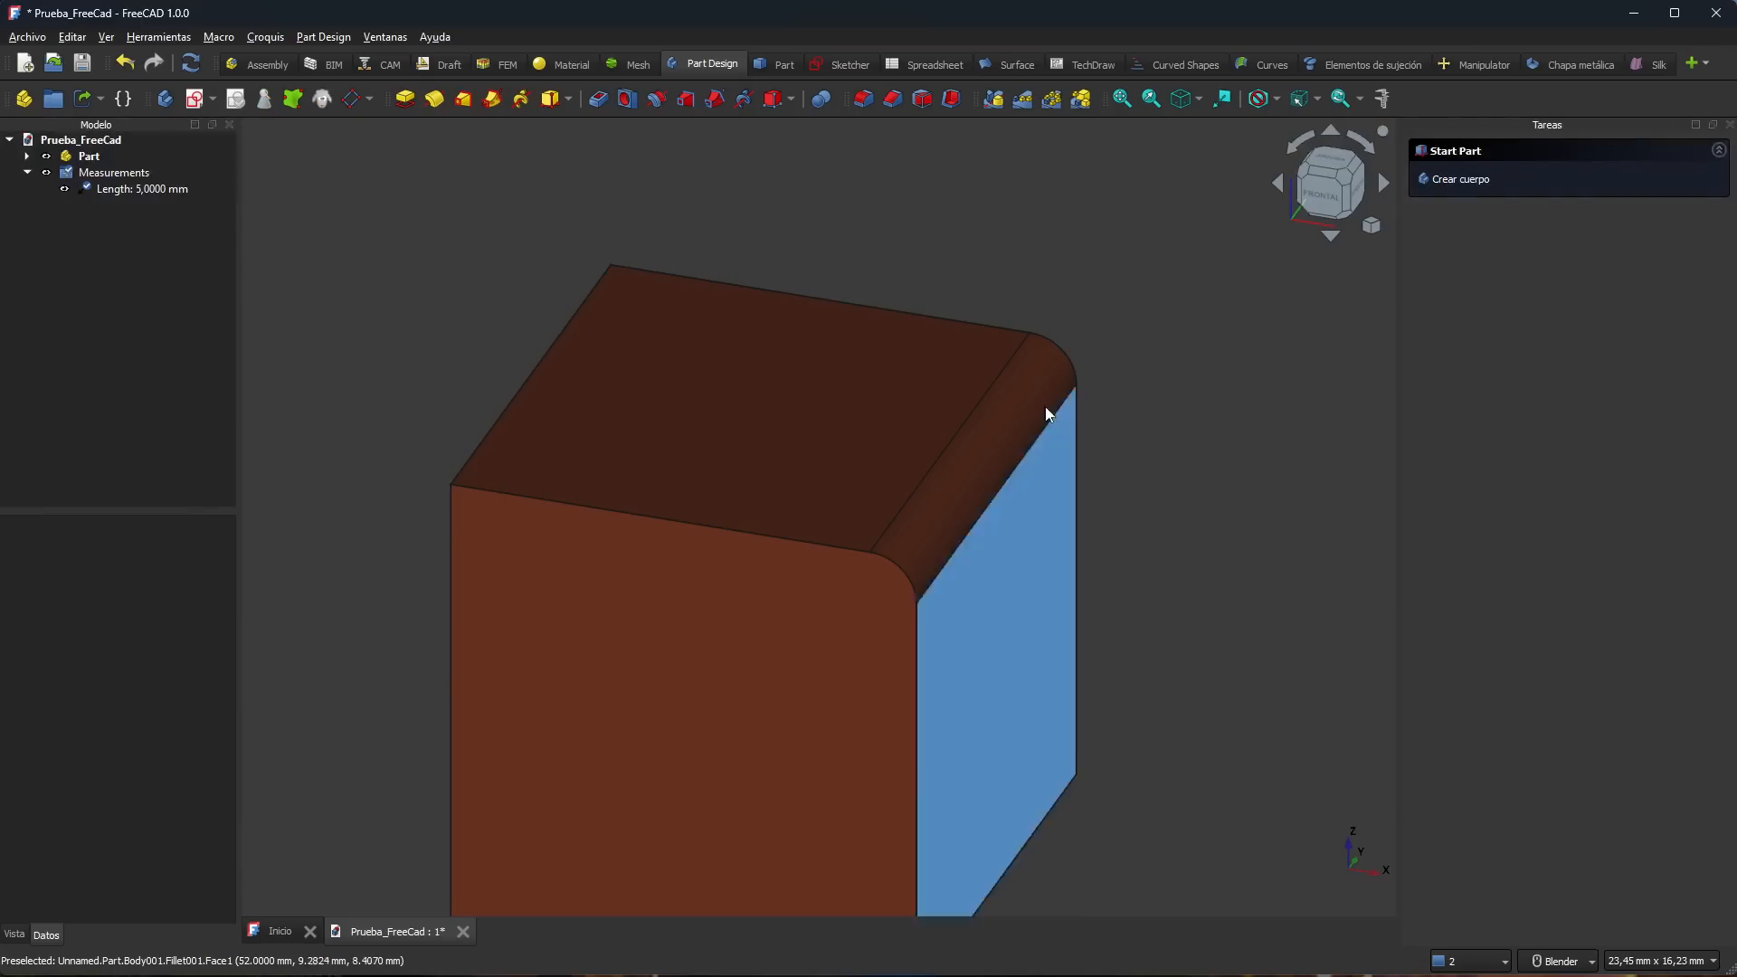
left_click(748, 423)
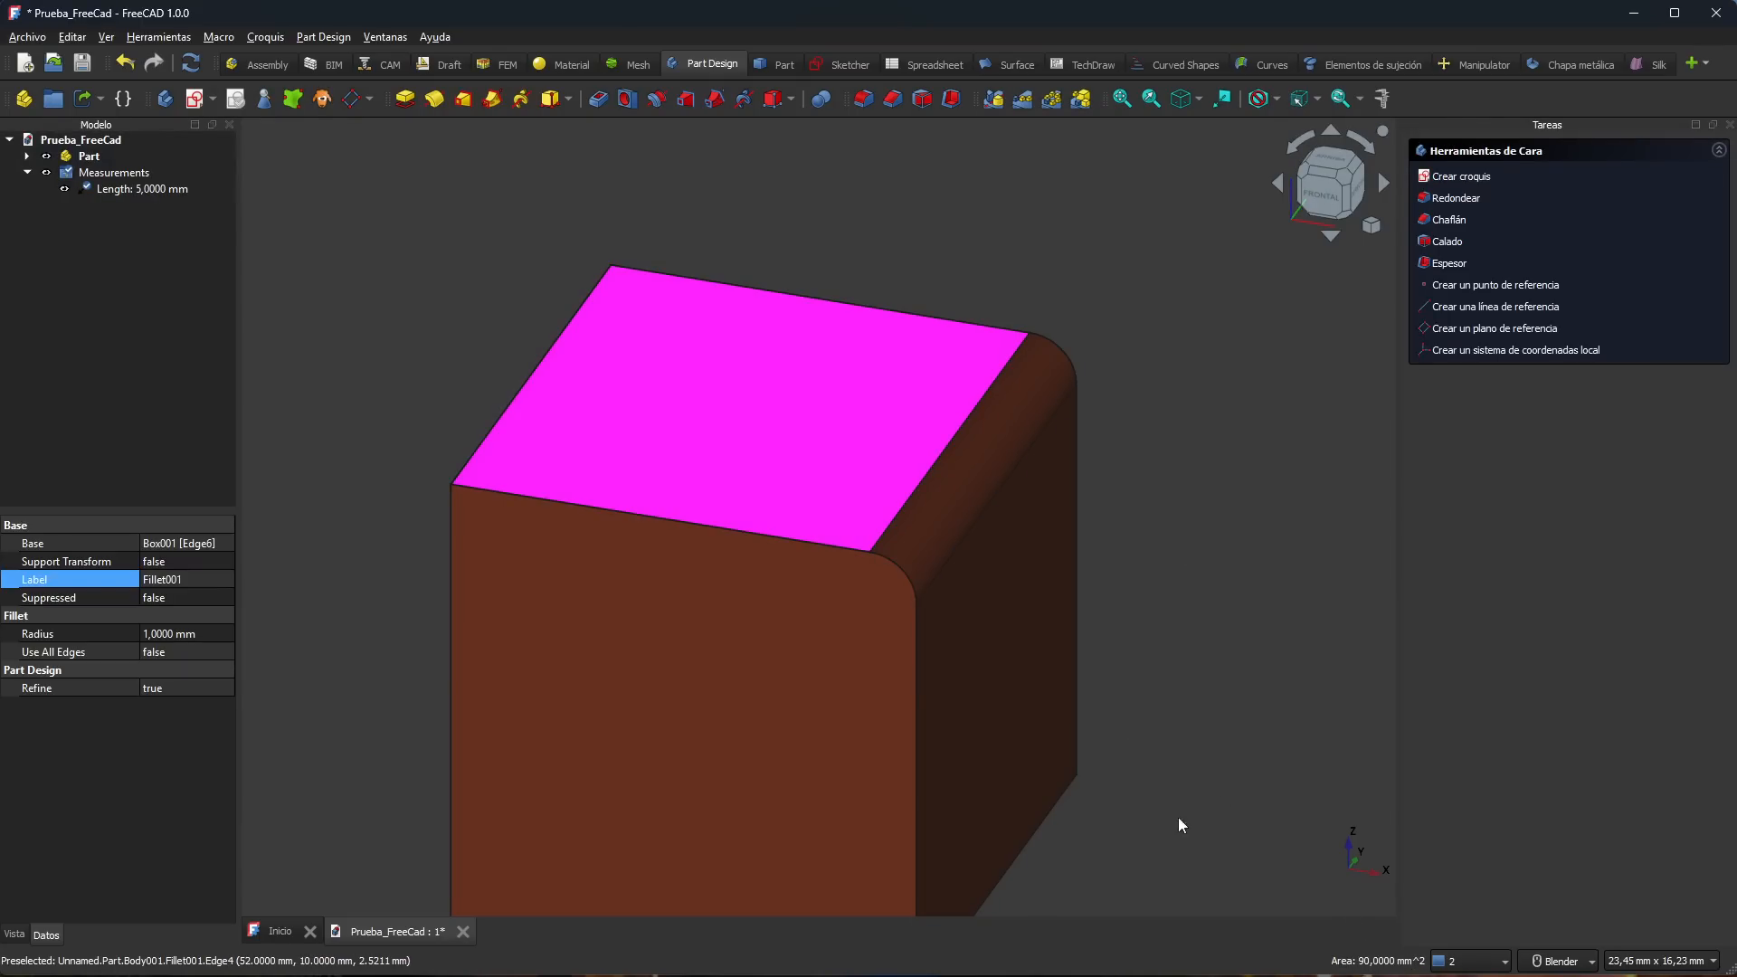
scroll(1186, 485, "down", 6)
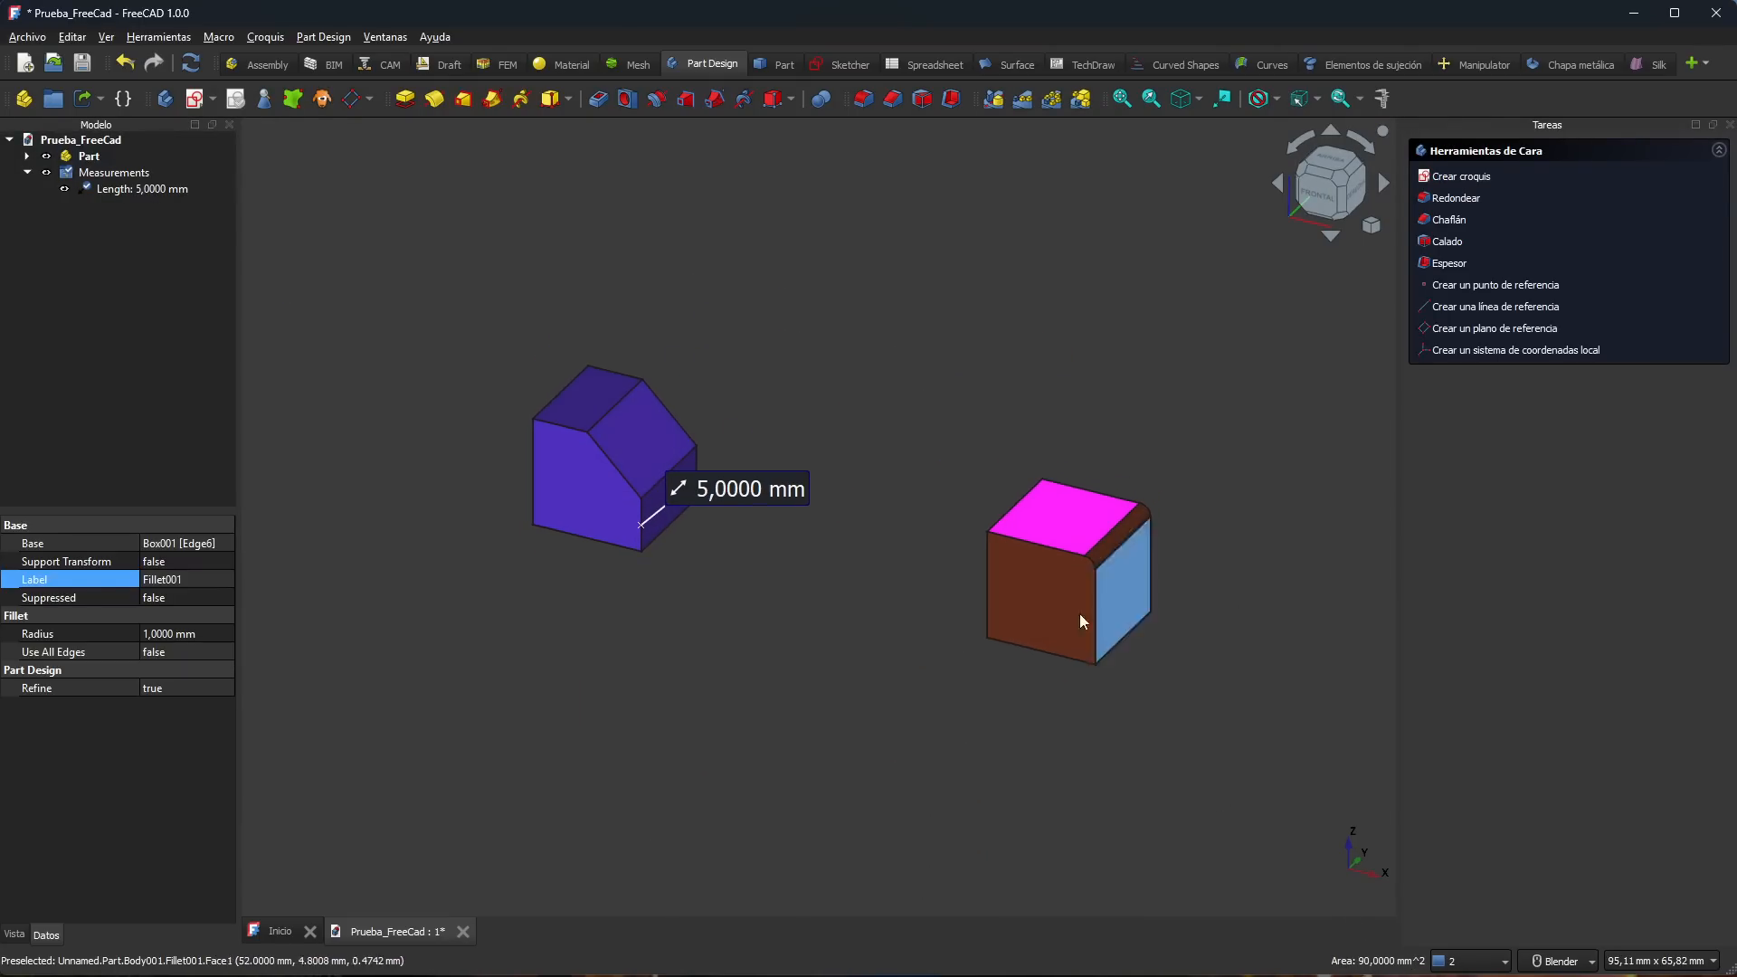
scroll(881, 474, "up", 3)
left_click(881, 474)
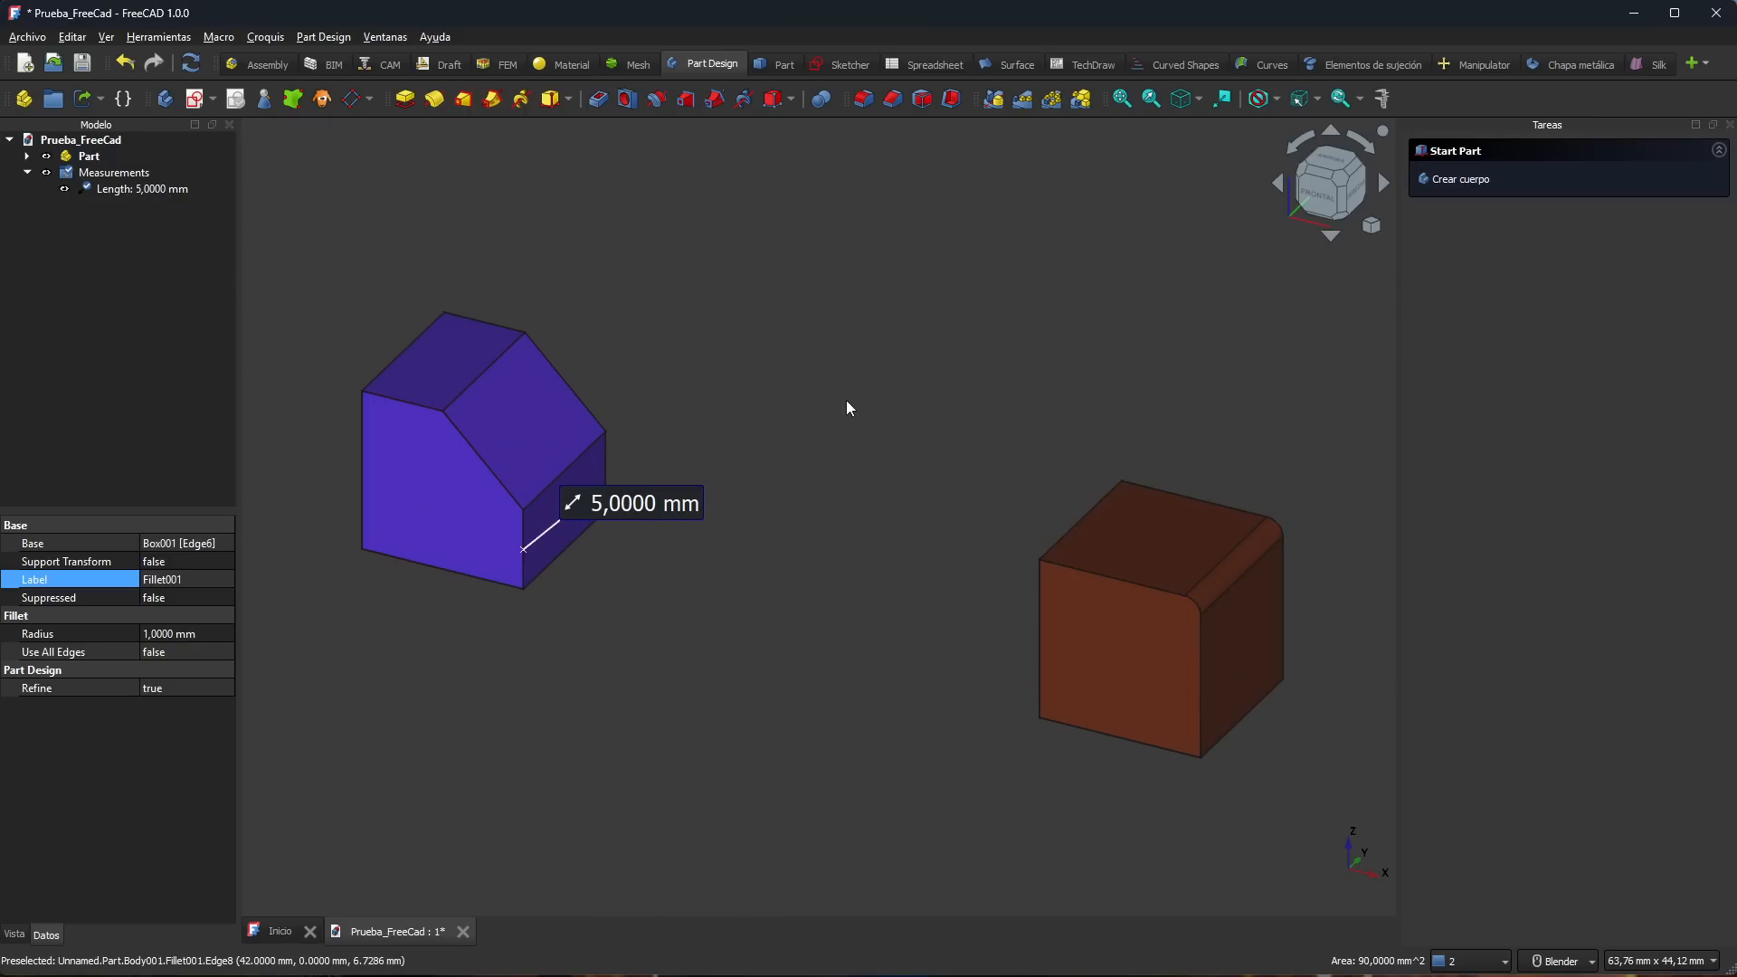
Step: Restart the Measurement tool and reposition the saved length label around the purple body from front and opposite side views
left_click(1381, 98)
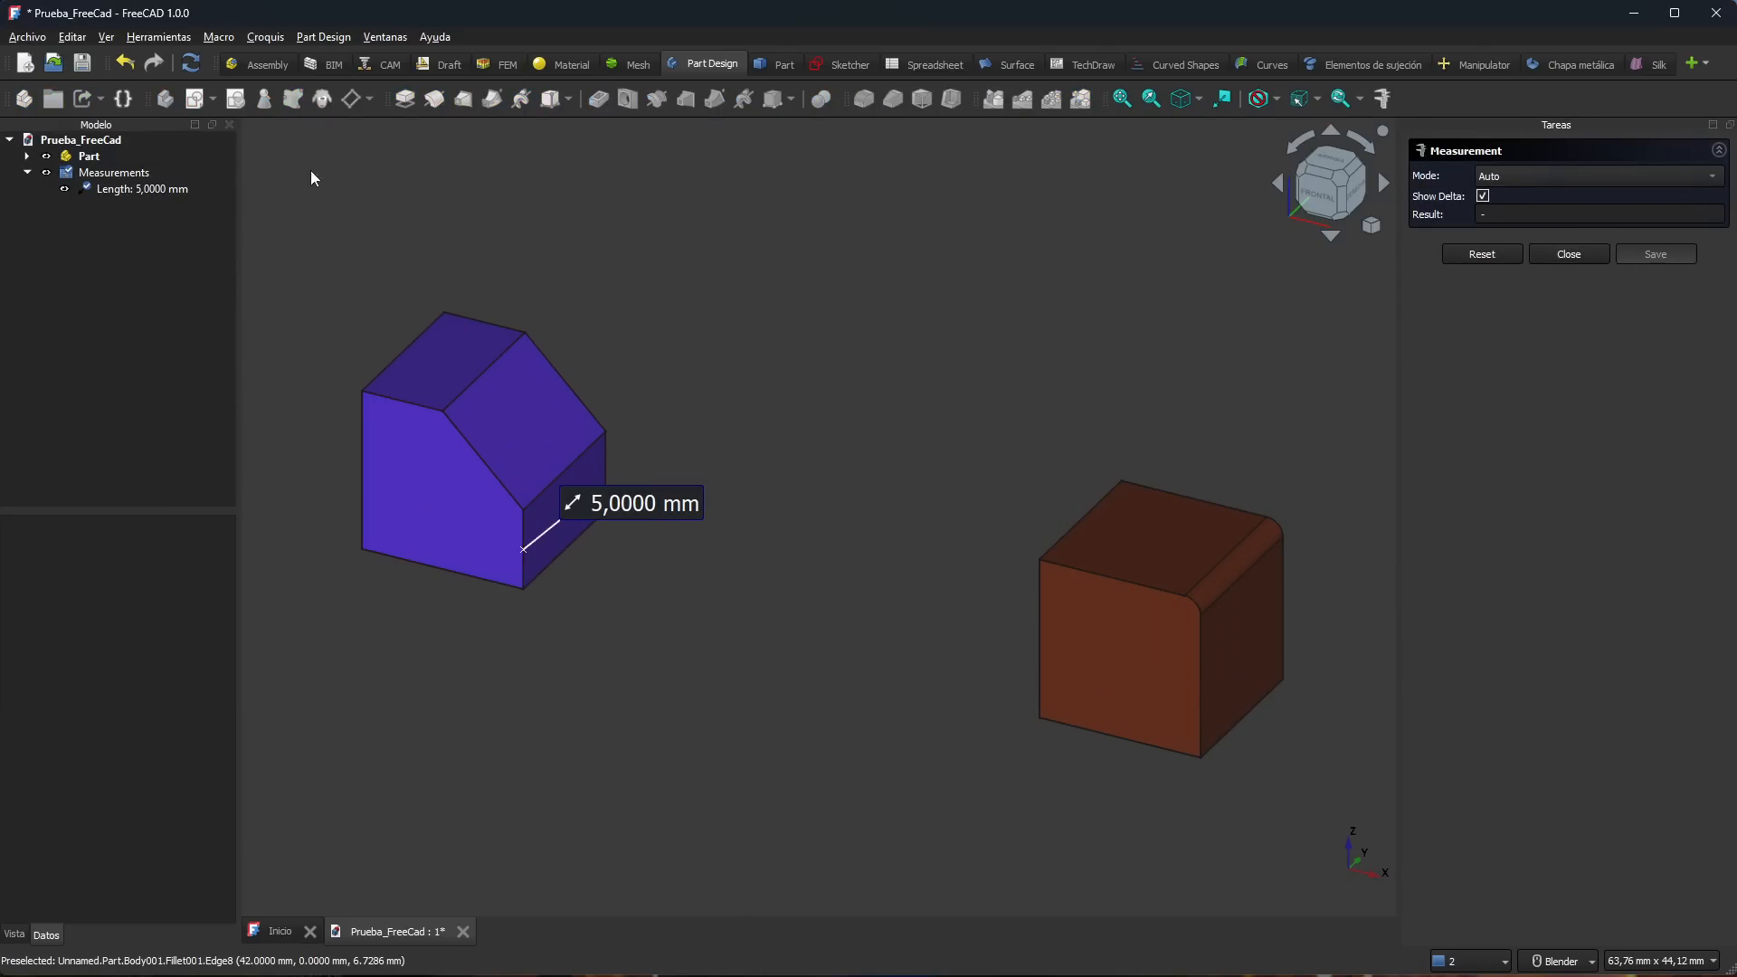
left_click(131, 173)
left_click(124, 201)
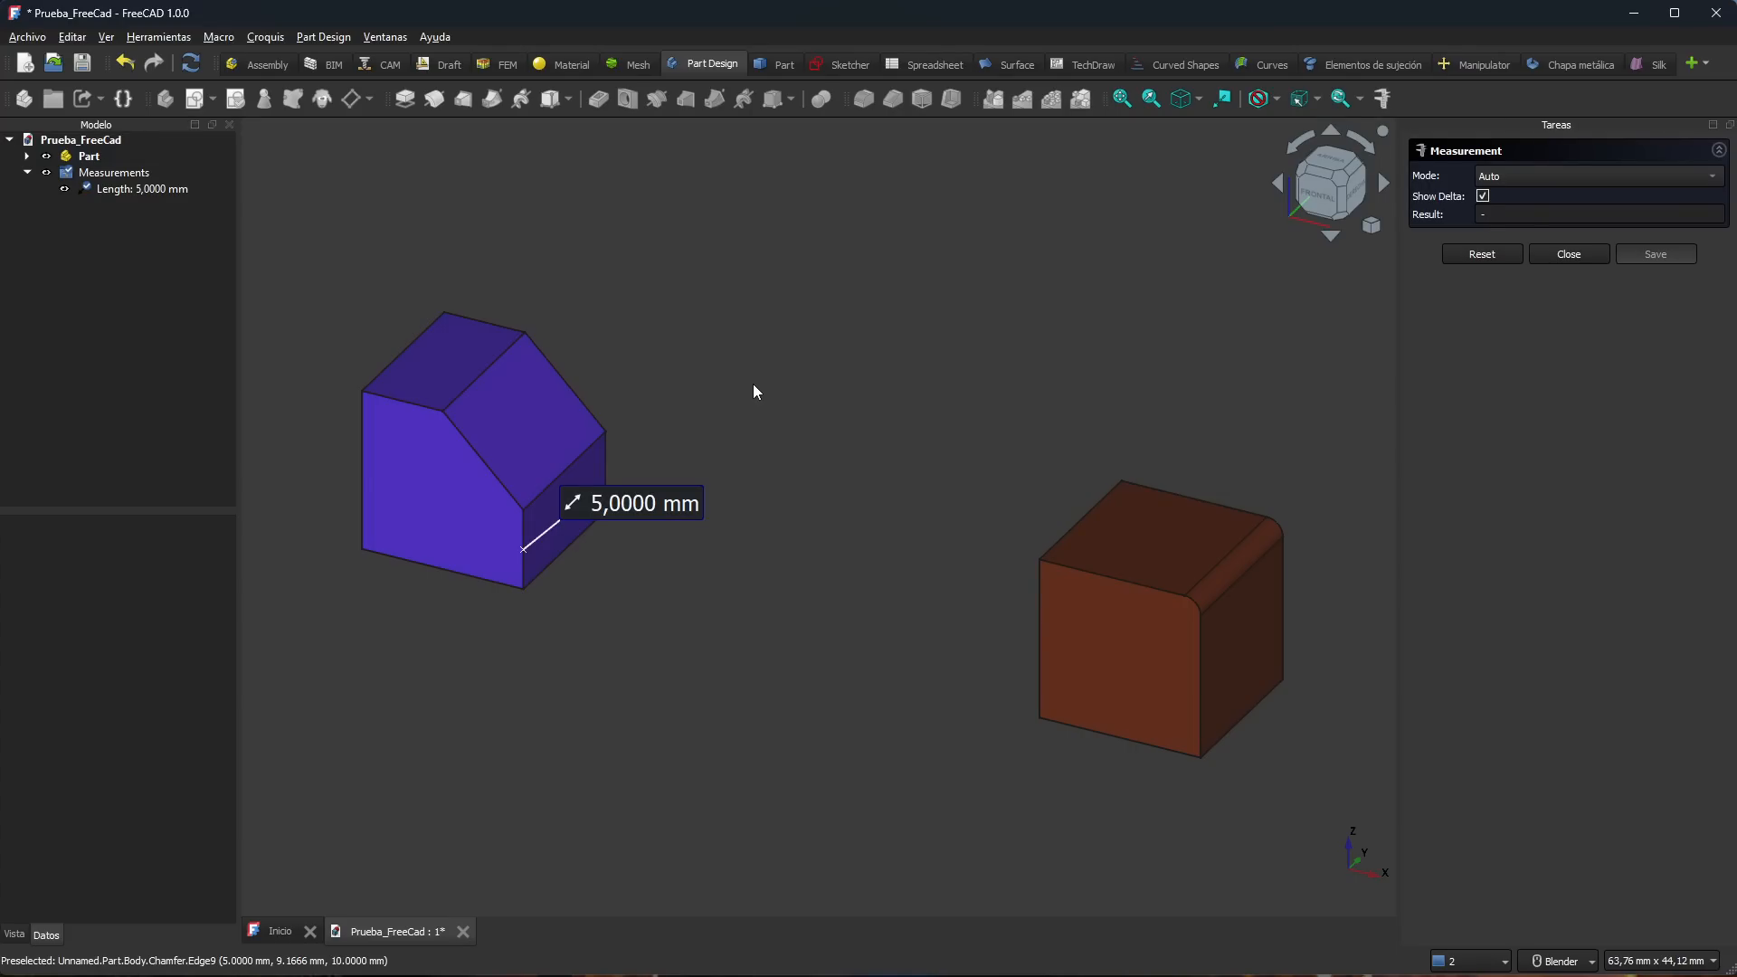
left_click_drag(622, 499, 661, 618)
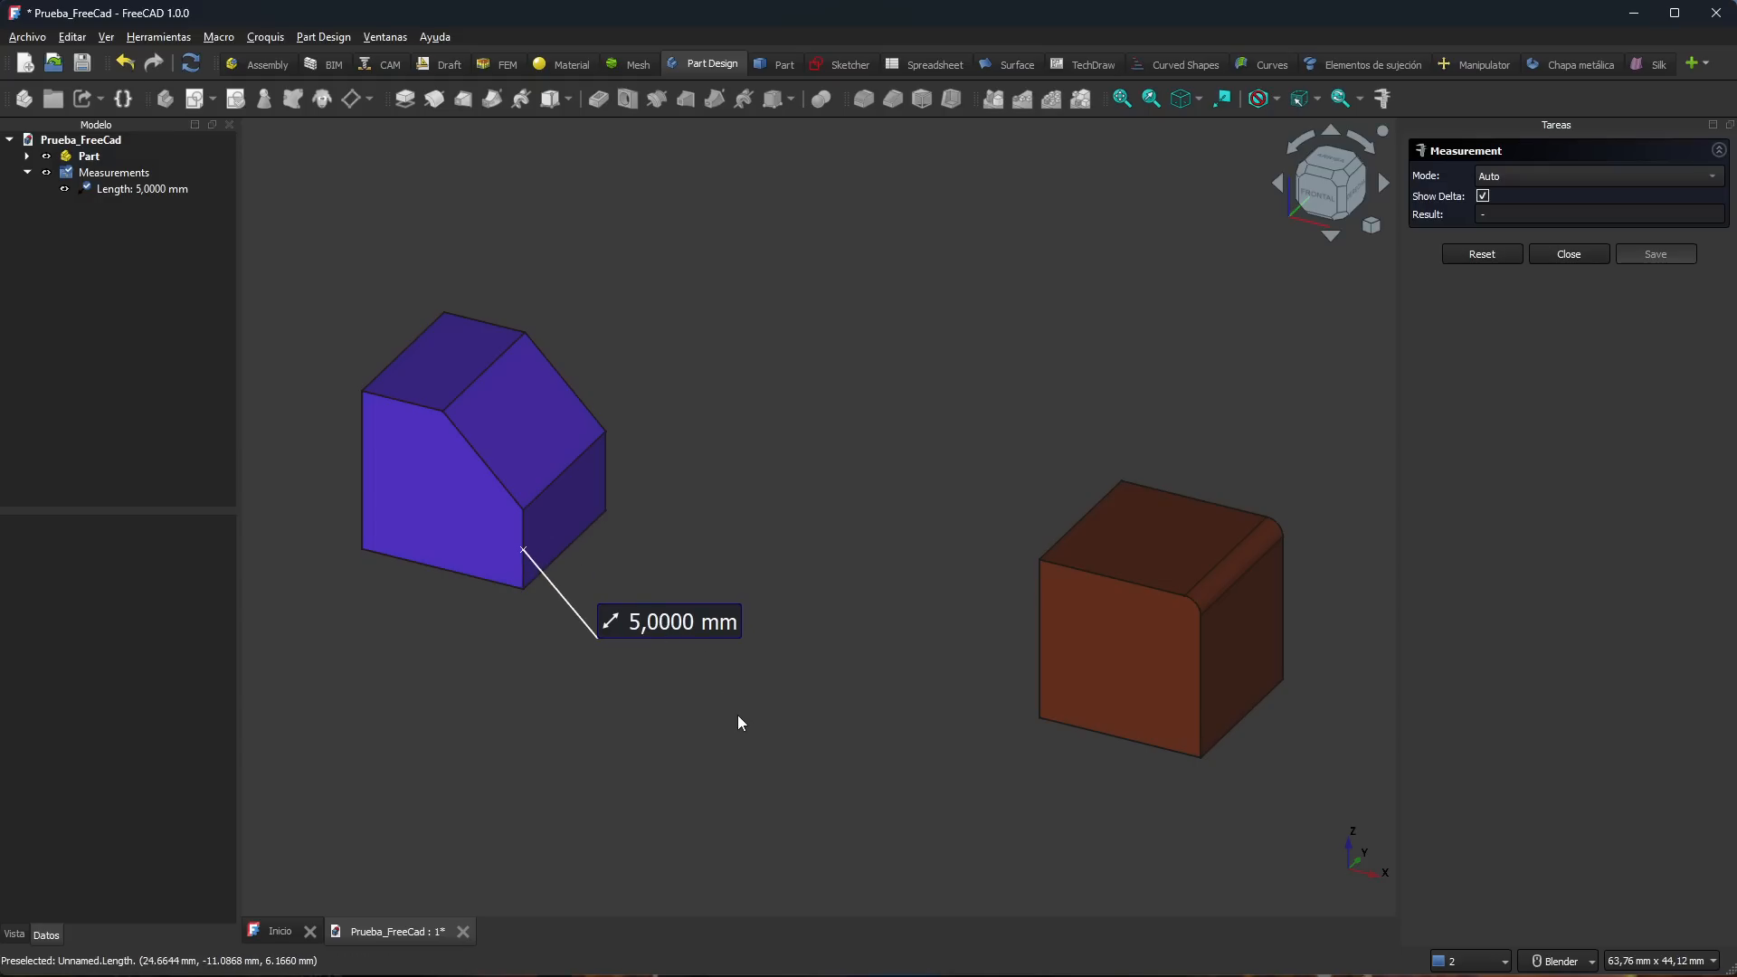
middle_click_drag(543, 747, 1104, 647)
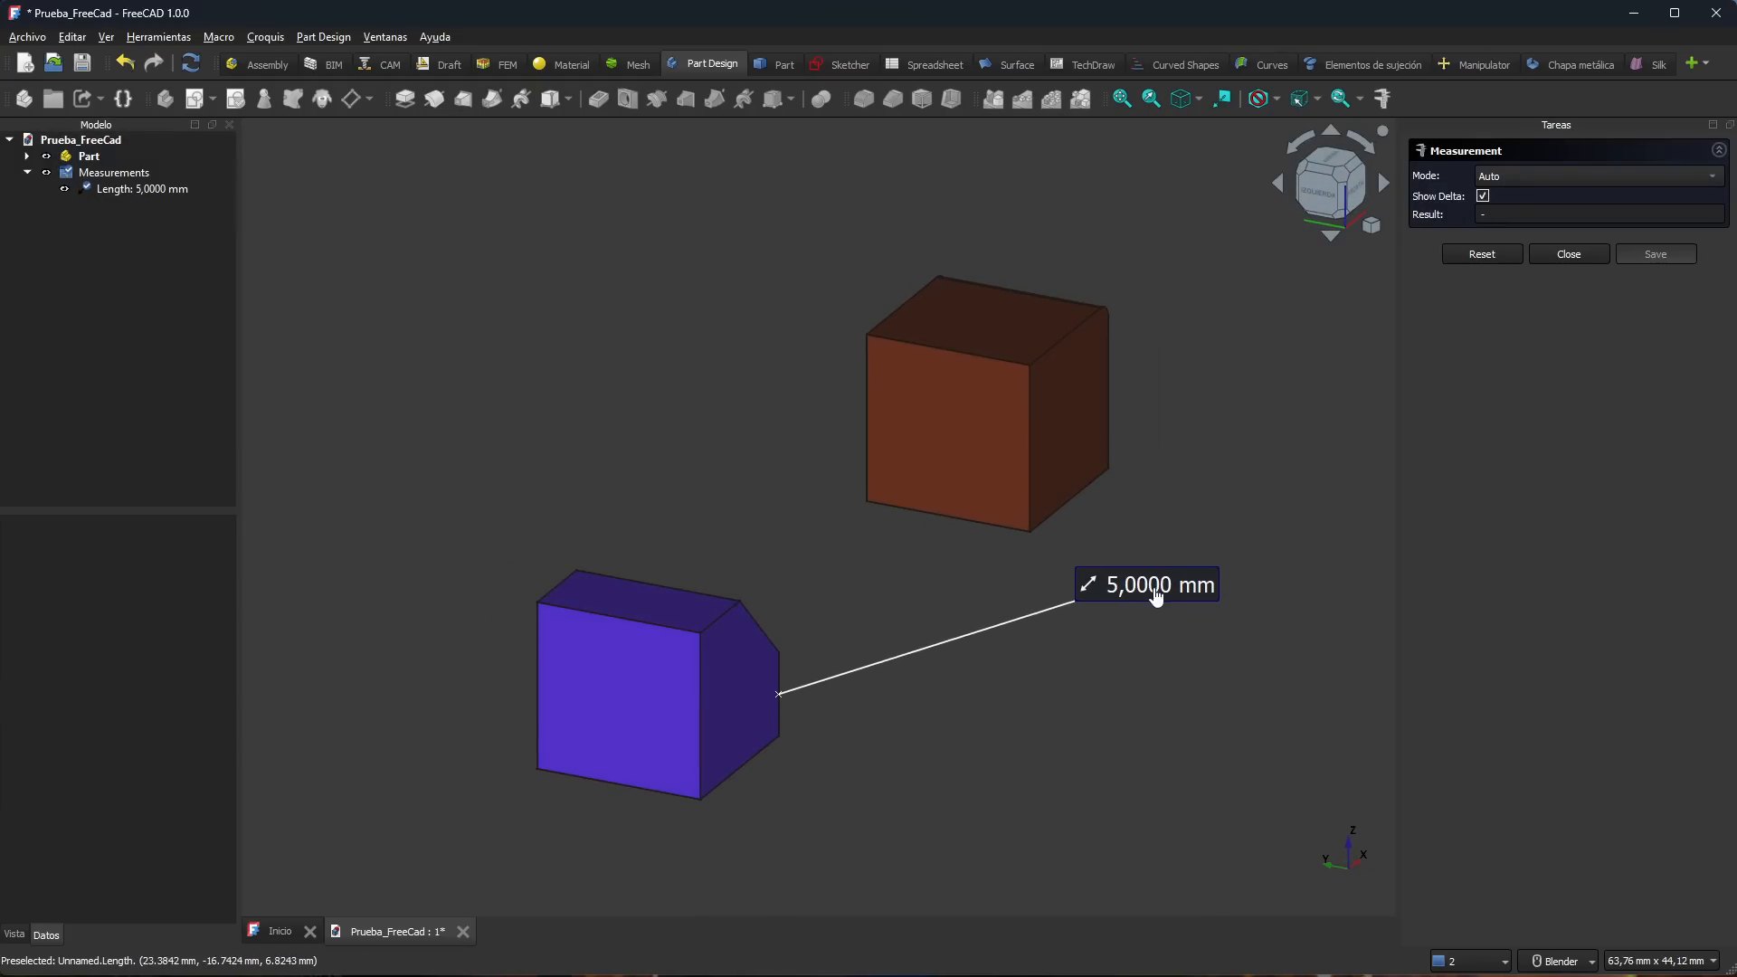
left_click_drag(1155, 593, 917, 609)
mouse_move(556, 509)
middle_mouse_down()
mouse_move(818, 523)
mouse_move(1035, 566)
mouse_move(1342, 523)
mouse_move(953, 504)
mouse_move(511, 522)
mouse_move(857, 582)
mouse_move(718, 593)
mouse_move(564, 470)
mouse_move(785, 529)
middle_mouse_up()
scroll(838, 530, "down", 5)
scroll(849, 536, "up", 6)
scroll(778, 528, "up", 2)
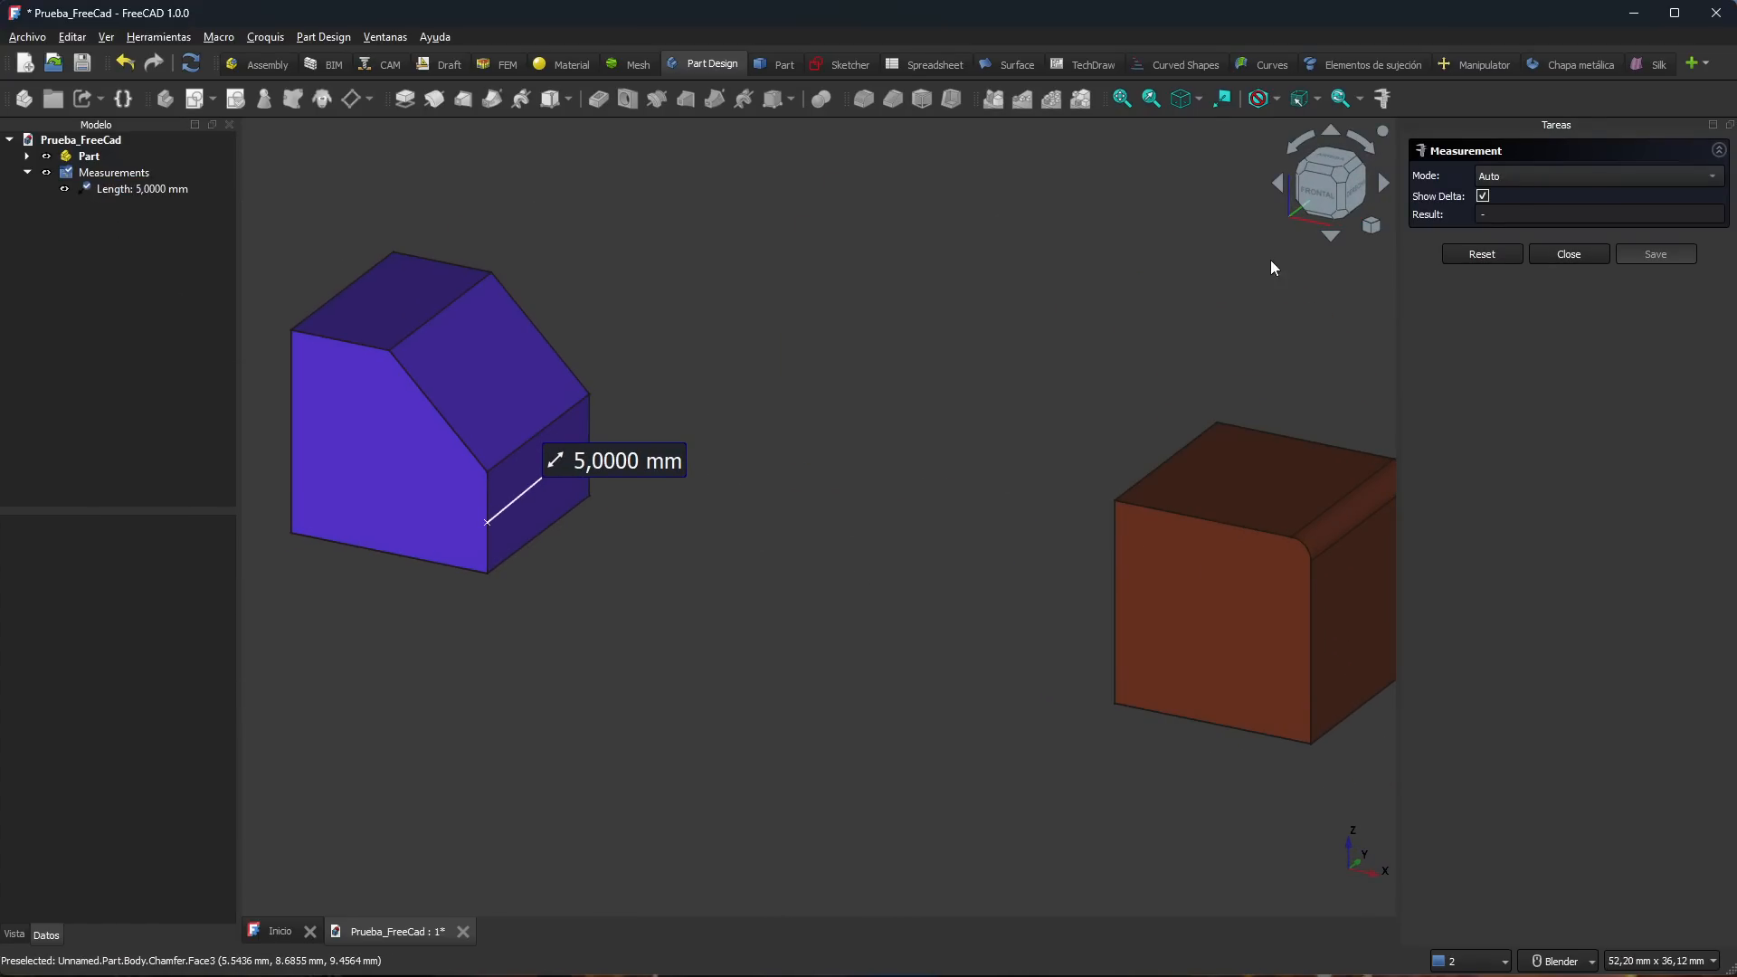
Step: Close the Measurement tool and move the saved length label into the empty space between the purple and brown bodies
left_click(1569, 254)
scroll(895, 470, "down", 2)
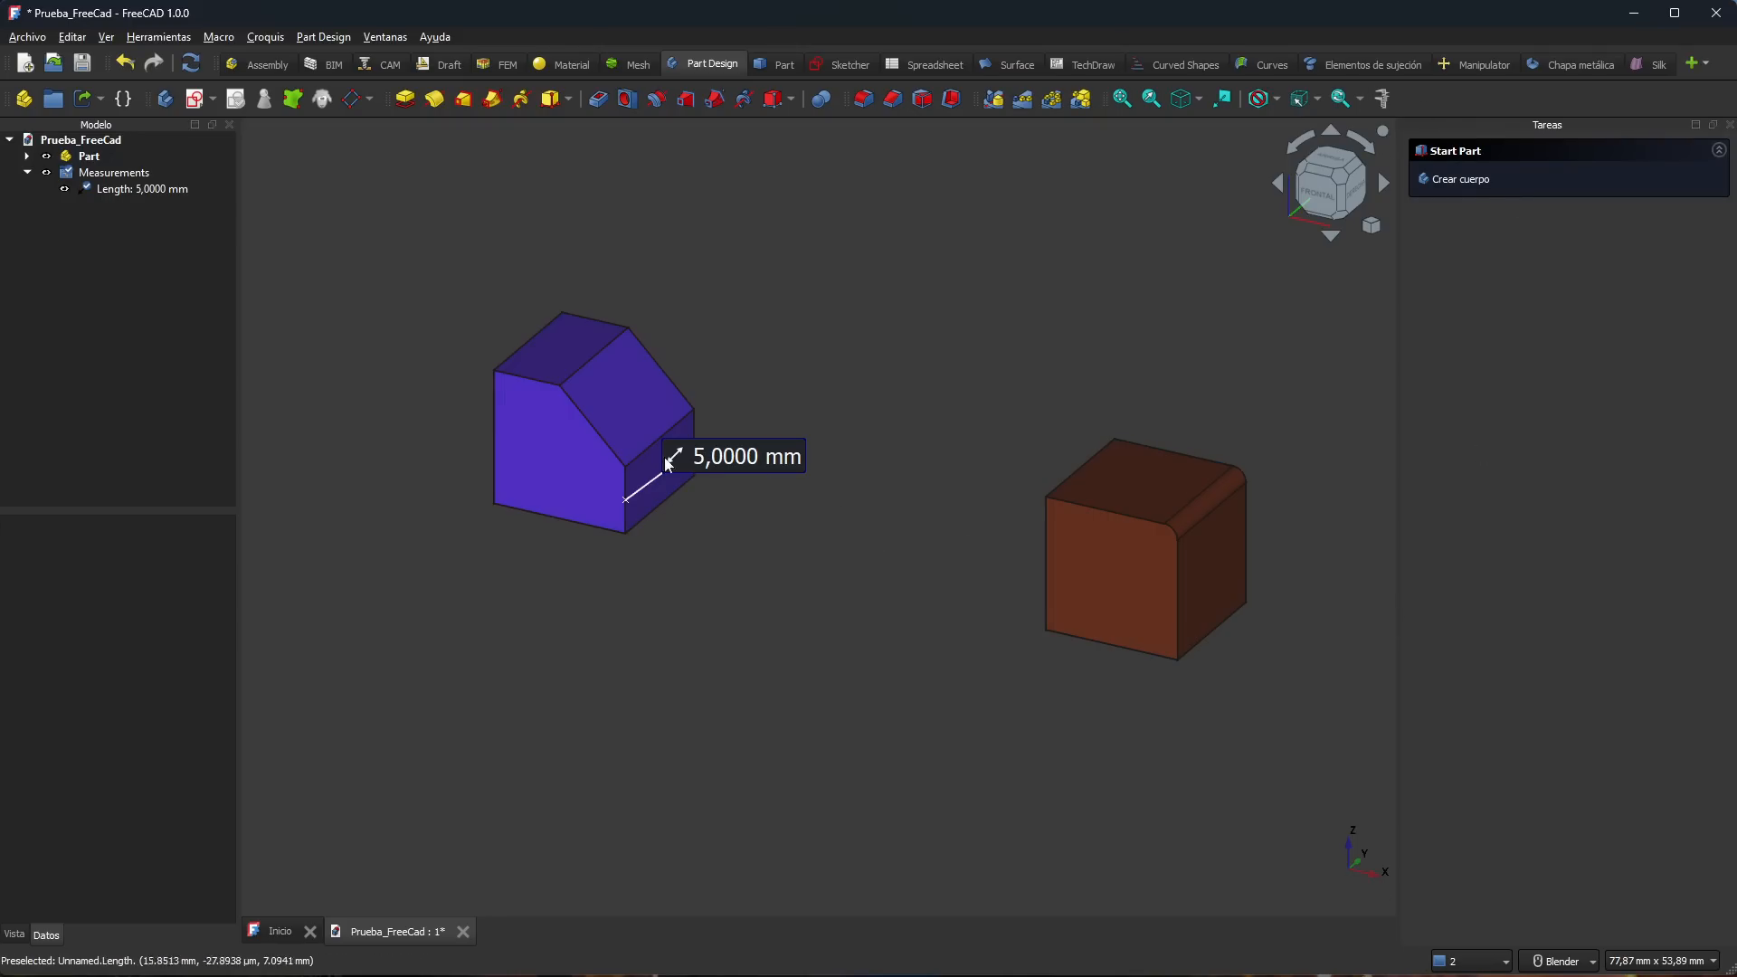
left_click_drag(749, 463, 785, 576)
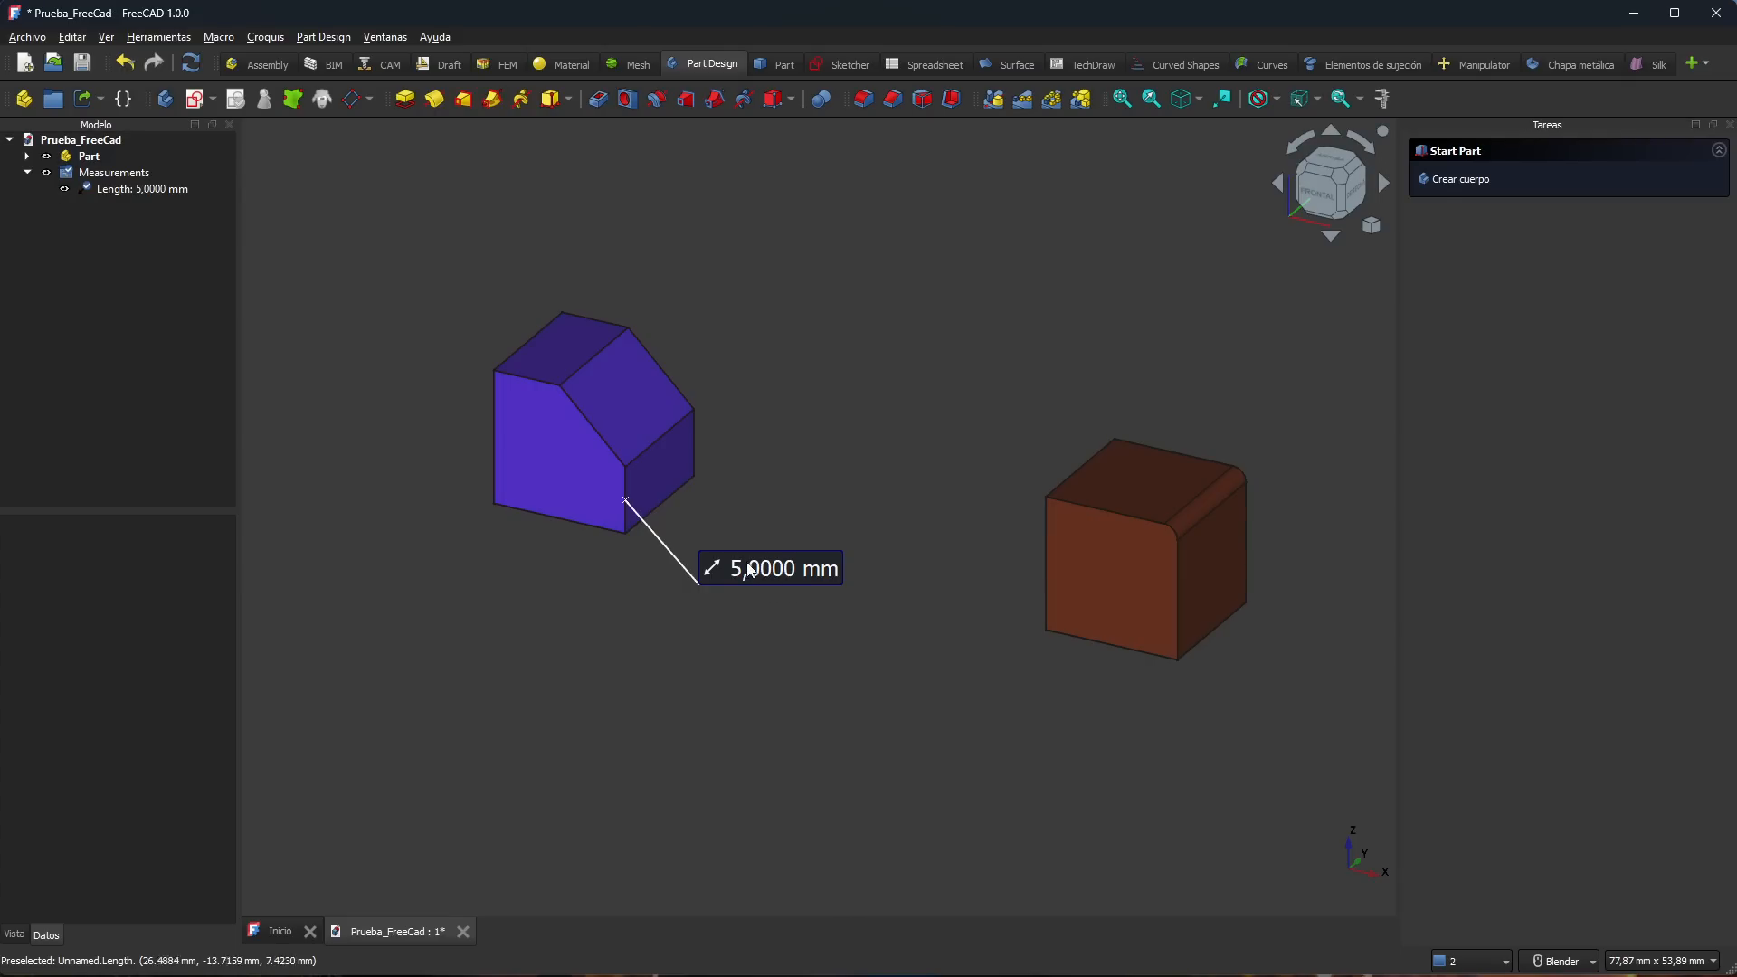
left_click_drag(749, 570, 774, 532)
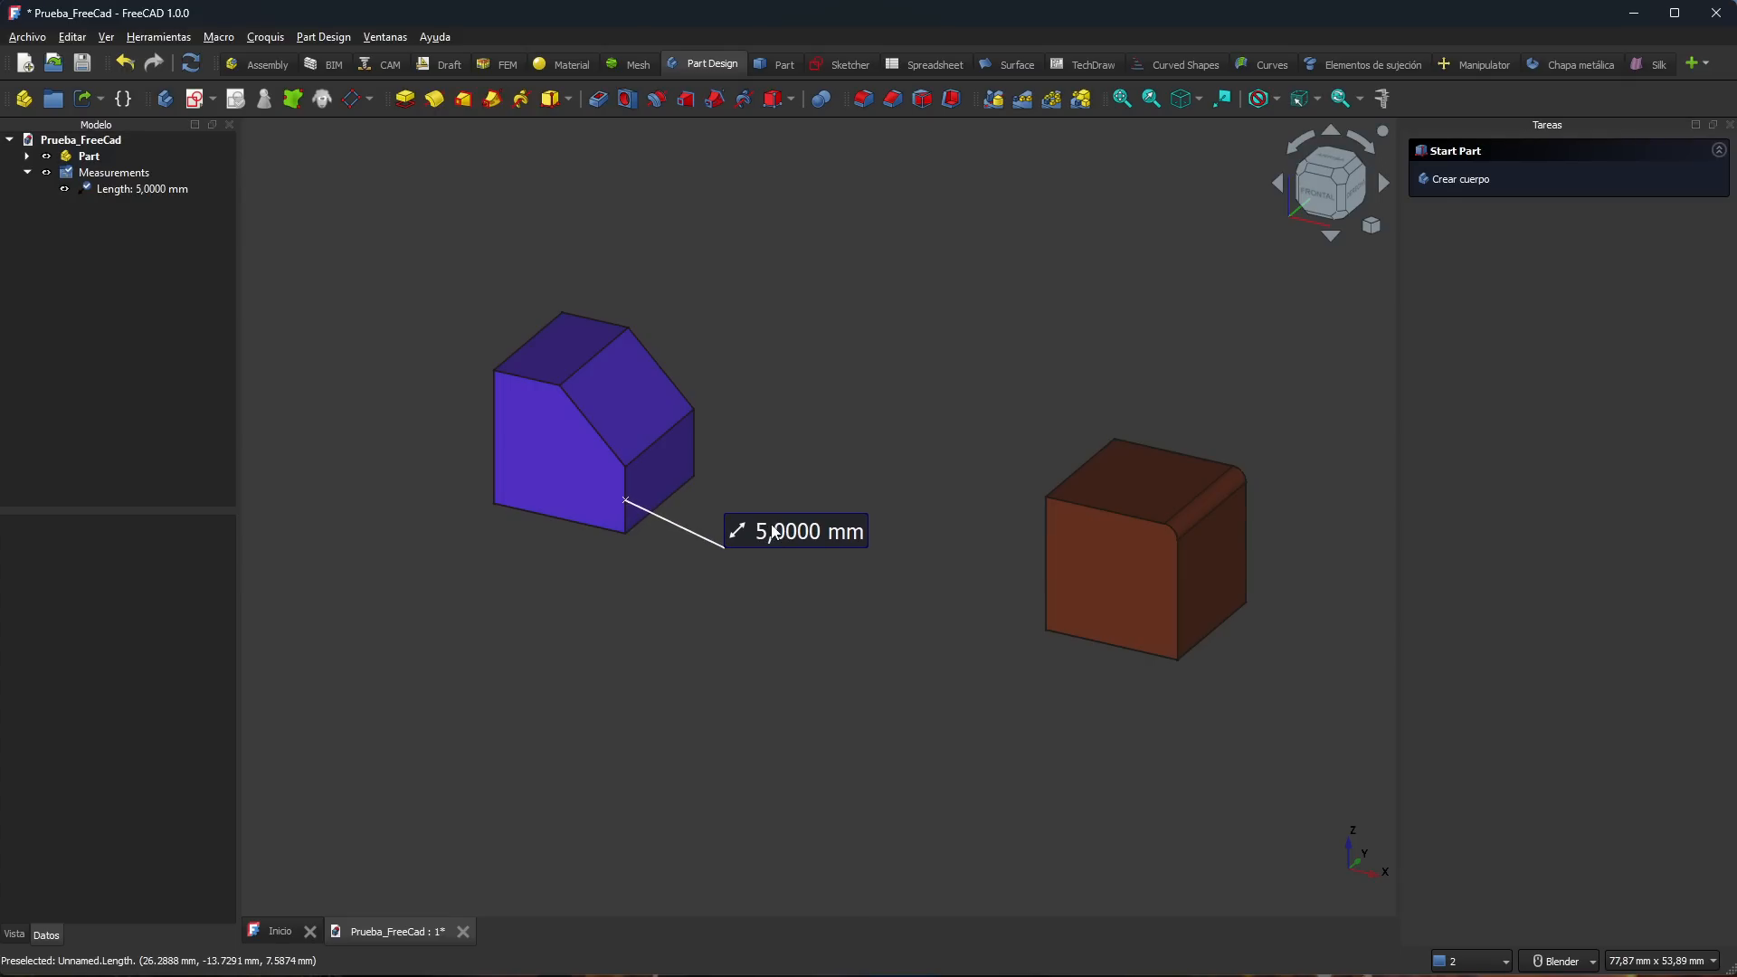
Step: Measure the brown body's front fillet arc in Radius mode, reset the measurement without saving it, and close the Measurement tool
left_click(1382, 98)
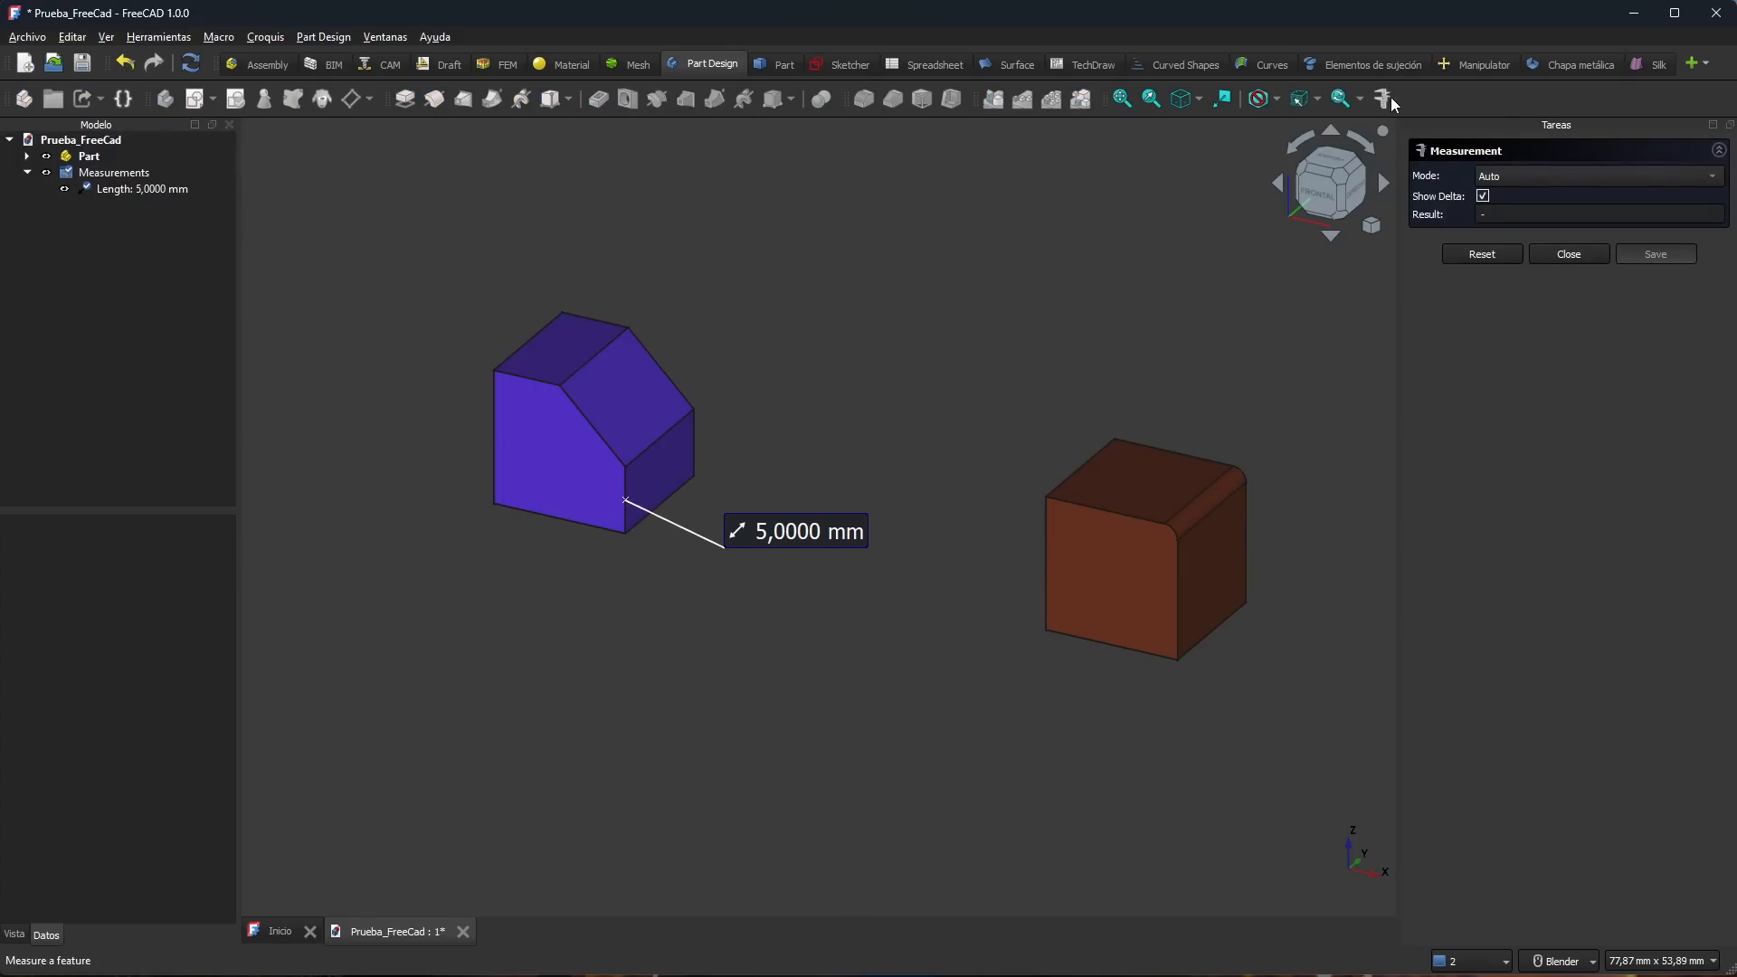
left_click(1577, 170)
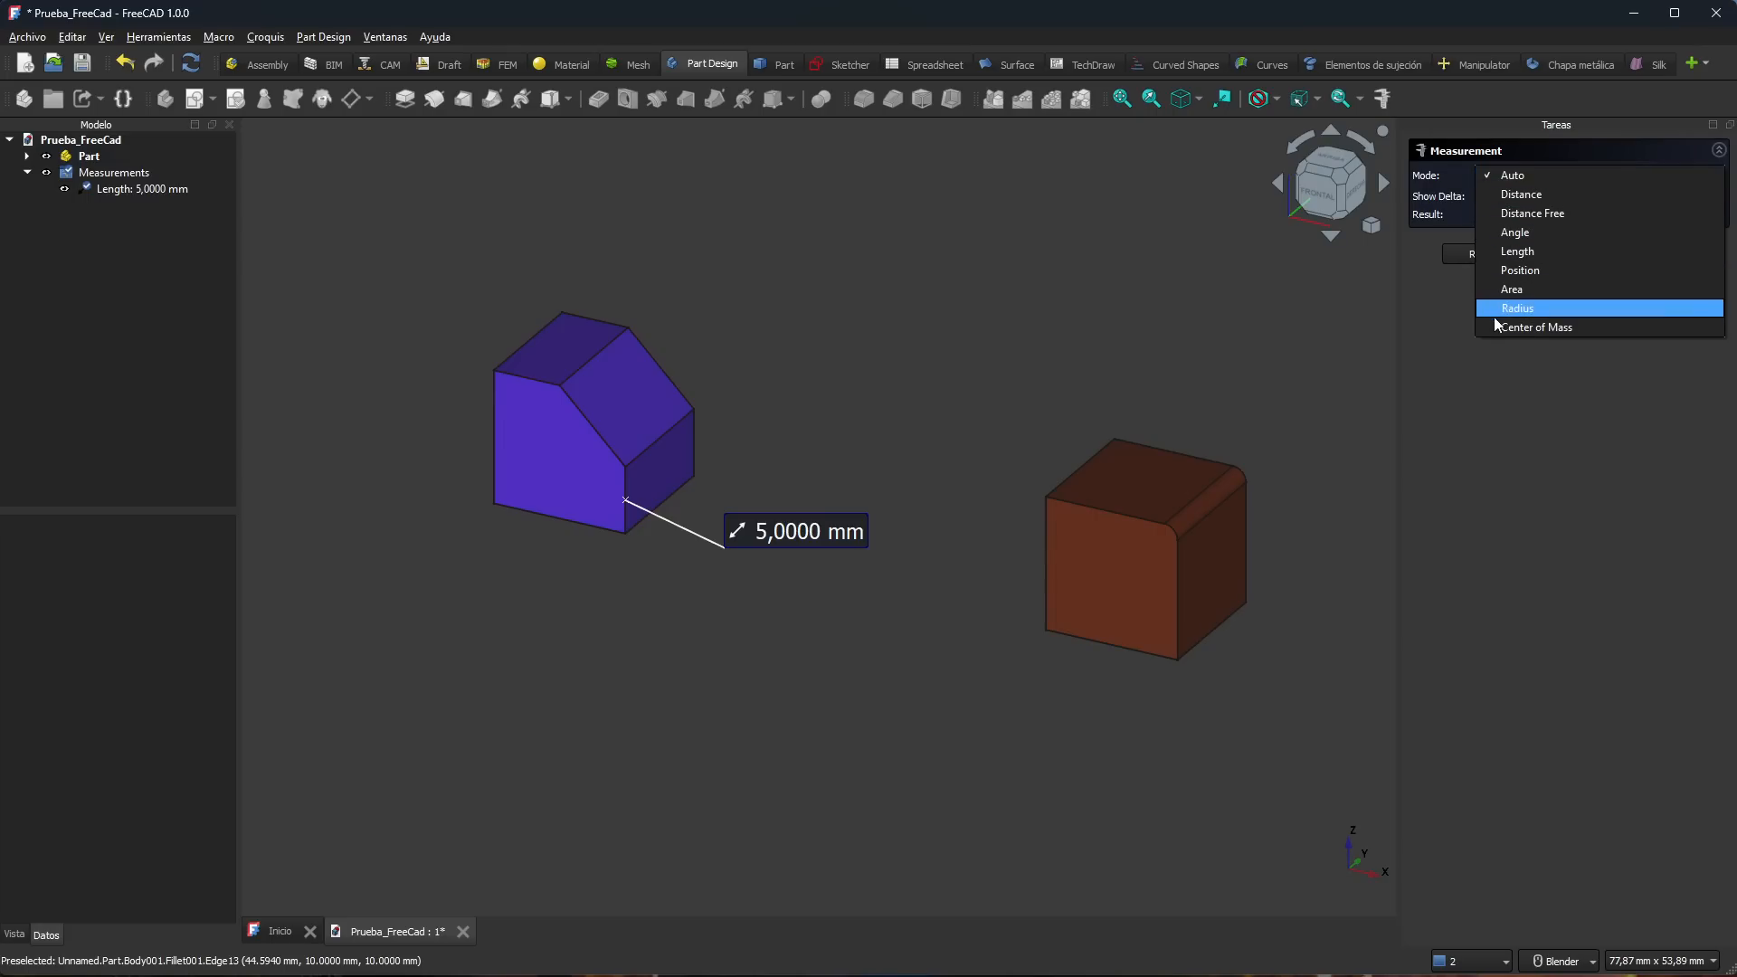
left_click(1525, 312)
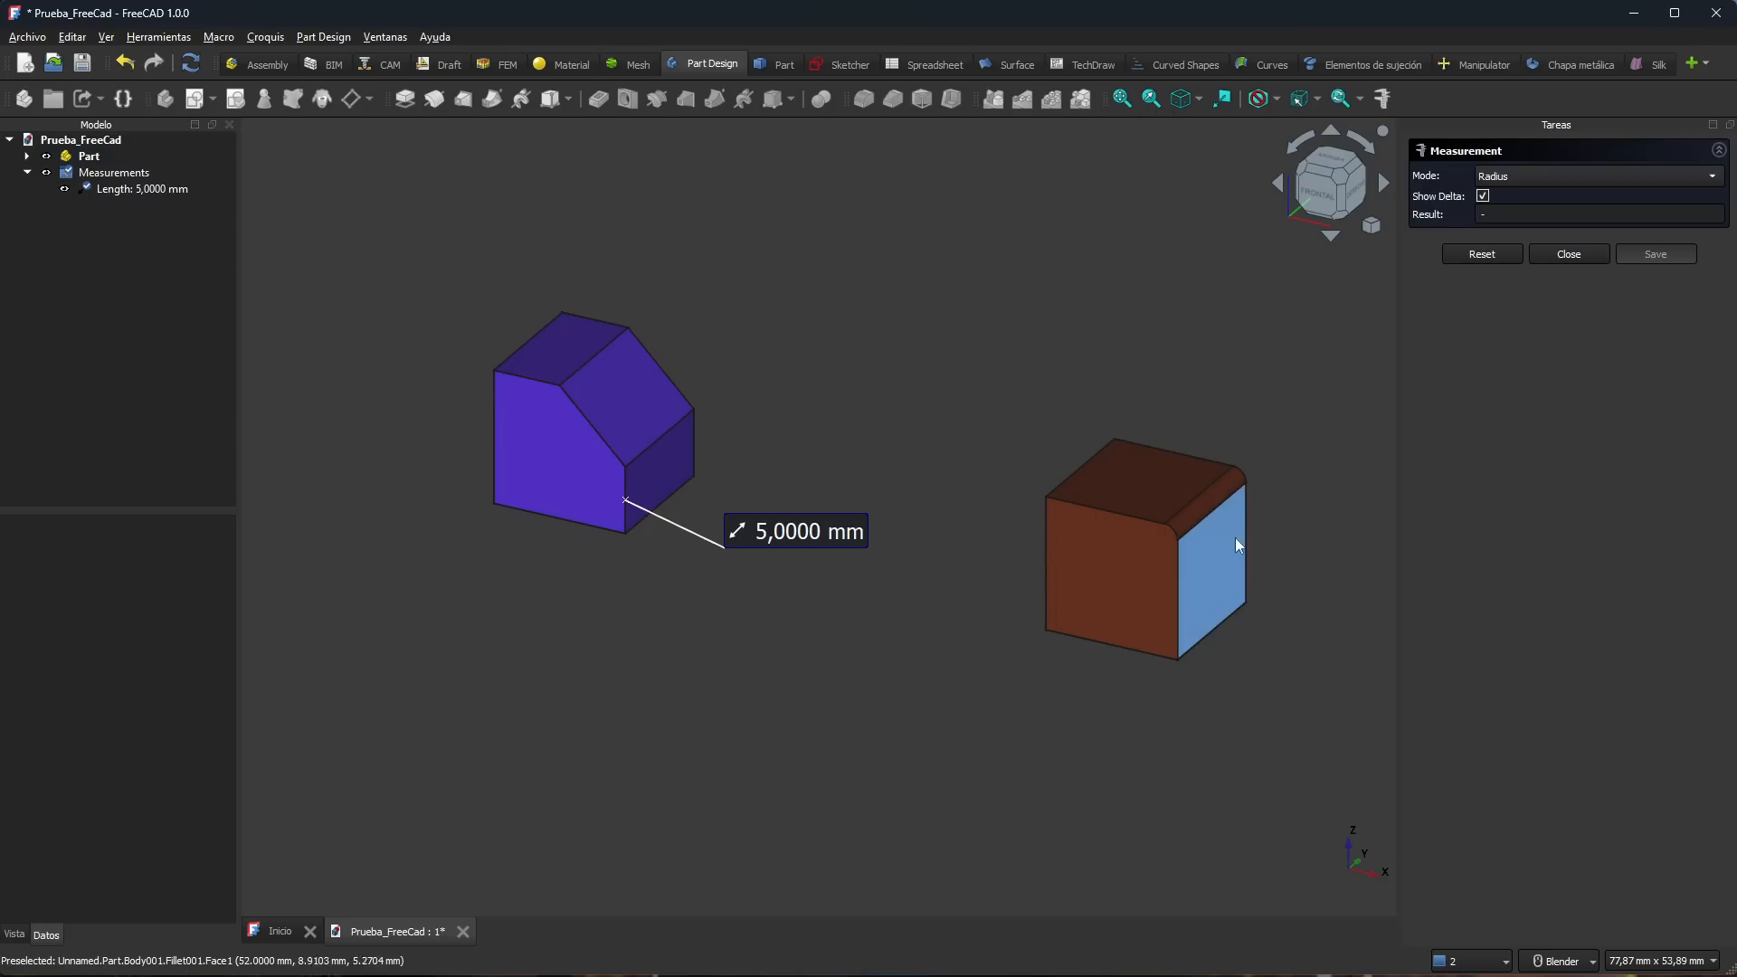
left_click(1170, 529)
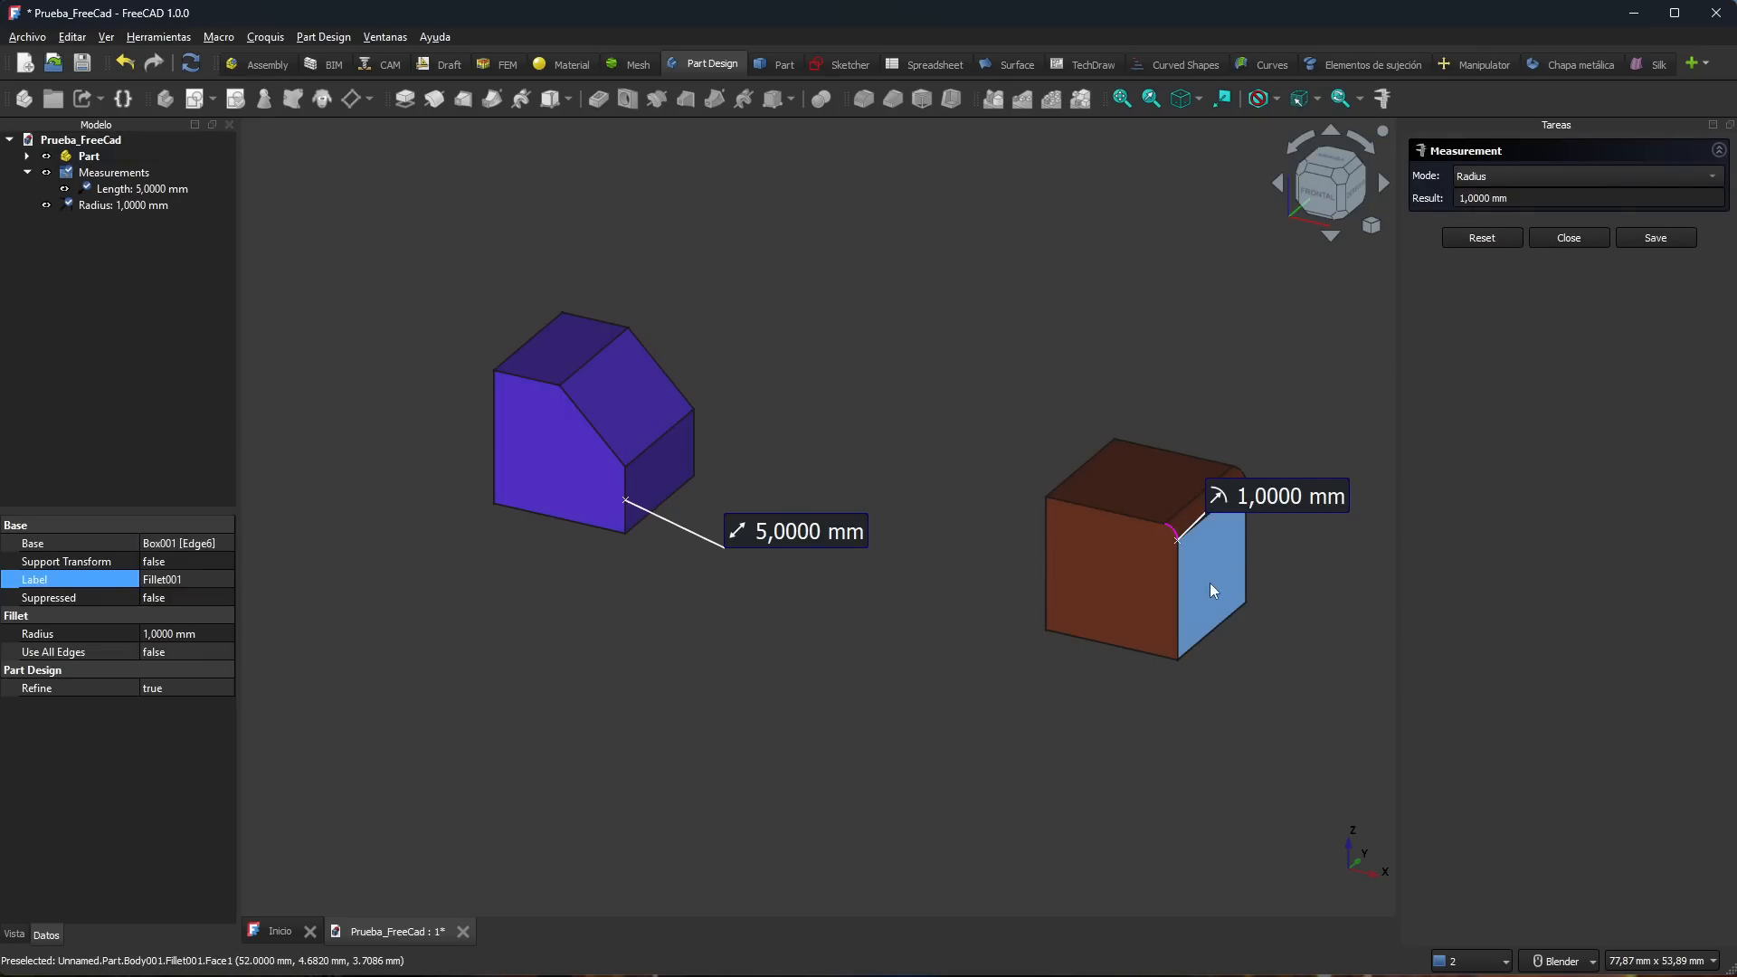
left_click(1497, 236)
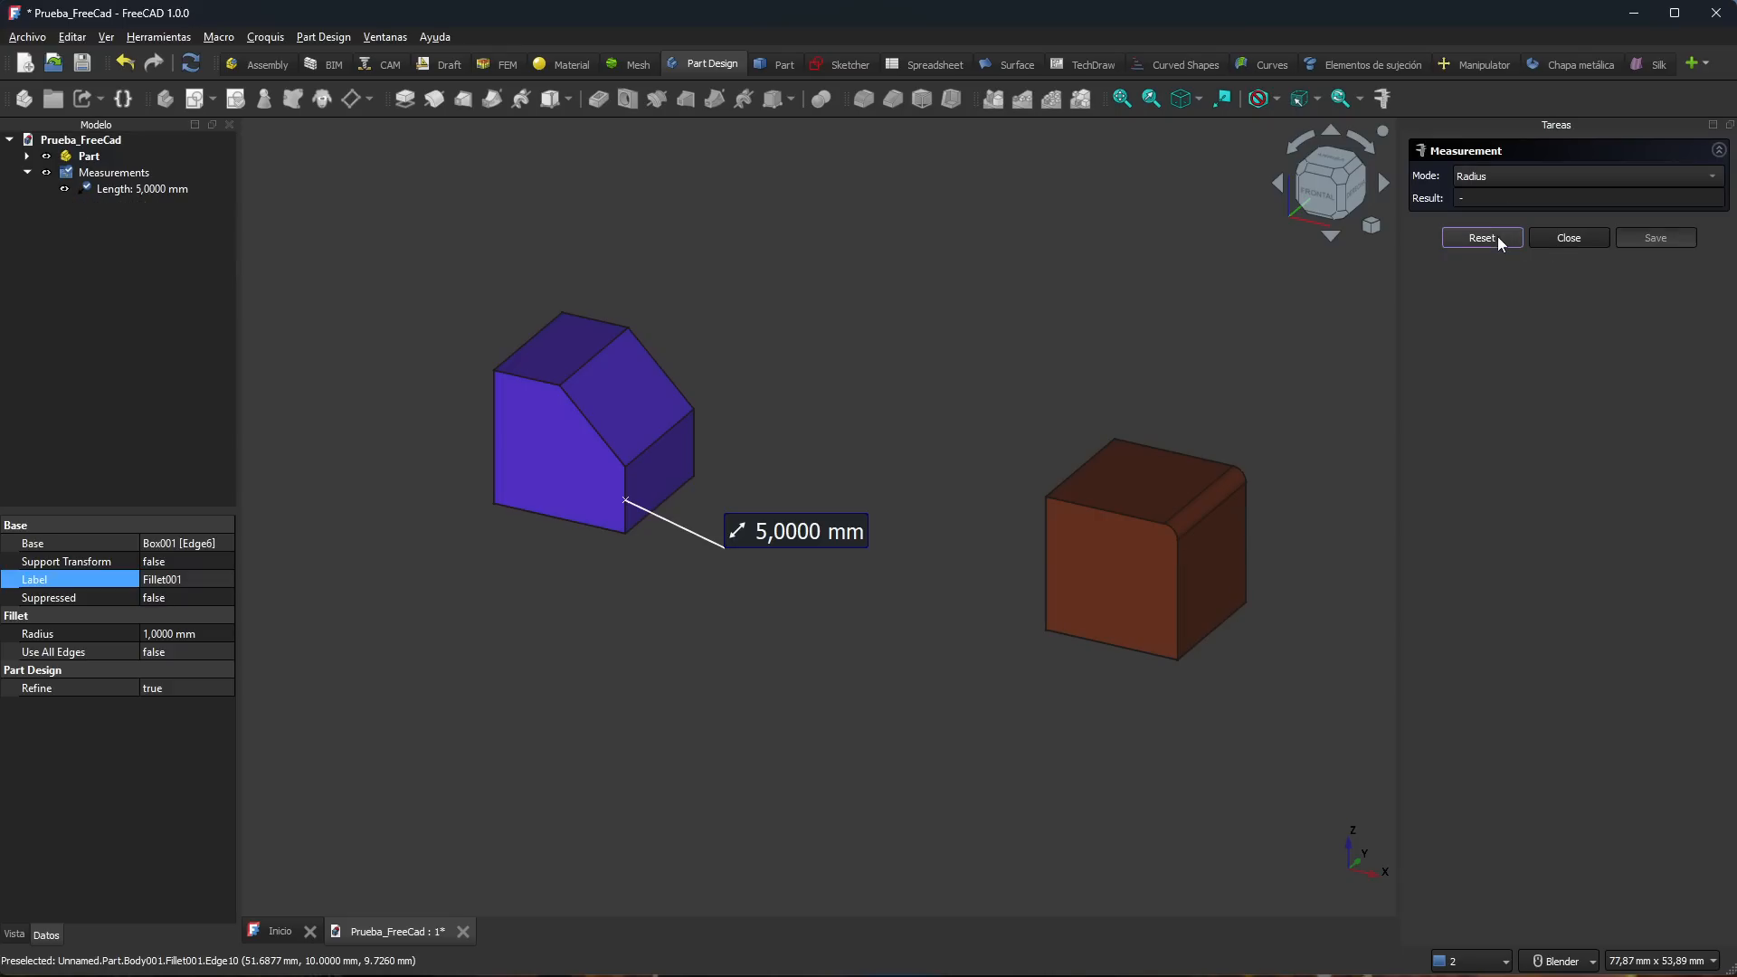
left_click(1570, 238)
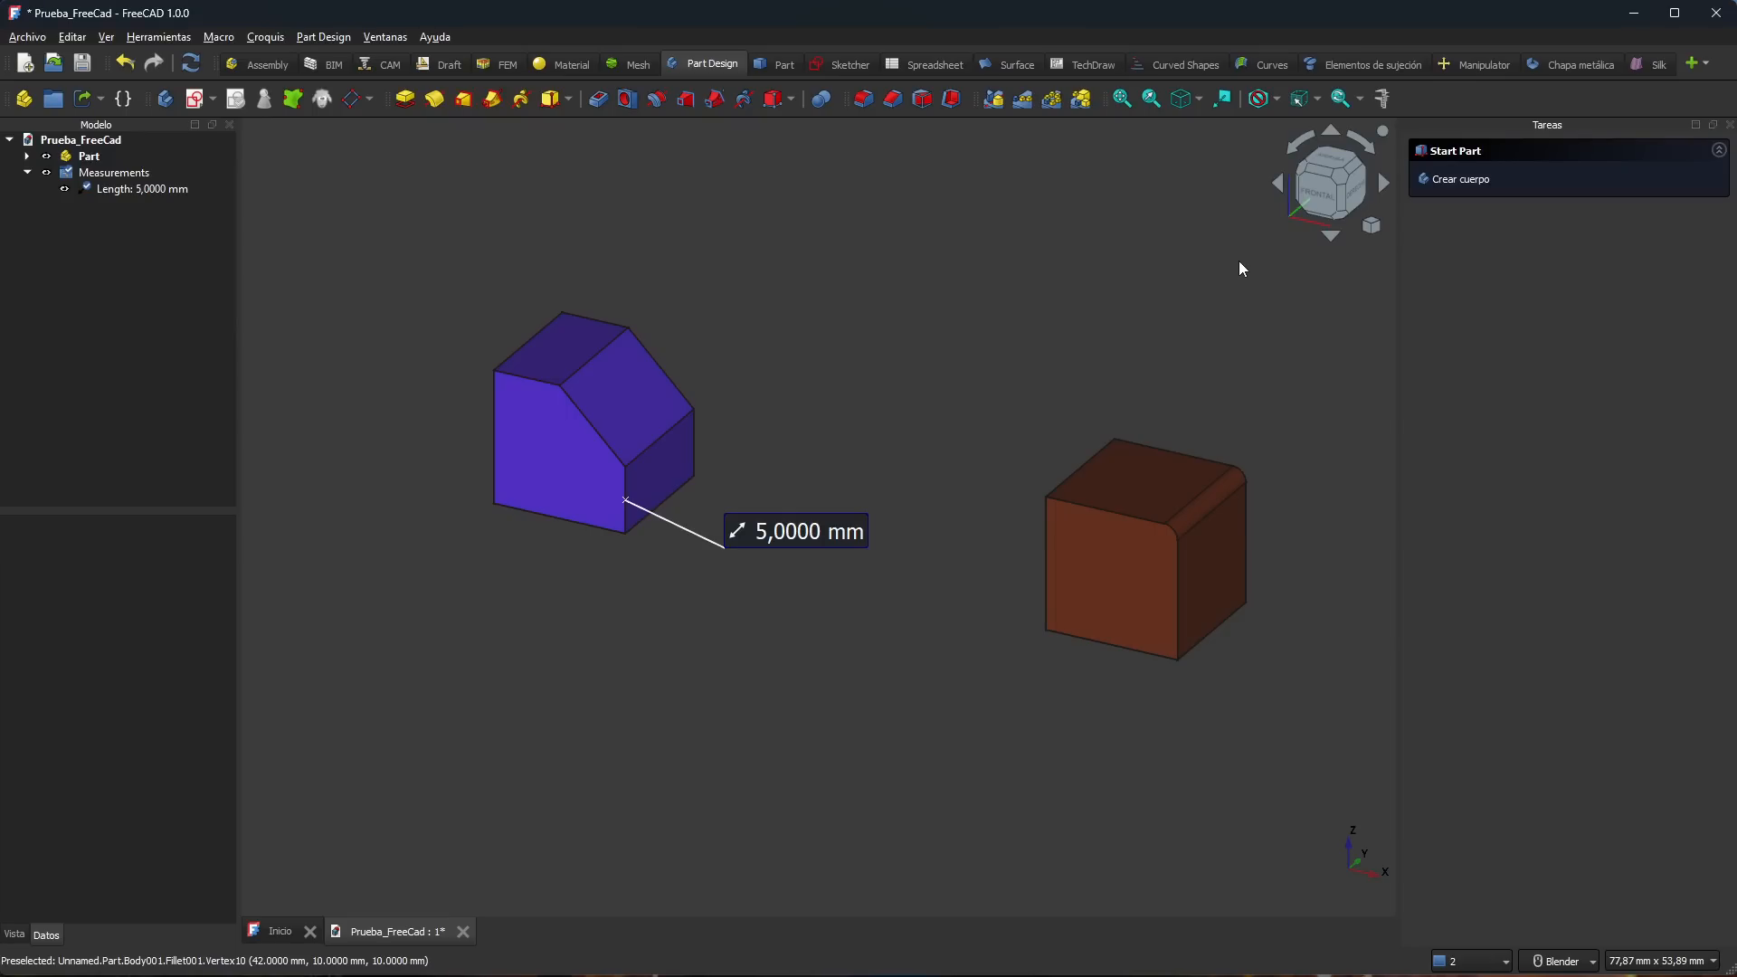
middle_click_drag(1028, 387, 969, 450)
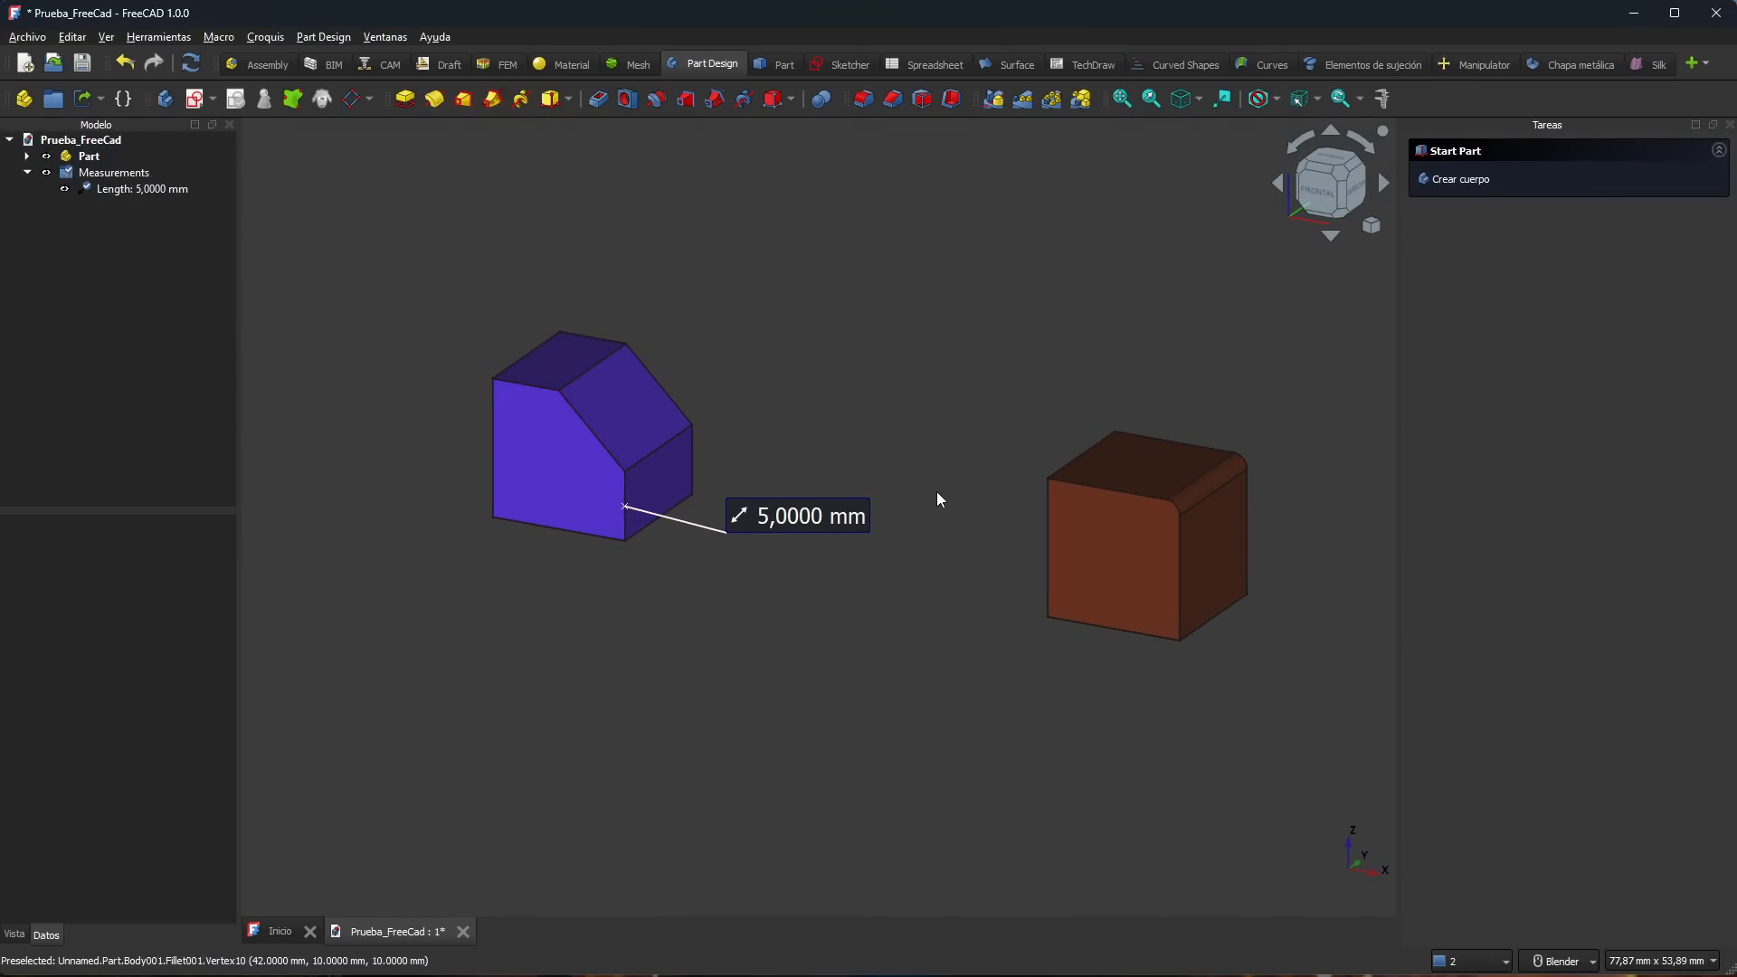